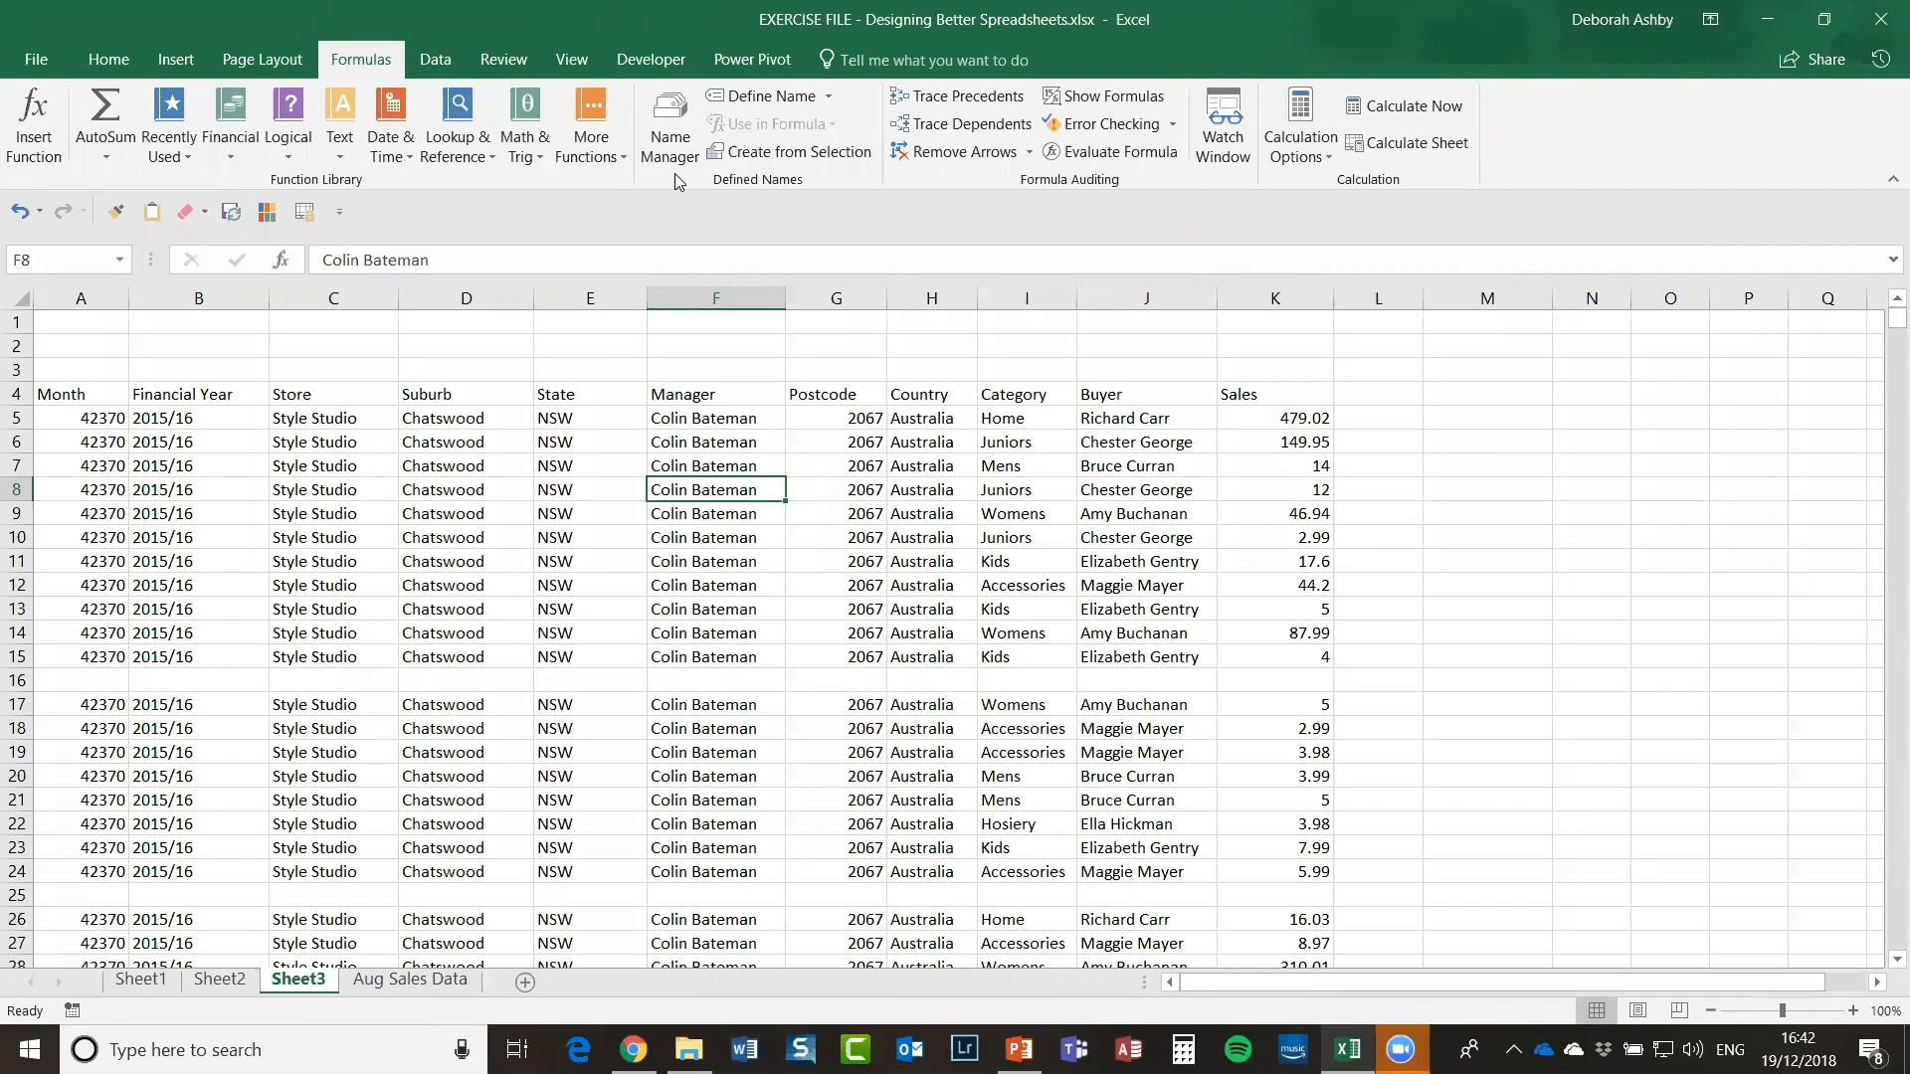
Step: Browse the course folder, then view Sheet1's instructions, Sheet2's VAT example and Sheet3's sales table
left_click(688, 1050)
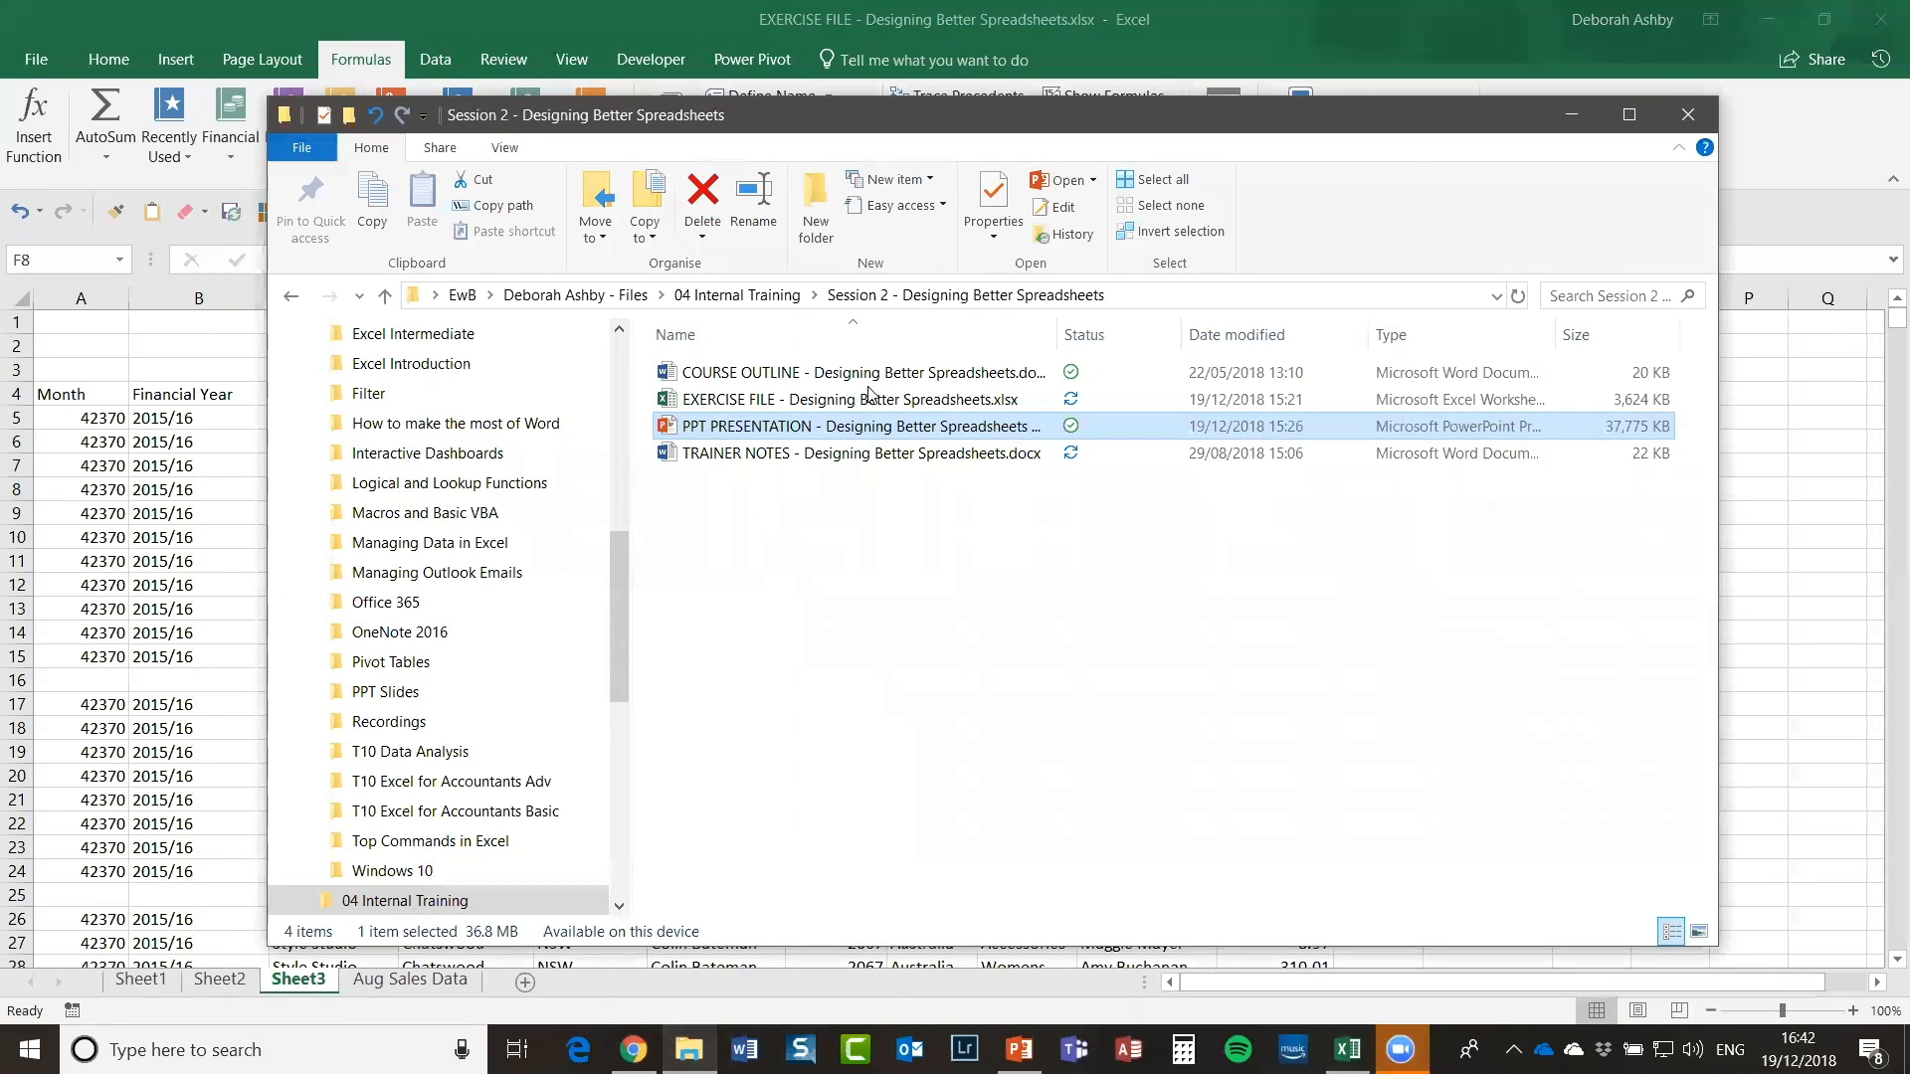
left_click_drag(1022, 133, 938, 149)
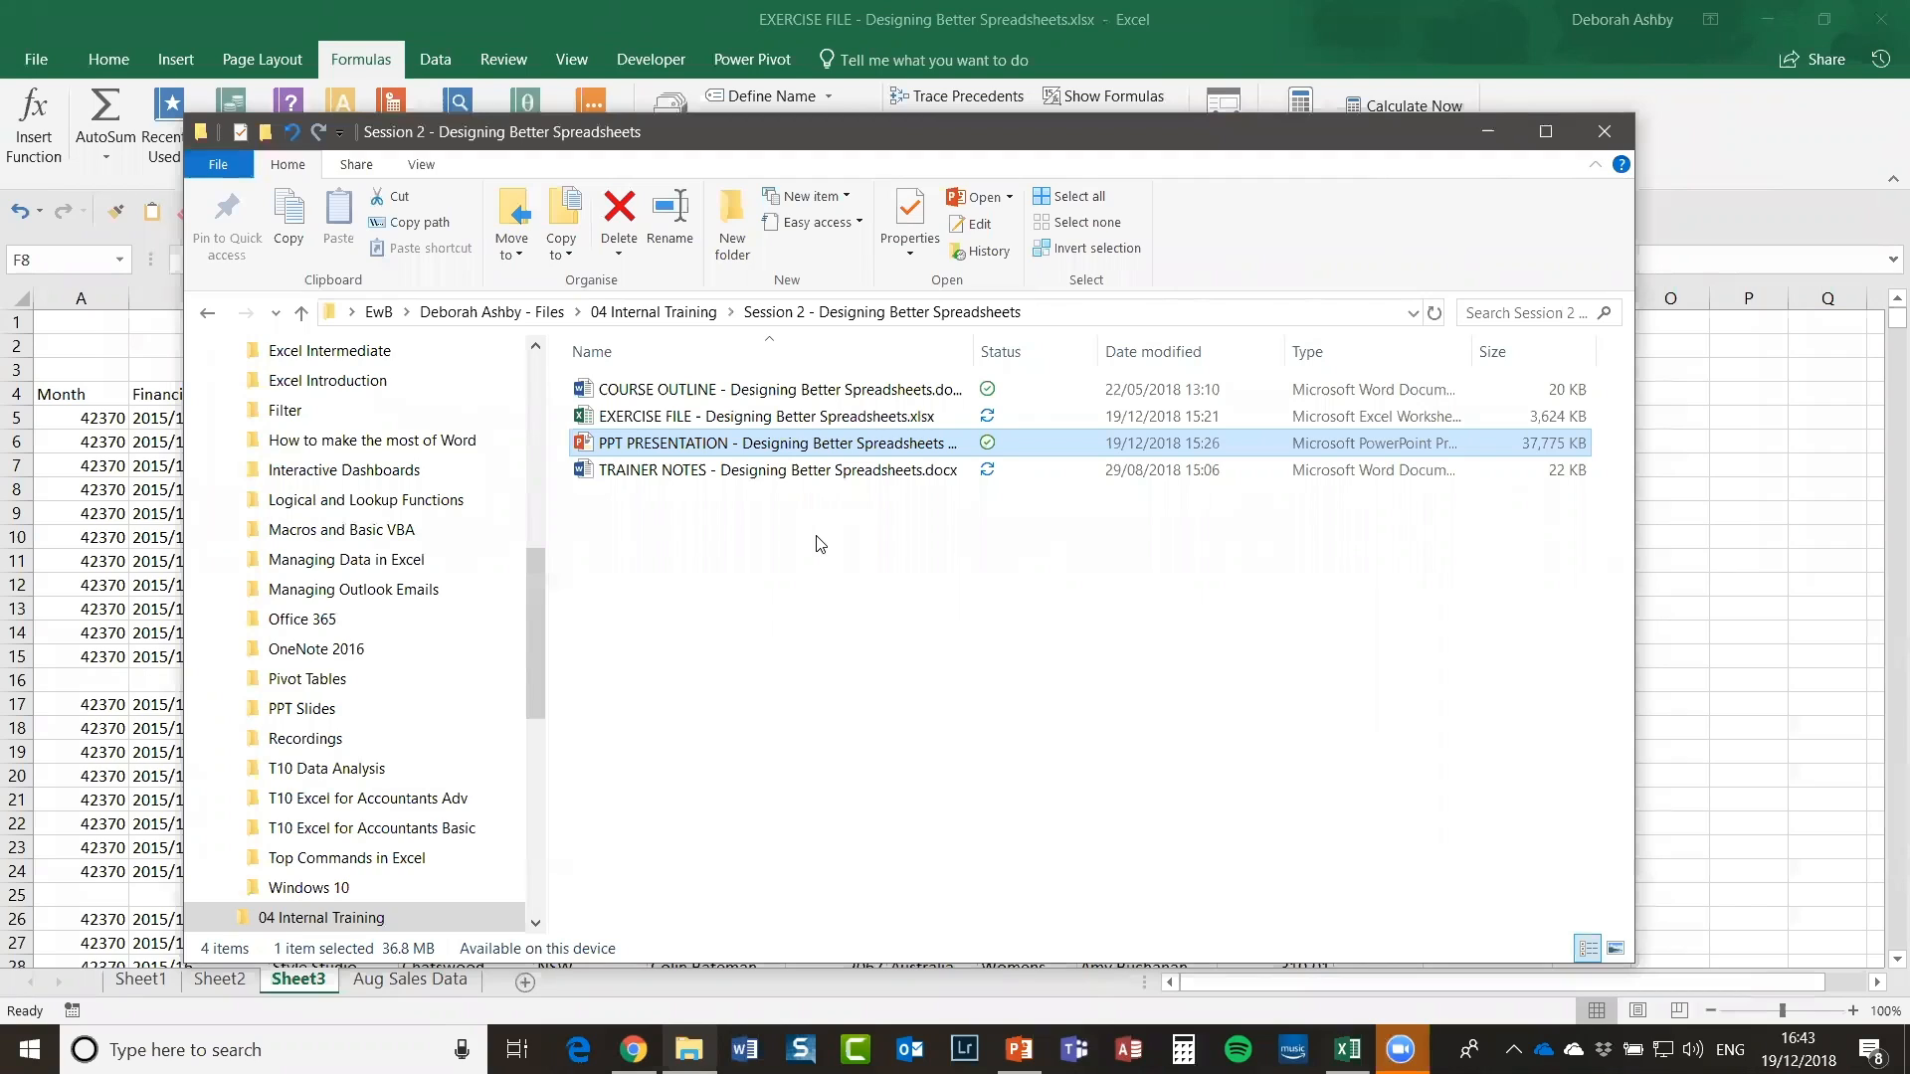
left_click(1492, 133)
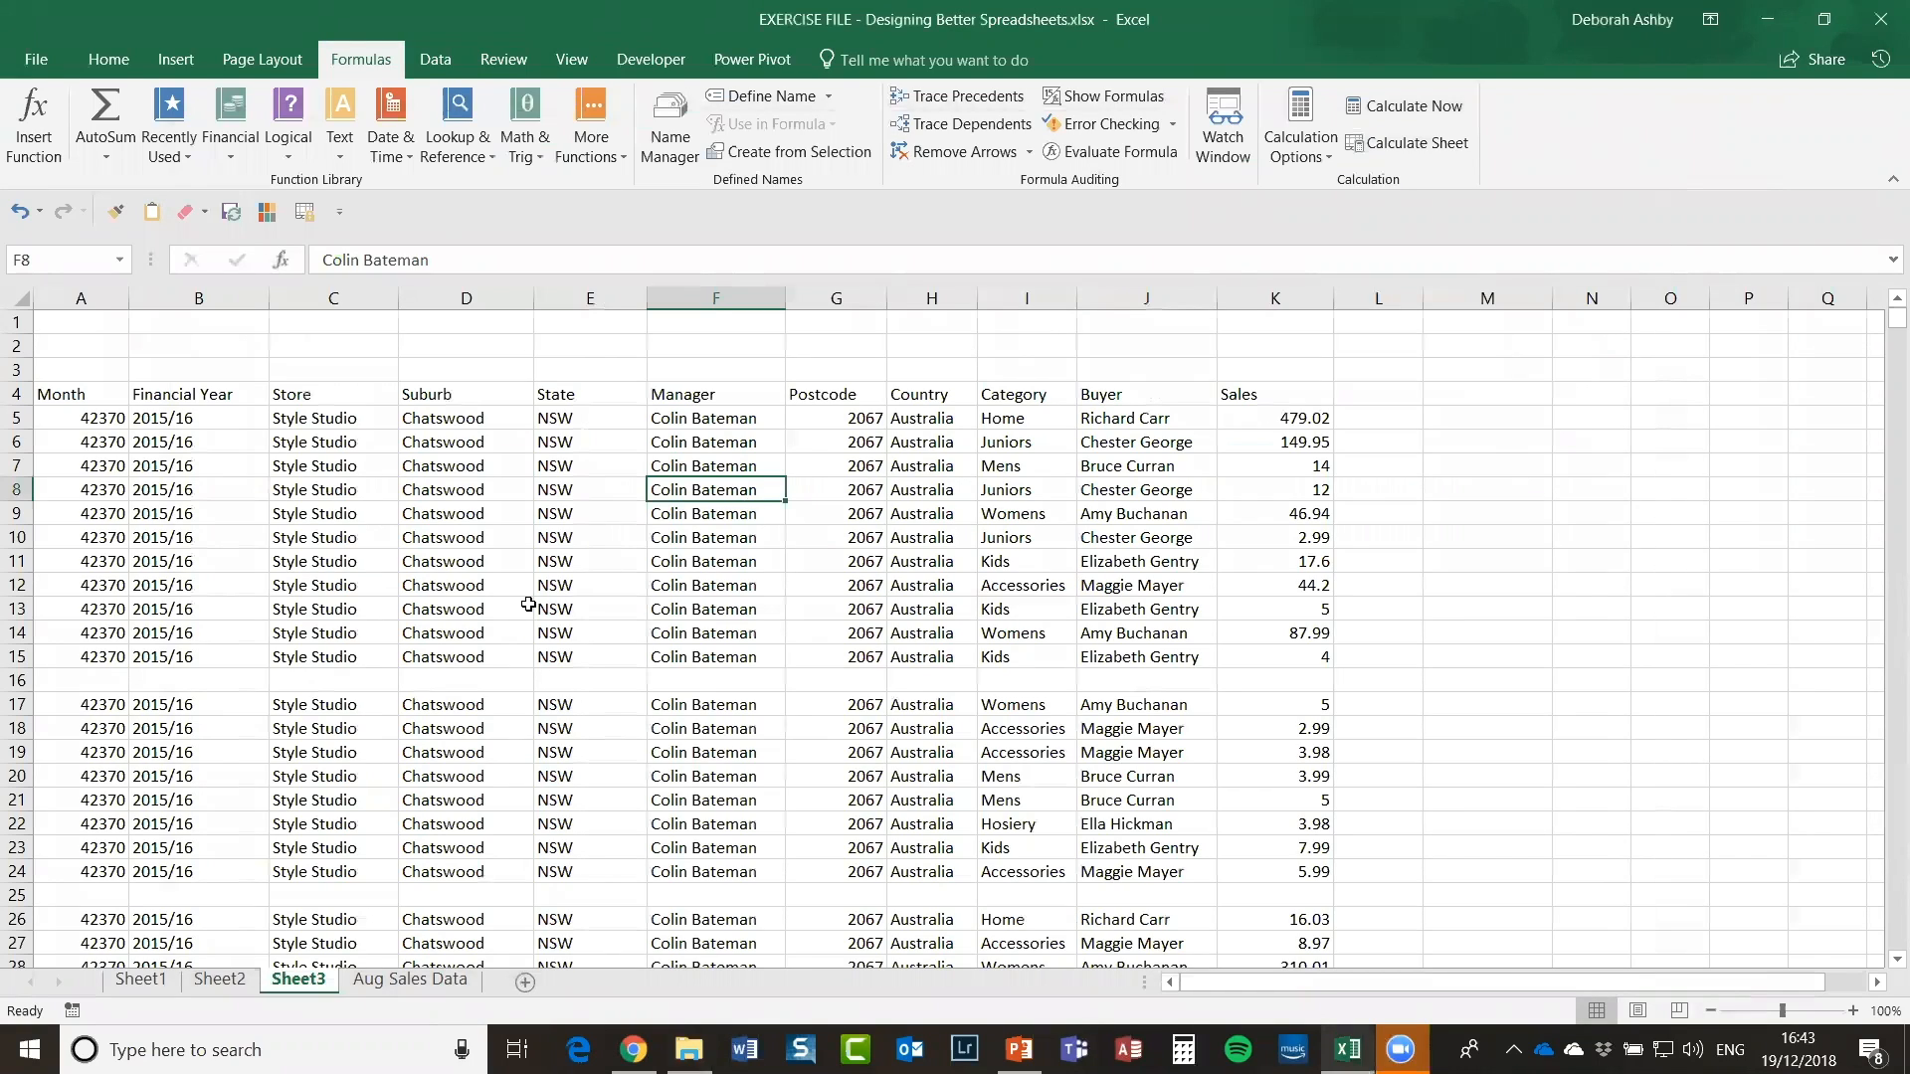
left_click(139, 981)
left_click(217, 981)
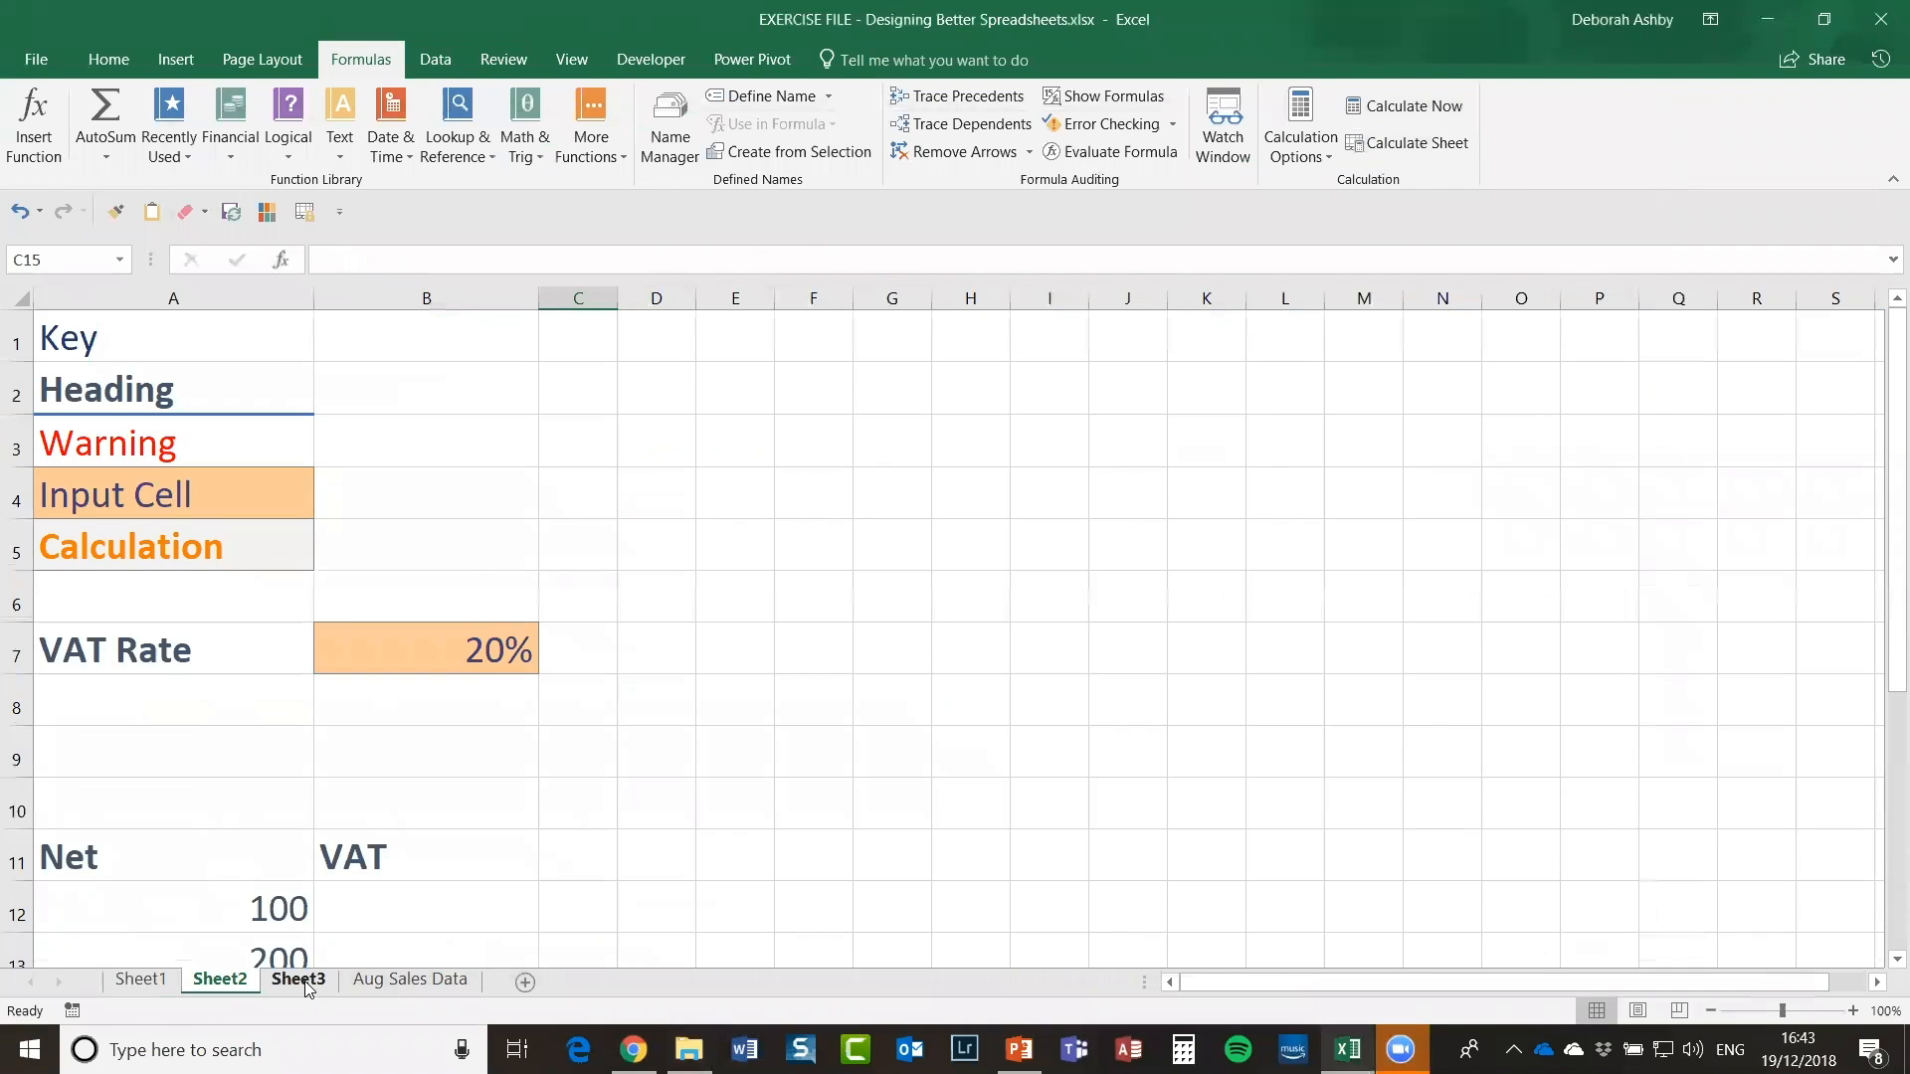
left_click(299, 981)
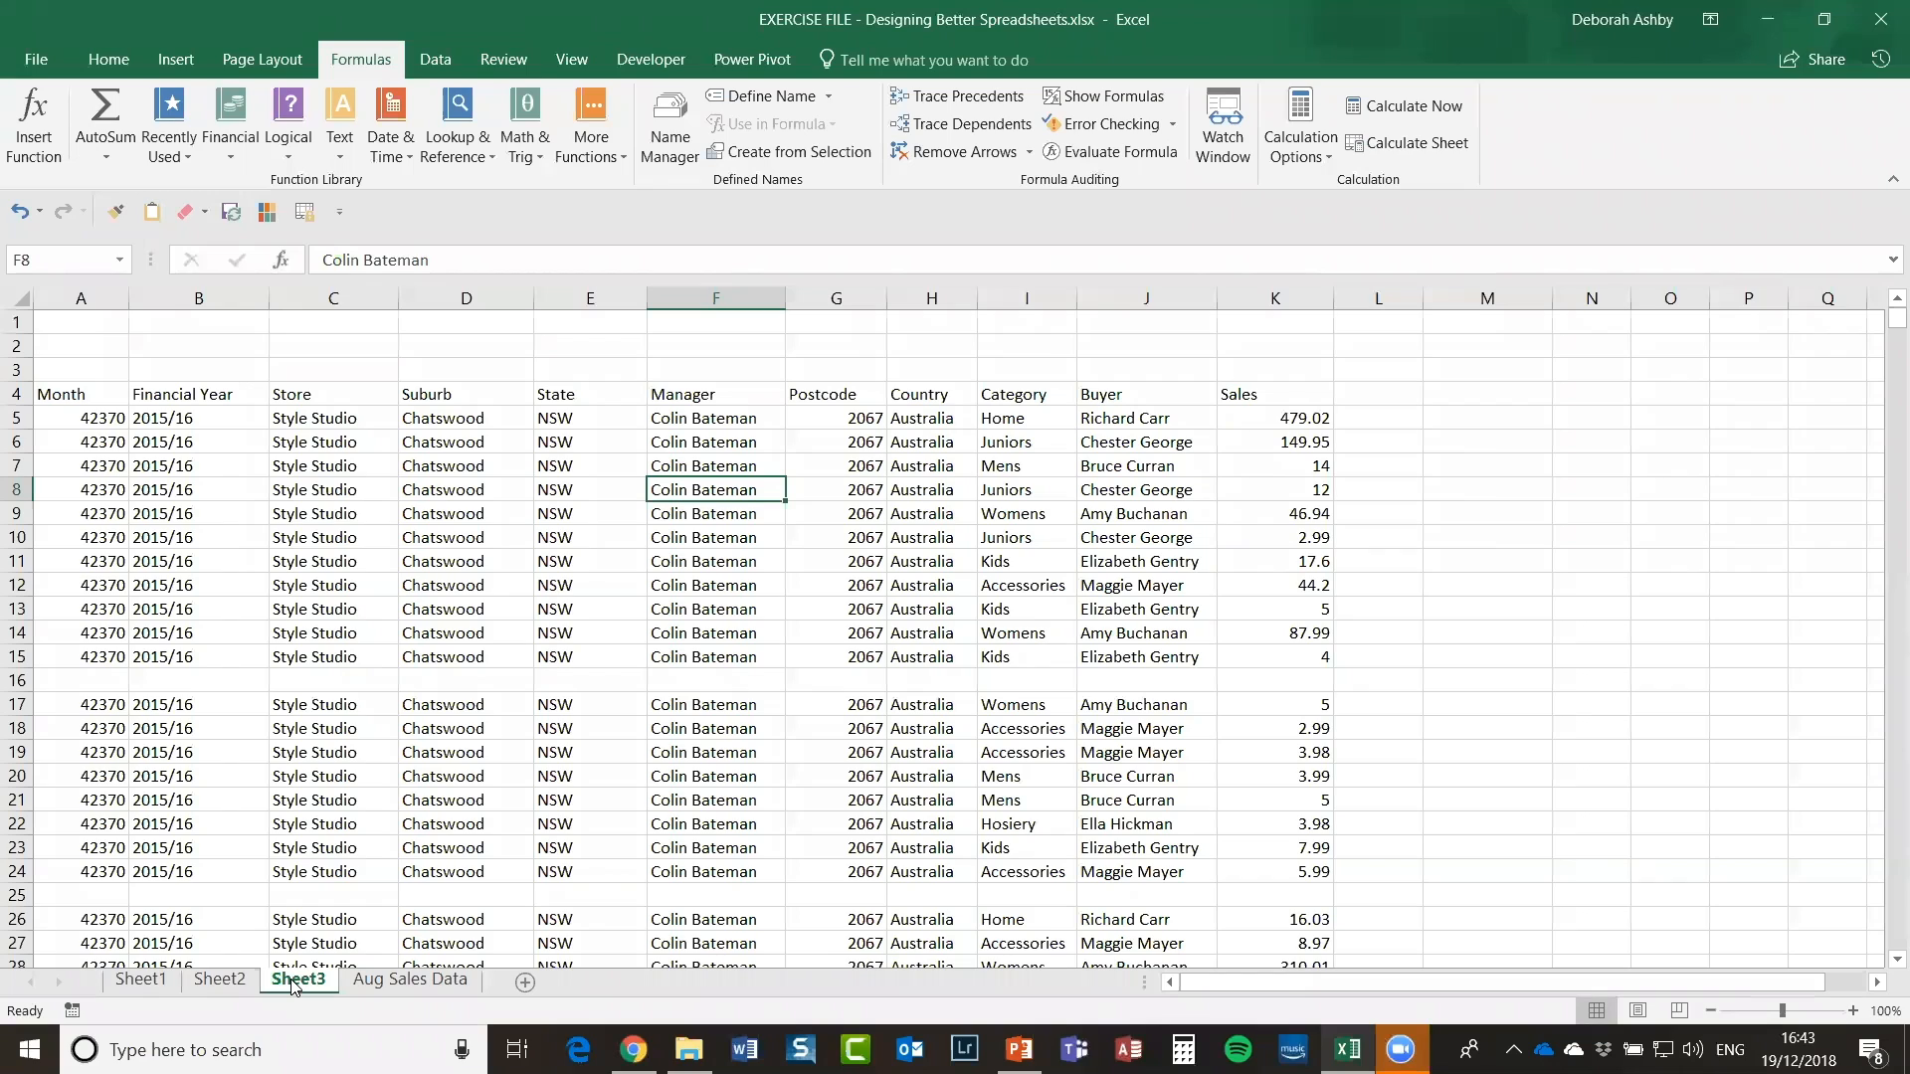
Step: Rename Sheet1 to Summary
left_click(145, 981)
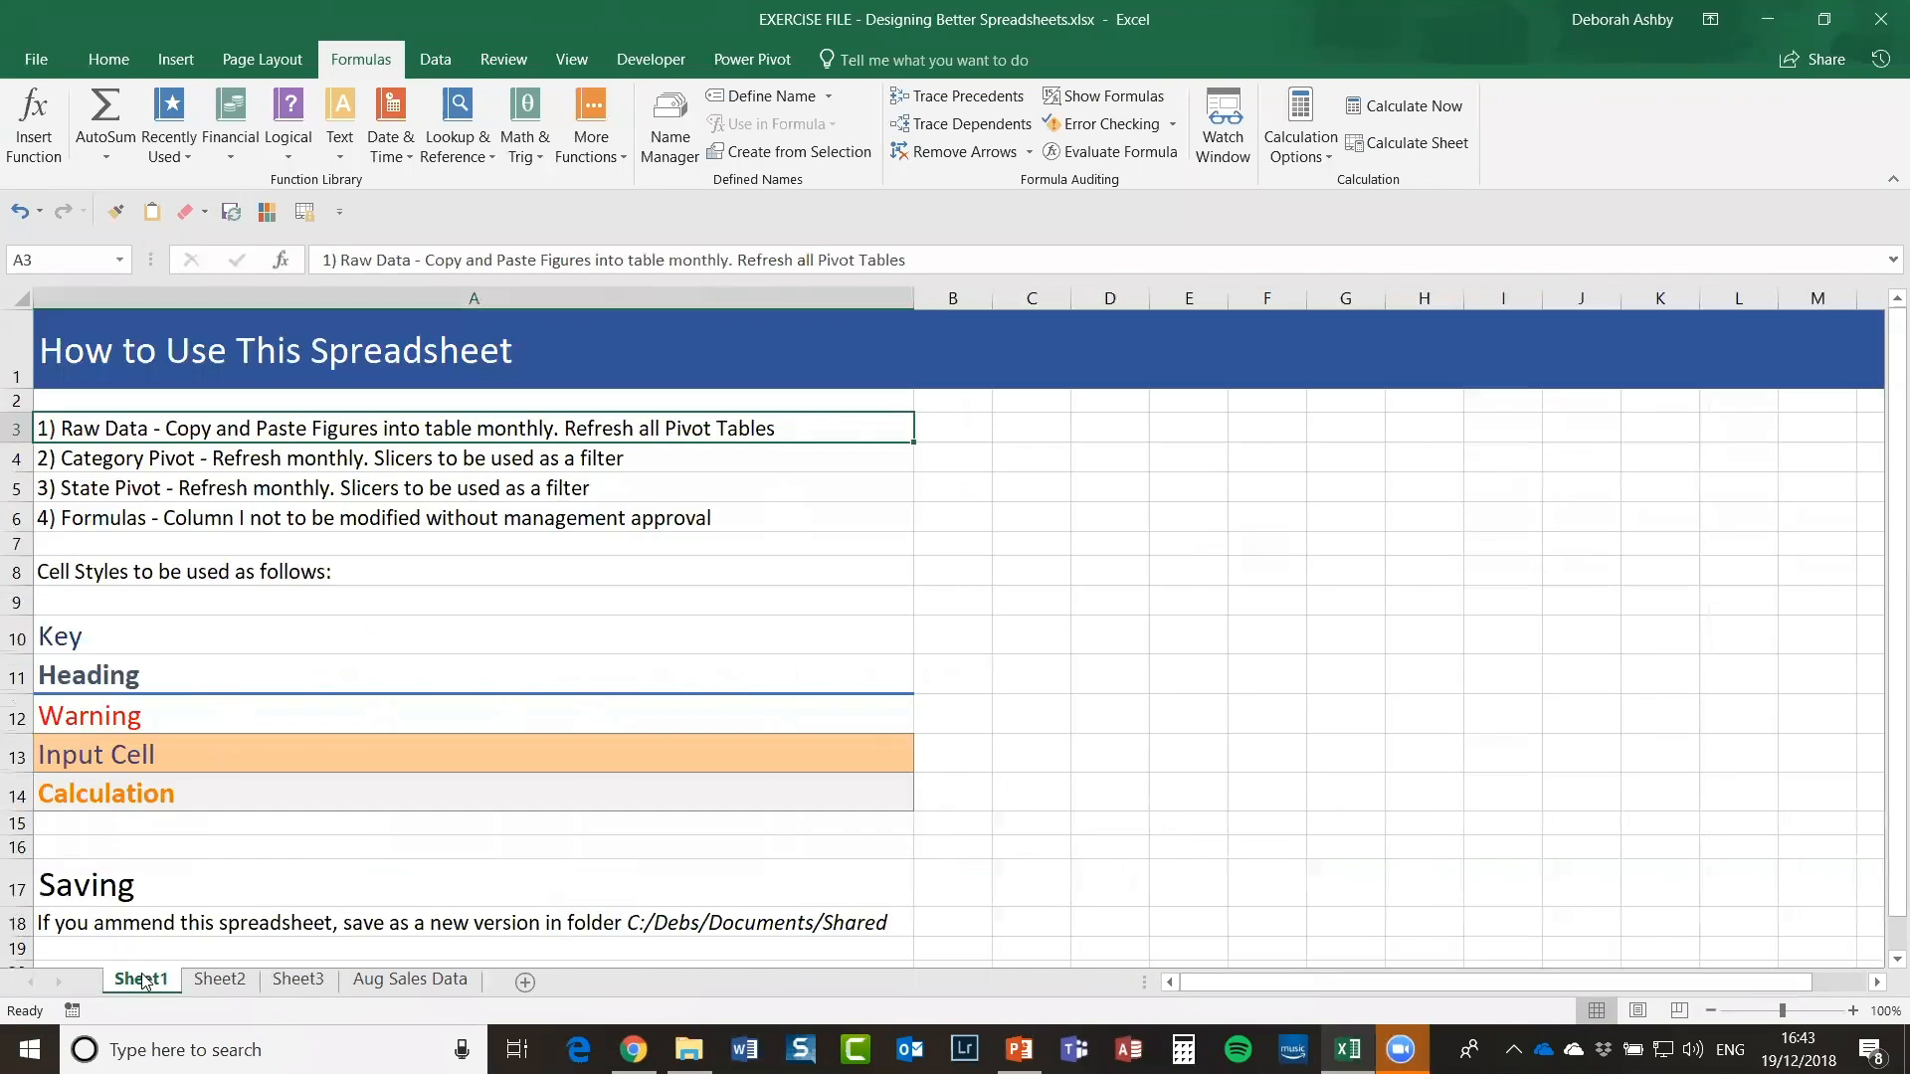
right_click(145, 980)
left_click(234, 746)
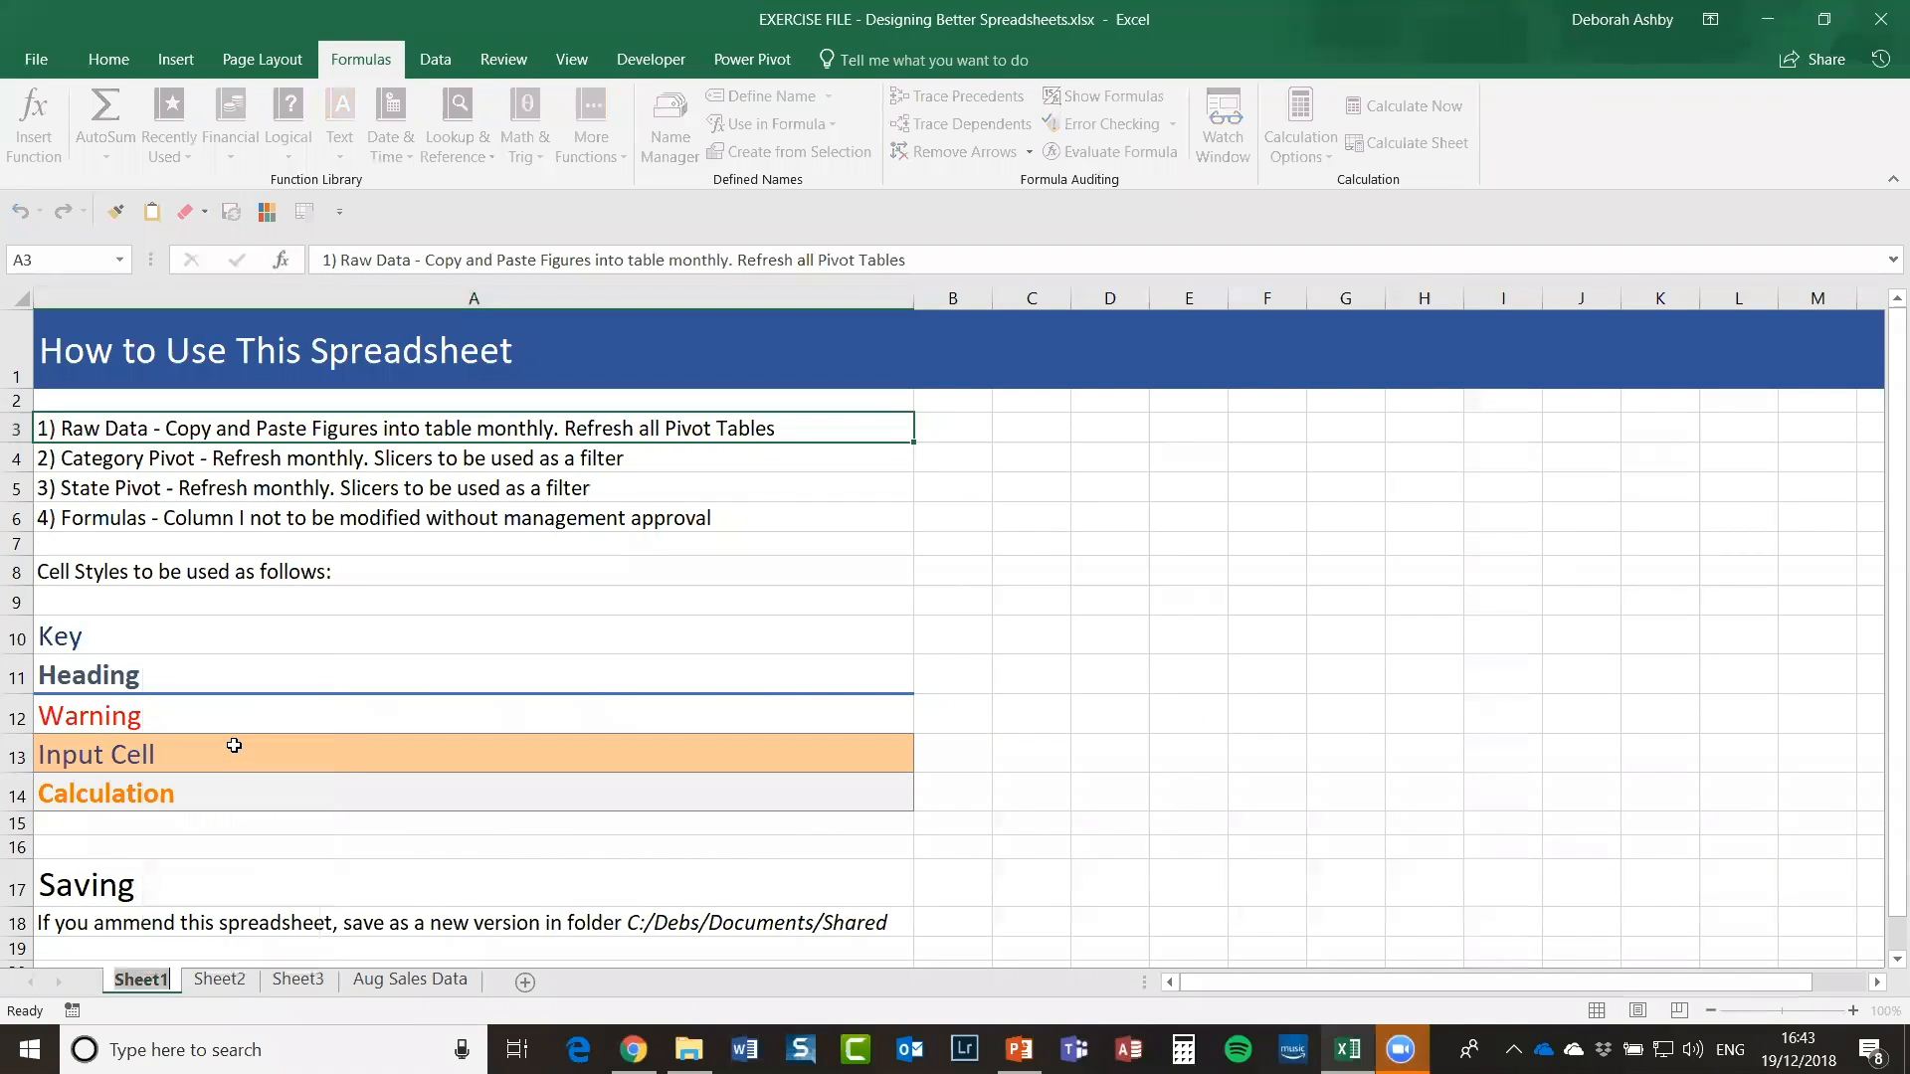
type("Sumary")
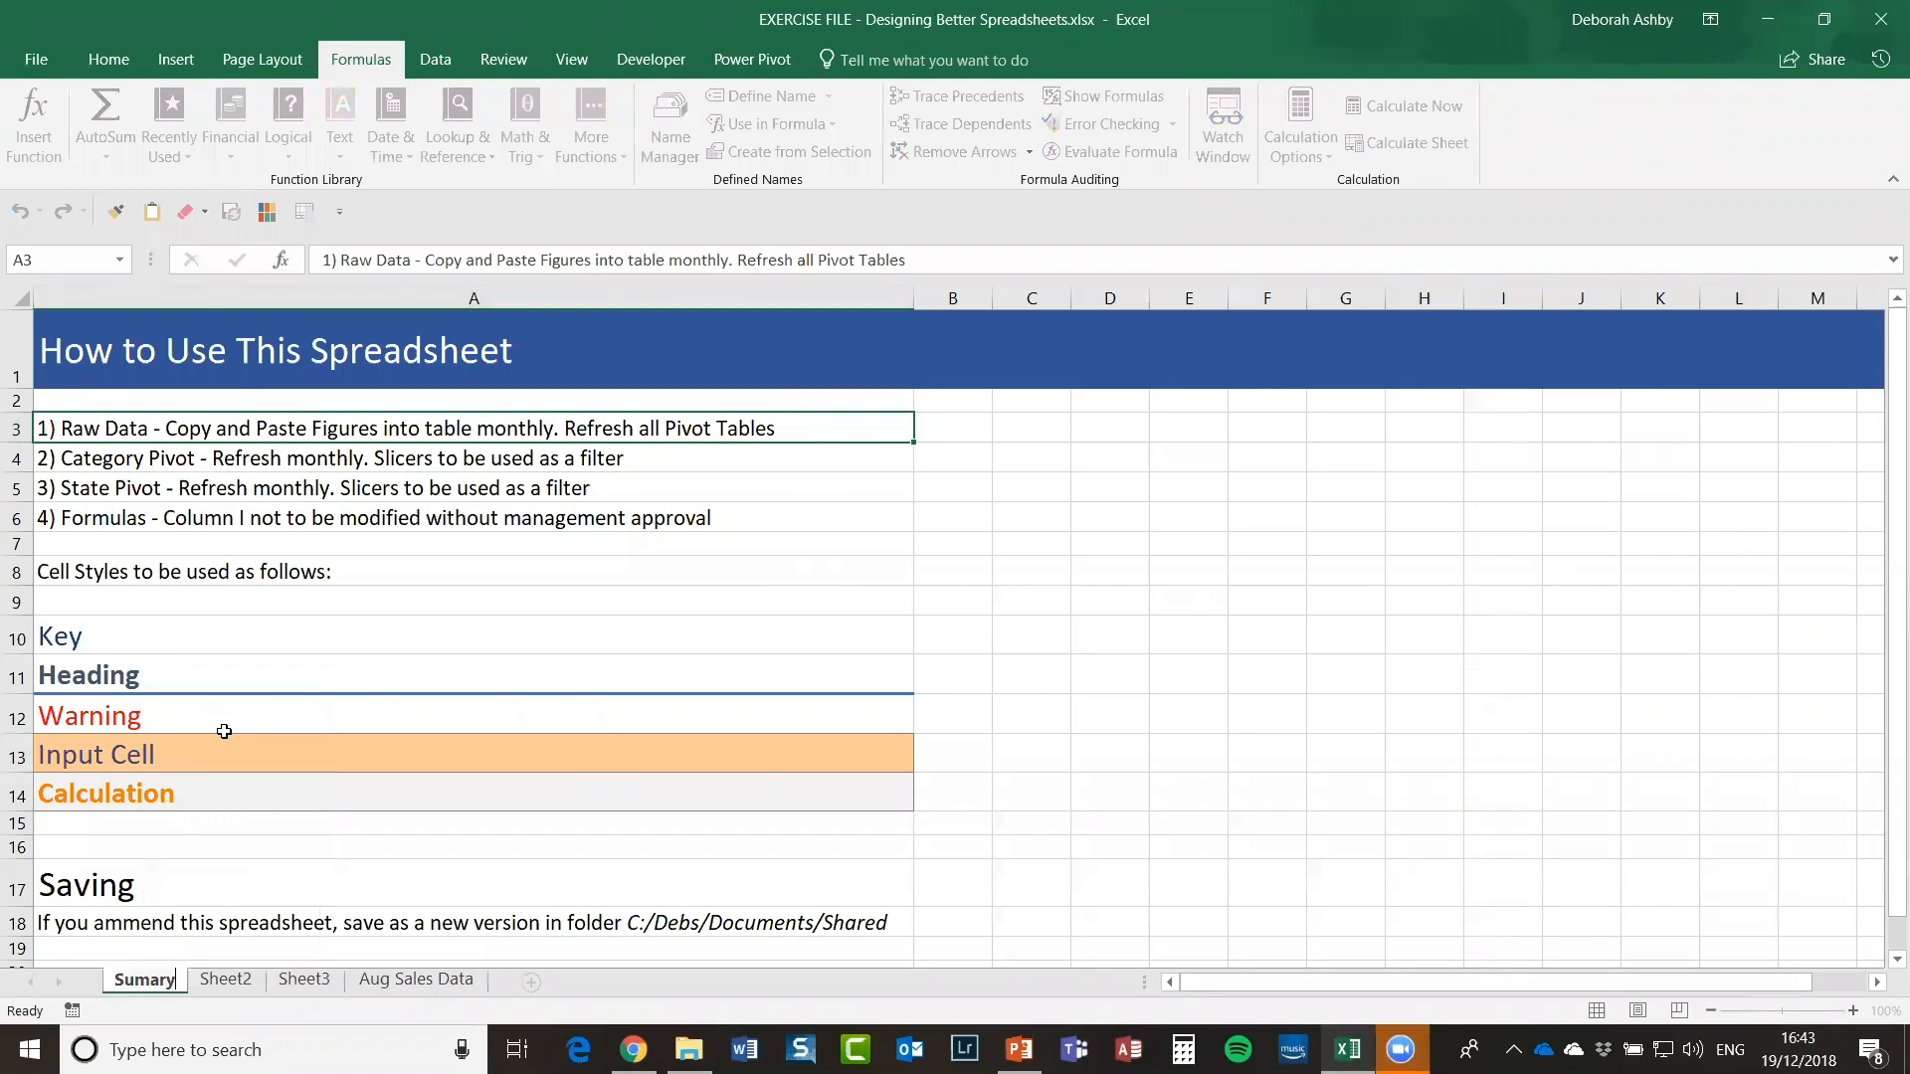
key("BackSpace")
key("BackSpace")
key("BackSpace")
type("maary")
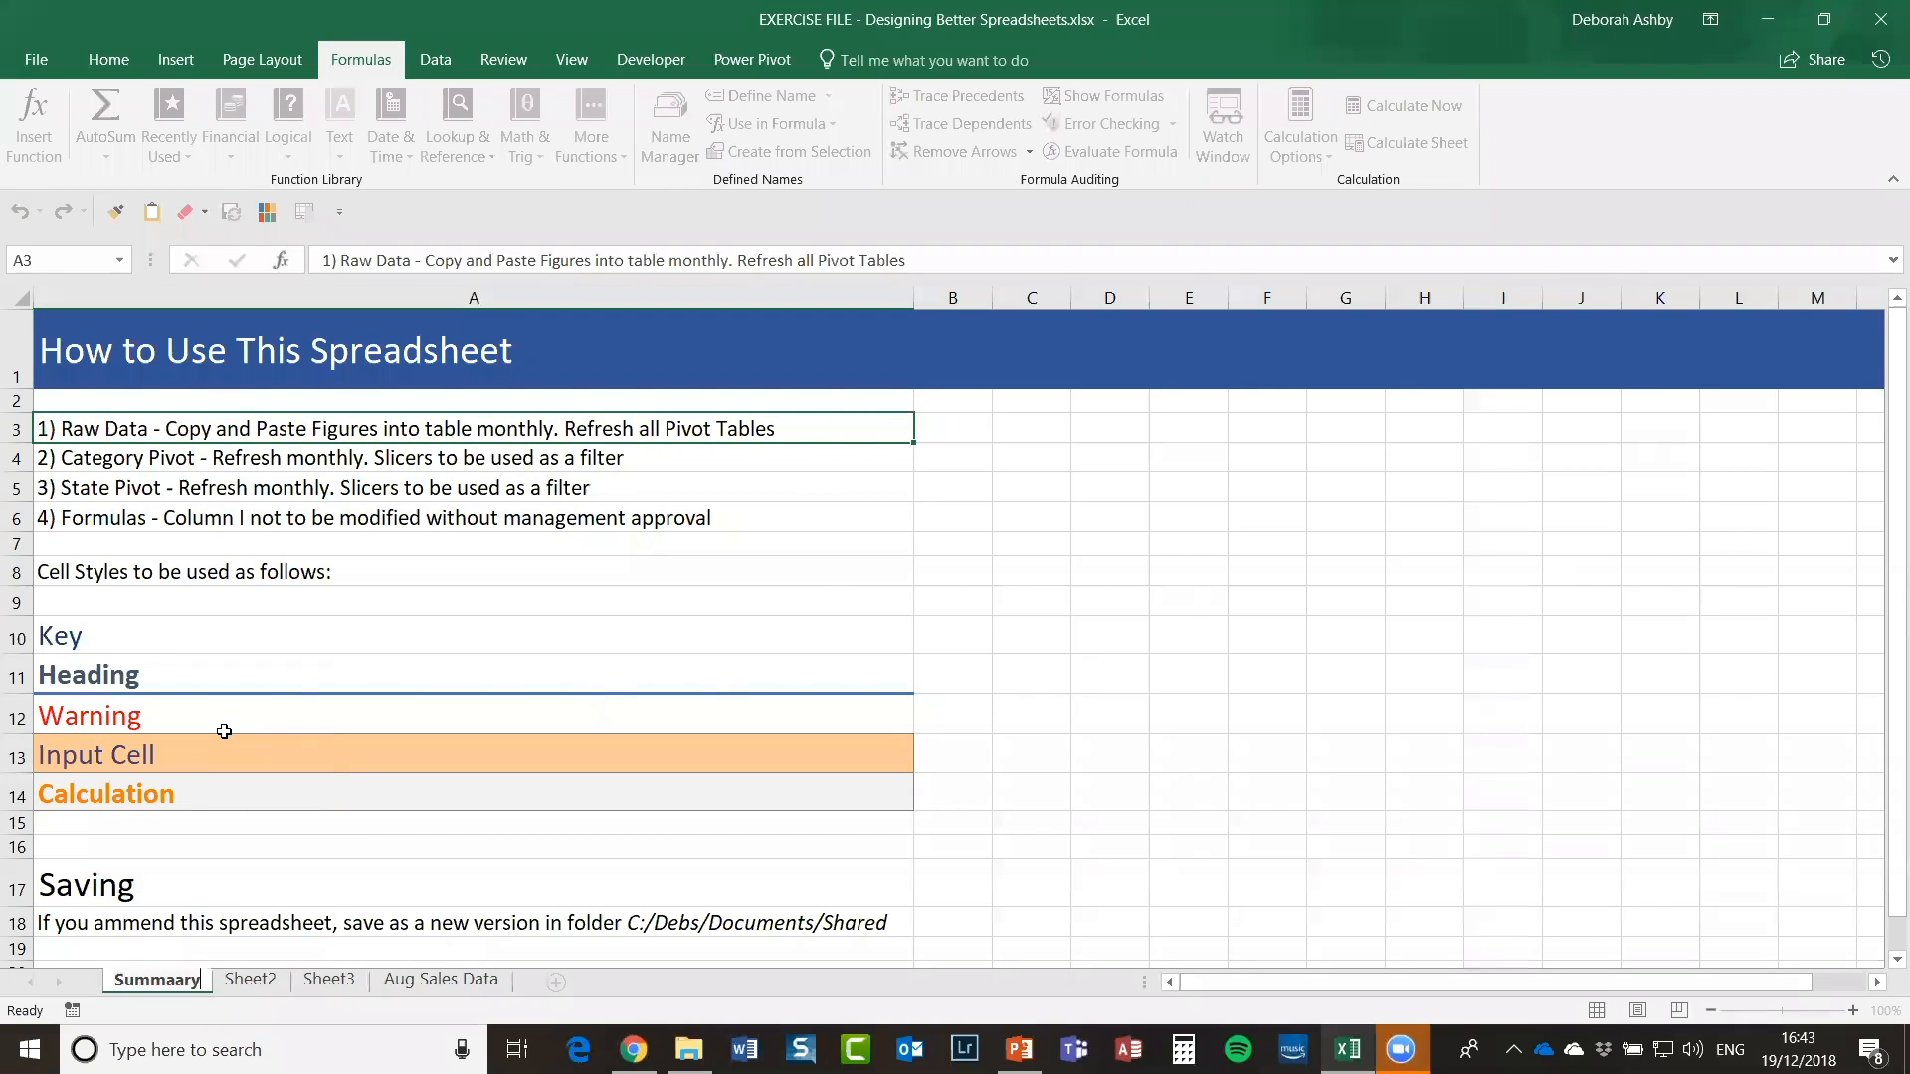
key("BackSpace")
key("BackSpace")
key("BackSpace")
type("ry")
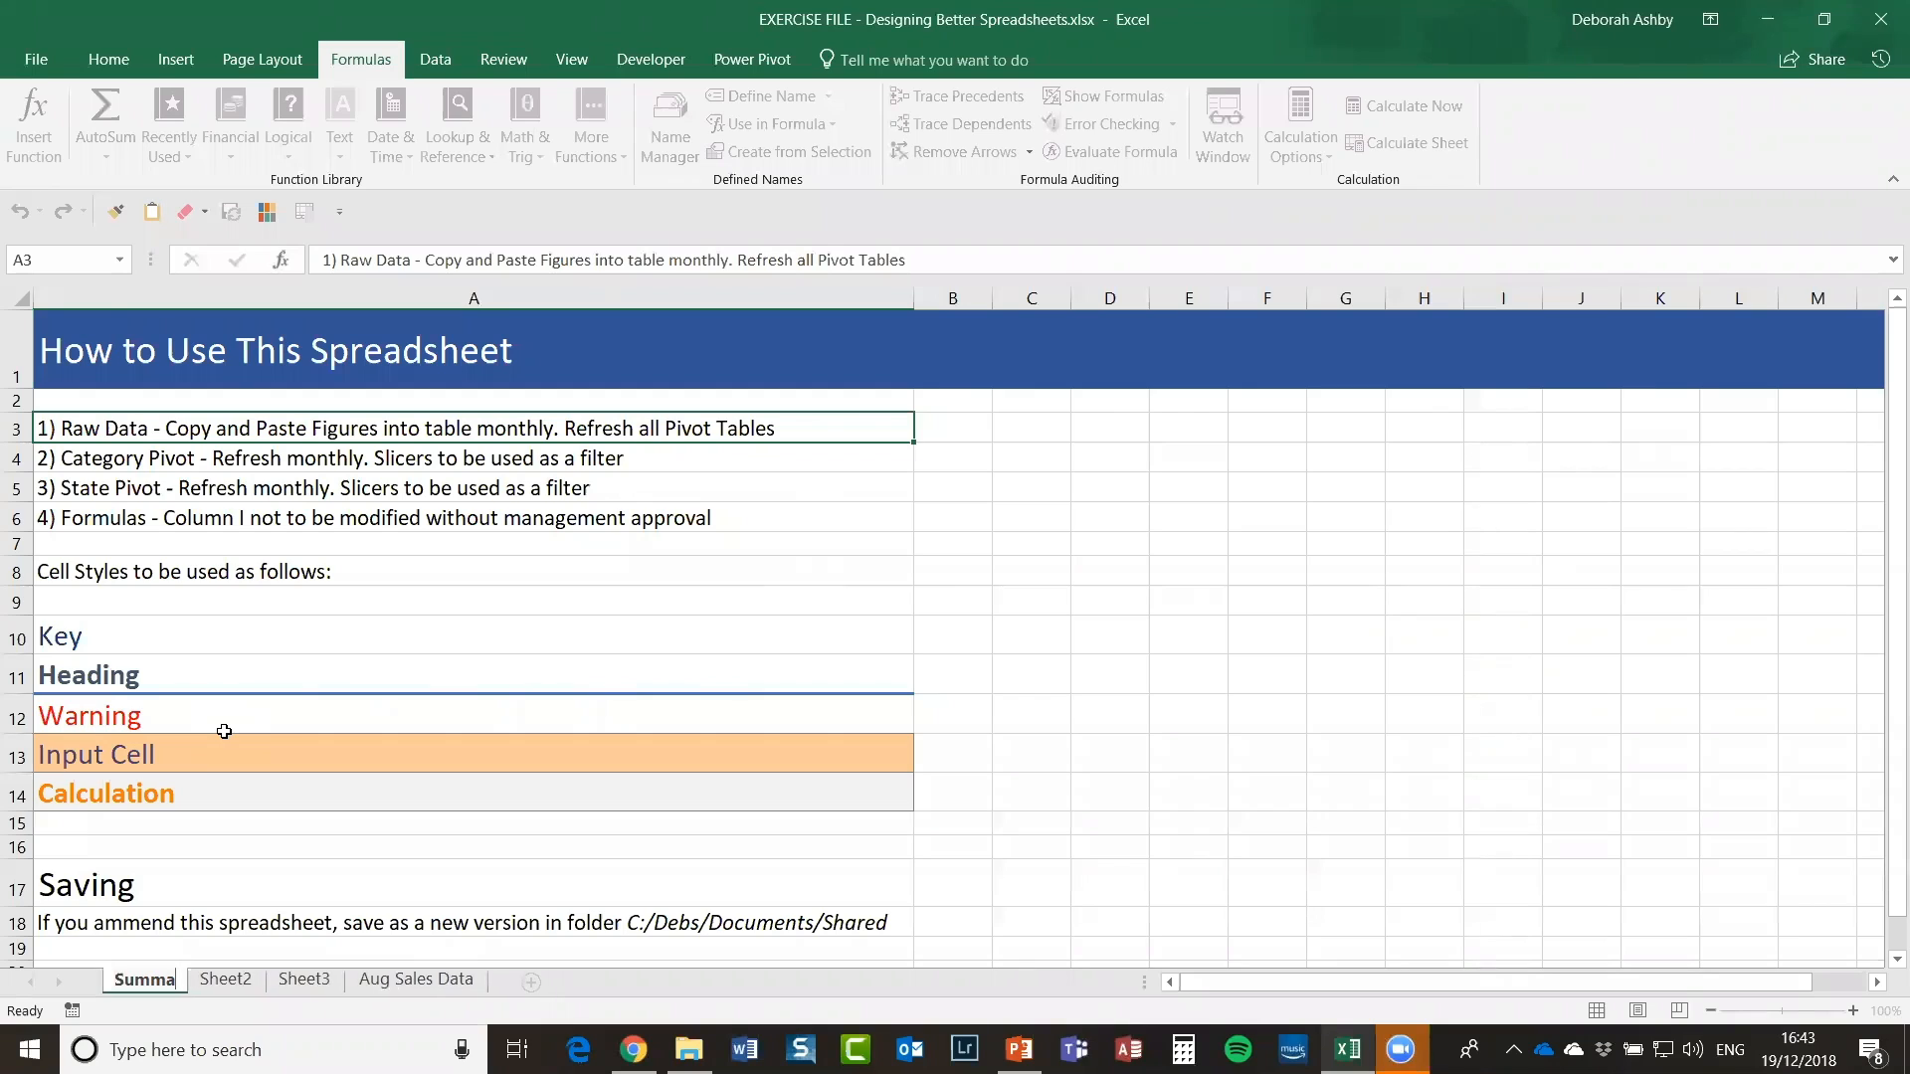
left_click(256, 983)
Step: Rename Sheet2 to VAT and Sheet3 to Raw Data
right_click(256, 982)
left_click(369, 754)
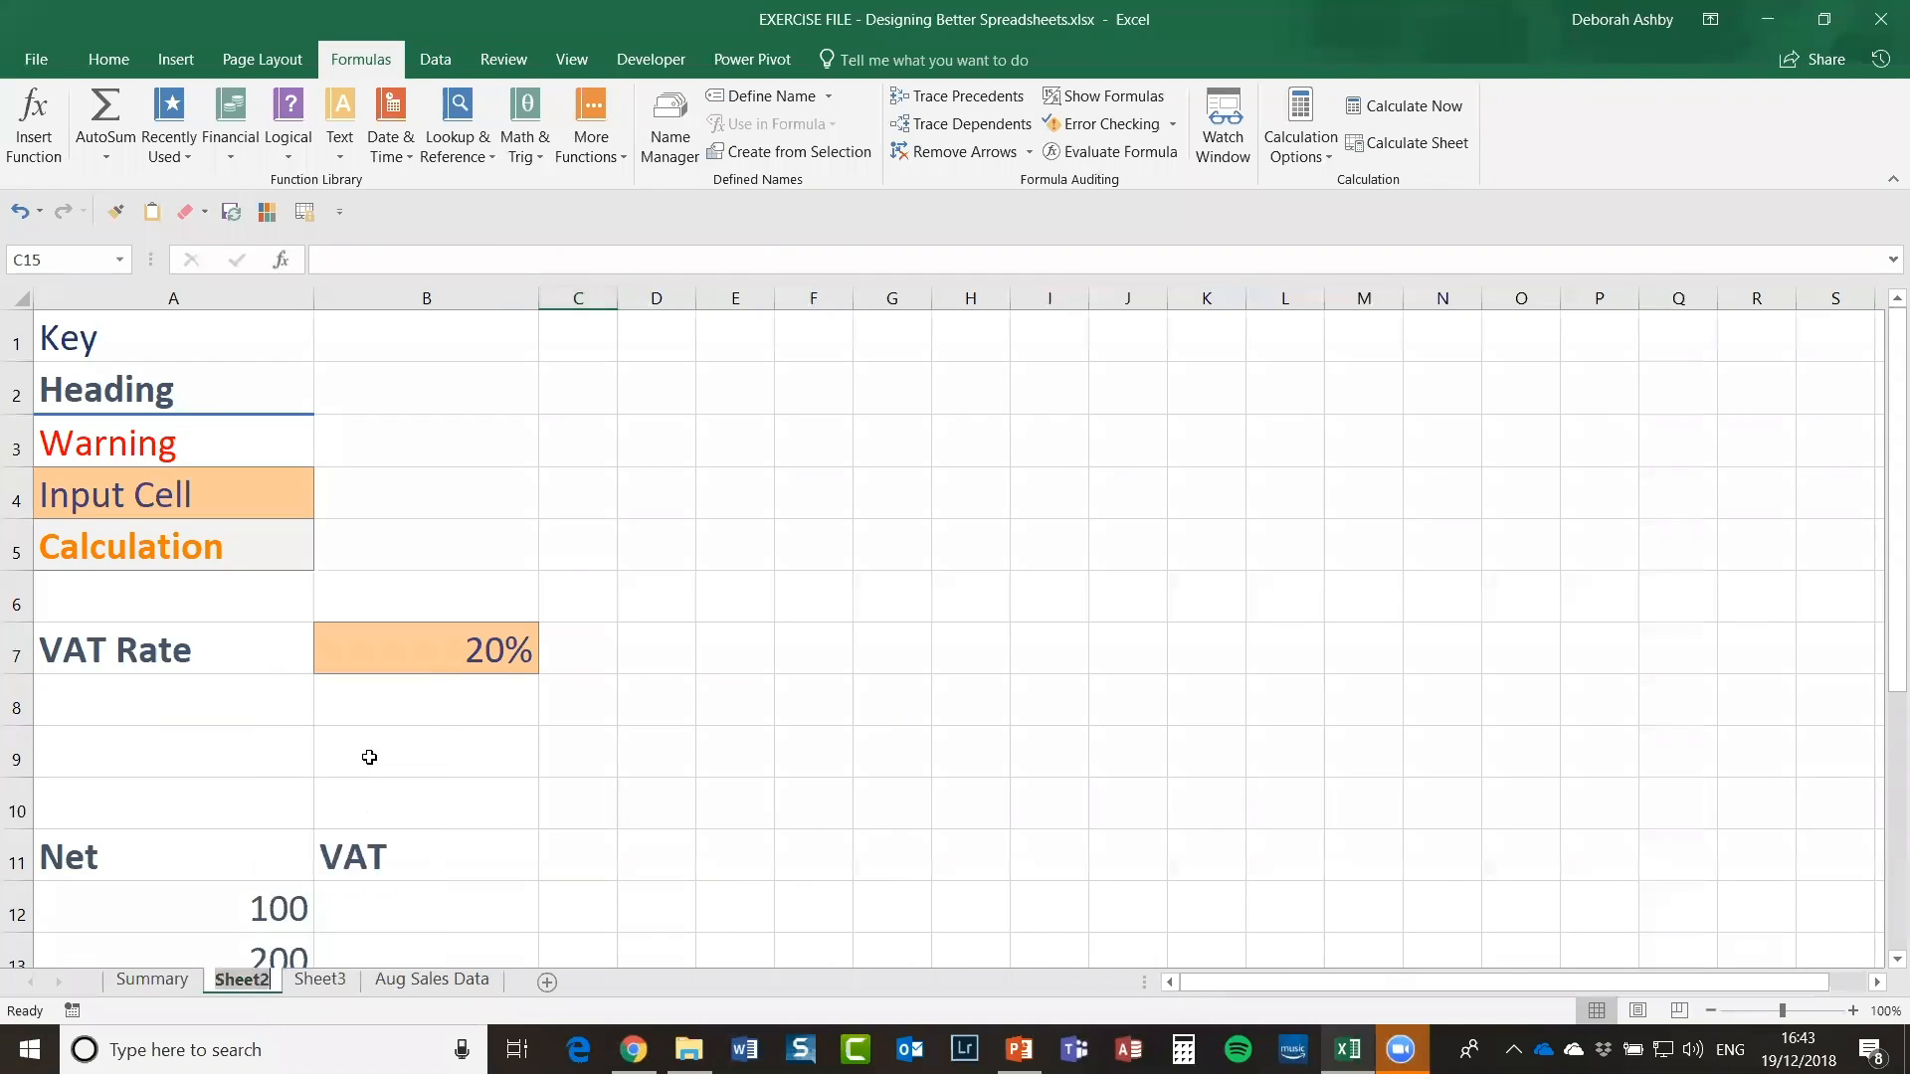
type("AT")
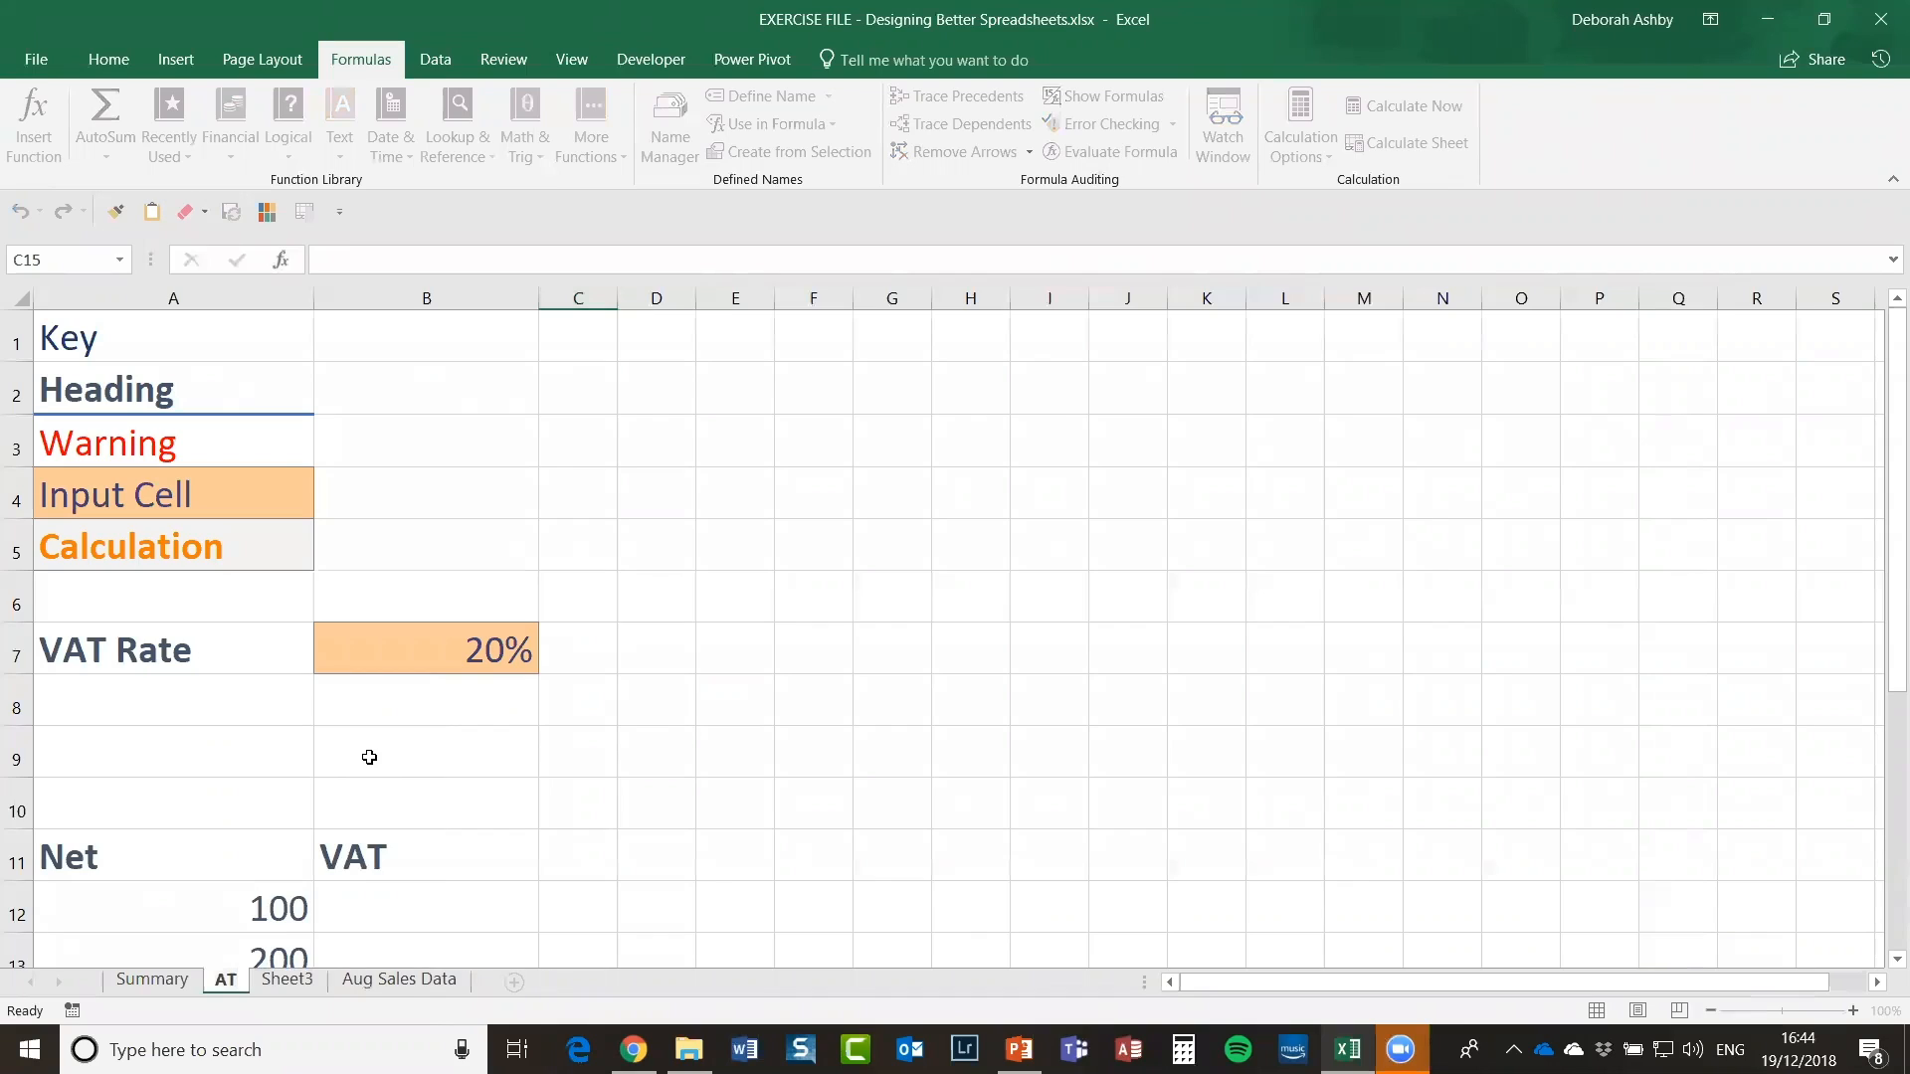
key("BackSpace")
key("BackSpace")
type("VAT")
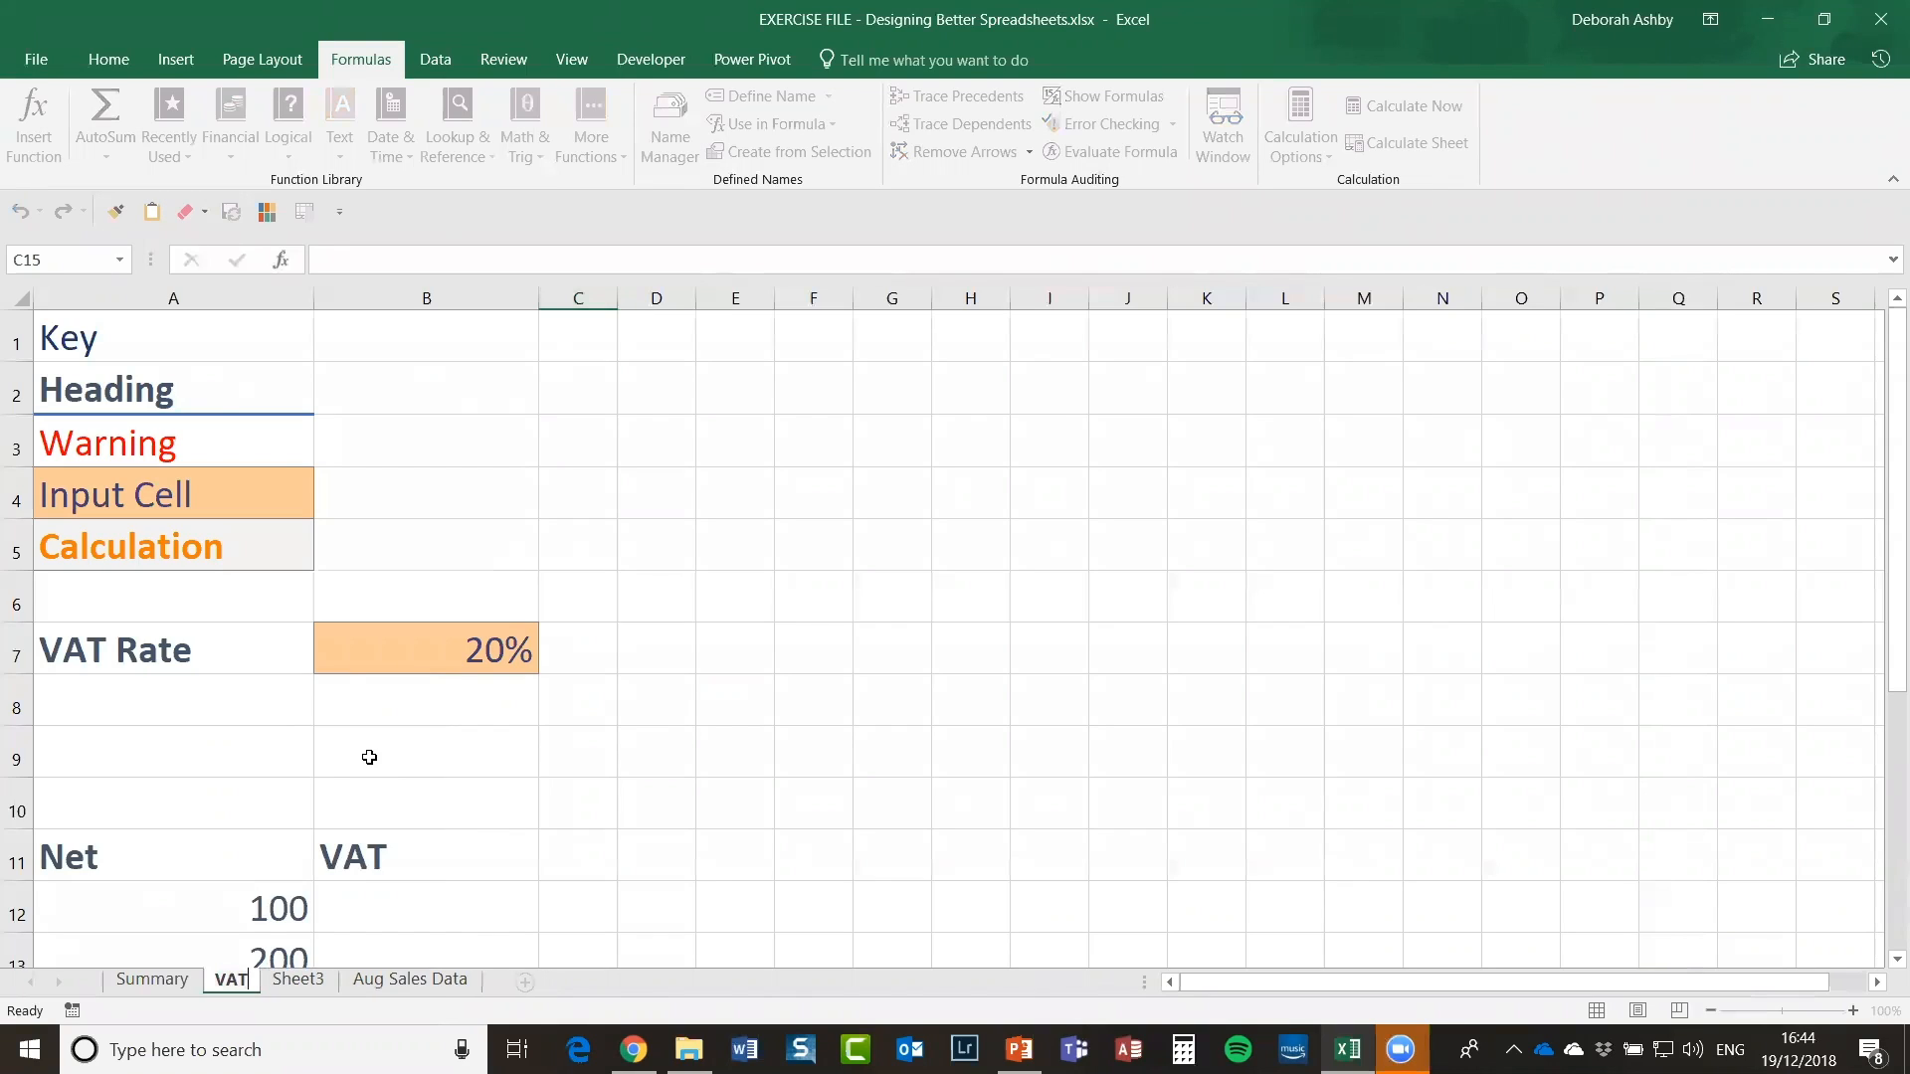
right_click(303, 984)
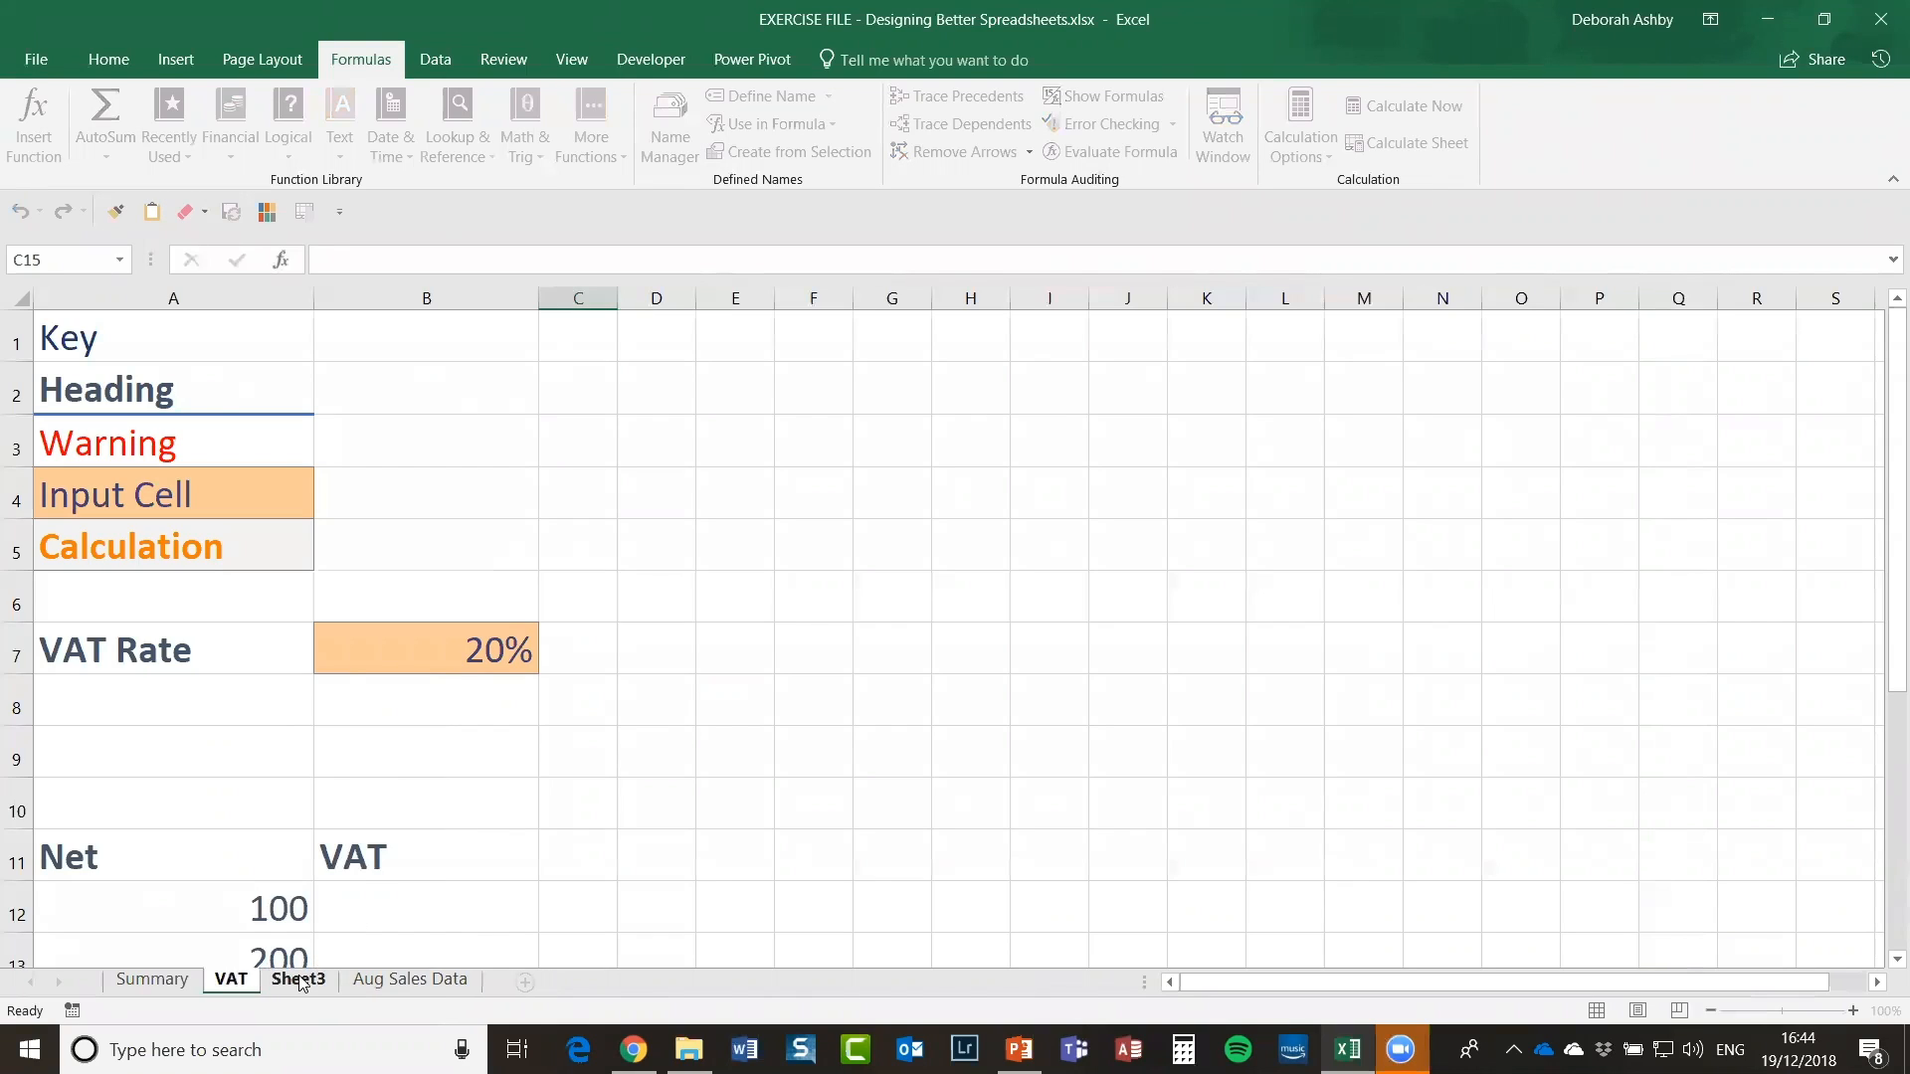
left_click(301, 982)
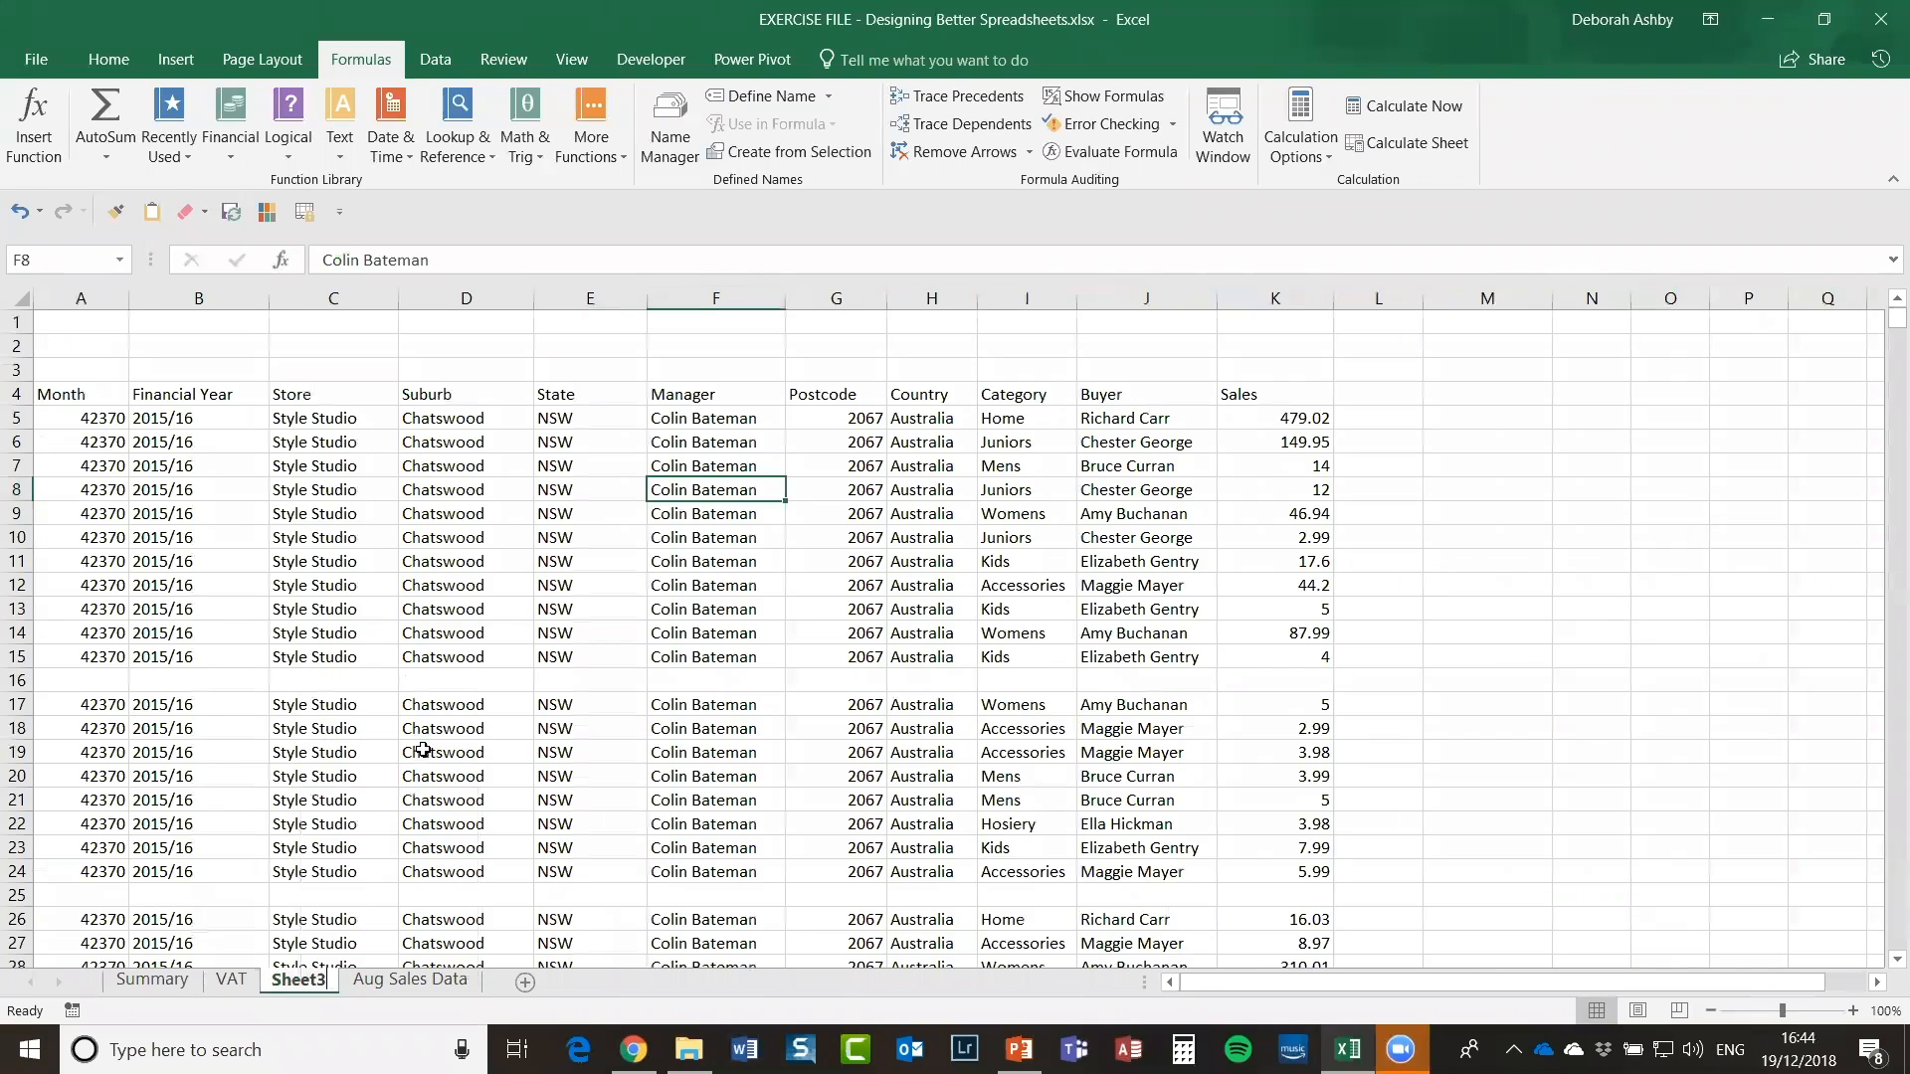
type("Raw Data")
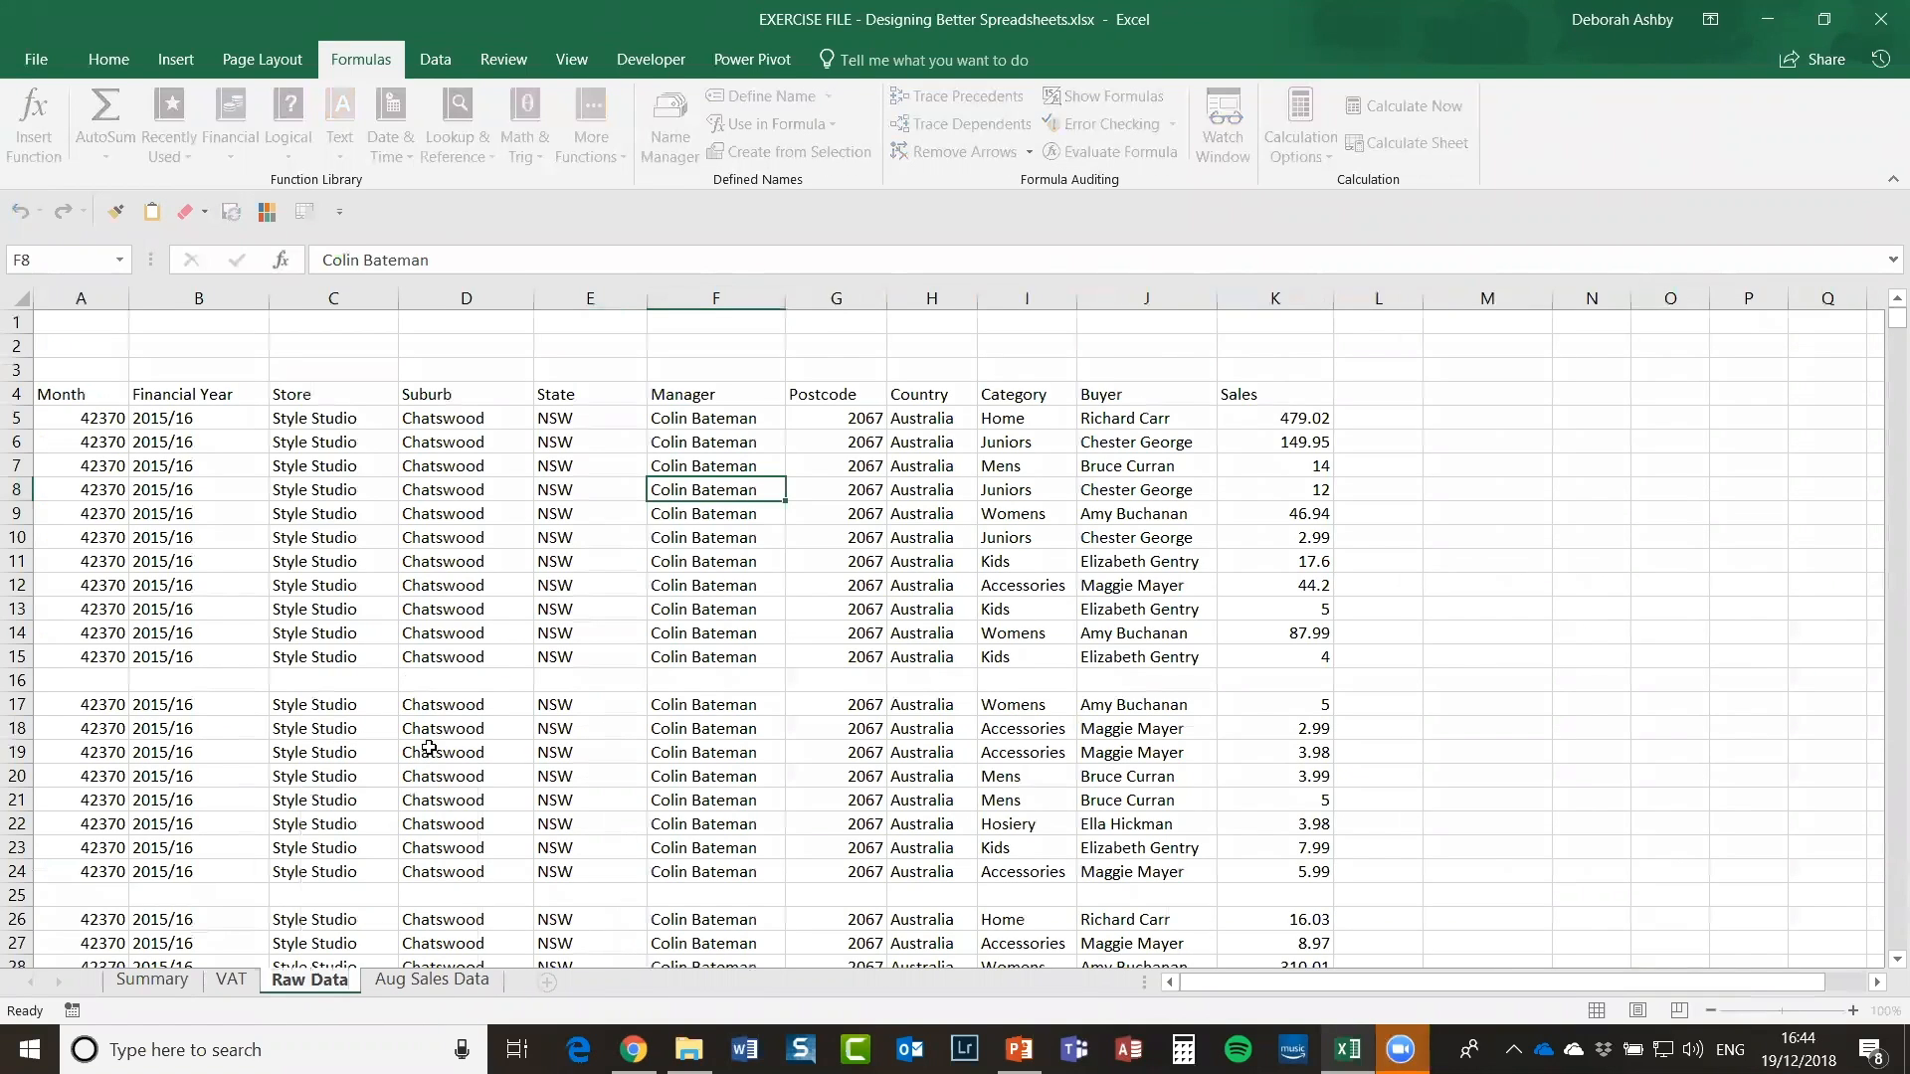
left_click(462, 872)
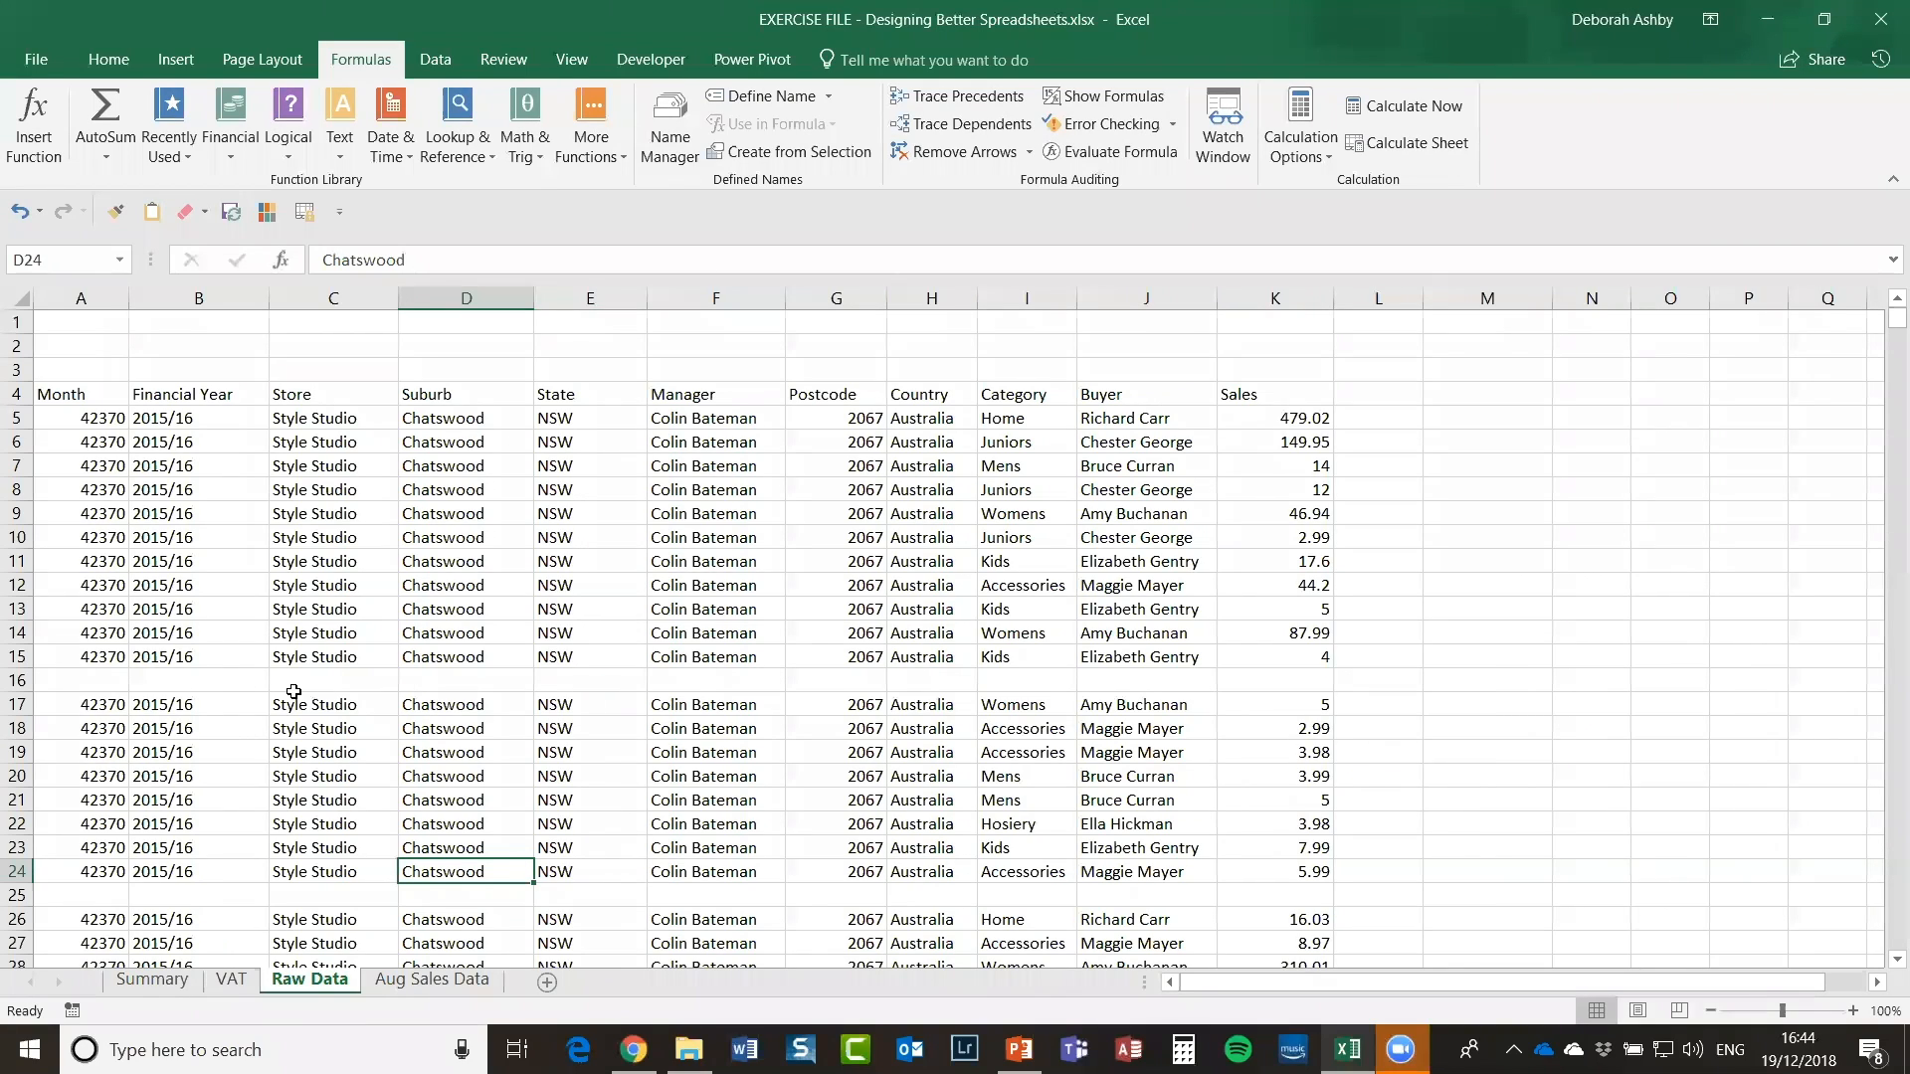
Step: Colour the Raw Data and Aug Sales Data sheet tabs gold, then return to Raw Data
left_click(456, 981)
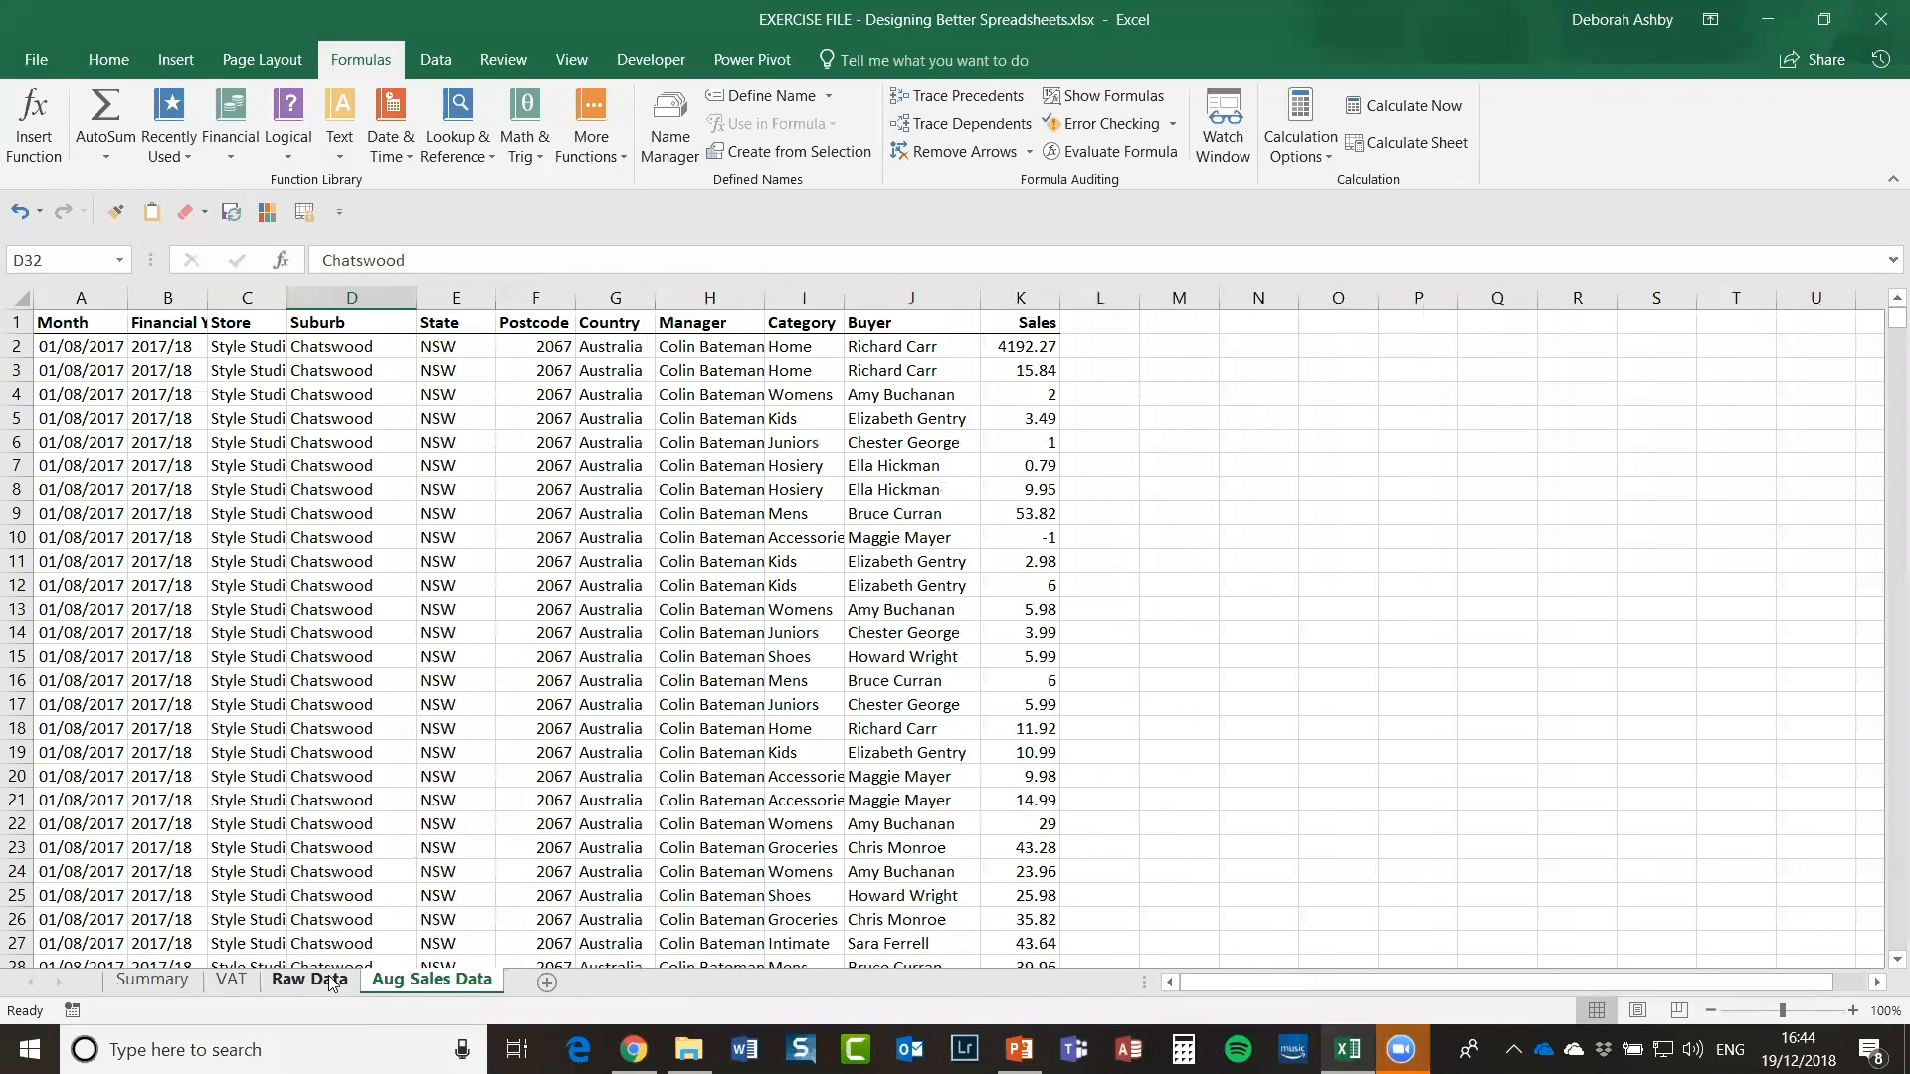
left_click(327, 982)
right_click(326, 982)
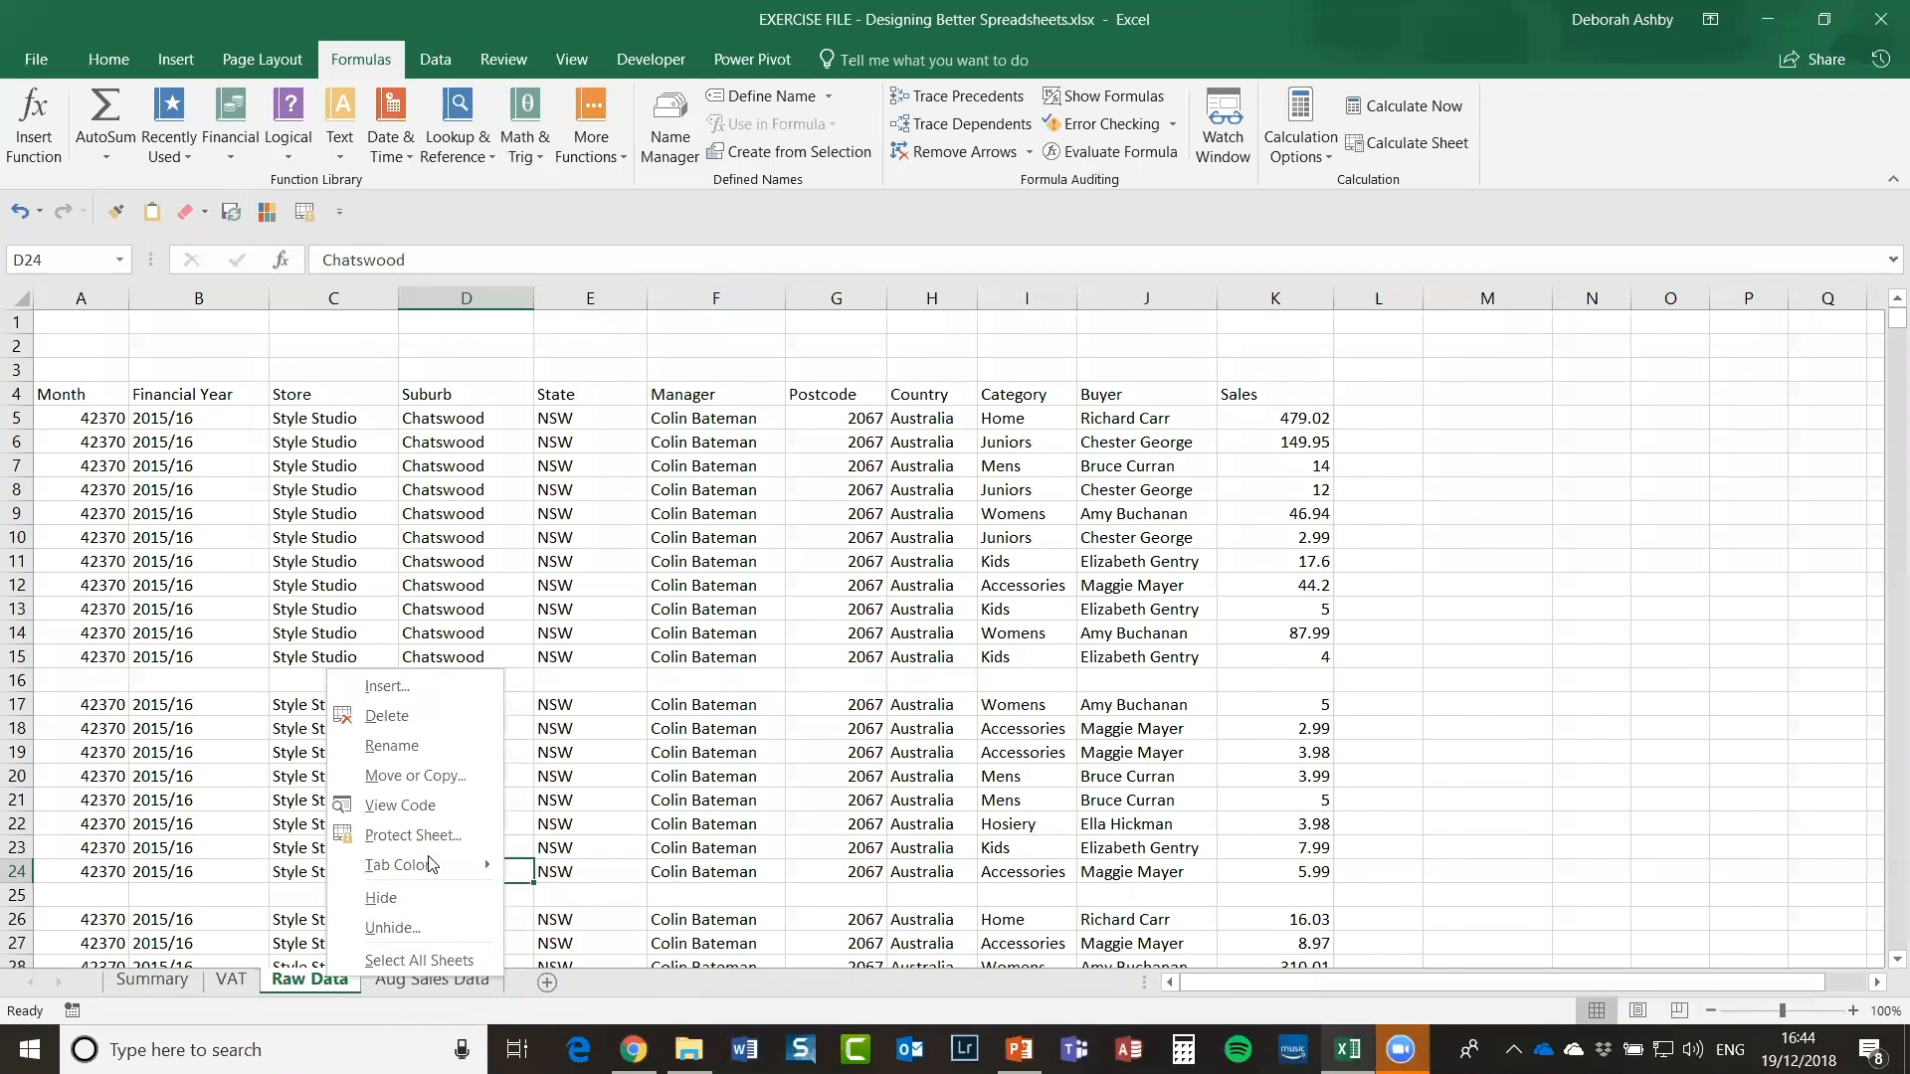
mouse_move(430, 872)
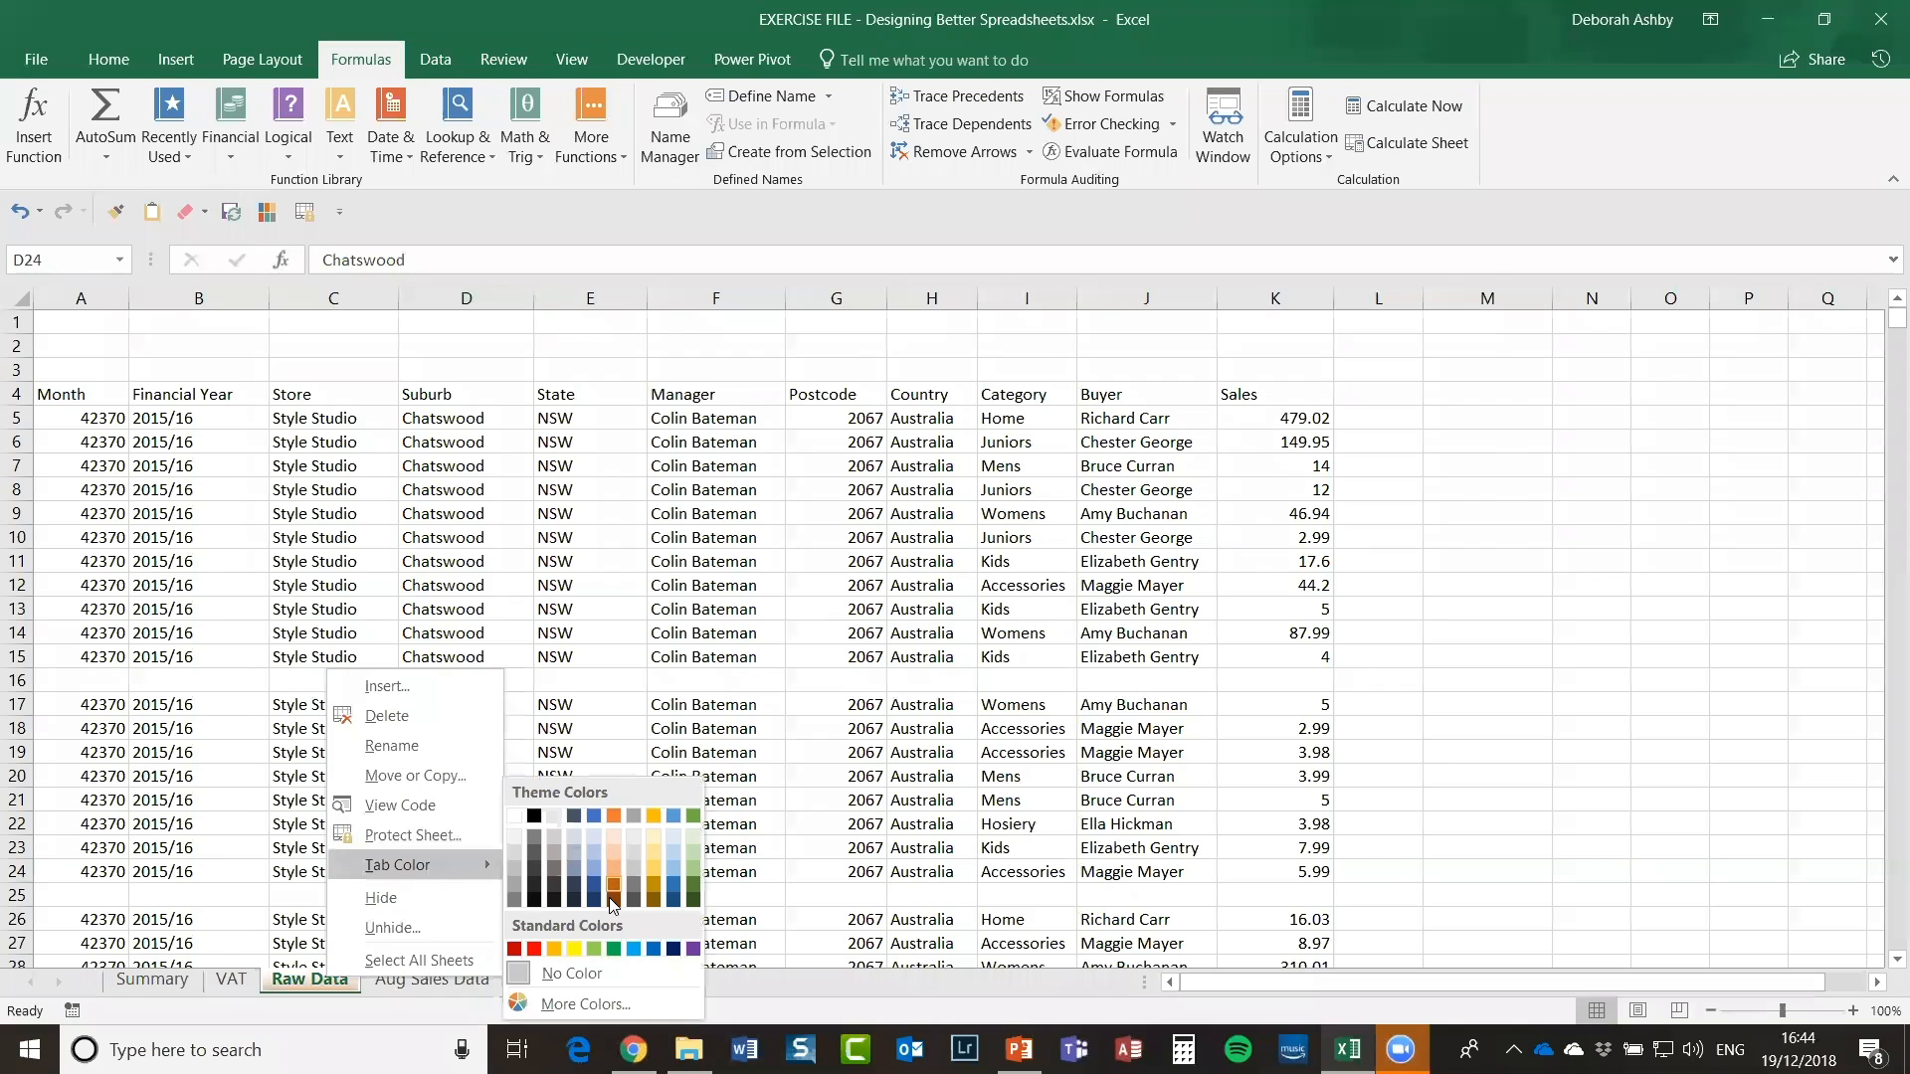
left_click(549, 948)
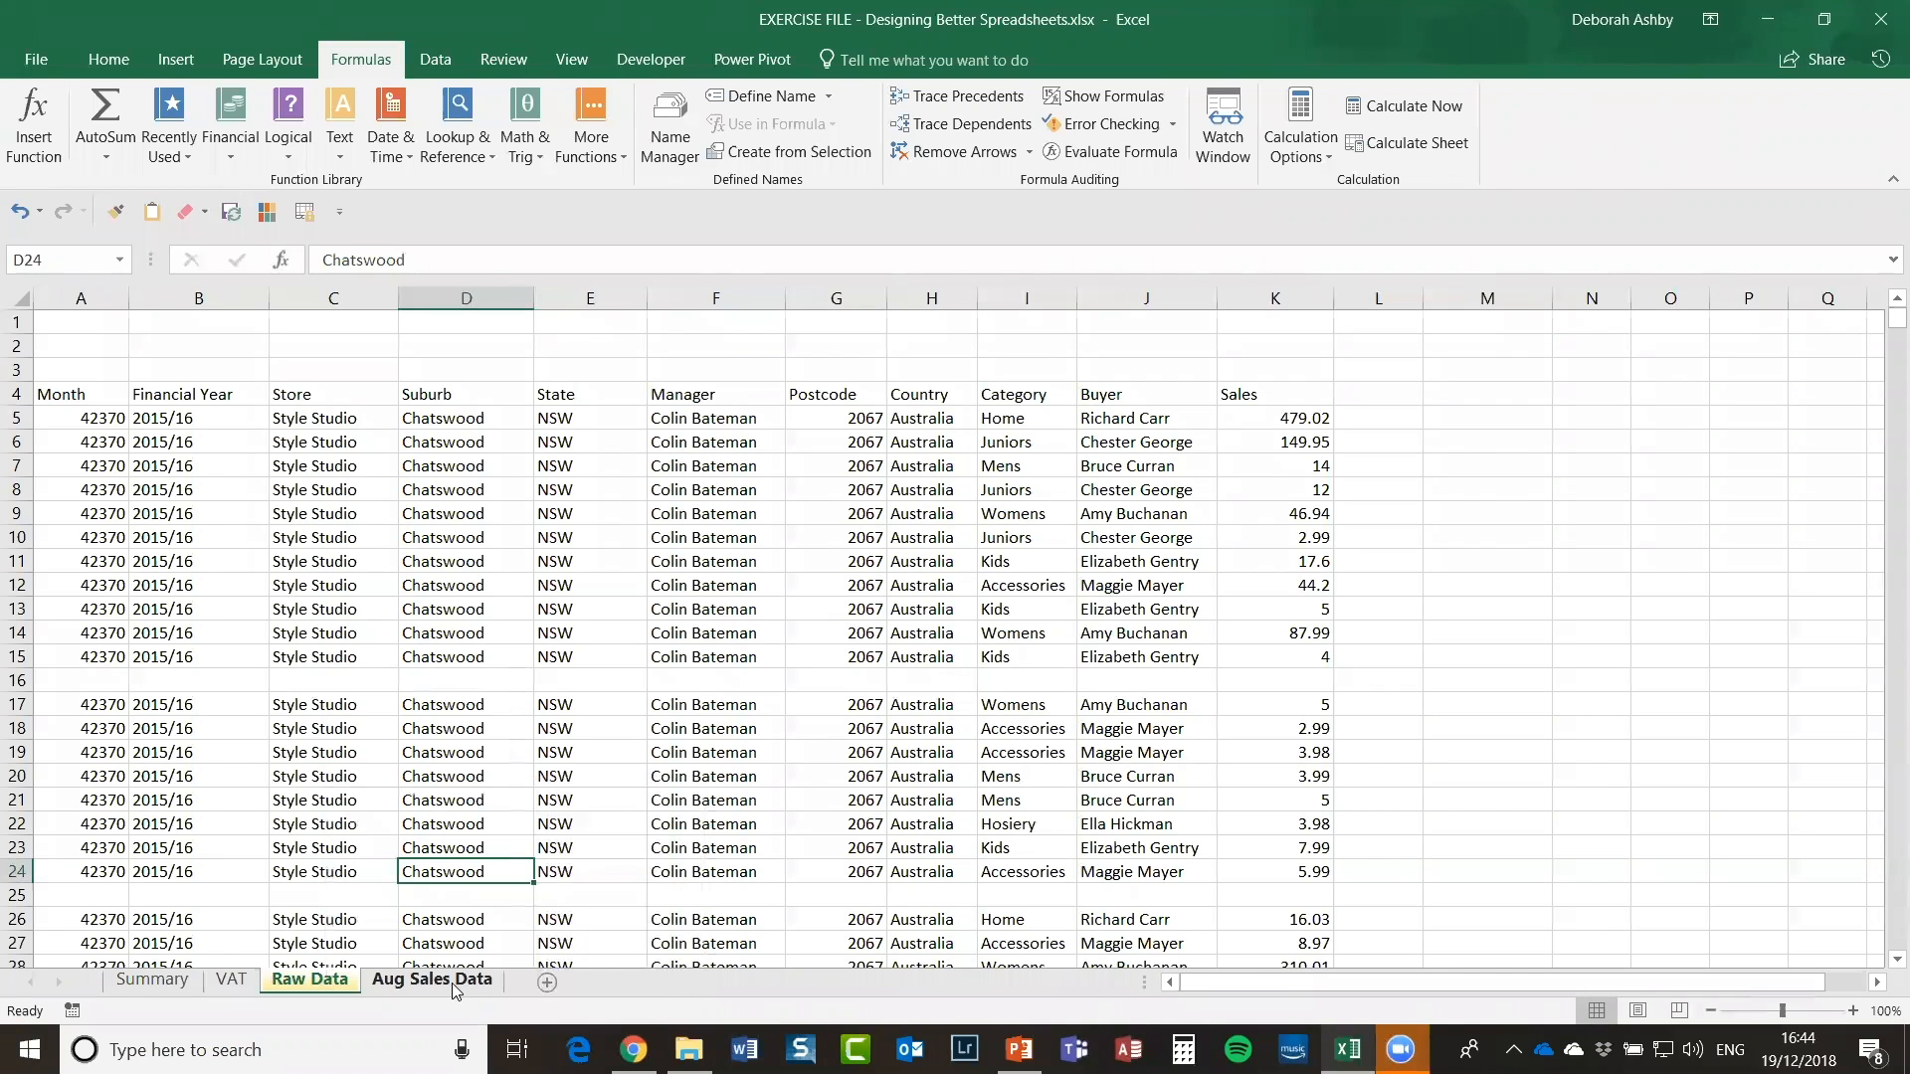
right_click(450, 983)
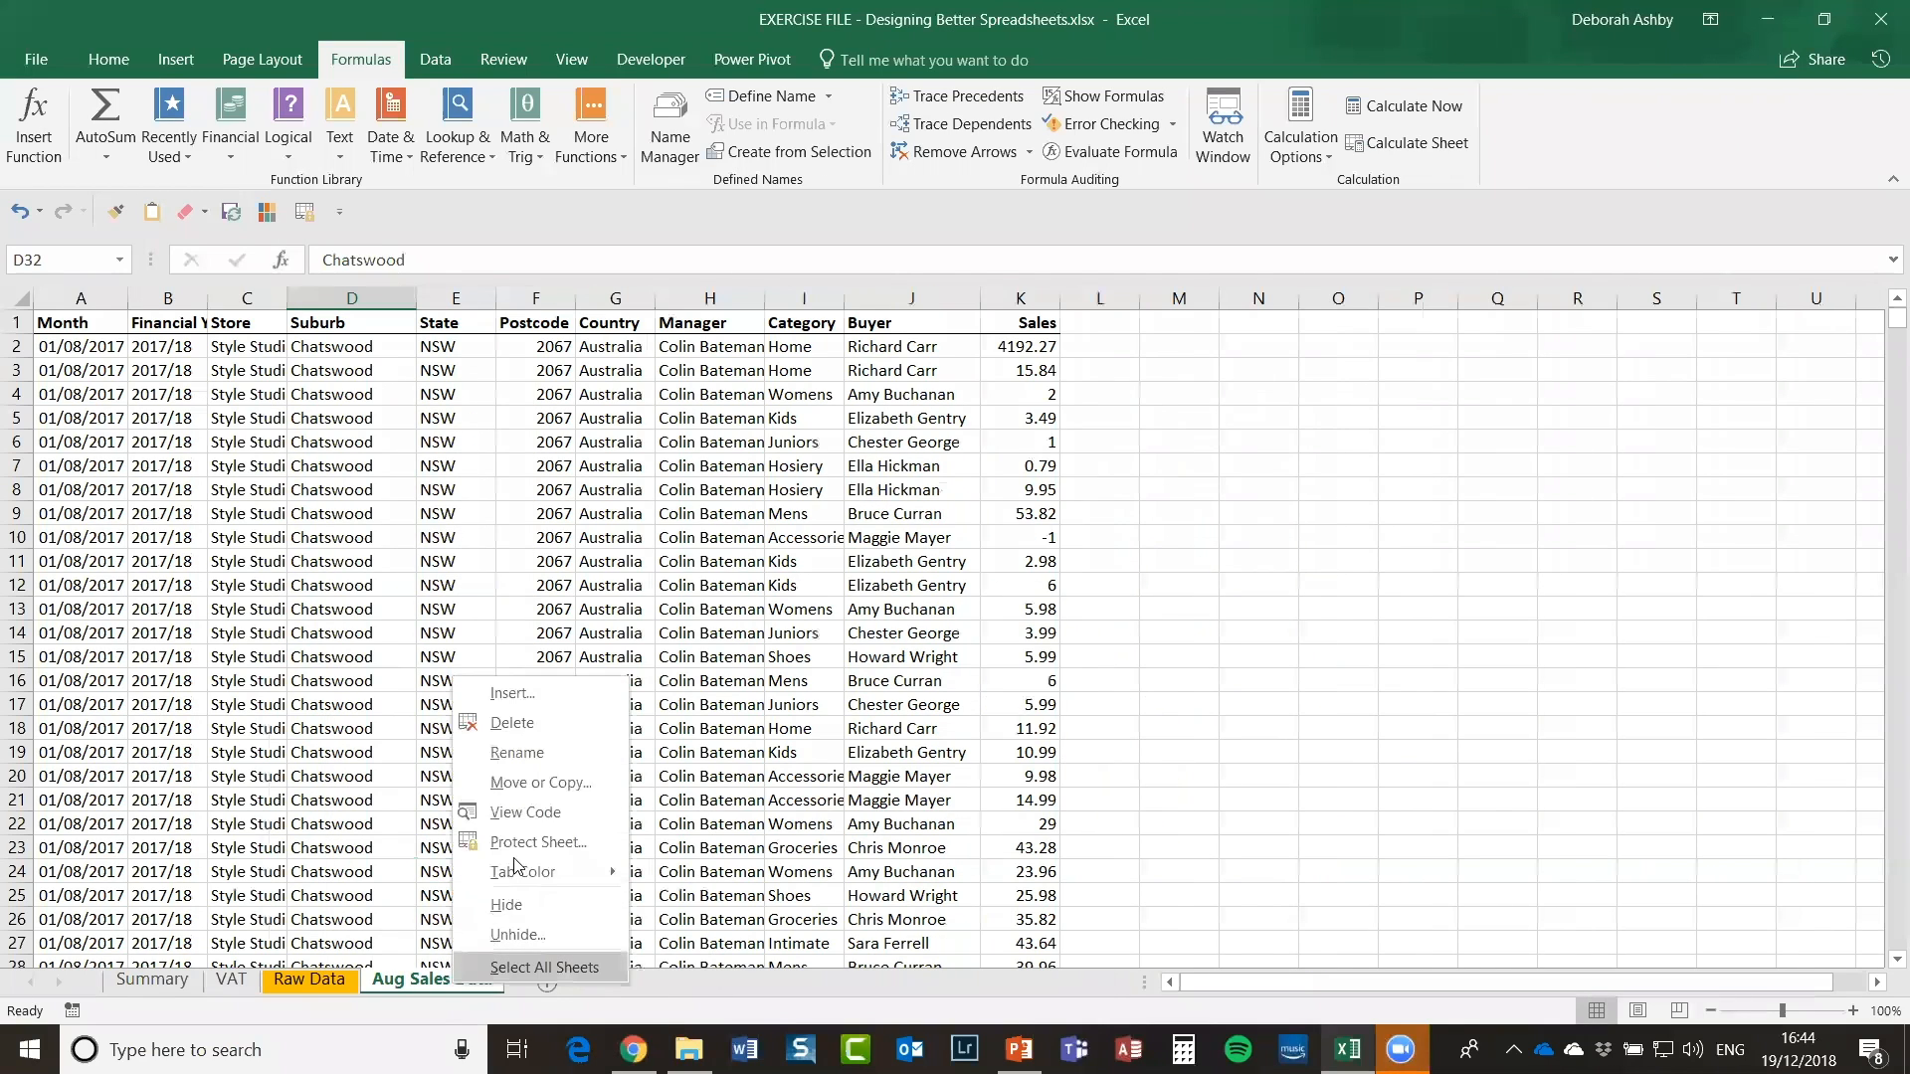
mouse_move(515, 867)
left_click(679, 957)
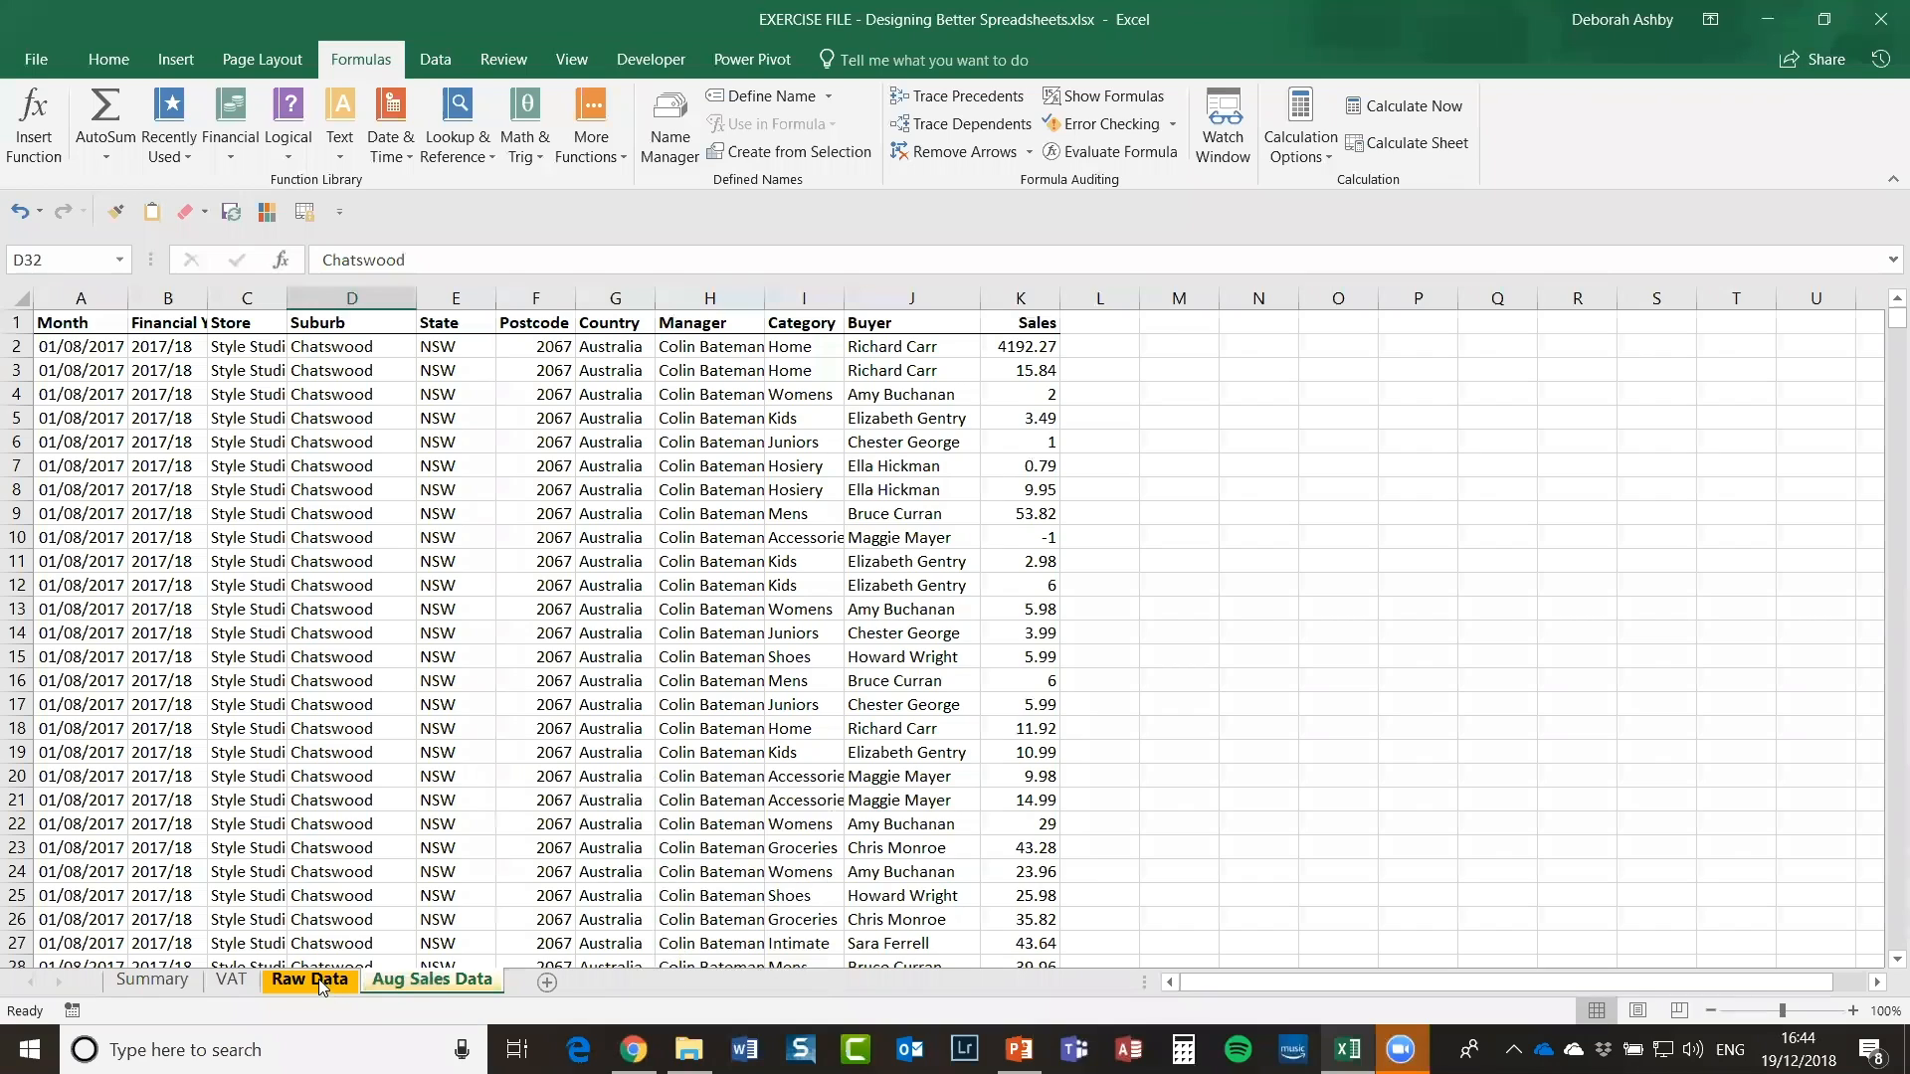
left_click(380, 983)
left_click(334, 983)
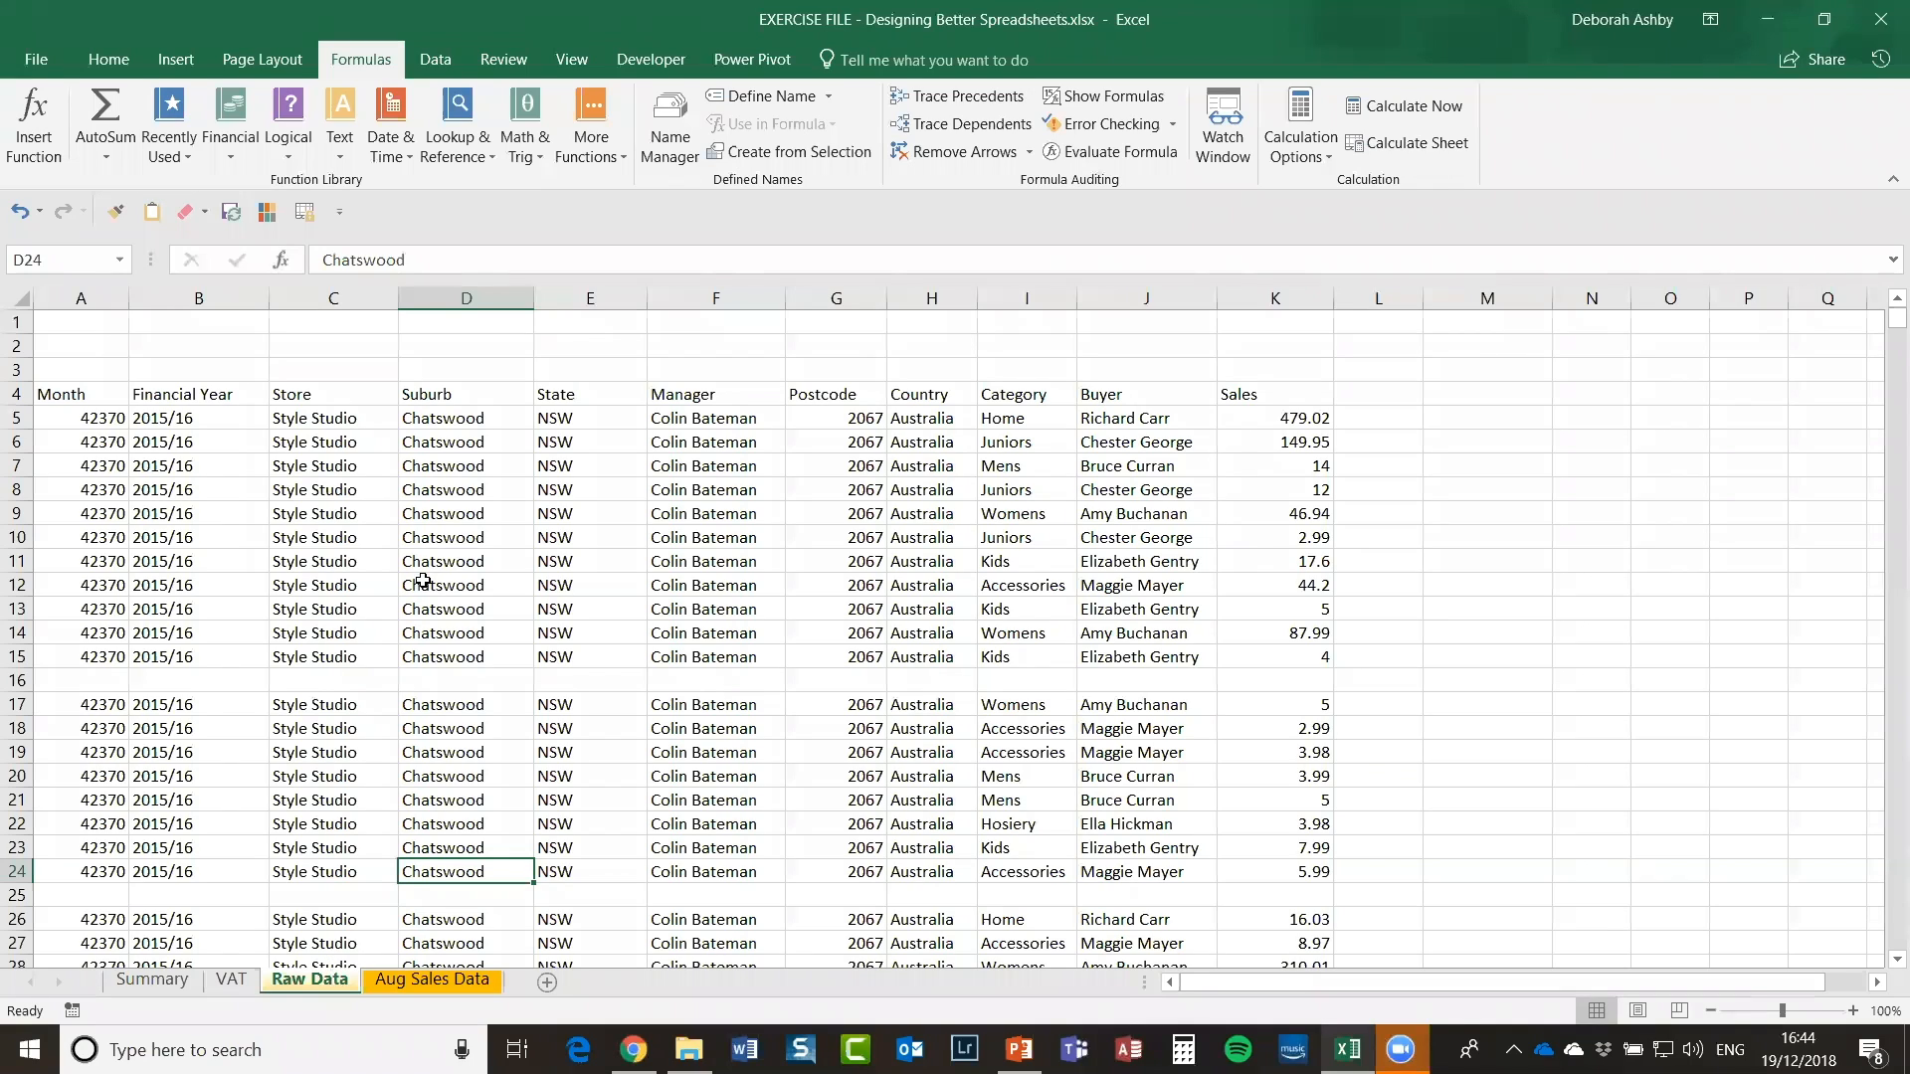
left_click(448, 509)
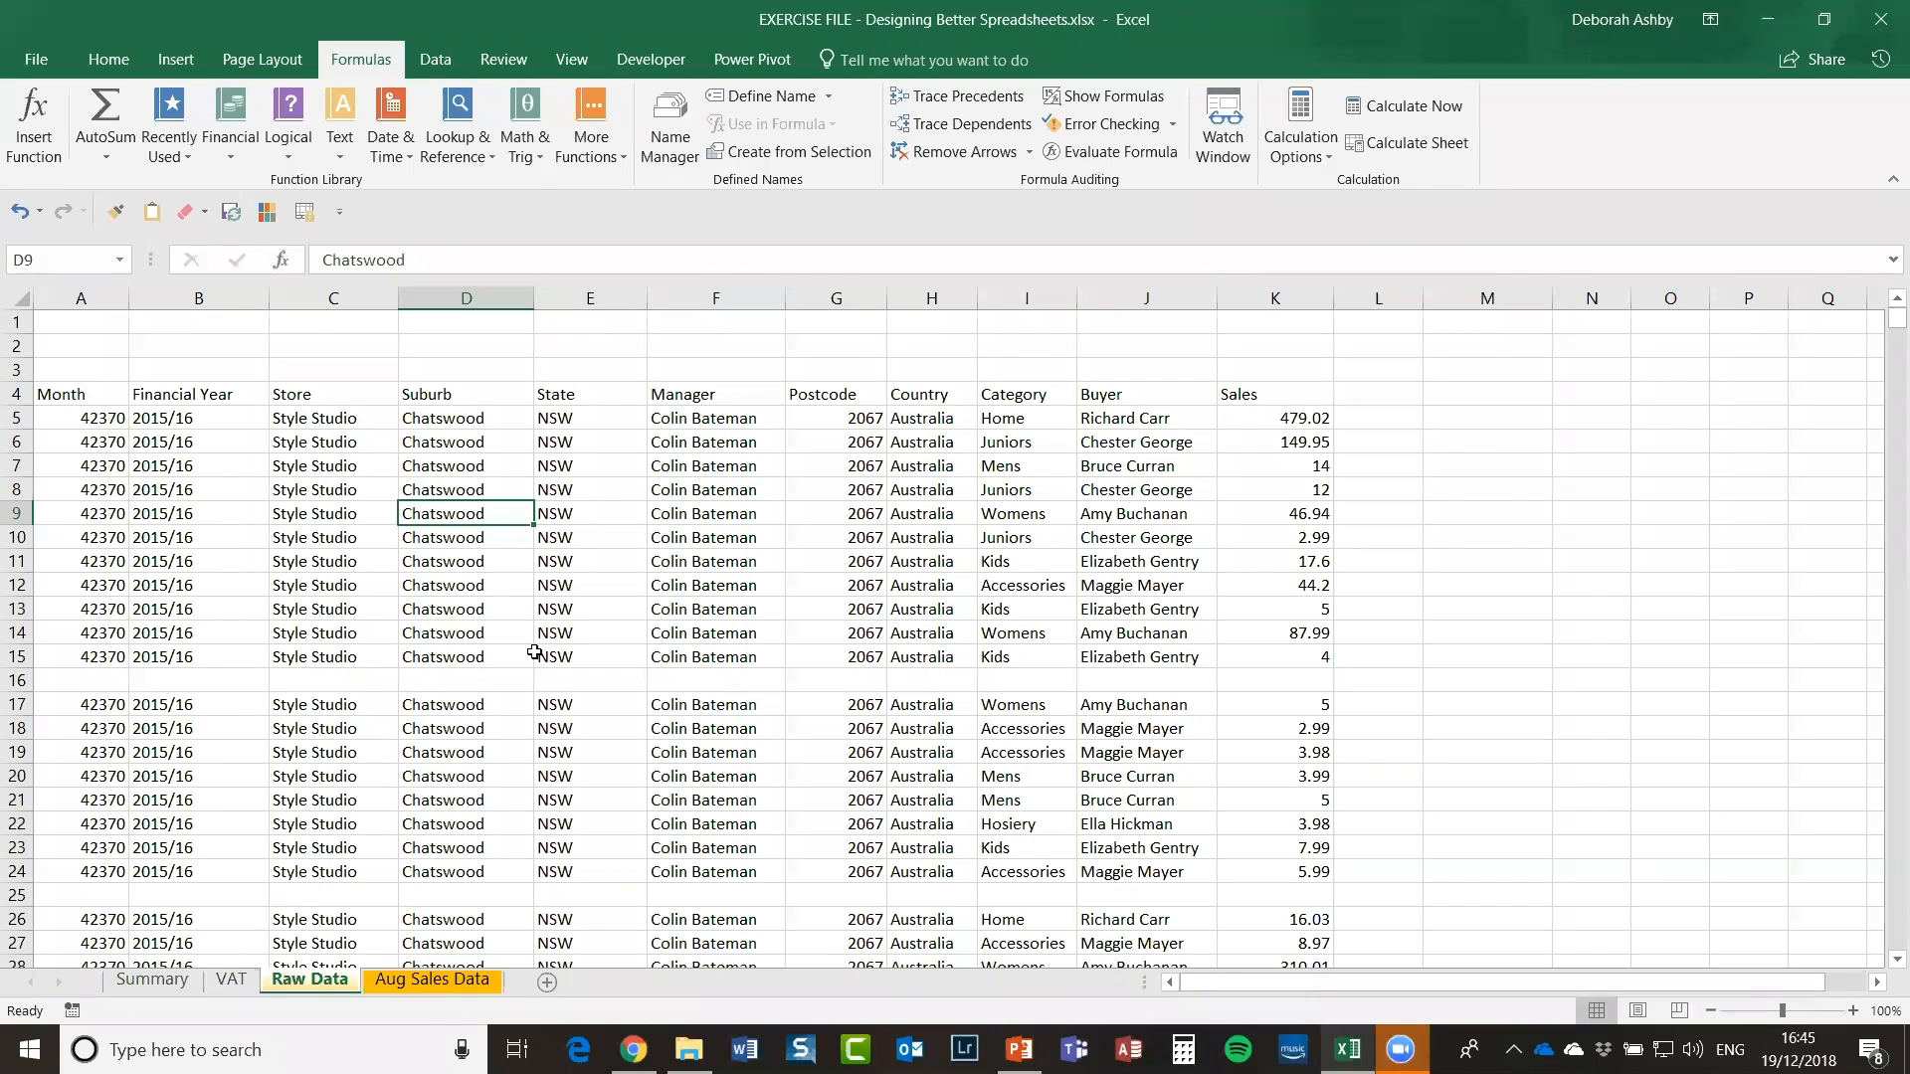
Step: Make a trial selection of the sales table from A4 down to row 42, then clear it
left_click_drag(45, 394, 1521, 513)
left_click_drag(1176, 560, 1296, 885)
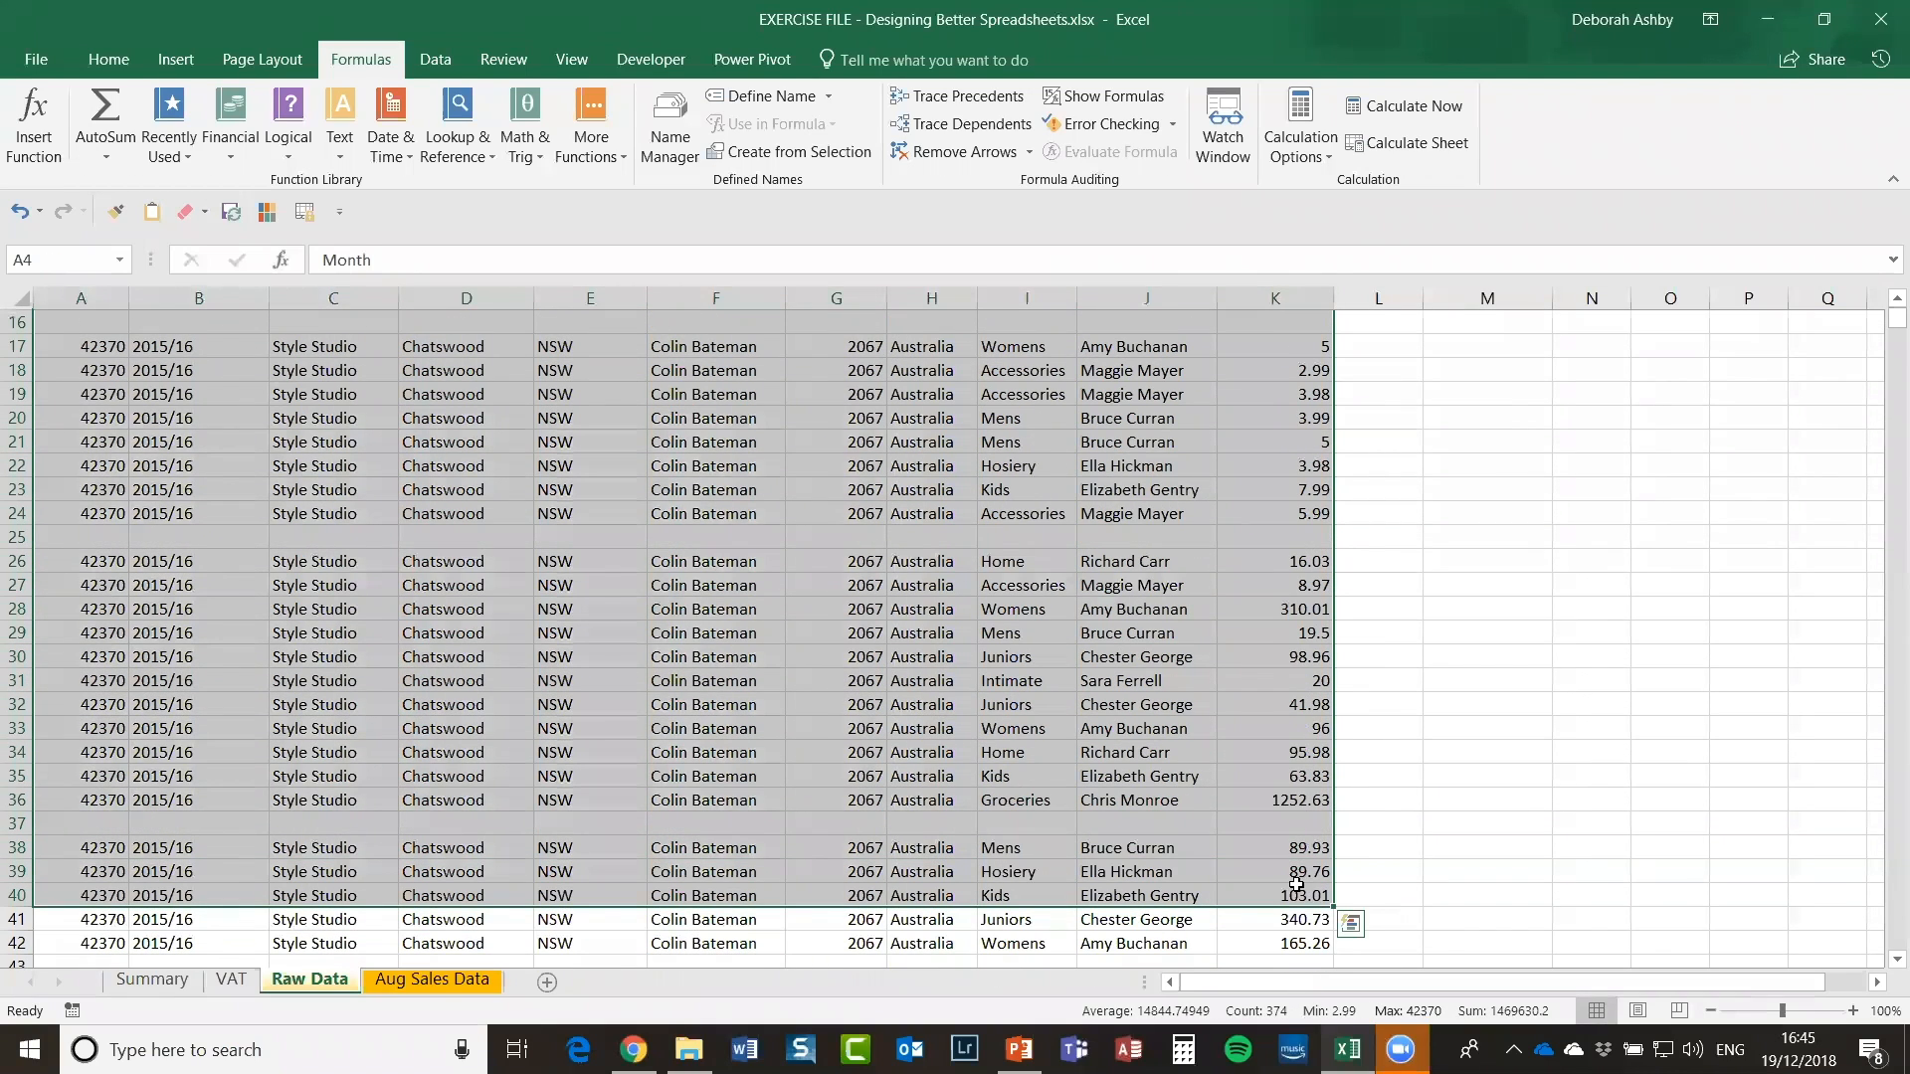
key("shift+Down")
key("shift+Down")
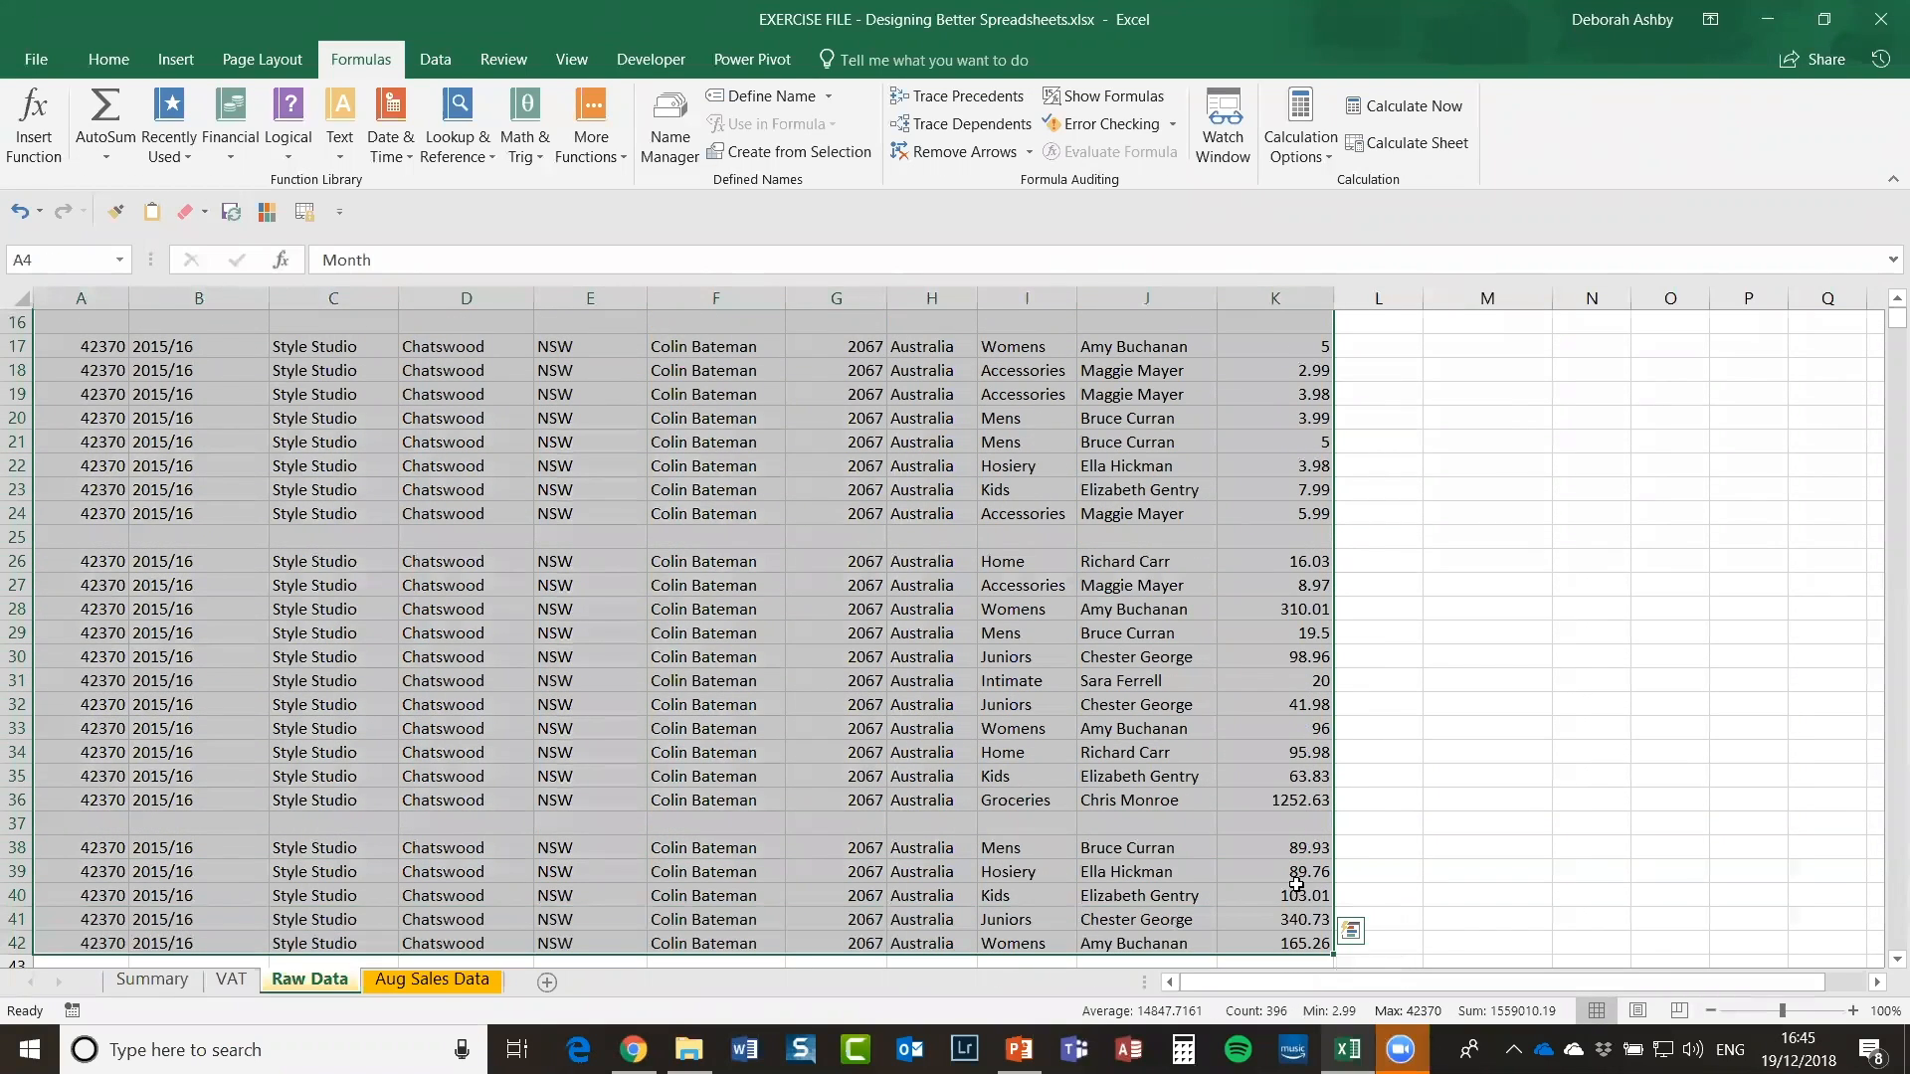
scroll(1298, 880, "down", 3)
scroll(1298, 880, "up", 1)
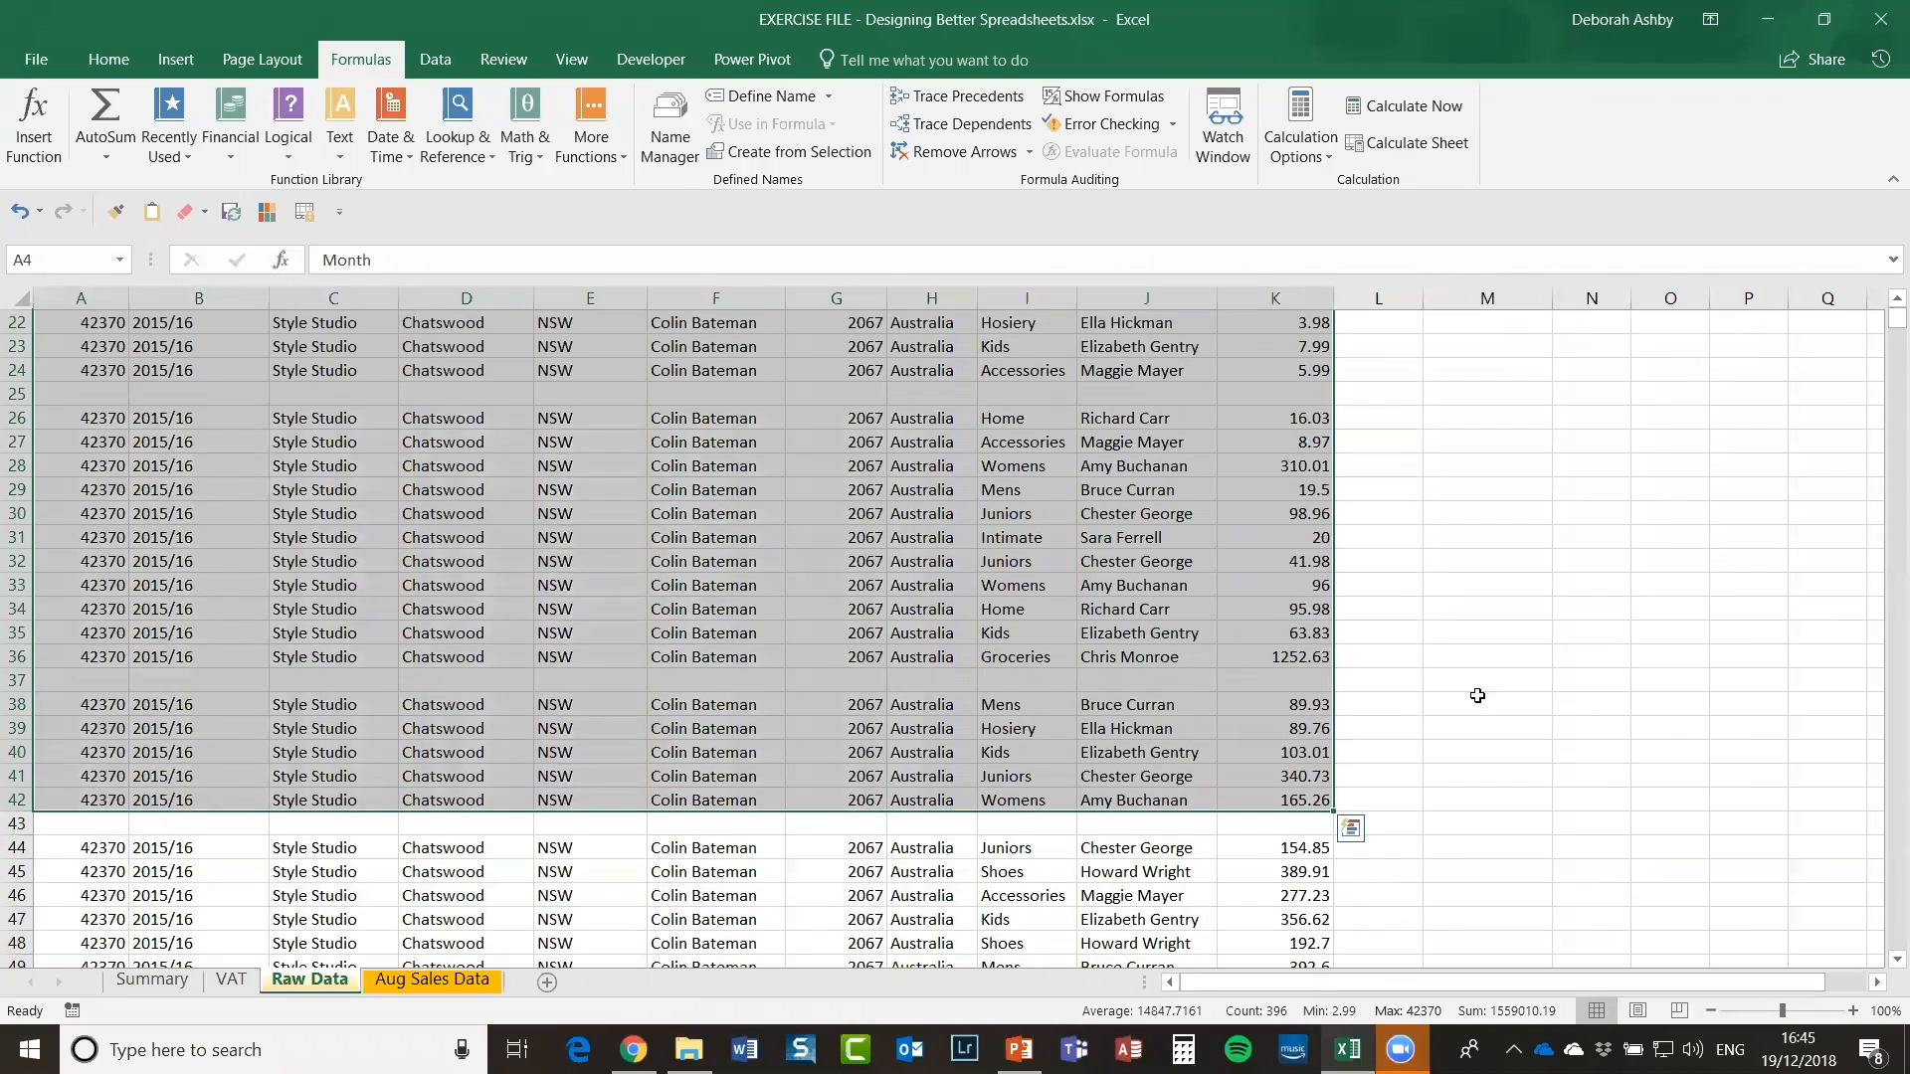
left_click(851, 613)
scroll(865, 617, "down", 4)
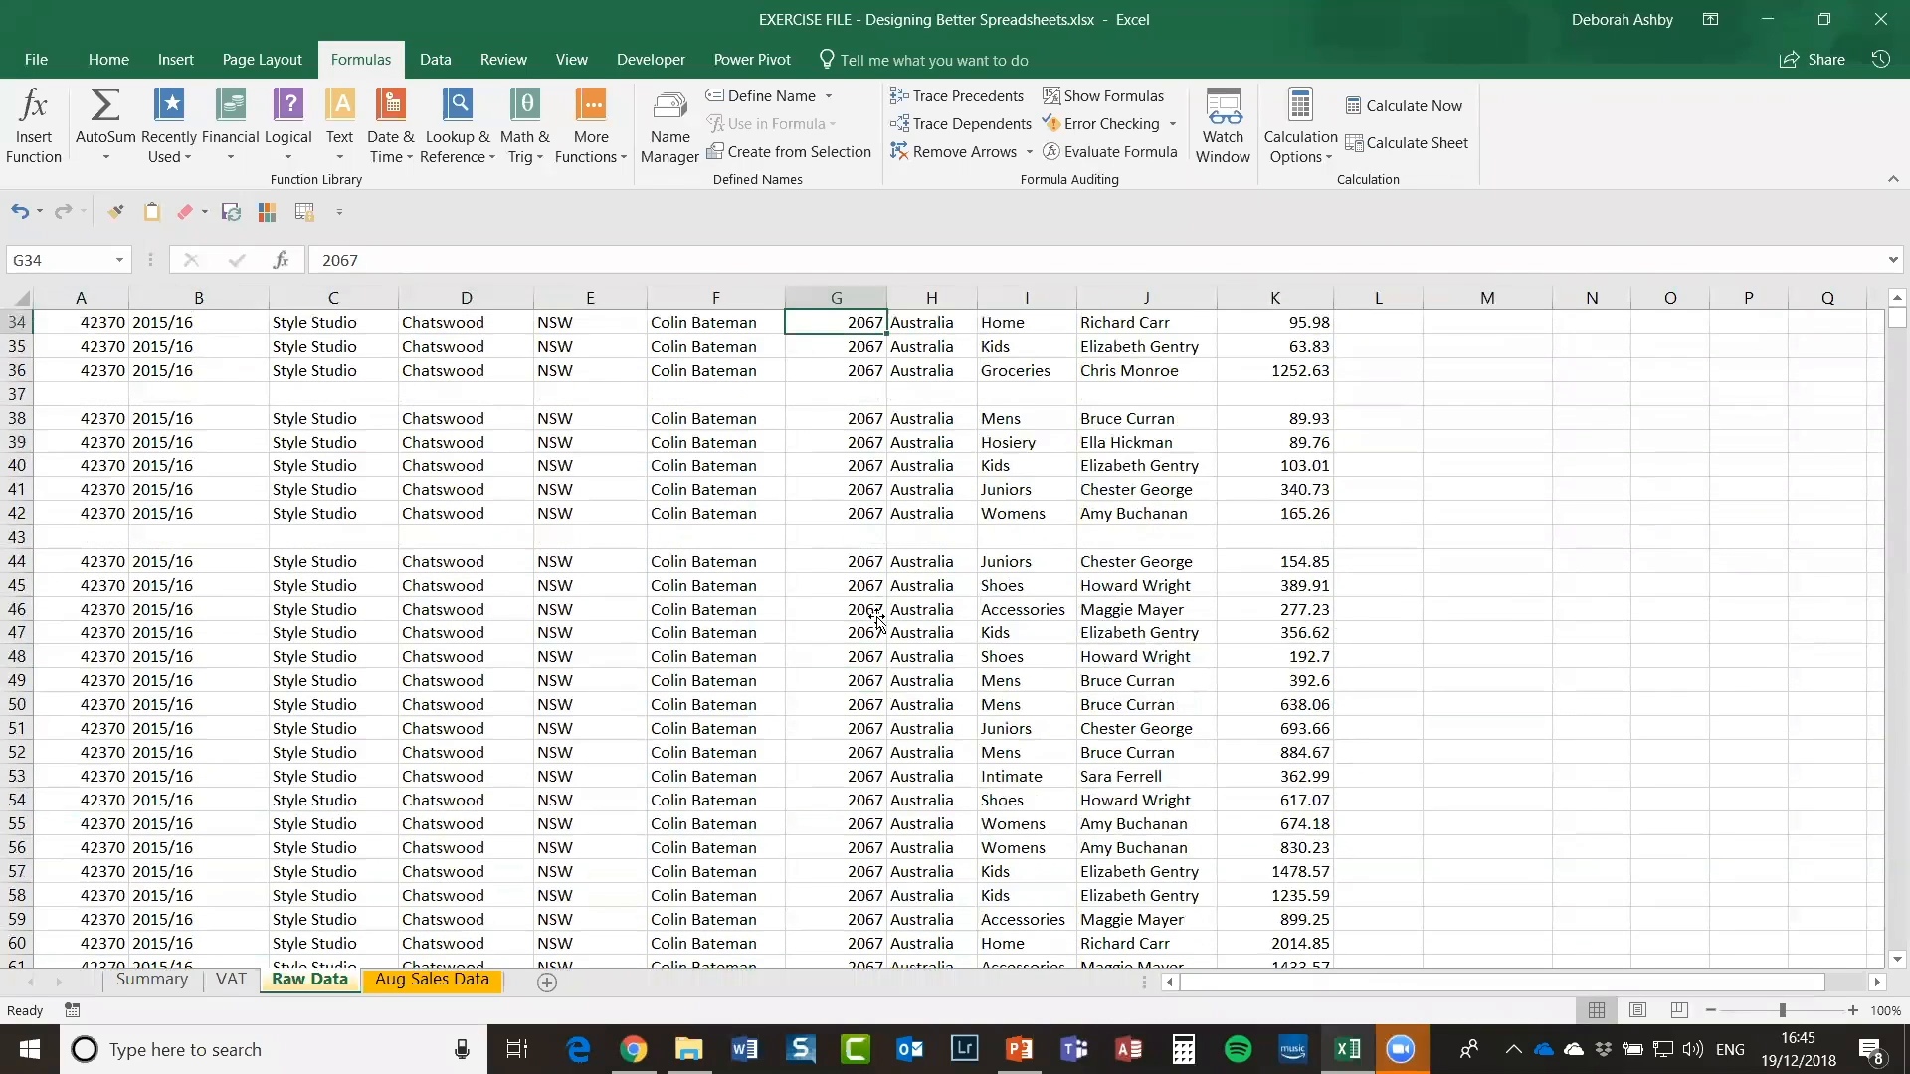
scroll(875, 617, "up", 11)
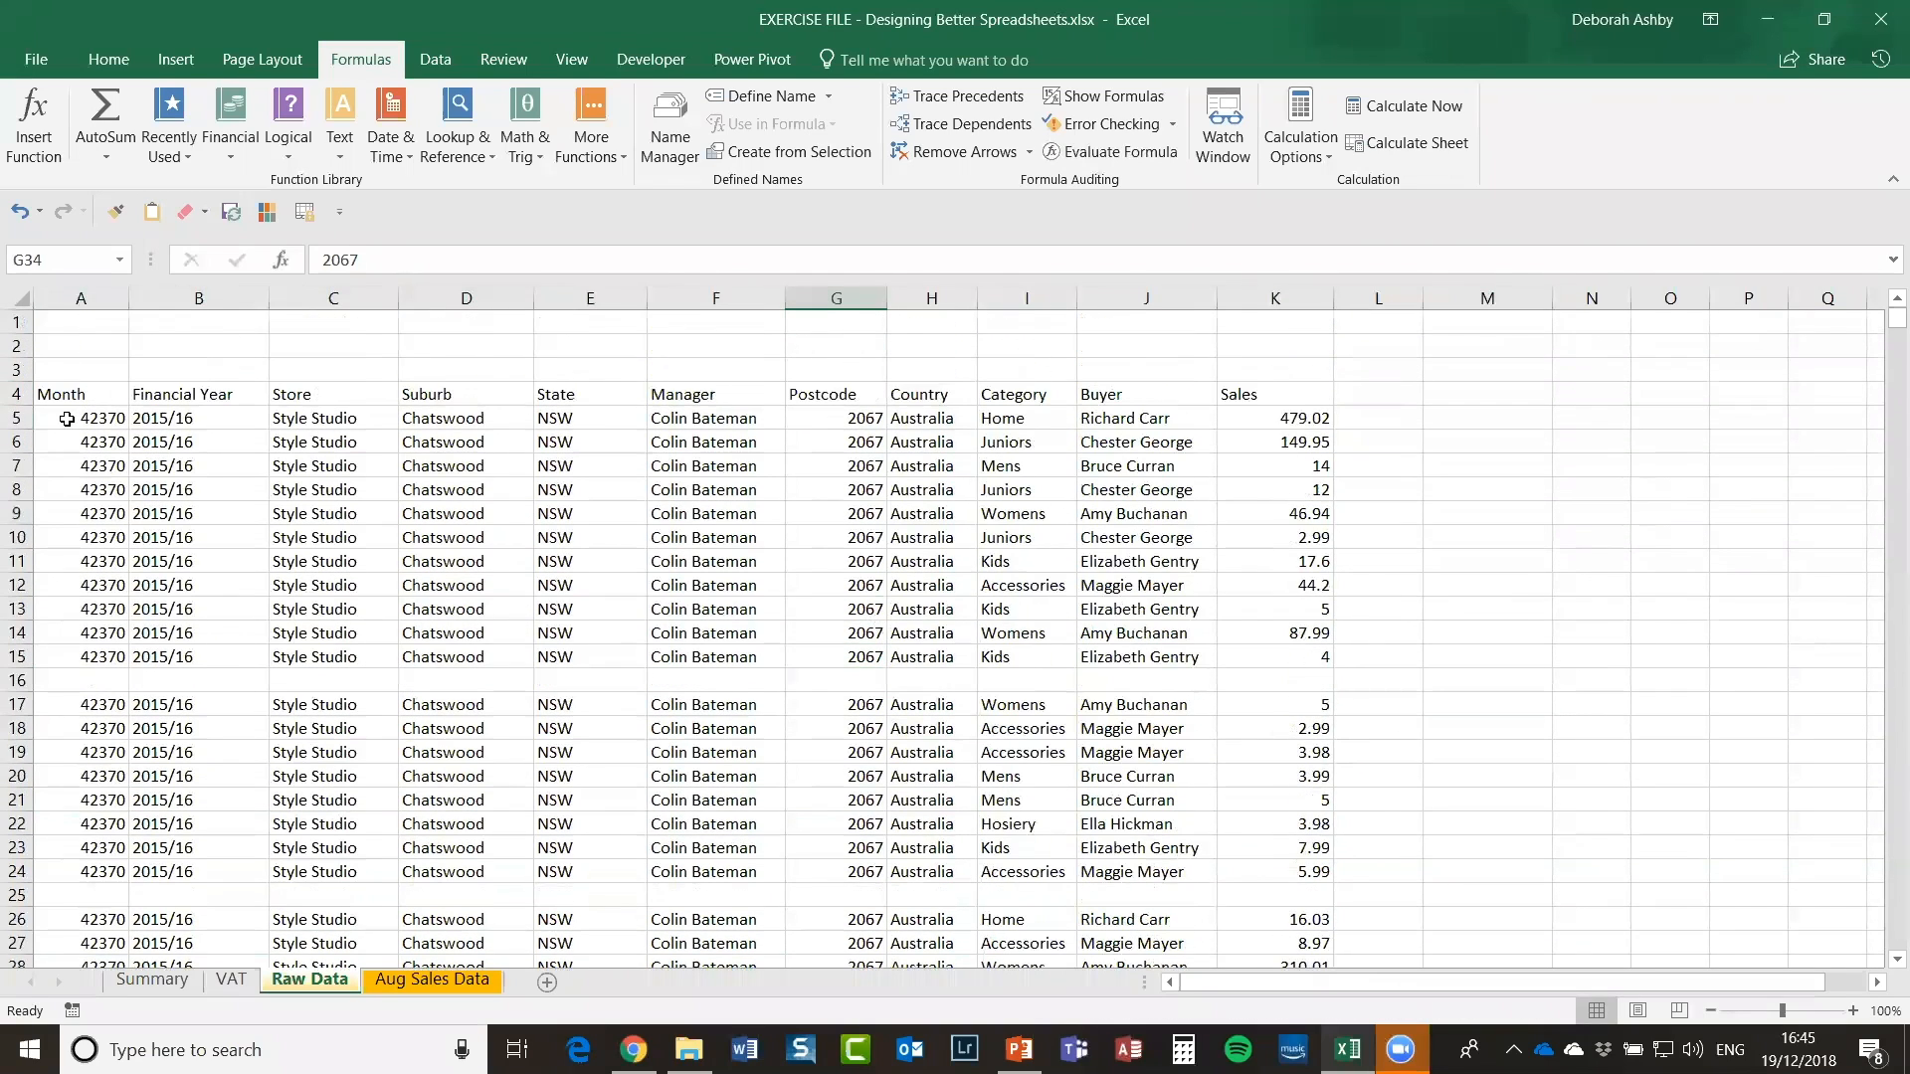
Step: Select the table from the Month header across to column K and down to the last data row
left_click_drag(65, 417, 645, 467)
left_click_drag(64, 394, 1248, 490)
left_click_drag(1240, 826, 1240, 763)
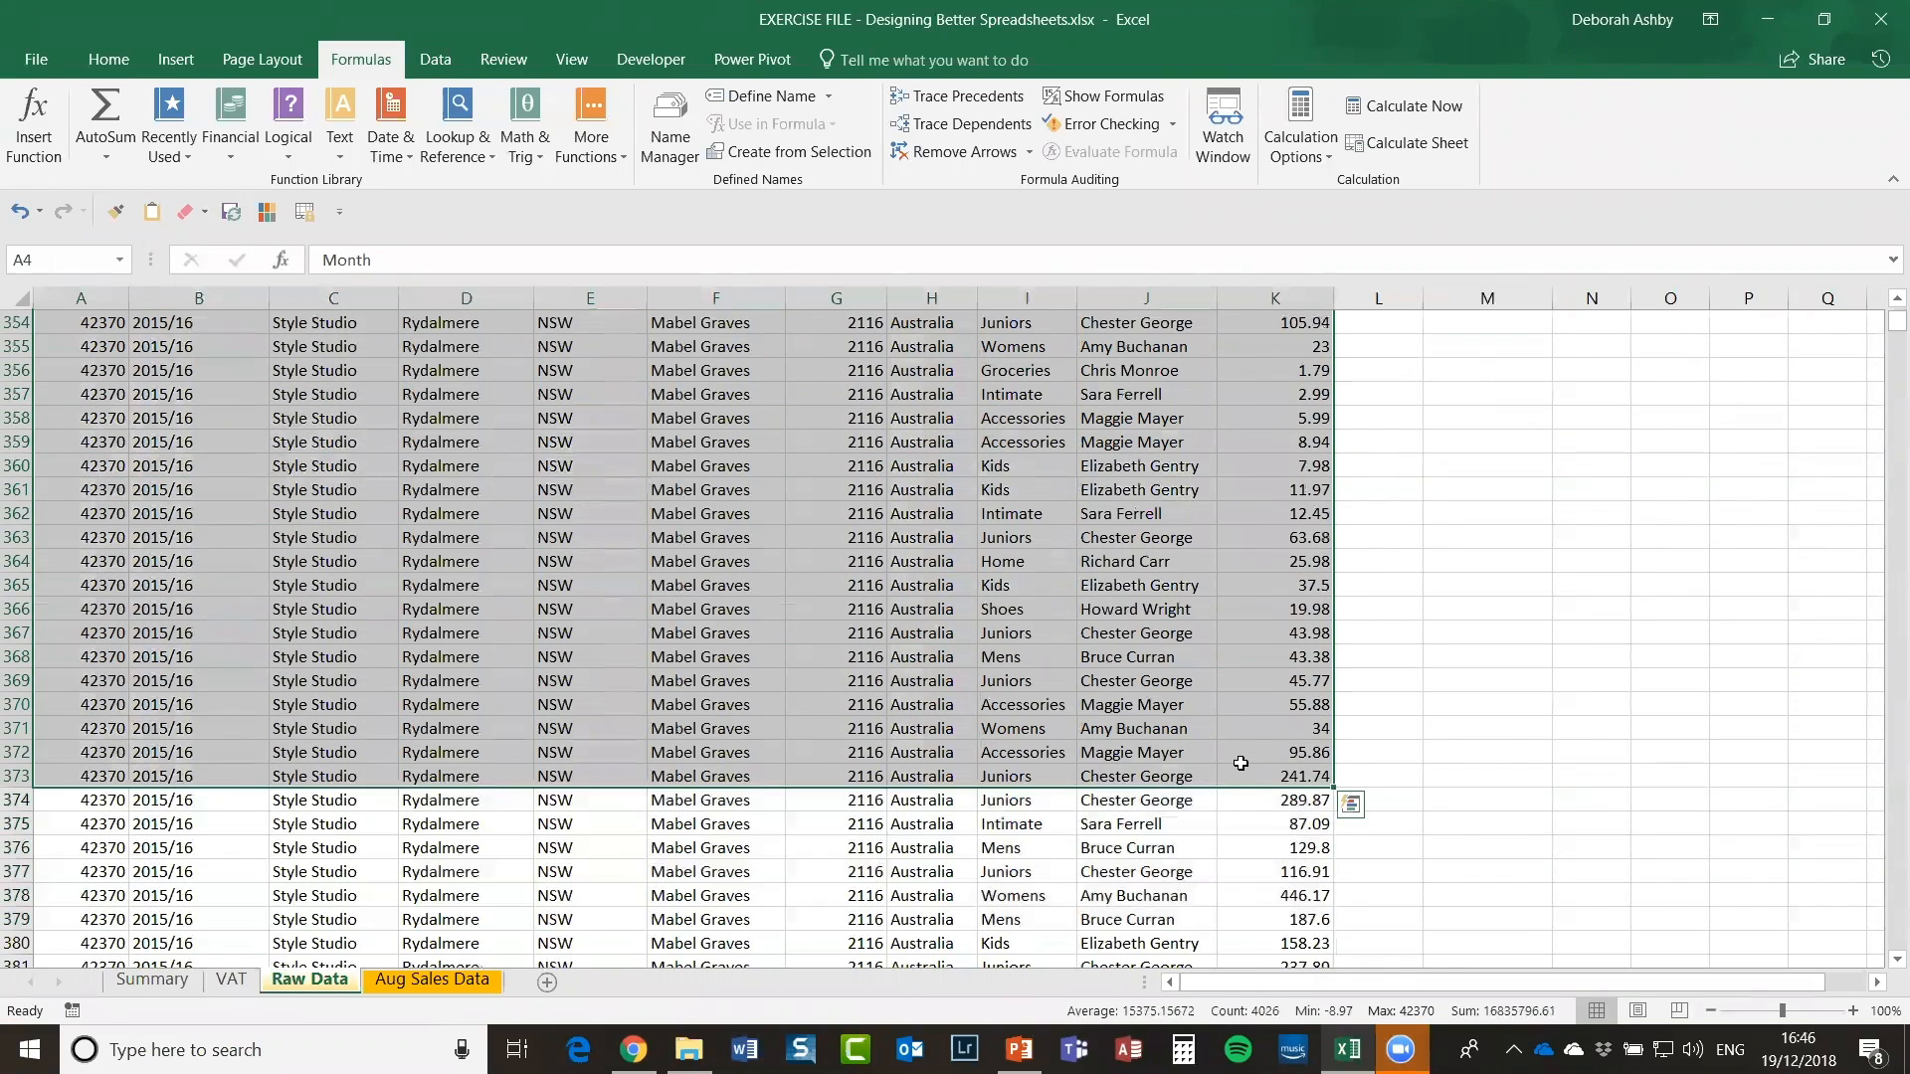
key("ctrl+shift+Down")
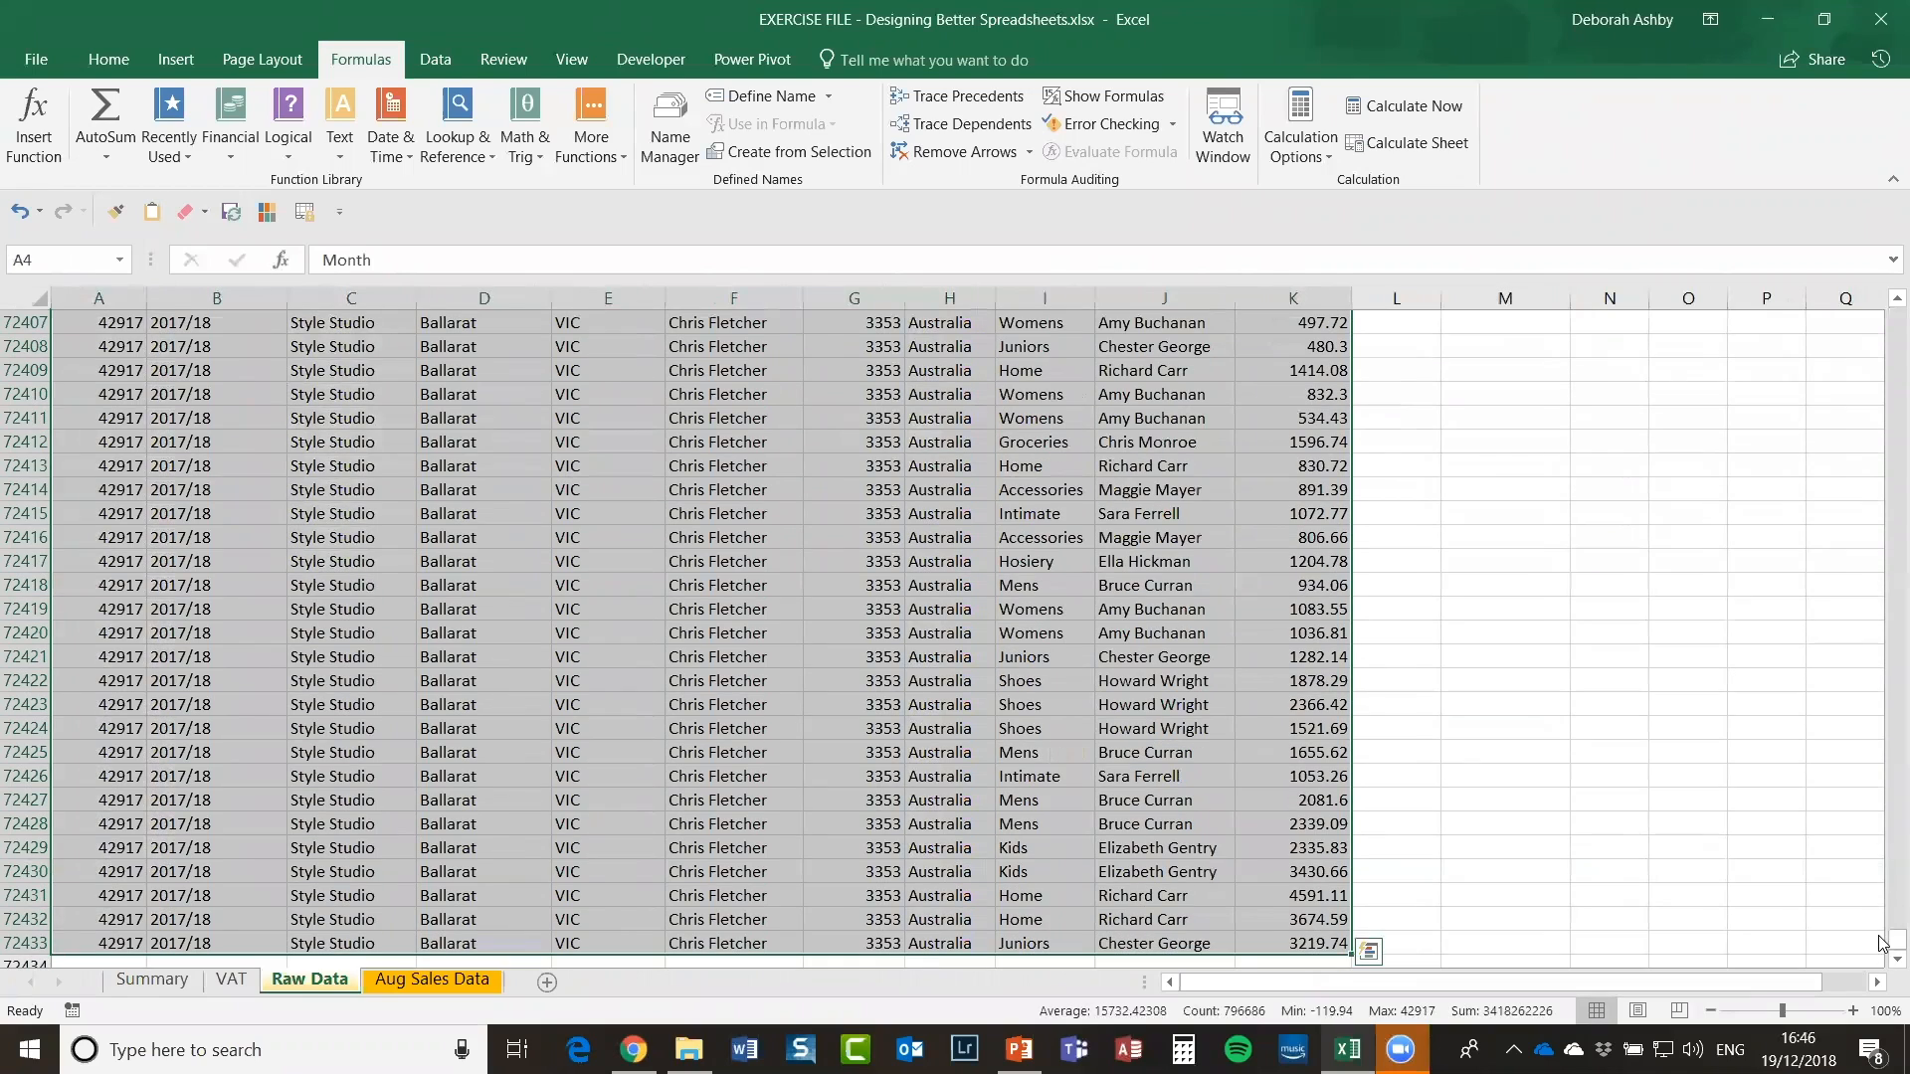
left_click_drag(1883, 943, 1883, 301)
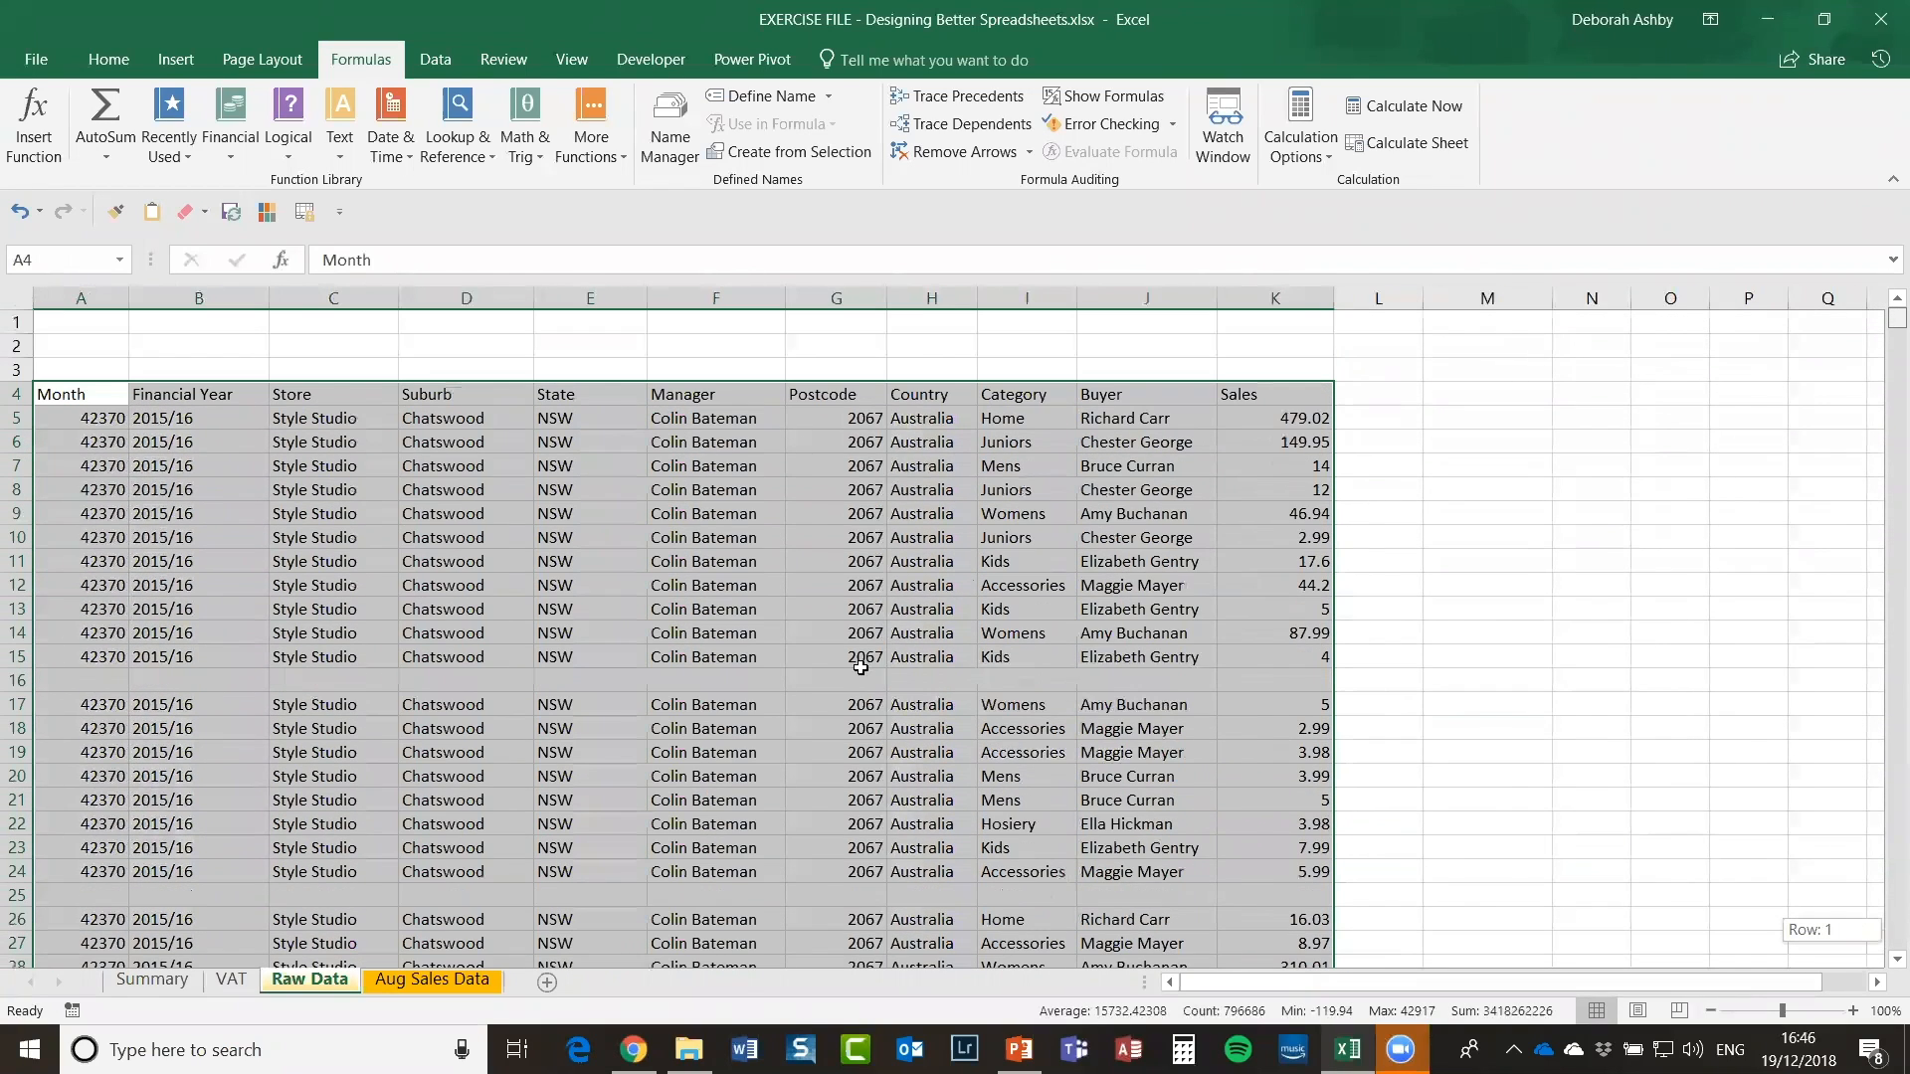
Step: Select all blank cells in the table using Go To Special > Blanks
left_click(105, 59)
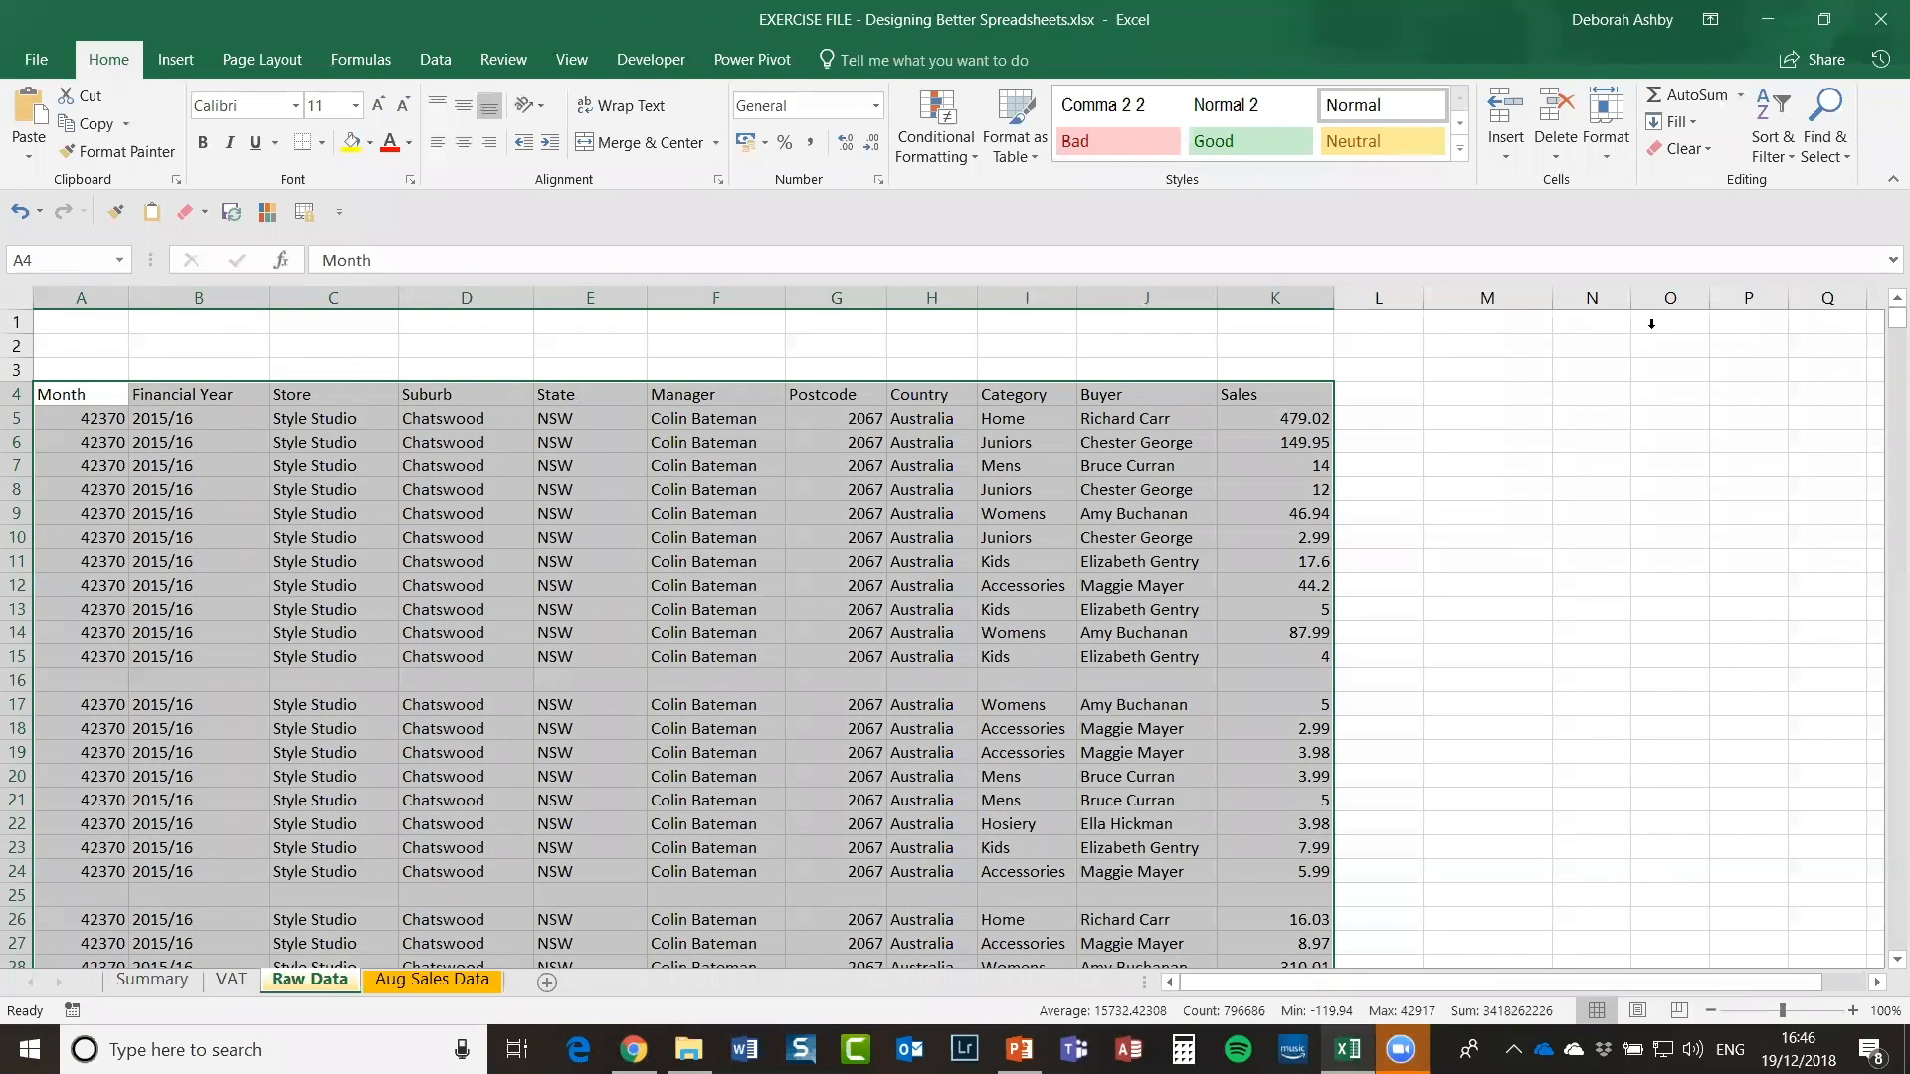
left_click(1813, 143)
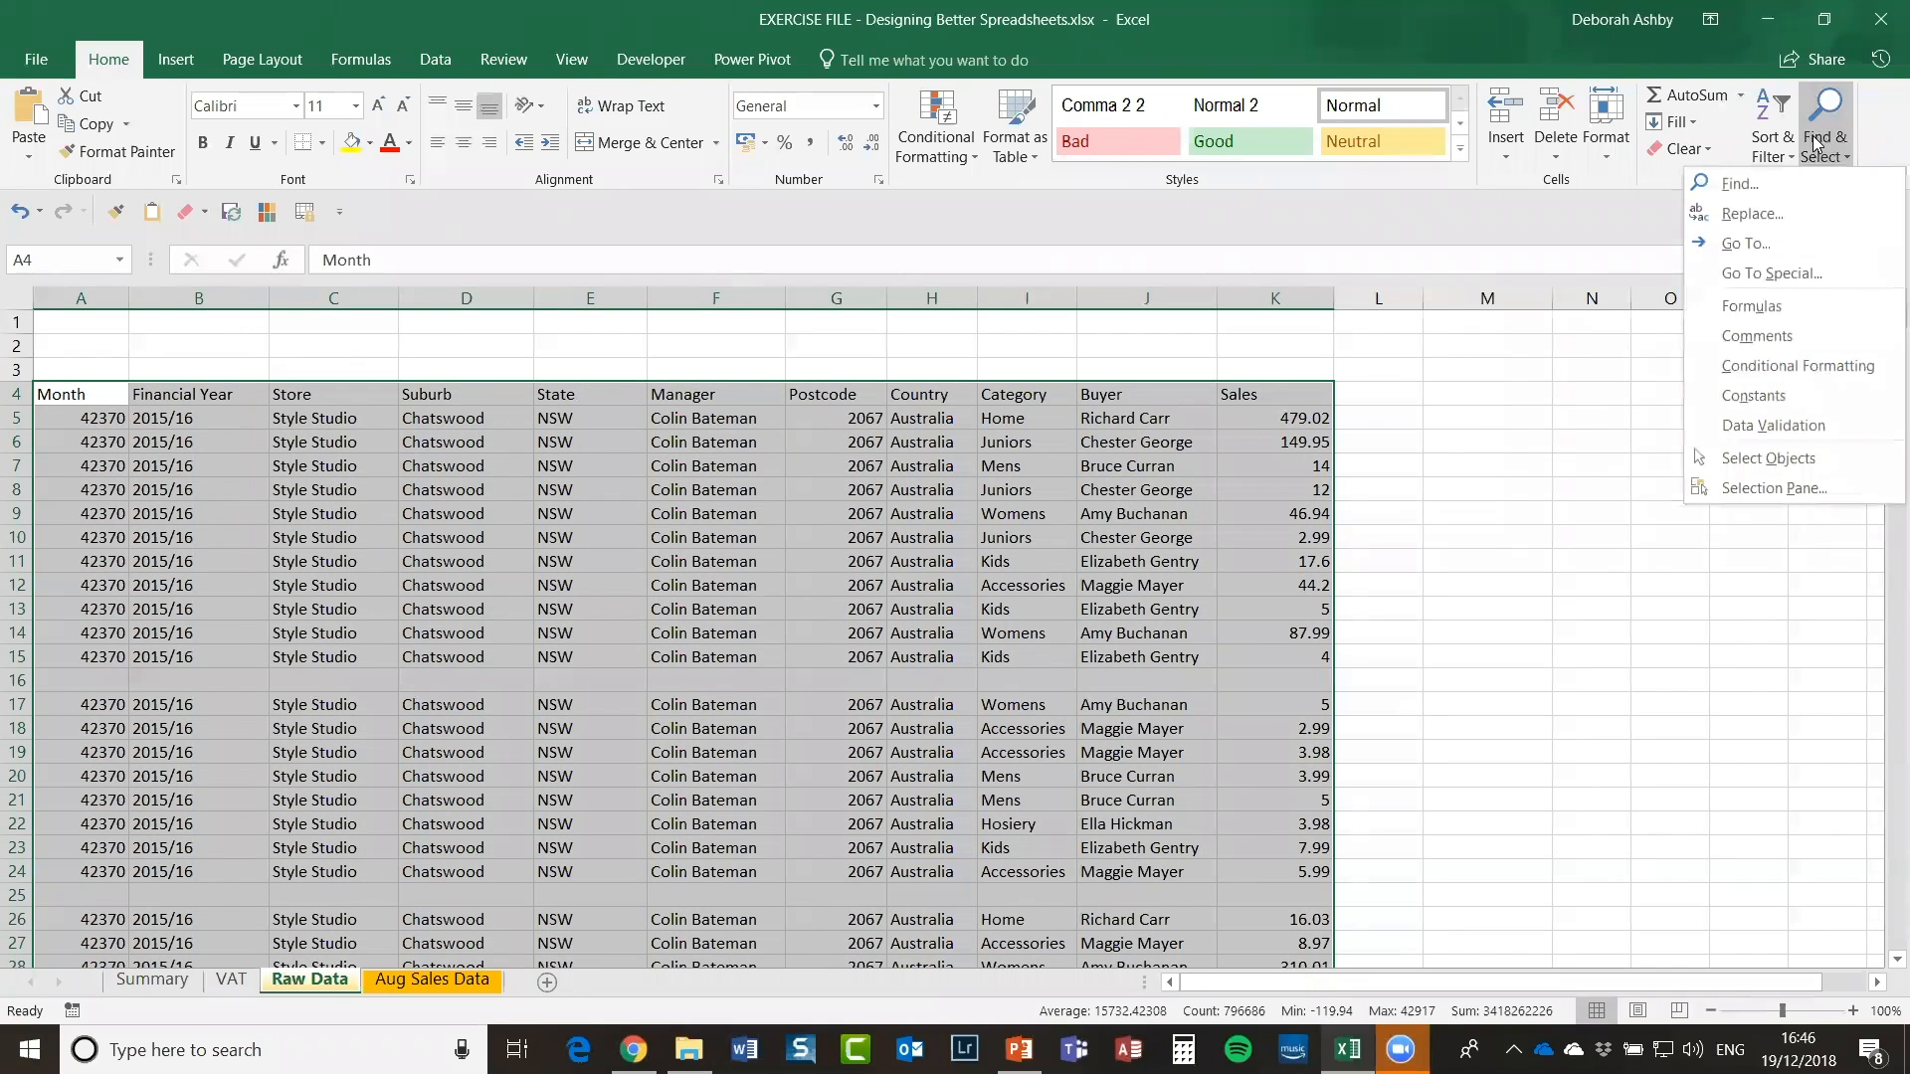
left_click(1756, 272)
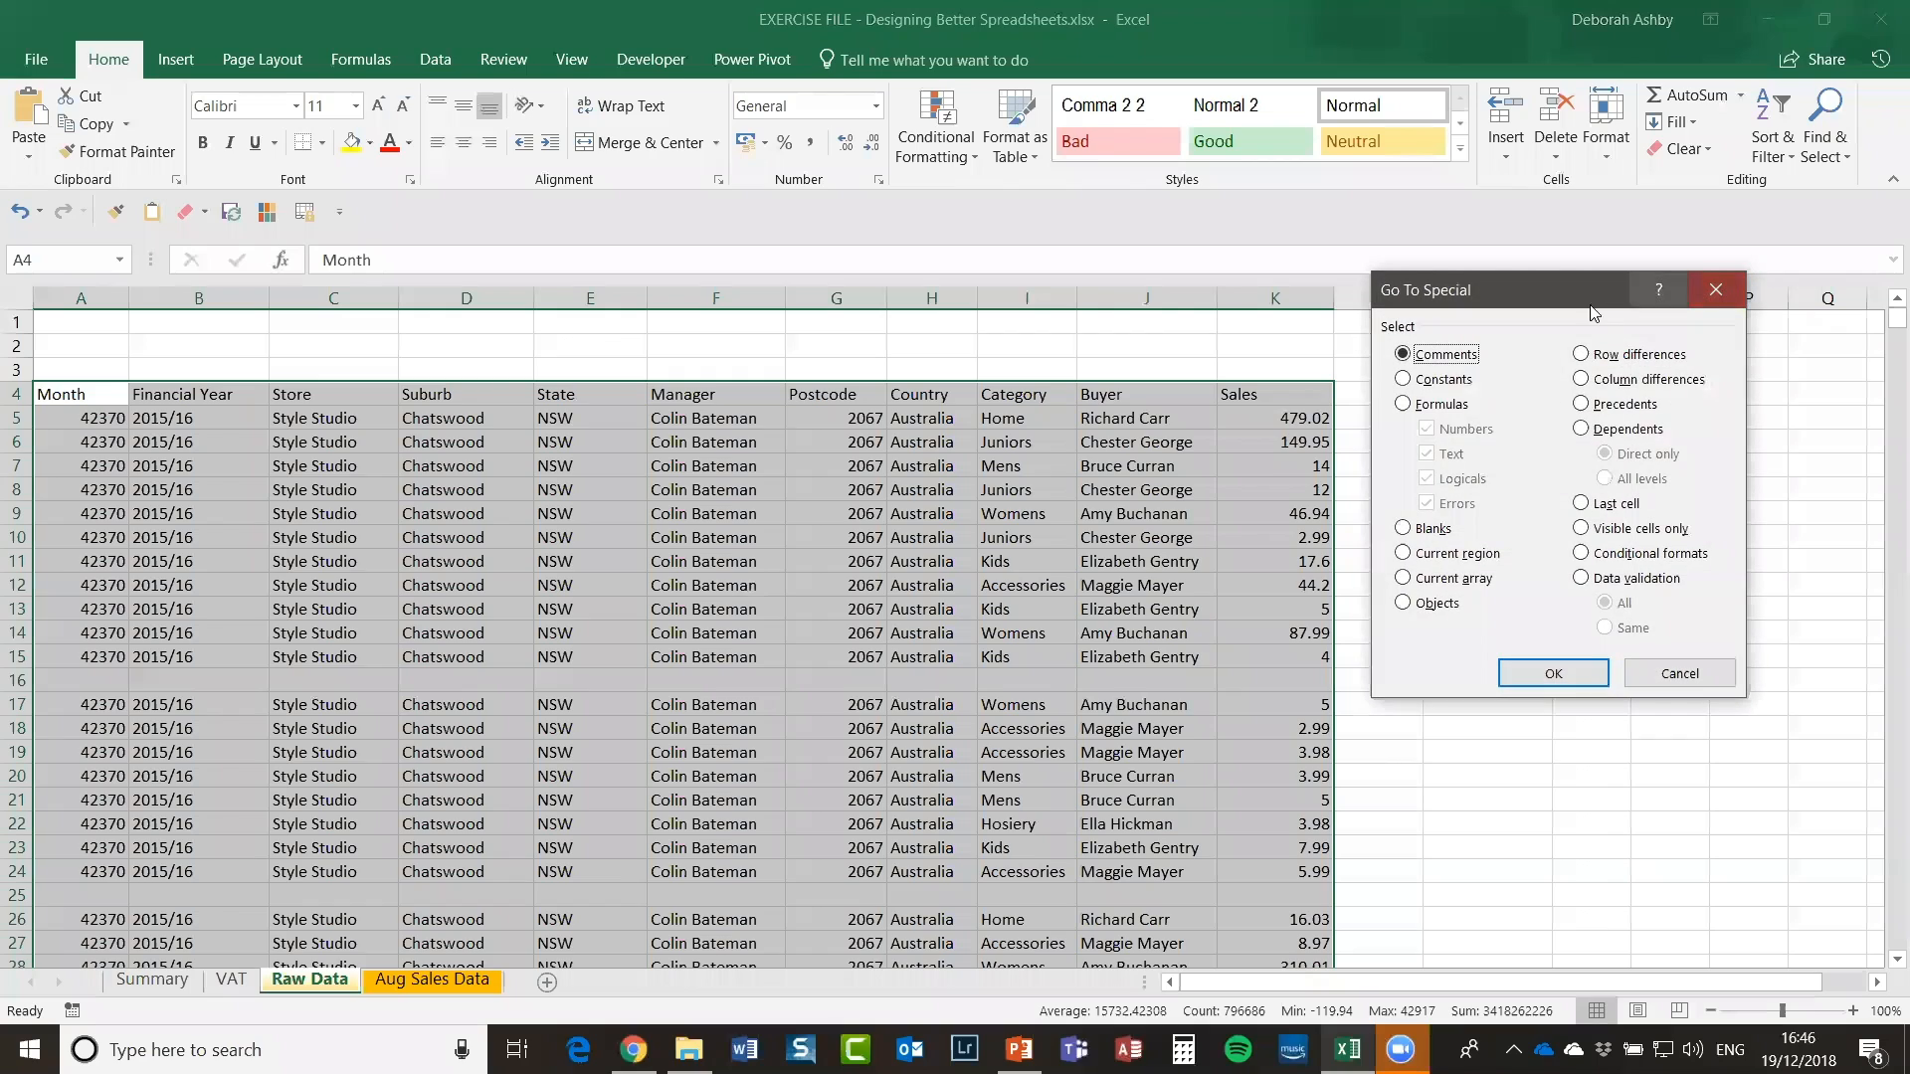
left_click_drag(1558, 287, 1454, 203)
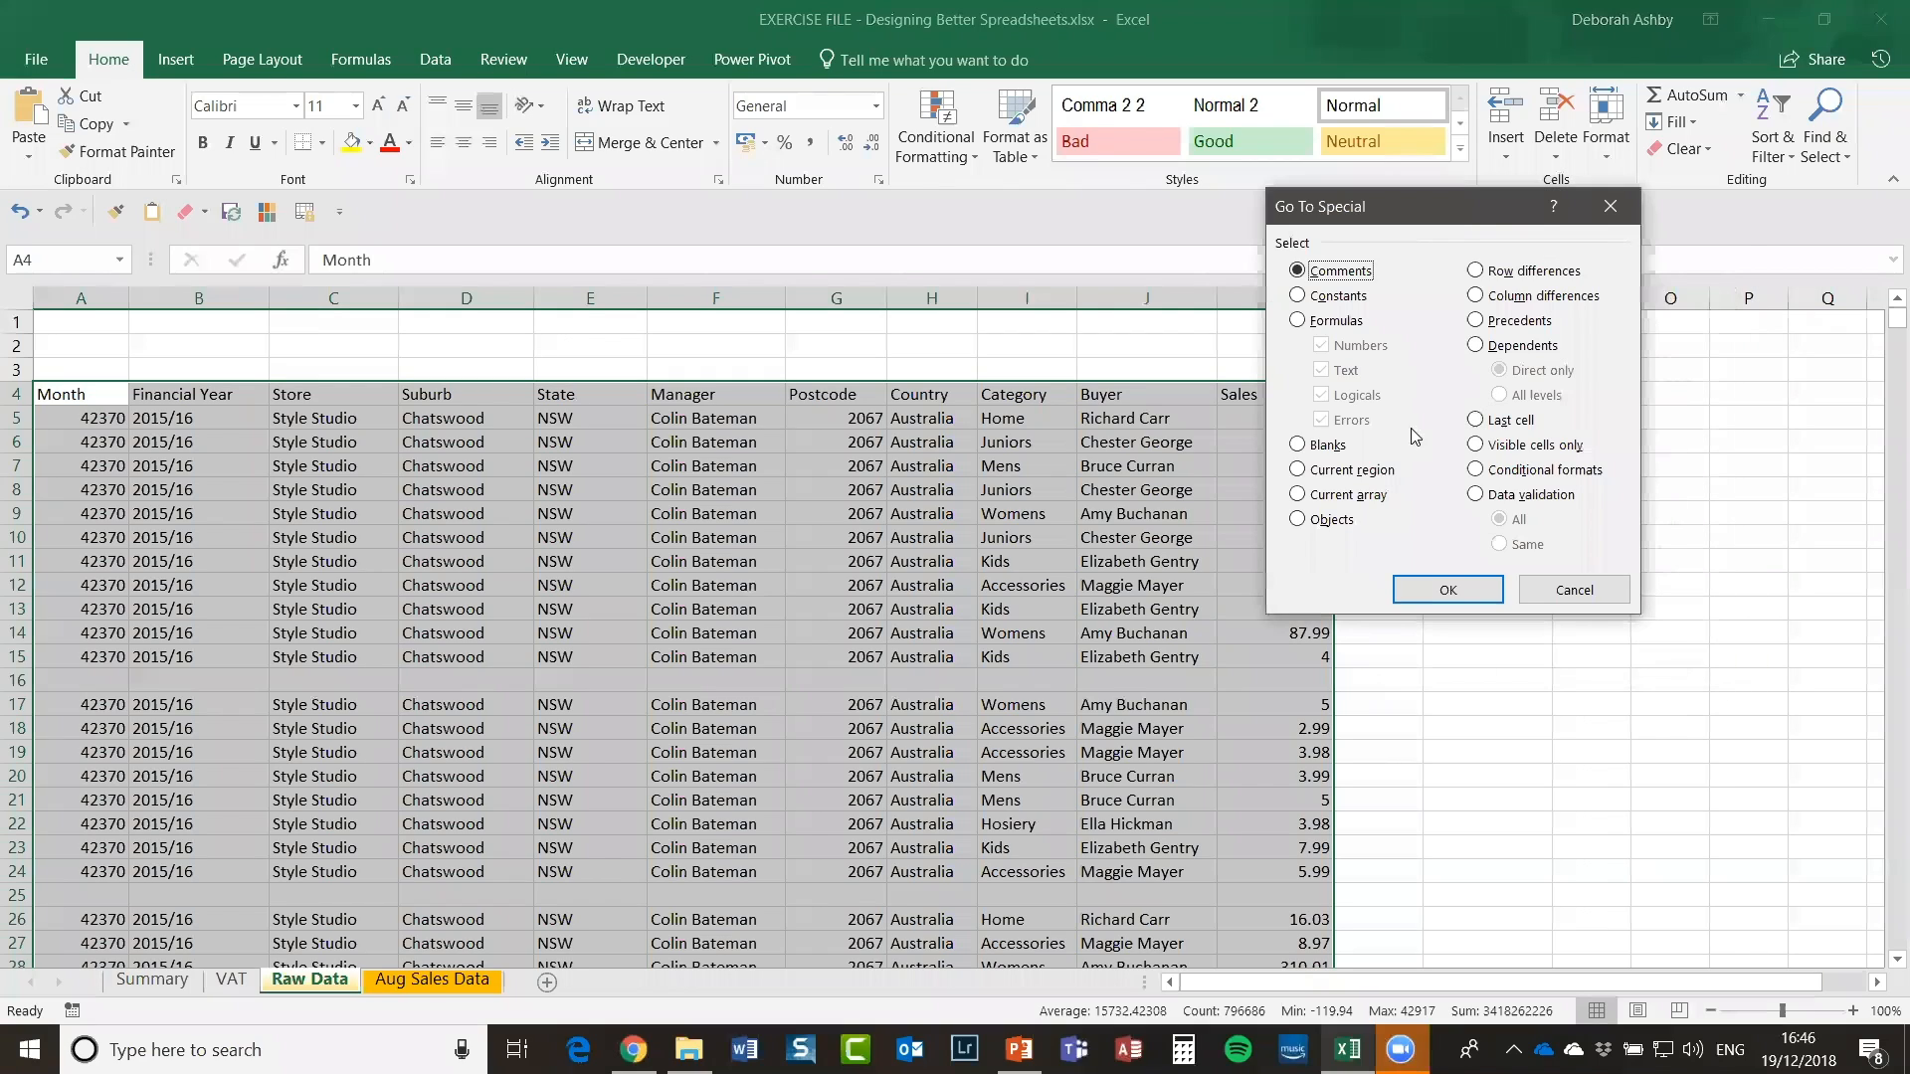
left_click(1296, 446)
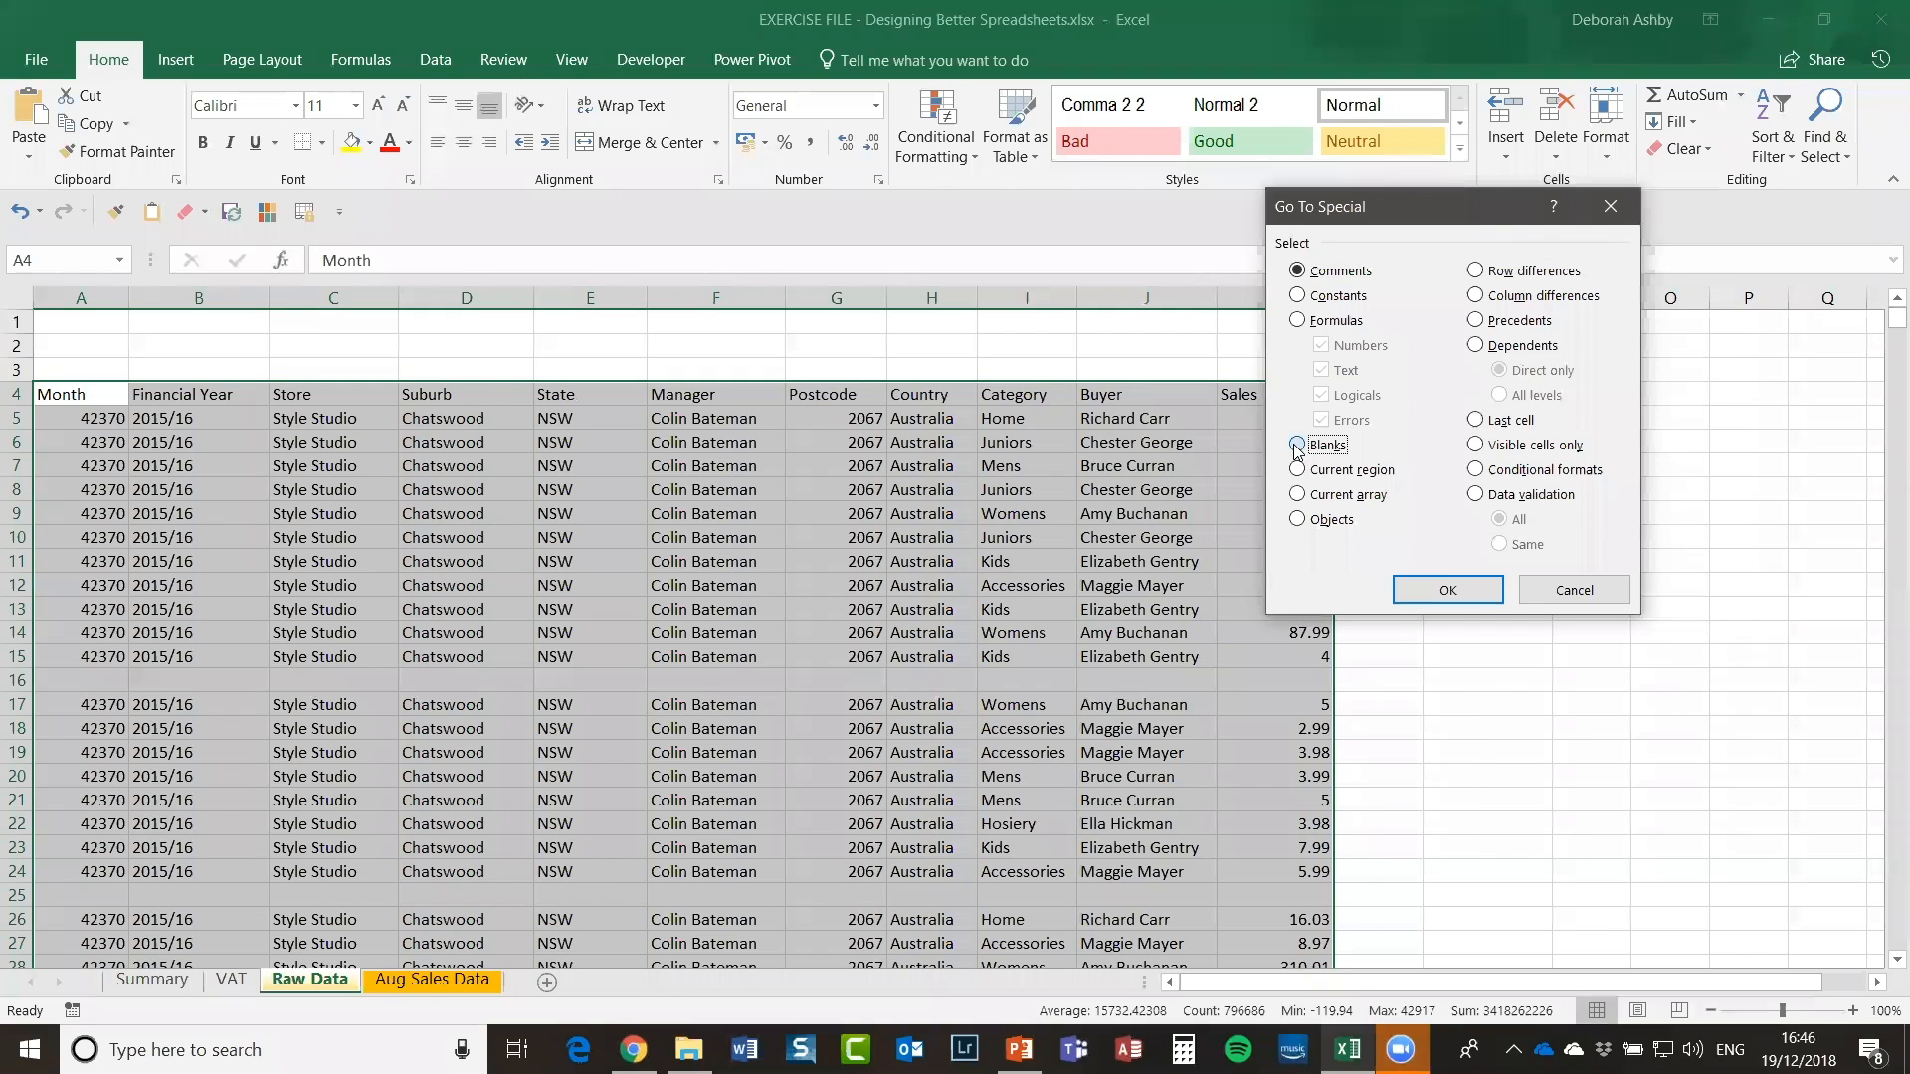
left_click(1467, 601)
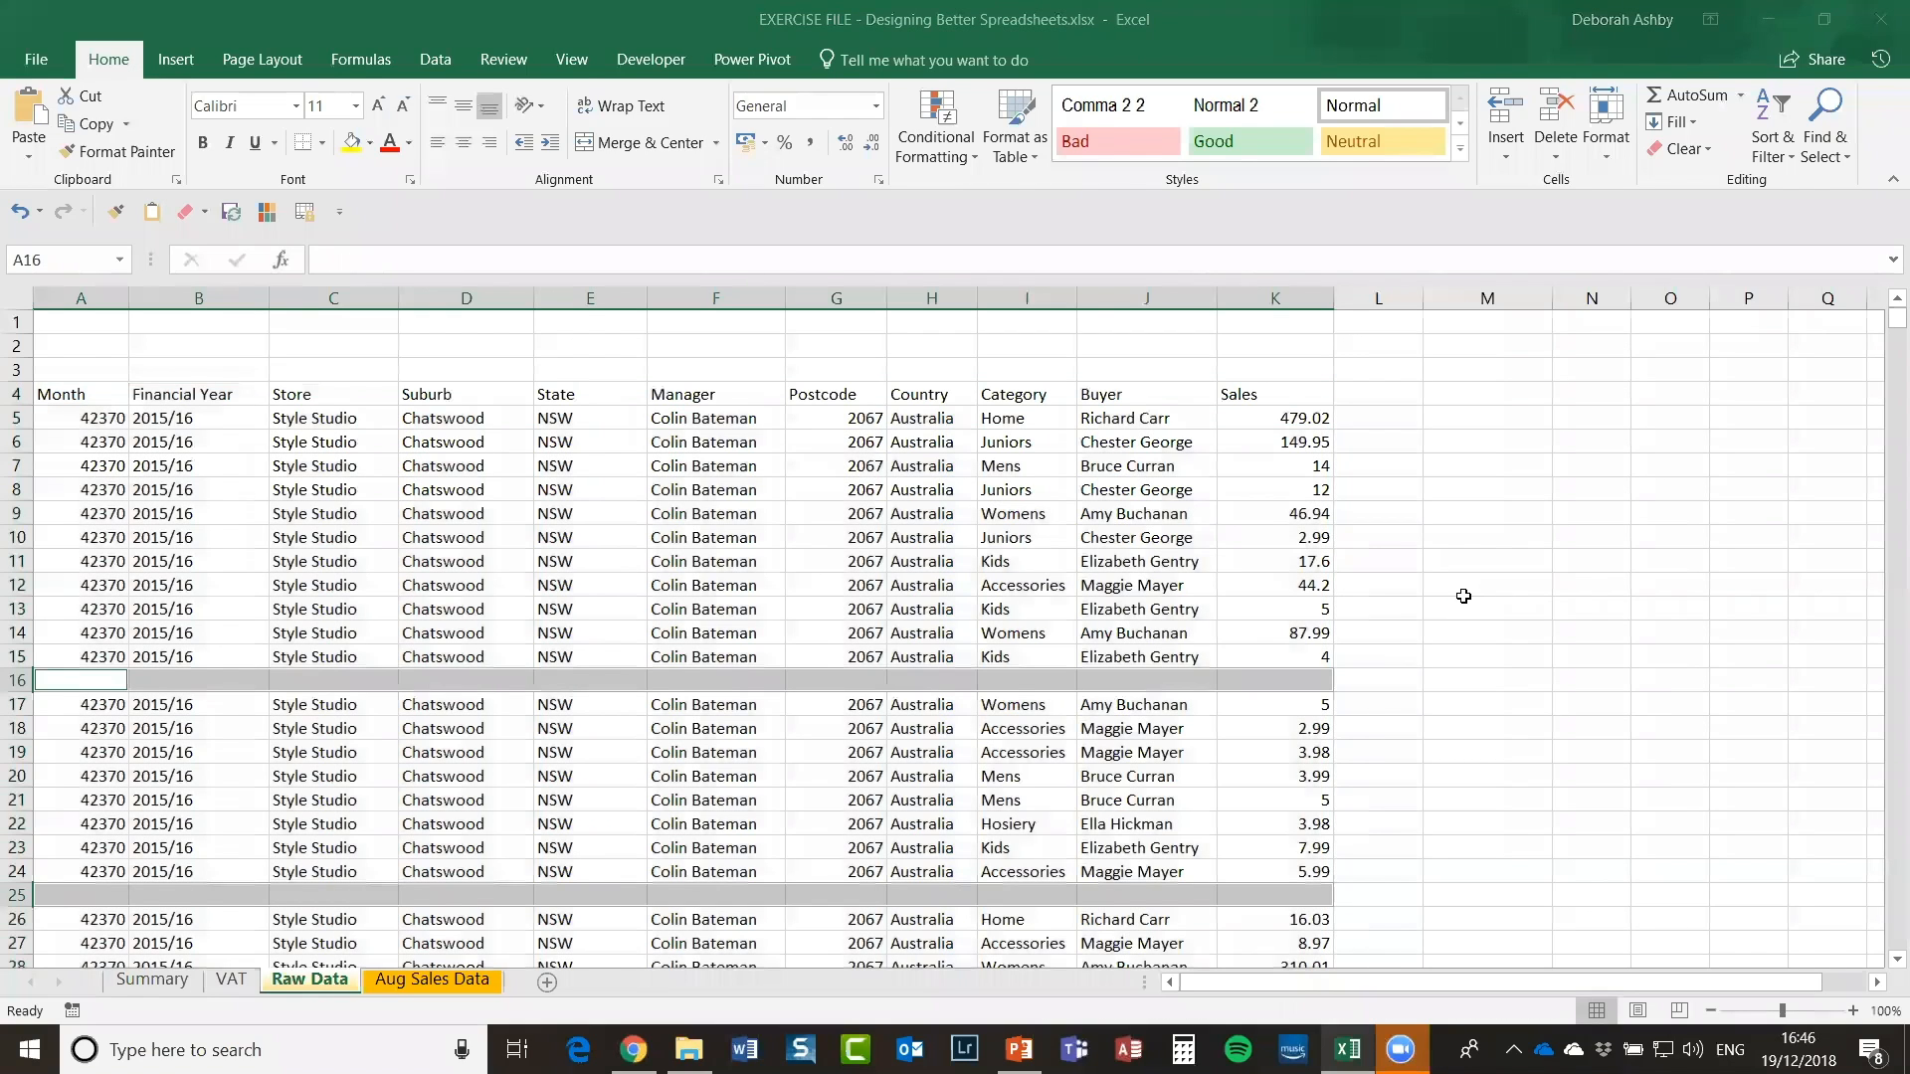
Step: Delete the sheet rows containing the selected blank cells
left_click(1562, 154)
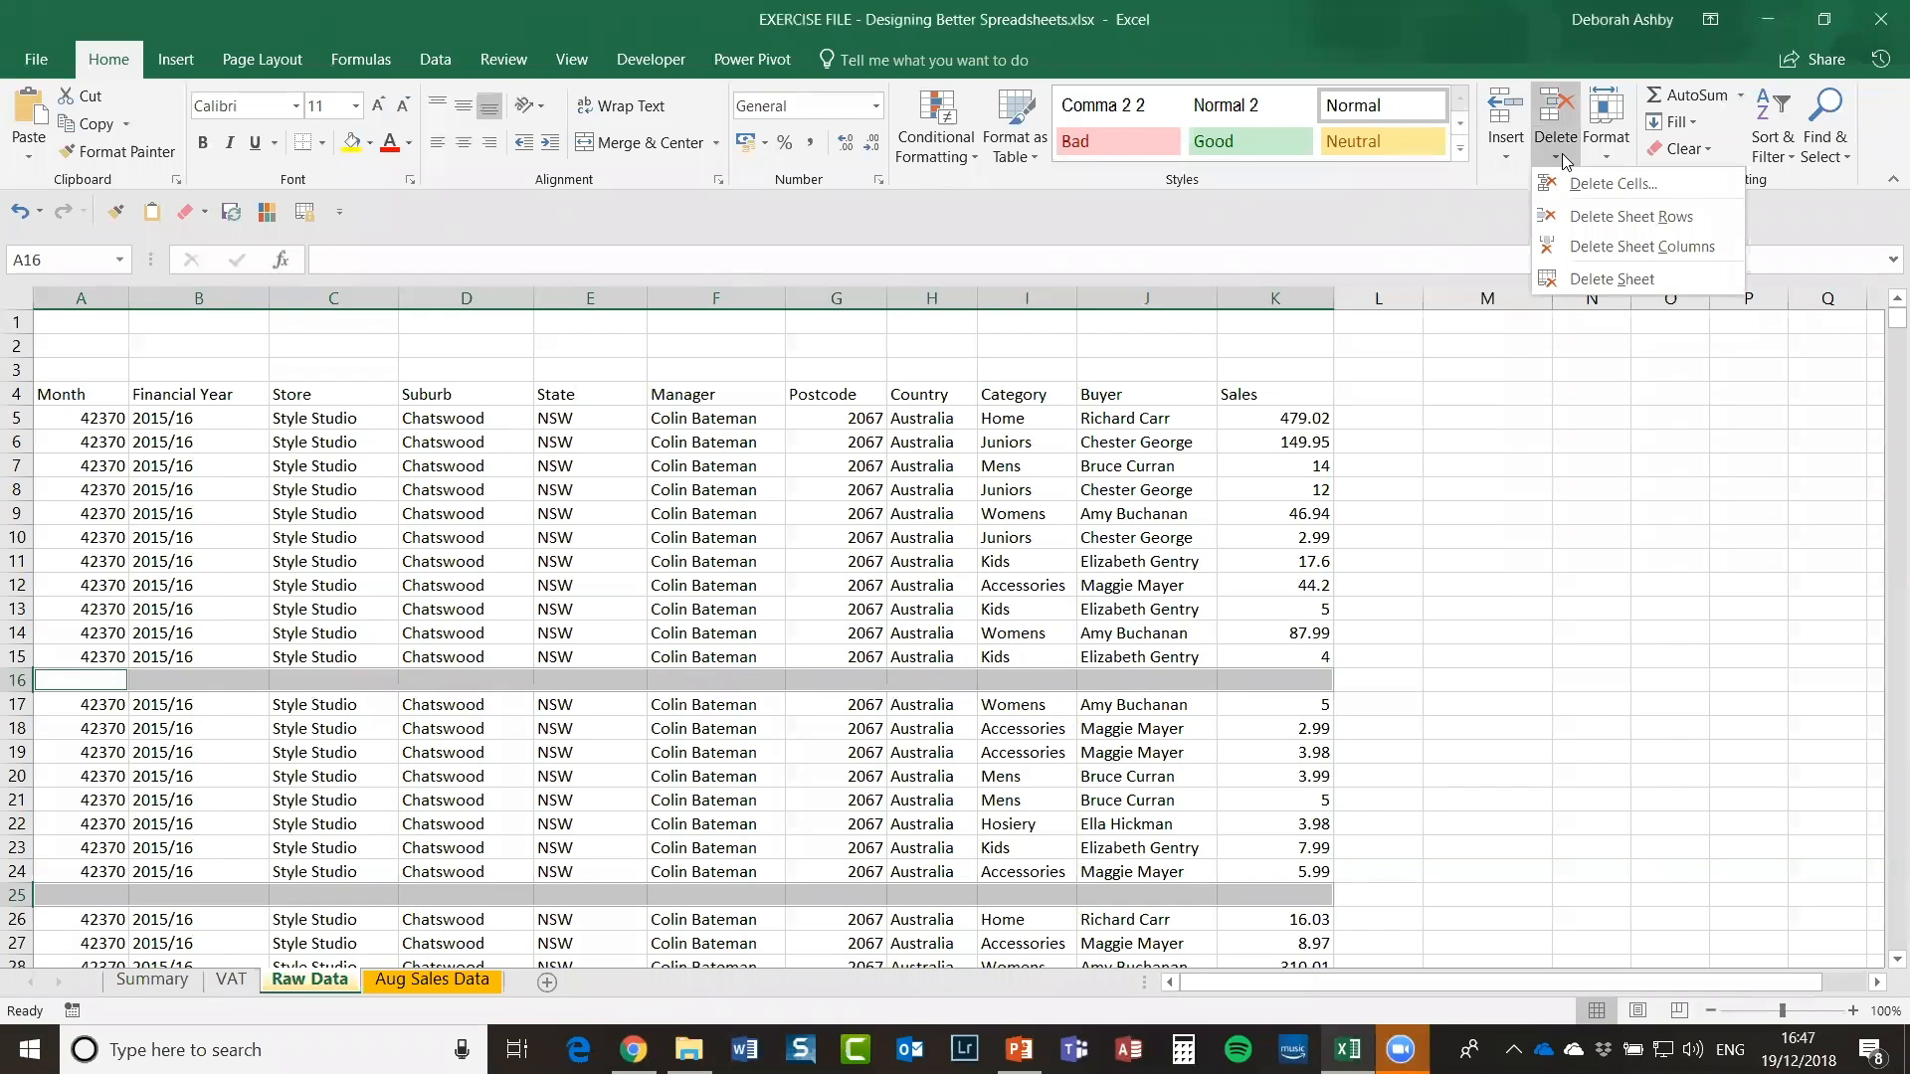
left_click(1565, 217)
left_click(587, 562)
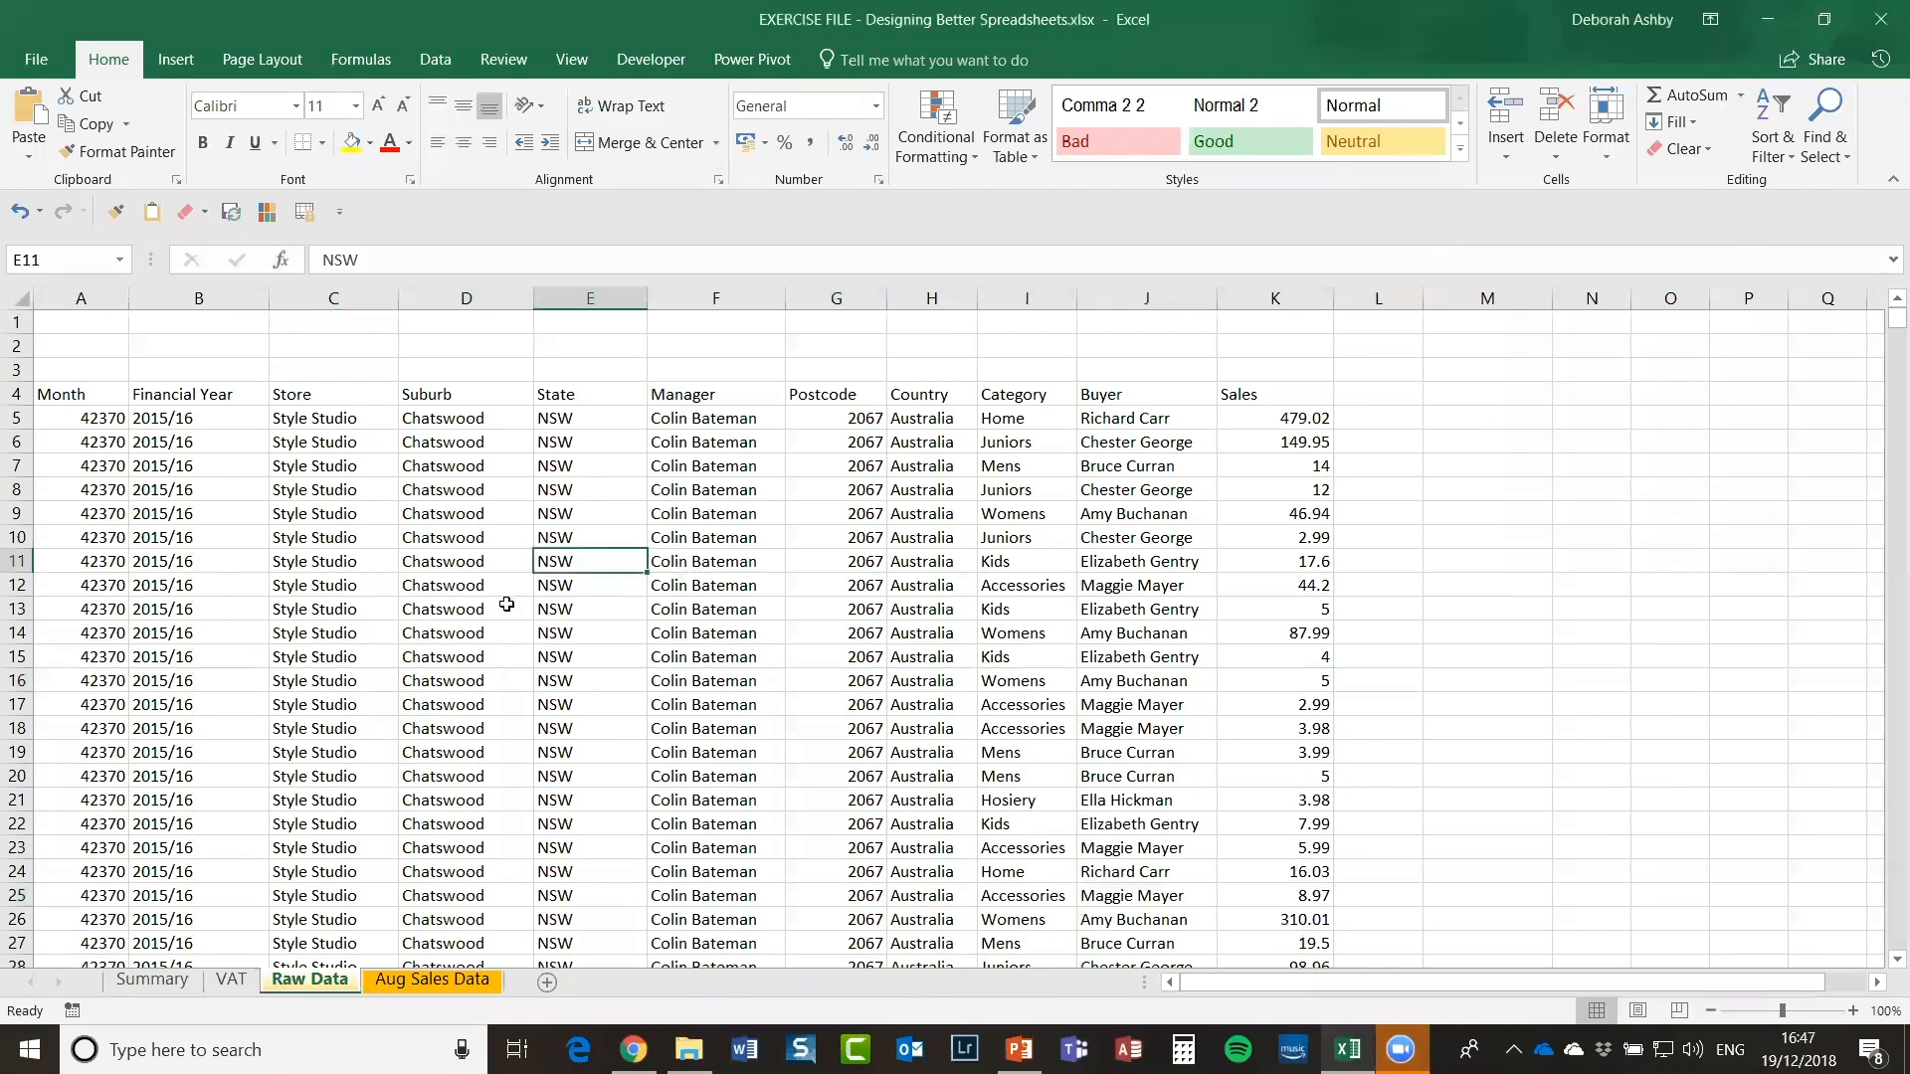
Step: Spot-check the Suburb, State, Manager and Country entries, then select the Month values from A5 down
left_click(456, 561)
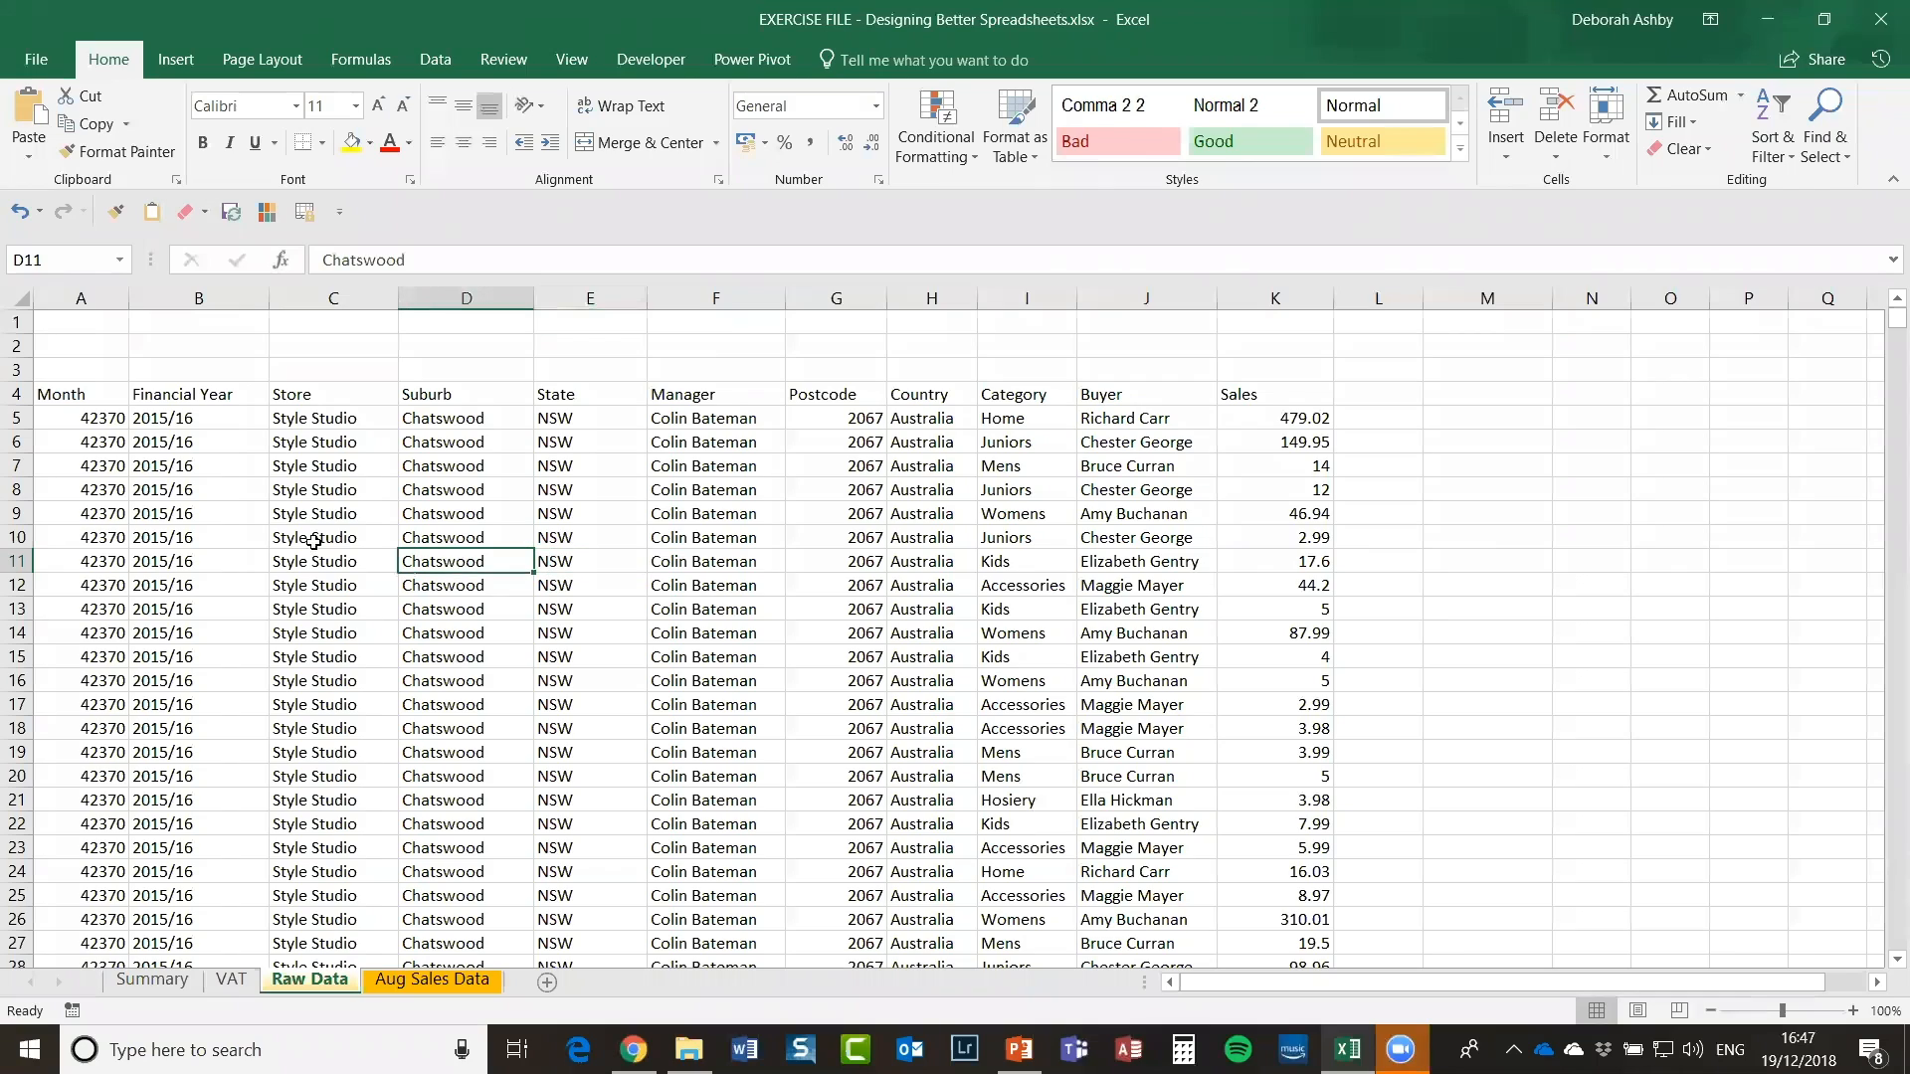
left_click(620, 533)
left_click(686, 587)
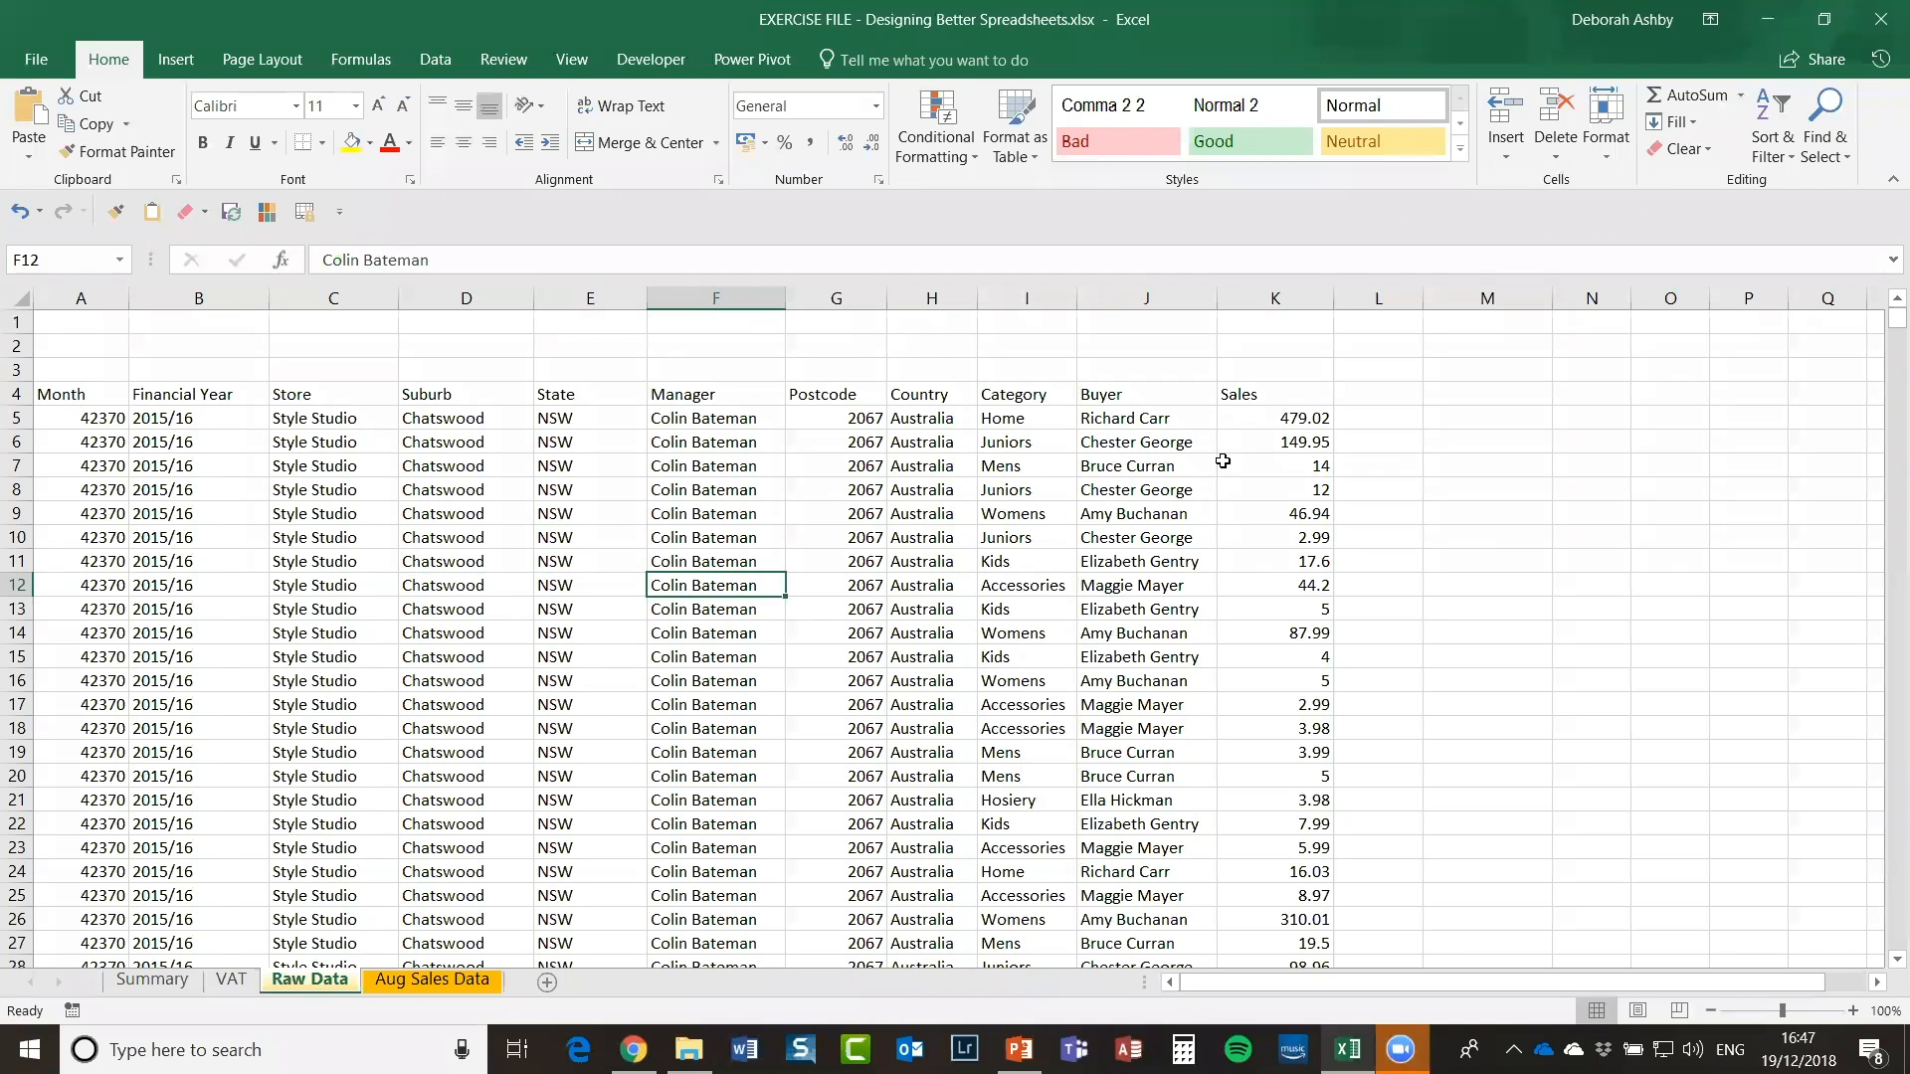
left_click(937, 515)
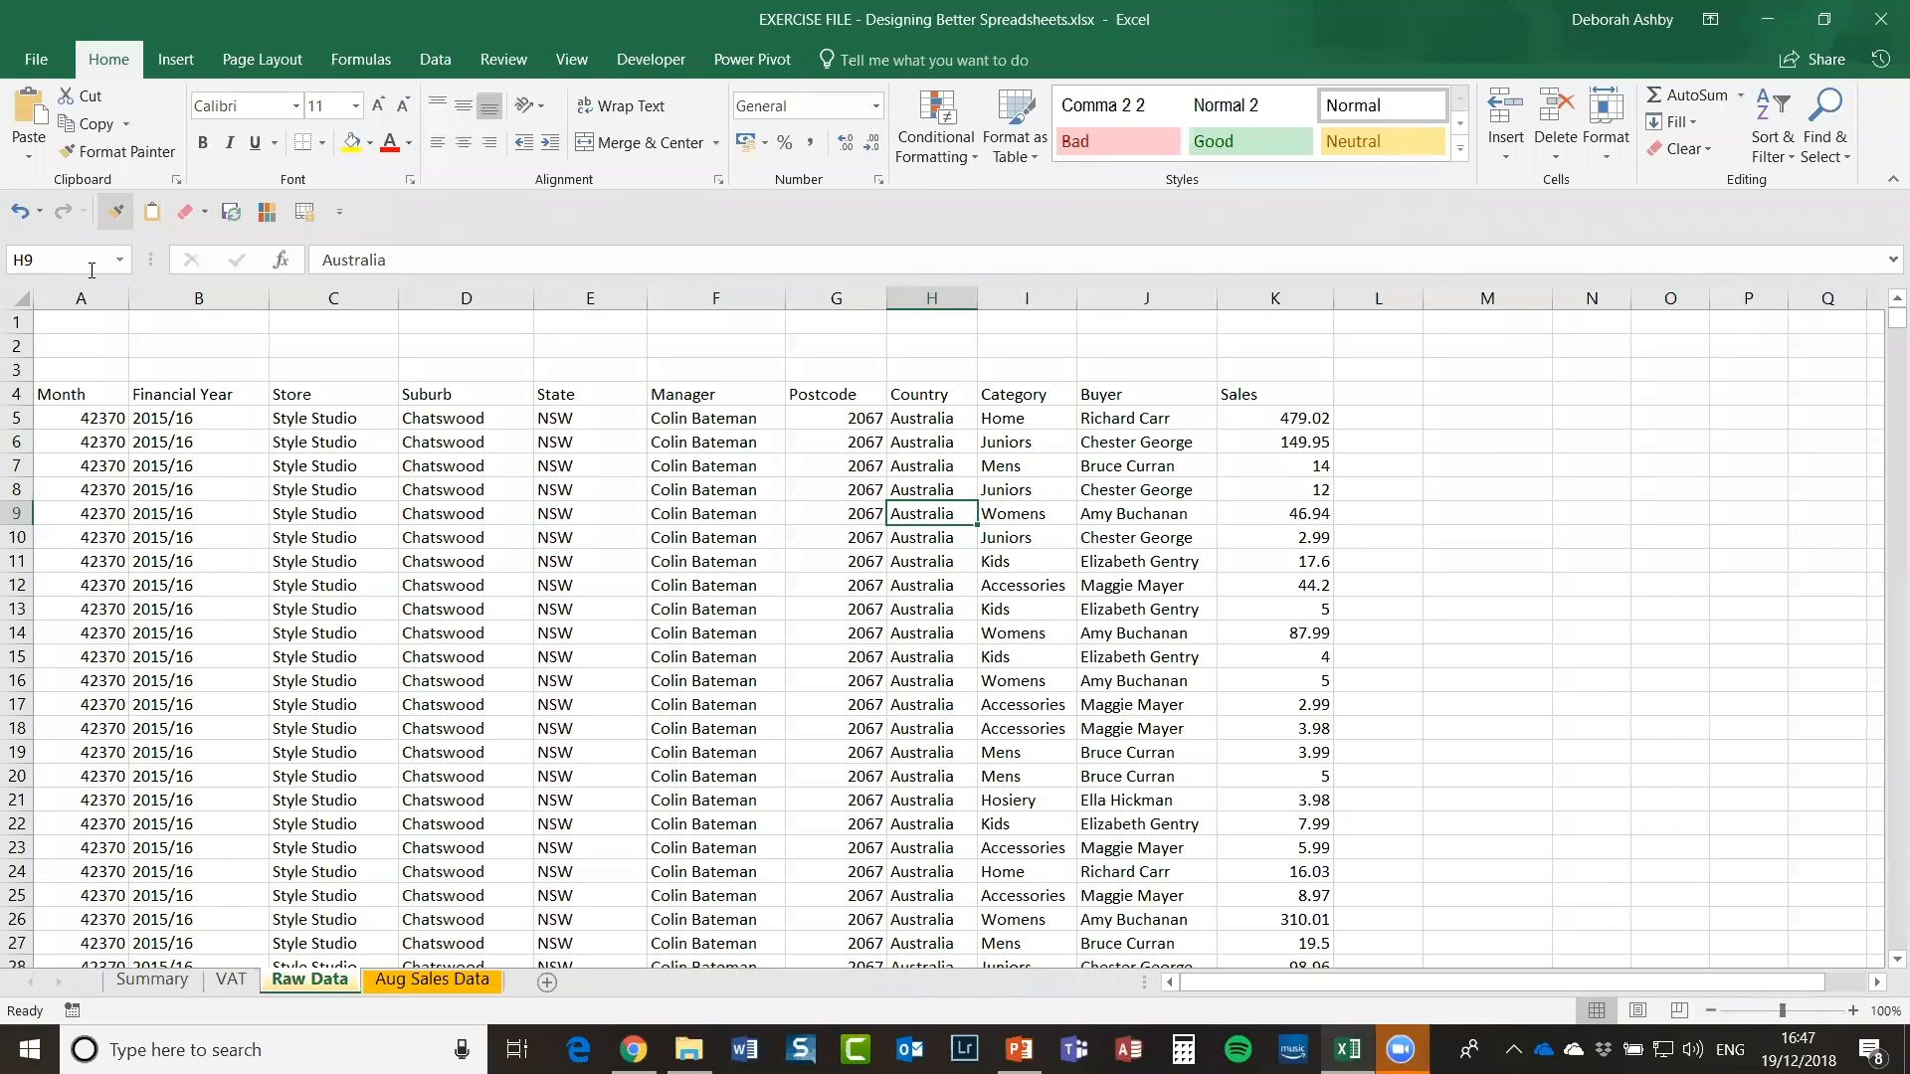
left_click(81, 299)
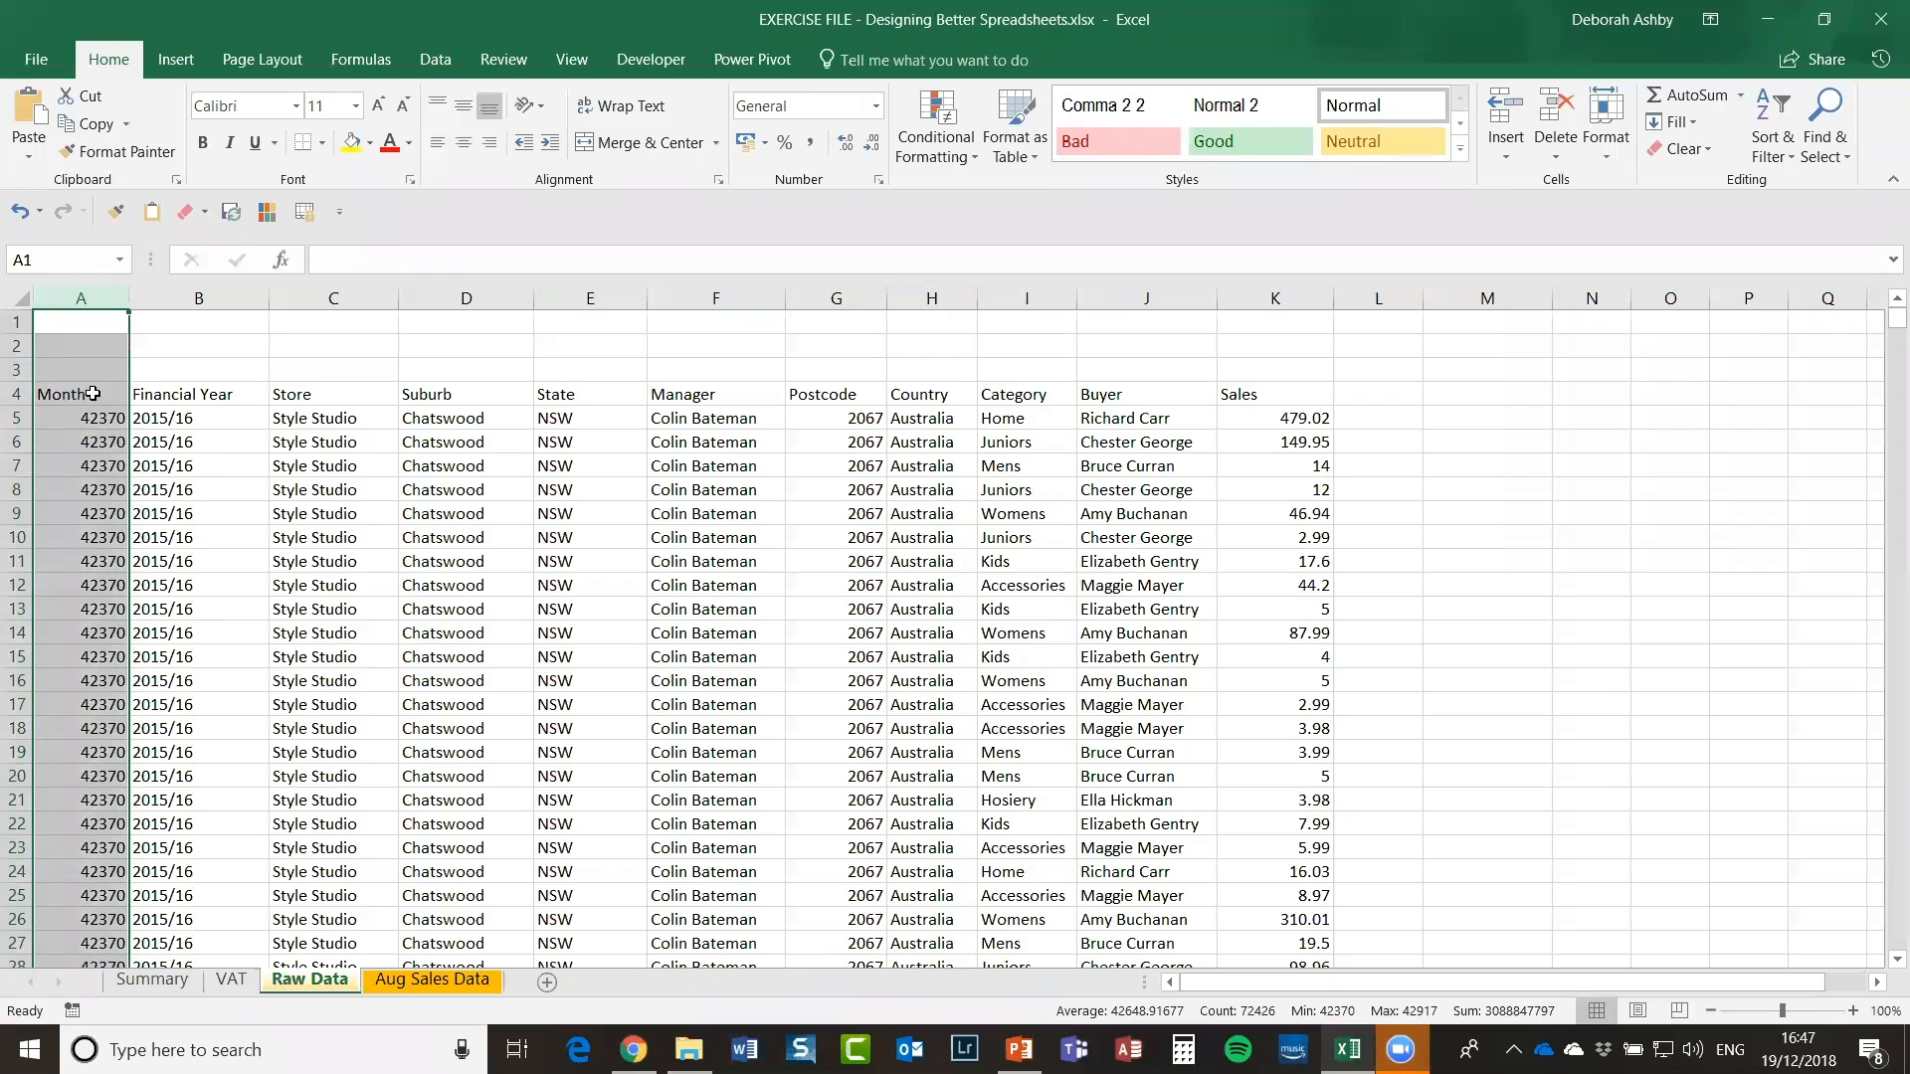
left_click_drag(79, 418, 109, 507)
left_click(53, 436)
left_click(78, 416)
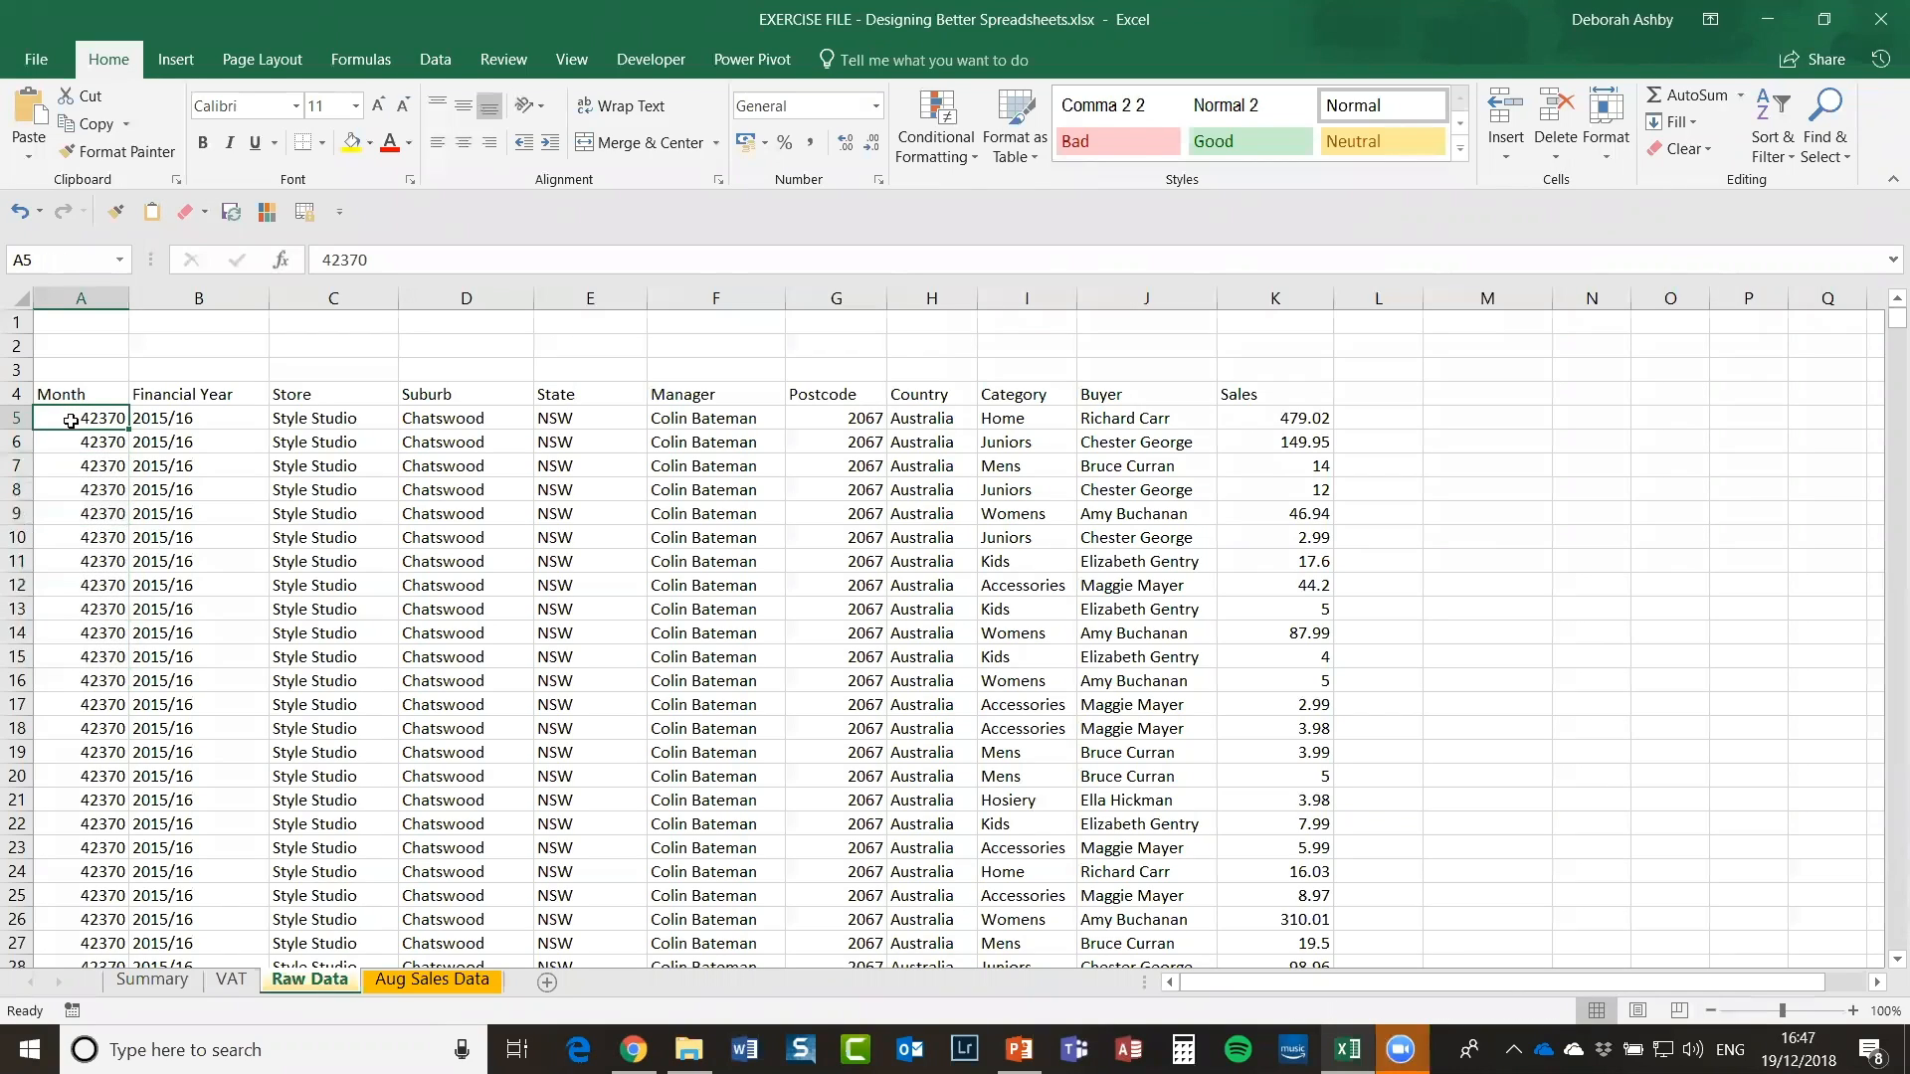
left_click_drag(72, 478, 100, 416)
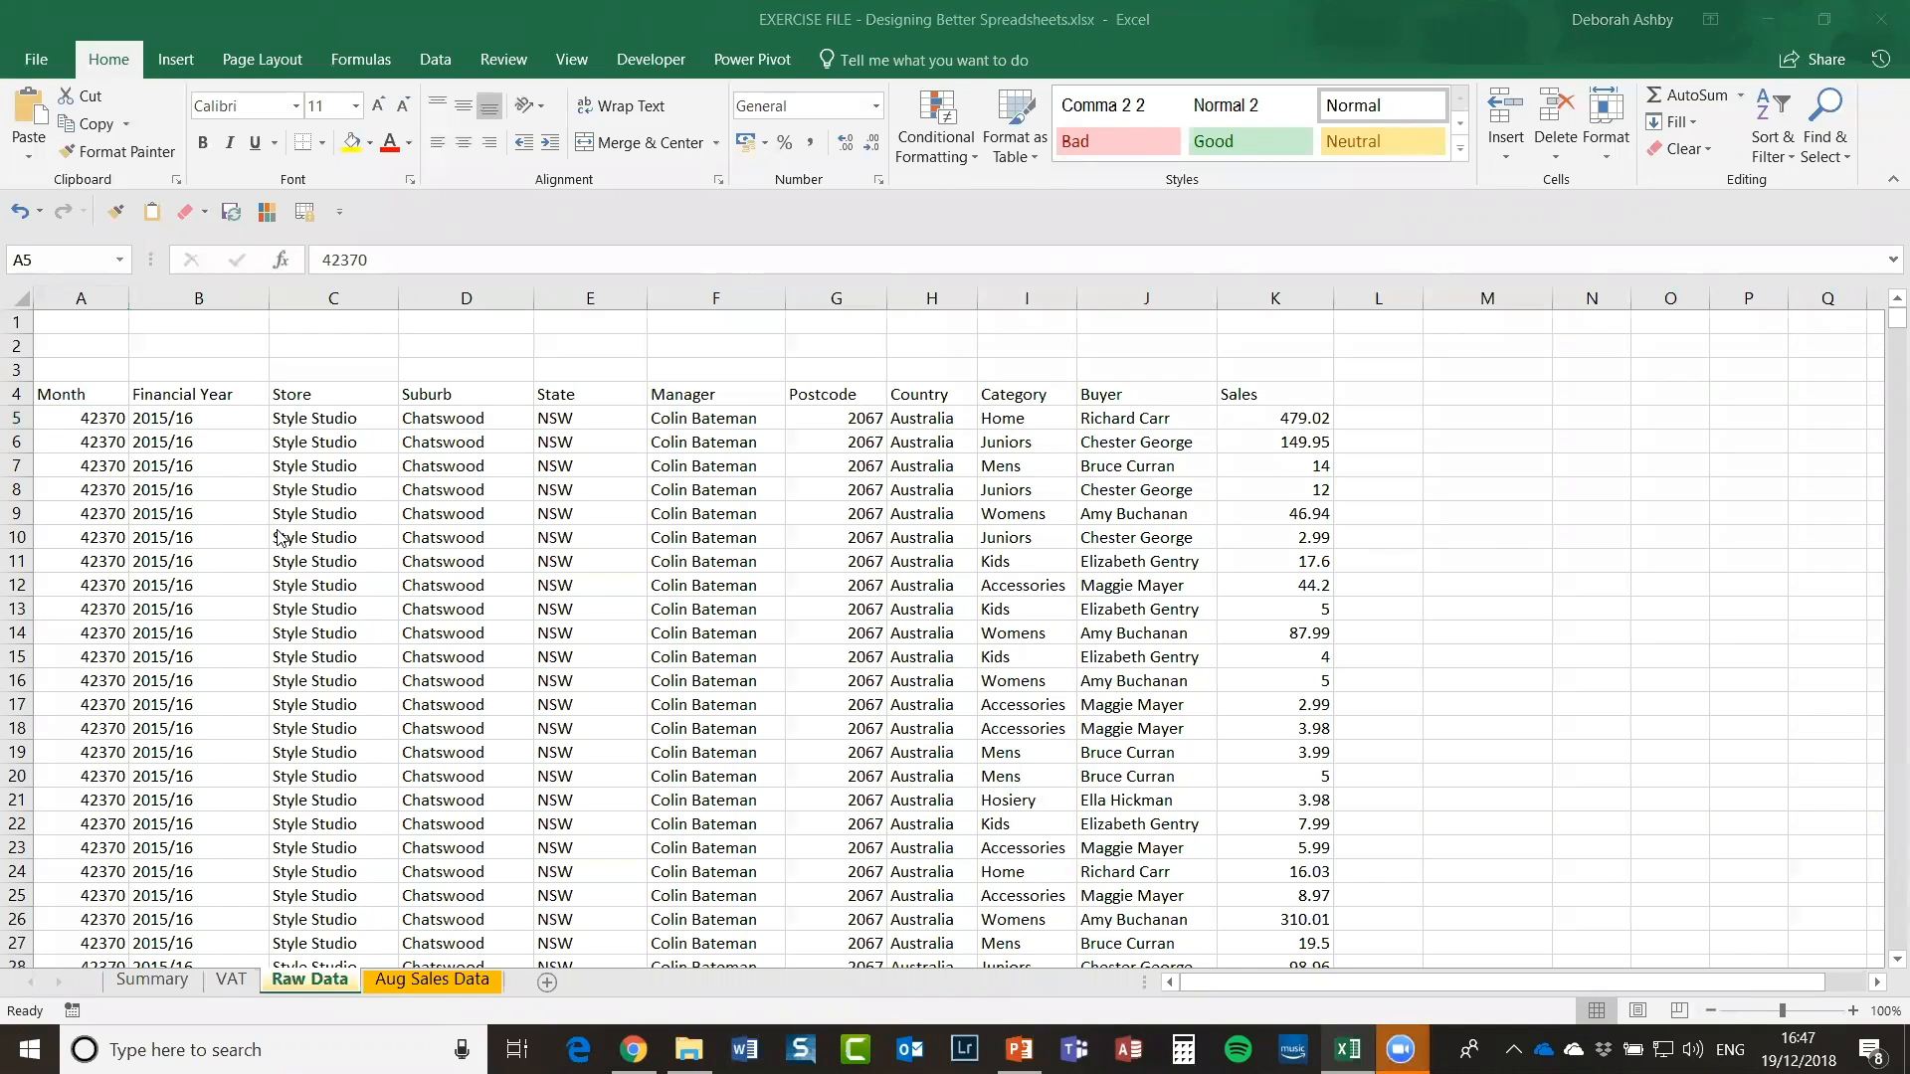
left_click_drag(68, 416, 69, 675)
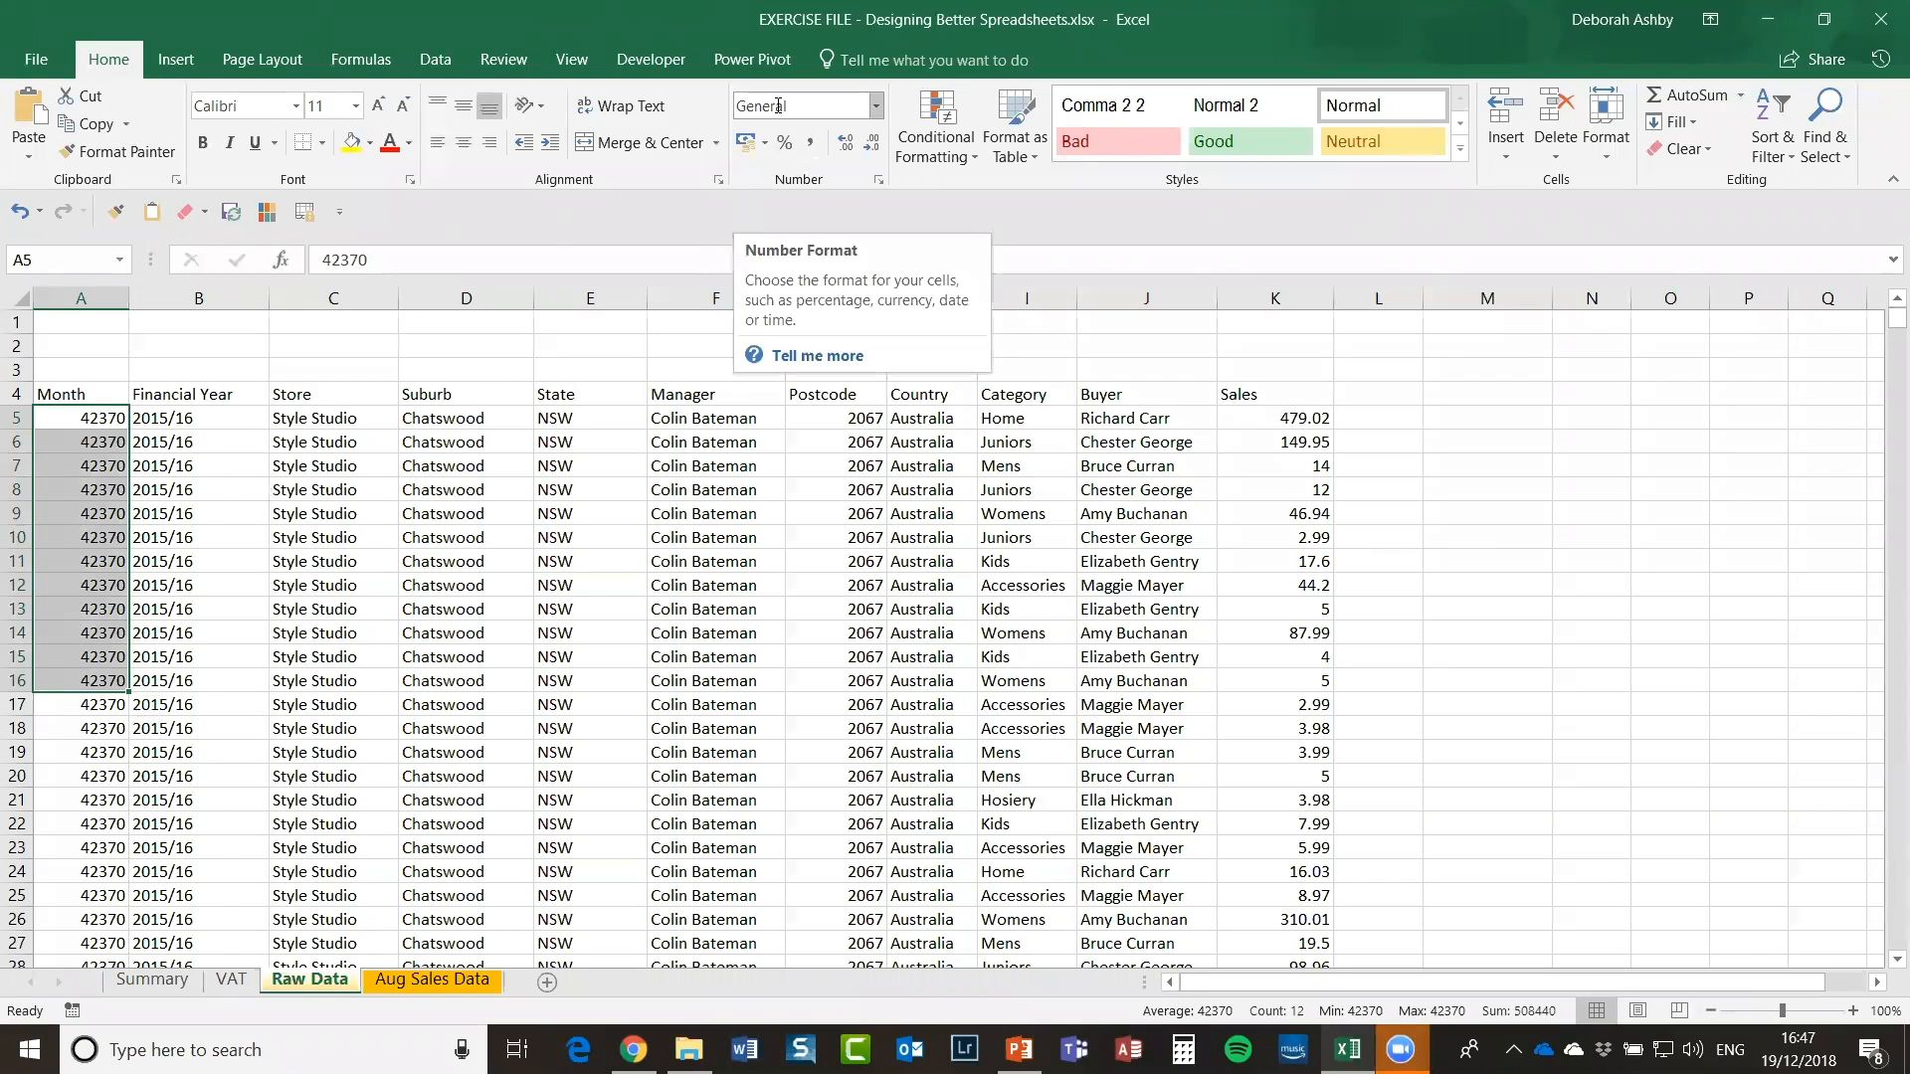
left_click(69, 423)
left_click_drag(69, 425, 79, 657)
left_click(94, 418)
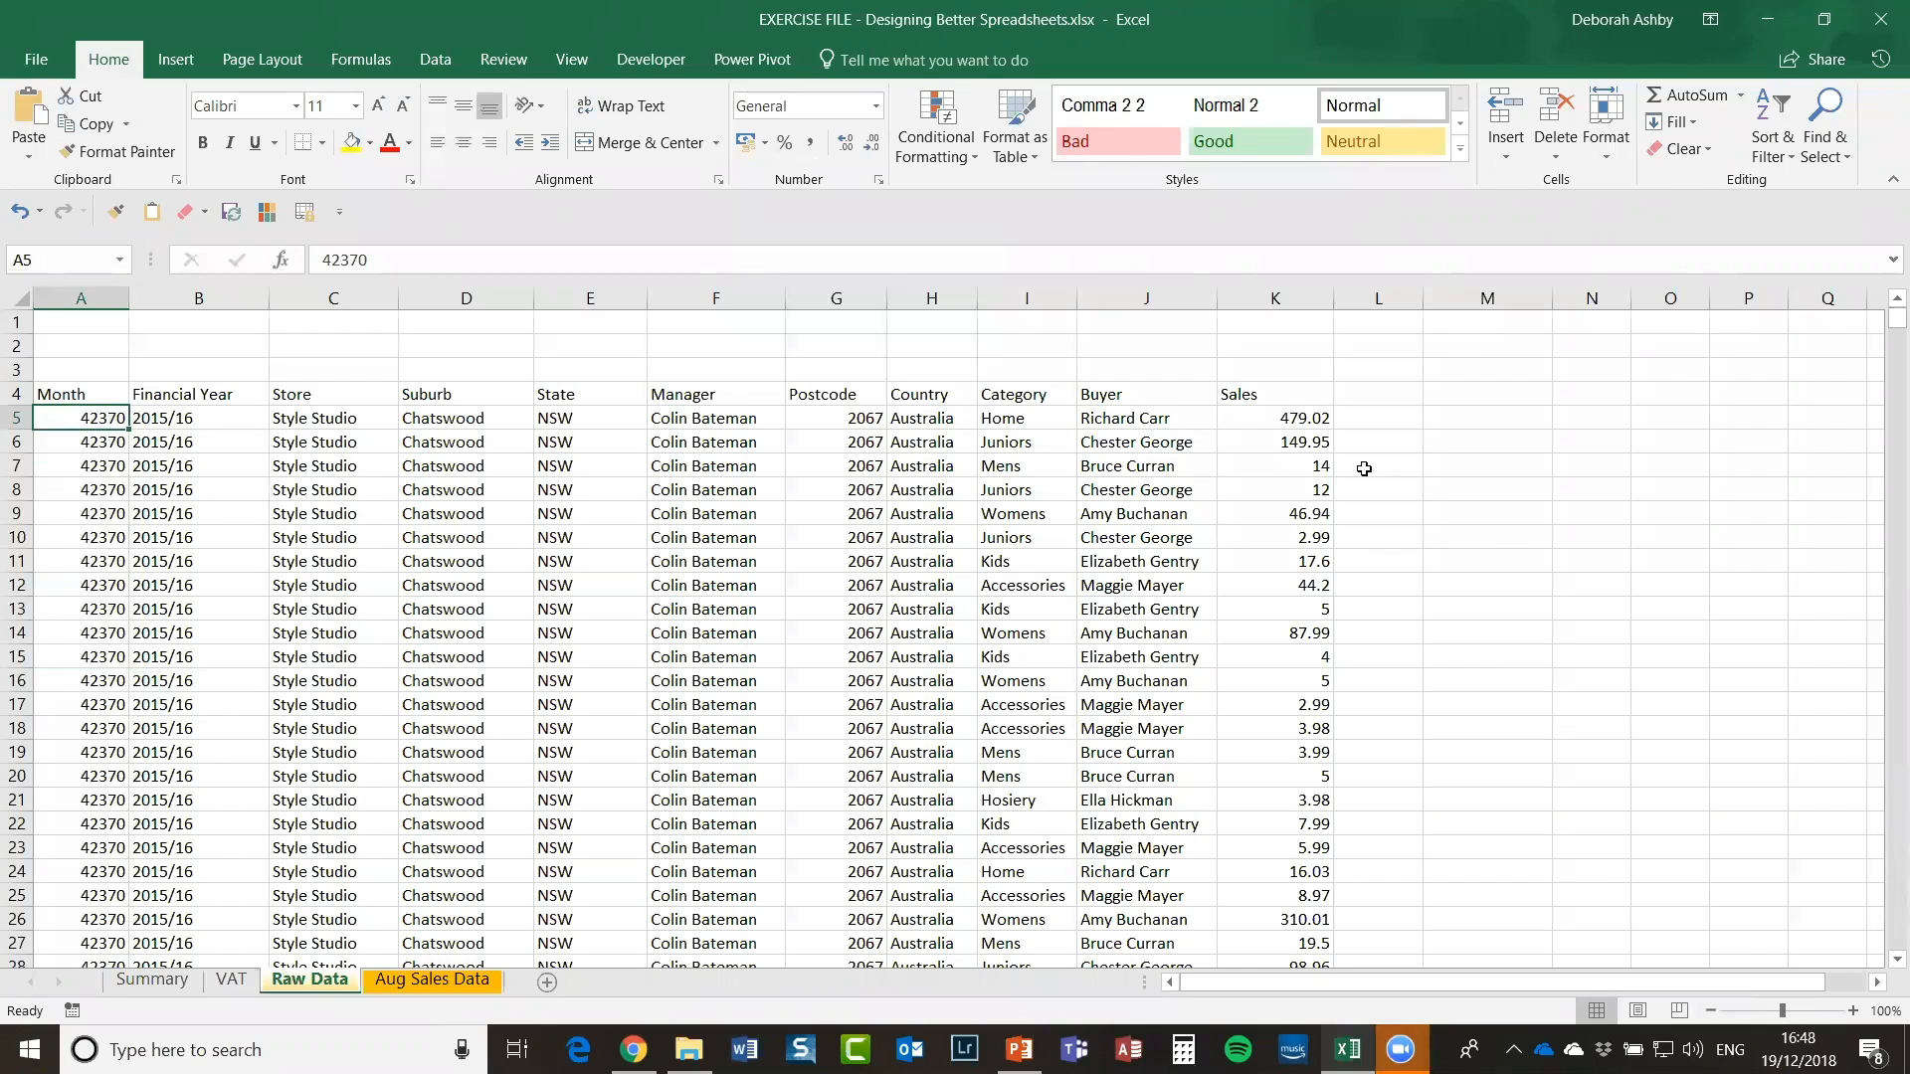
Step: Enter a test date 01/01/1900 in M5, then clear it
left_click(1463, 418)
type("0")
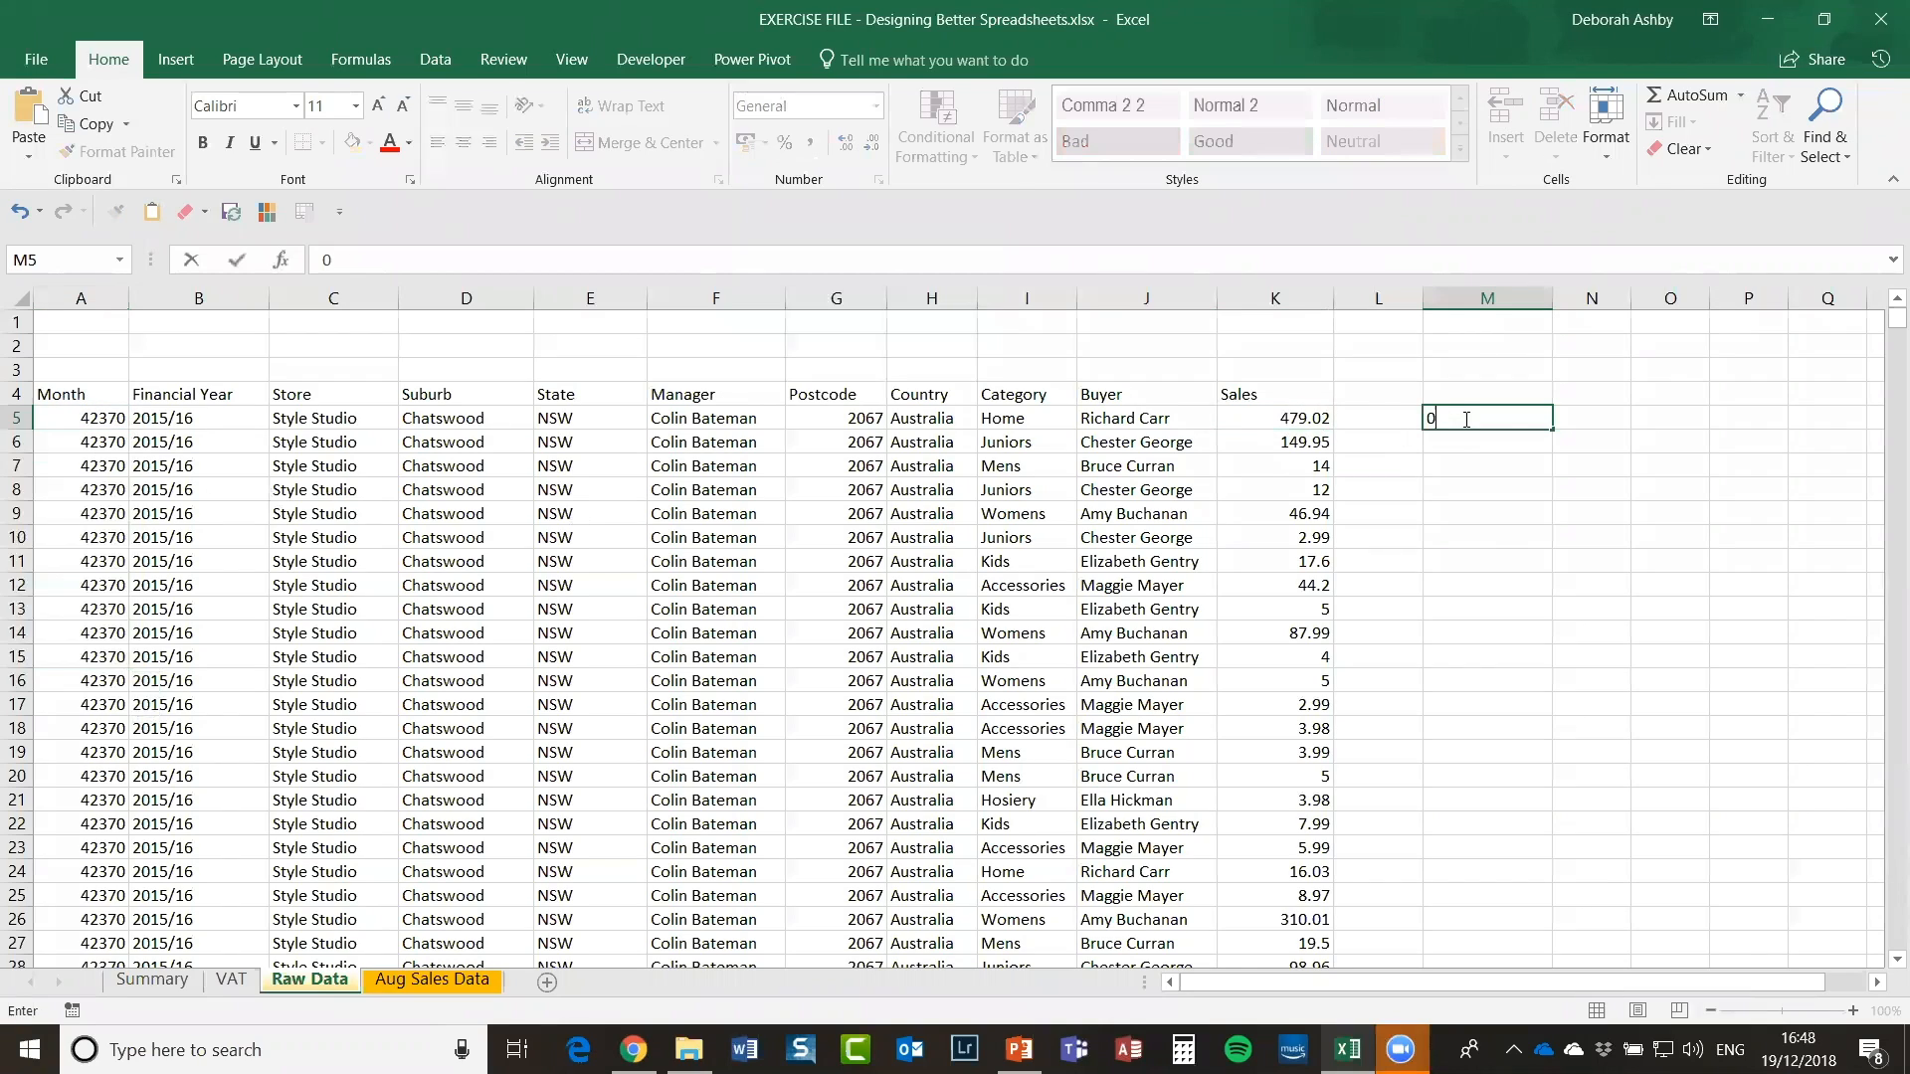
type("1/01/1900")
key("Return")
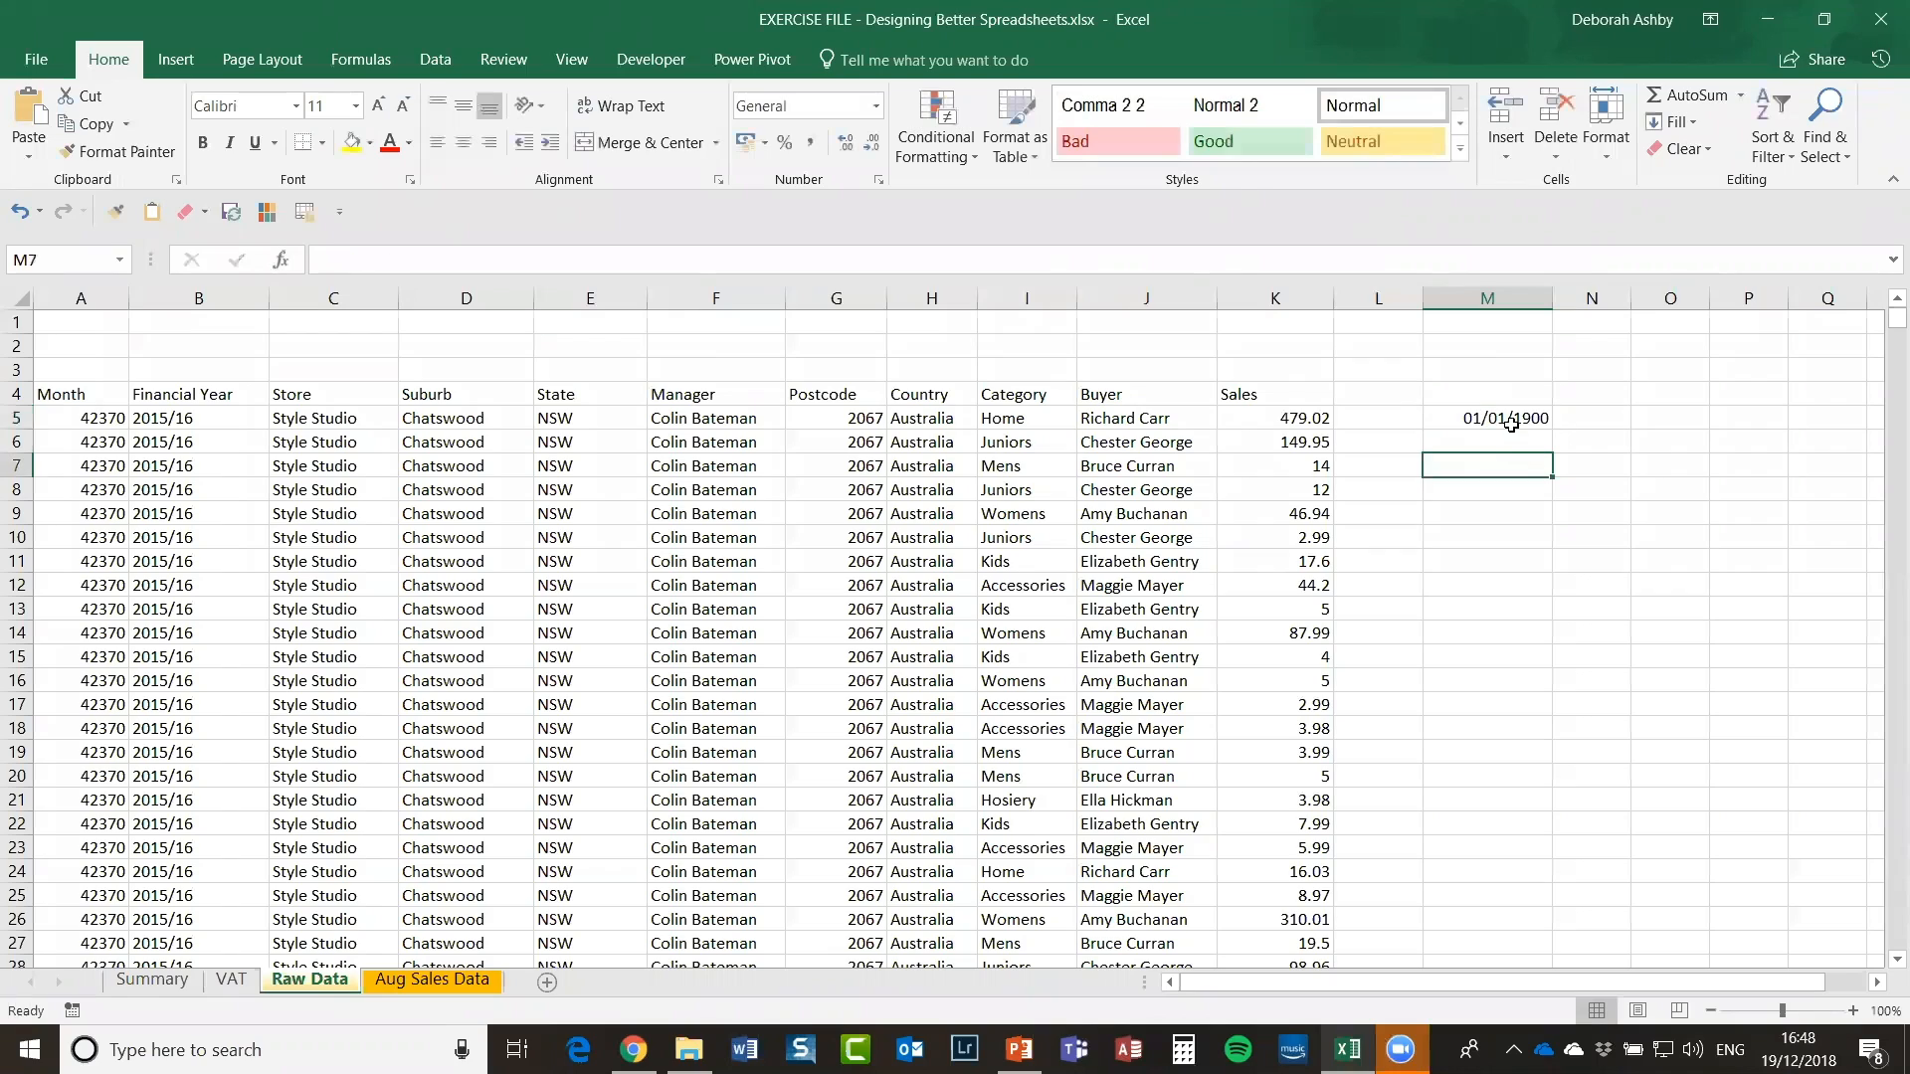
left_click(1483, 418)
key("Delete")
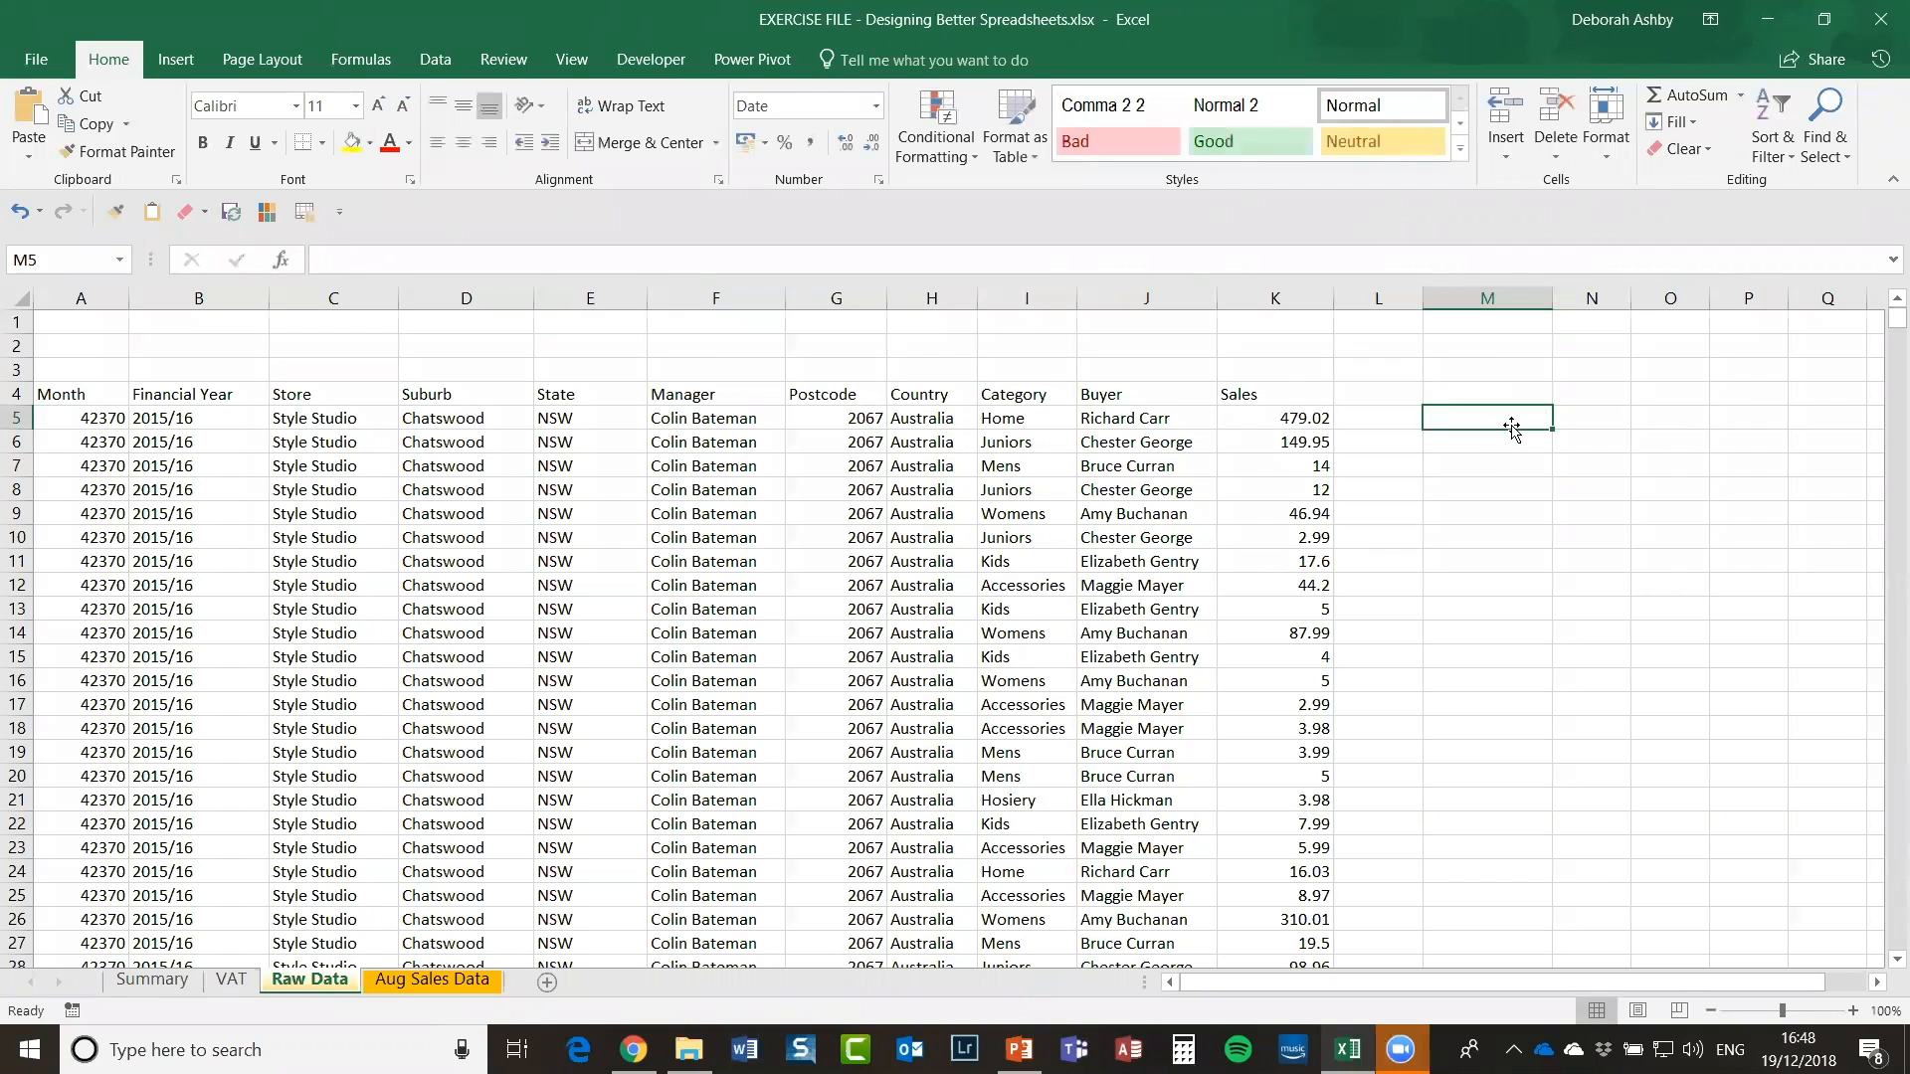
Step: Format the Month column as Short Date and widen column A so full dates show
left_click(89, 299)
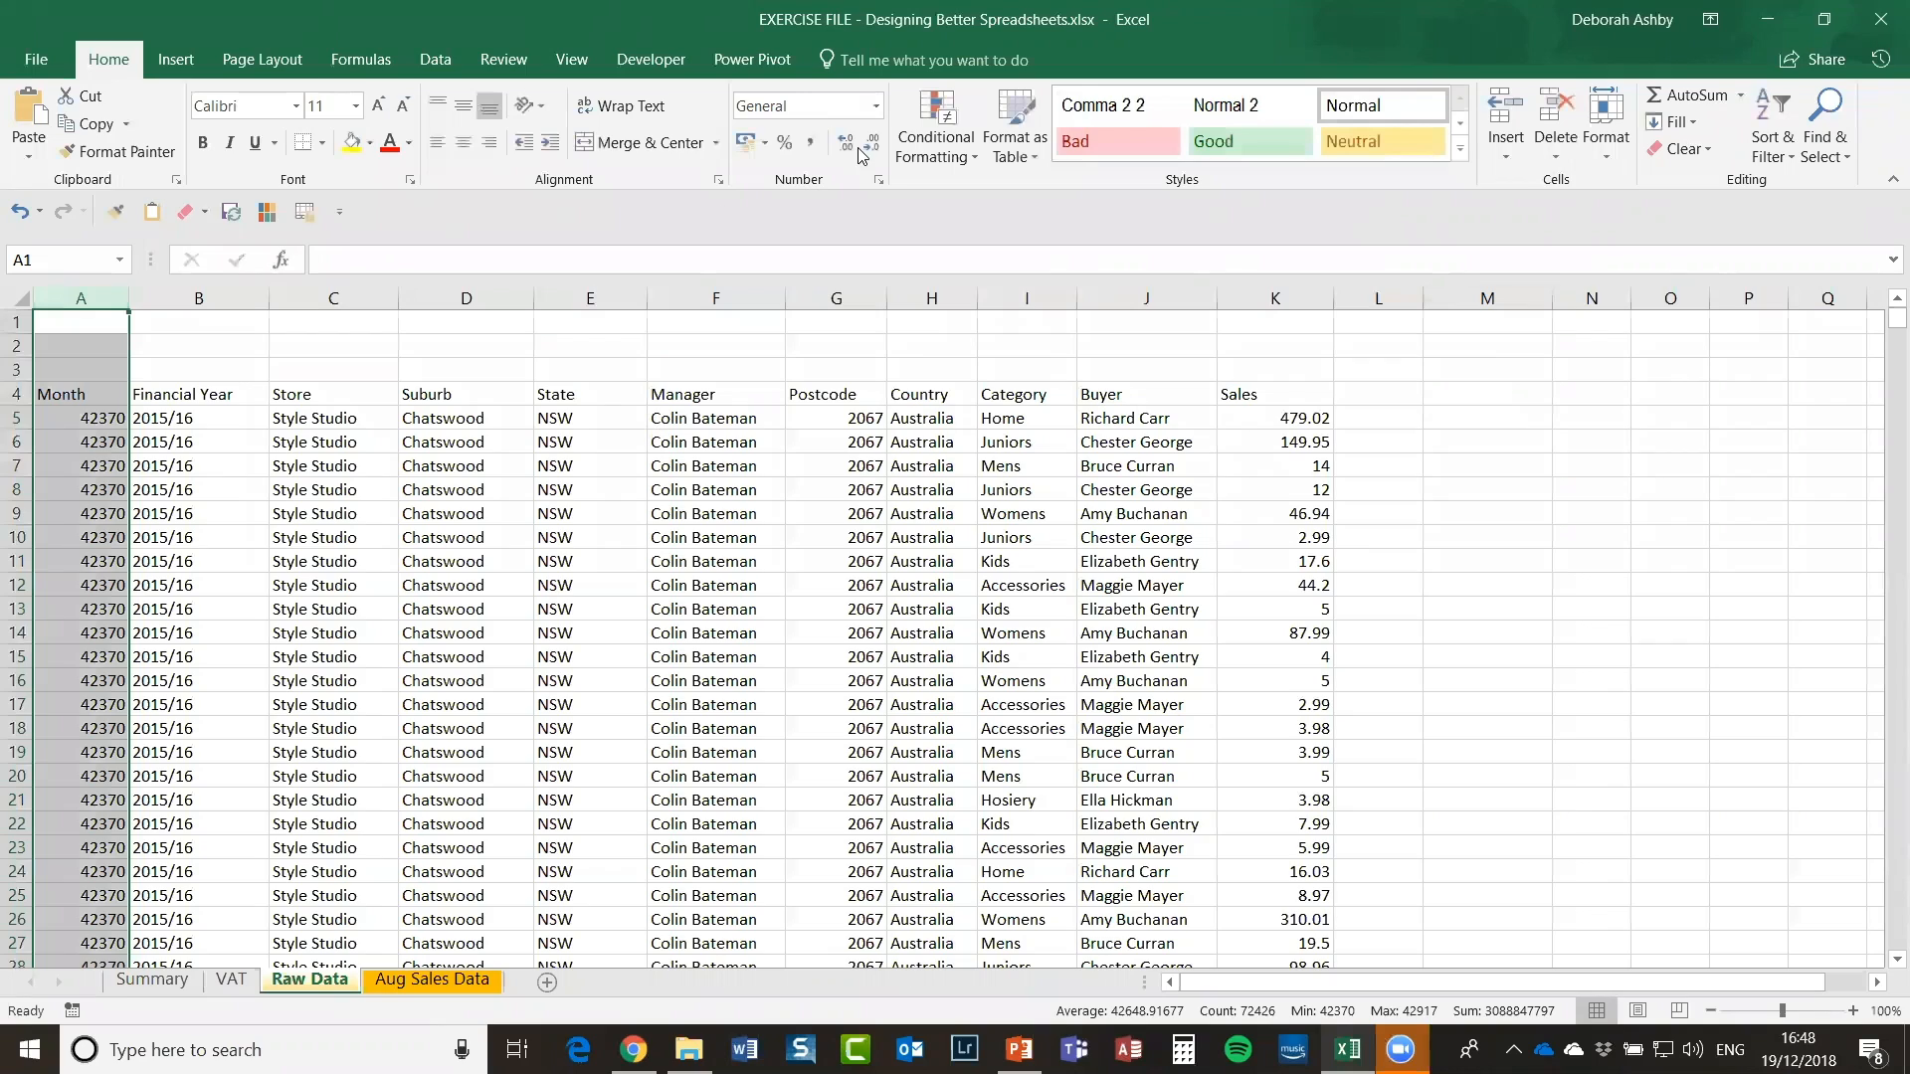
left_click(875, 105)
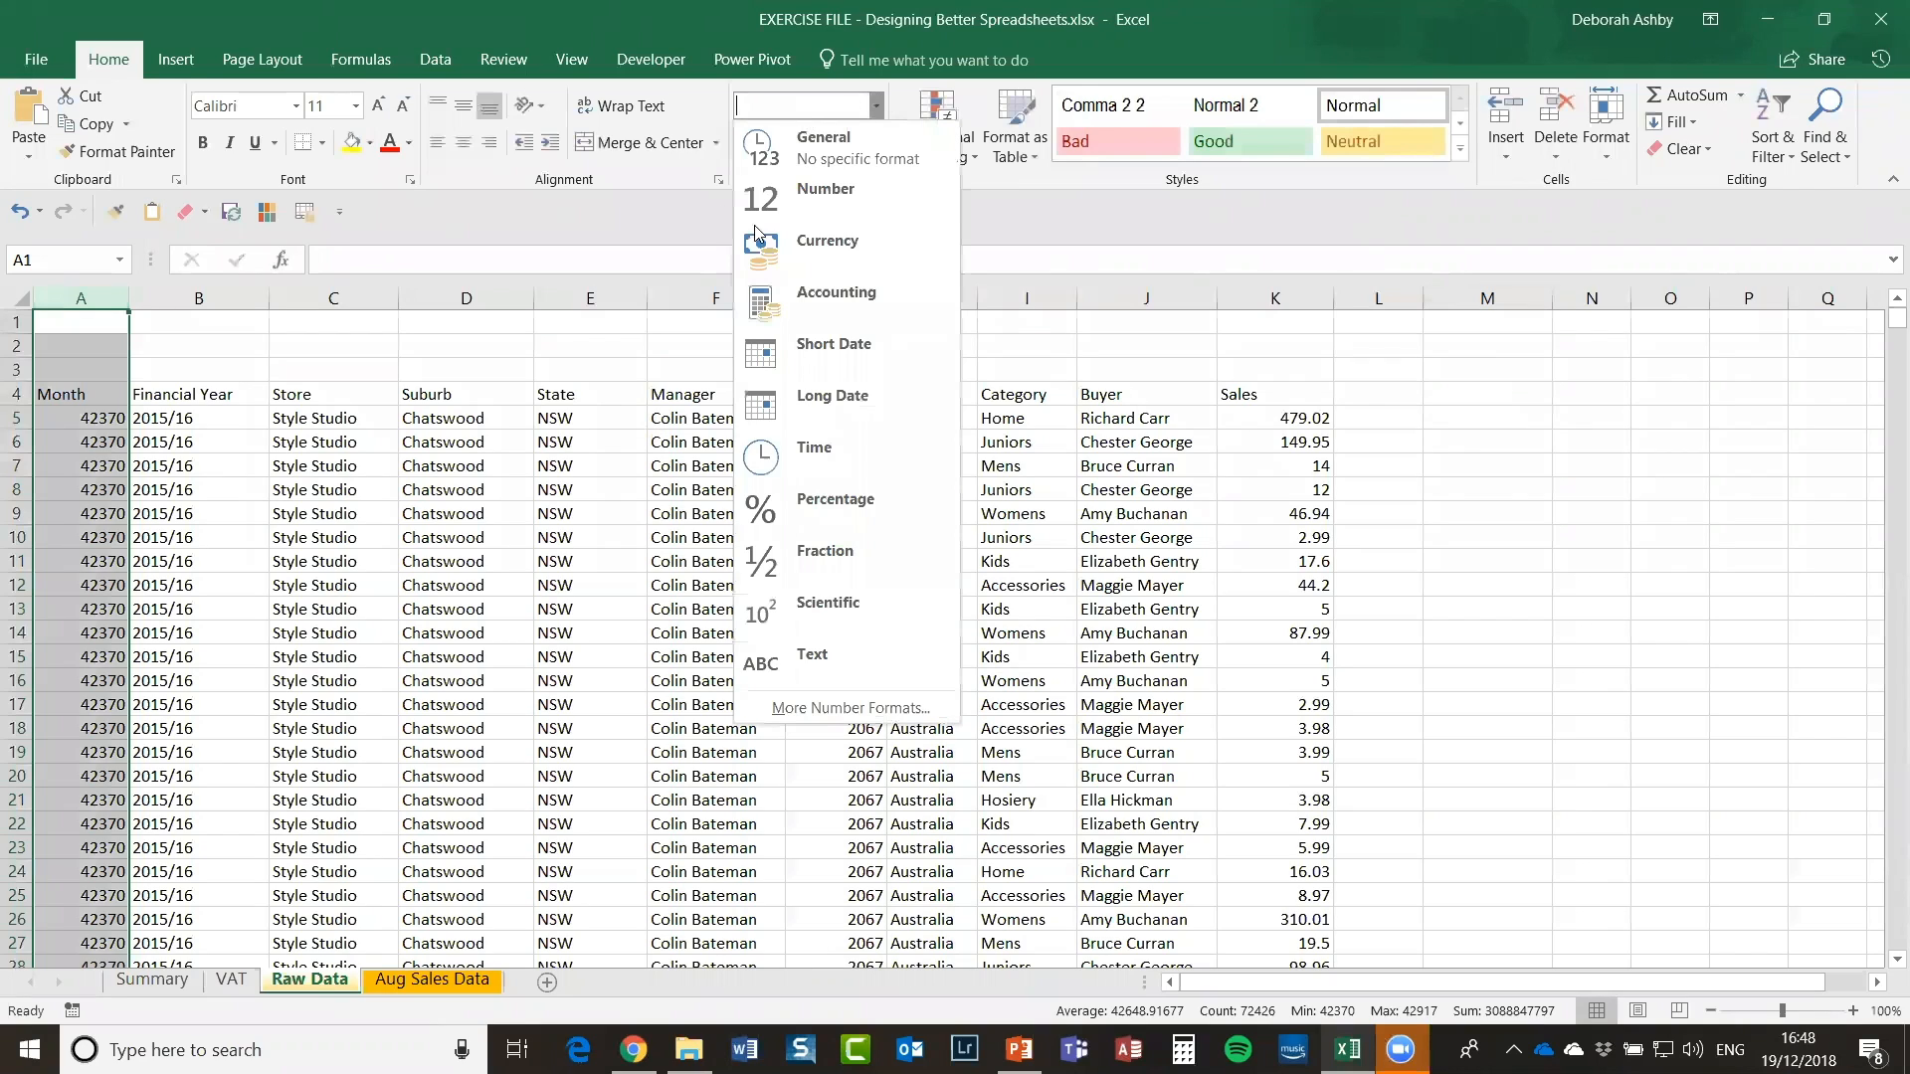
left_click(841, 343)
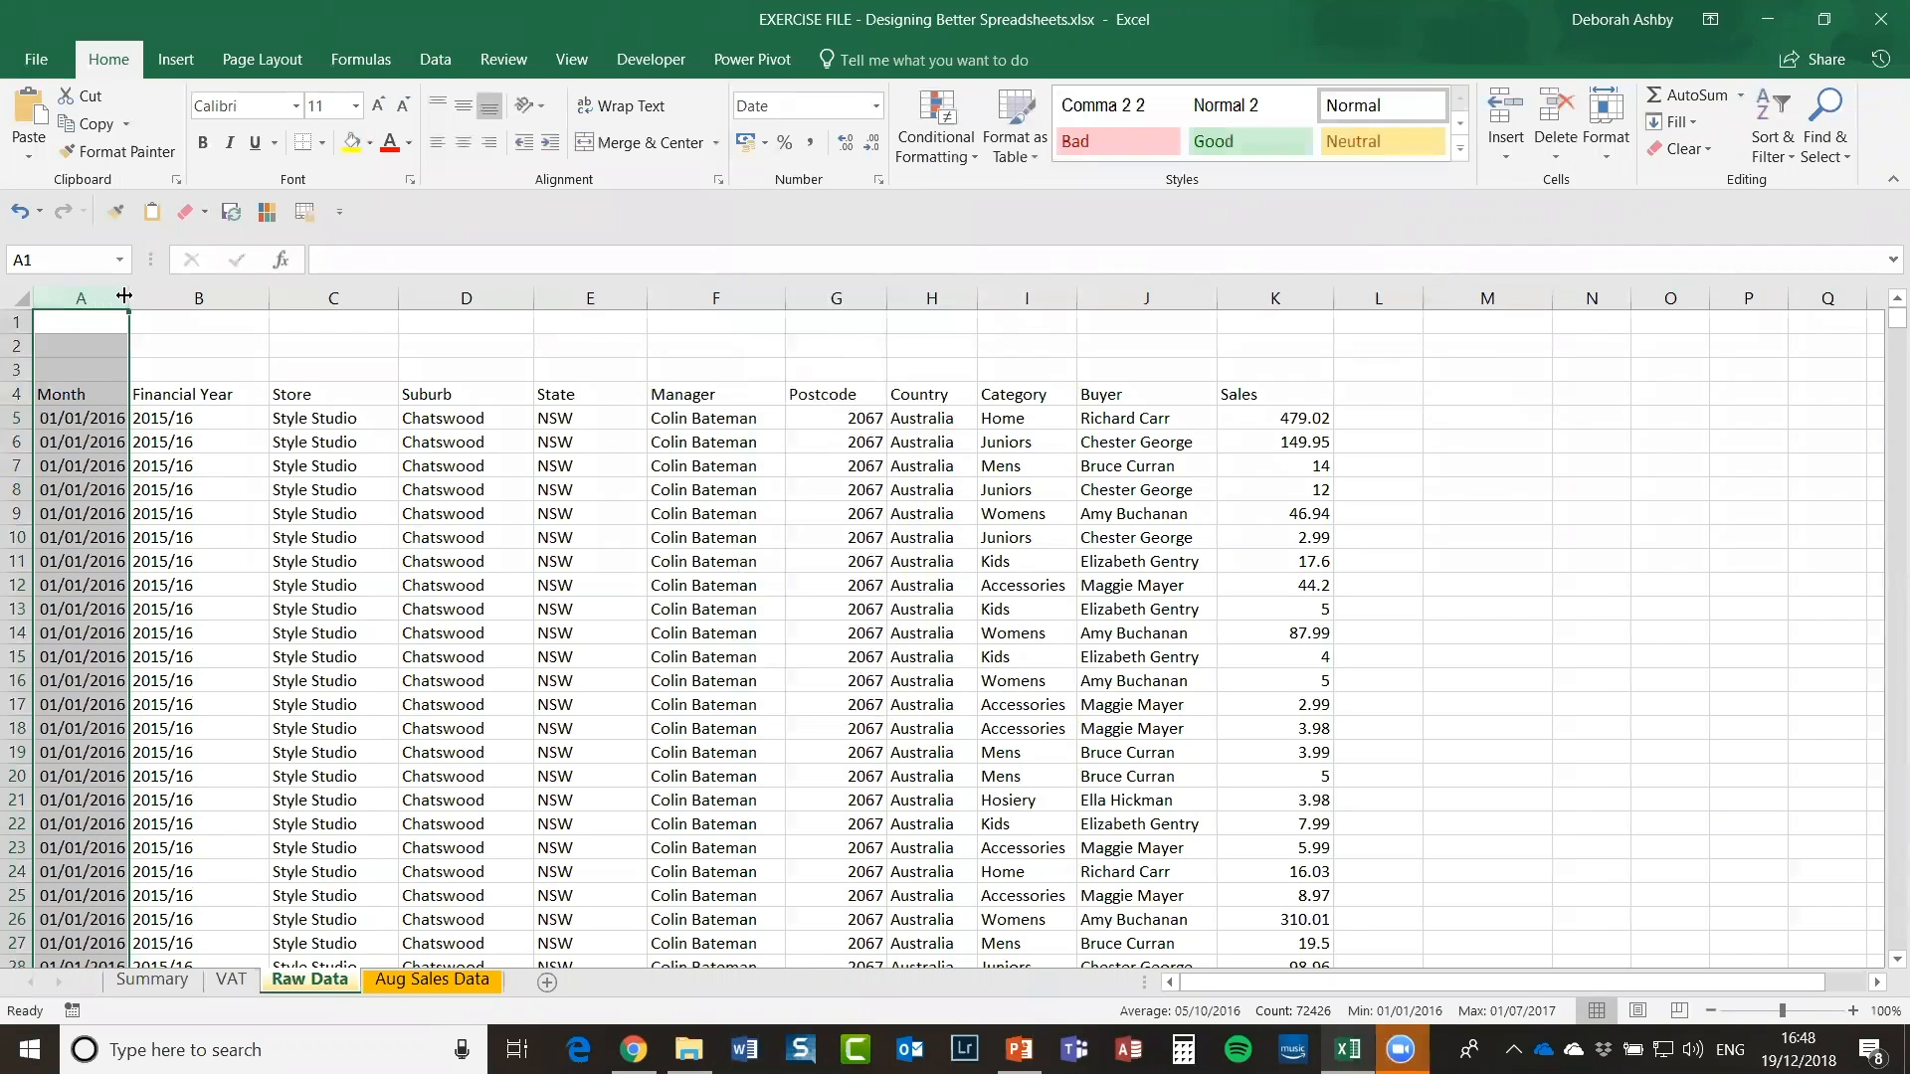
left_click_drag(132, 299, 170, 299)
left_click(427, 588)
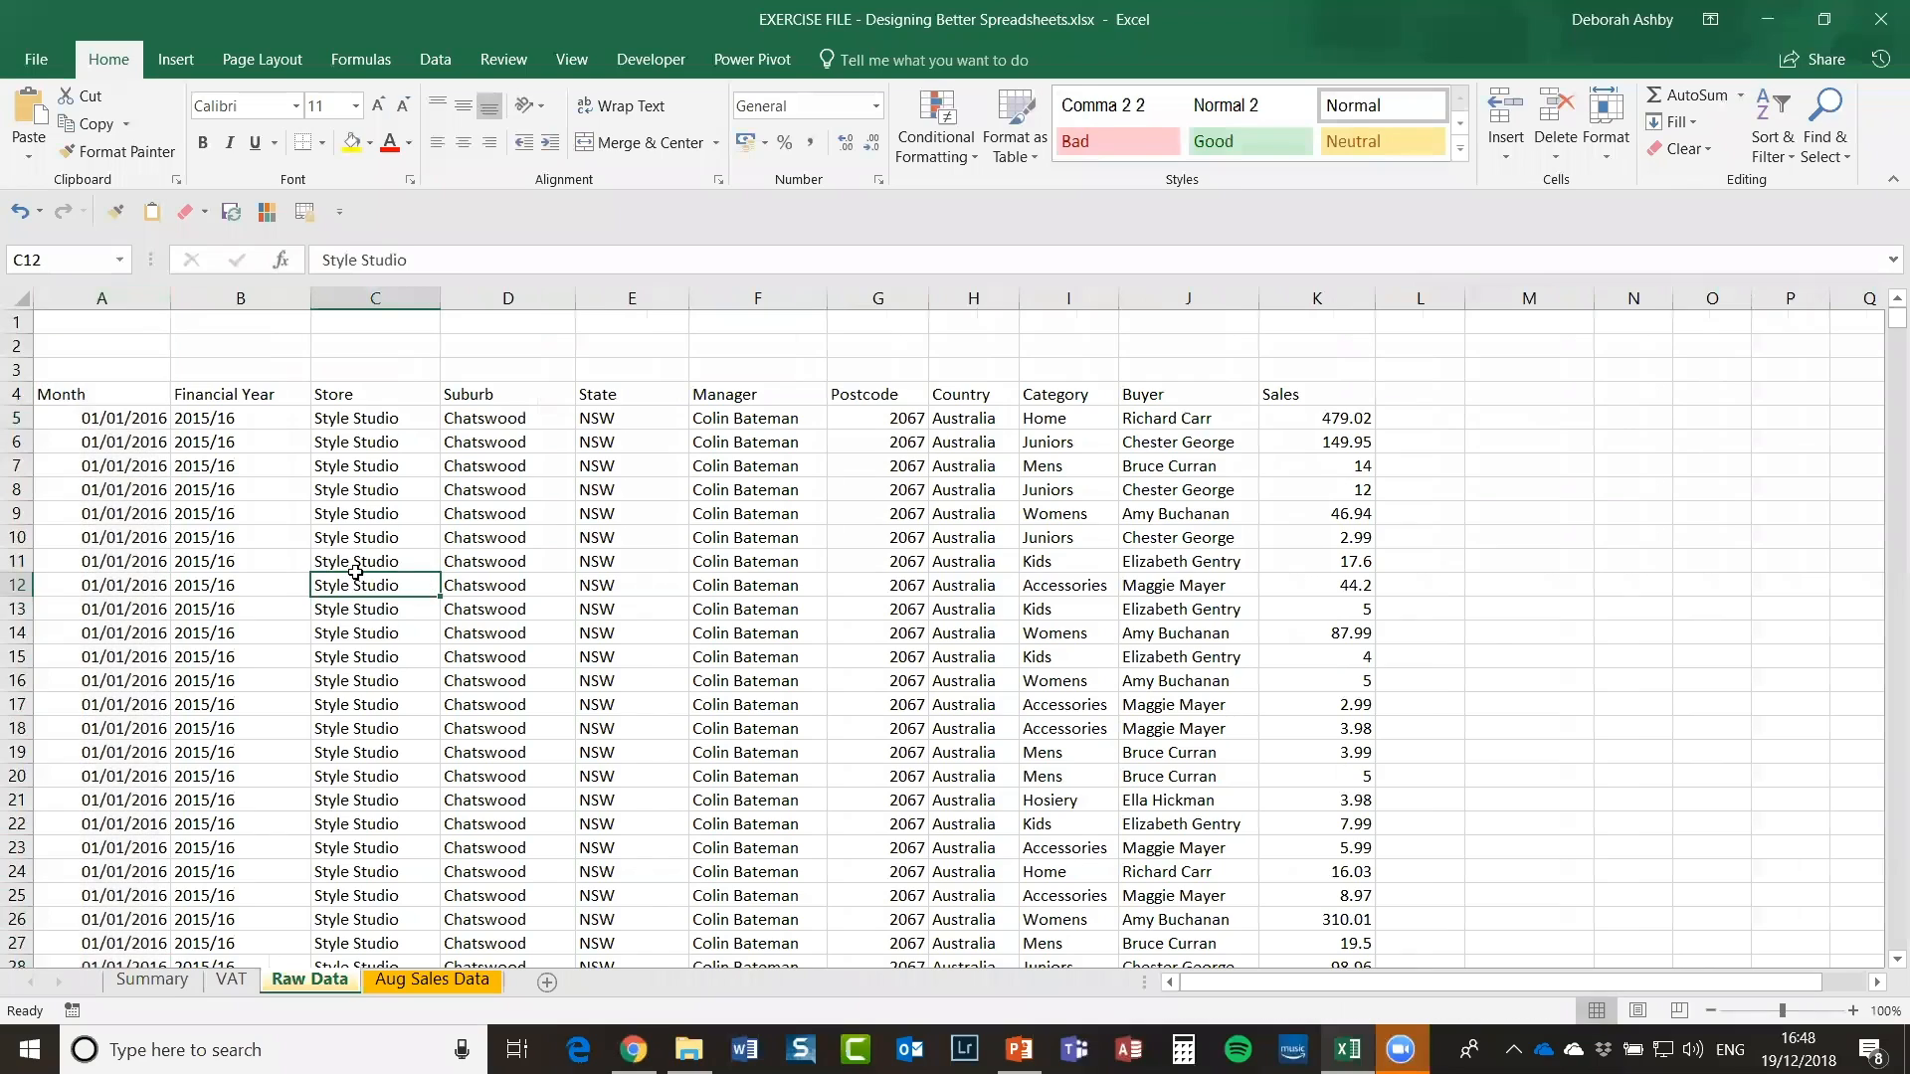
Step: Select the whole Sales column K
left_click_drag(299, 557, 297, 633)
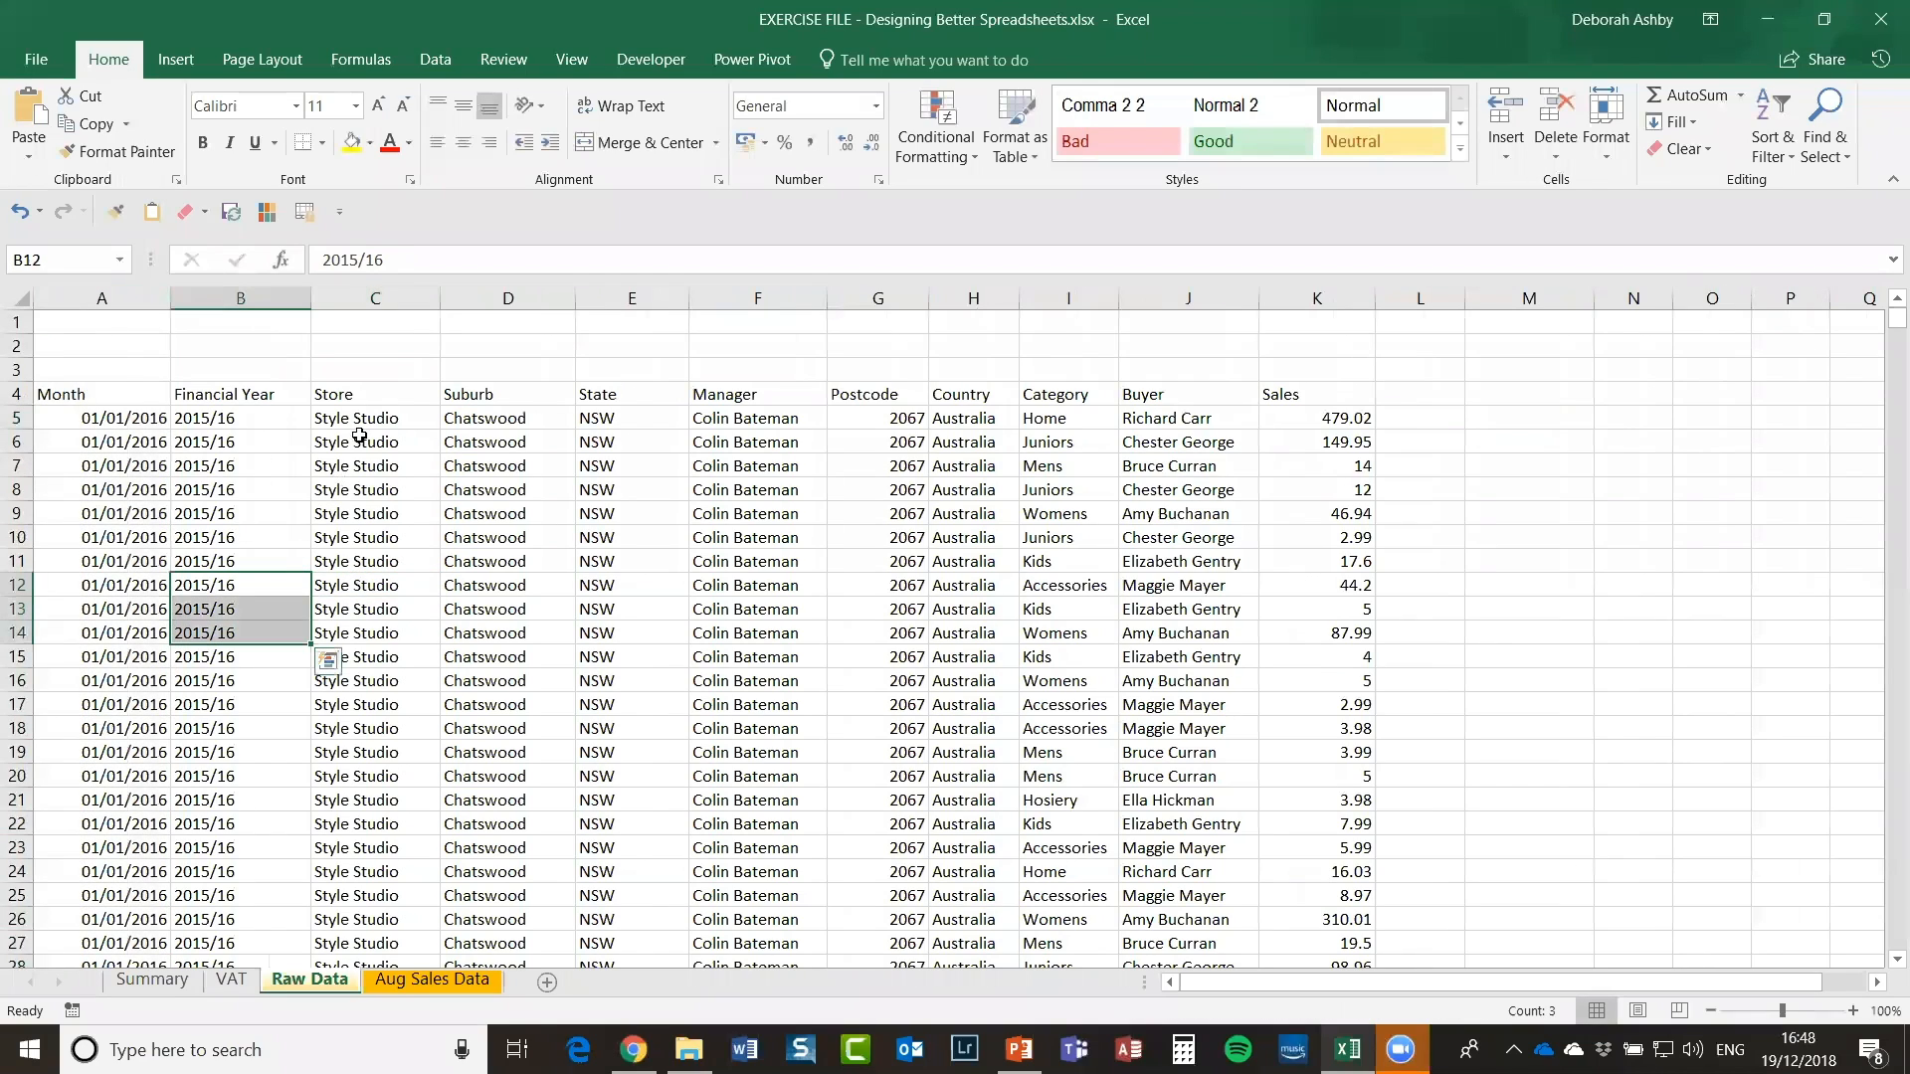
left_click(386, 428)
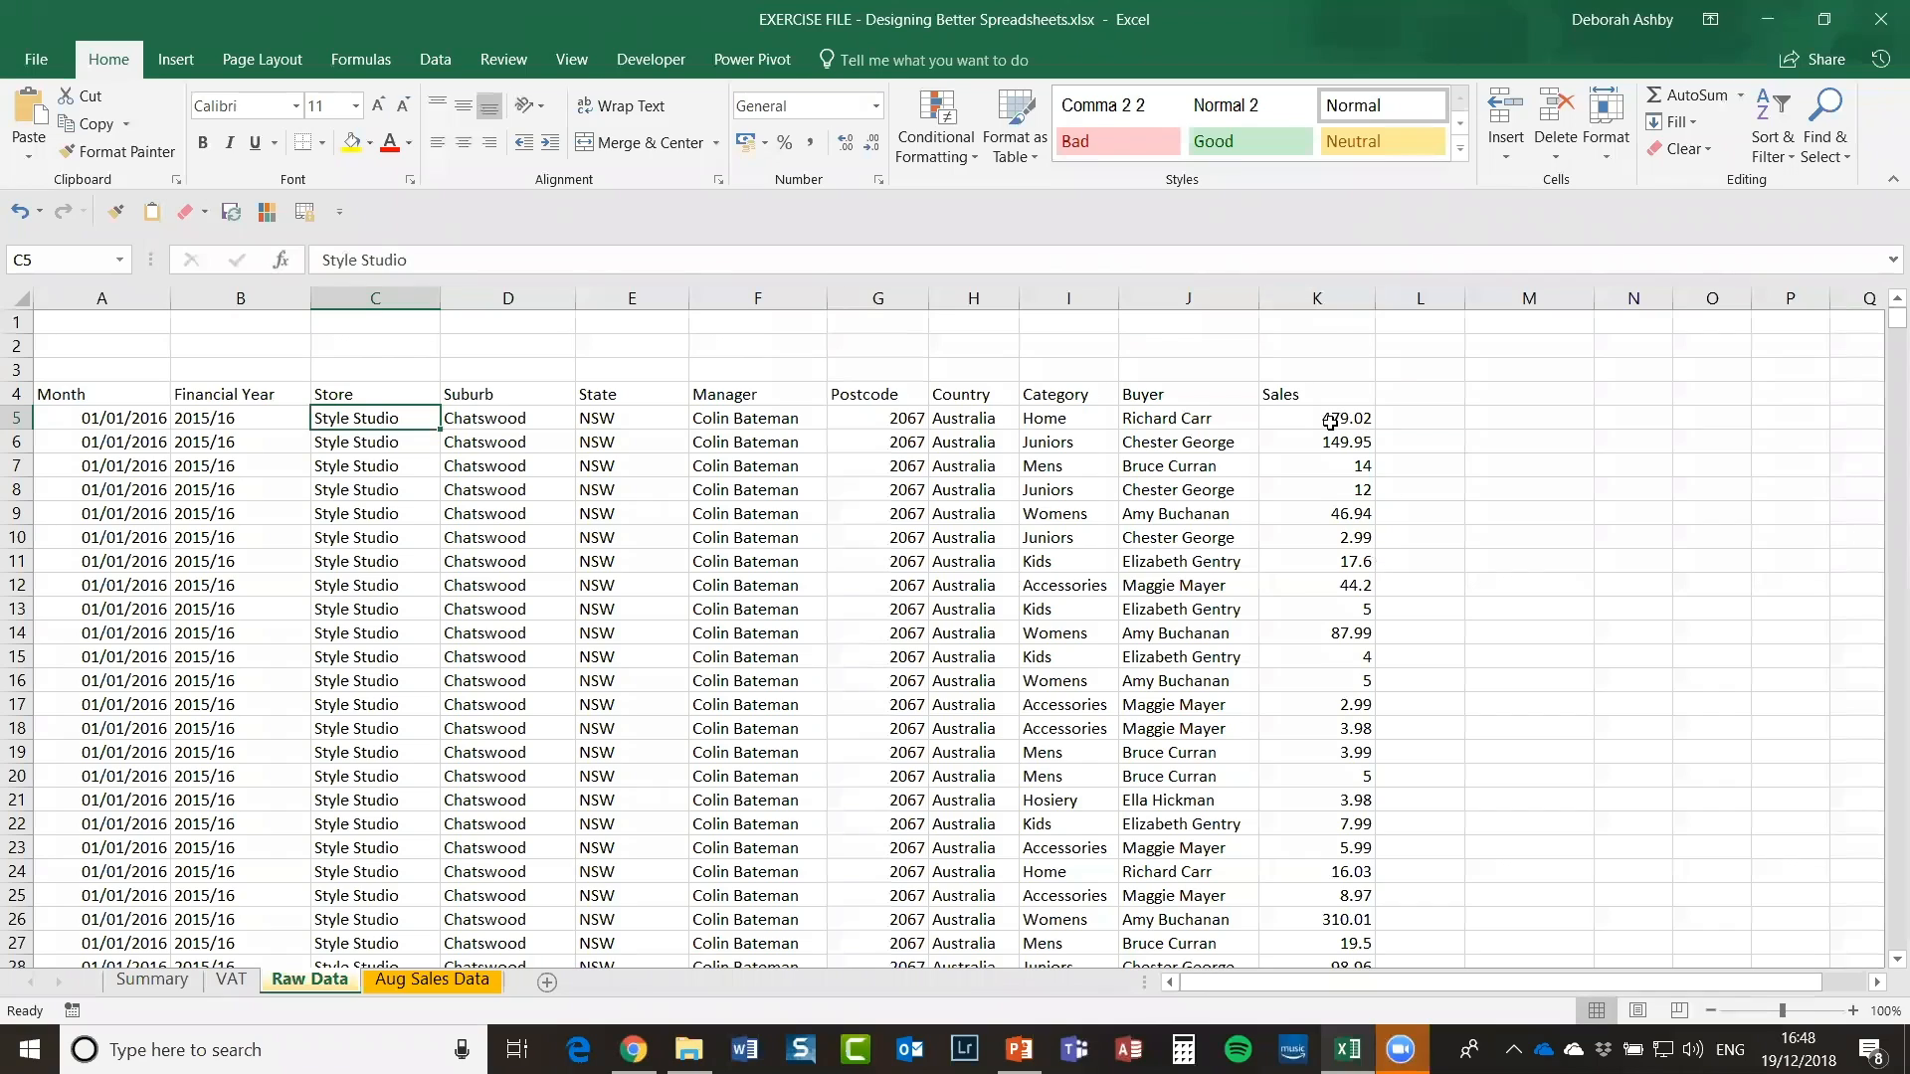
left_click(1323, 297)
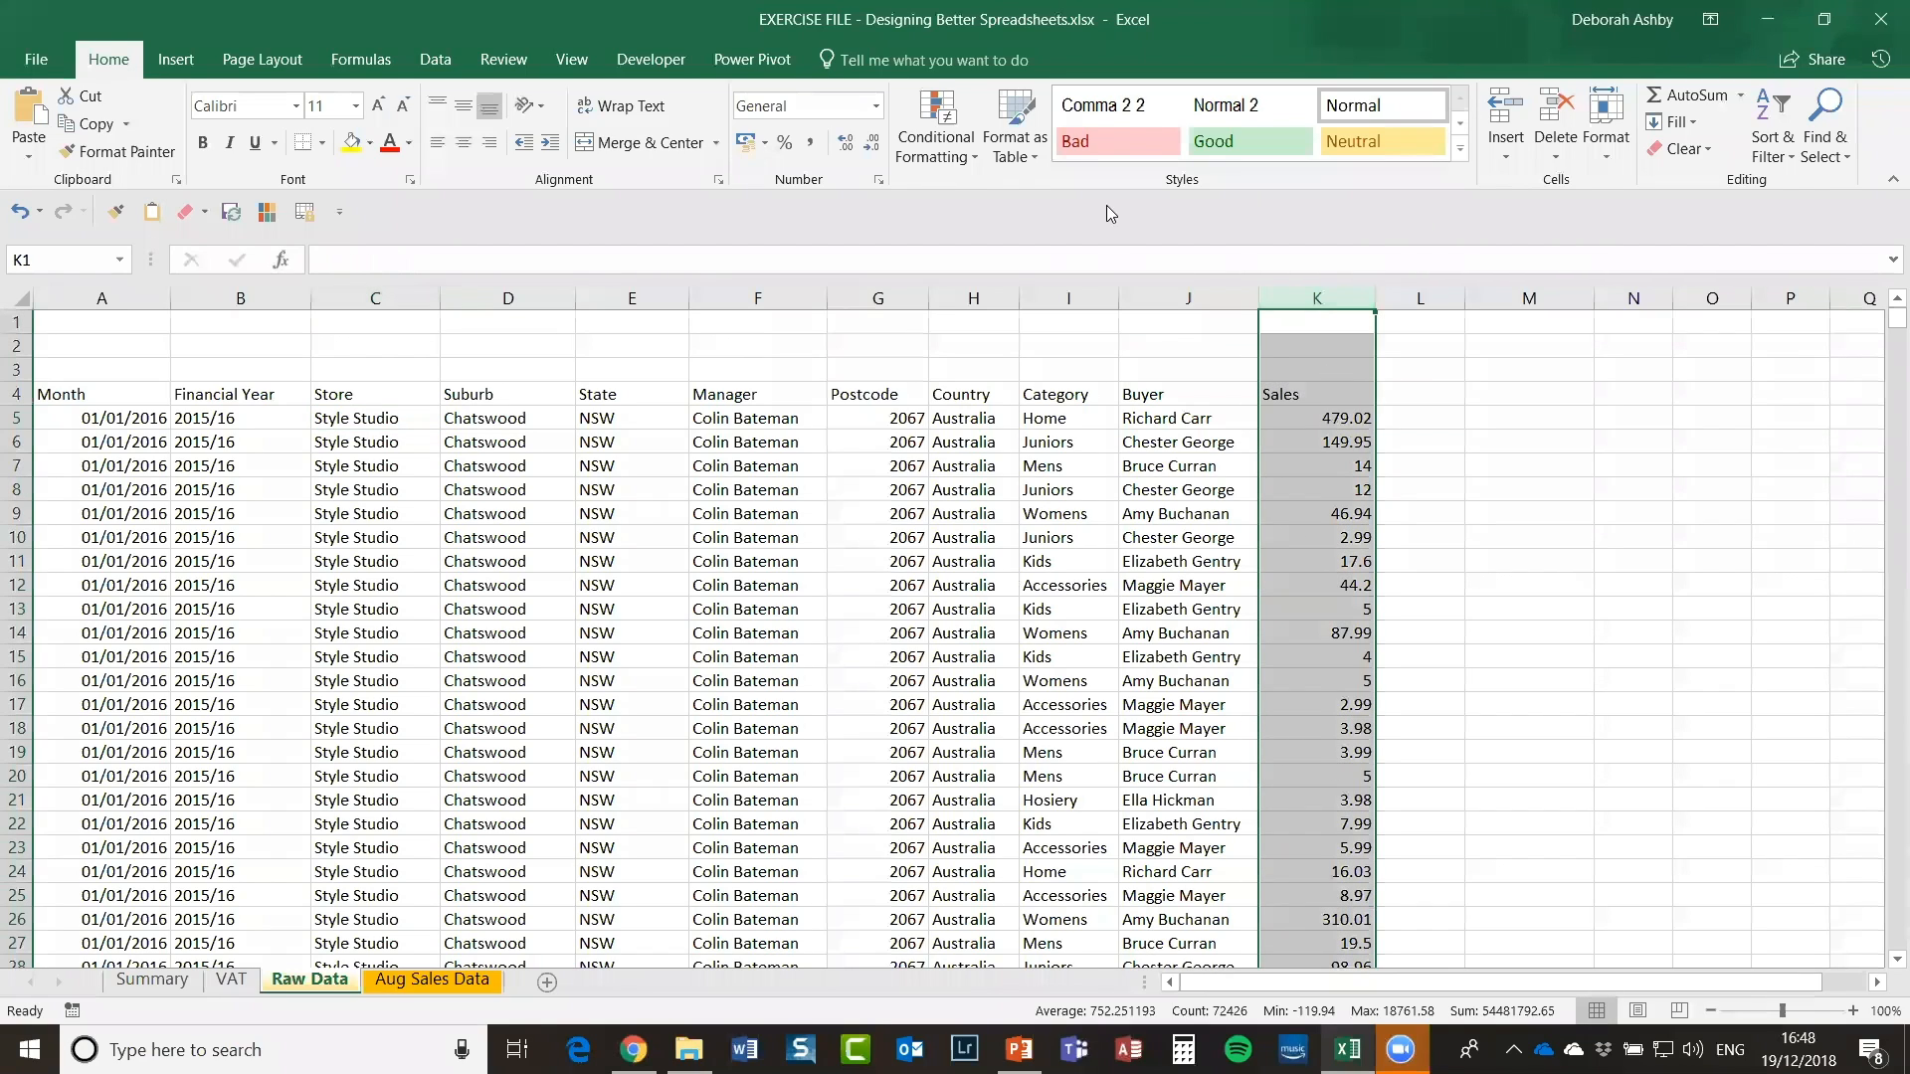
Step: Apply Currency format to column K so Sales show in pounds, e.g. £479.02
left_click(877, 105)
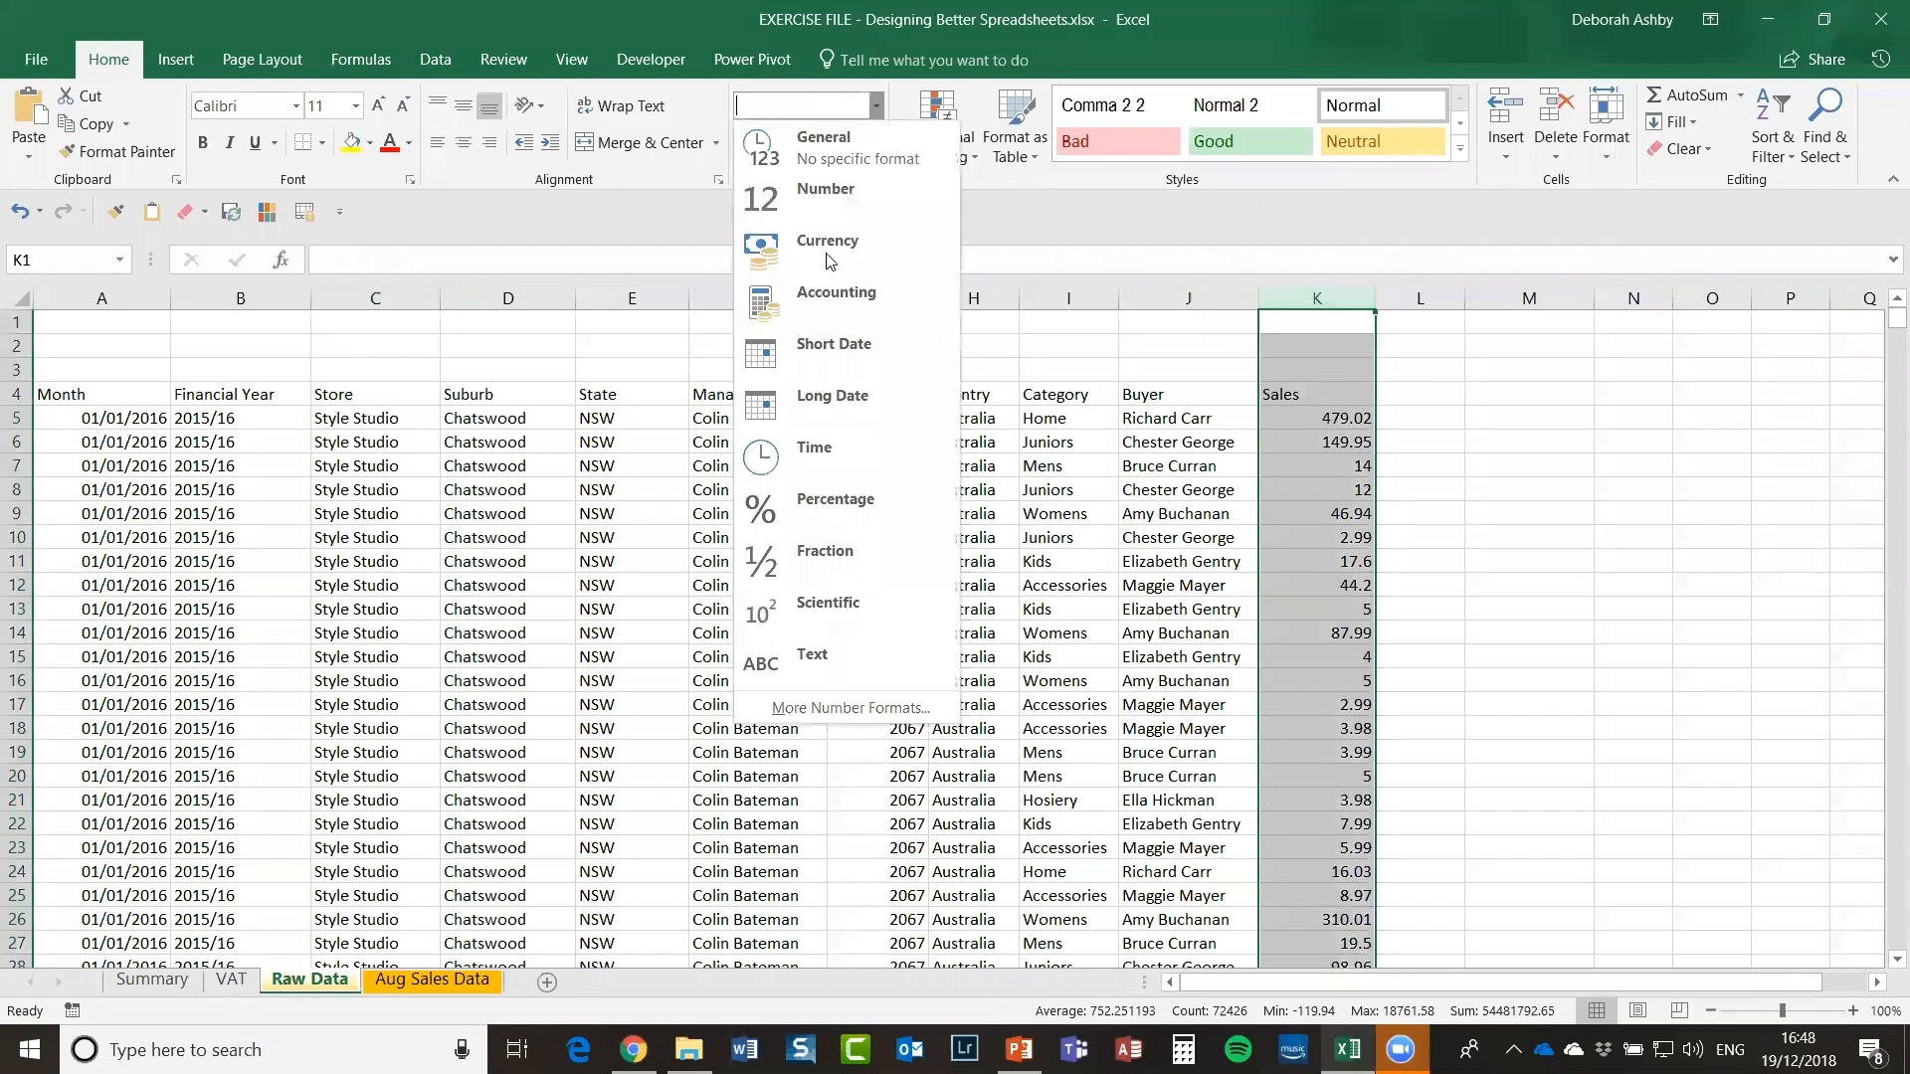
left_click(829, 244)
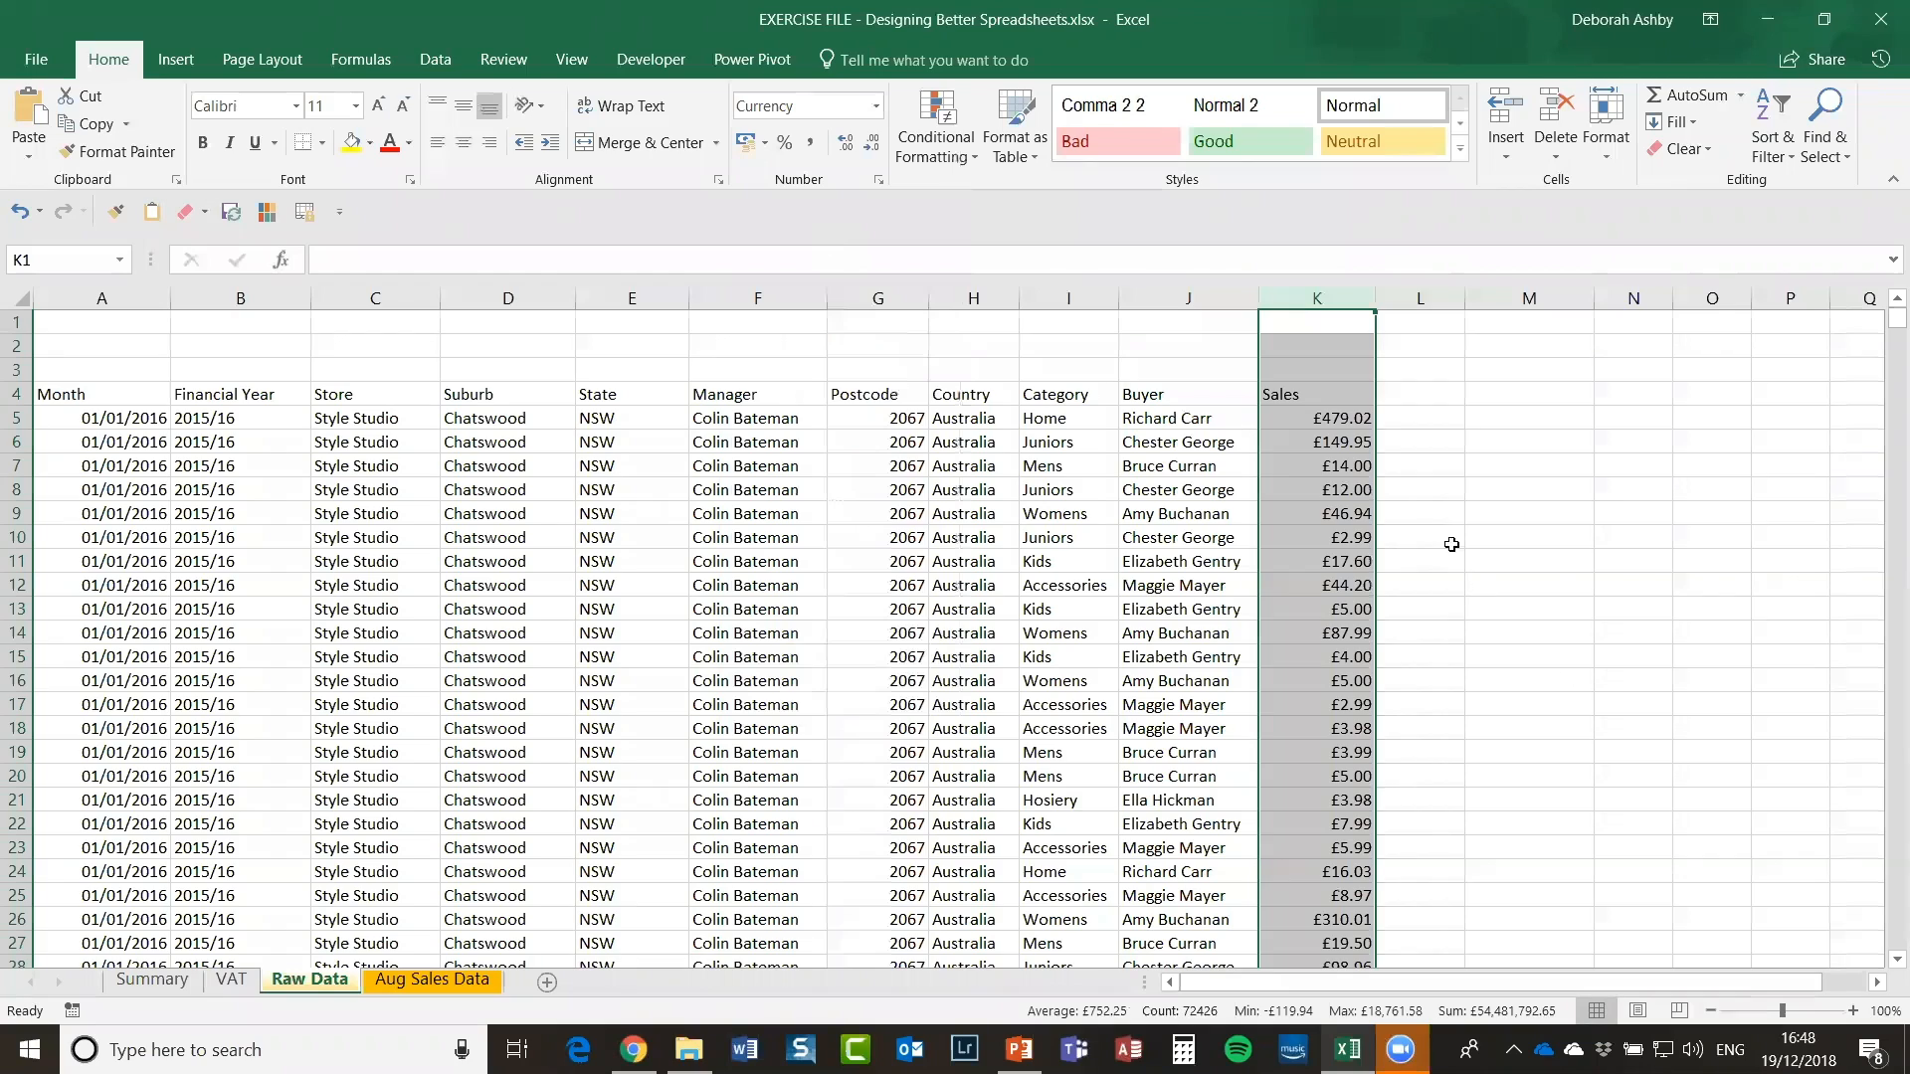
left_click(1429, 504)
left_click(878, 680)
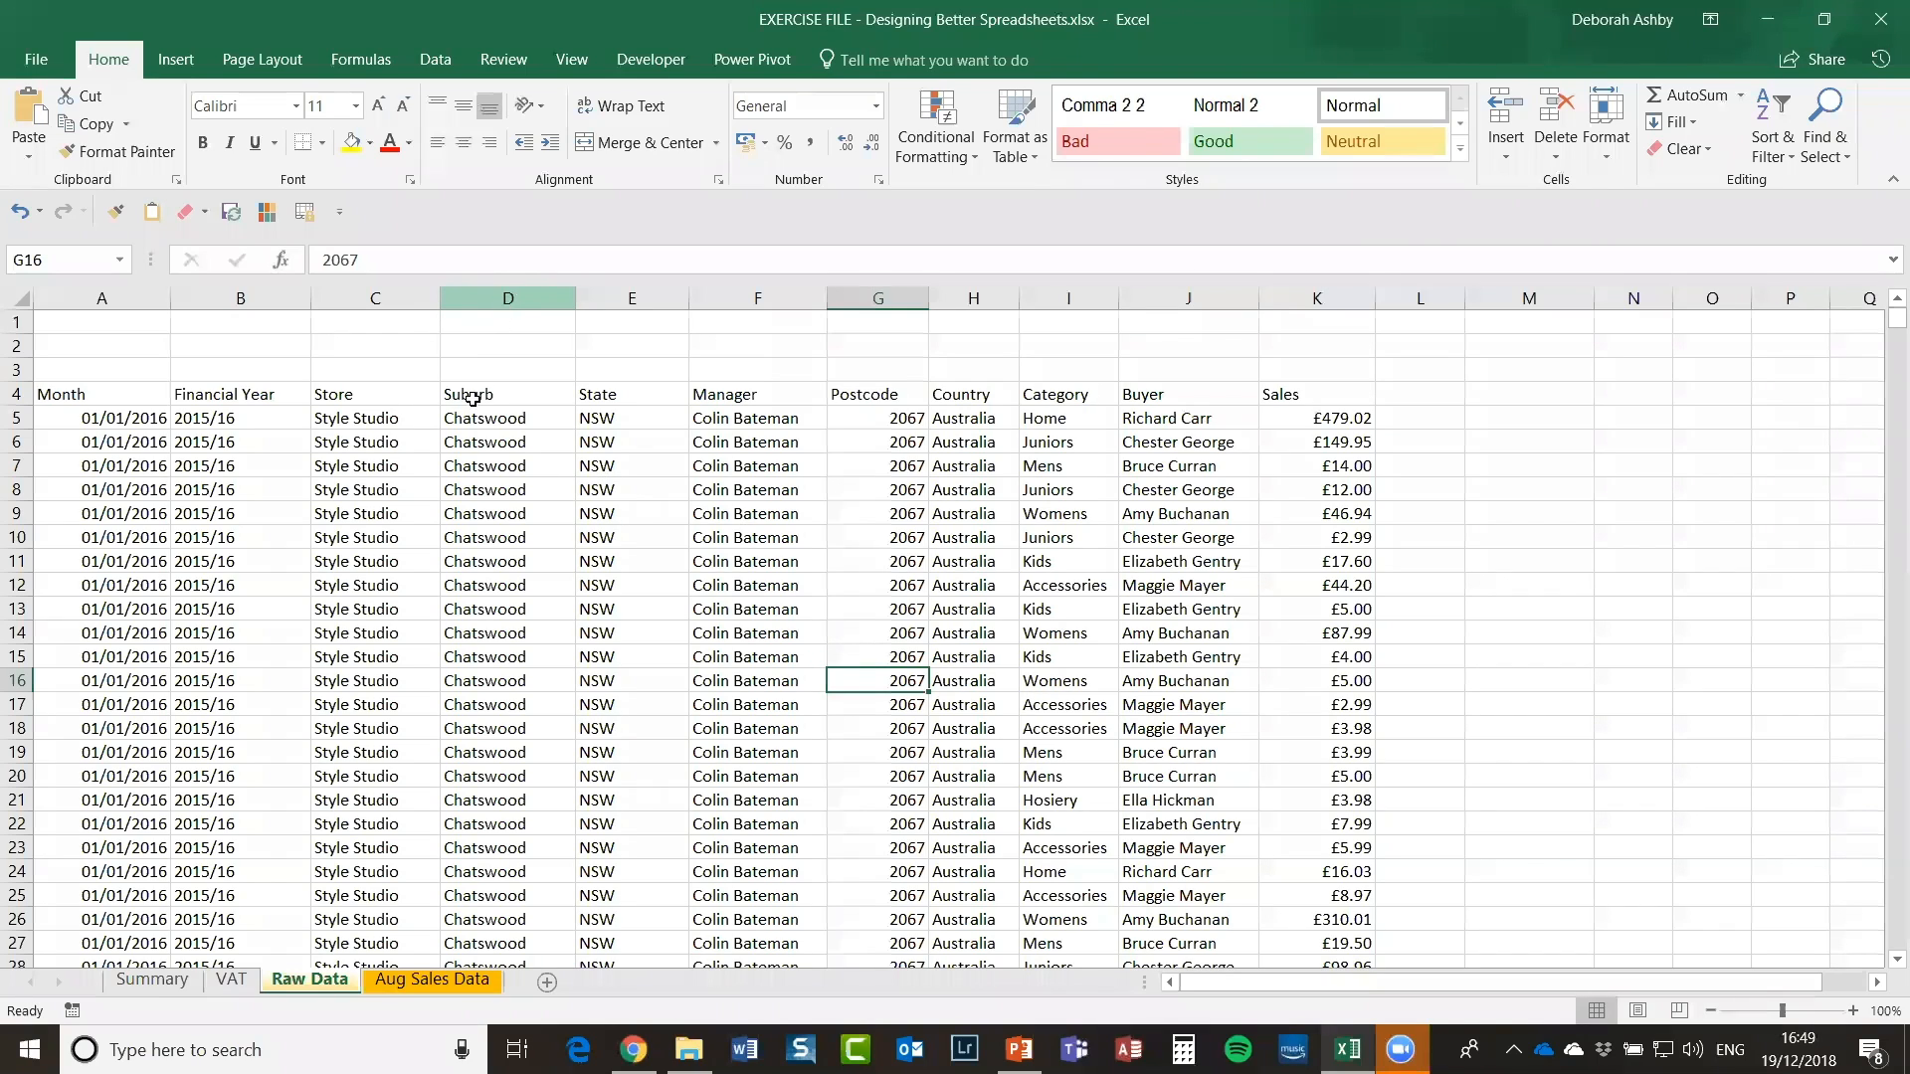
Step: Inspect the Suburb, State, Manager, Postcode and Country columns in turn
left_click(512, 296)
left_click(631, 297)
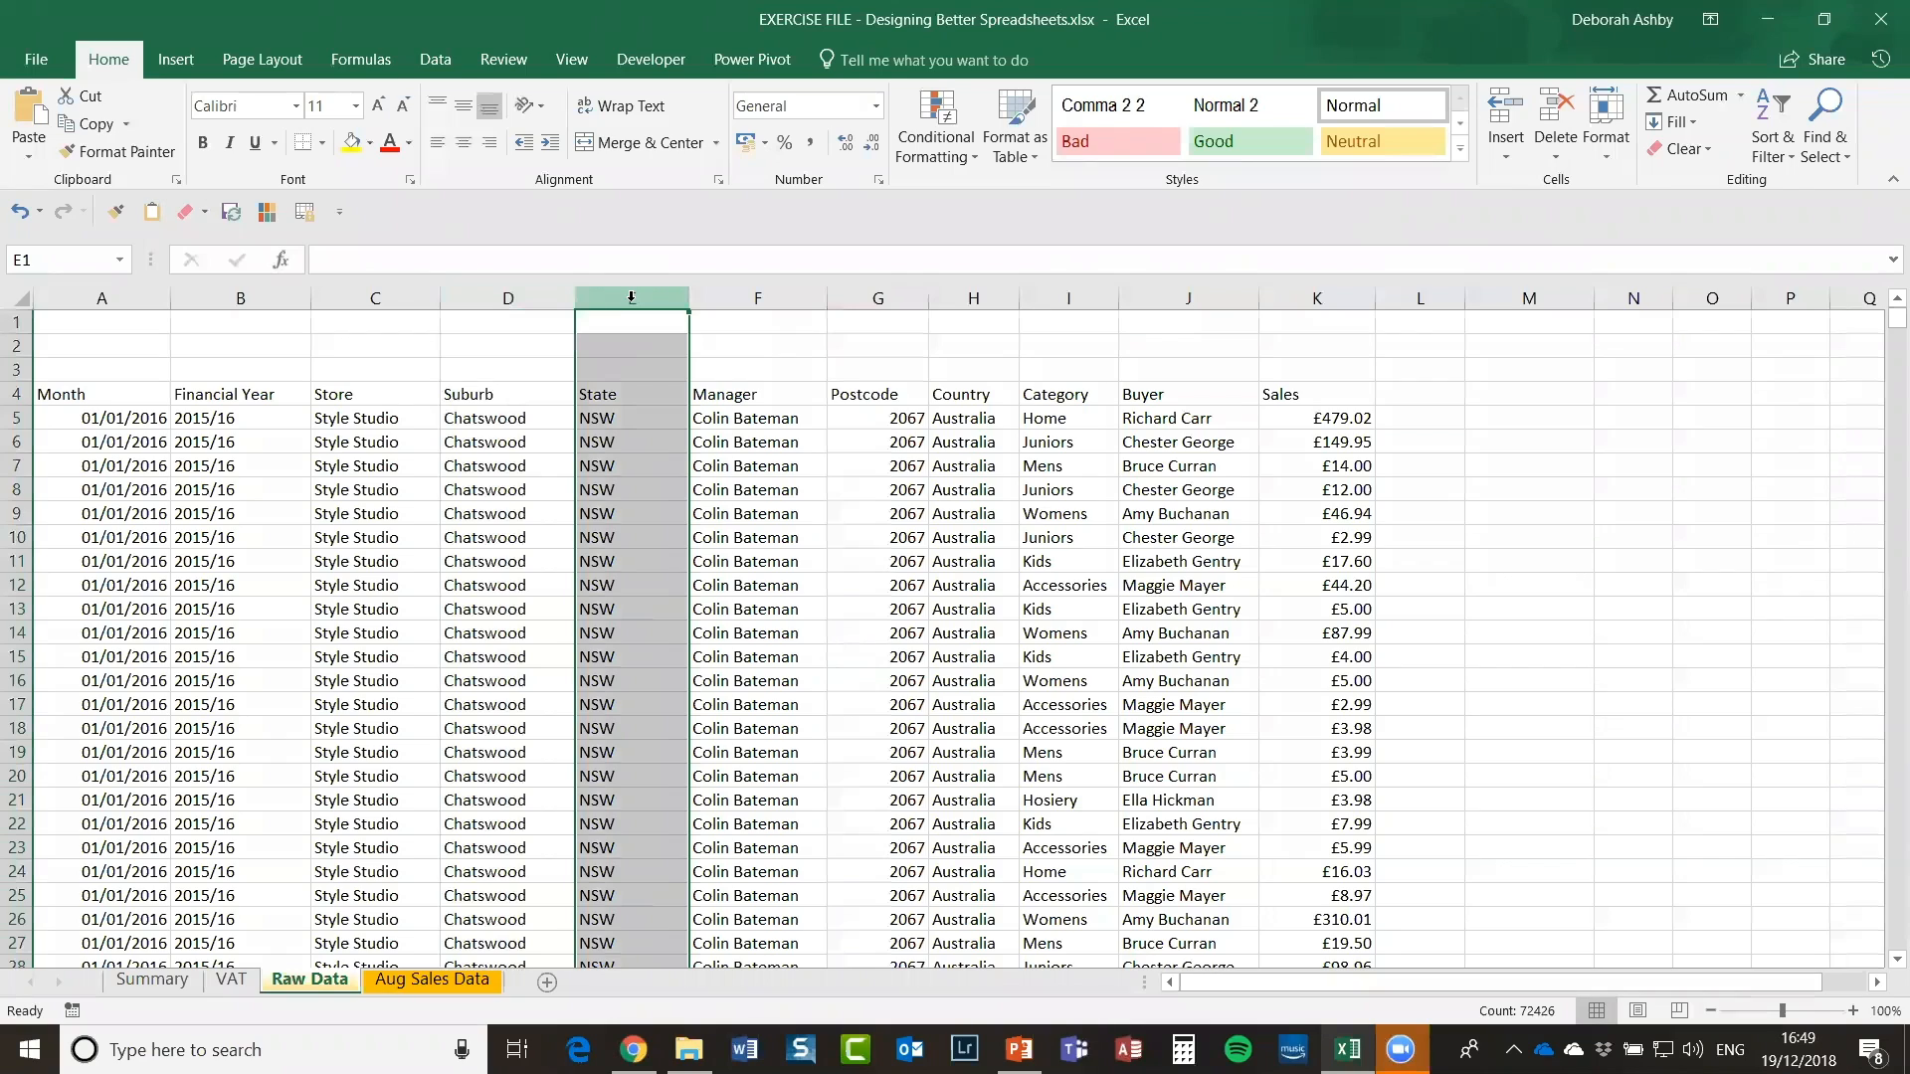
left_click(747, 298)
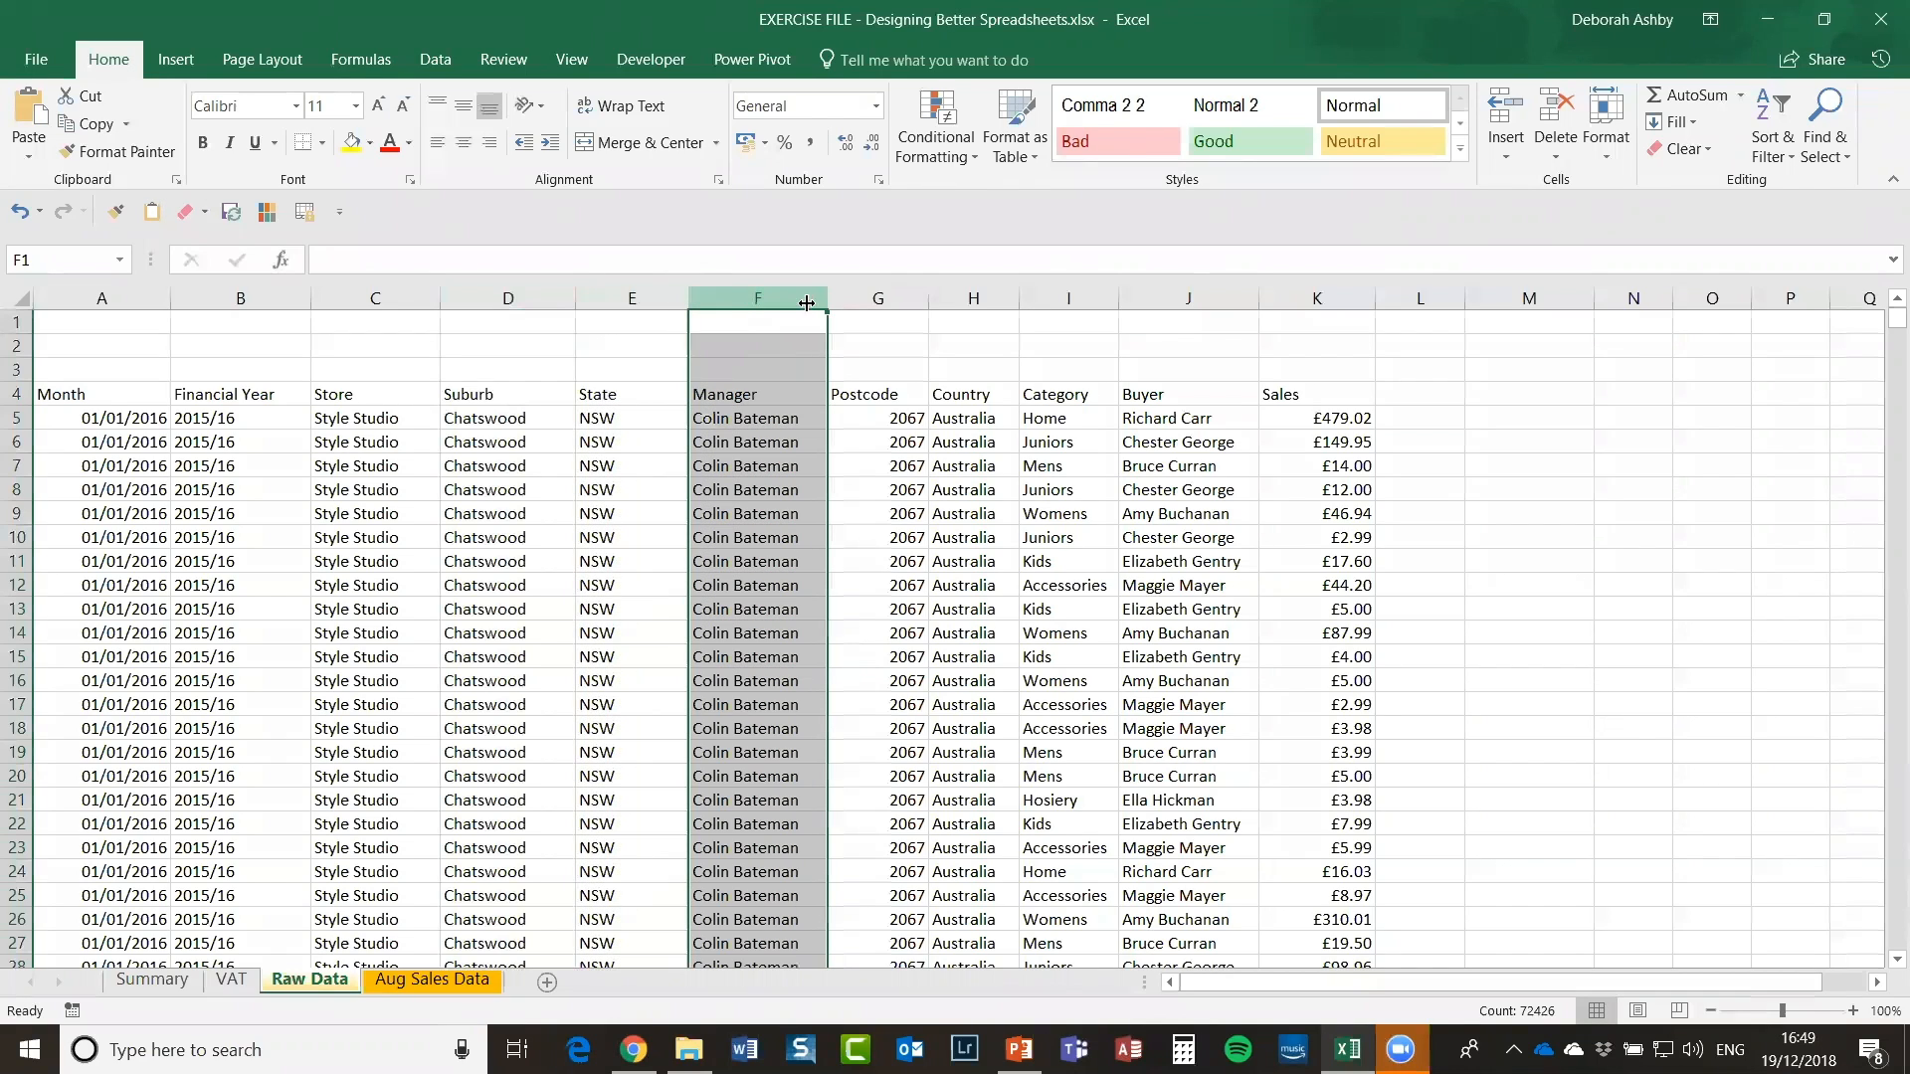
left_click(895, 298)
left_click(980, 296)
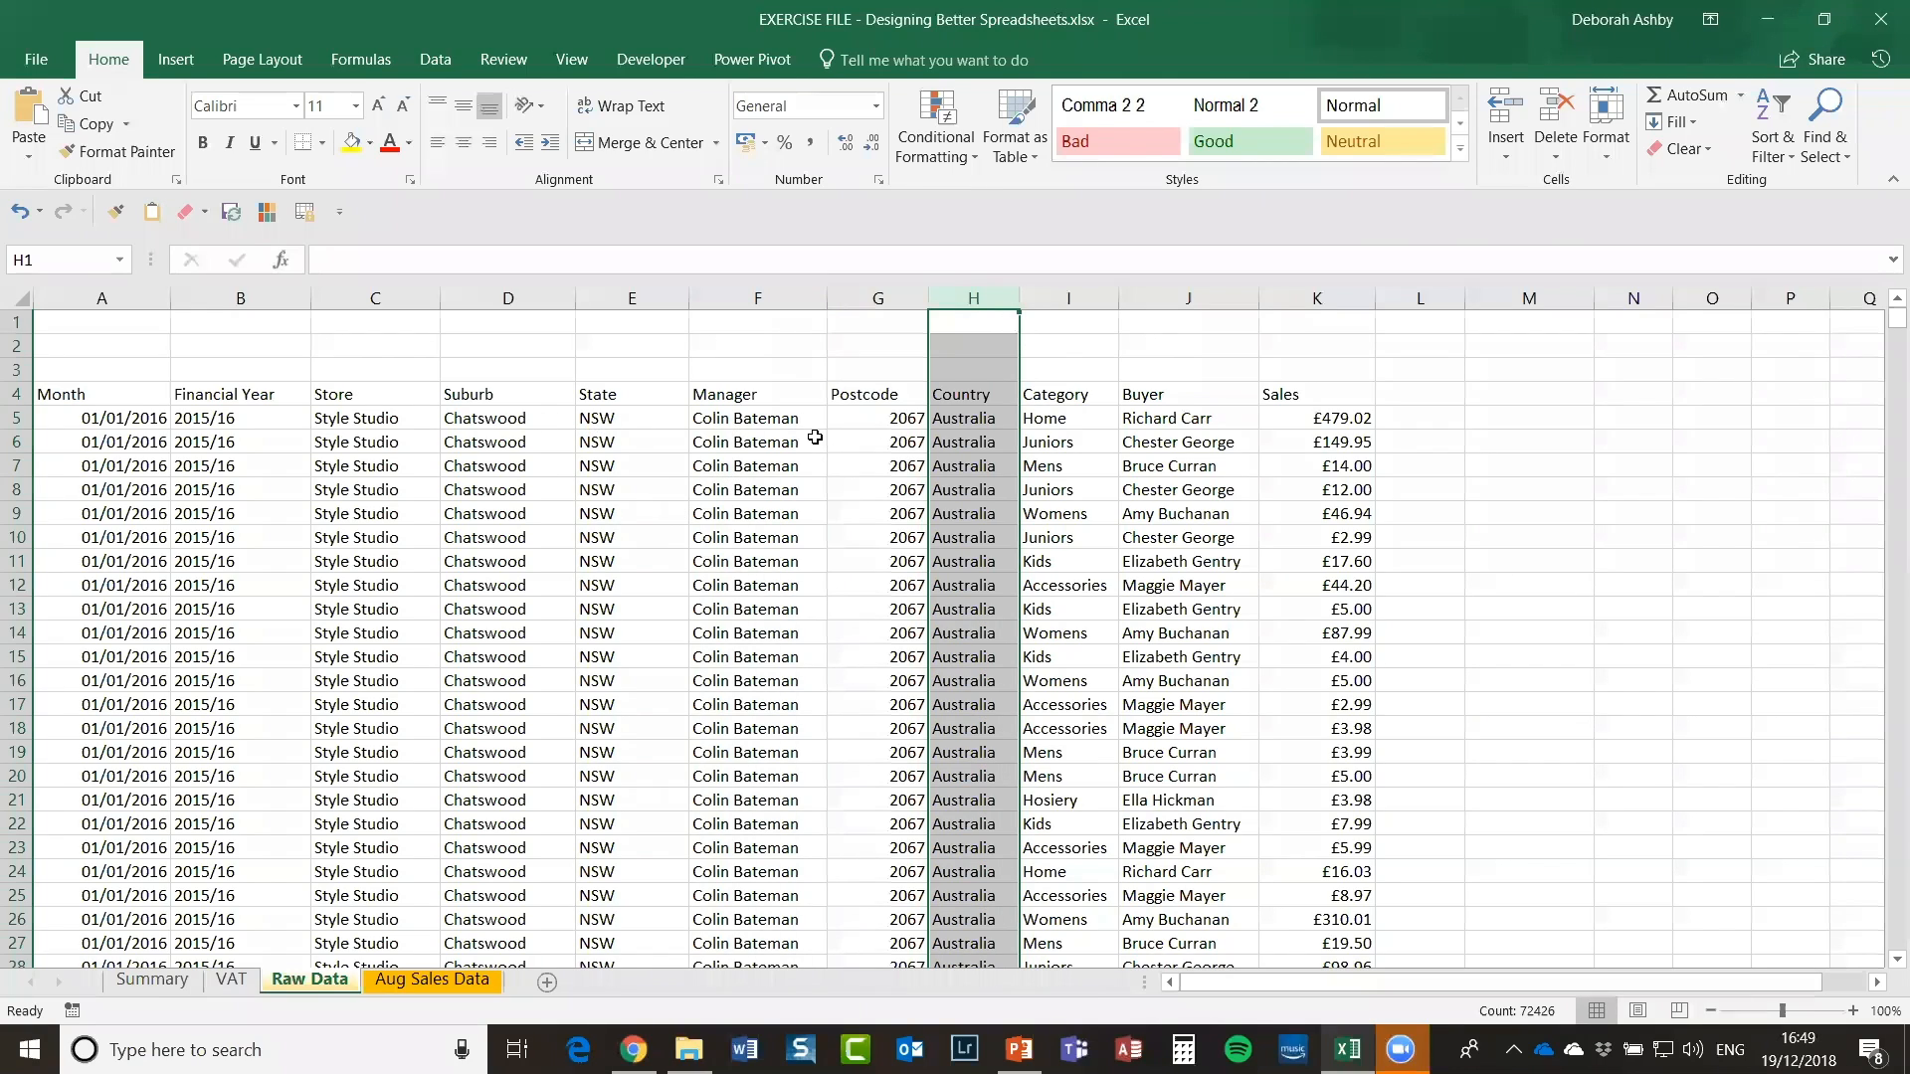
Step: Cut the Manager column and insert it before the Category column
left_click(755, 296)
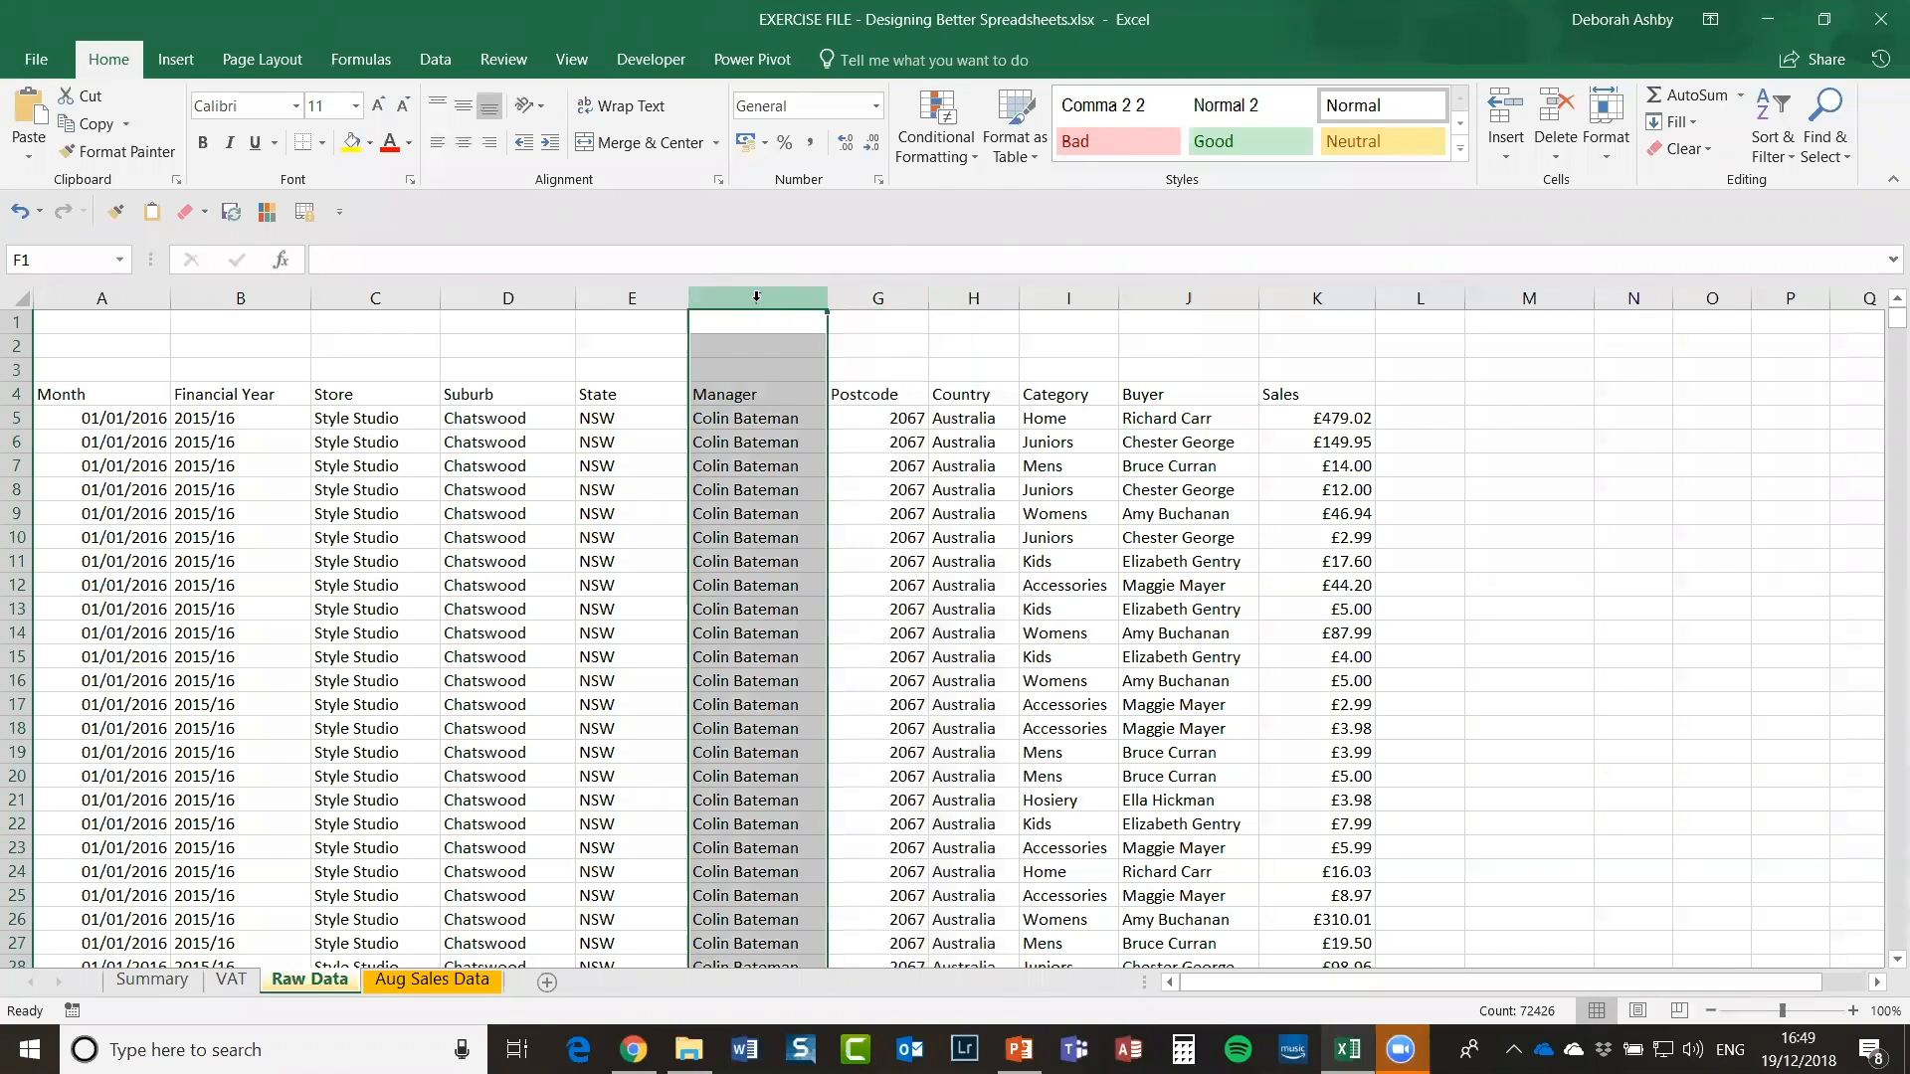
right_click(756, 297)
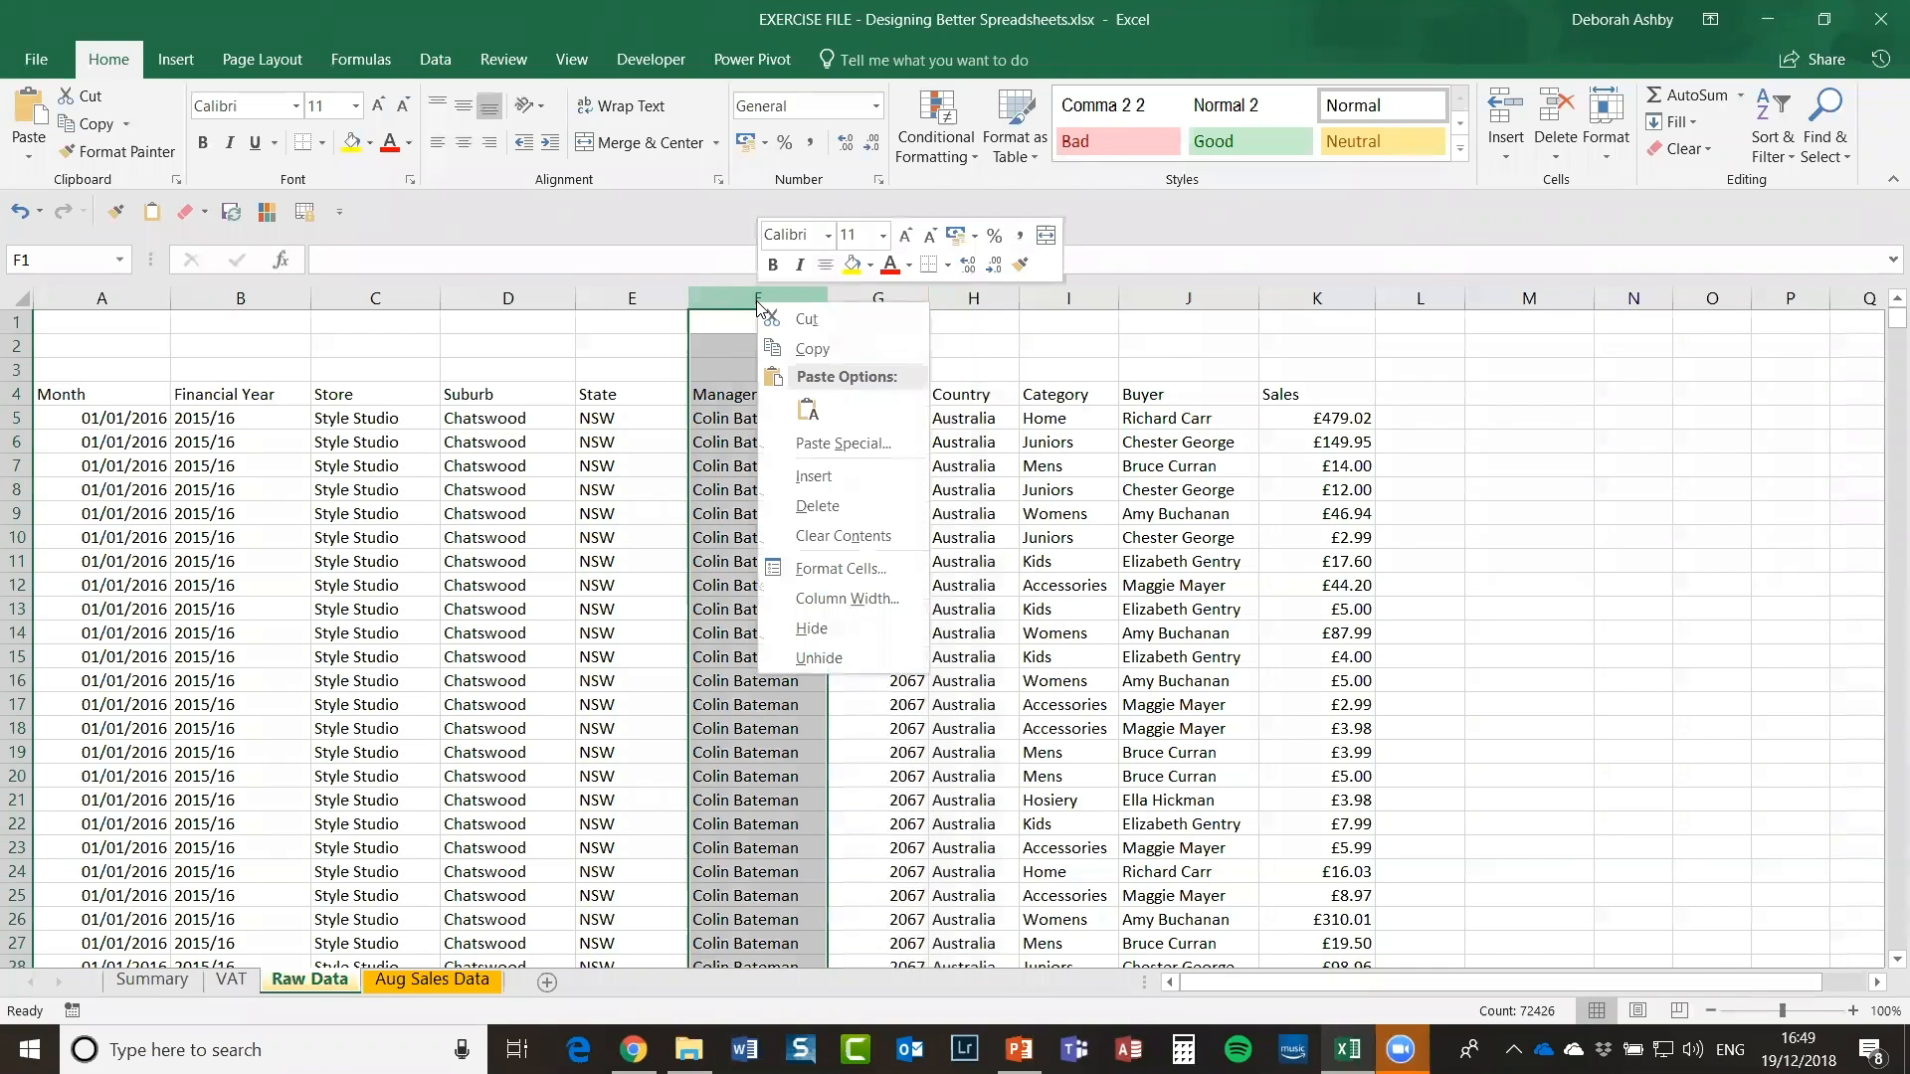
left_click(806, 318)
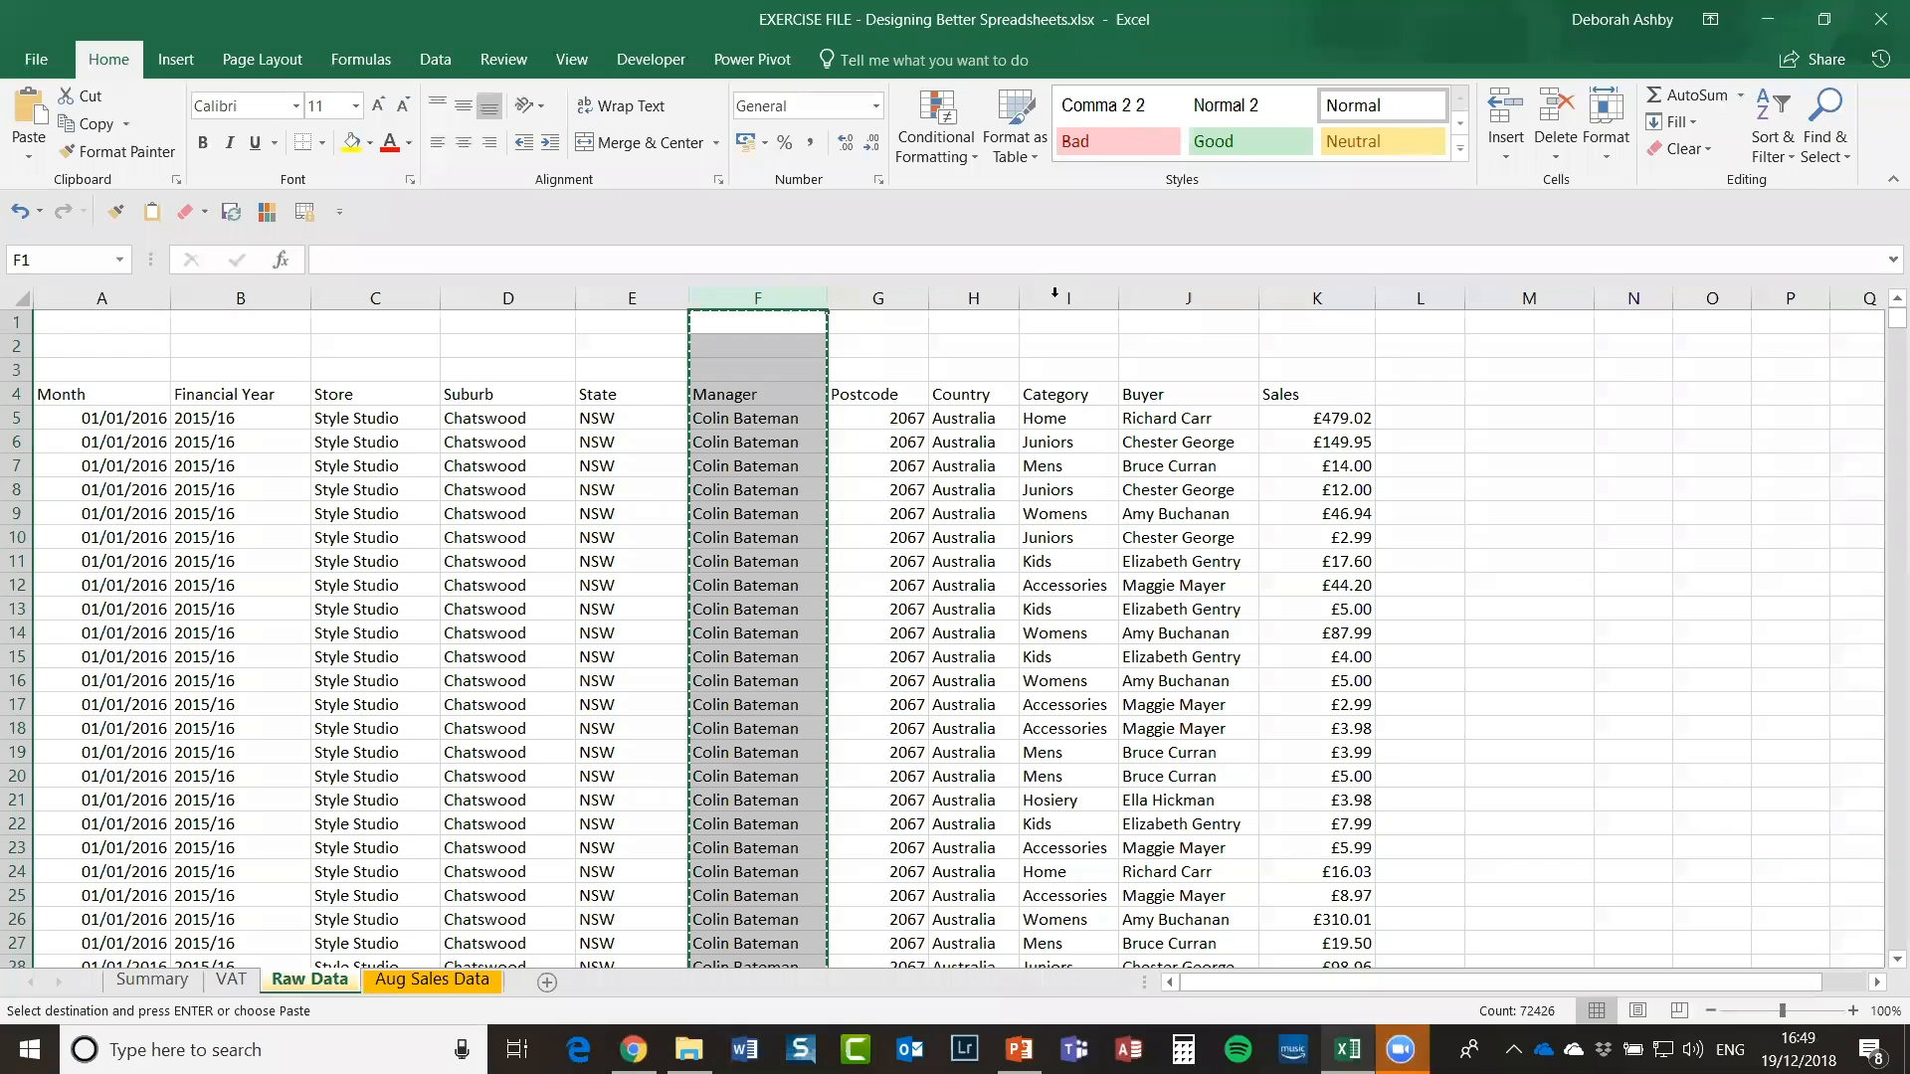
right_click(1055, 295)
left_click(1209, 470)
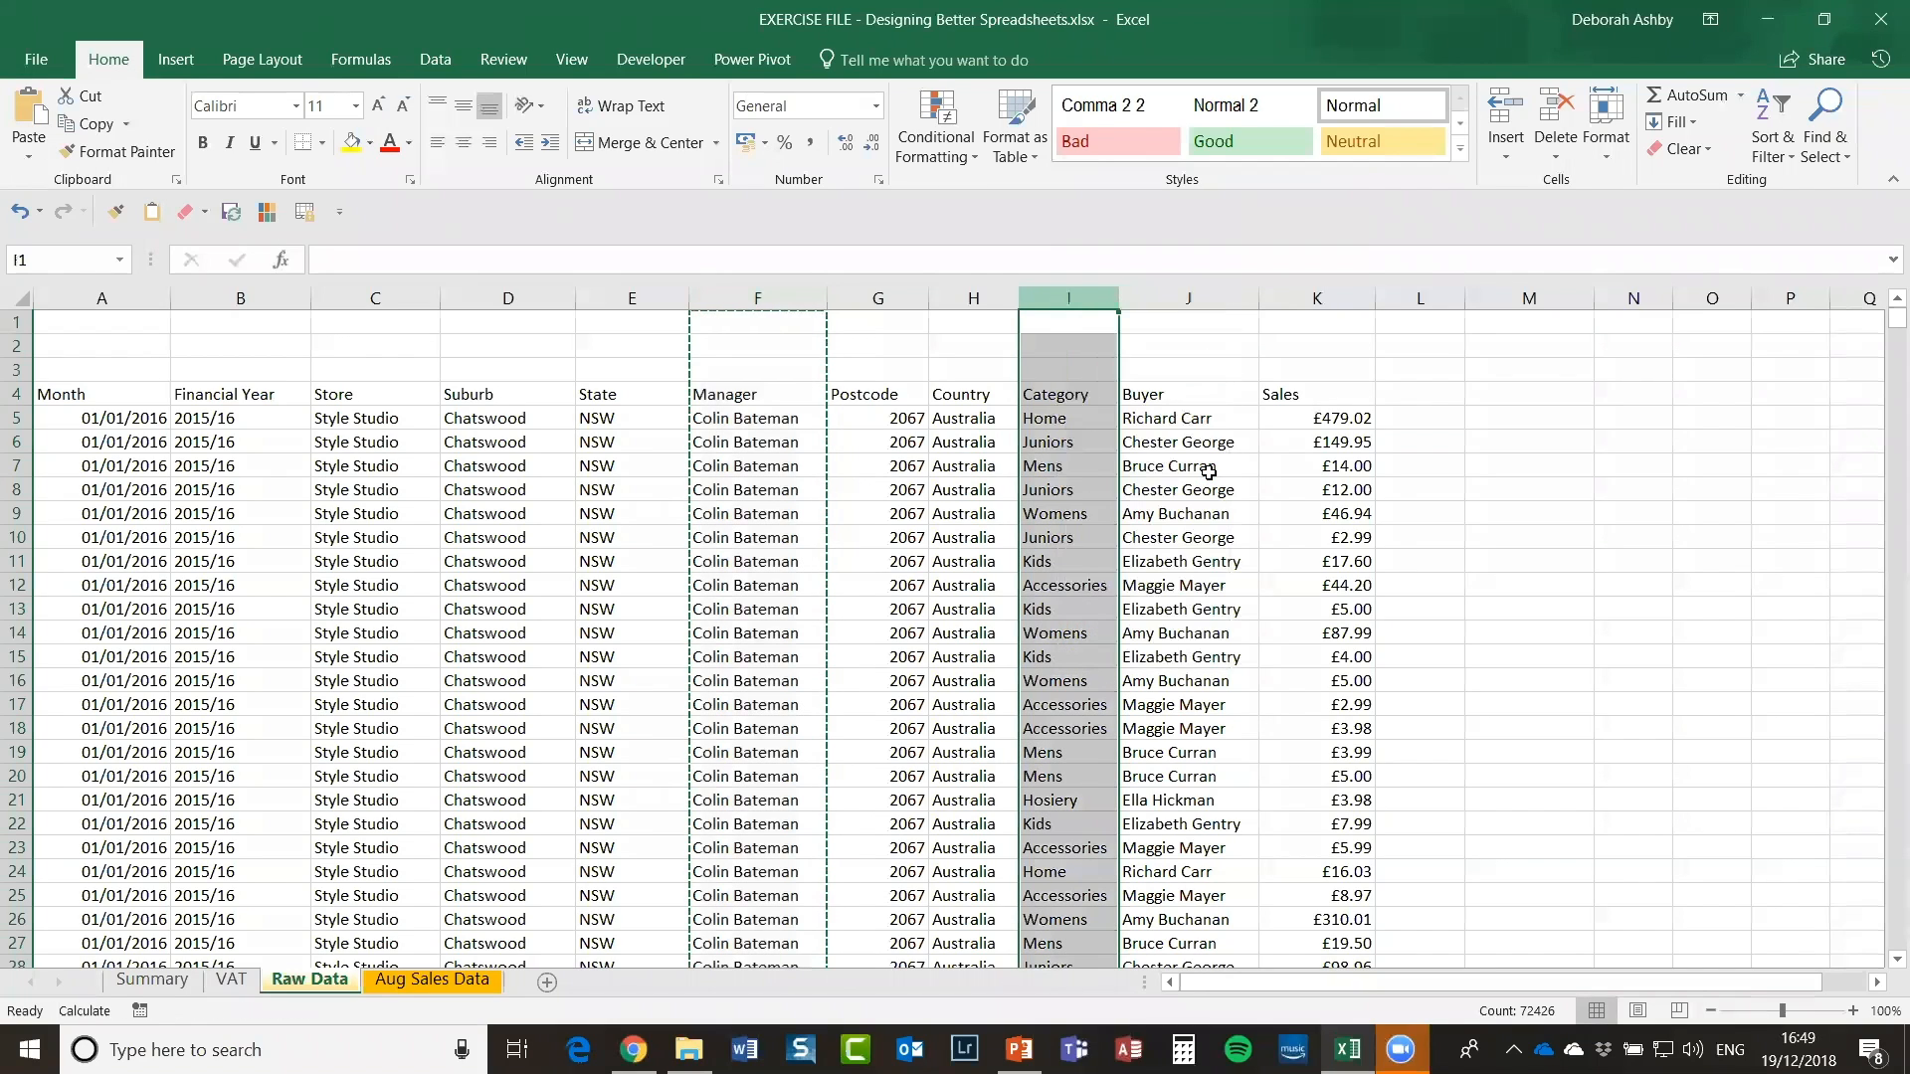
left_click(716, 605)
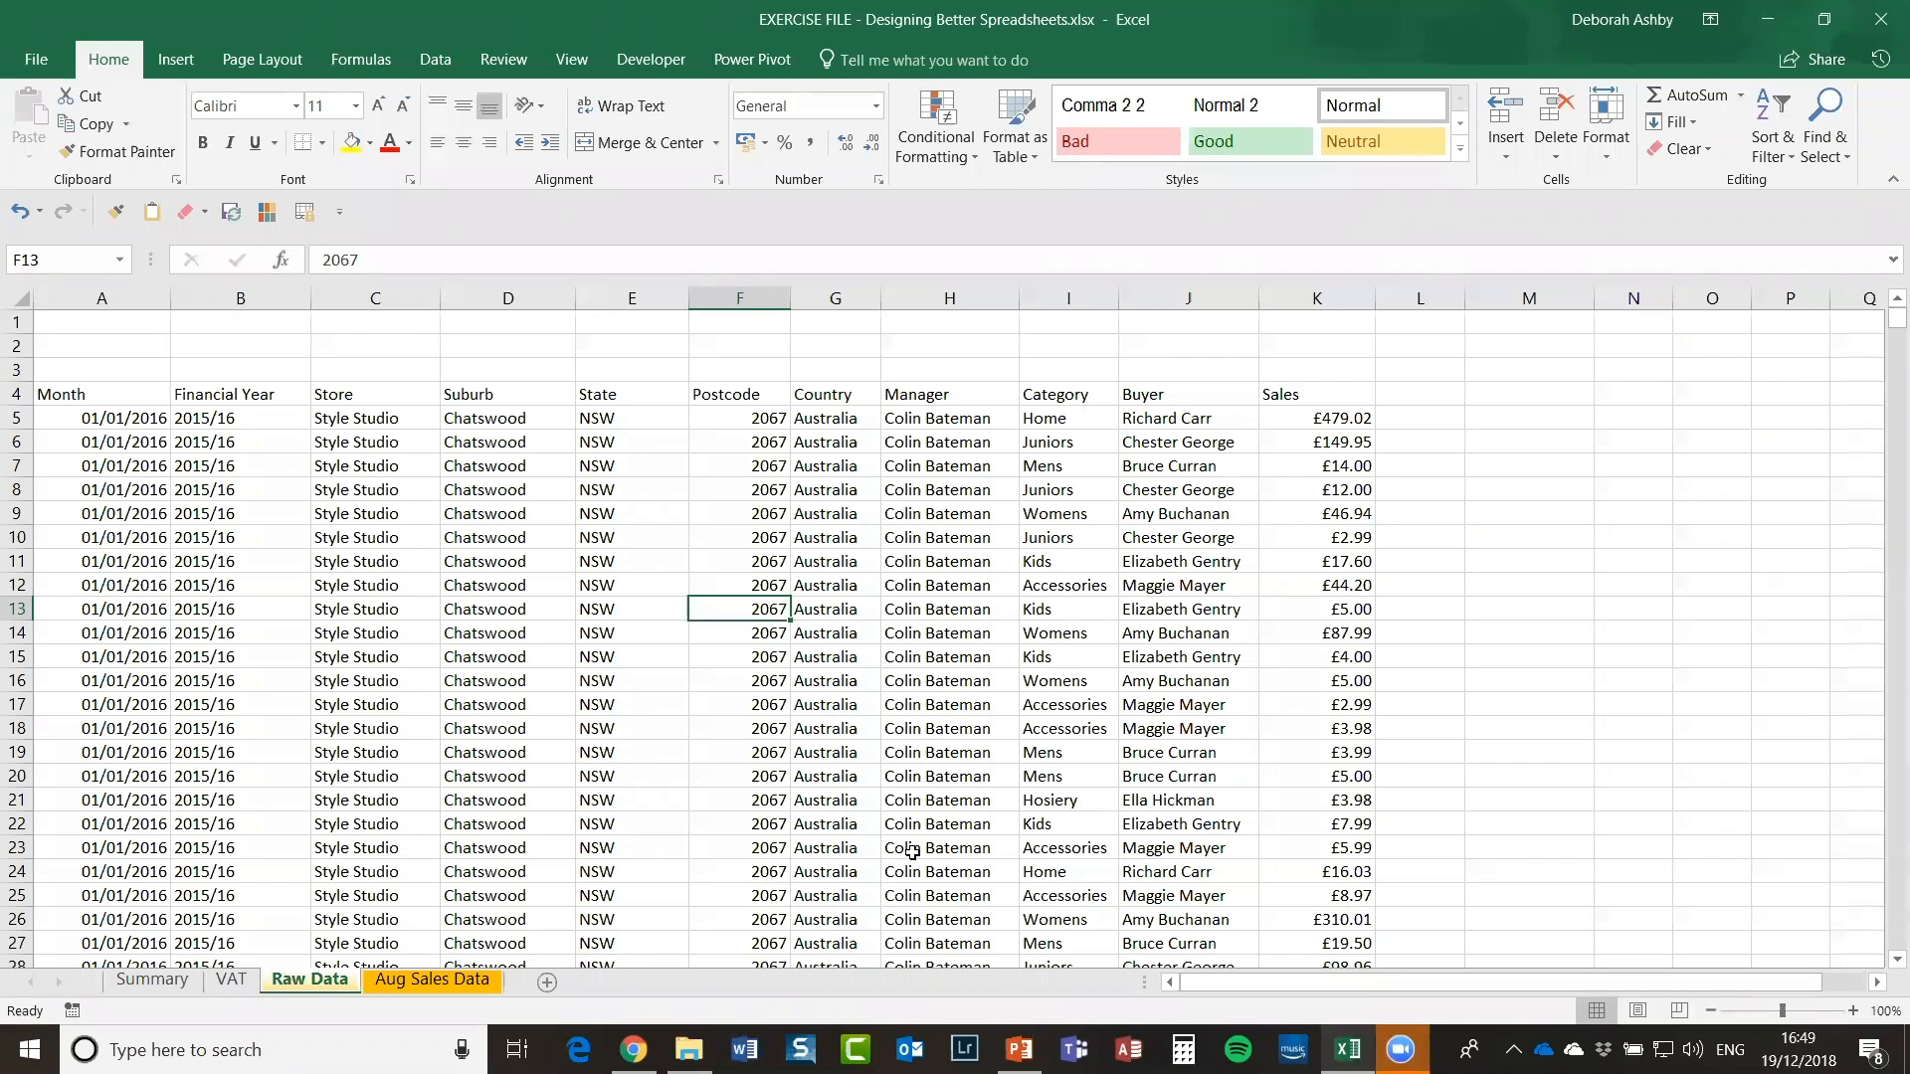
left_click(412, 475)
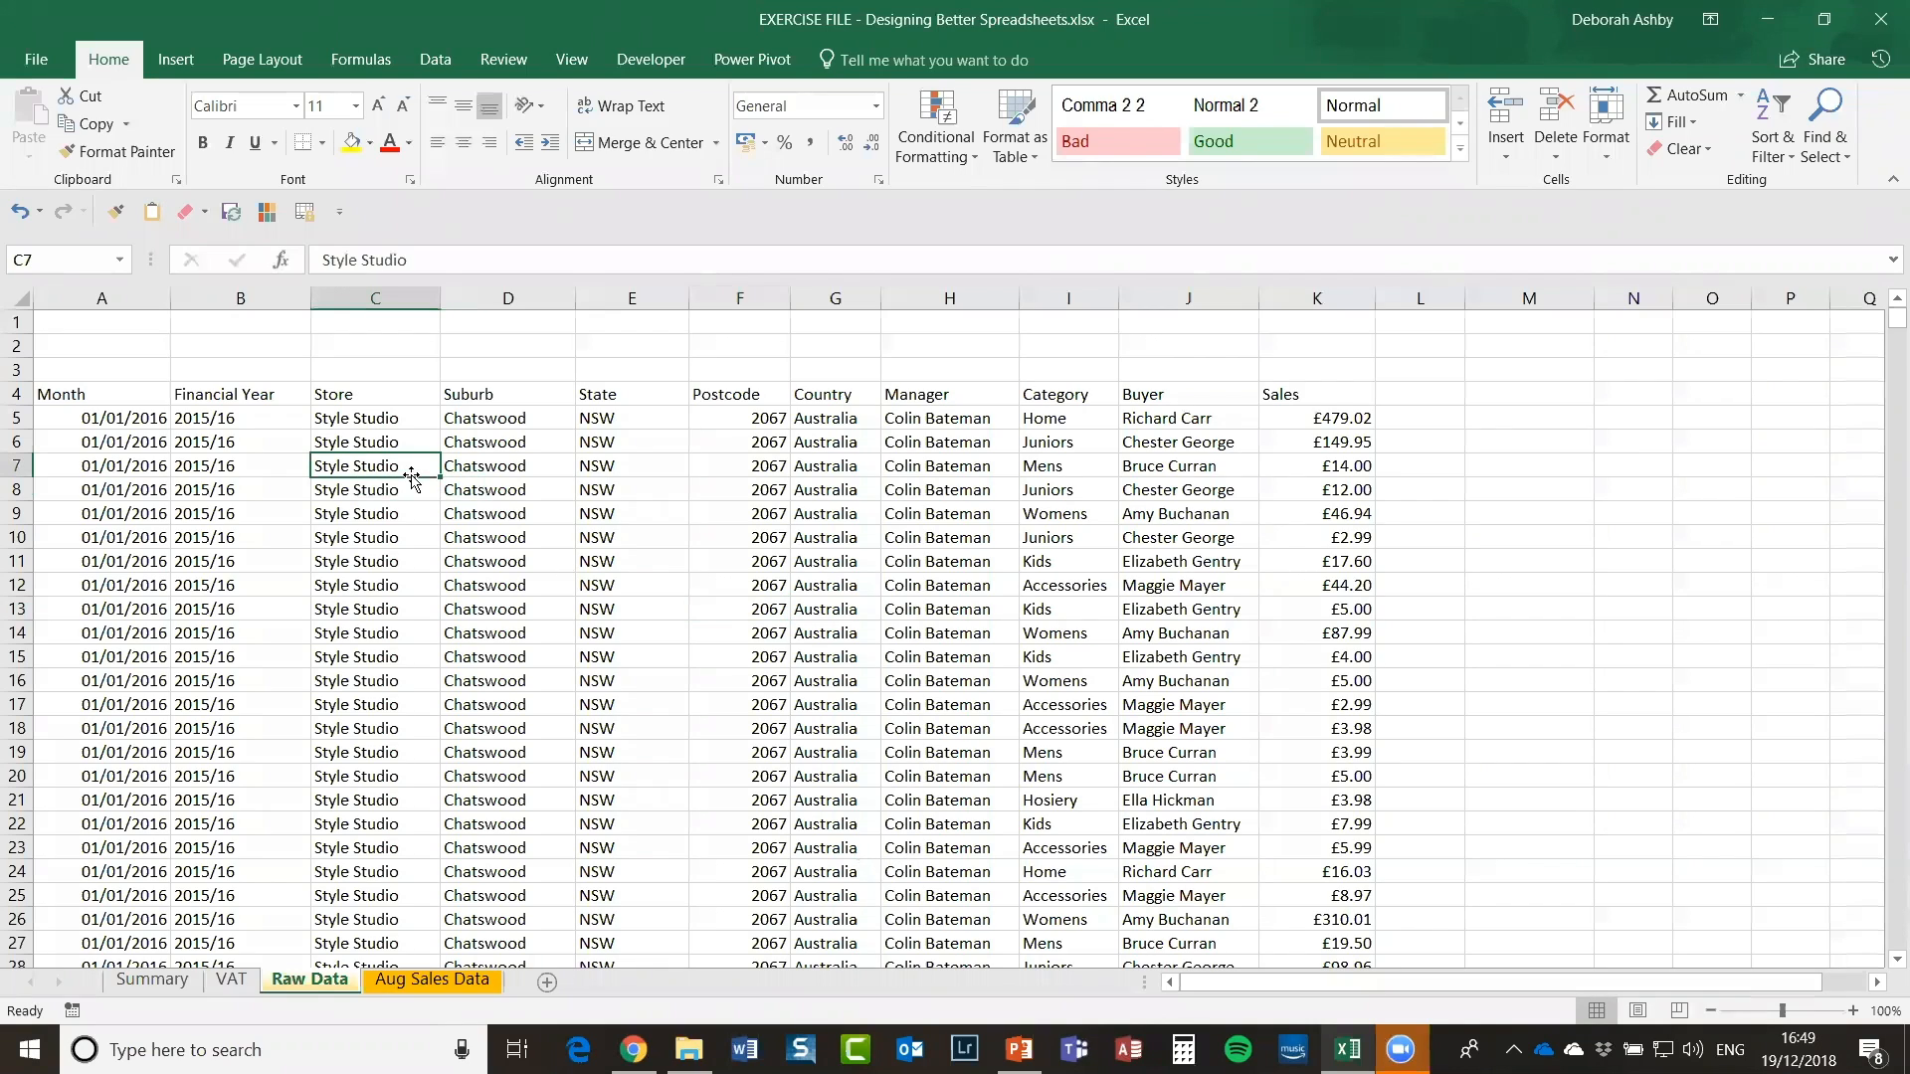
left_click(19, 316)
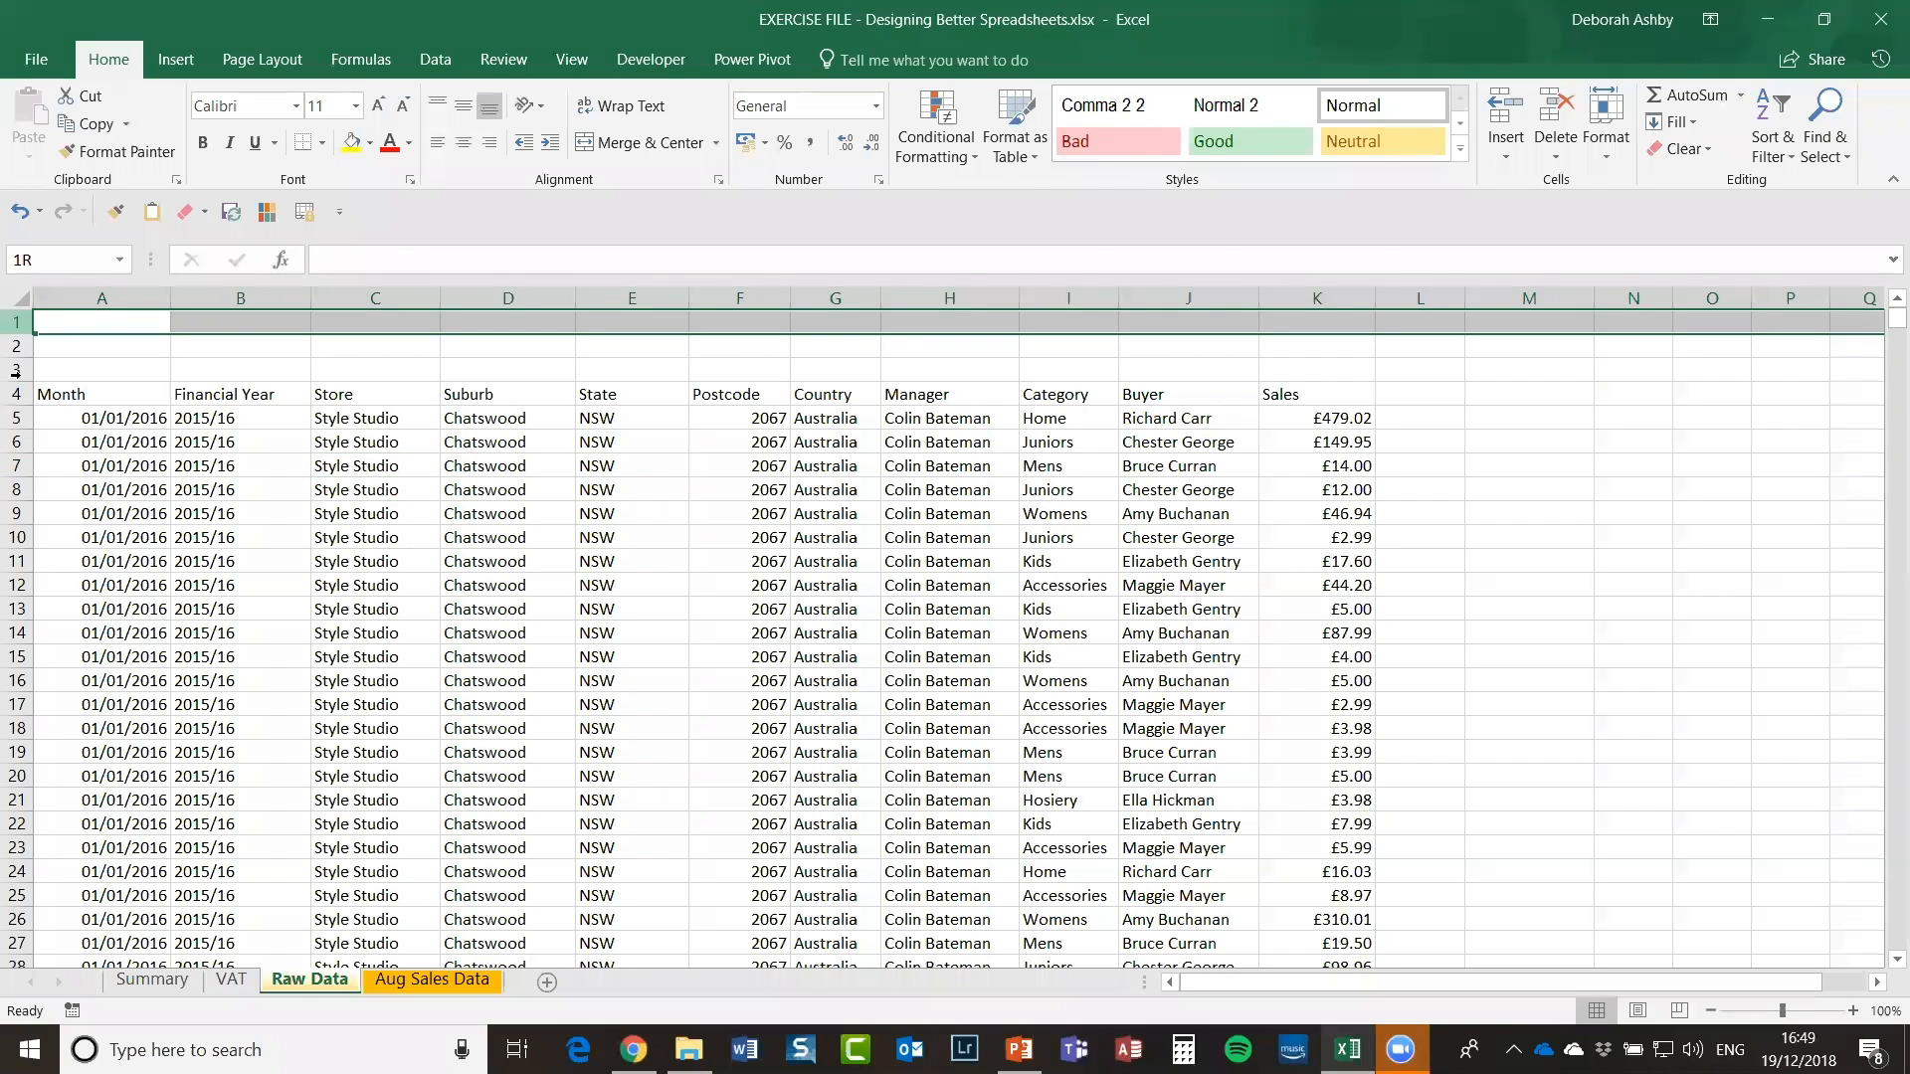
left_click(811, 491)
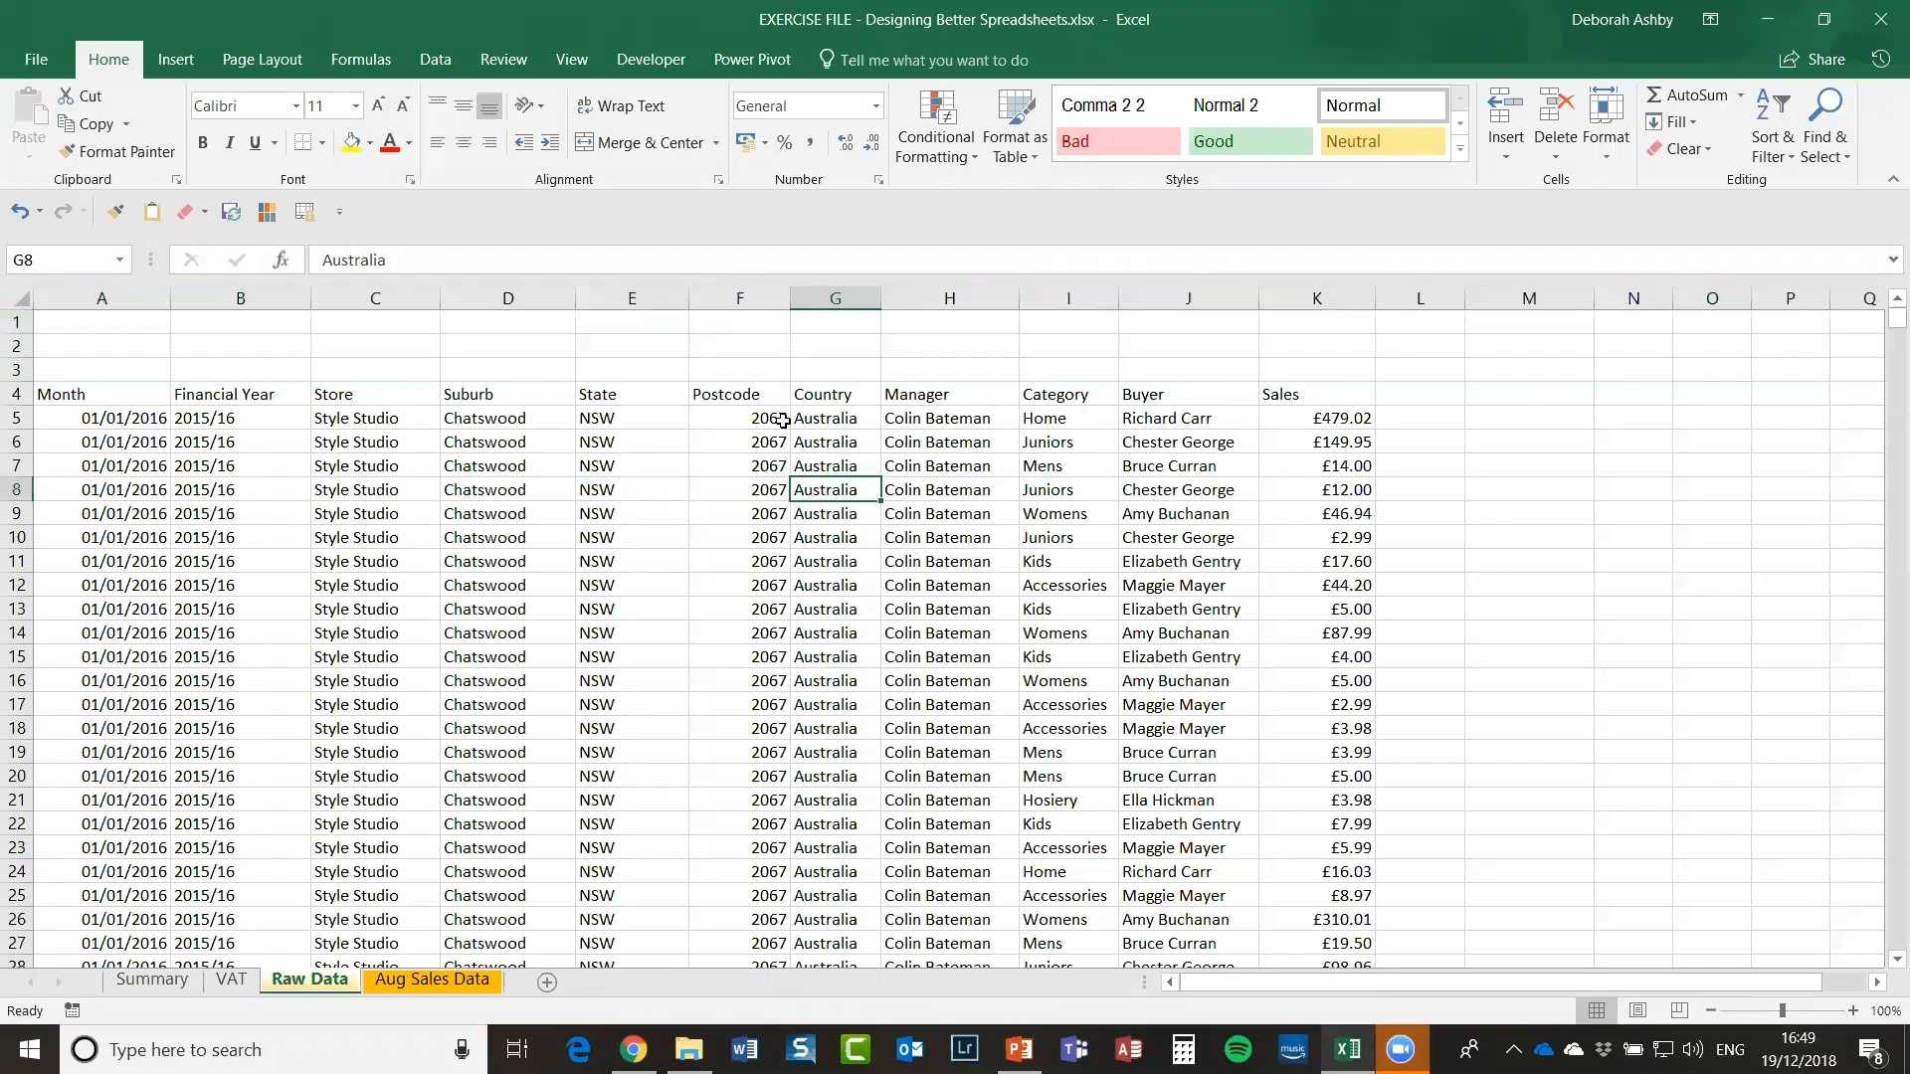
left_click(775, 419)
left_click(163, 448)
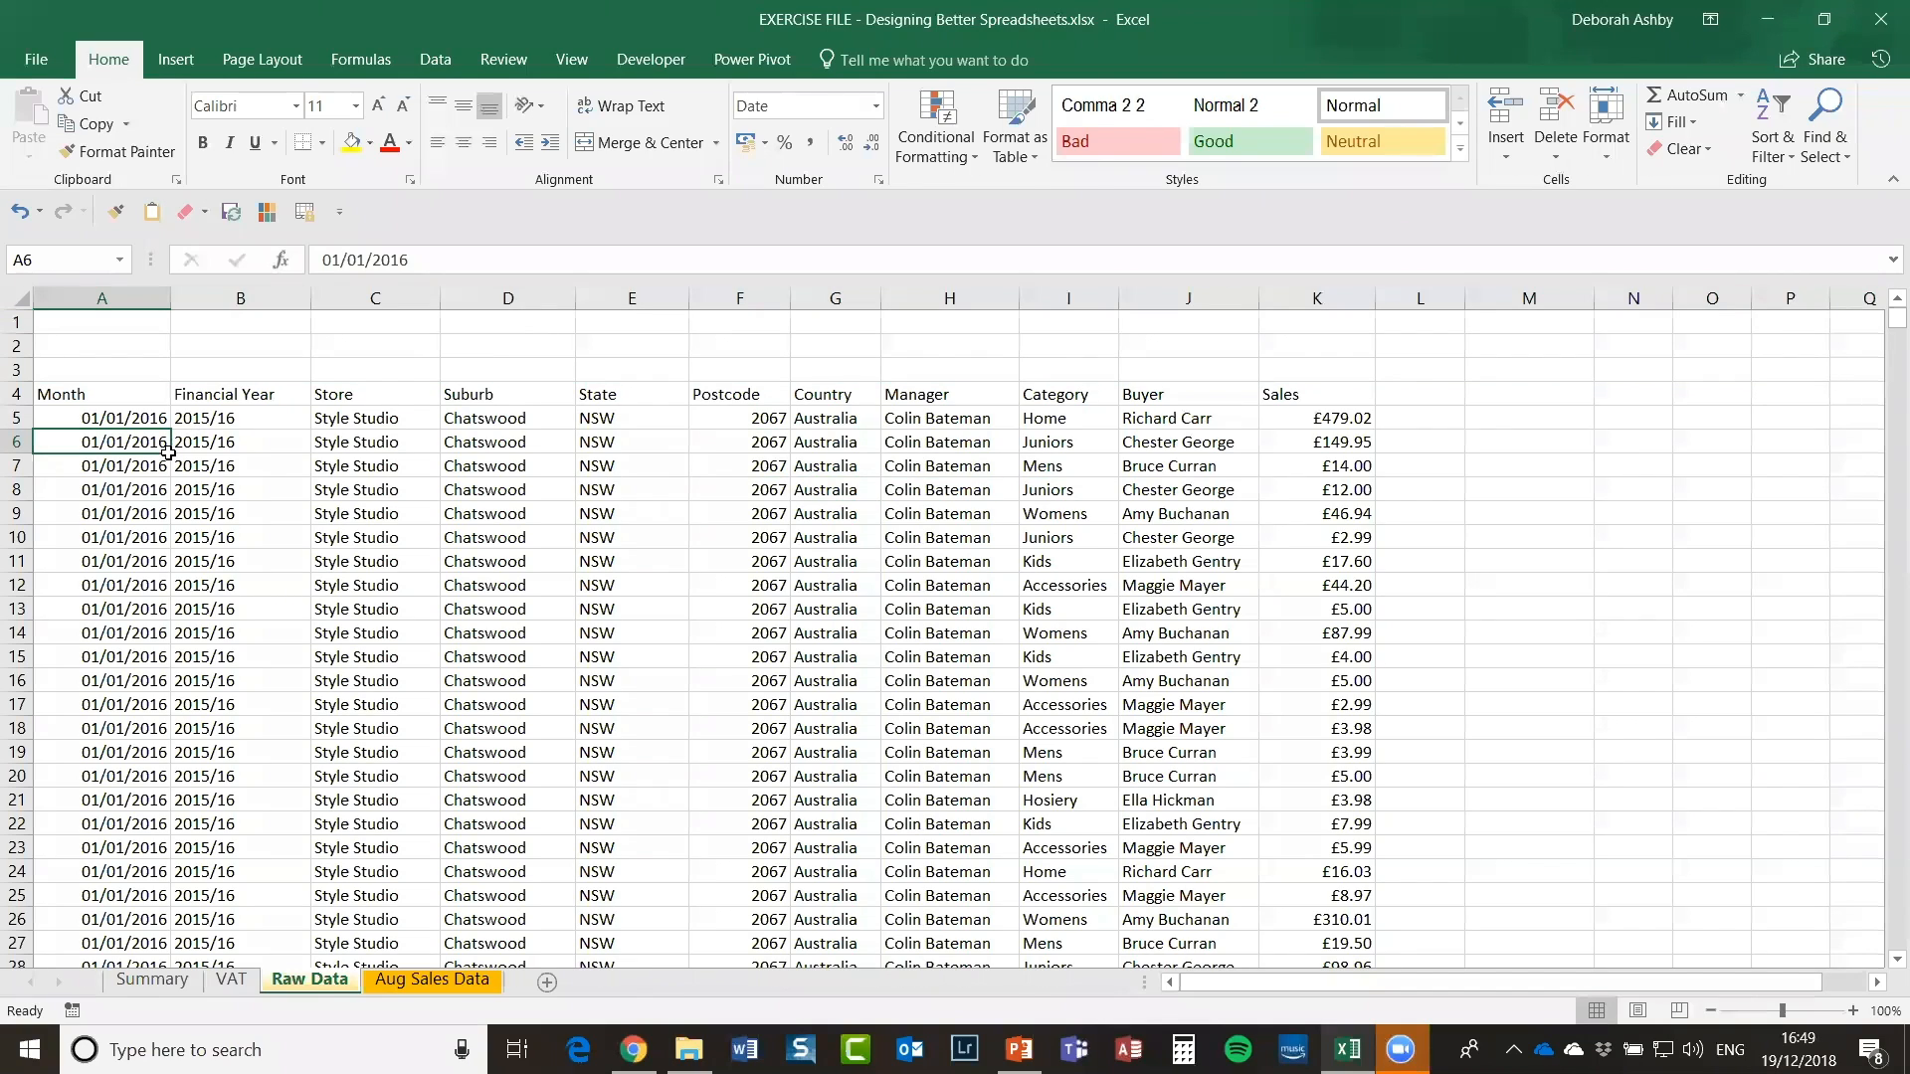
left_click(66, 326)
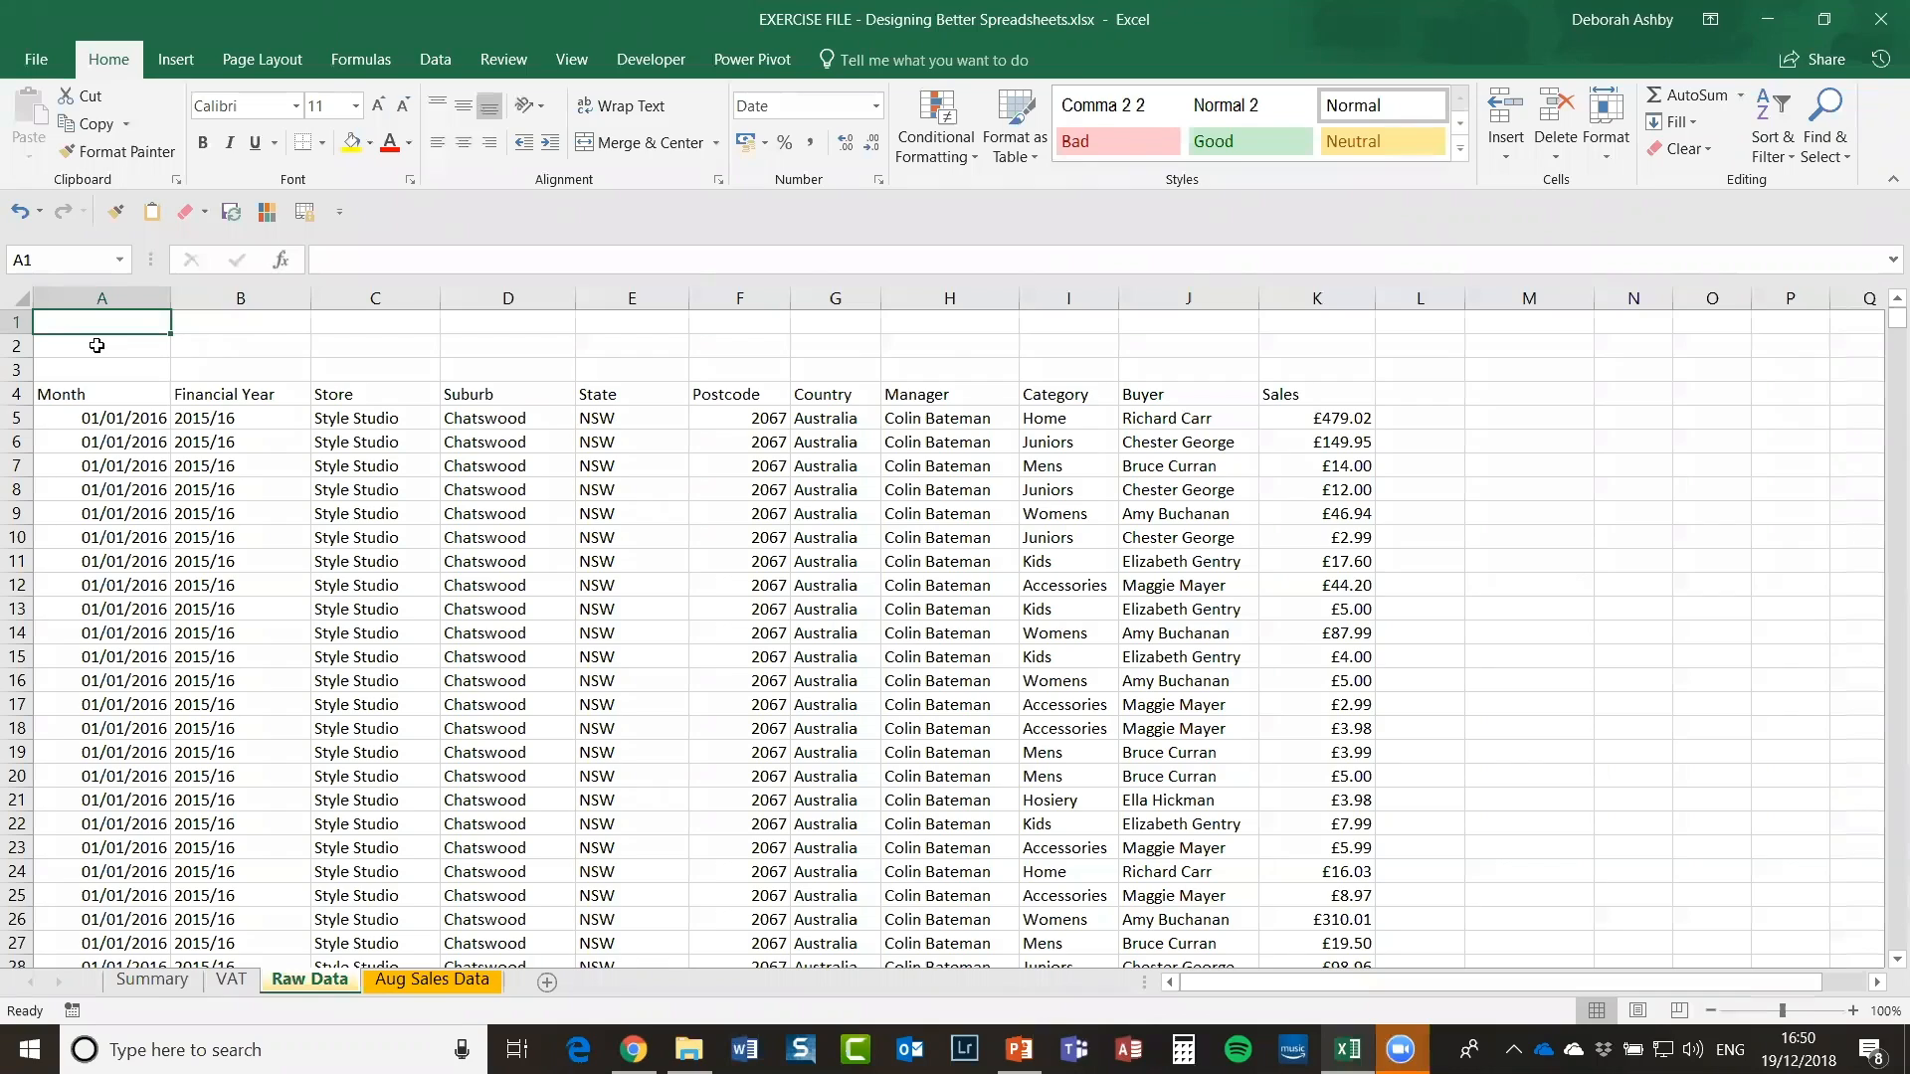
left_click(126, 495)
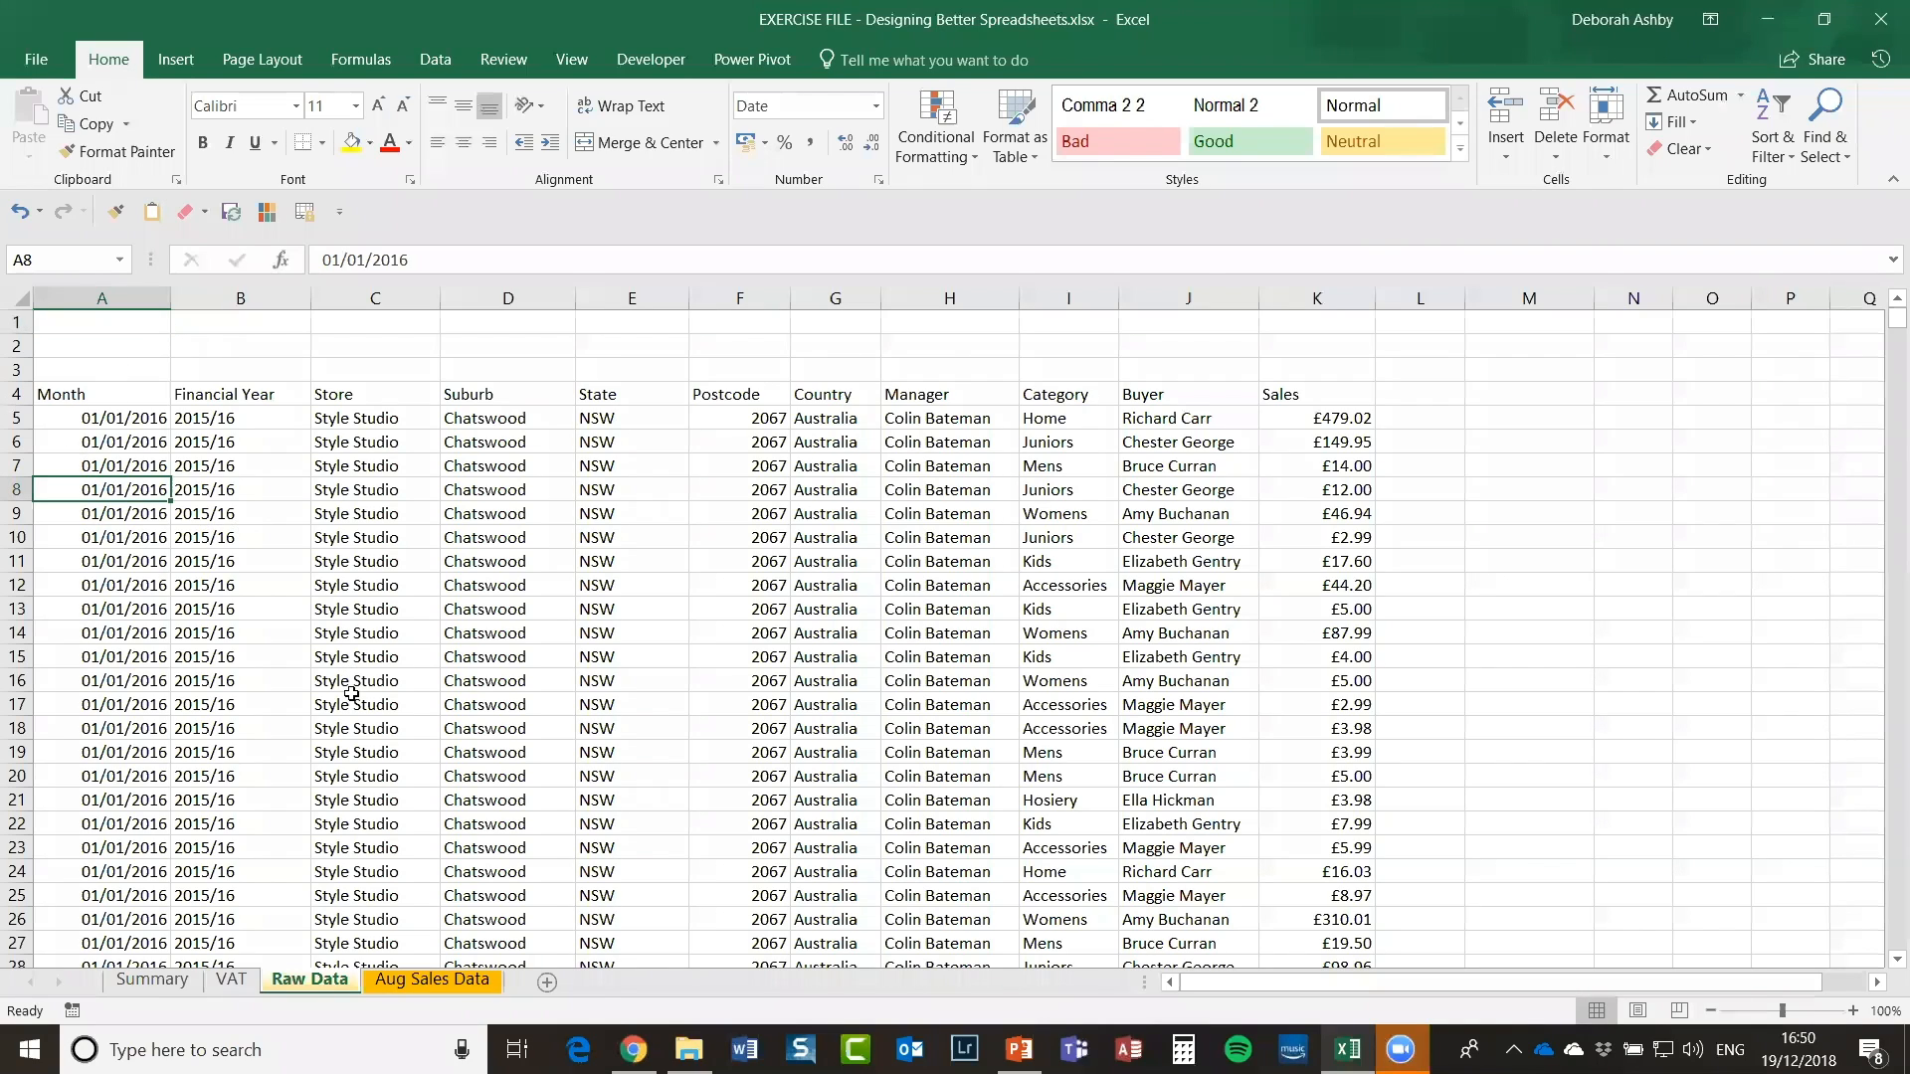
left_click(412, 535)
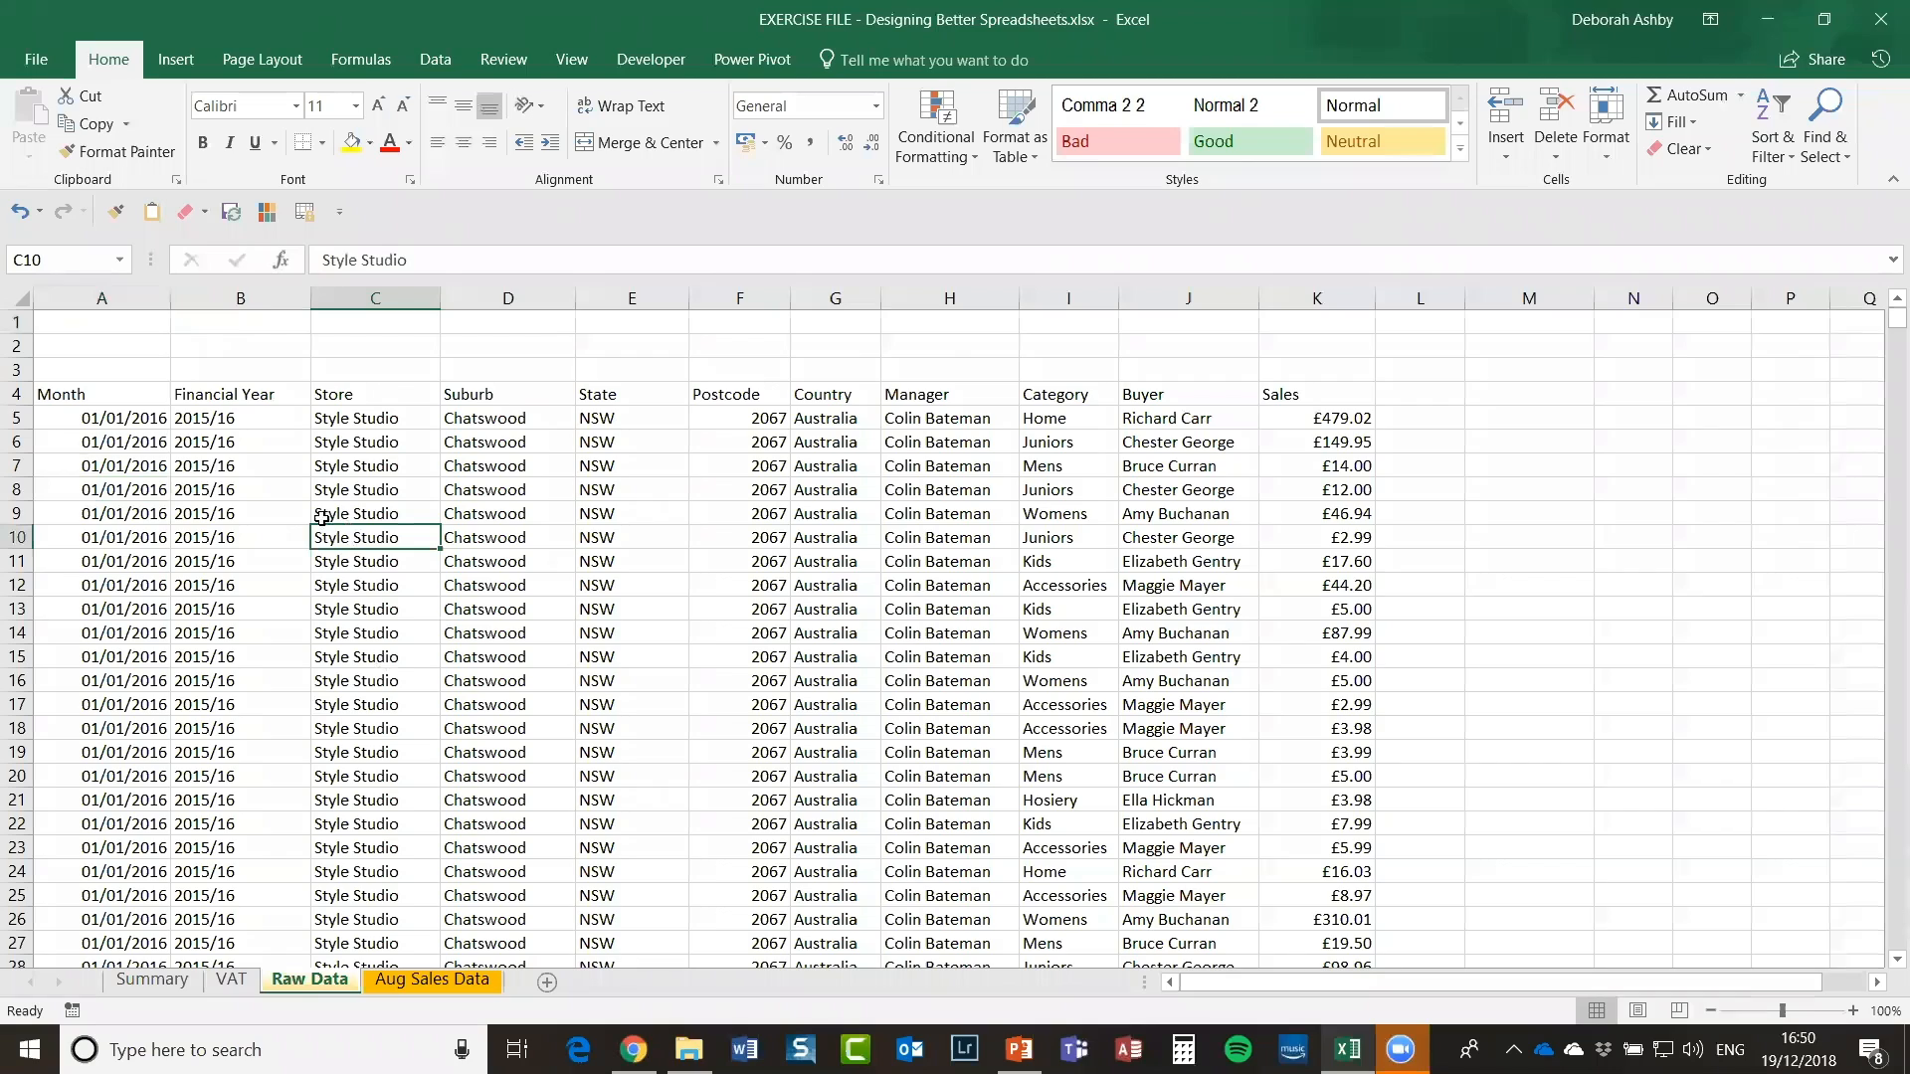
left_click(59, 328)
left_click(57, 344)
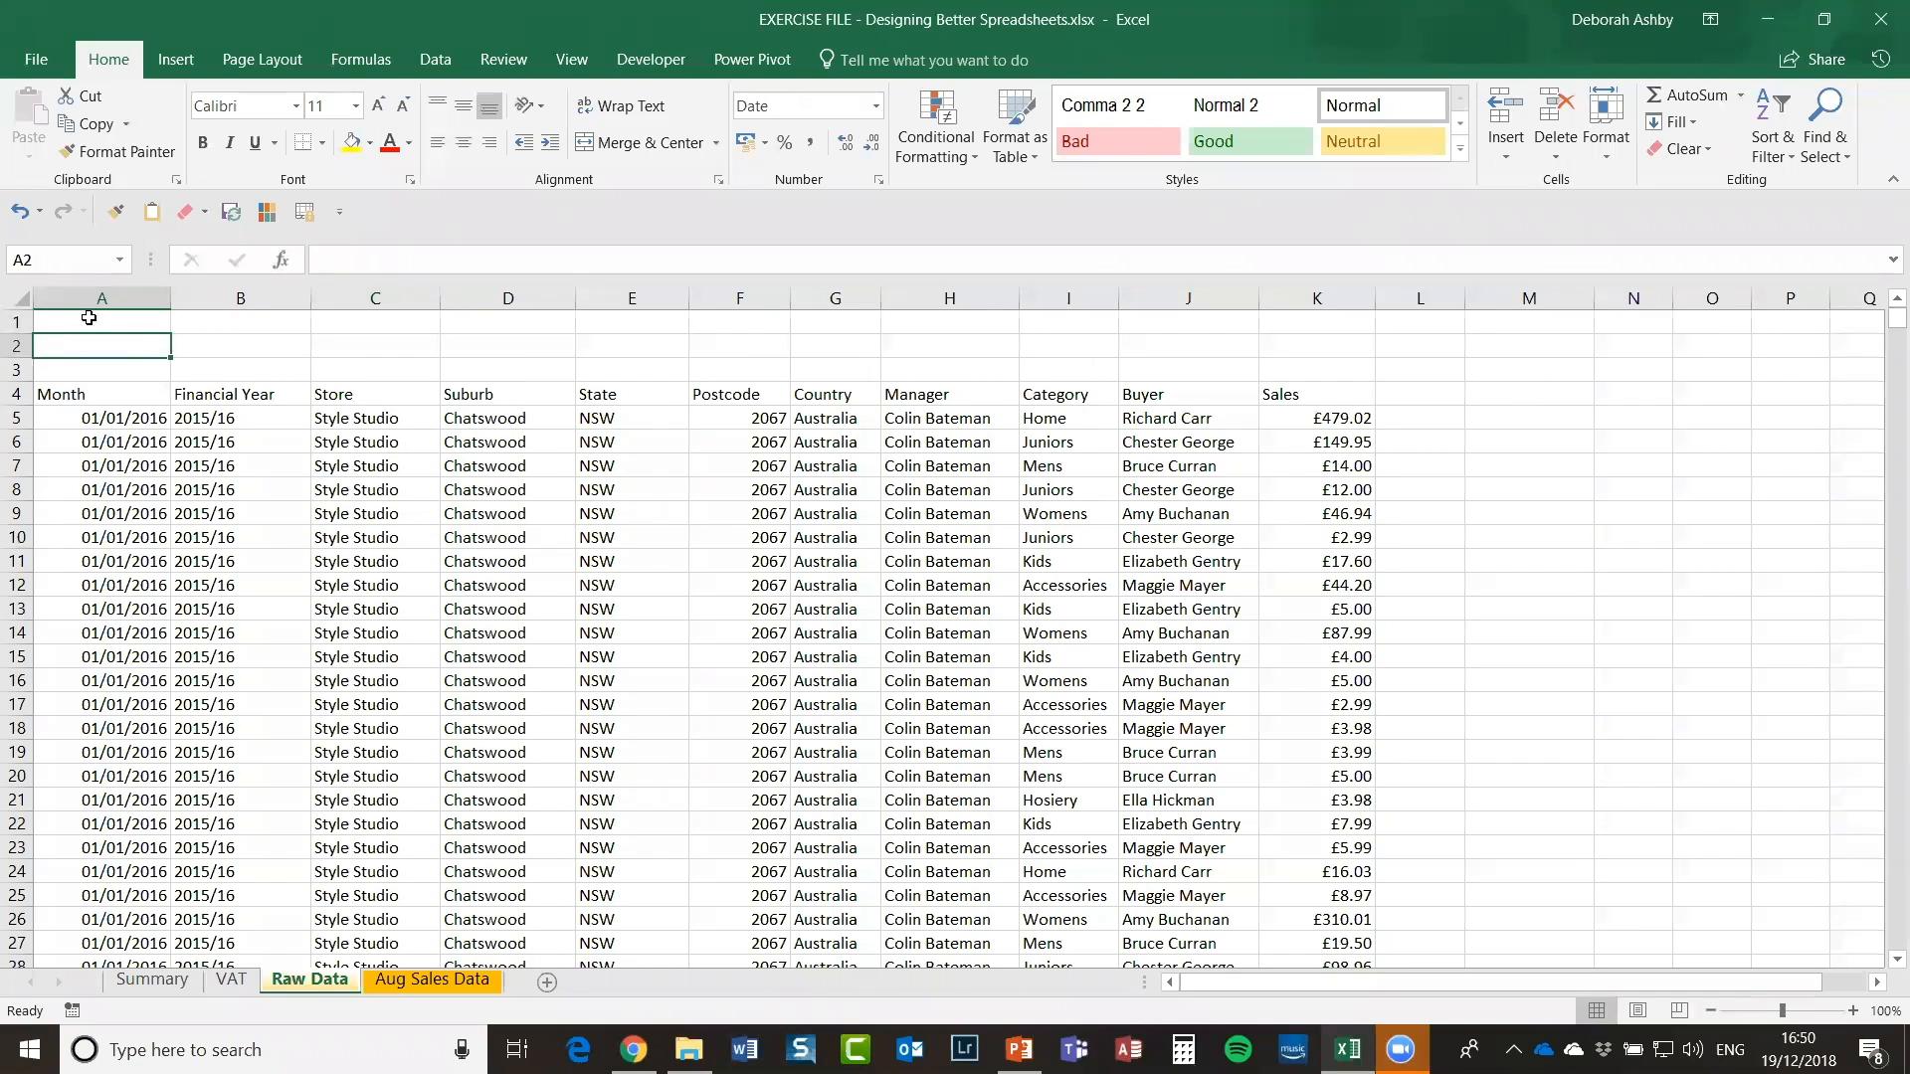
left_click(341, 704)
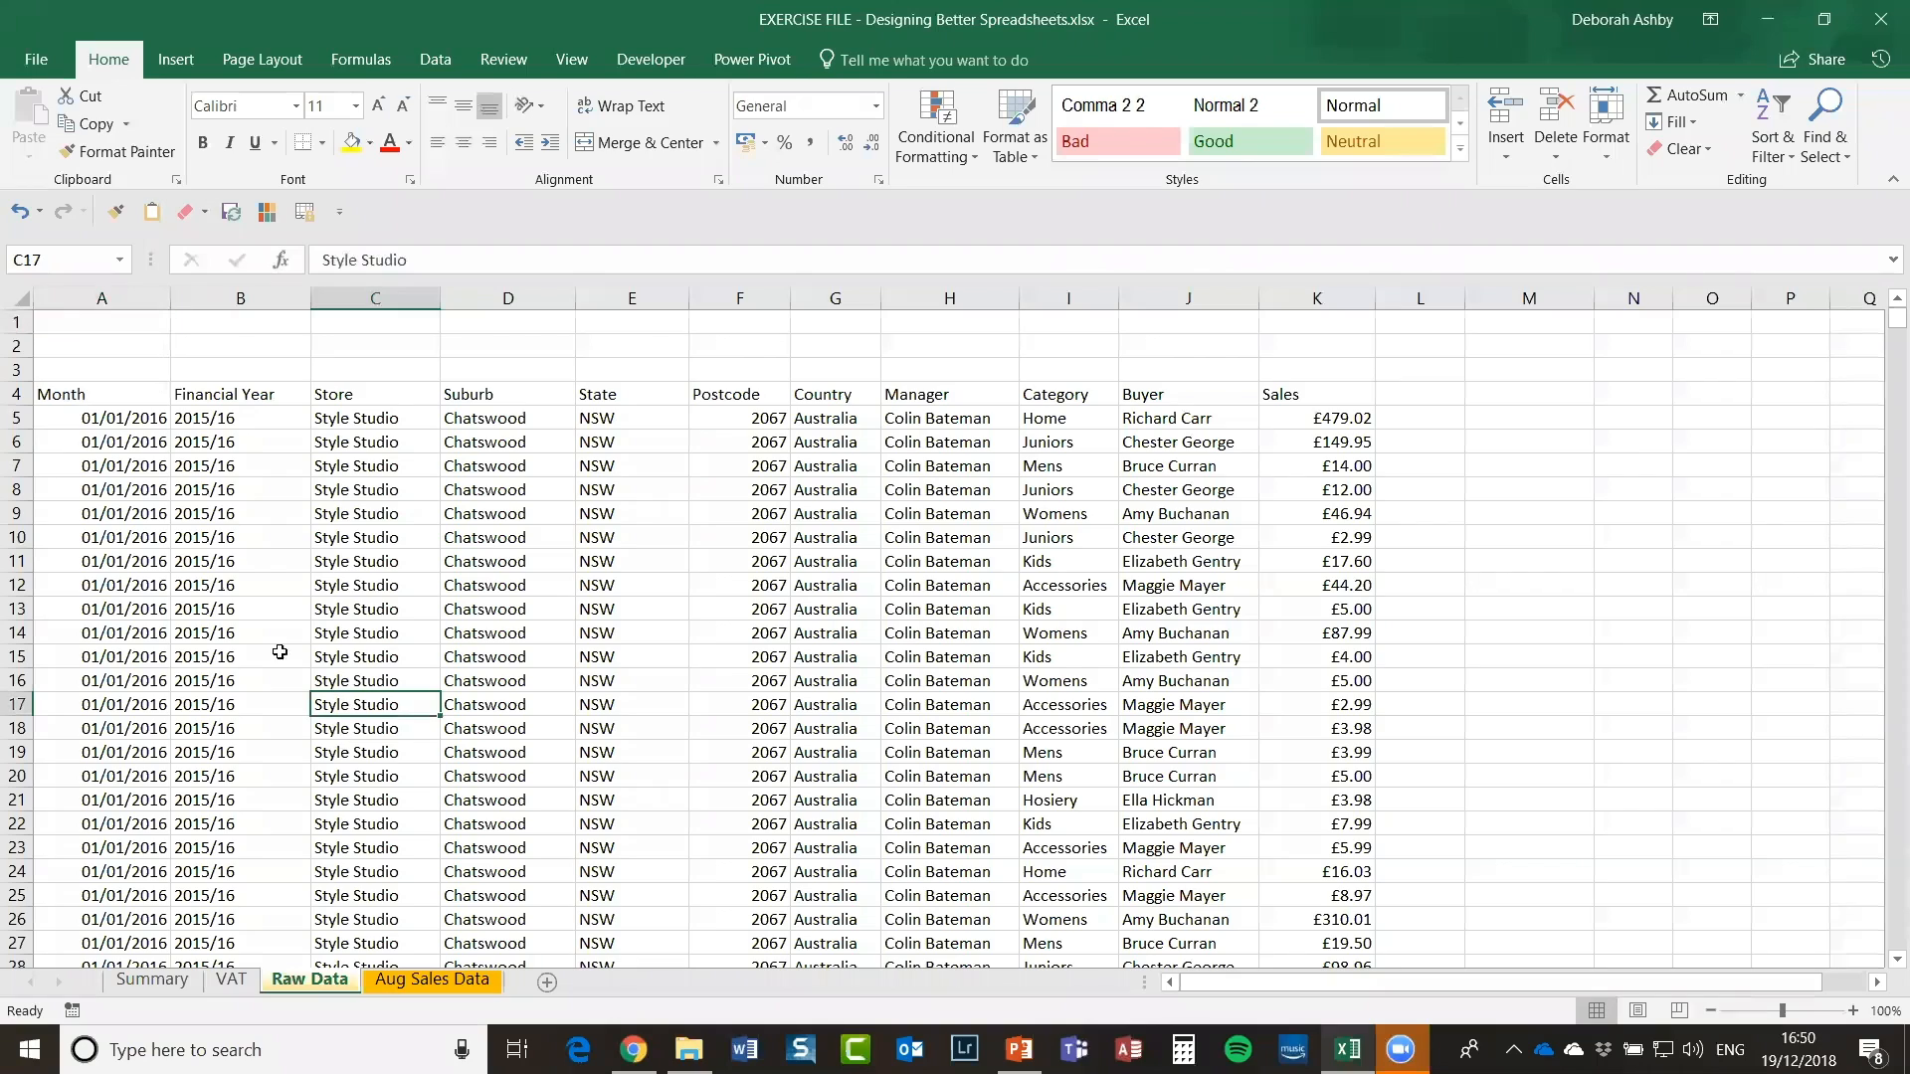
left_click(92, 395)
left_click(320, 542)
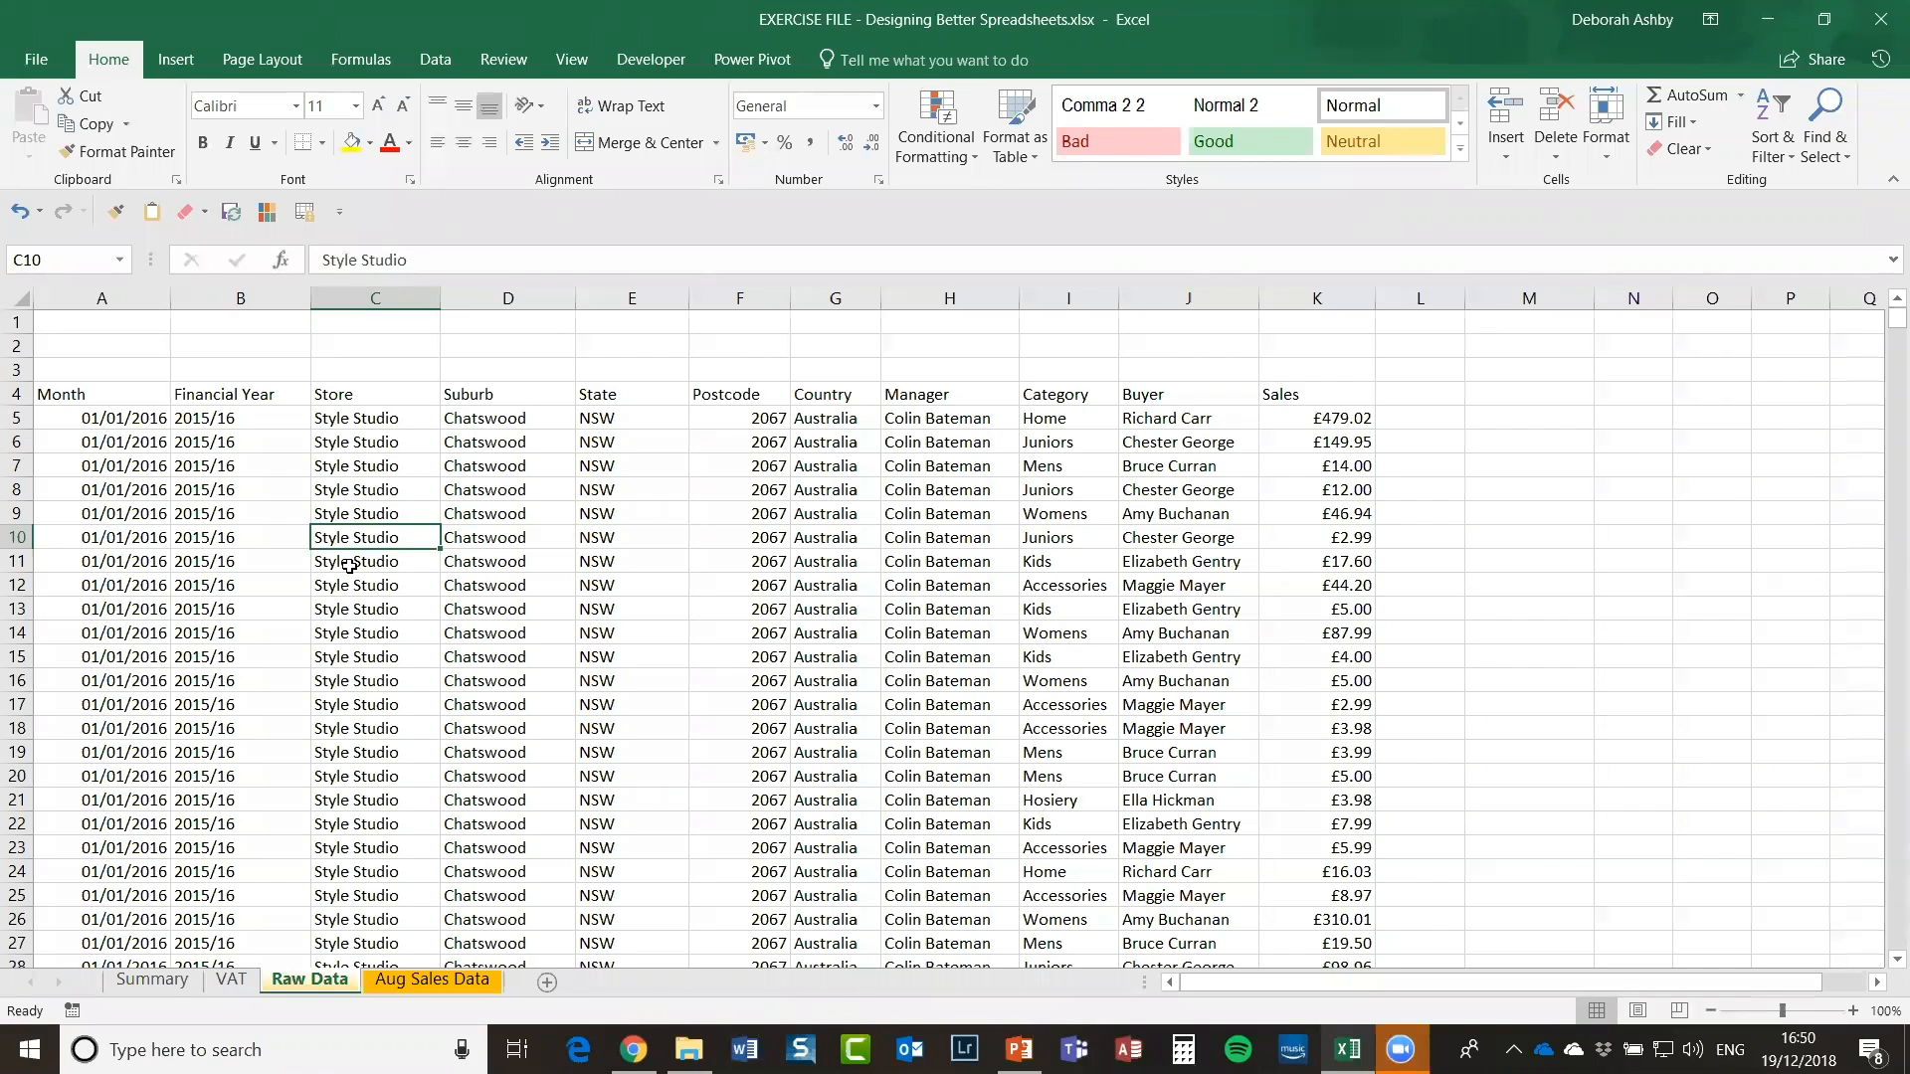
left_click(503, 536)
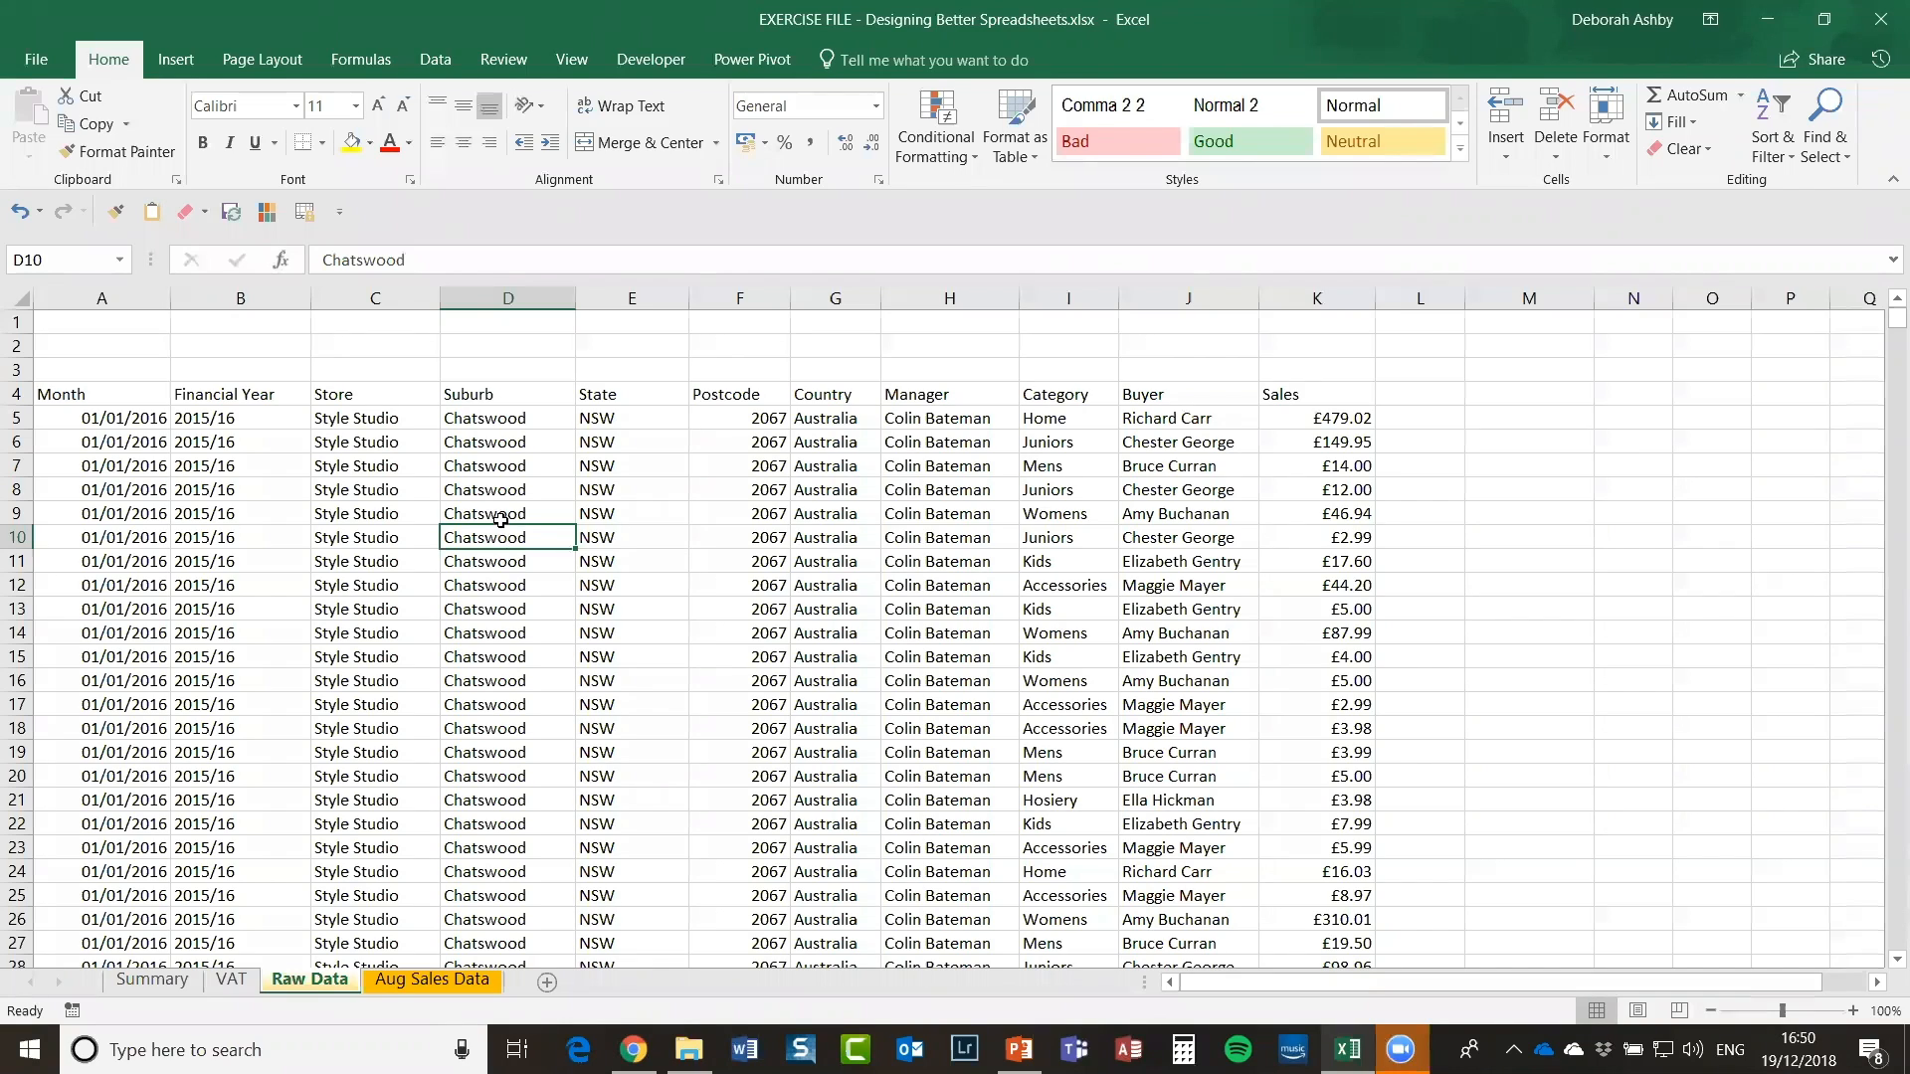
left_click(501, 519)
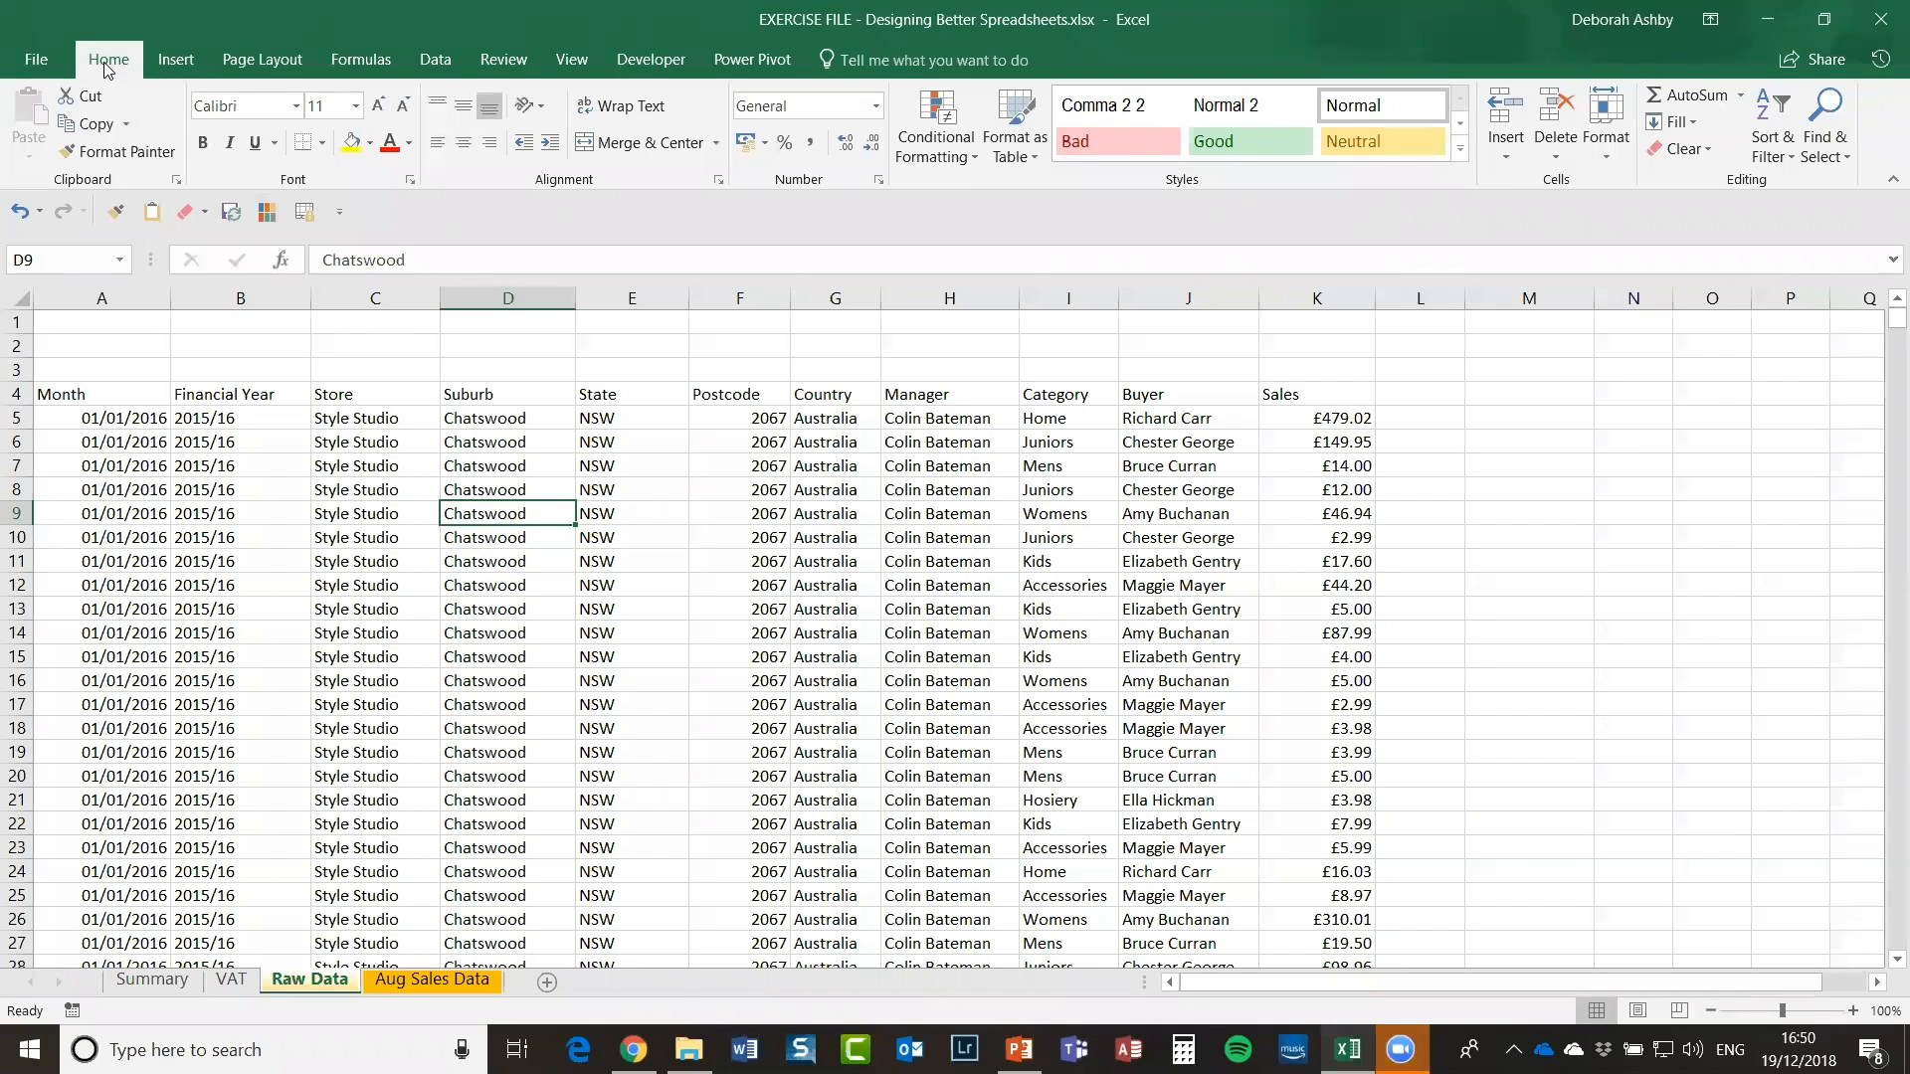
left_click(1032, 151)
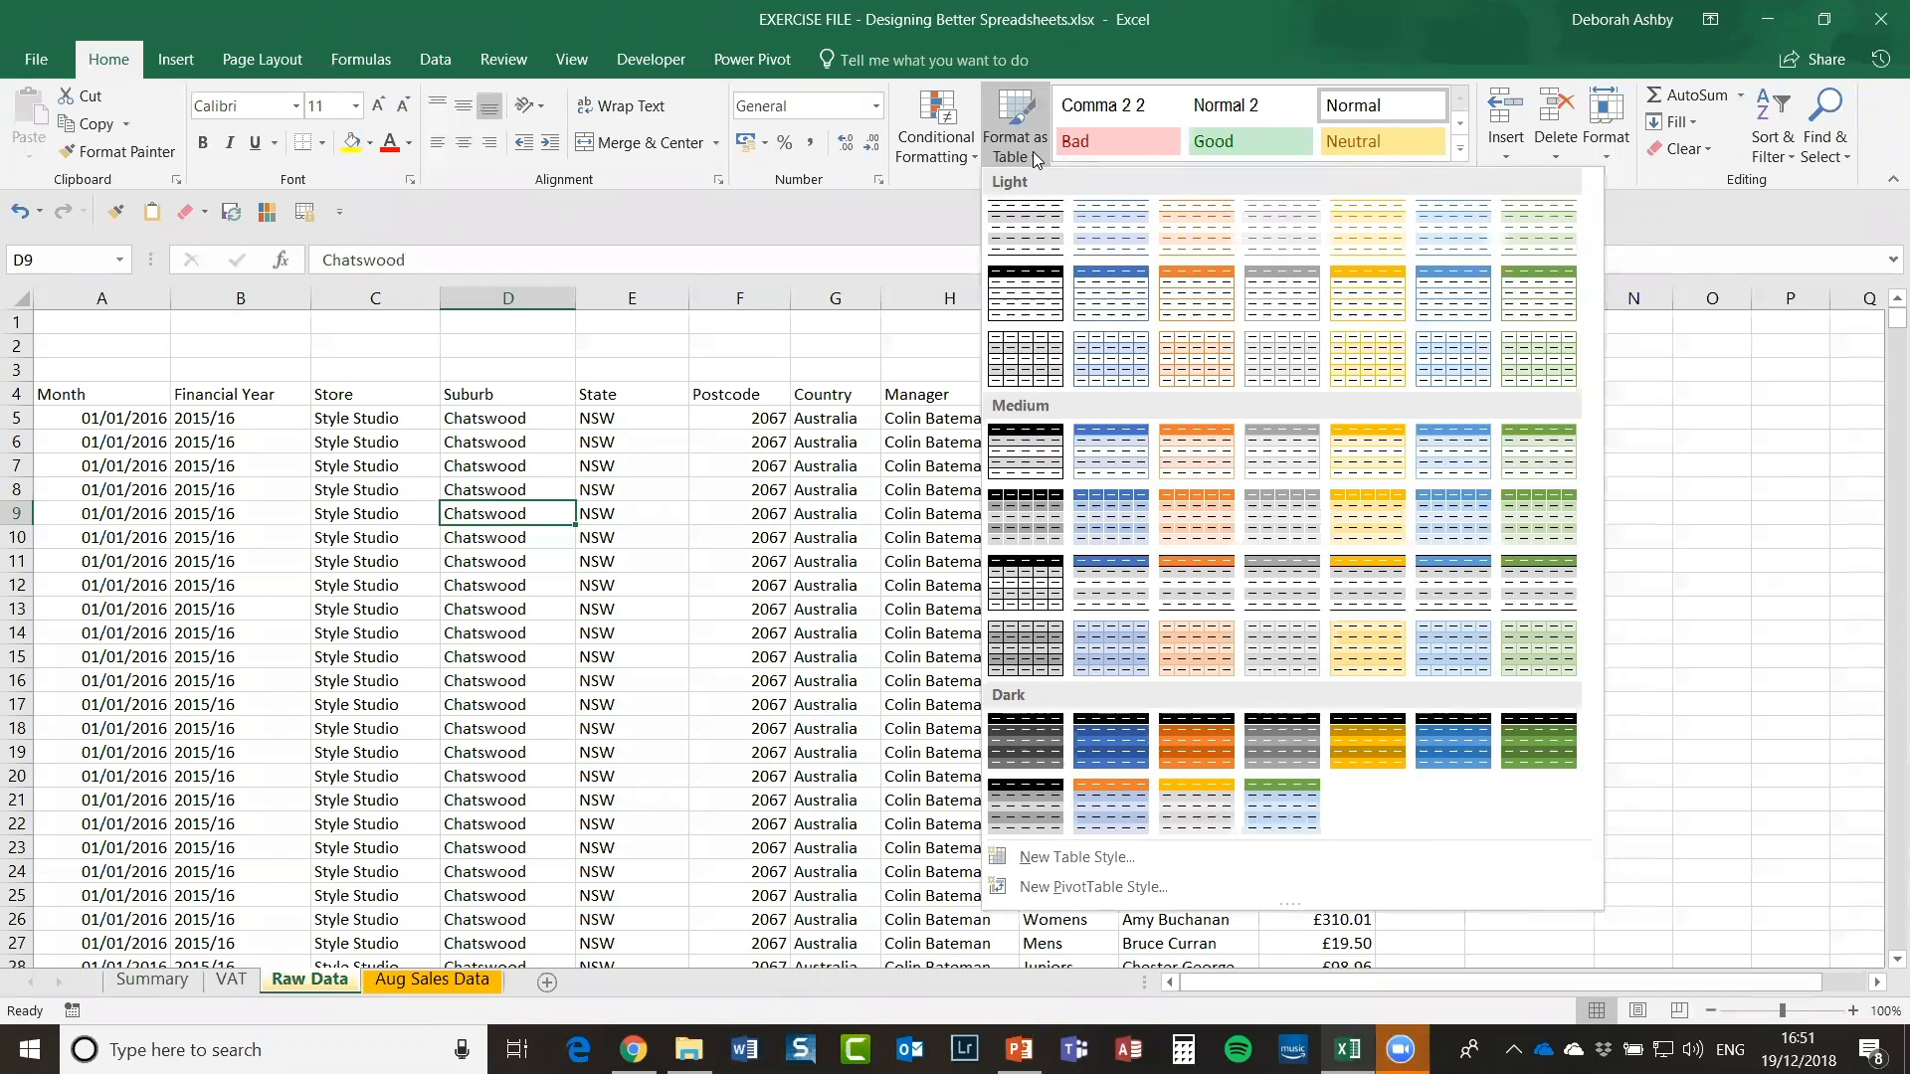
Step: Close the style gallery and place the cursor on a cell inside the sales data
left_click(572, 540)
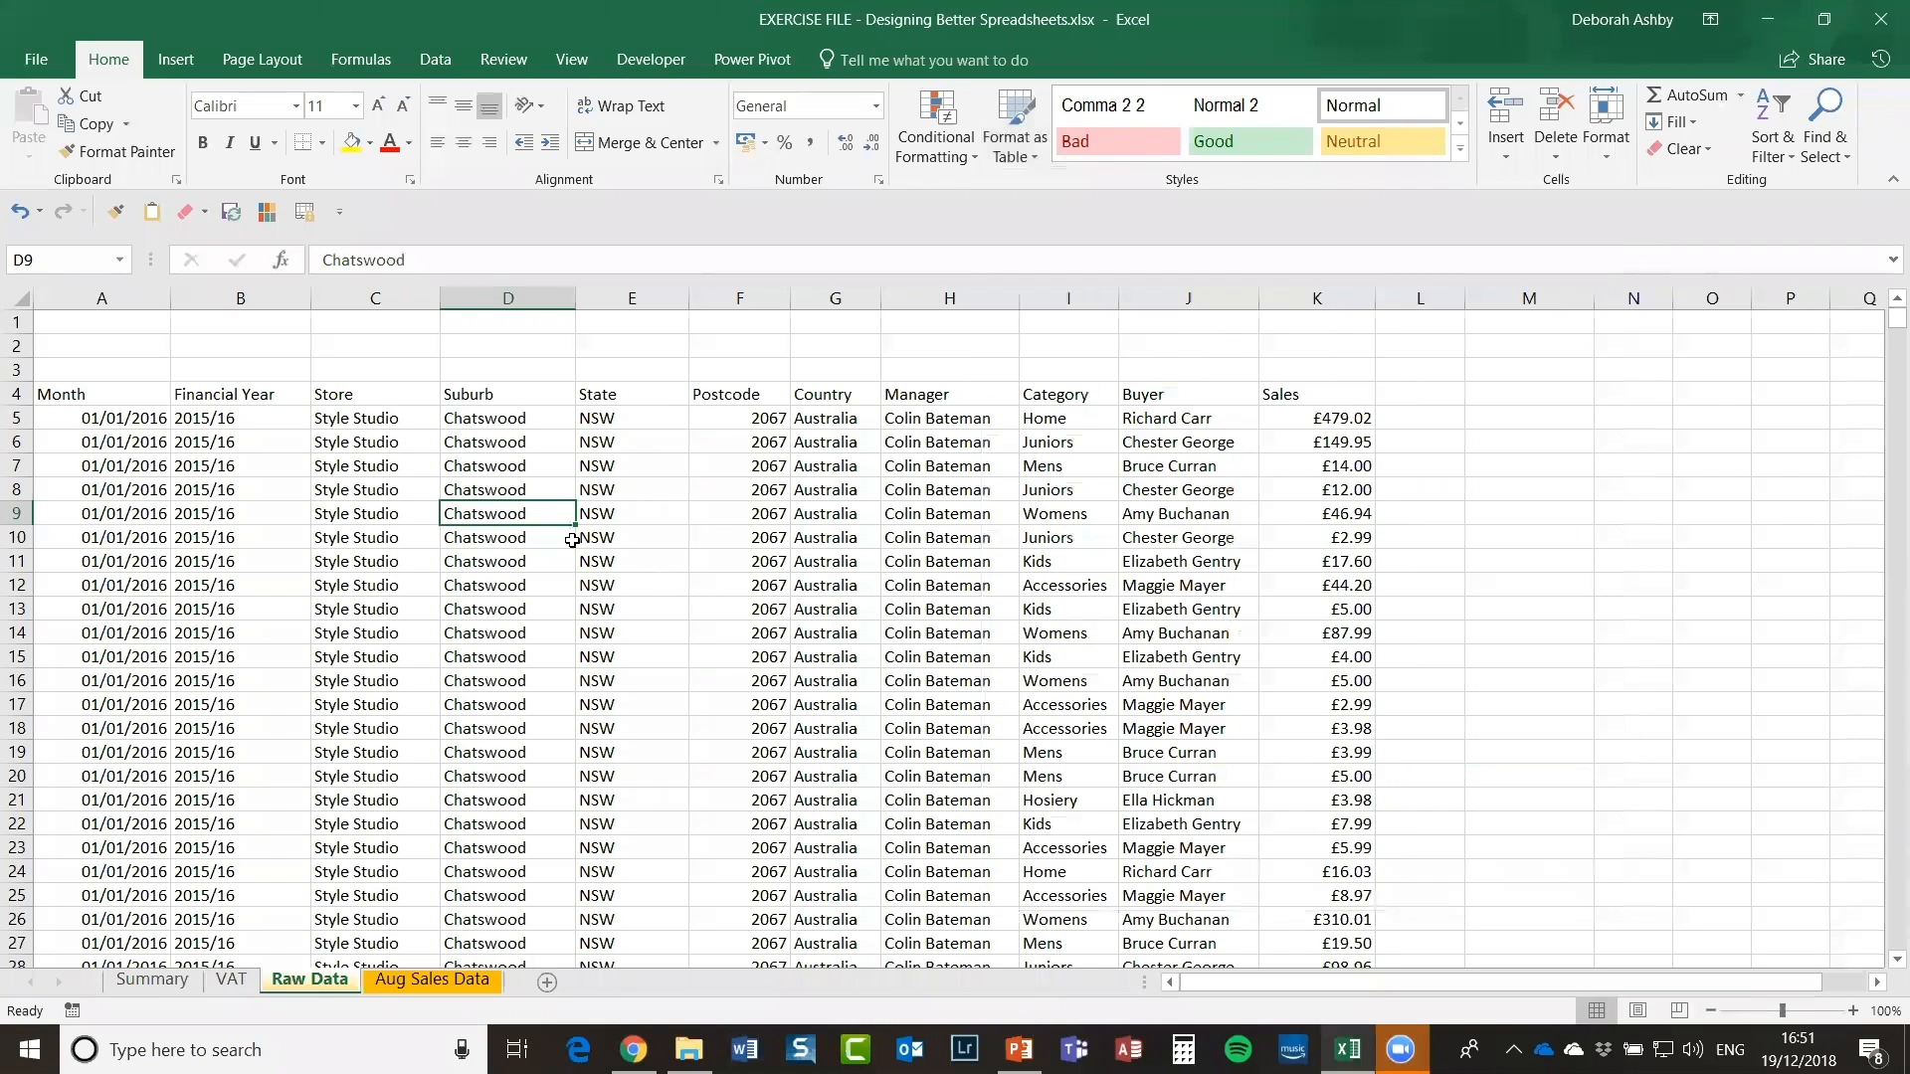
left_click(611, 535)
left_click(537, 537)
left_click(400, 518)
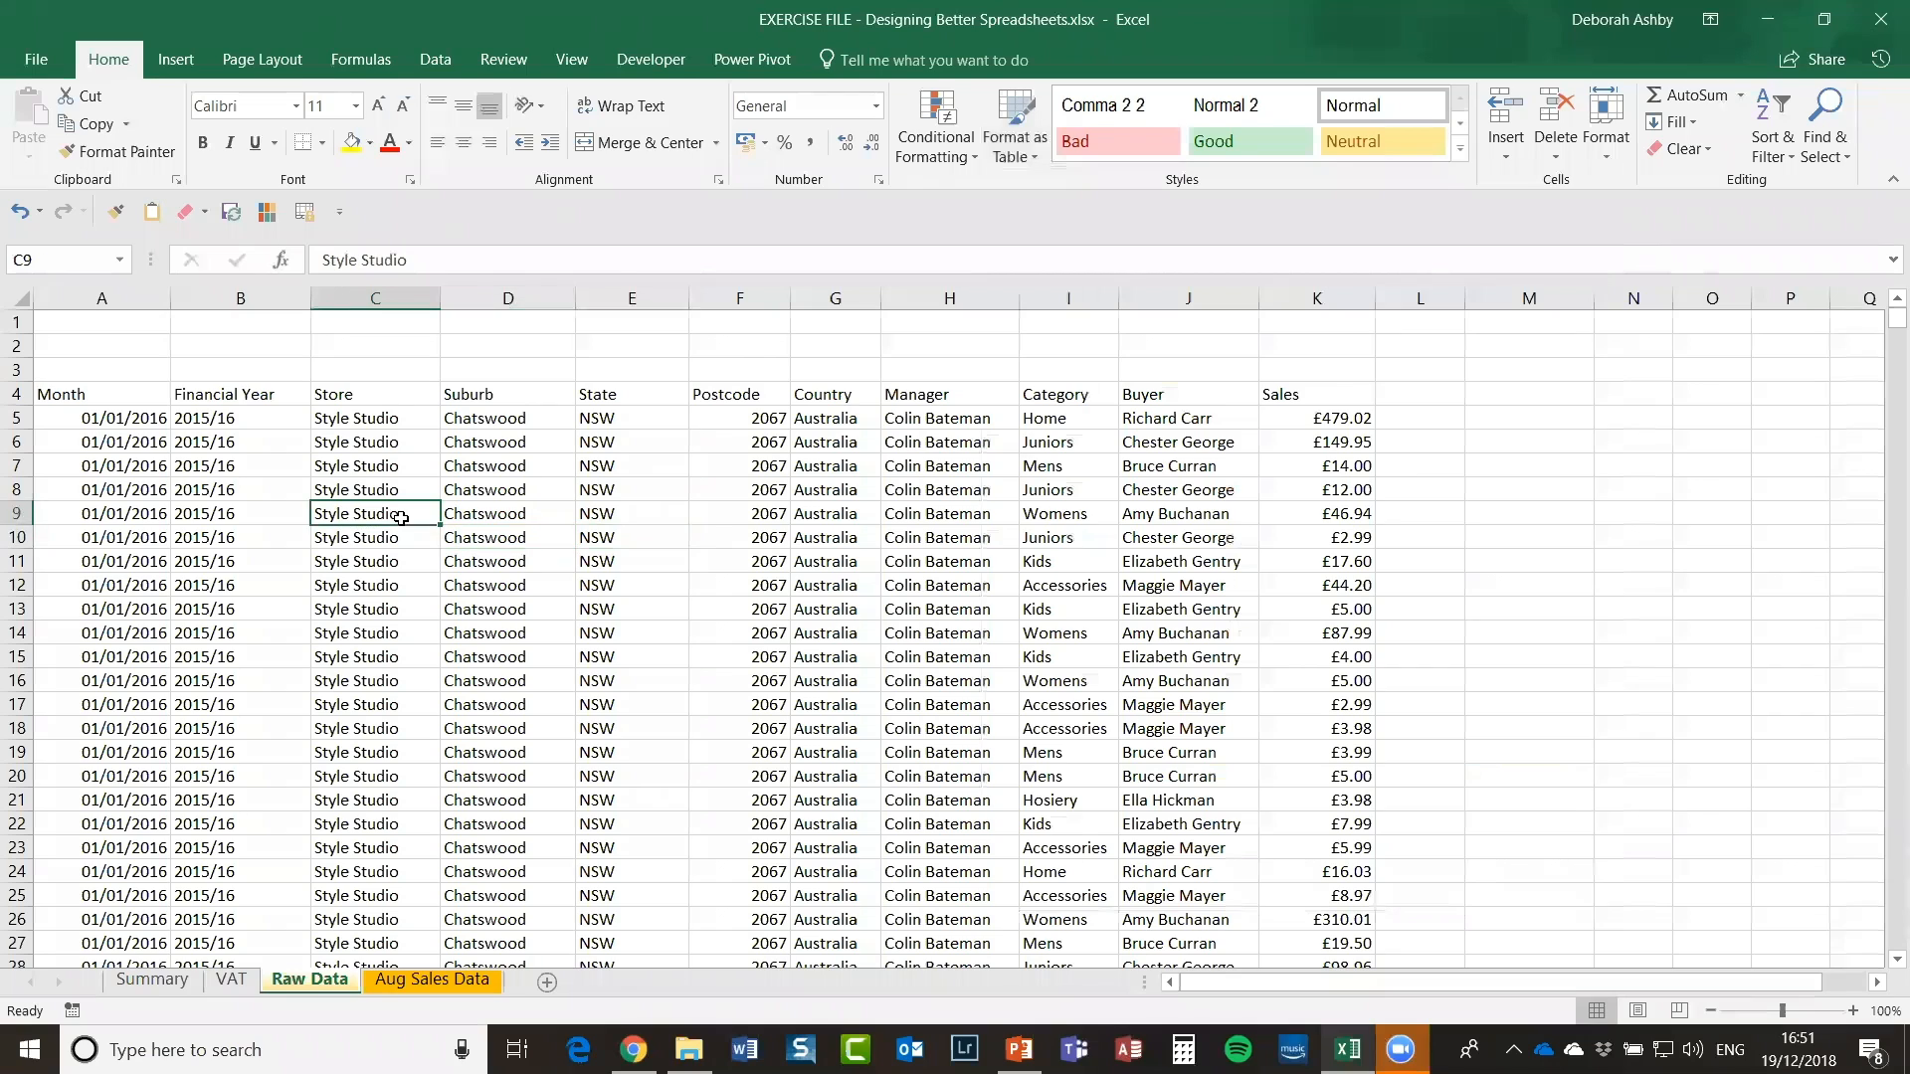
key("ctrl+a")
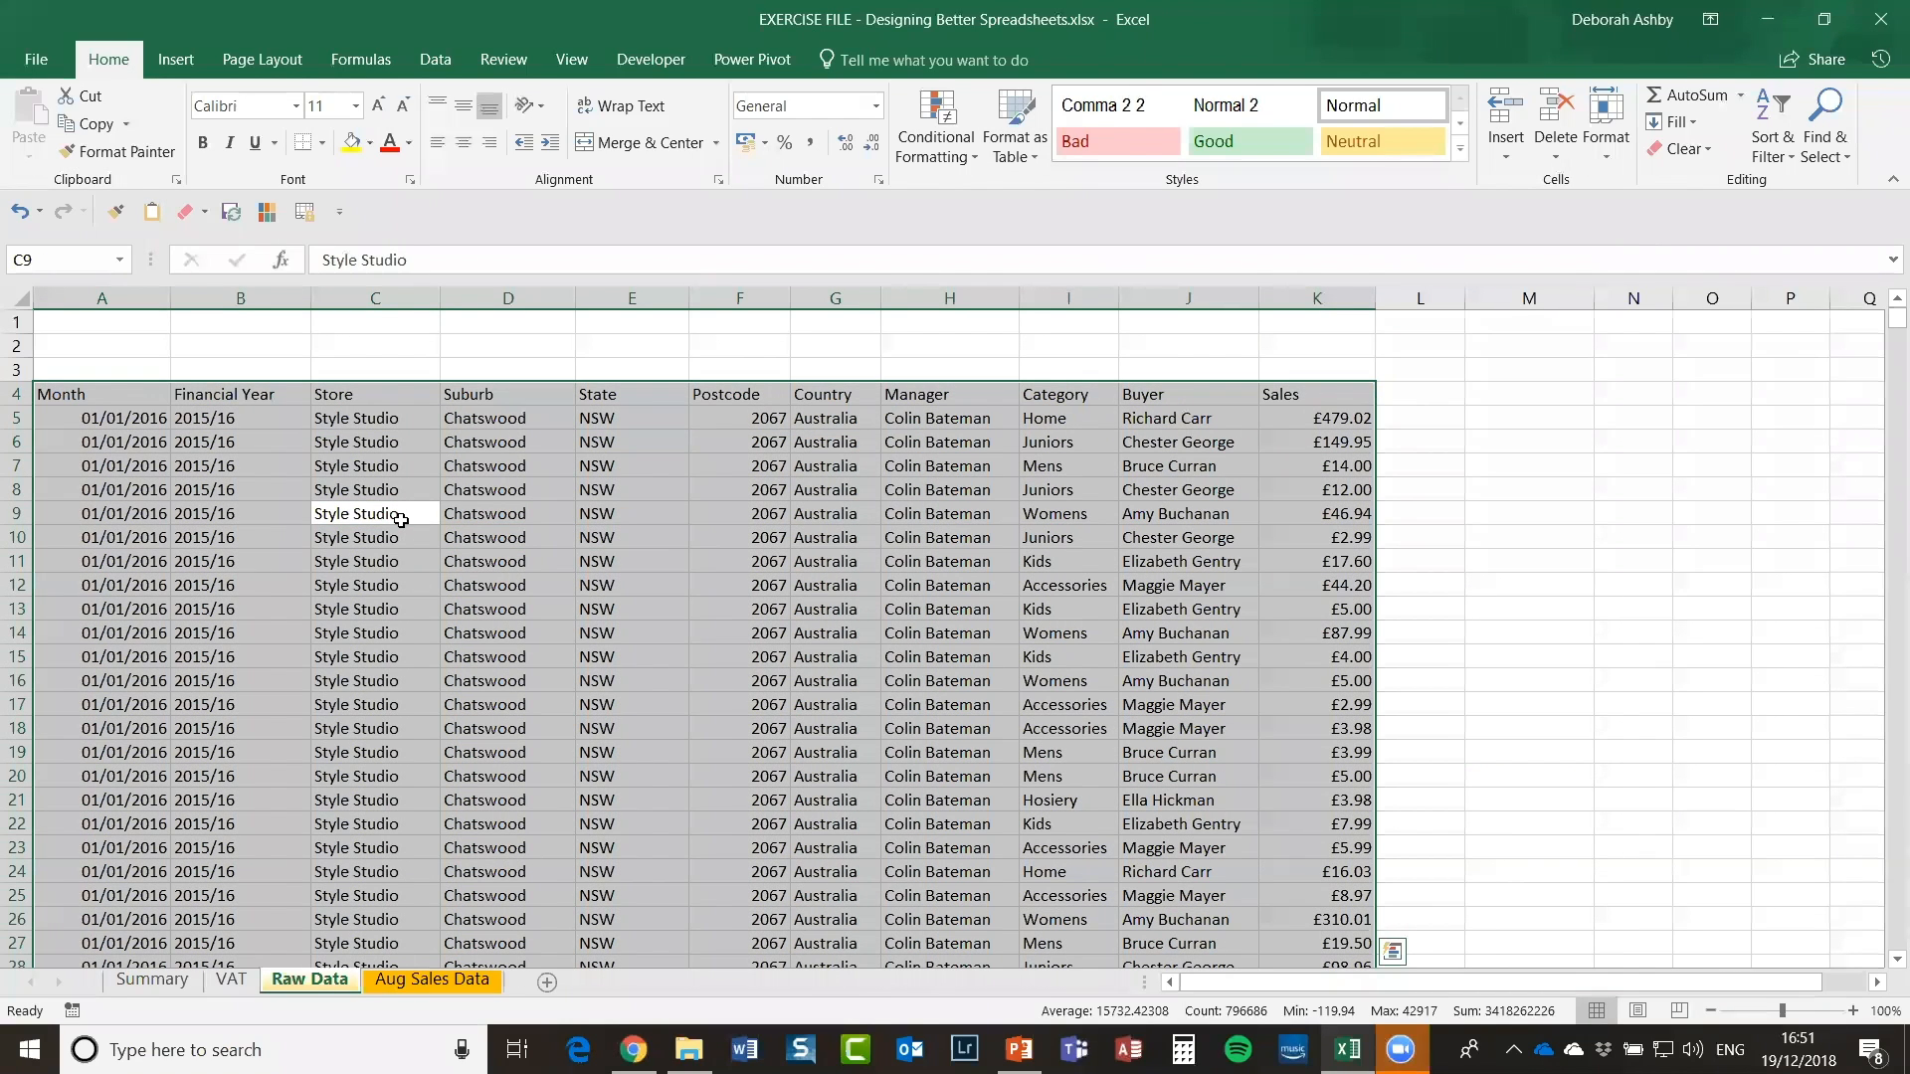
left_click(1631, 678)
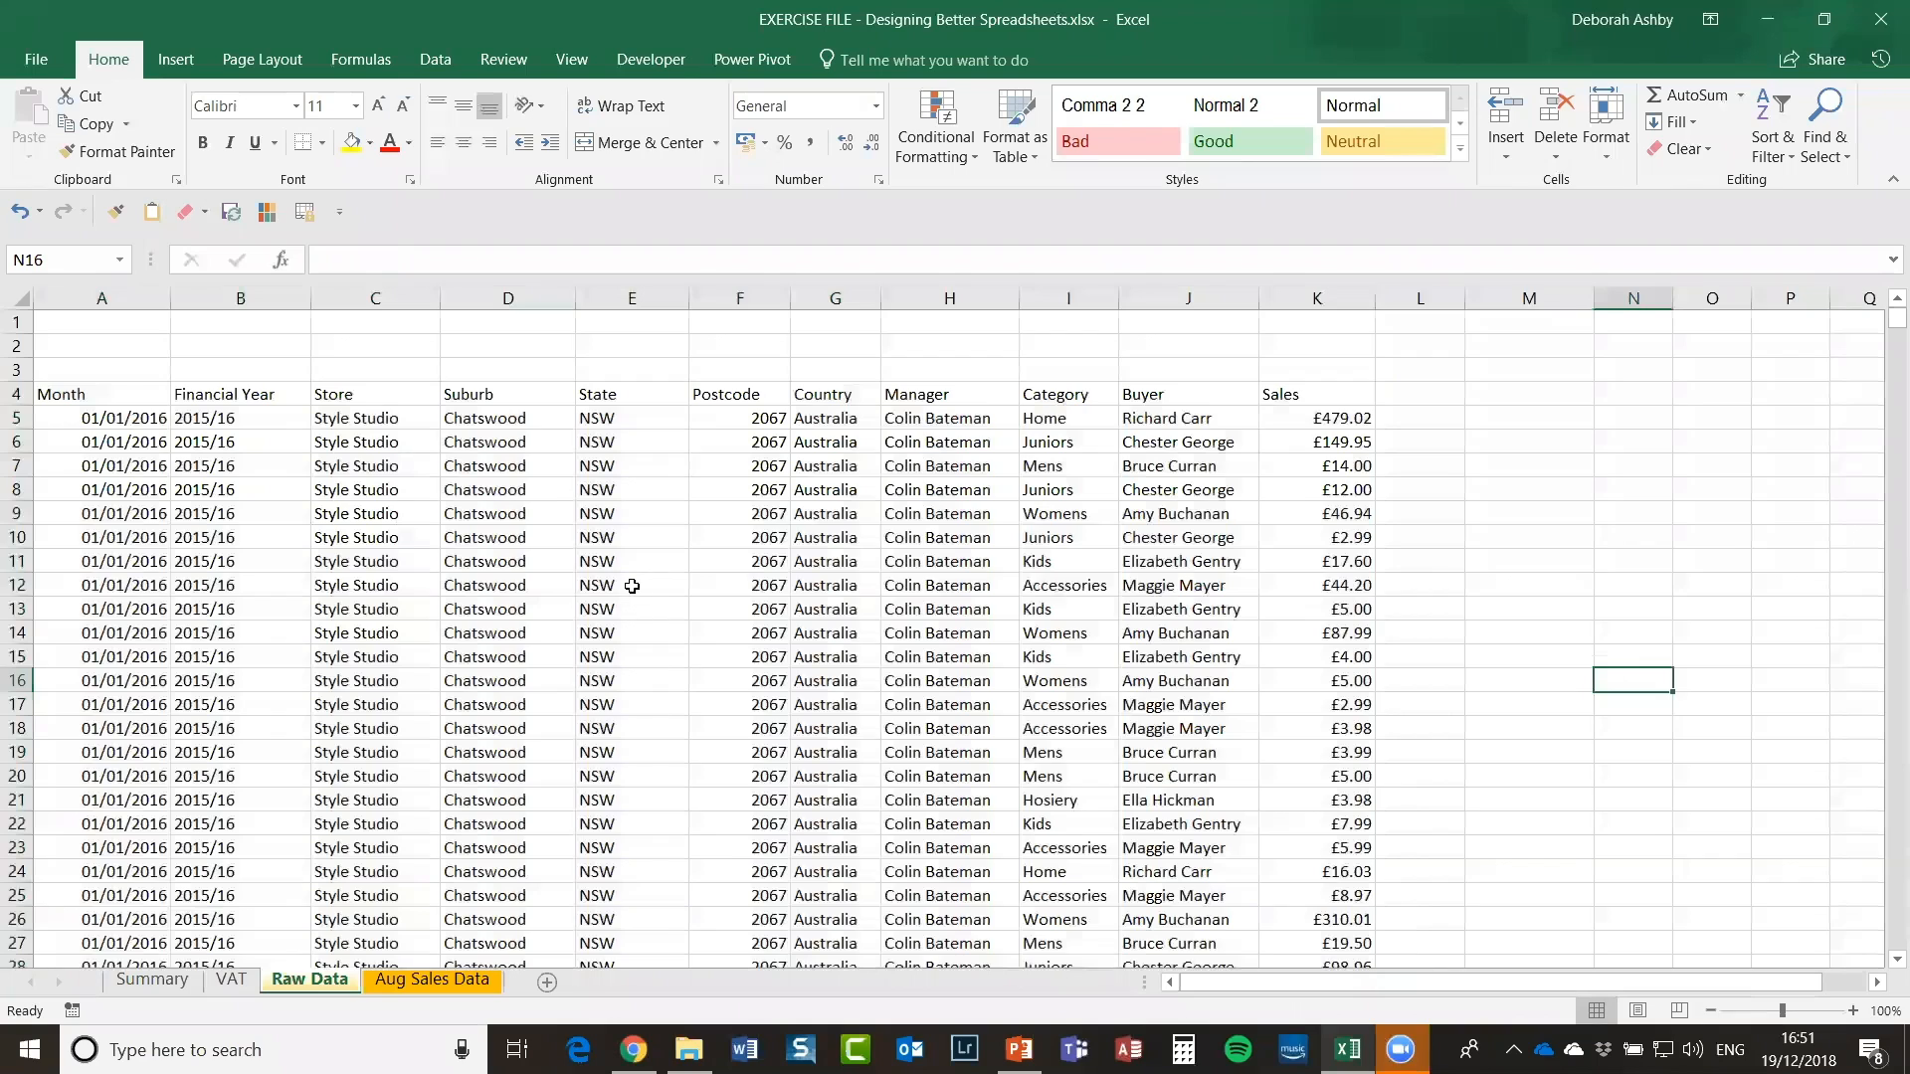
left_click(631, 586)
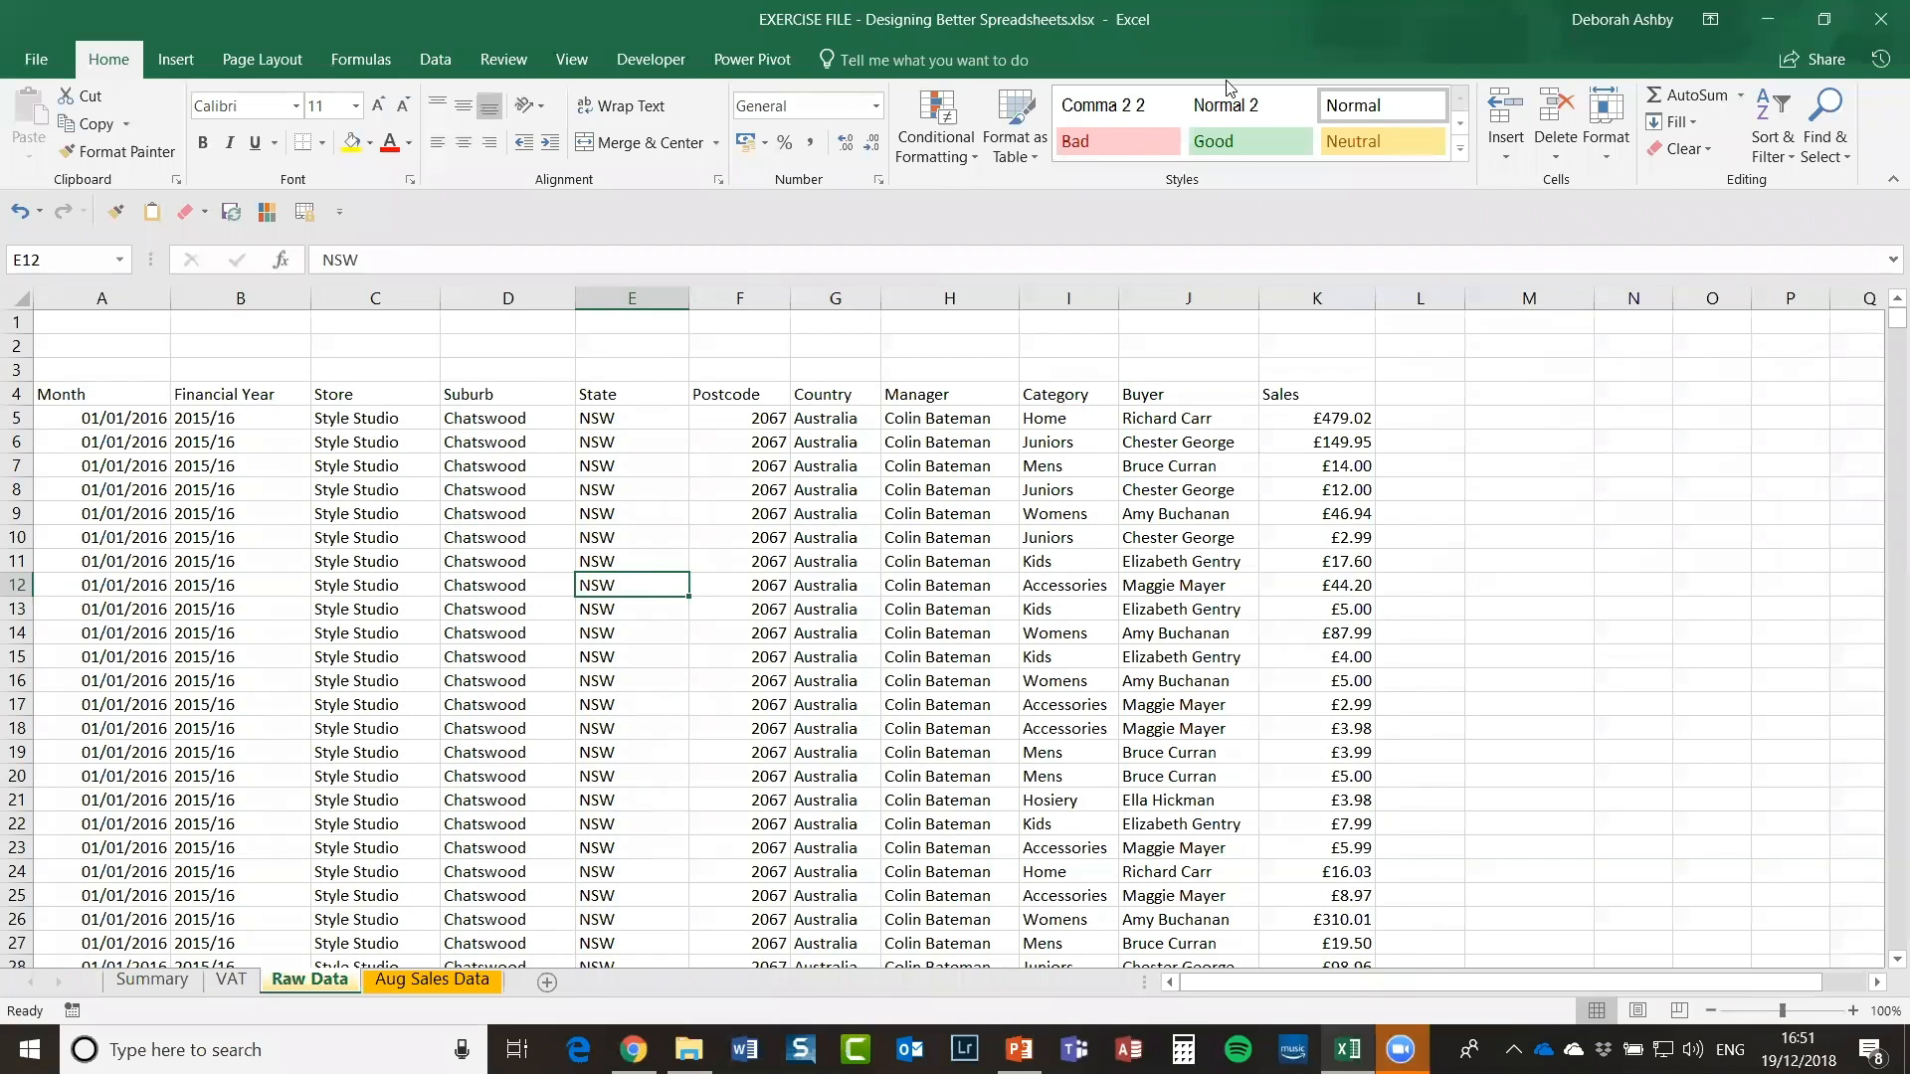
Step: Format $A$4:$K$72429 as a blue Medium-style table with headers
left_click(1030, 141)
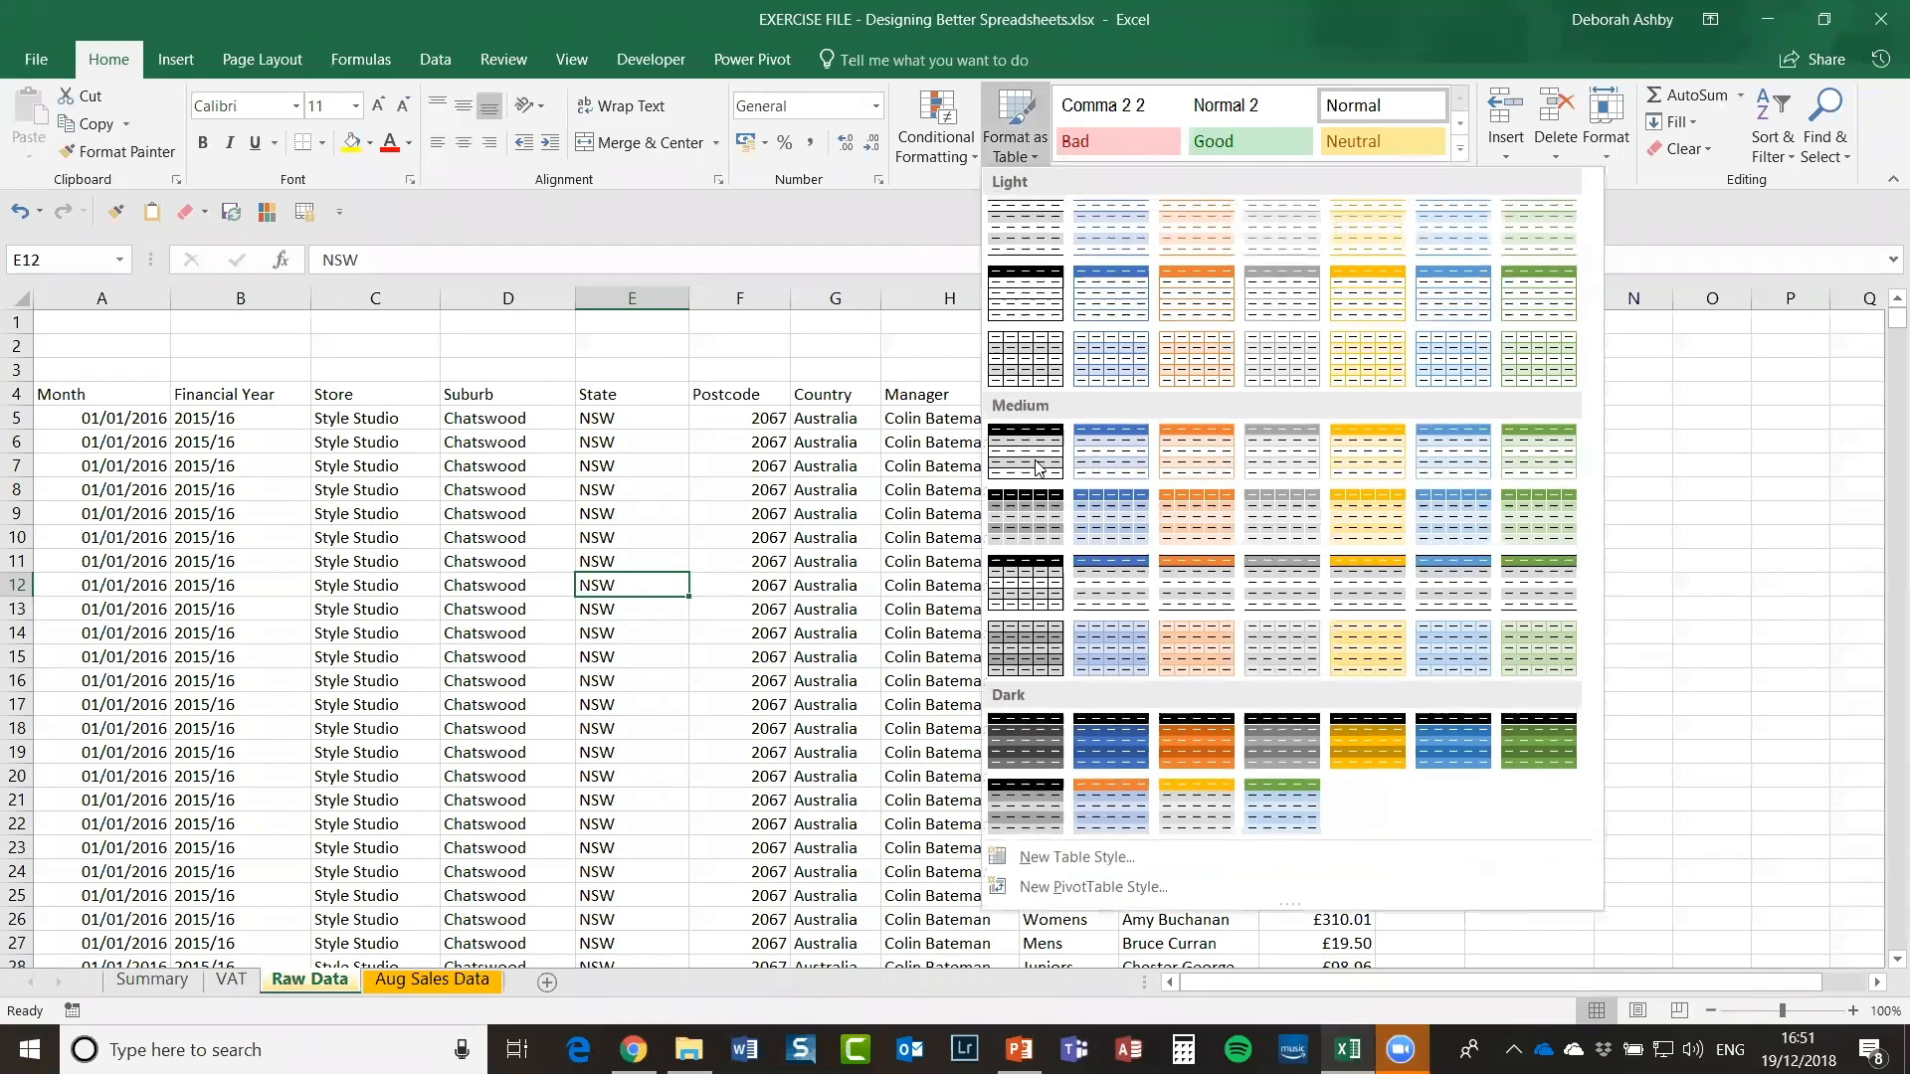
left_click(1115, 453)
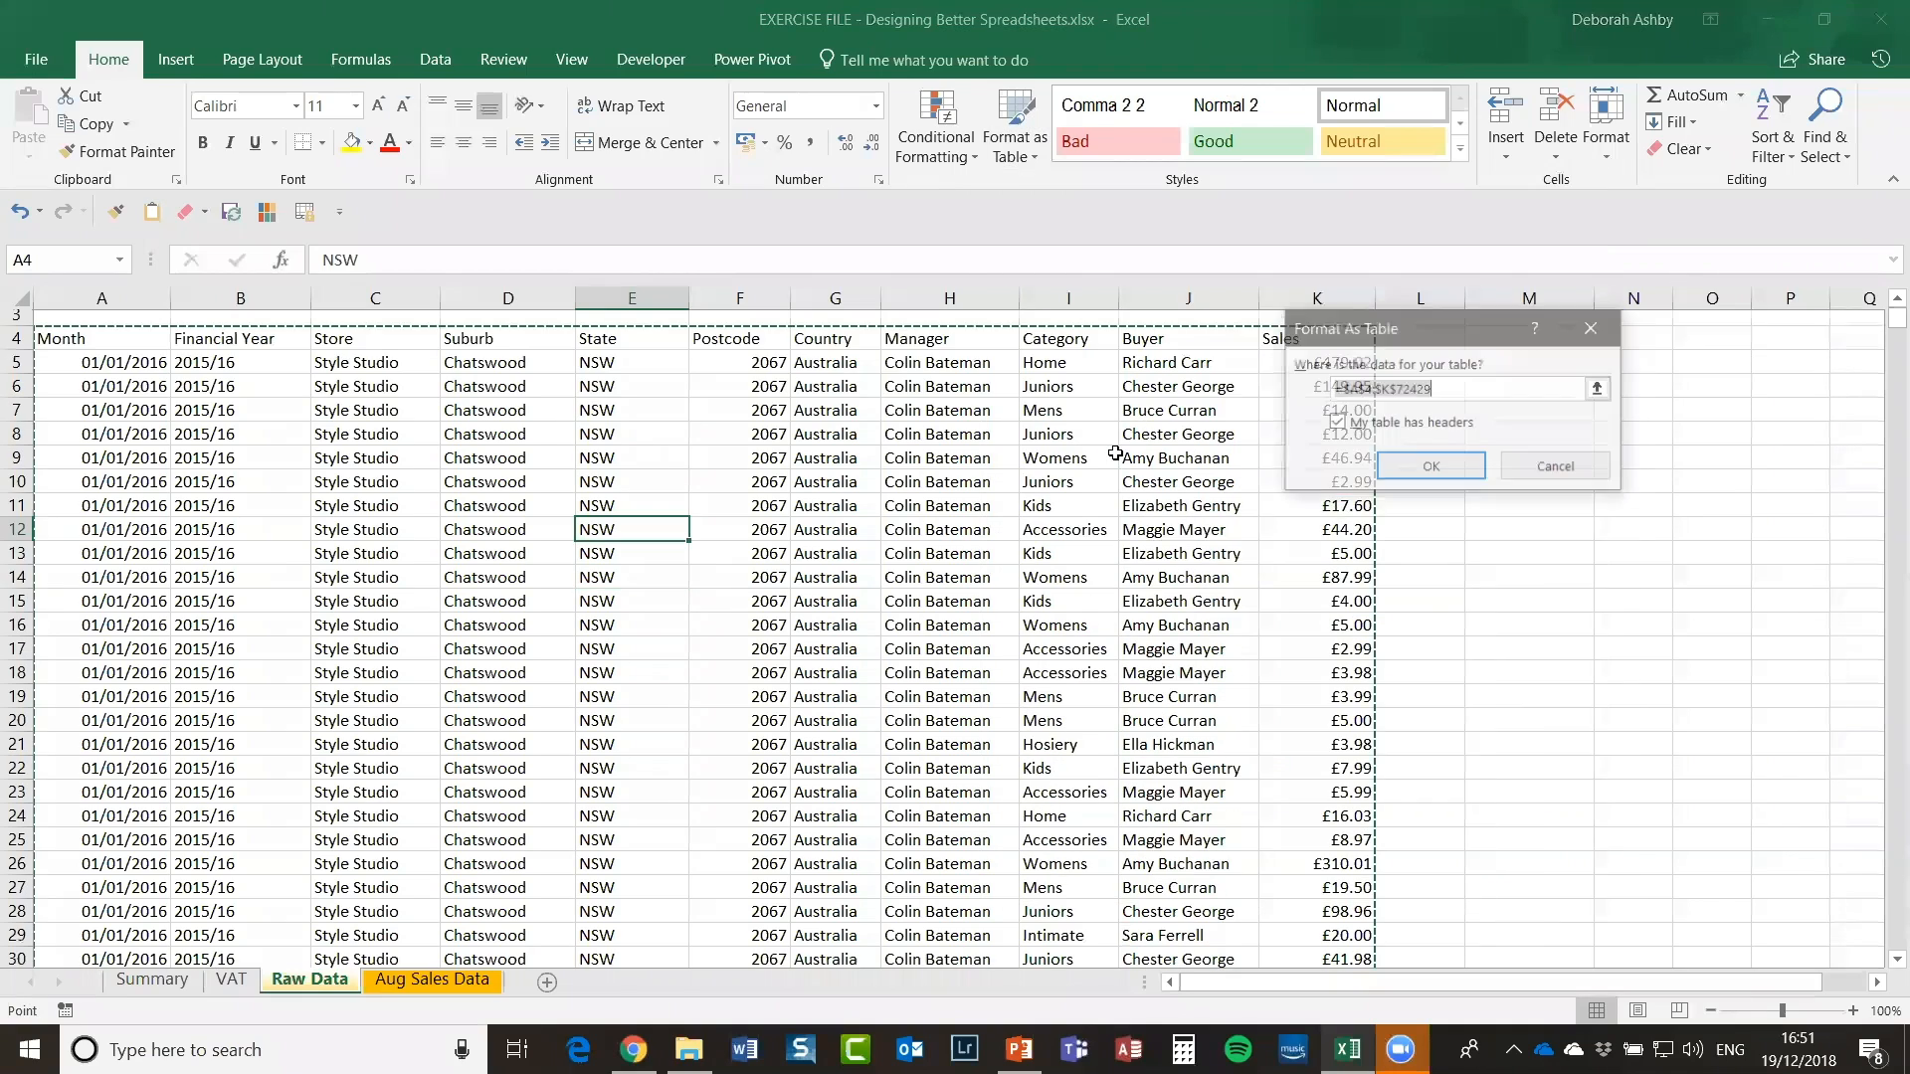
scroll(1110, 456, "up", 1)
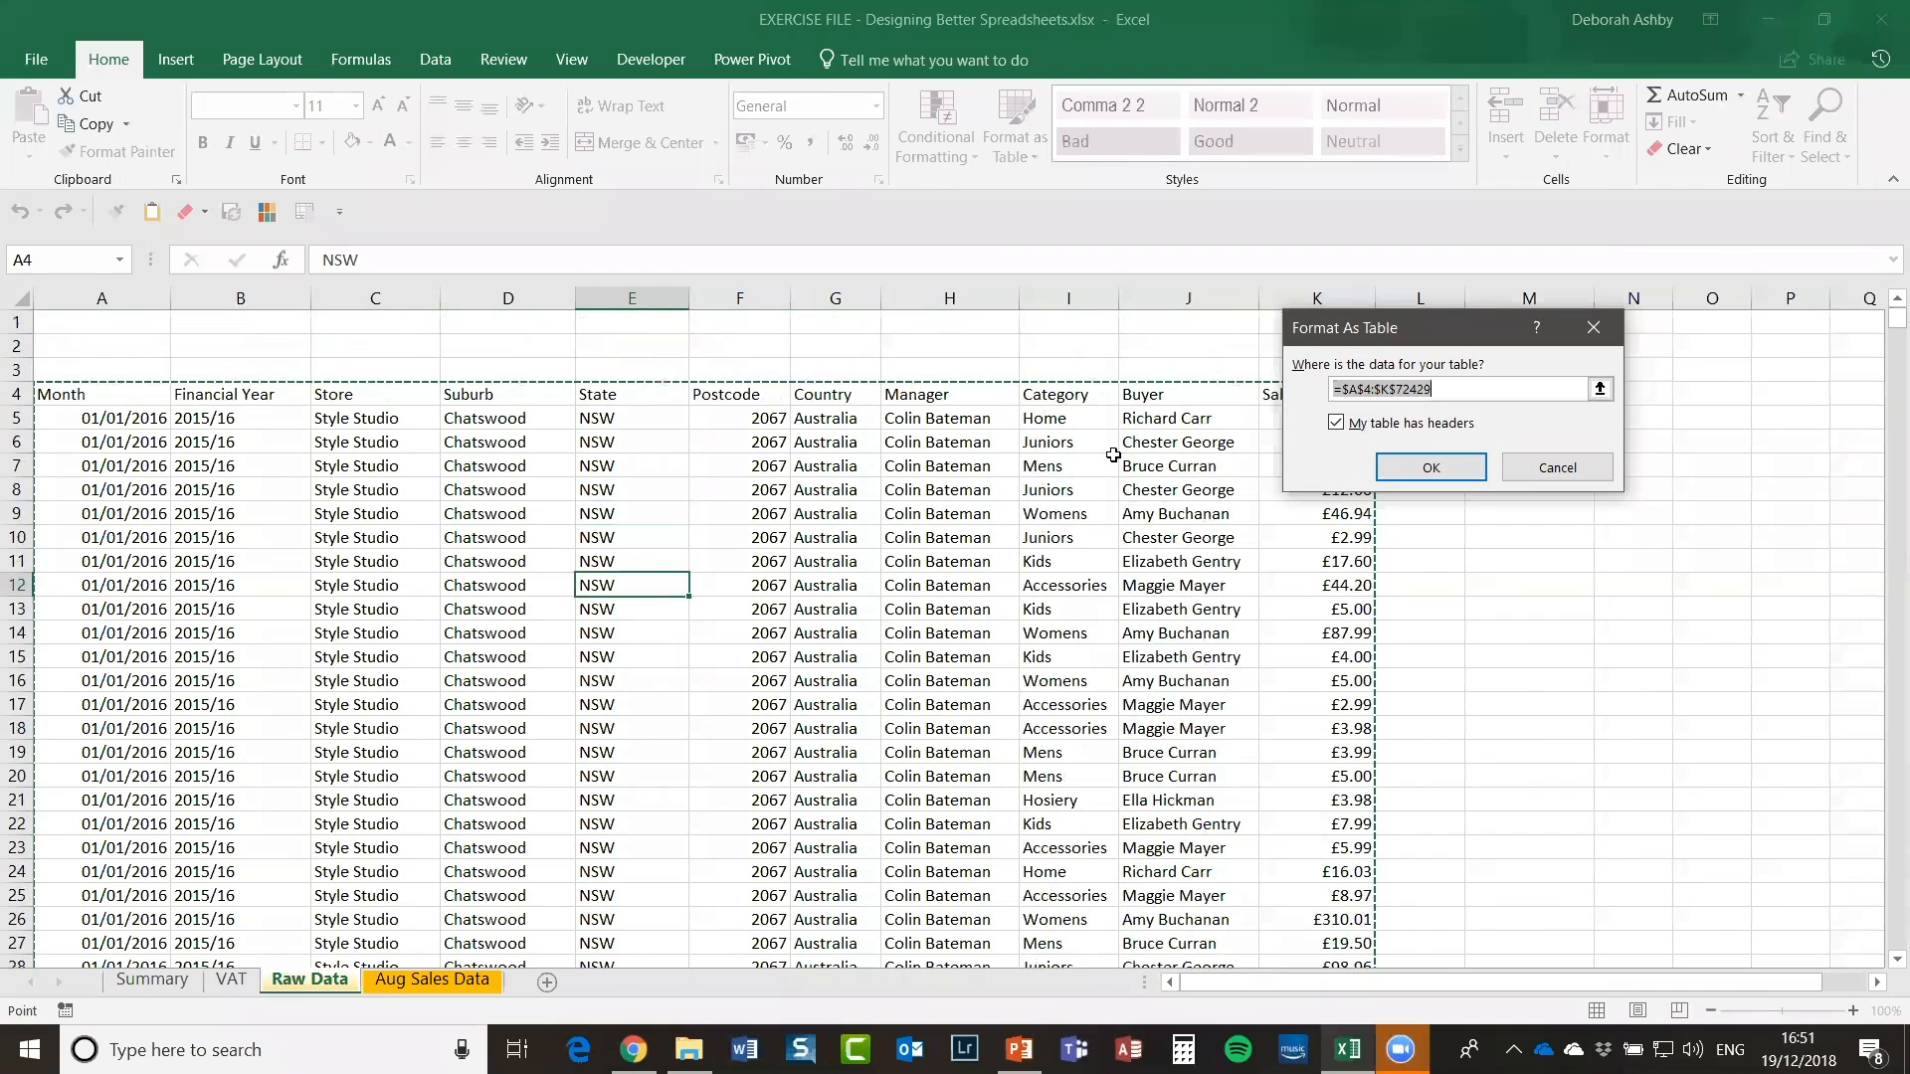
left_click_drag(1460, 316, 1595, 133)
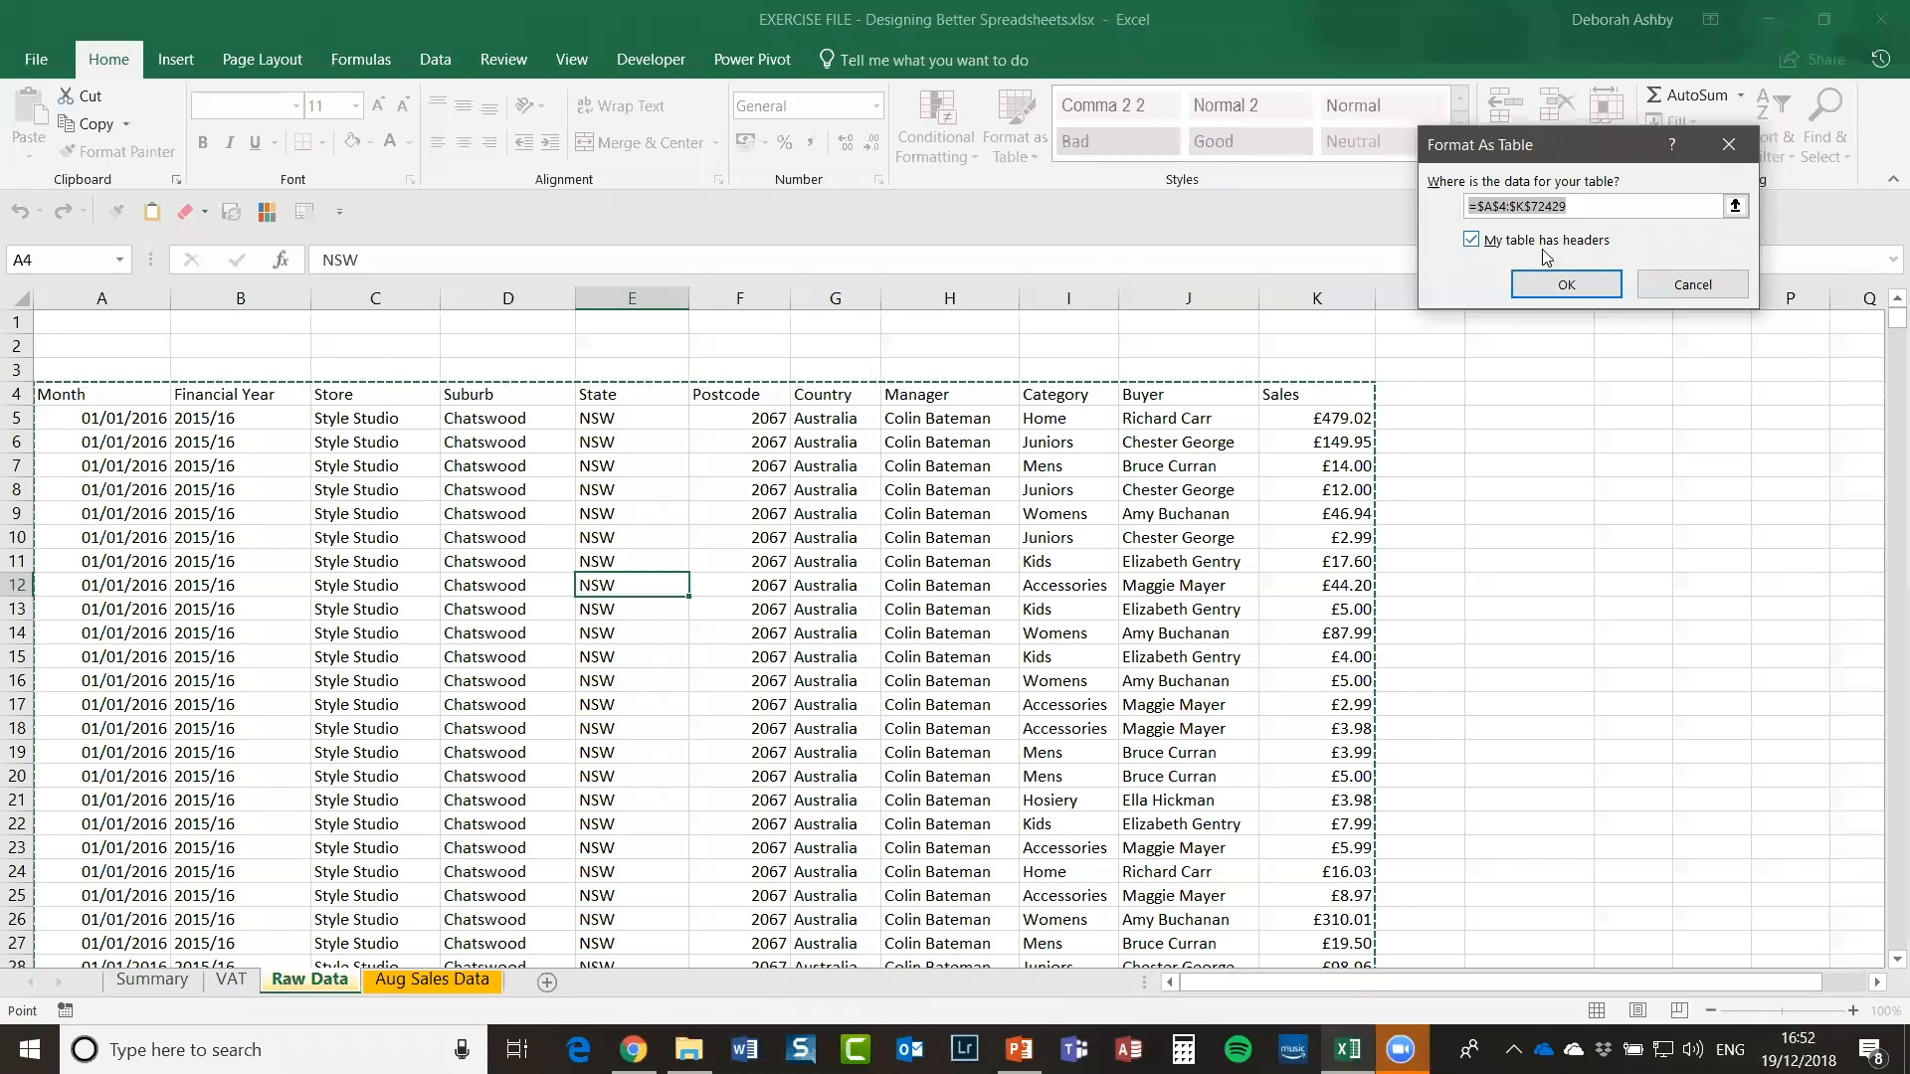
left_click(1581, 288)
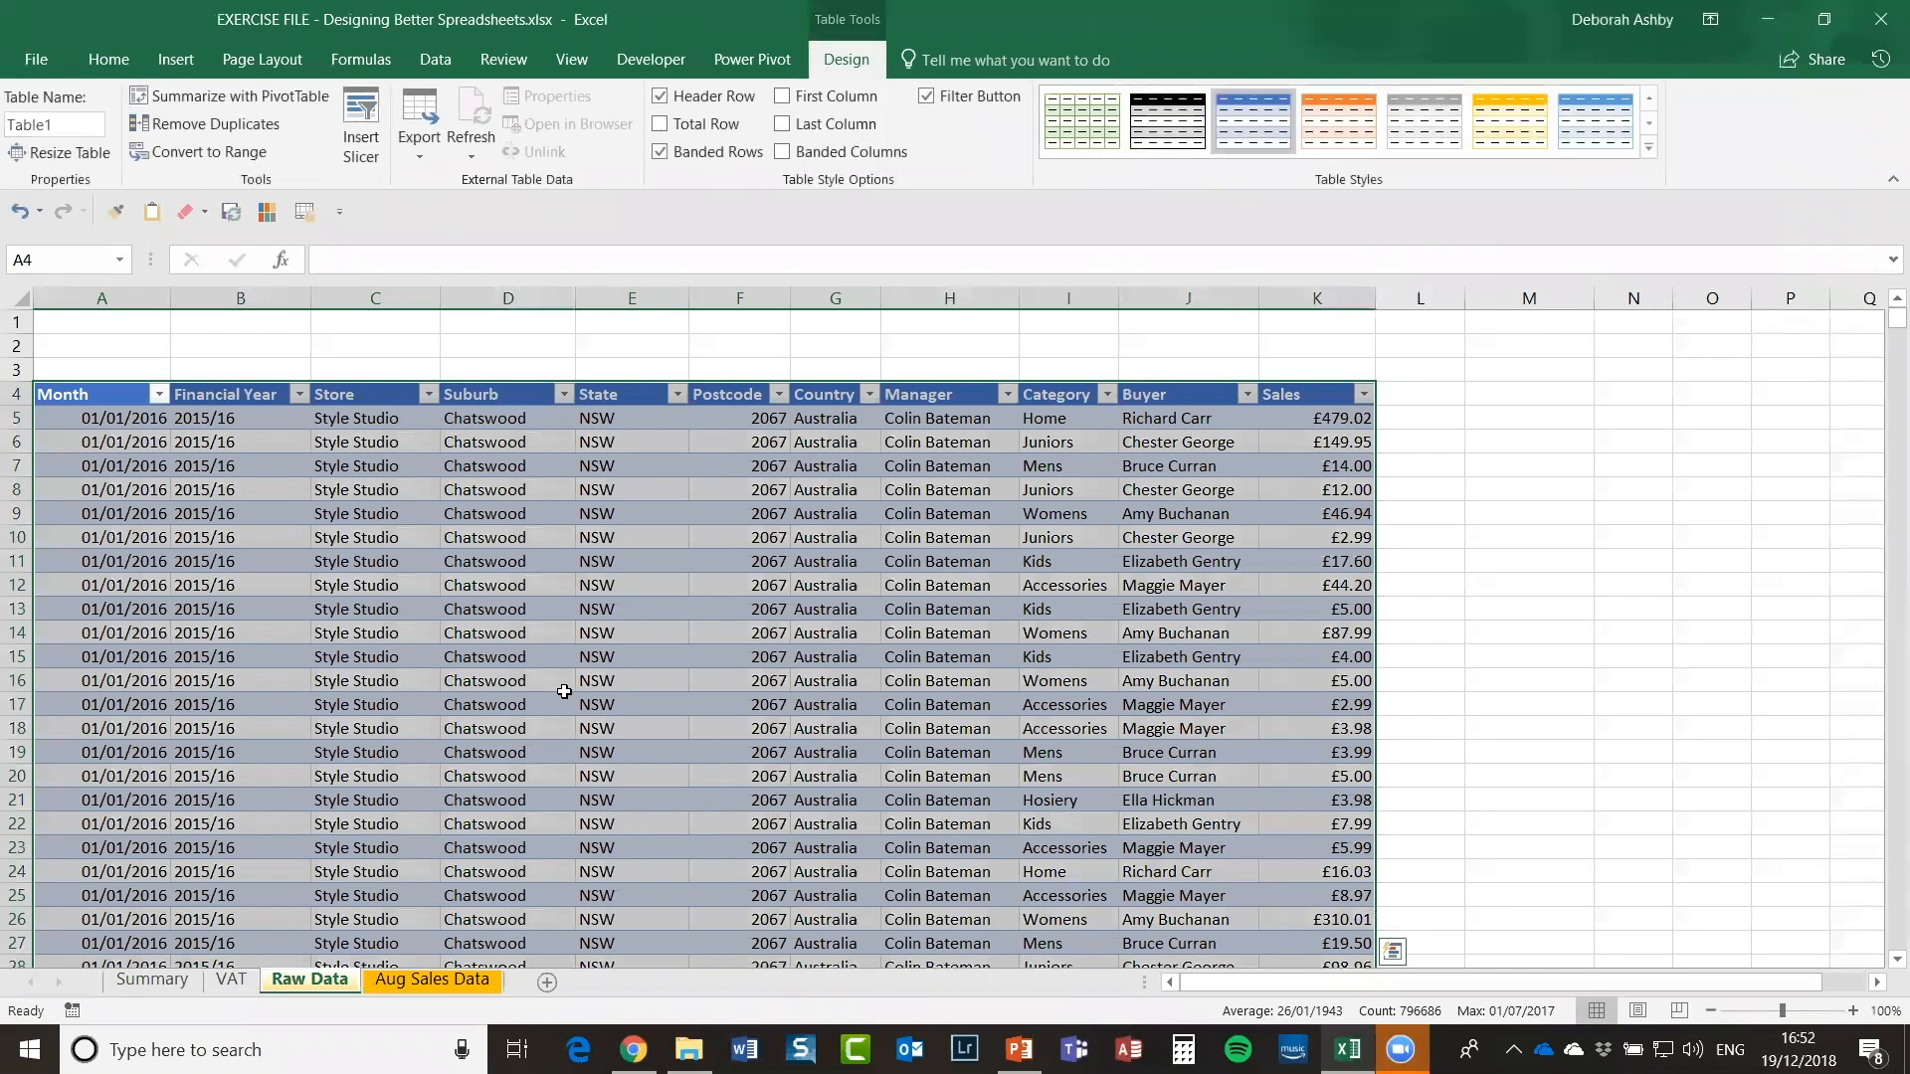
left_click(681, 607)
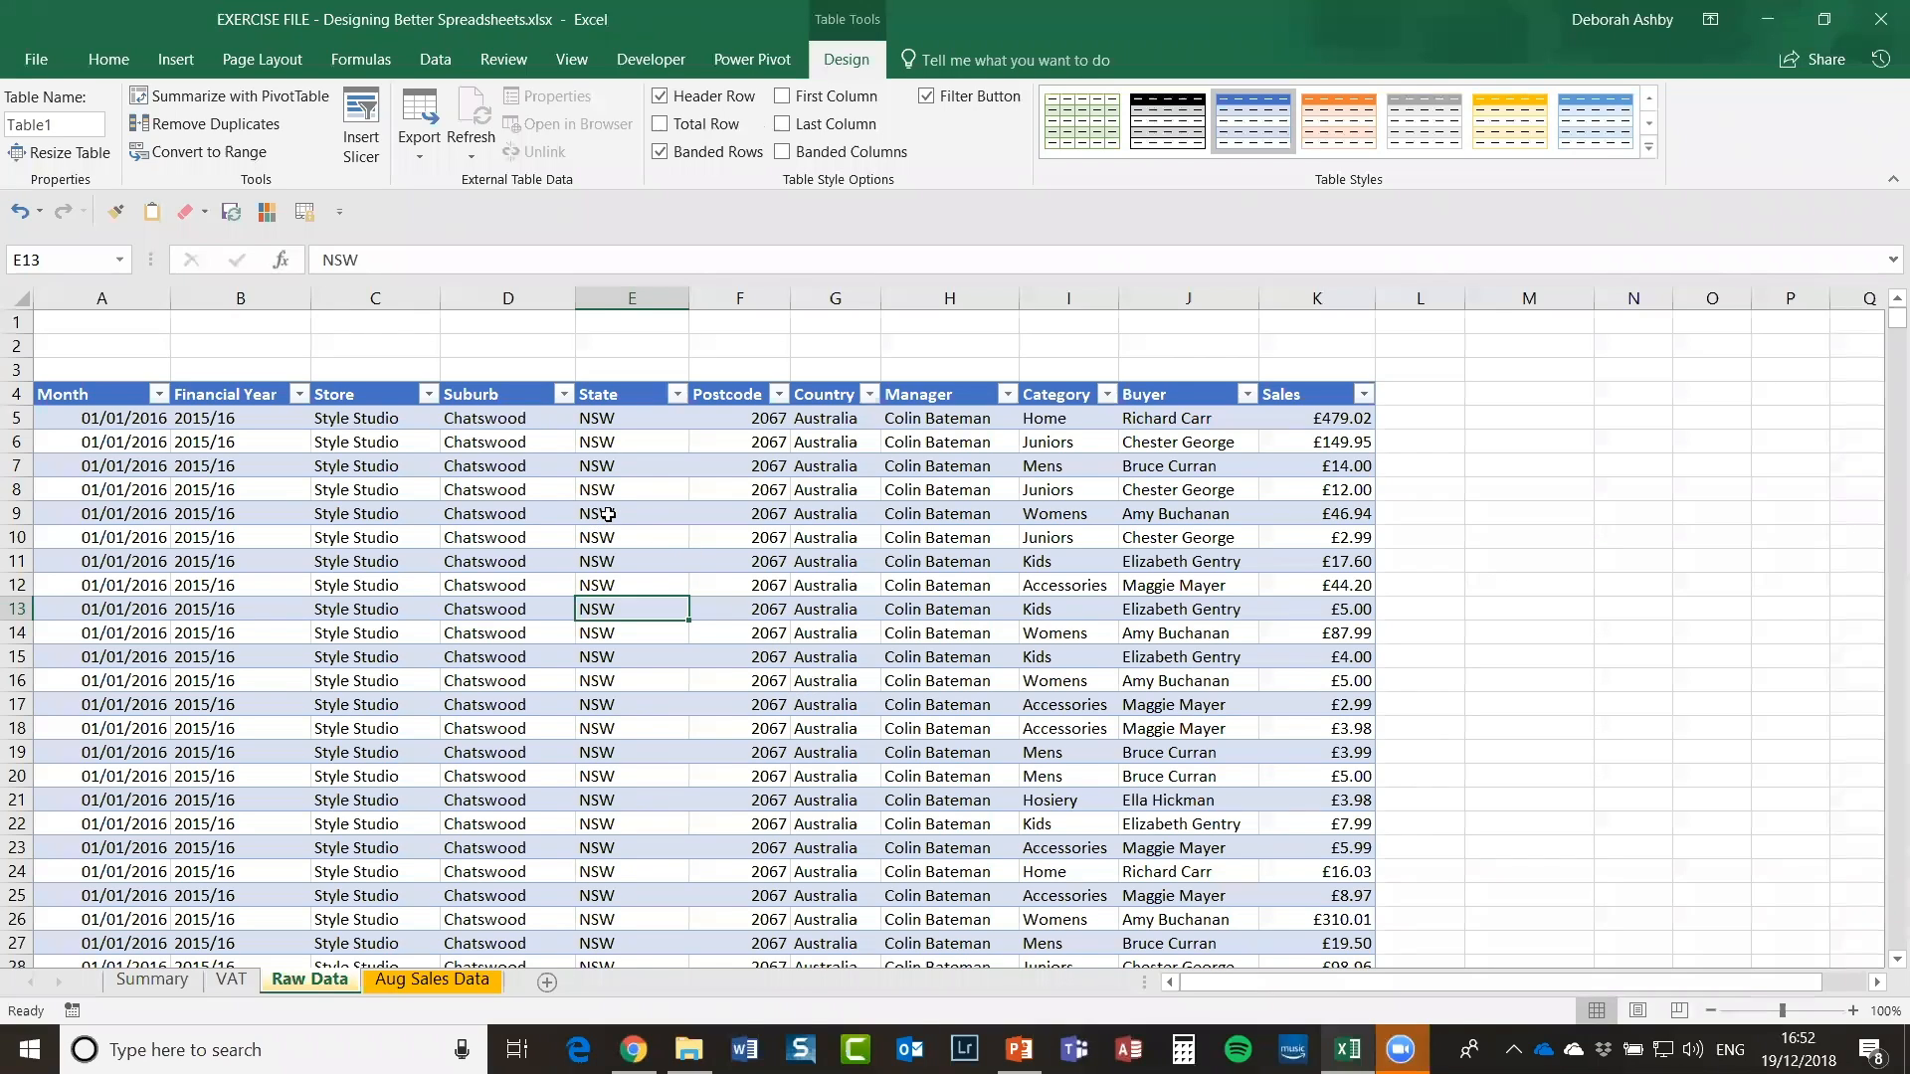
left_click(658, 511)
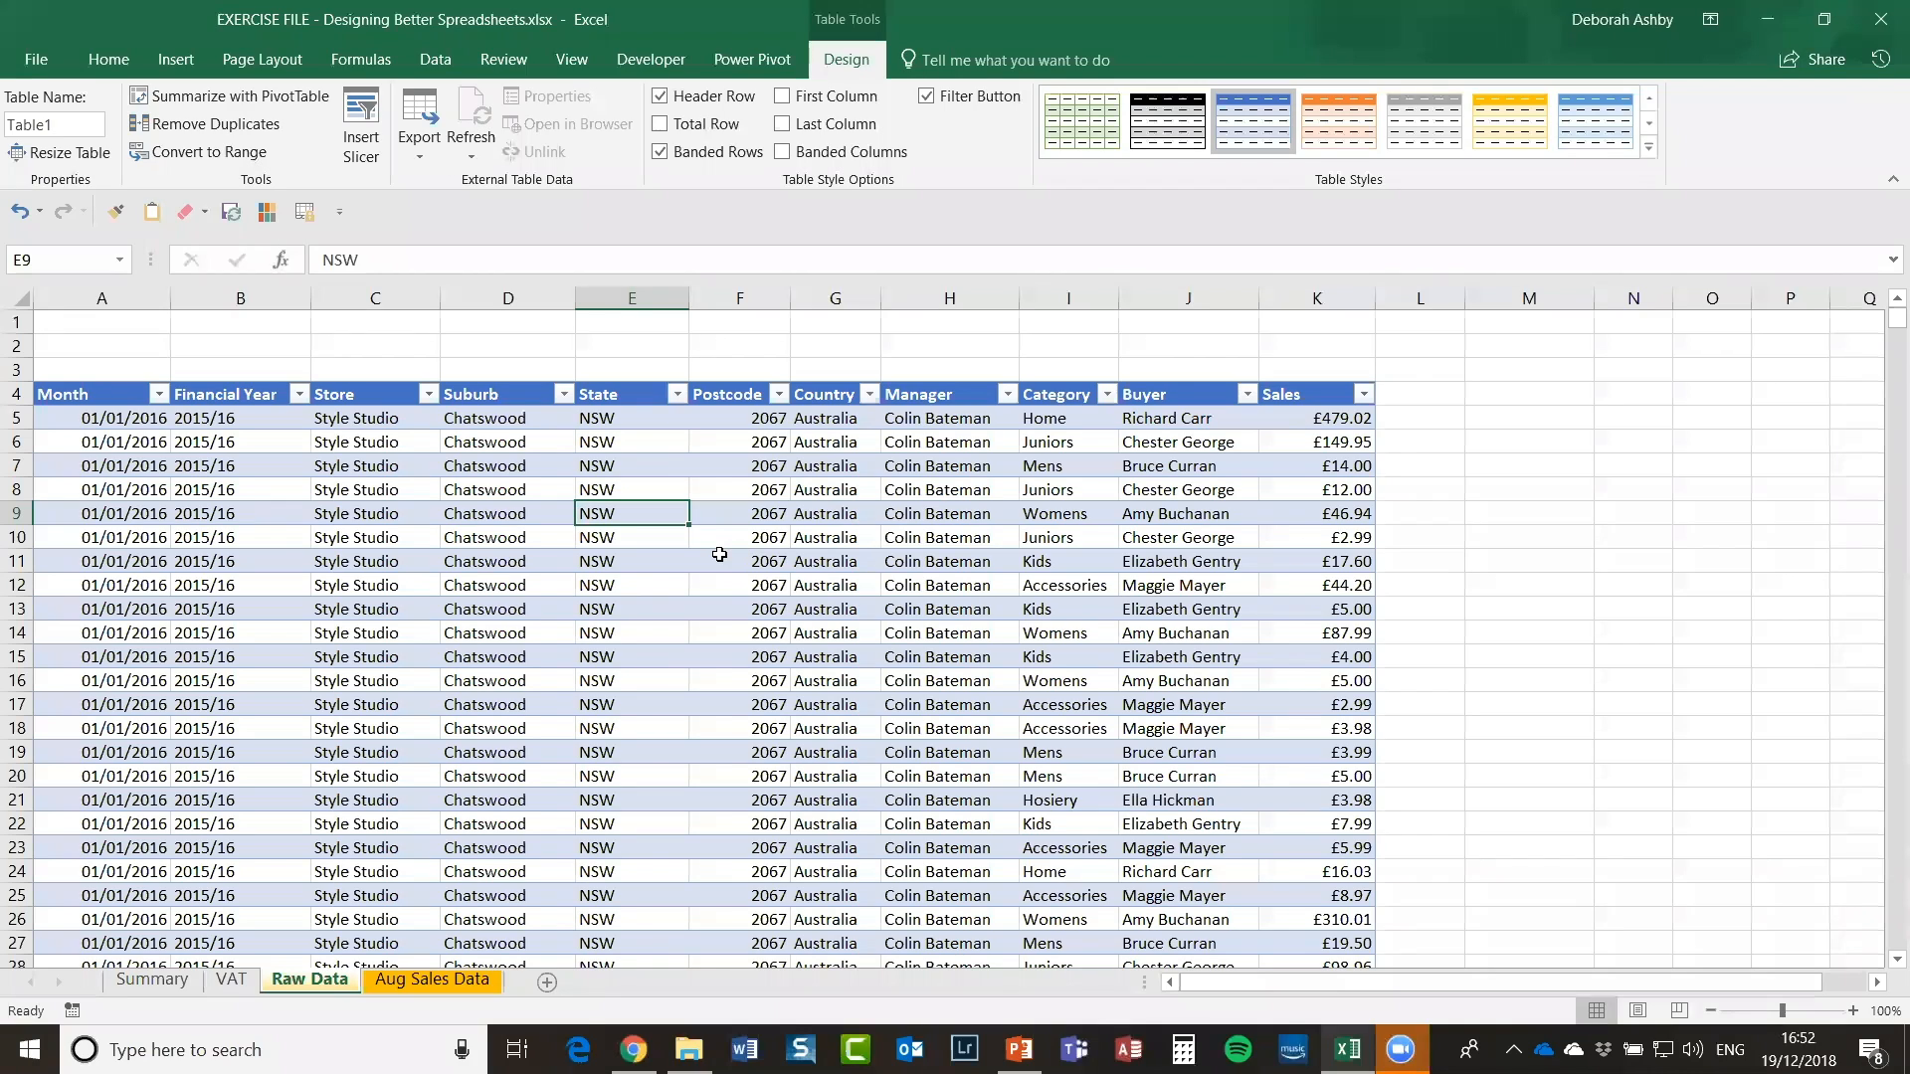
left_click(716, 557)
left_click(644, 514)
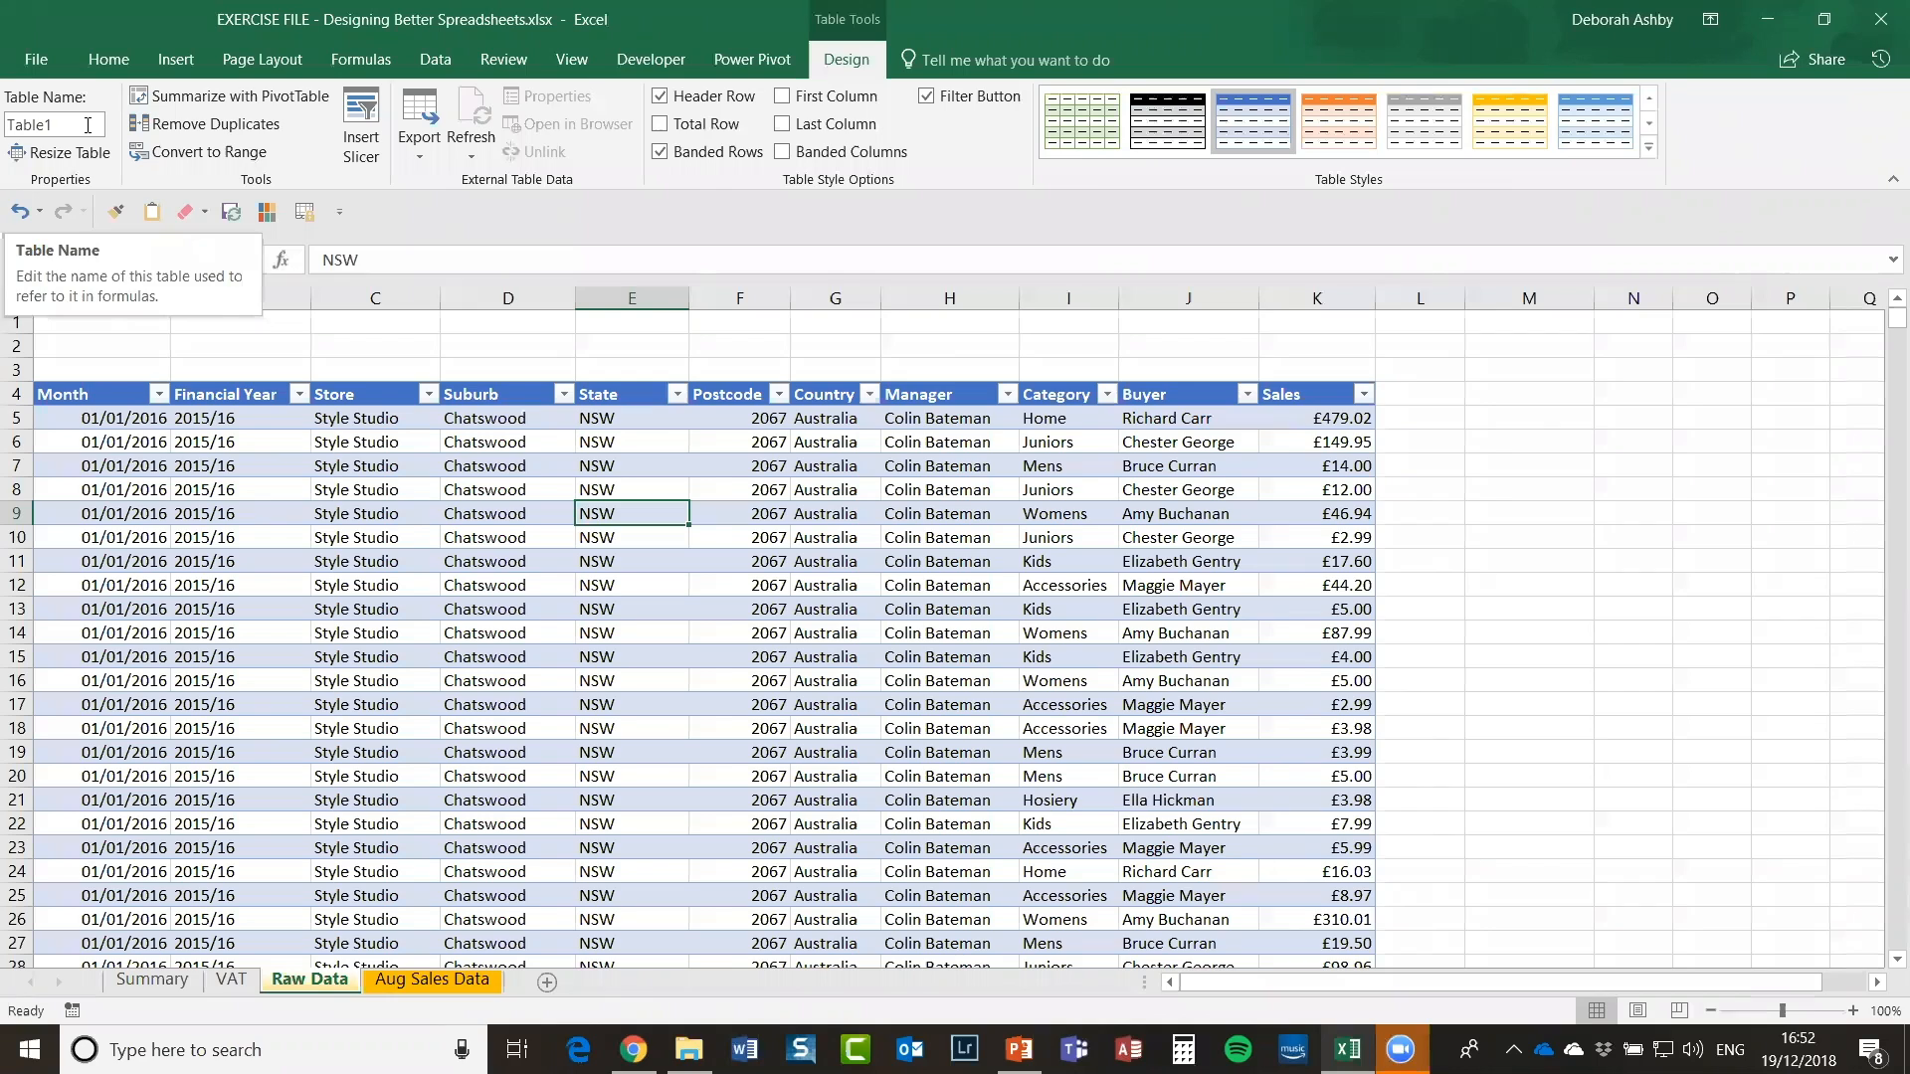
Step: Change the table name from Table1 to tbl_sales_data in the Table Name box
left_click(617, 650)
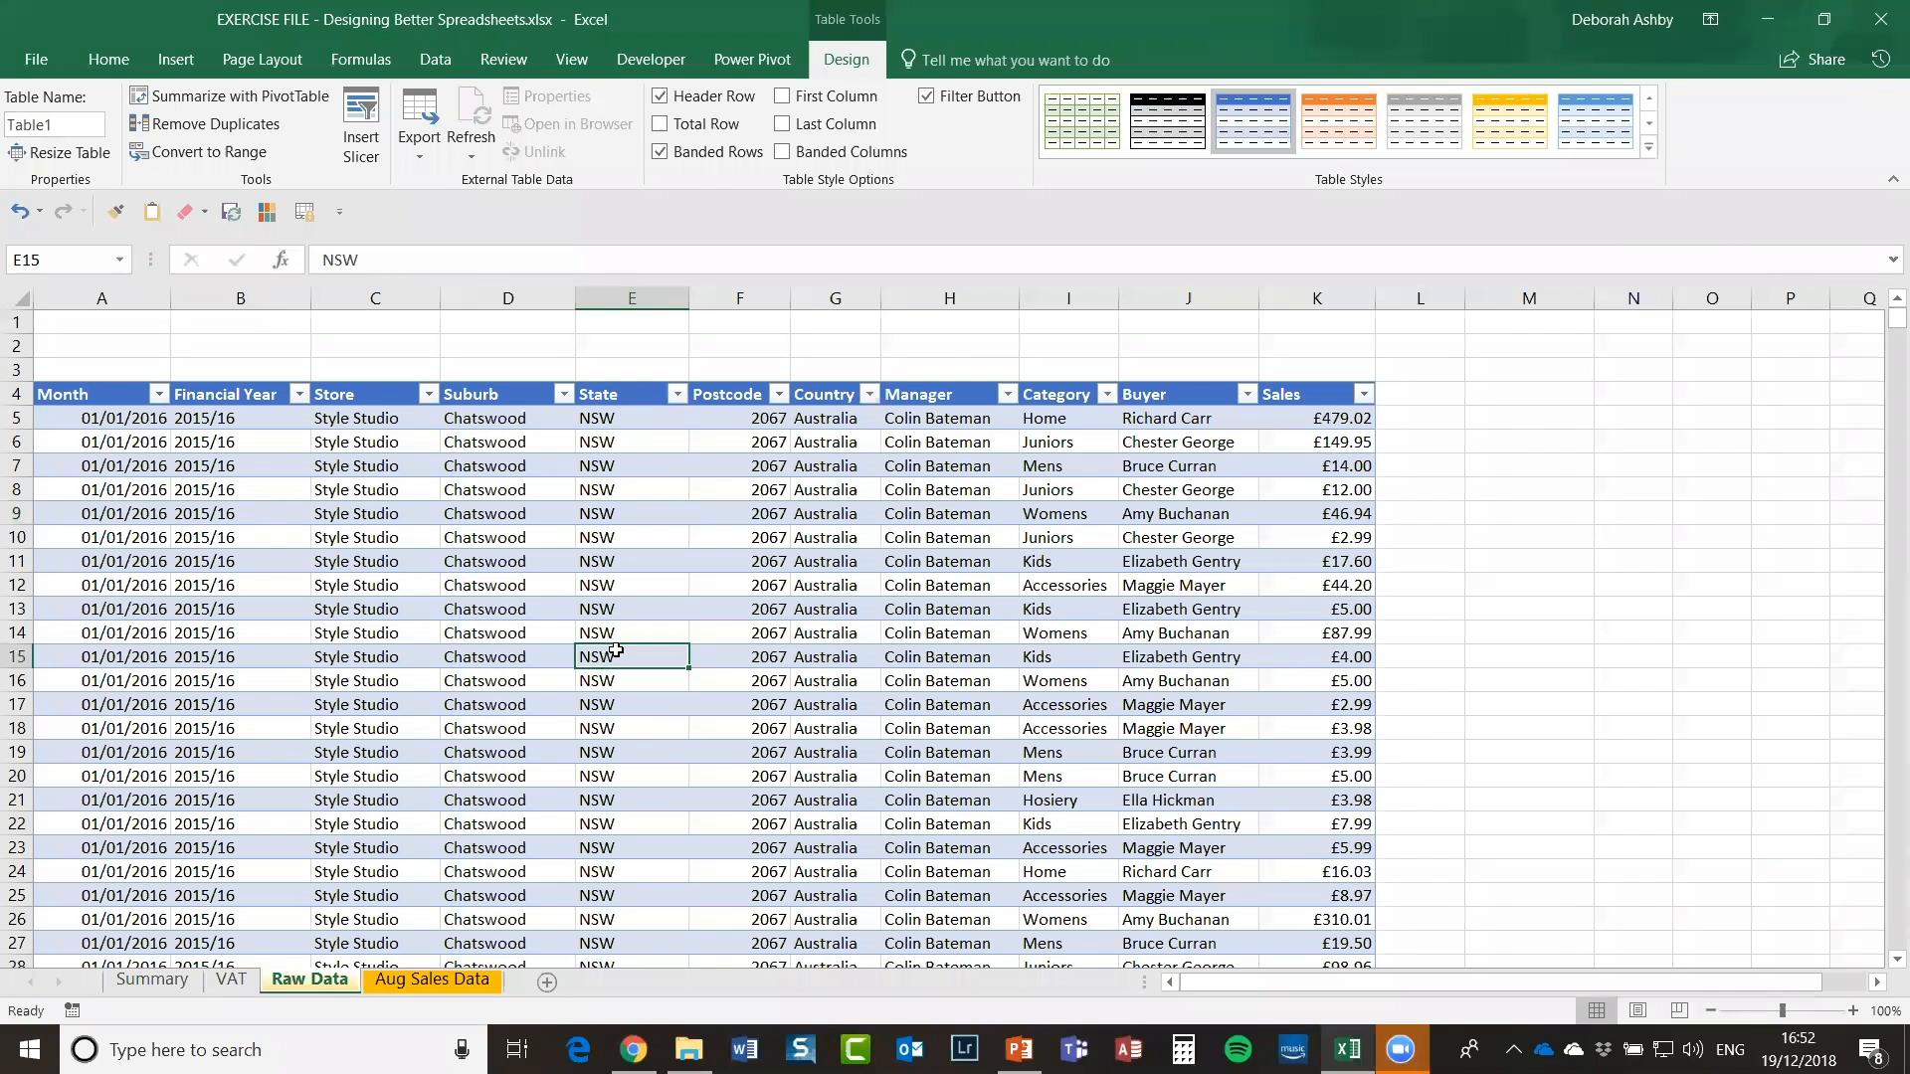
key("ctrl+a")
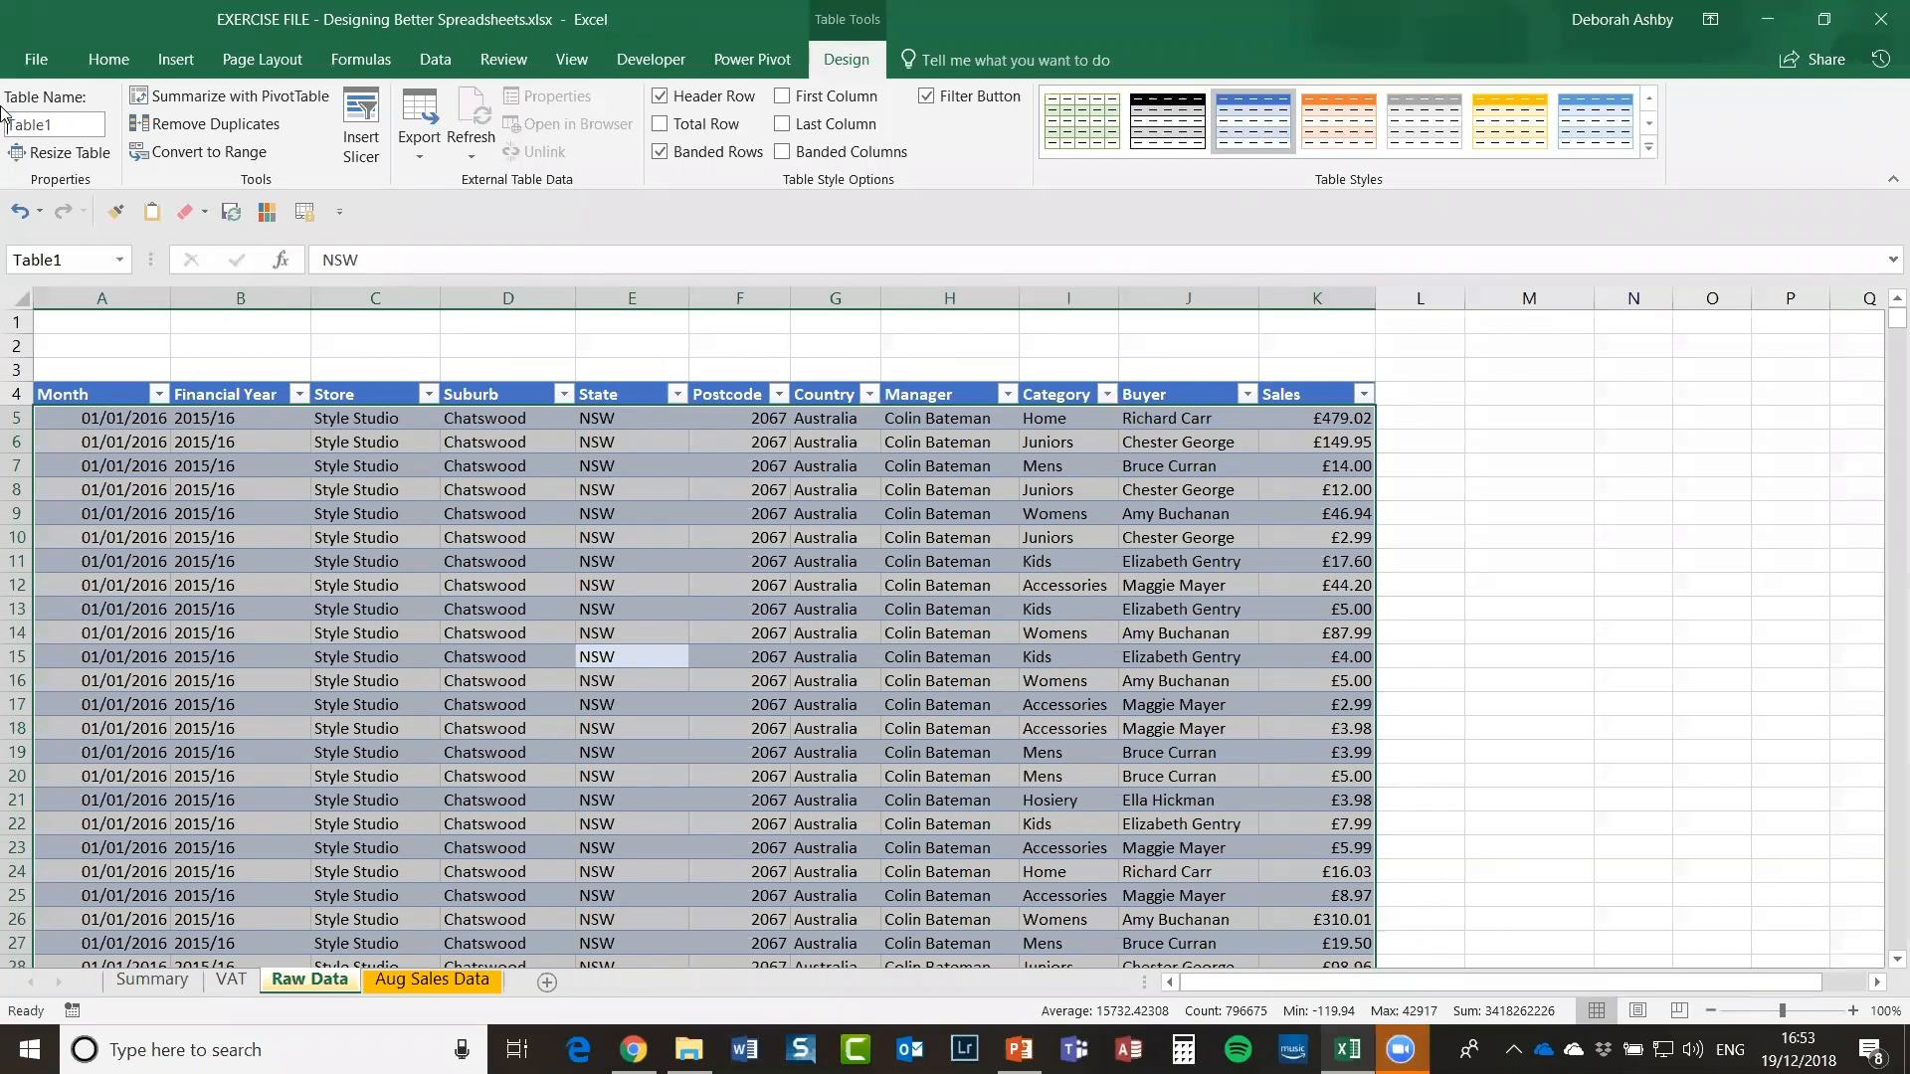
double_click(75, 124)
type("tbl_sales_data")
key("Return")
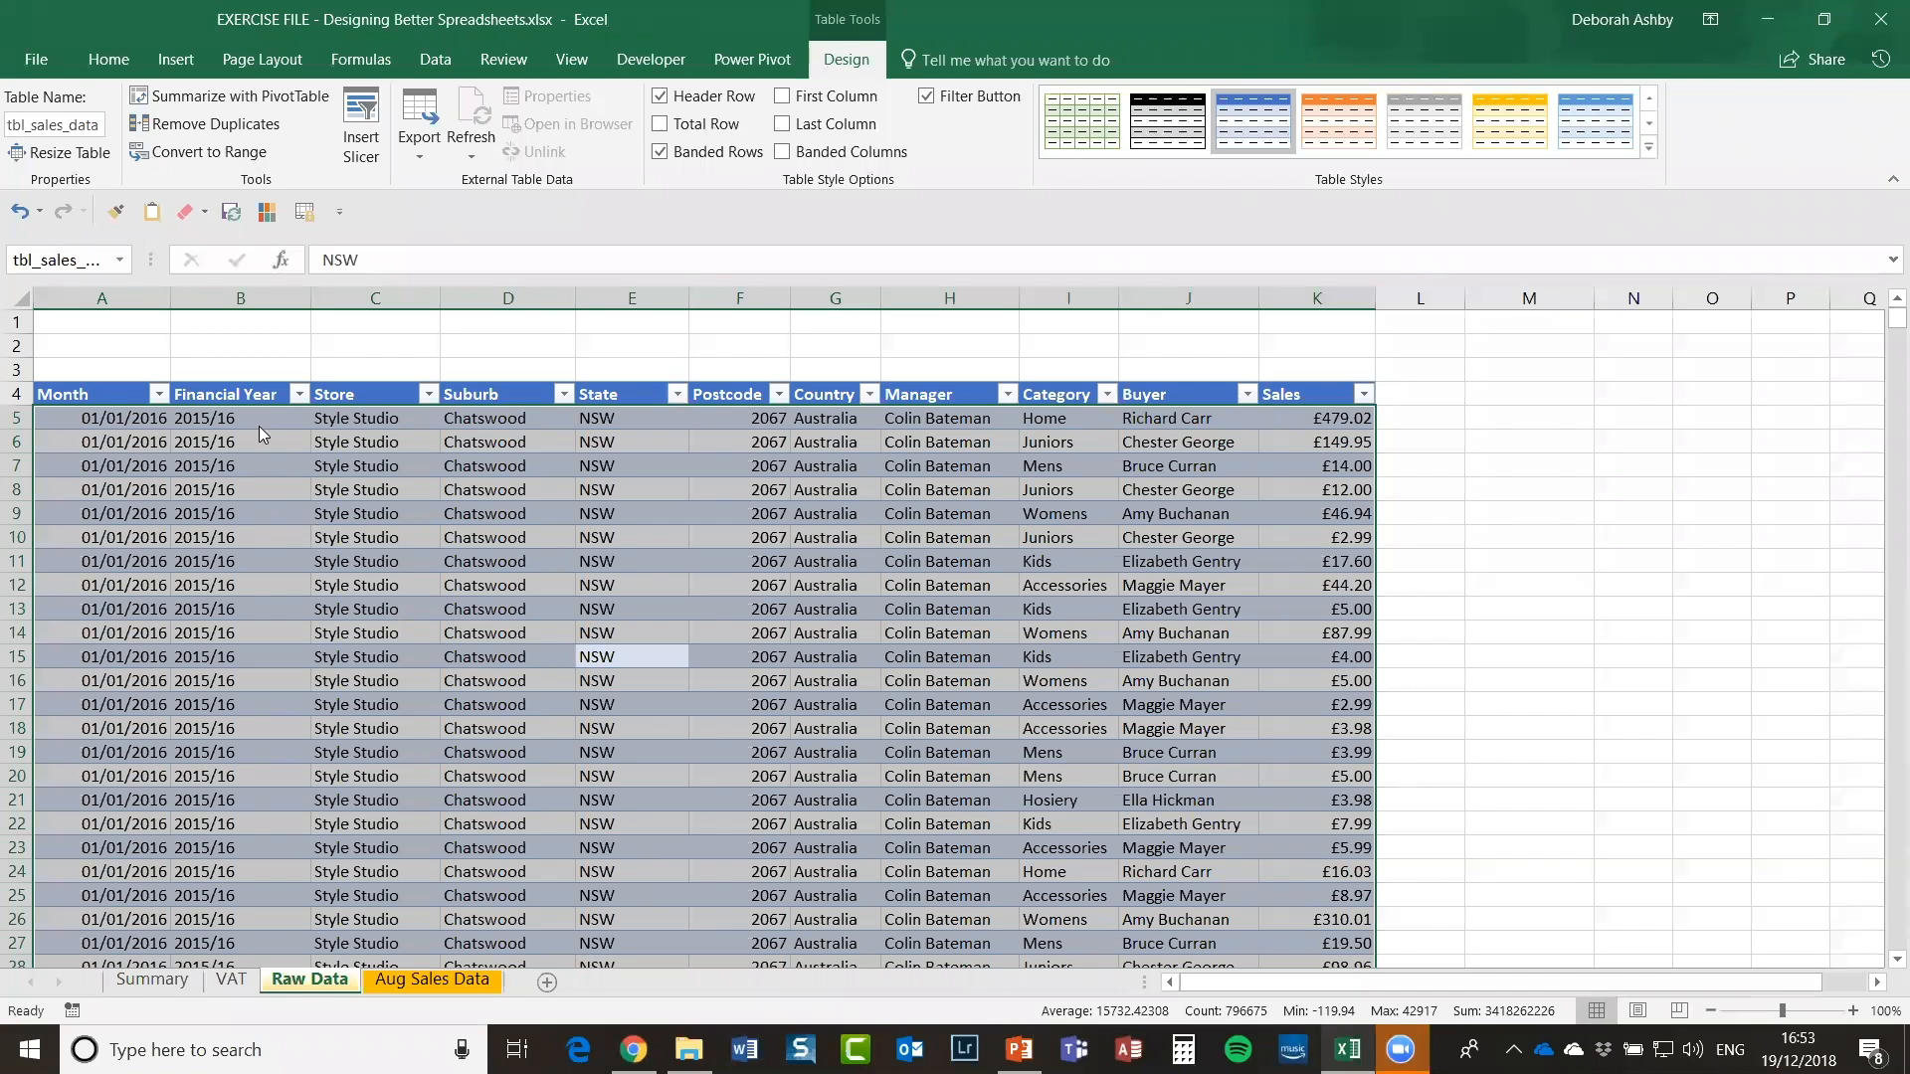
left_click(673, 632)
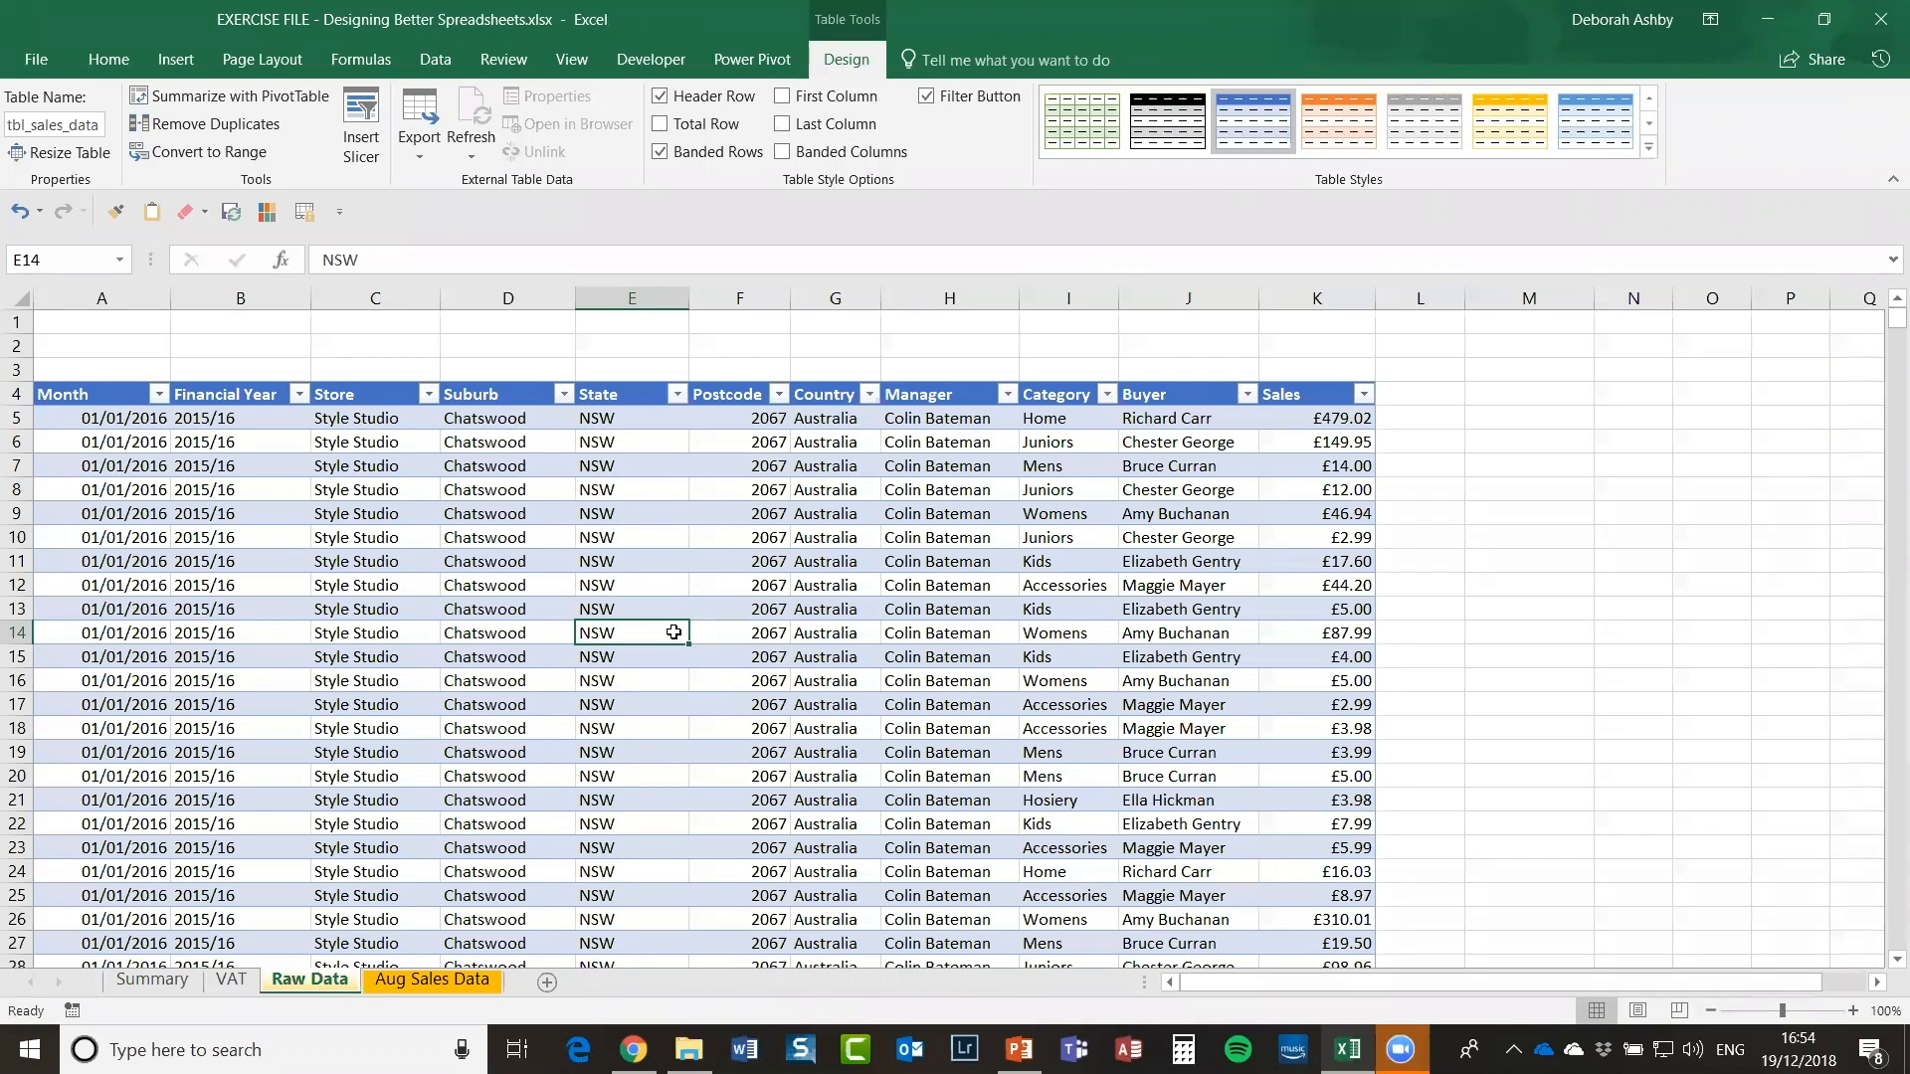
left_click(628, 591)
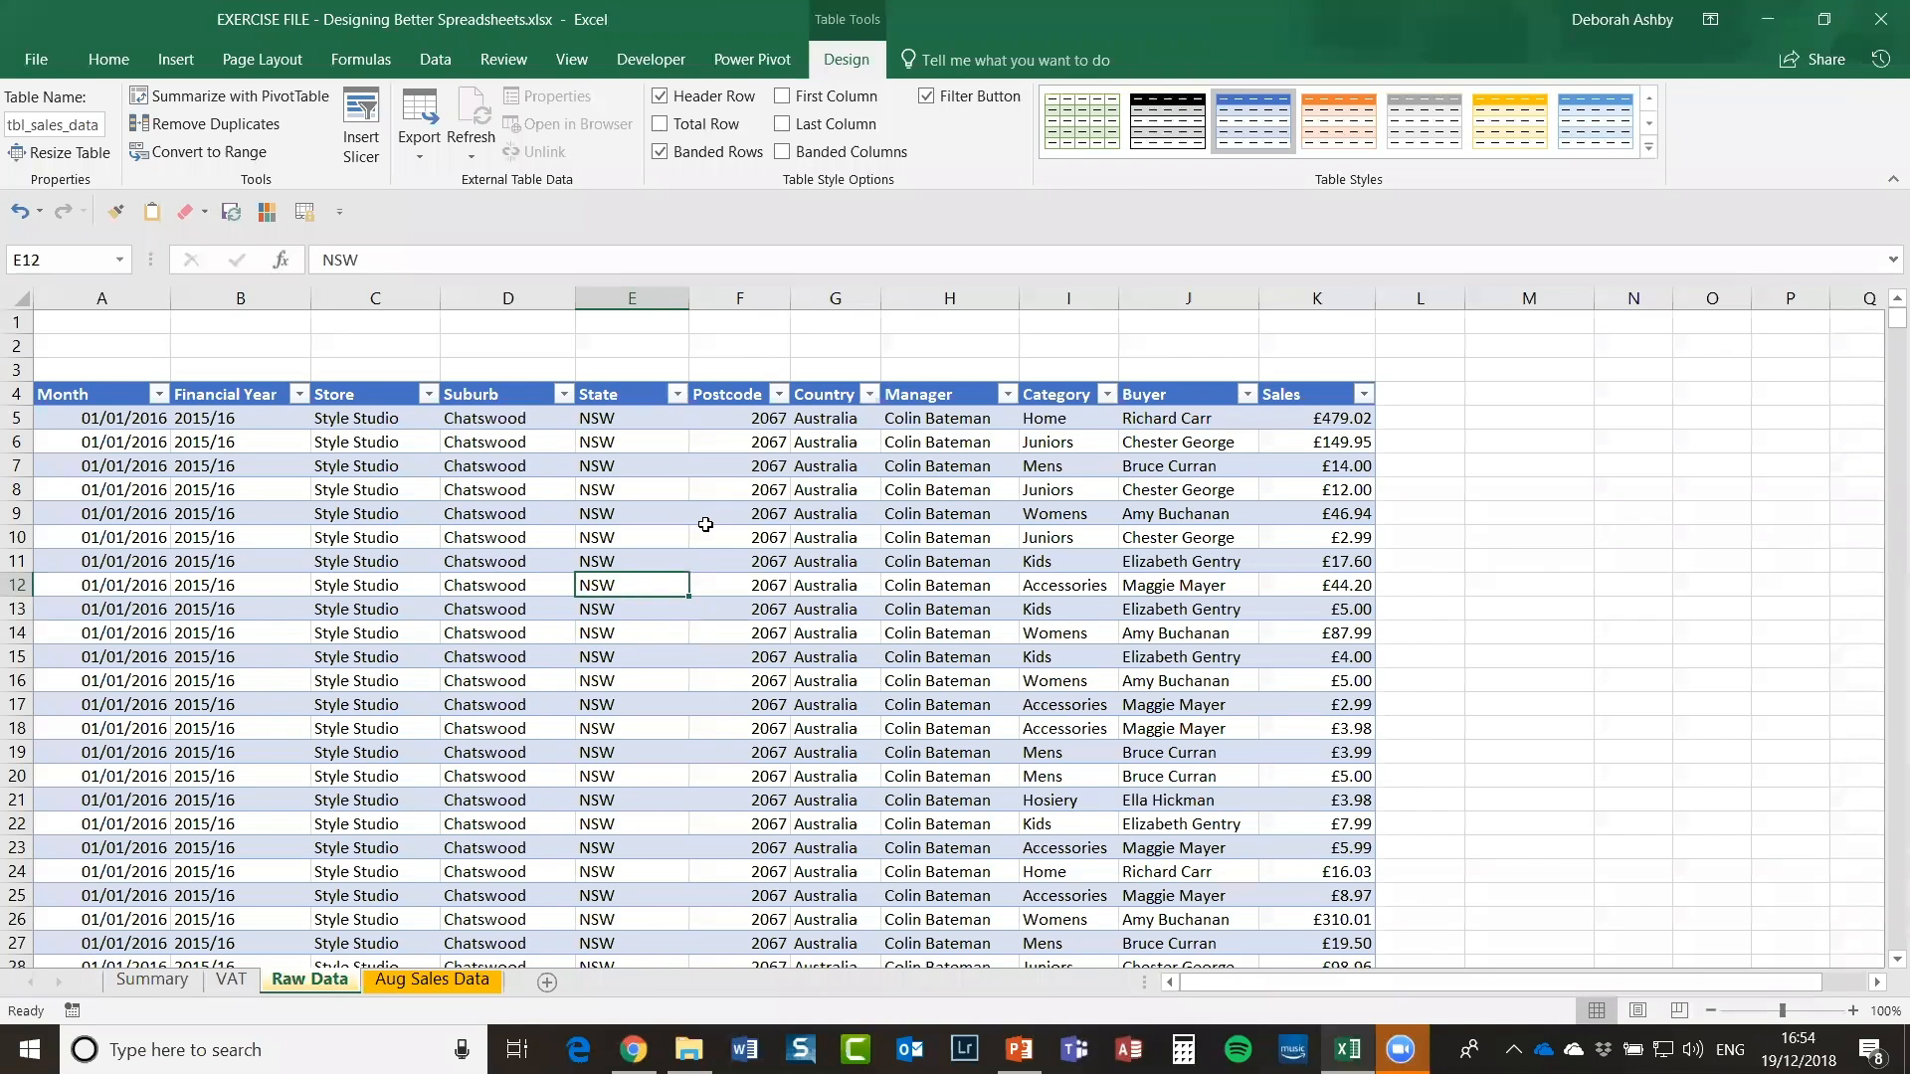
left_click(175, 59)
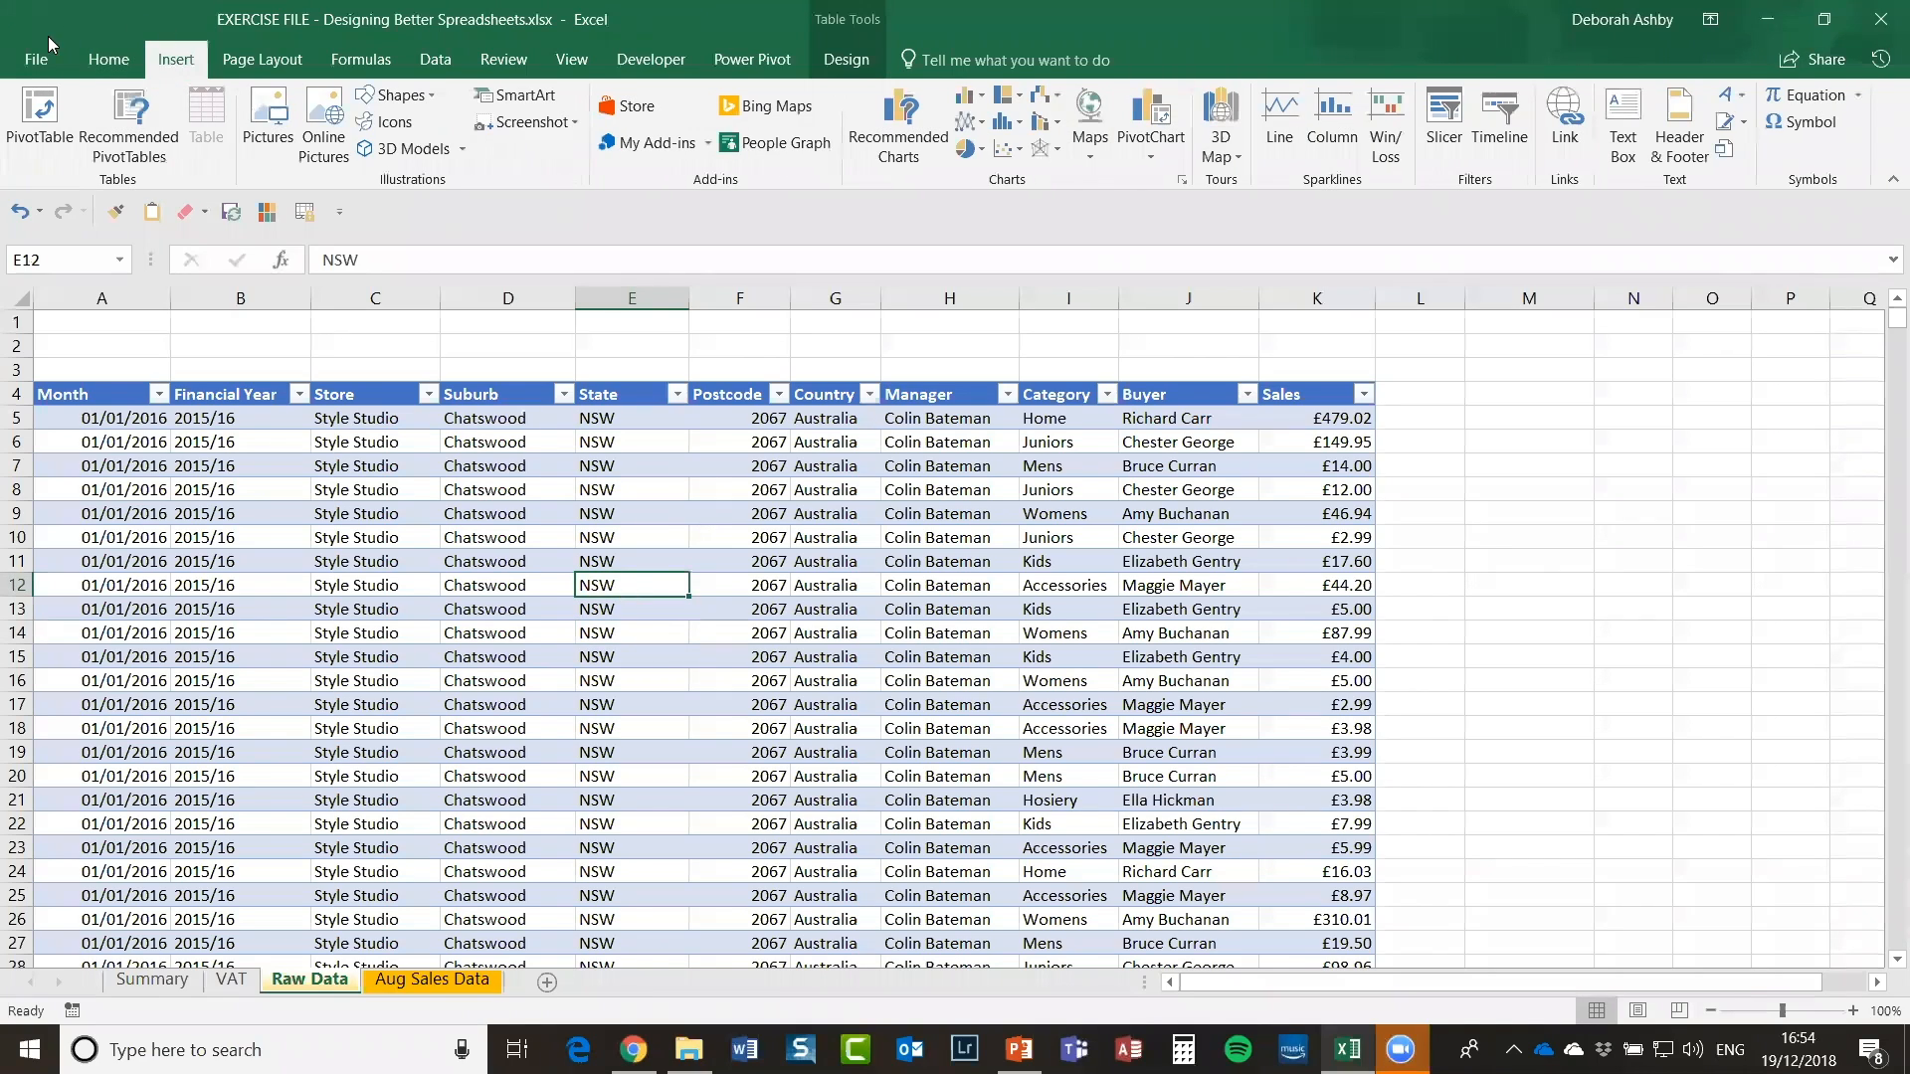
Step: Insert PivotTable1 from tbl_sales_data onto a new Sheet6
left_click(40, 129)
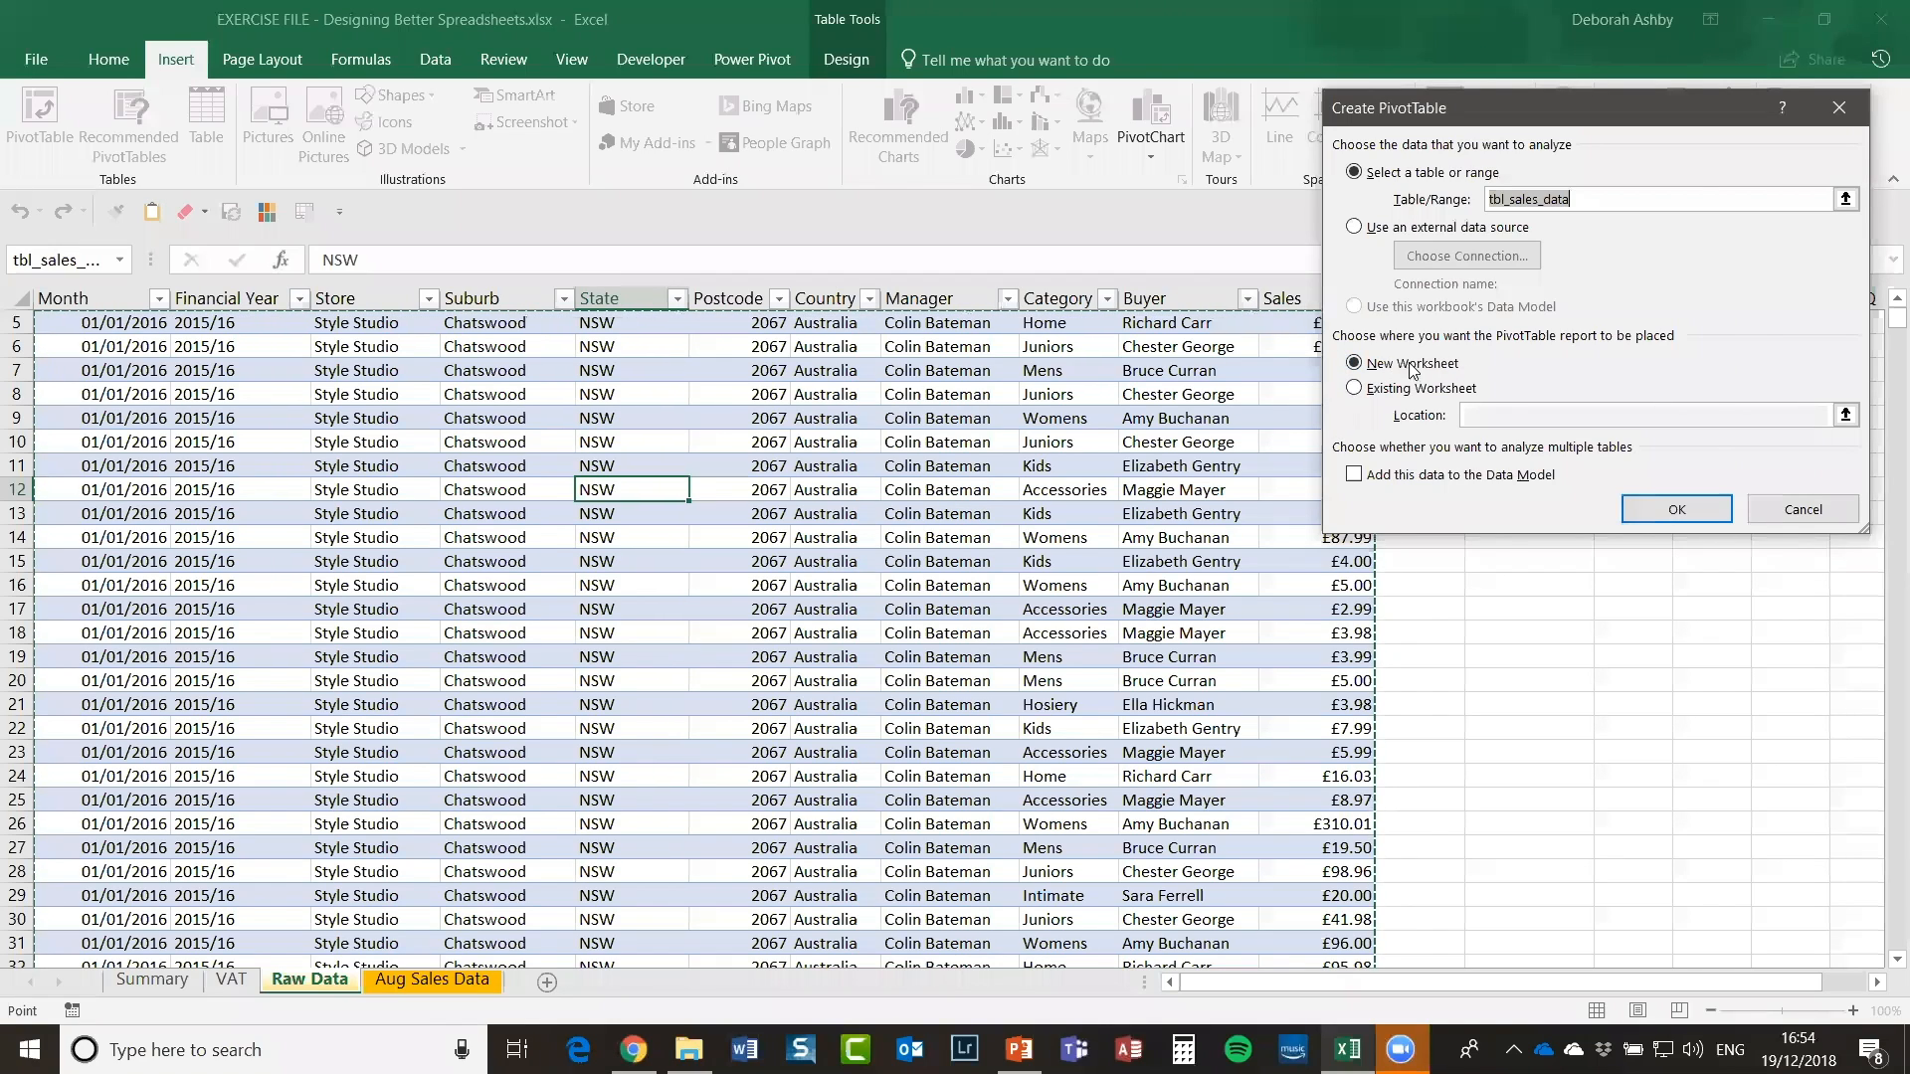
left_click(1676, 508)
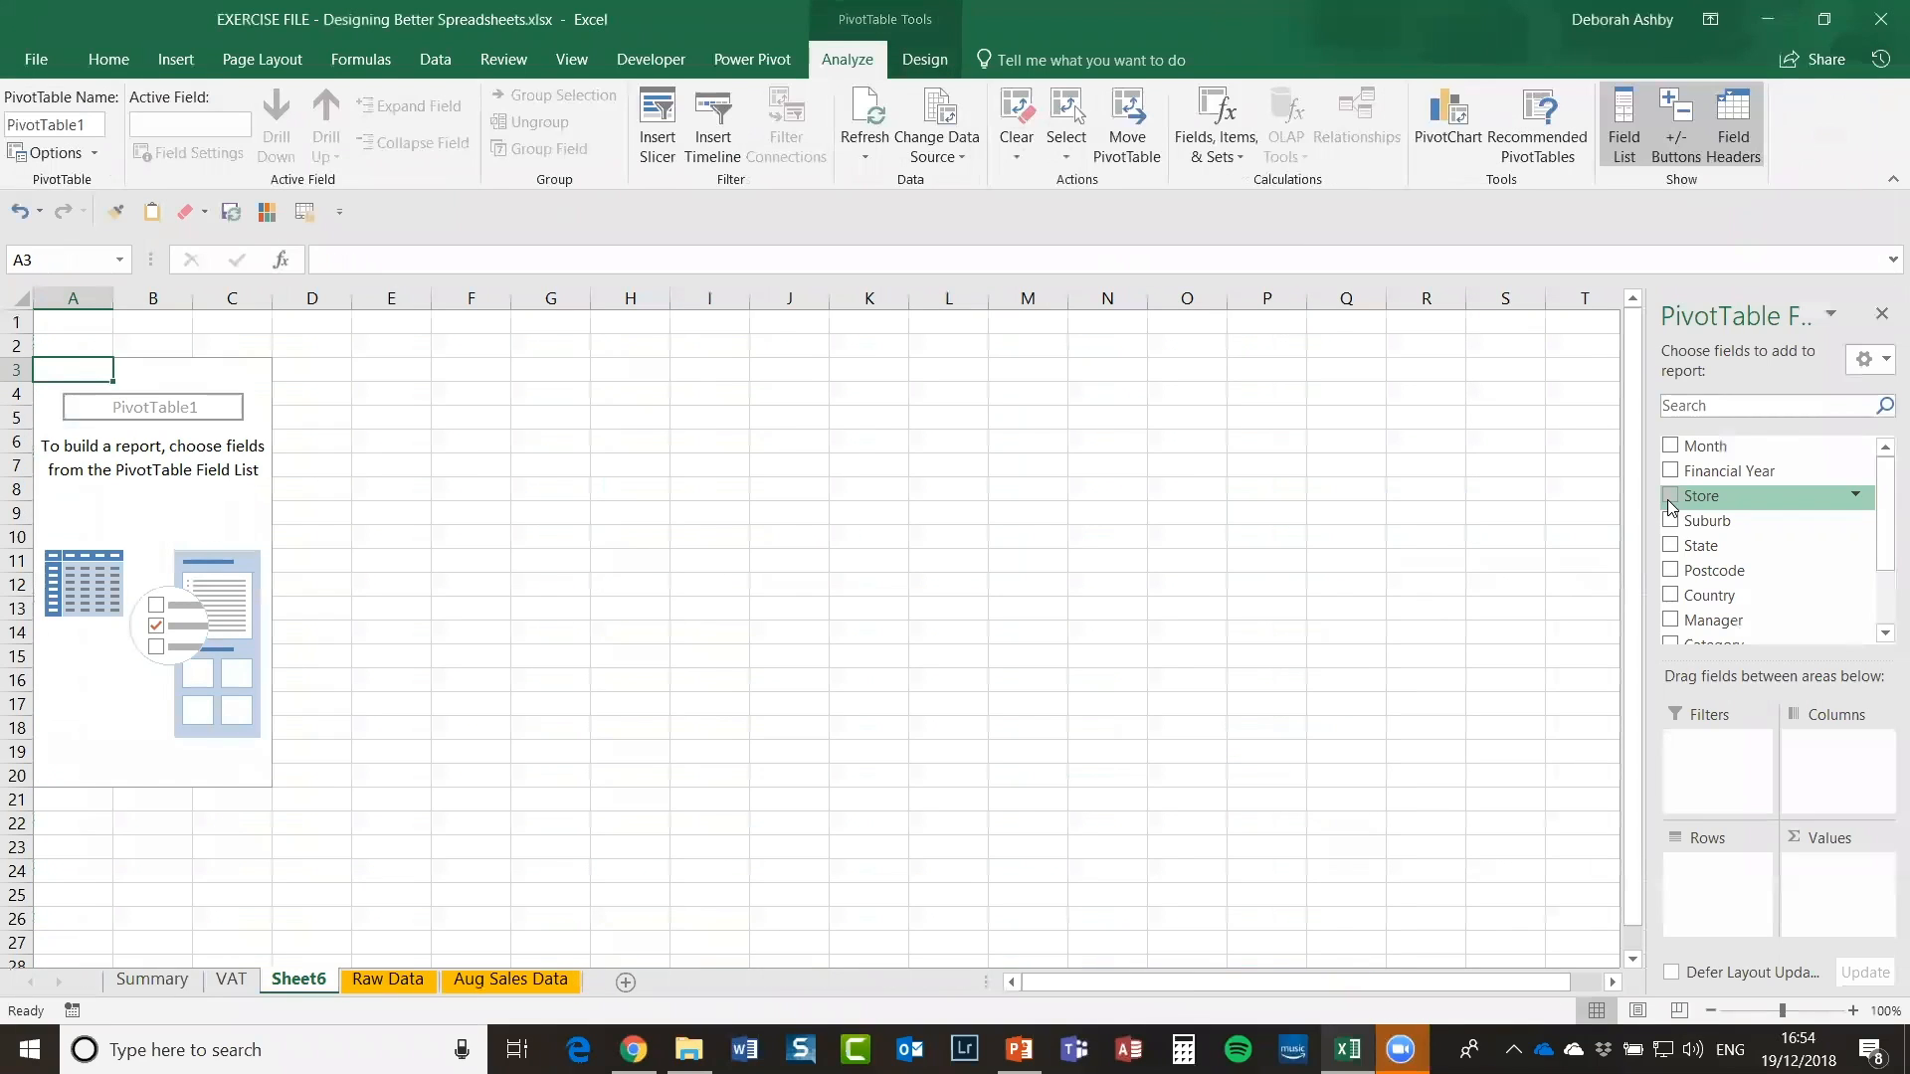
Step: Rename Sheet6 to Sales Pivot
right_click(287, 985)
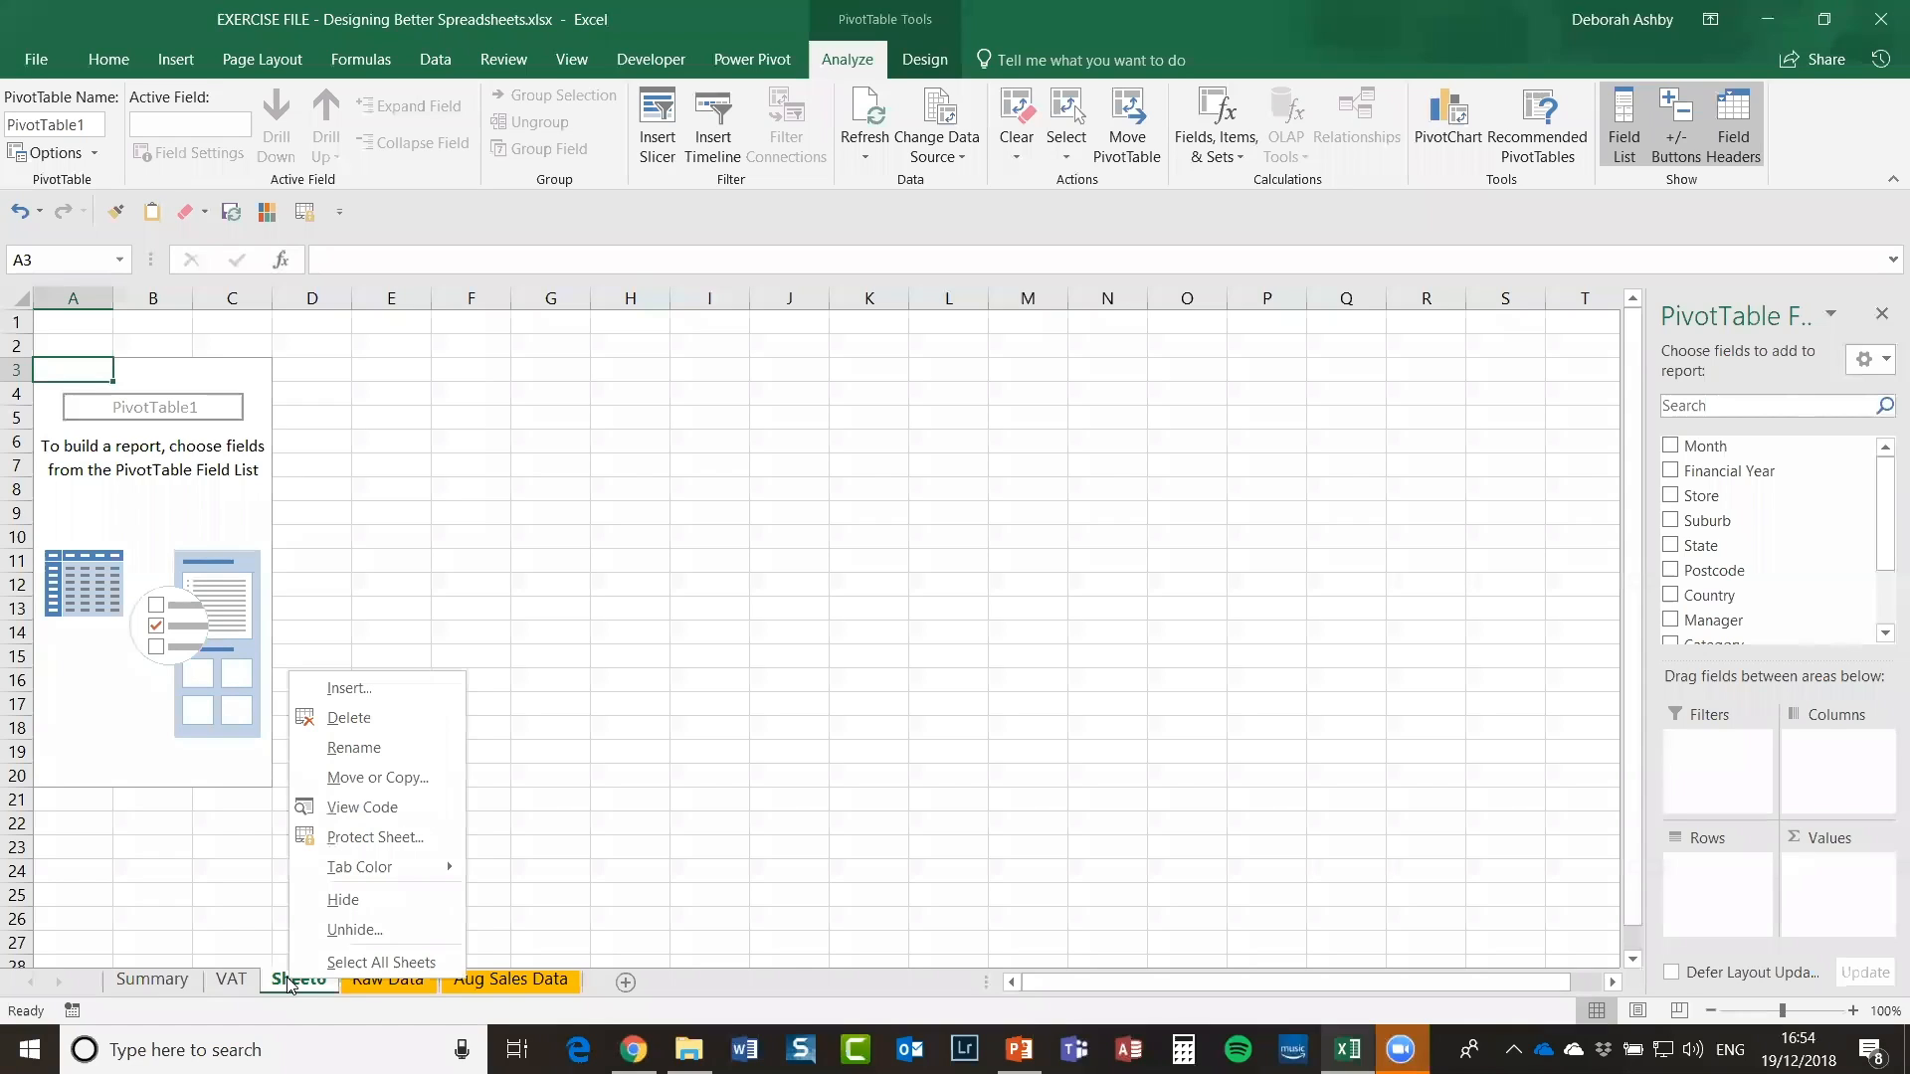
left_click(381, 751)
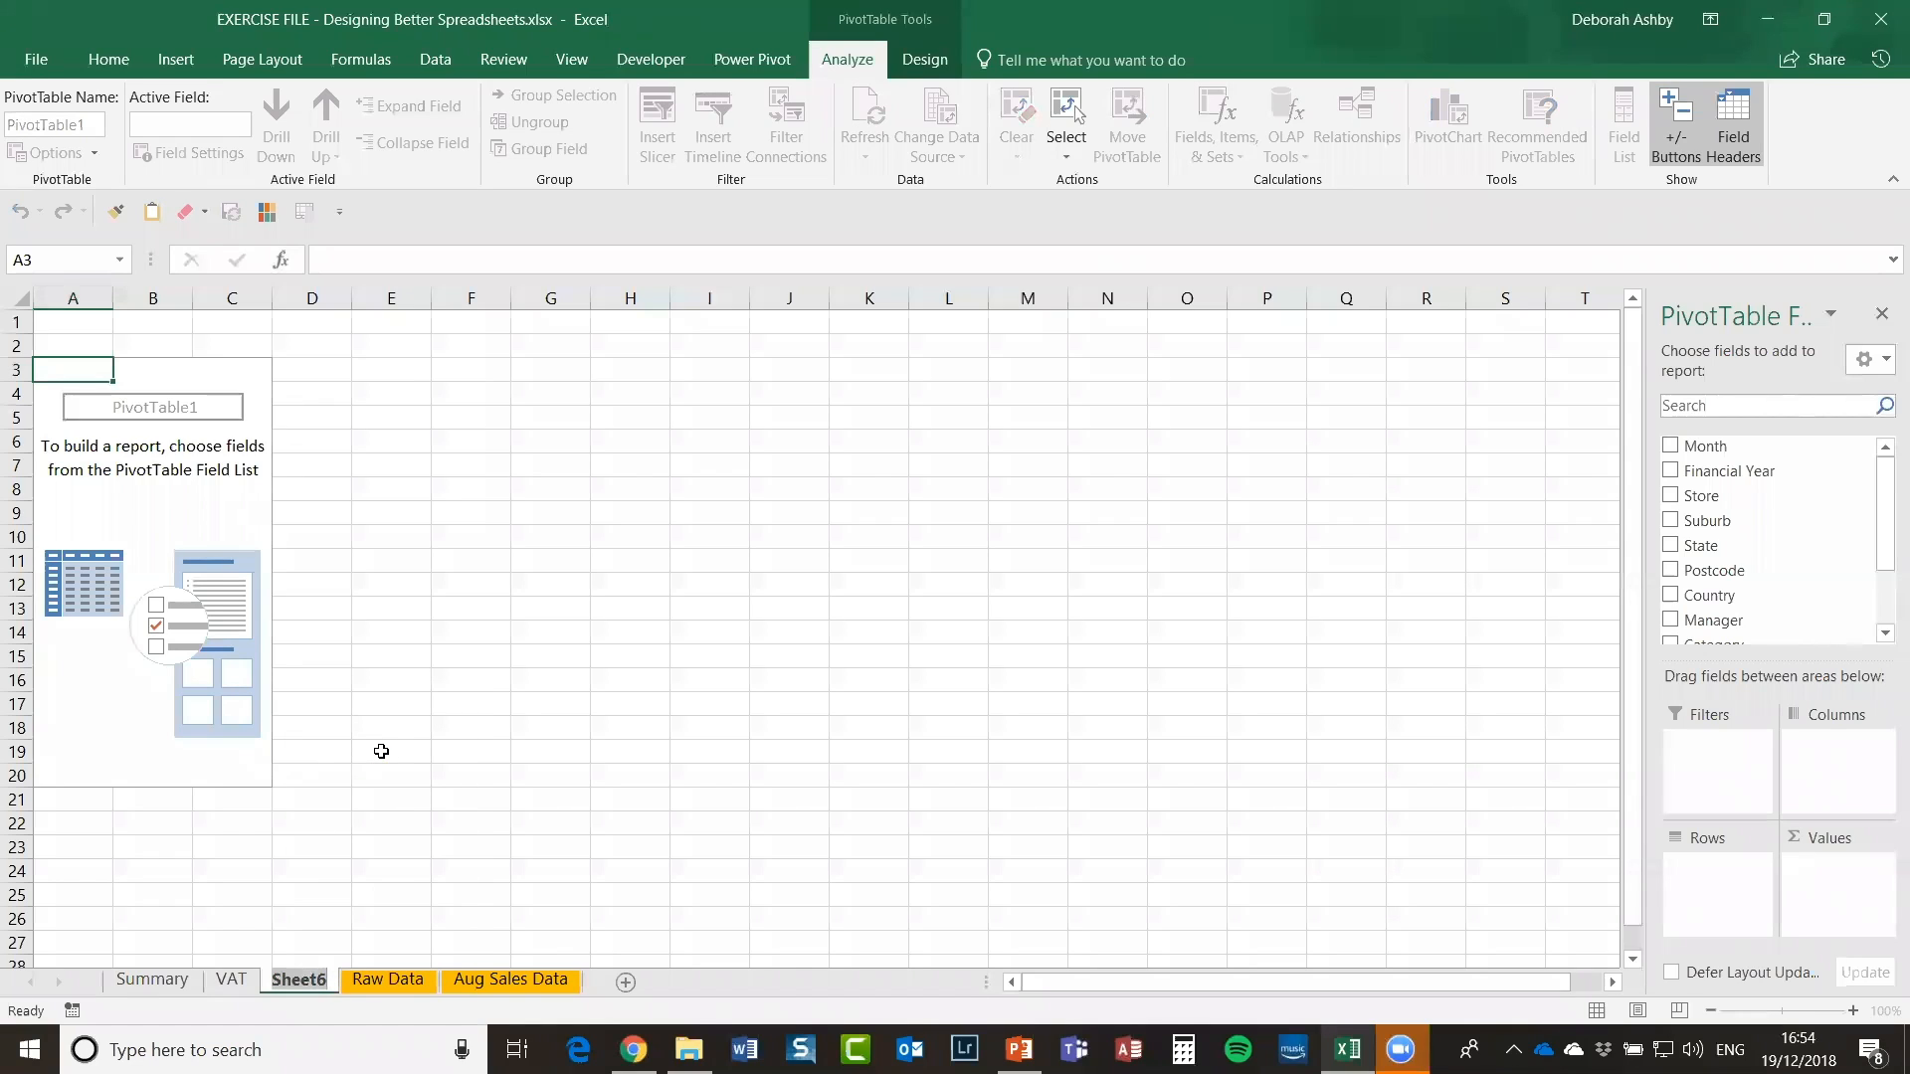
type("Sales Pv")
key("BackSpace")
type("ivot")
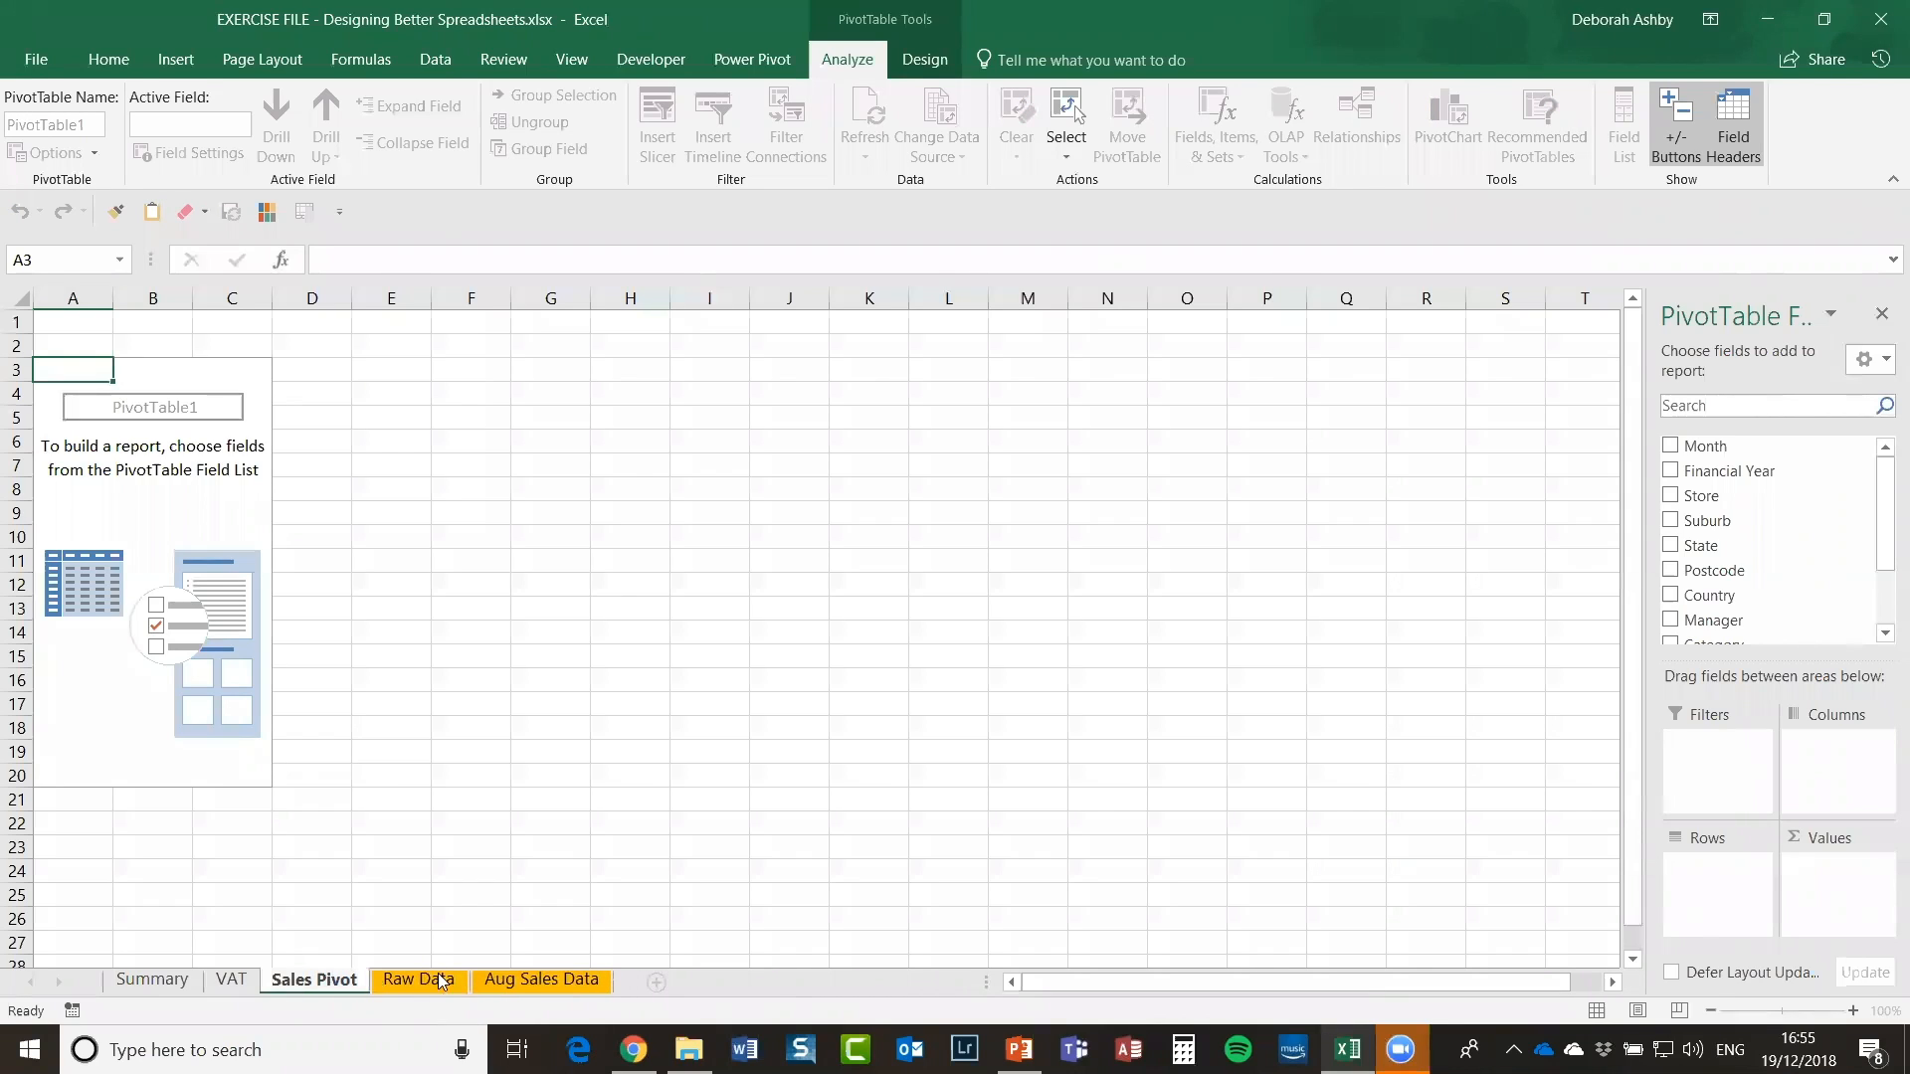
left_click(578, 874)
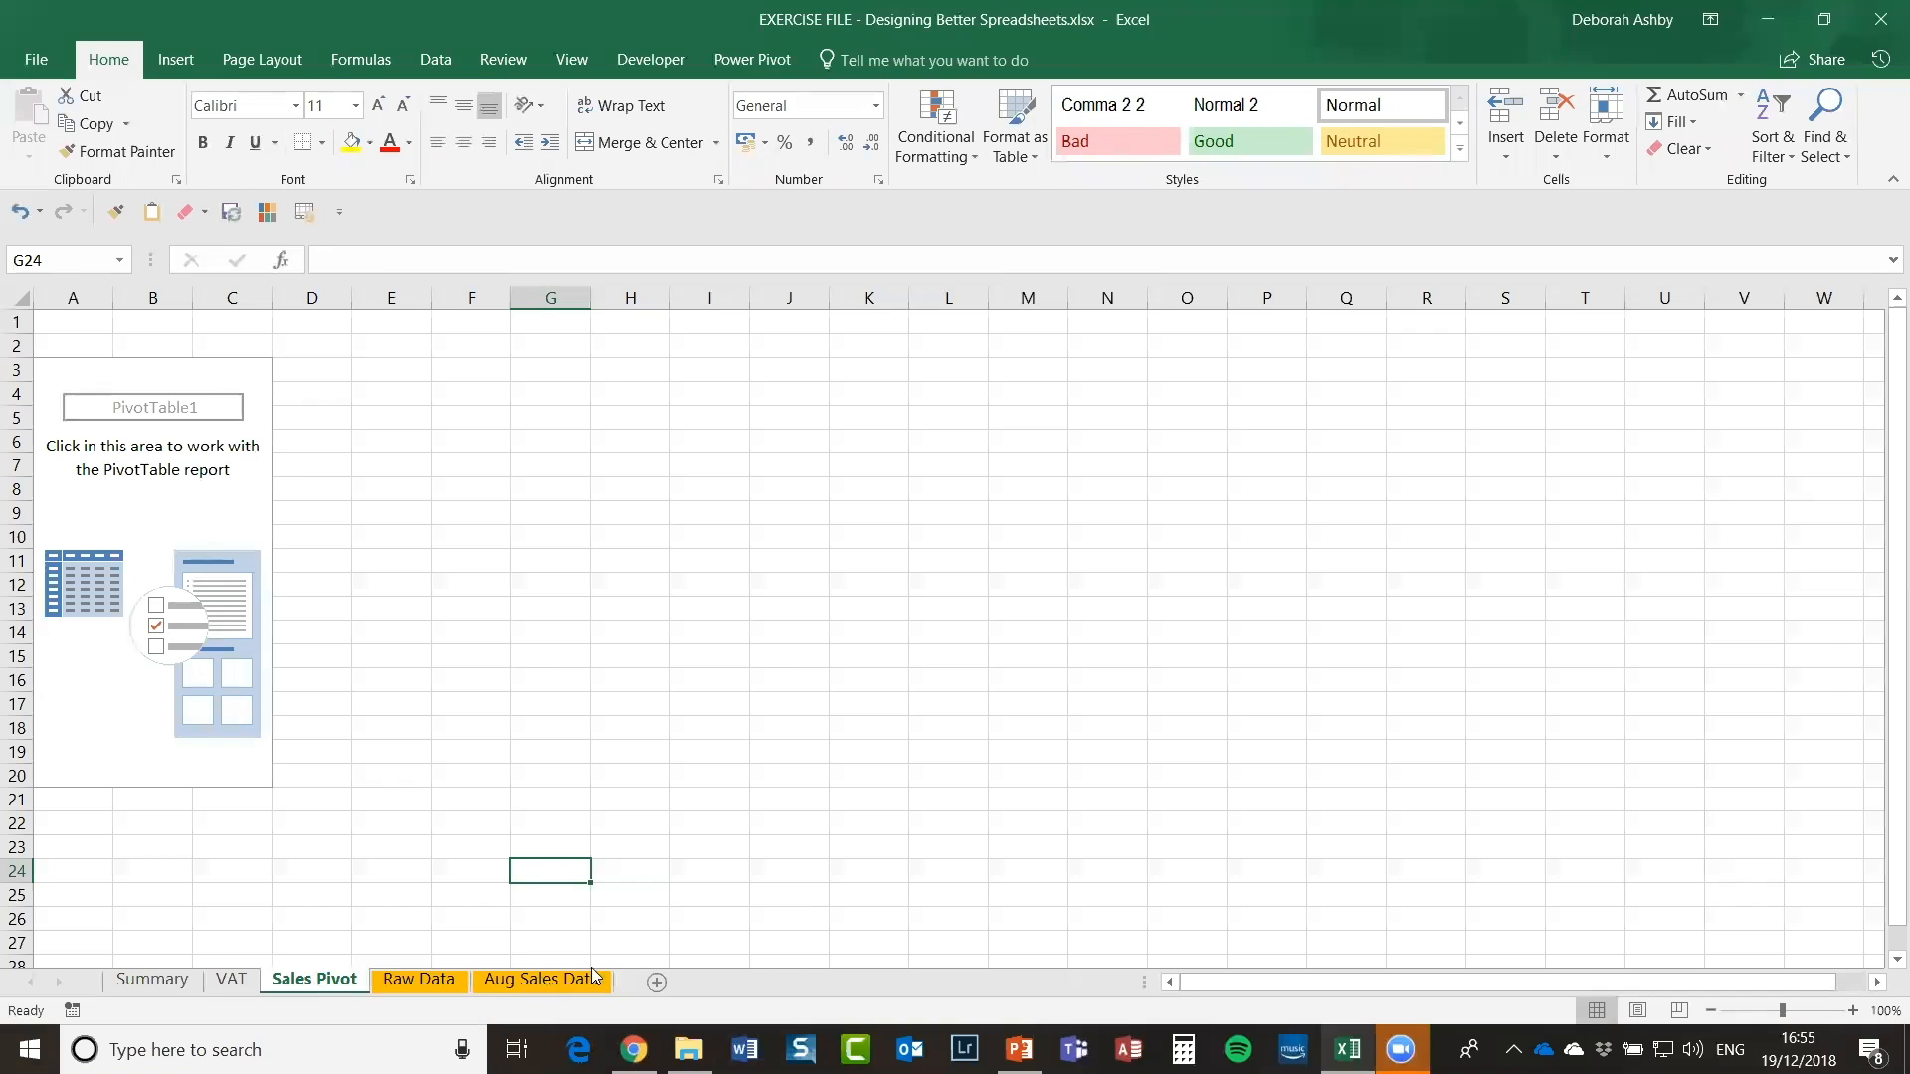
Step: Colour the Sales Pivot tab orange and bring back the PivotTable field list
right_click(291, 983)
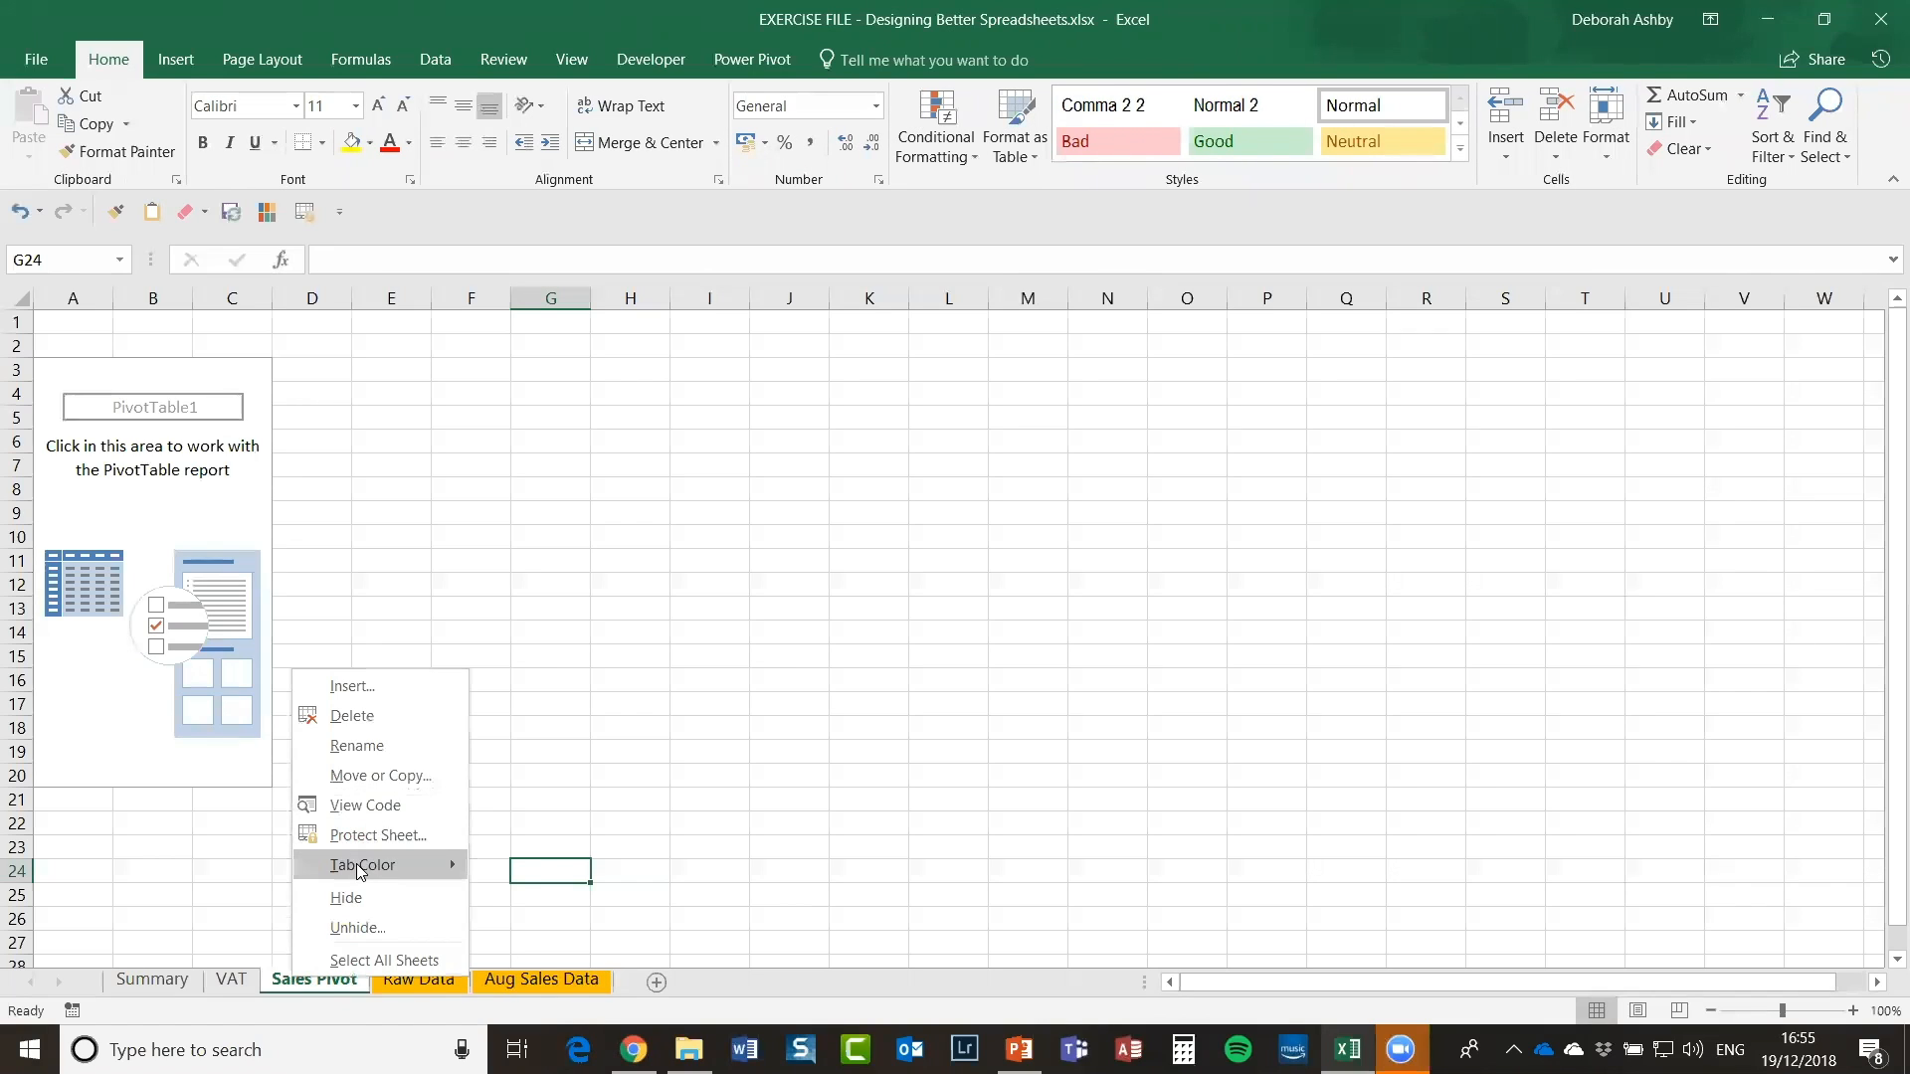
mouse_move(363, 864)
left_click(517, 949)
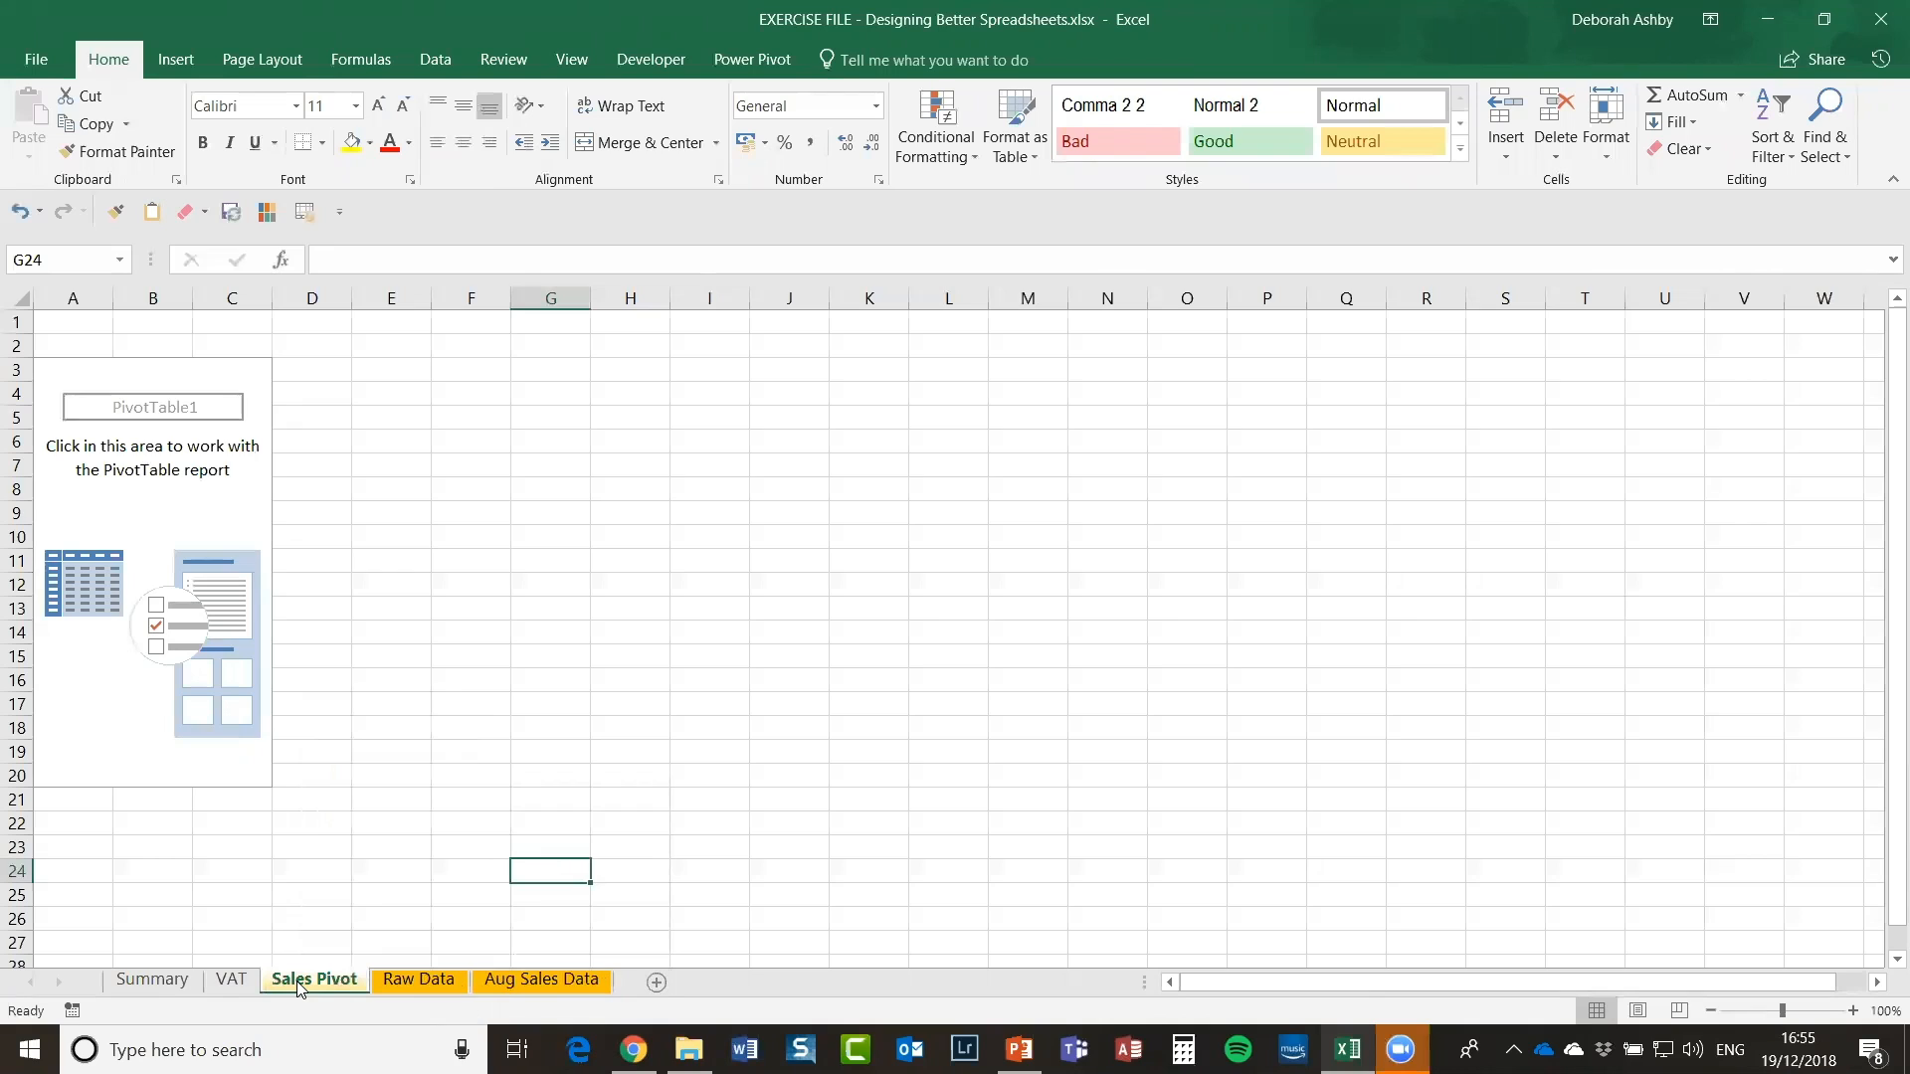
left_click(232, 490)
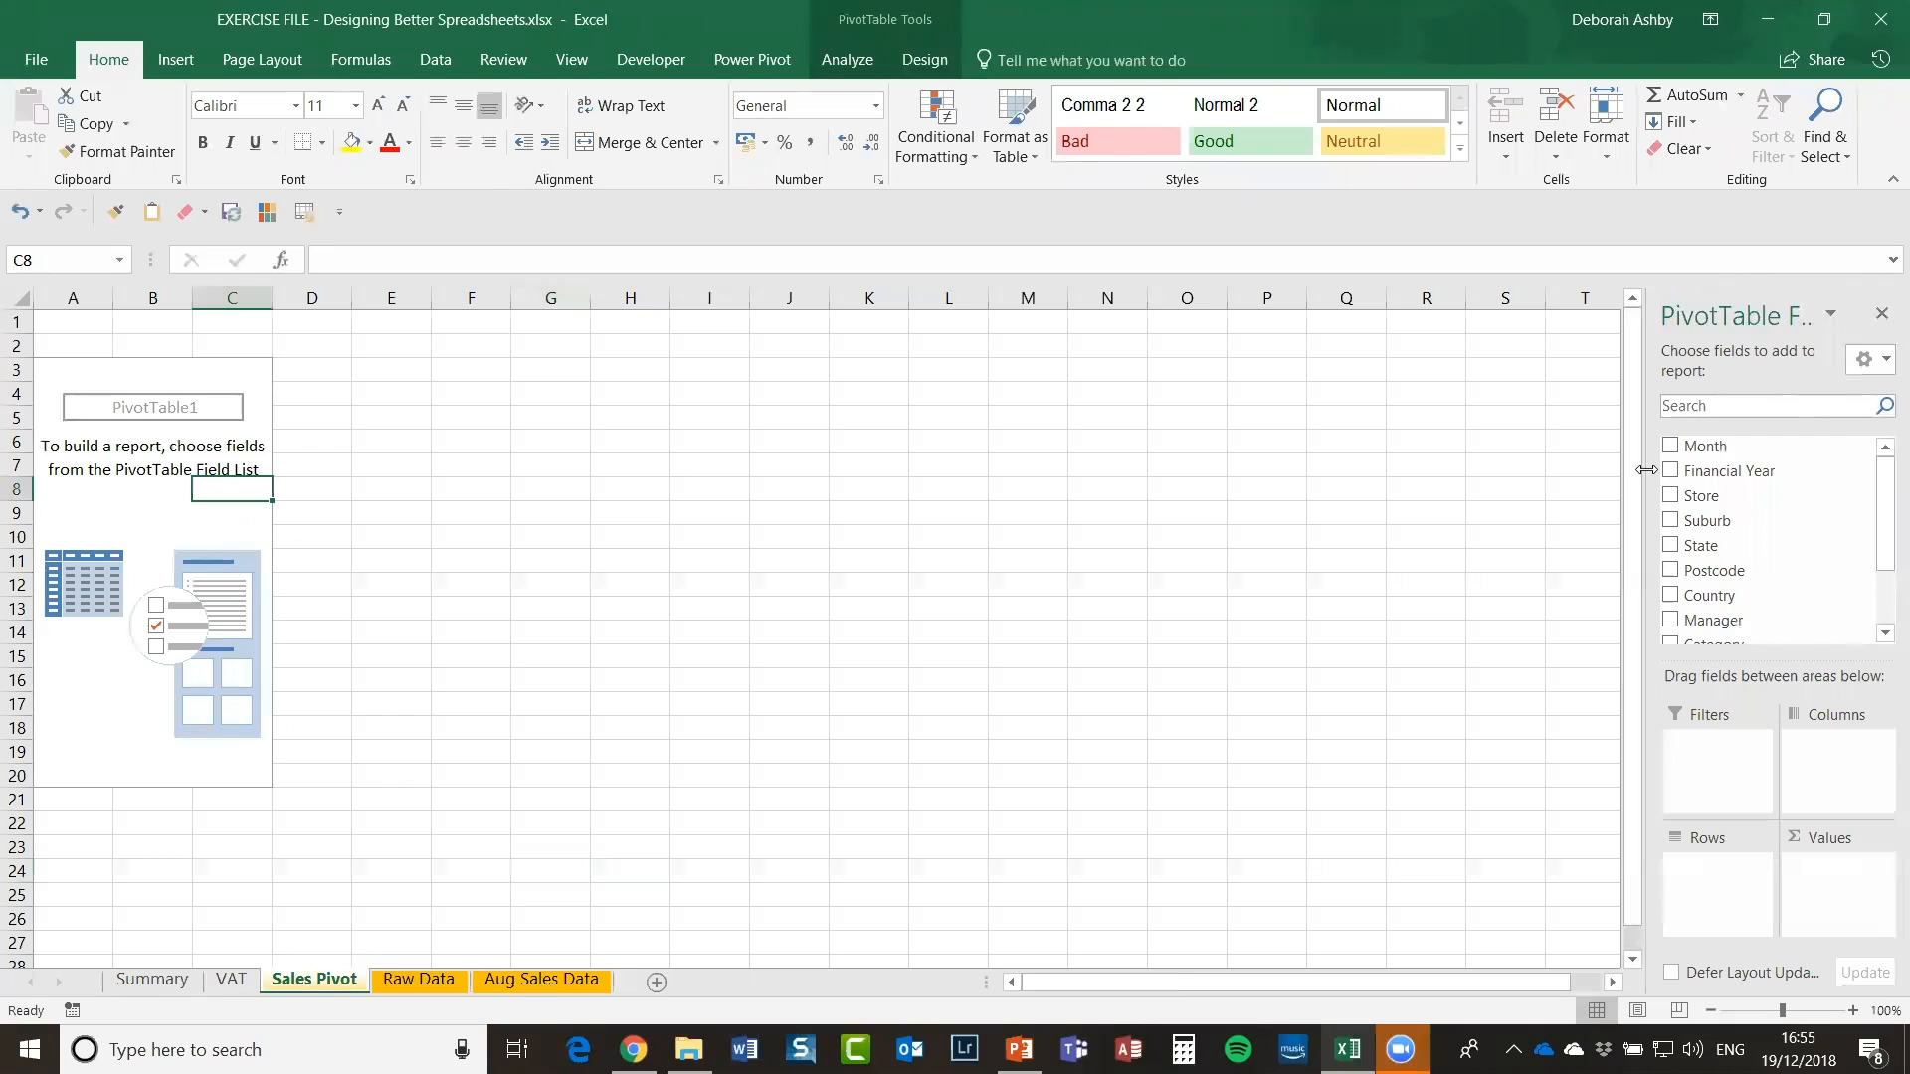
Step: Put State in Rows and Sum of Sales in Values, giving a 54481792.65 Grand Total
left_click_drag(1647, 470, 1566, 487)
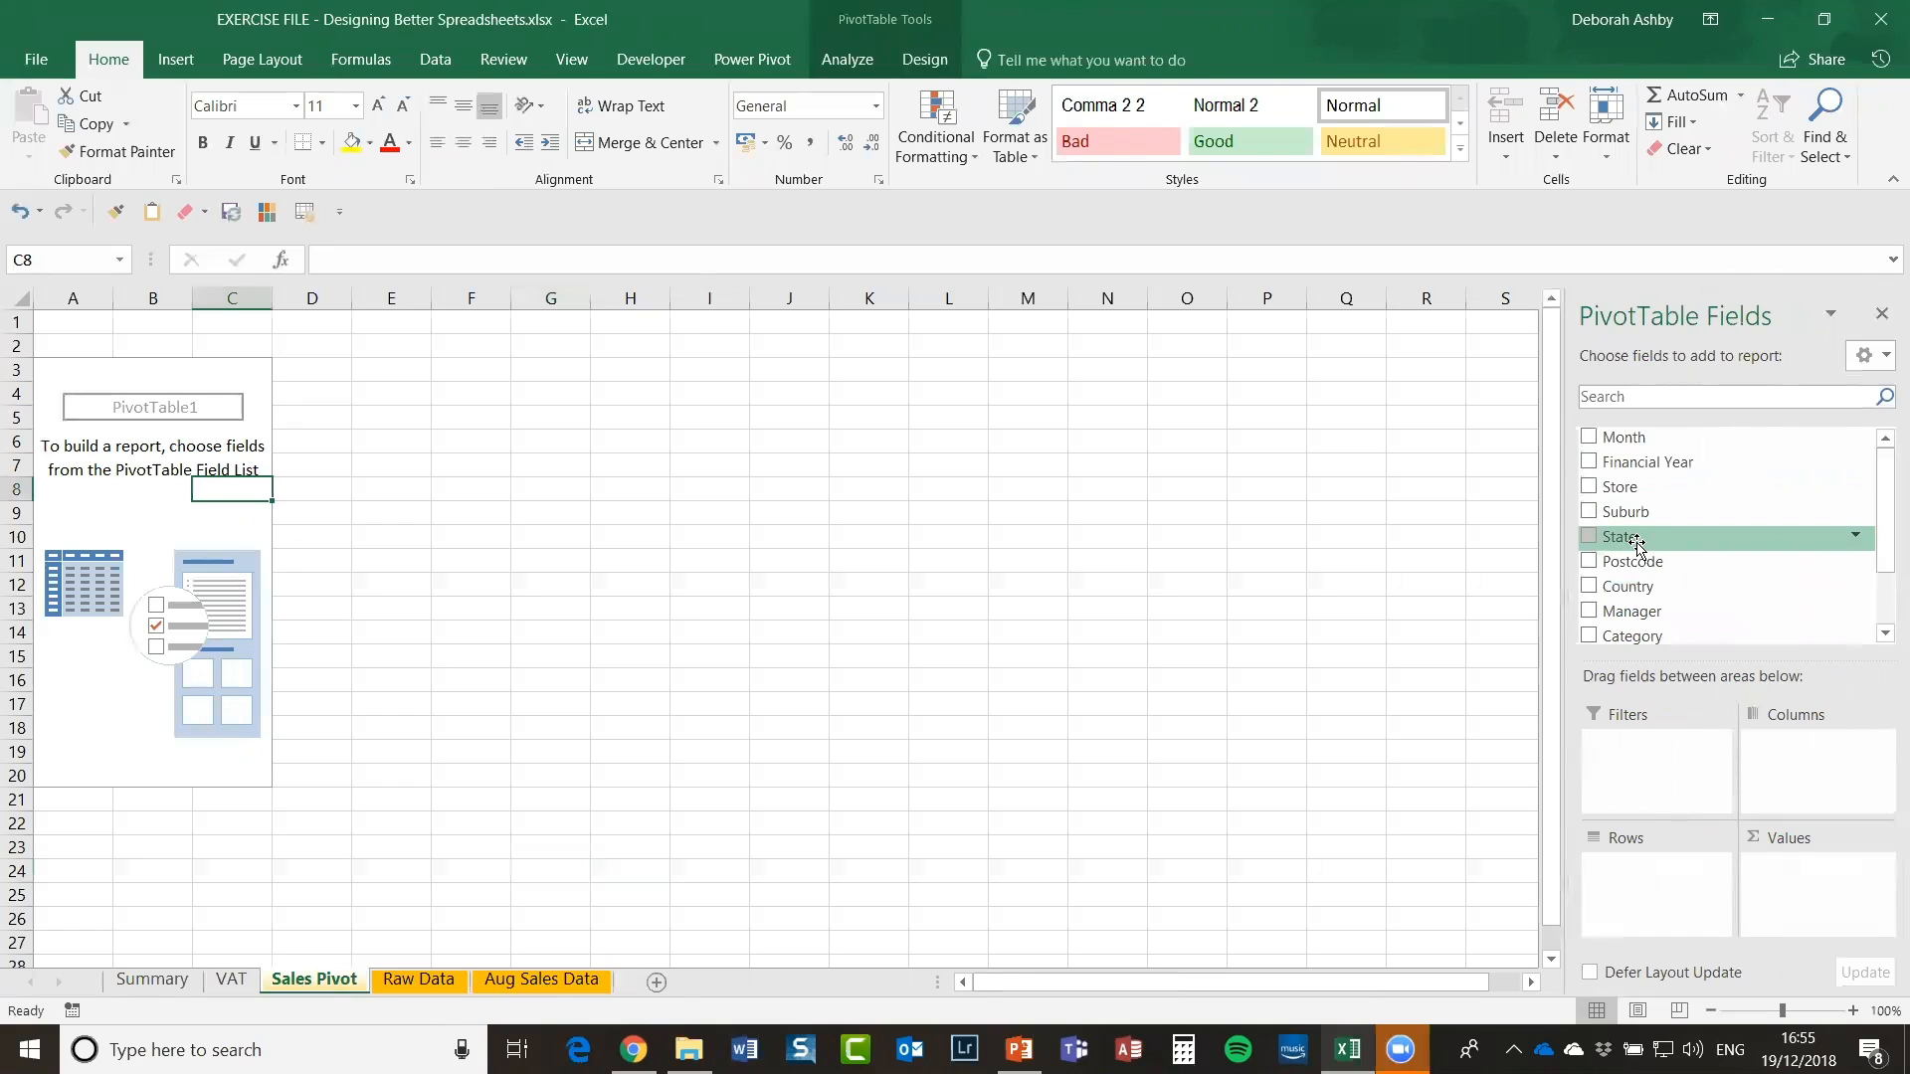
left_click_drag(1638, 543, 1651, 888)
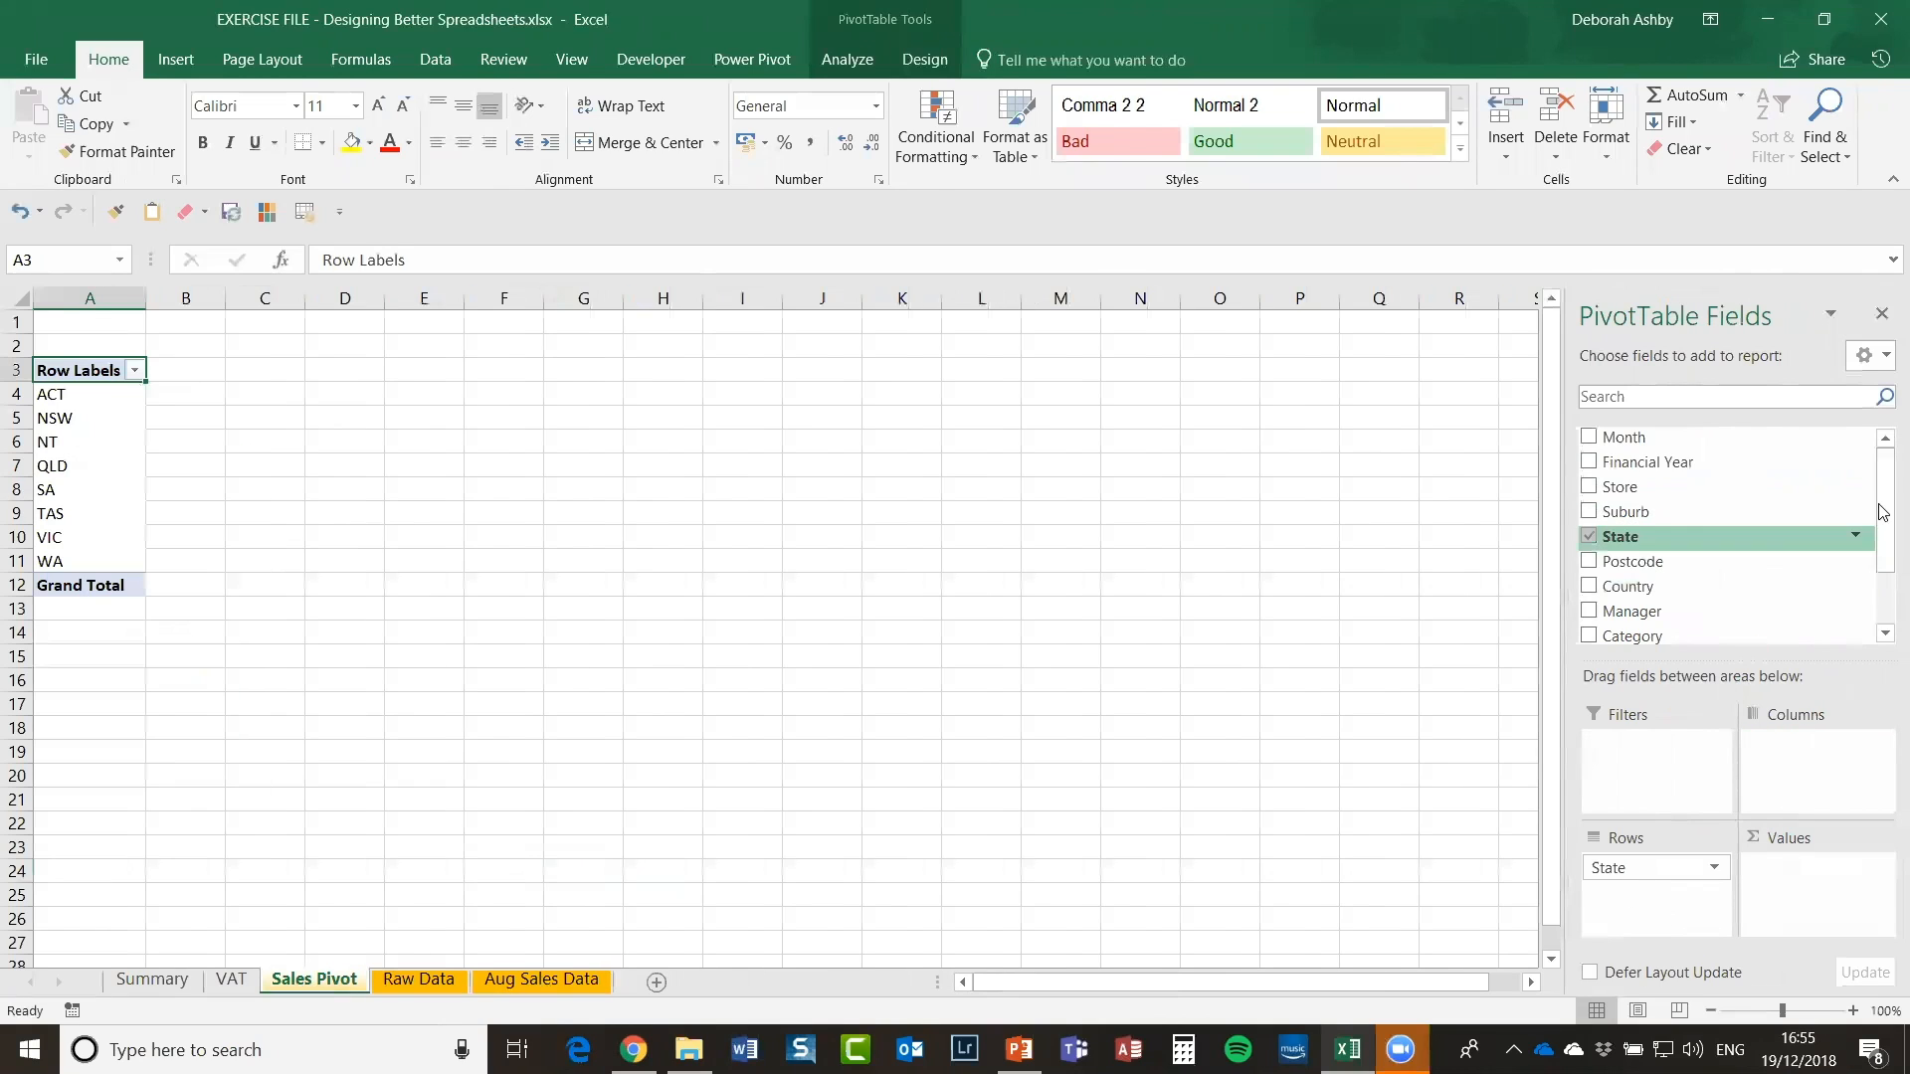
left_click_drag(1882, 512, 1883, 565)
left_click_drag(1621, 599, 1801, 892)
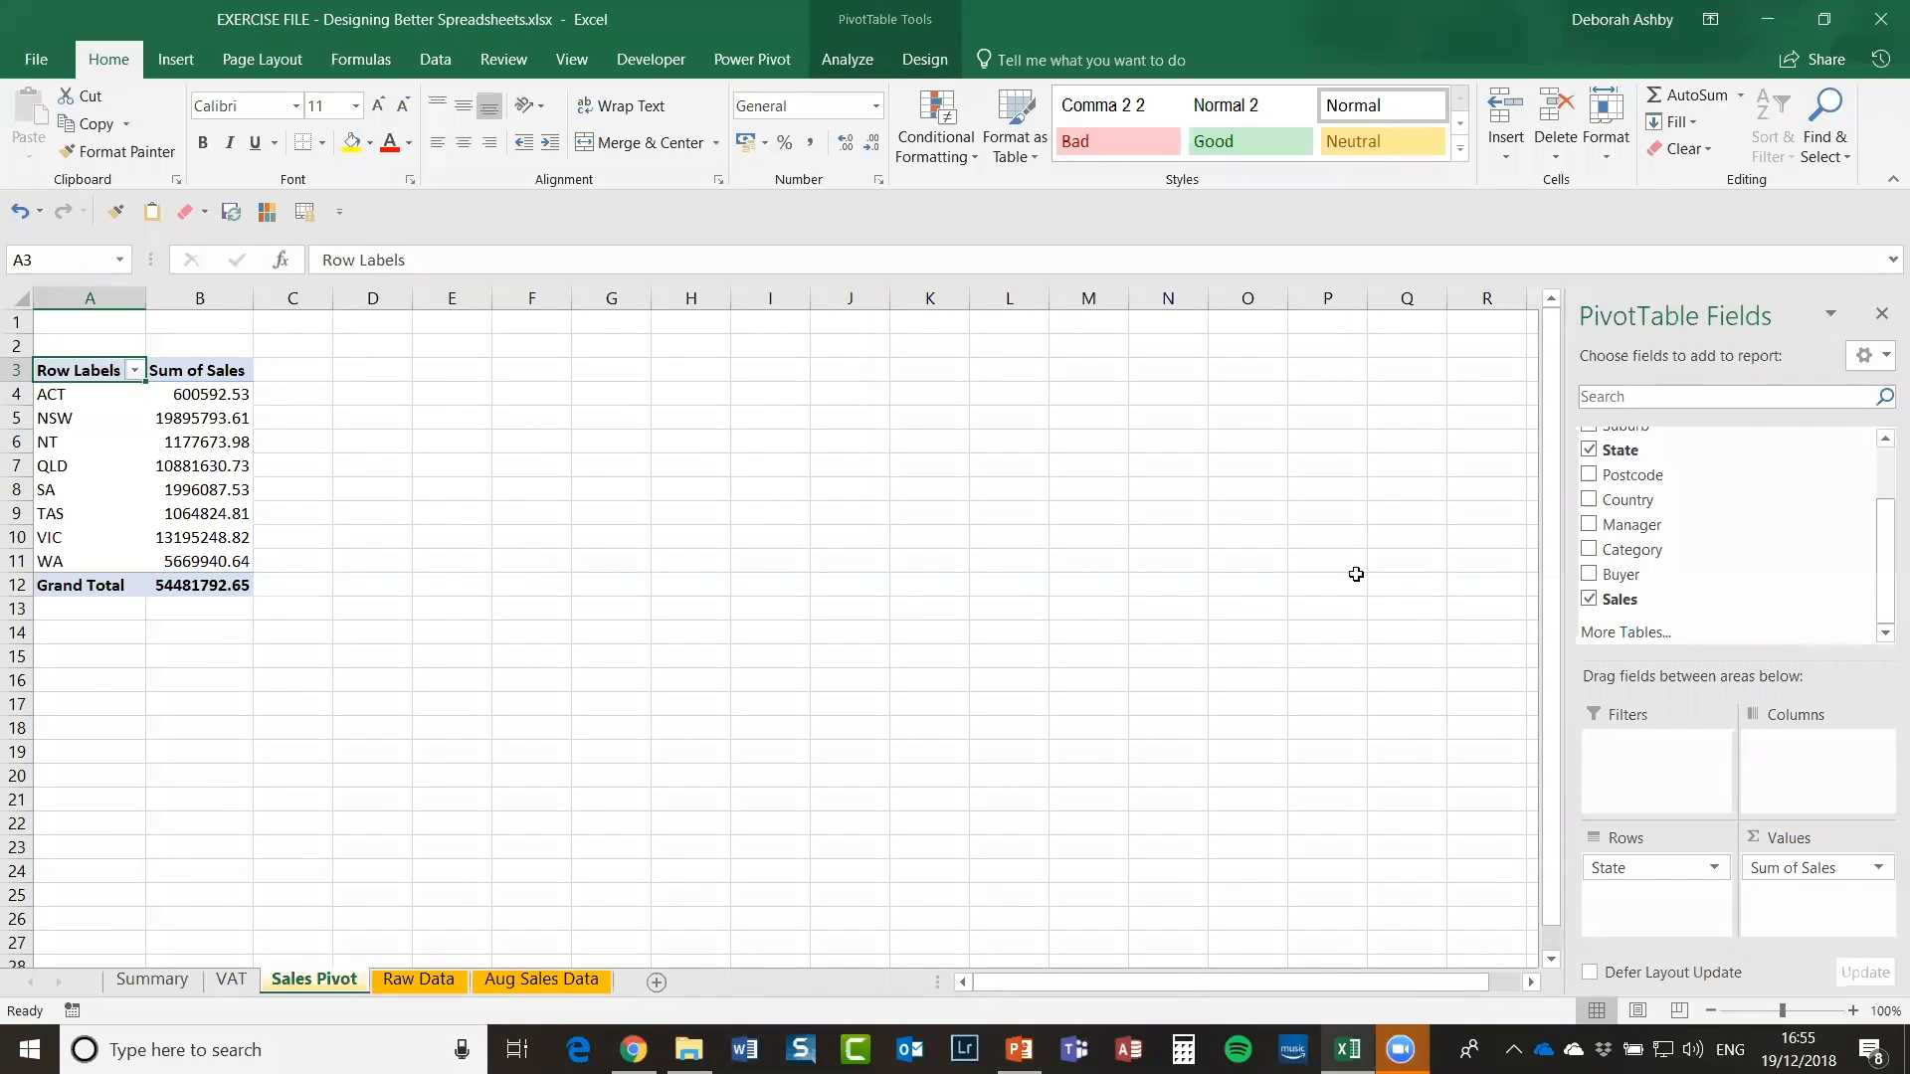
Step: Move the Sales Pivot tab so it sits right after Raw Data
left_click(422, 981)
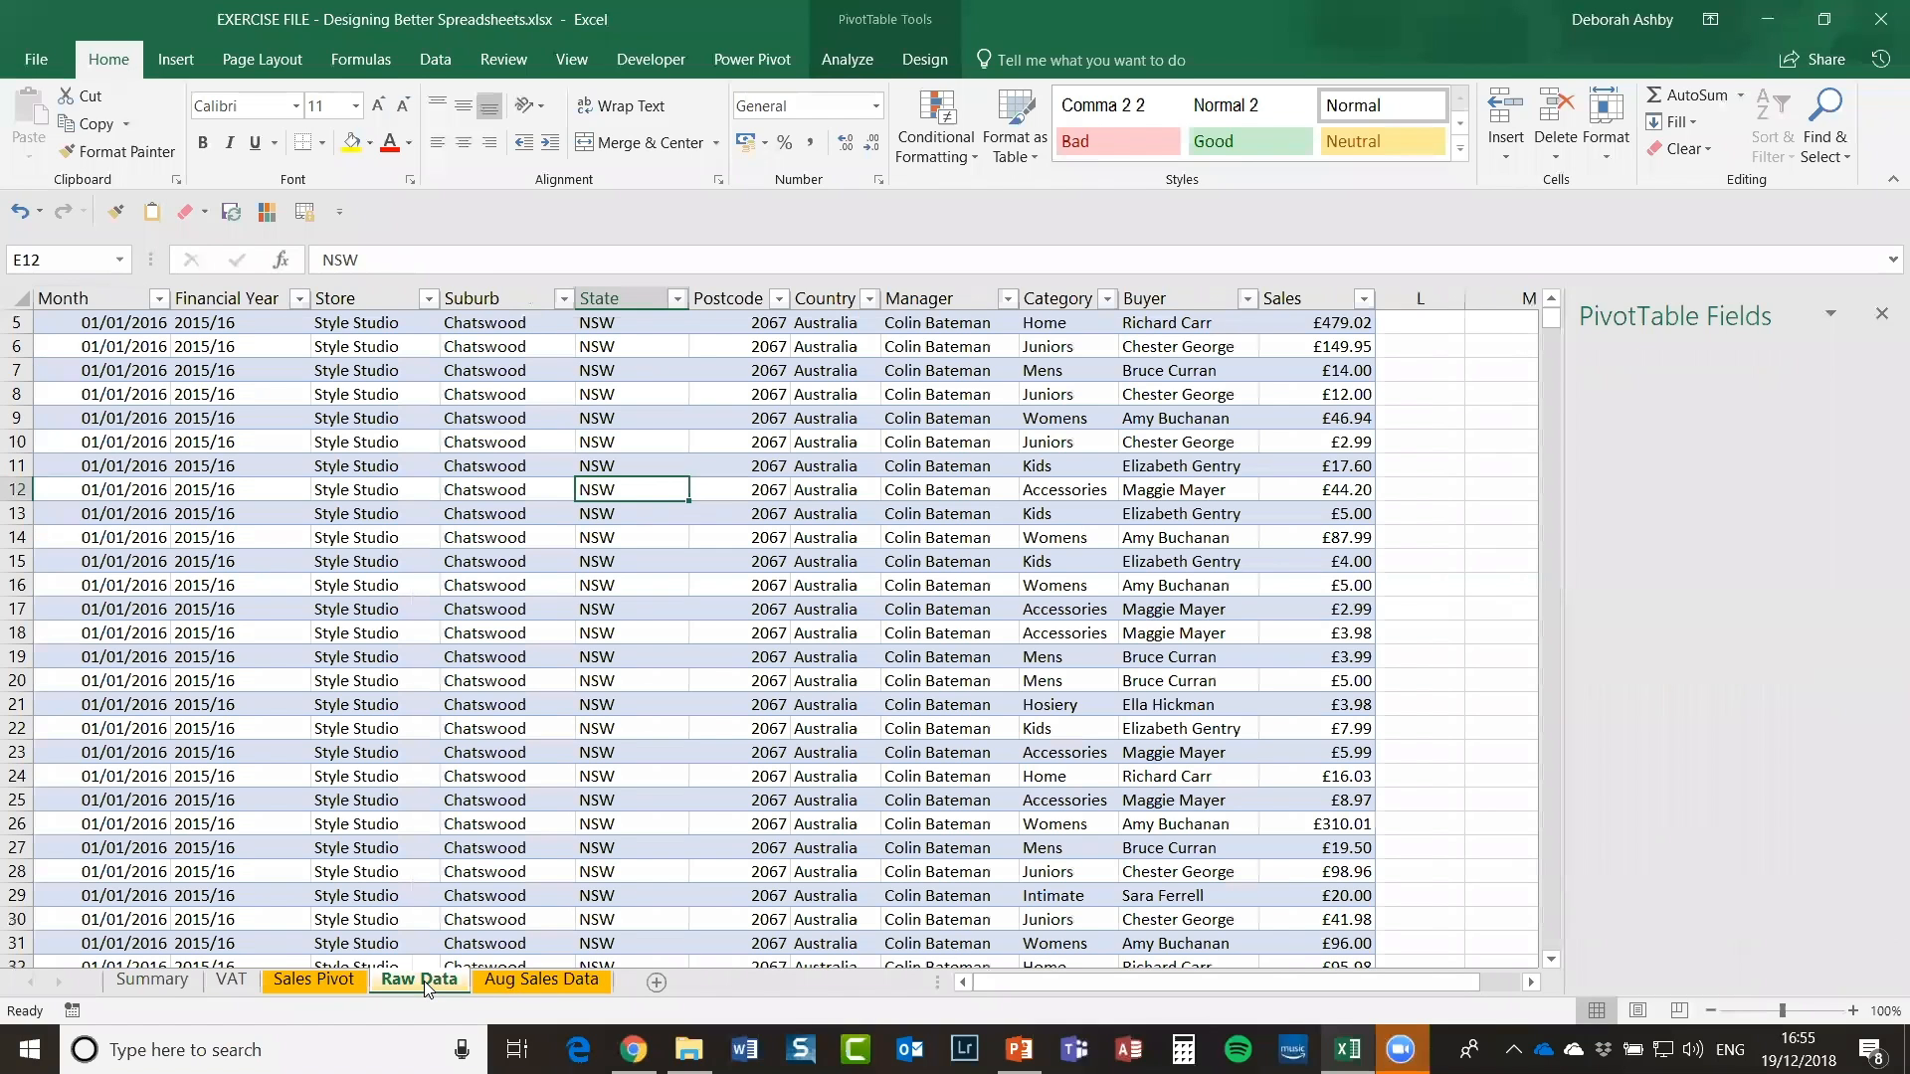
left_click(300, 981)
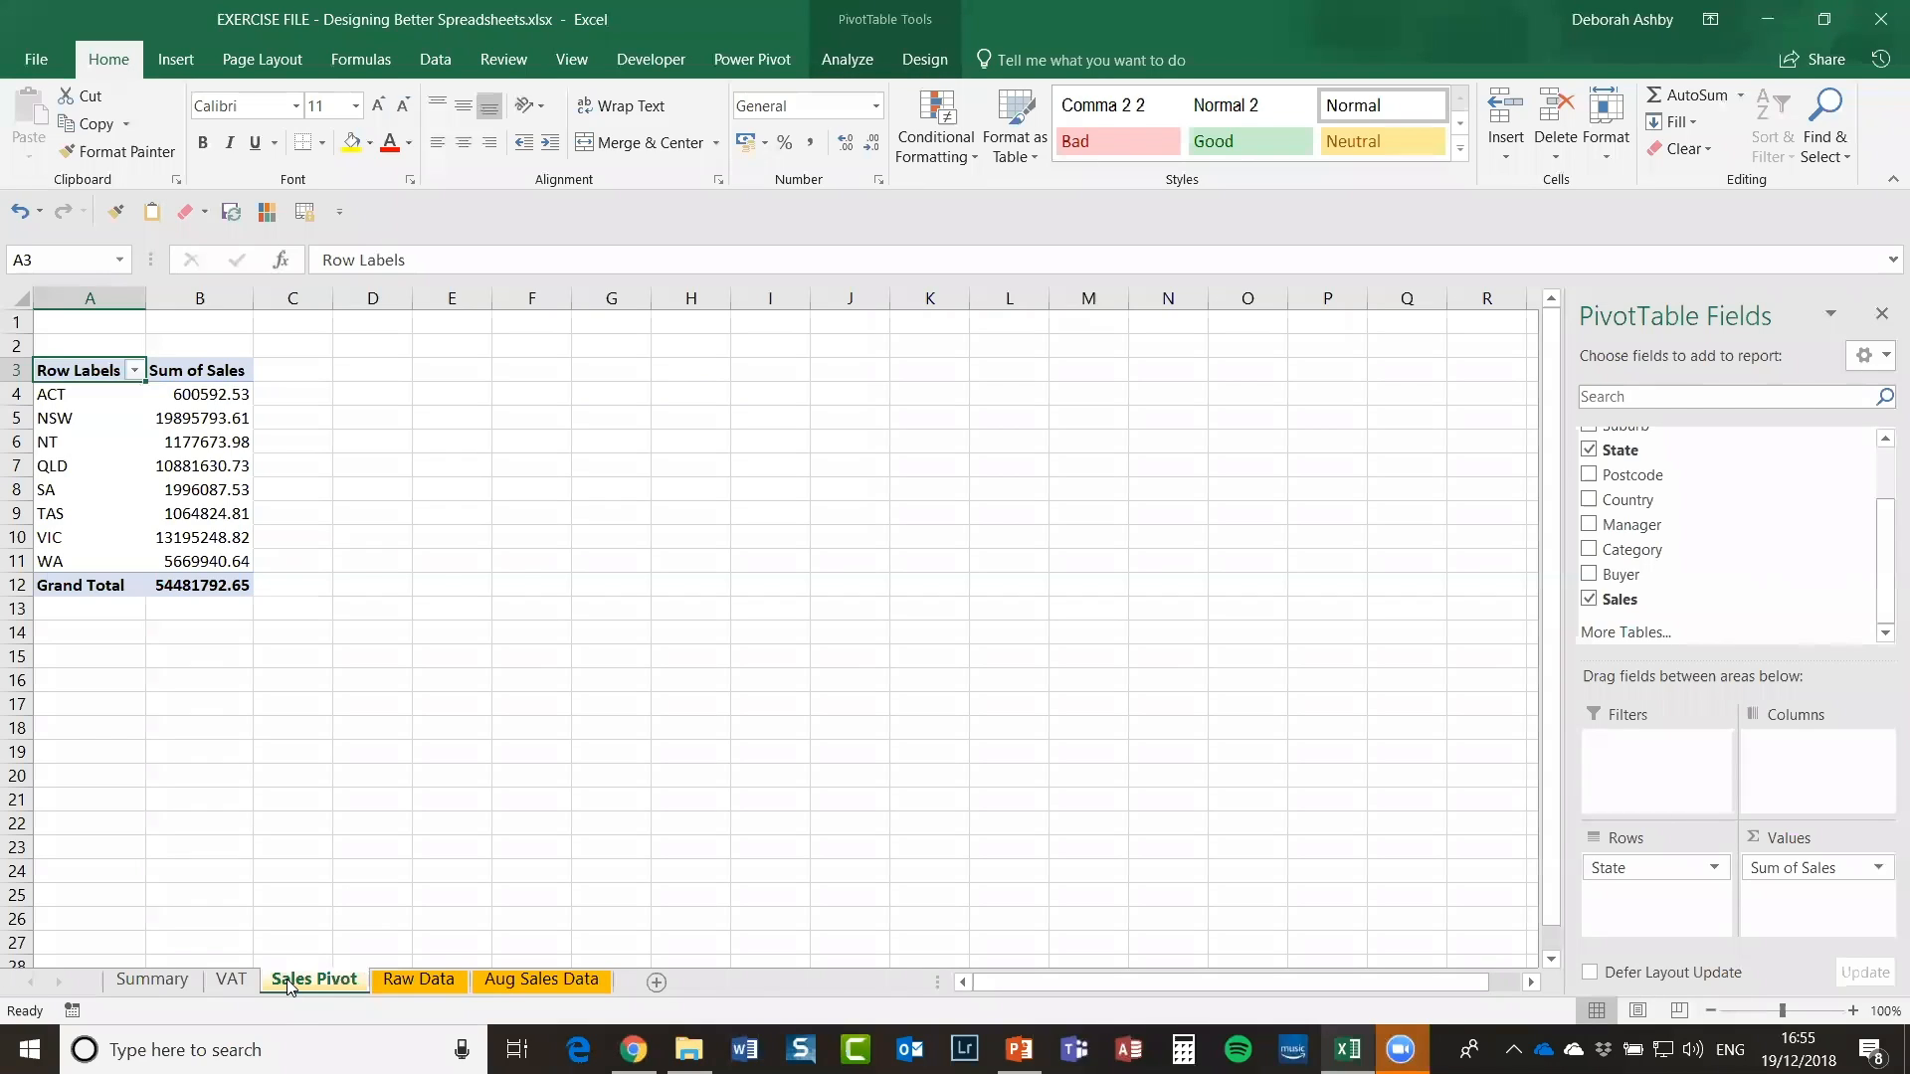
left_click_drag(288, 986, 472, 988)
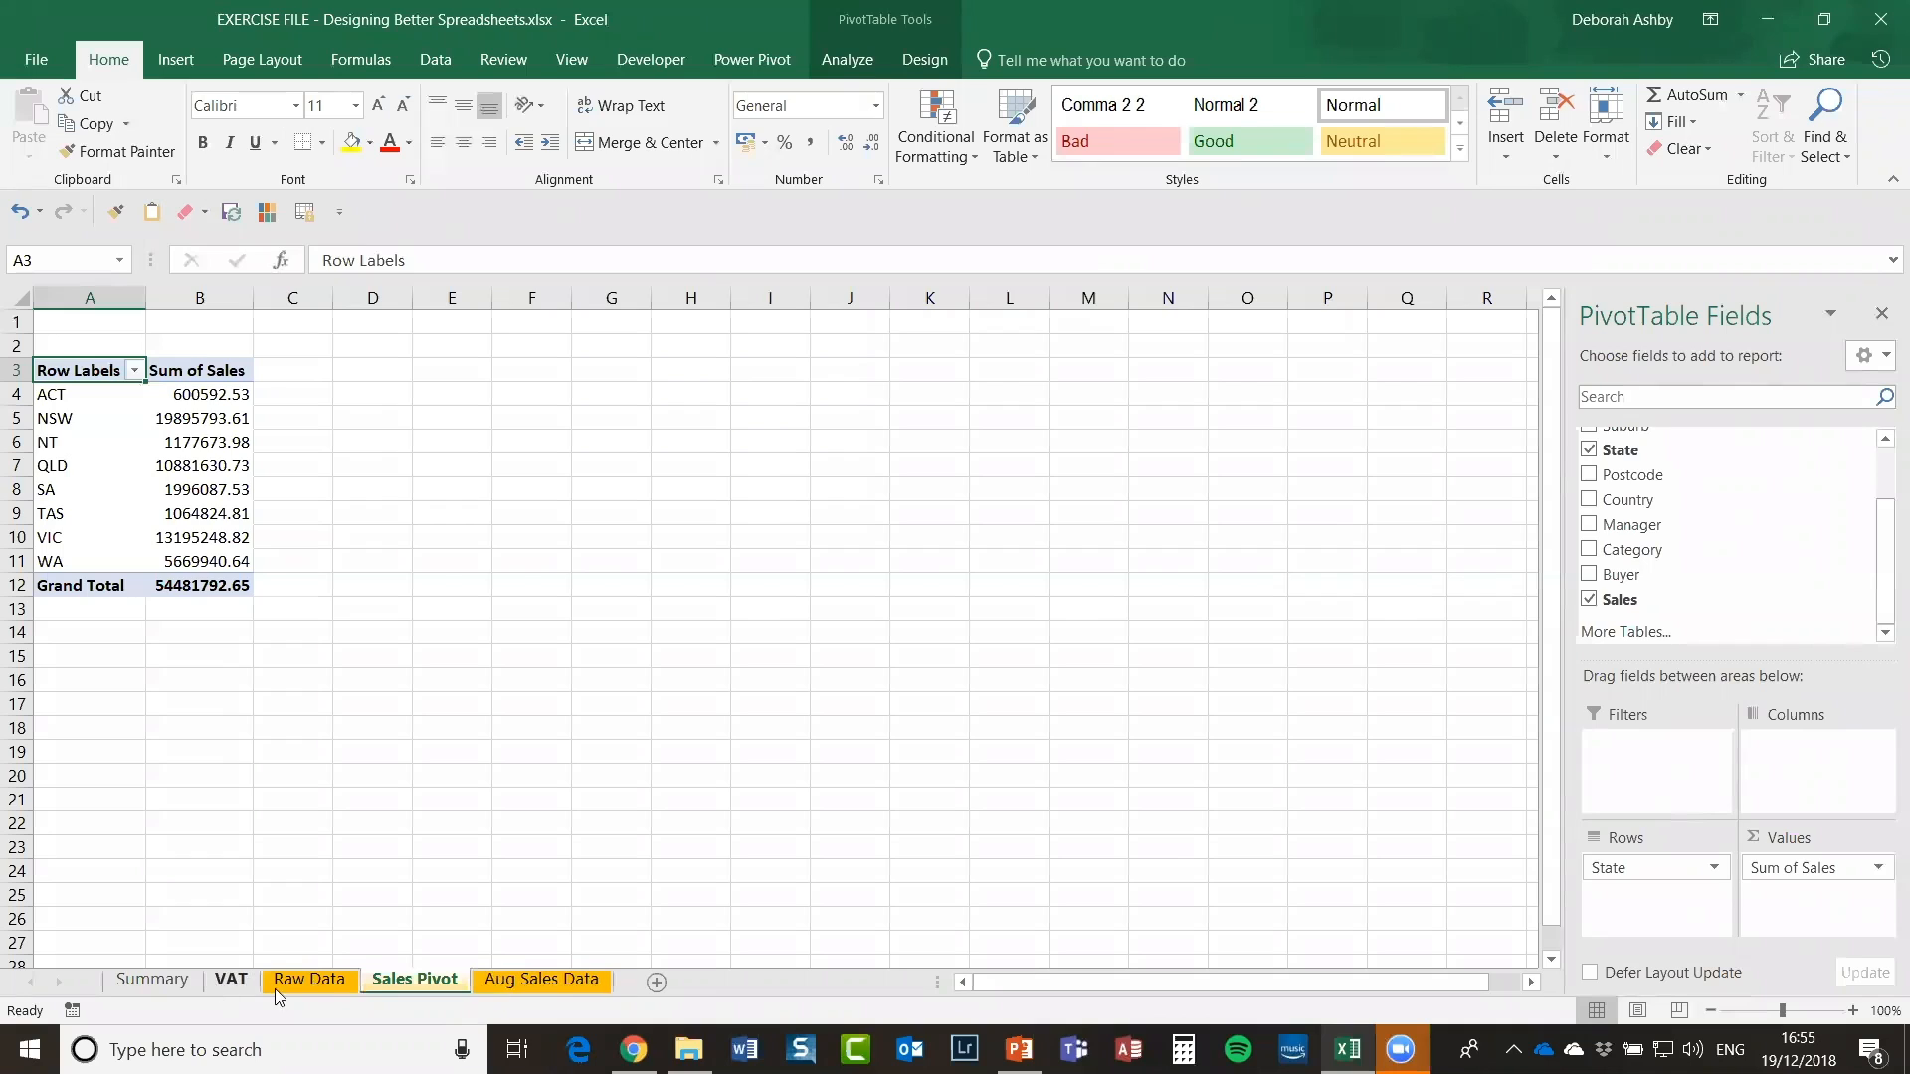
Step: Check the pivot's state totals, such as NT 1177673.98 and QLD 10881630.73
left_click(326, 978)
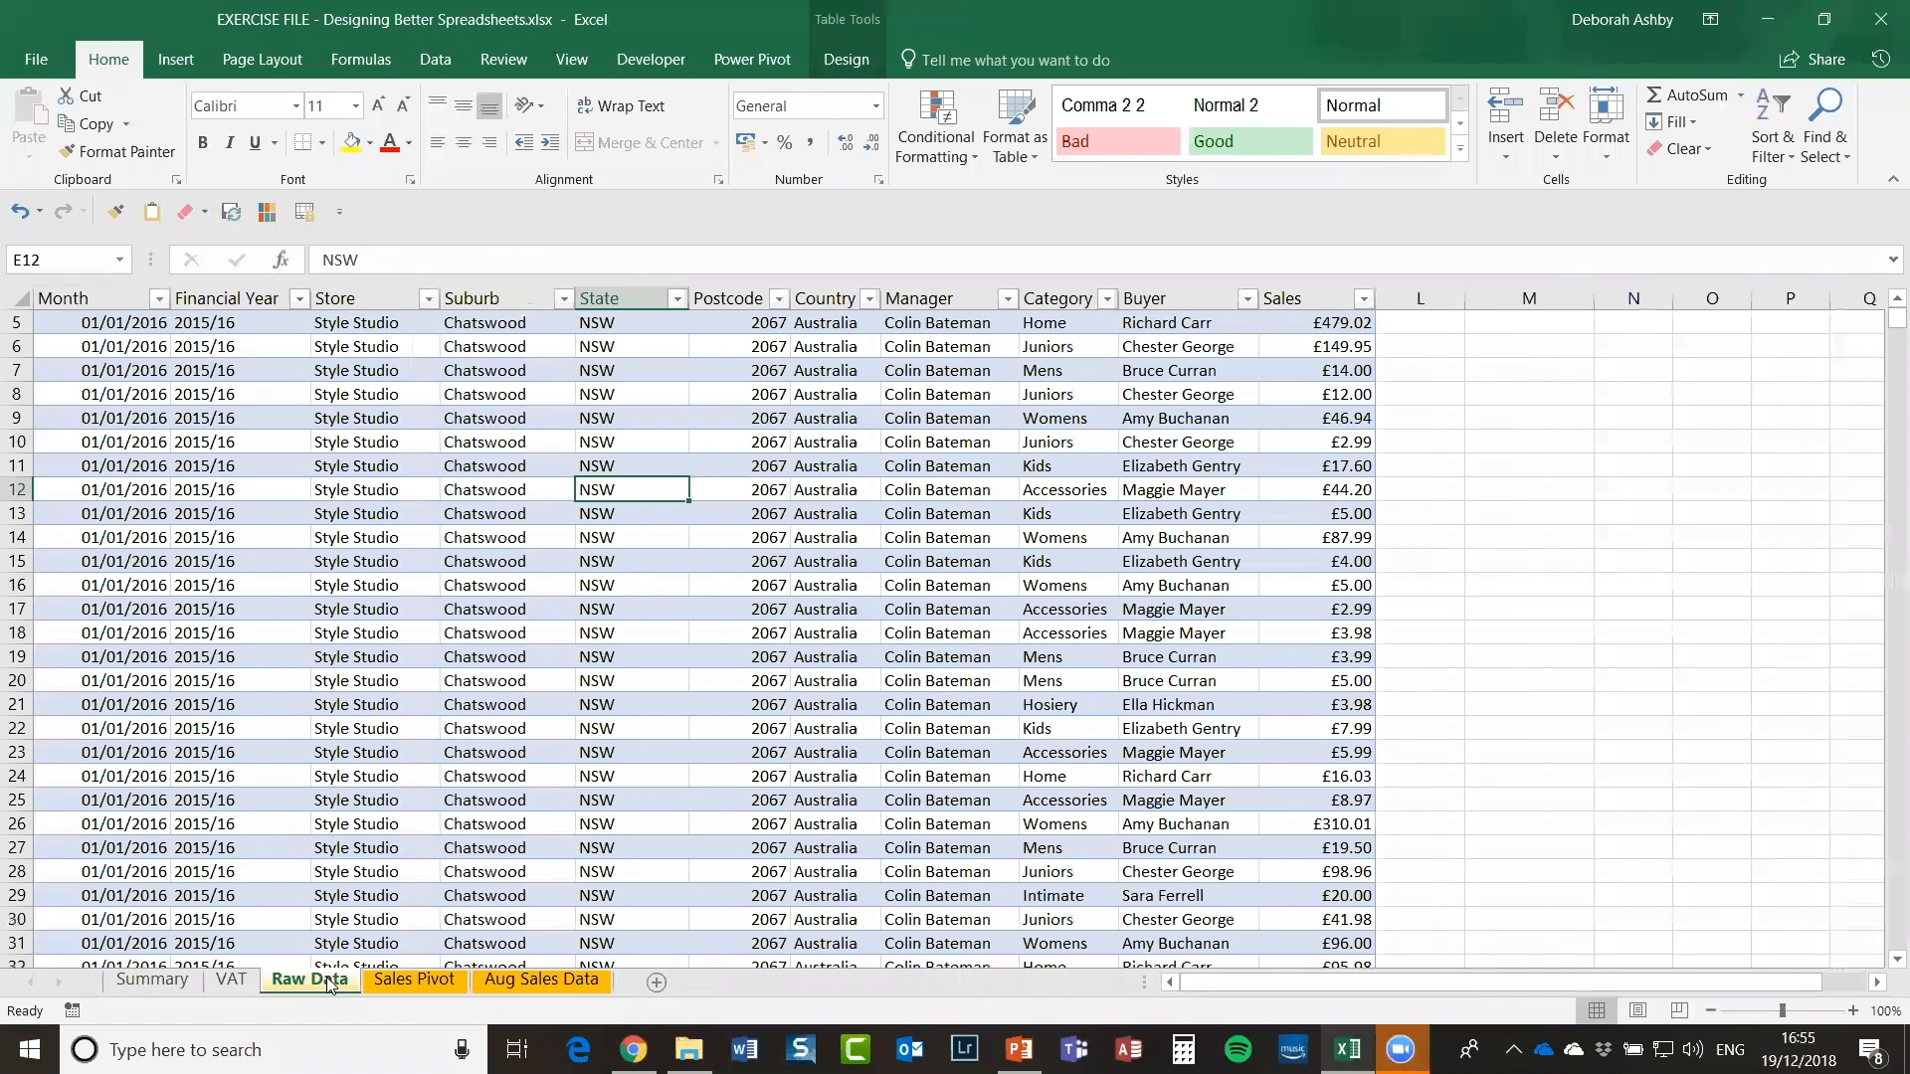
left_click(423, 979)
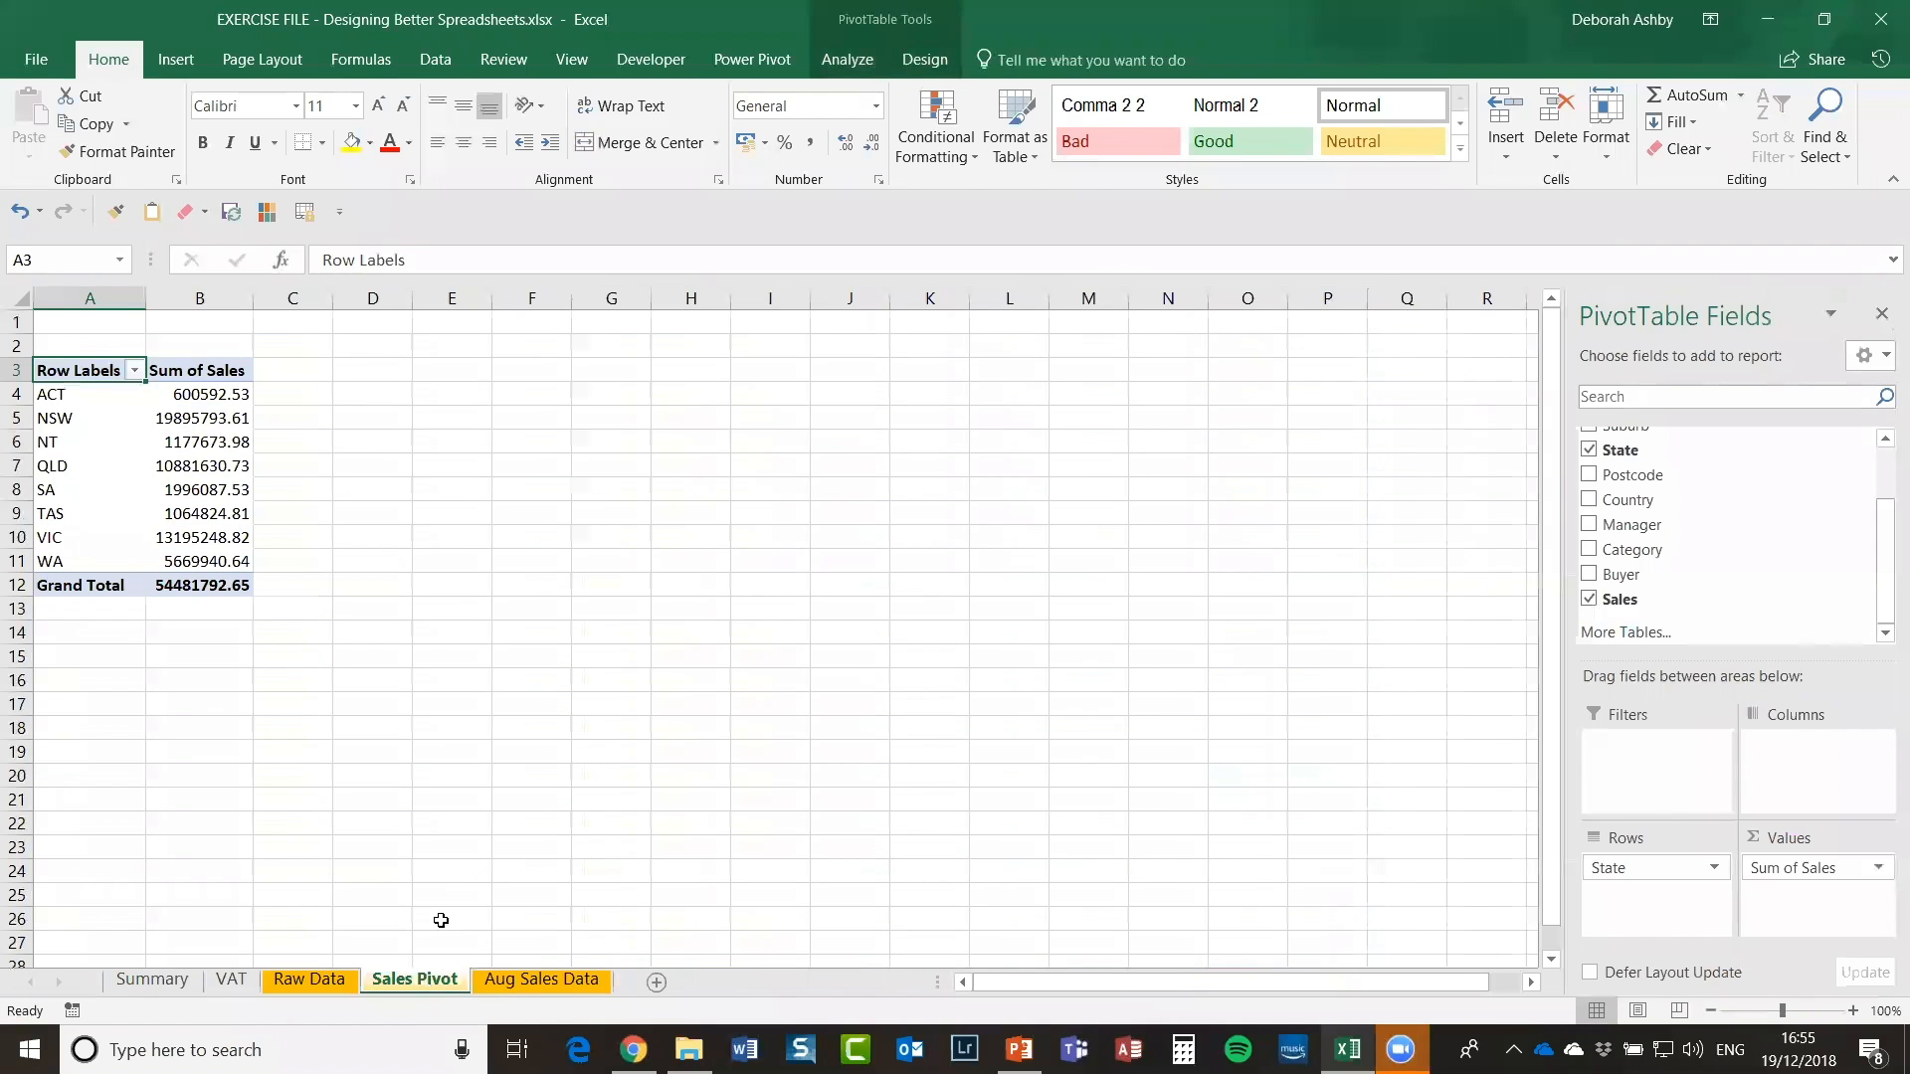
left_click(192, 442)
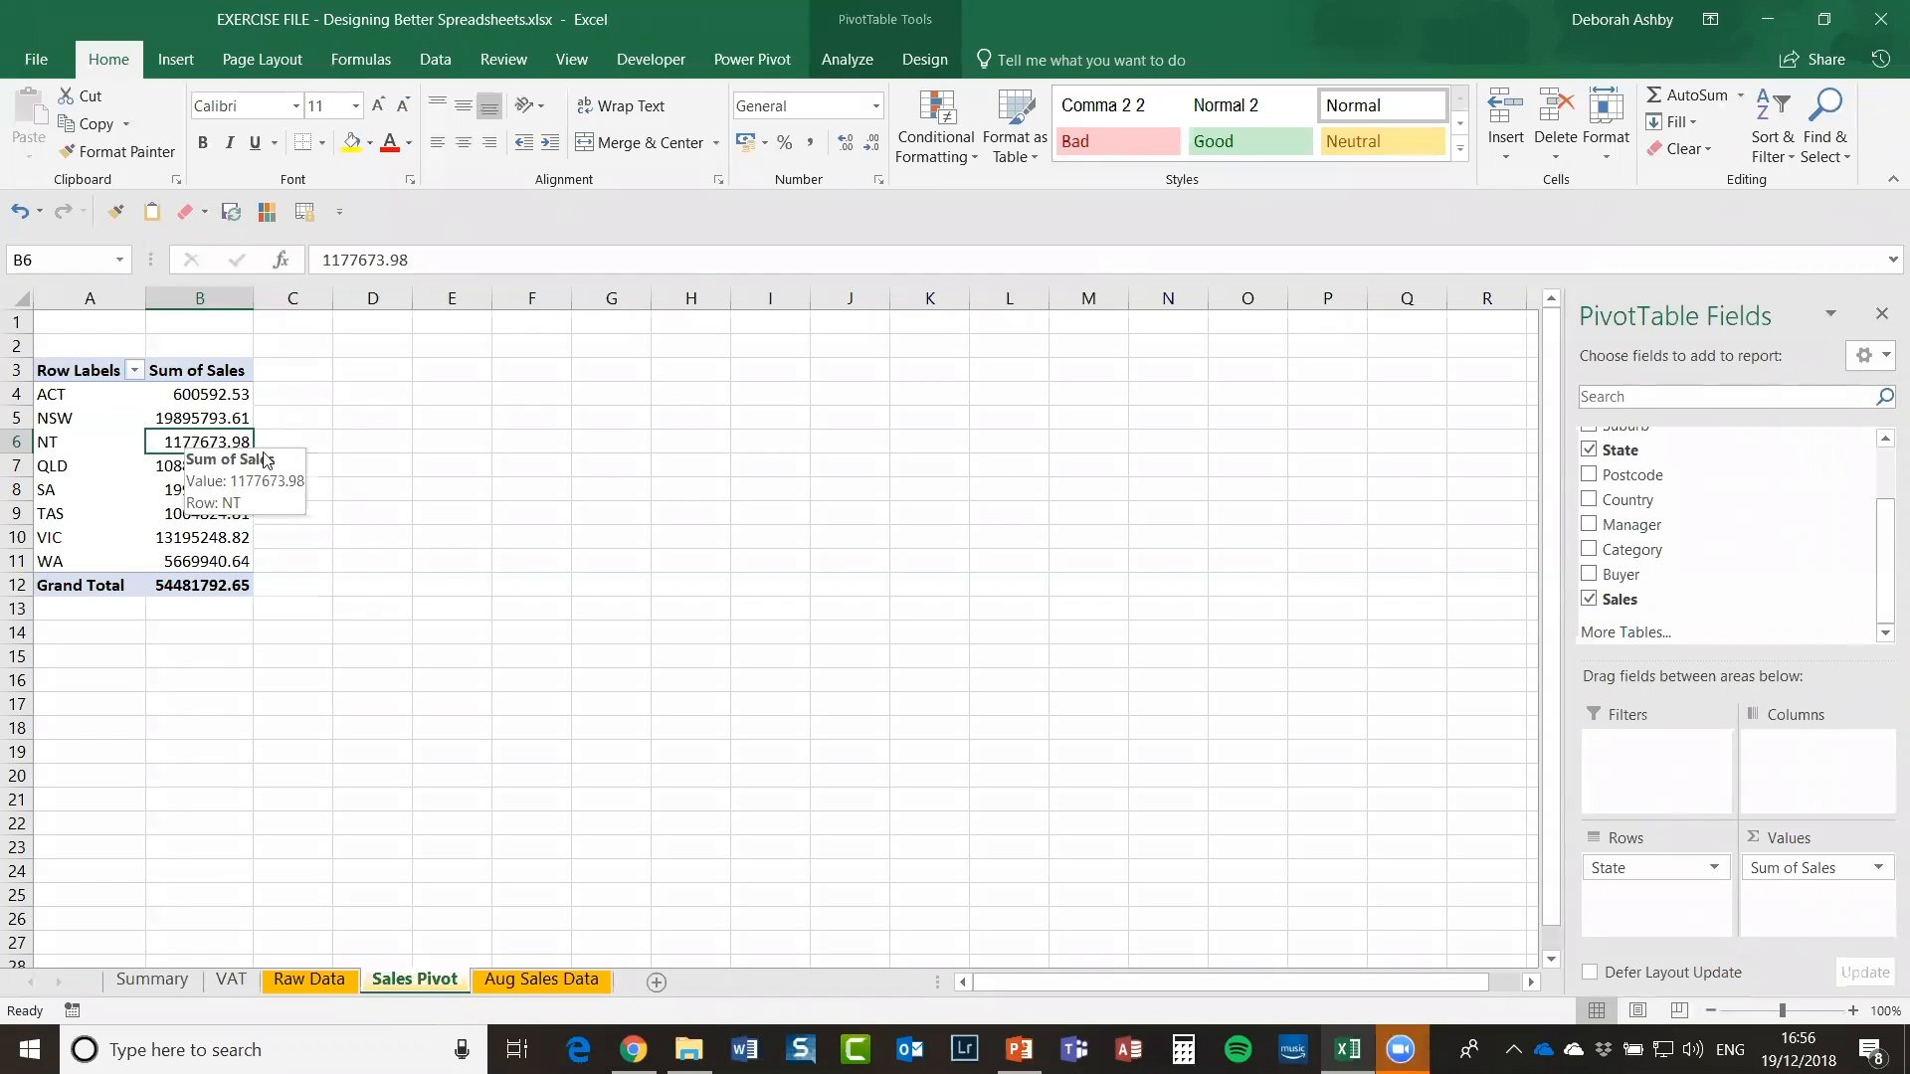
left_click(384, 438)
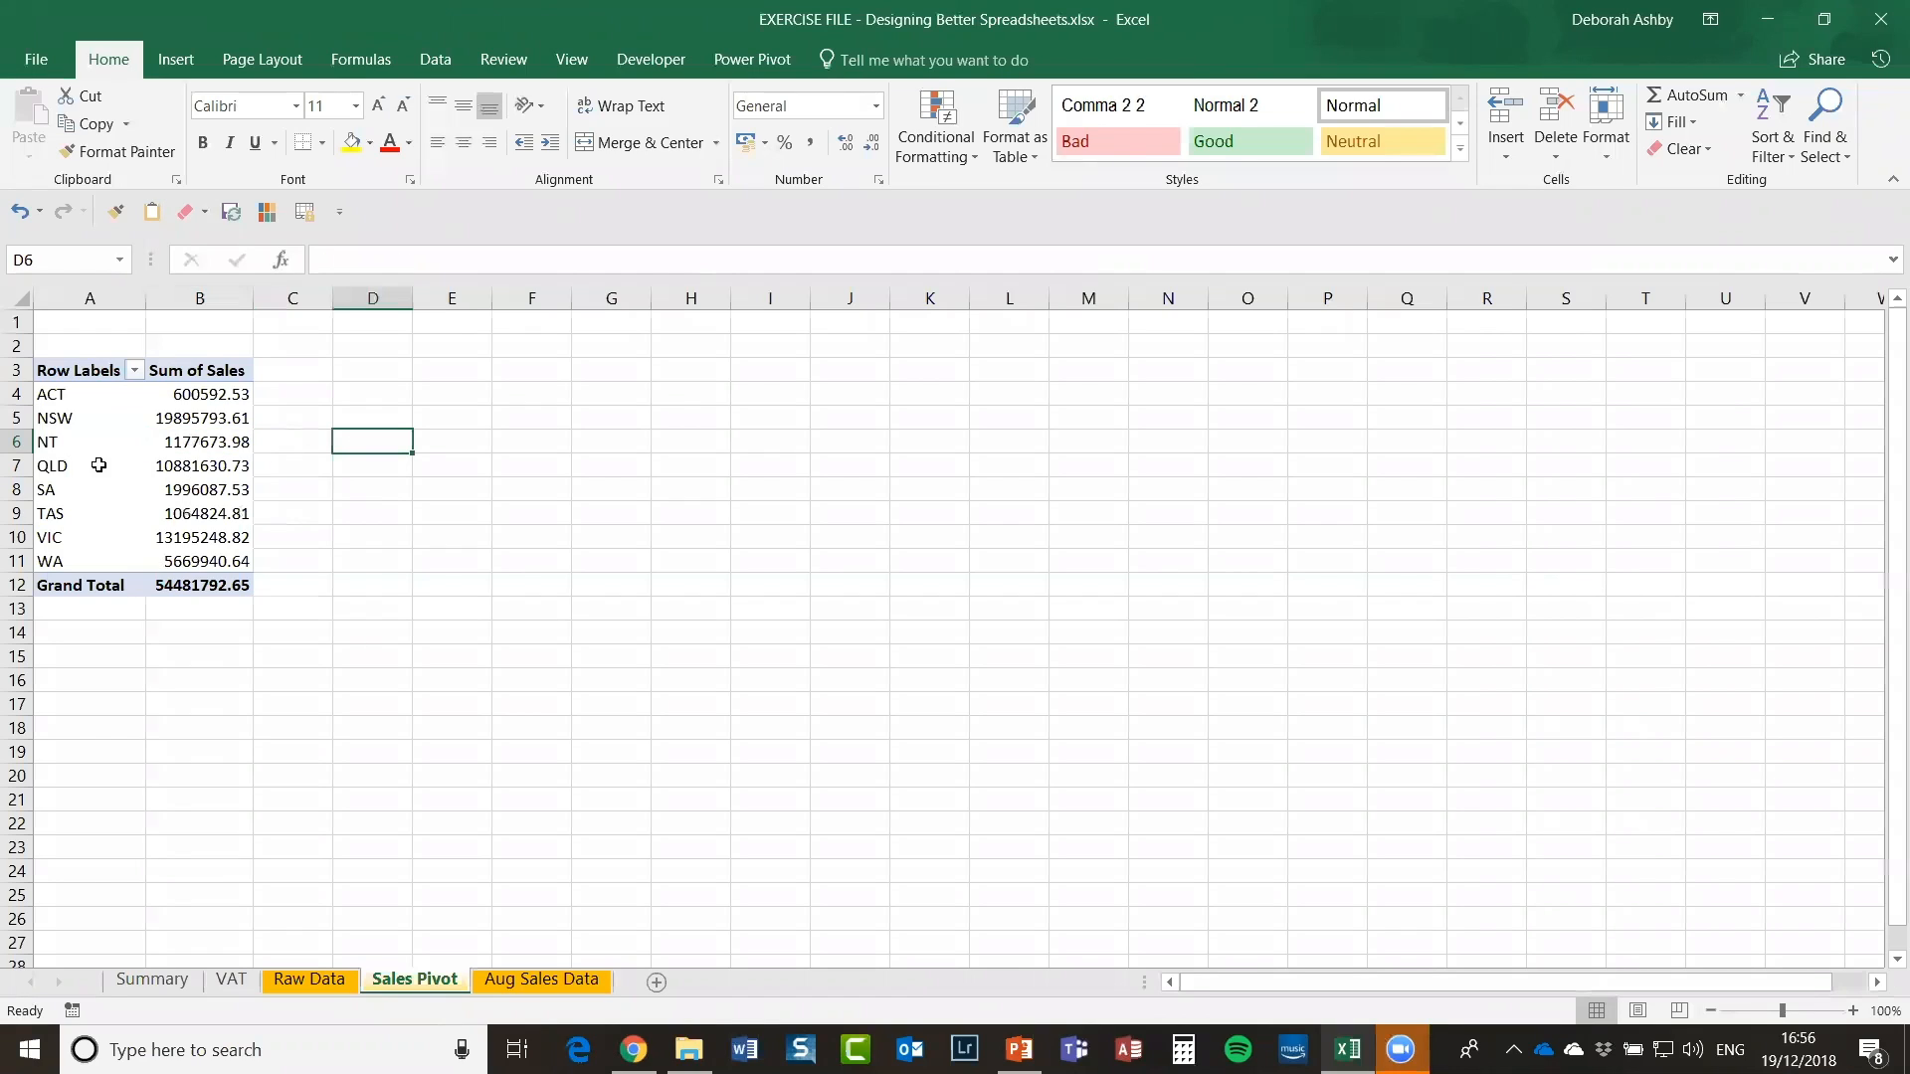
left_click(180, 467)
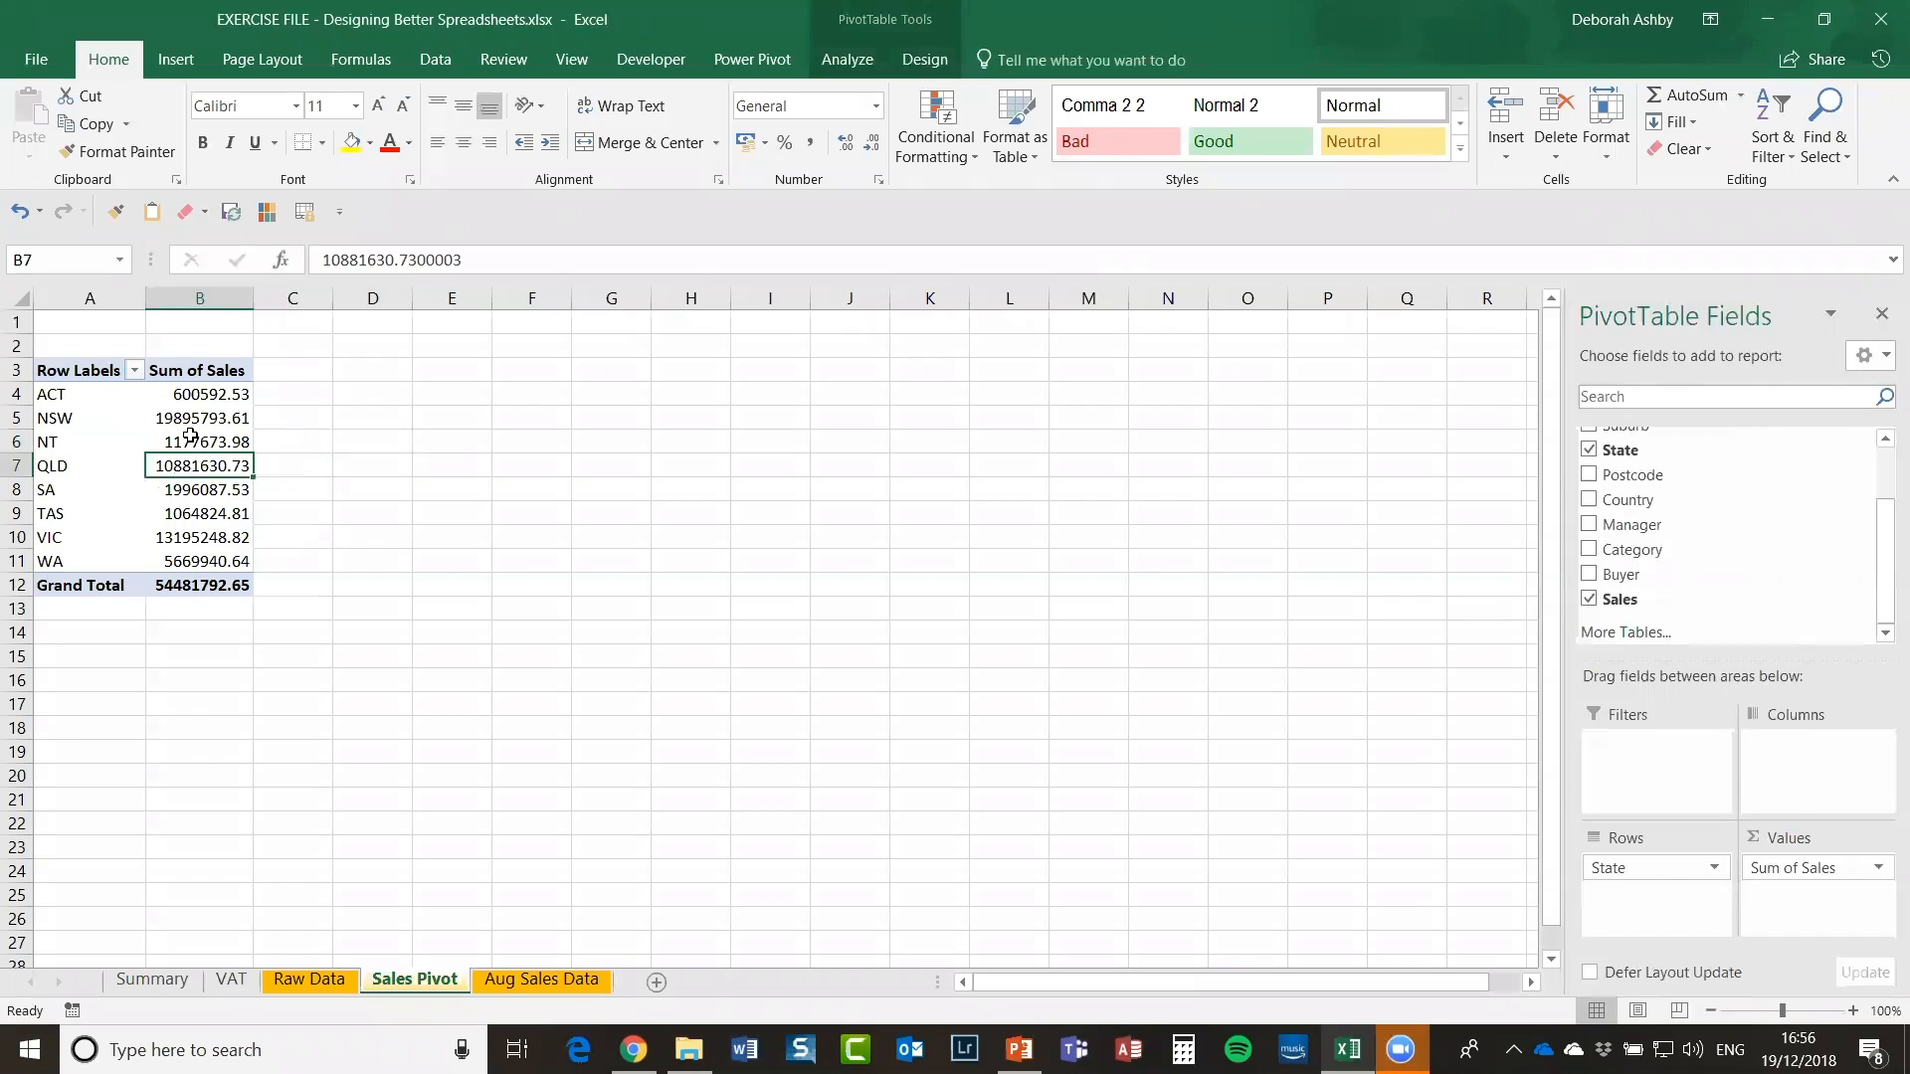
mouse_move(180, 461)
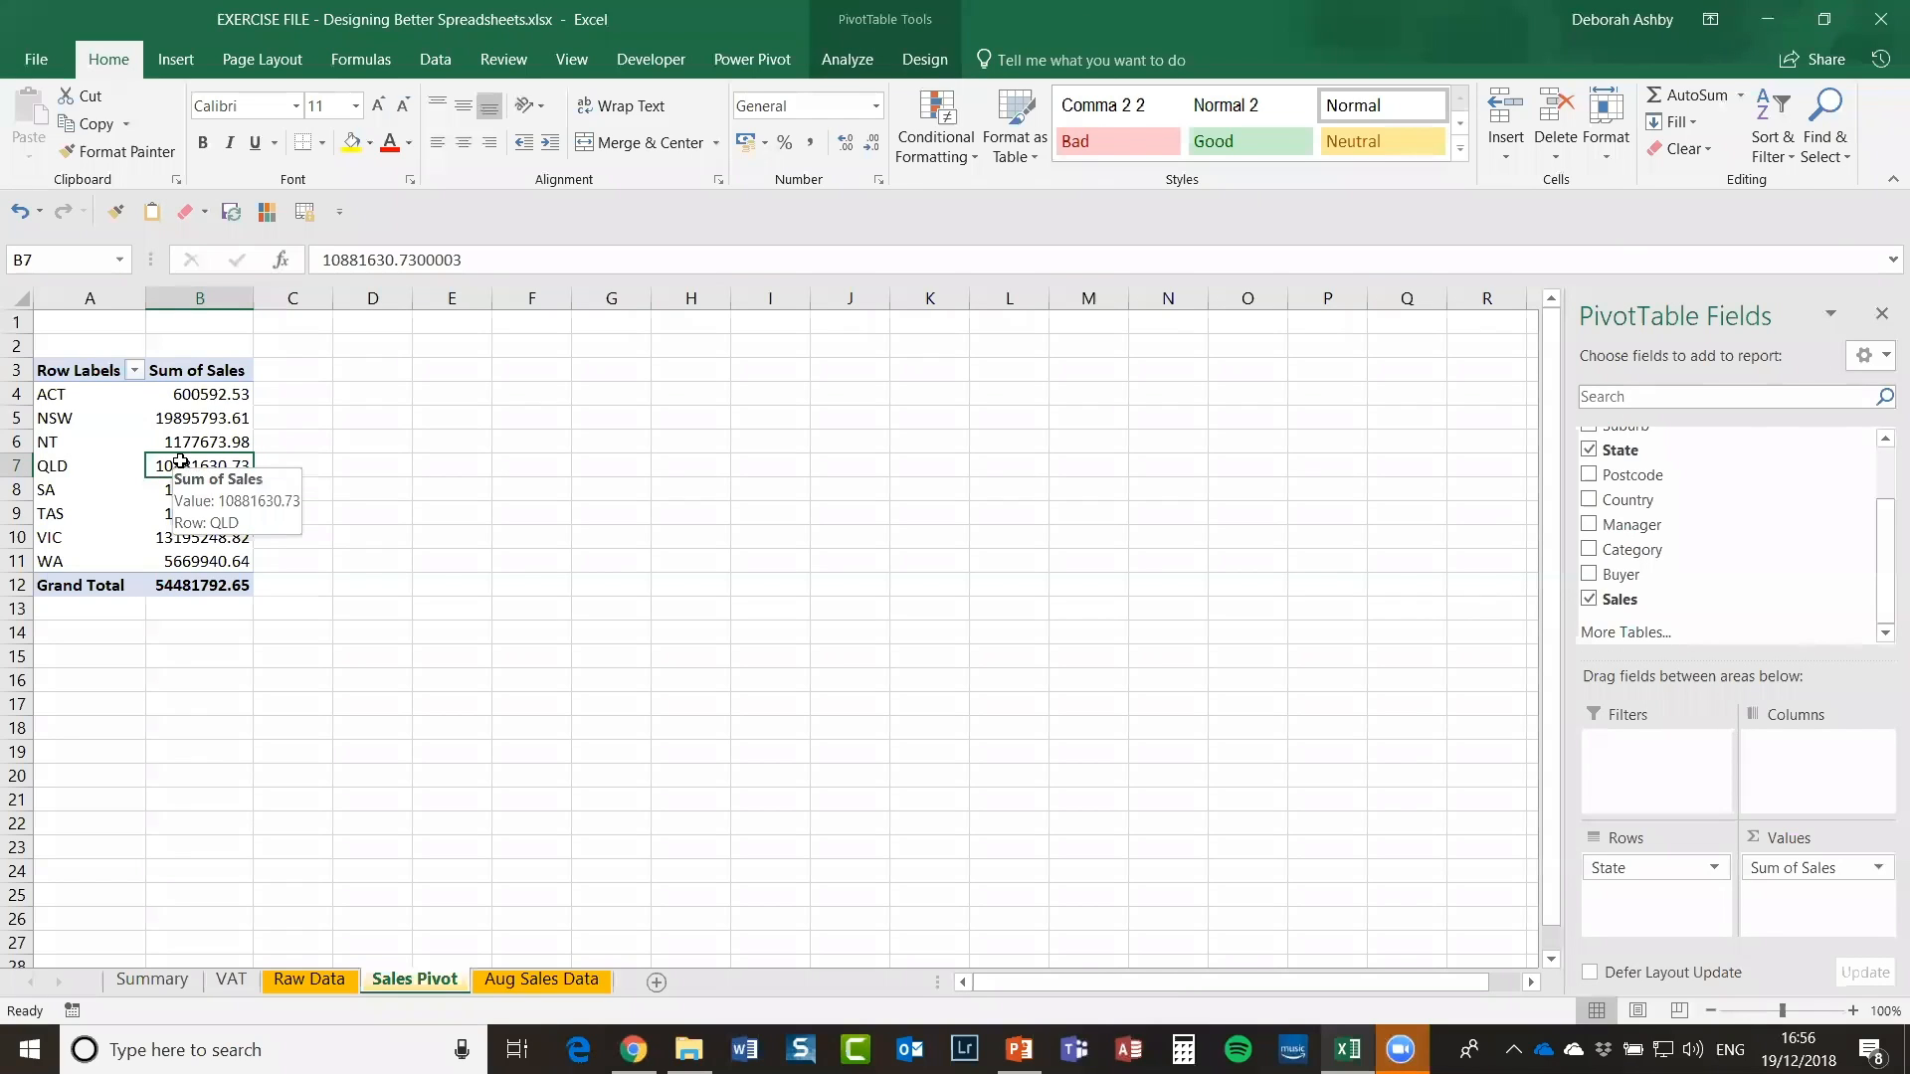
Step: Insert a pie PivotChart of Sum of Sales by State and place it beside the pivot table
left_click(863, 60)
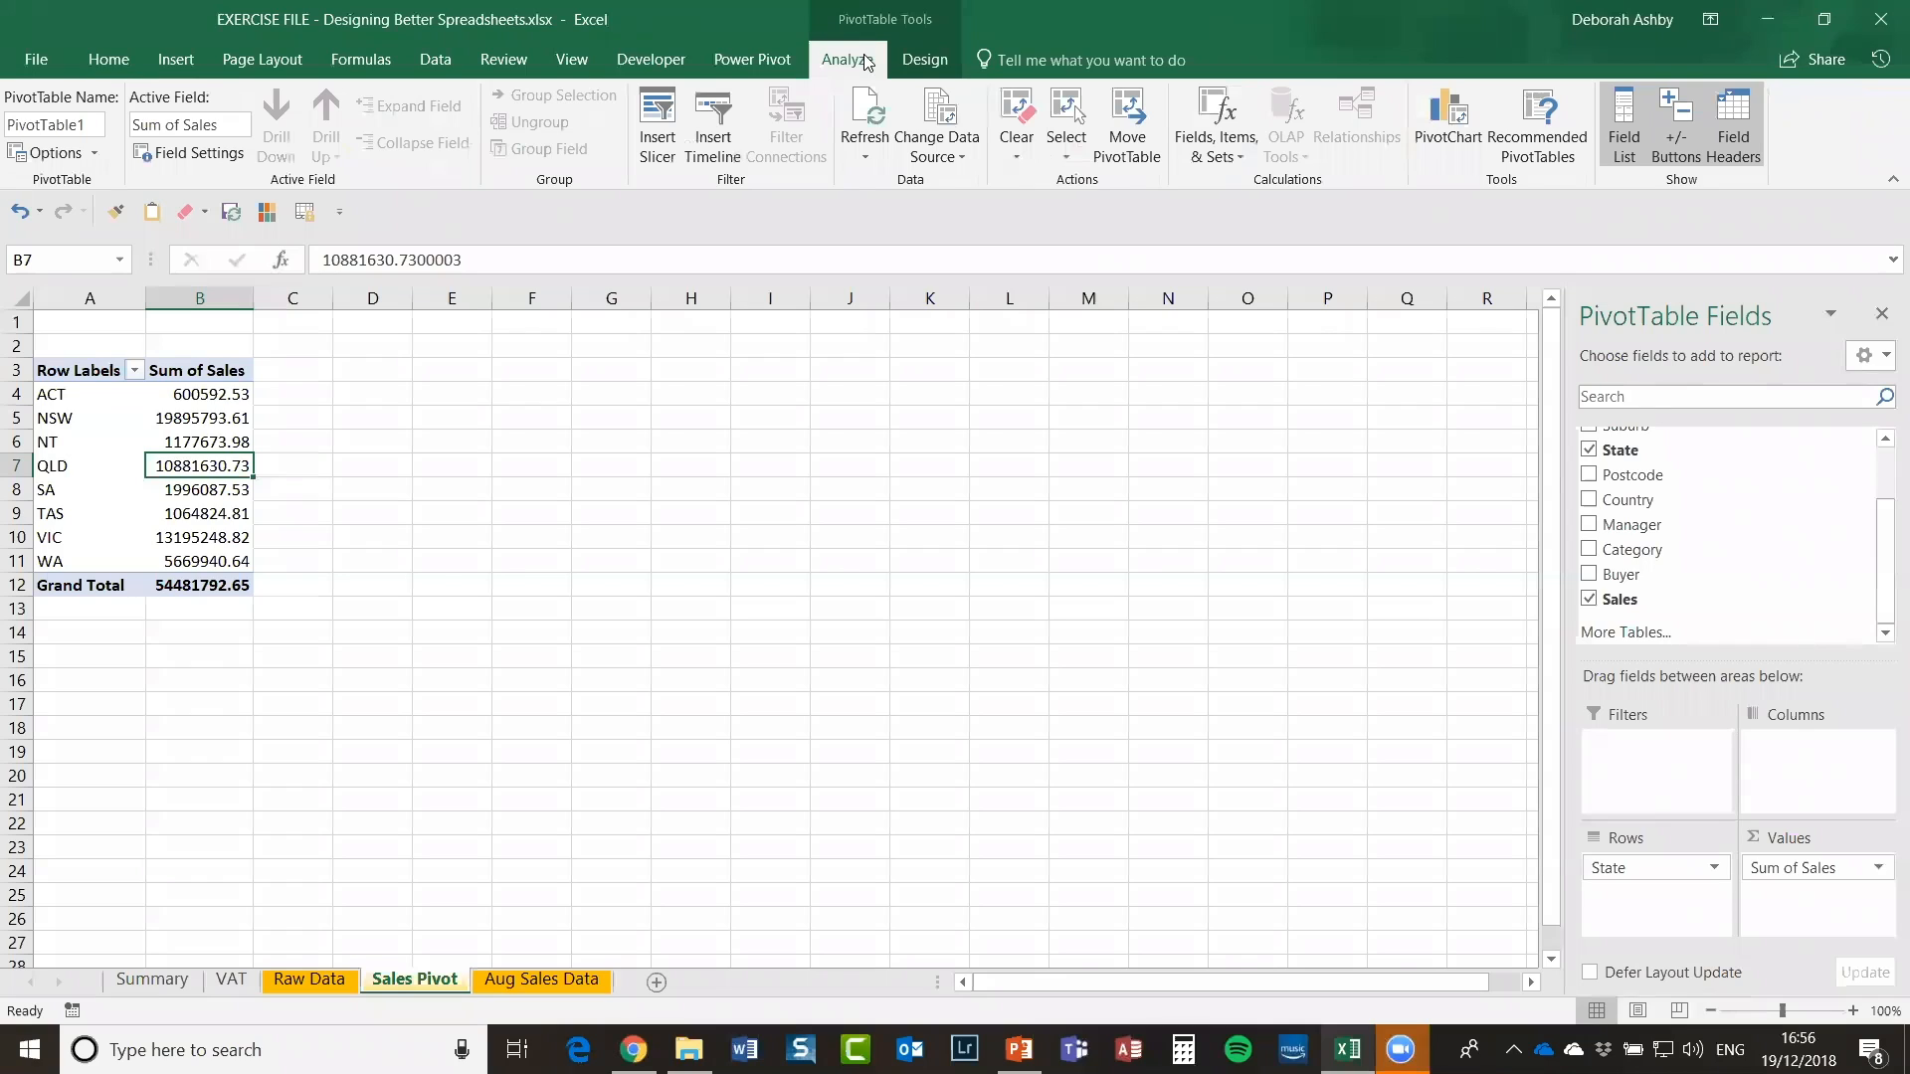
left_click(1454, 134)
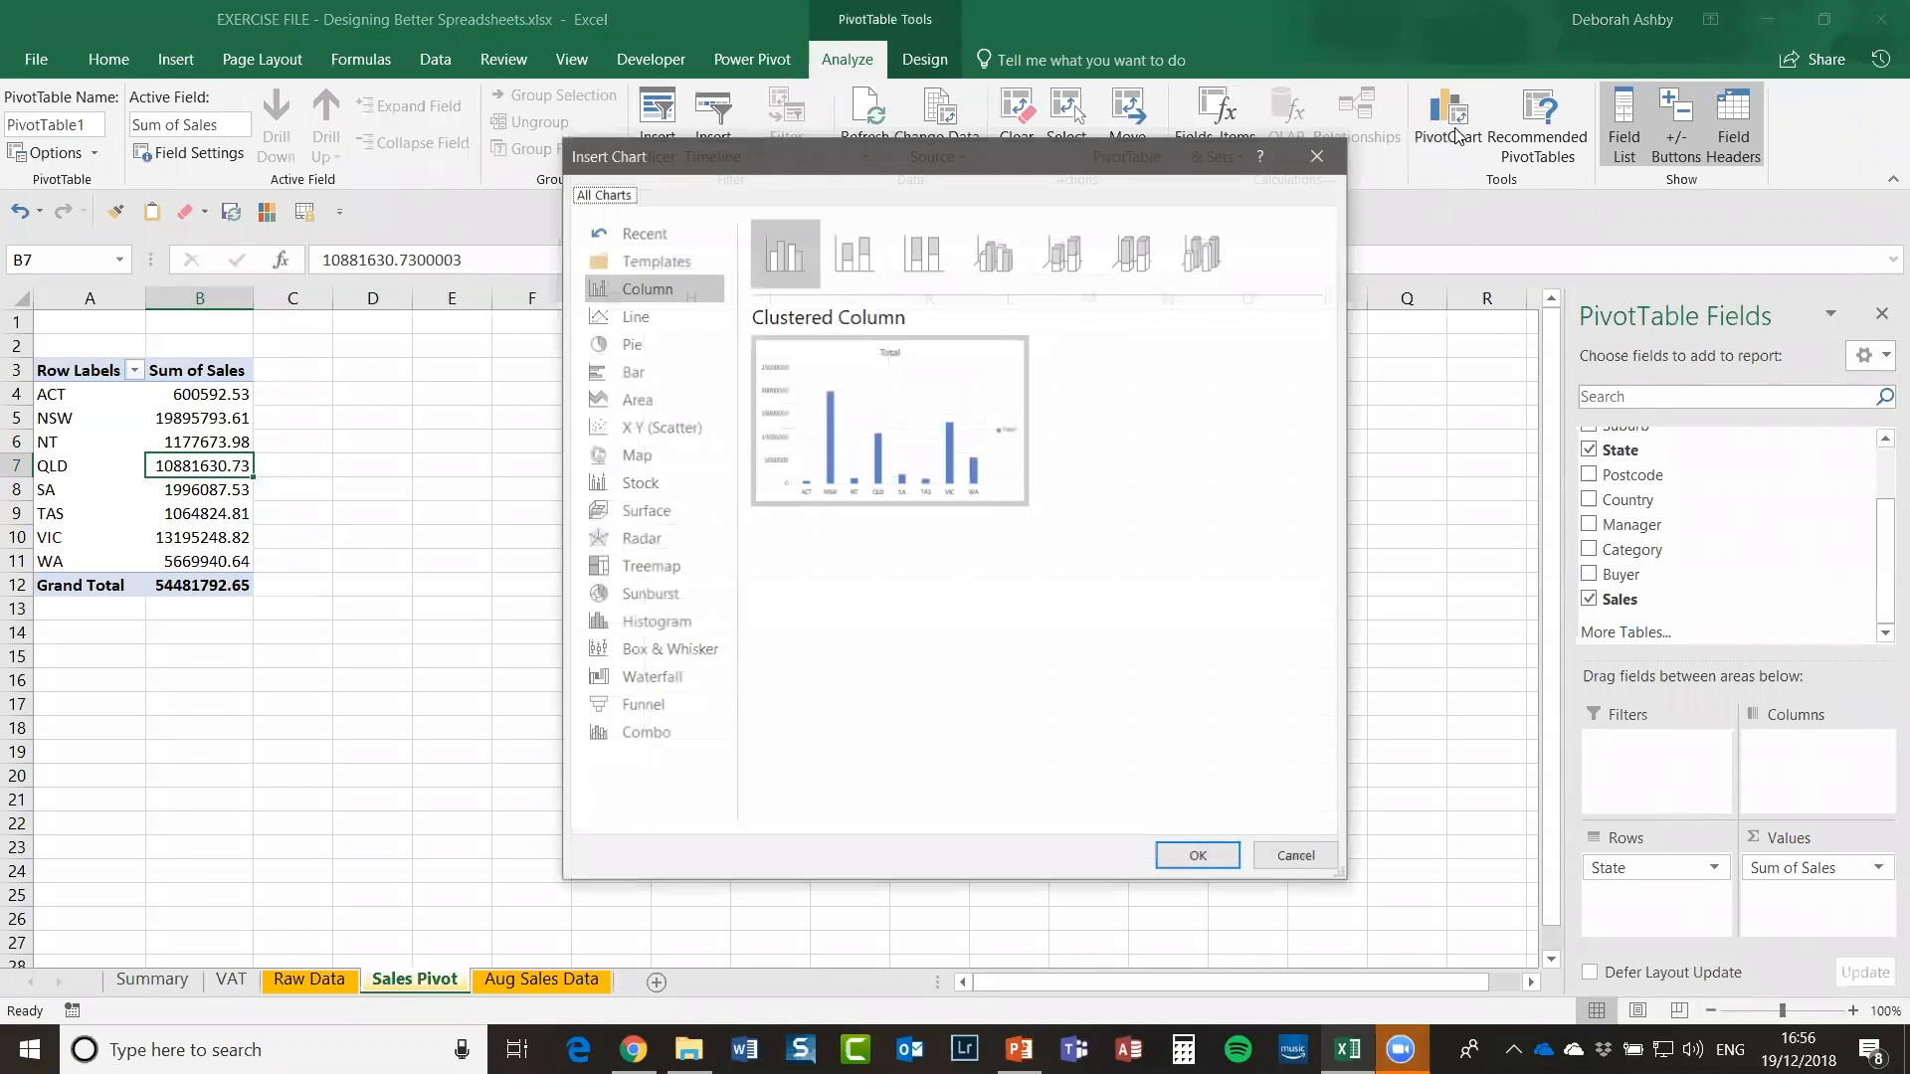
left_click(645, 349)
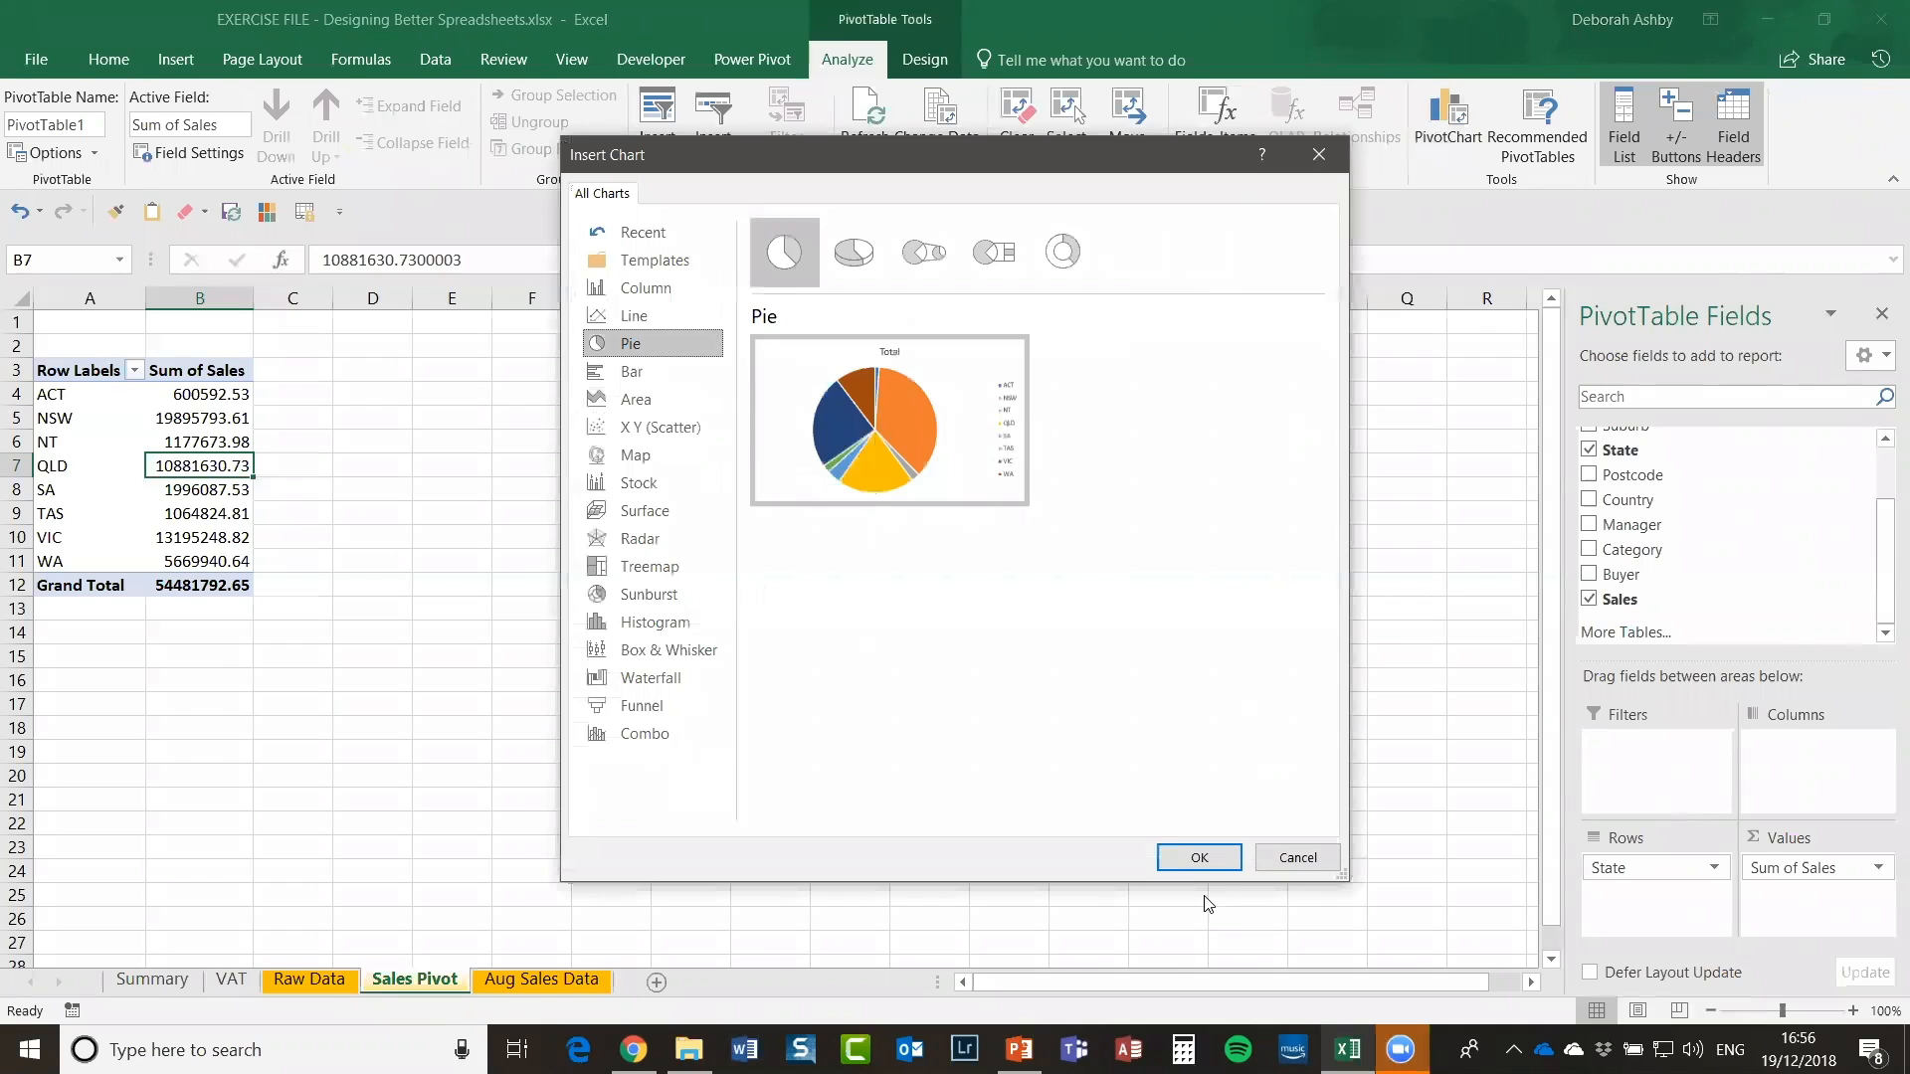
left_click(1199, 858)
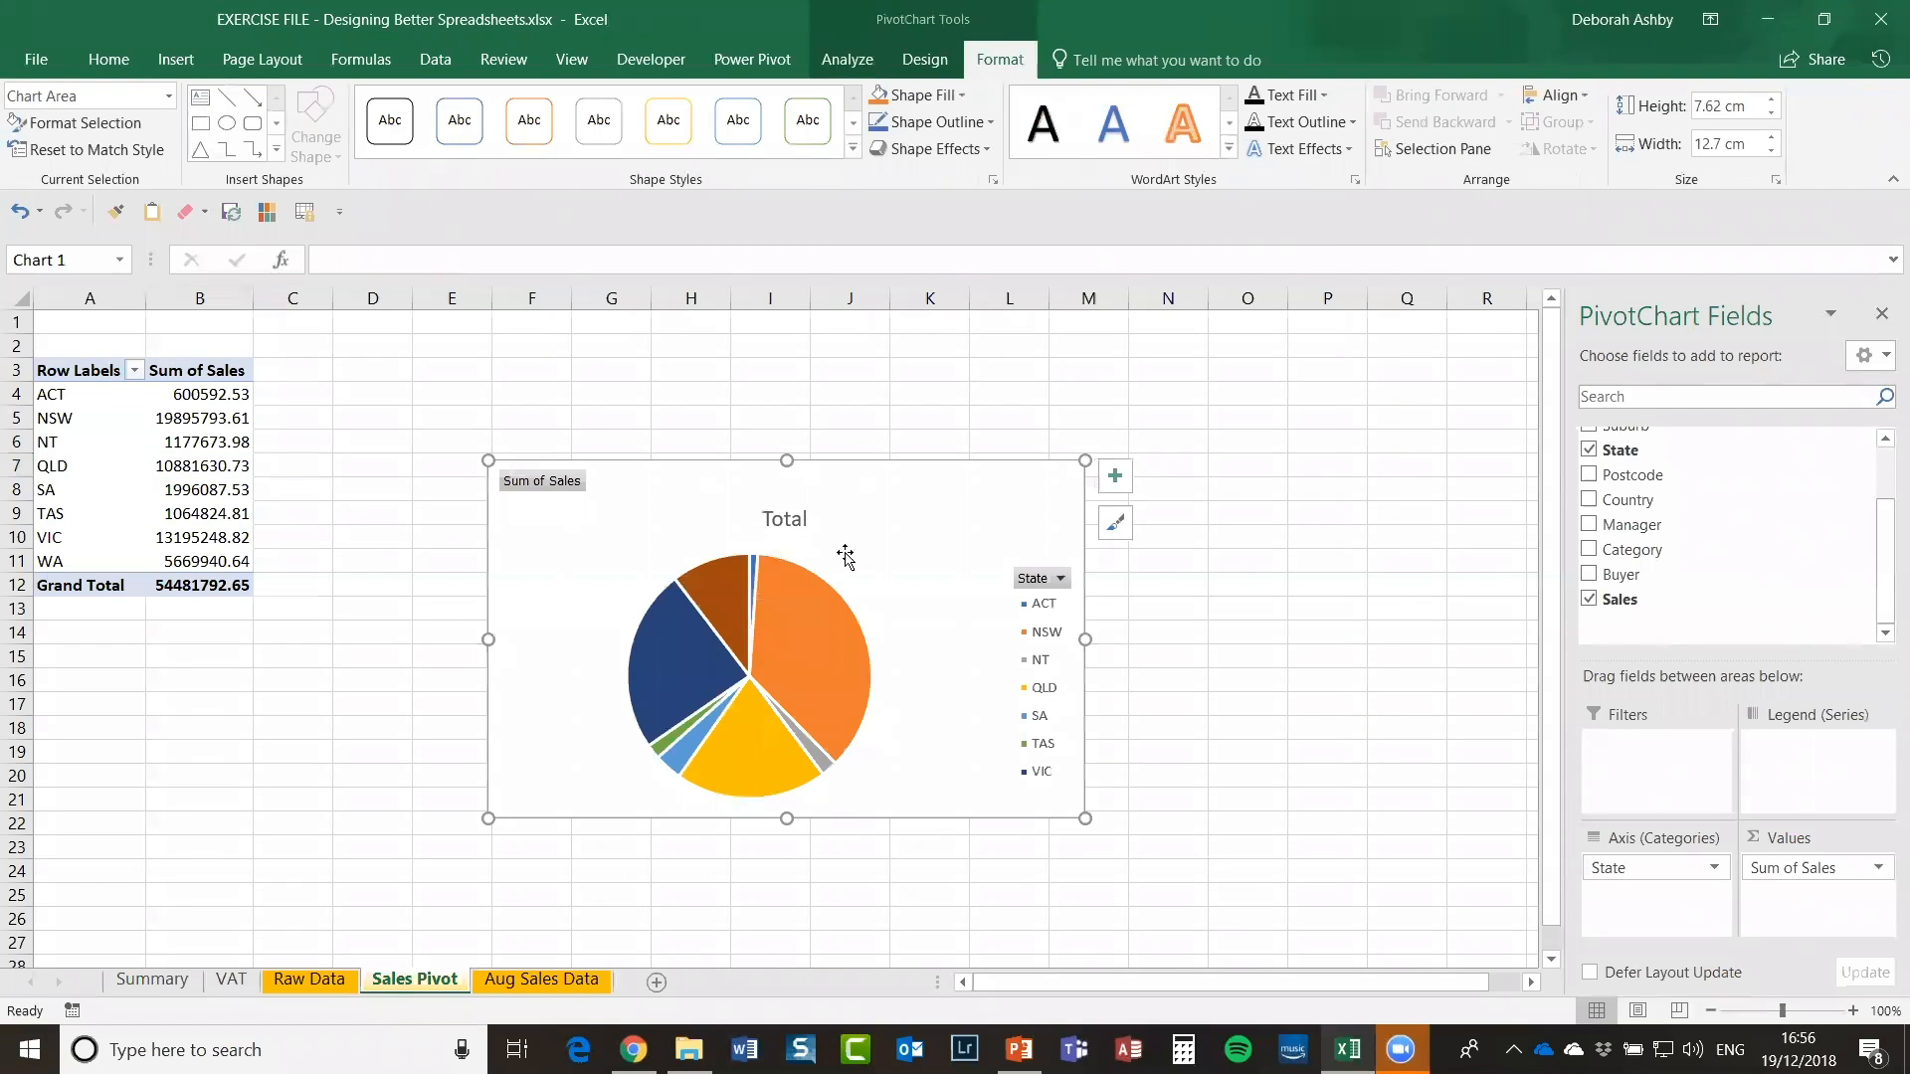
left_click_drag(876, 474, 712, 378)
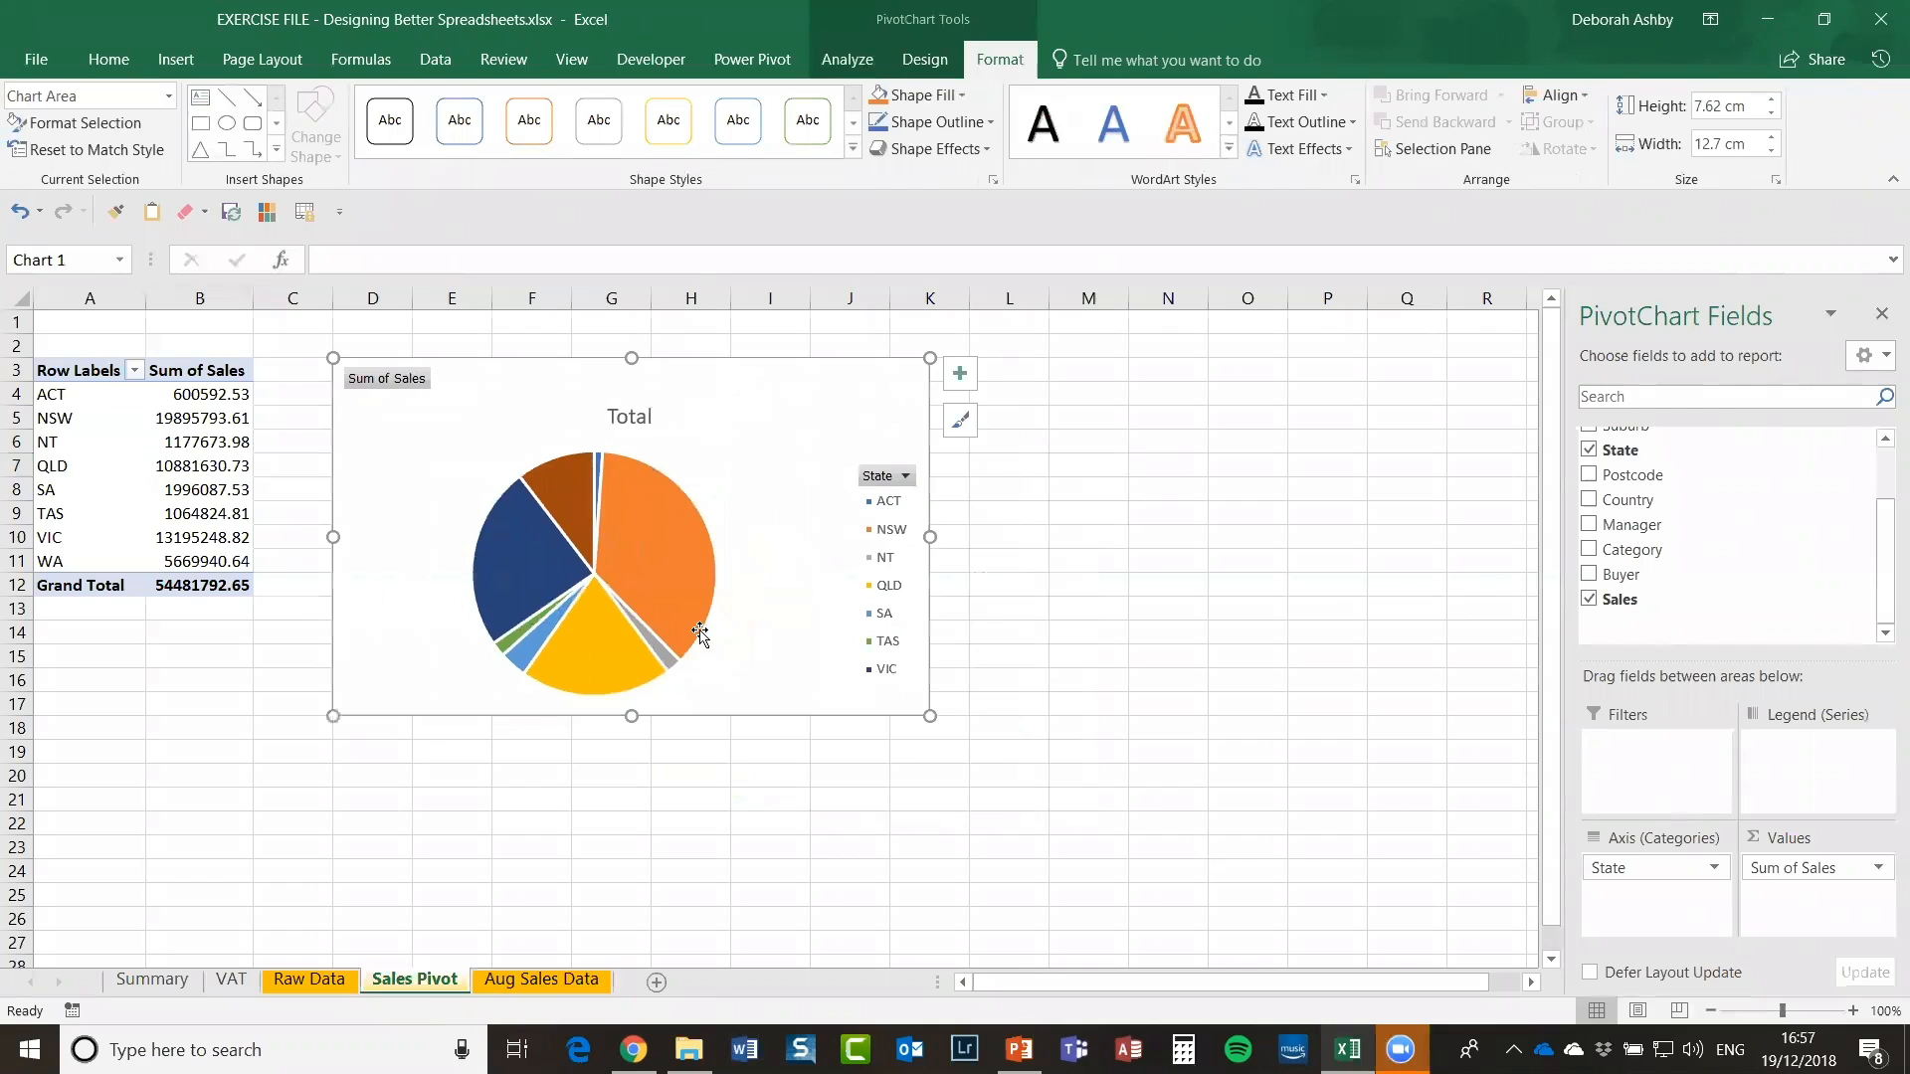
Step: Add a new sheet named Sales Charts with an orange tab
left_click(657, 983)
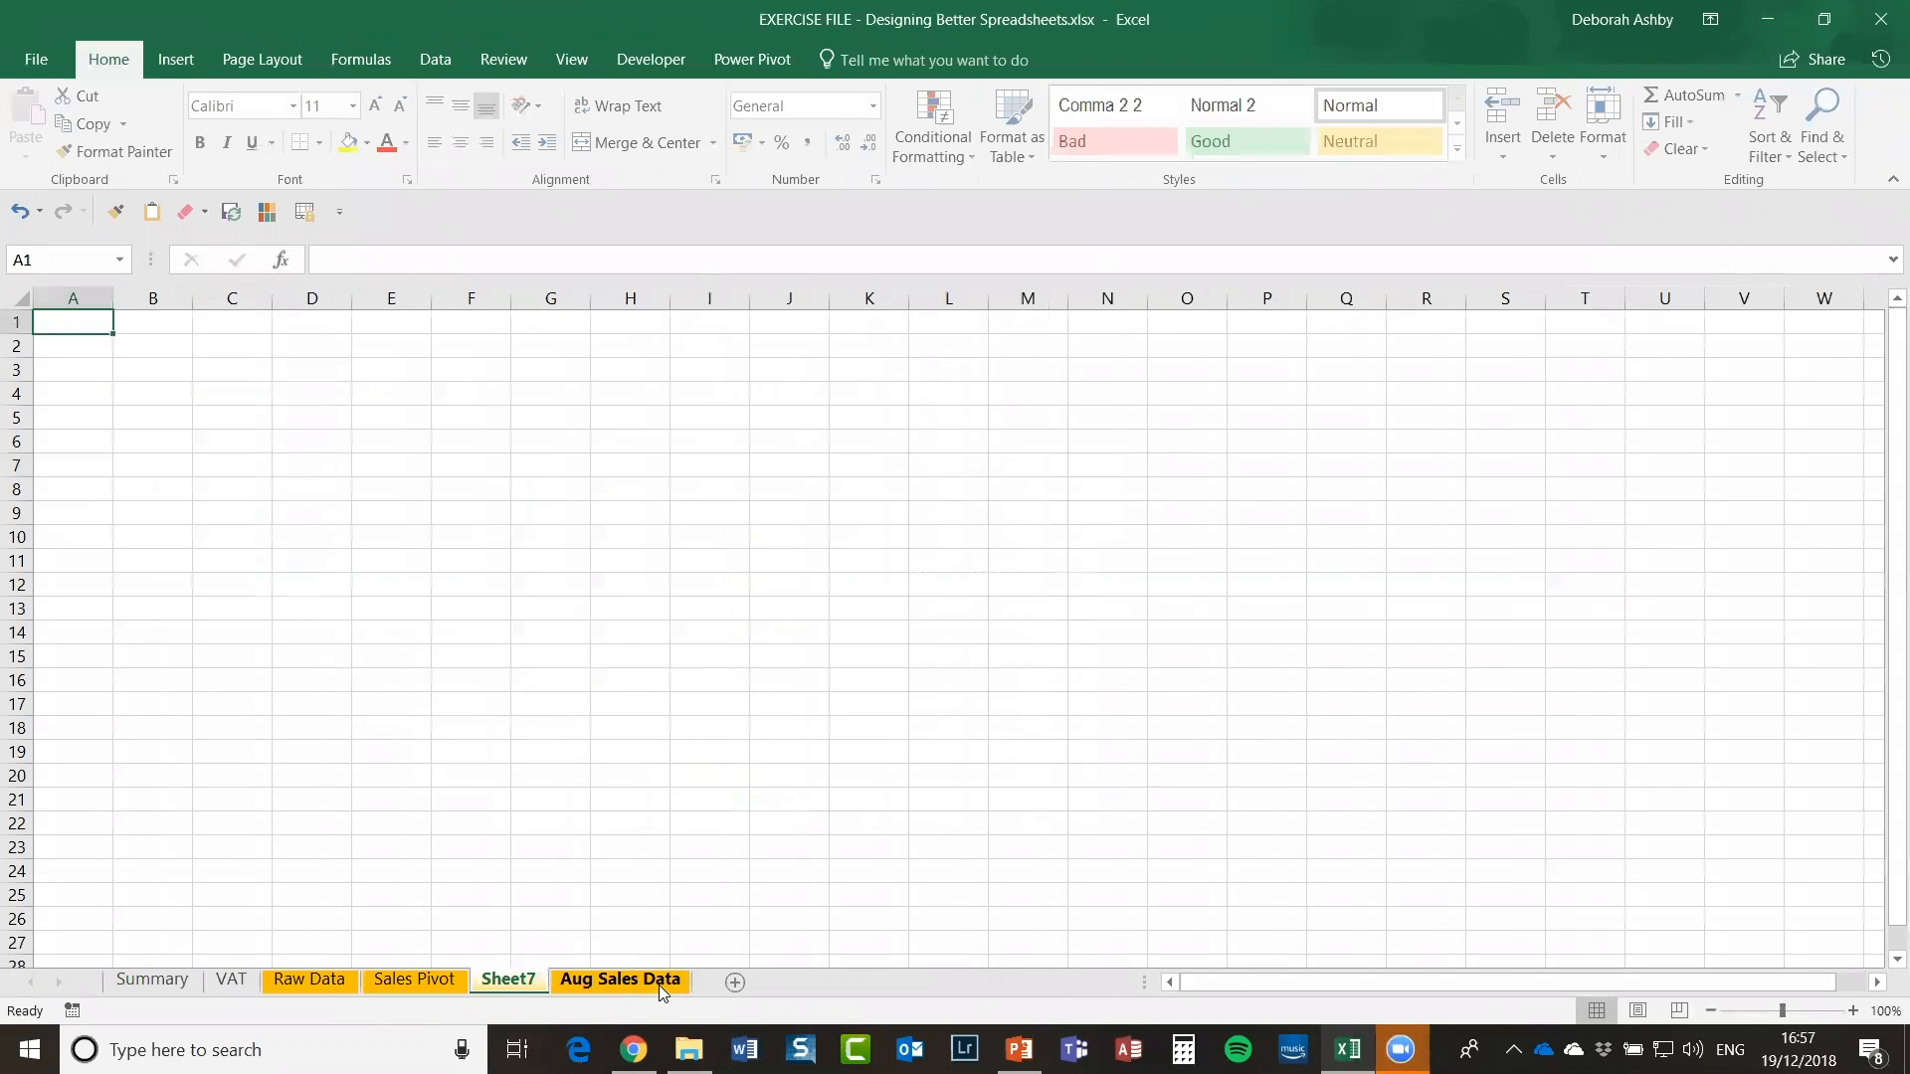
right_click(510, 983)
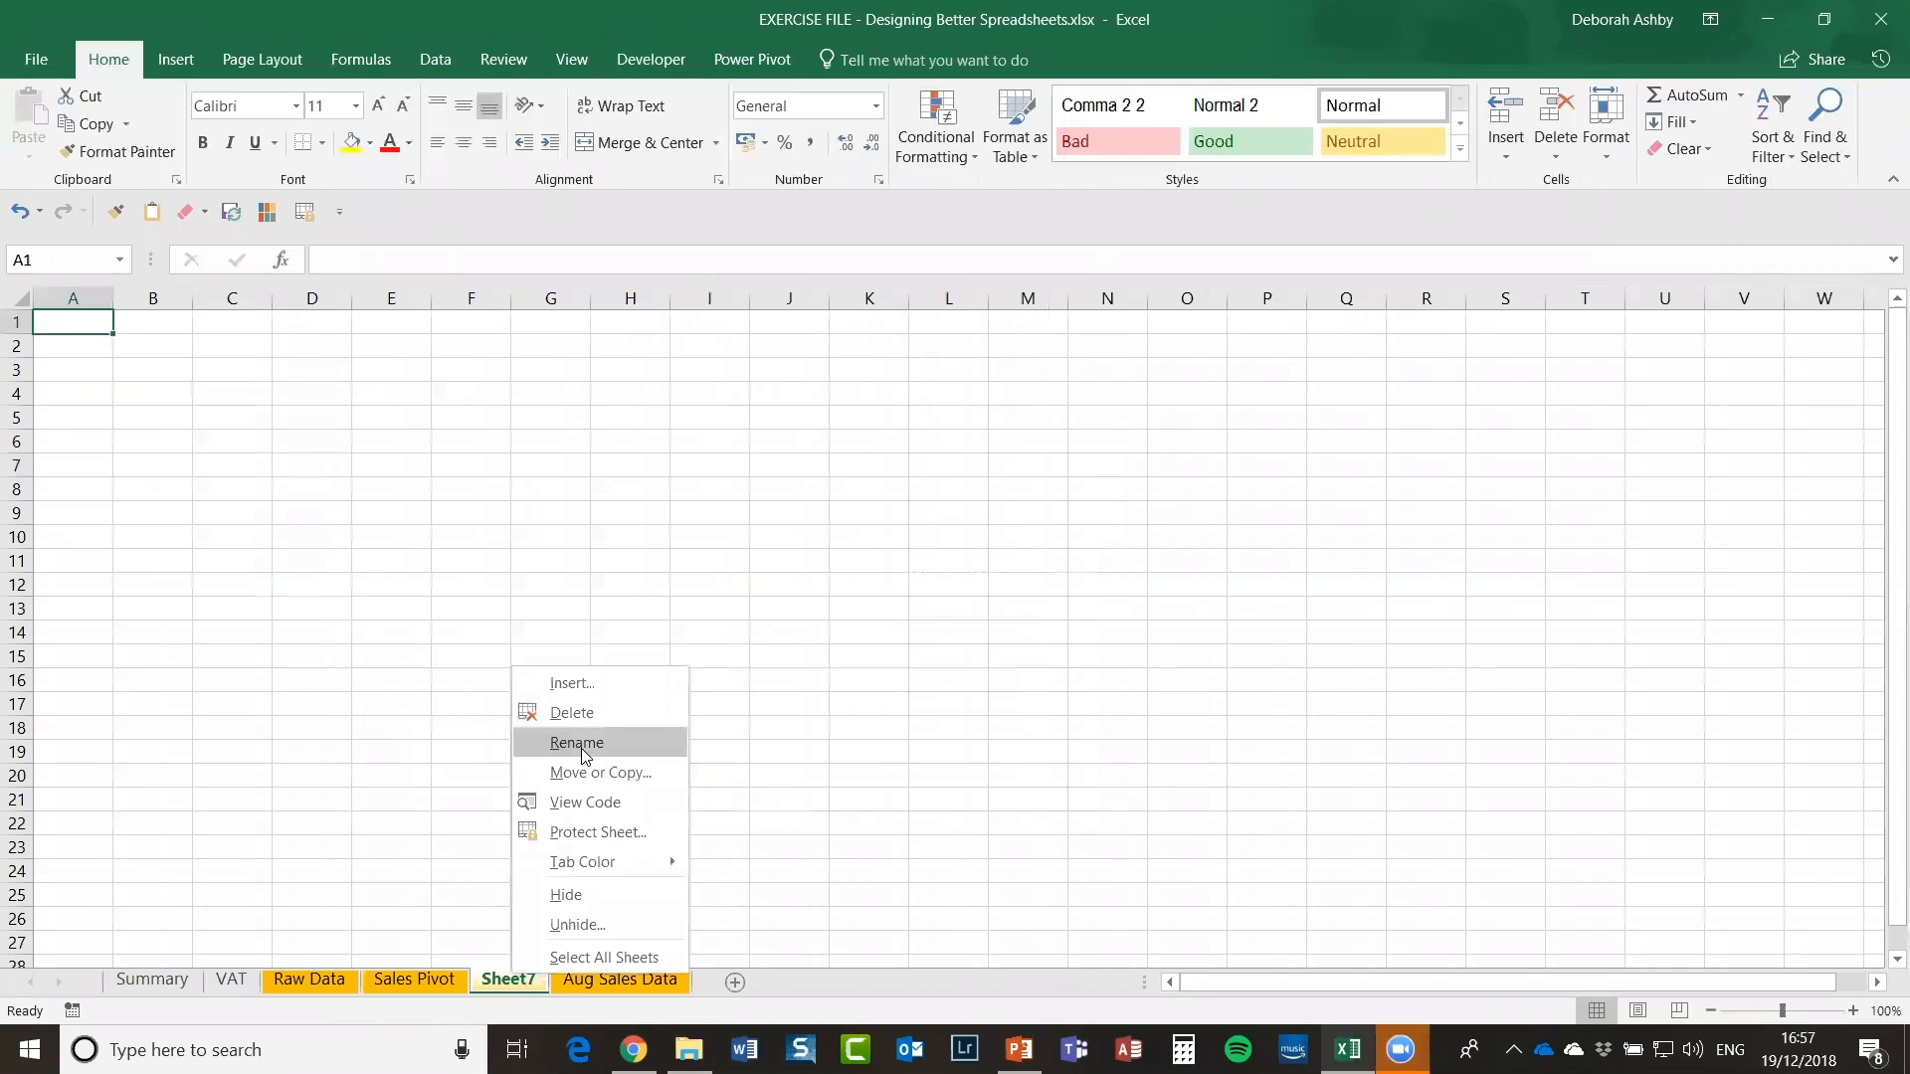
left_click(583, 745)
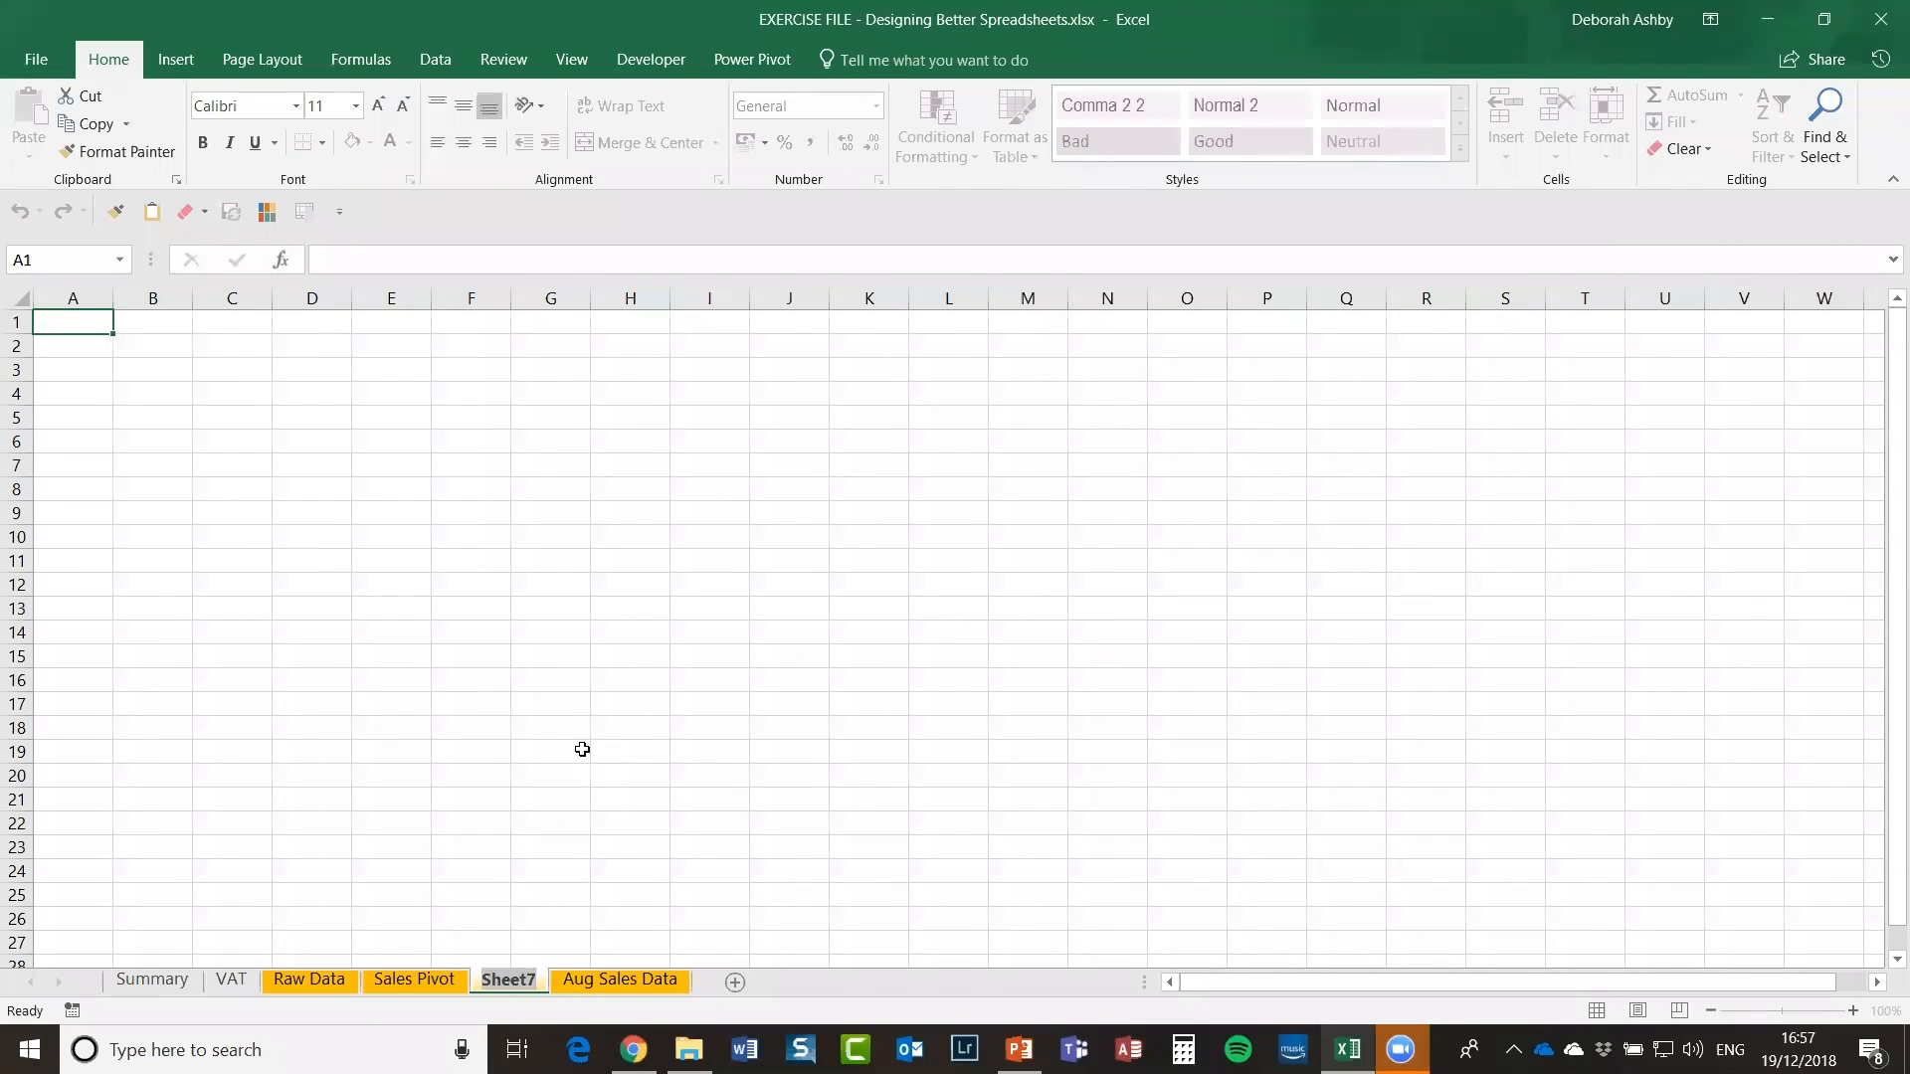
type("Sa")
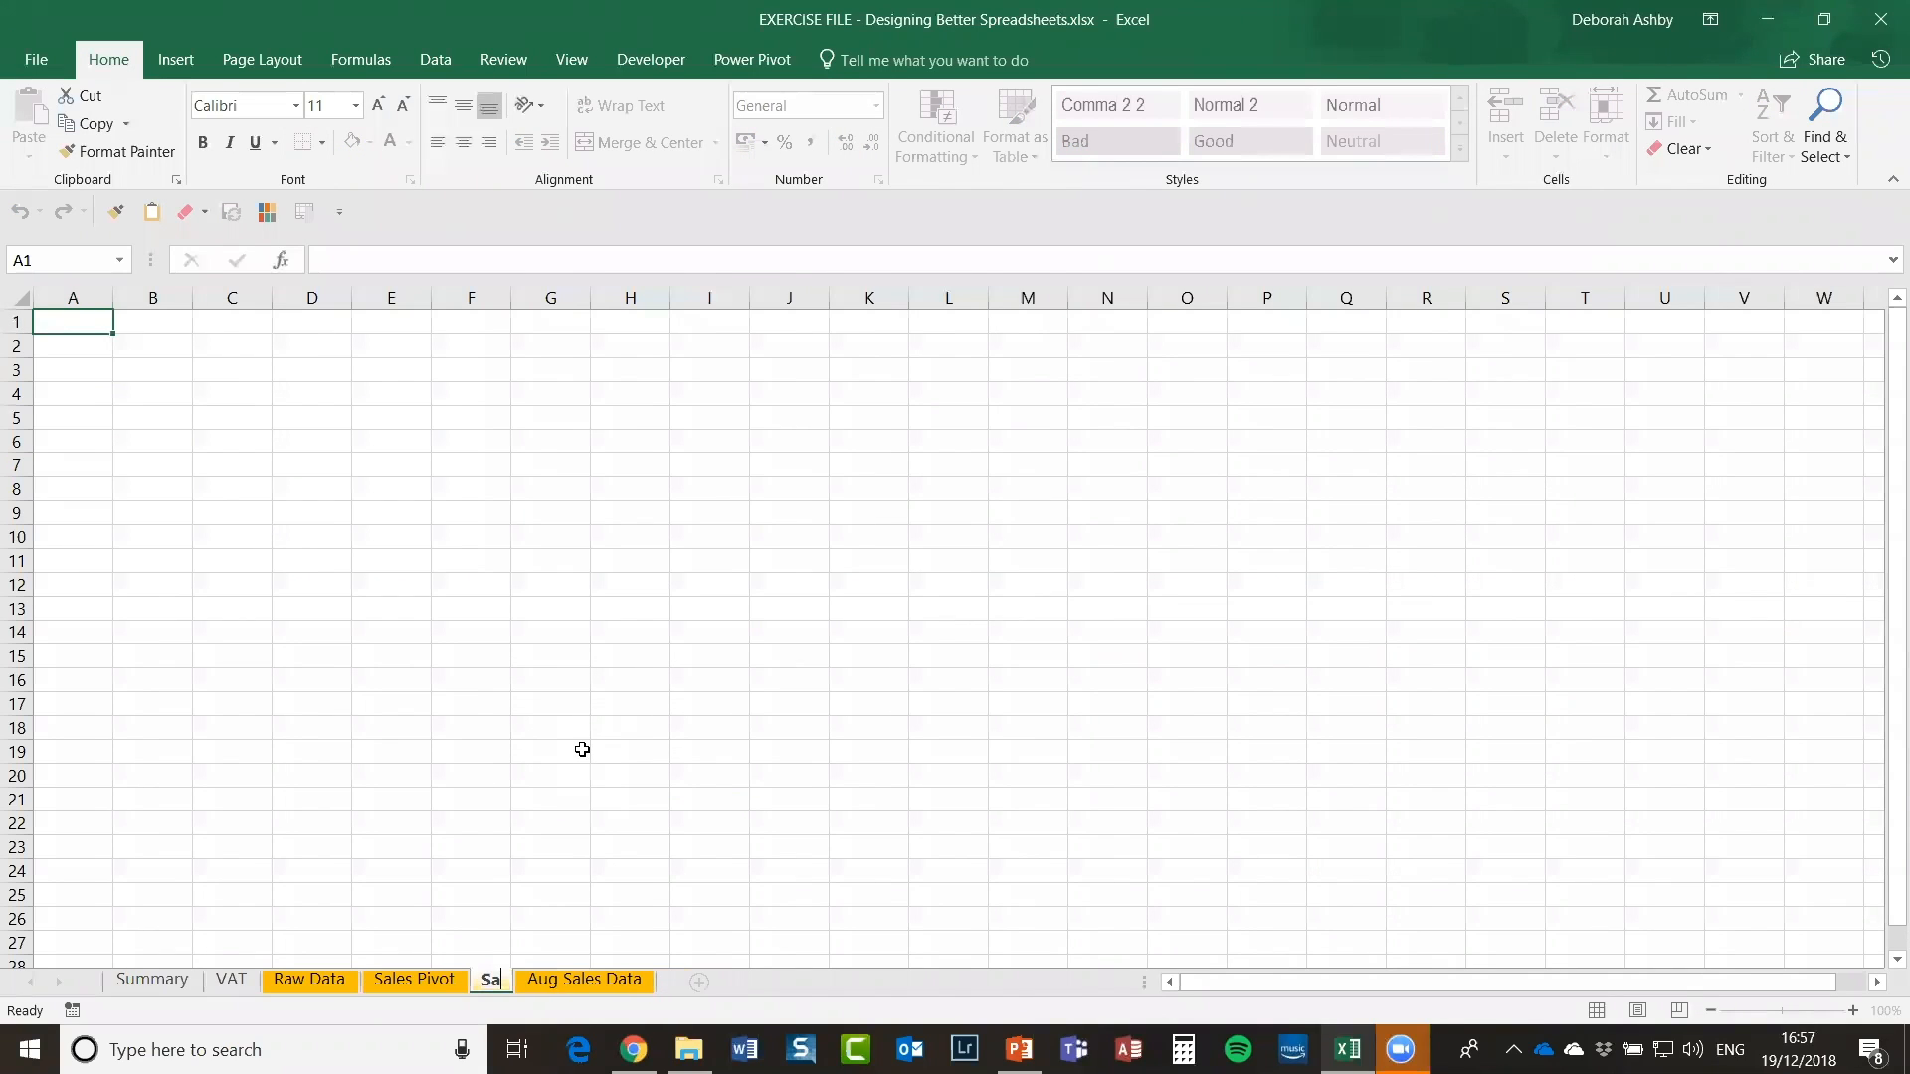
type("les Charts")
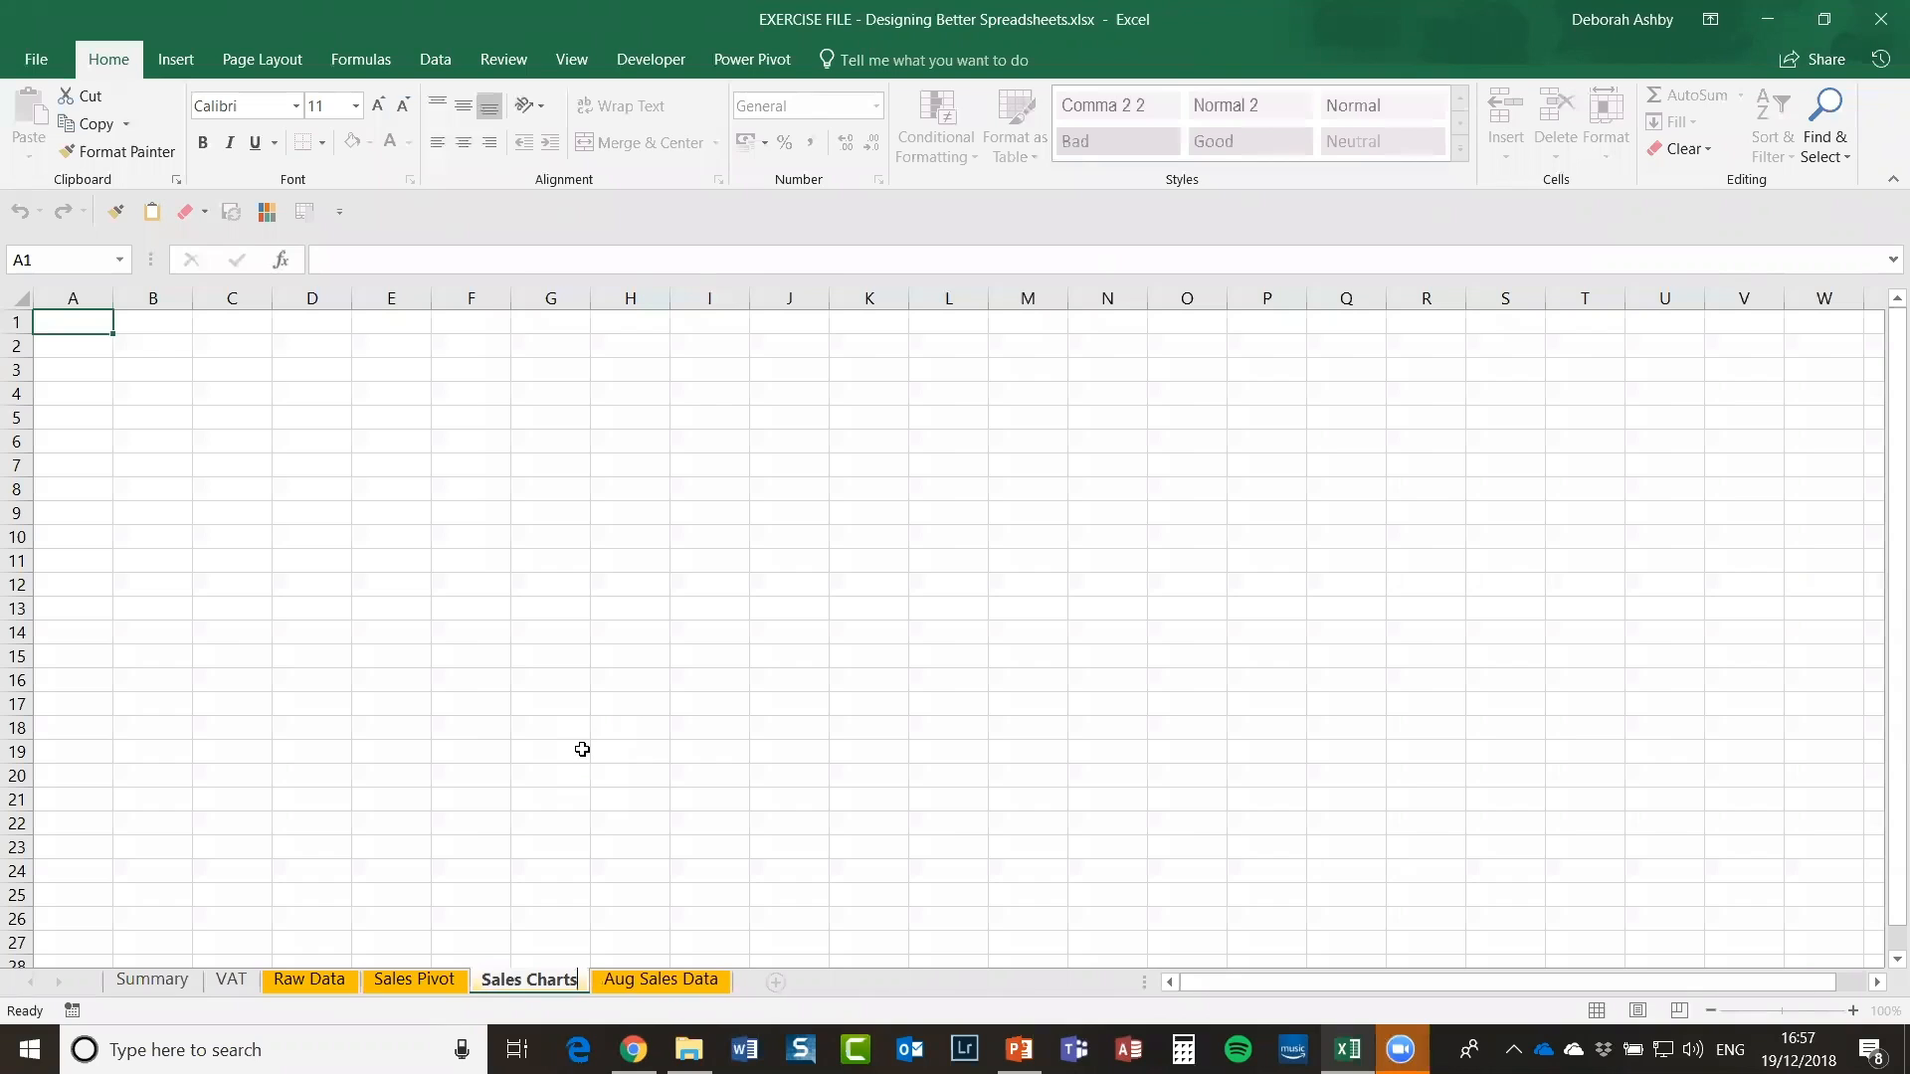
left_click(578, 783)
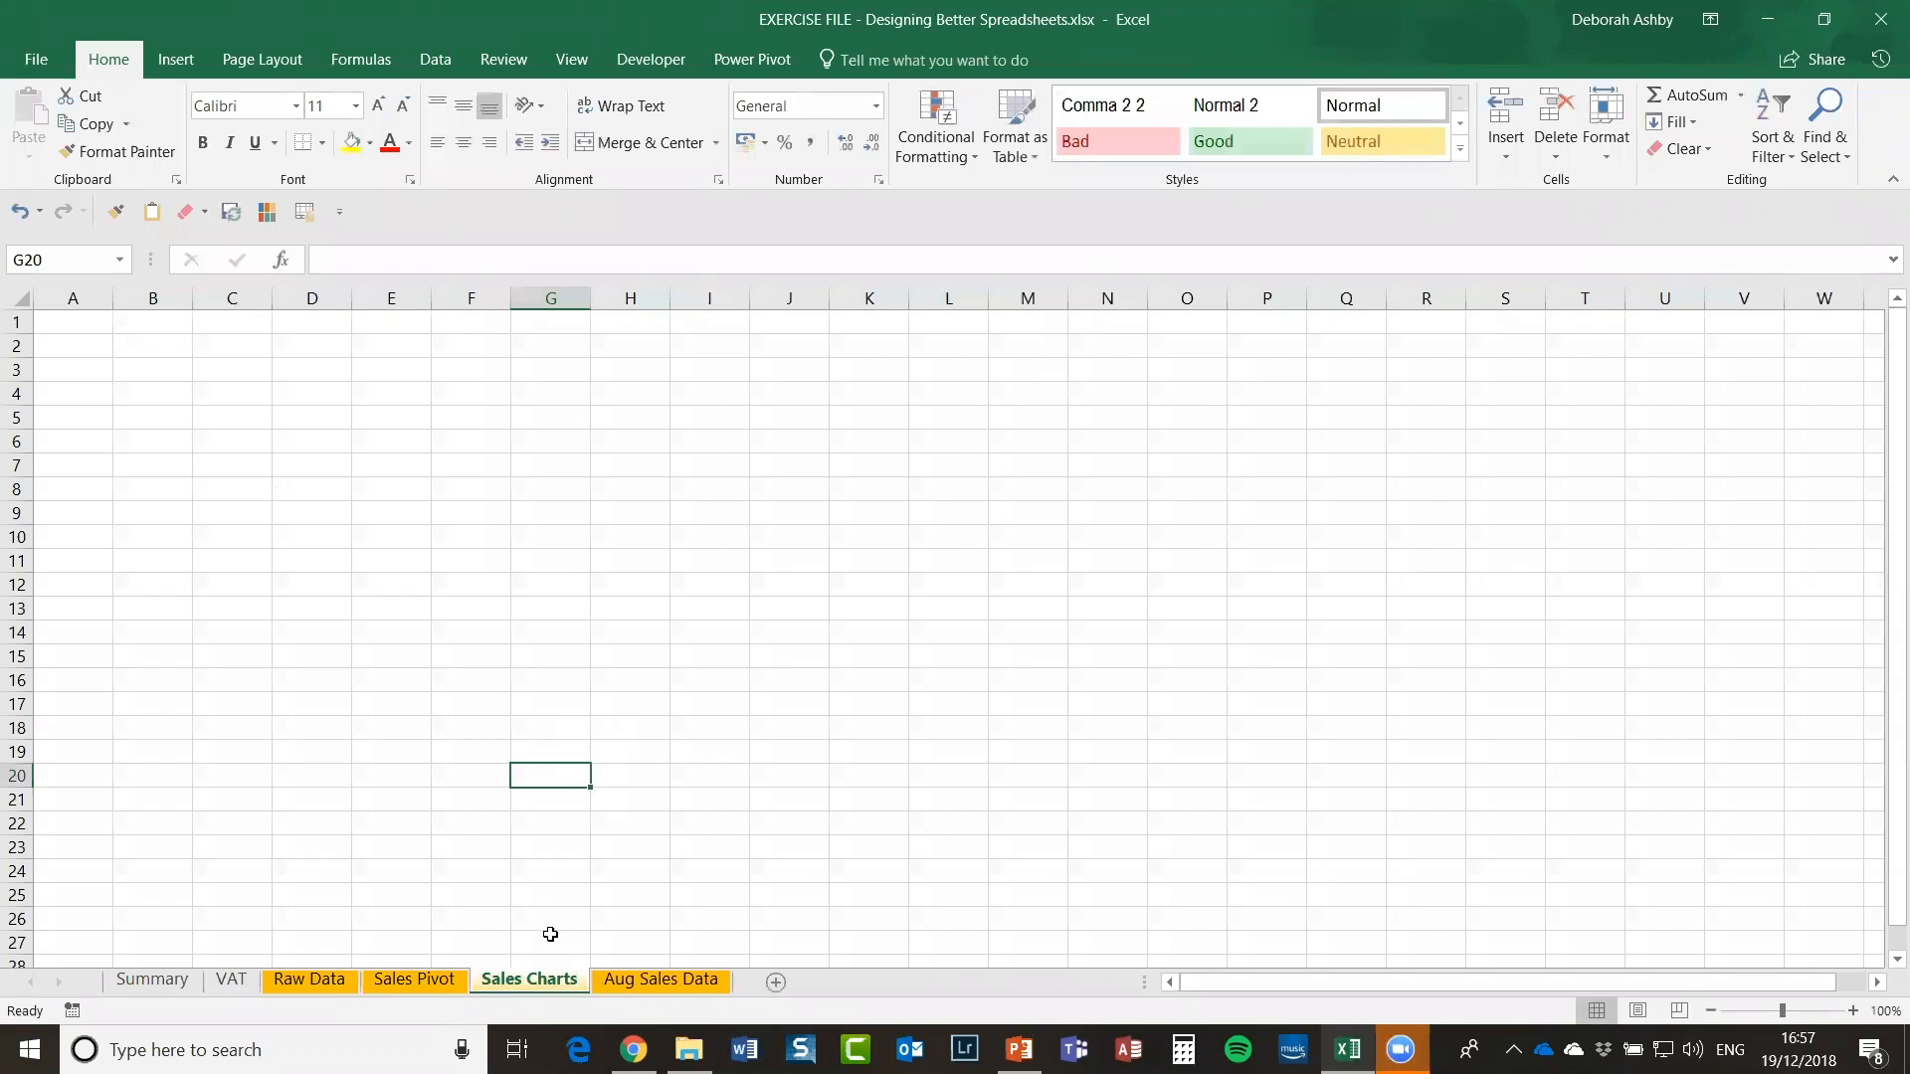
right_click(523, 982)
mouse_move(599, 873)
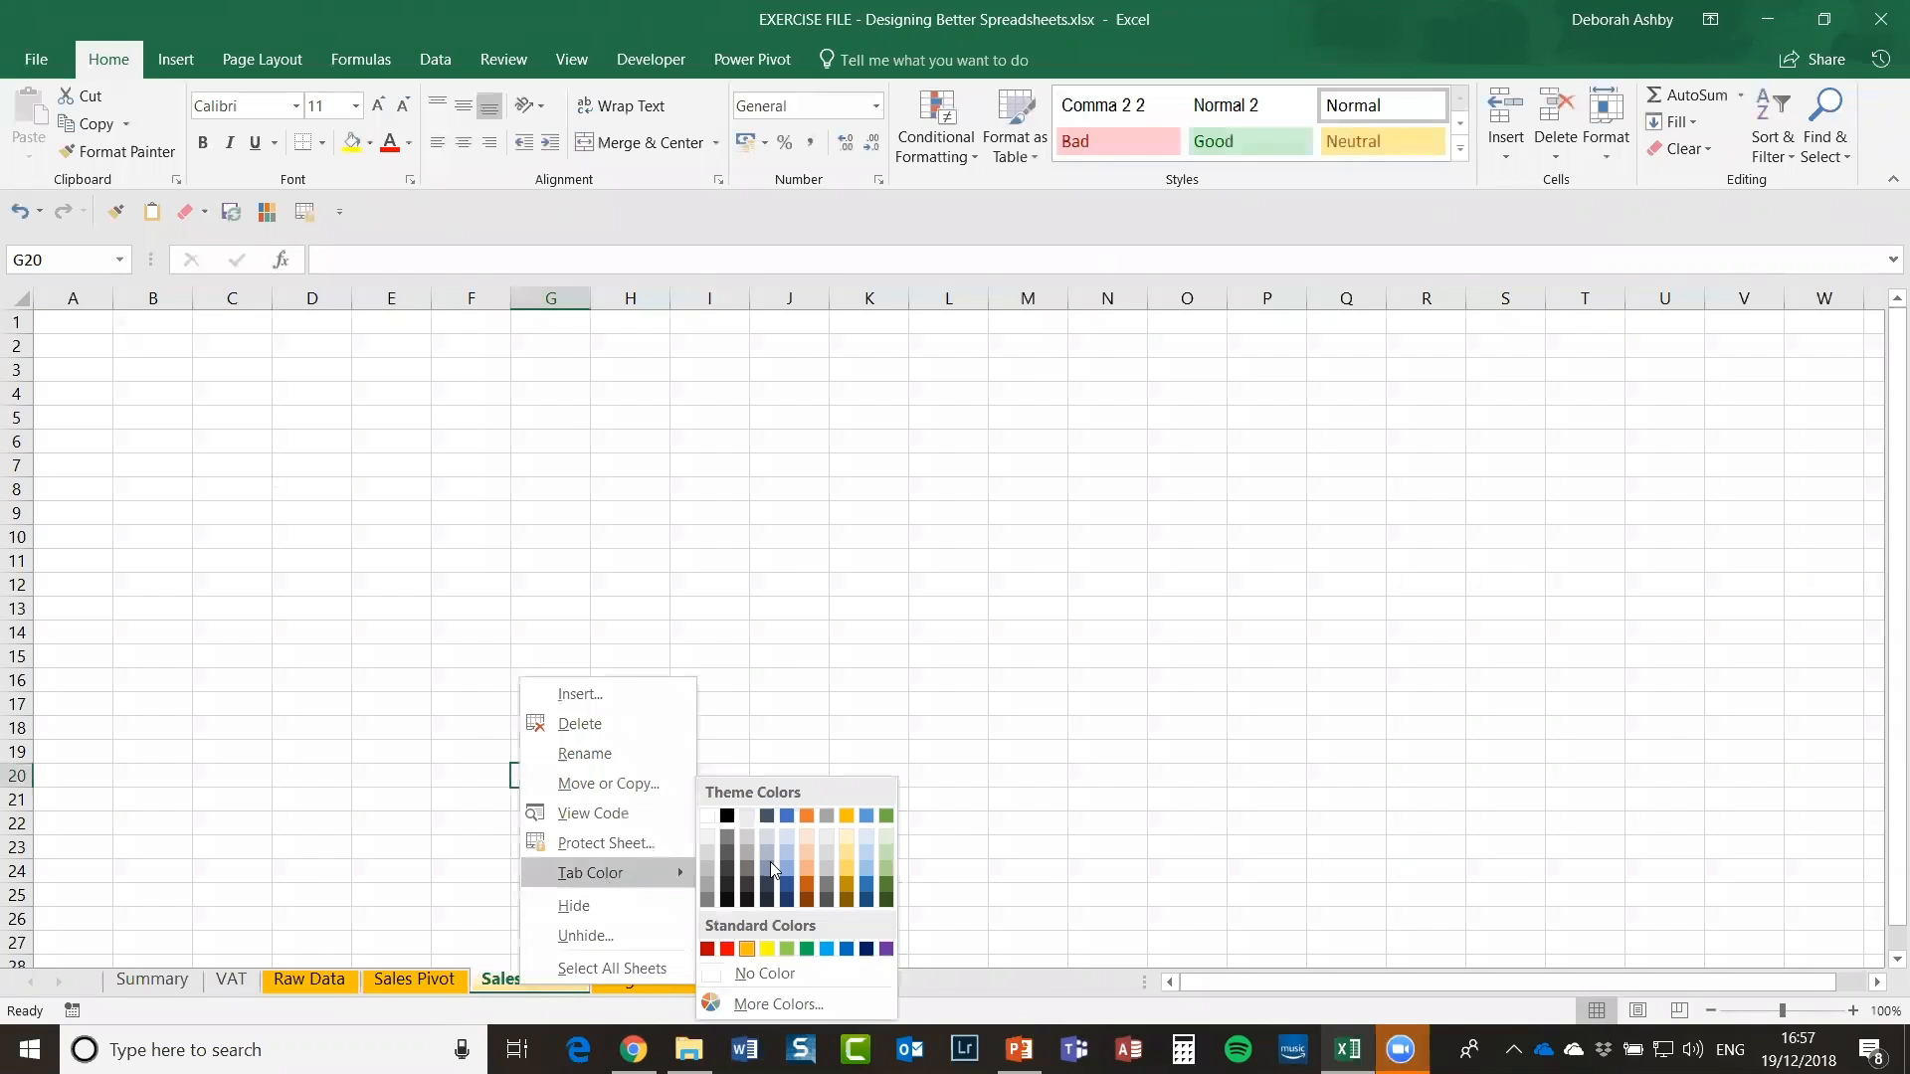
left_click(747, 948)
Step: Cut the pie PivotChart from Sales Pivot and paste it at the top-left of Sales Charts
left_click(413, 979)
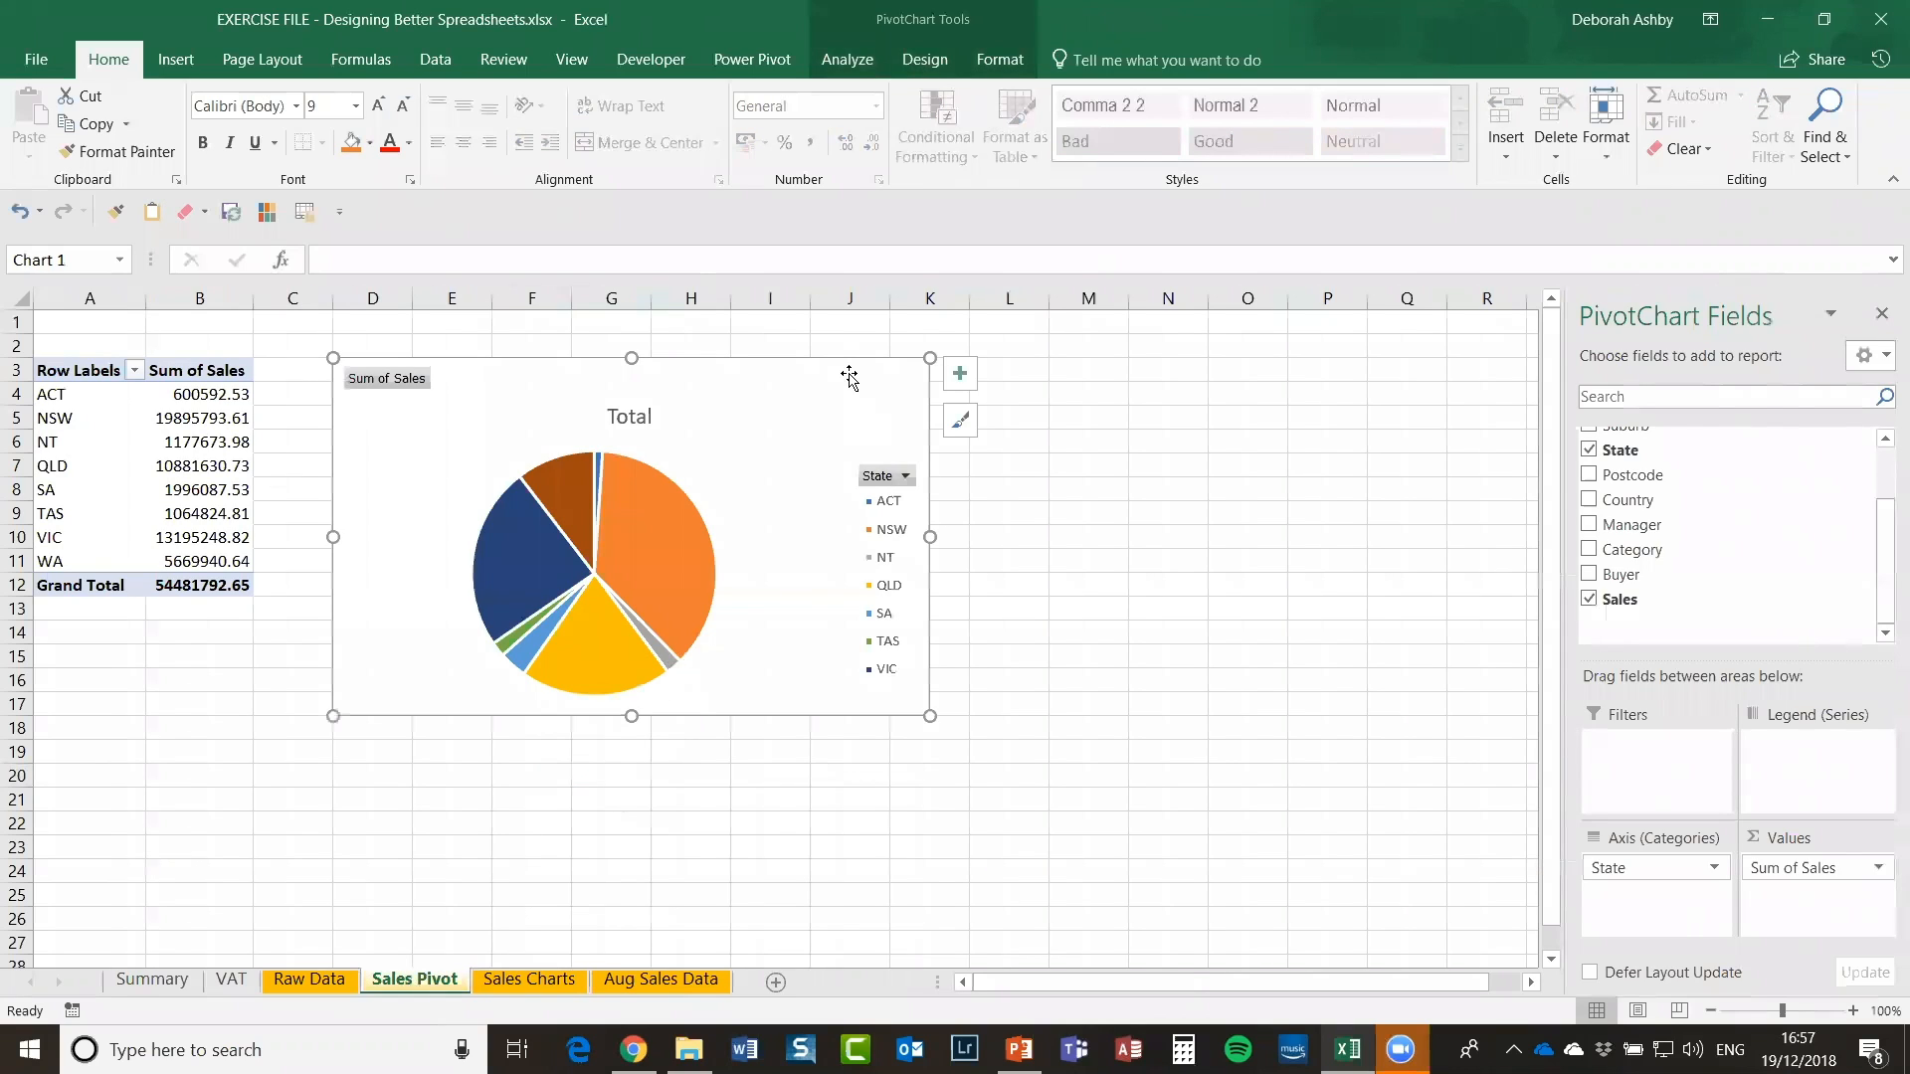
key("Escape")
left_click(530, 980)
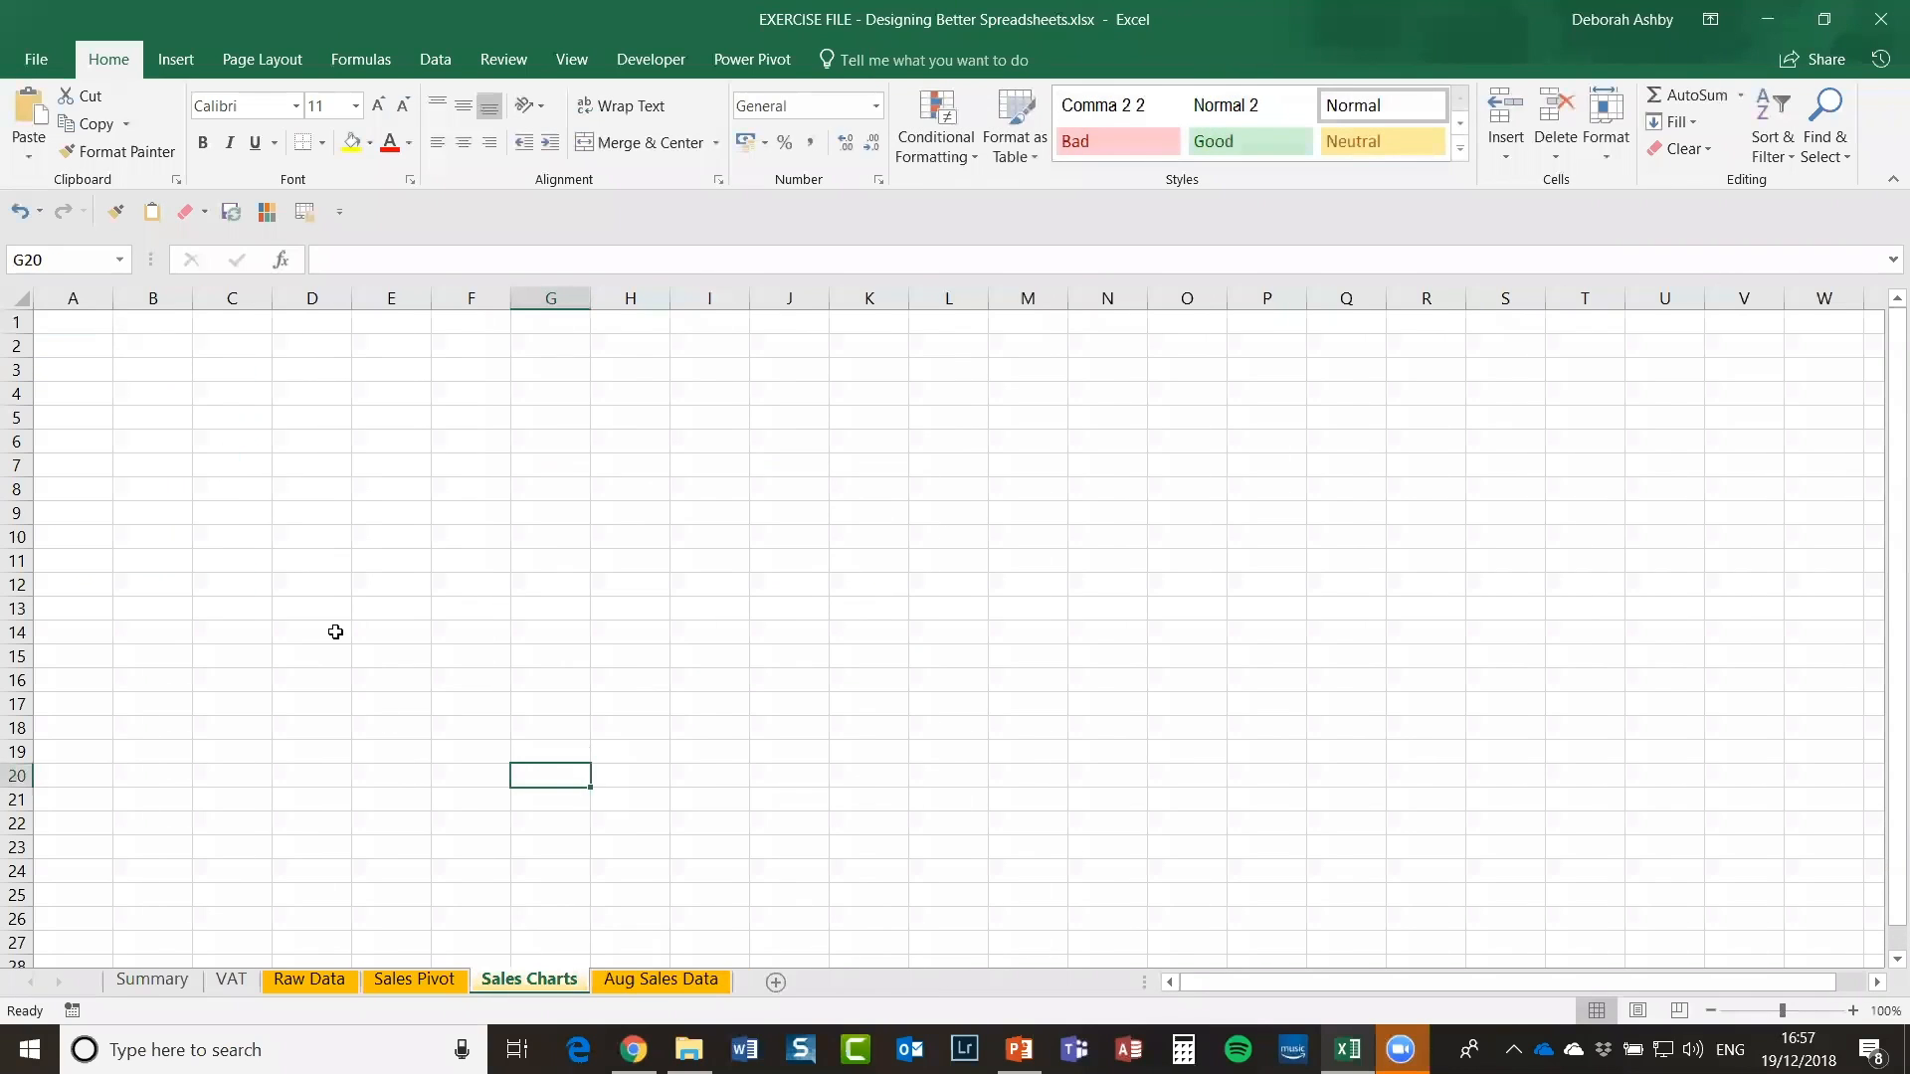
key("ctrl+v")
mouse_move(712, 575)
left_mouse_down()
mouse_move(546, 401)
mouse_move(495, 384)
mouse_move(494, 362)
left_mouse_up()
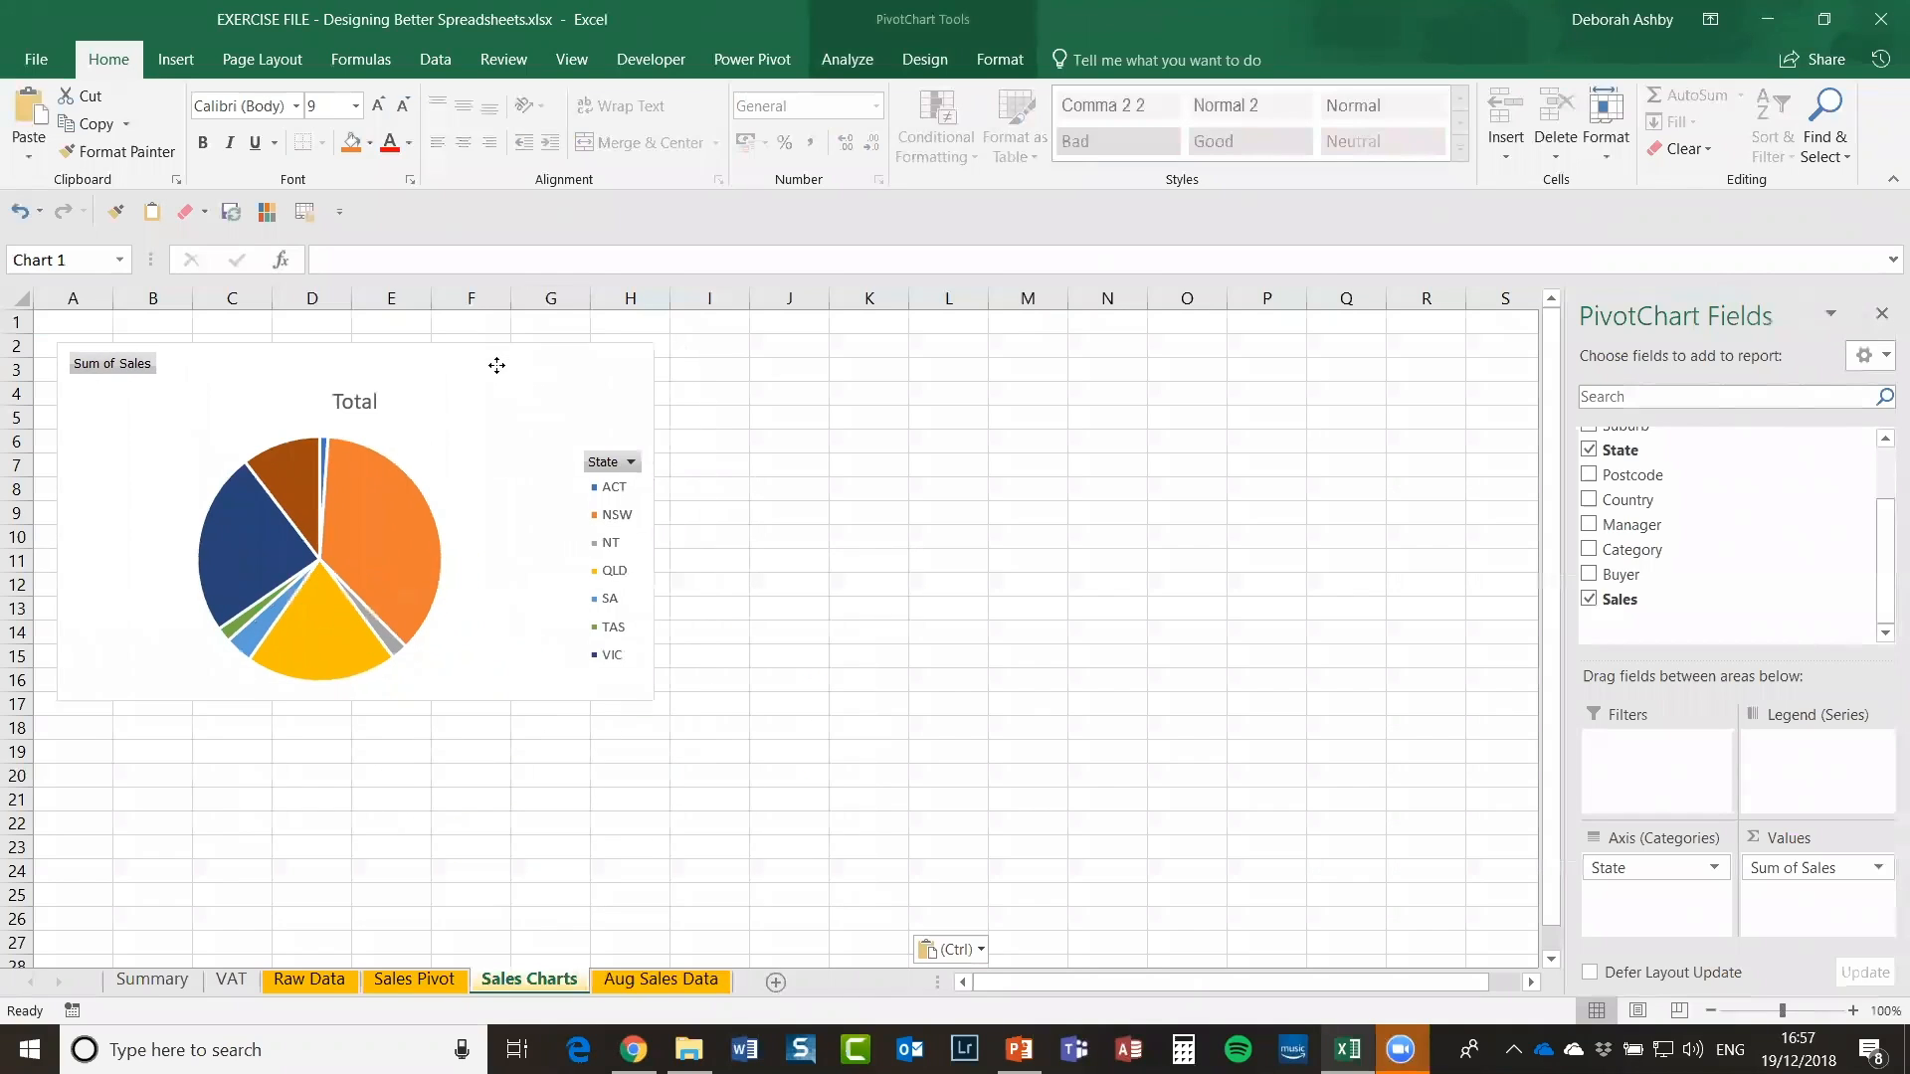
Step: Look through Raw Data, Sales Pivot and Sales Charts, ending on Sales Pivot with nothing selected
left_click(944, 550)
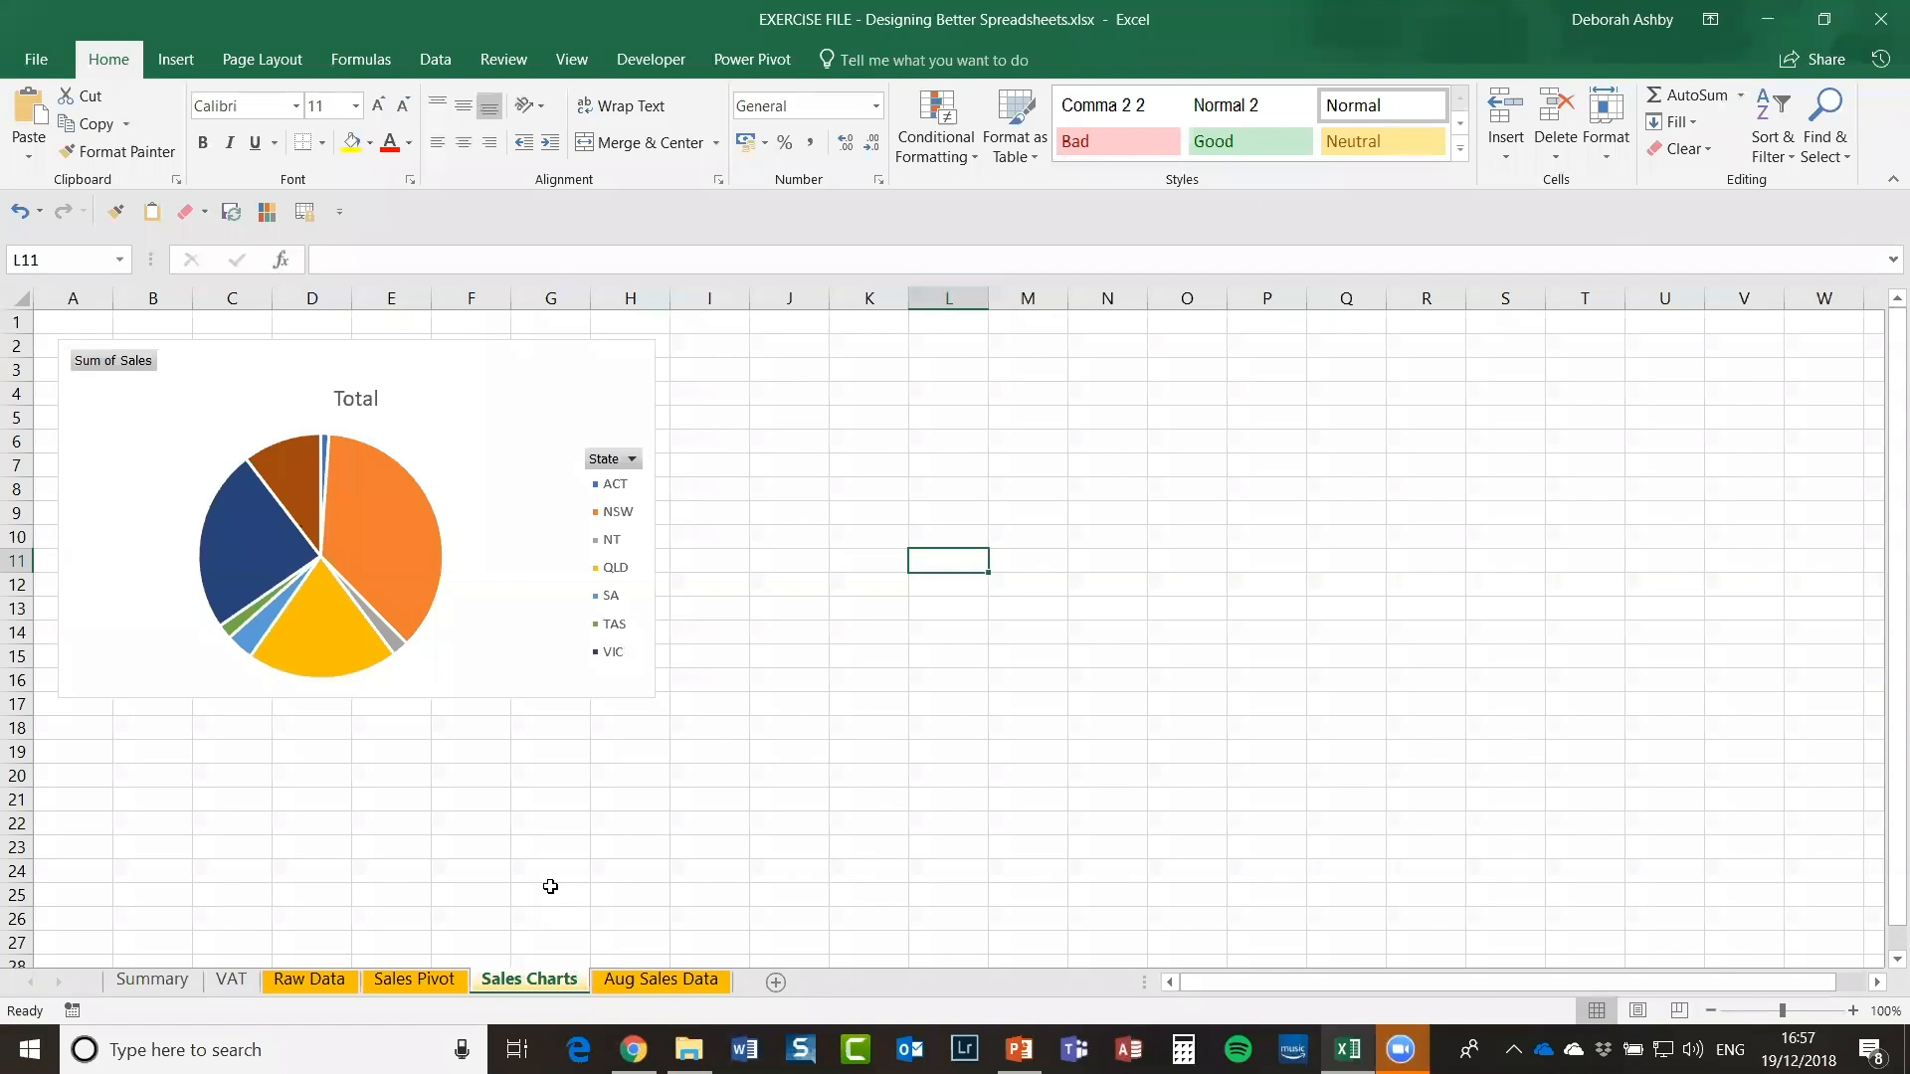
left_click(298, 979)
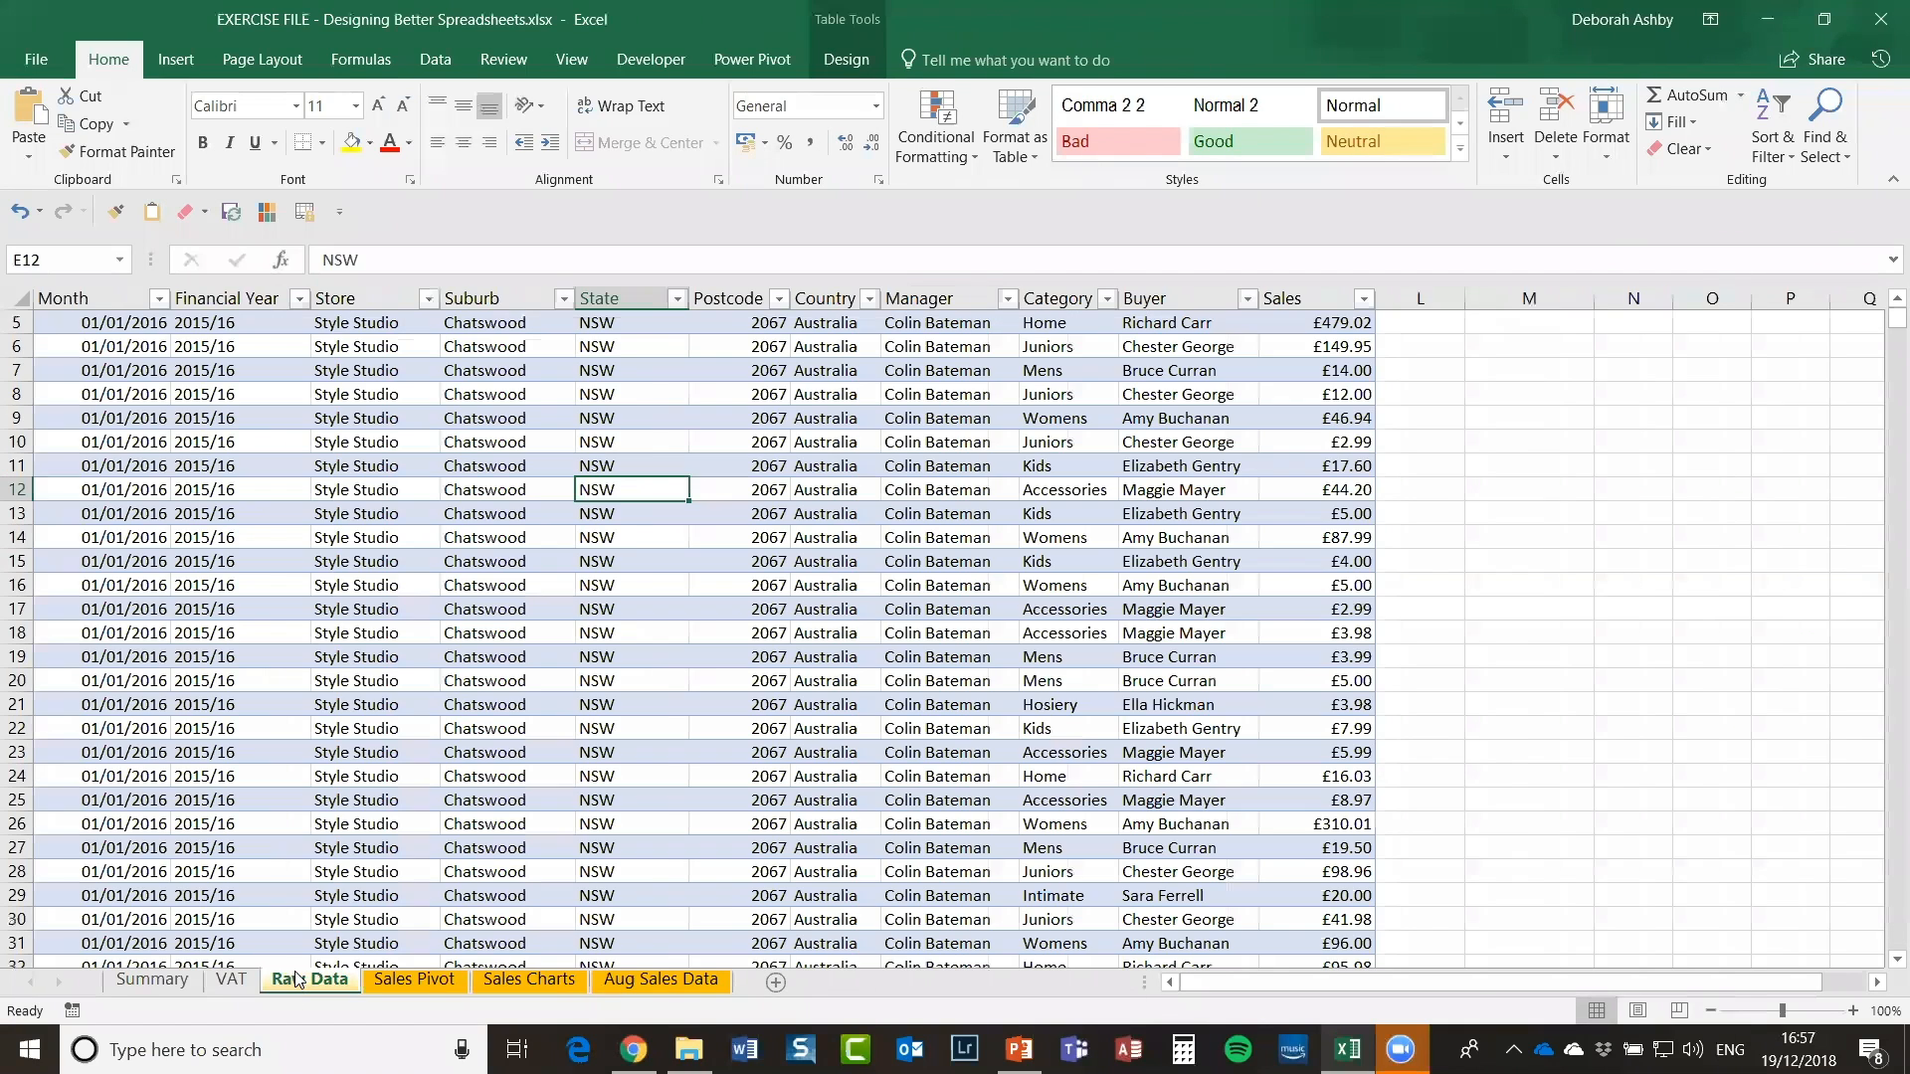
left_click(422, 982)
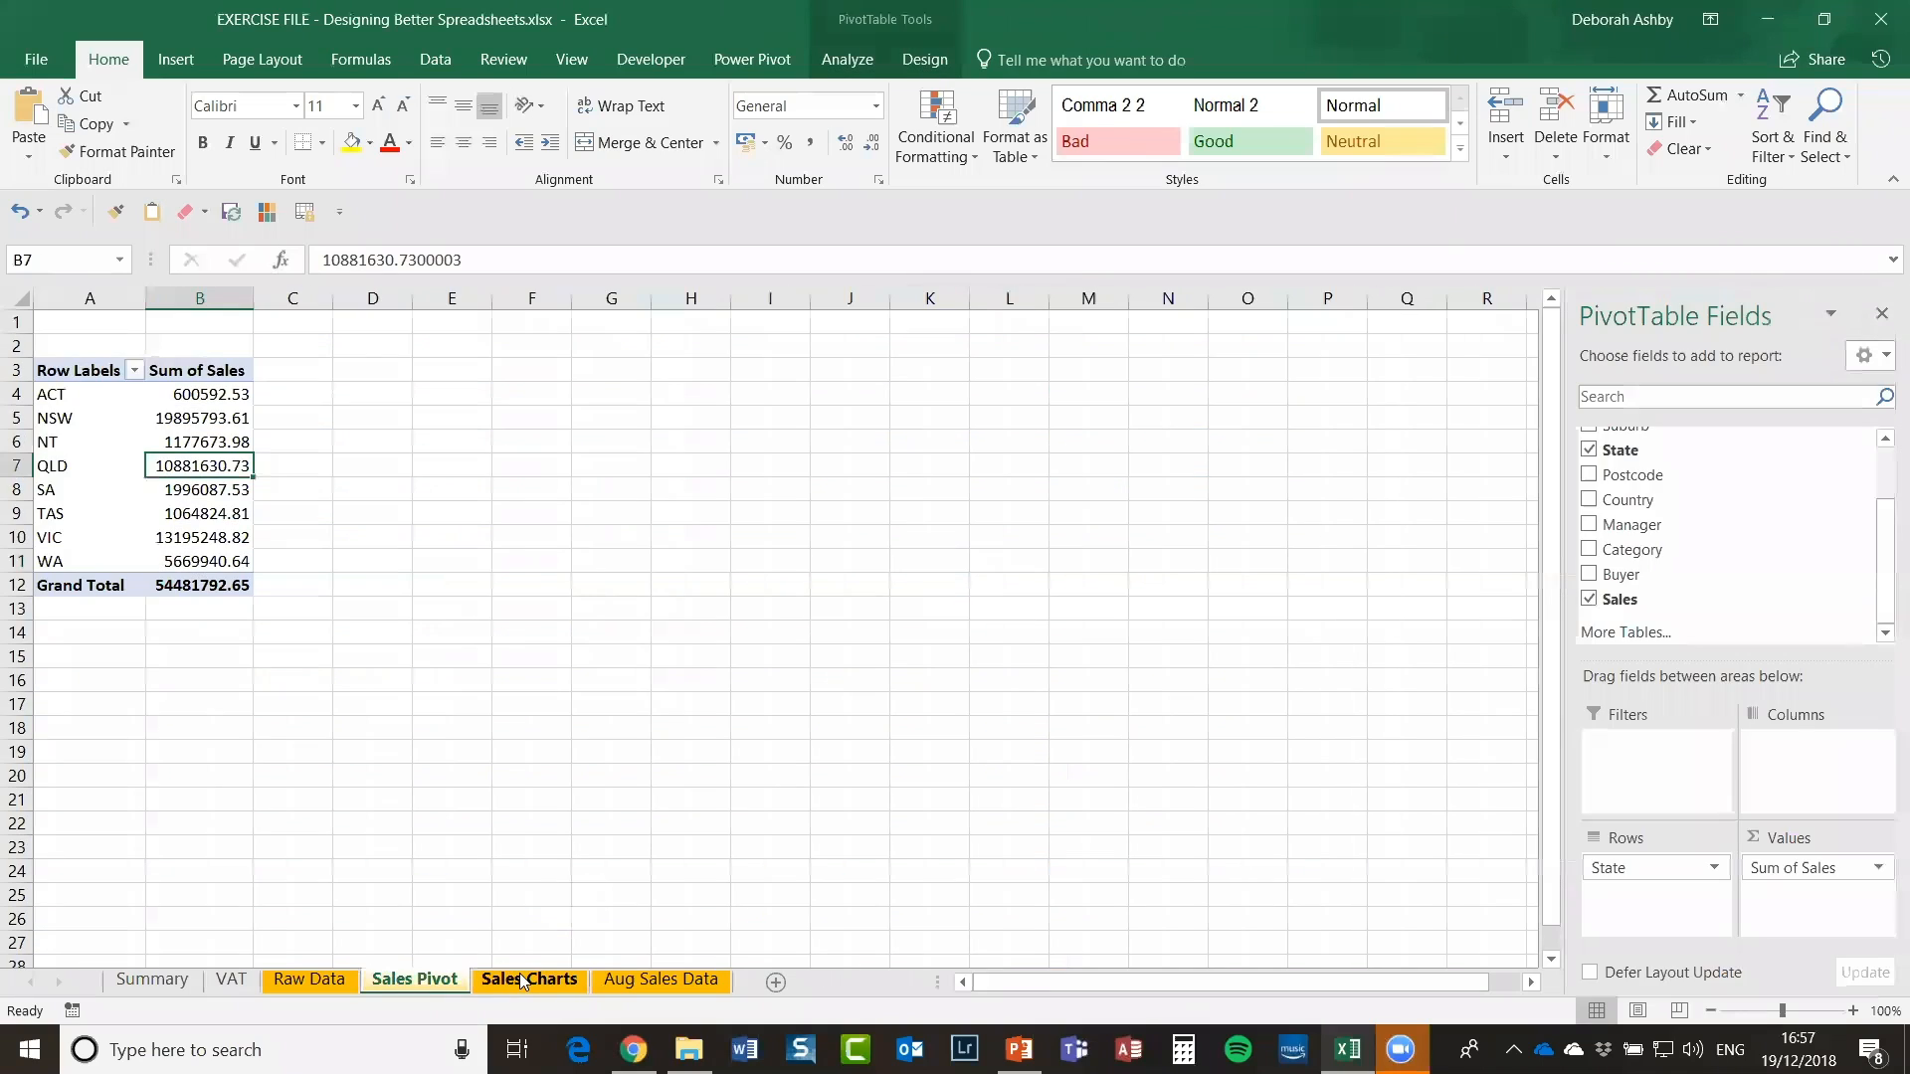
left_click(522, 982)
left_click(430, 978)
left_click(516, 822)
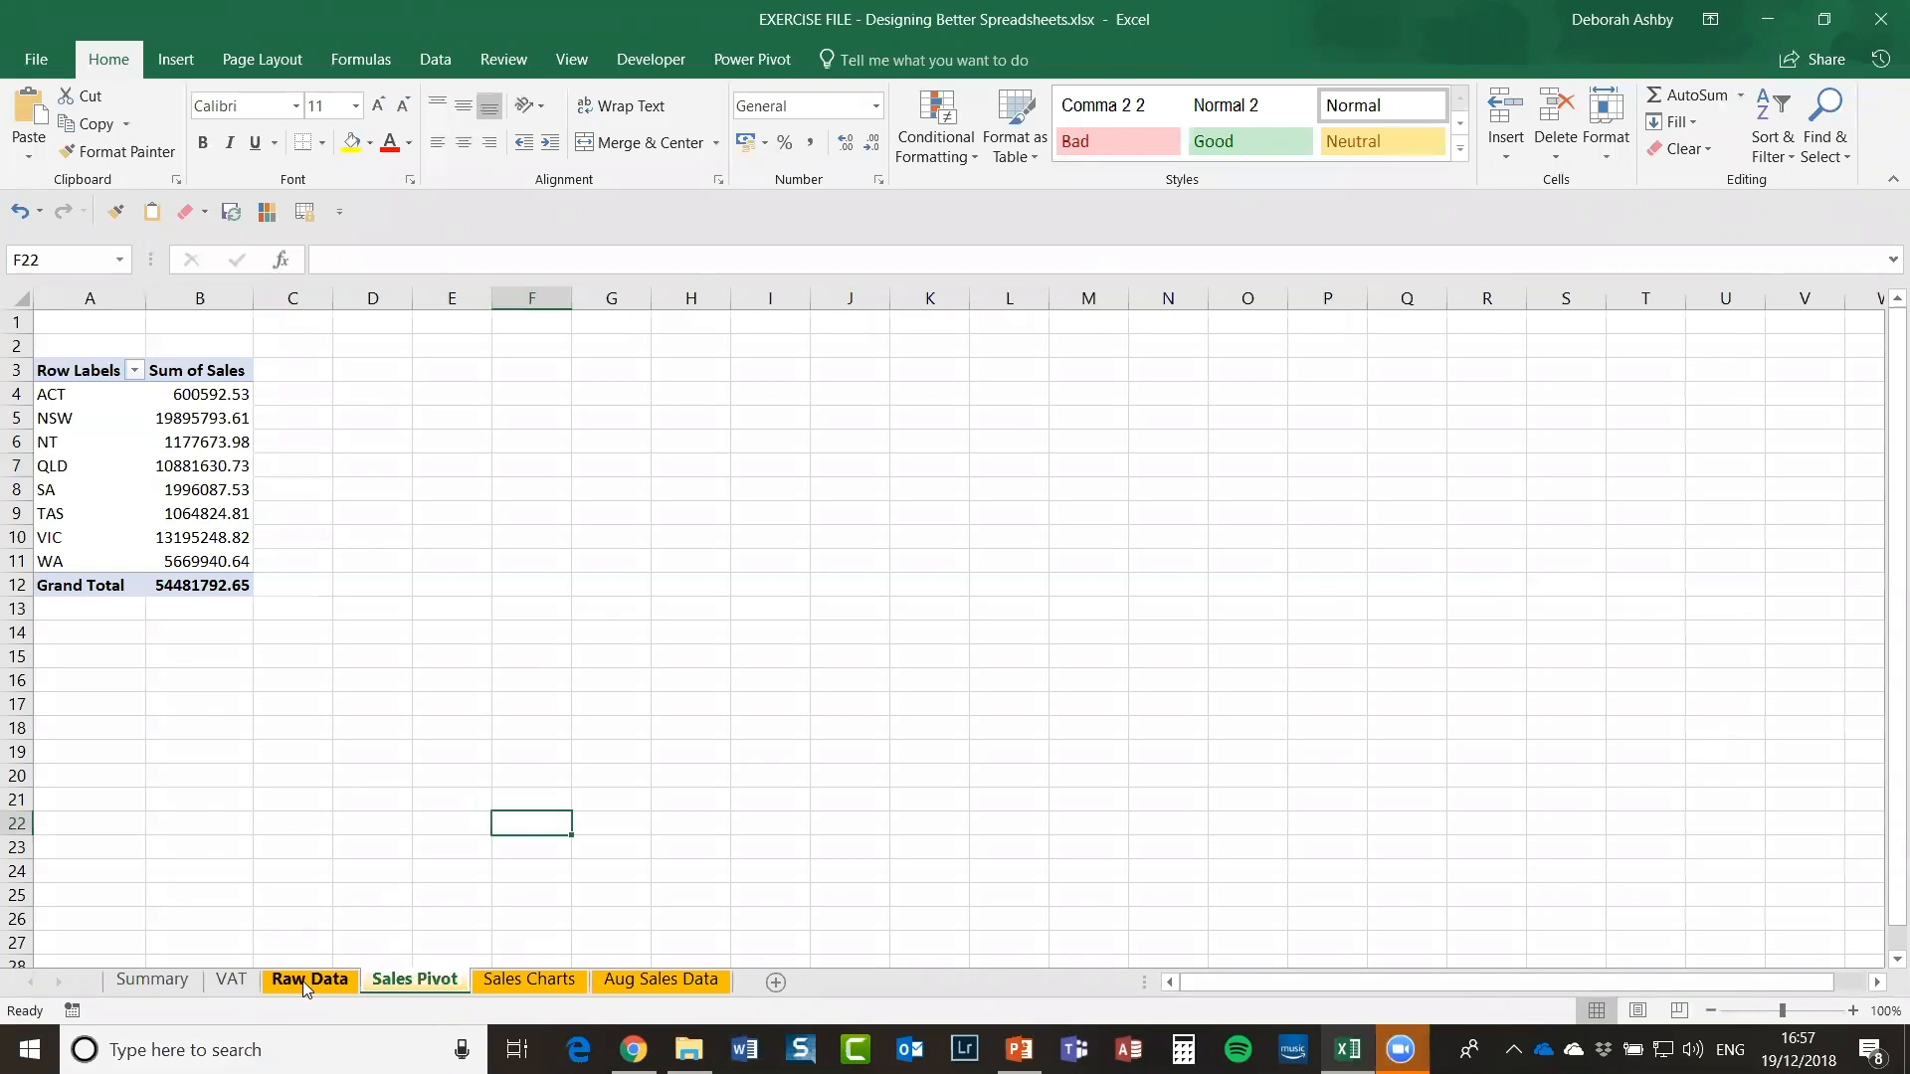
left_click(306, 989)
left_click(1051, 531)
scroll(1060, 529, "up", 2)
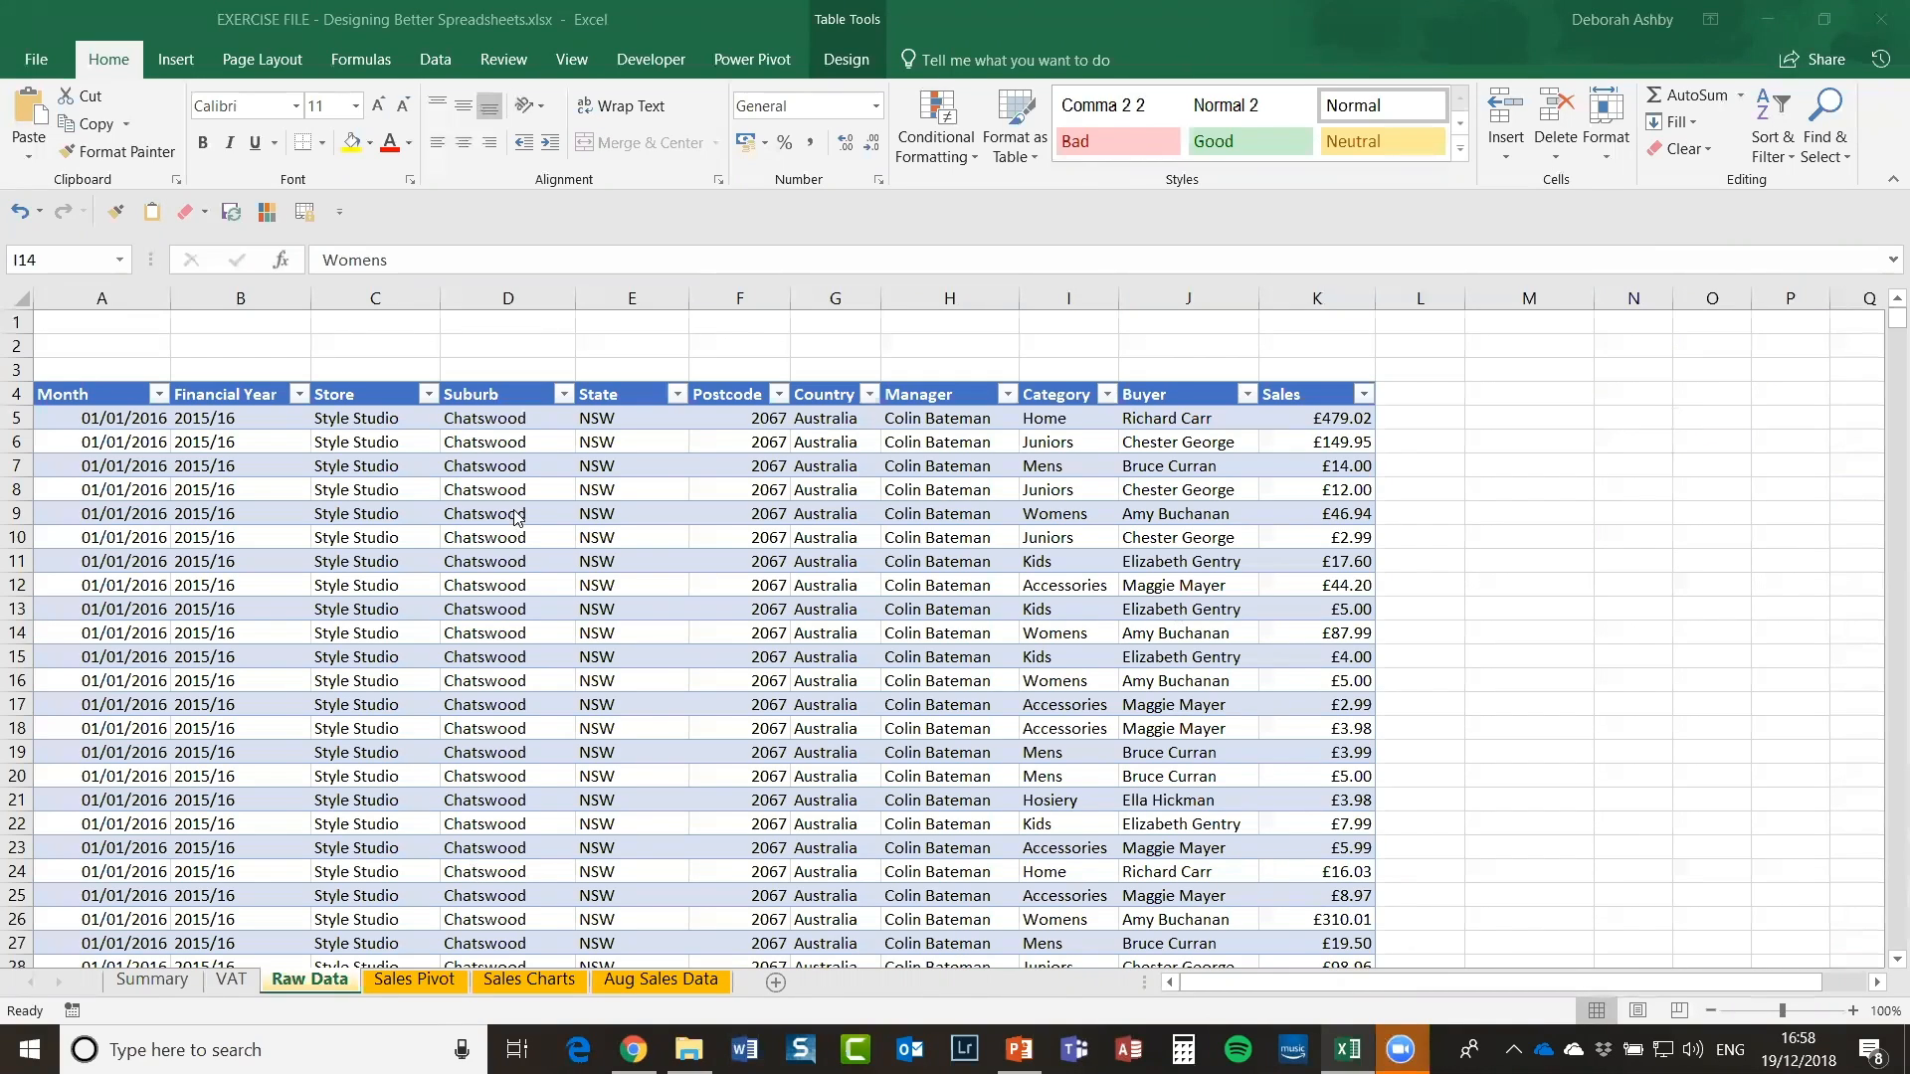
left_click(696, 535)
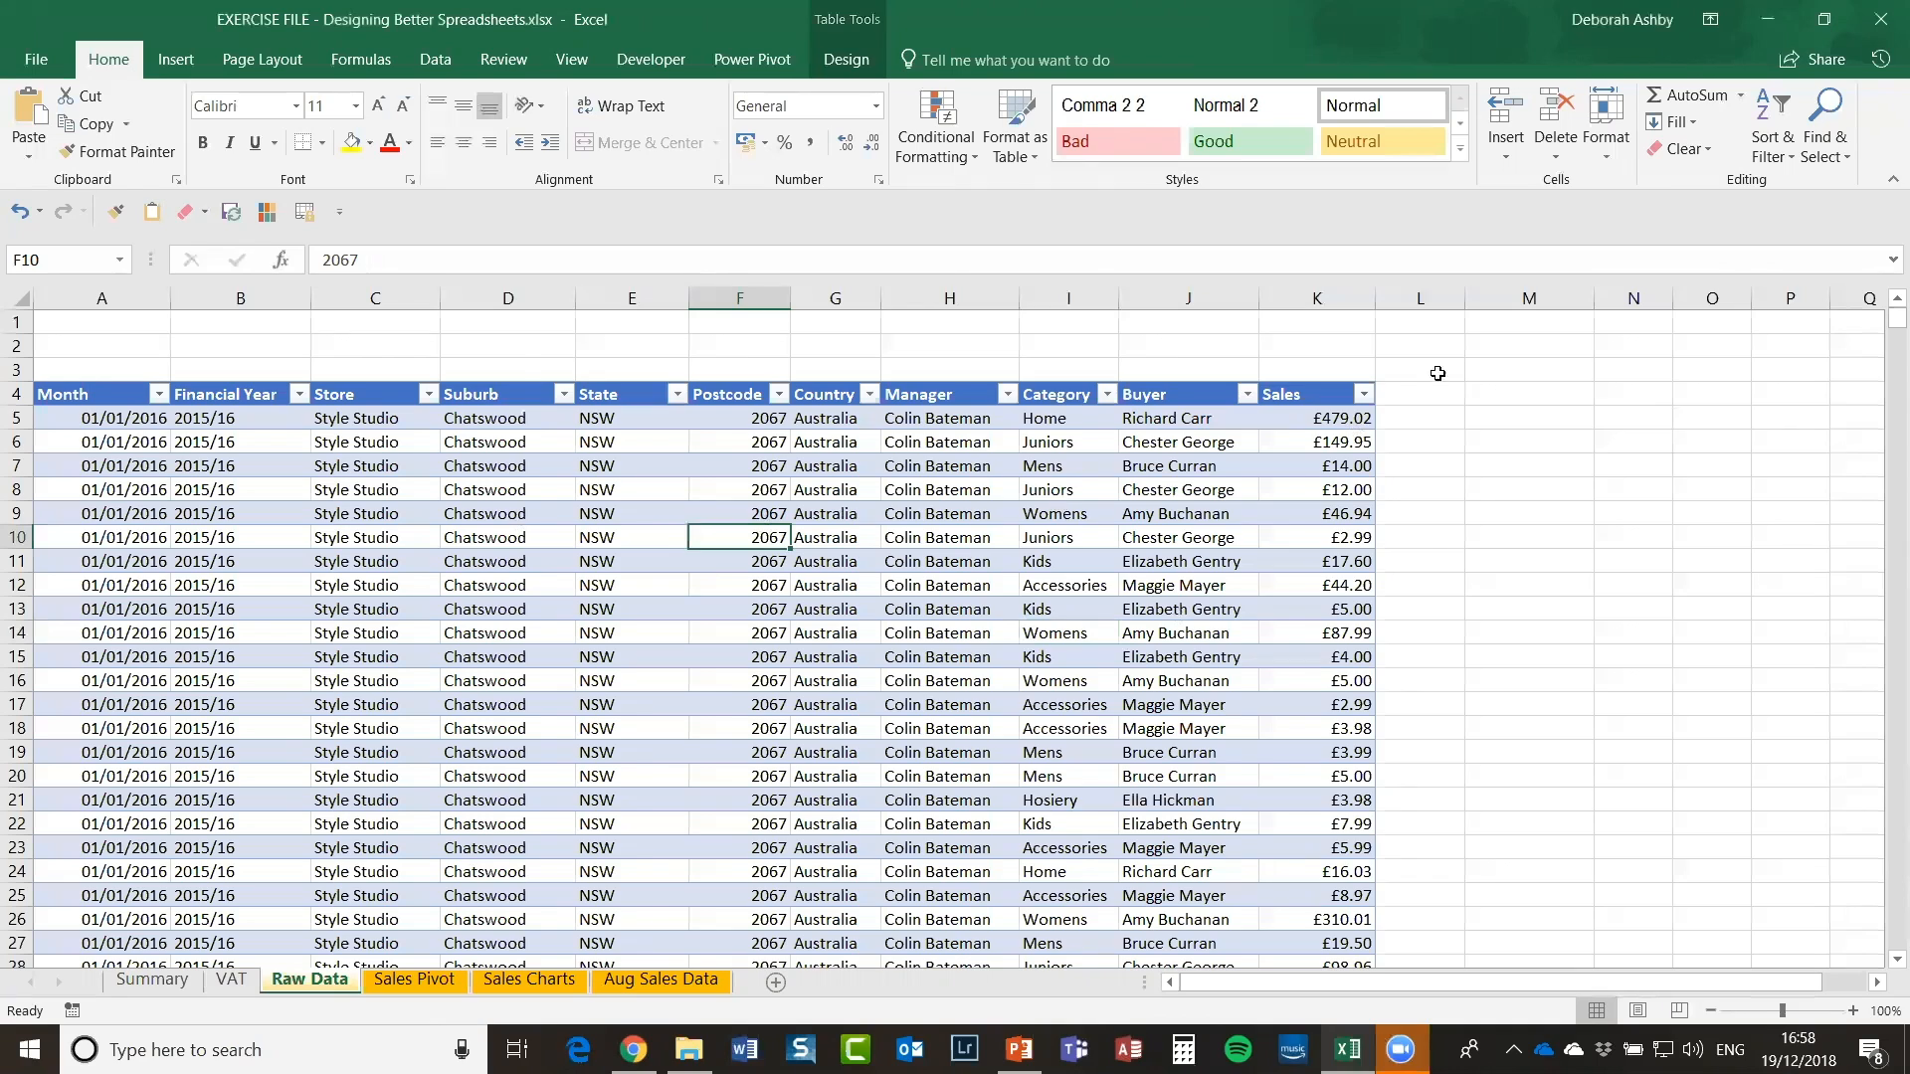
left_click(1493, 395)
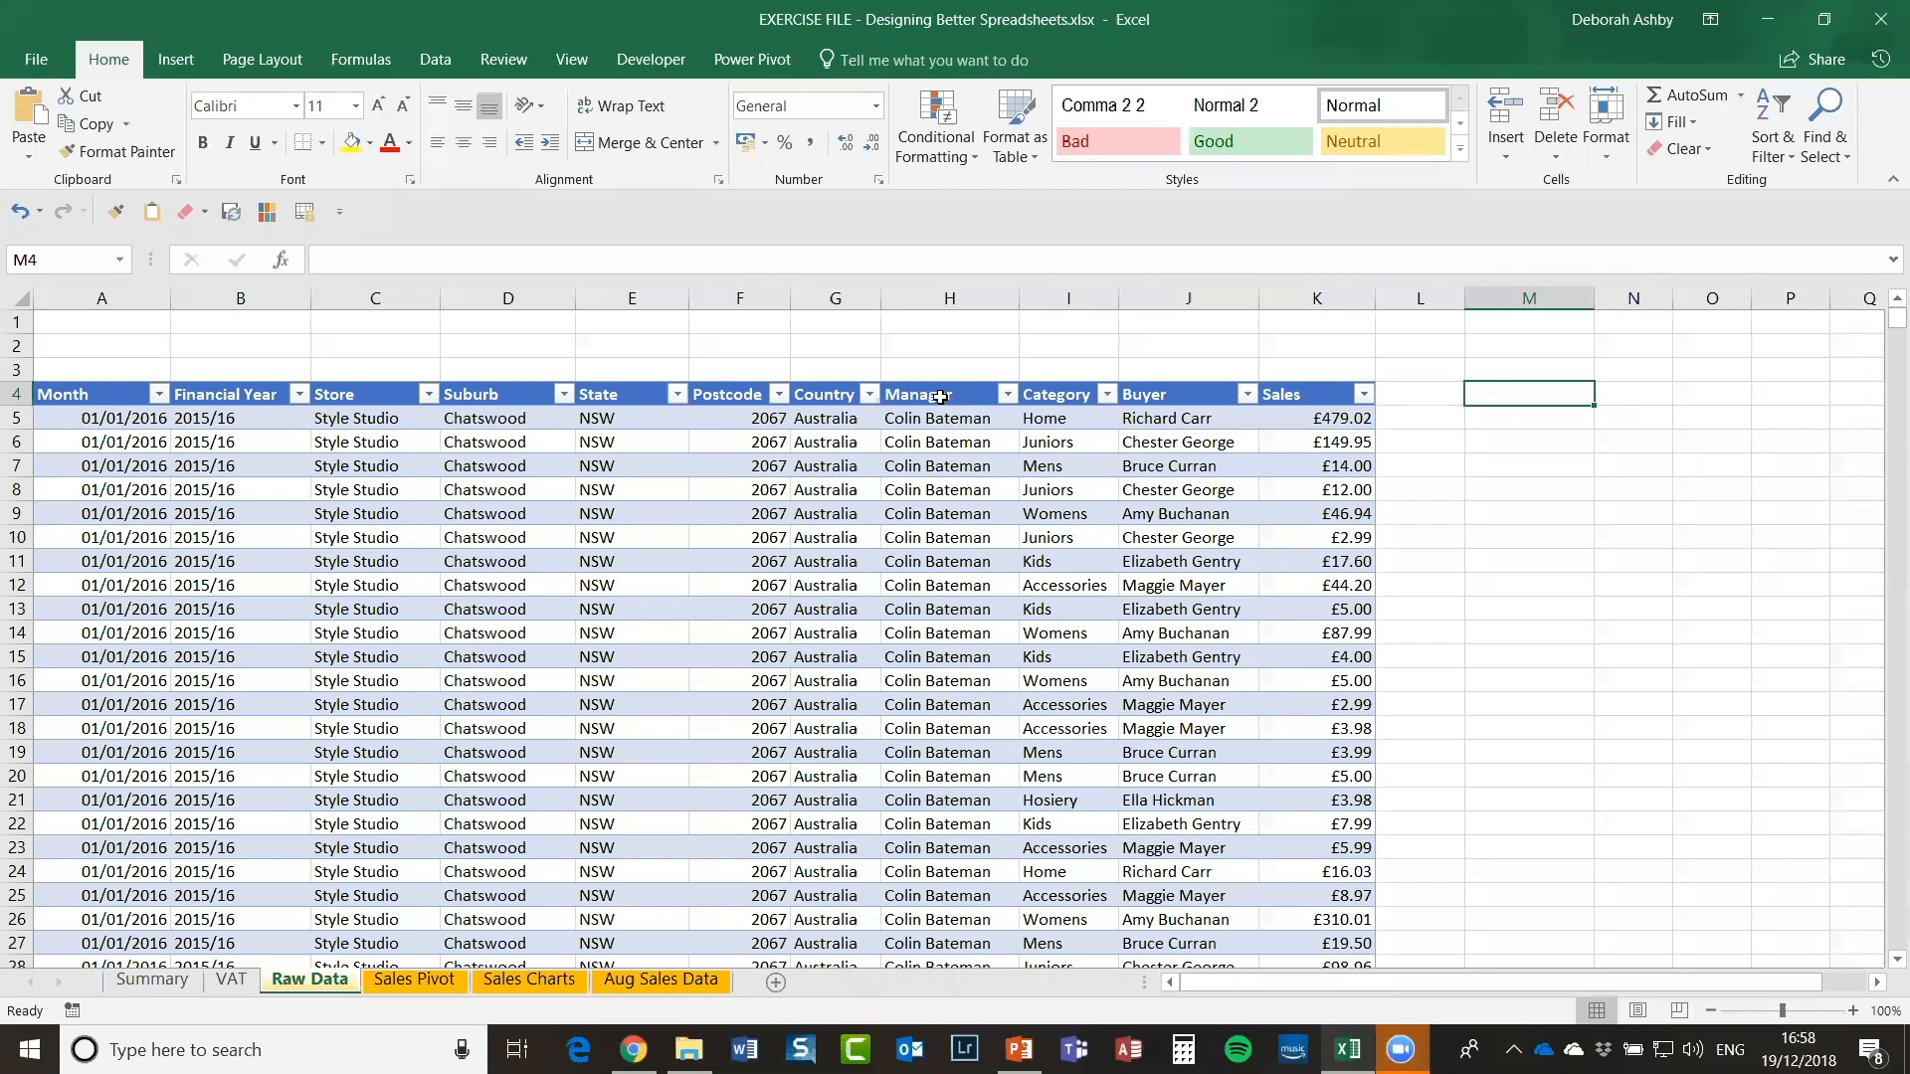
left_click(933, 292)
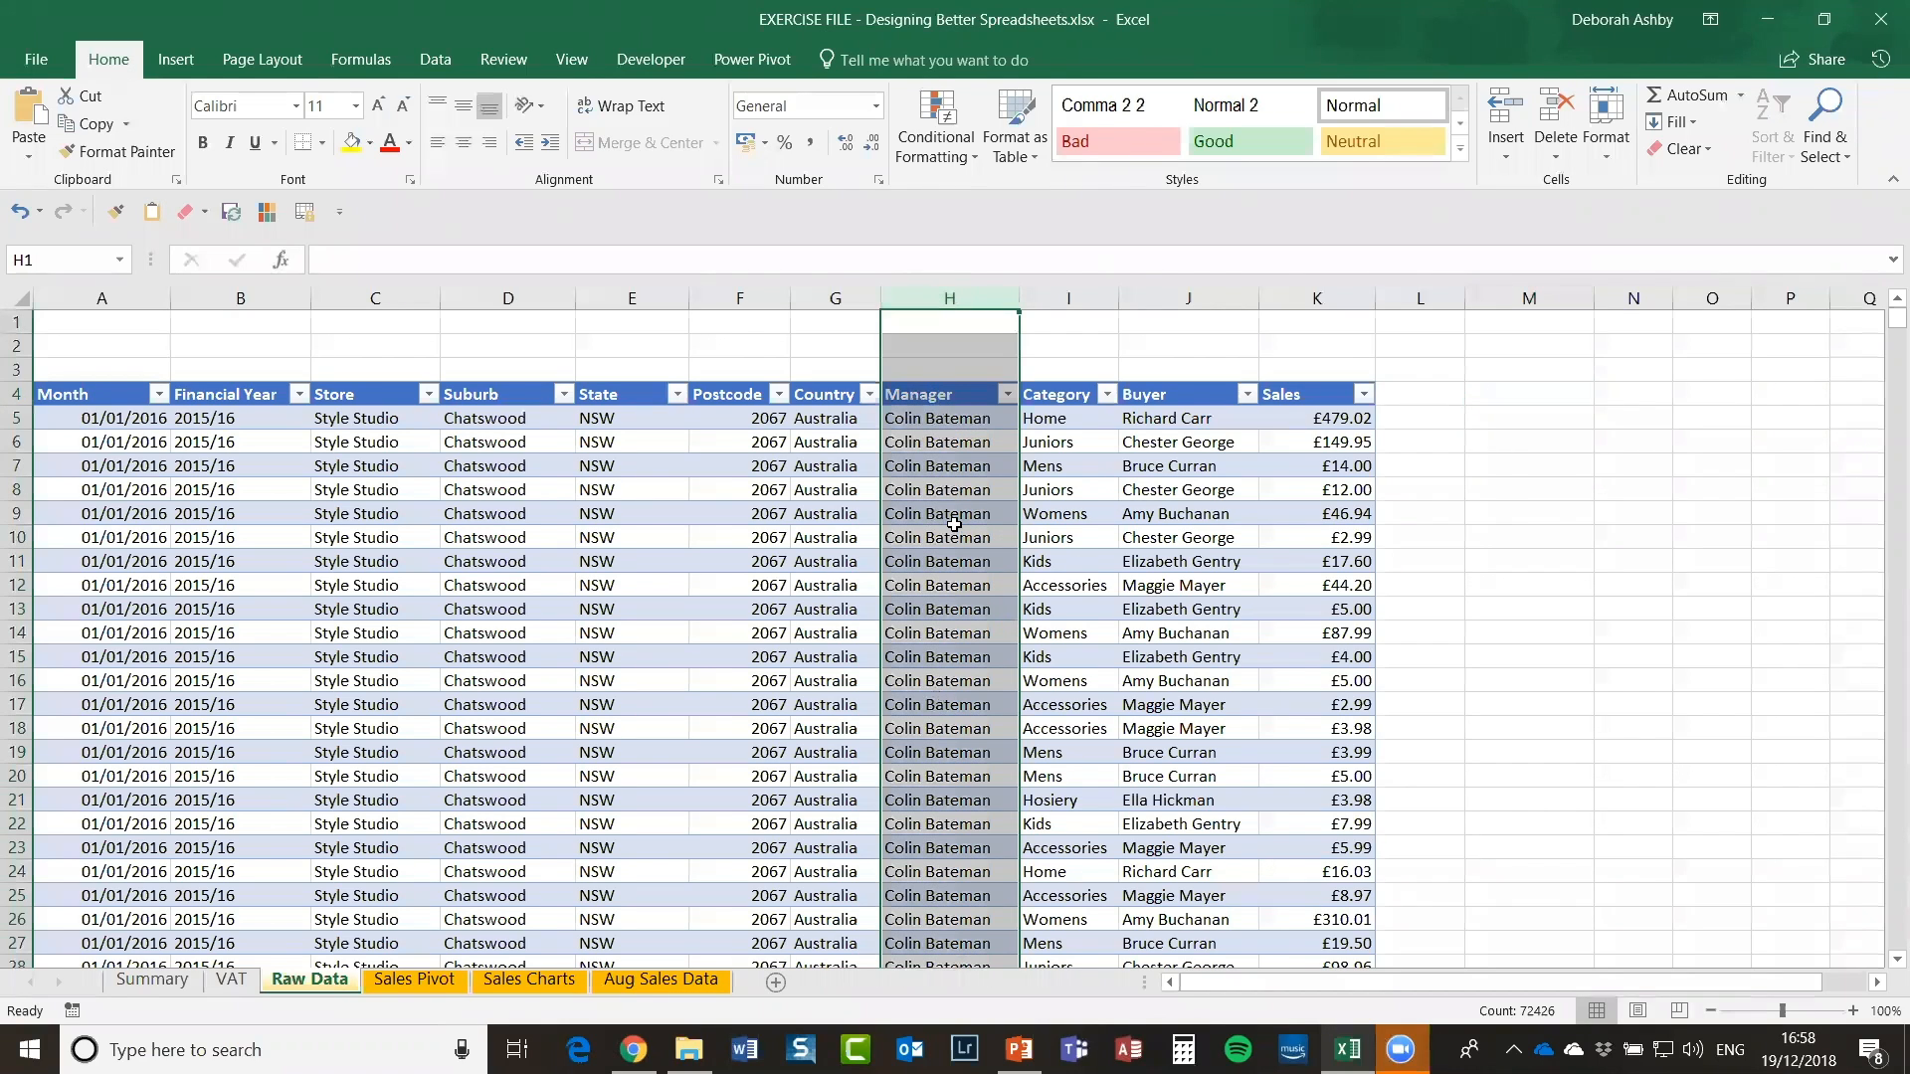
scroll(954, 524, "down", 6)
scroll(954, 524, "down", 4)
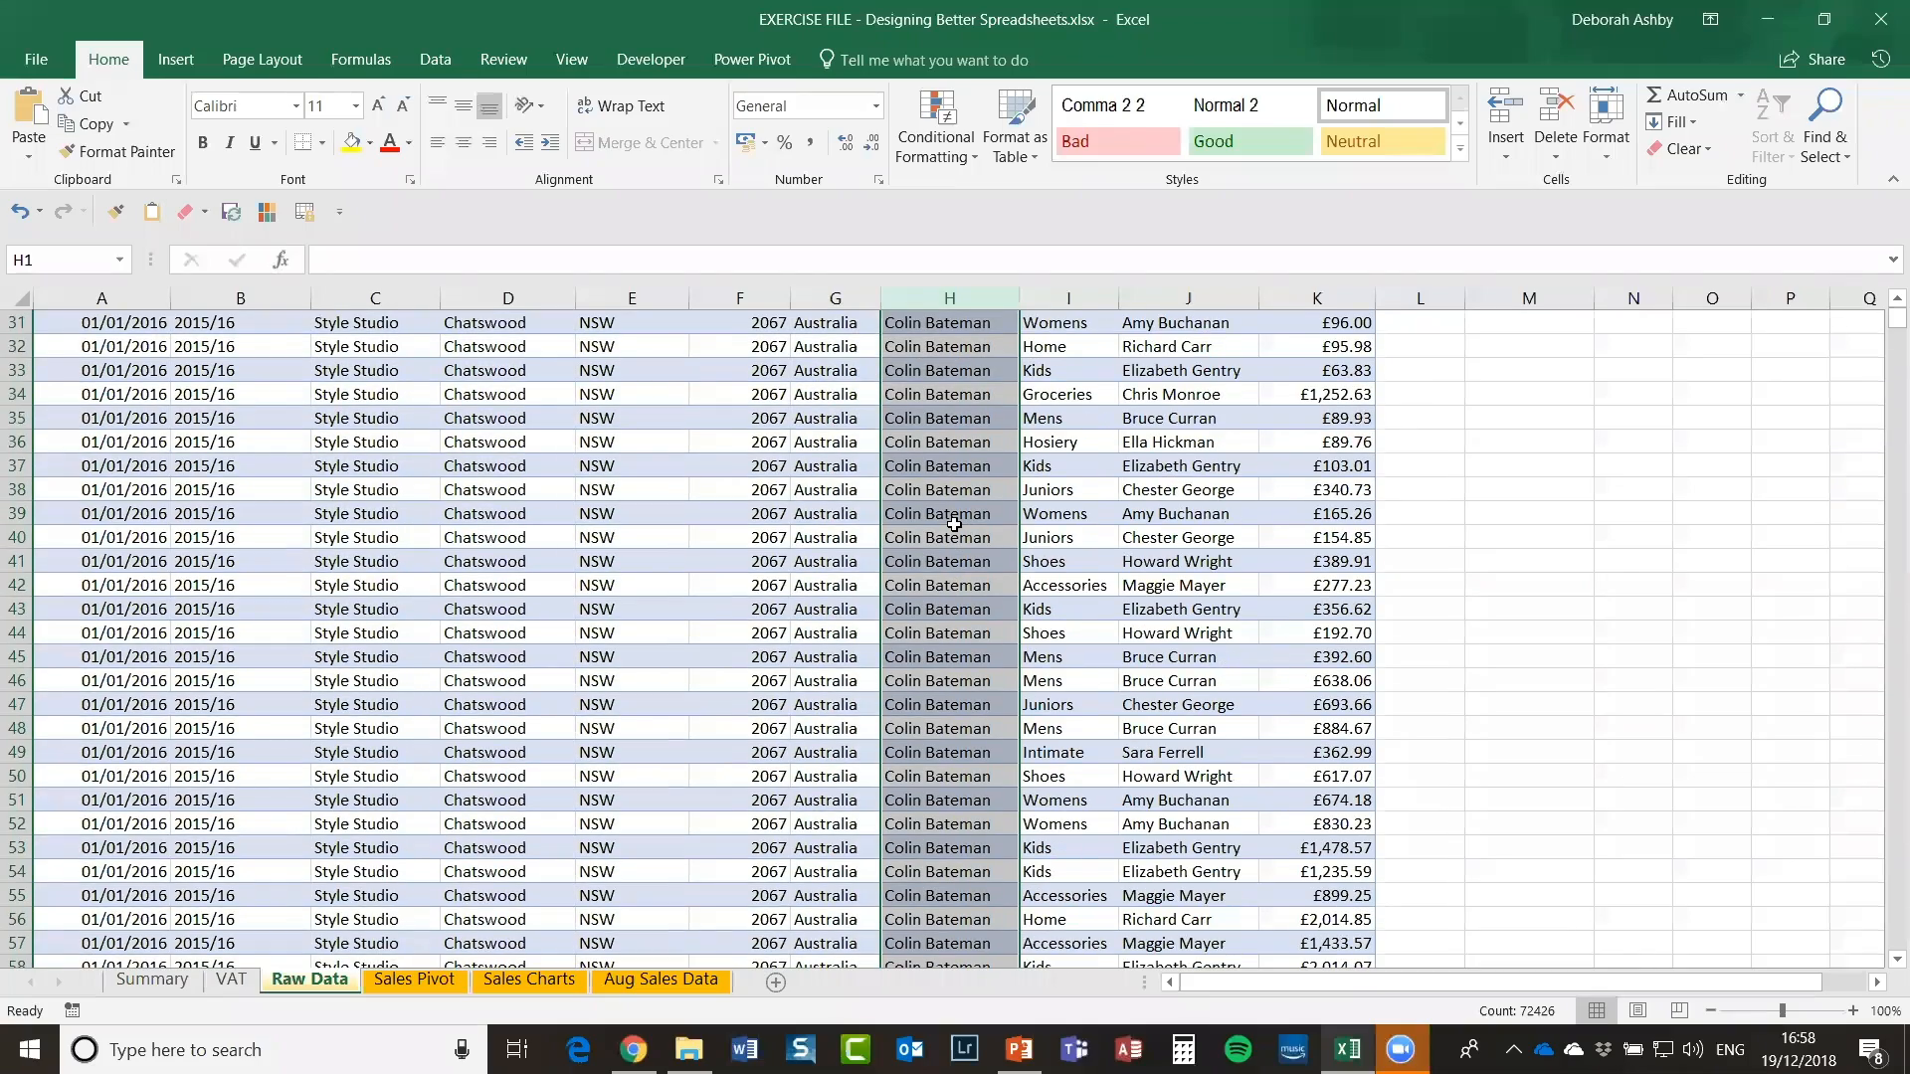
scroll(953, 524, "down", 13)
scroll(954, 524, "up", 10)
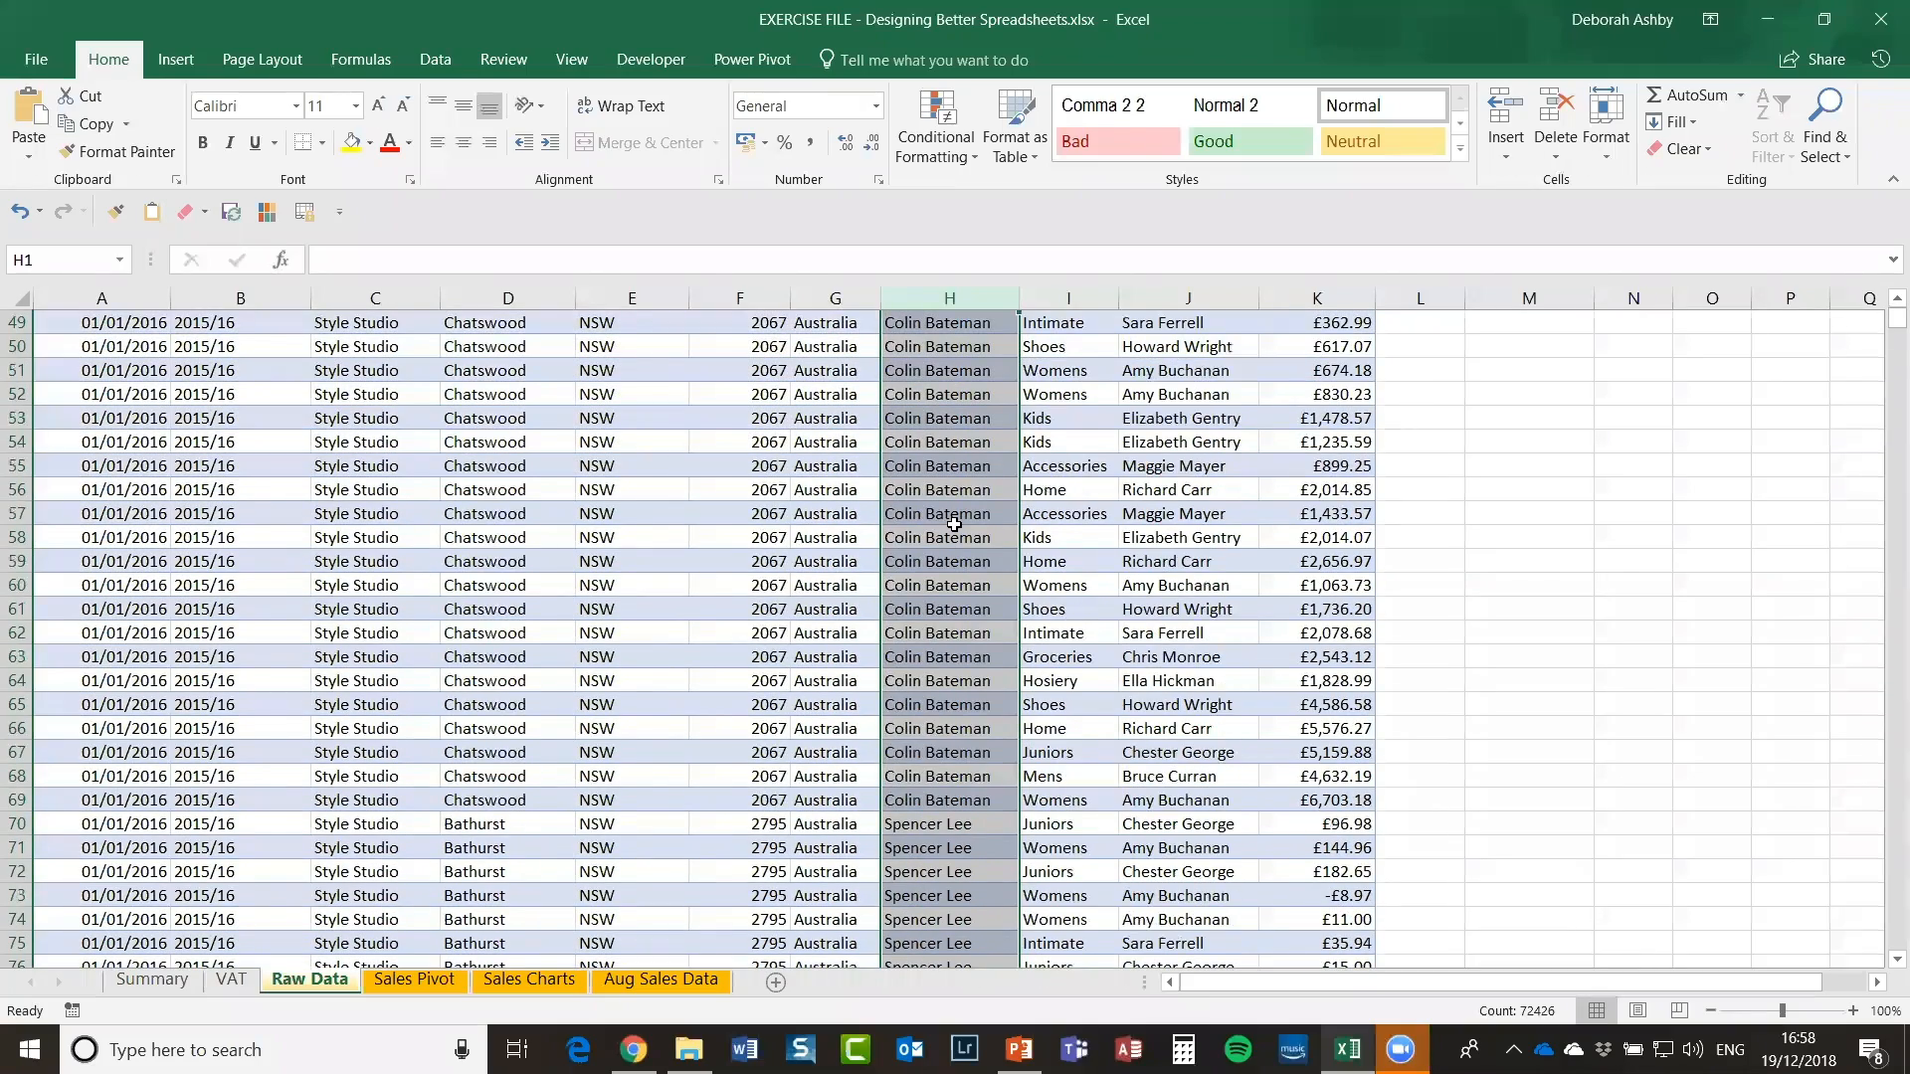
scroll(953, 524, "down", 20)
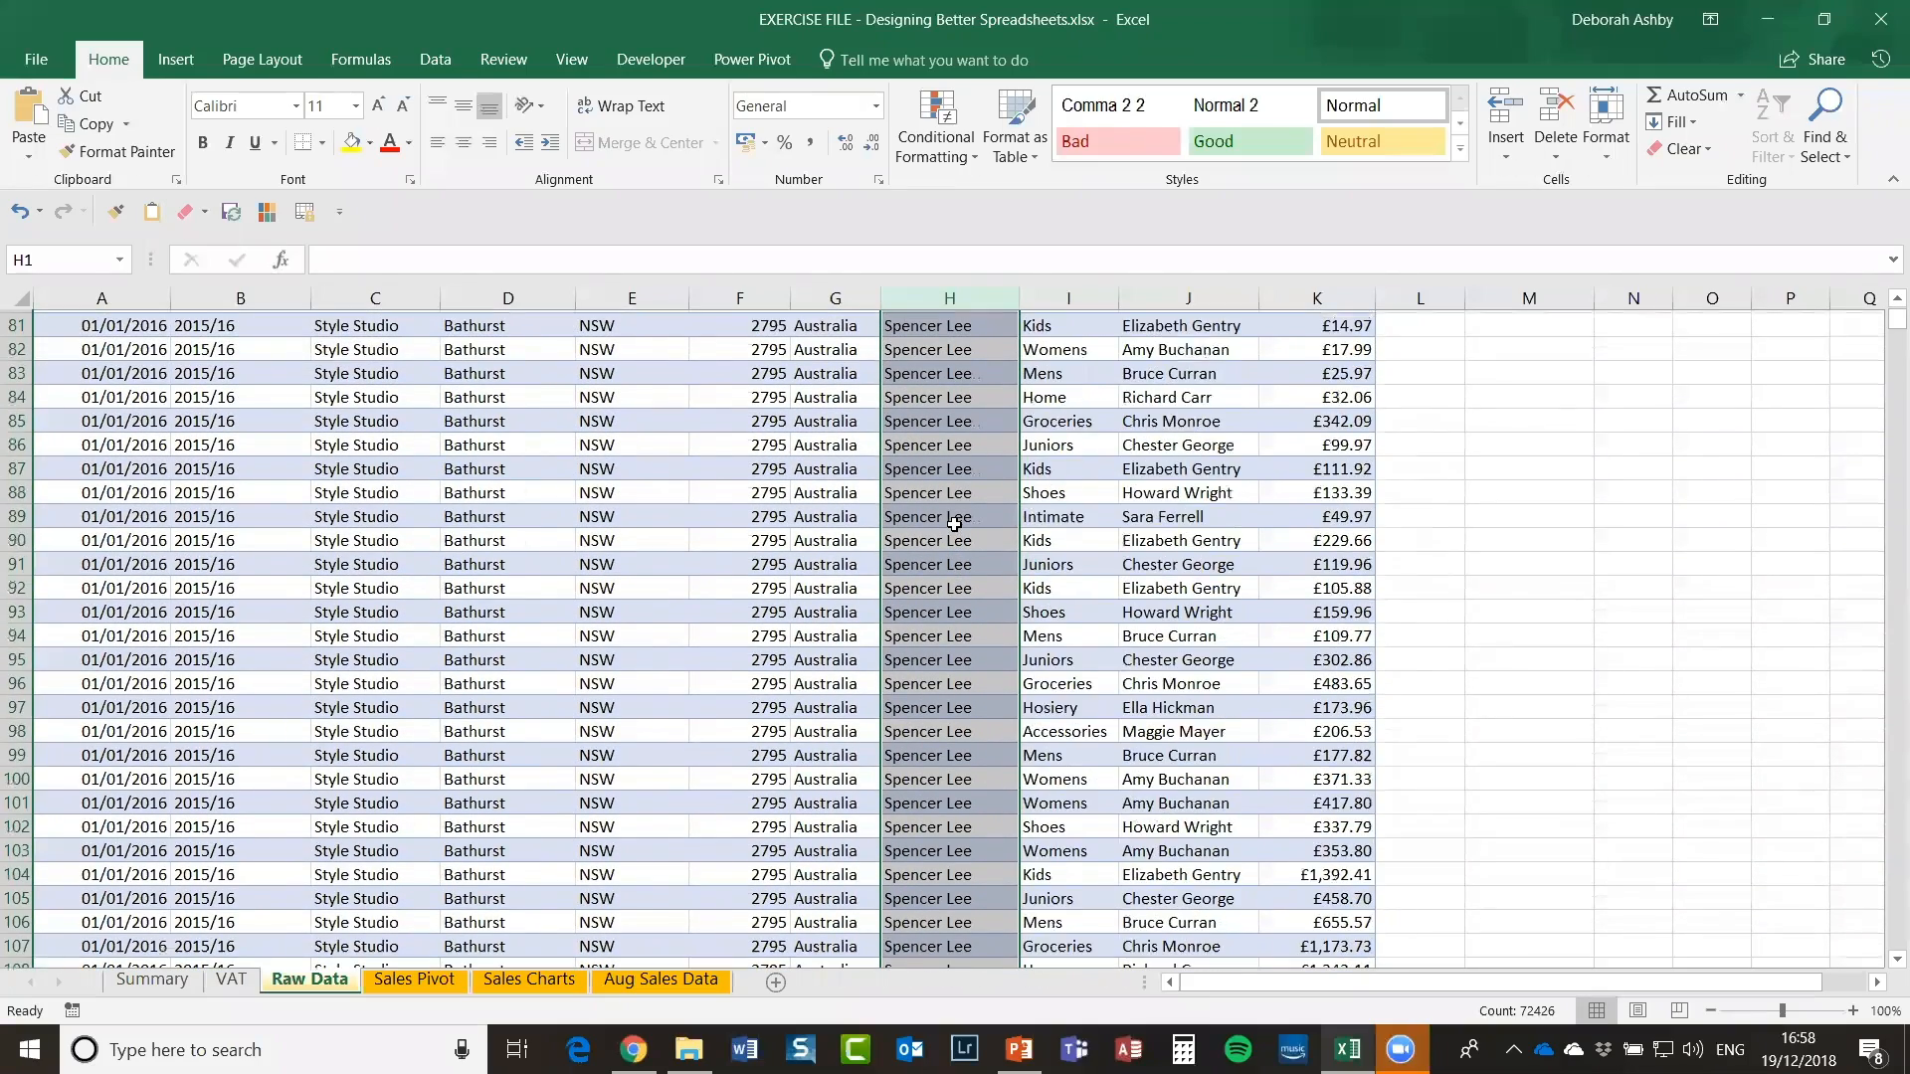
scroll(954, 524, "down", 20)
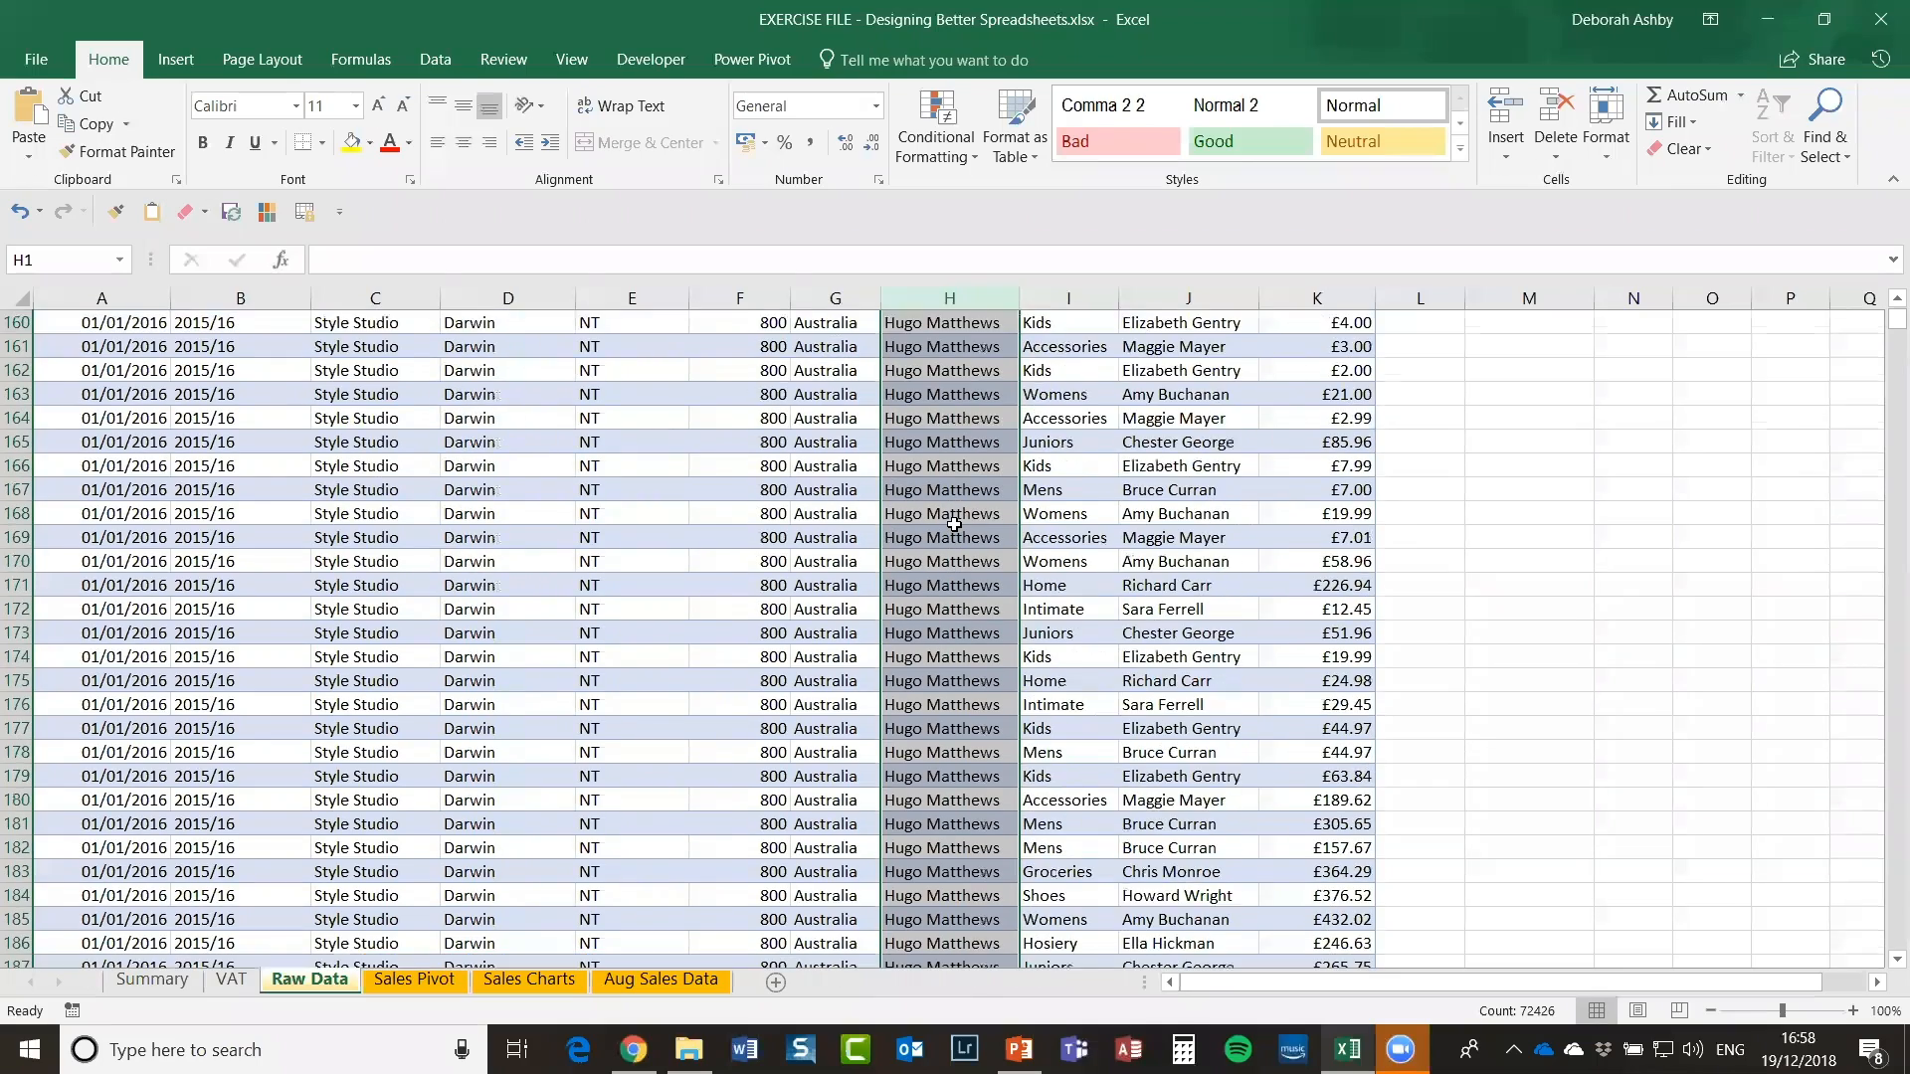
scroll(954, 524, "up", 20)
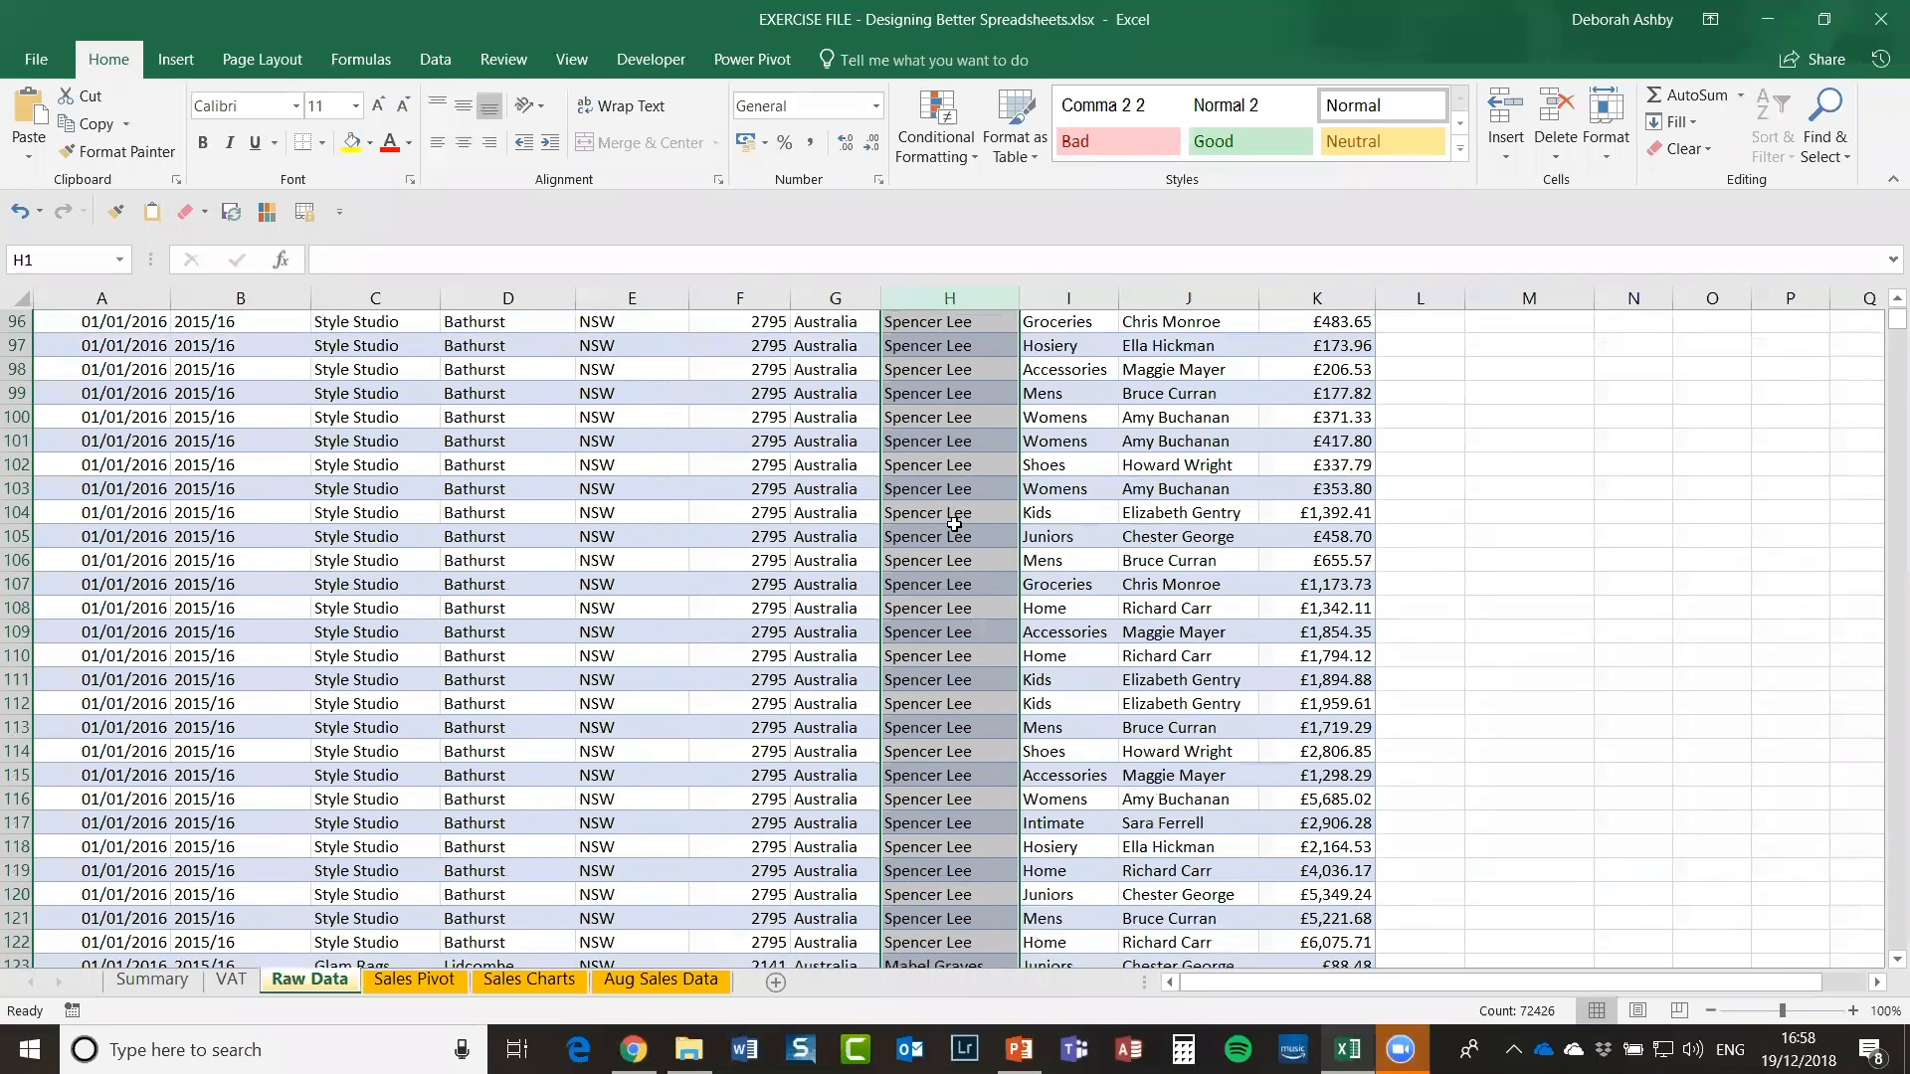
scroll(954, 524, "up", 20)
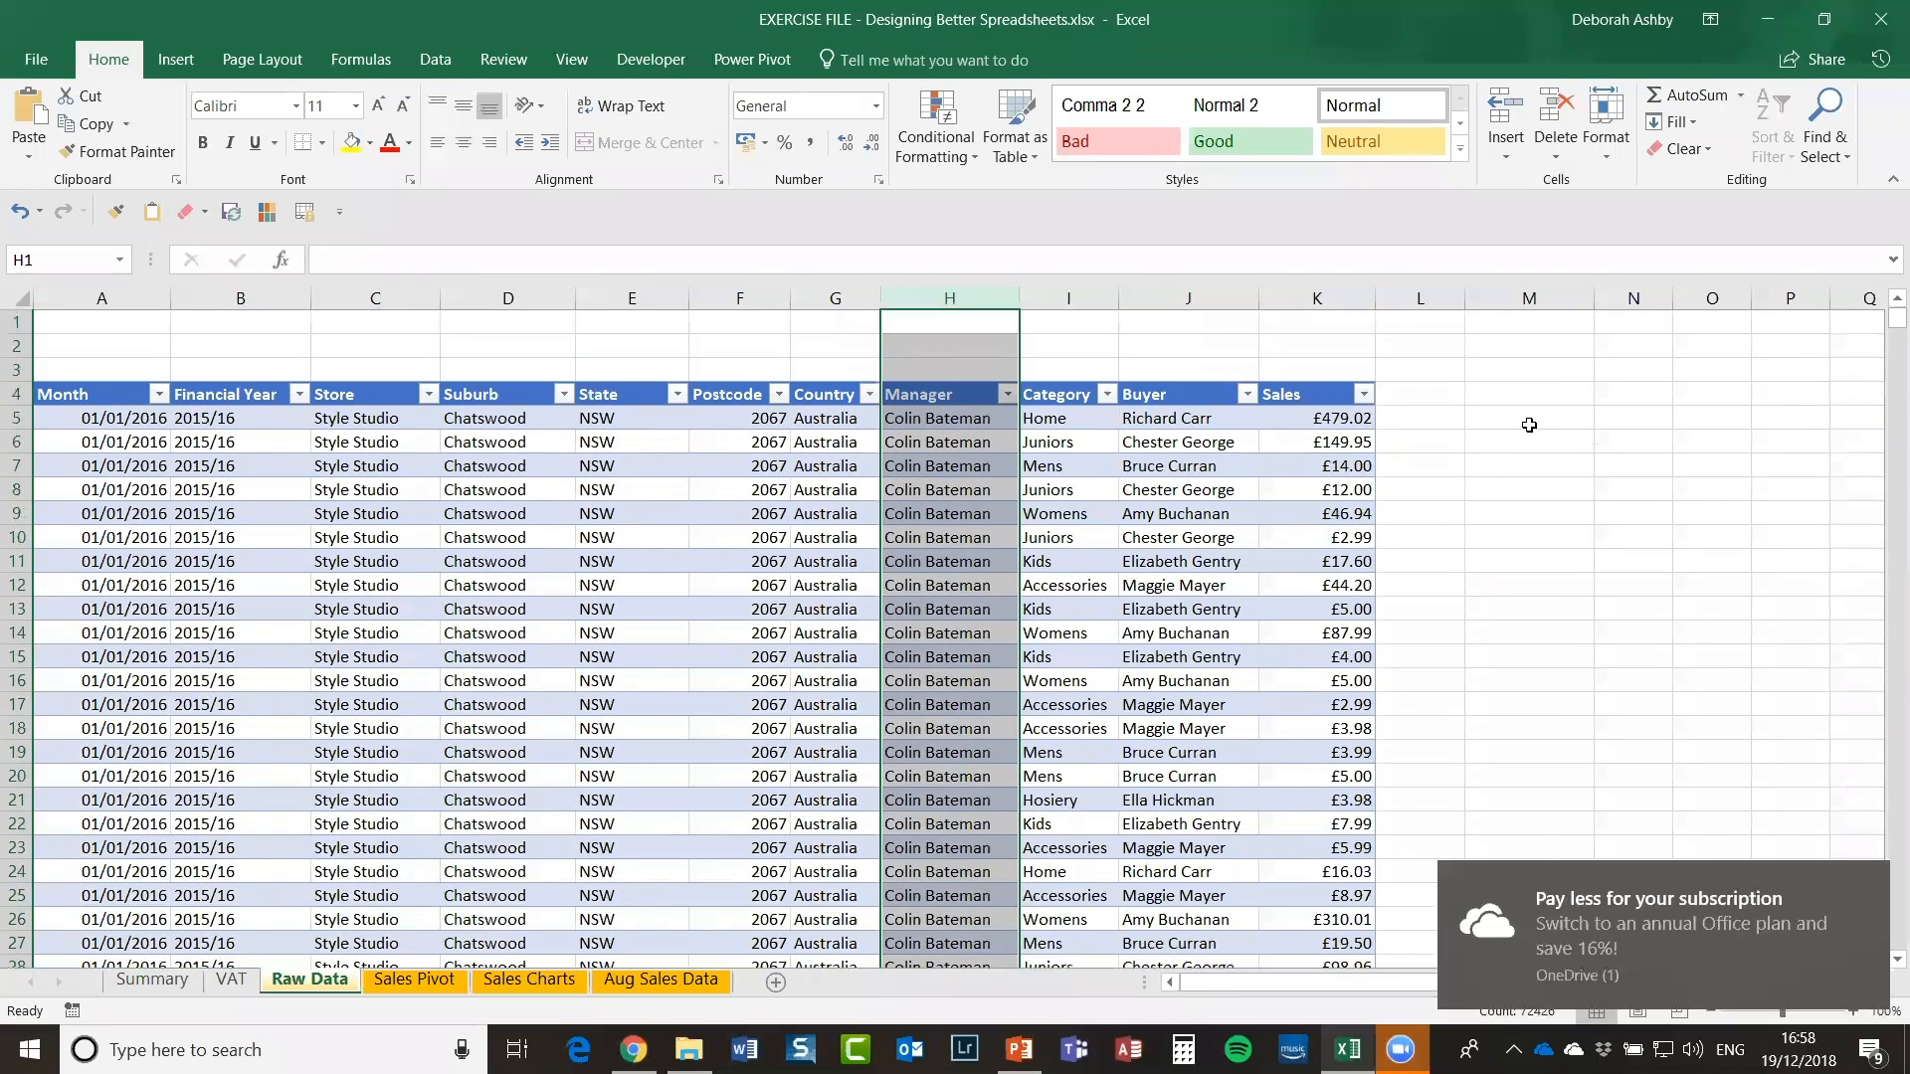
left_click(1529, 424)
left_click(1500, 402)
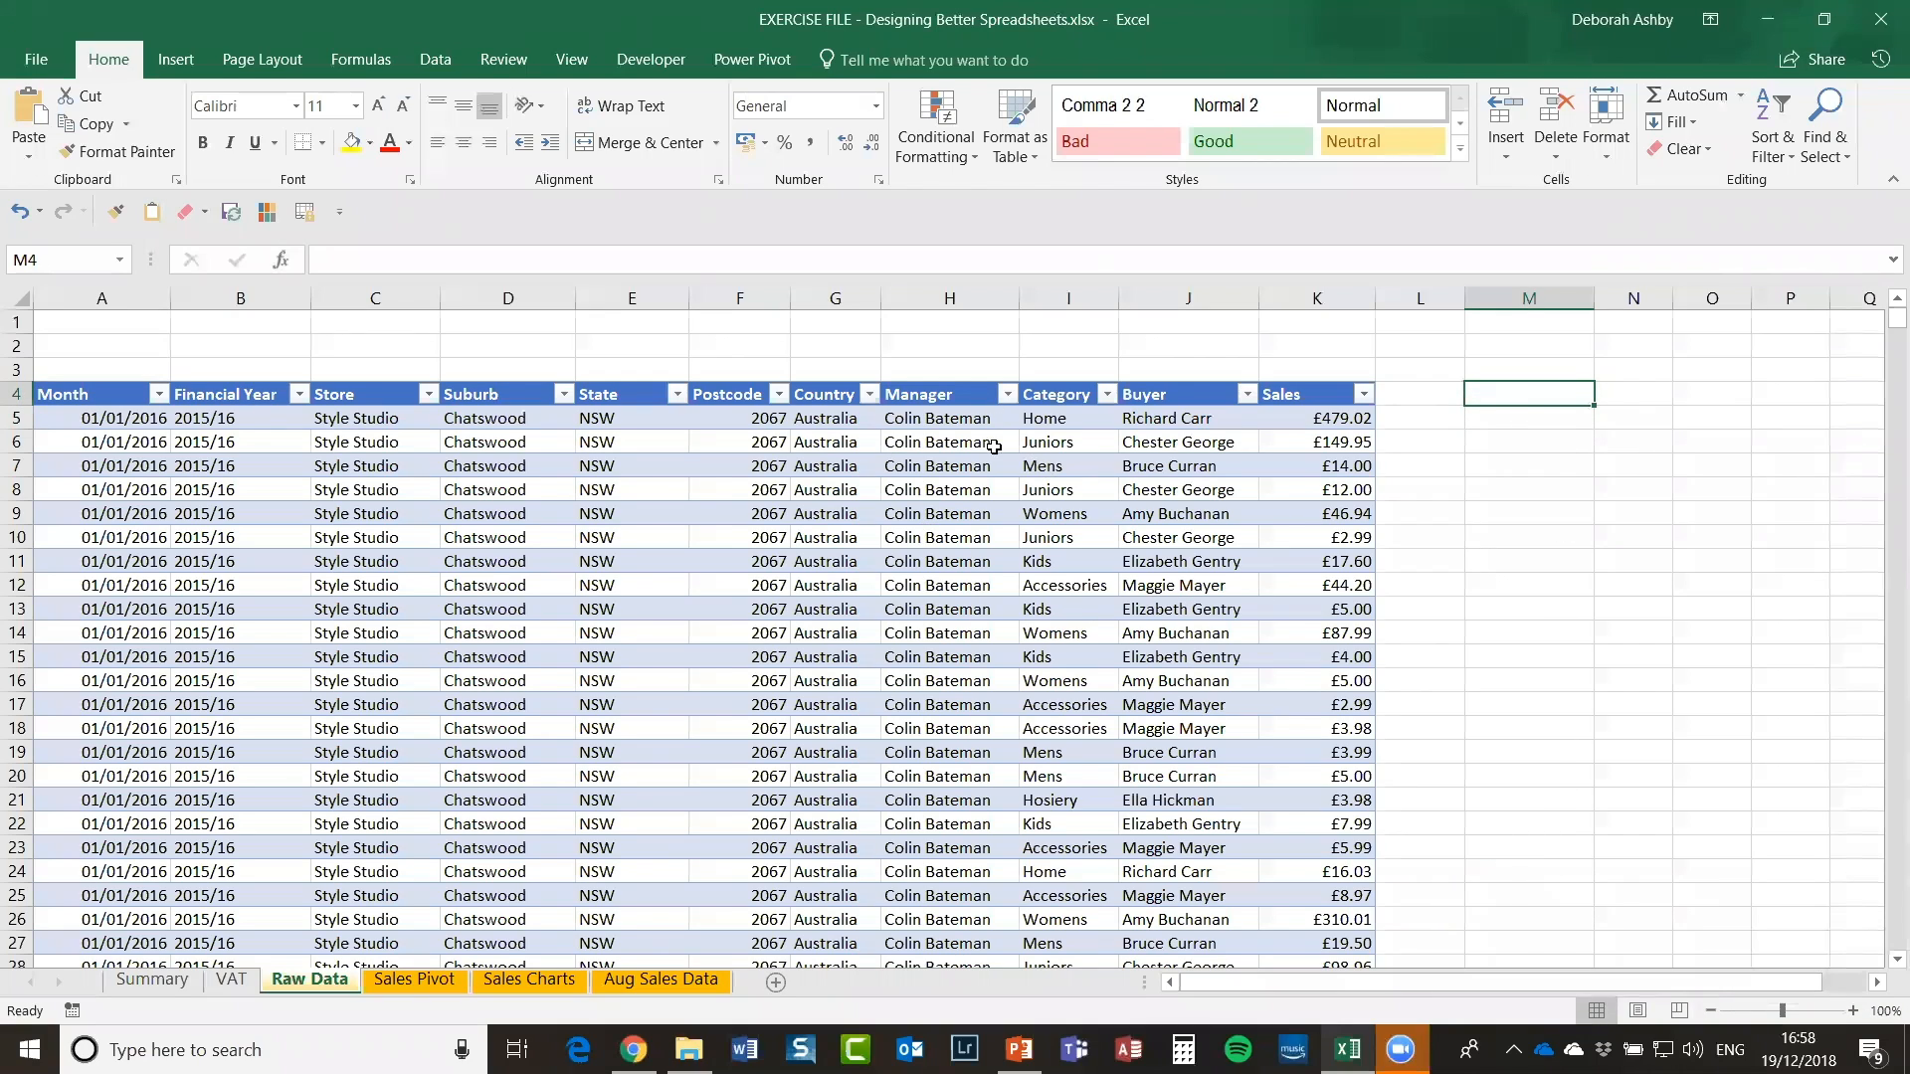
left_click(940, 418)
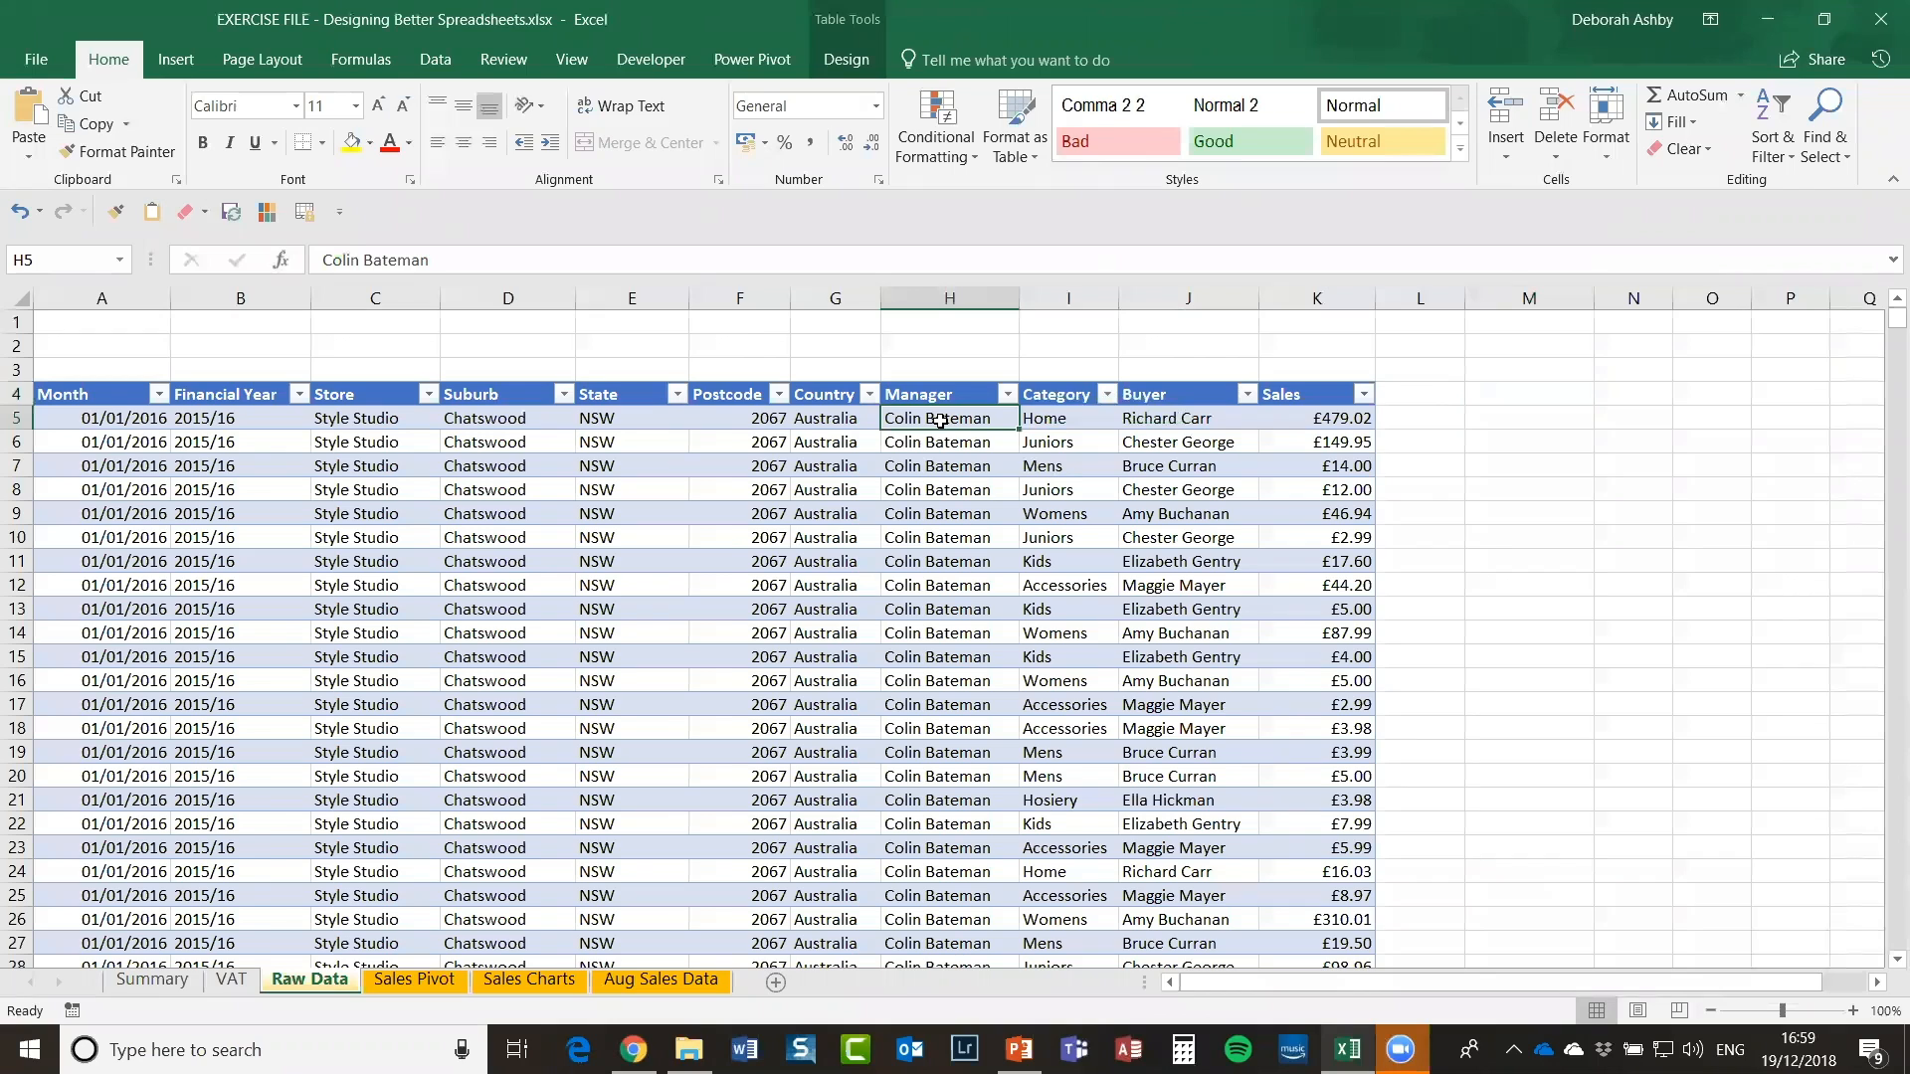
scroll(940, 421, "down", 6)
scroll(940, 421, "up", 6)
left_click(1505, 399)
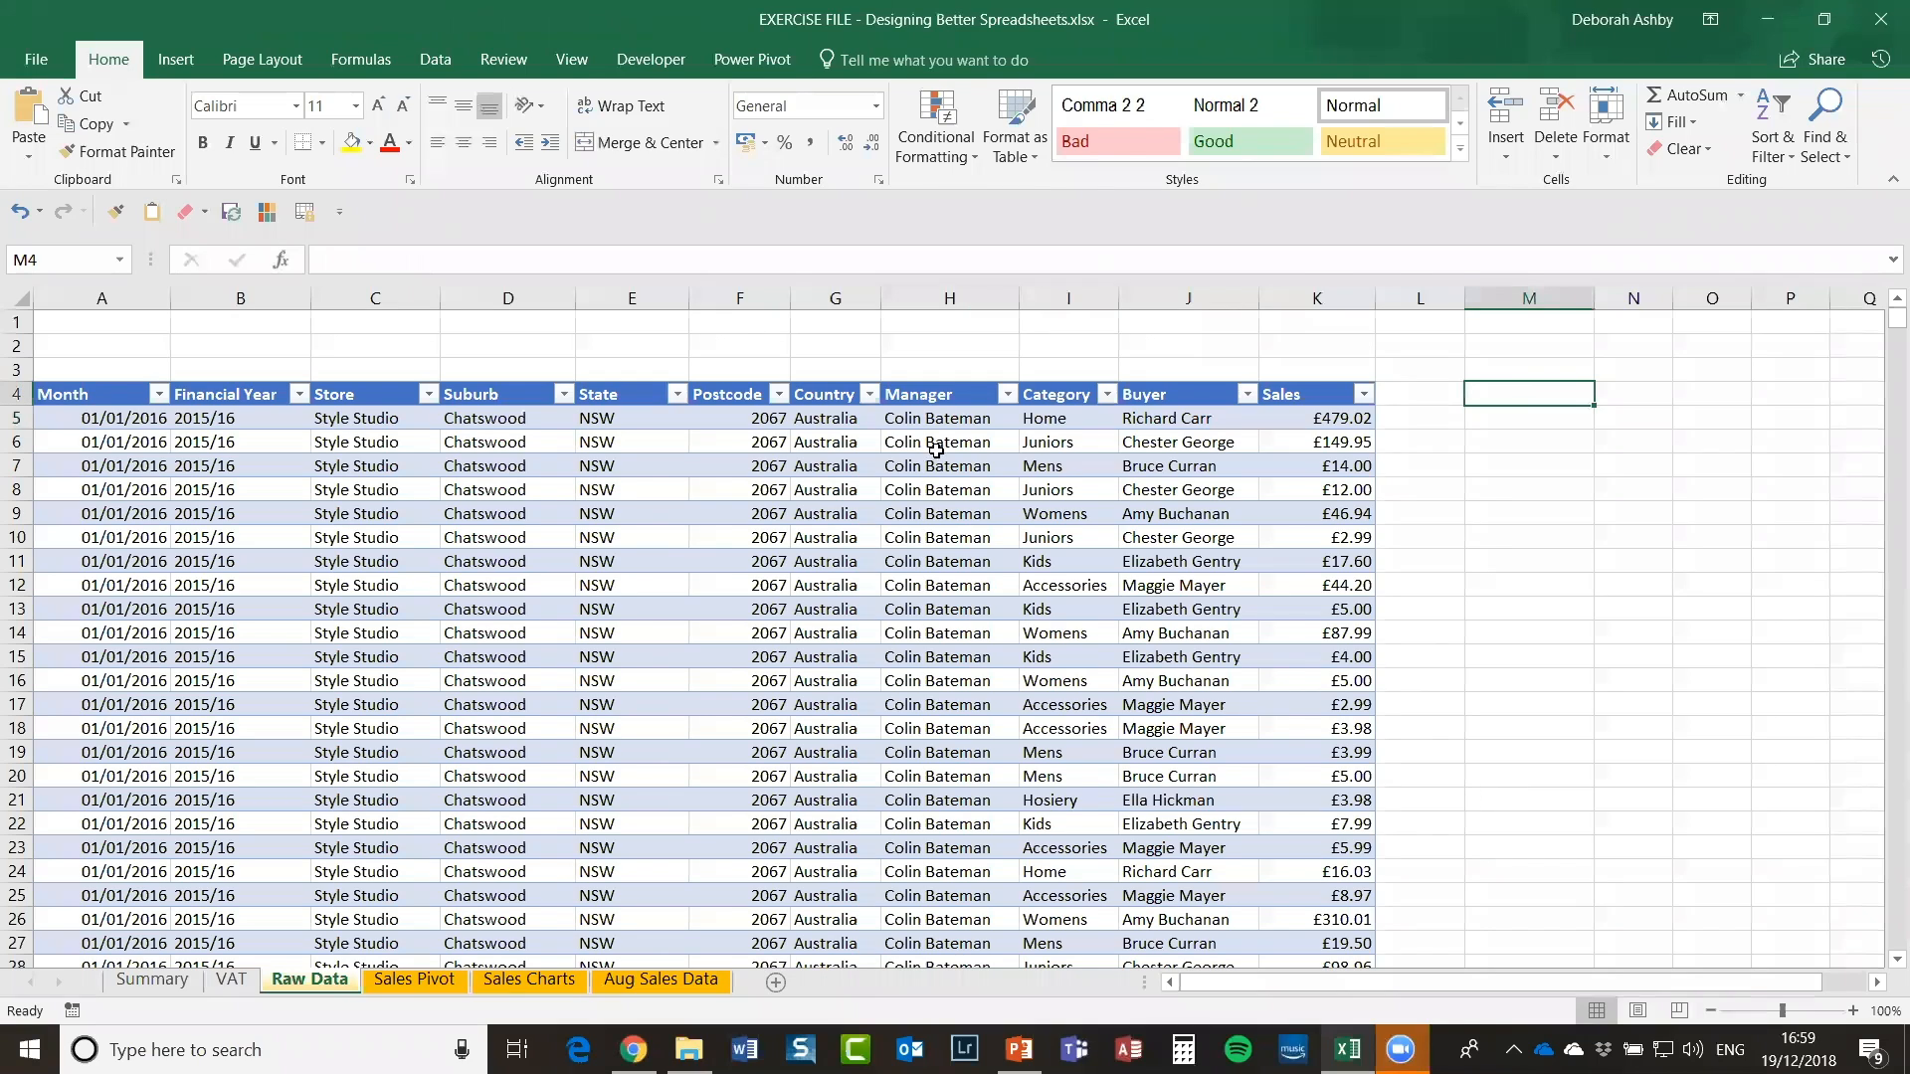
left_click(929, 415)
left_click(930, 935, "shift")
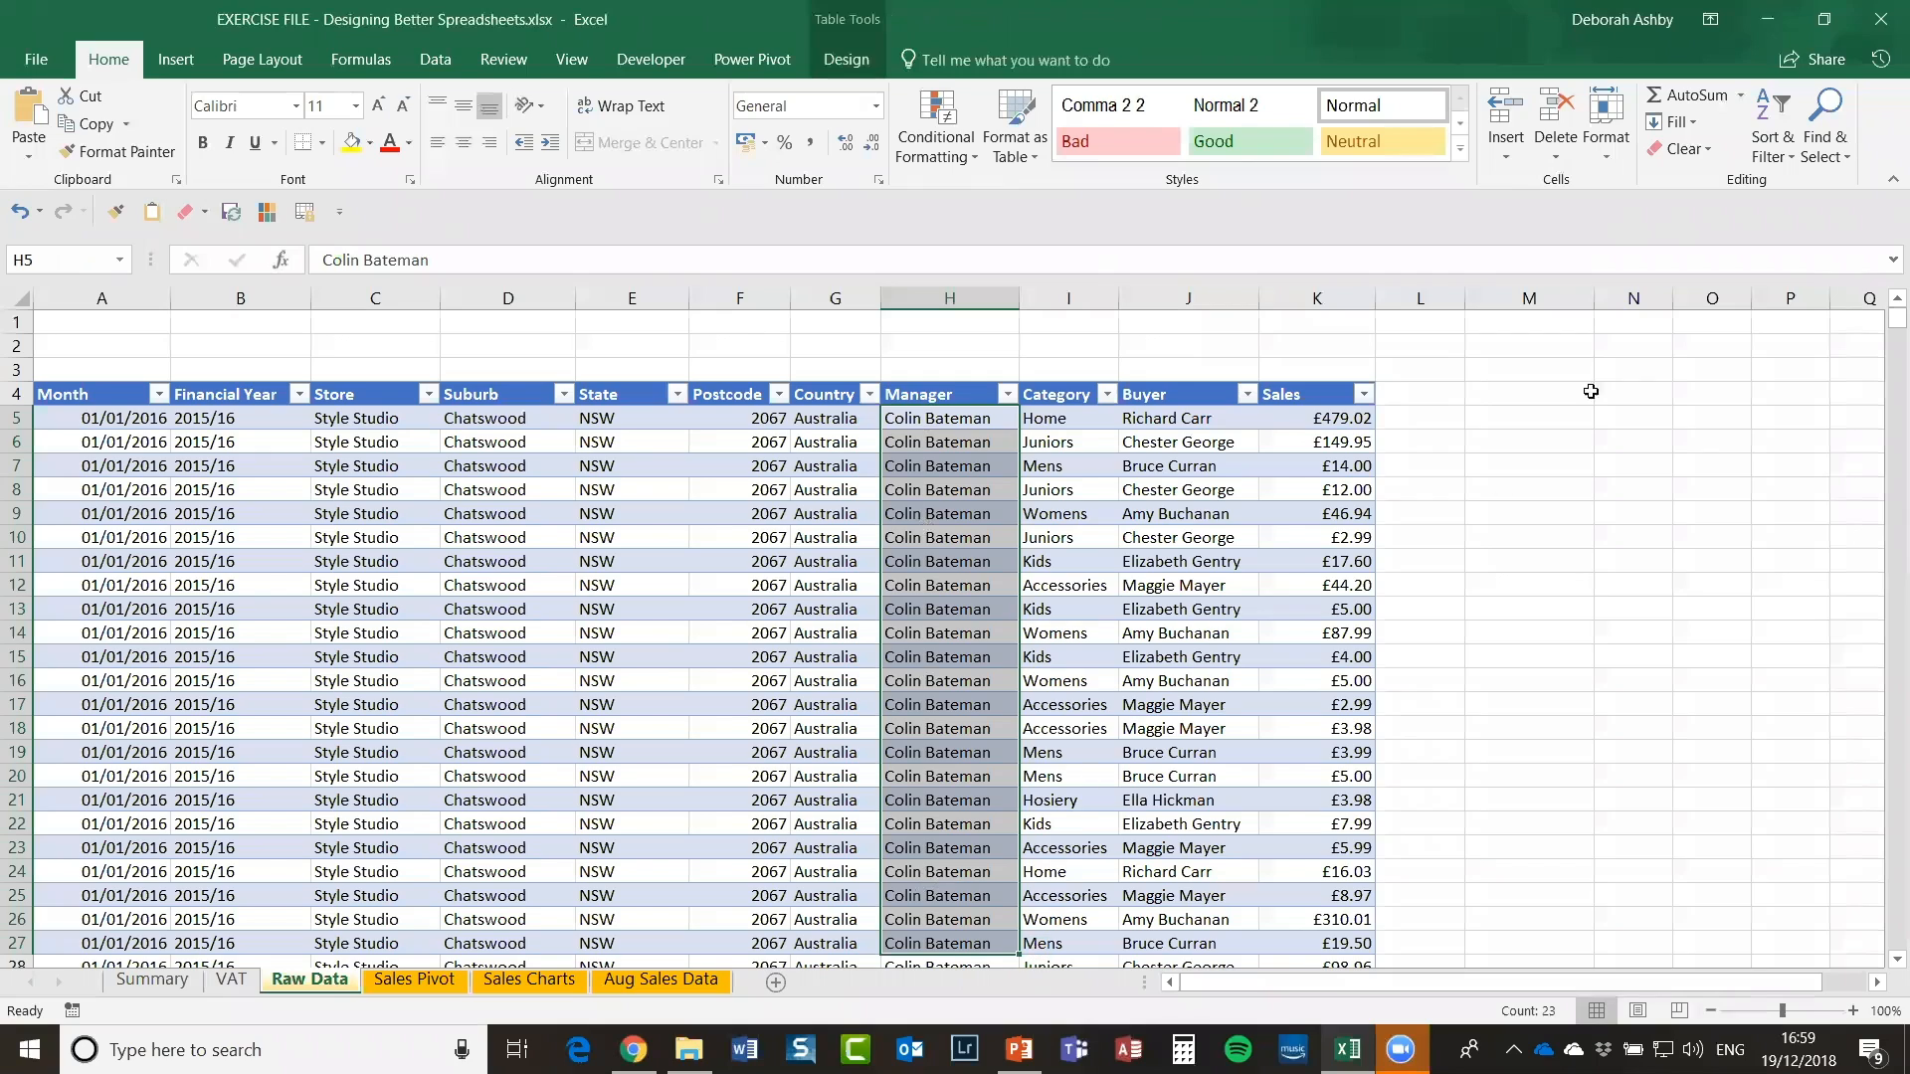
left_click(1509, 395)
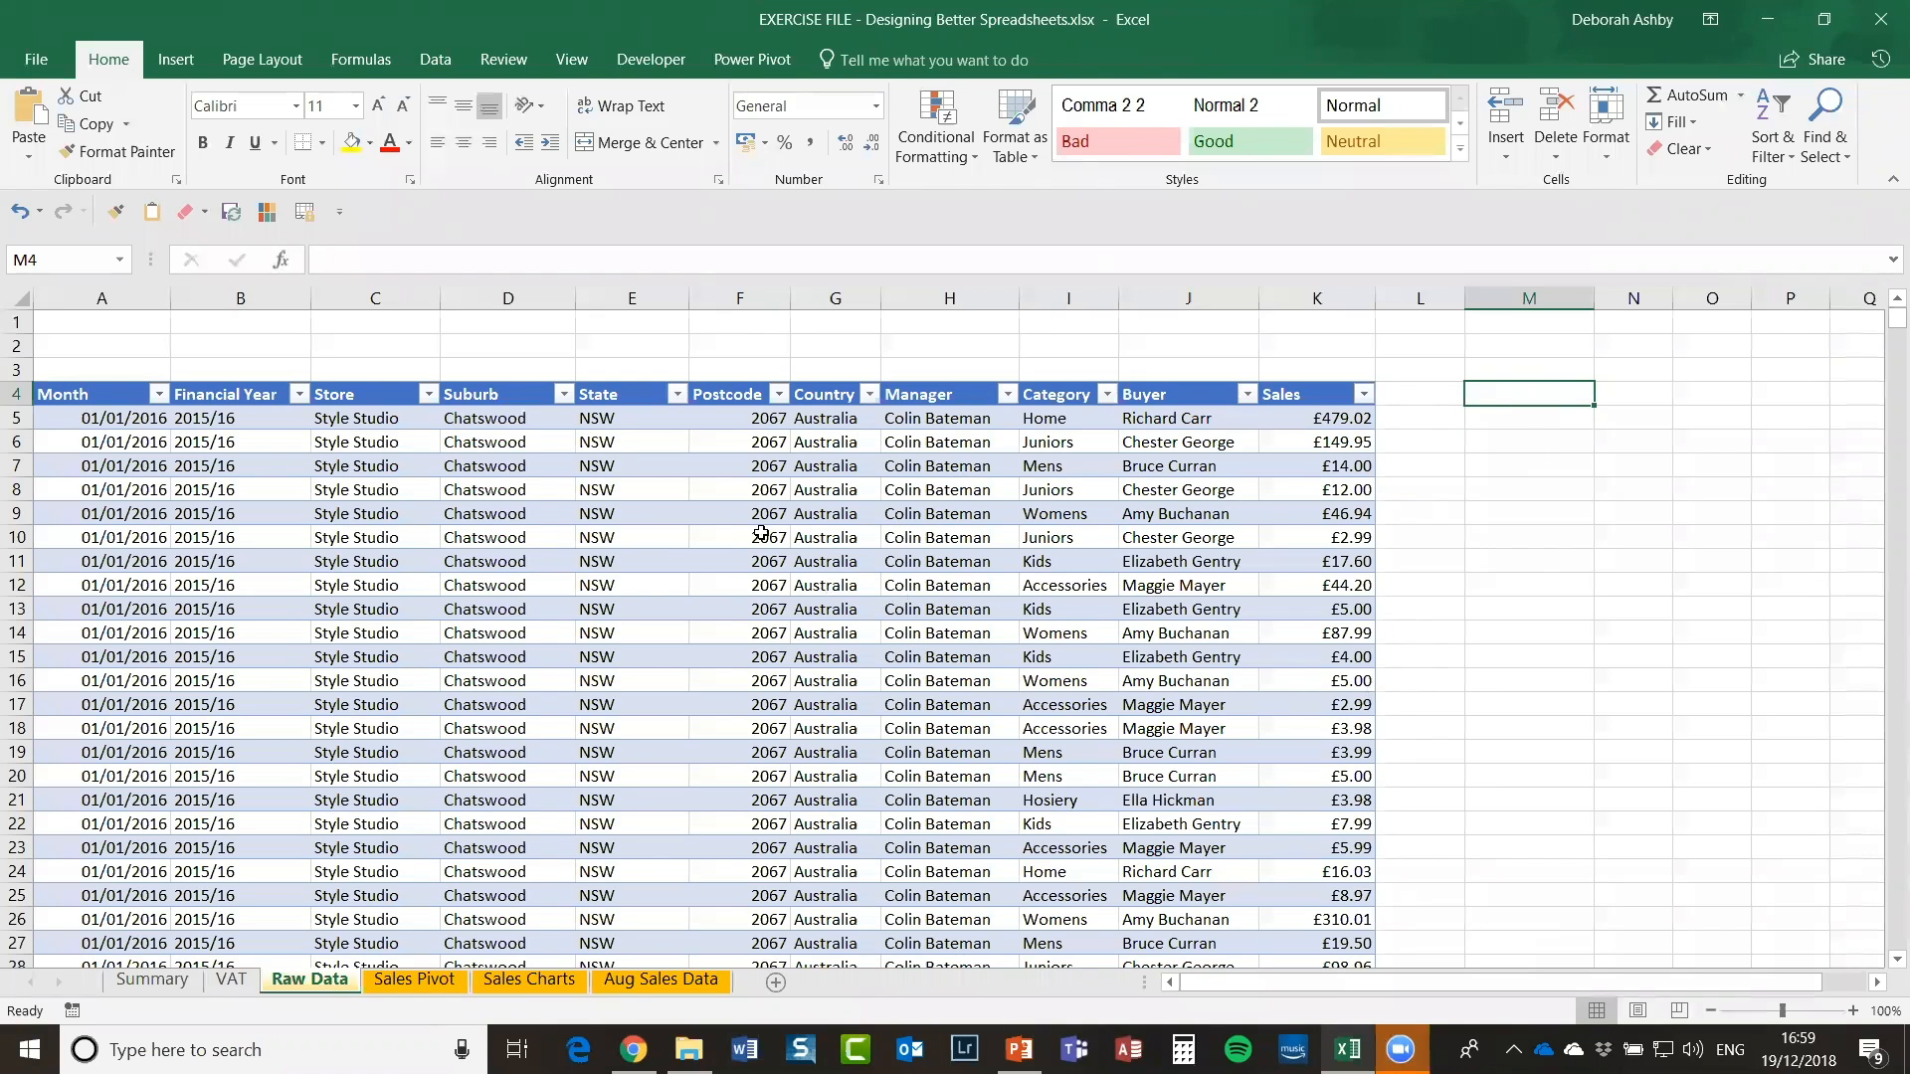
Step: Use Advanced Filter to copy unique Manager names from column H to M4
left_click(438, 62)
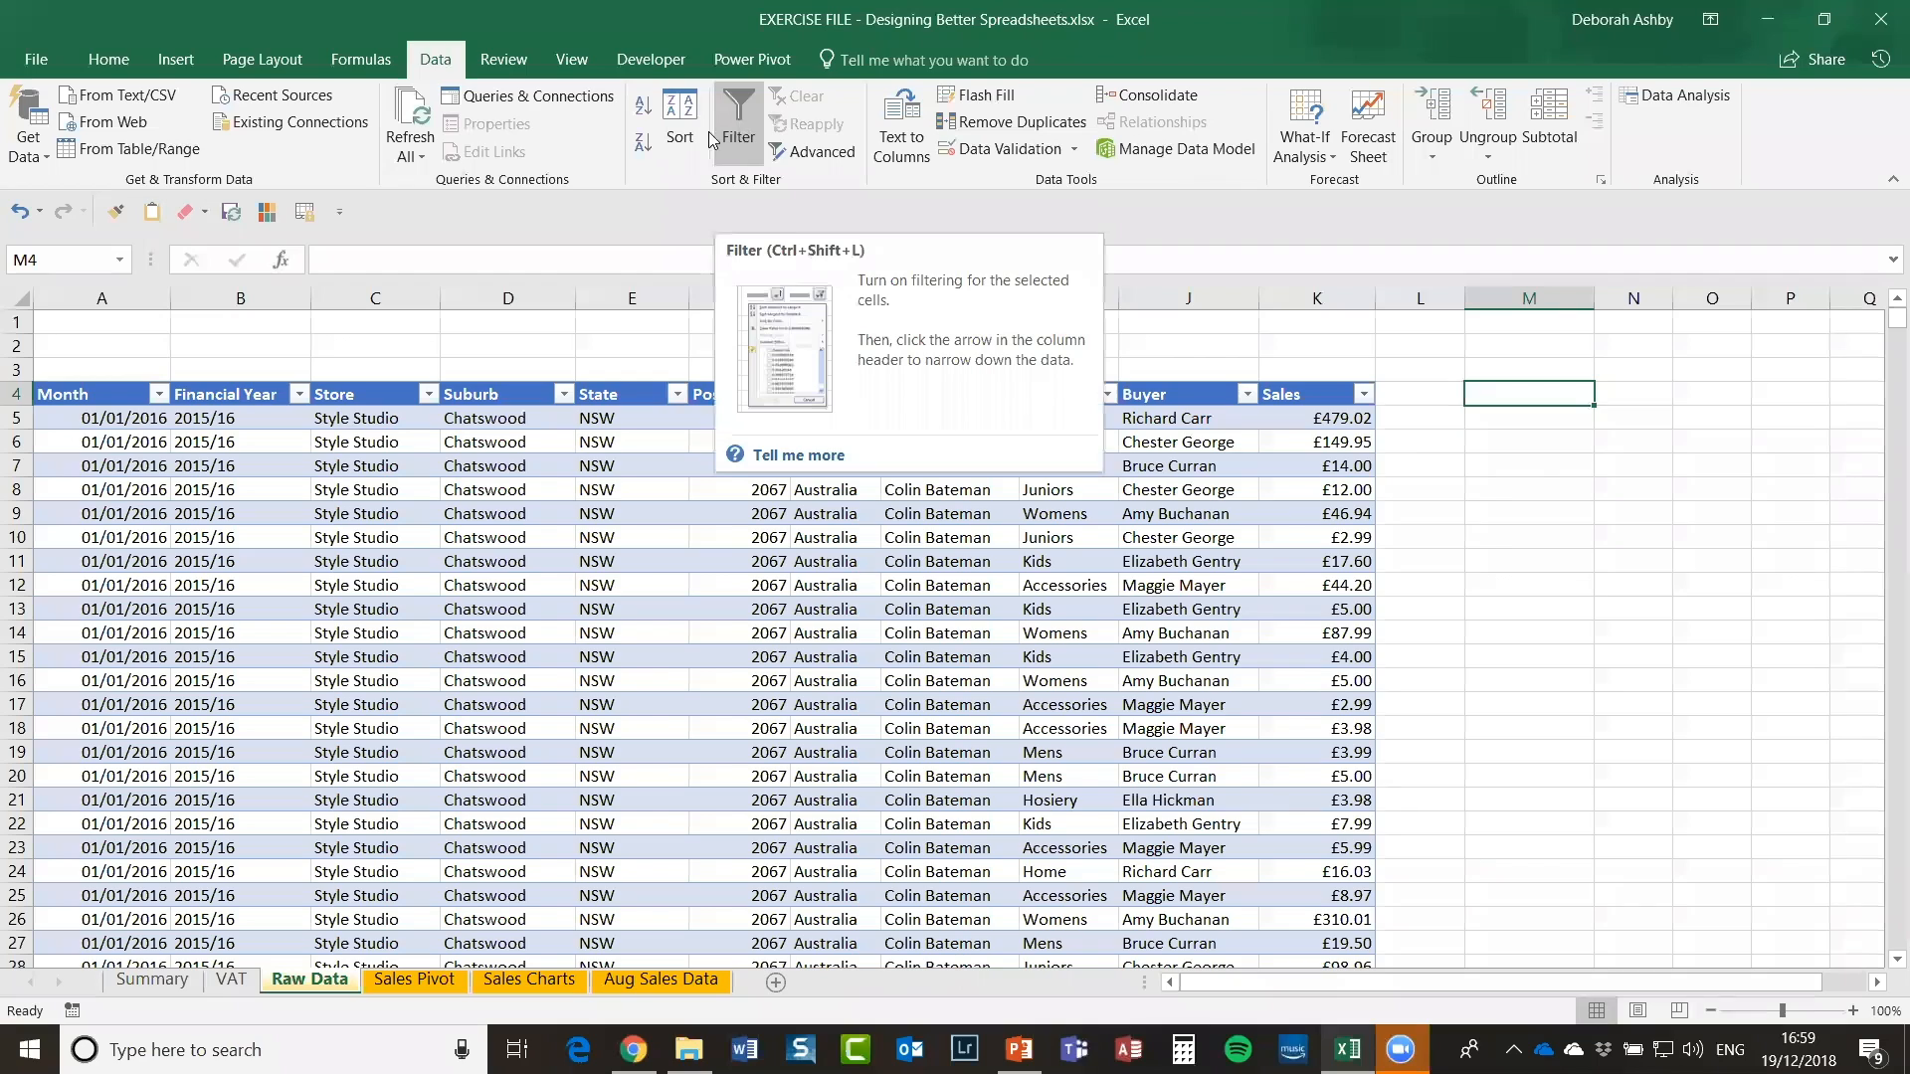
left_click(821, 155)
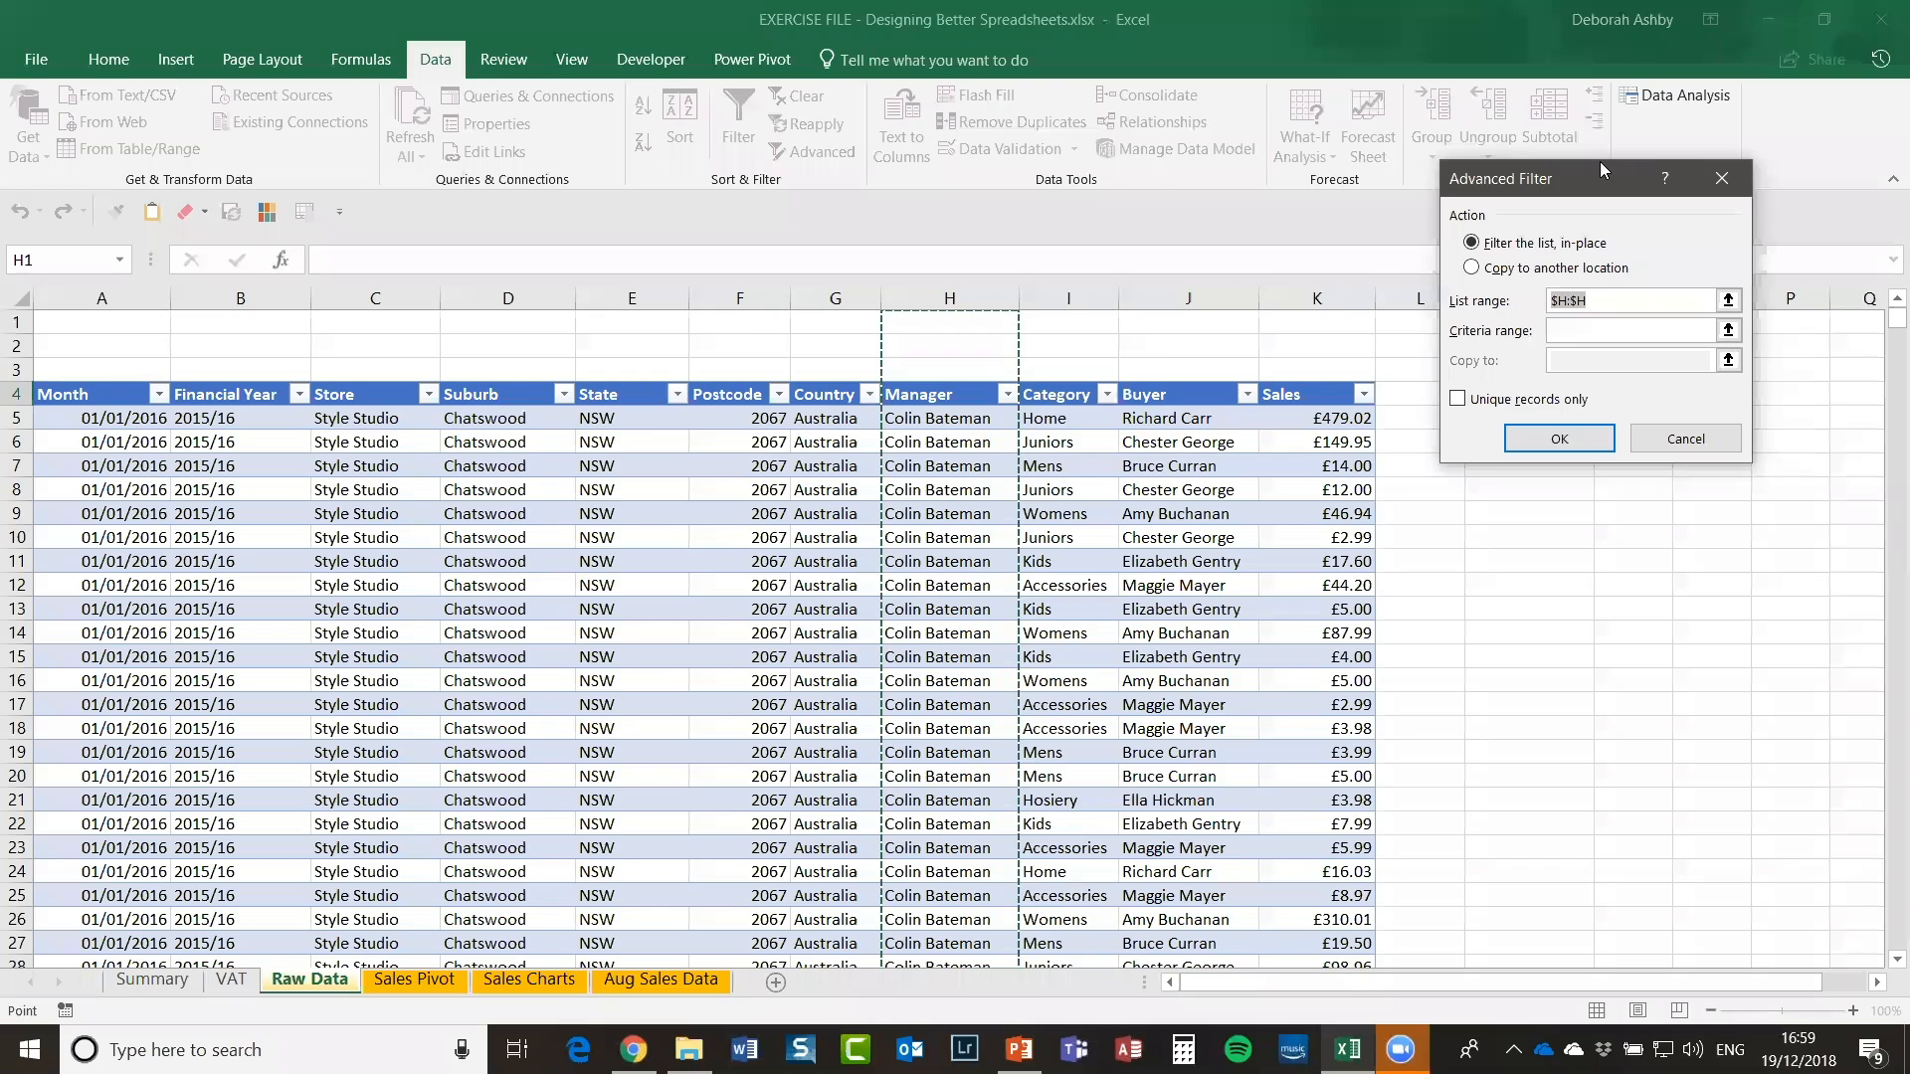
left_click_drag(1599, 163, 1656, 486)
left_click(1529, 593)
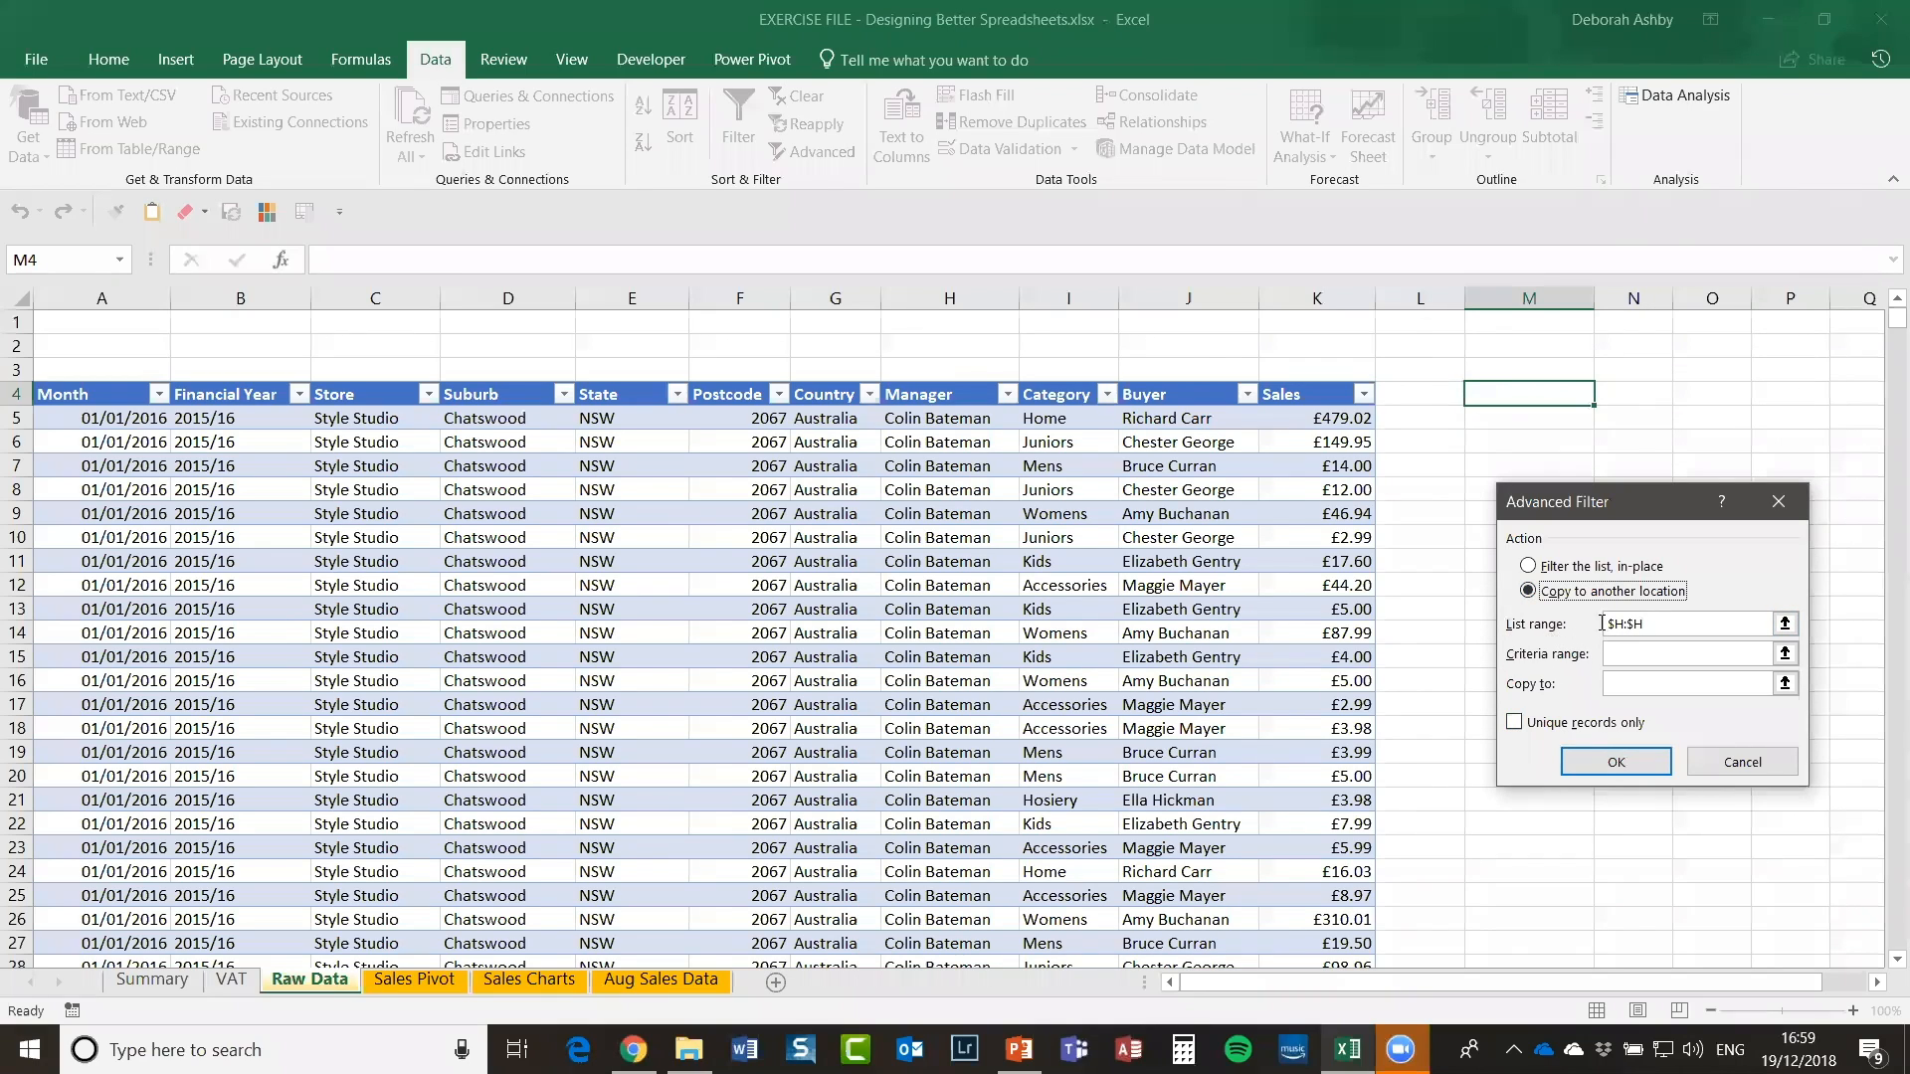
left_click(1568, 640)
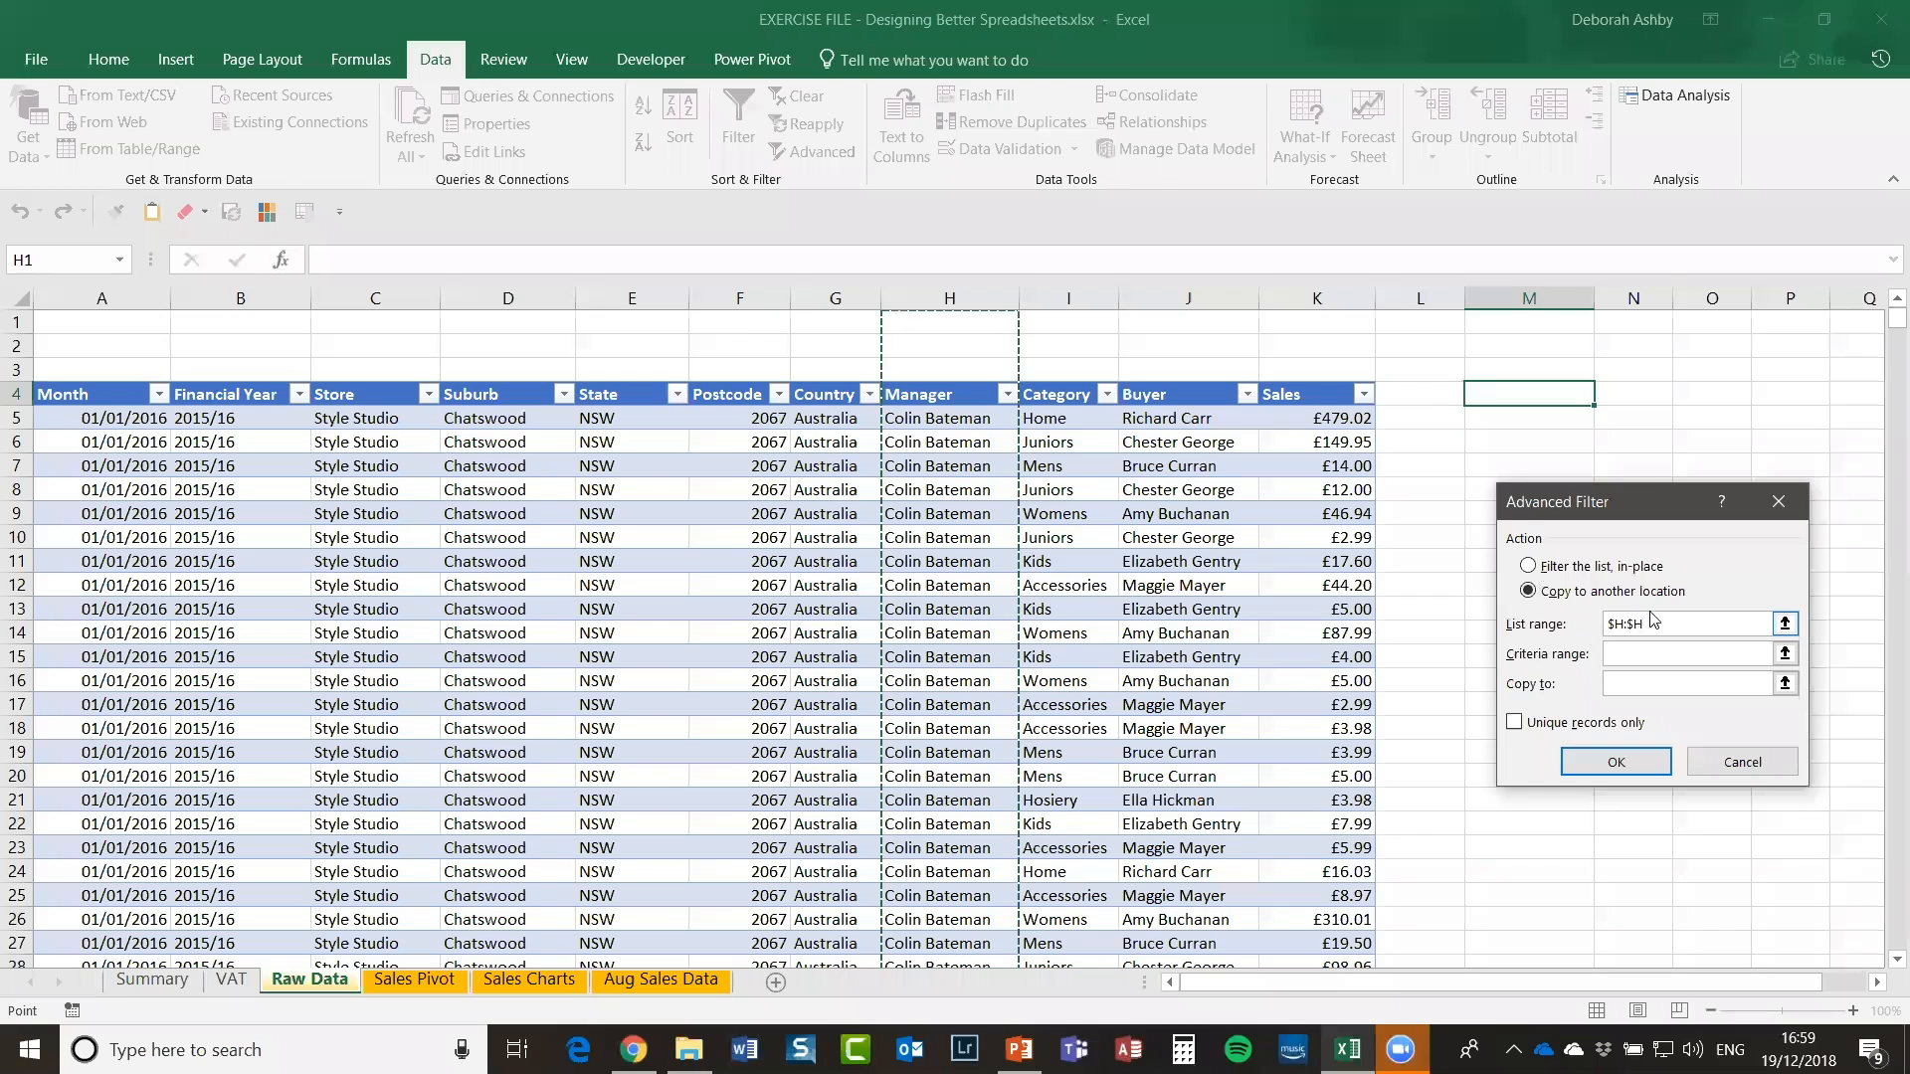
left_click_drag(1656, 623, 1595, 623)
key("BackSpace")
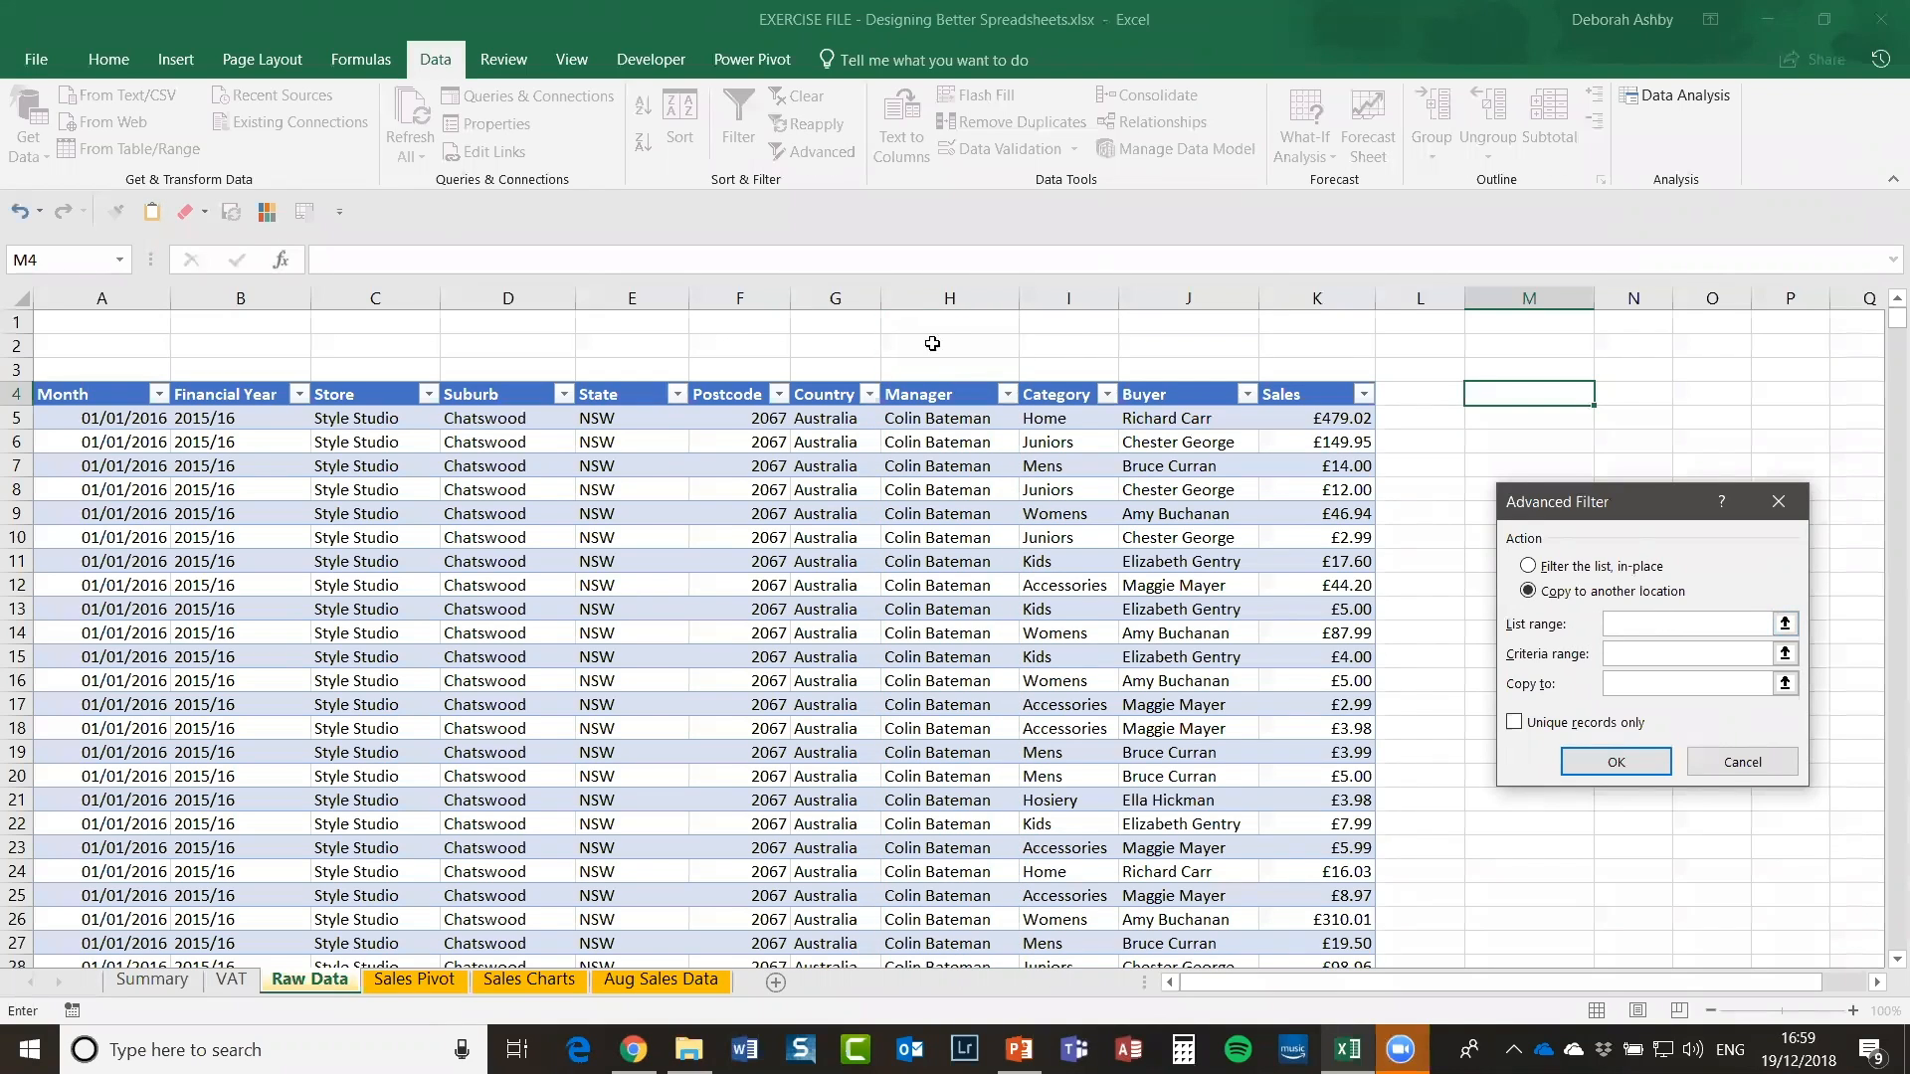
left_click(953, 292)
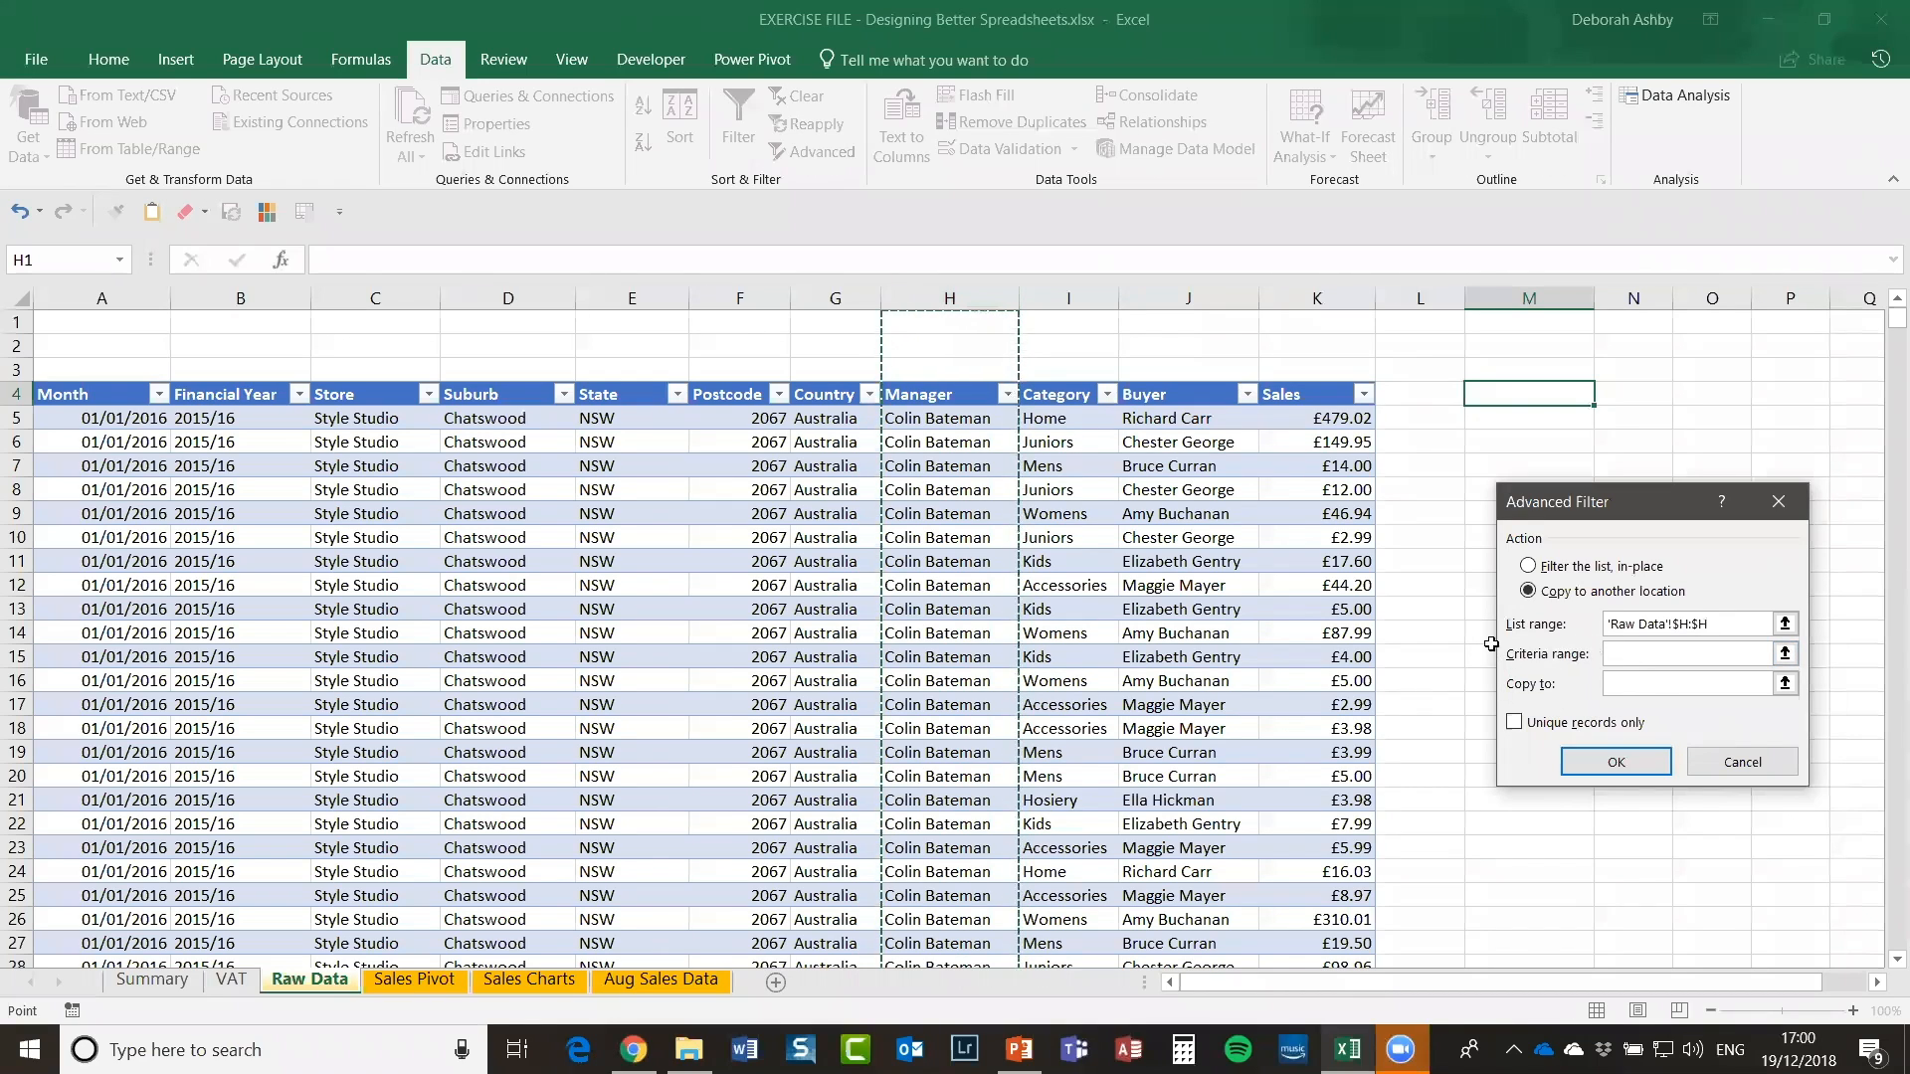
left_click(1619, 685)
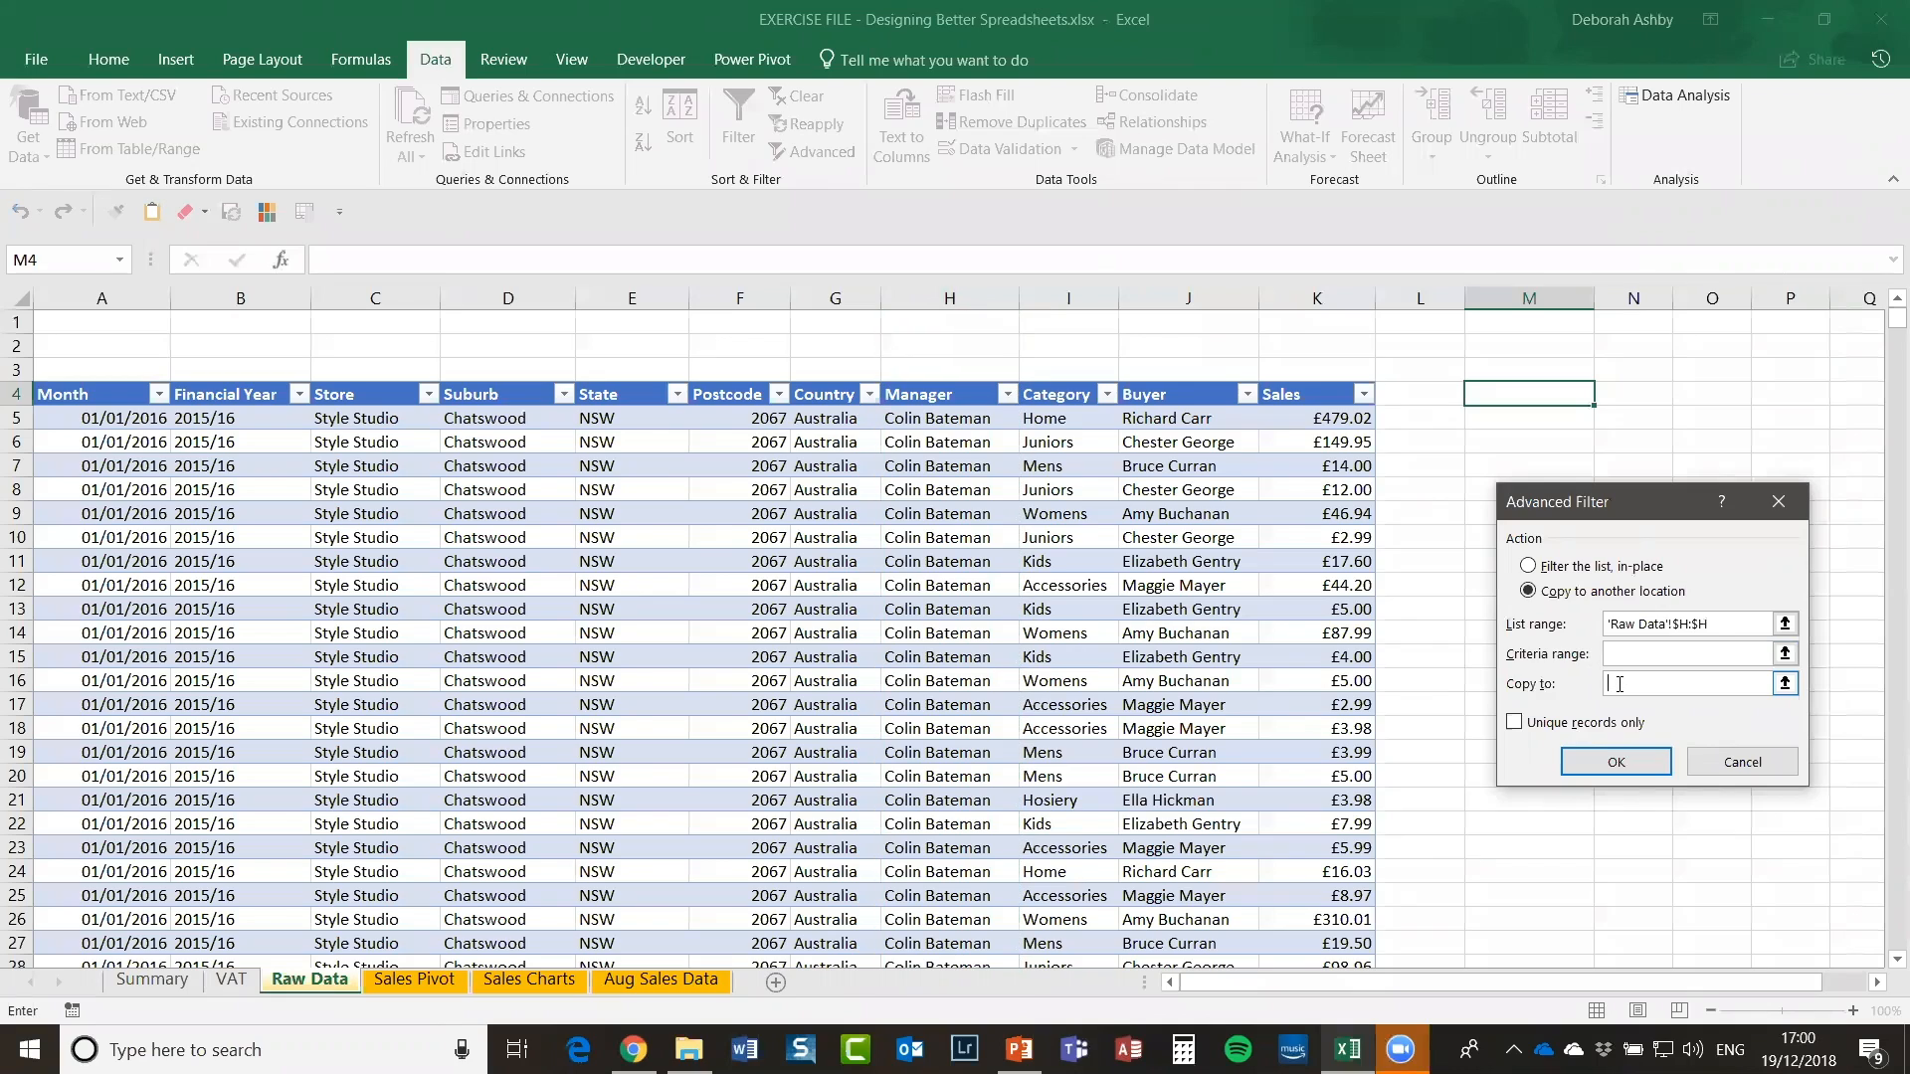
left_click(1545, 394)
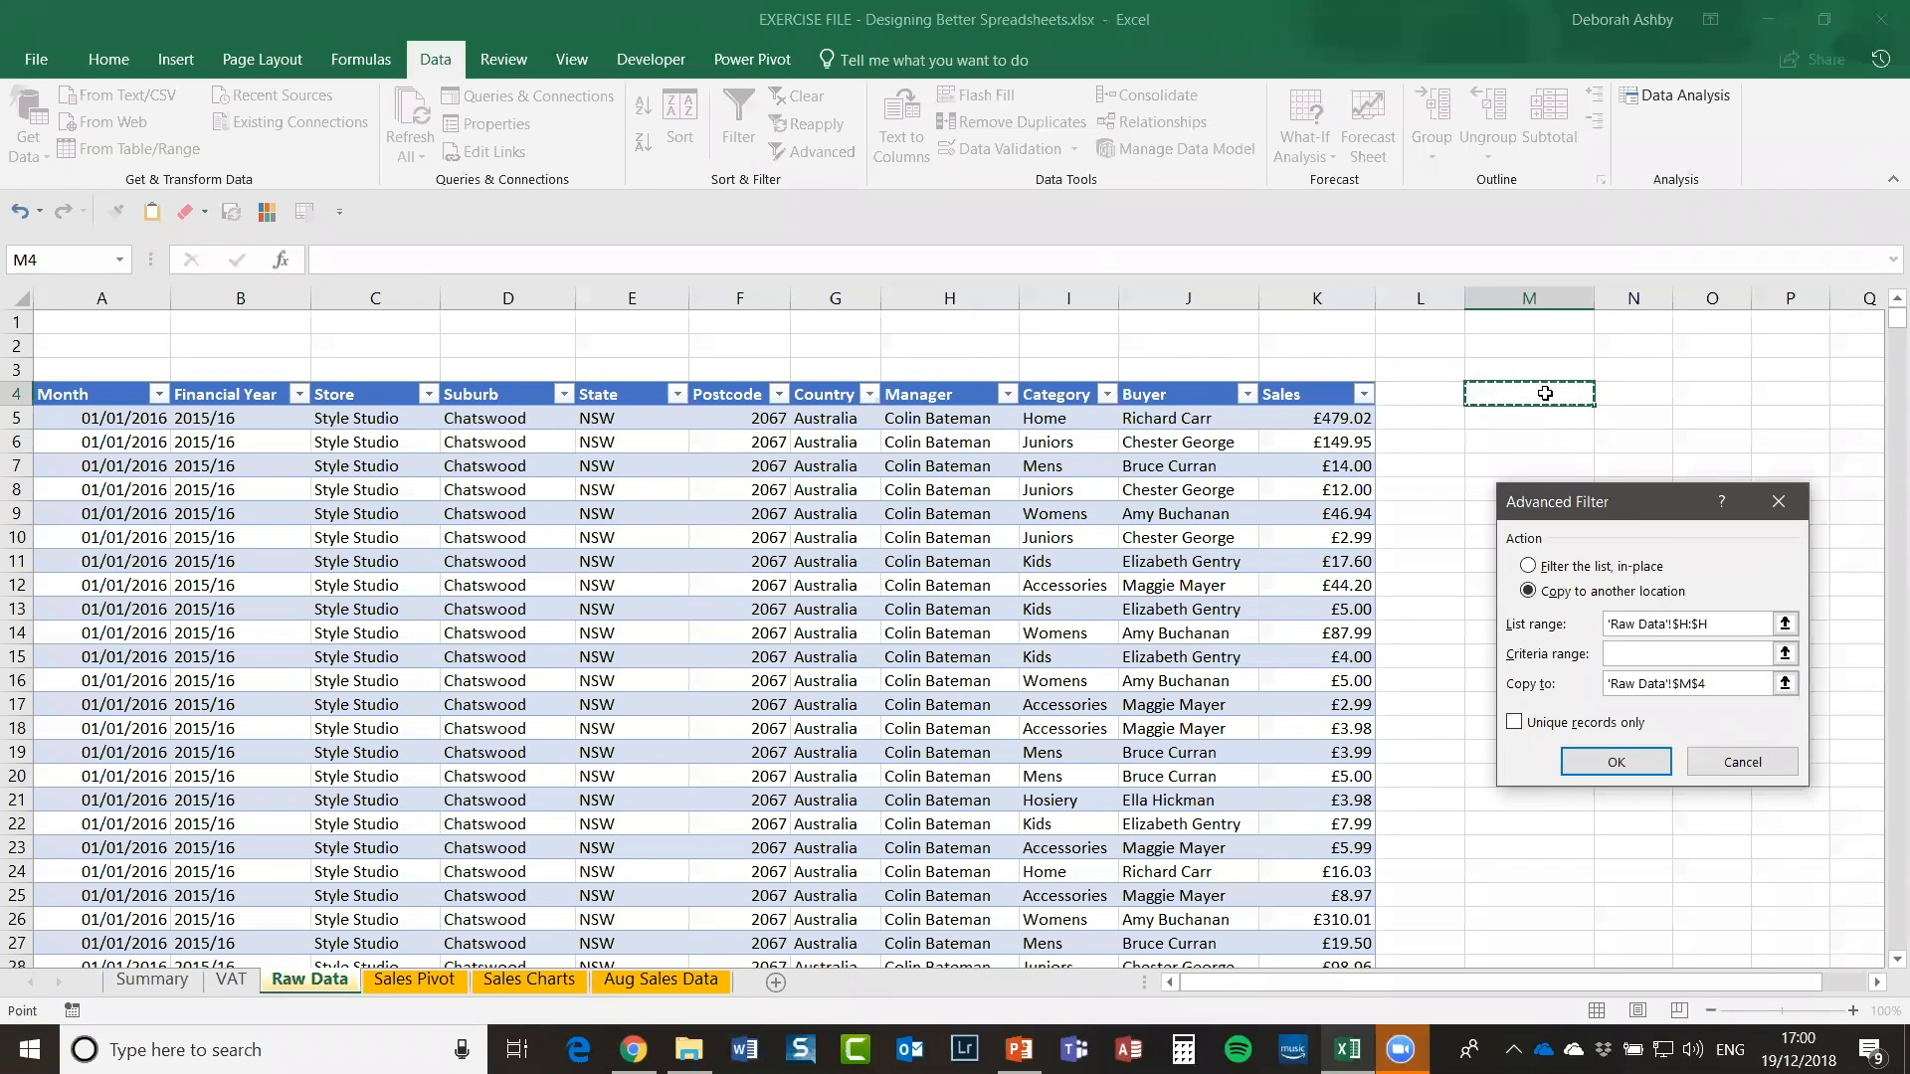
left_click(1513, 725)
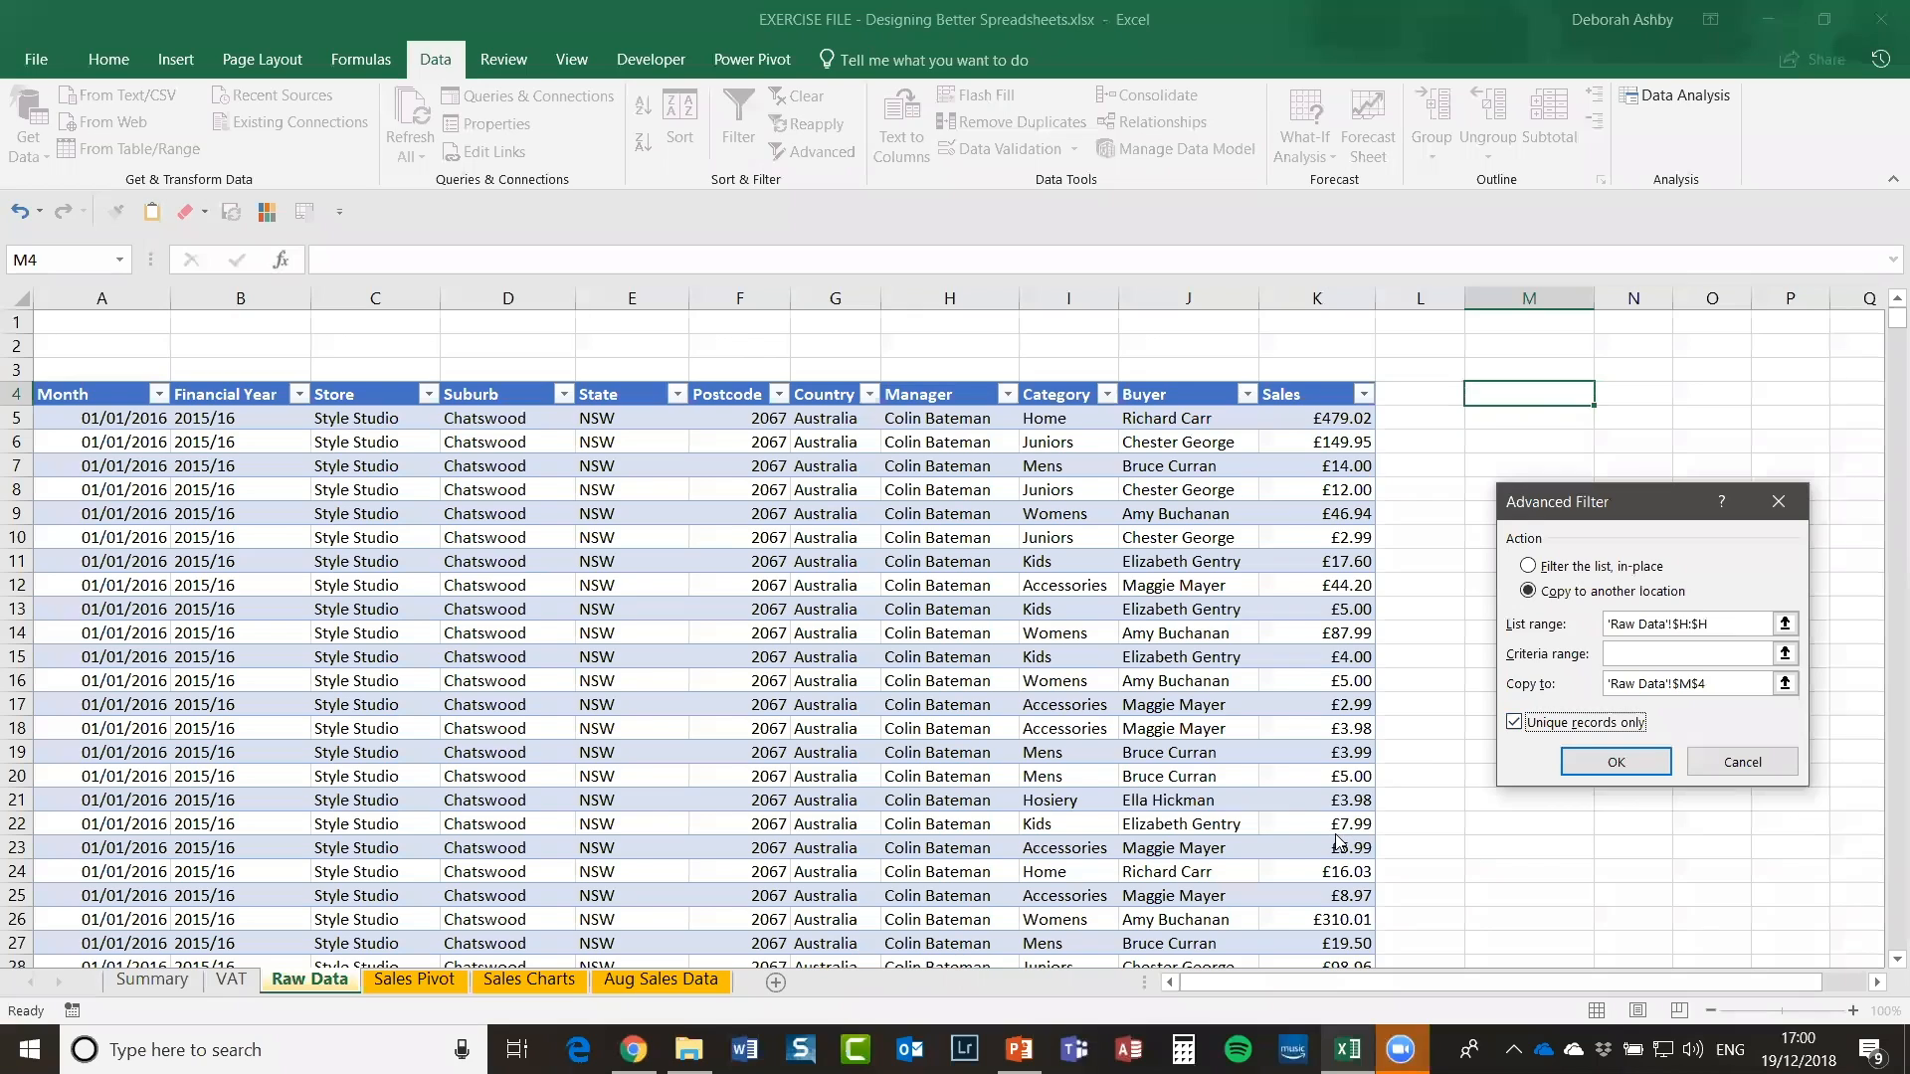
left_click(1601, 763)
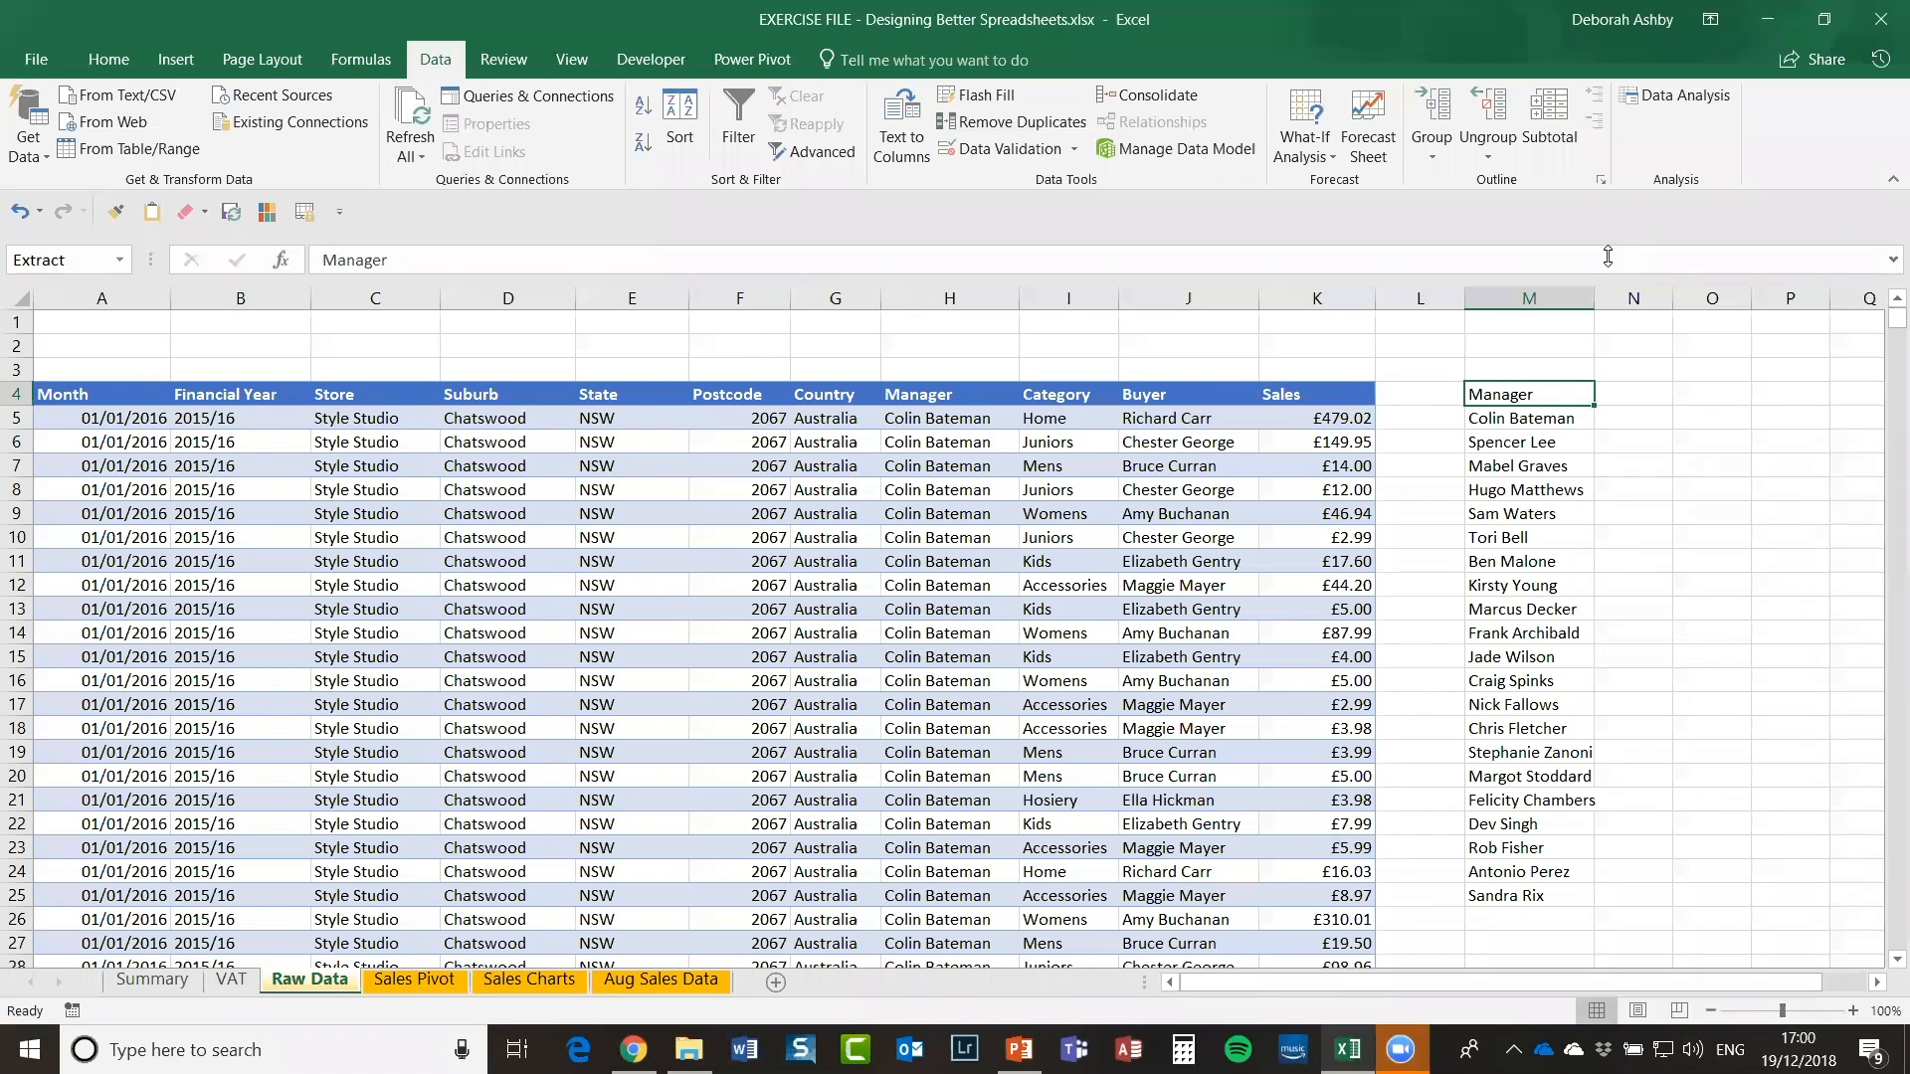
Step: Widen column M and copy the manager list M4:M25
left_click_drag(1597, 295, 1620, 294)
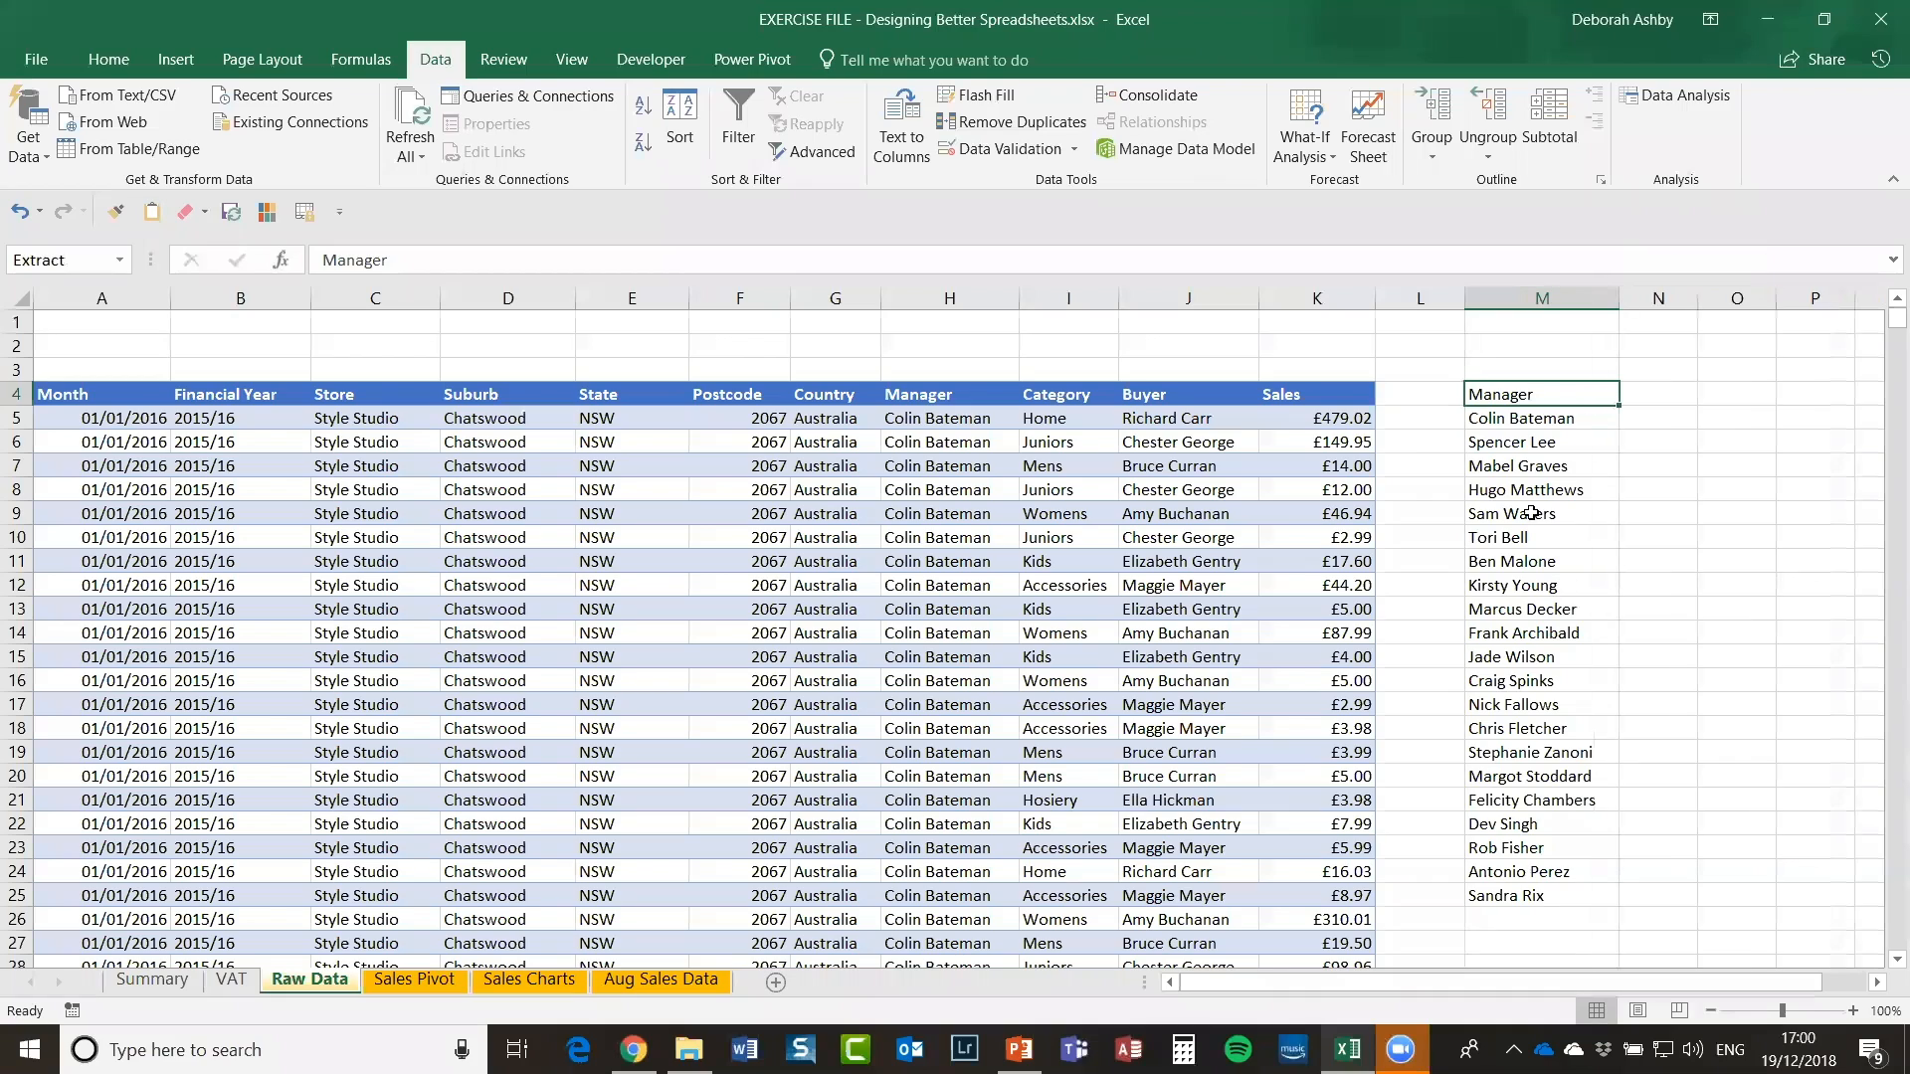
left_click(1513, 534)
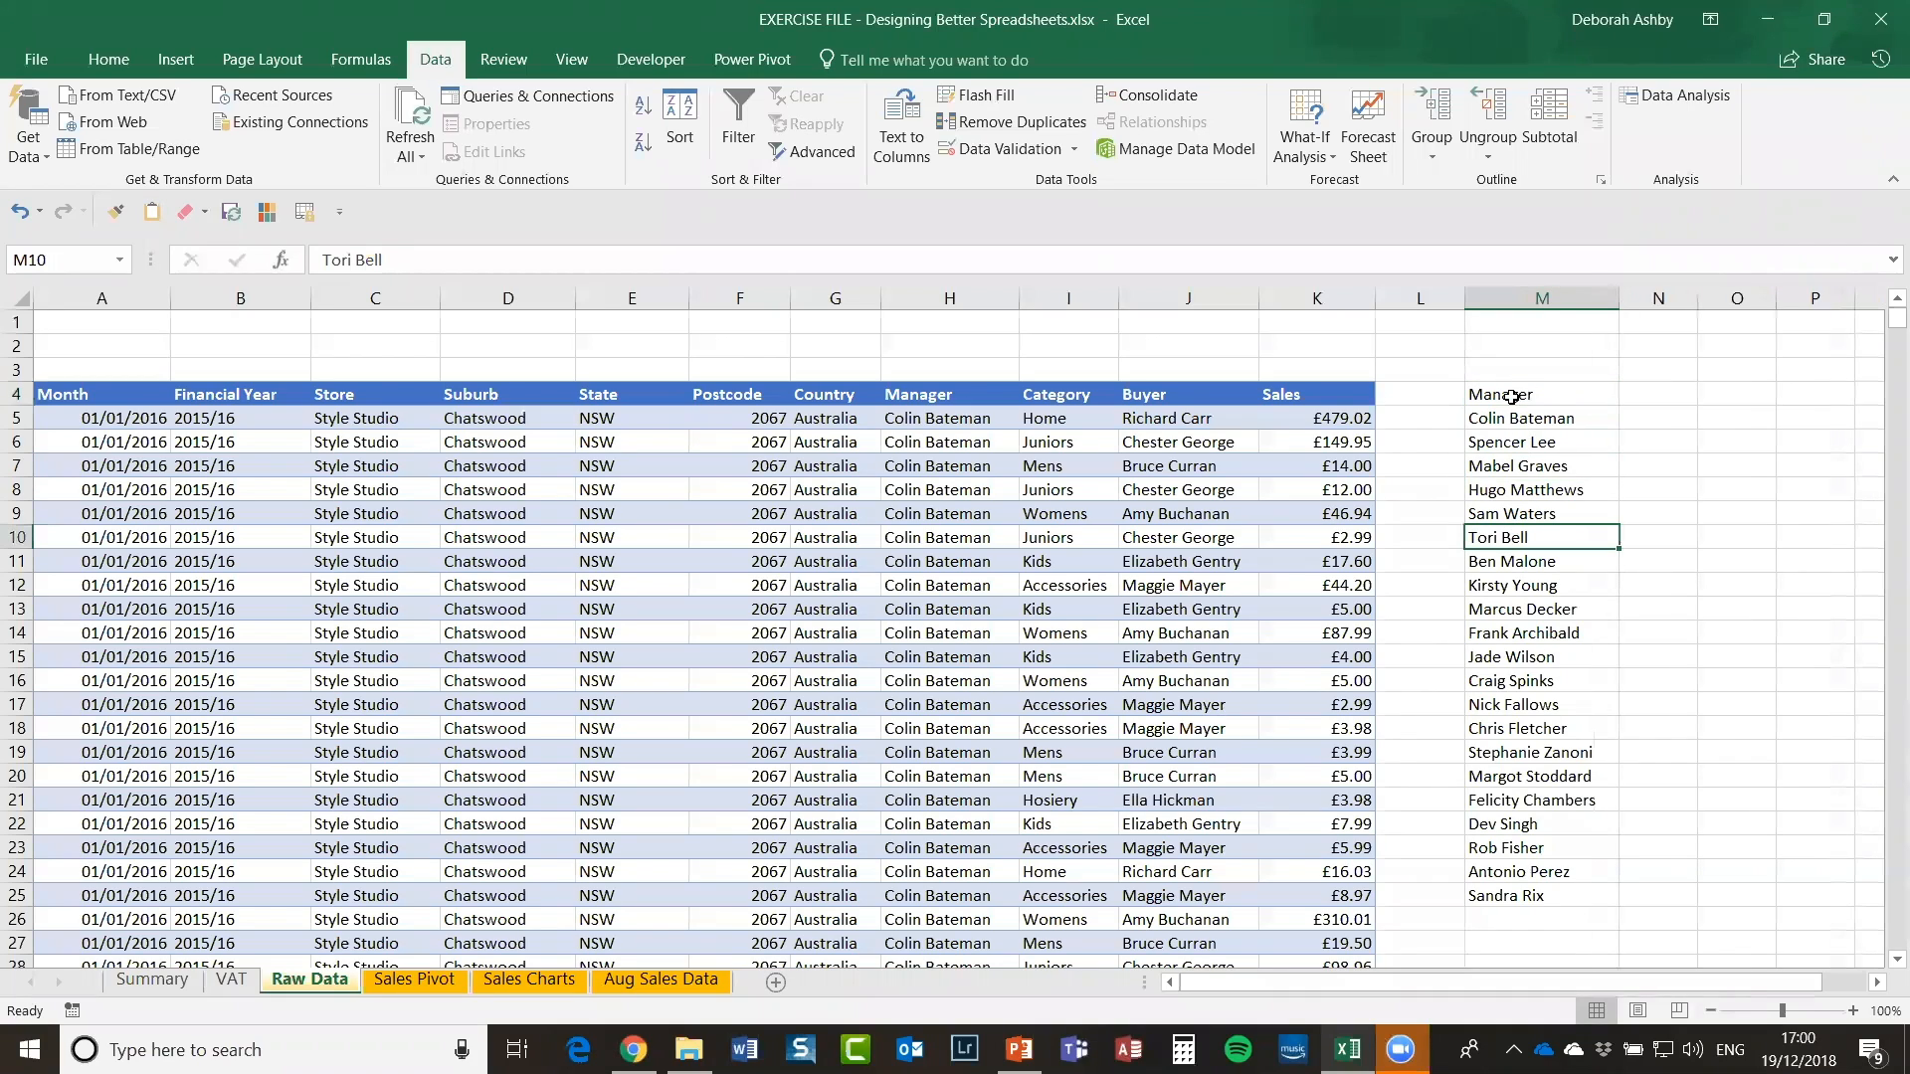
left_click(1511, 397)
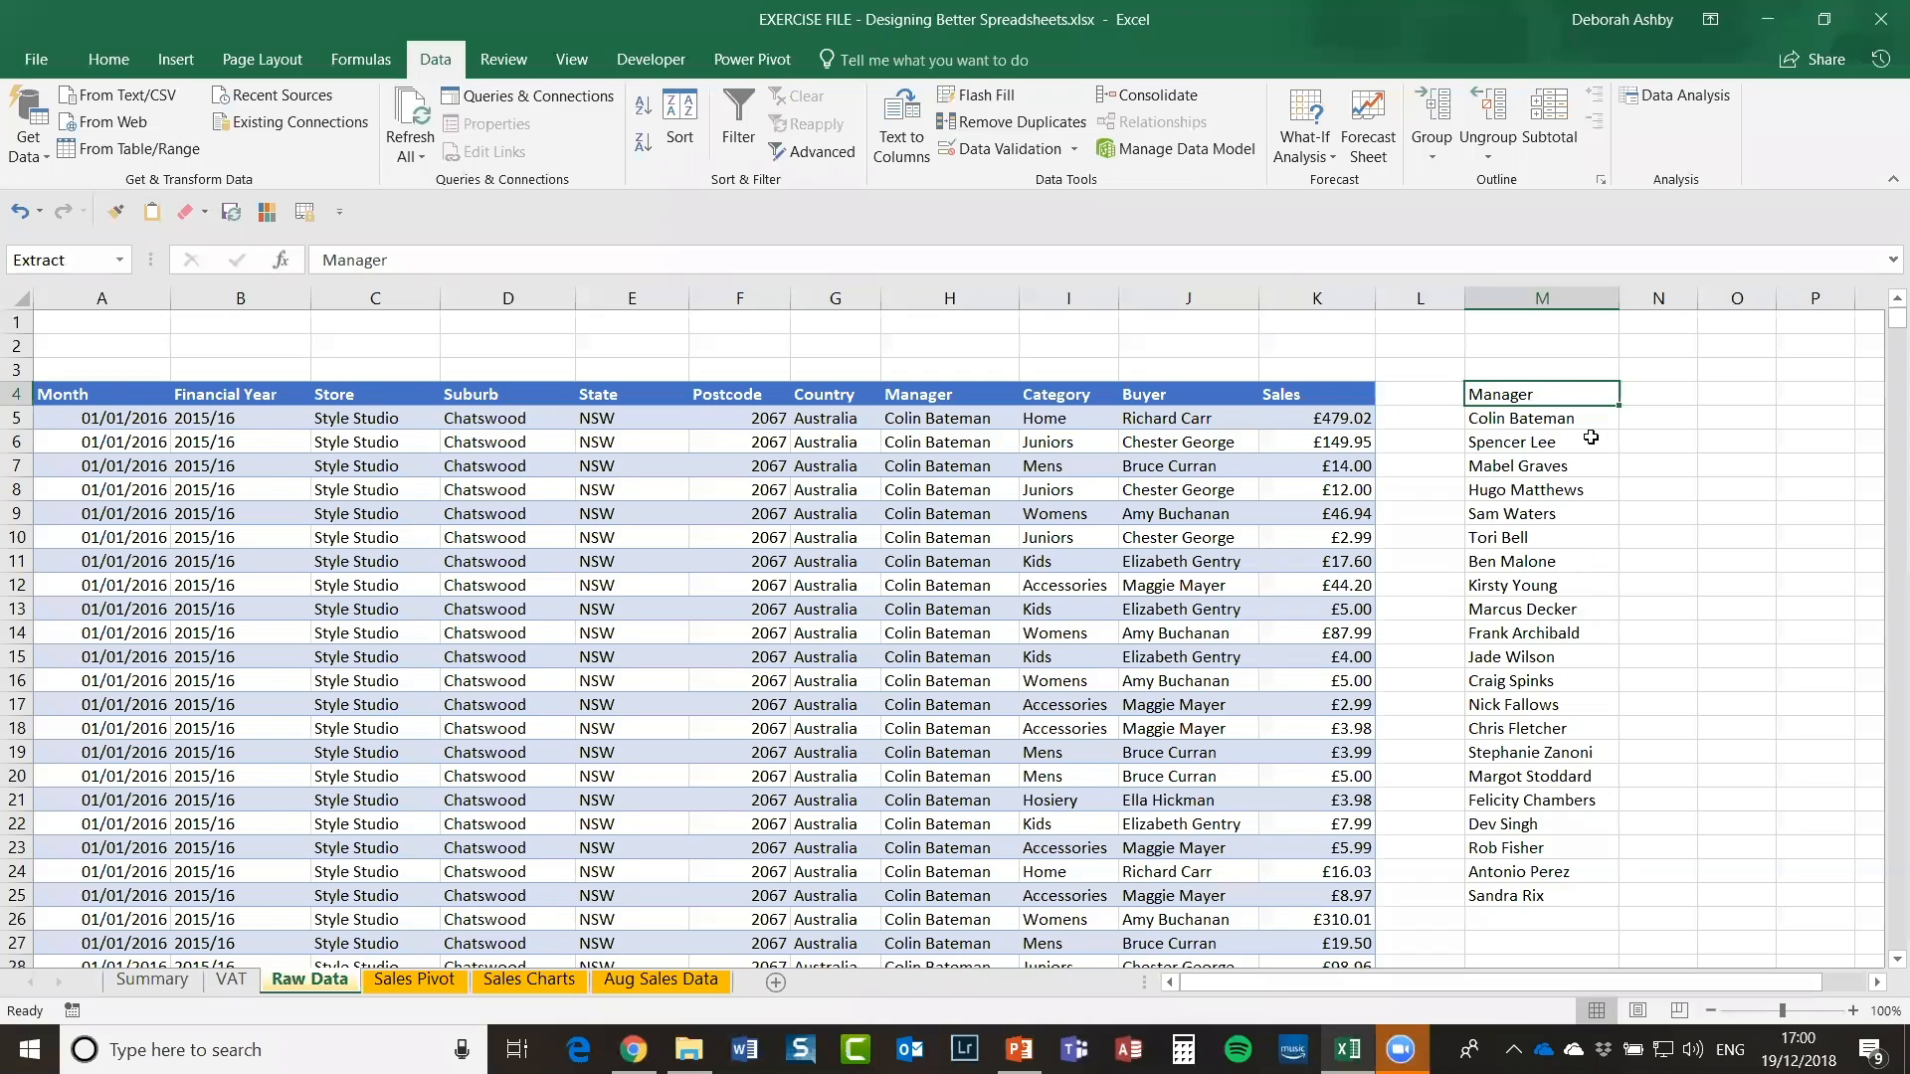
left_click_drag(1538, 395, 1564, 896)
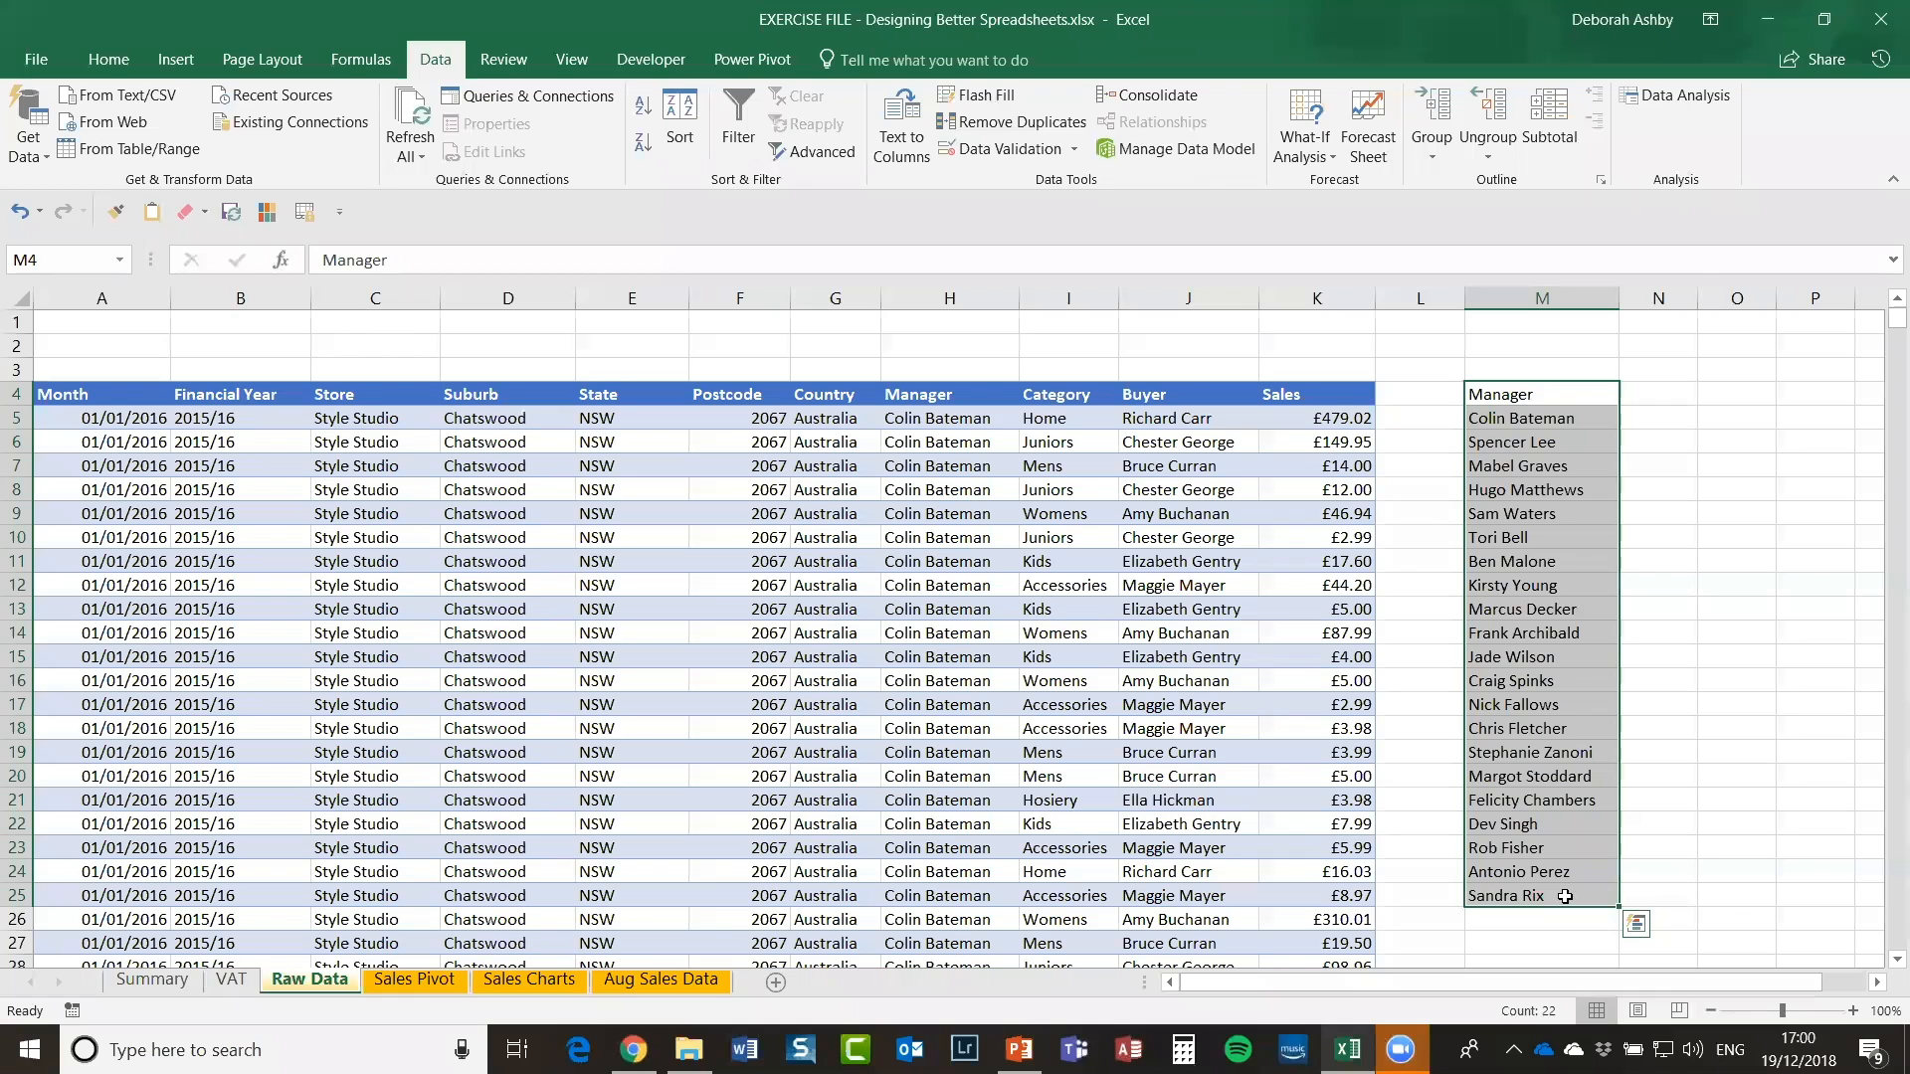
key("ctrl+c")
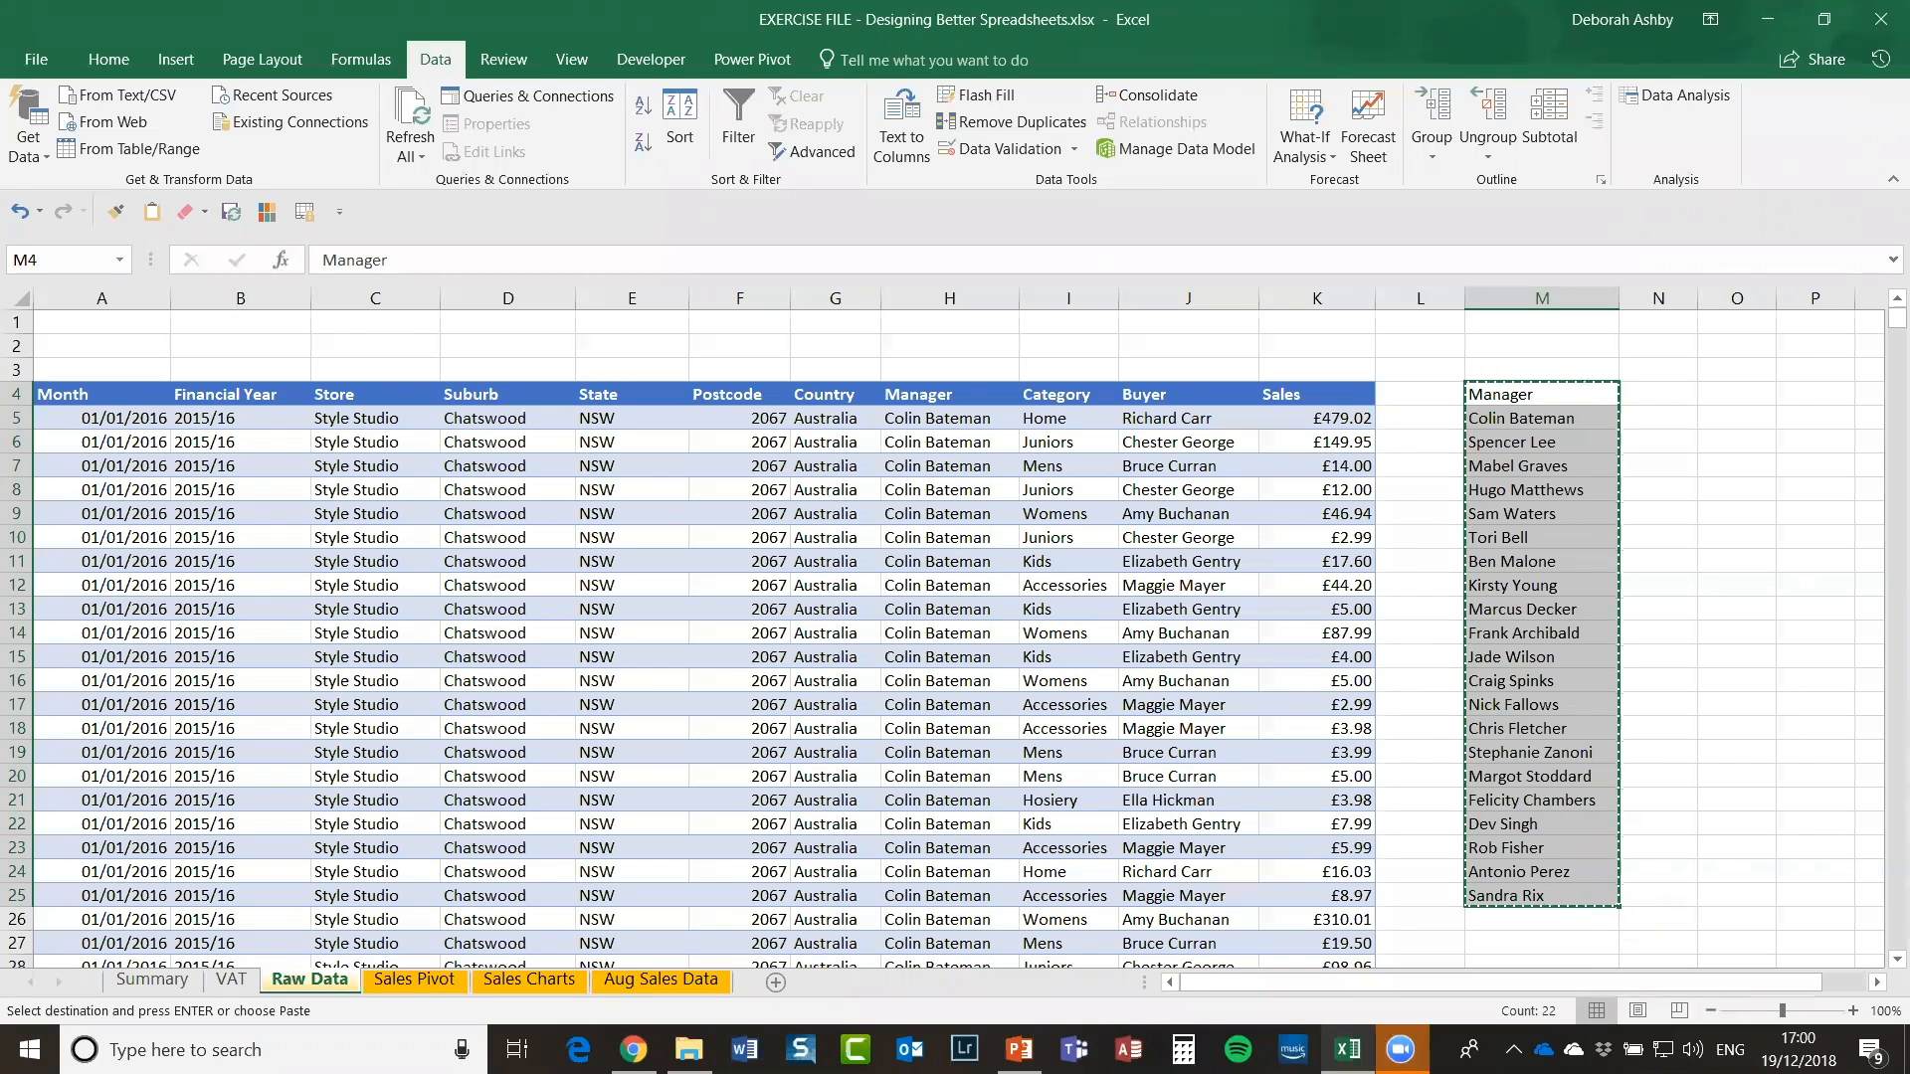
Step: Add a new sheet after Aug Sales Data and name it Calcs
left_click(775, 982)
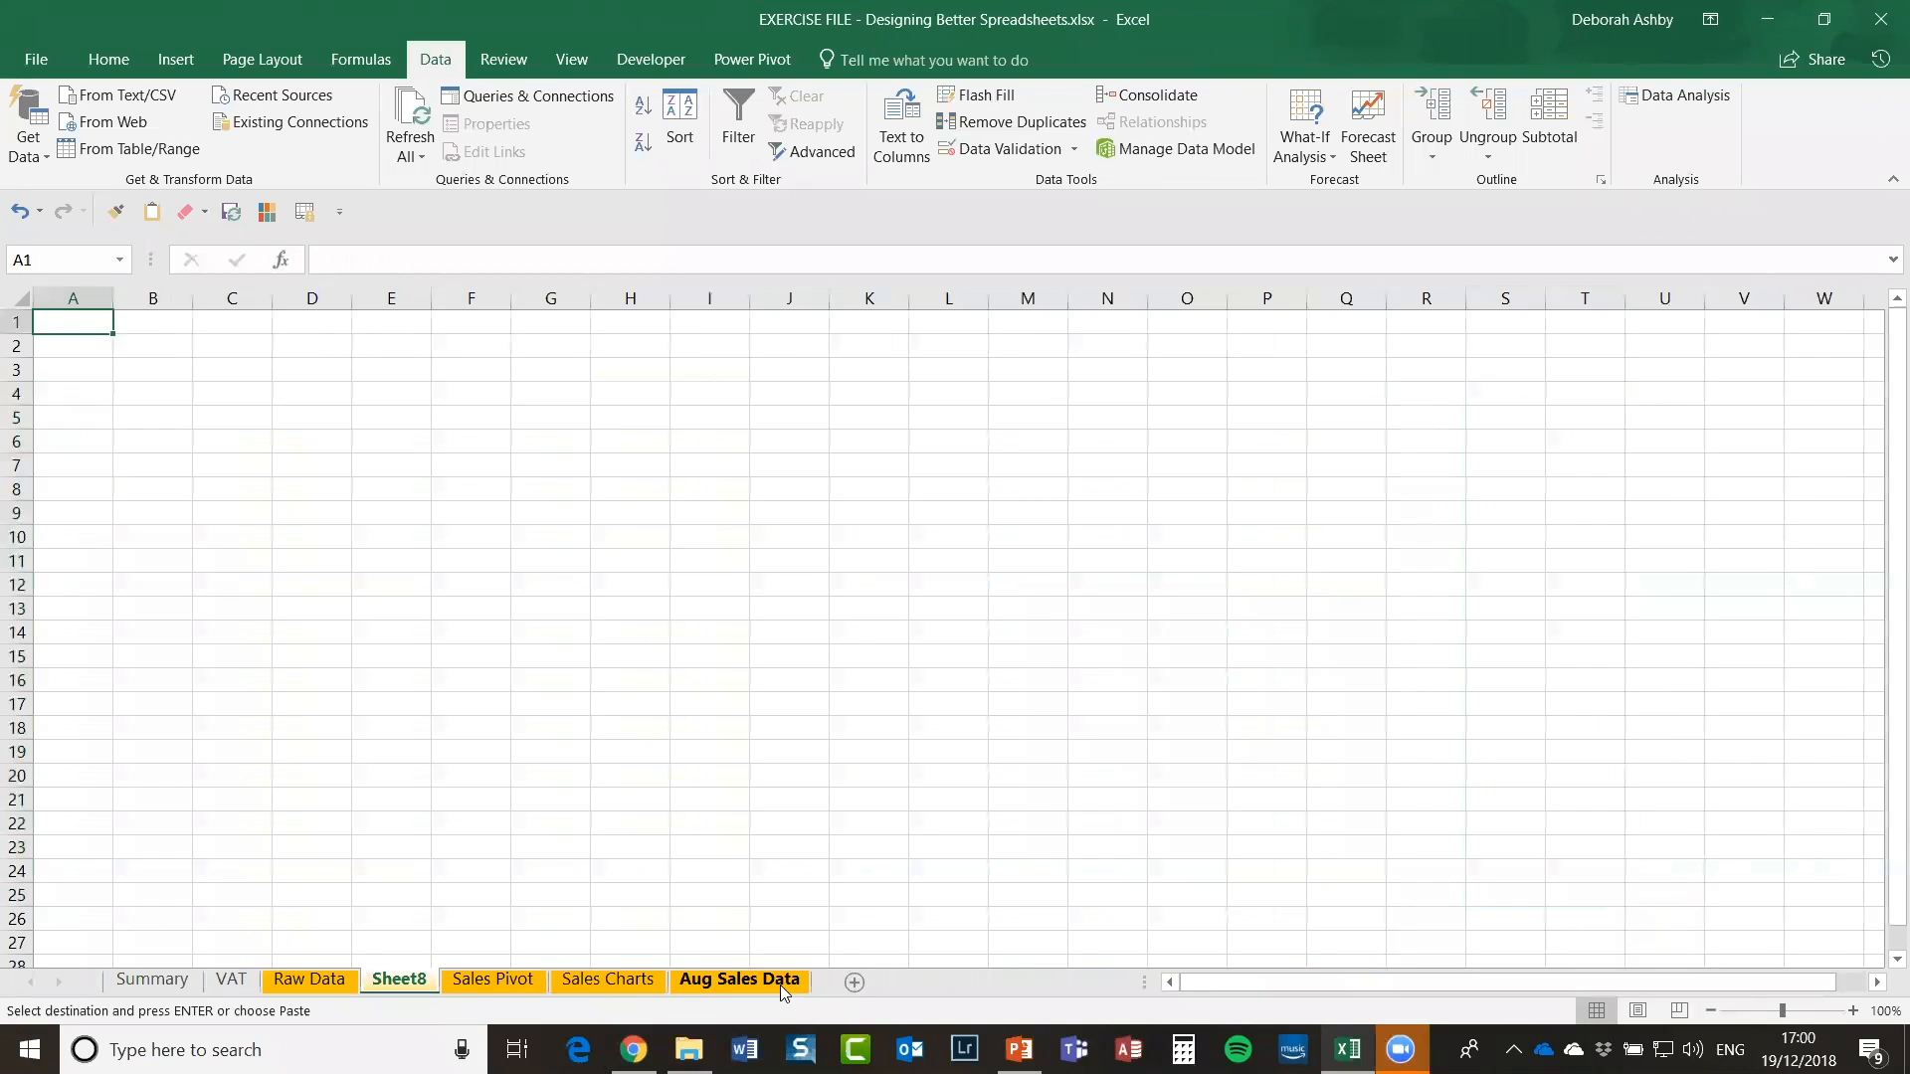
left_click_drag(397, 982, 821, 998)
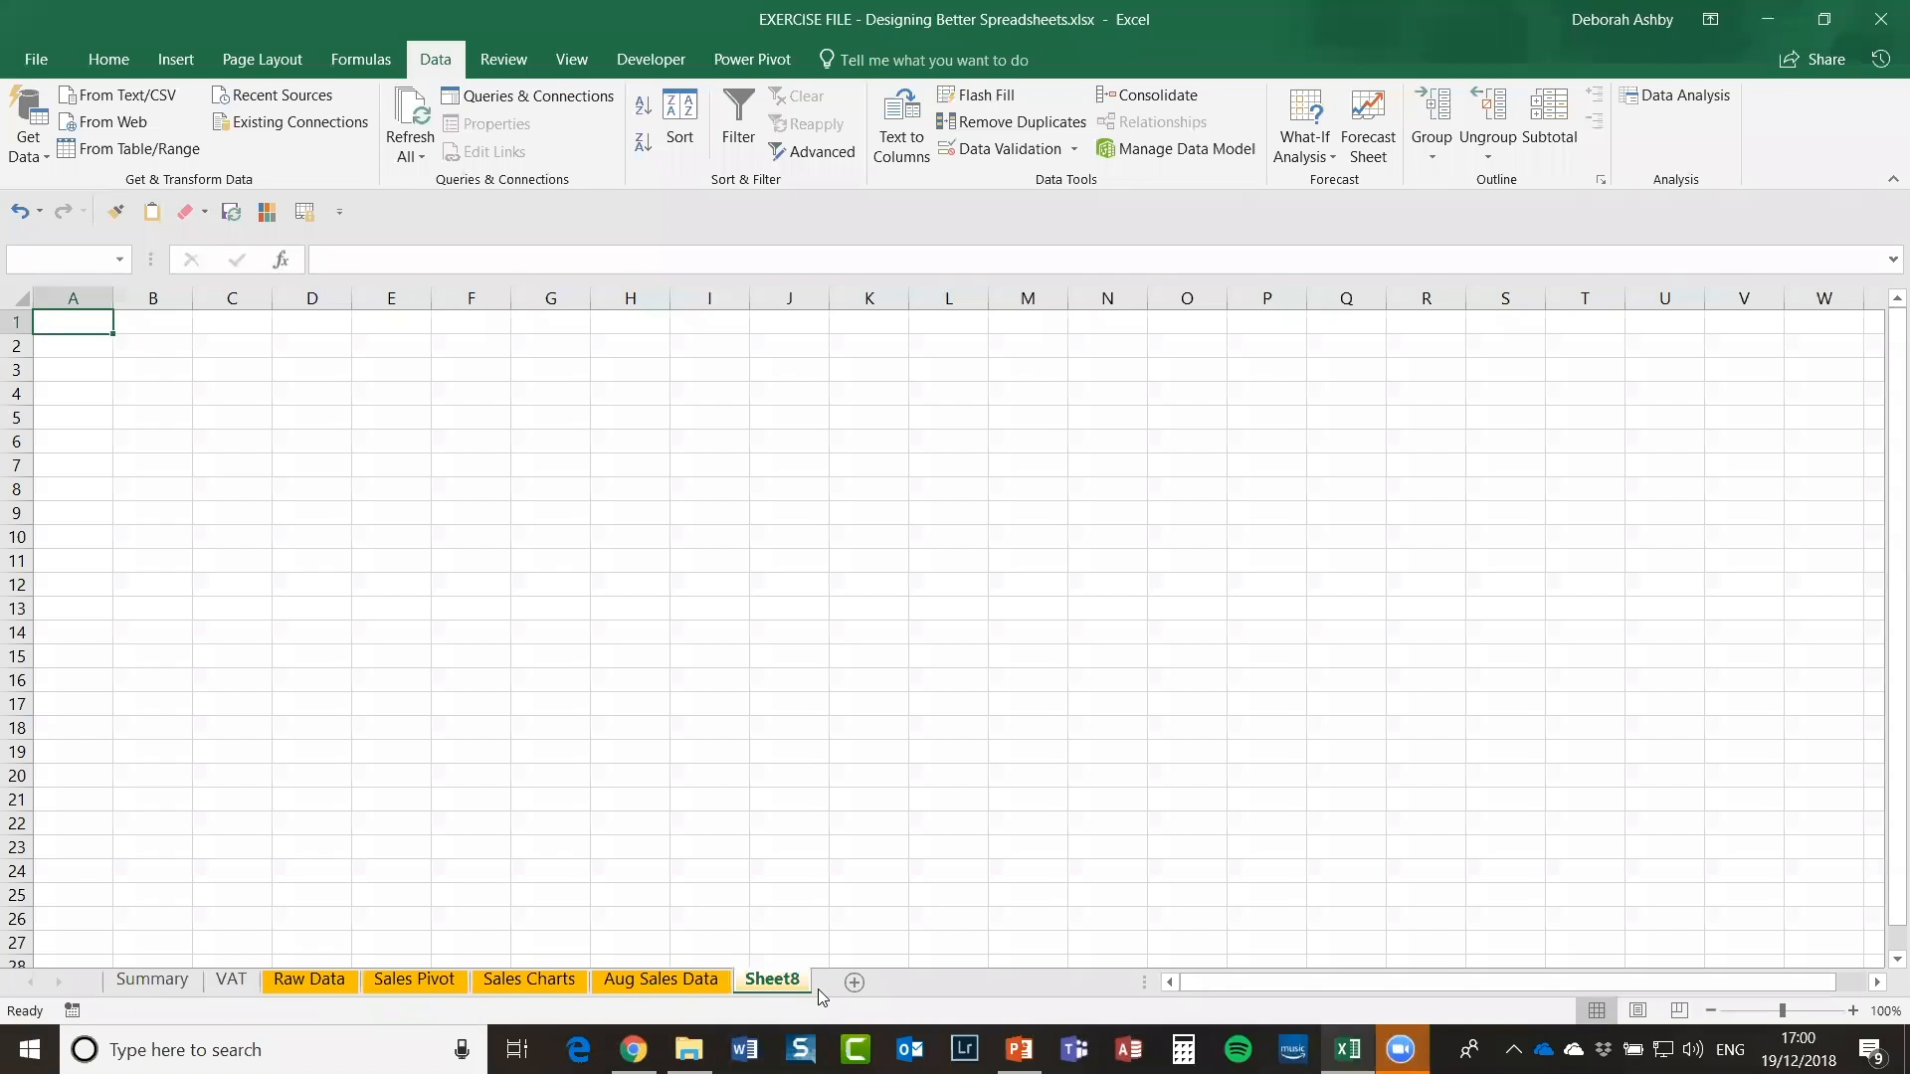
right_click(762, 983)
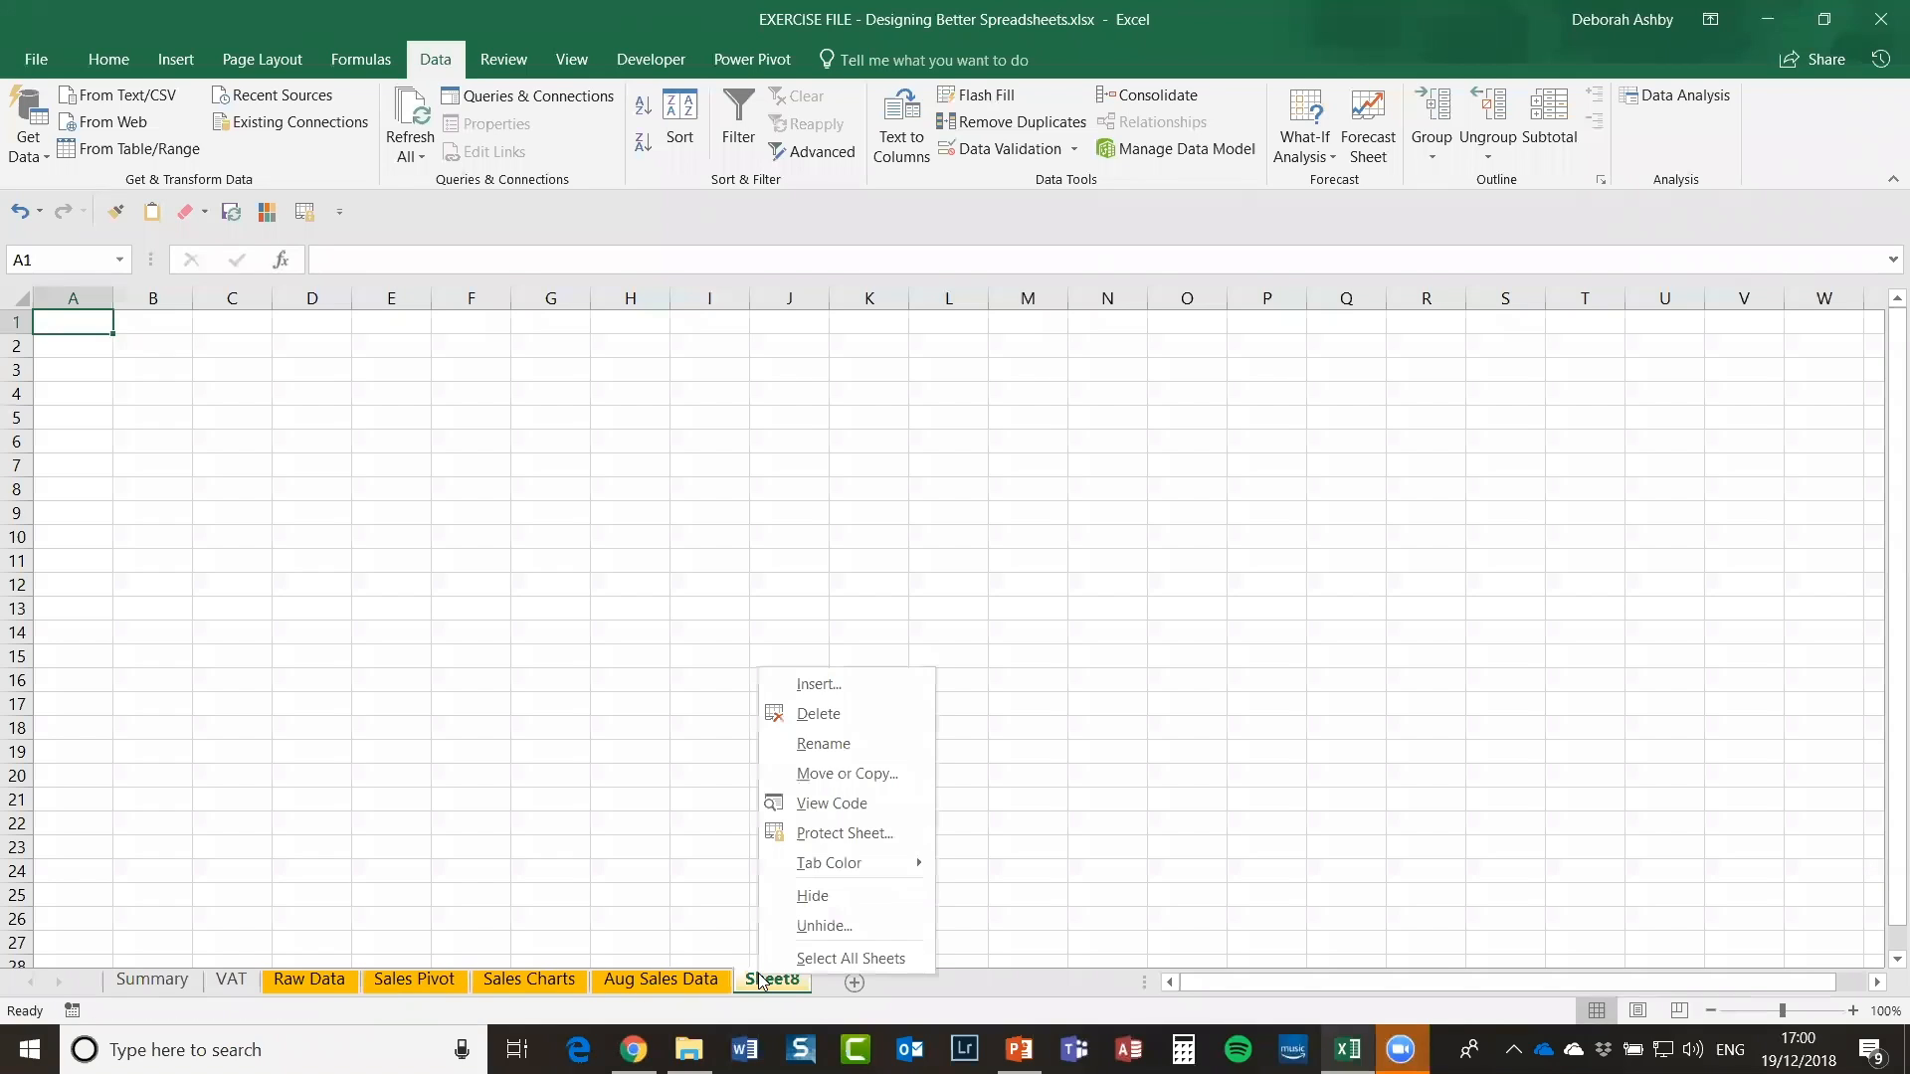
left_click(845, 748)
type("Cal")
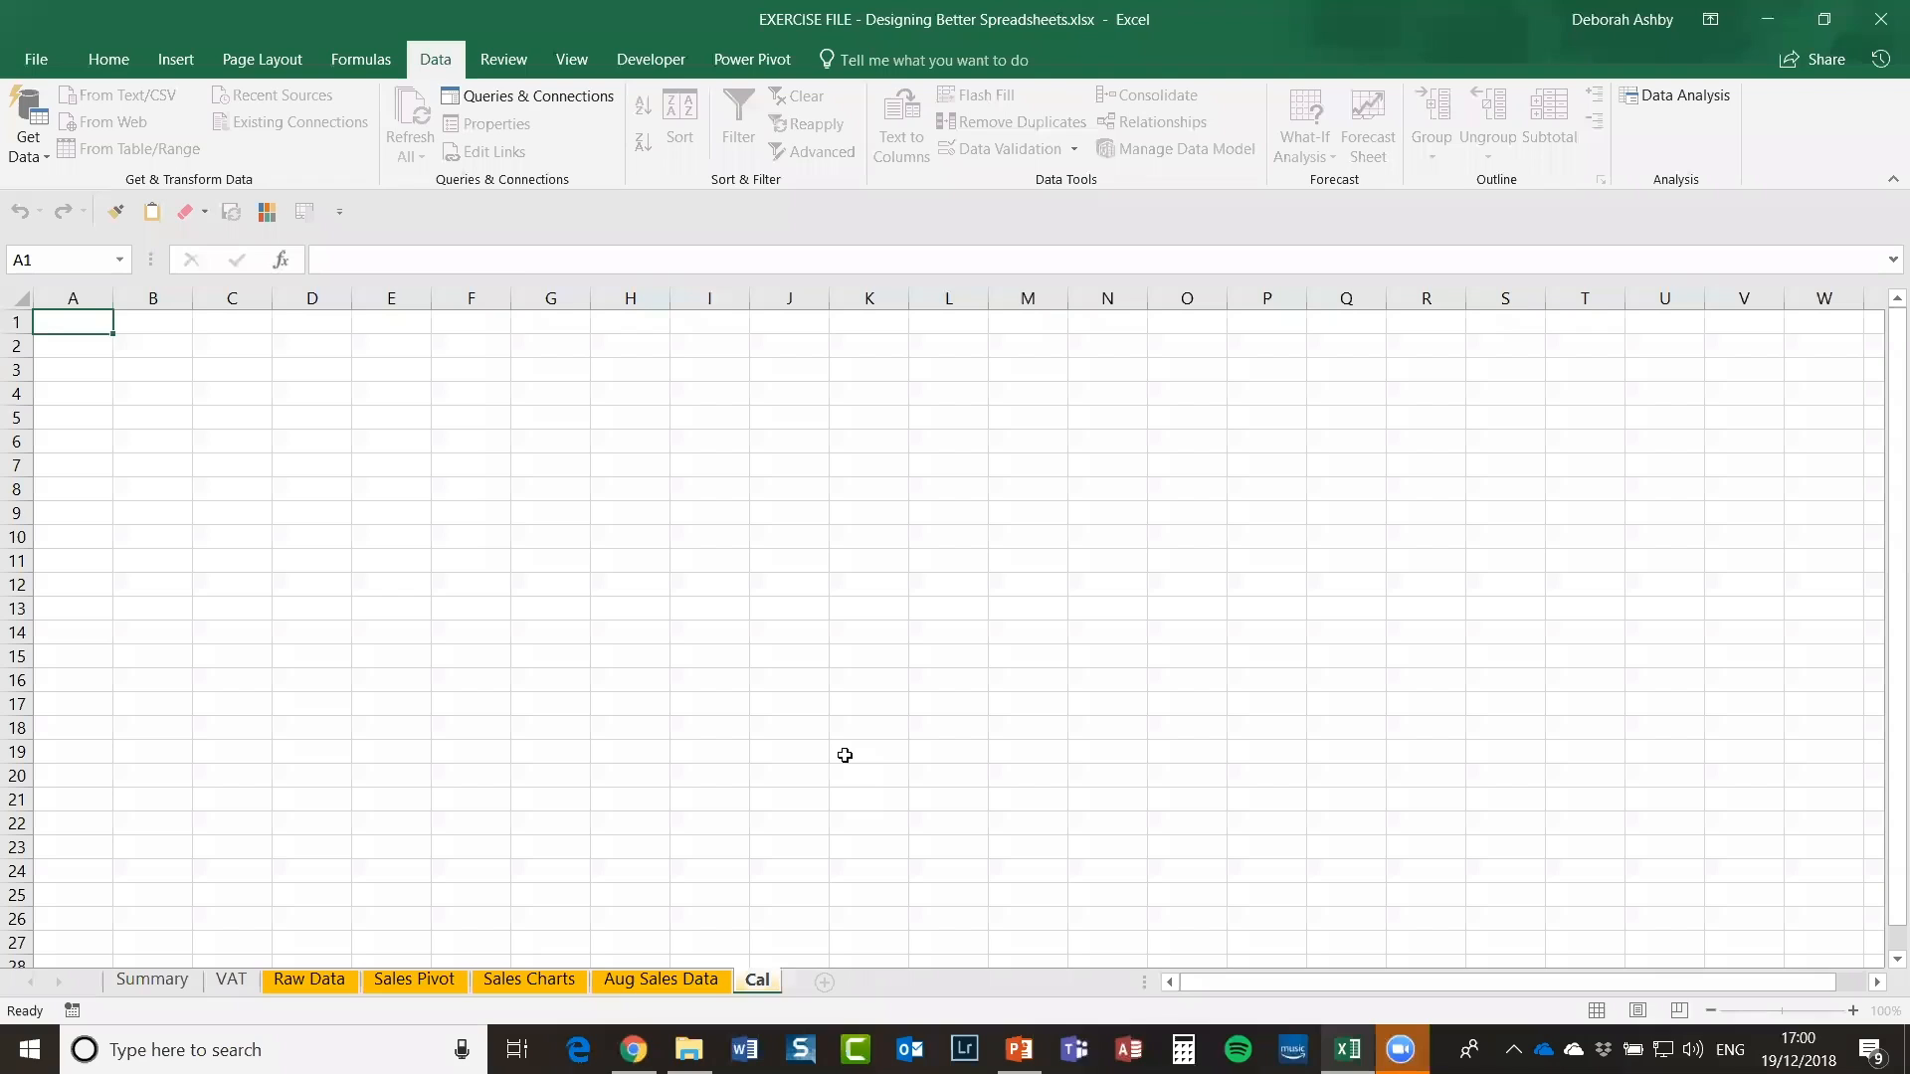
type("cs")
left_click(587, 683)
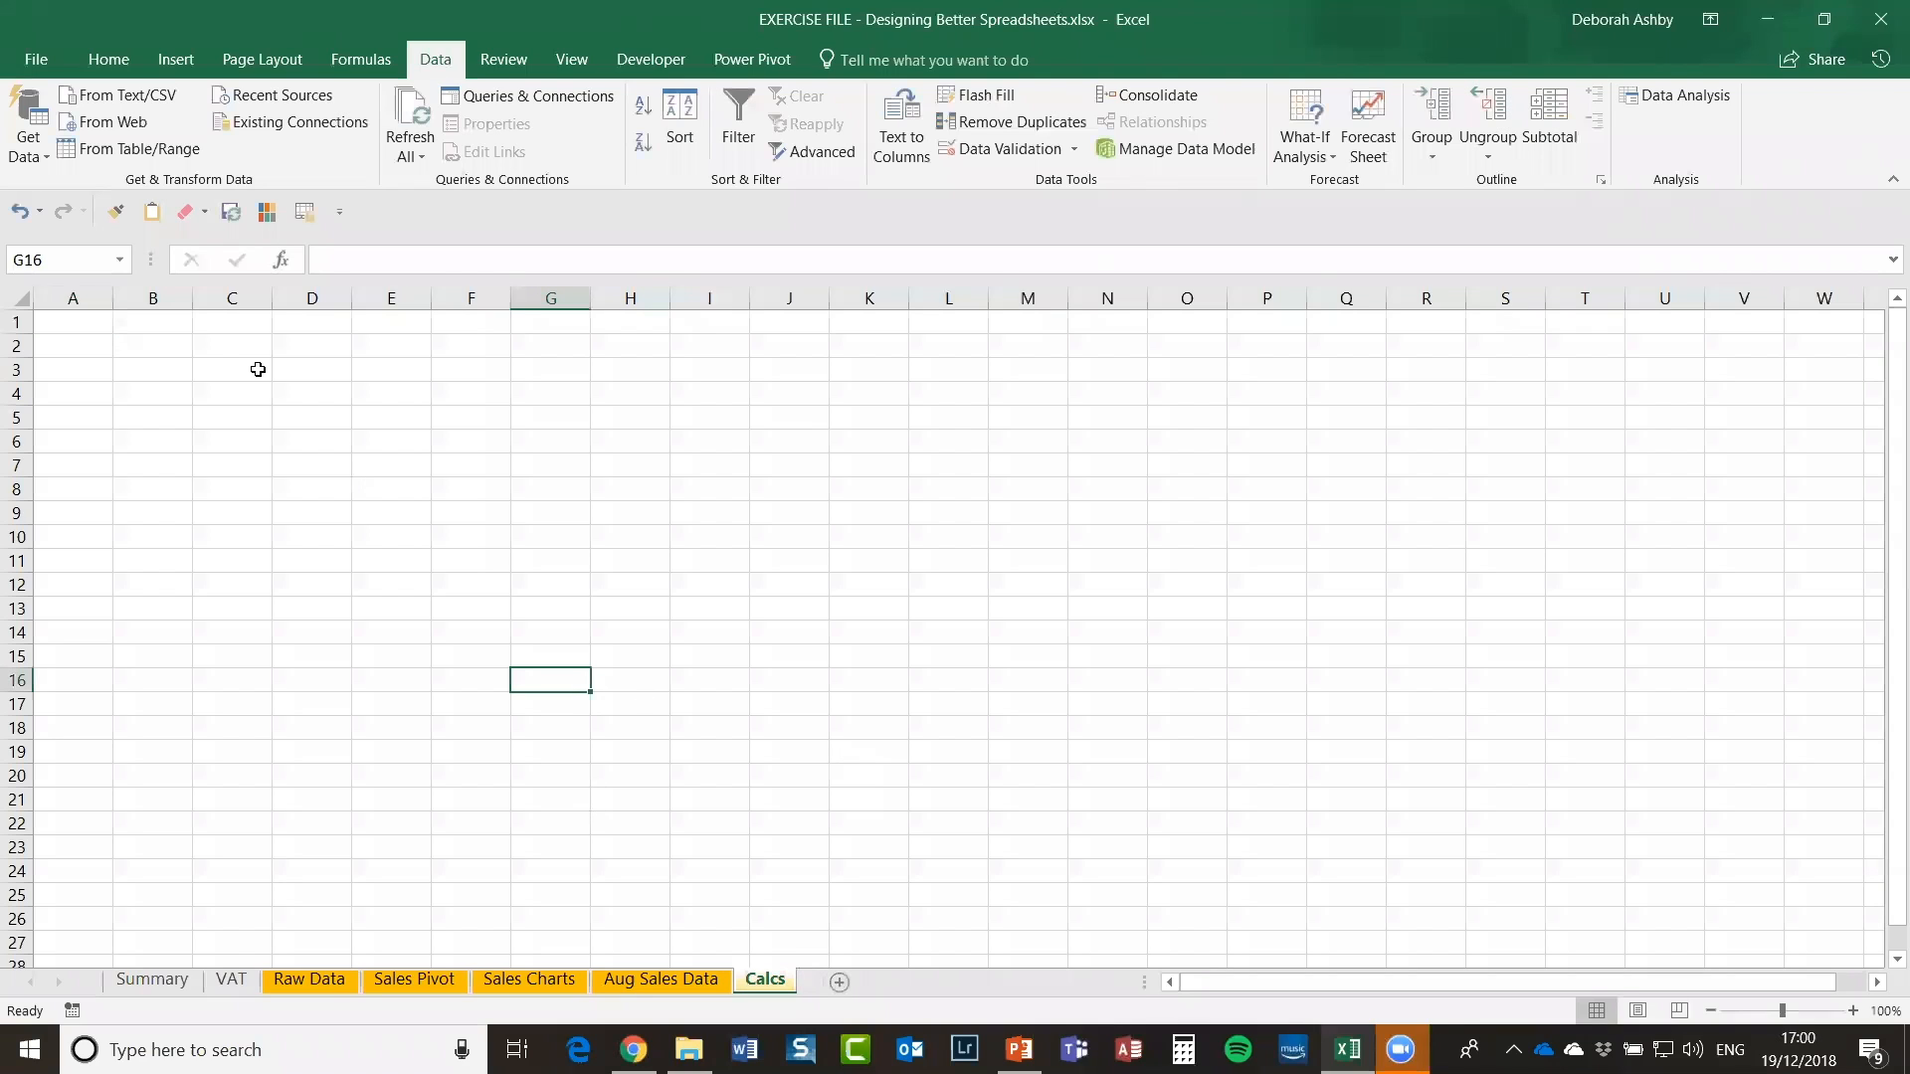
Step: Paste the Raw Data manager list M4:M25 into Calcs starting at A3, widening column A
left_click(100, 371)
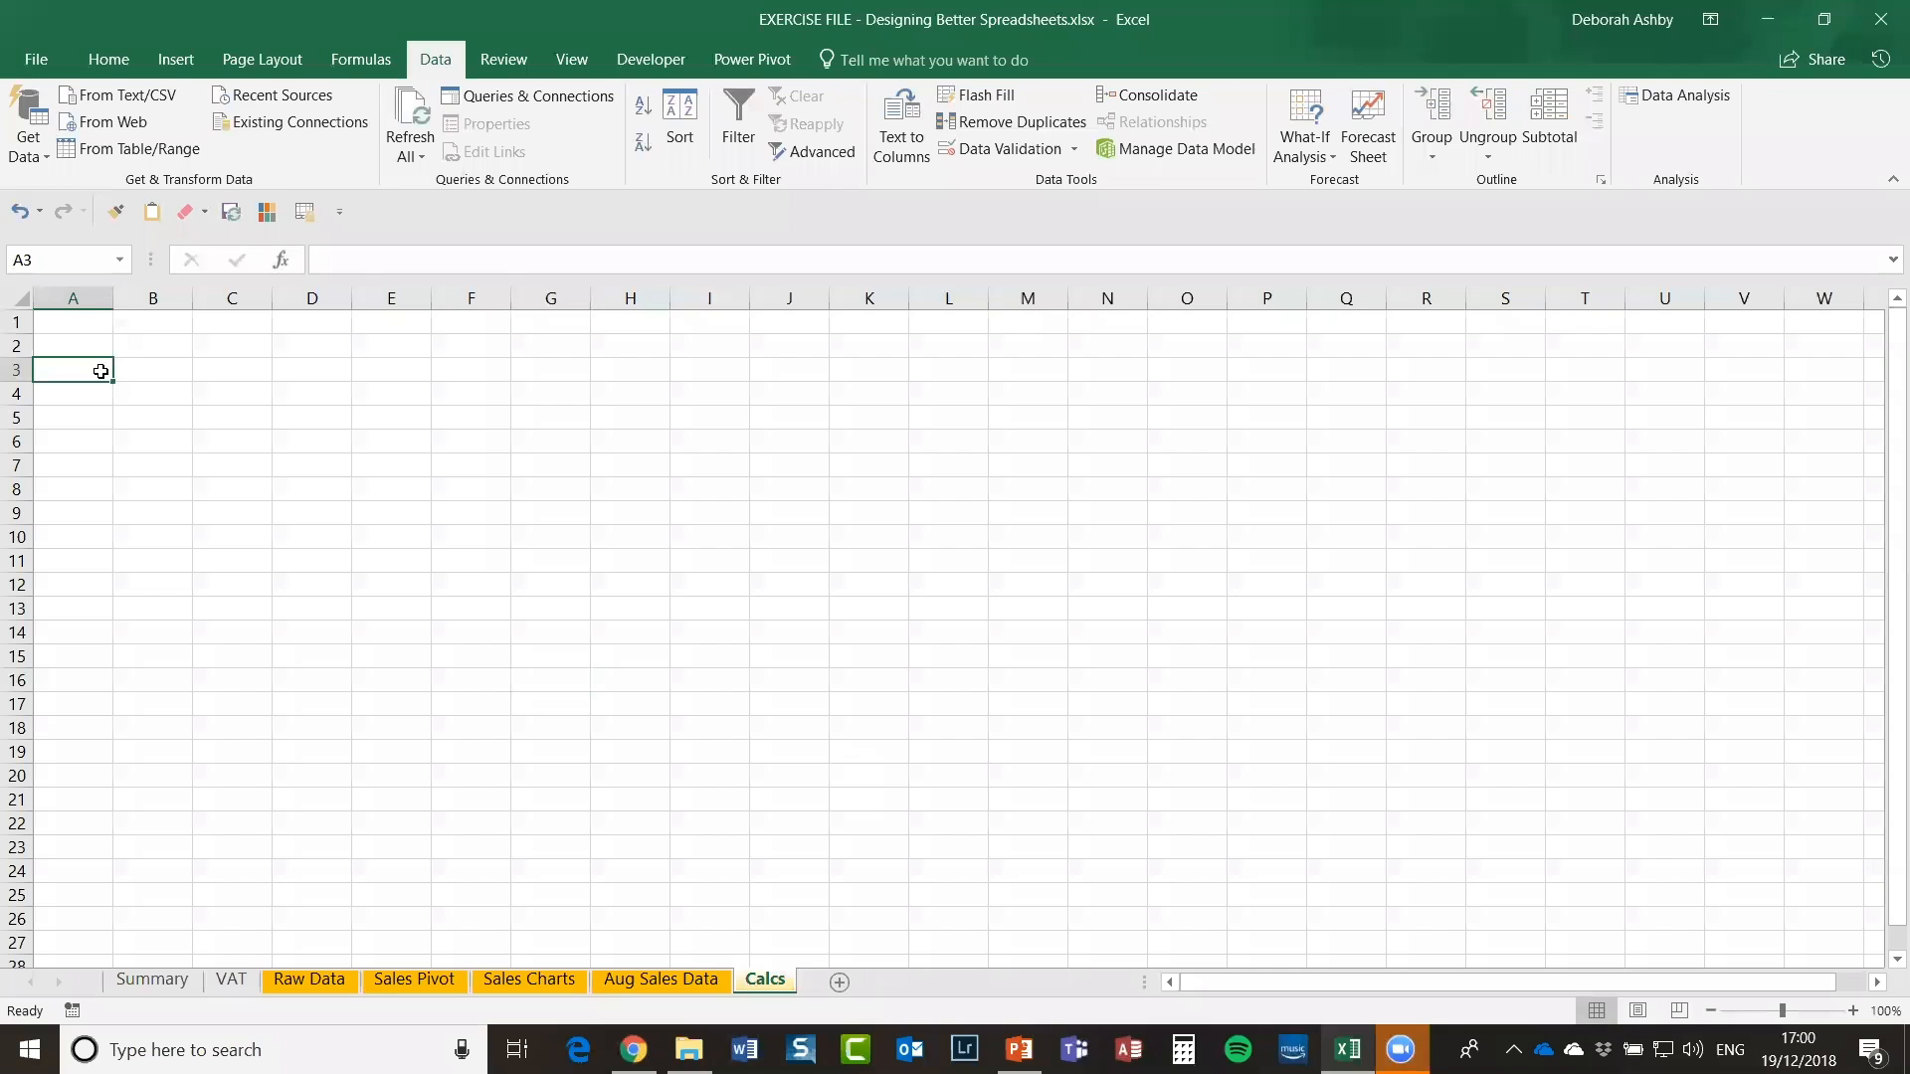
left_click(324, 983)
left_click(1708, 487)
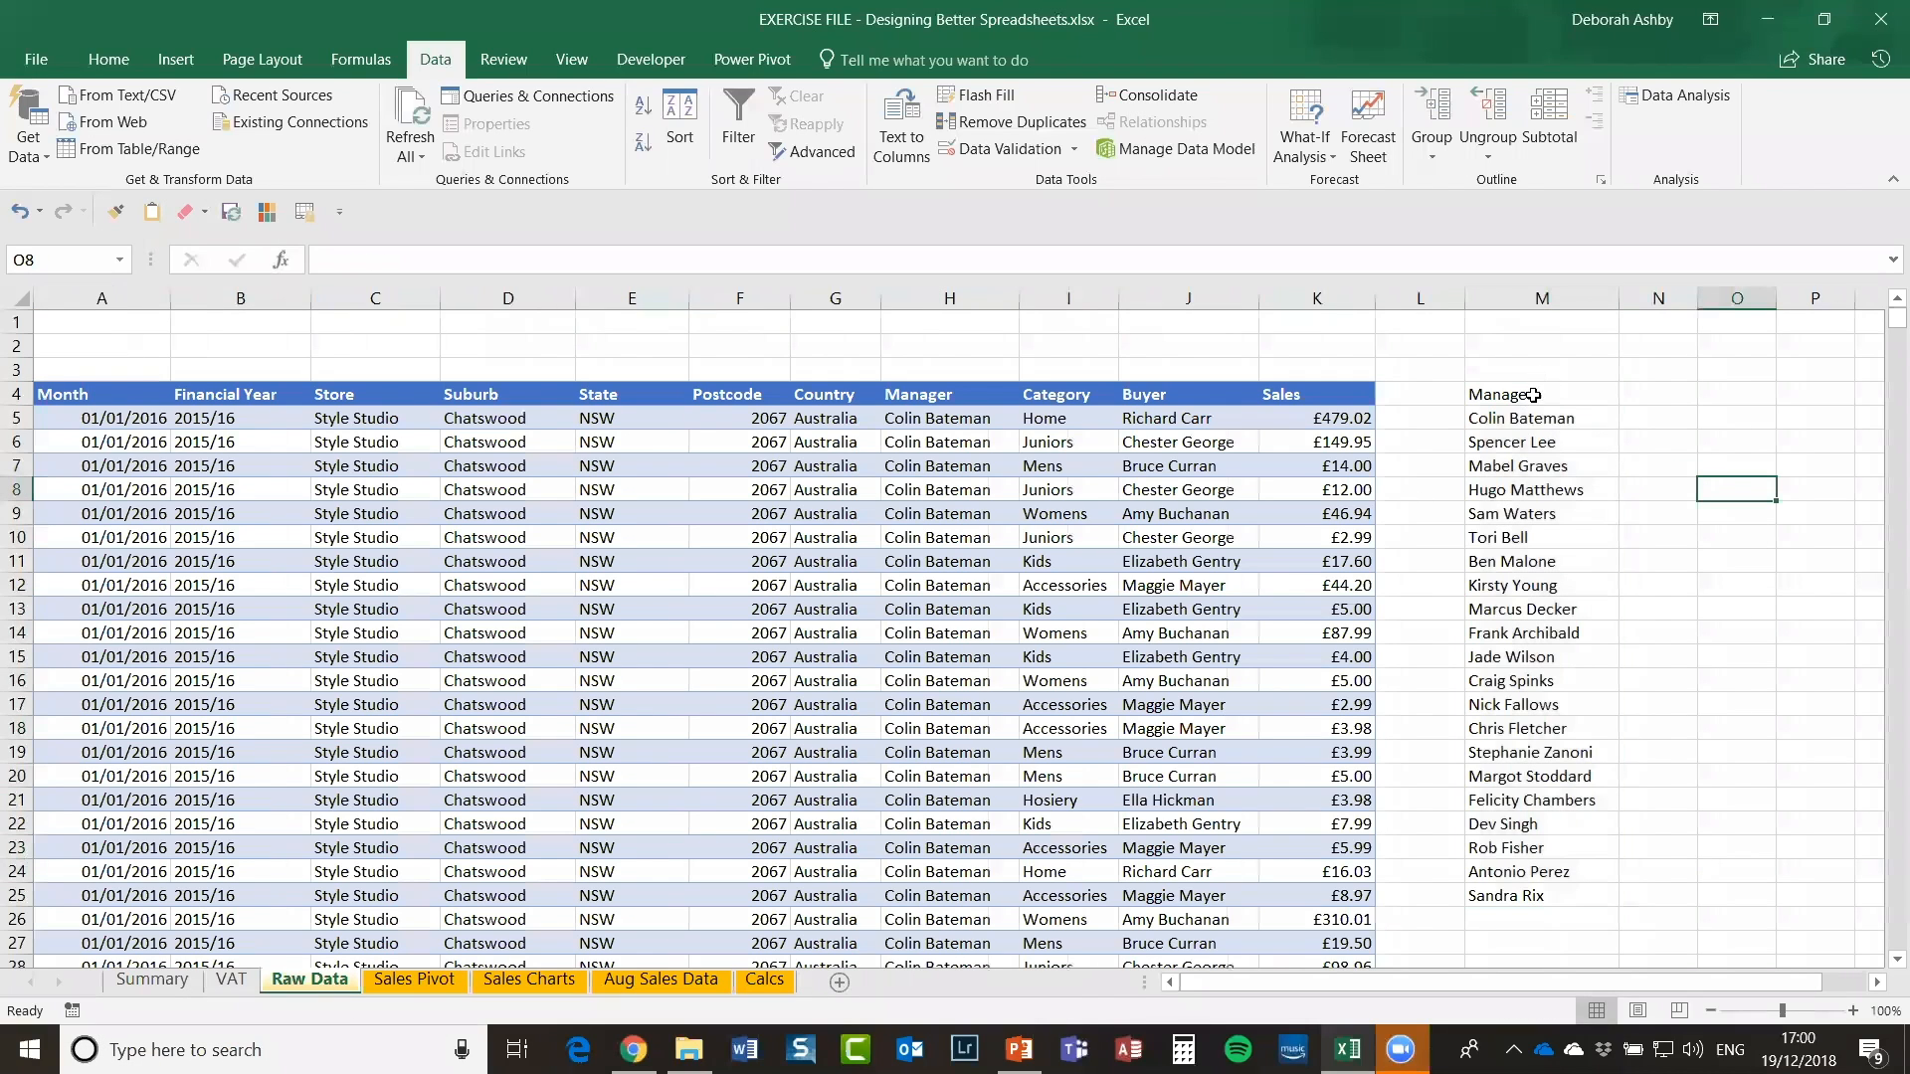
left_click_drag(1532, 392, 1535, 895)
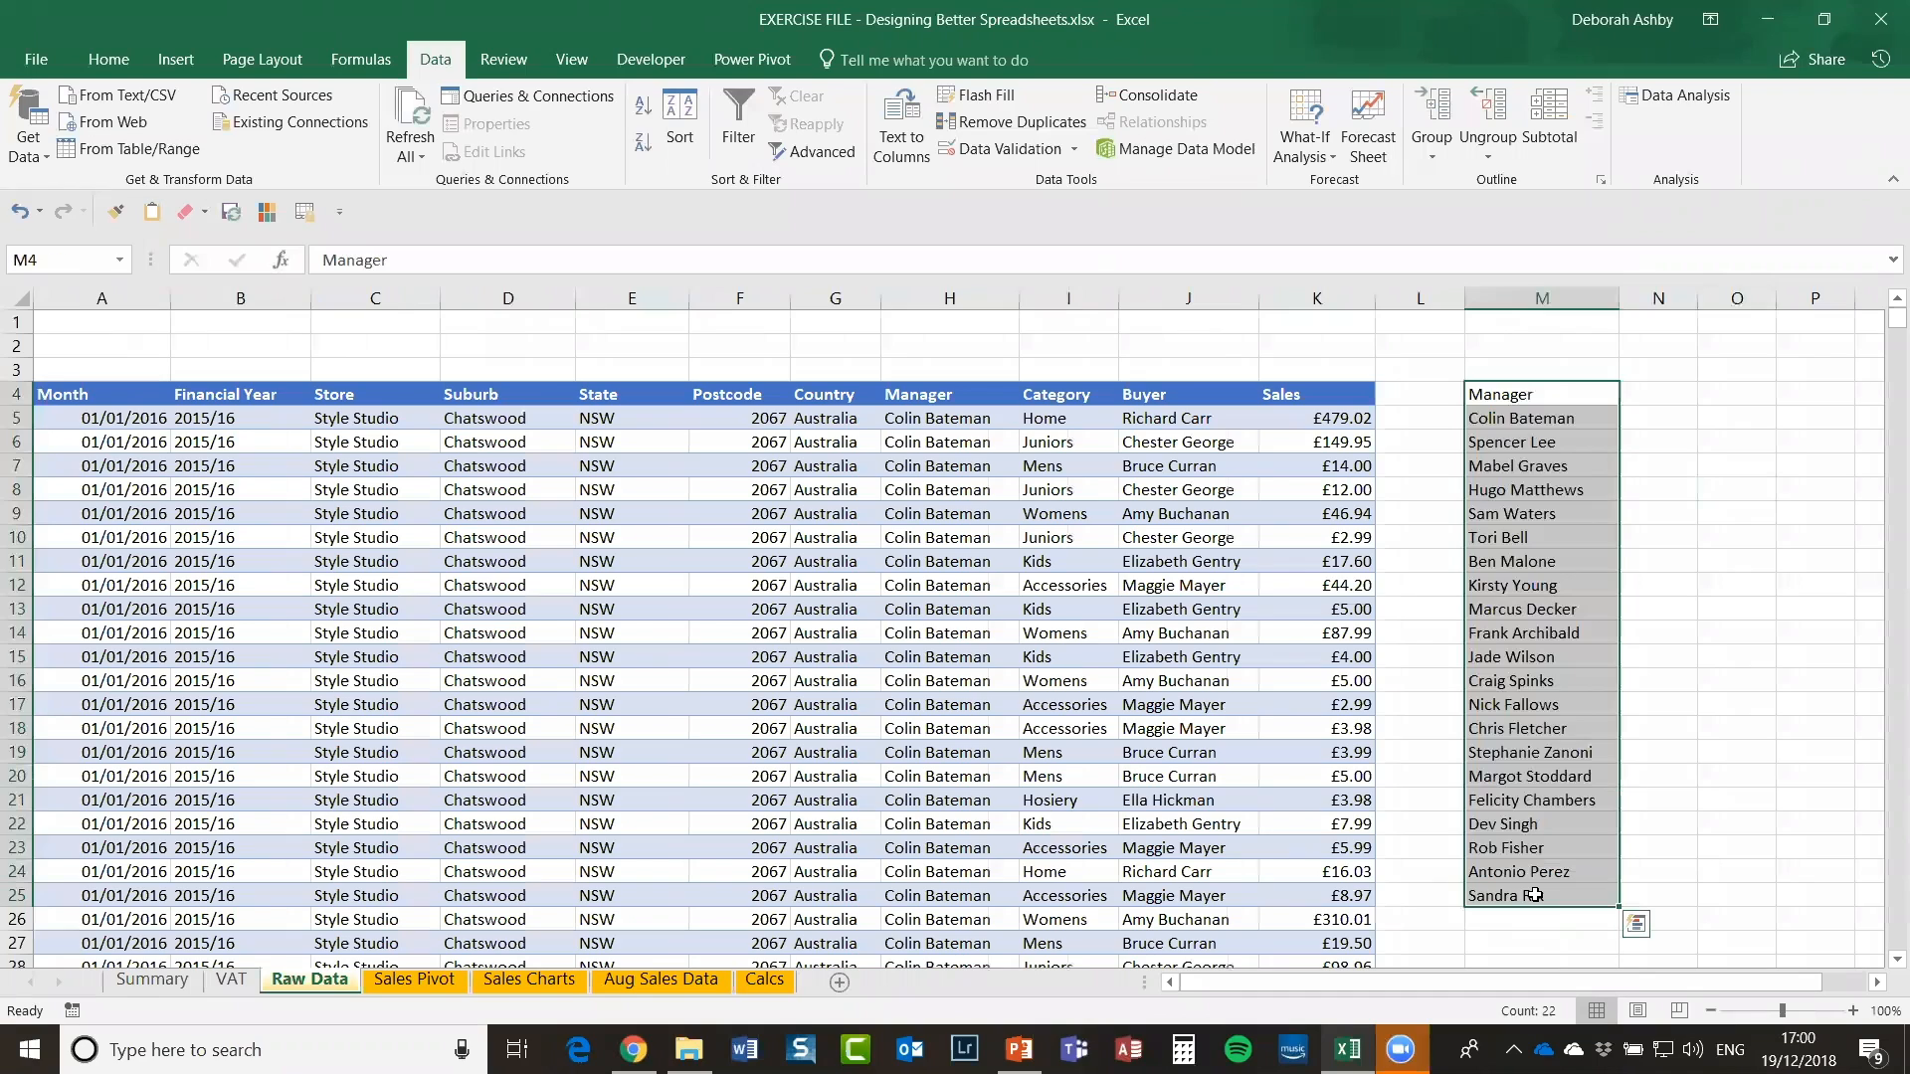
key("ctrl+c")
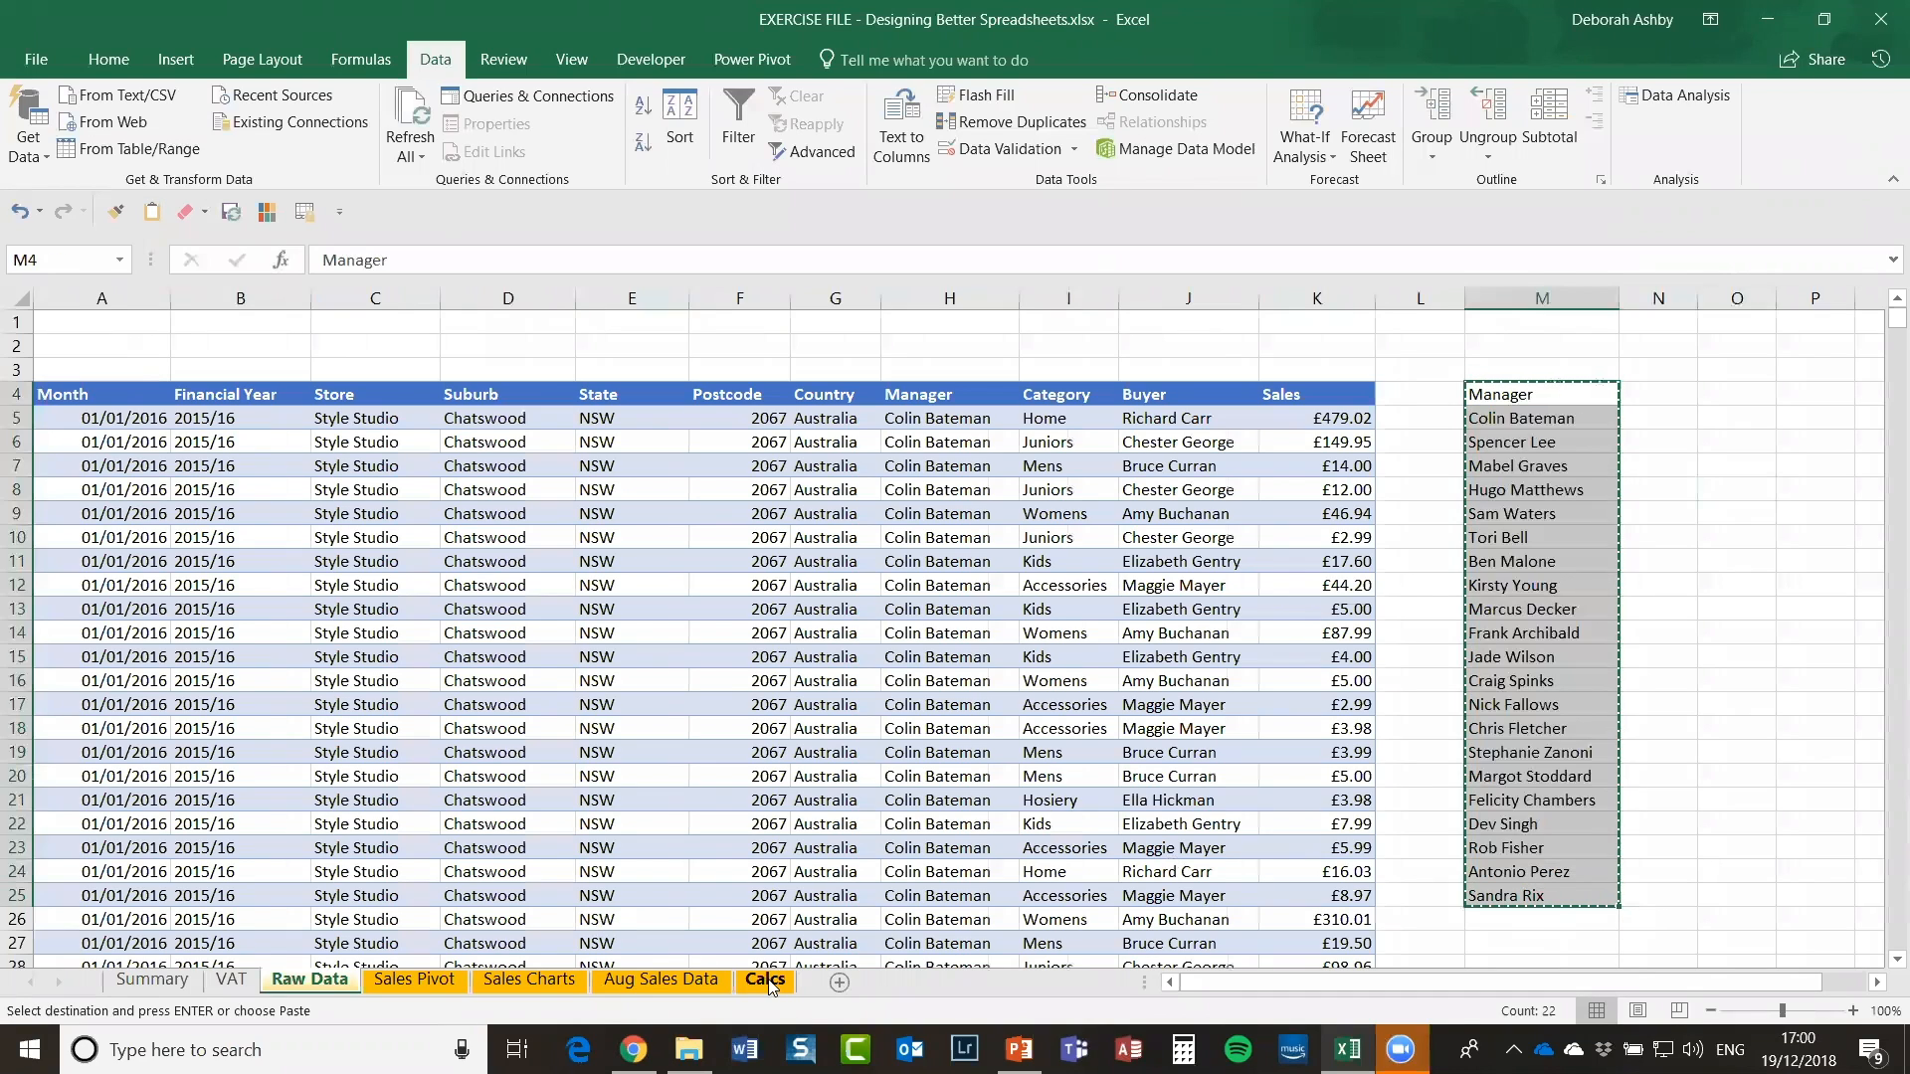
left_click(765, 980)
key("ctrl+v")
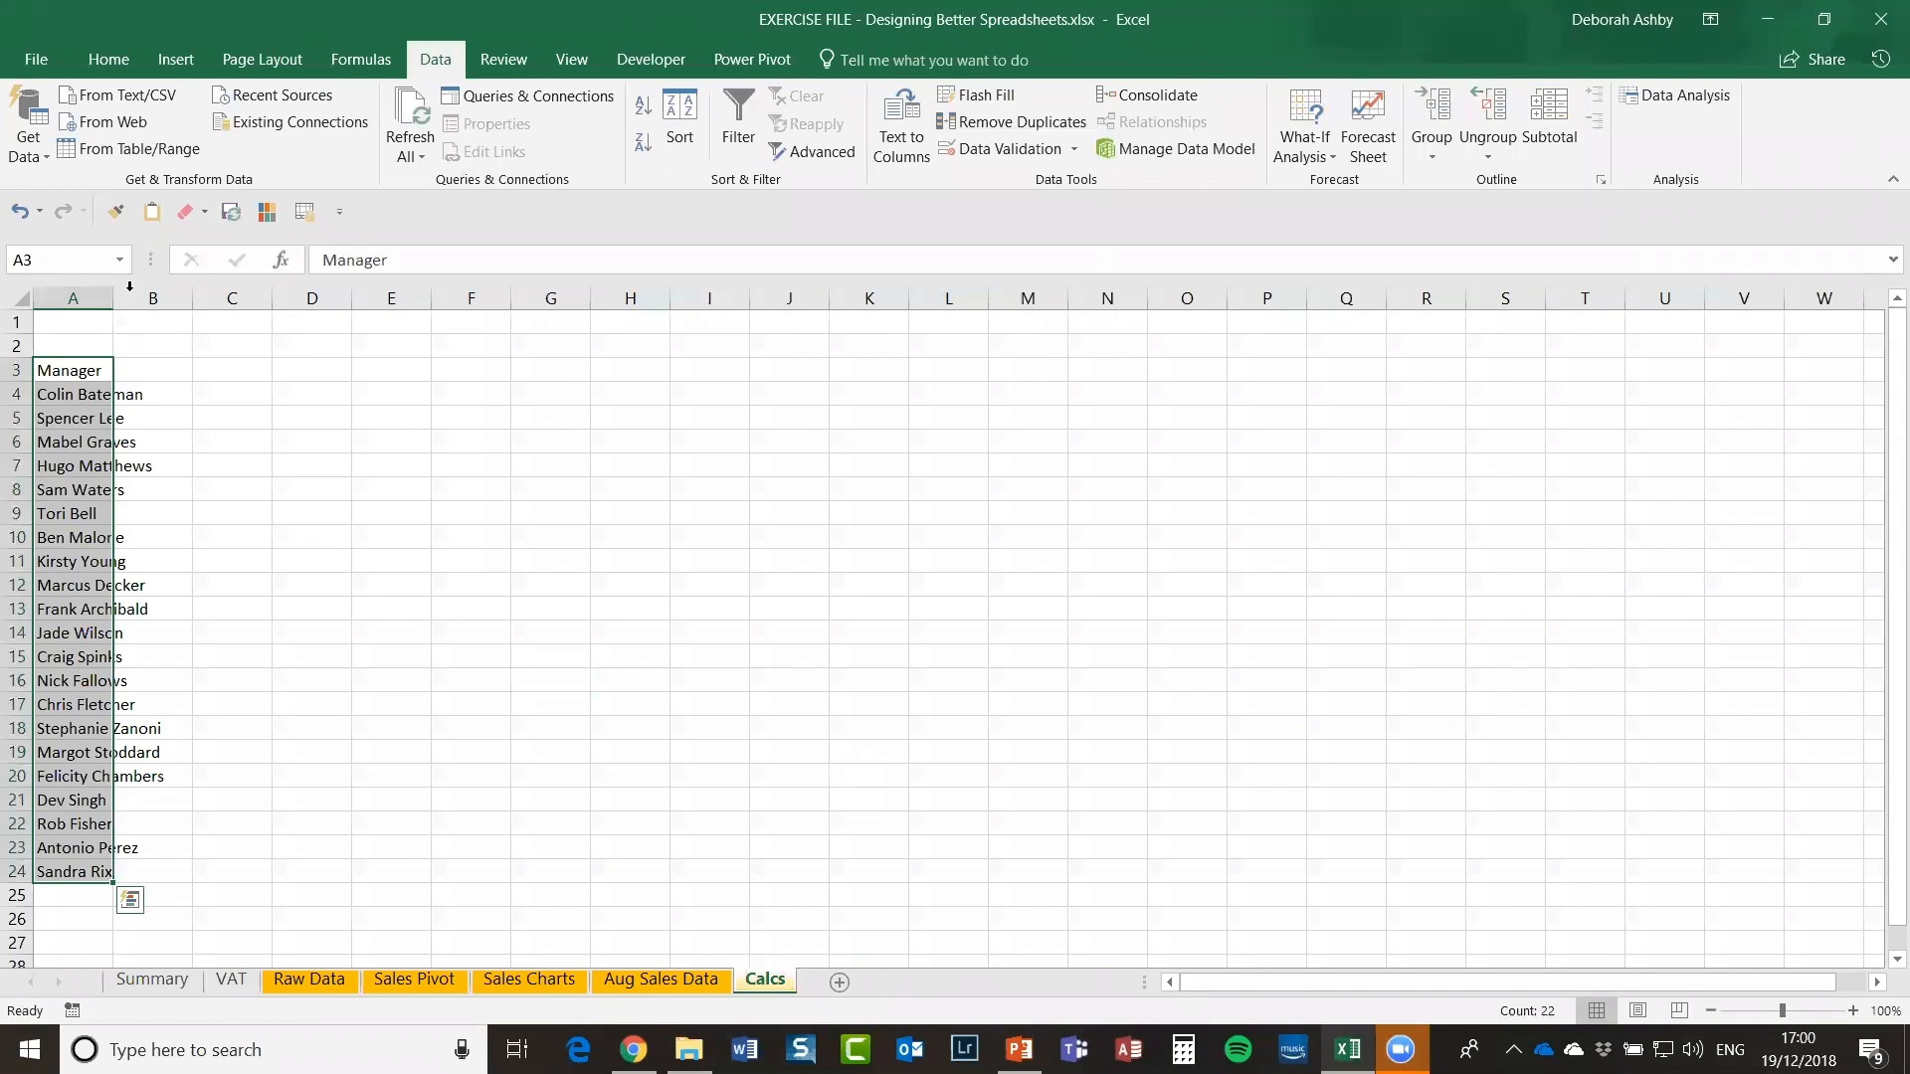
left_click_drag(112, 299, 207, 298)
left_click(325, 537)
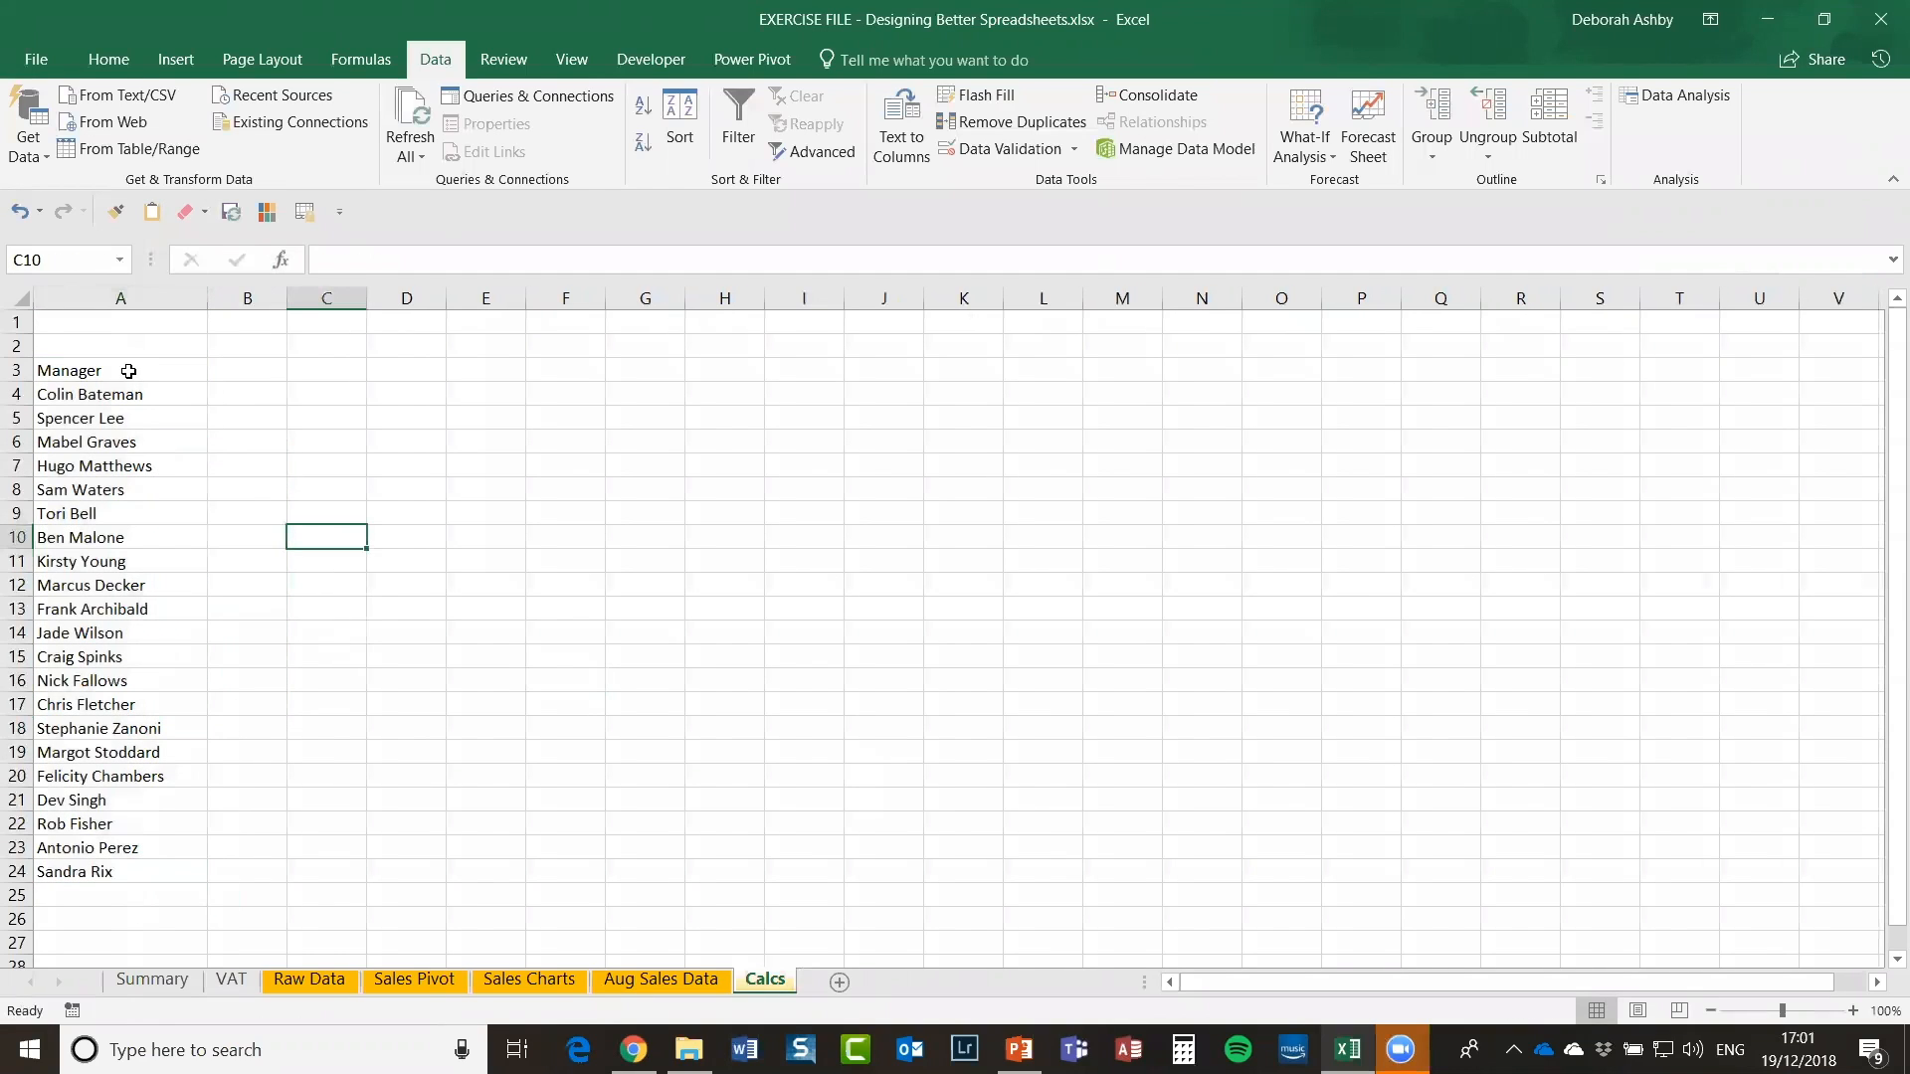
left_click(130, 370)
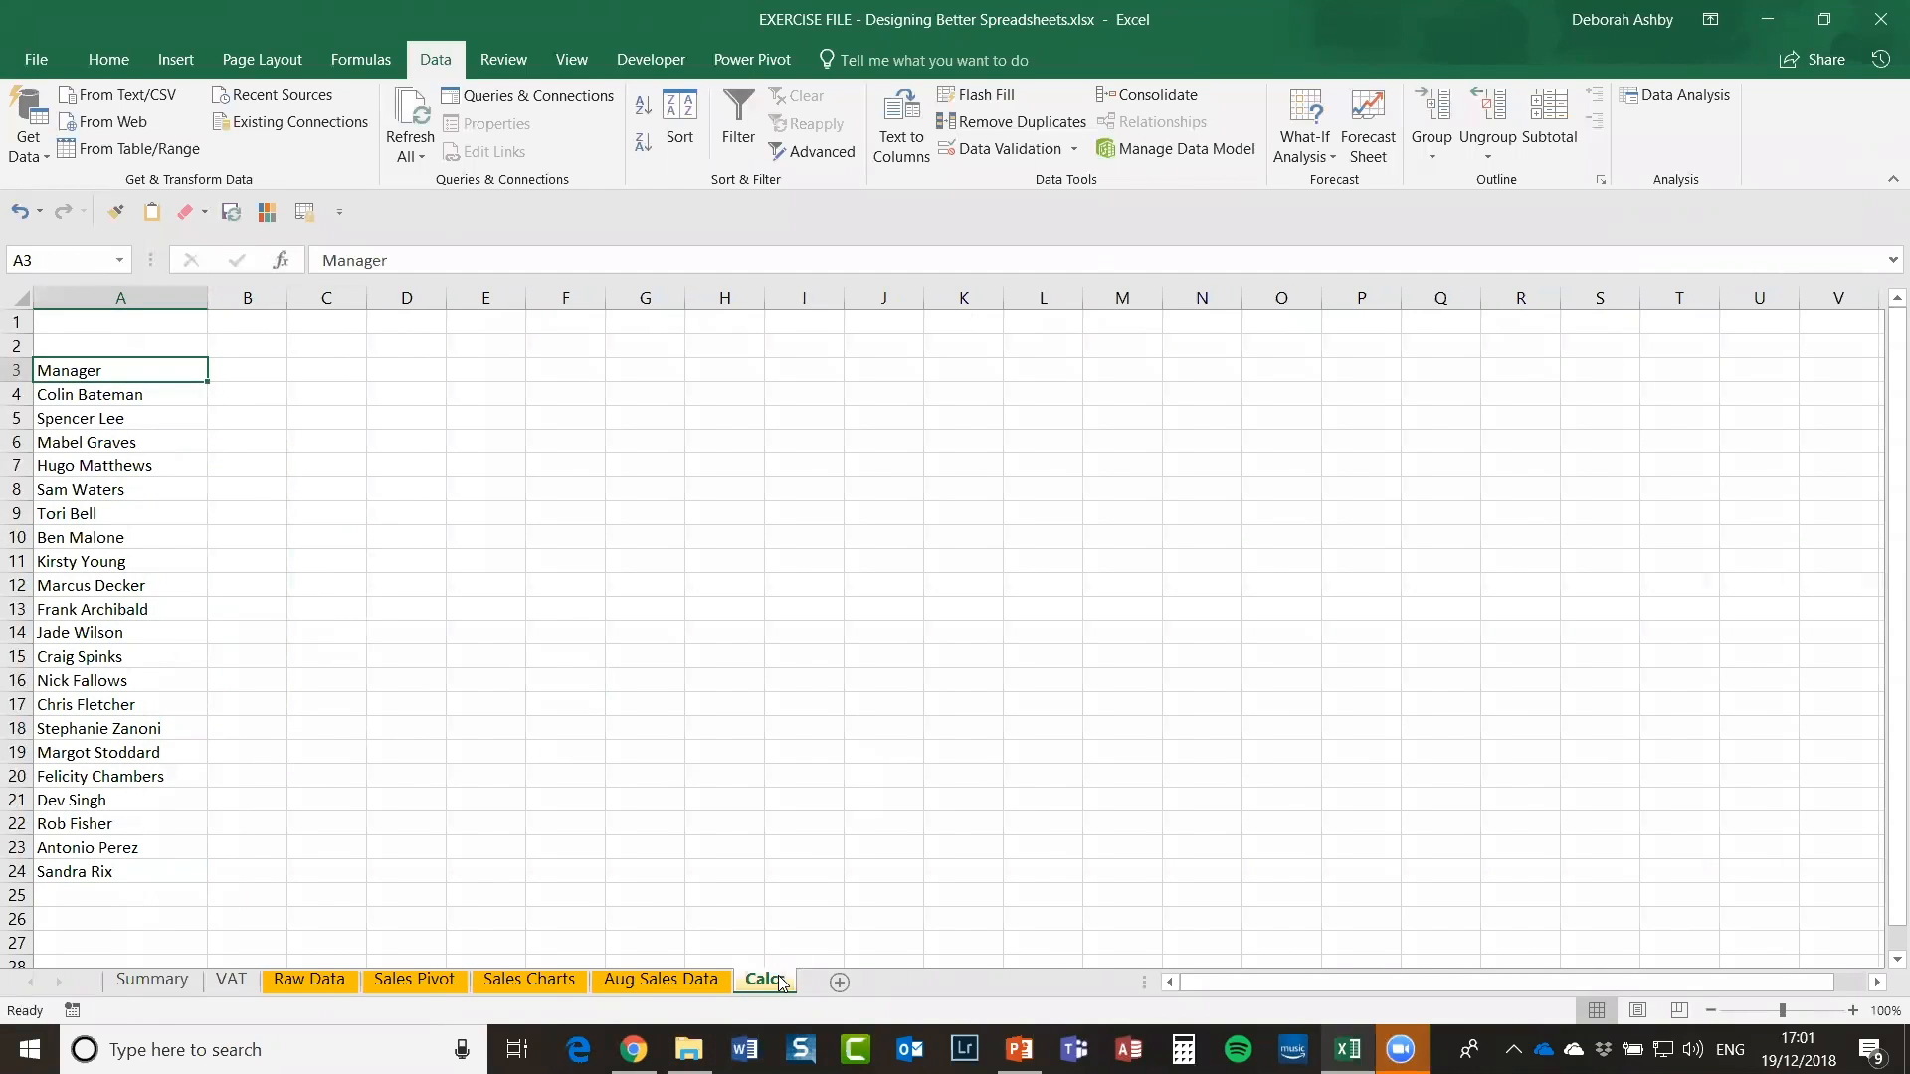
Step: Enter Total Sales in B3 on Calcs and widen column B
left_click(244, 395)
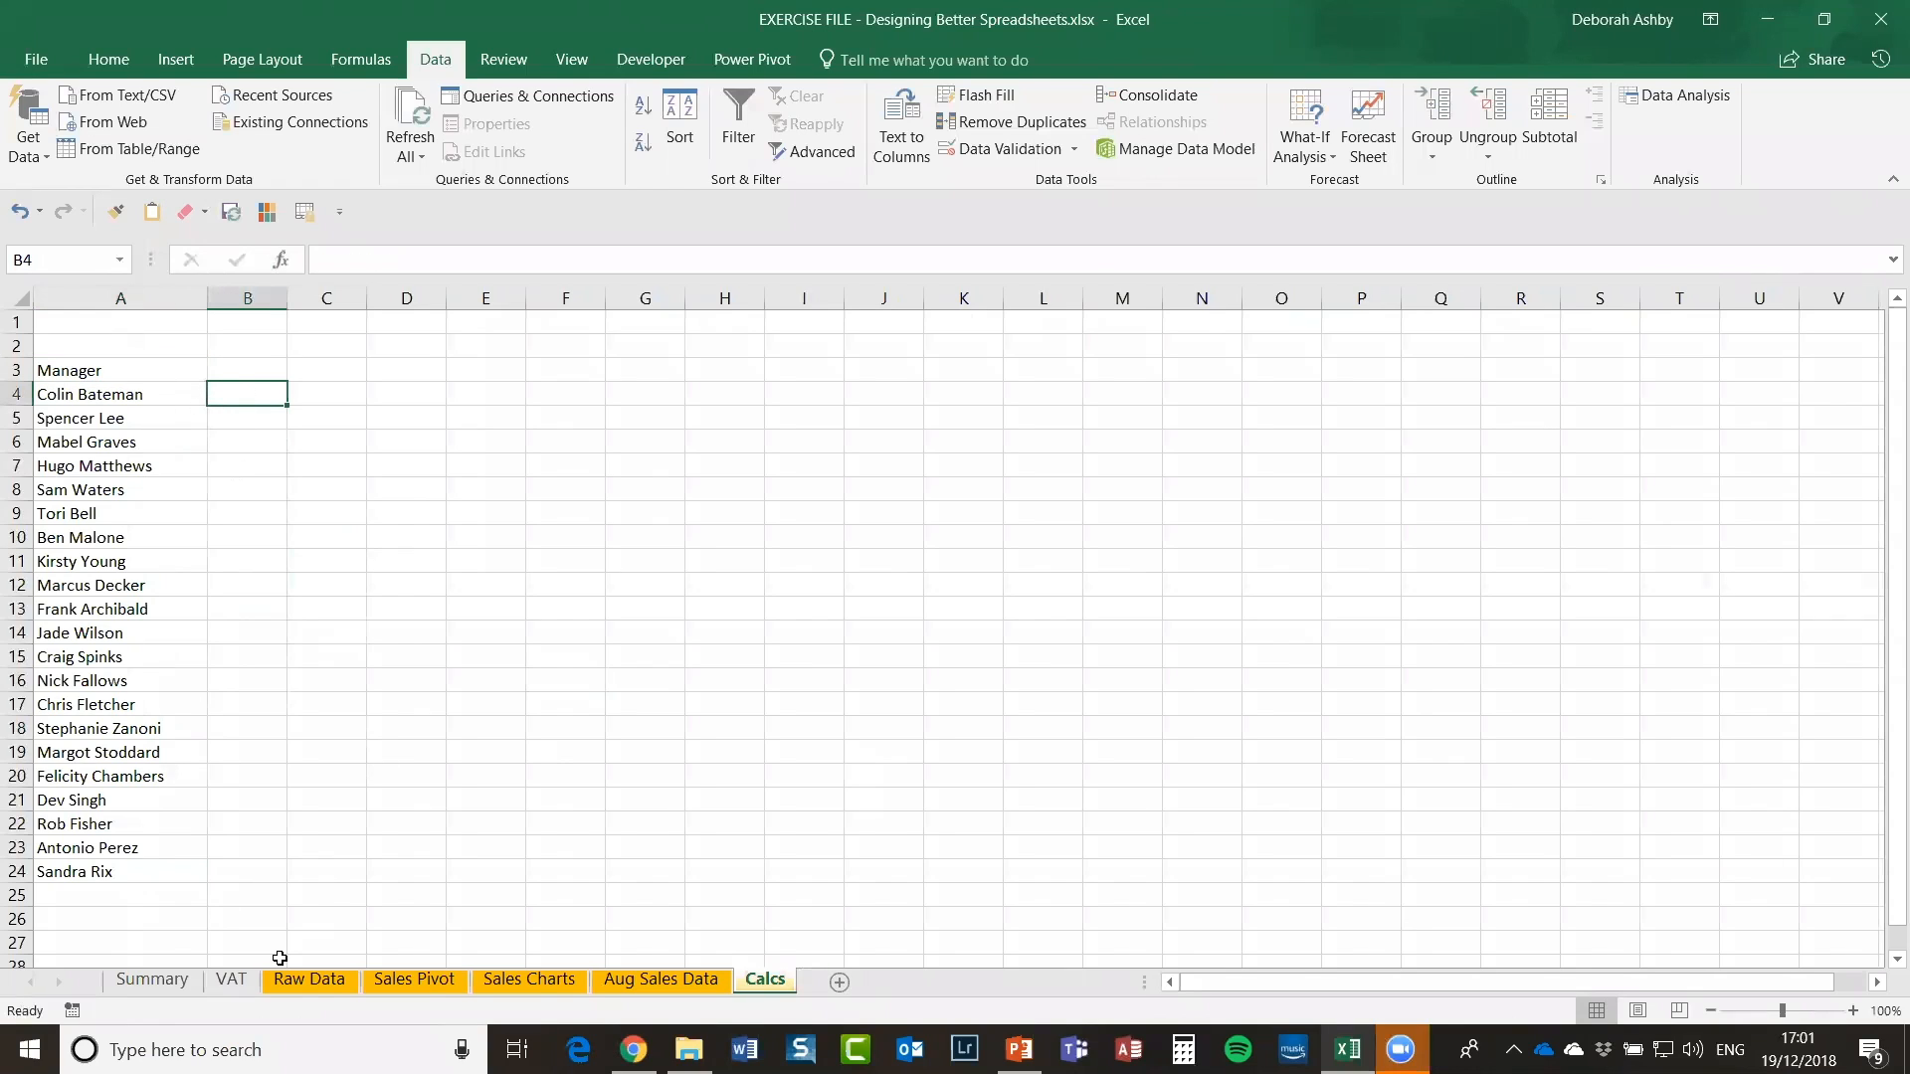
left_click(258, 369)
type("Total")
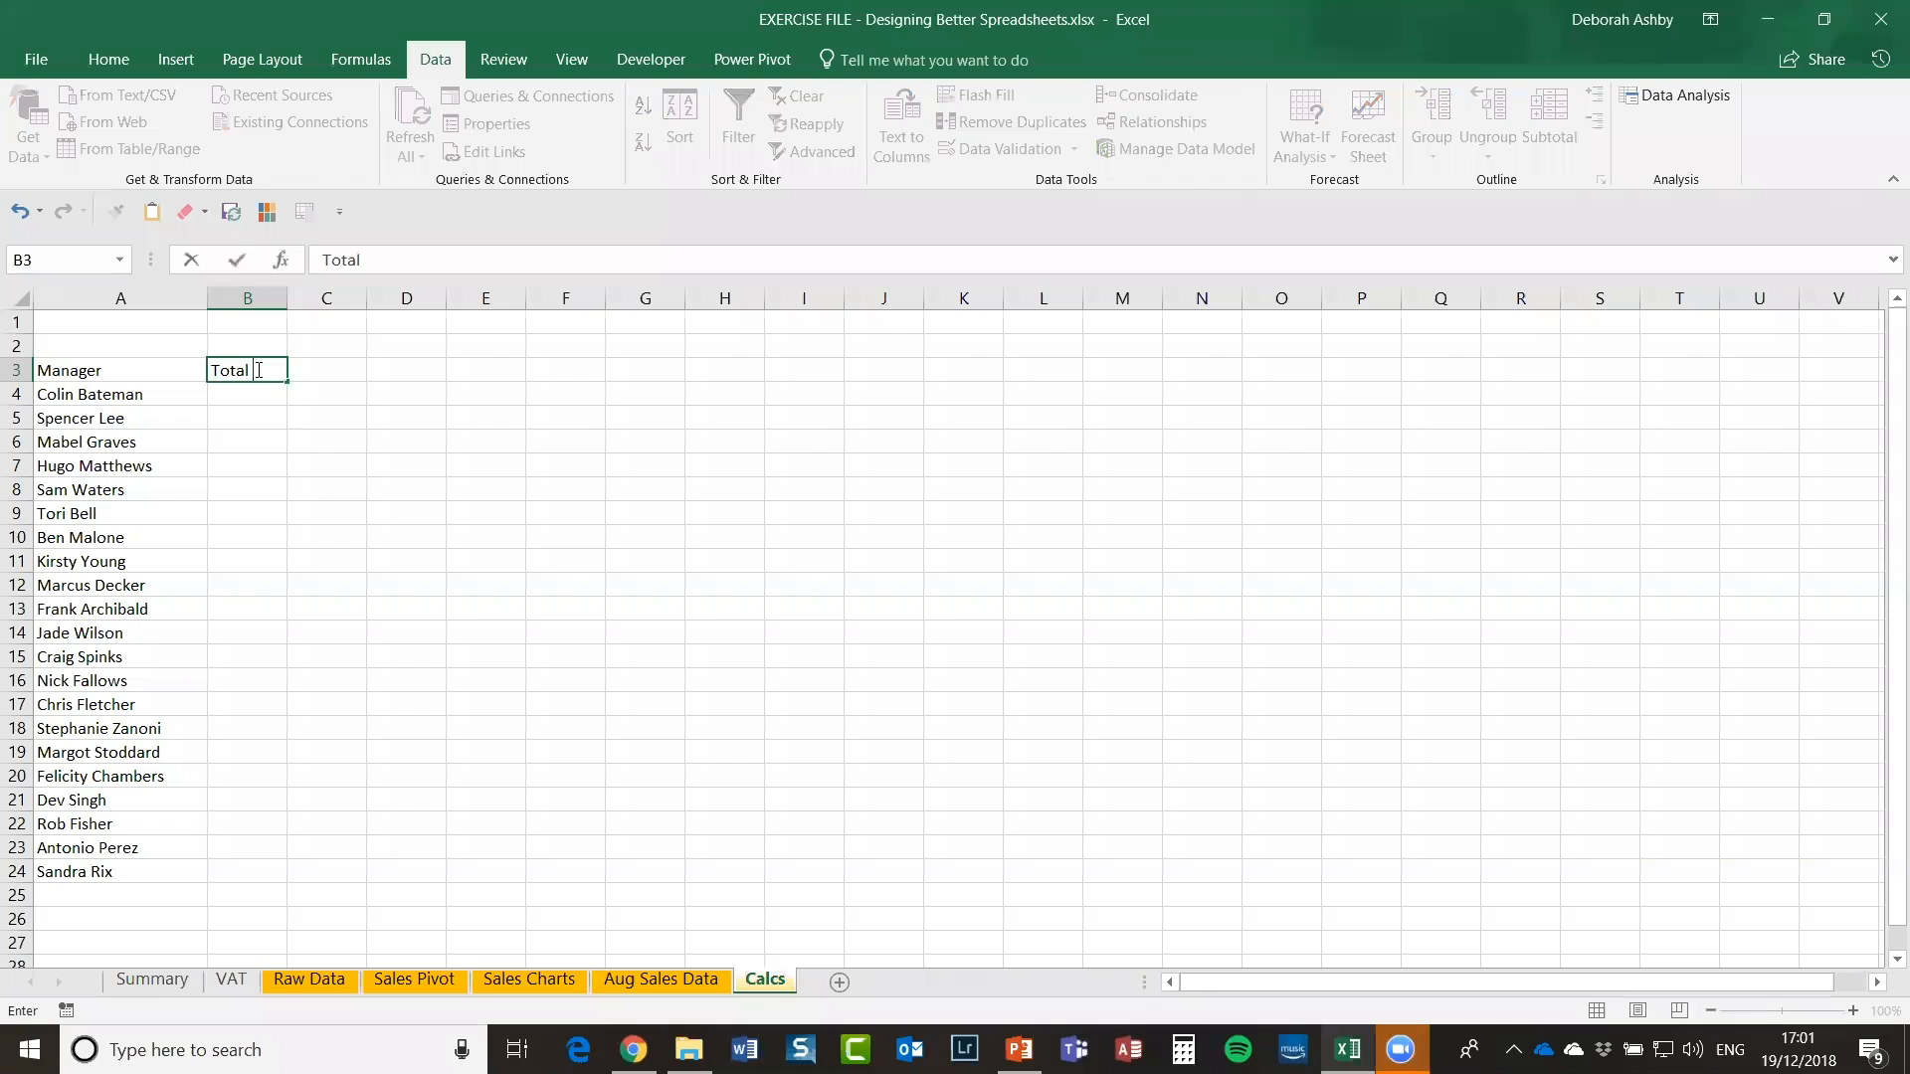
type(" Sales")
left_click(493, 443)
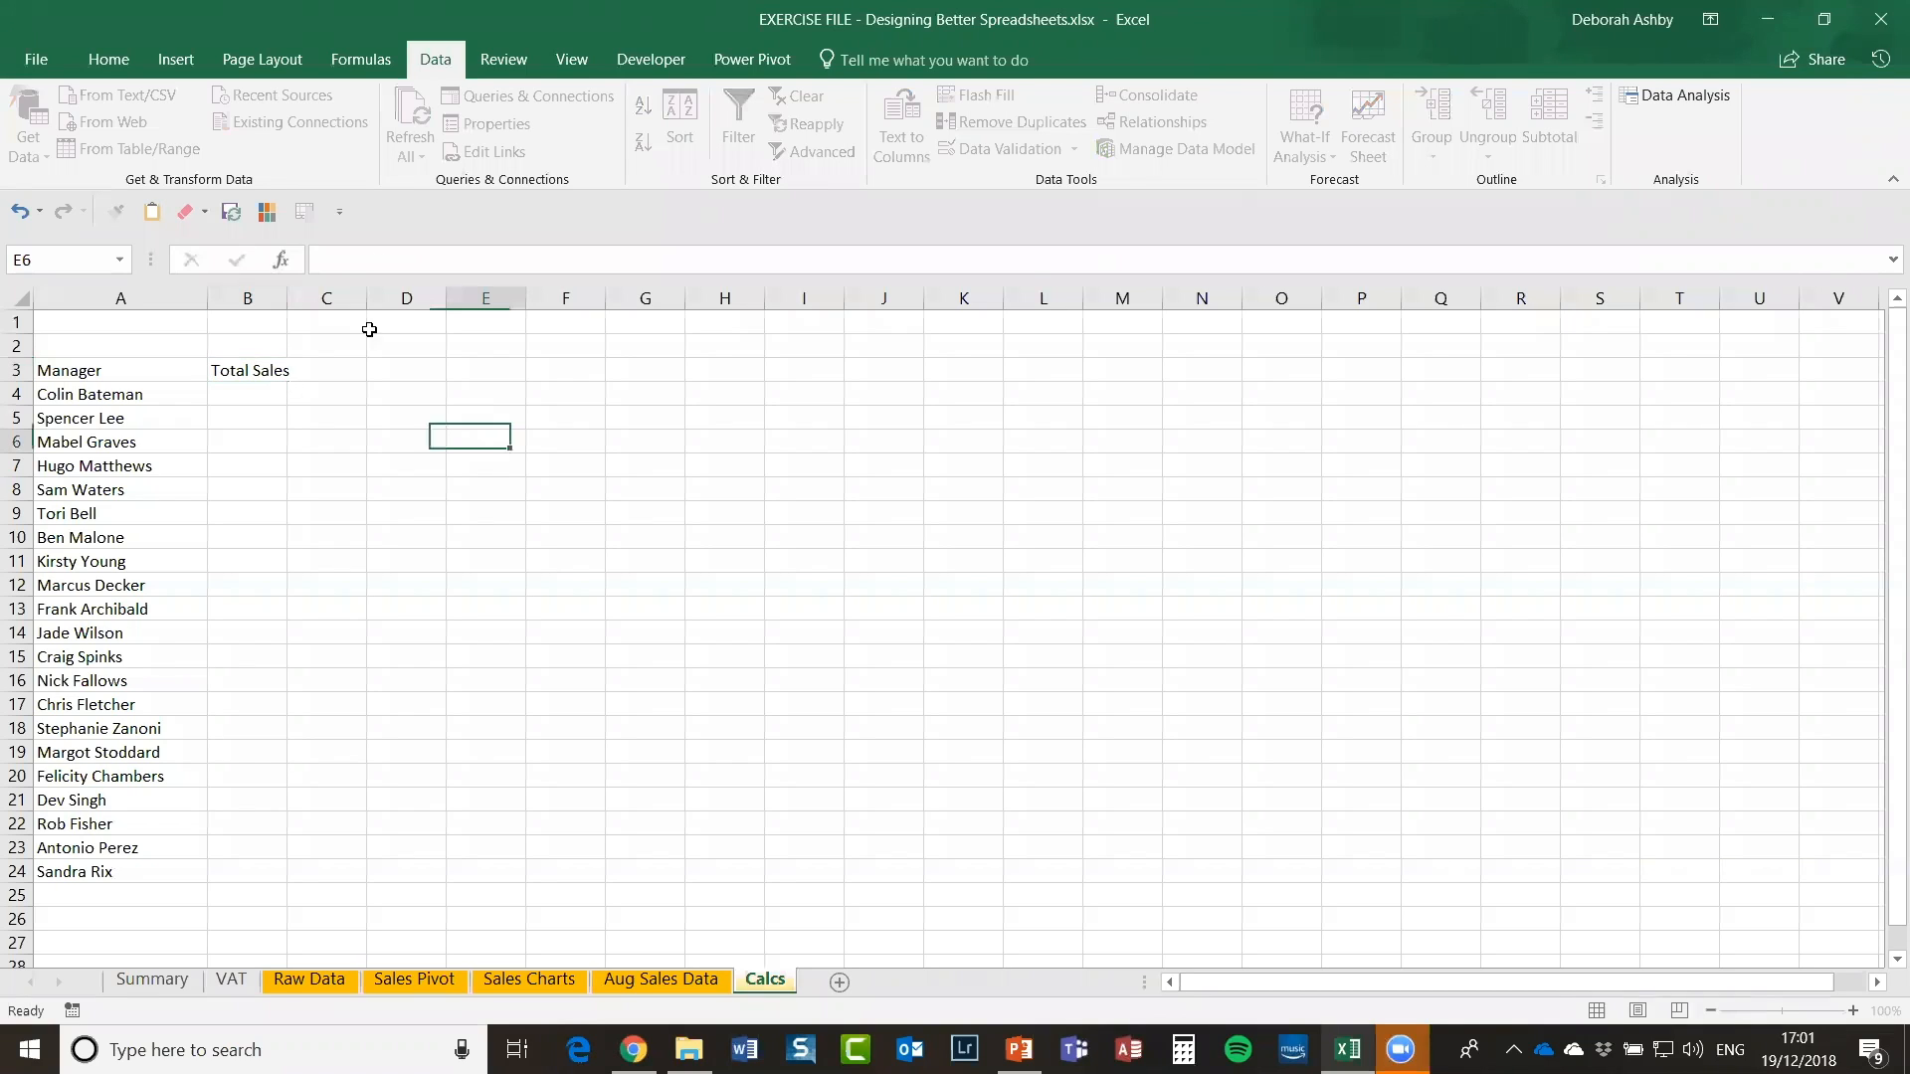
left_click_drag(287, 296, 303, 295)
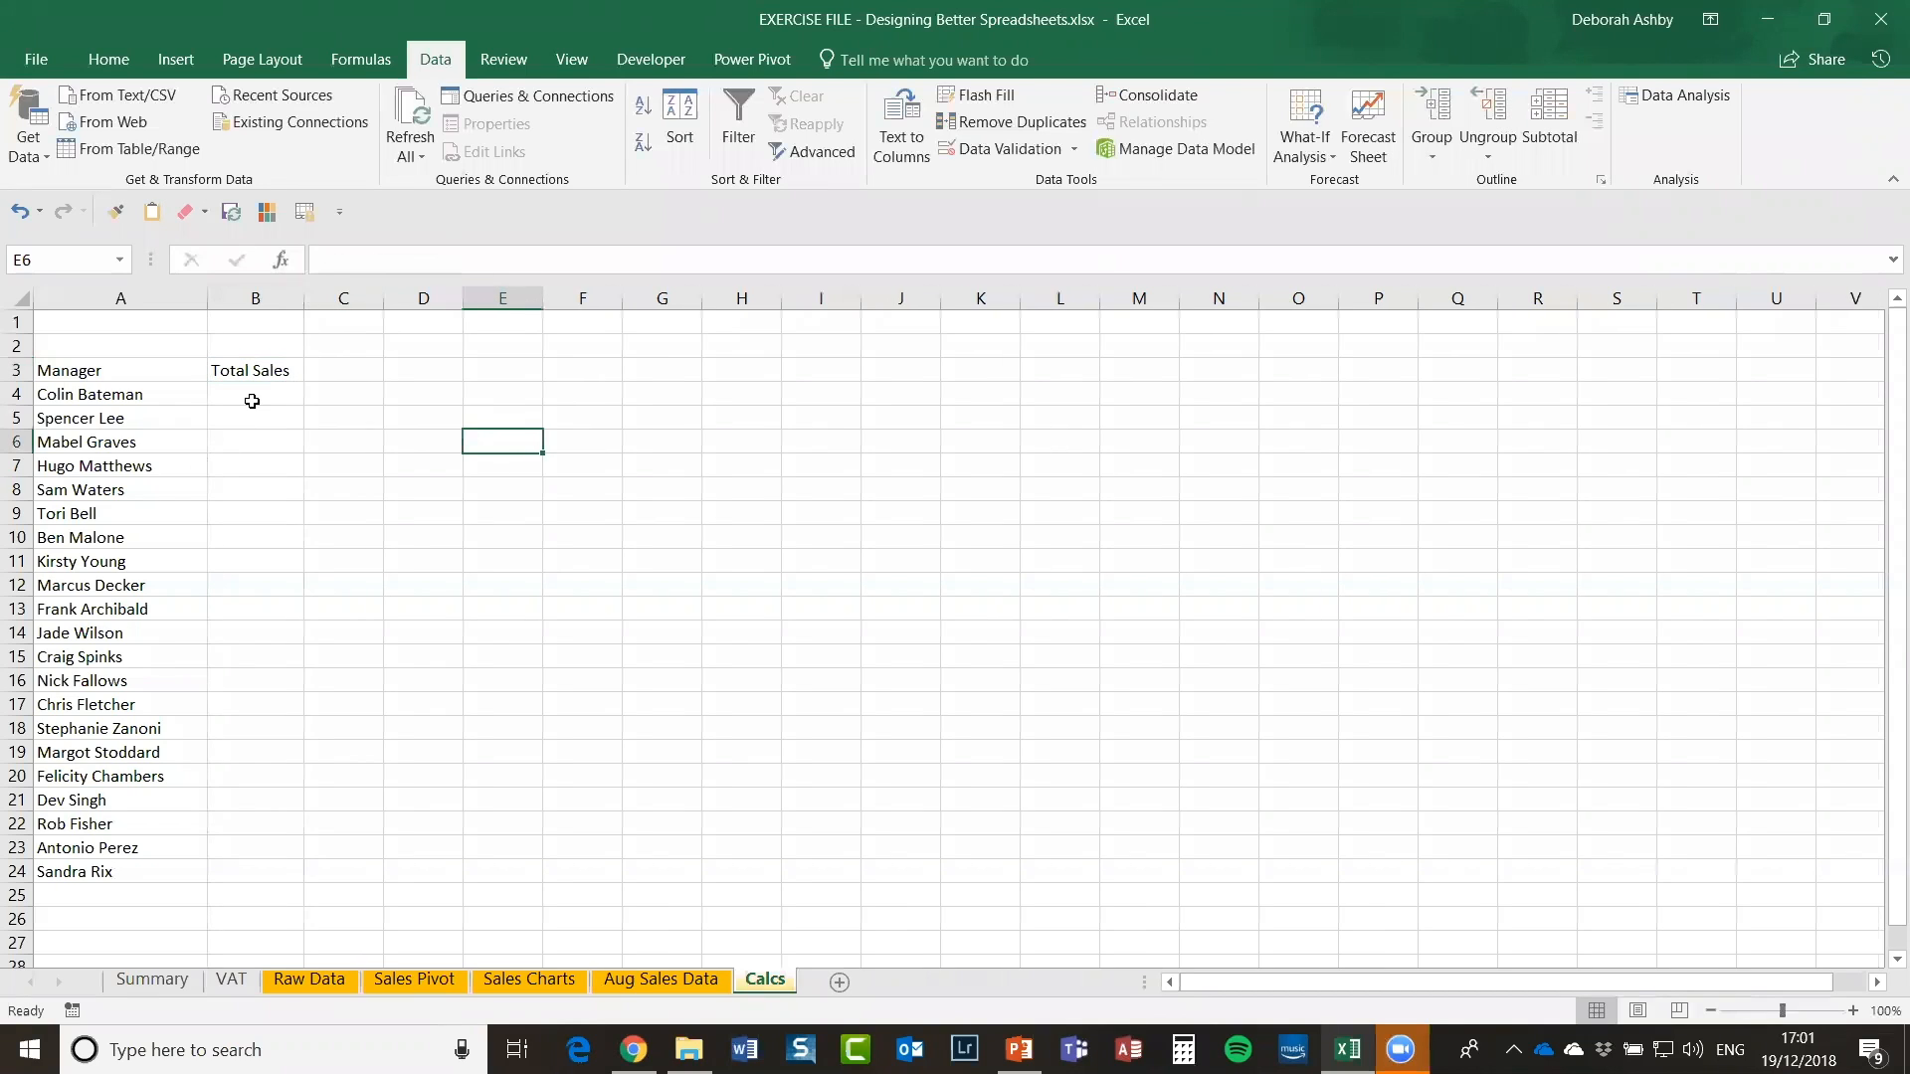
left_click(255, 394)
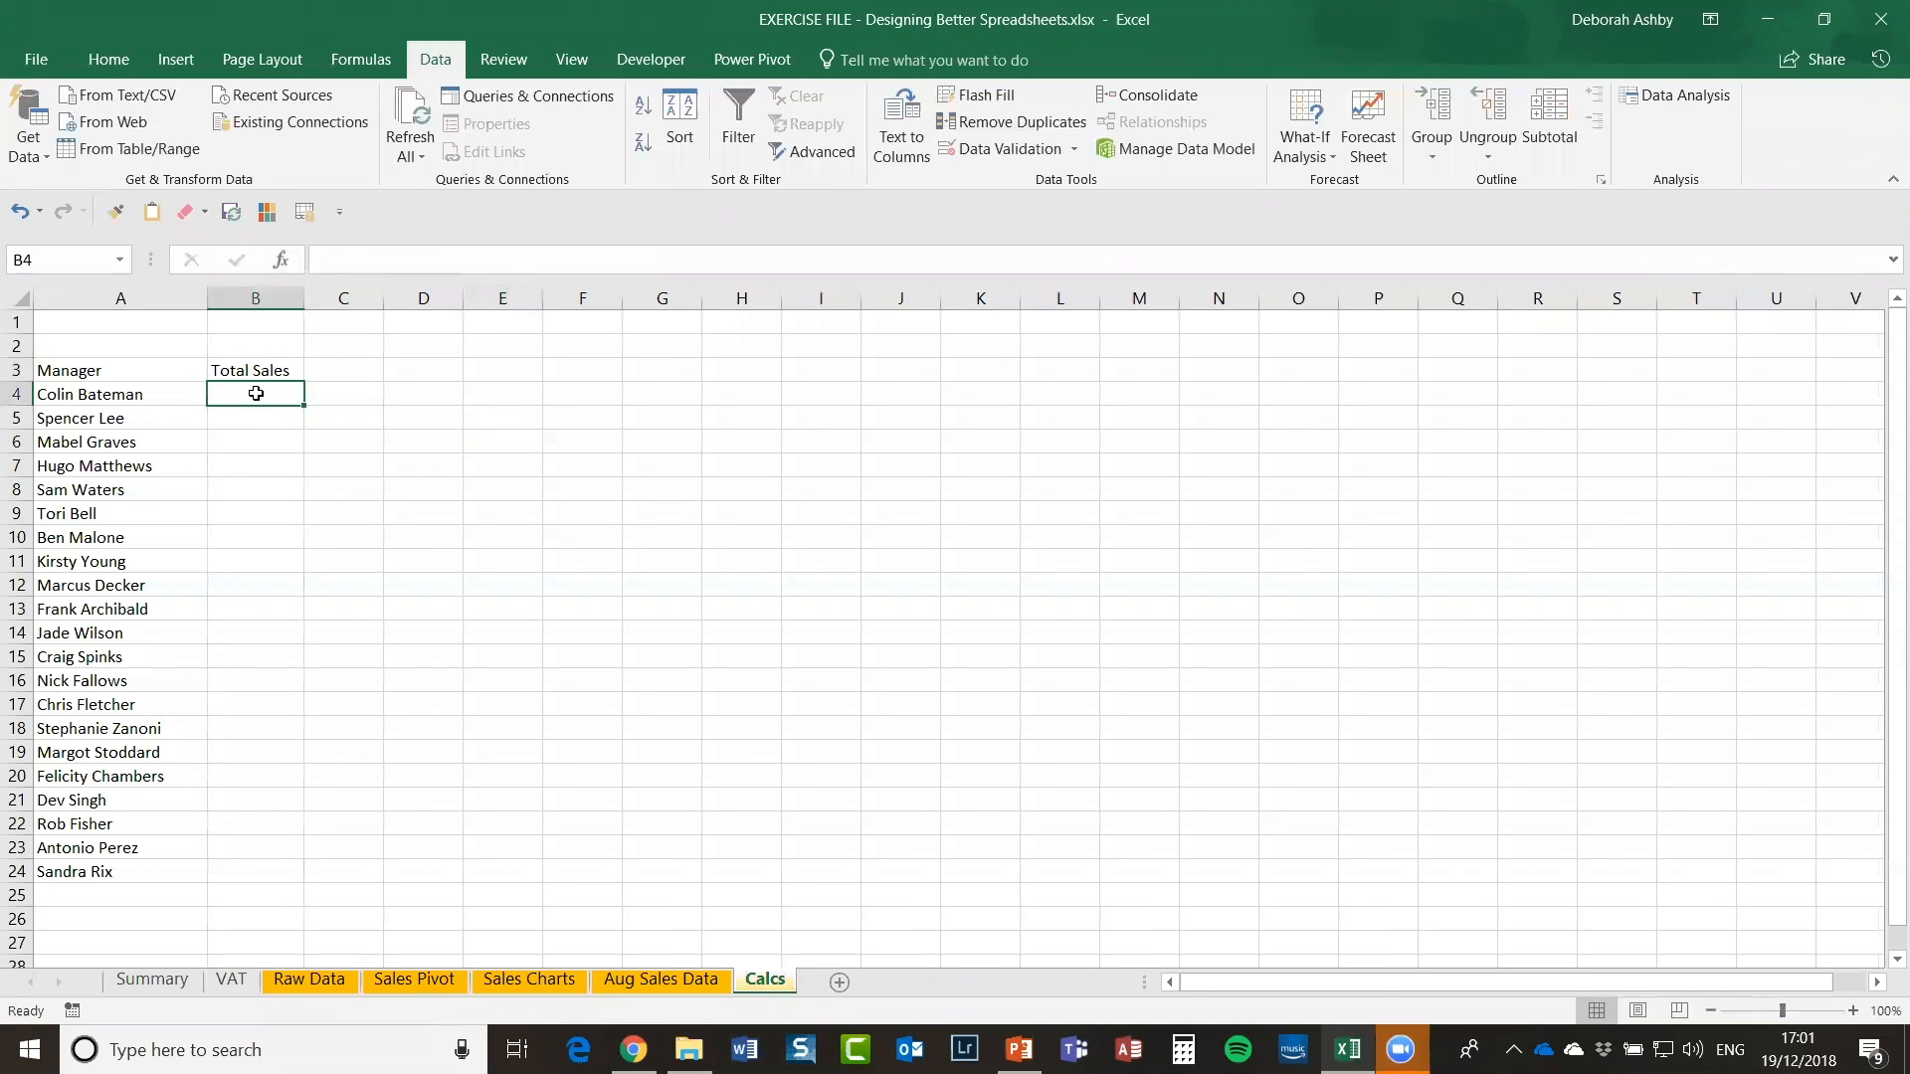
Step: Review the empty cells beside the Raw Data table, then return to Calcs
left_click(306, 980)
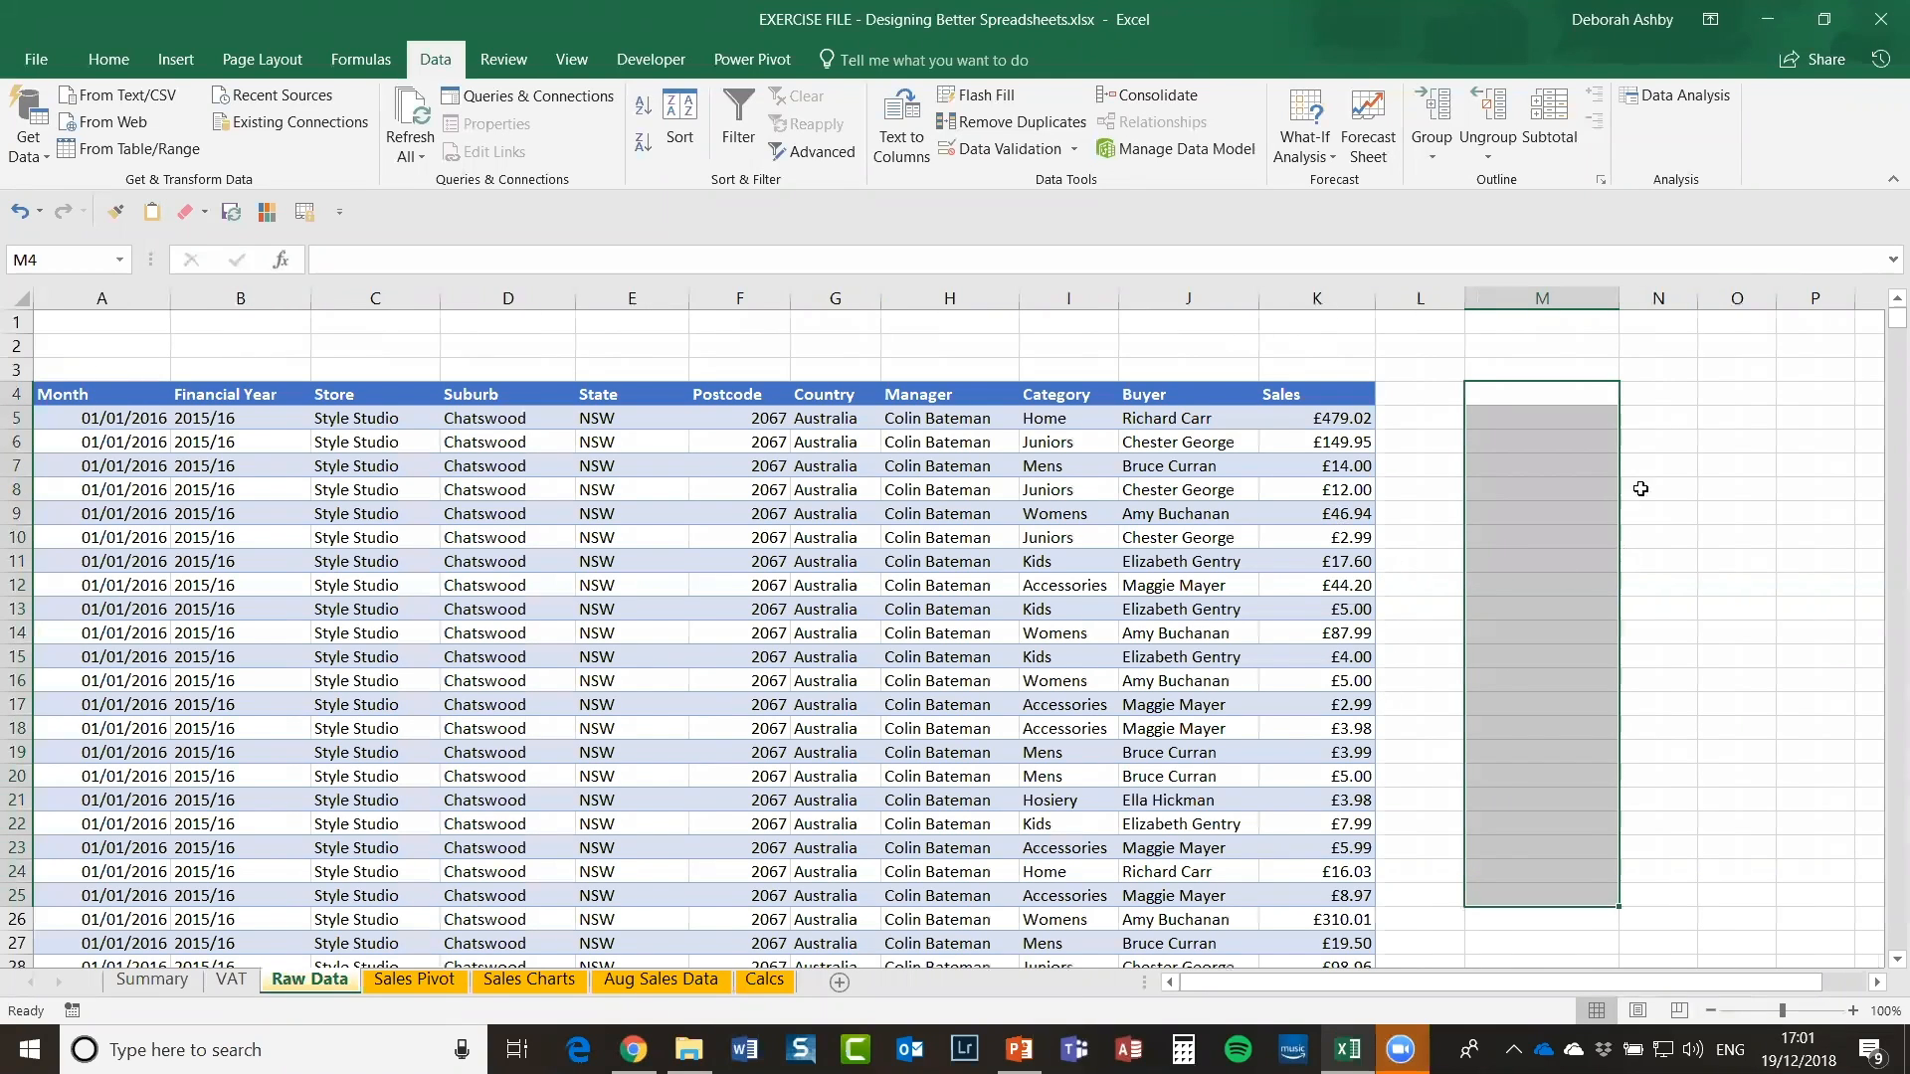
left_click(1499, 397)
mouse_move(1517, 395)
left_mouse_down()
mouse_move(1569, 845)
mouse_move(1769, 852)
left_mouse_up()
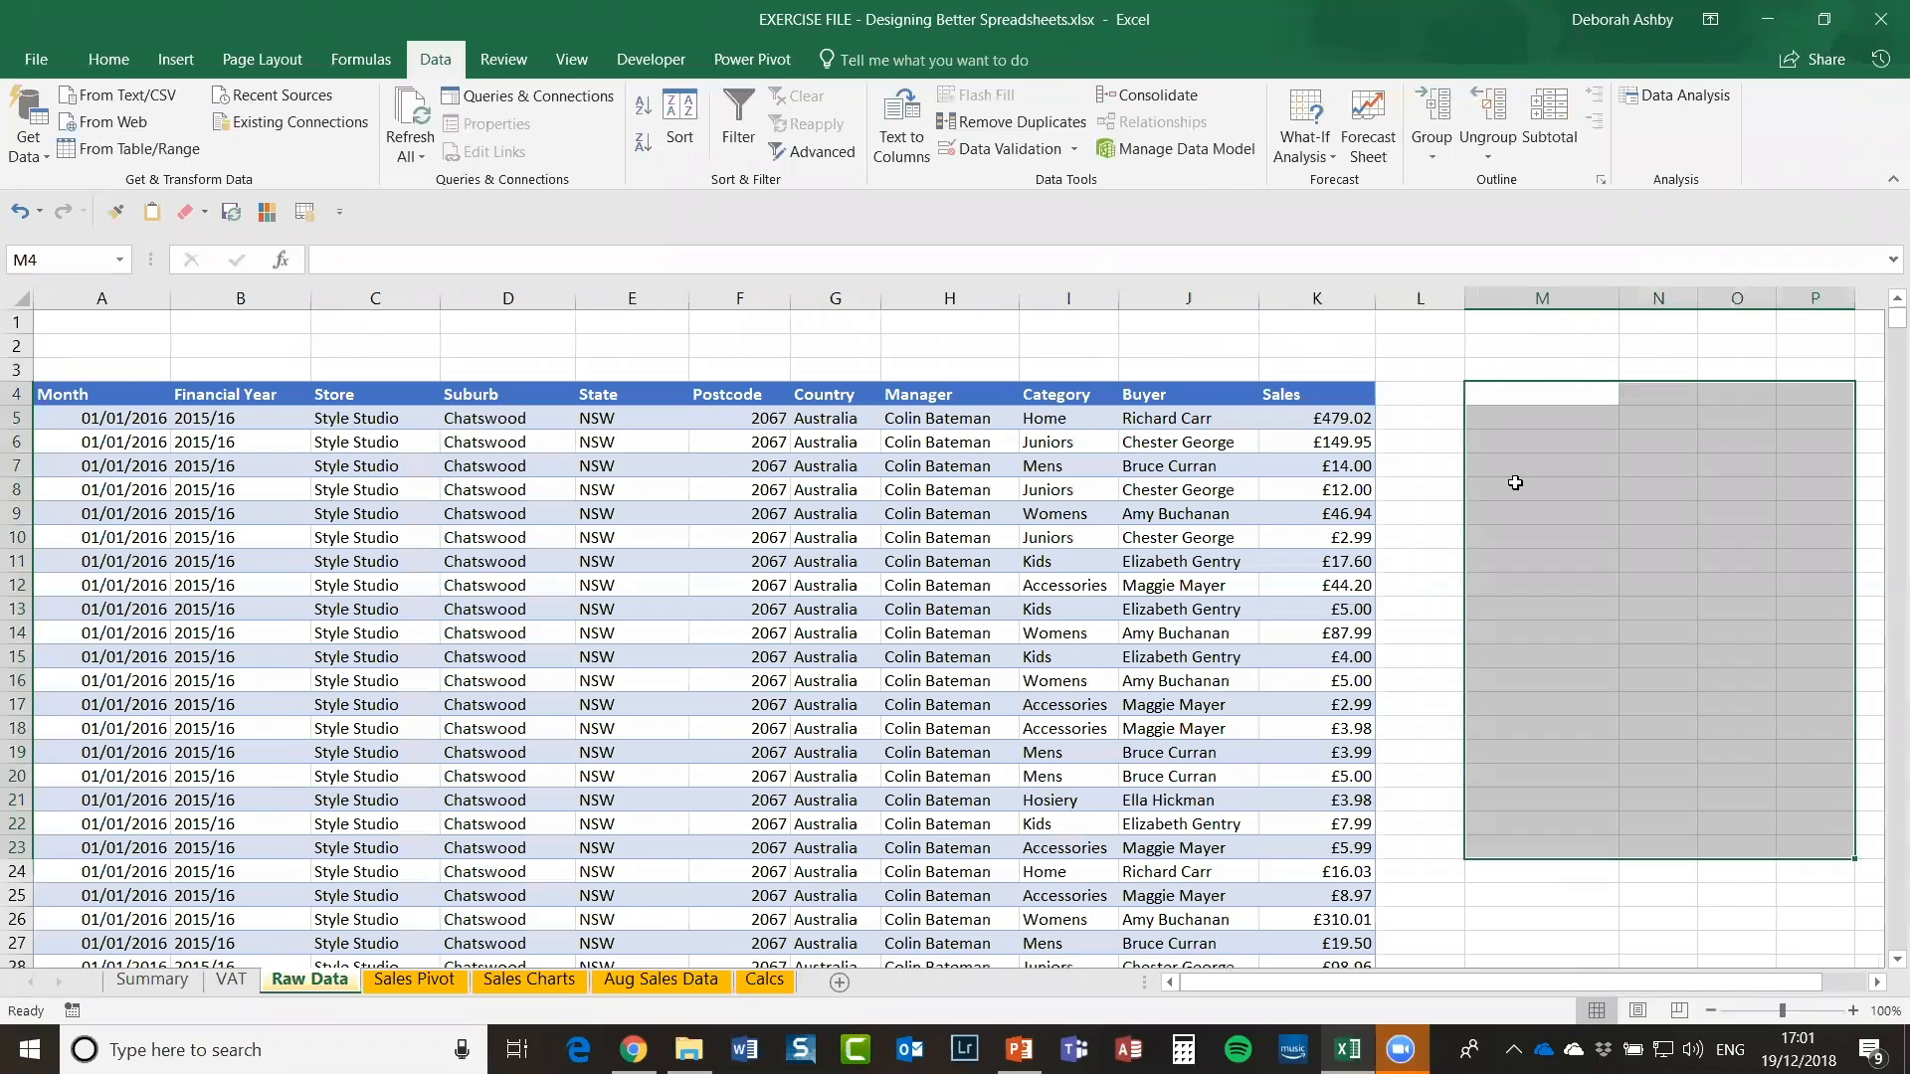
left_click(1435, 397)
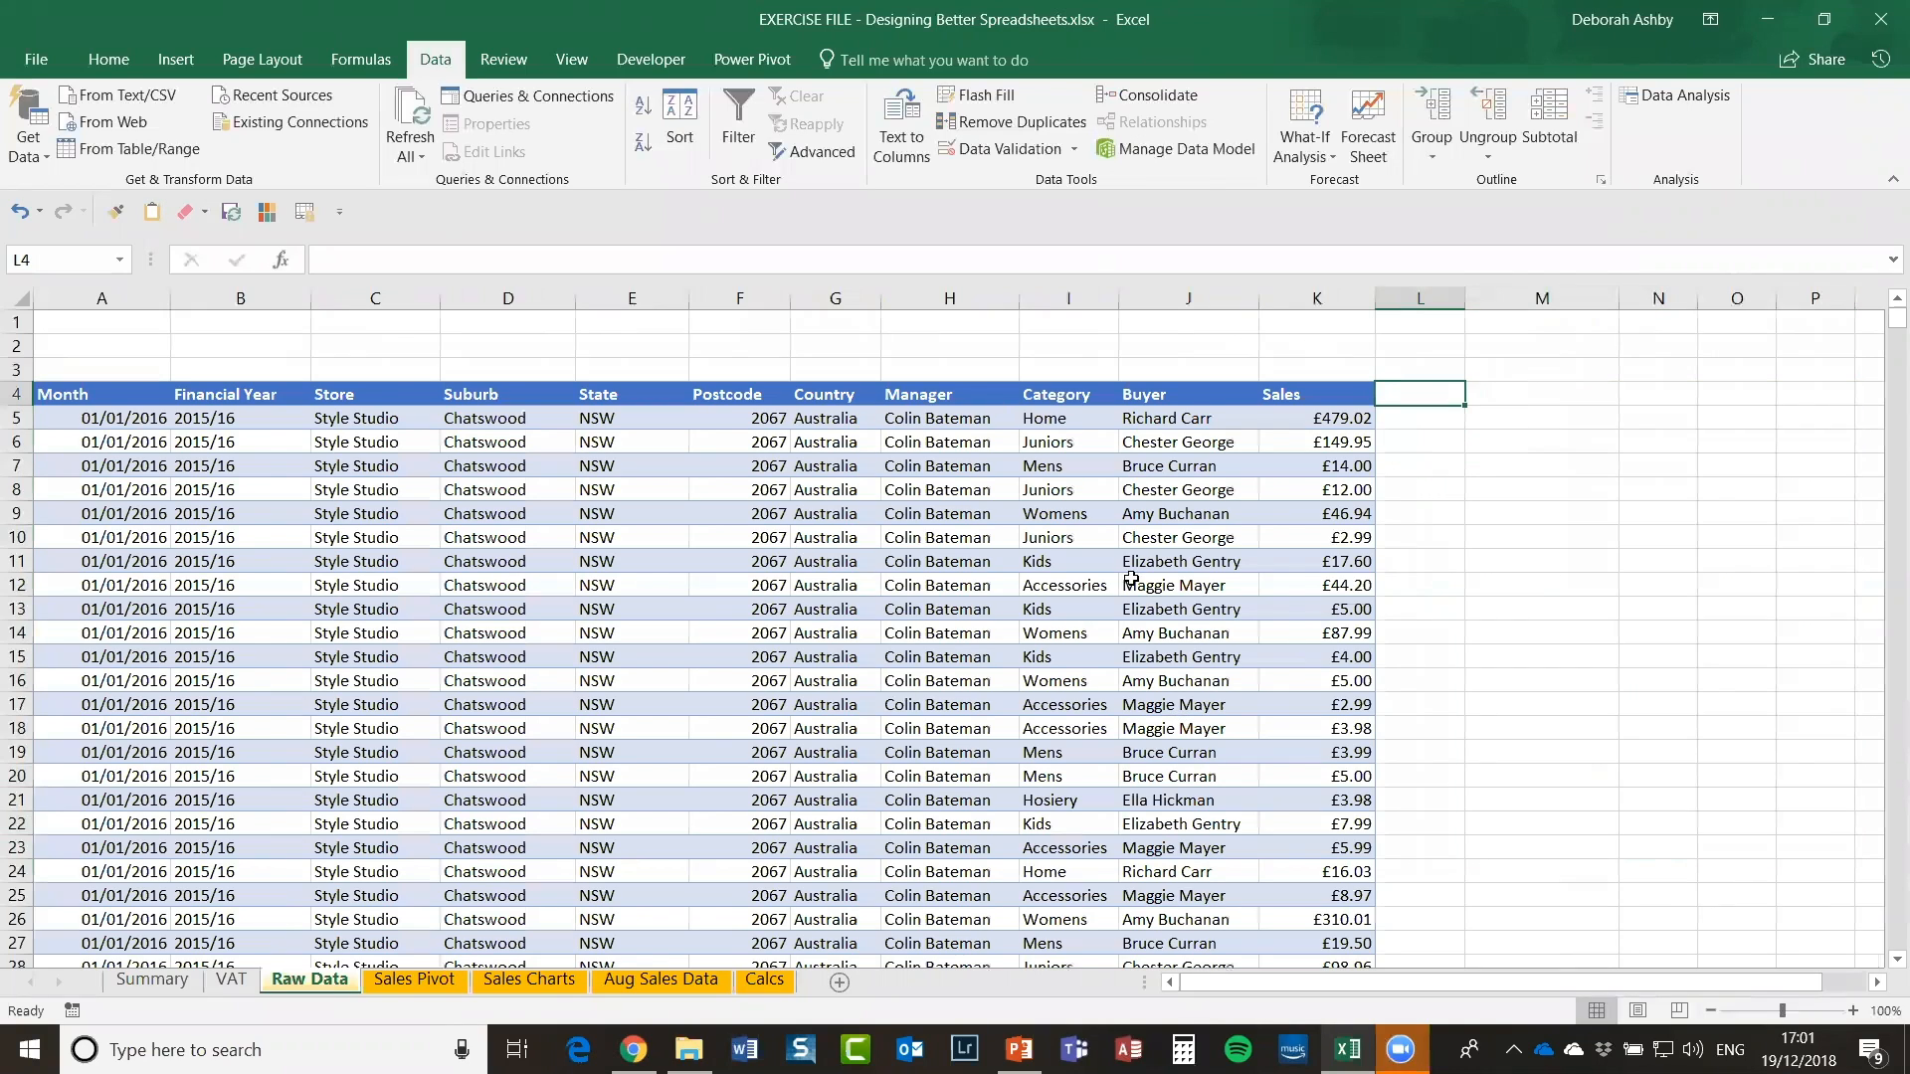
left_click(764, 980)
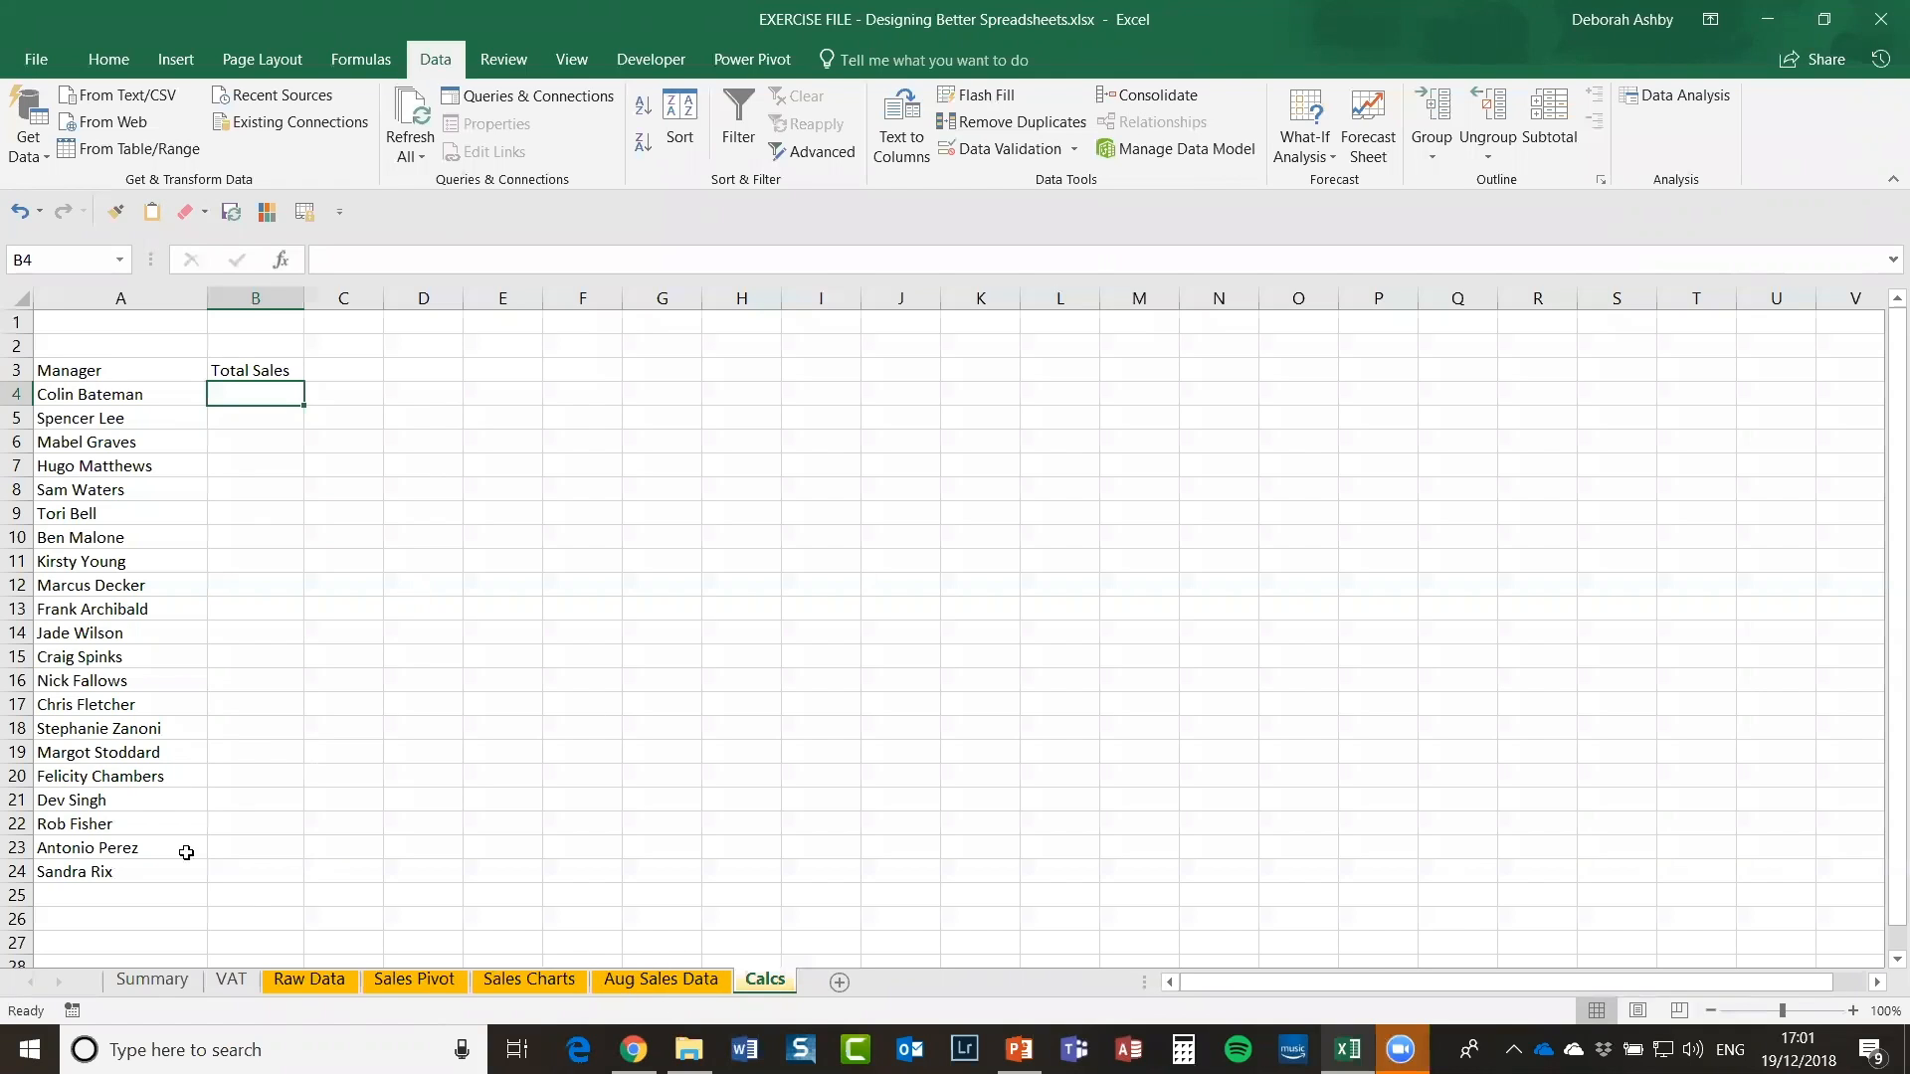
left_click(317, 980)
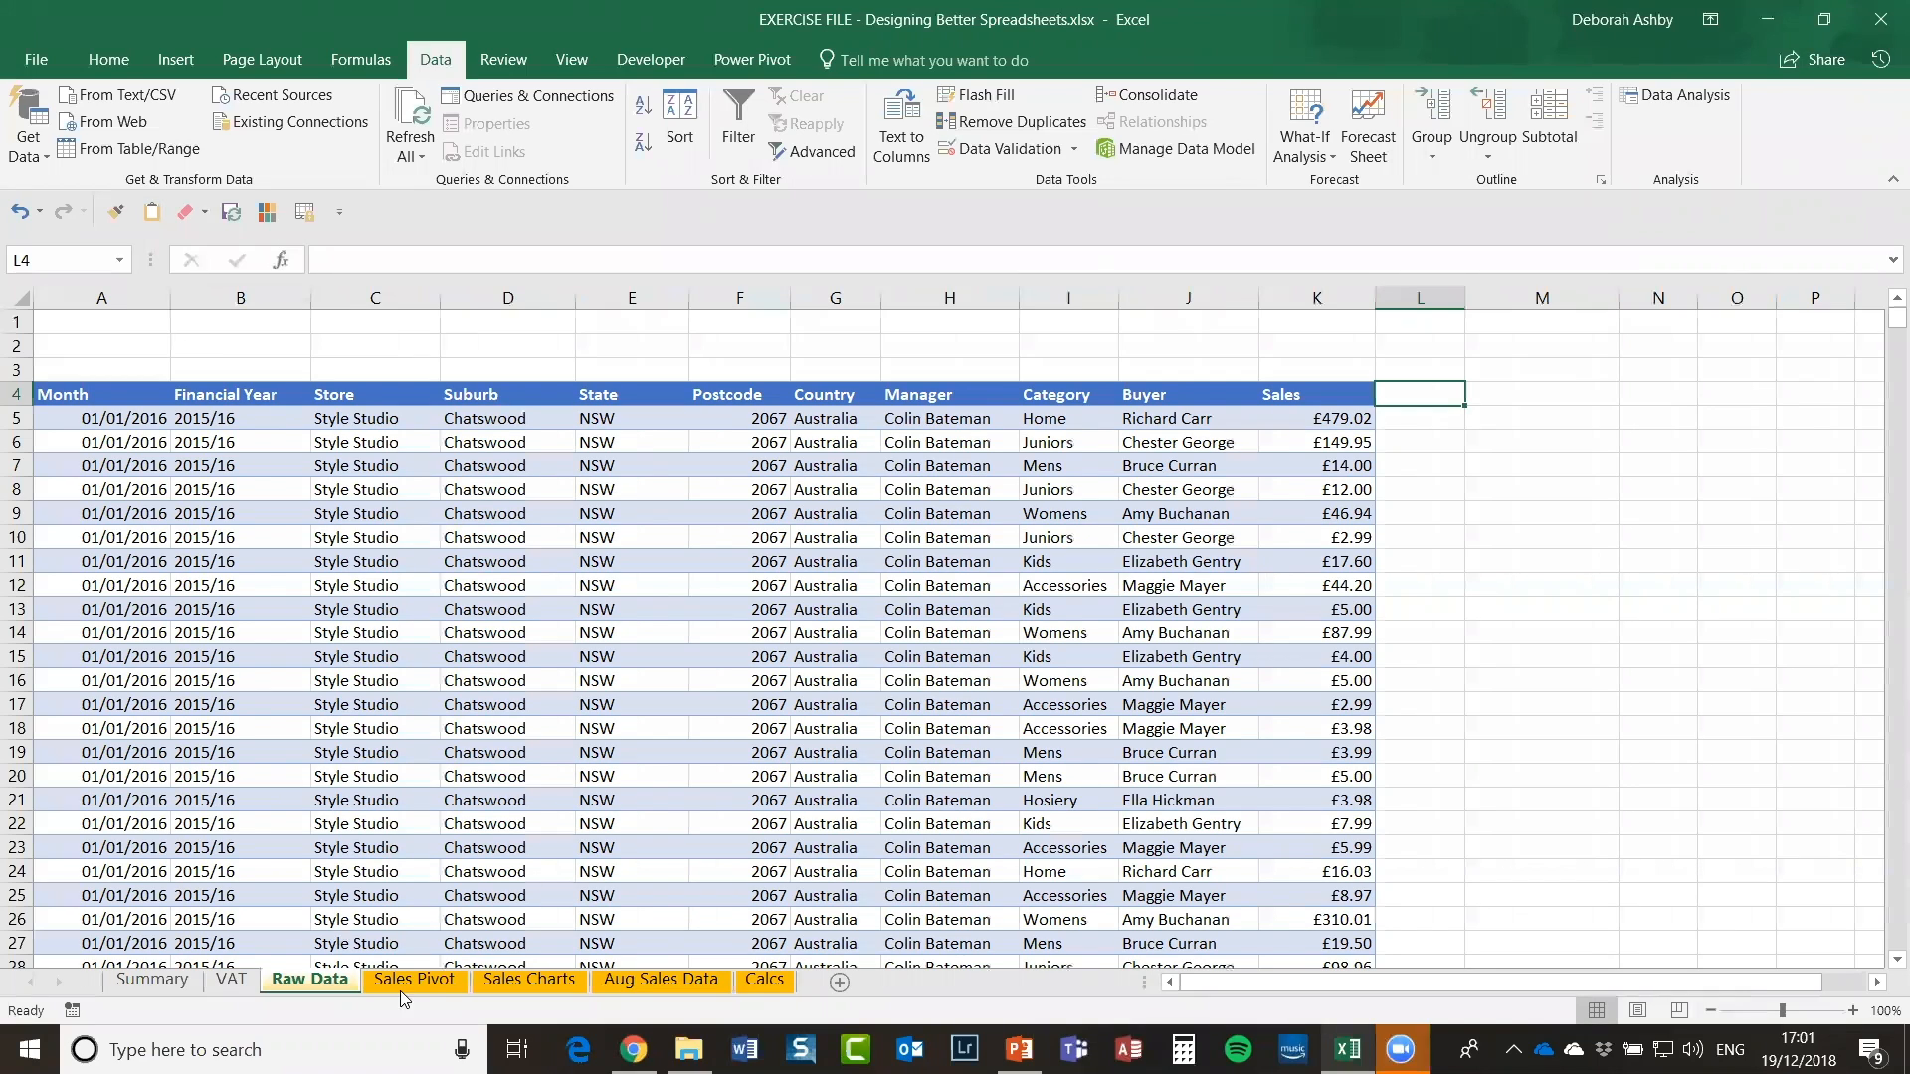
left_click(764, 980)
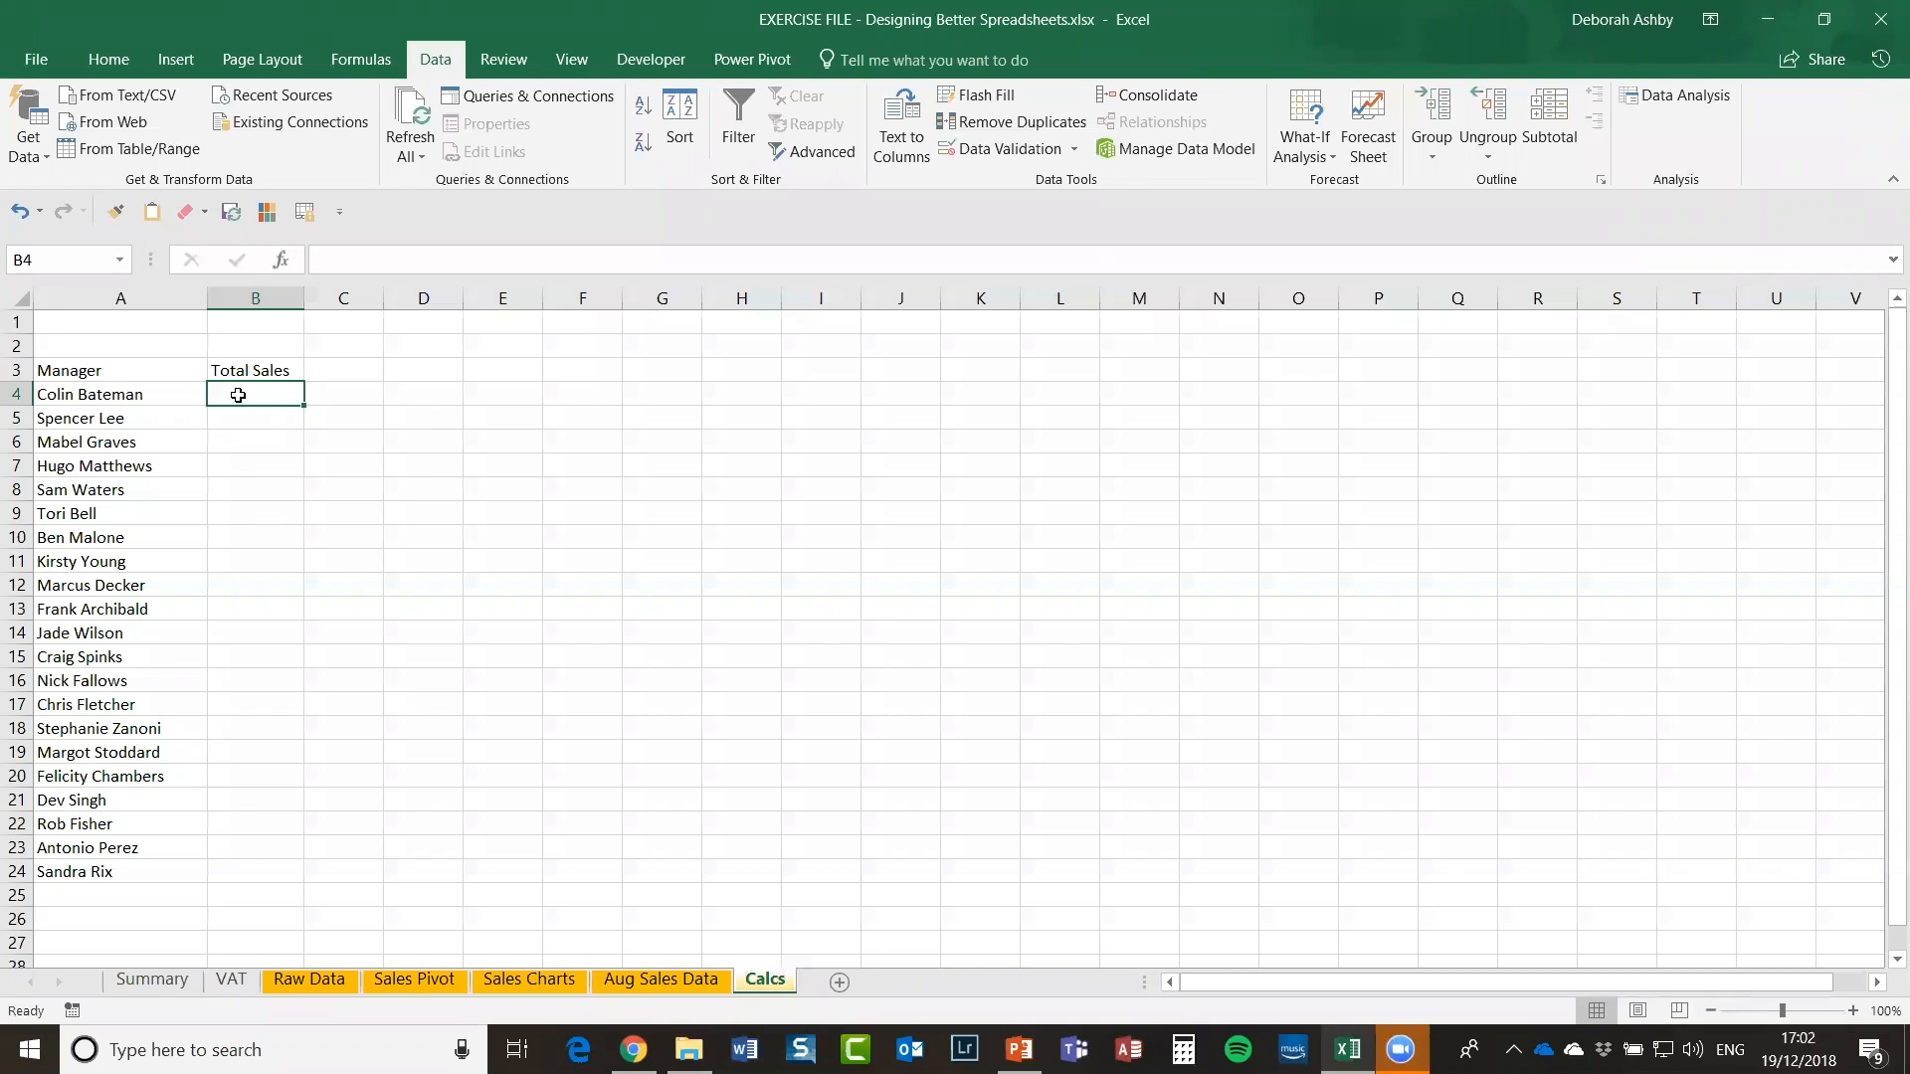
Step: Cancel the formula started in B4 and check the Manager column on the Raw Data sheet
type("=")
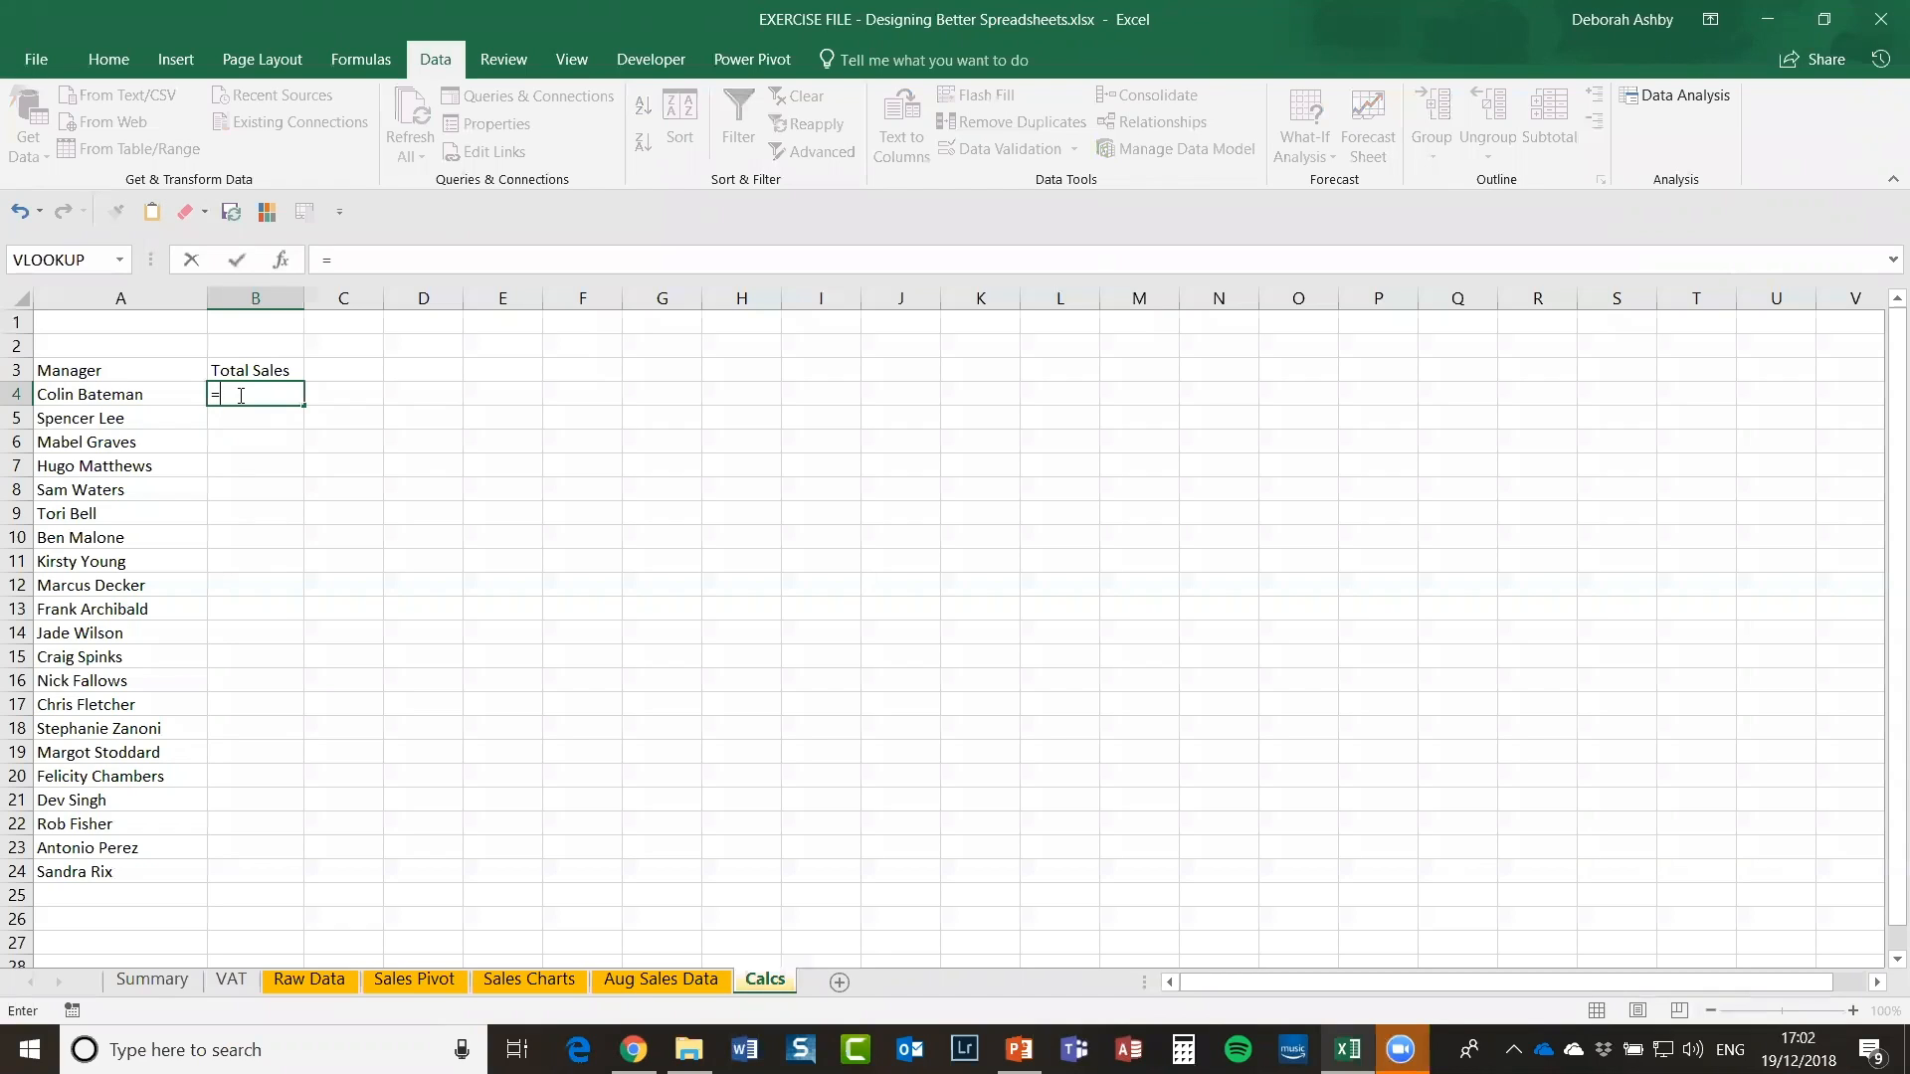
key("Escape")
left_click(186, 585)
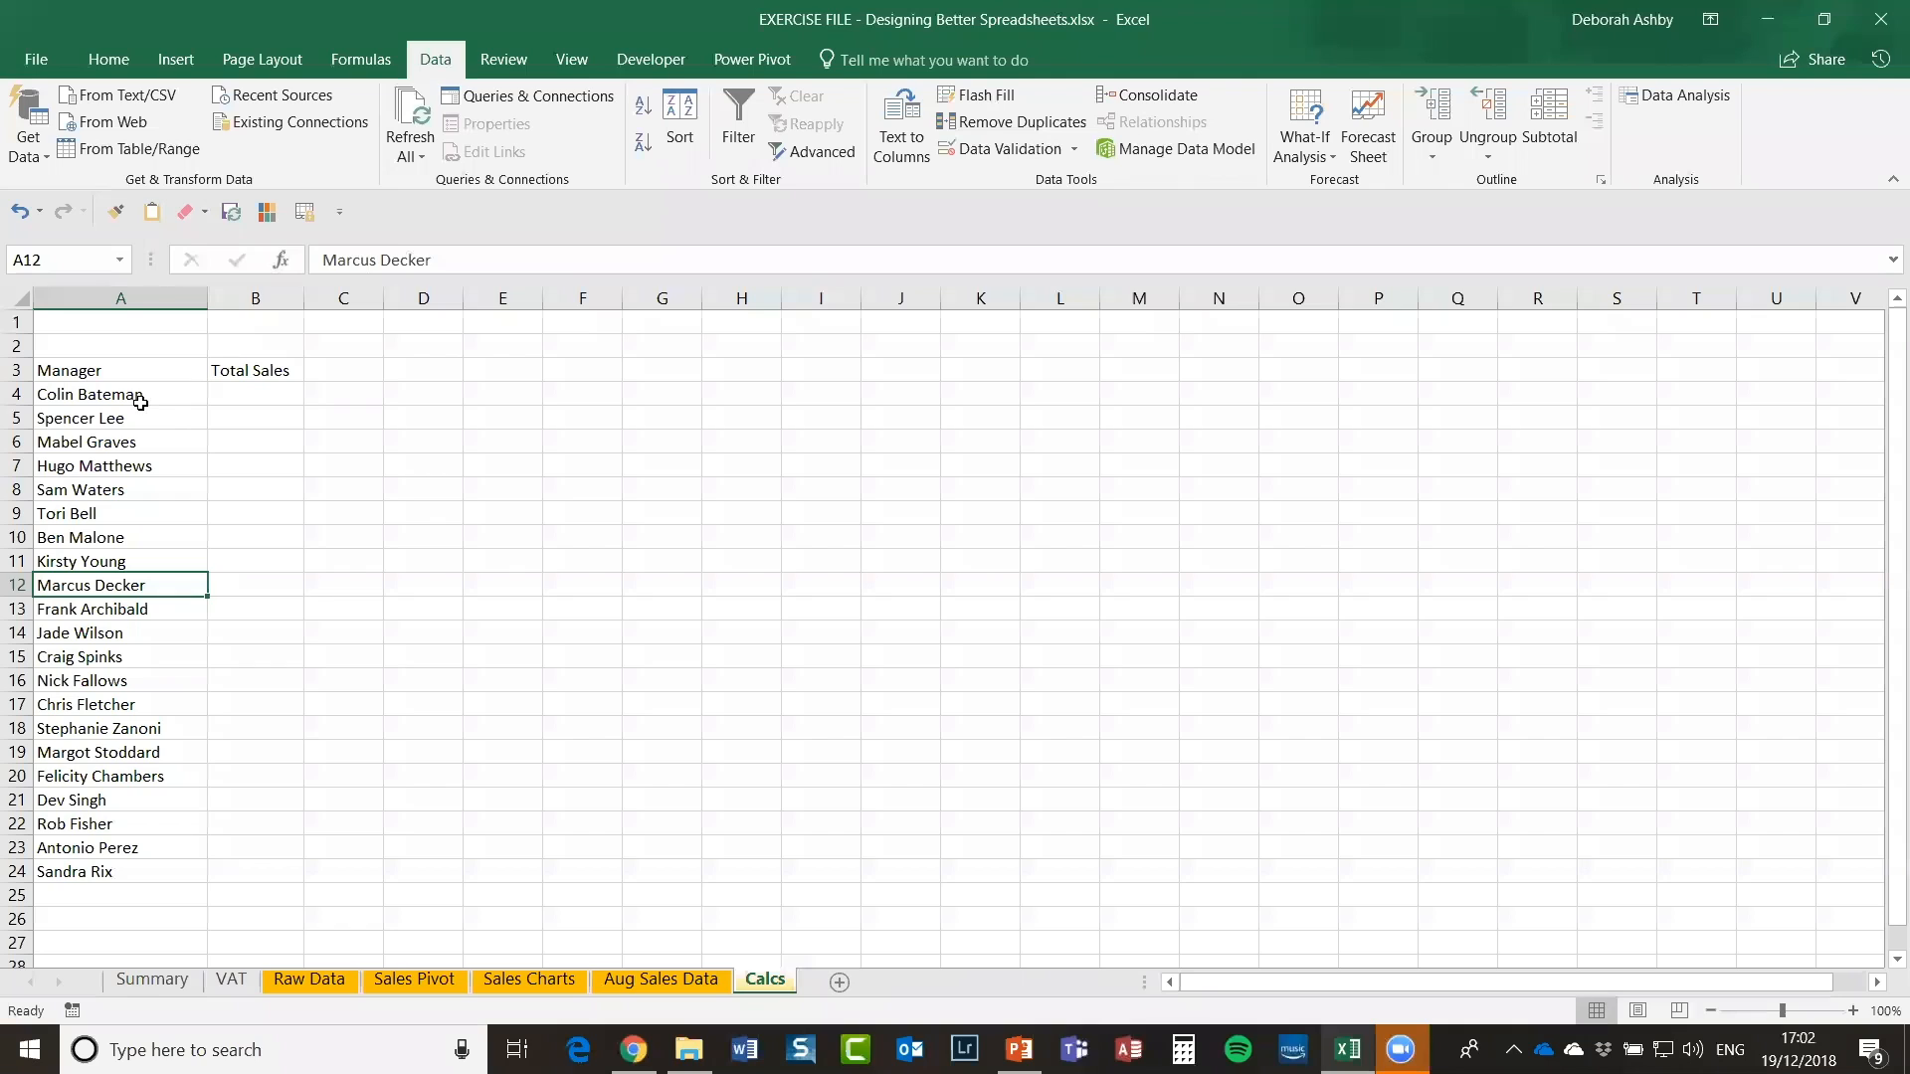
left_click(318, 980)
left_click(888, 535)
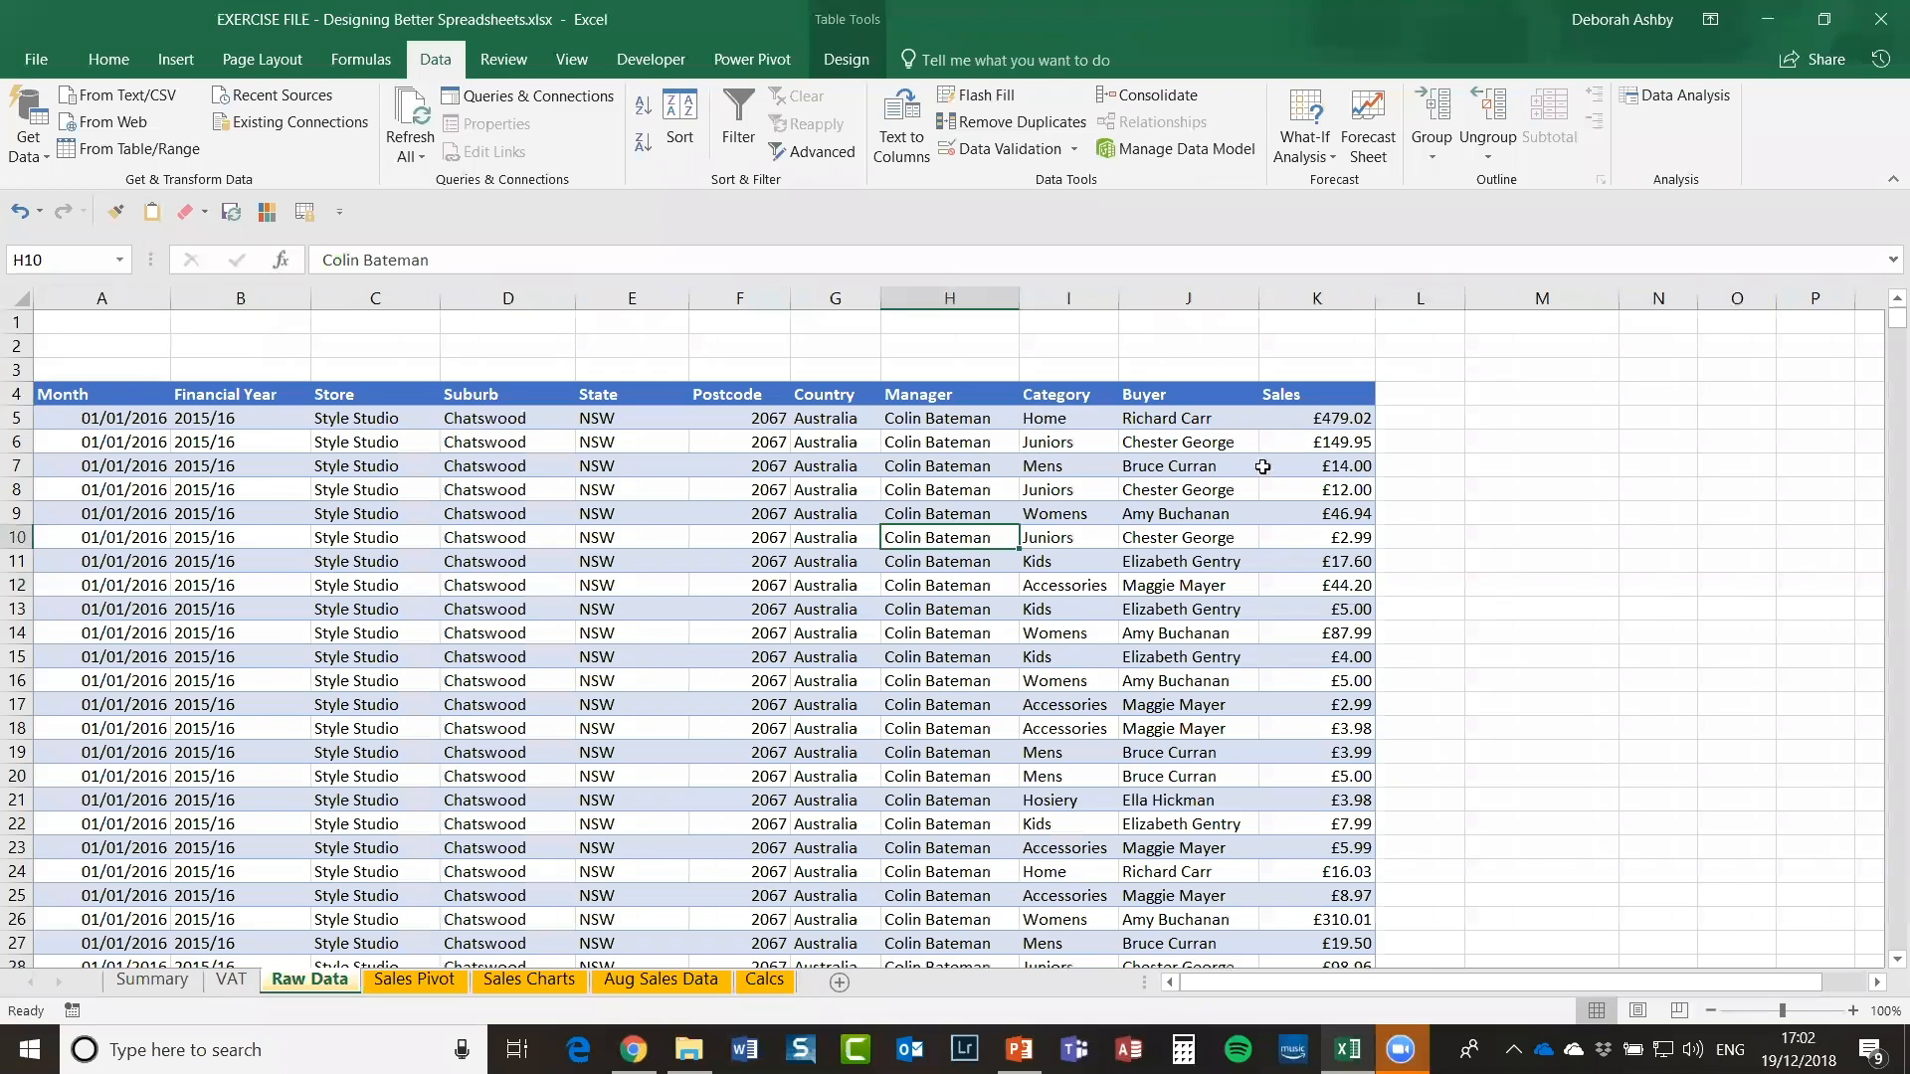
left_click(767, 982)
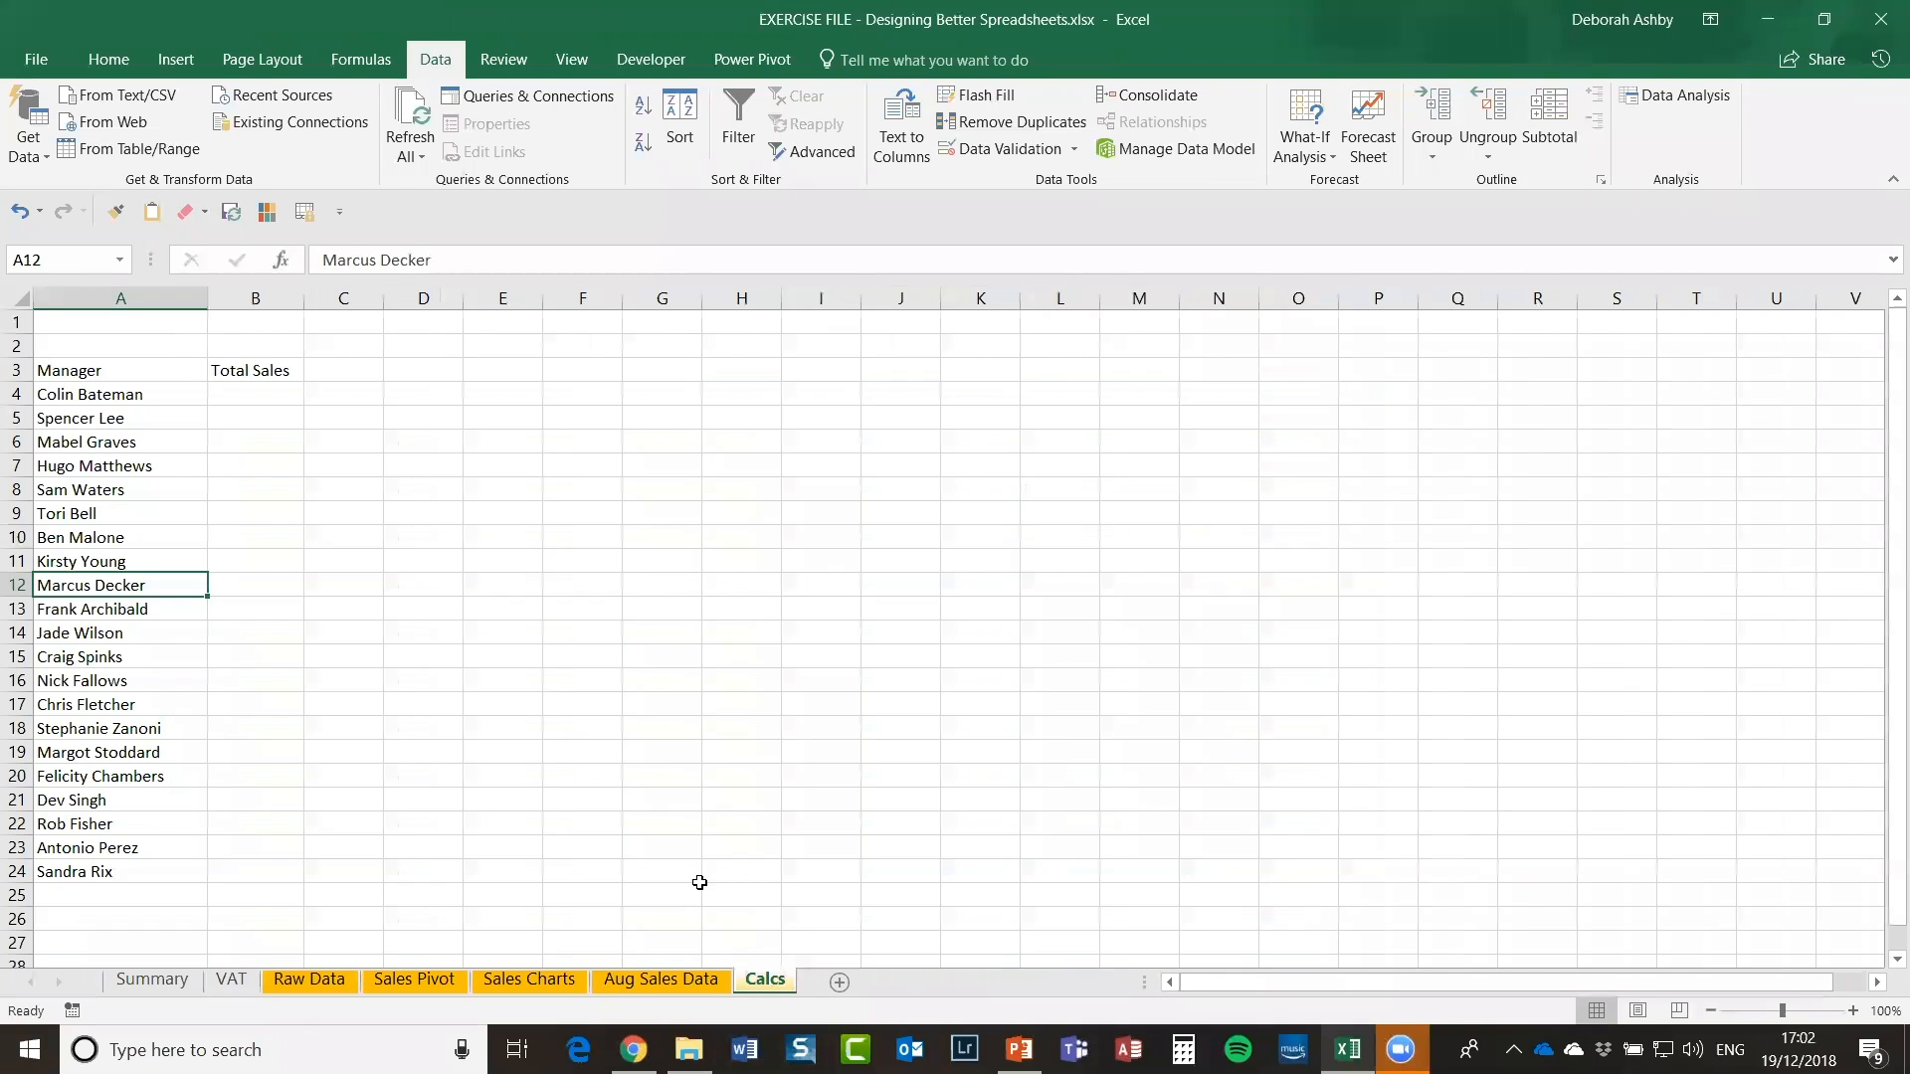
Step: Start =sumif( in B4 on Calcs, then delete it so B4 stays empty
left_click(257, 391)
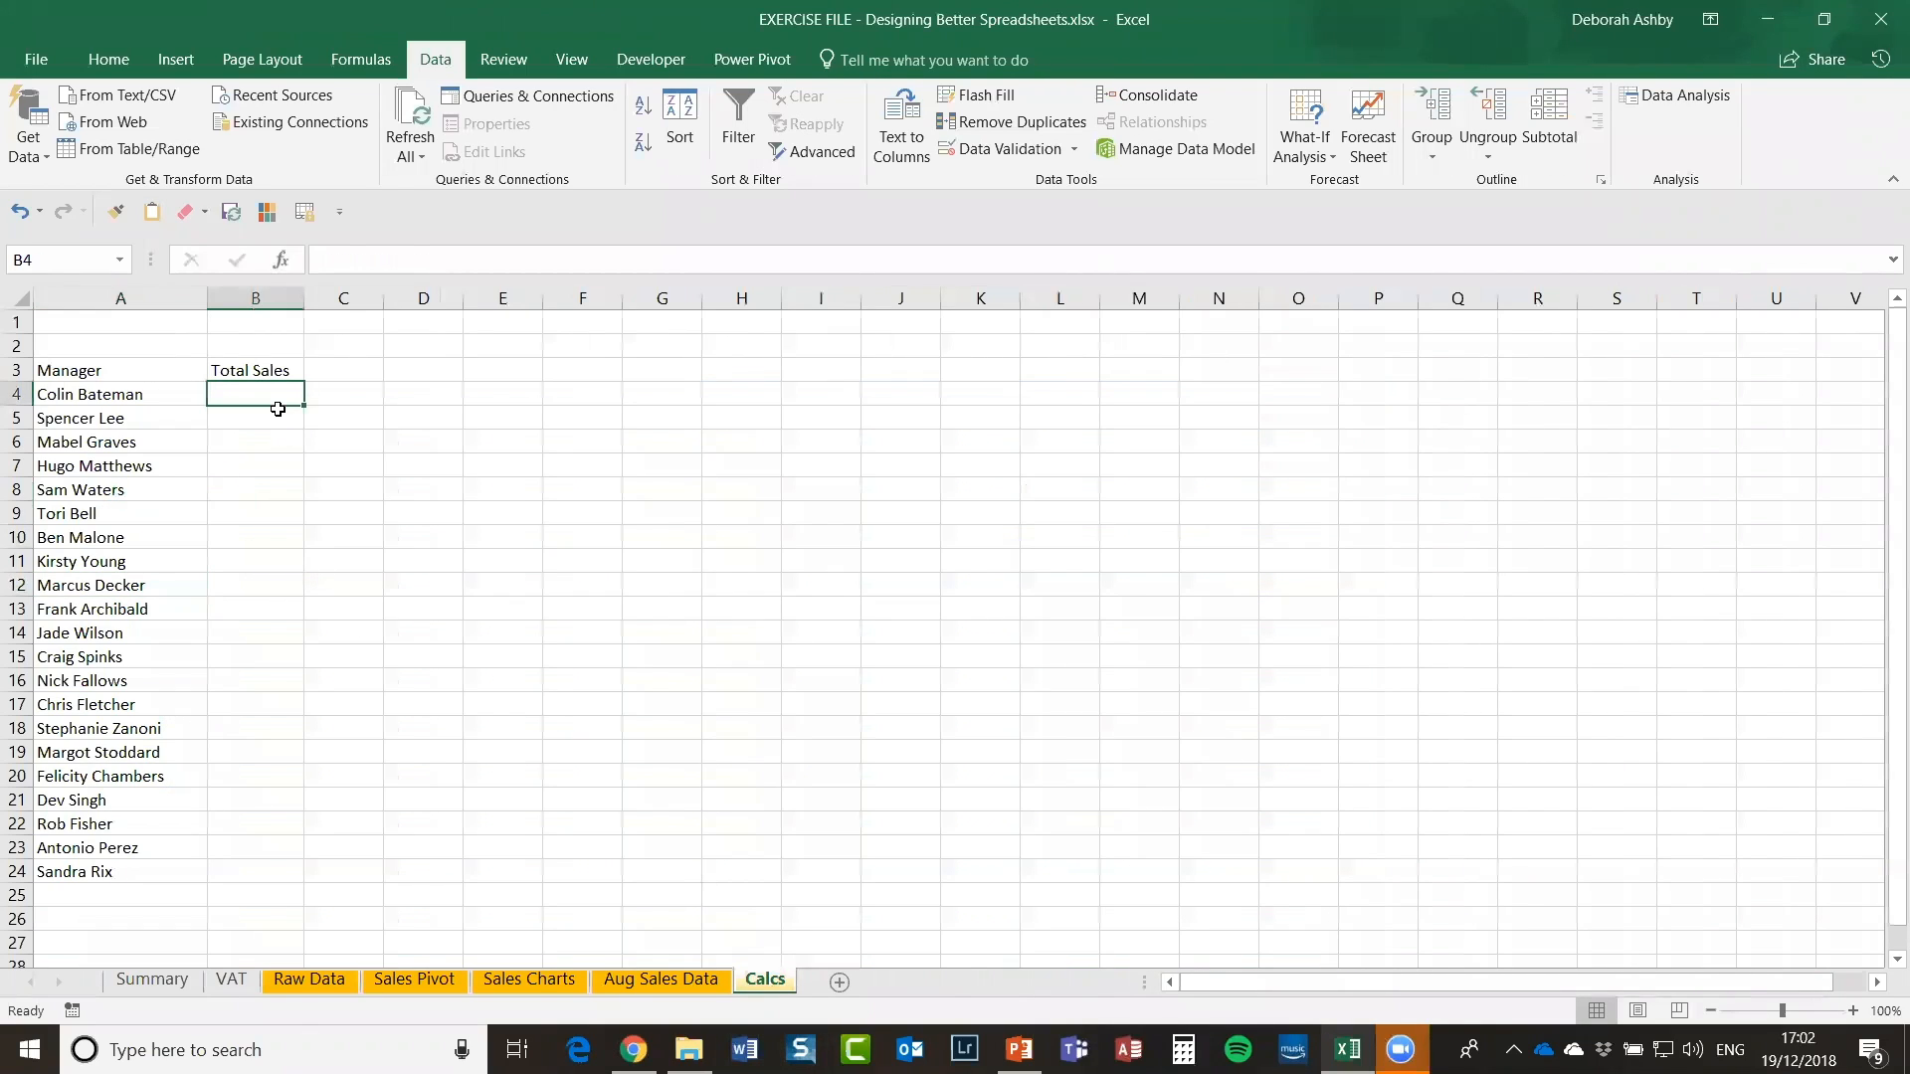
type("=")
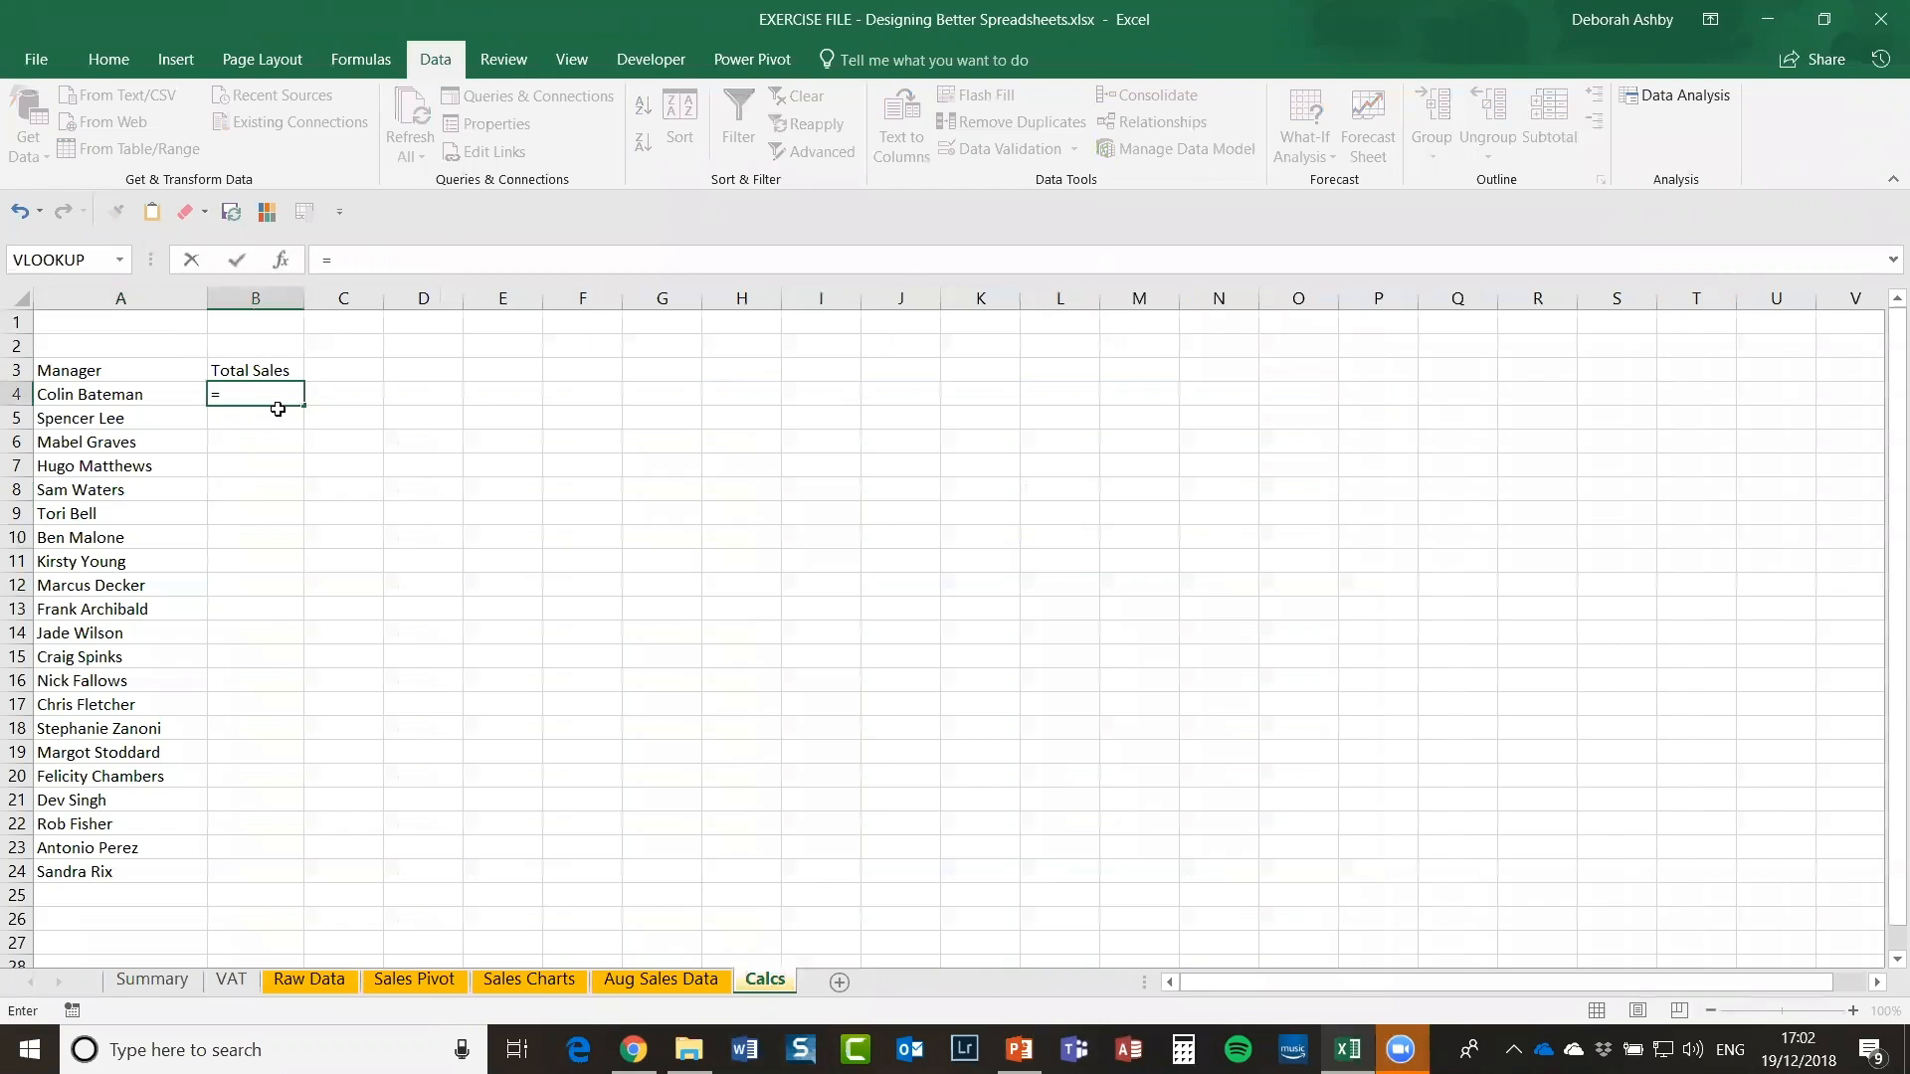
type("sumif(")
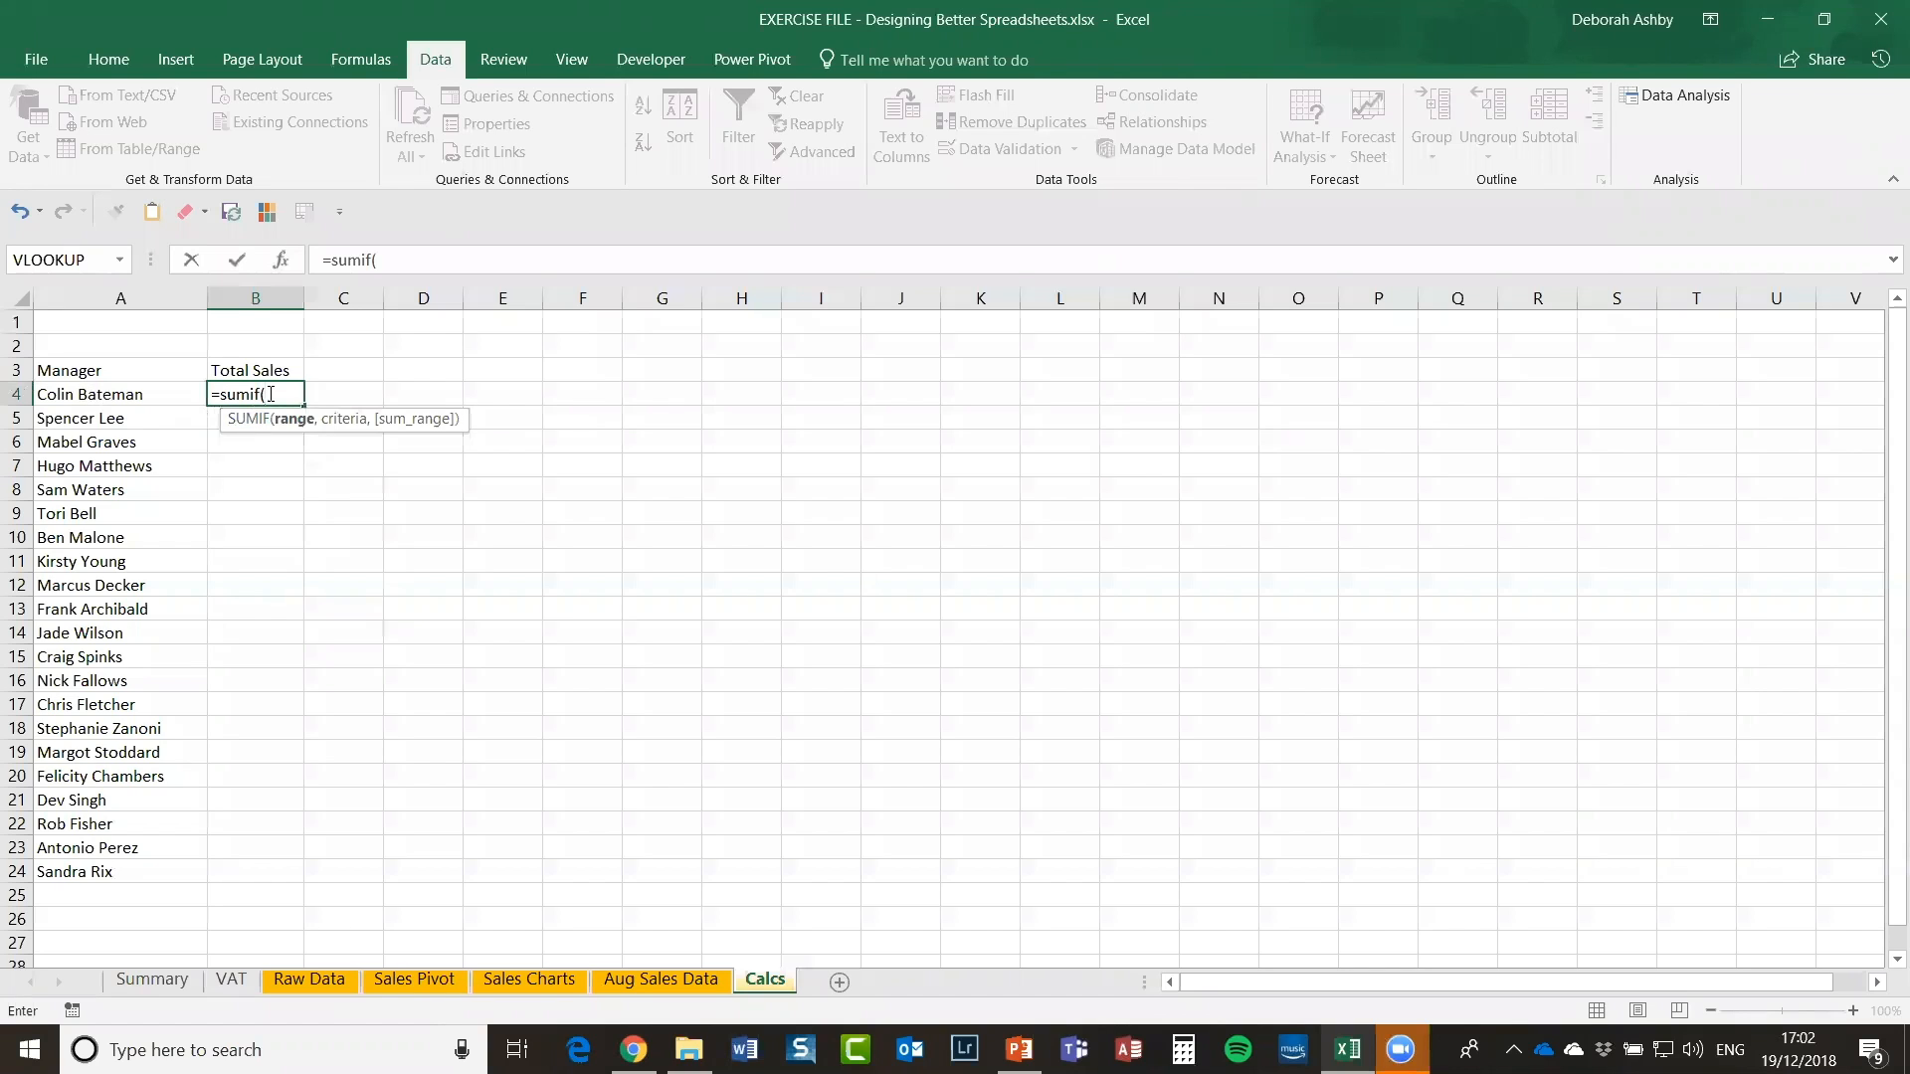
left_click_drag(269, 395, 188, 386)
key("BackSpace")
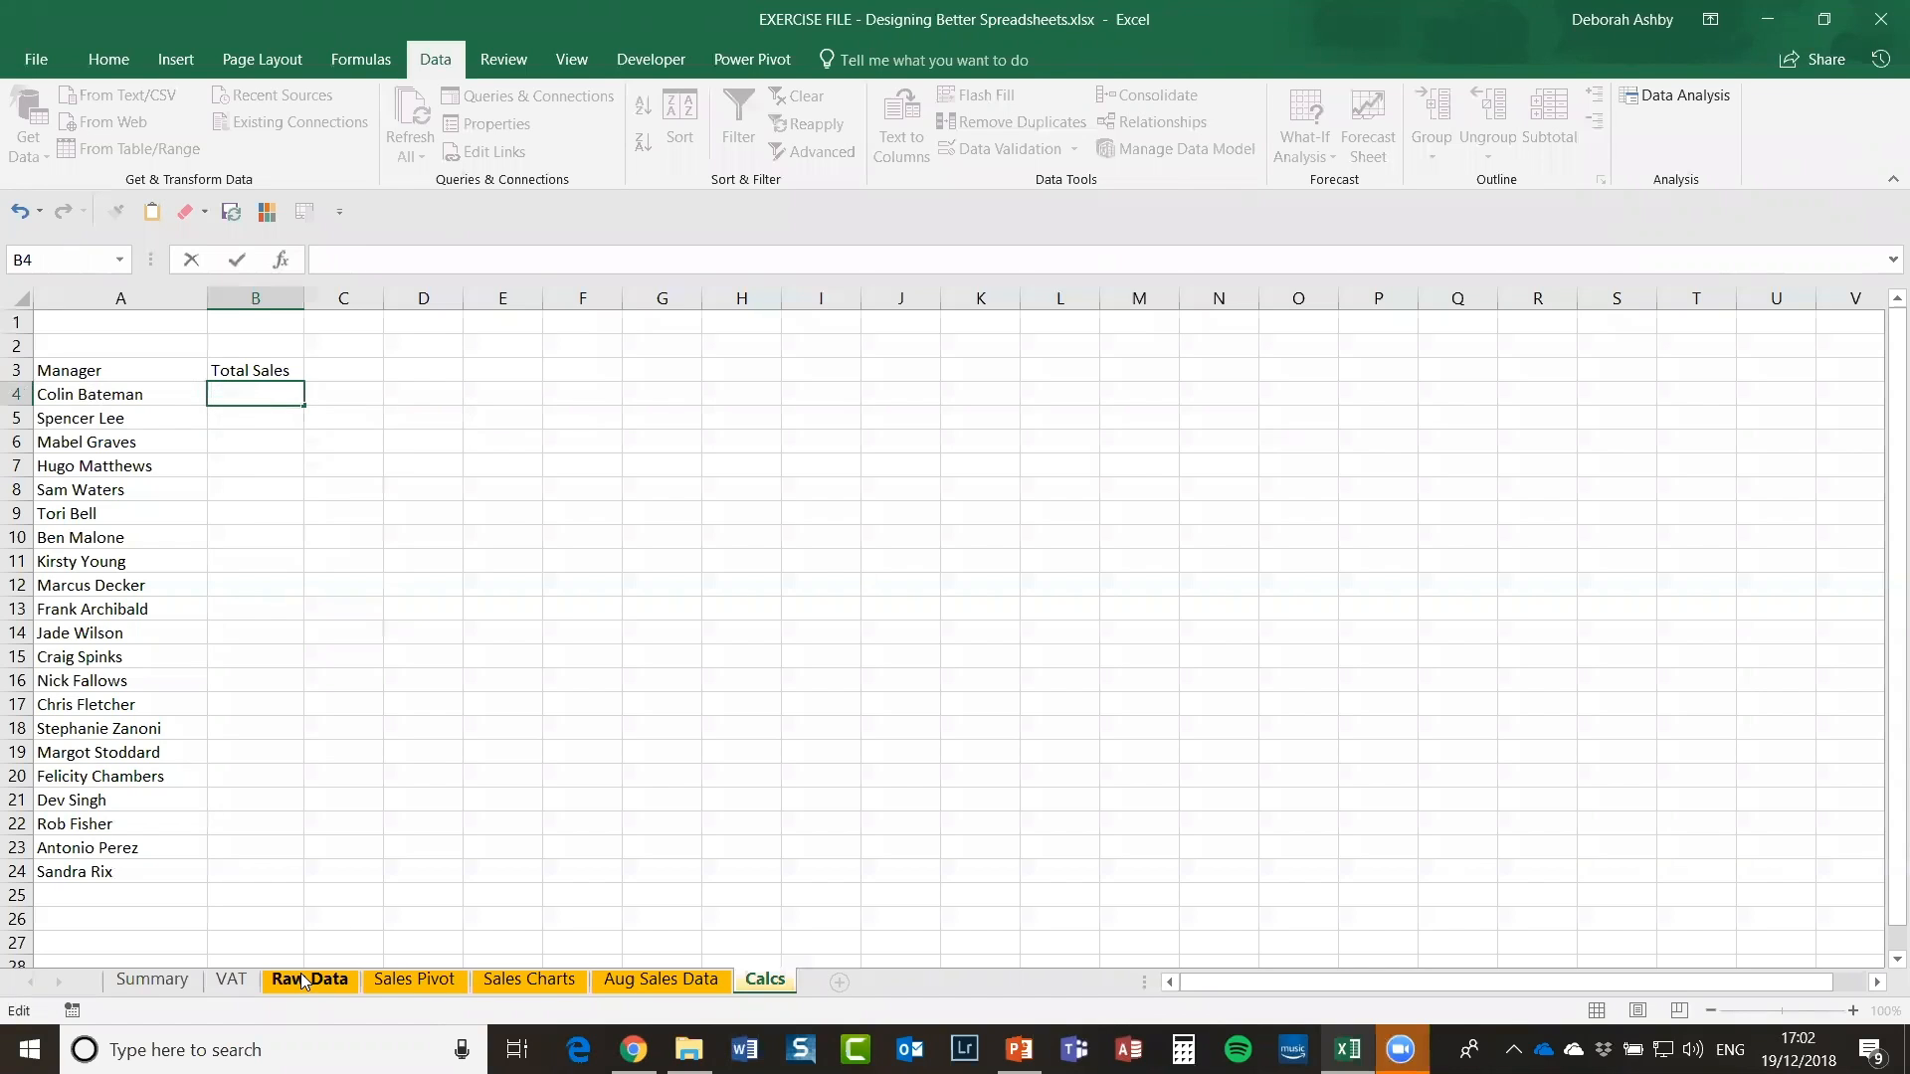
key("Escape")
Step: Select the Raw Data Manager column from H4 down and name the range manager
left_click(303, 980)
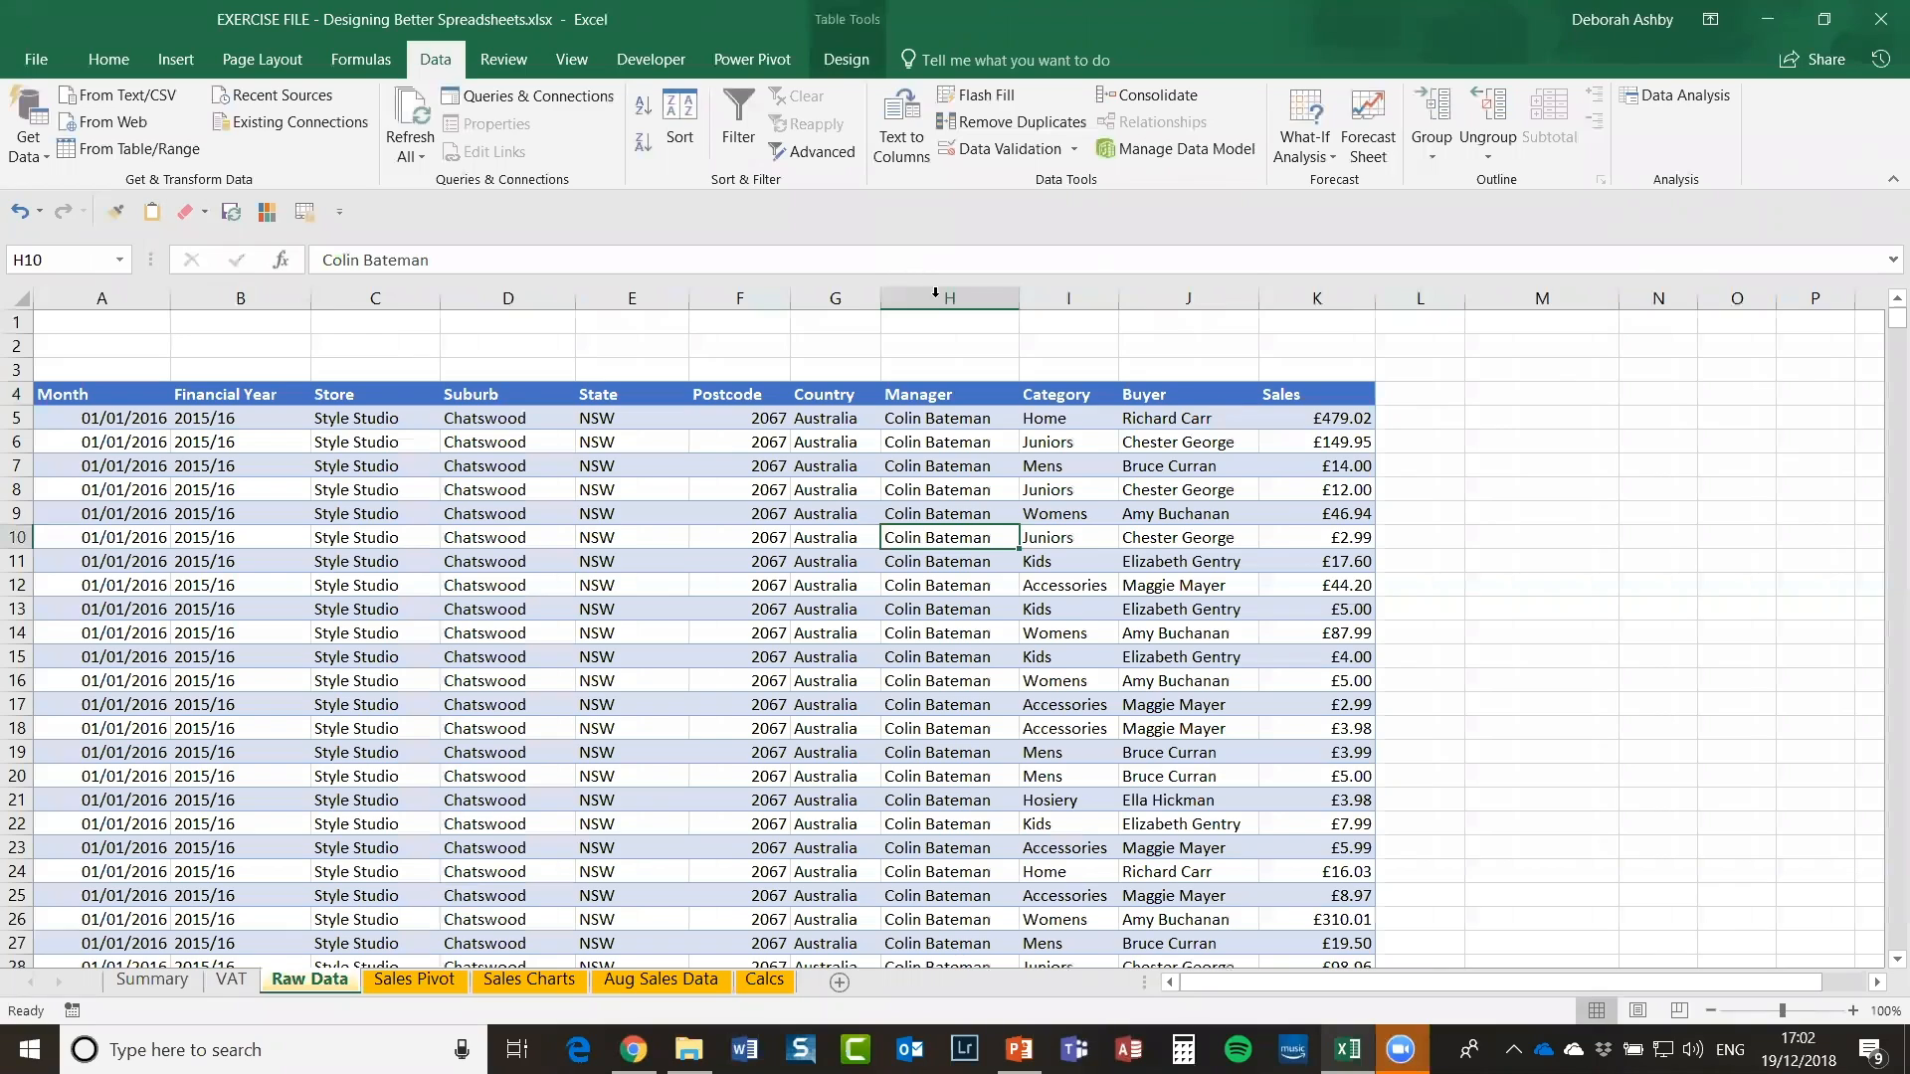
left_click(937, 292)
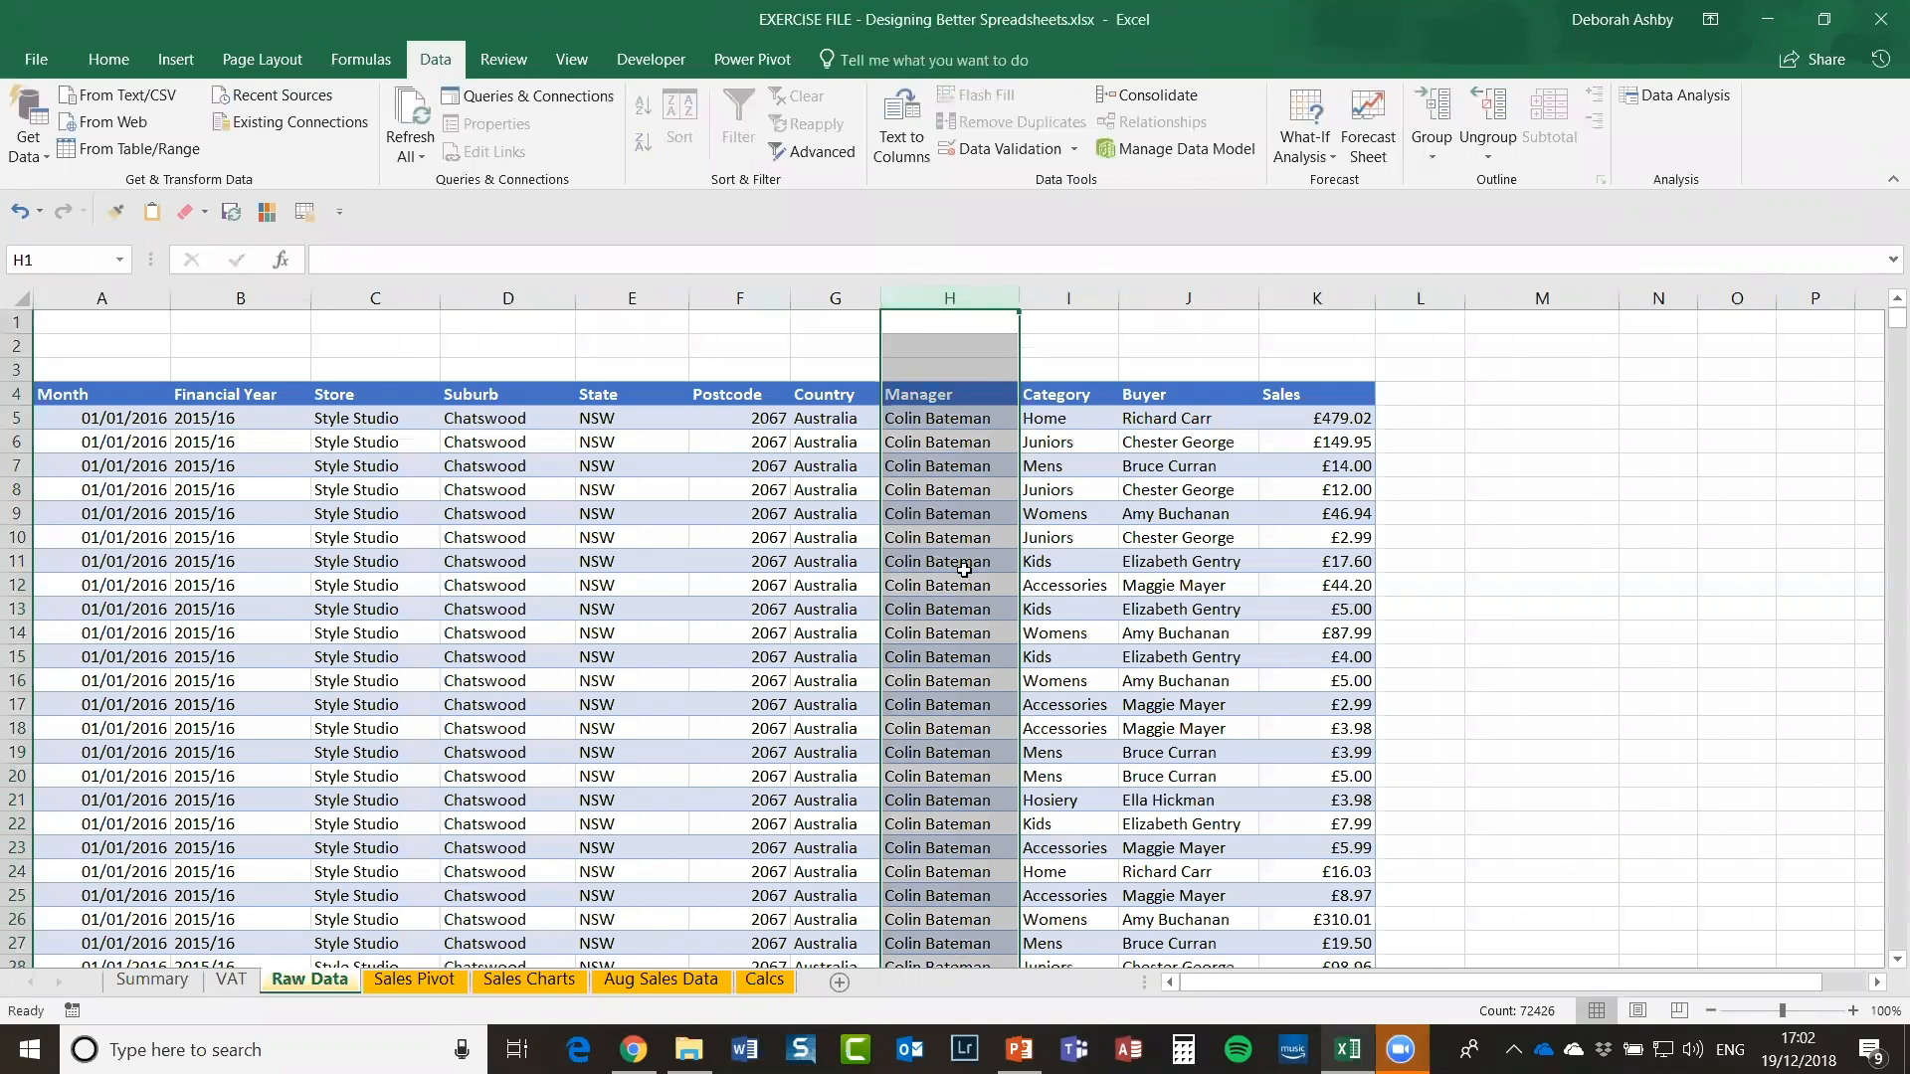
left_click(945, 537)
left_click(932, 393)
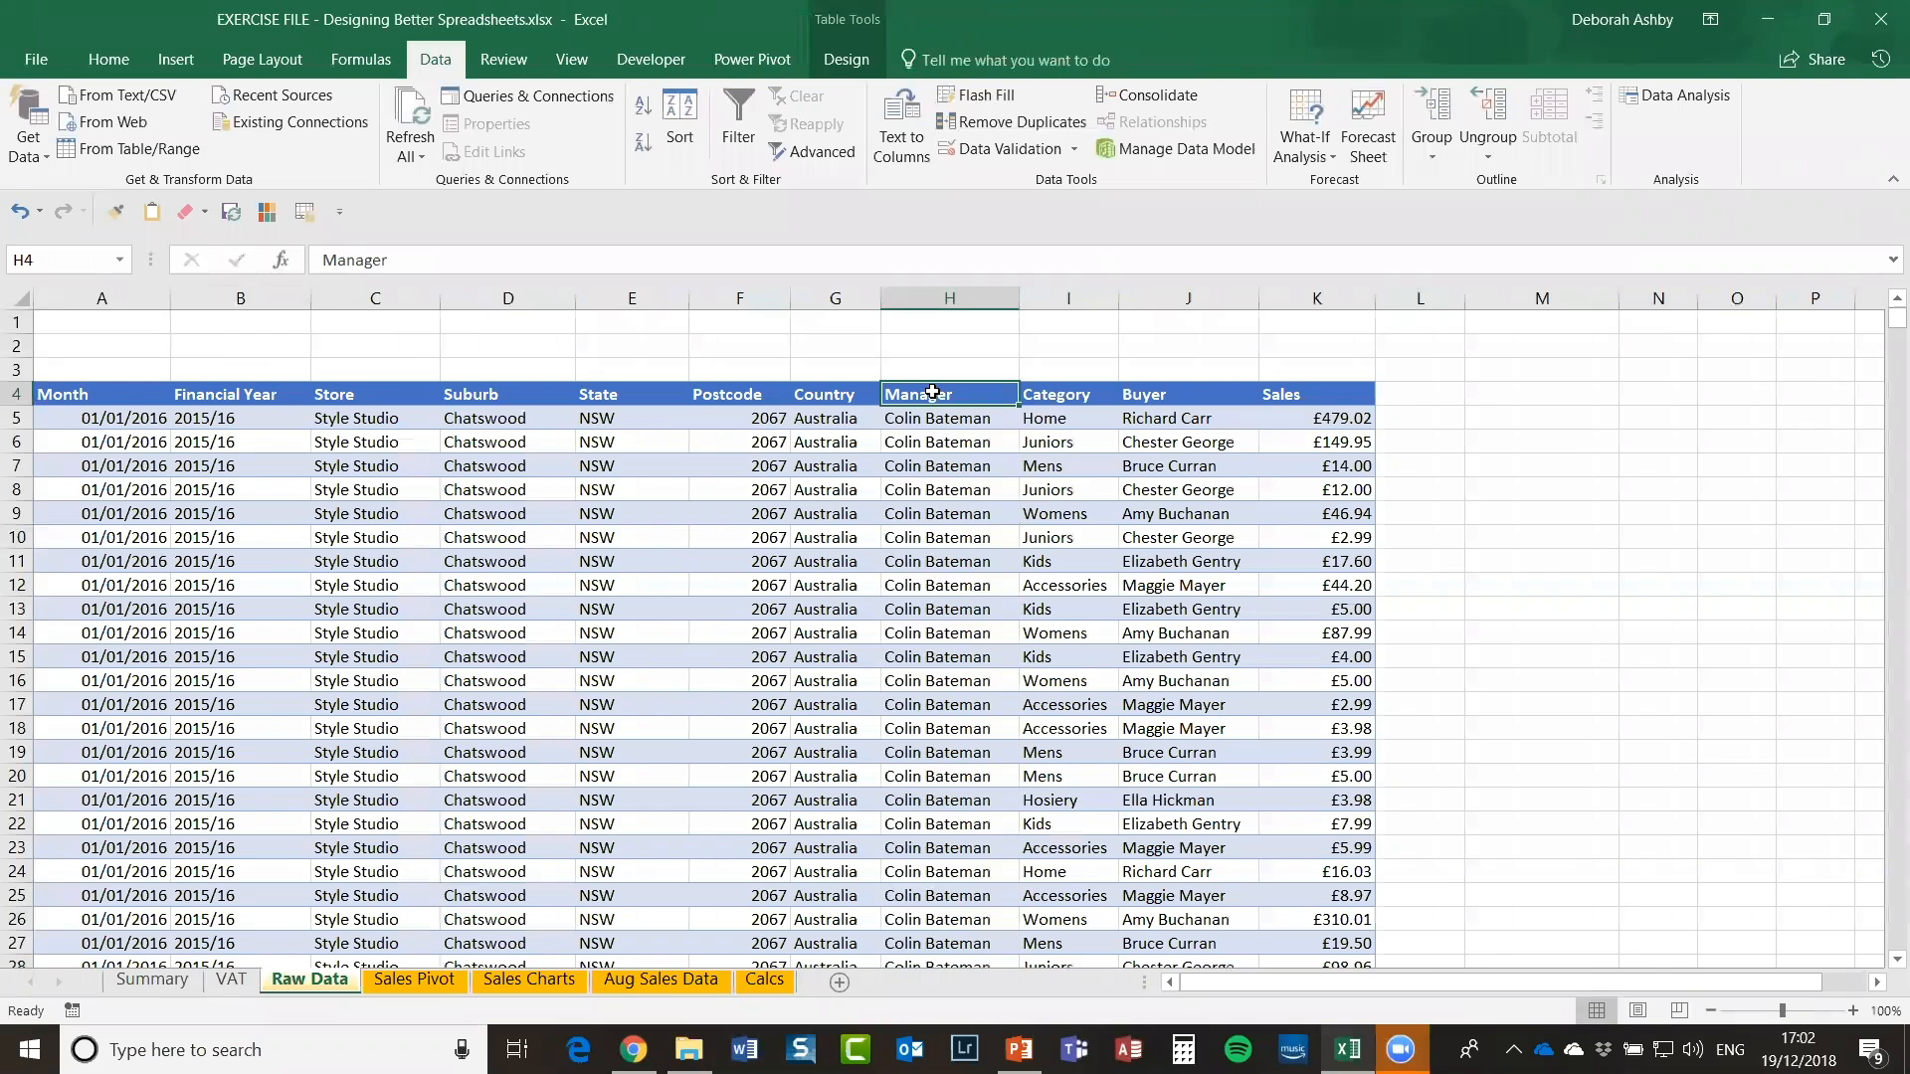
key("ctrl+shift+Down")
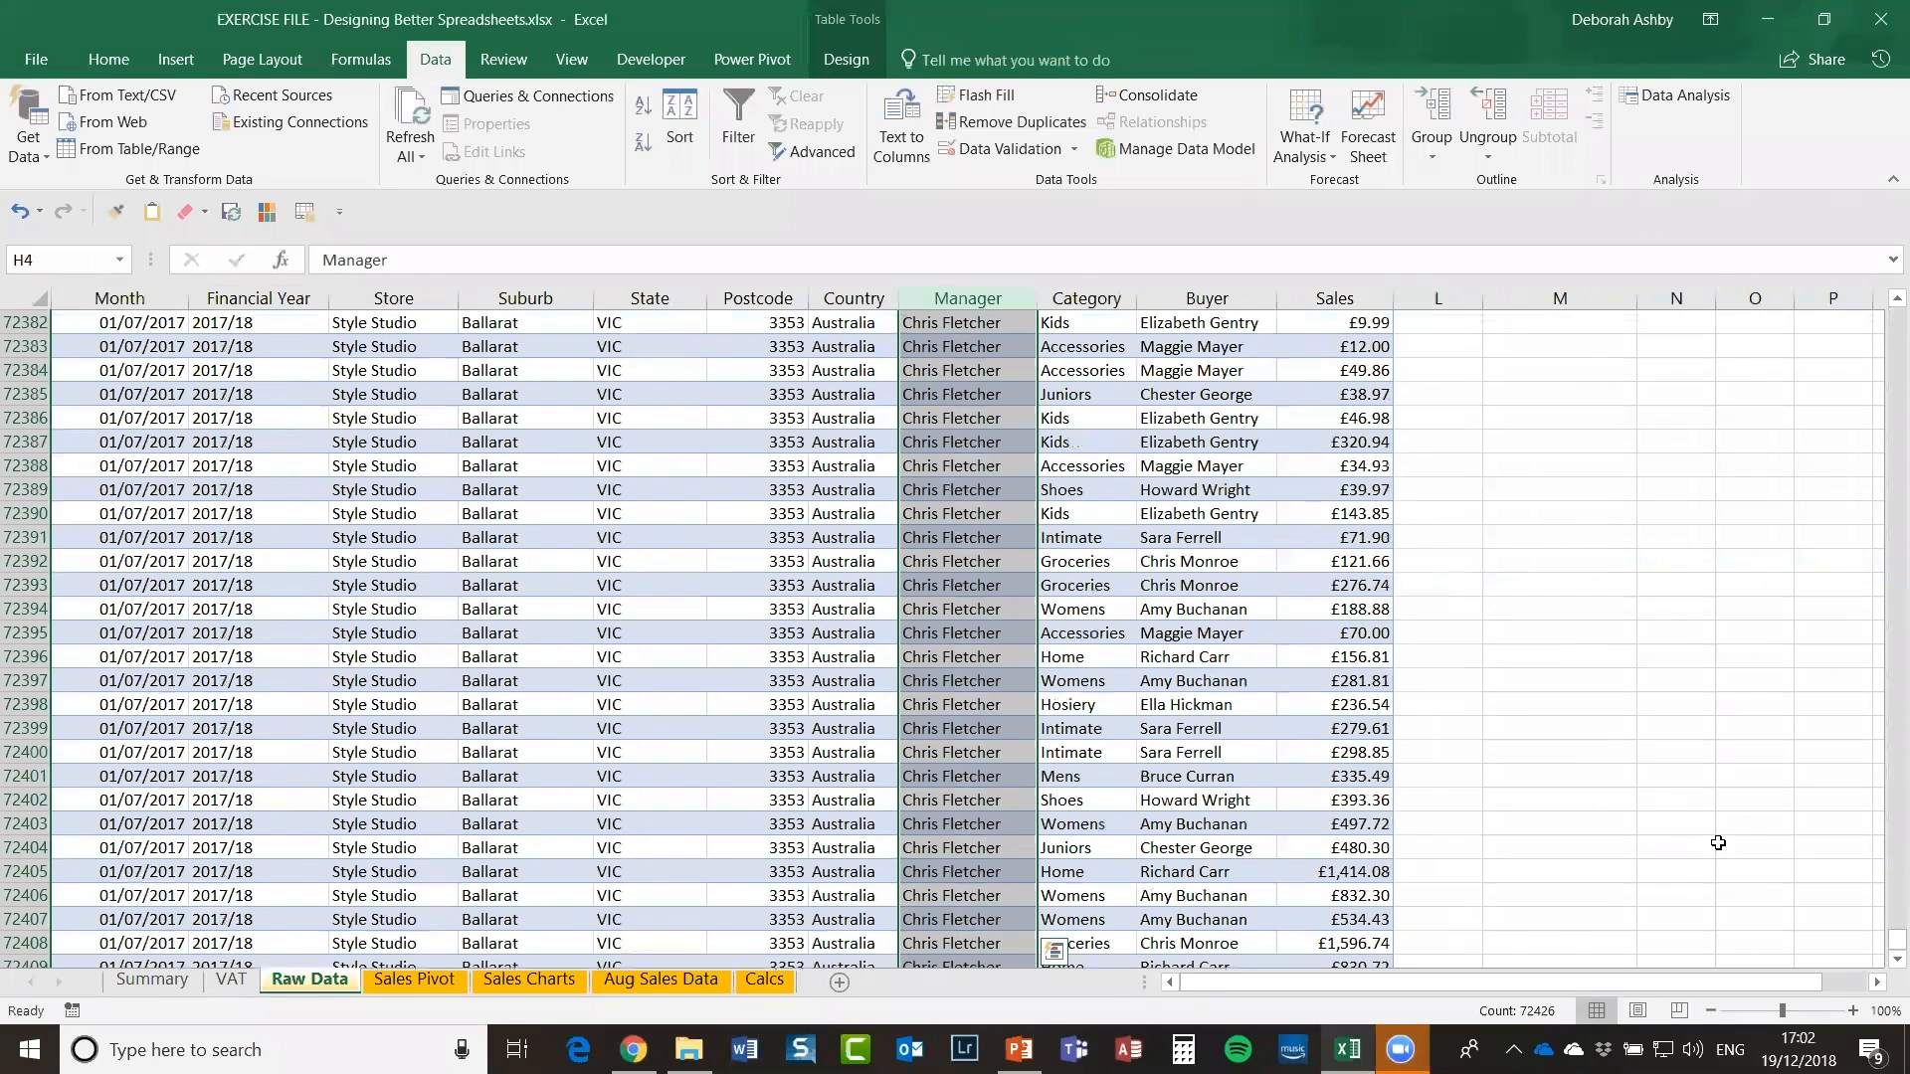
left_click_drag(1886, 945, 1883, 297)
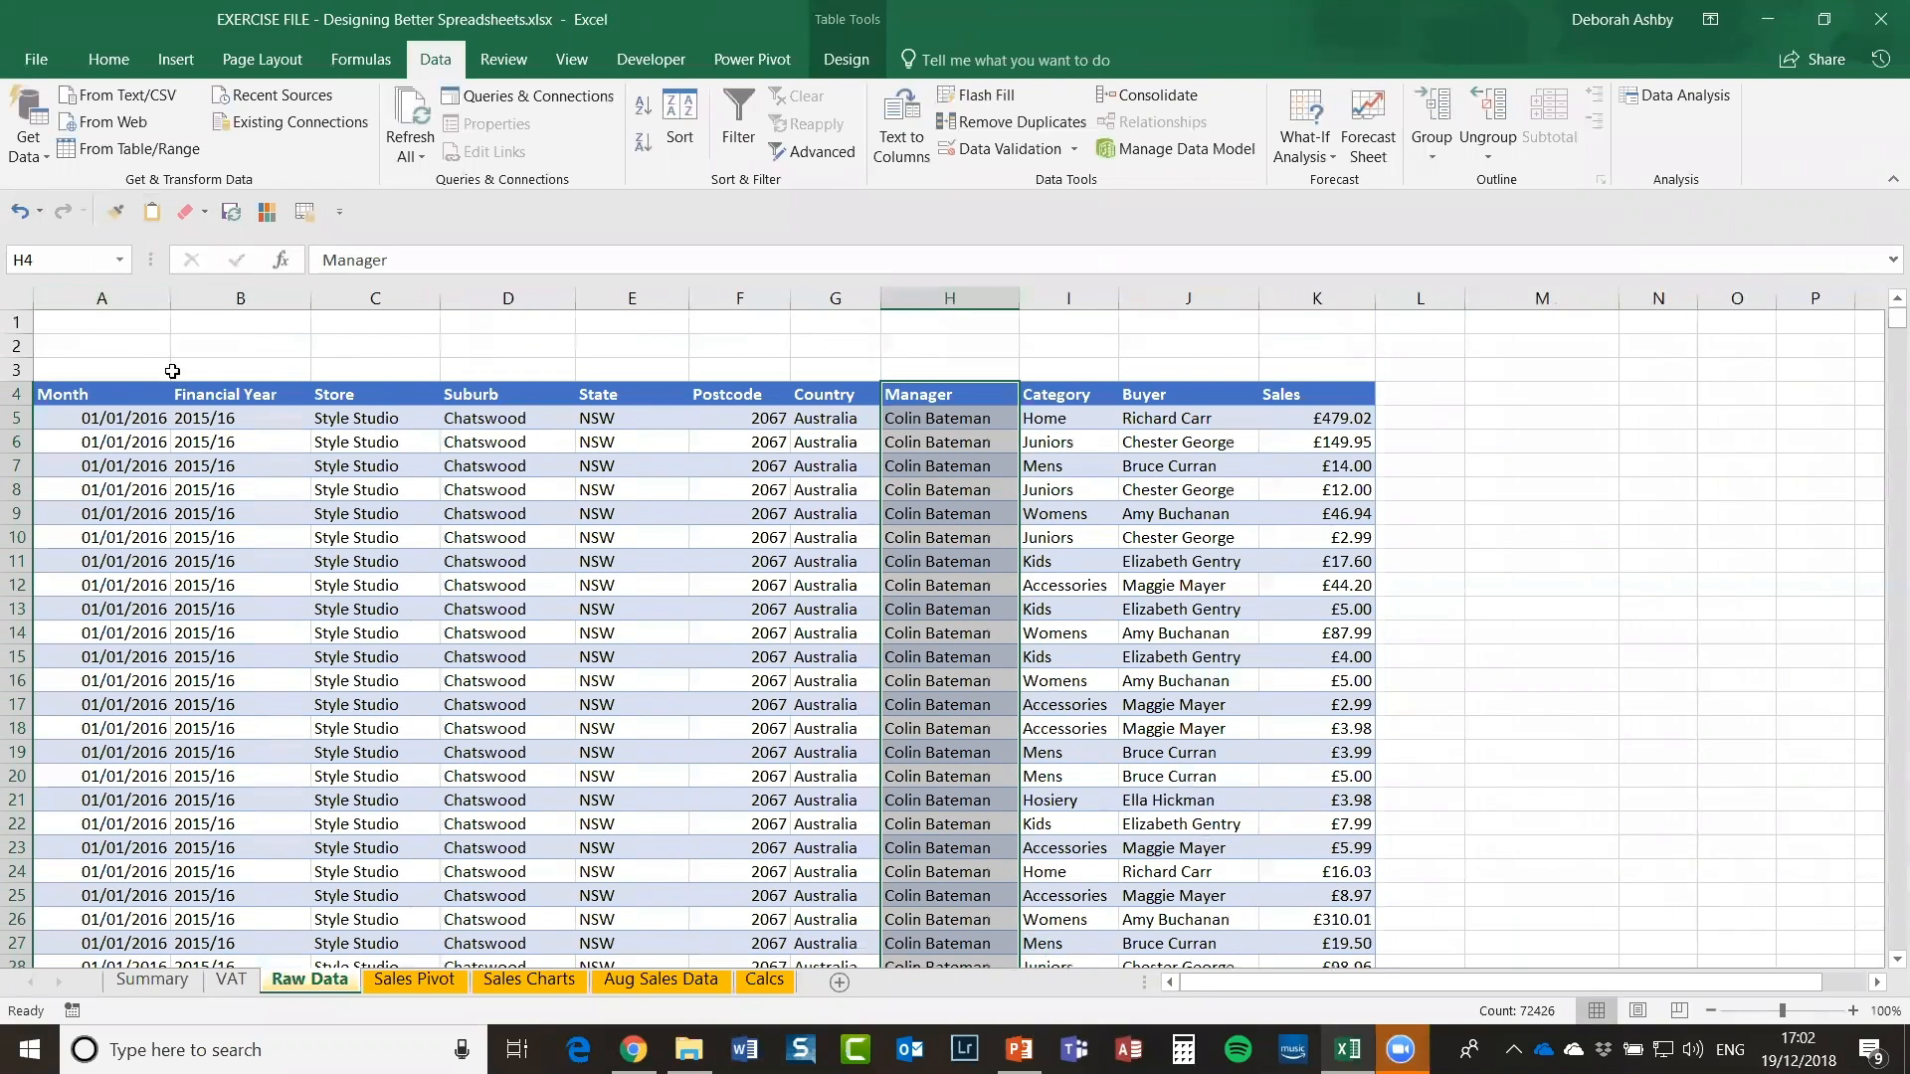
left_click(54, 256)
type("manager")
key("Escape")
Step: Name the Sales column range from K4 down as sales, then return to Calcs
left_click(1320, 394)
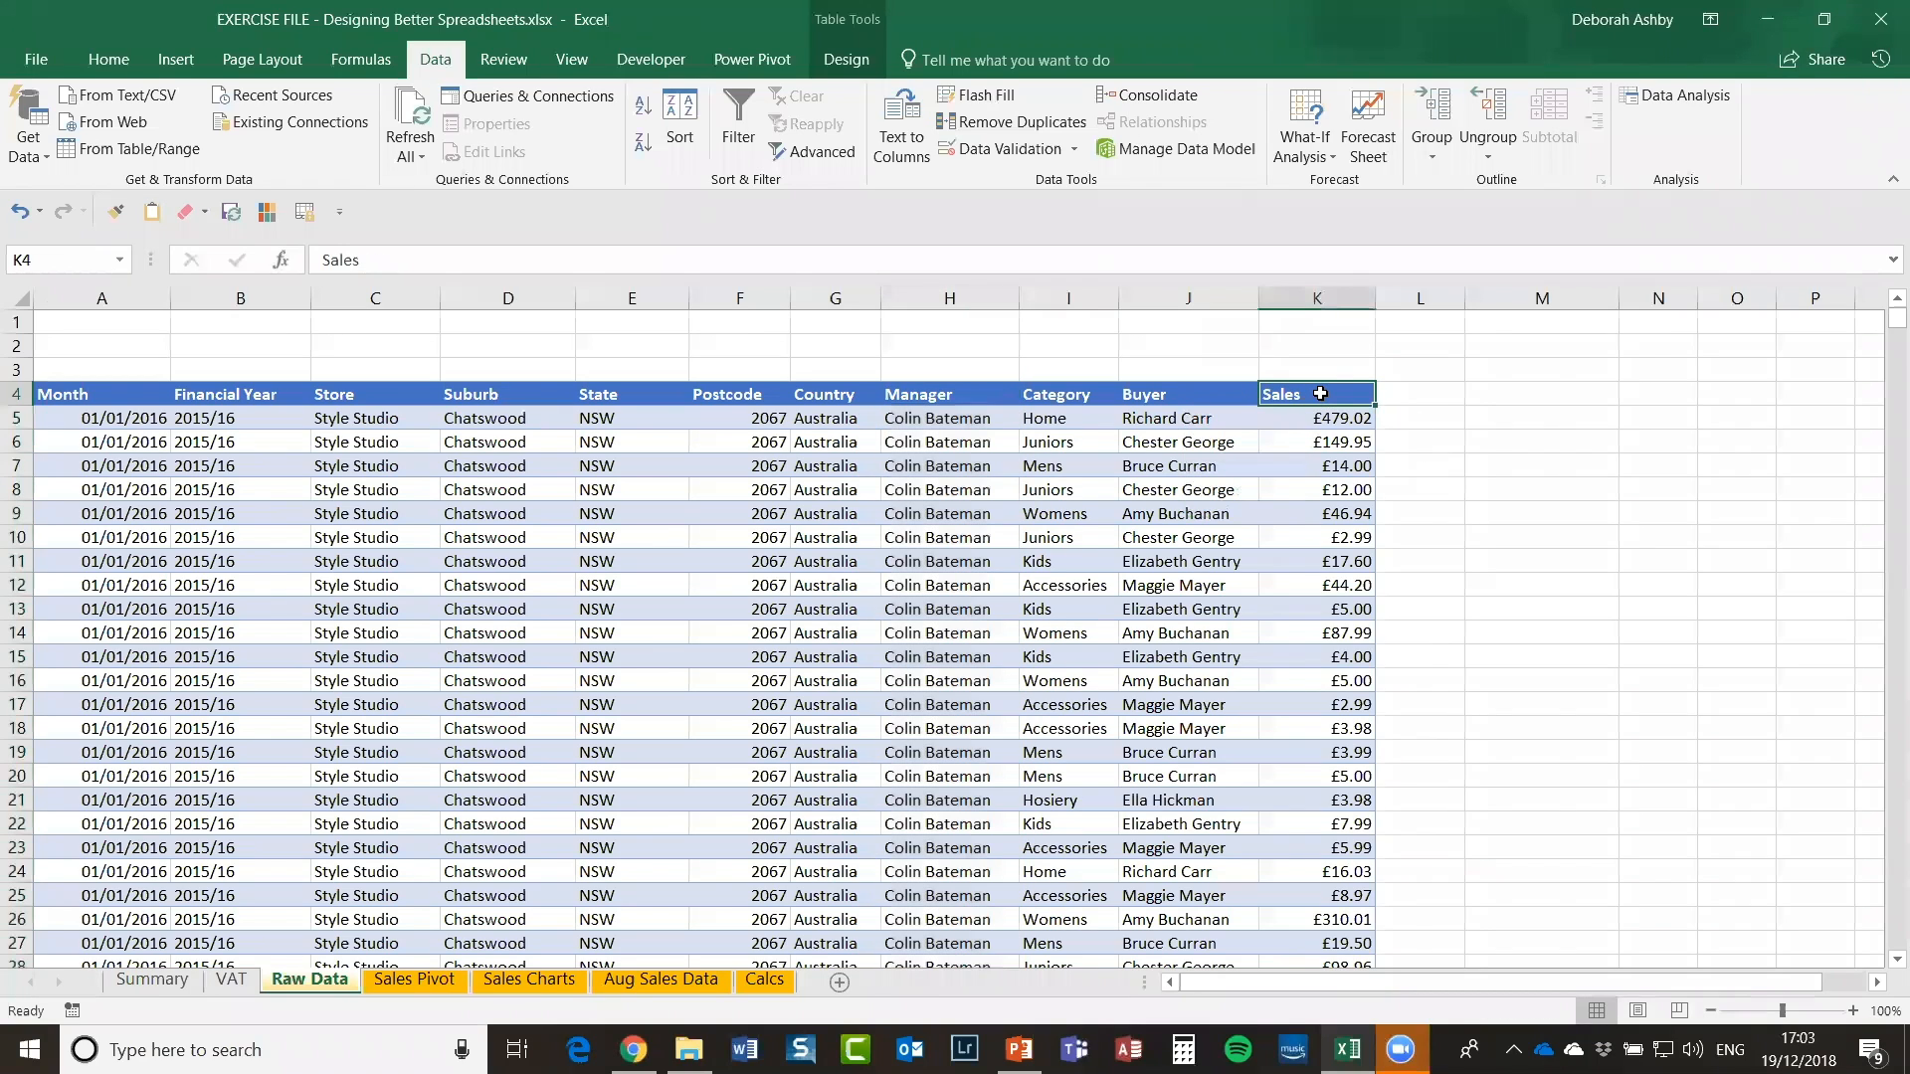
key("ctrl+shift+Down")
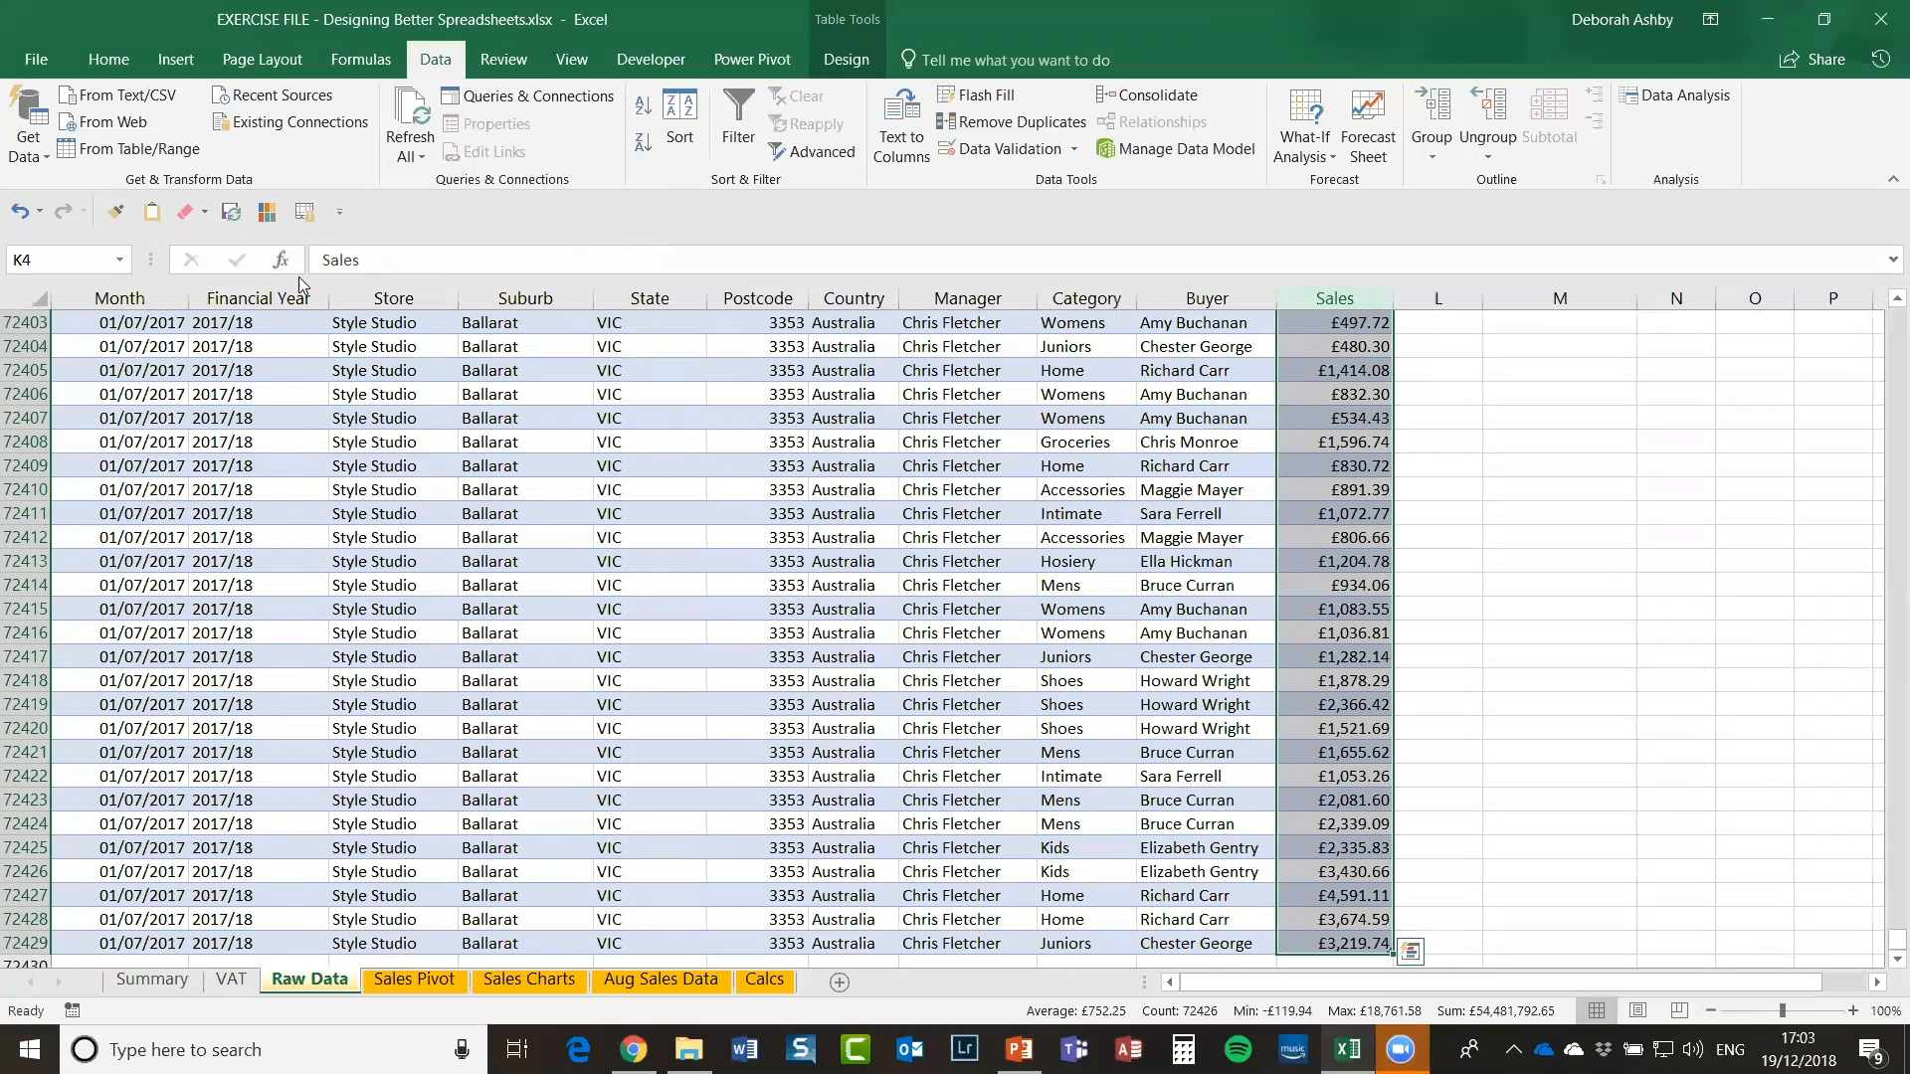
left_click(40, 260)
type("sales")
key("Return")
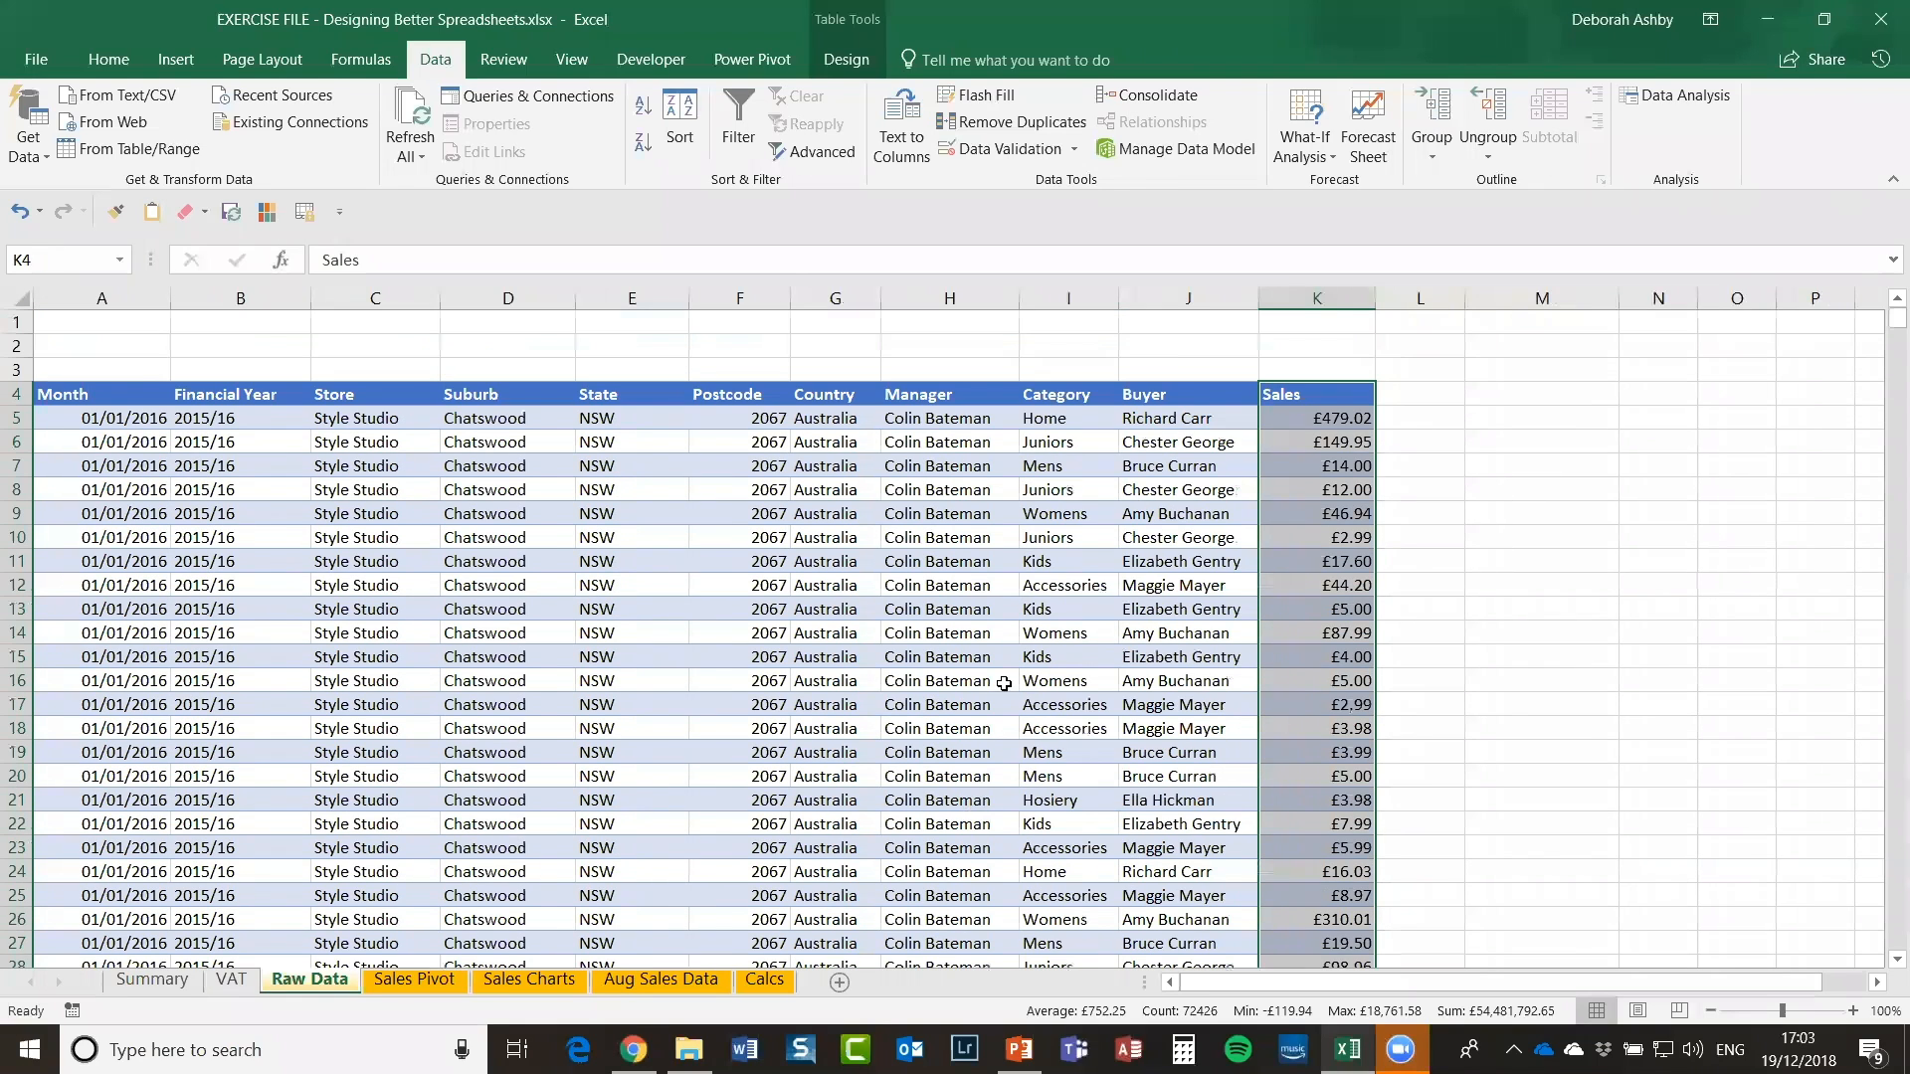
left_click(1078, 574)
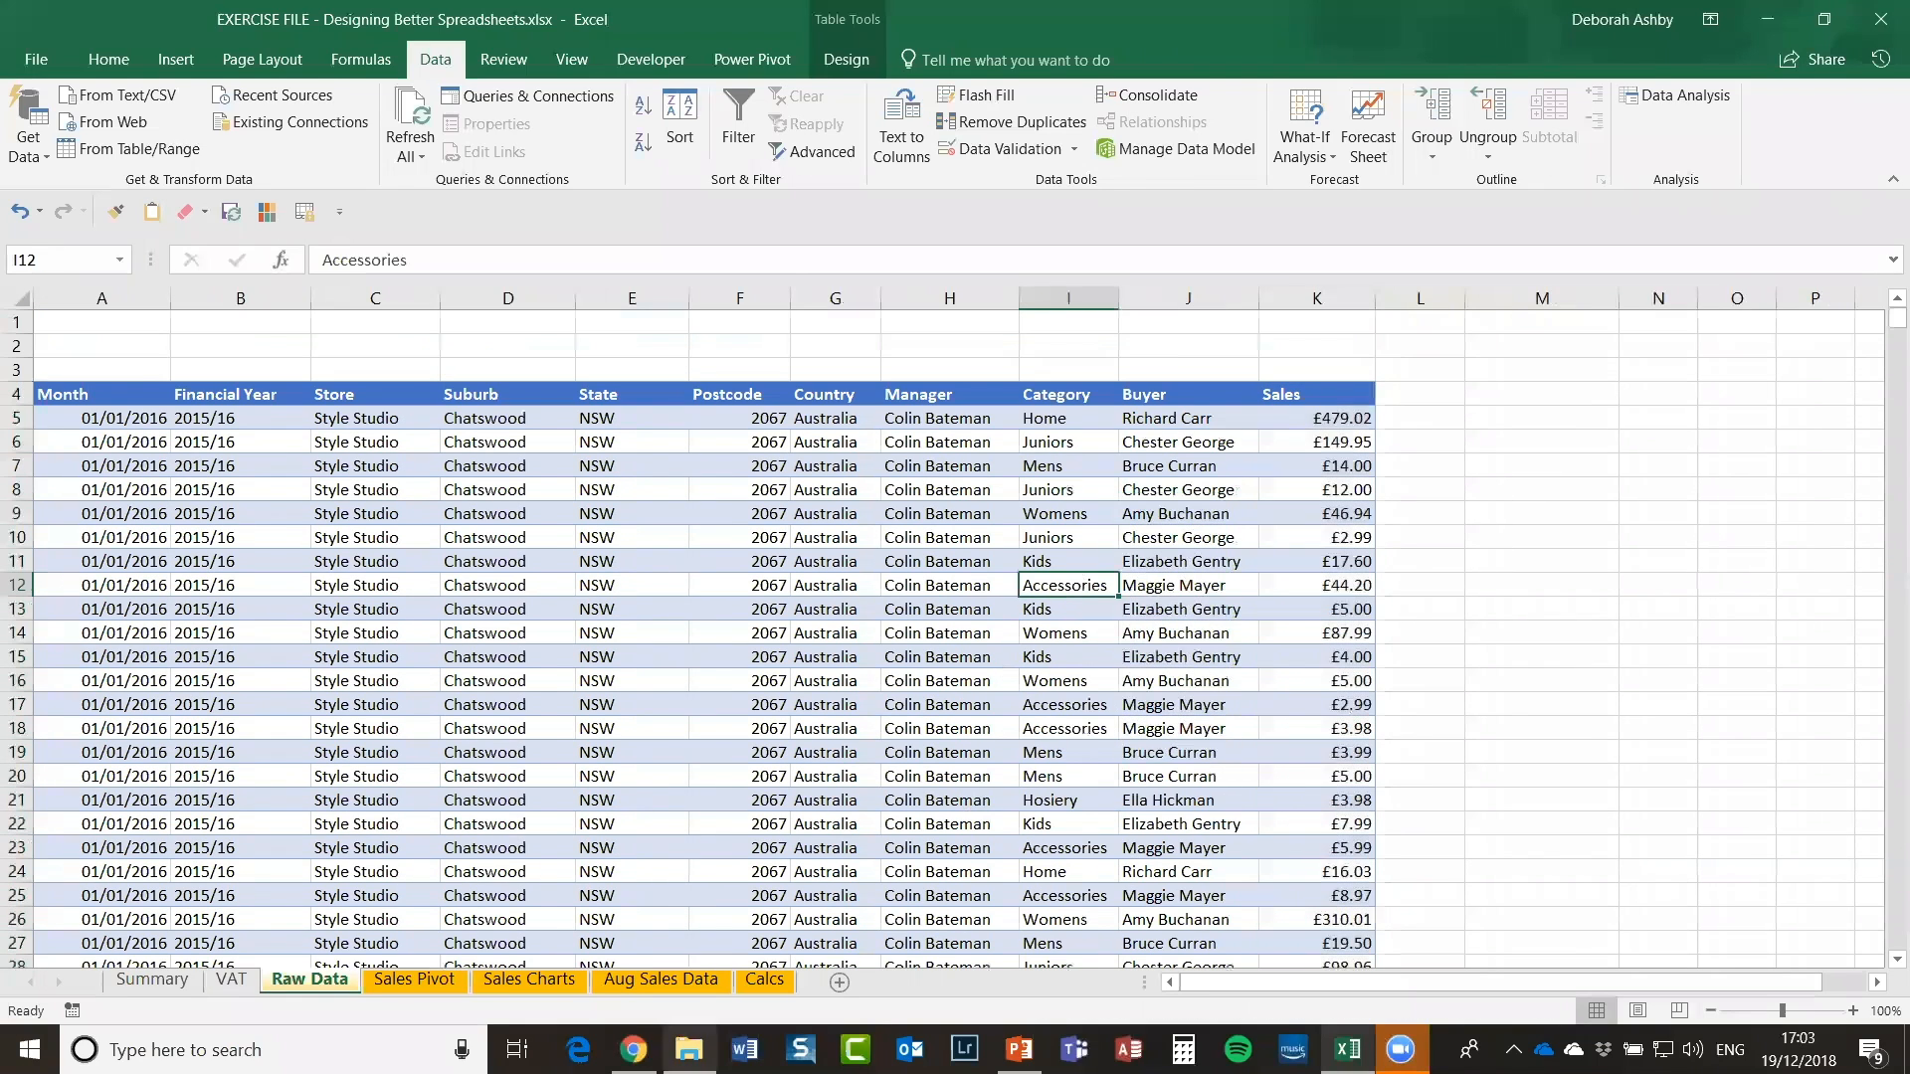
left_click(775, 985)
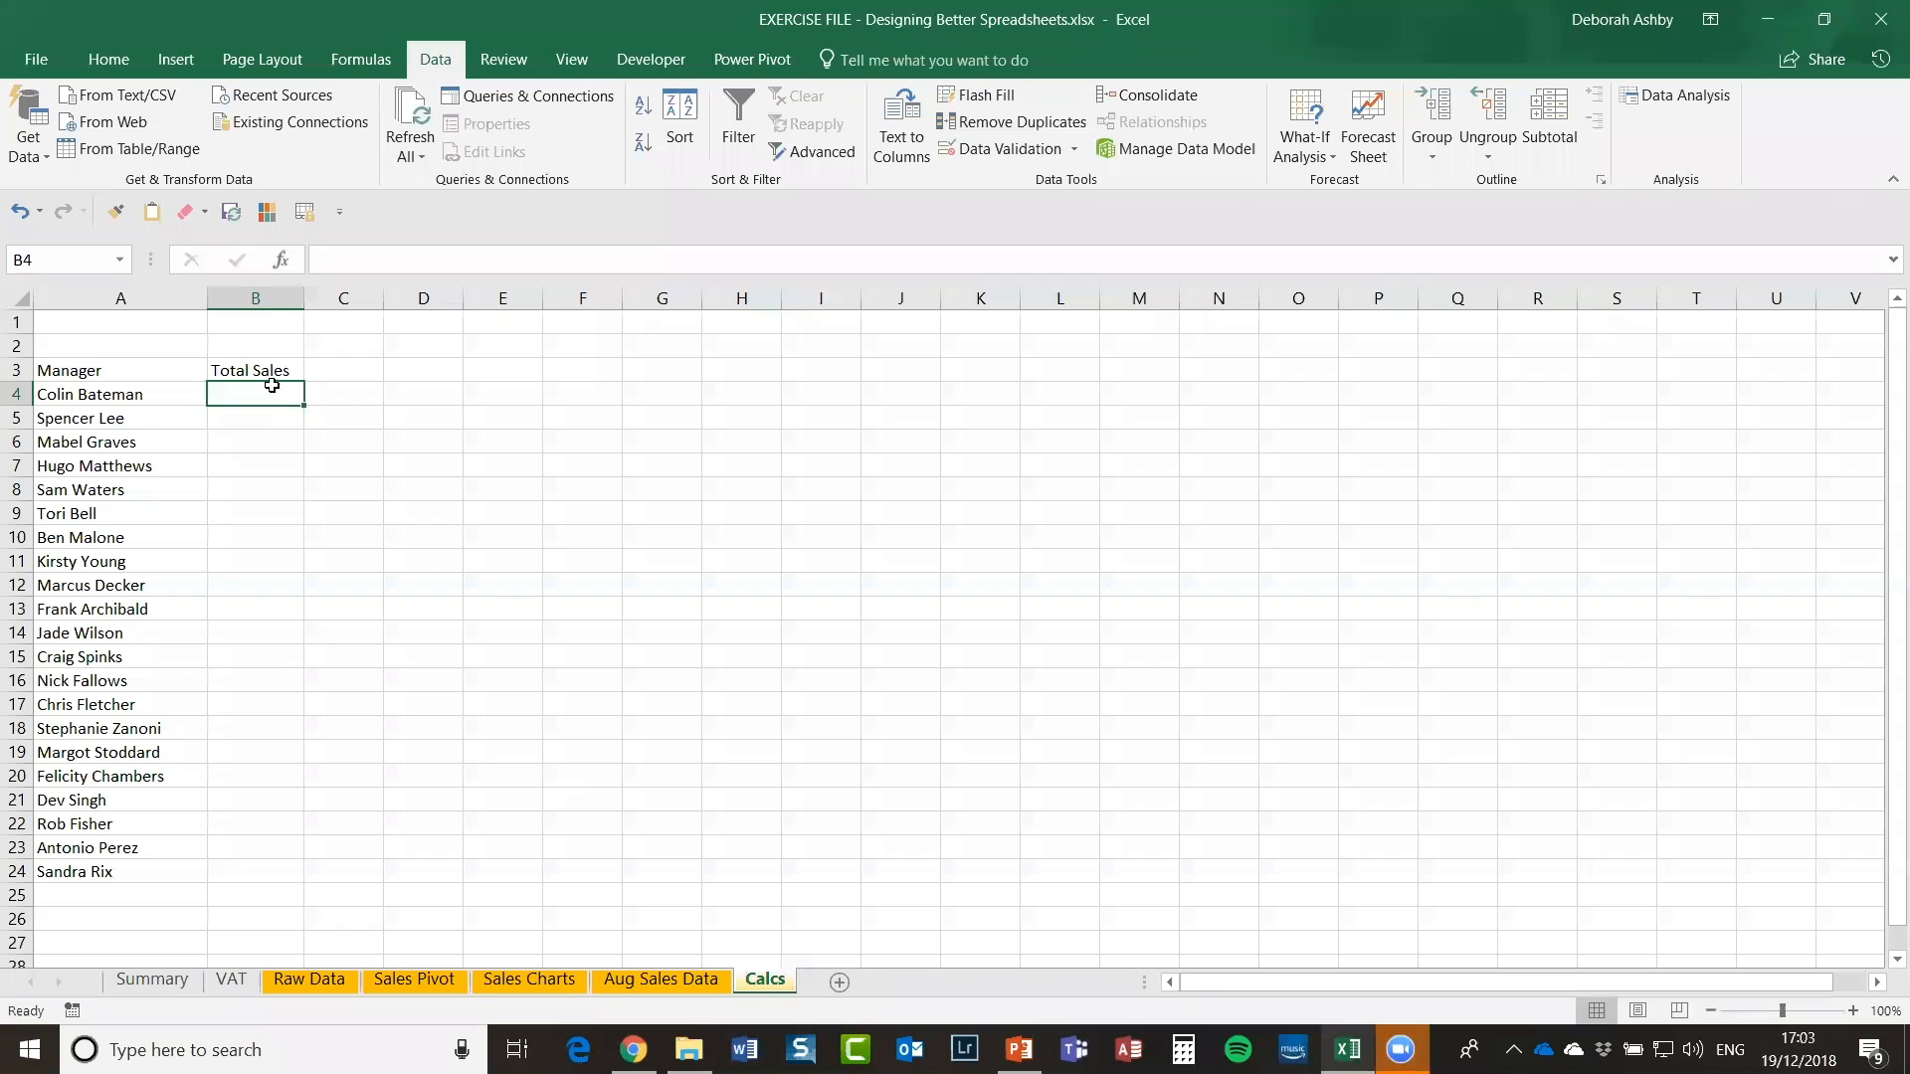
Step: Widen column B and enter =sumif(manager,A4,sales) in B4 using the defined names
left_click_drag(301, 297, 333, 298)
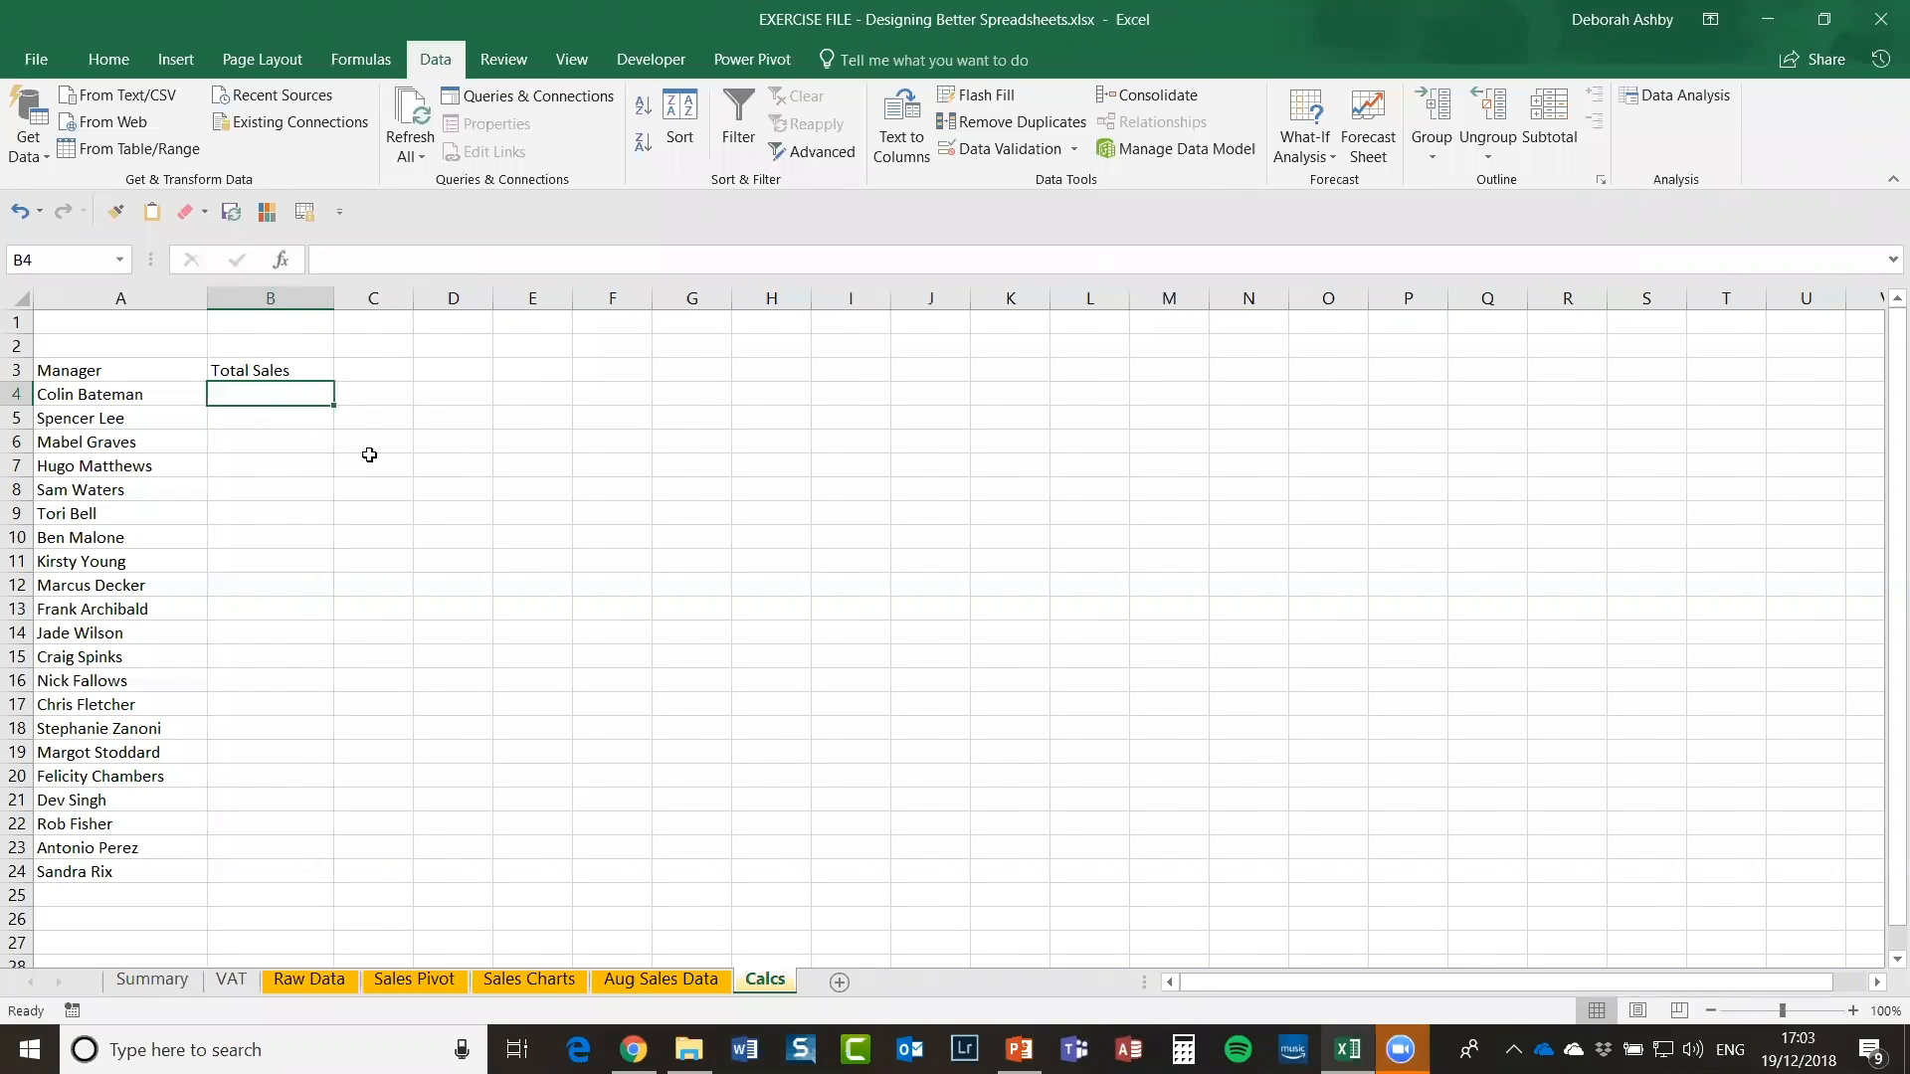
type("=su")
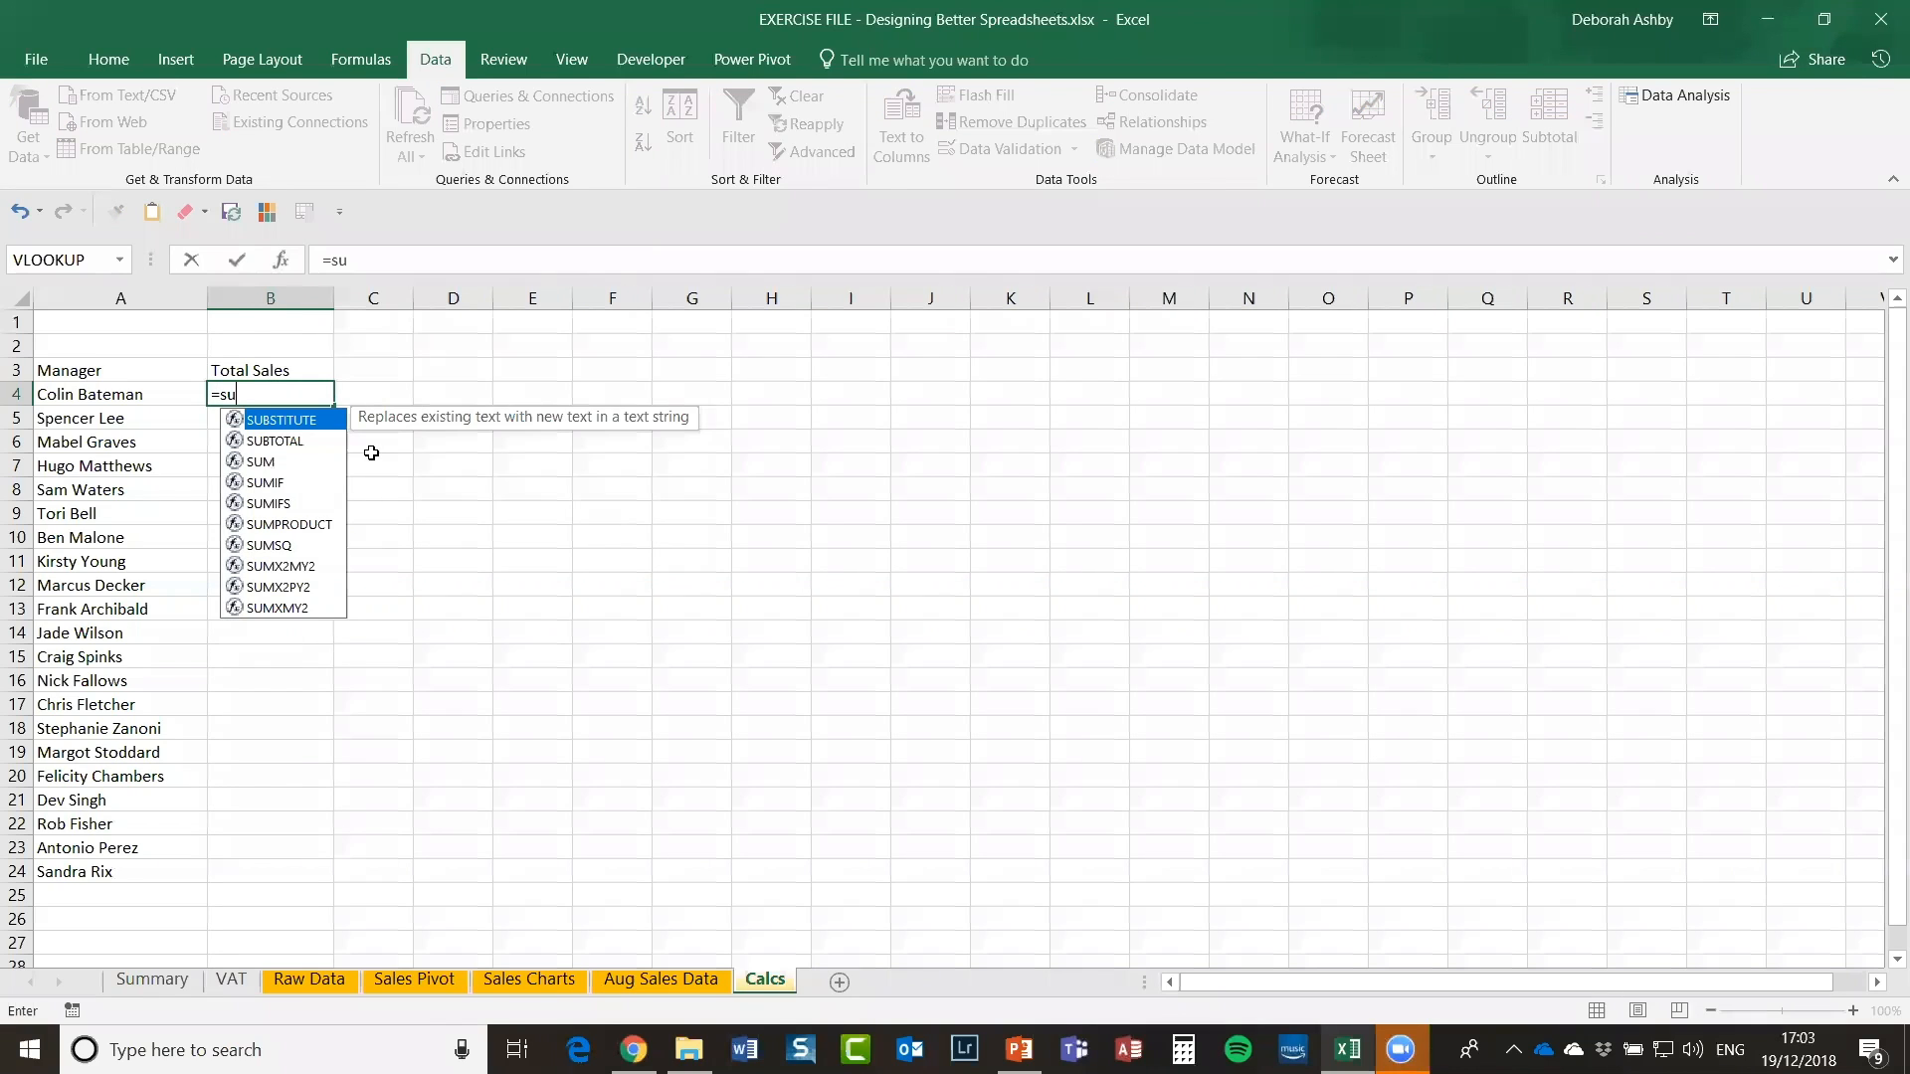
type("mif(")
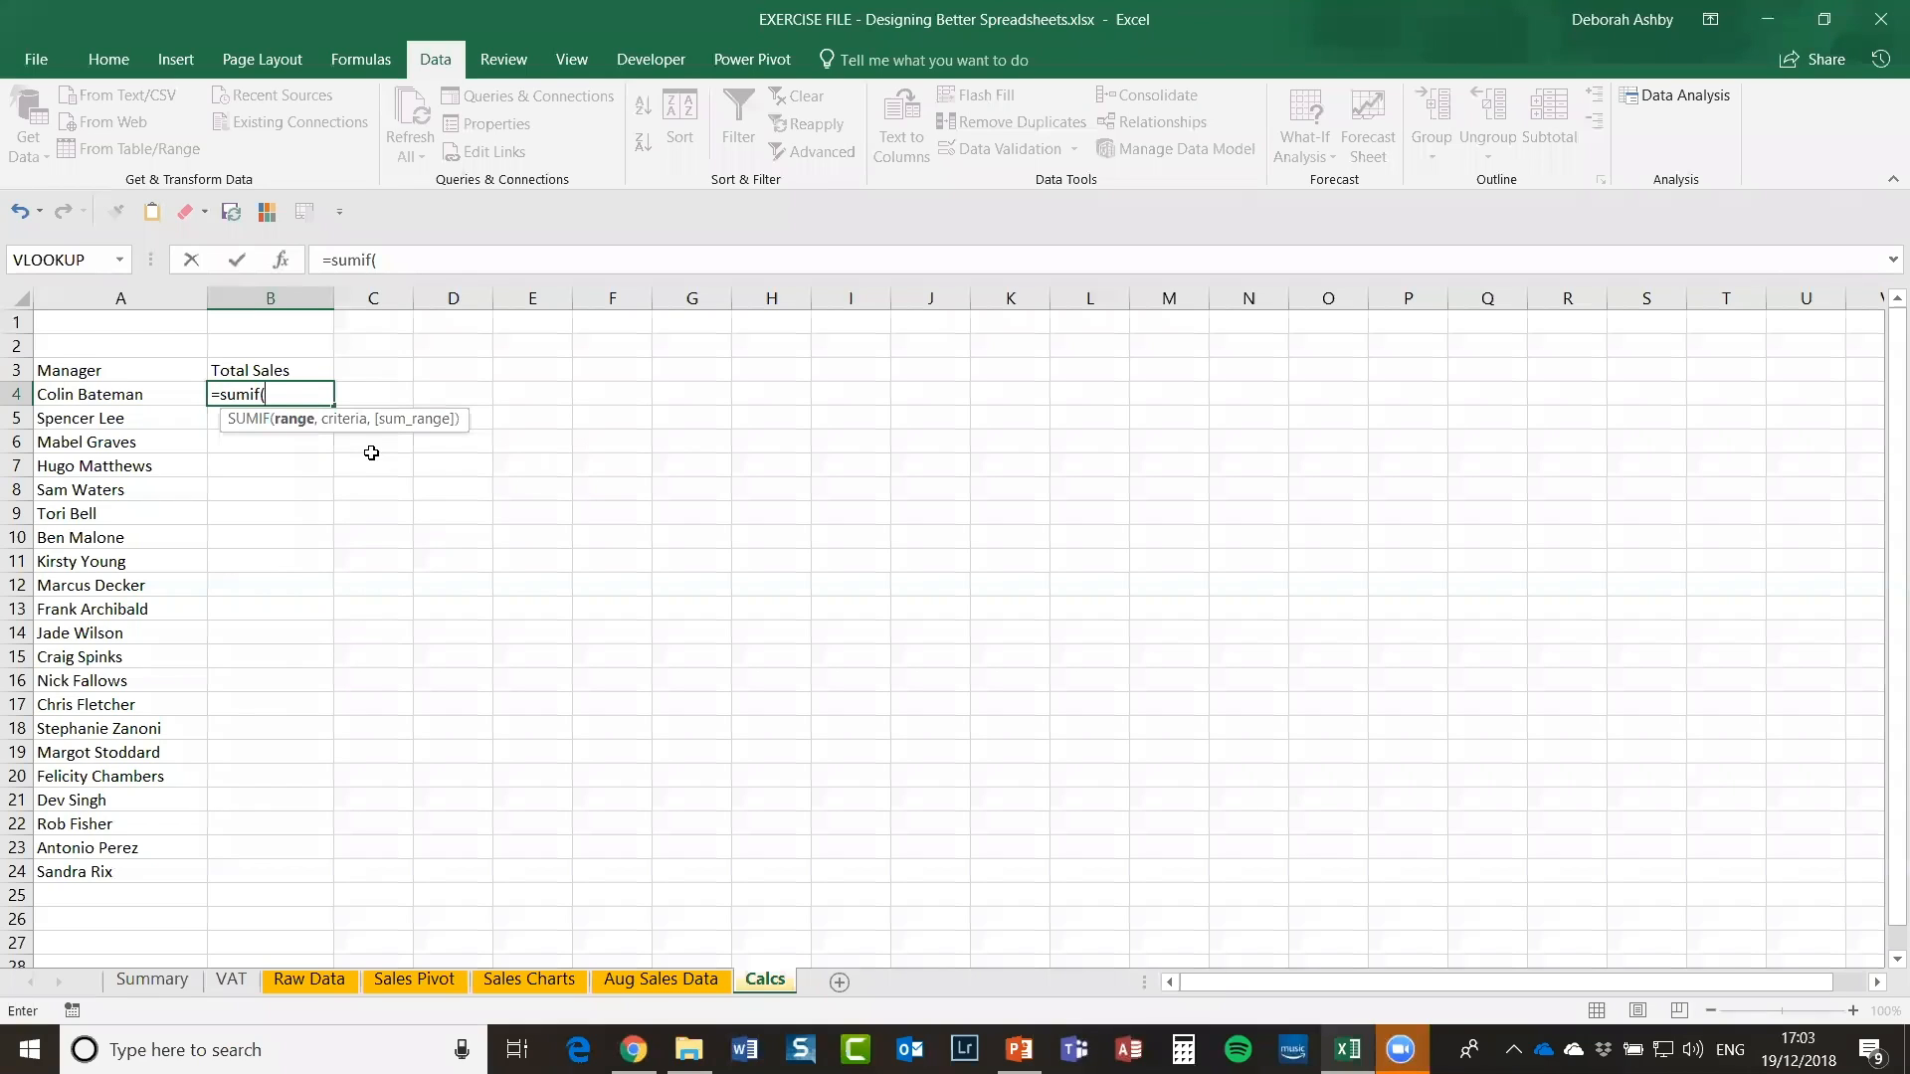
key("F3")
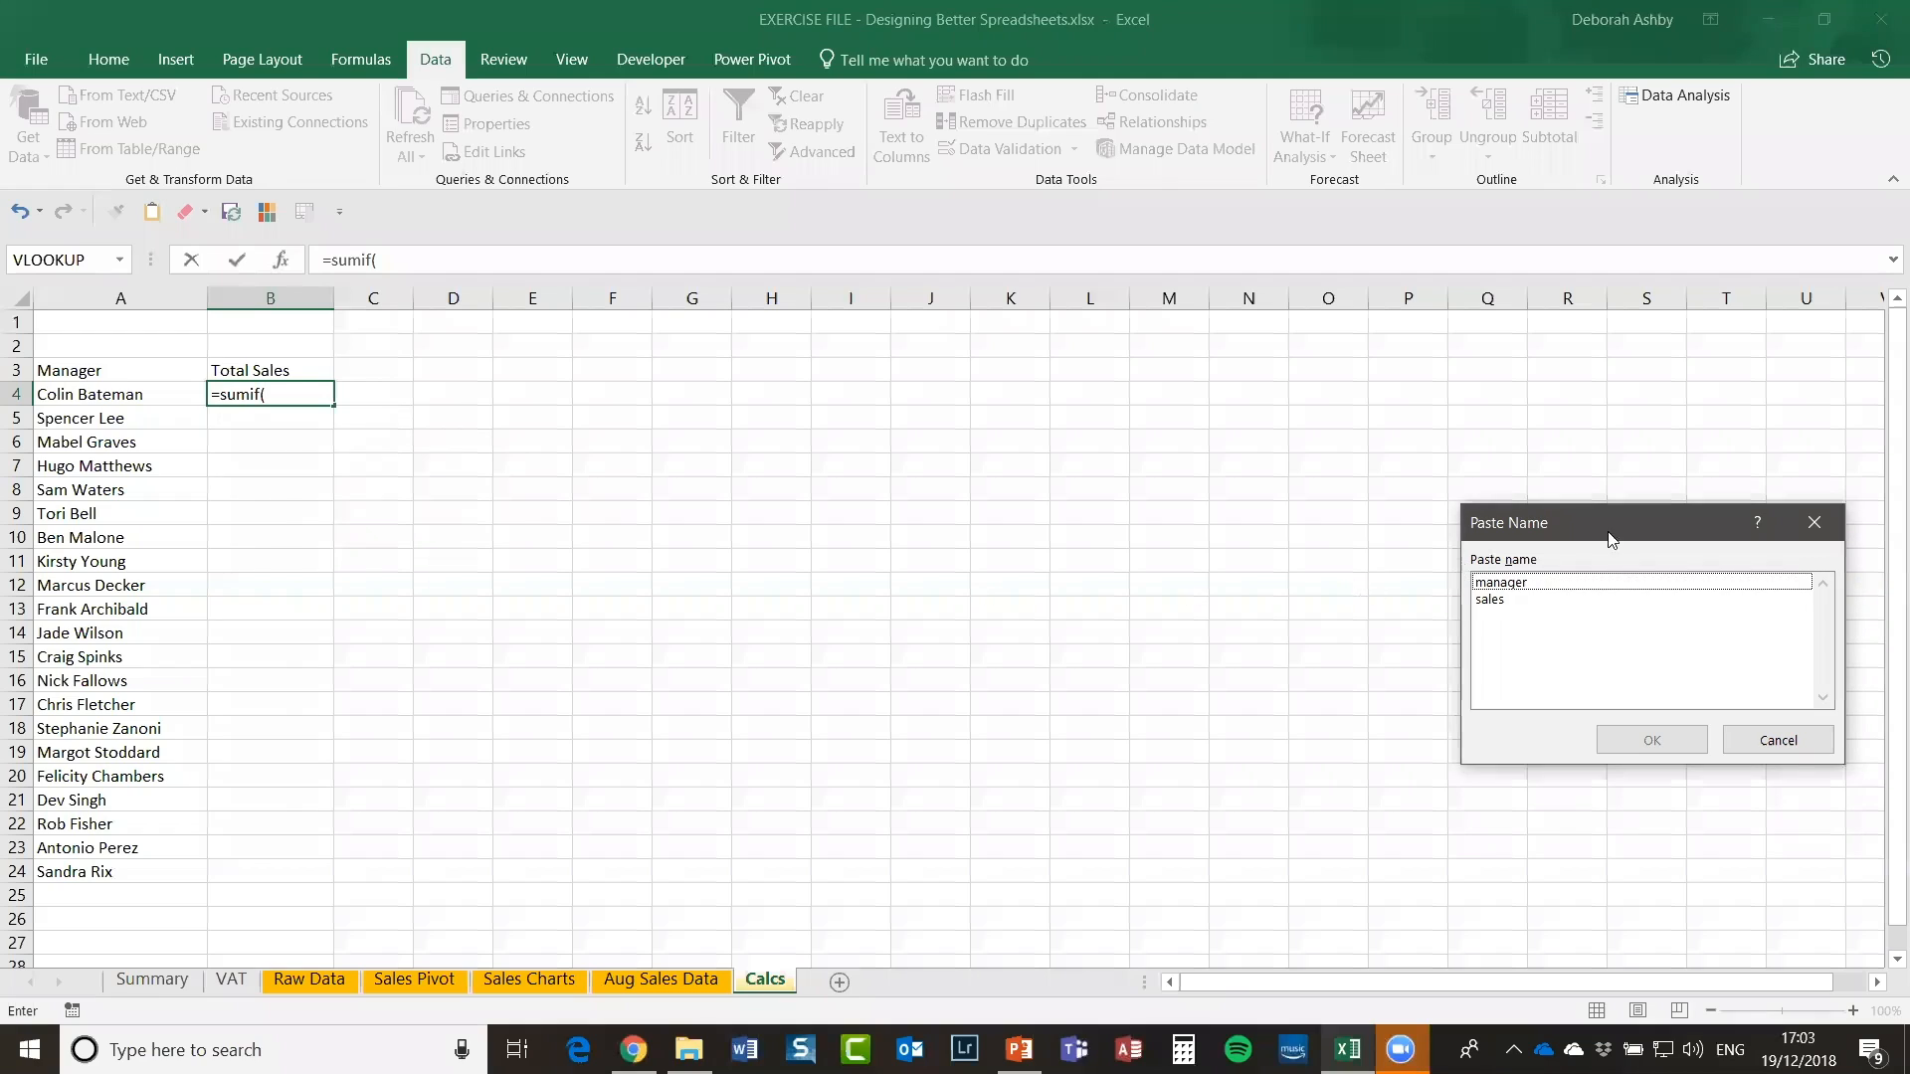
left_click_drag(1591, 523, 800, 326)
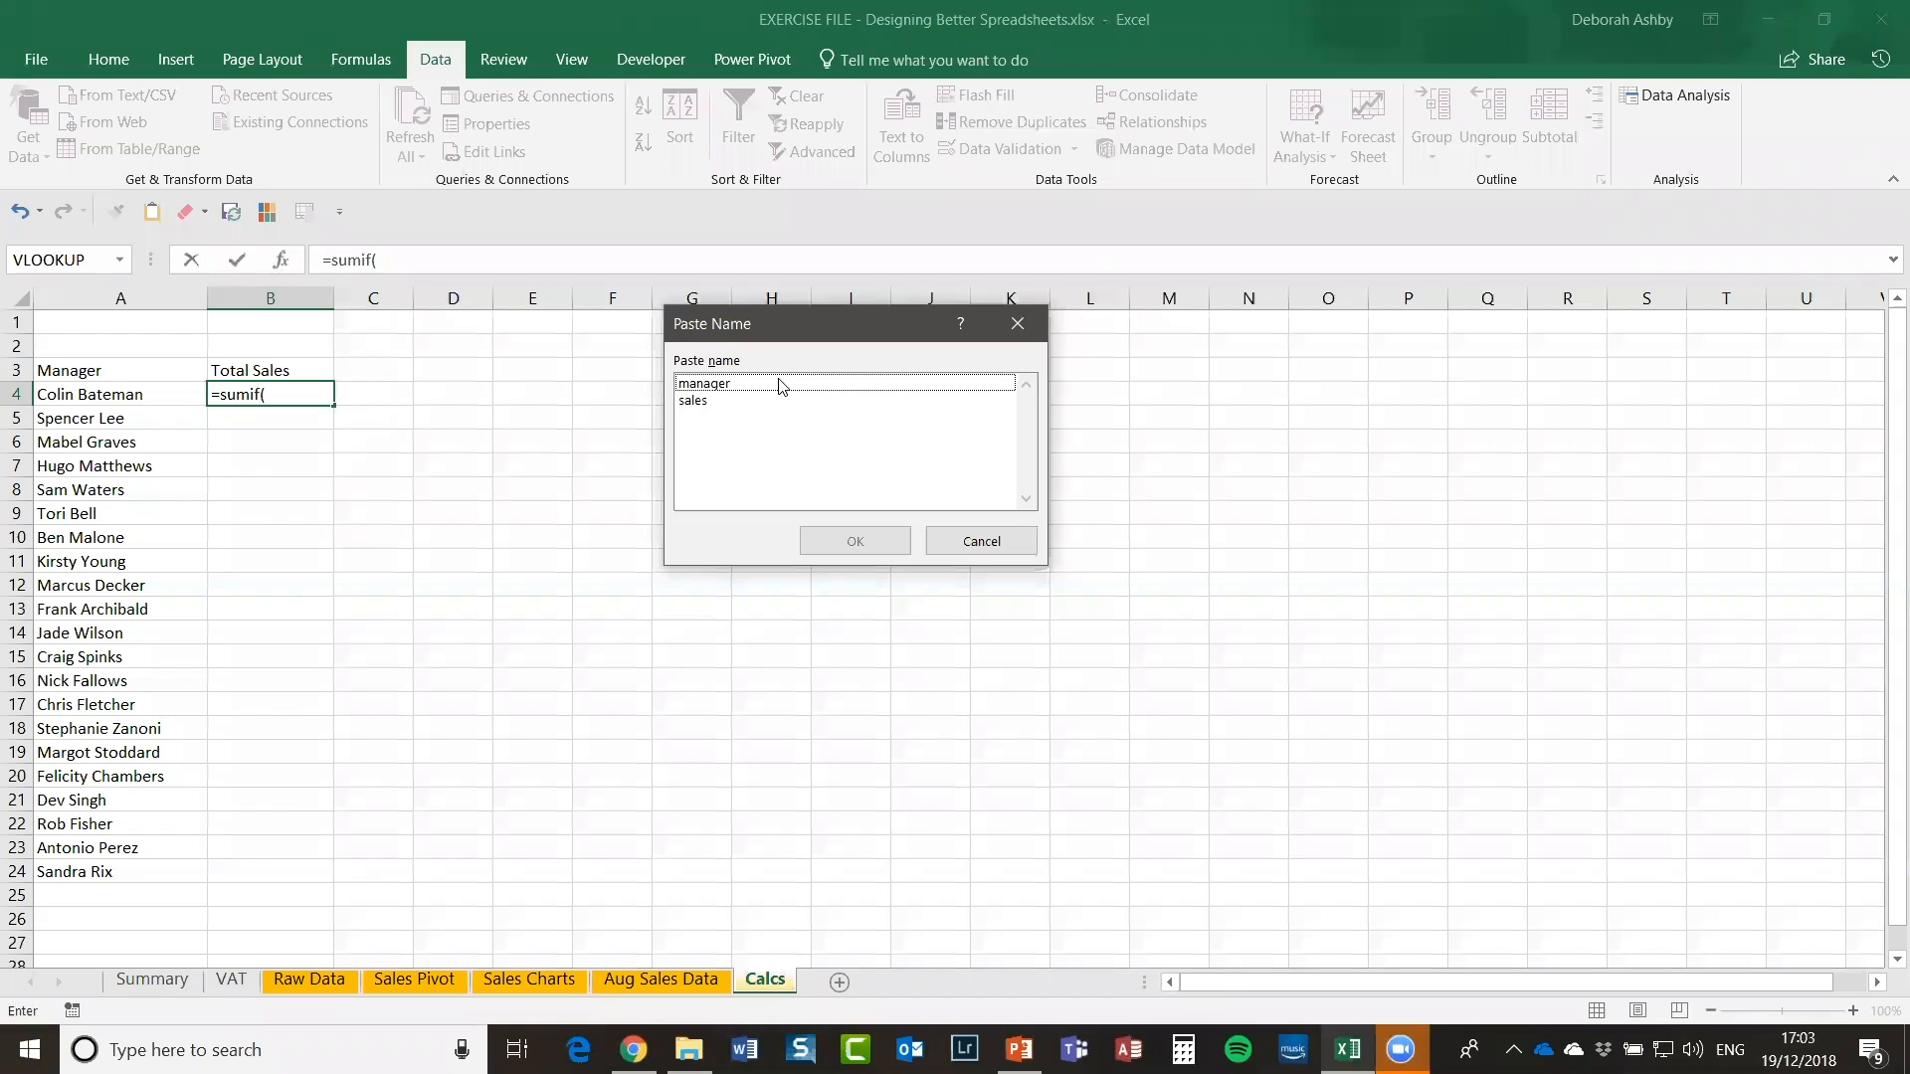
double_click(749, 384)
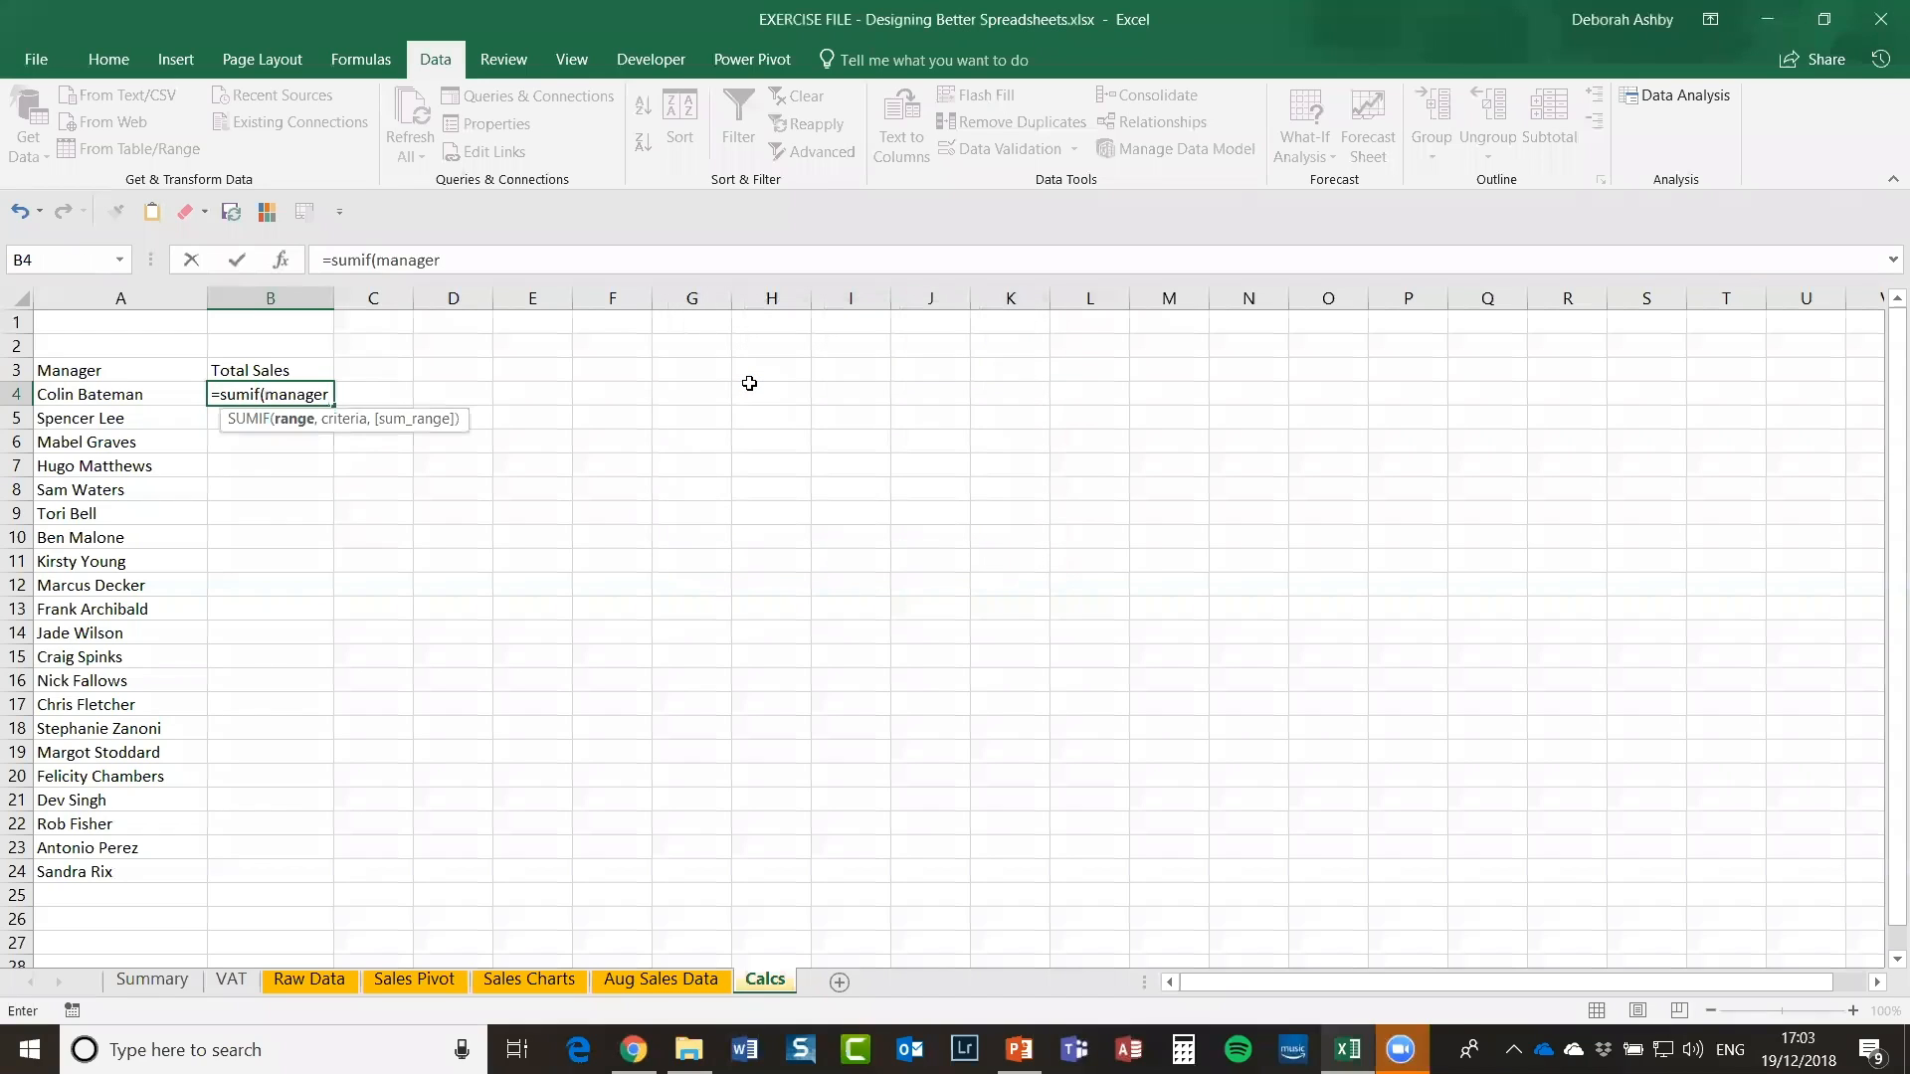
type(",")
left_click(112, 395)
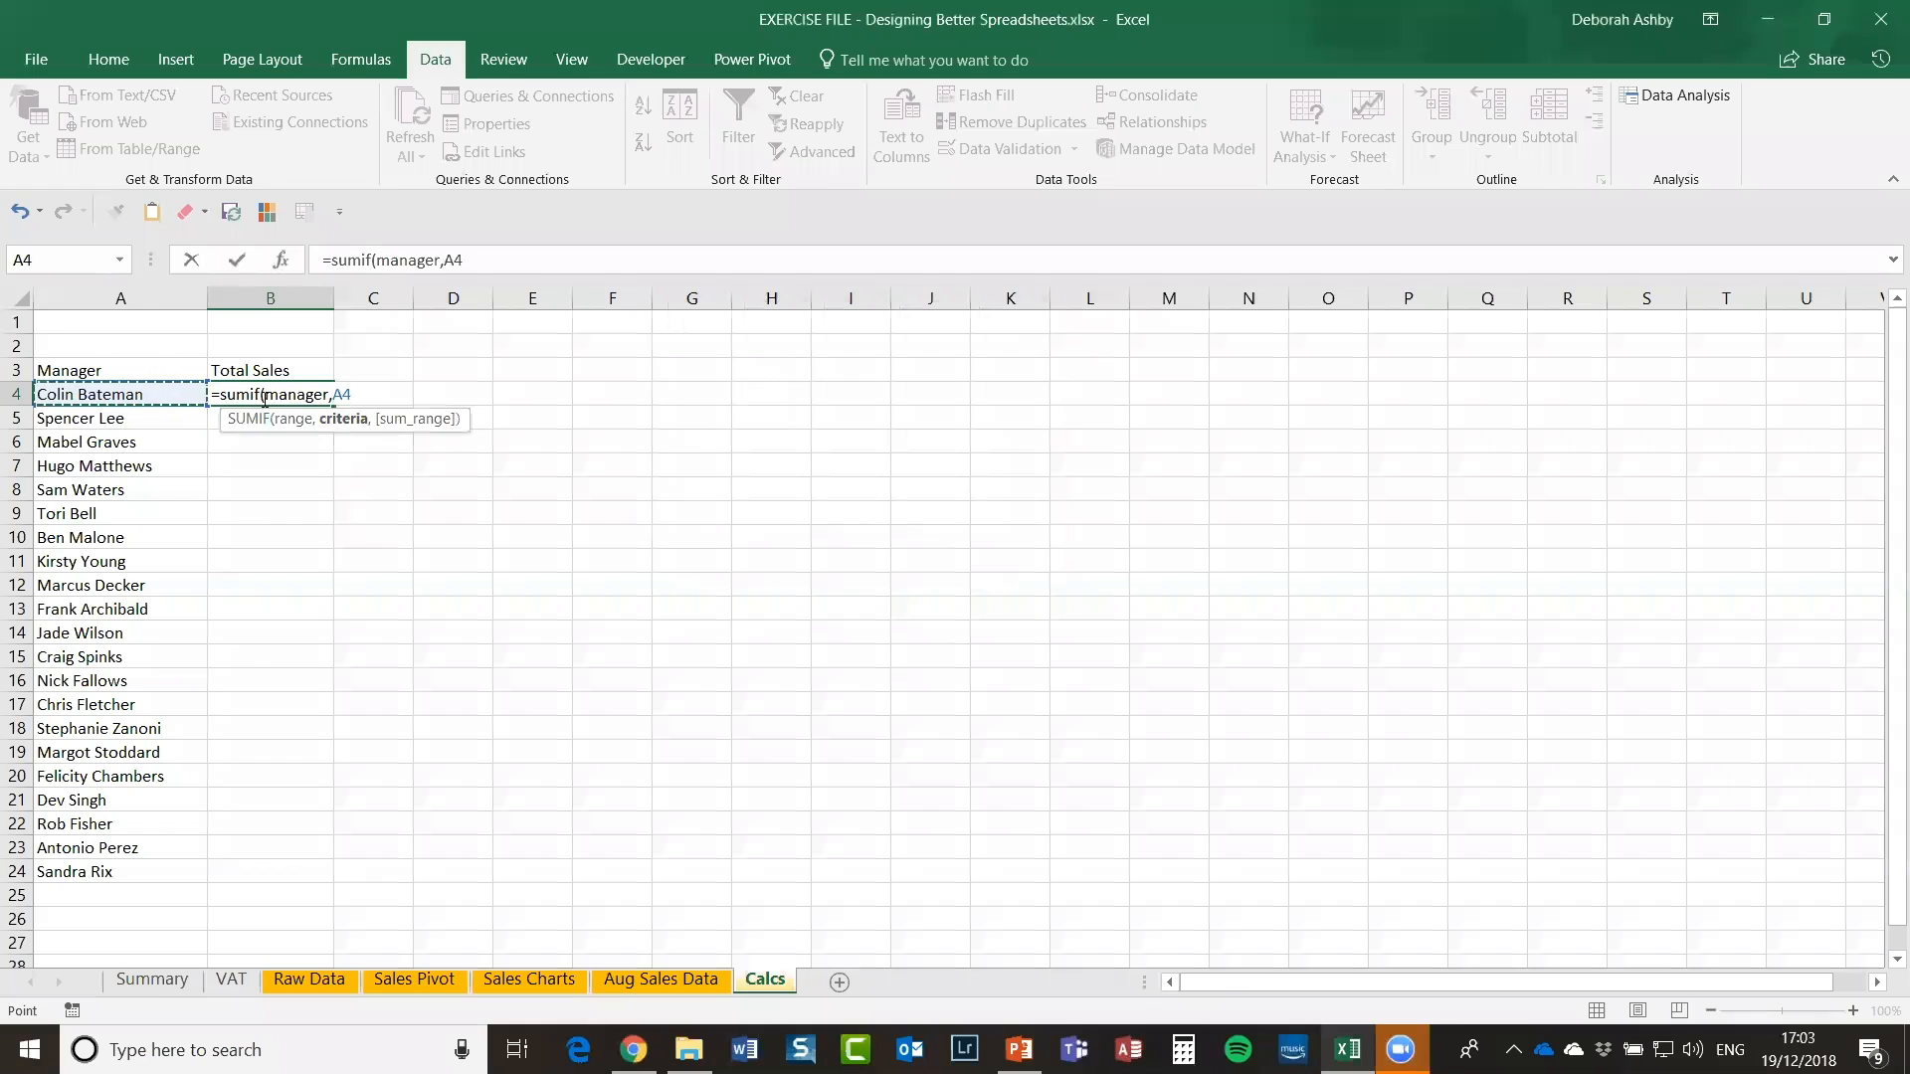
type(",")
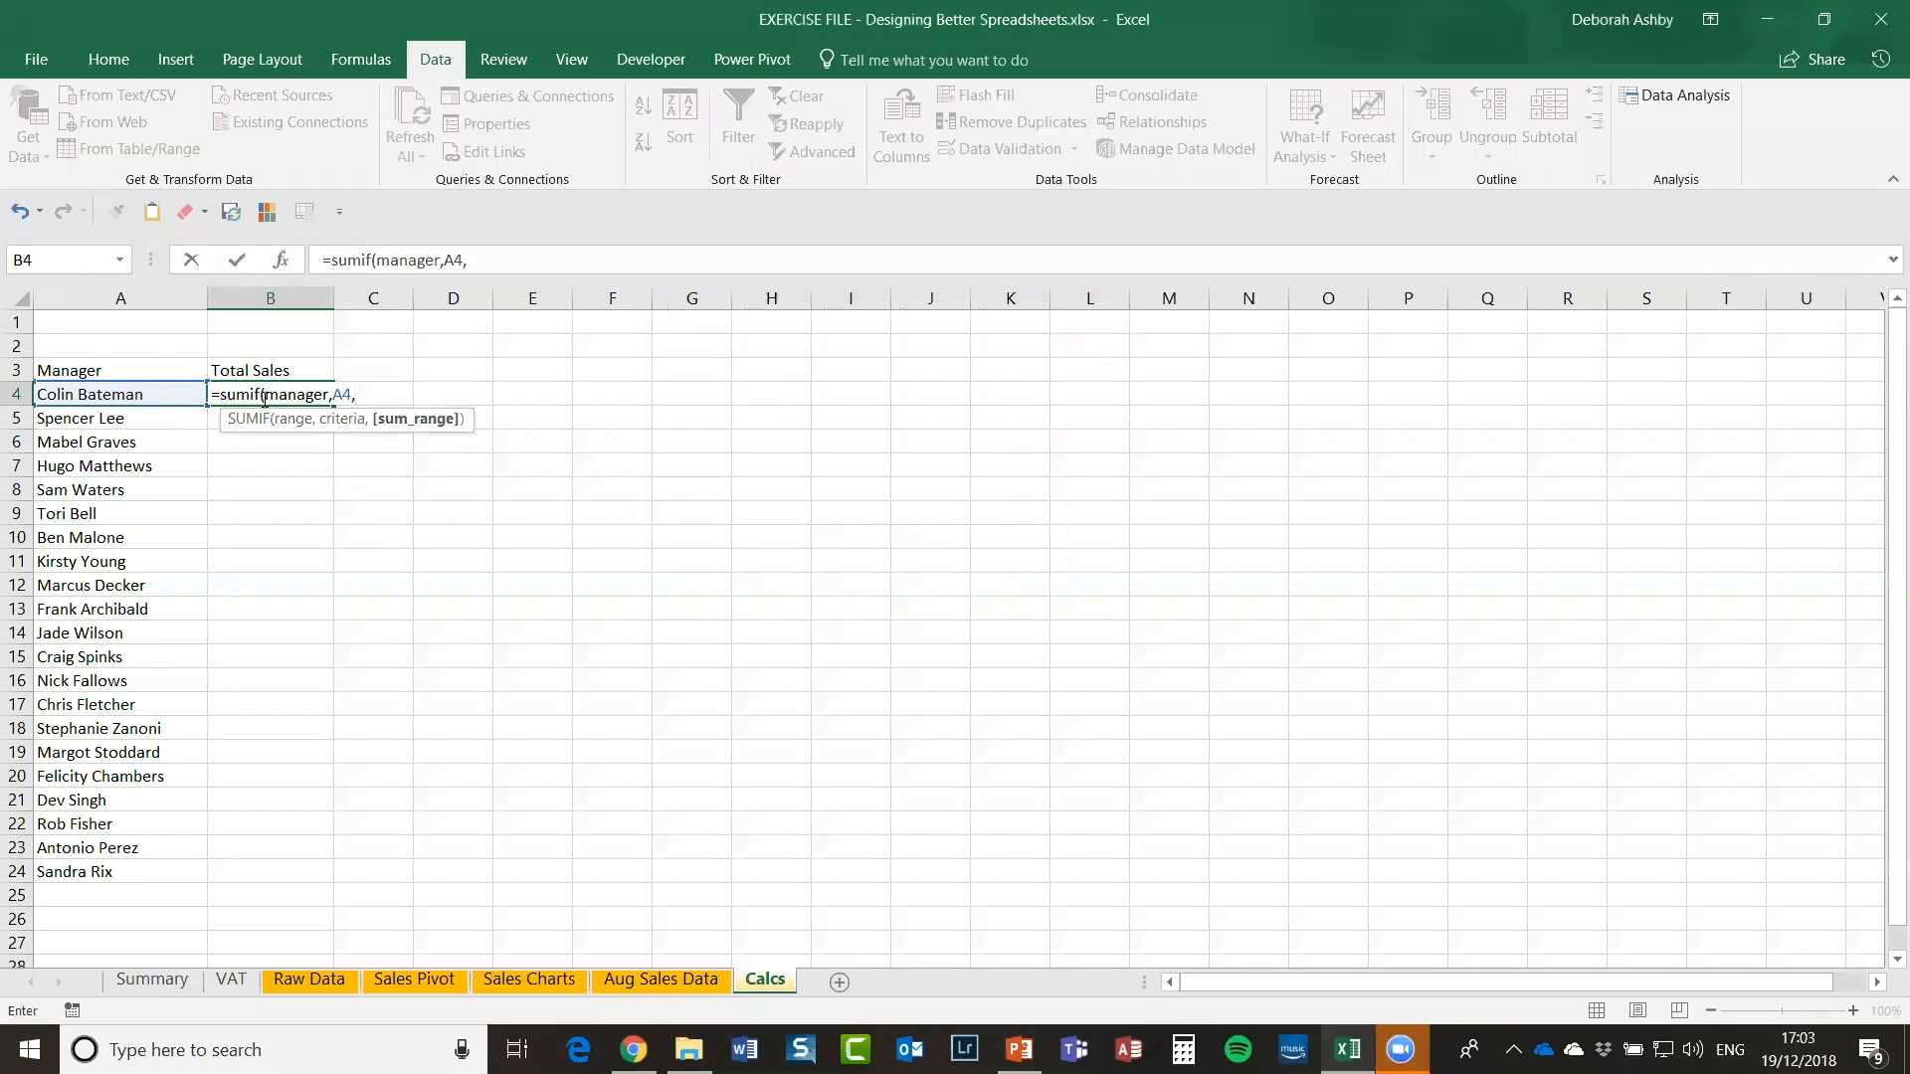
key("F3")
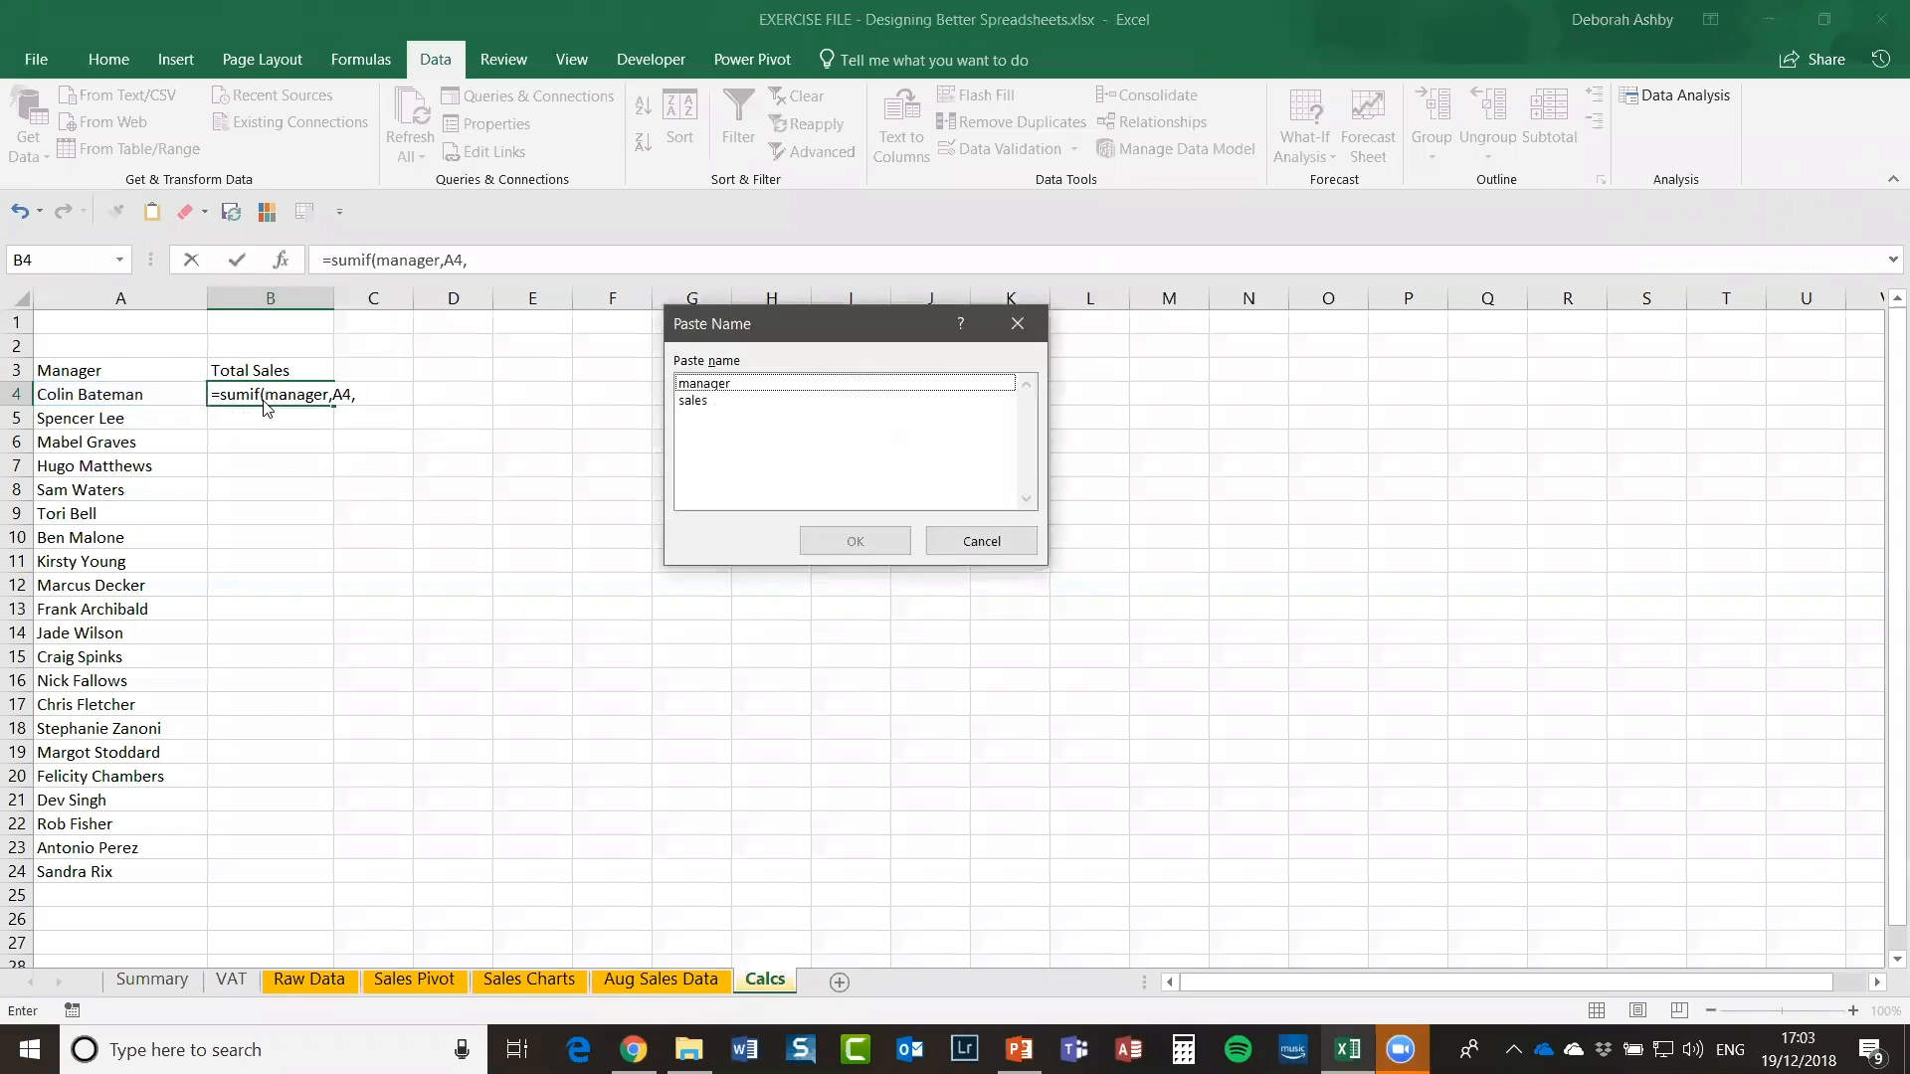
left_click(700, 407)
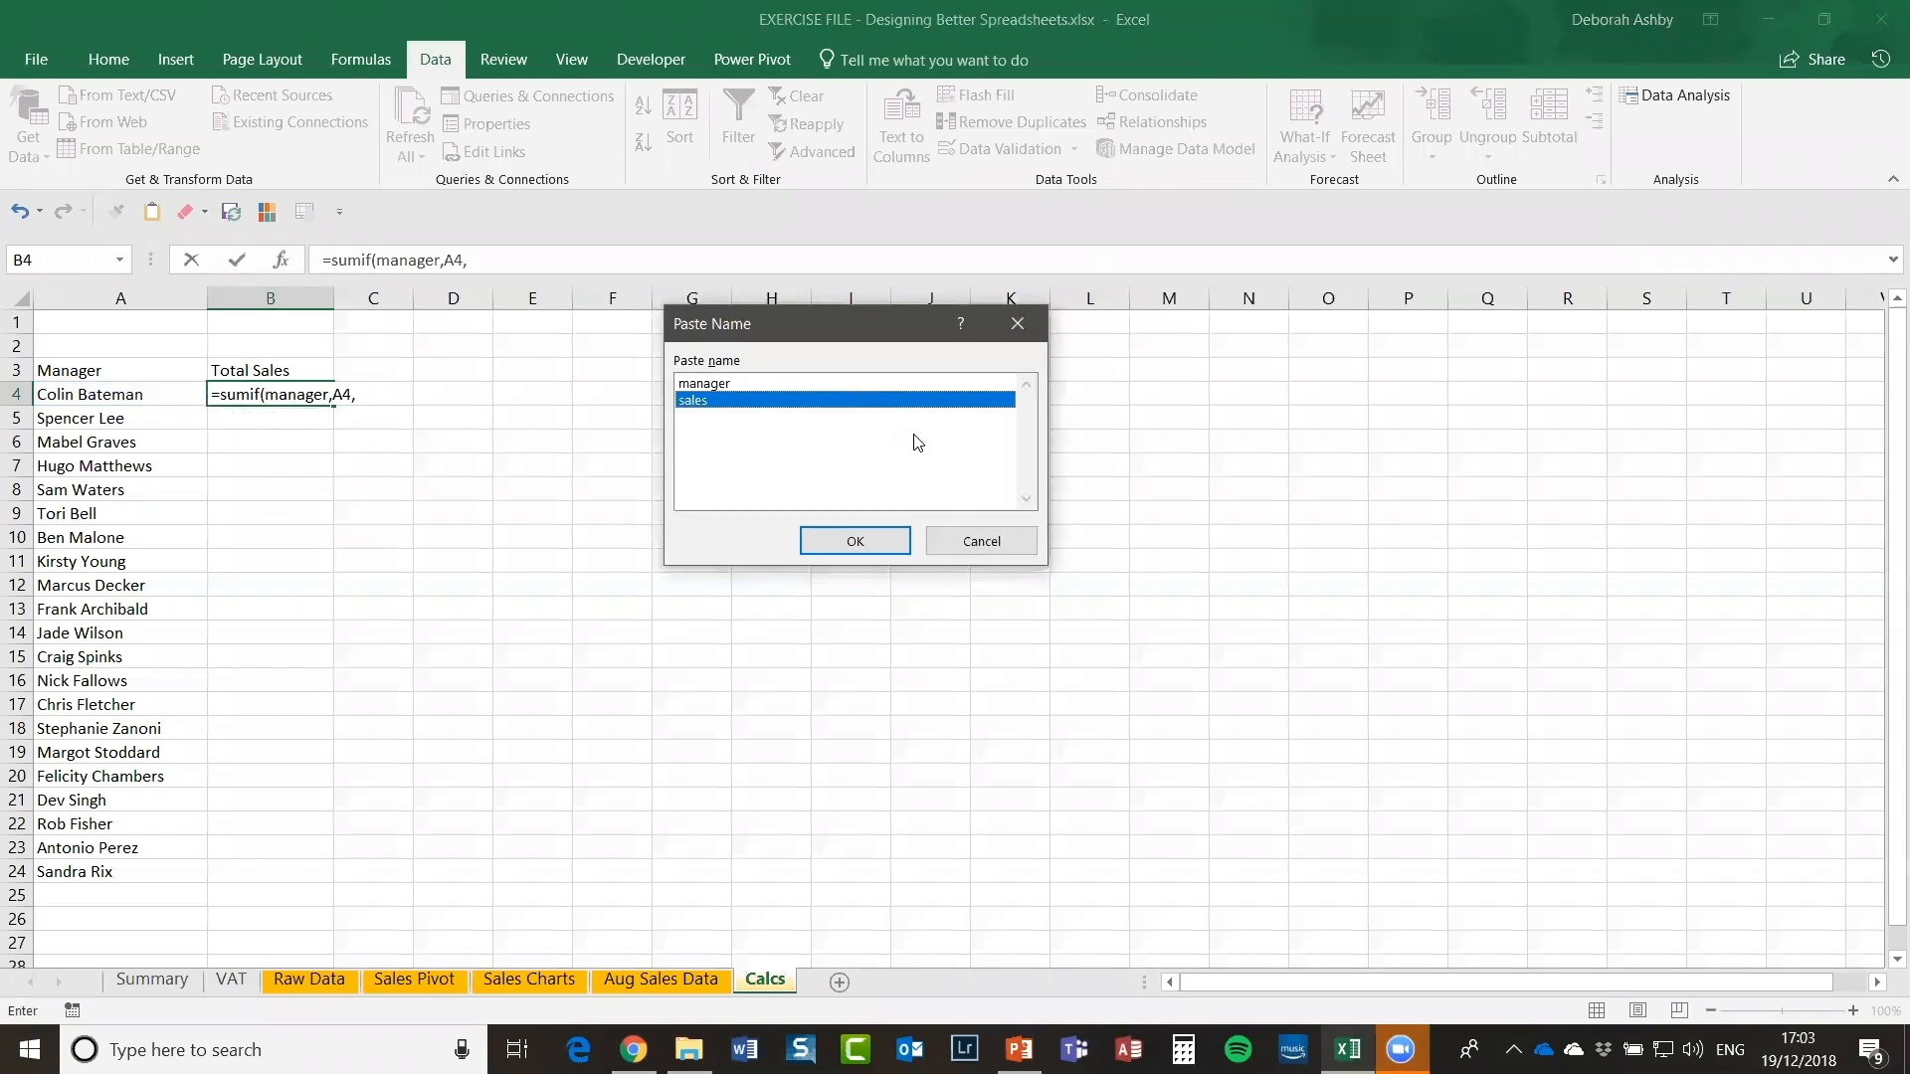
left_click(873, 542)
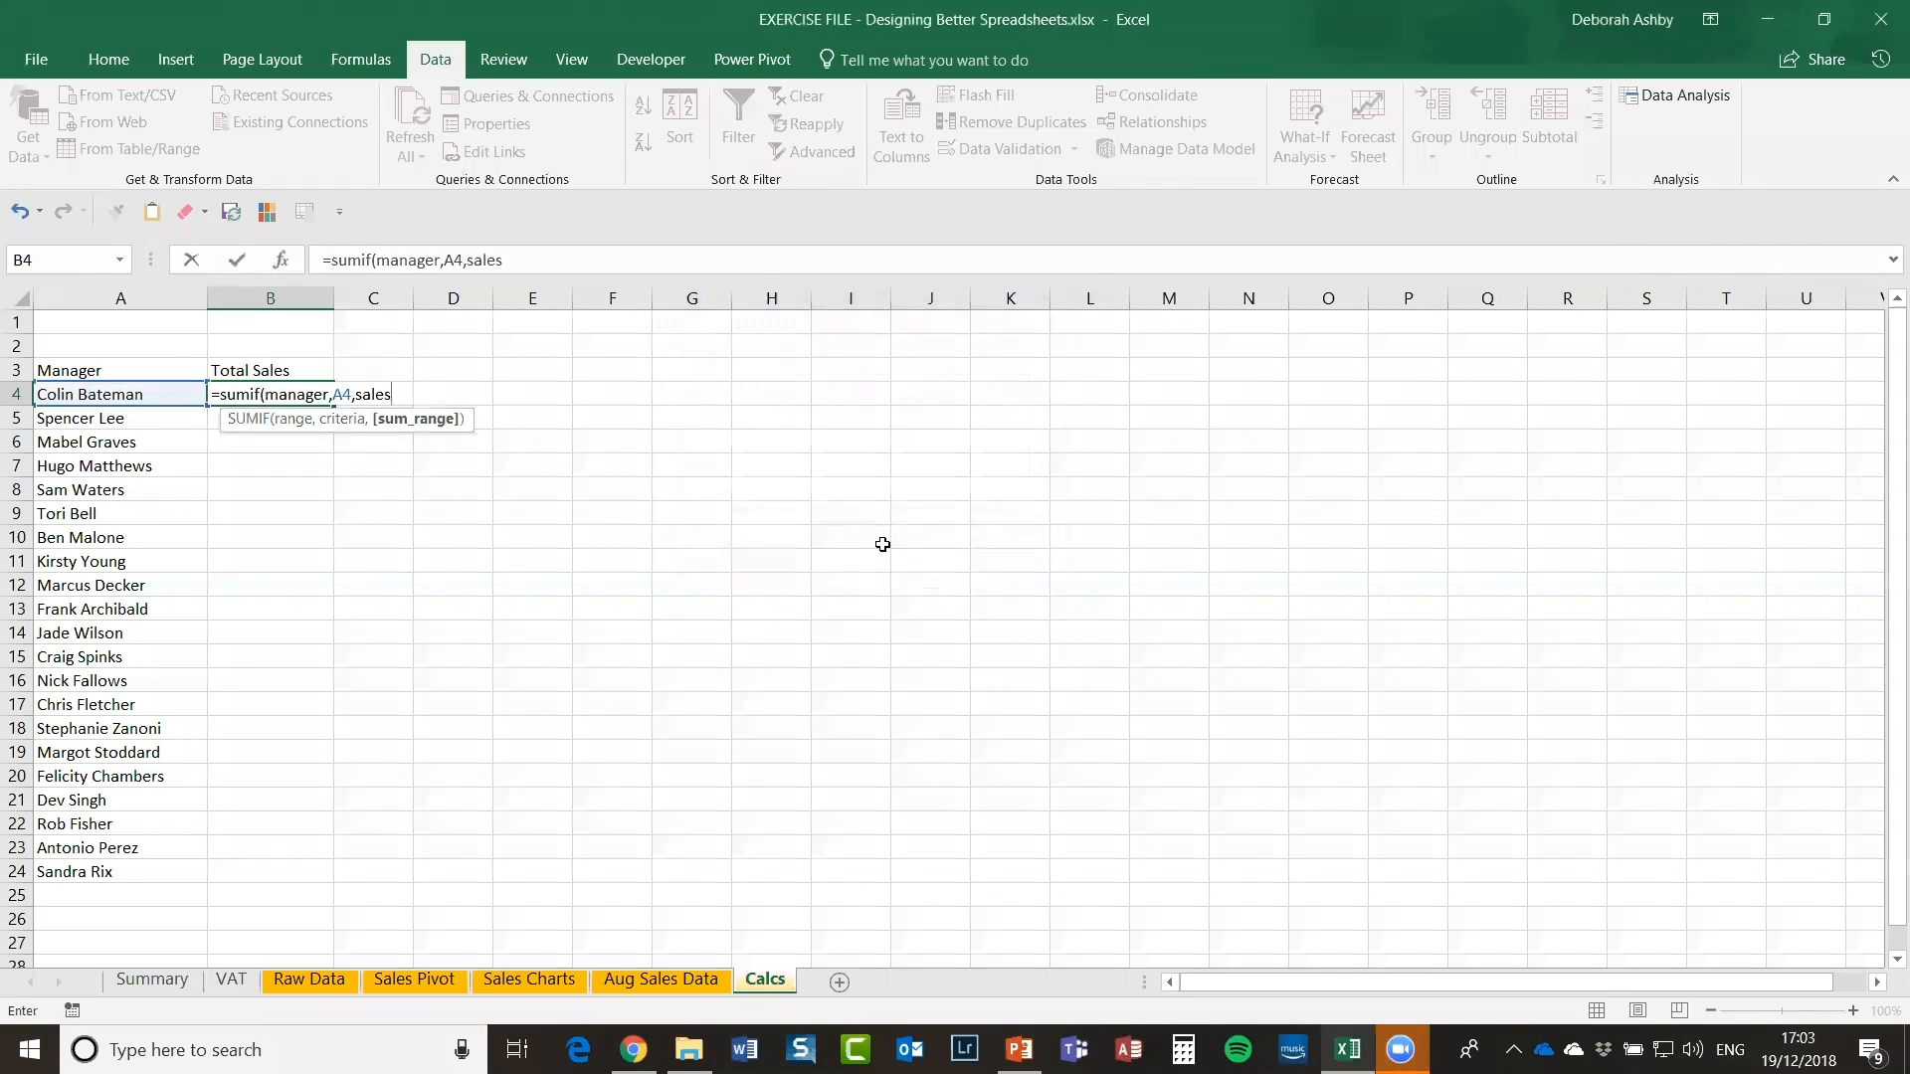
type(")")
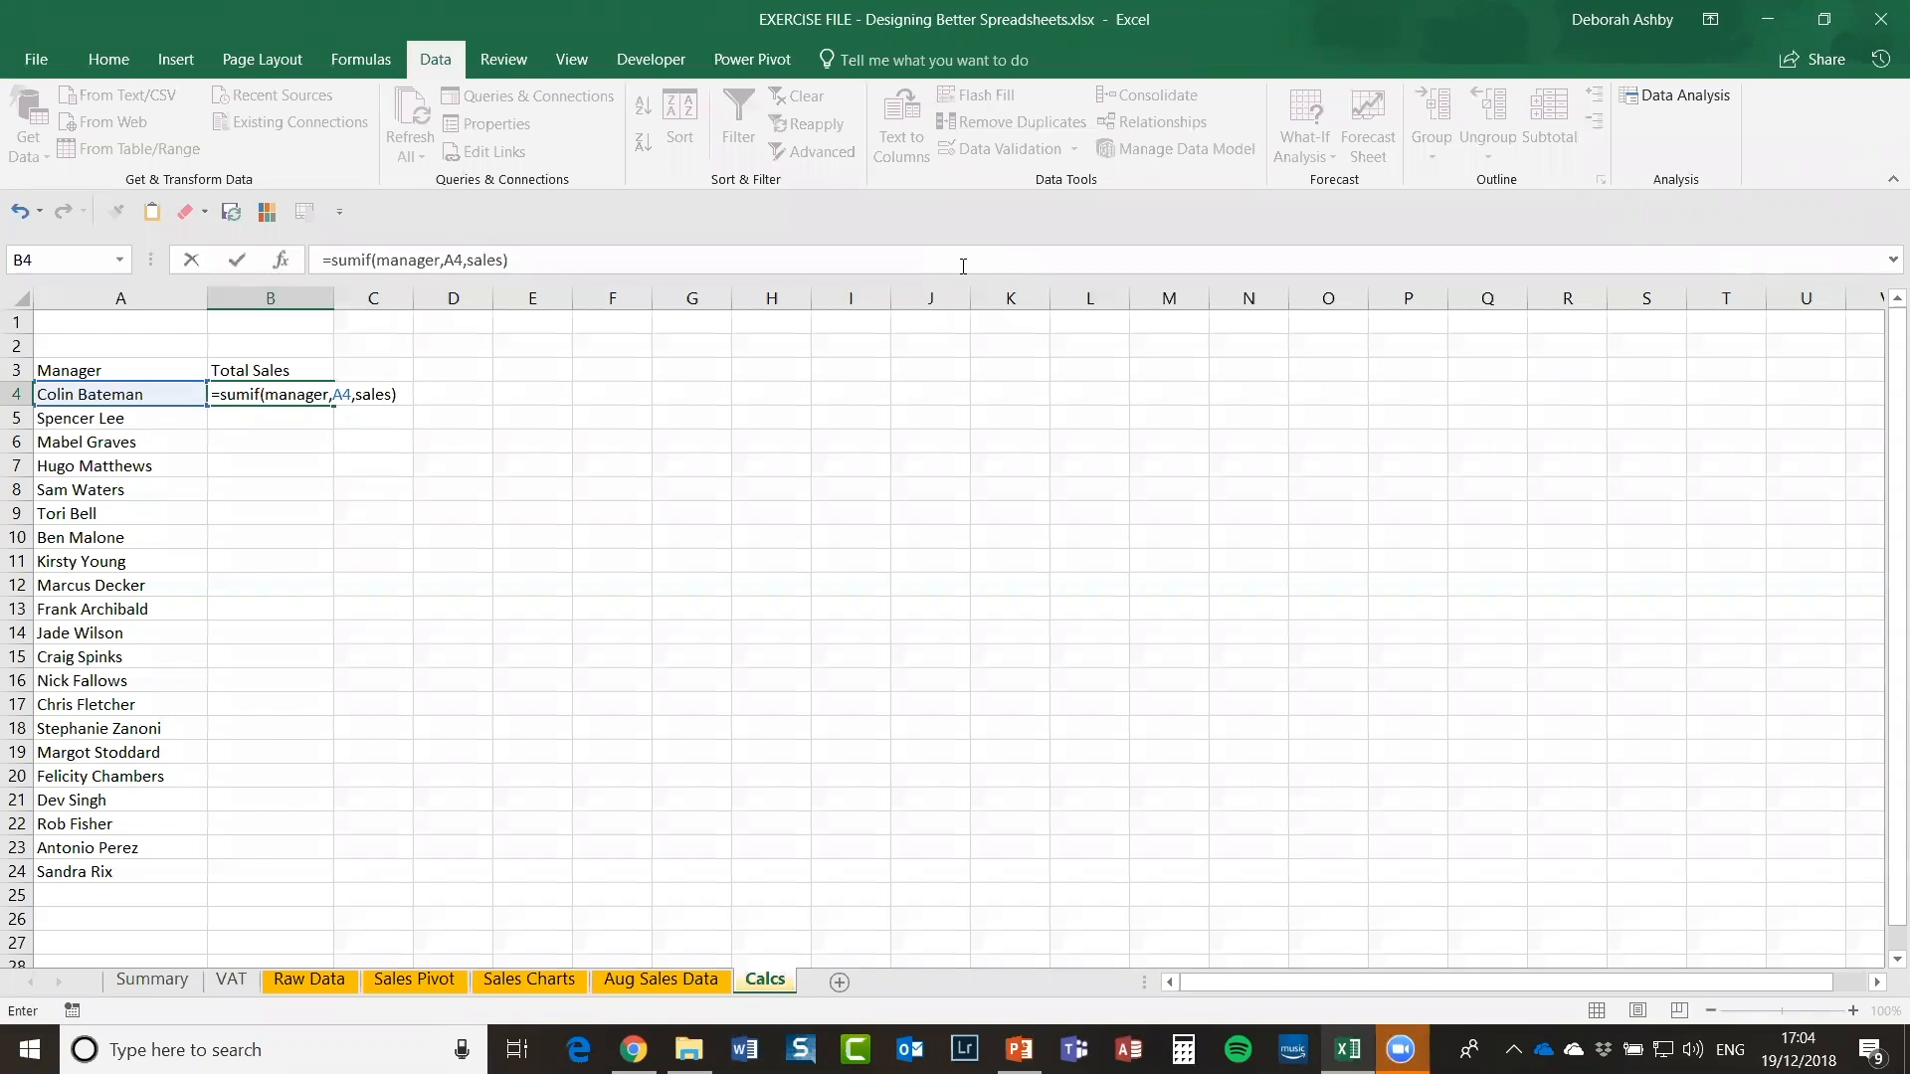
Step: Commit =SUMIF(manager,A4,sales) in B4 and fill it down to B24 for all 21 managers
key("Return")
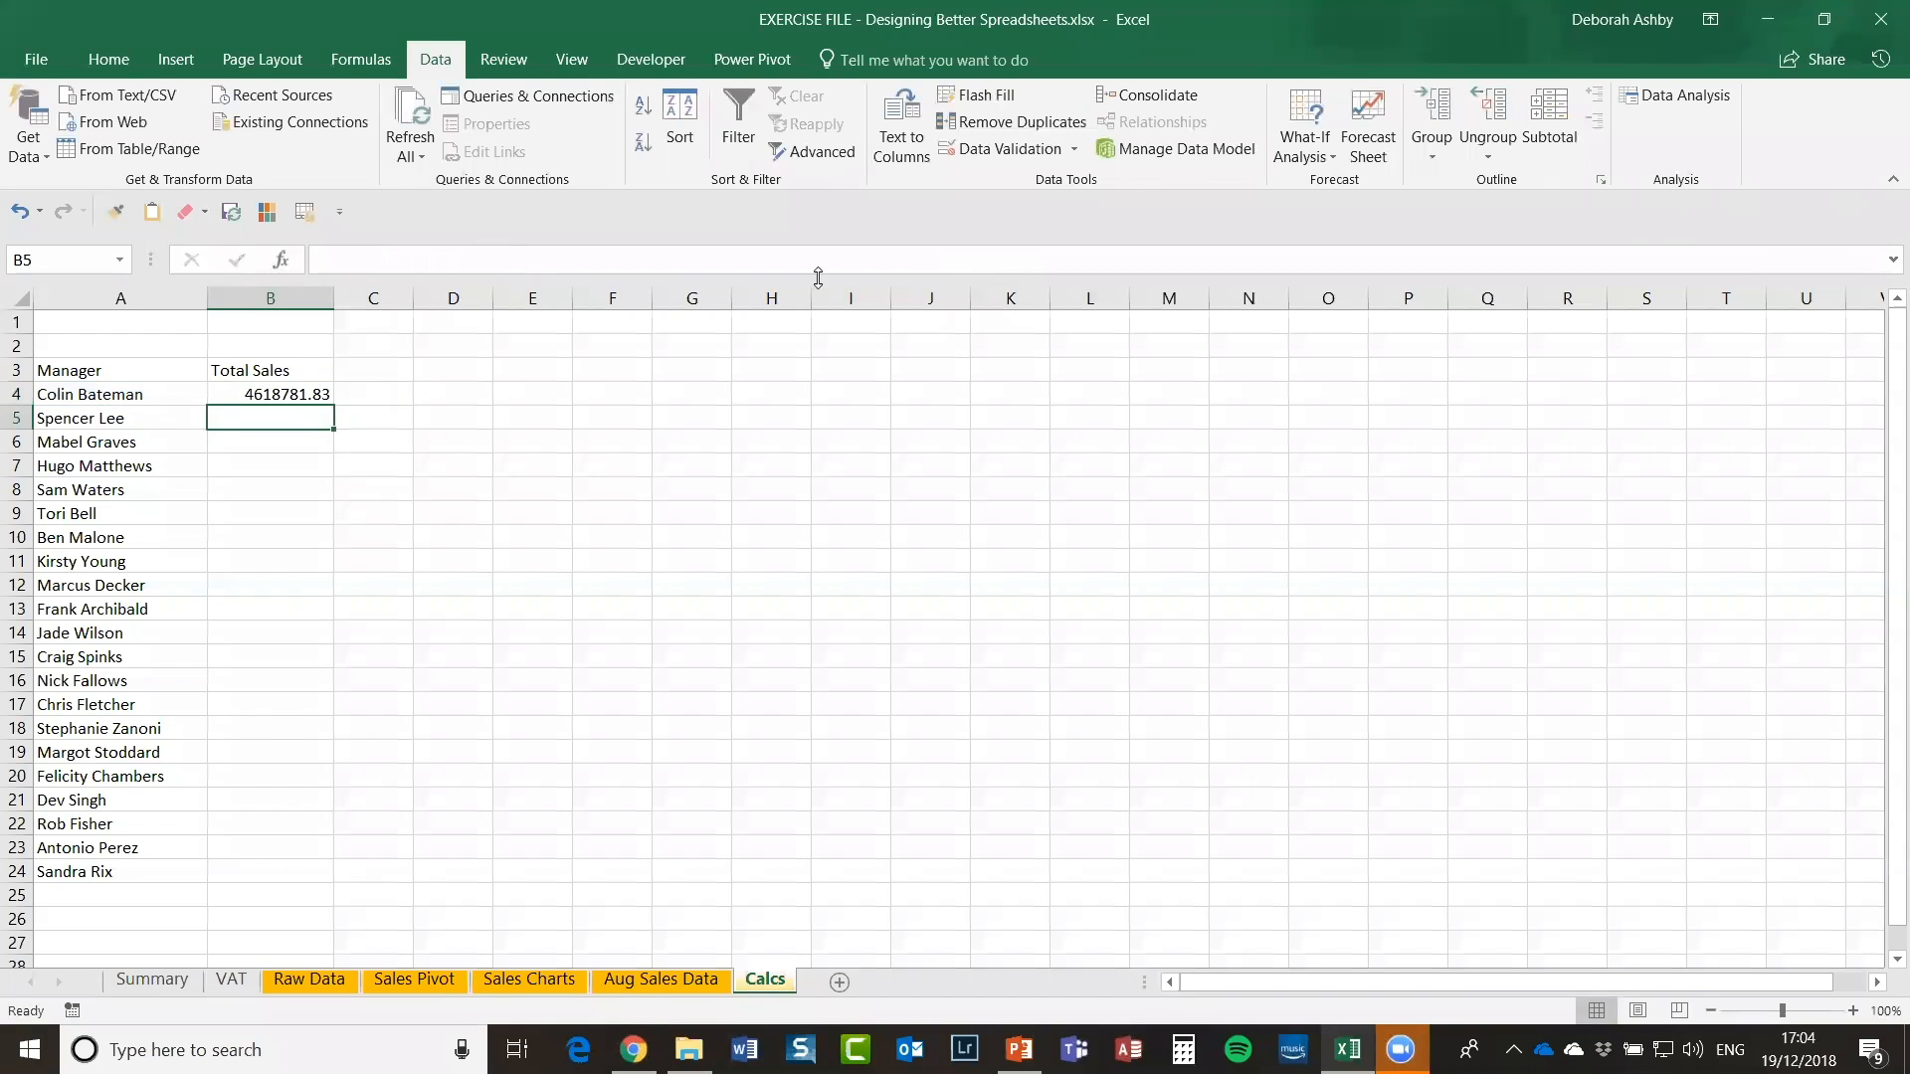
left_click(257, 389)
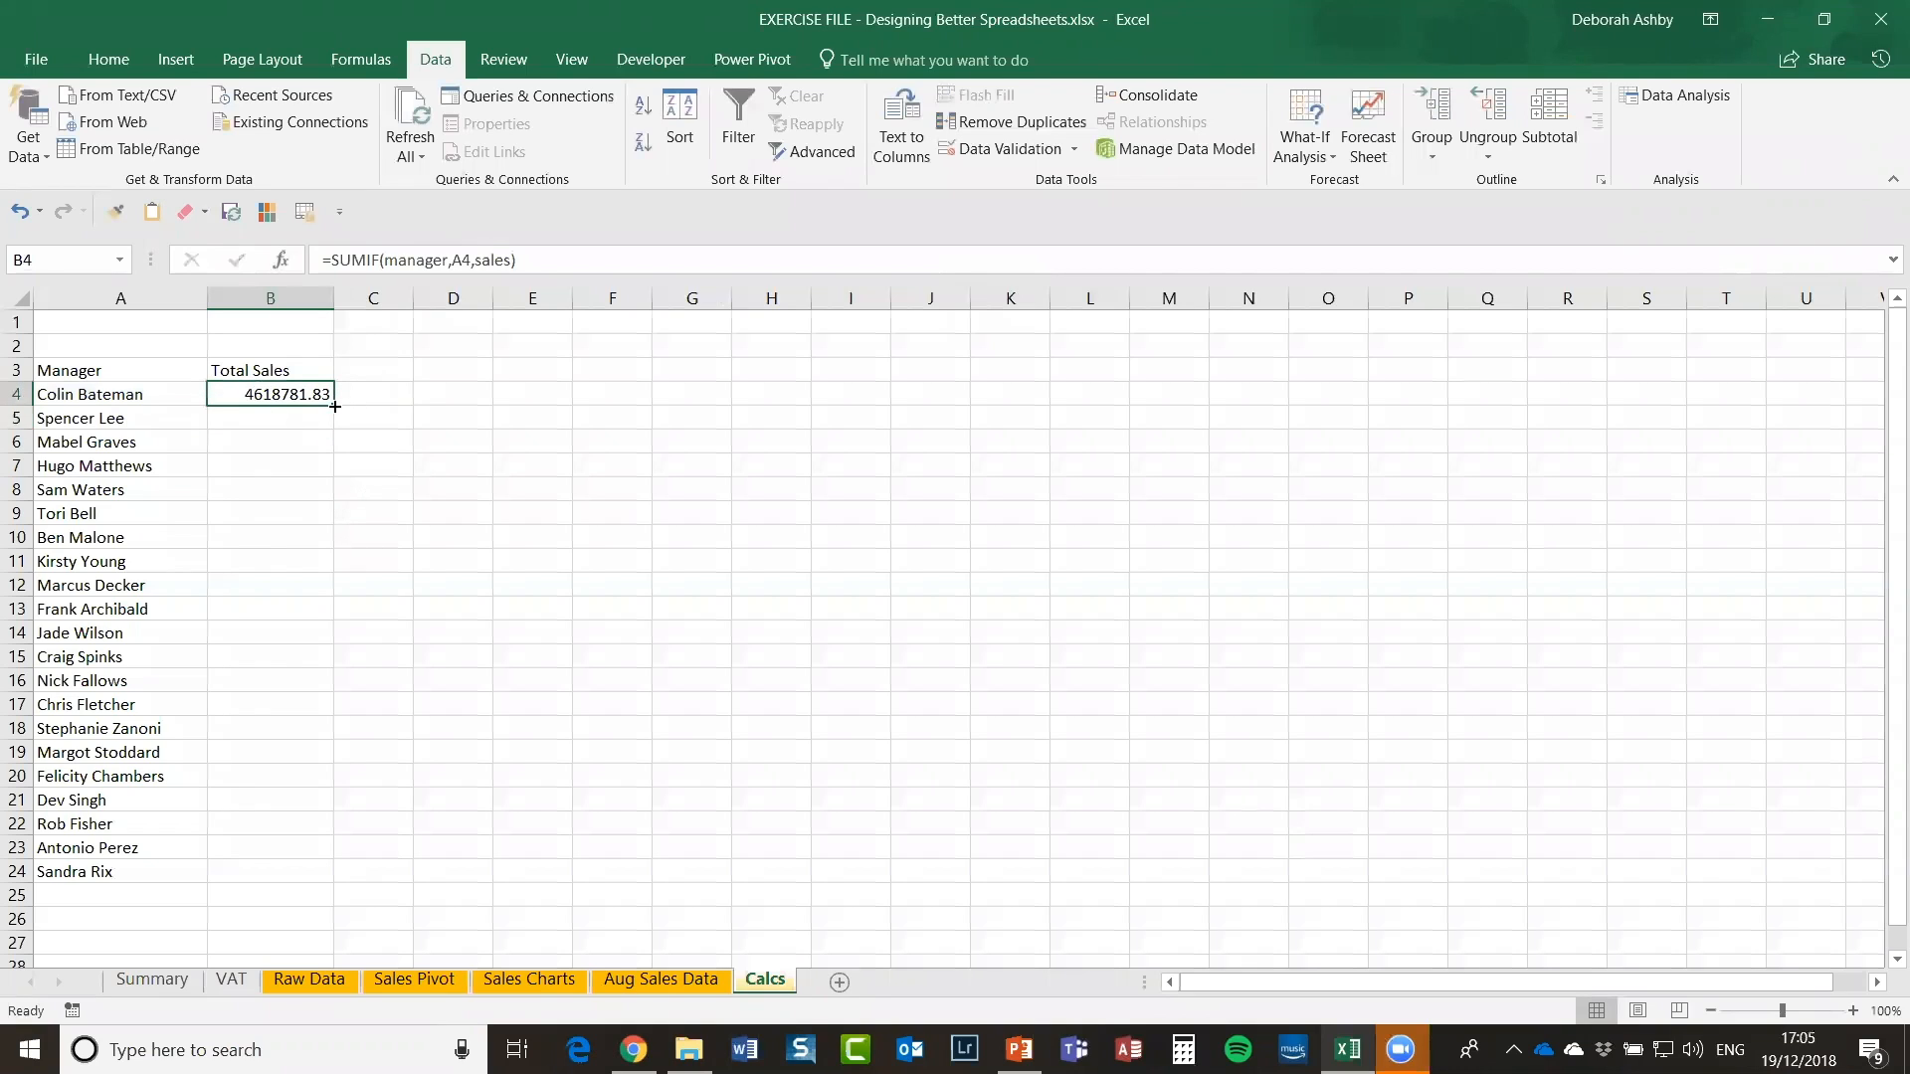
double_click(335, 407)
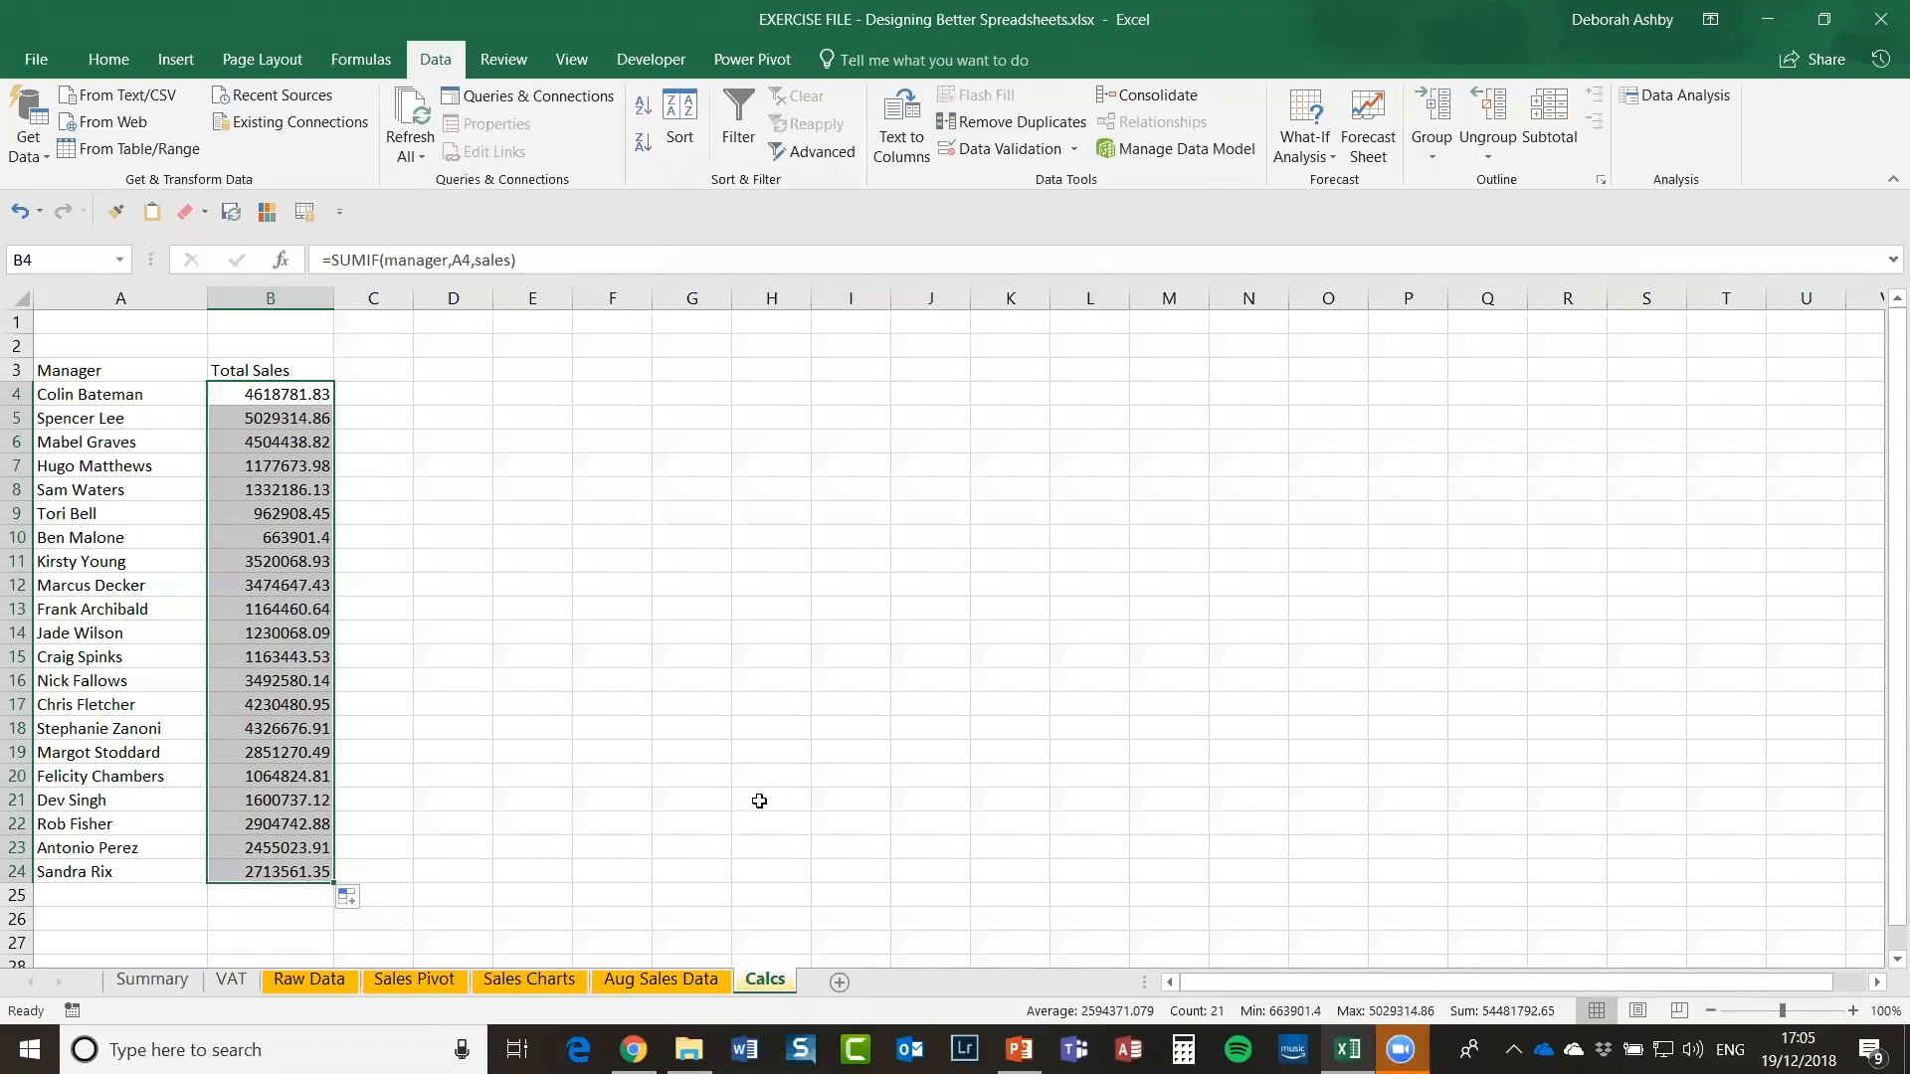
left_click(518, 565)
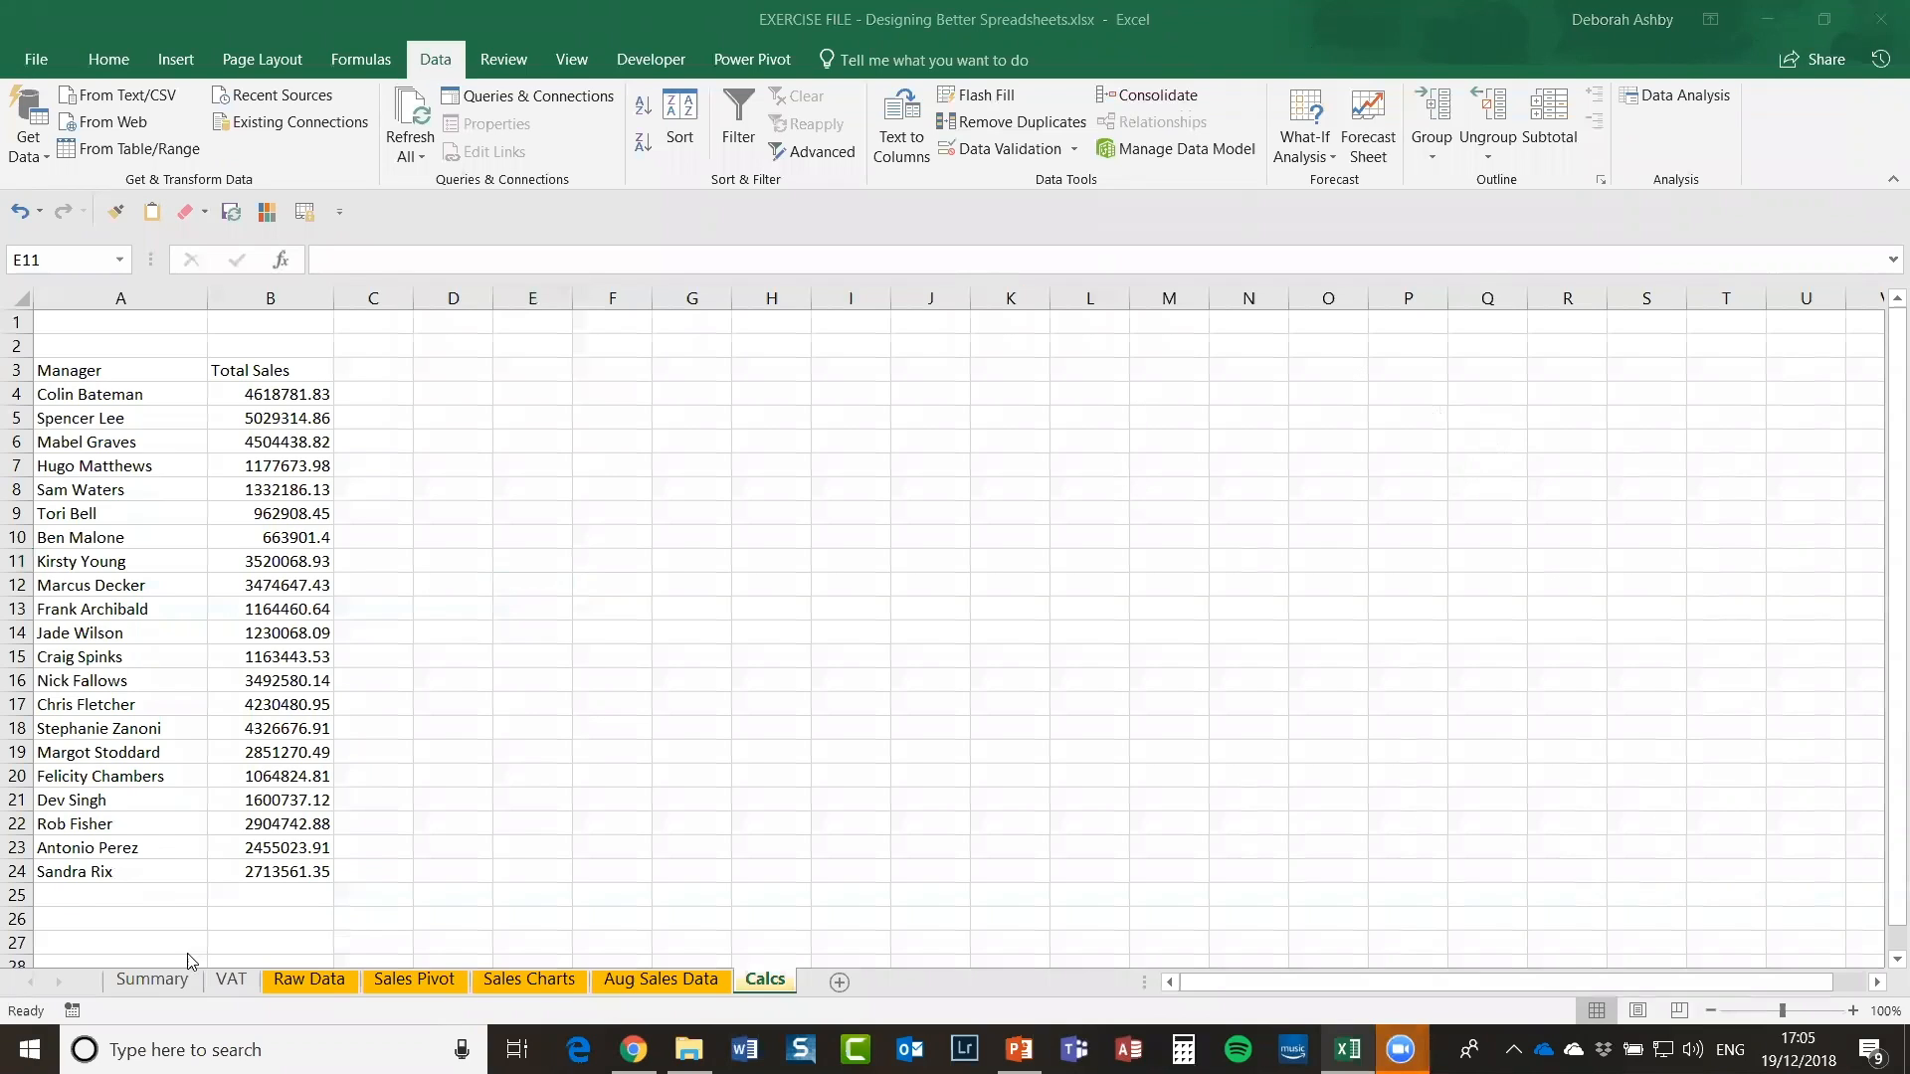
Step: Go from the Summary sheet to the VAT sheet and zoom out to 70%
left_click(147, 983)
left_click(147, 982)
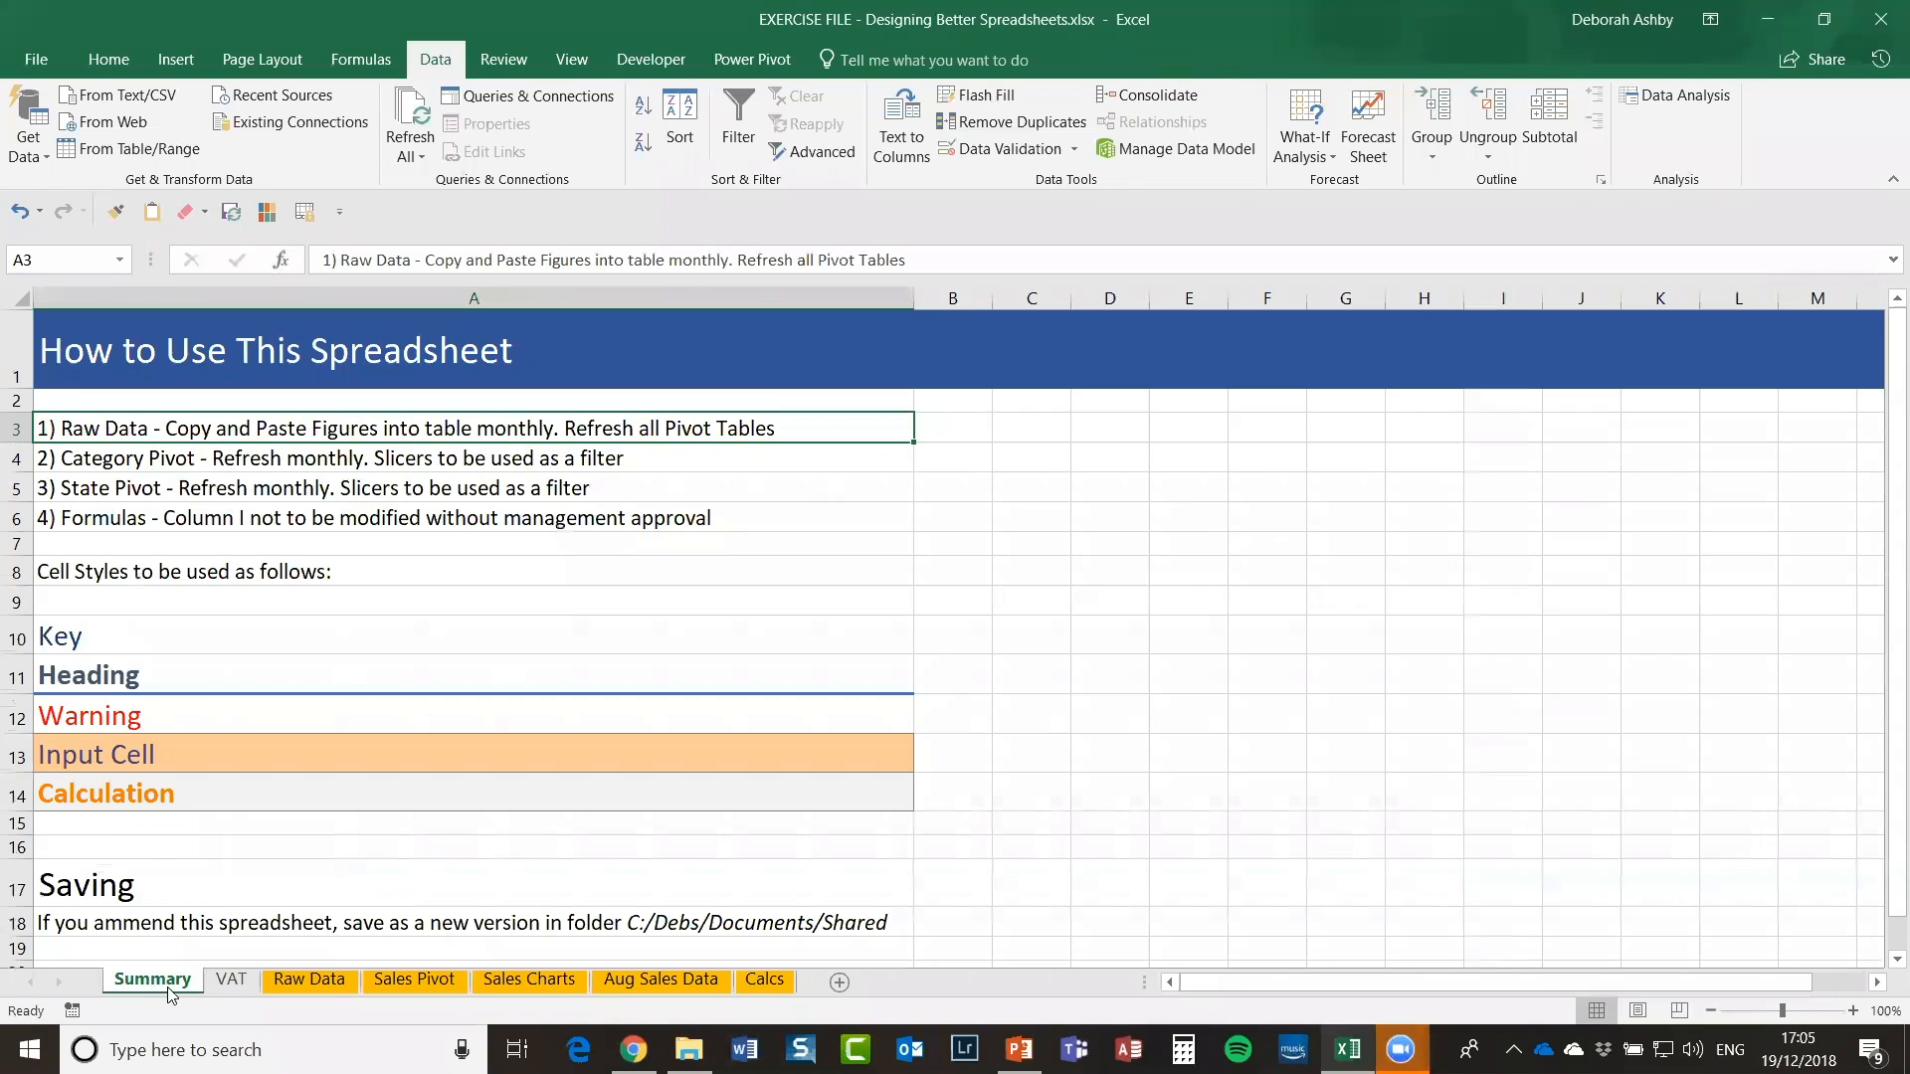
left_click(231, 980)
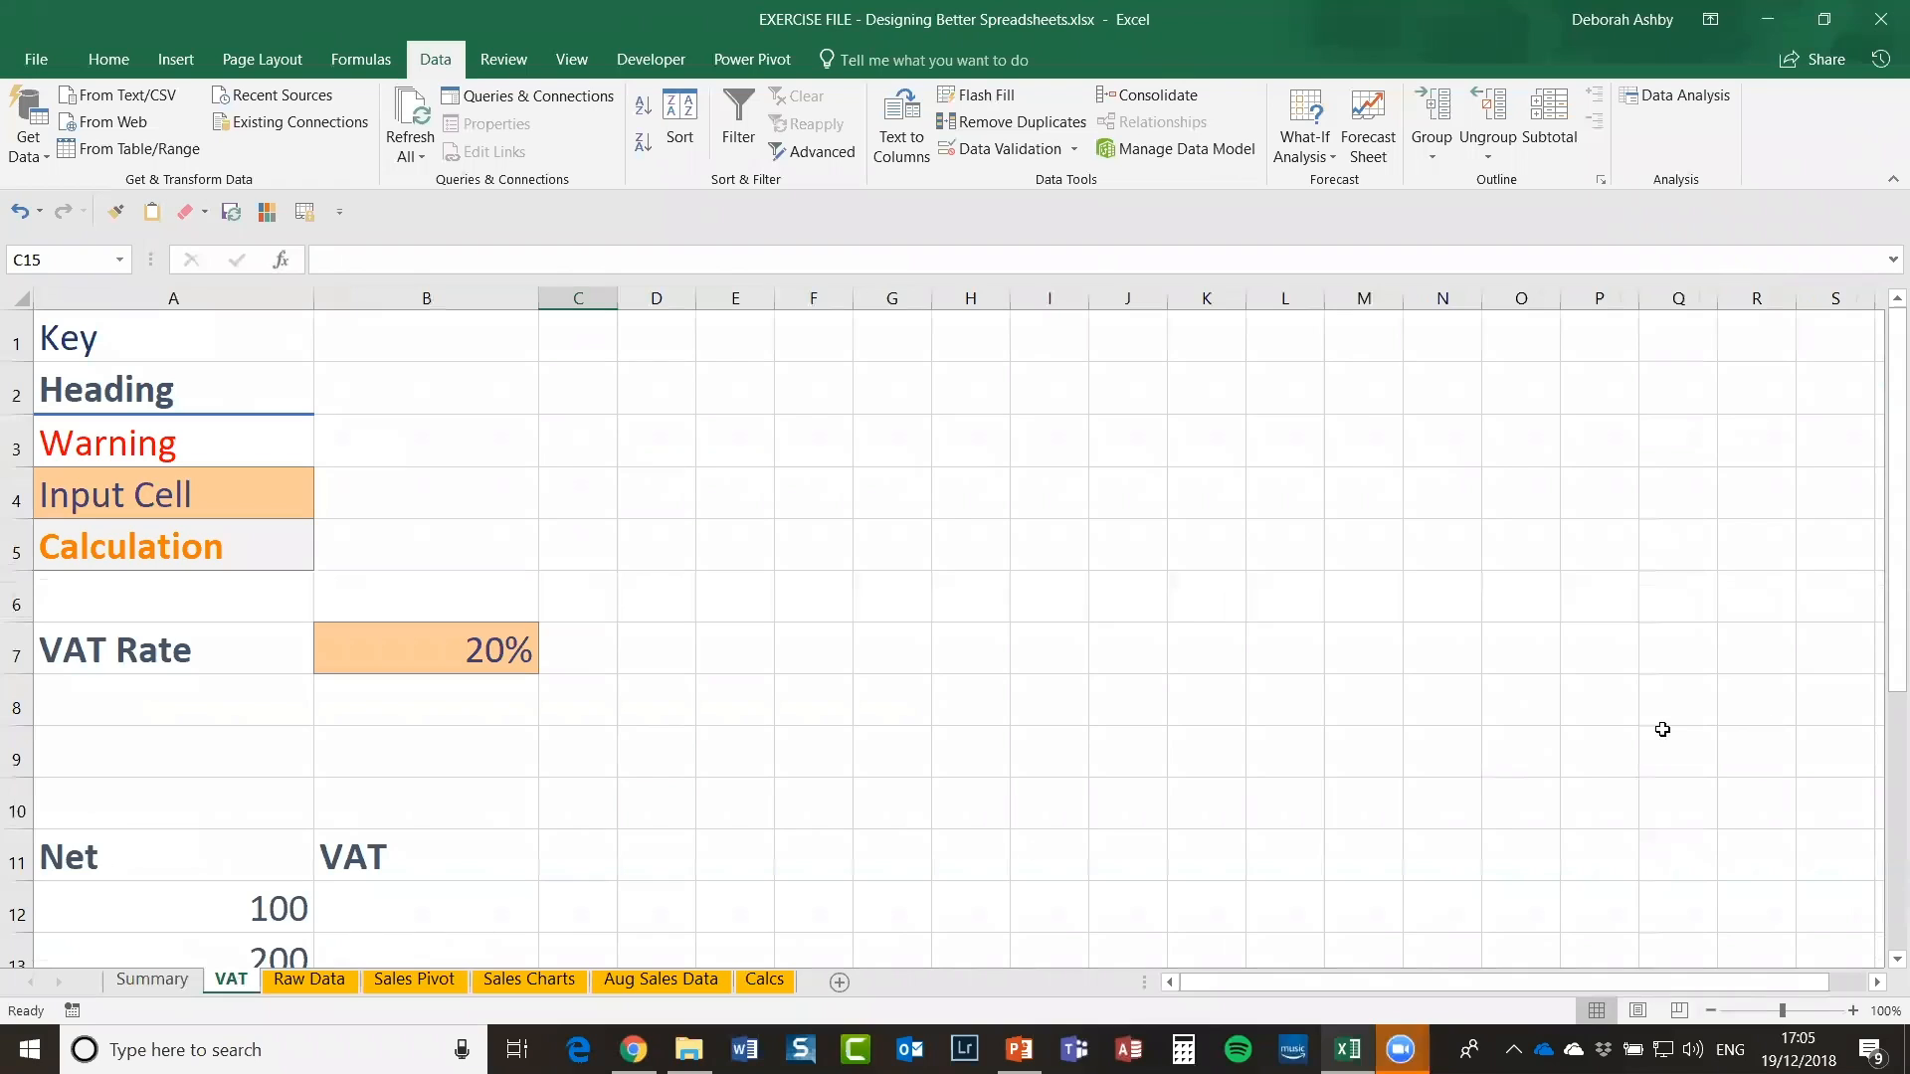
left_click(1713, 1011)
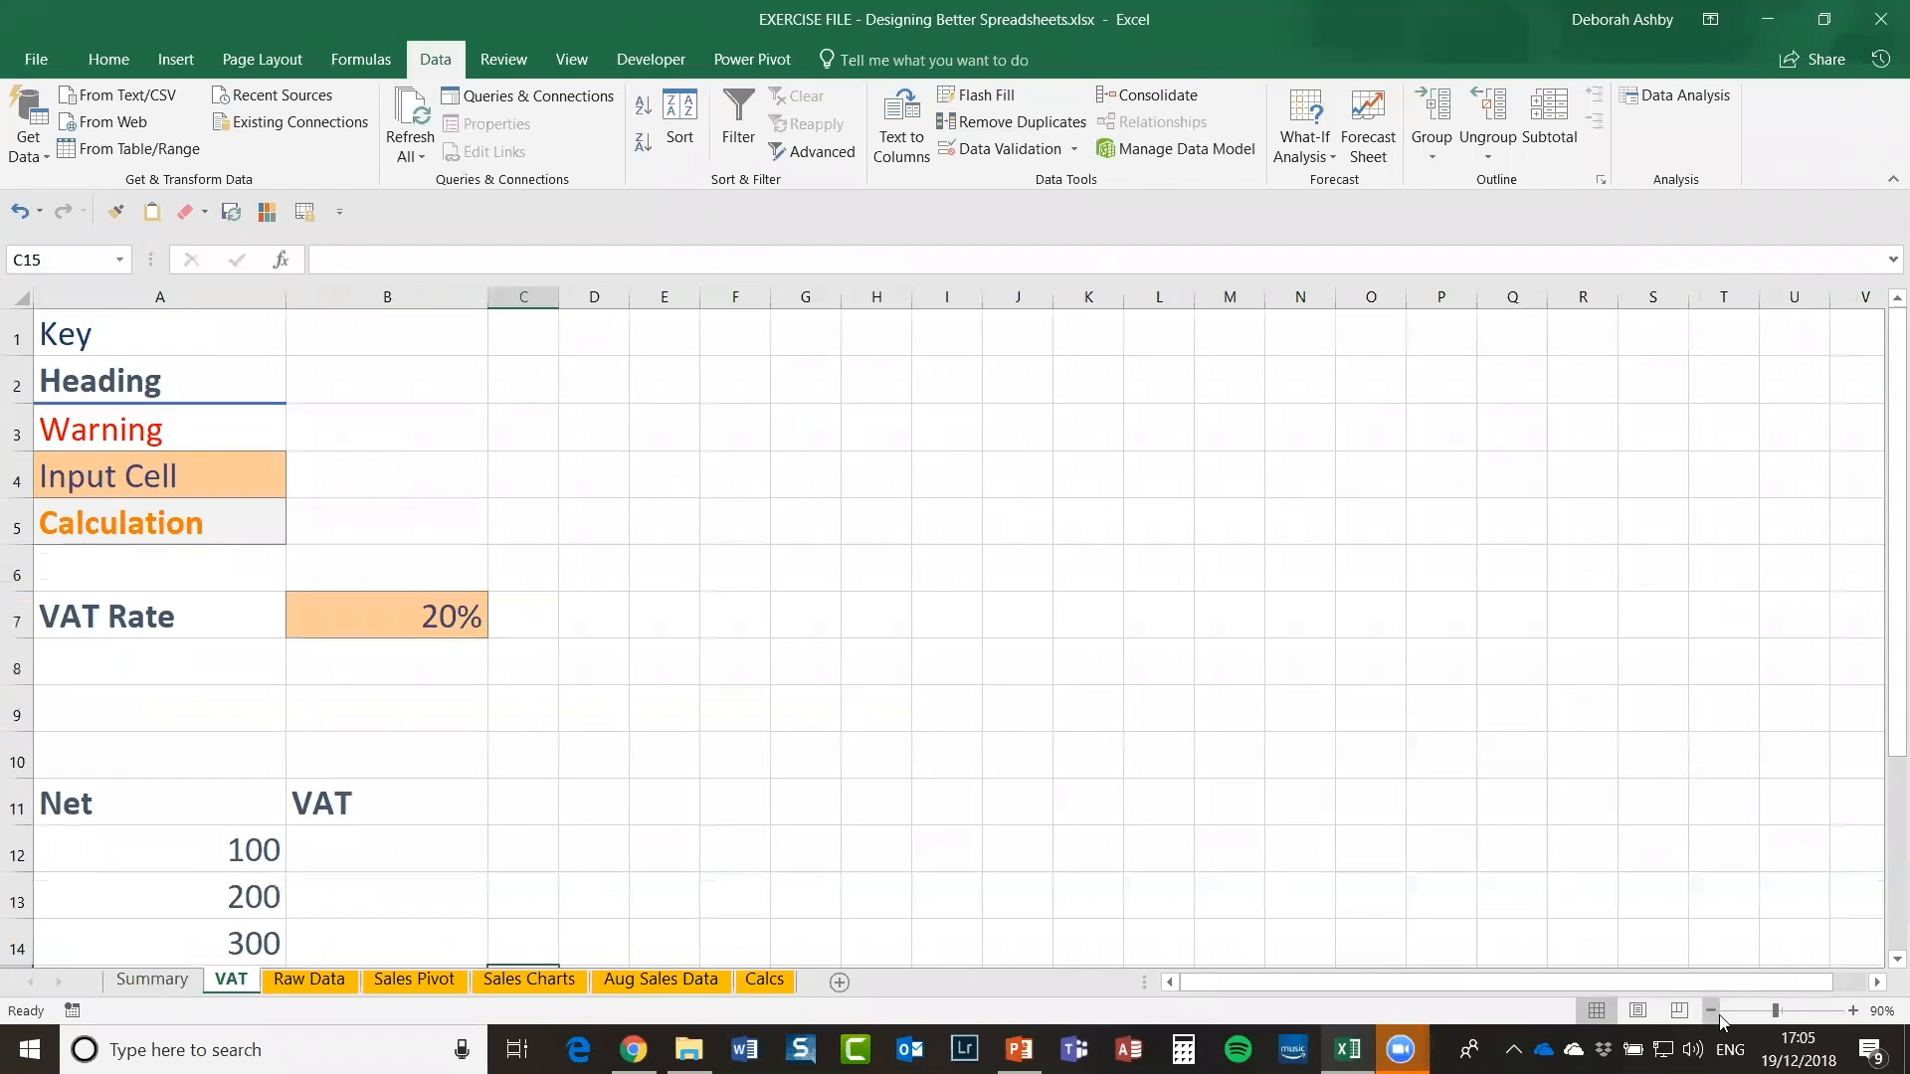
left_click(1713, 1011)
left_click(1712, 1011)
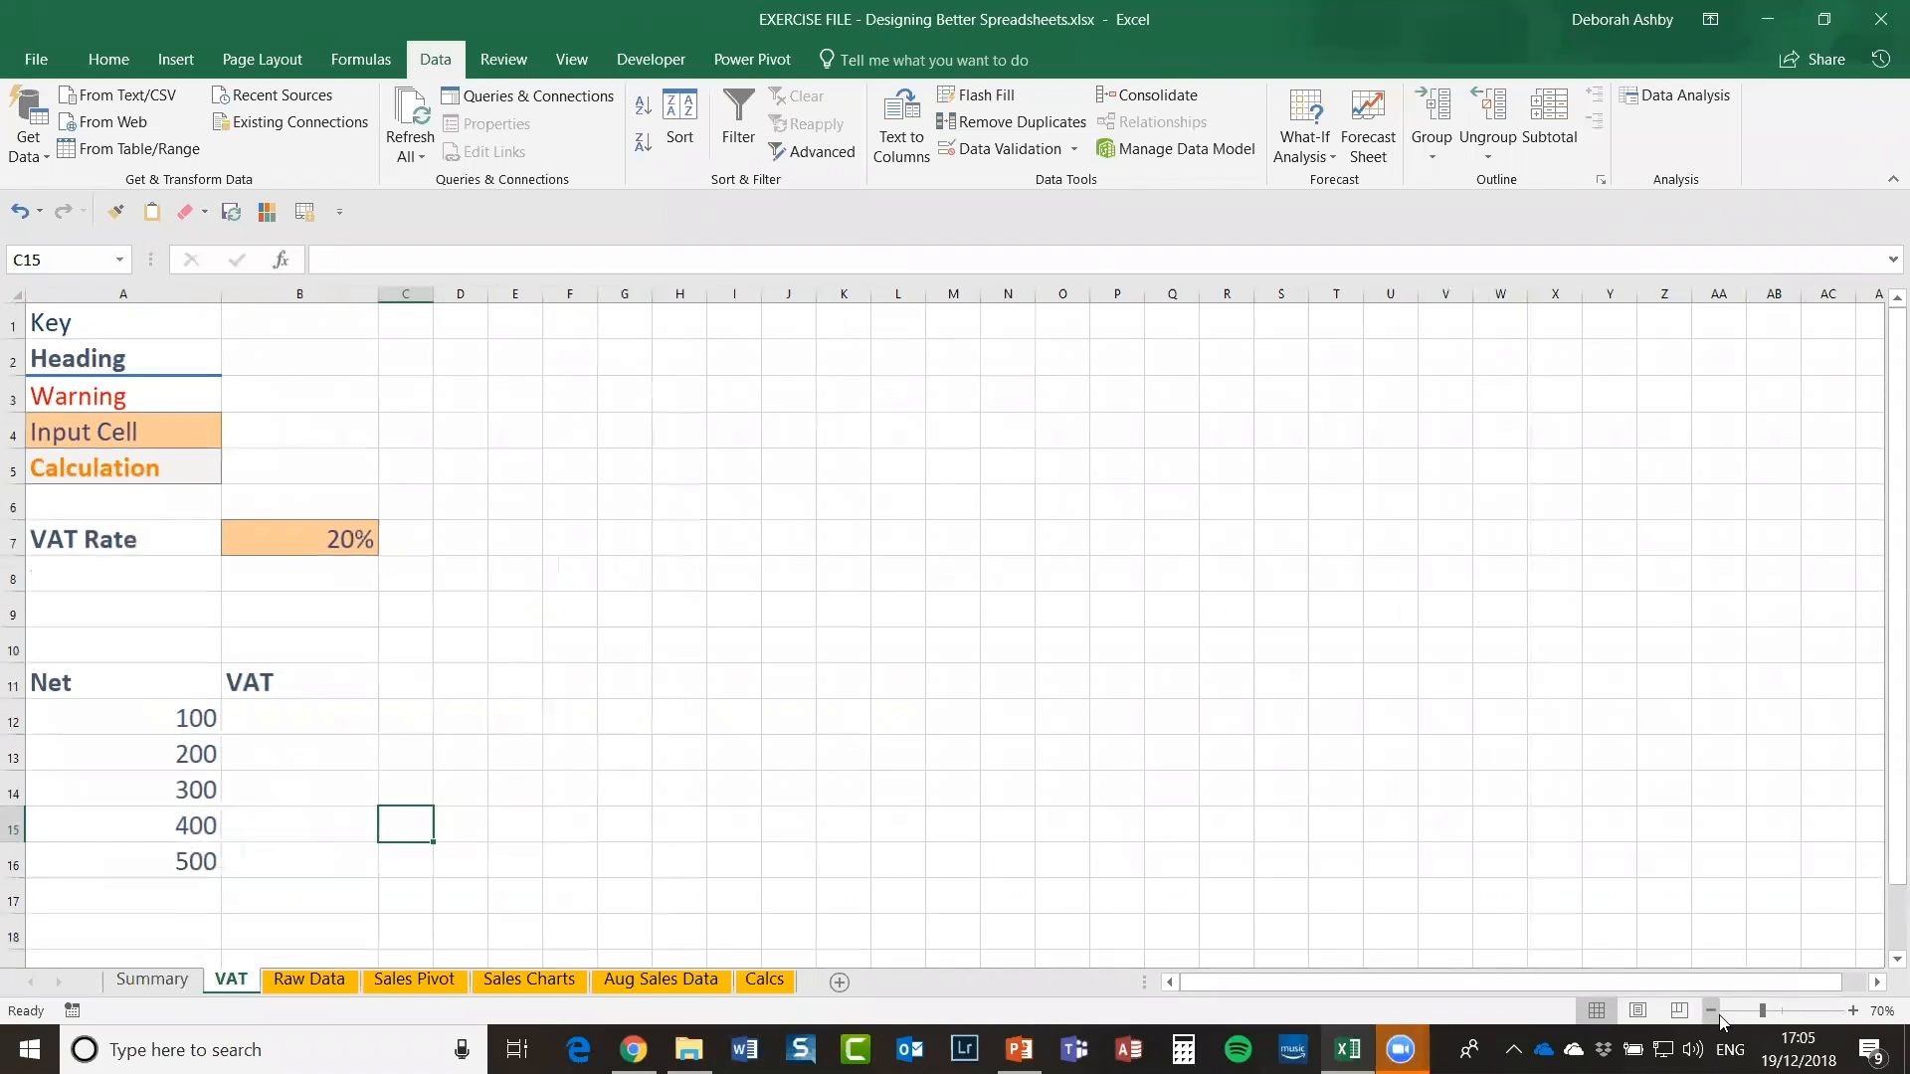
left_click(776, 532)
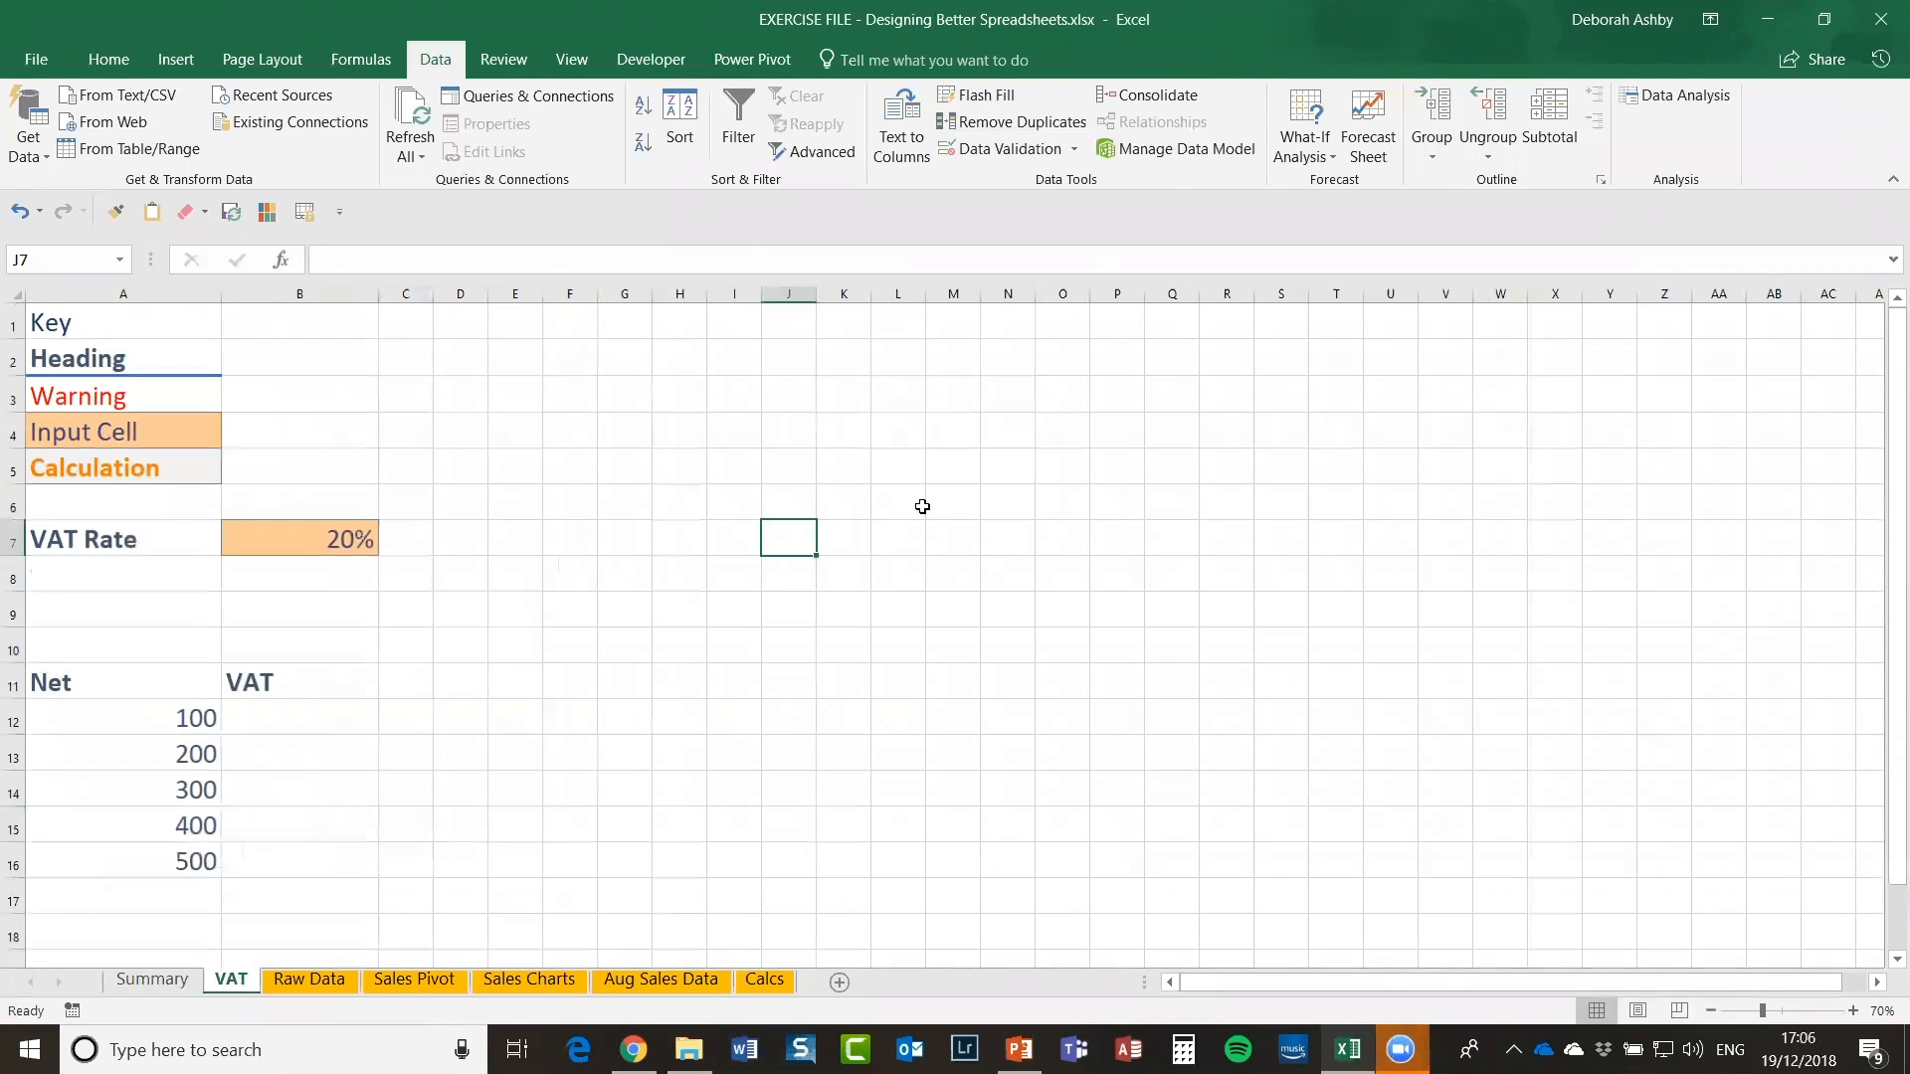
left_click(922, 508)
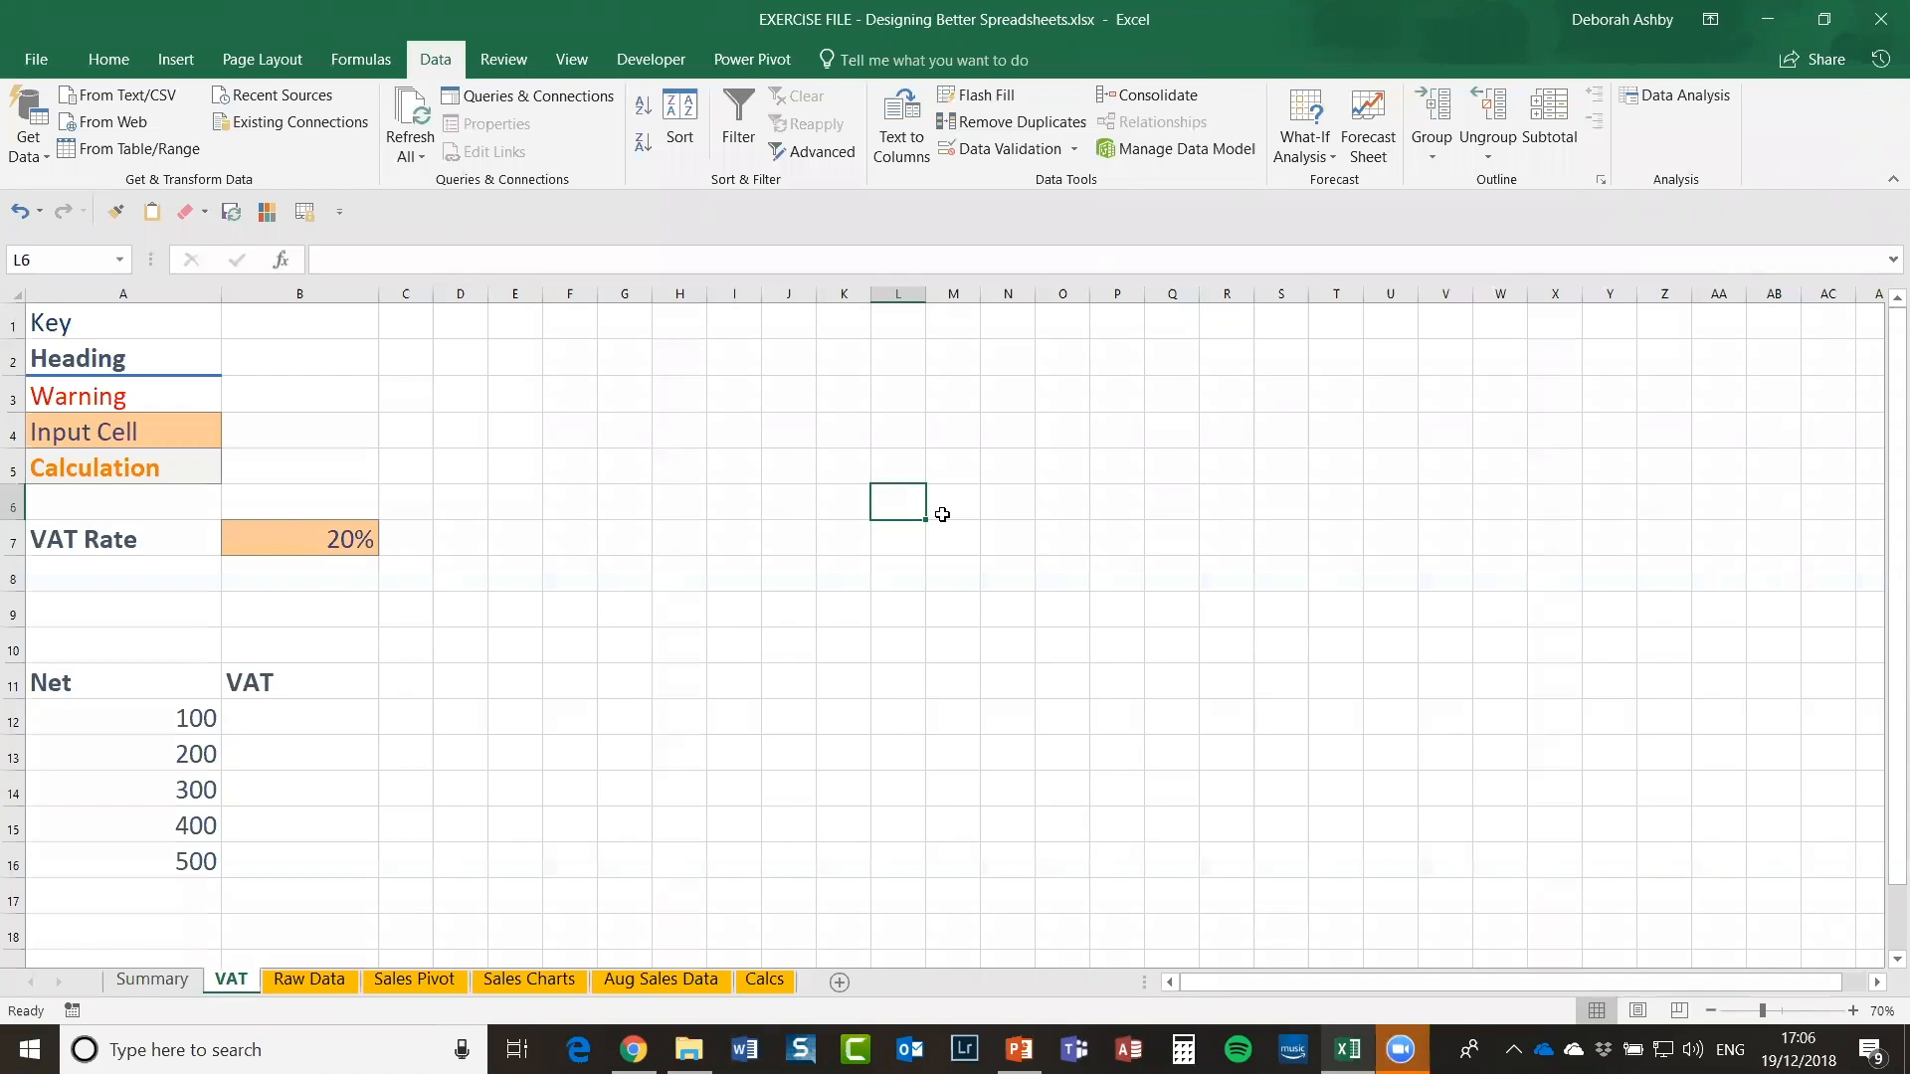
Step: Highlight the Net amounts 100–500, the empty VAT column and the 20% VAT Rate in B7
left_click(293, 709)
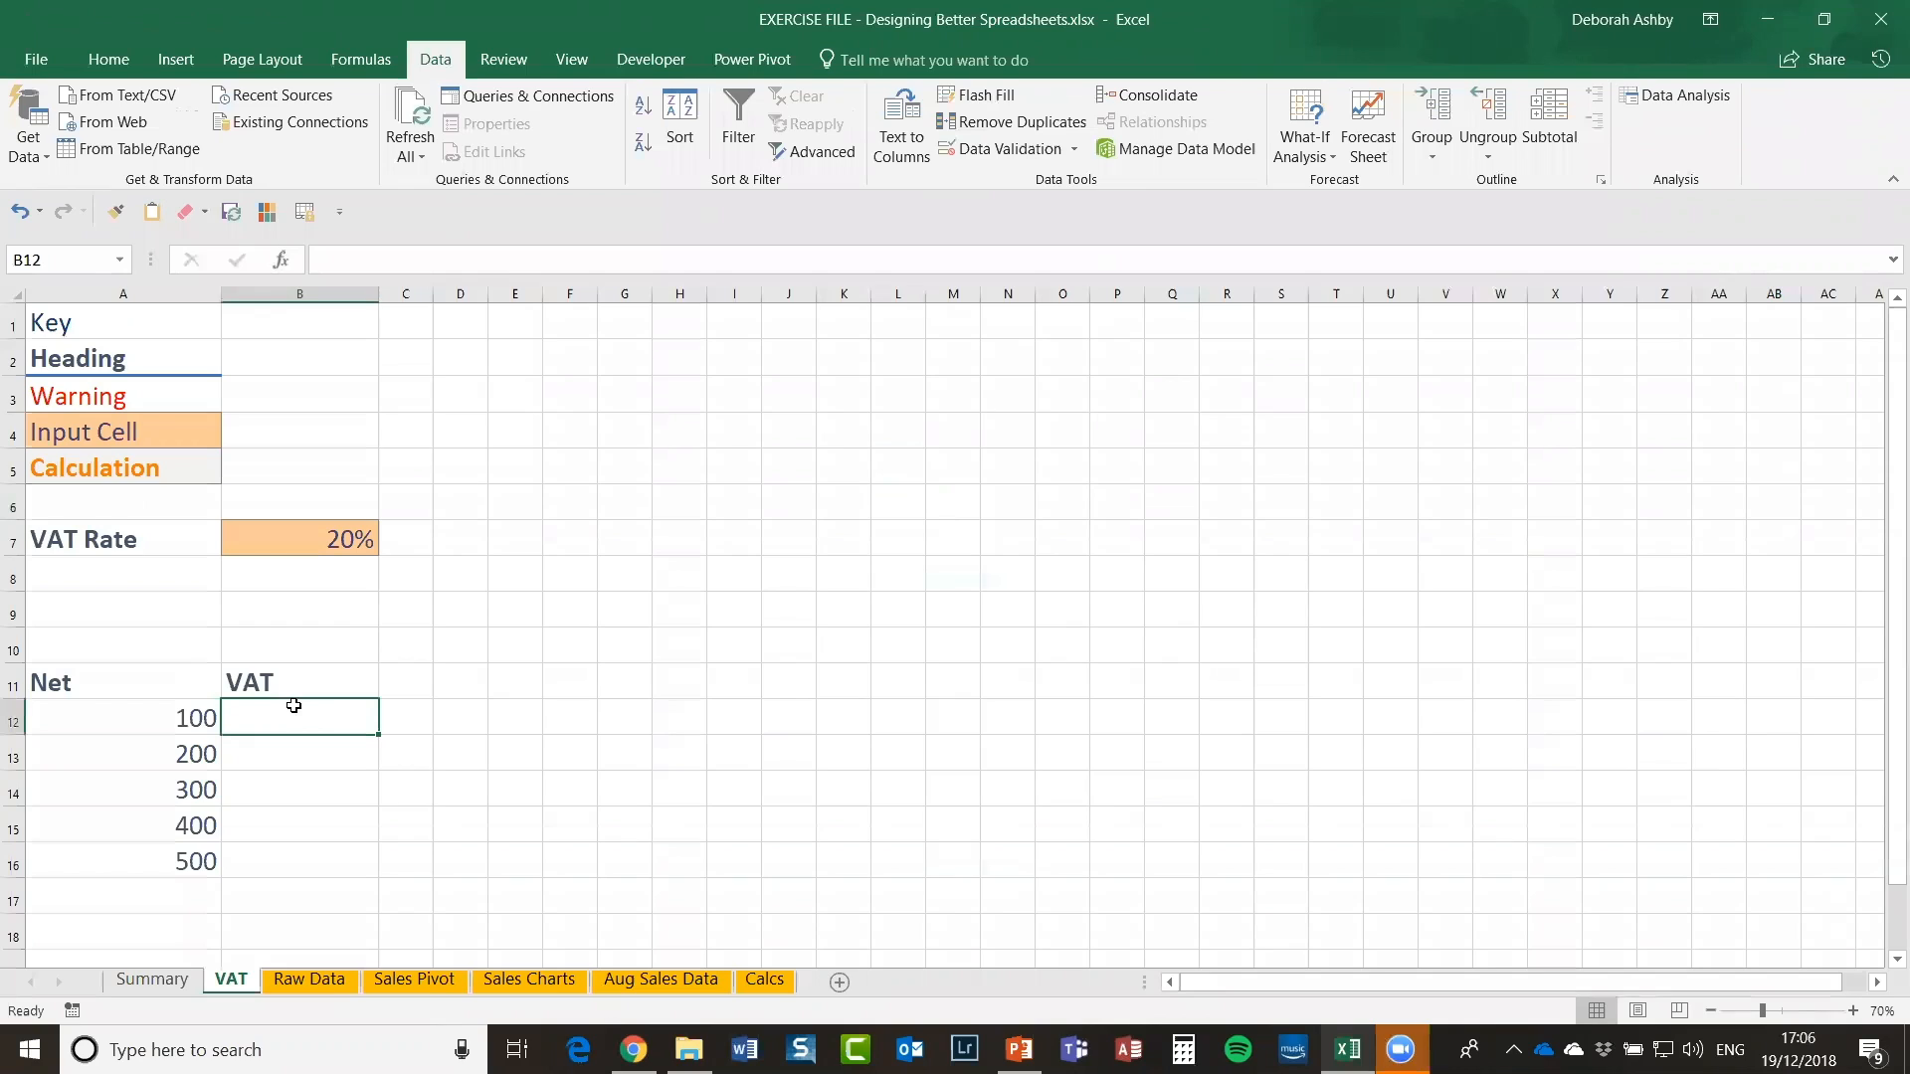
left_click_drag(123, 682, 120, 842)
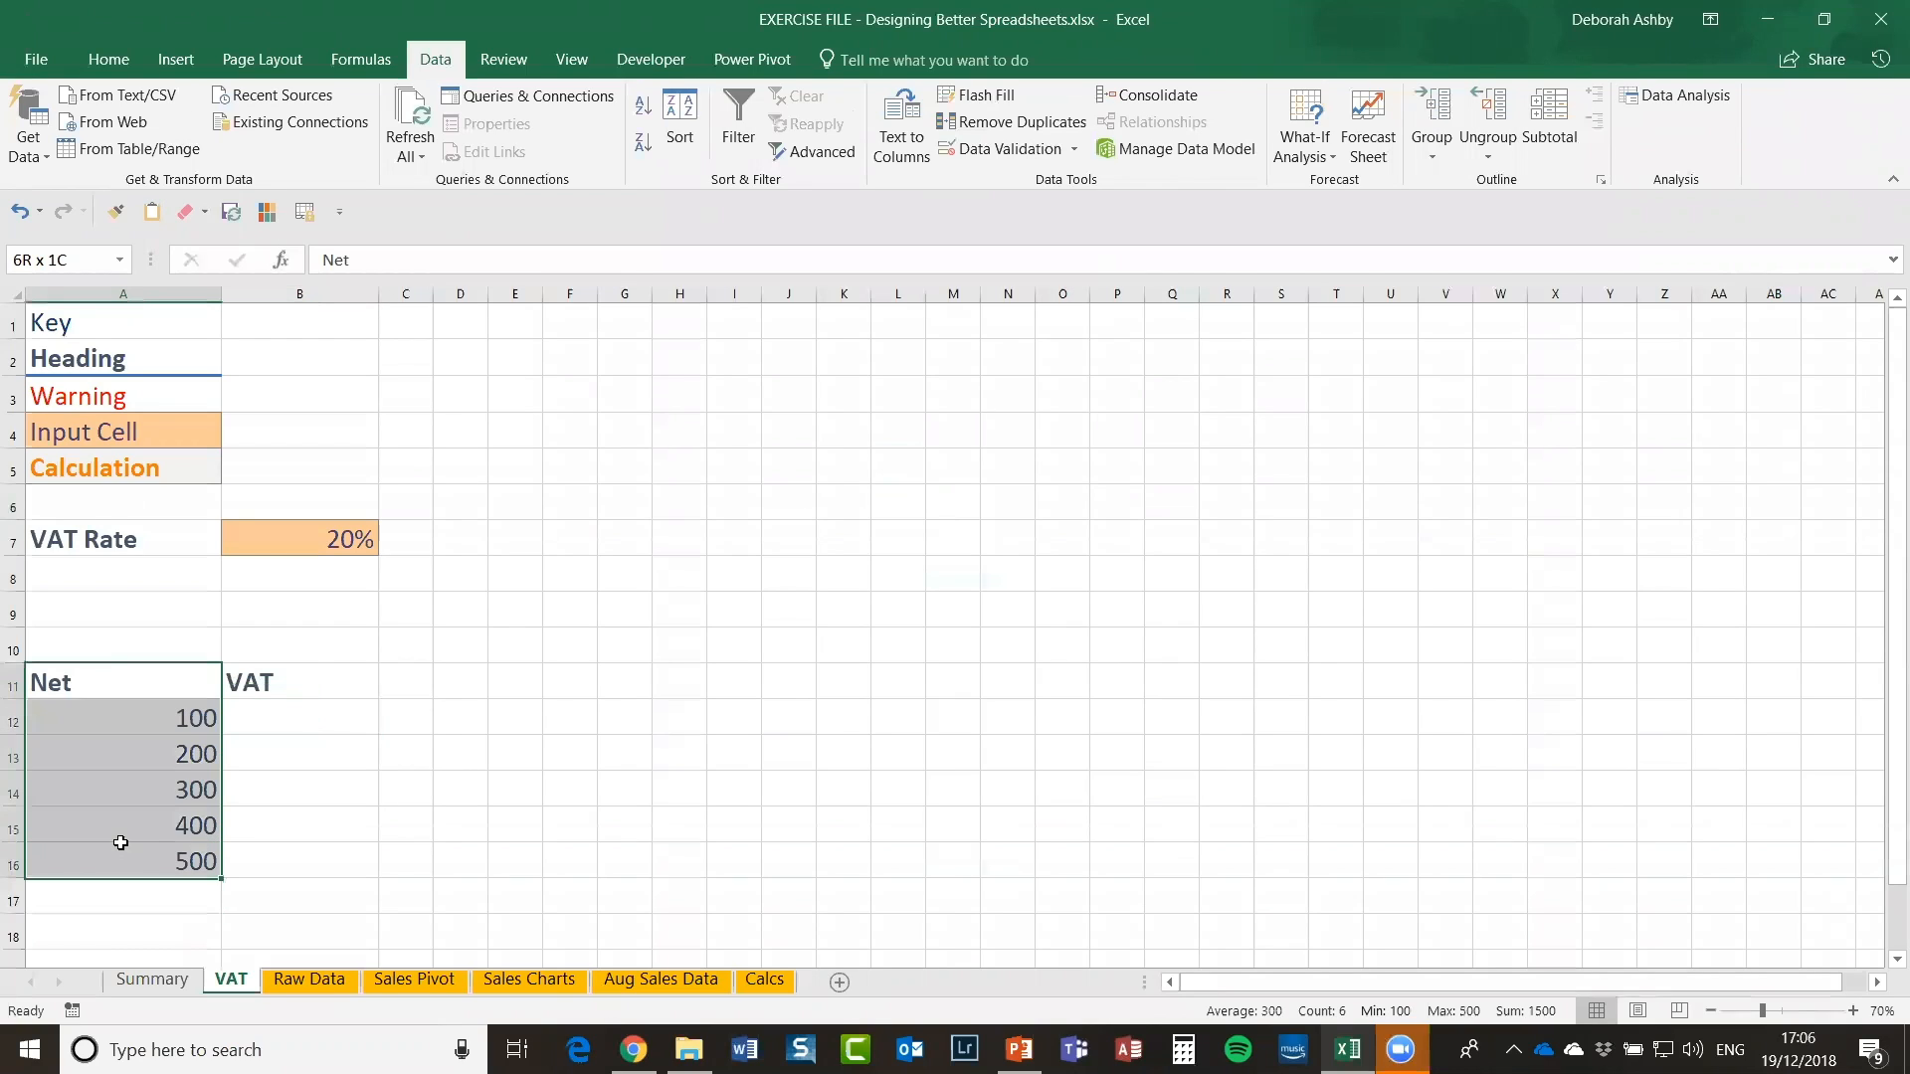
left_click_drag(299, 683, 295, 865)
left_click(316, 713)
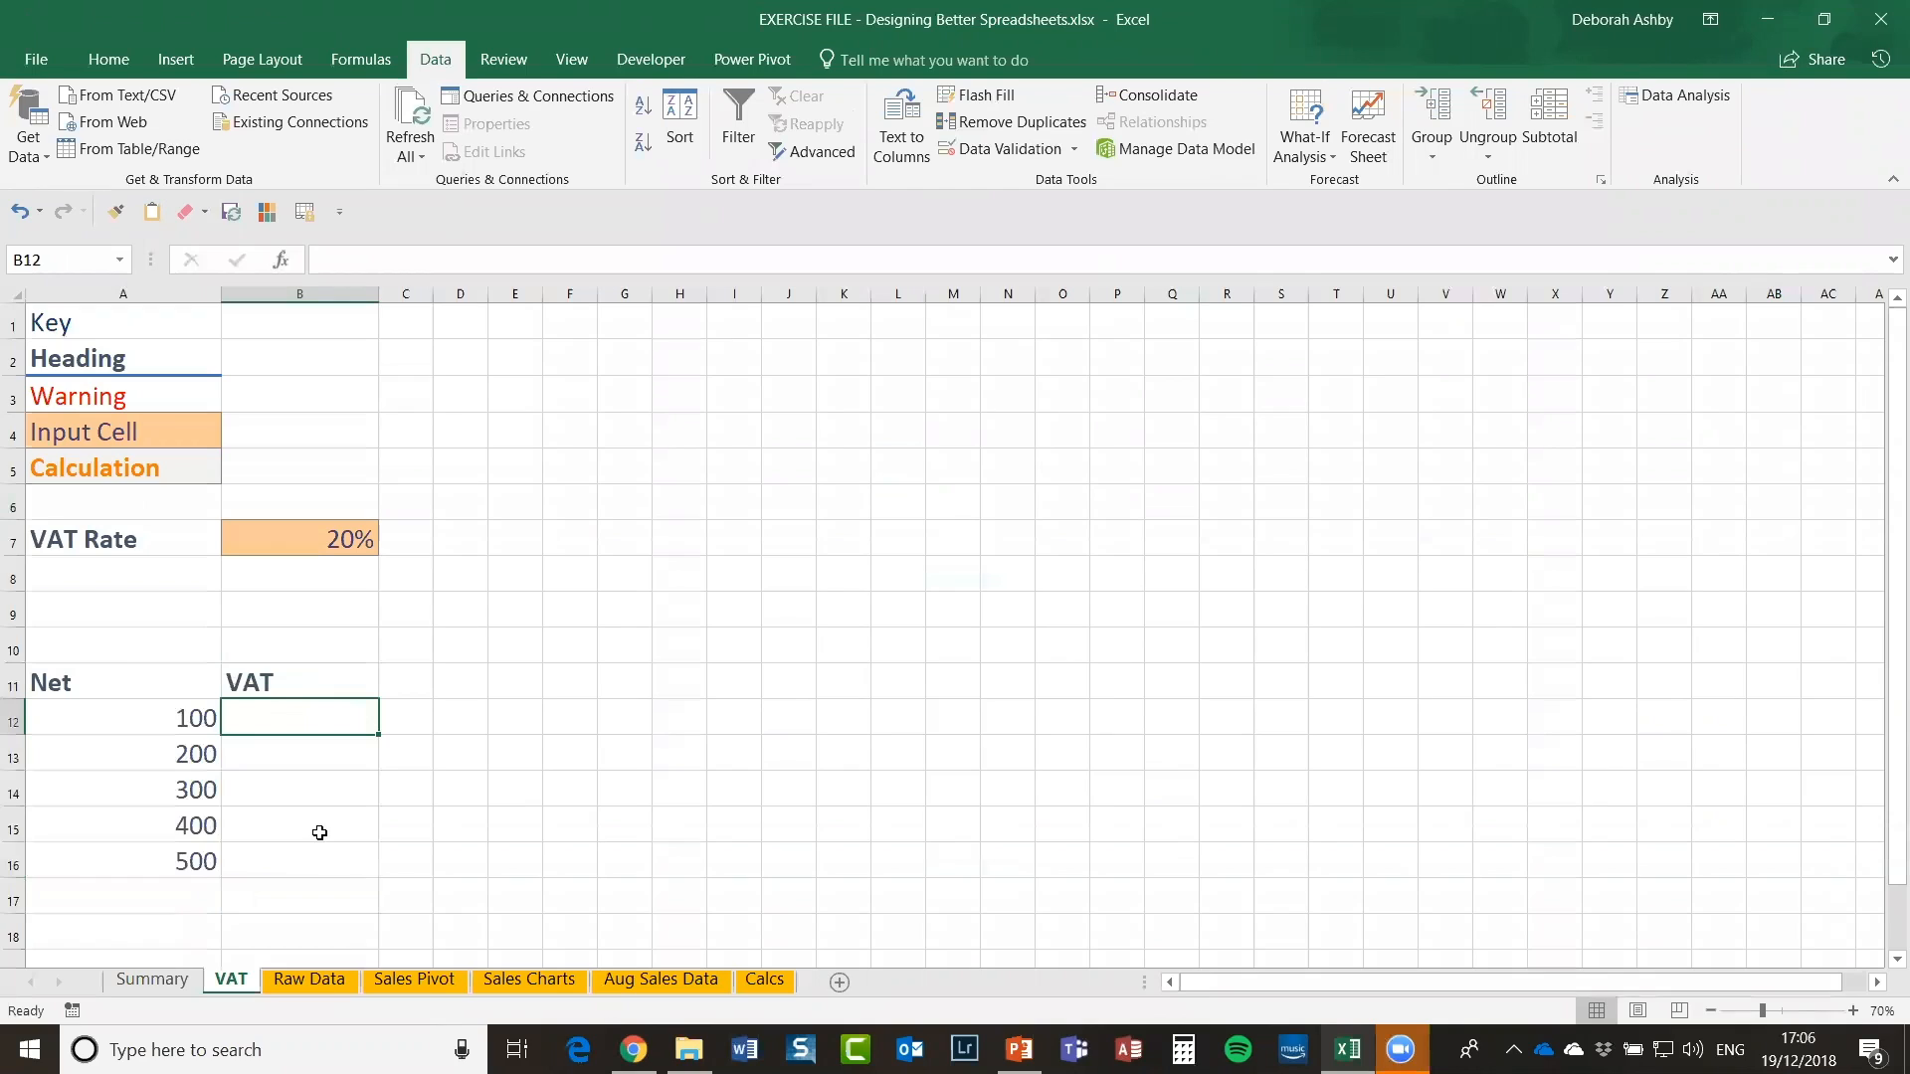
left_click(344, 540)
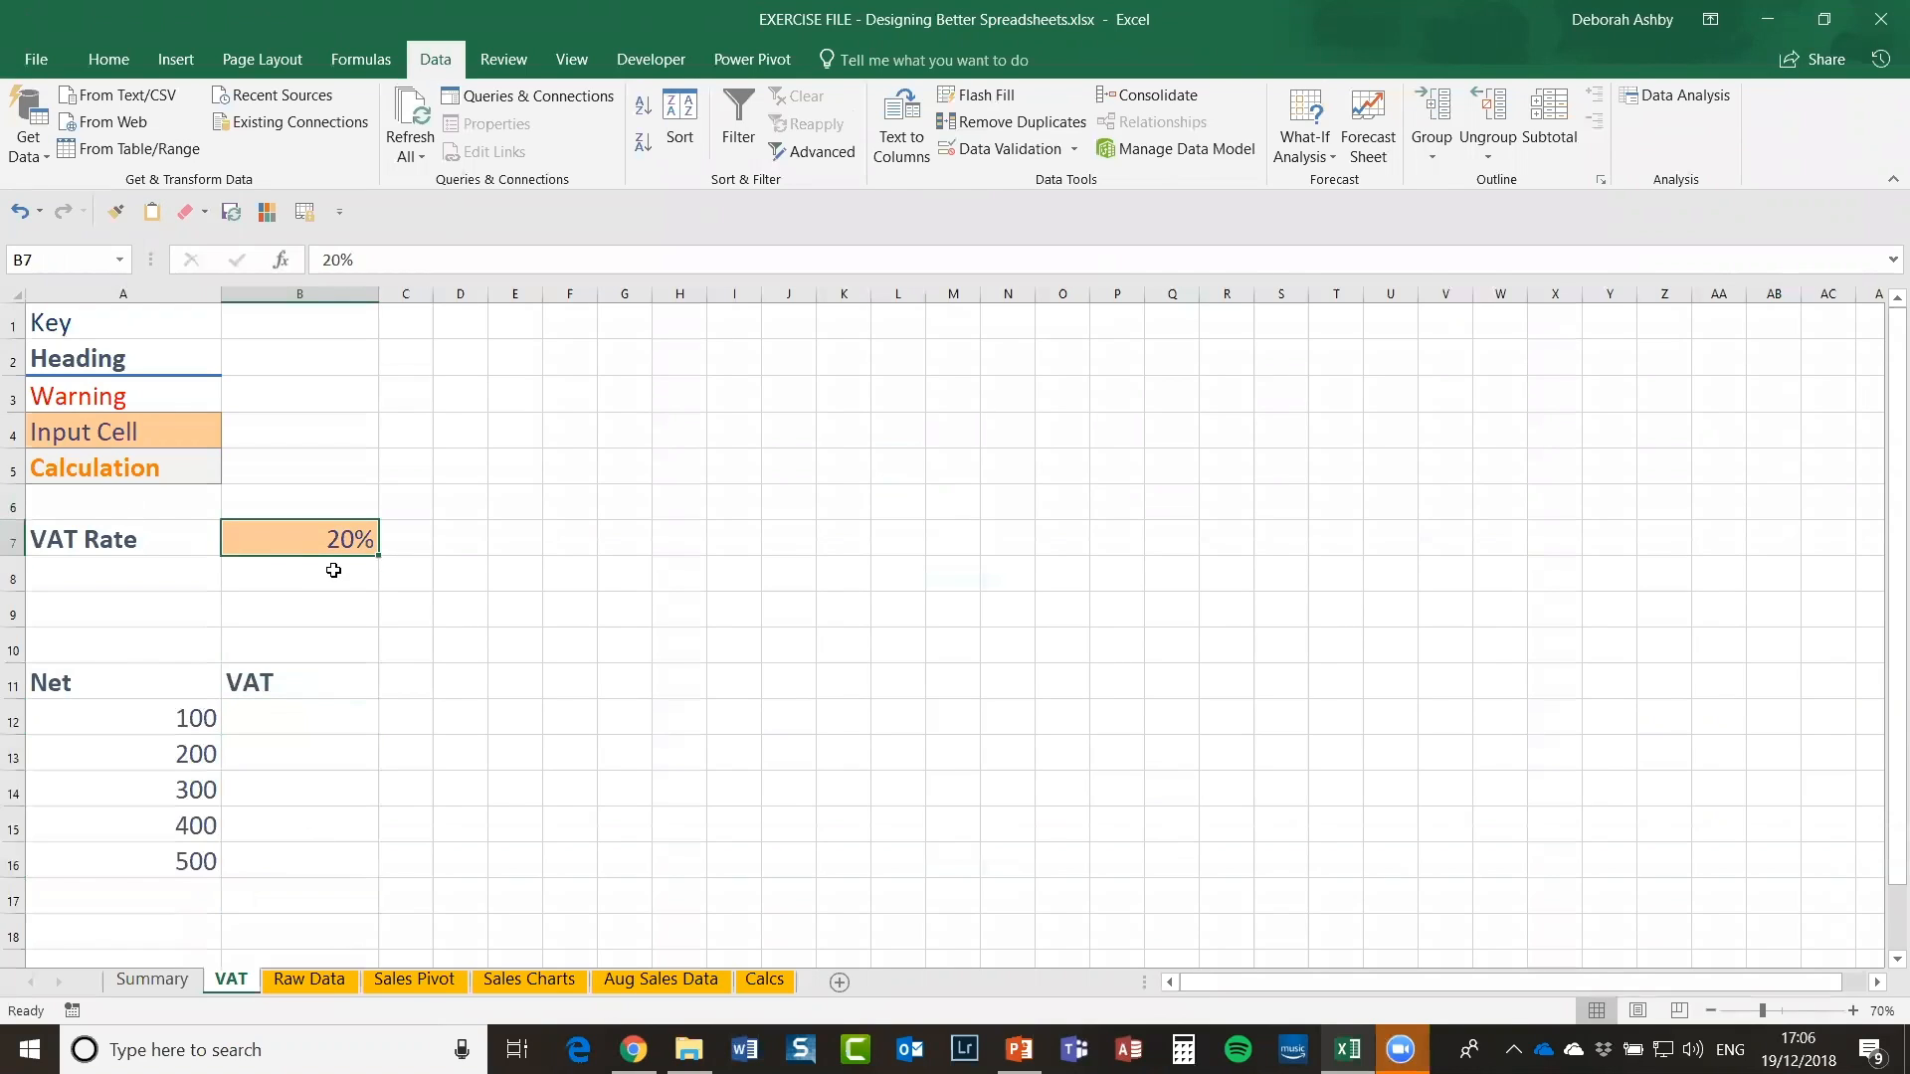
Step: Walk through the style key A1:A5 (Heading, Warning, Input Cell, Calculation), ending on B12
left_click_drag(149, 317, 148, 464)
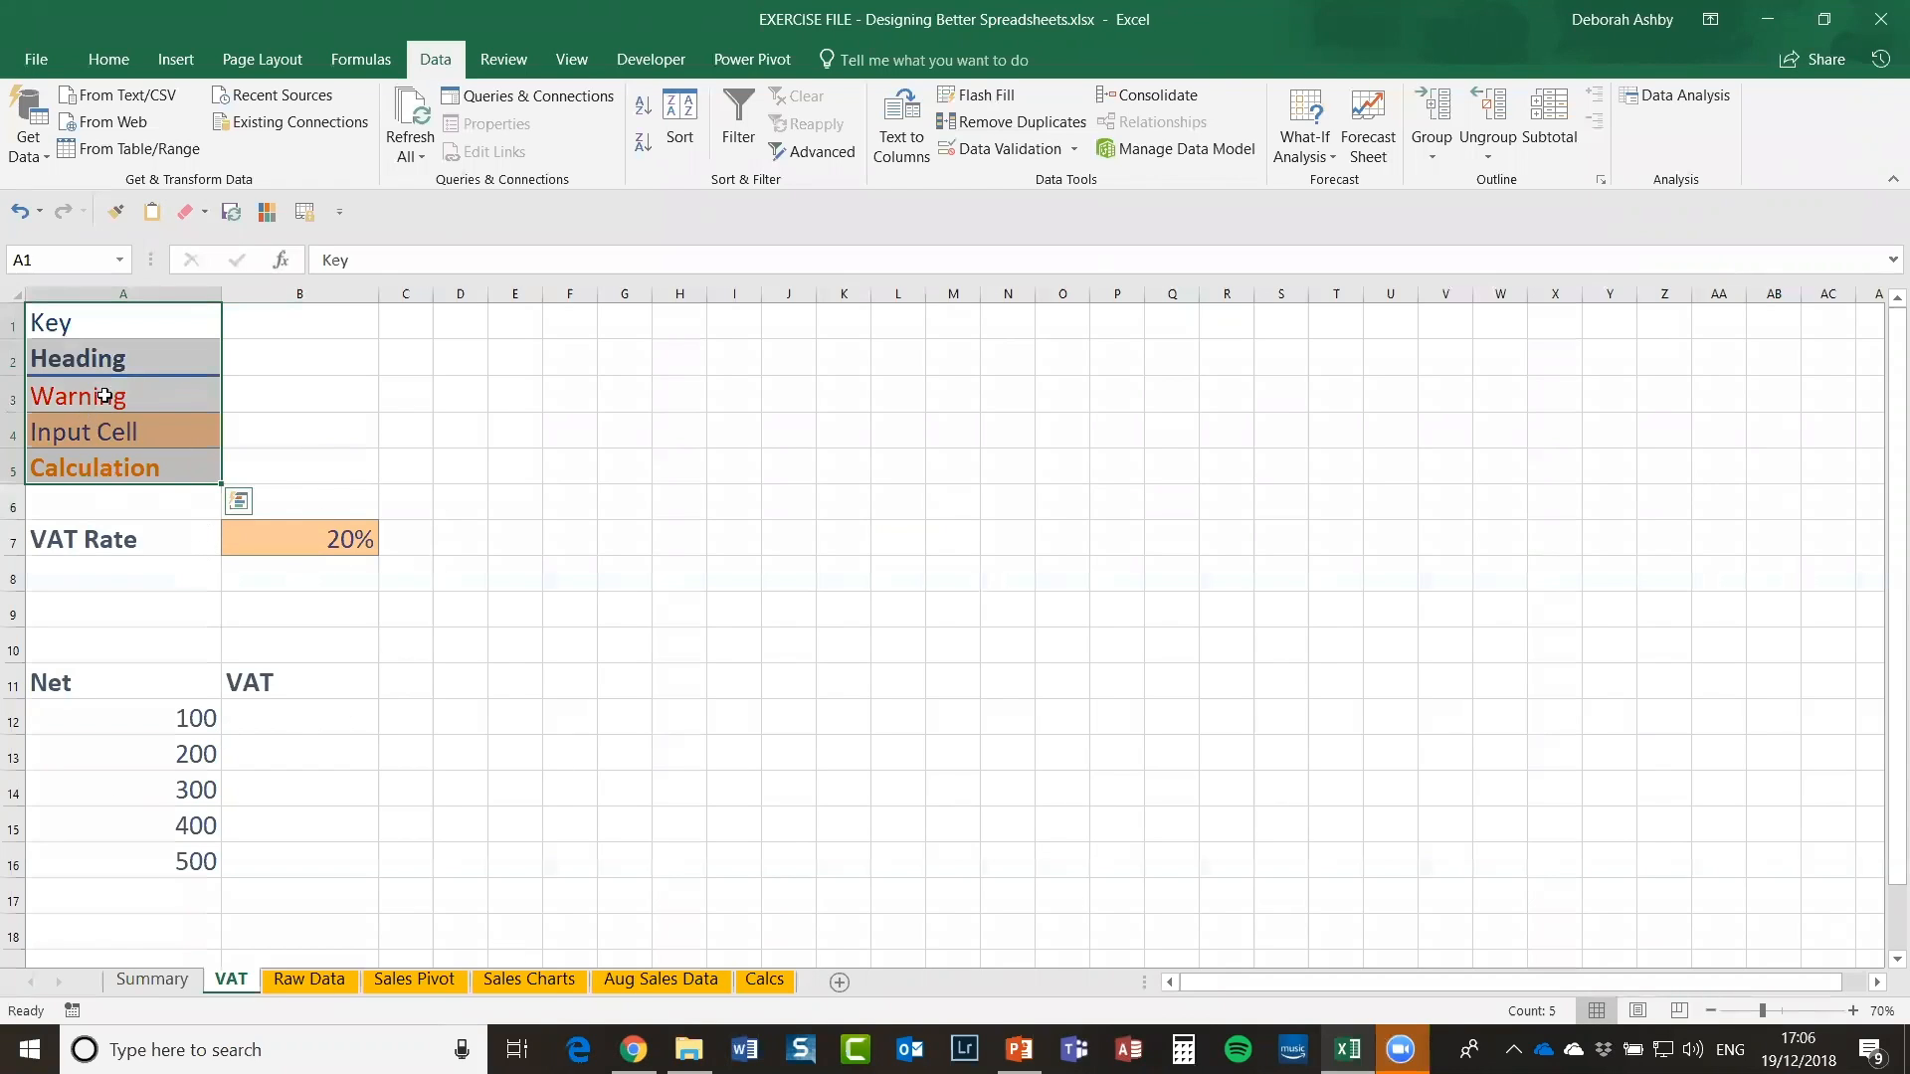
left_click_drag(103, 320, 102, 320)
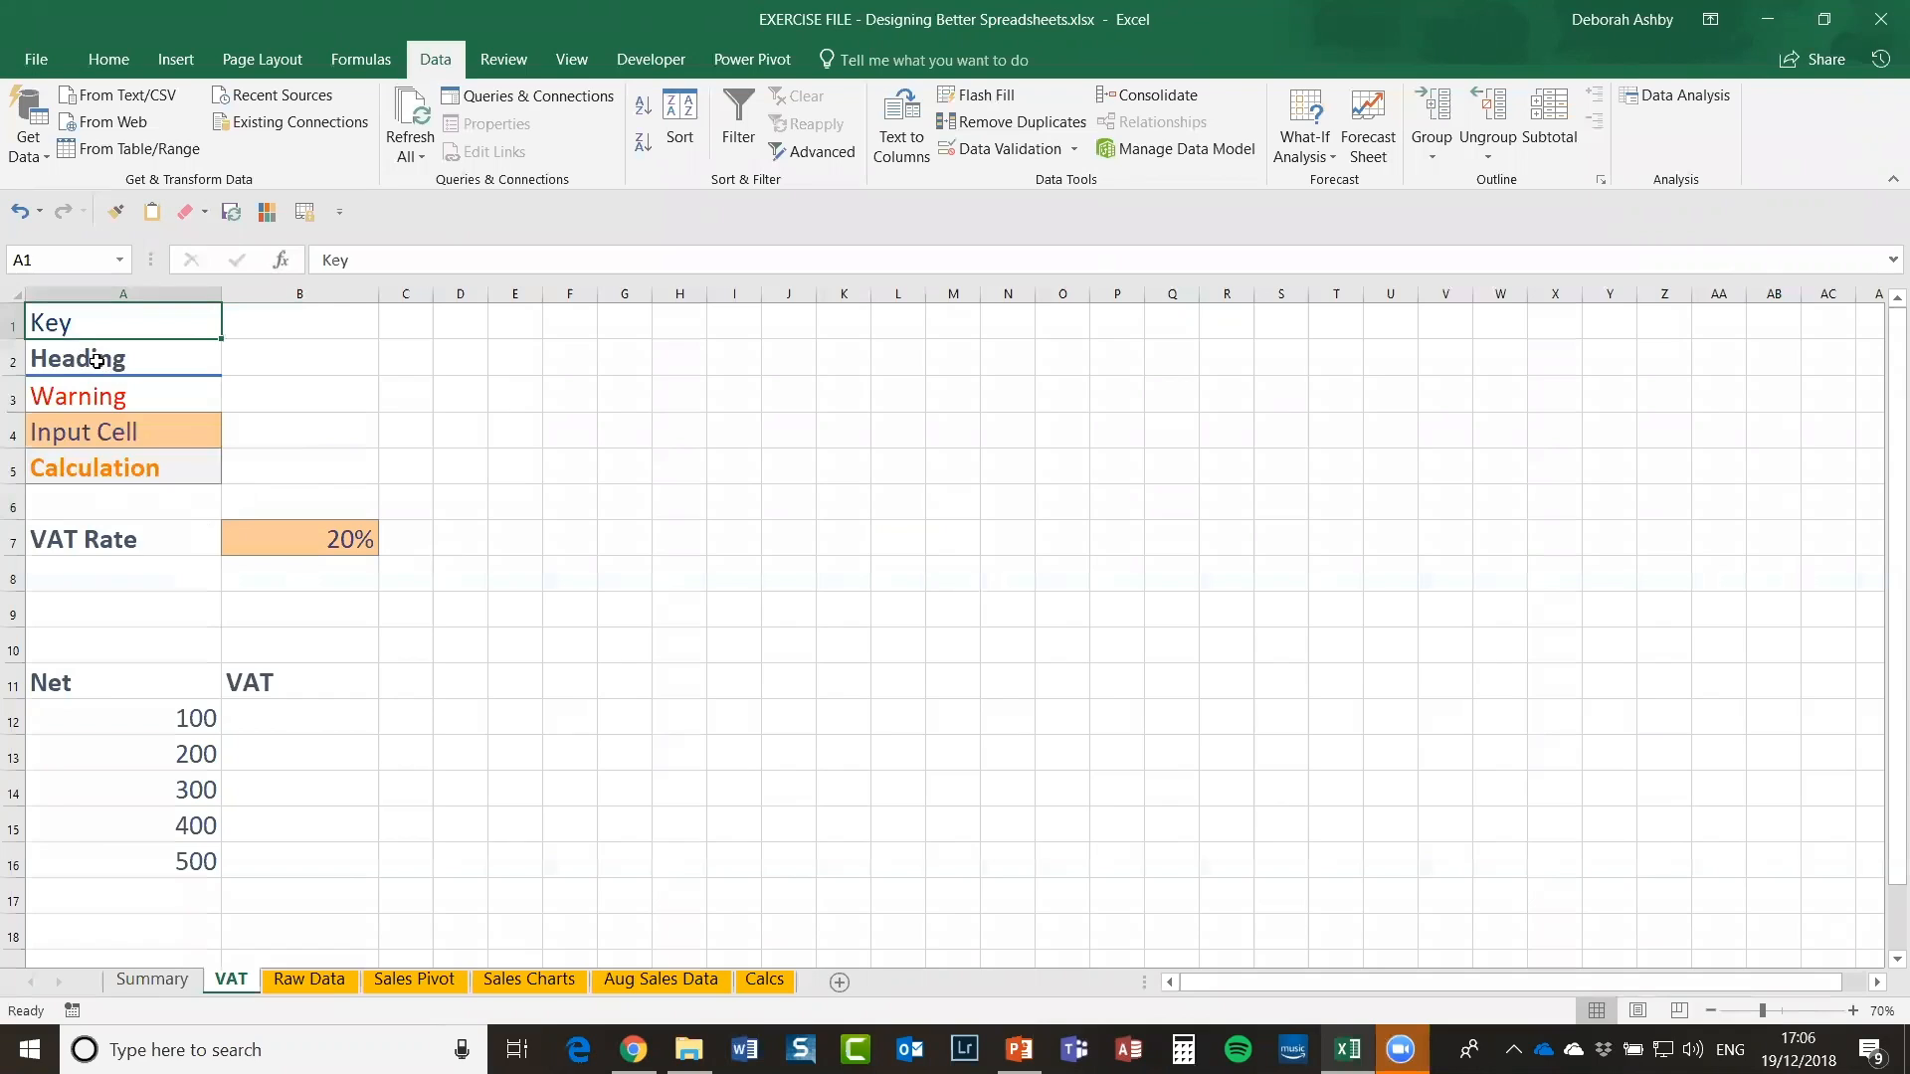
left_click(121, 360)
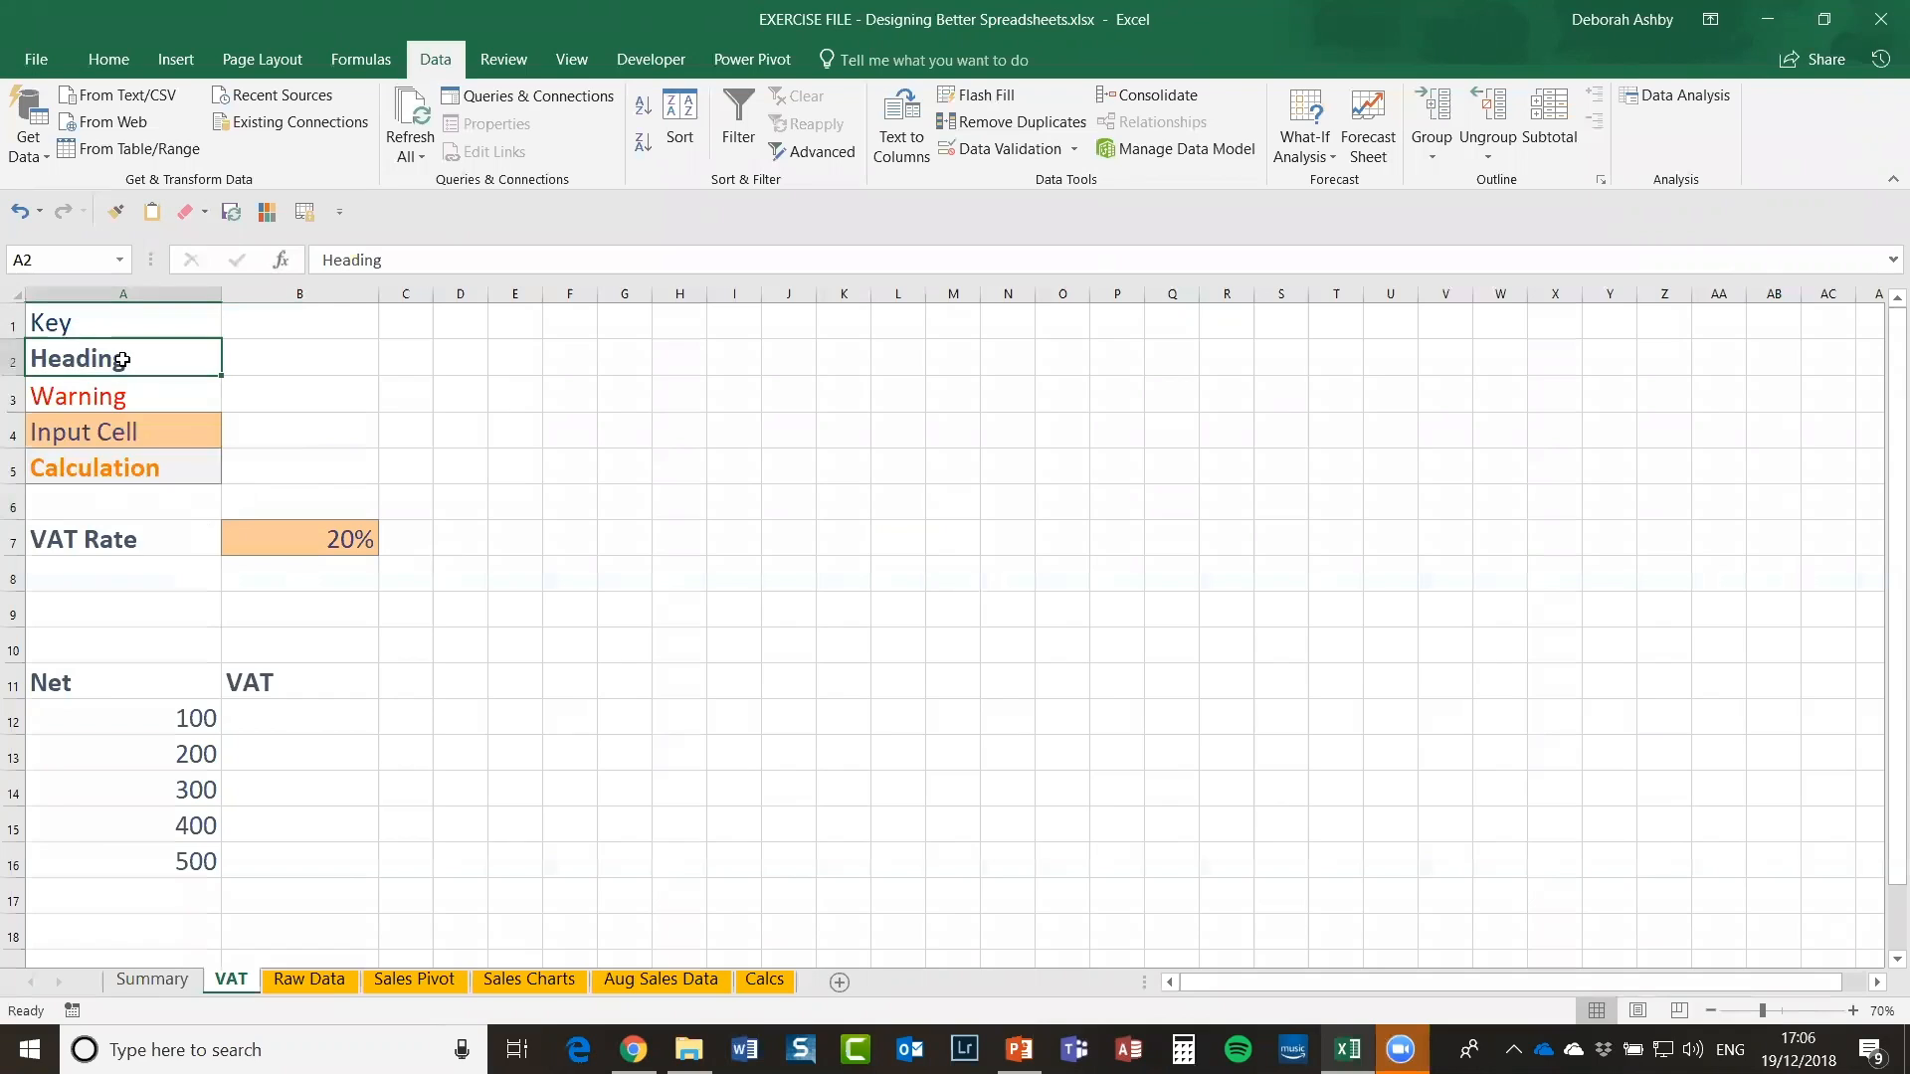
left_click(109, 543)
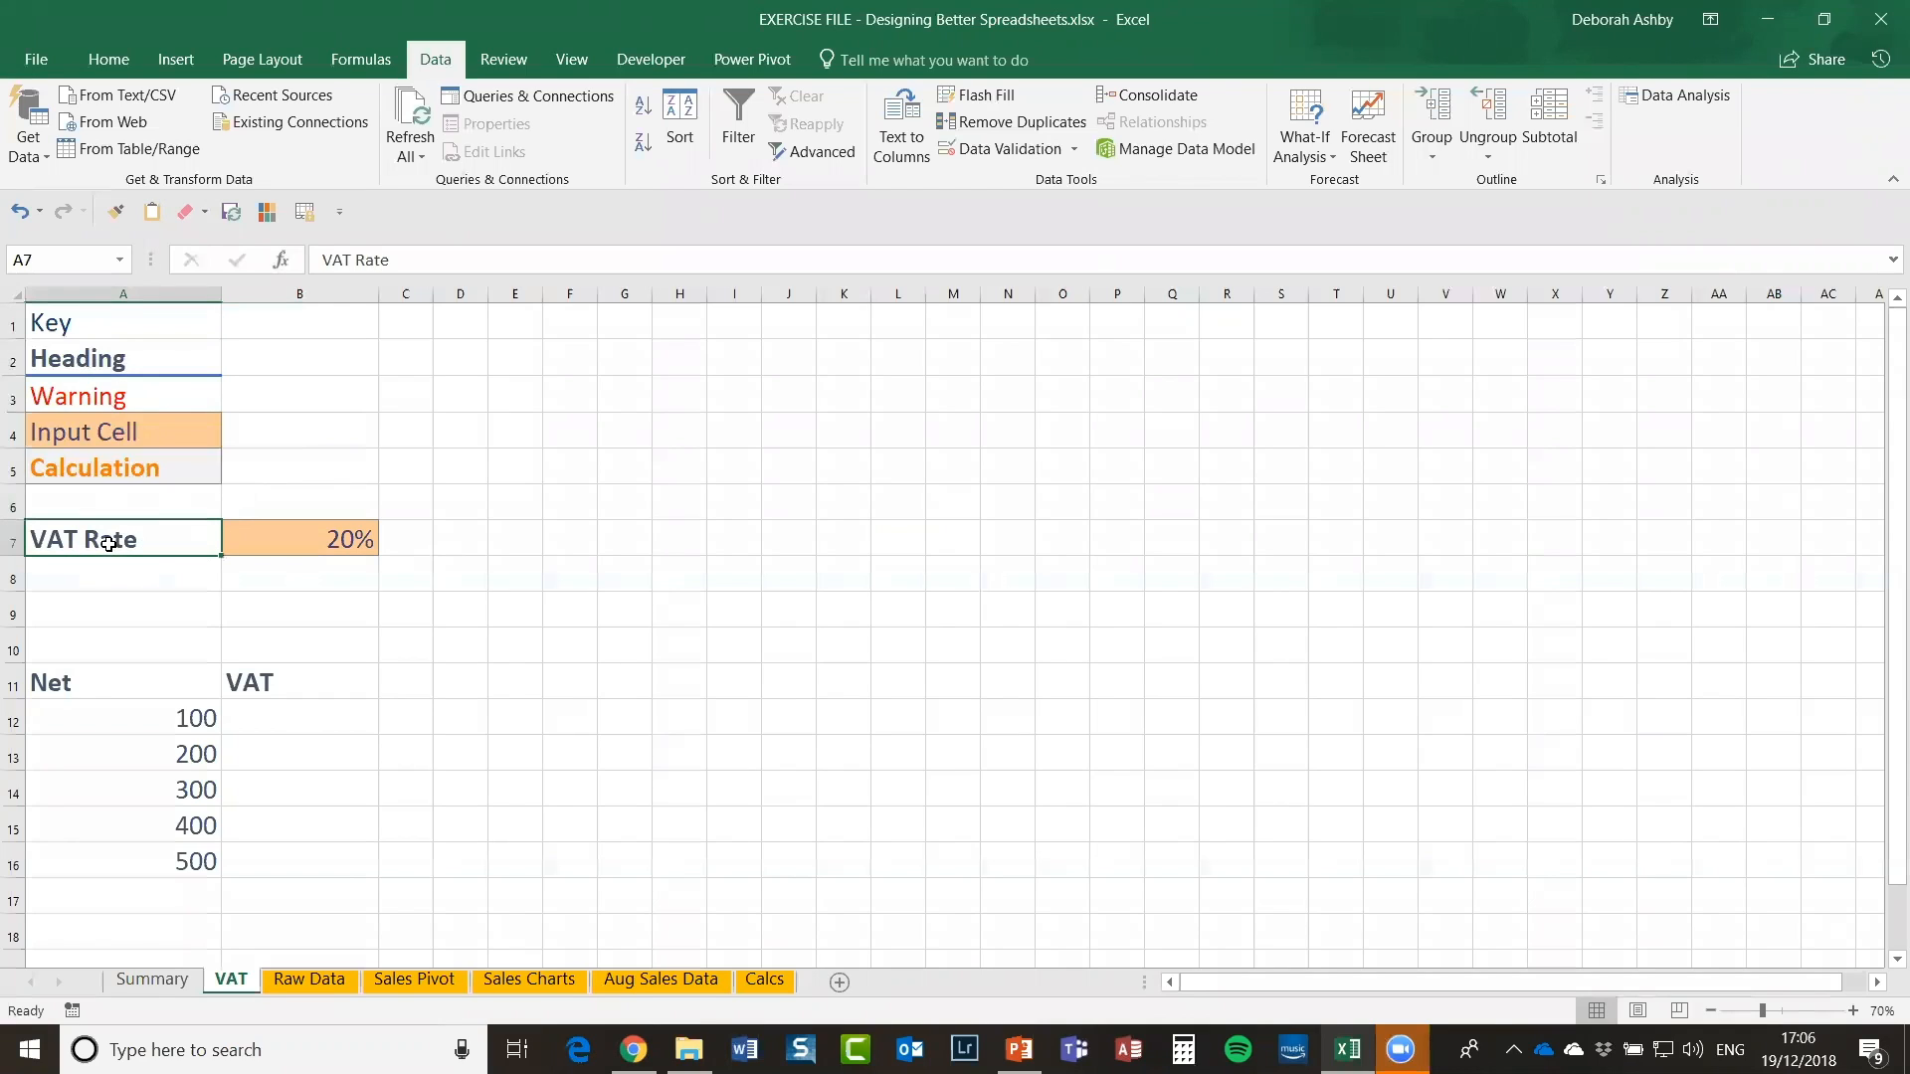
left_click(94, 398)
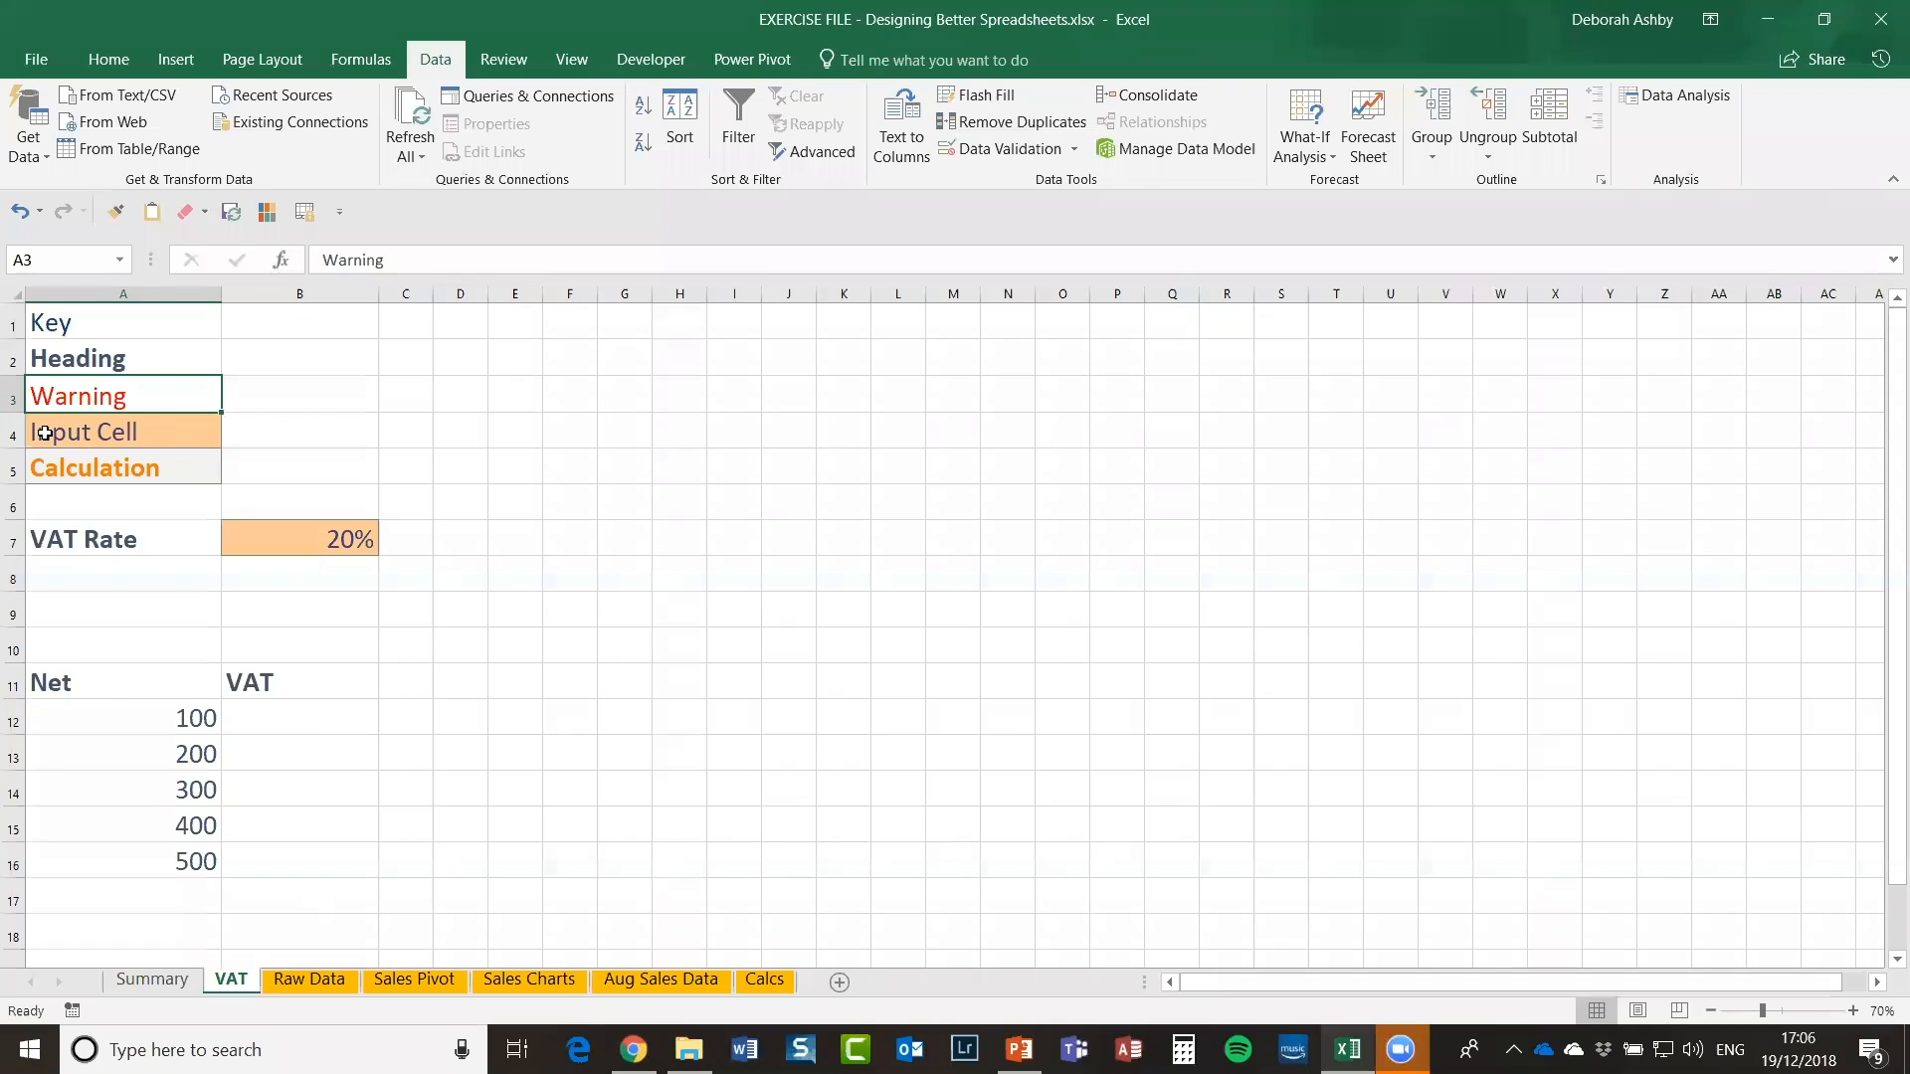
left_click(96, 439)
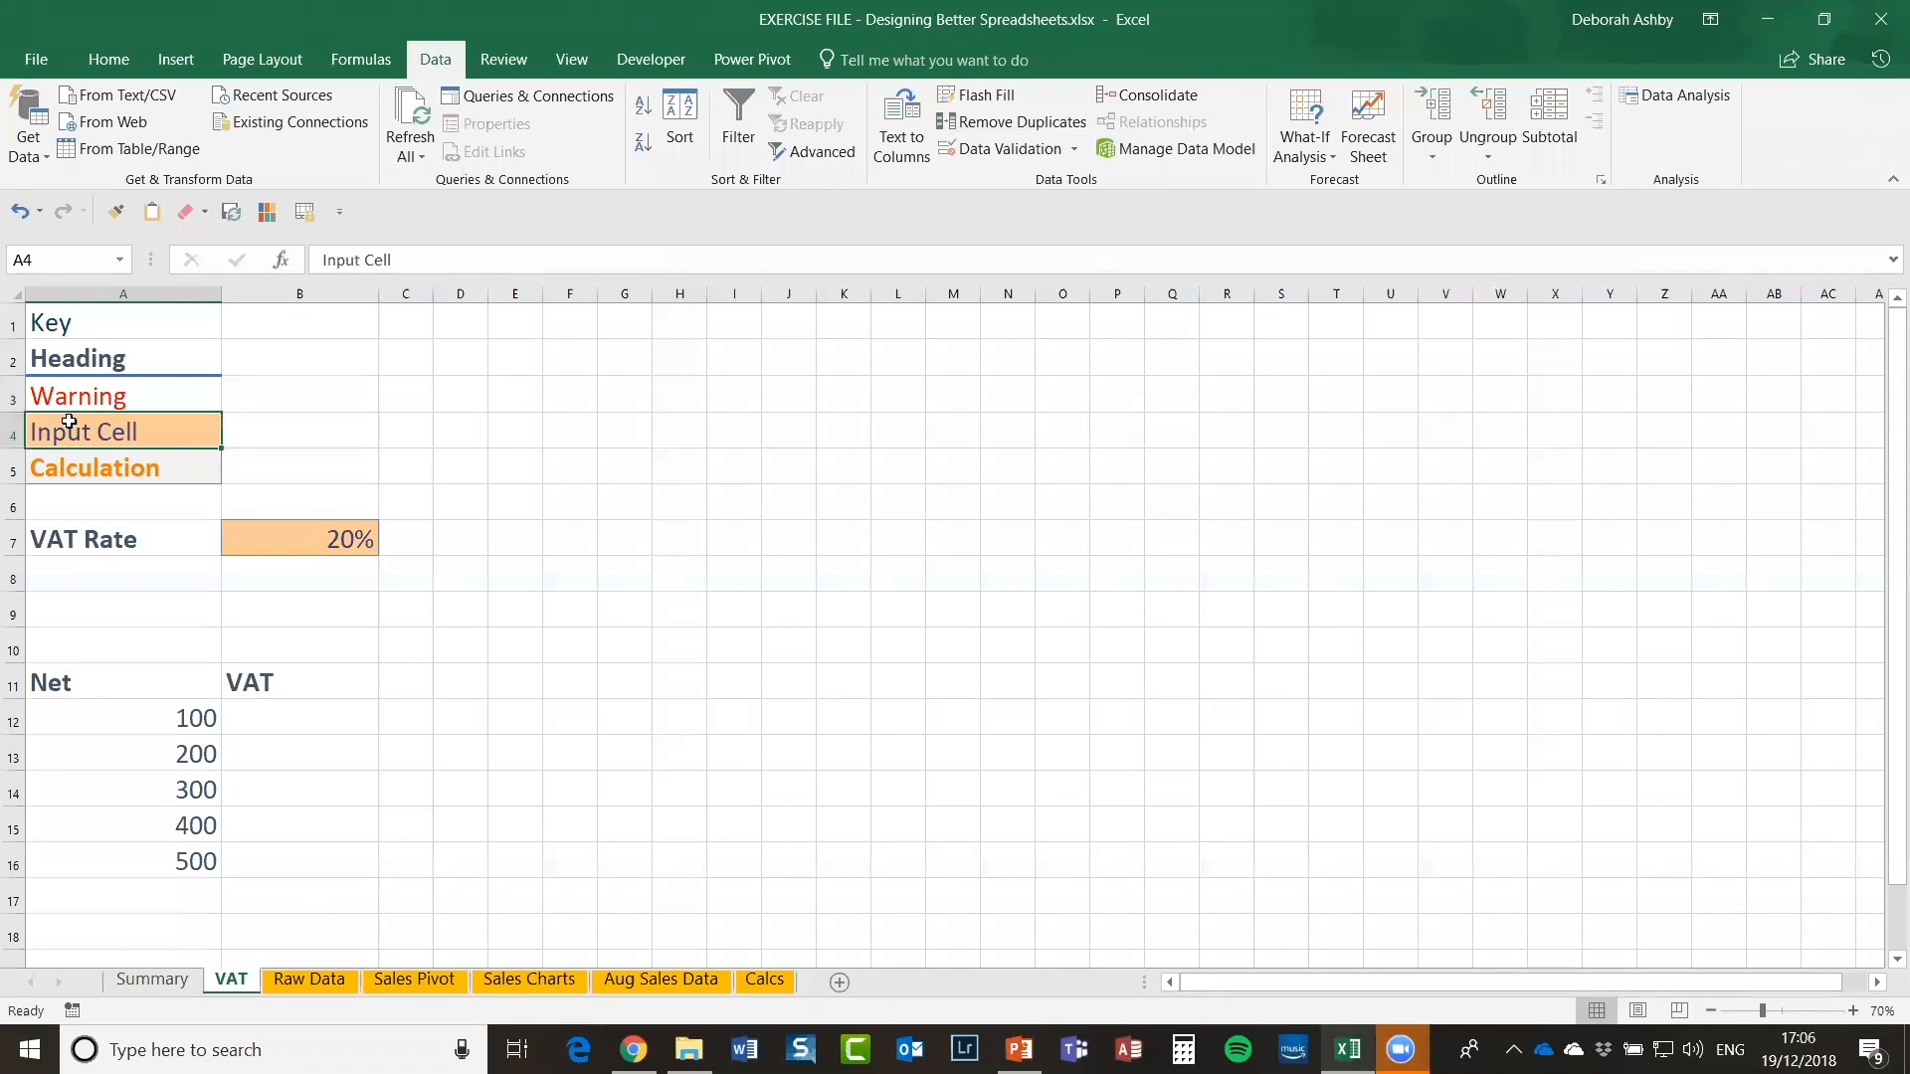
left_click(315, 537)
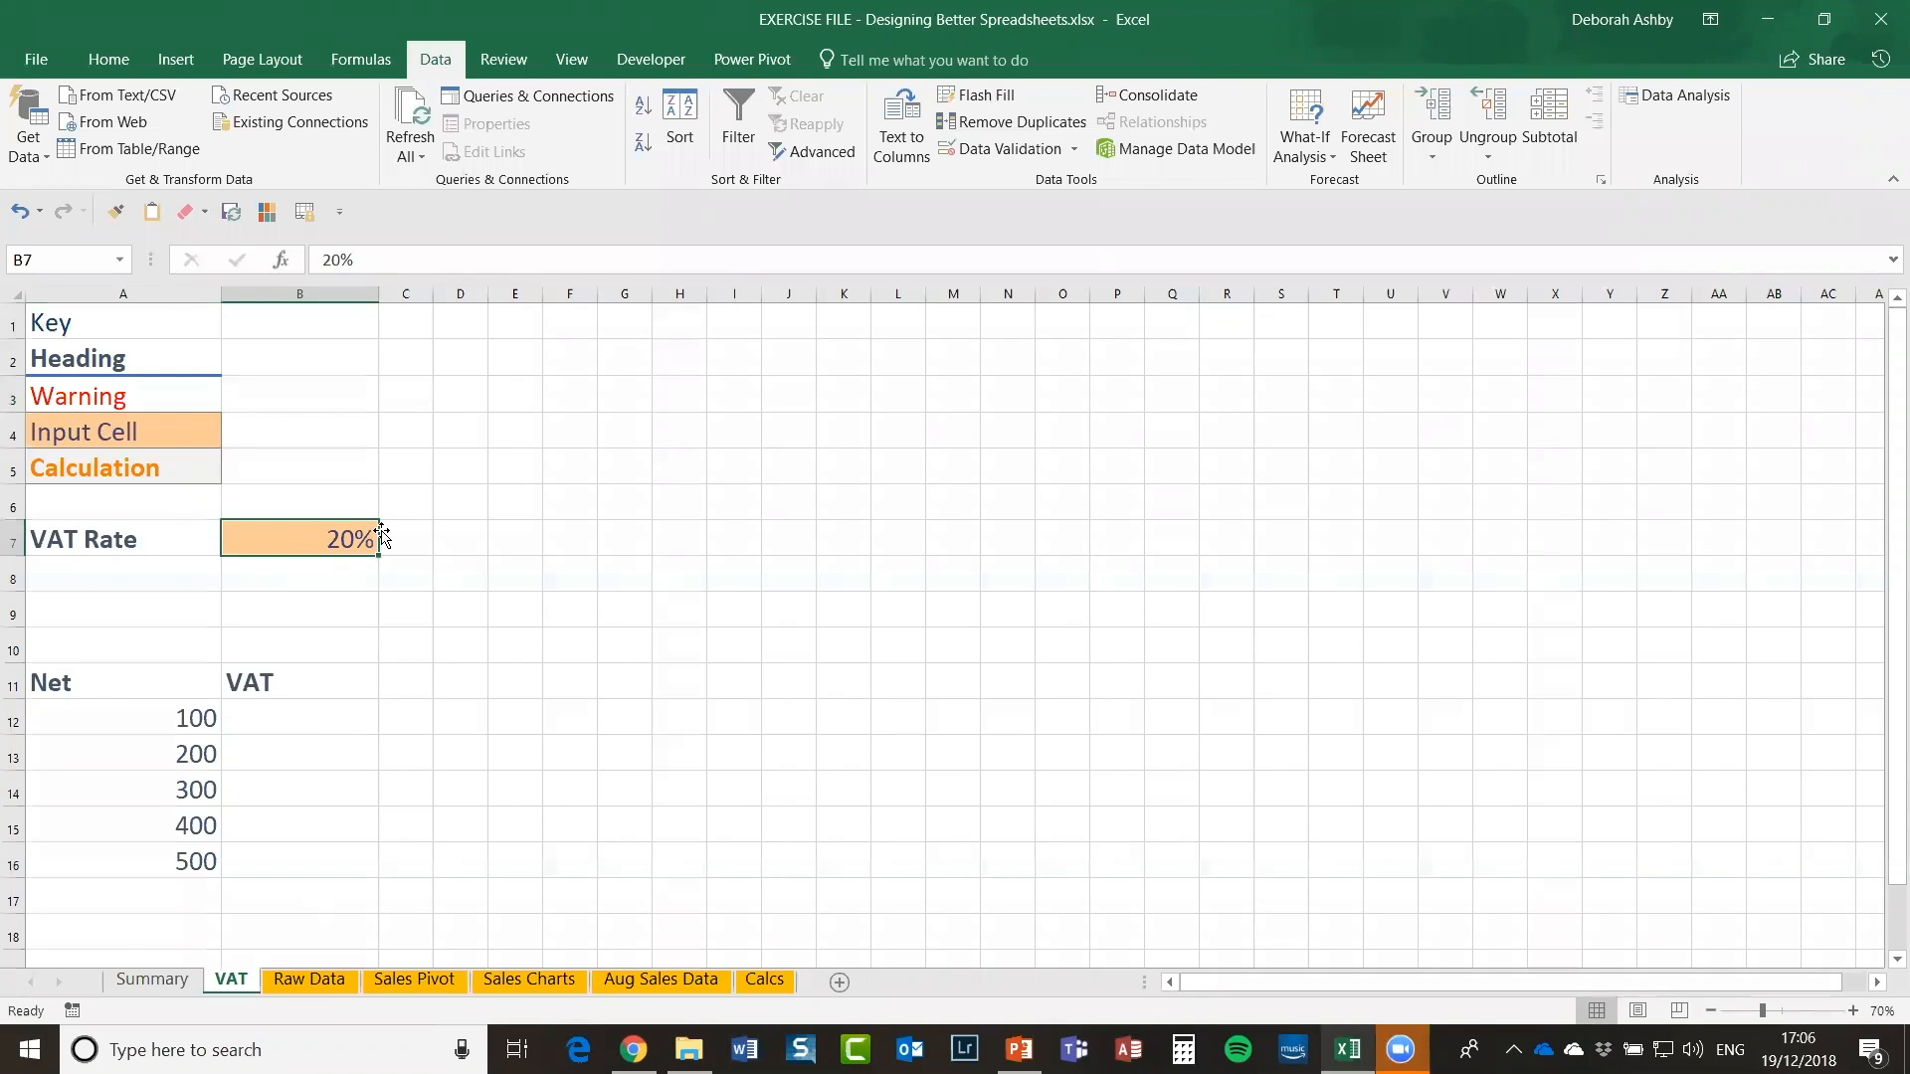
left_click(142, 472)
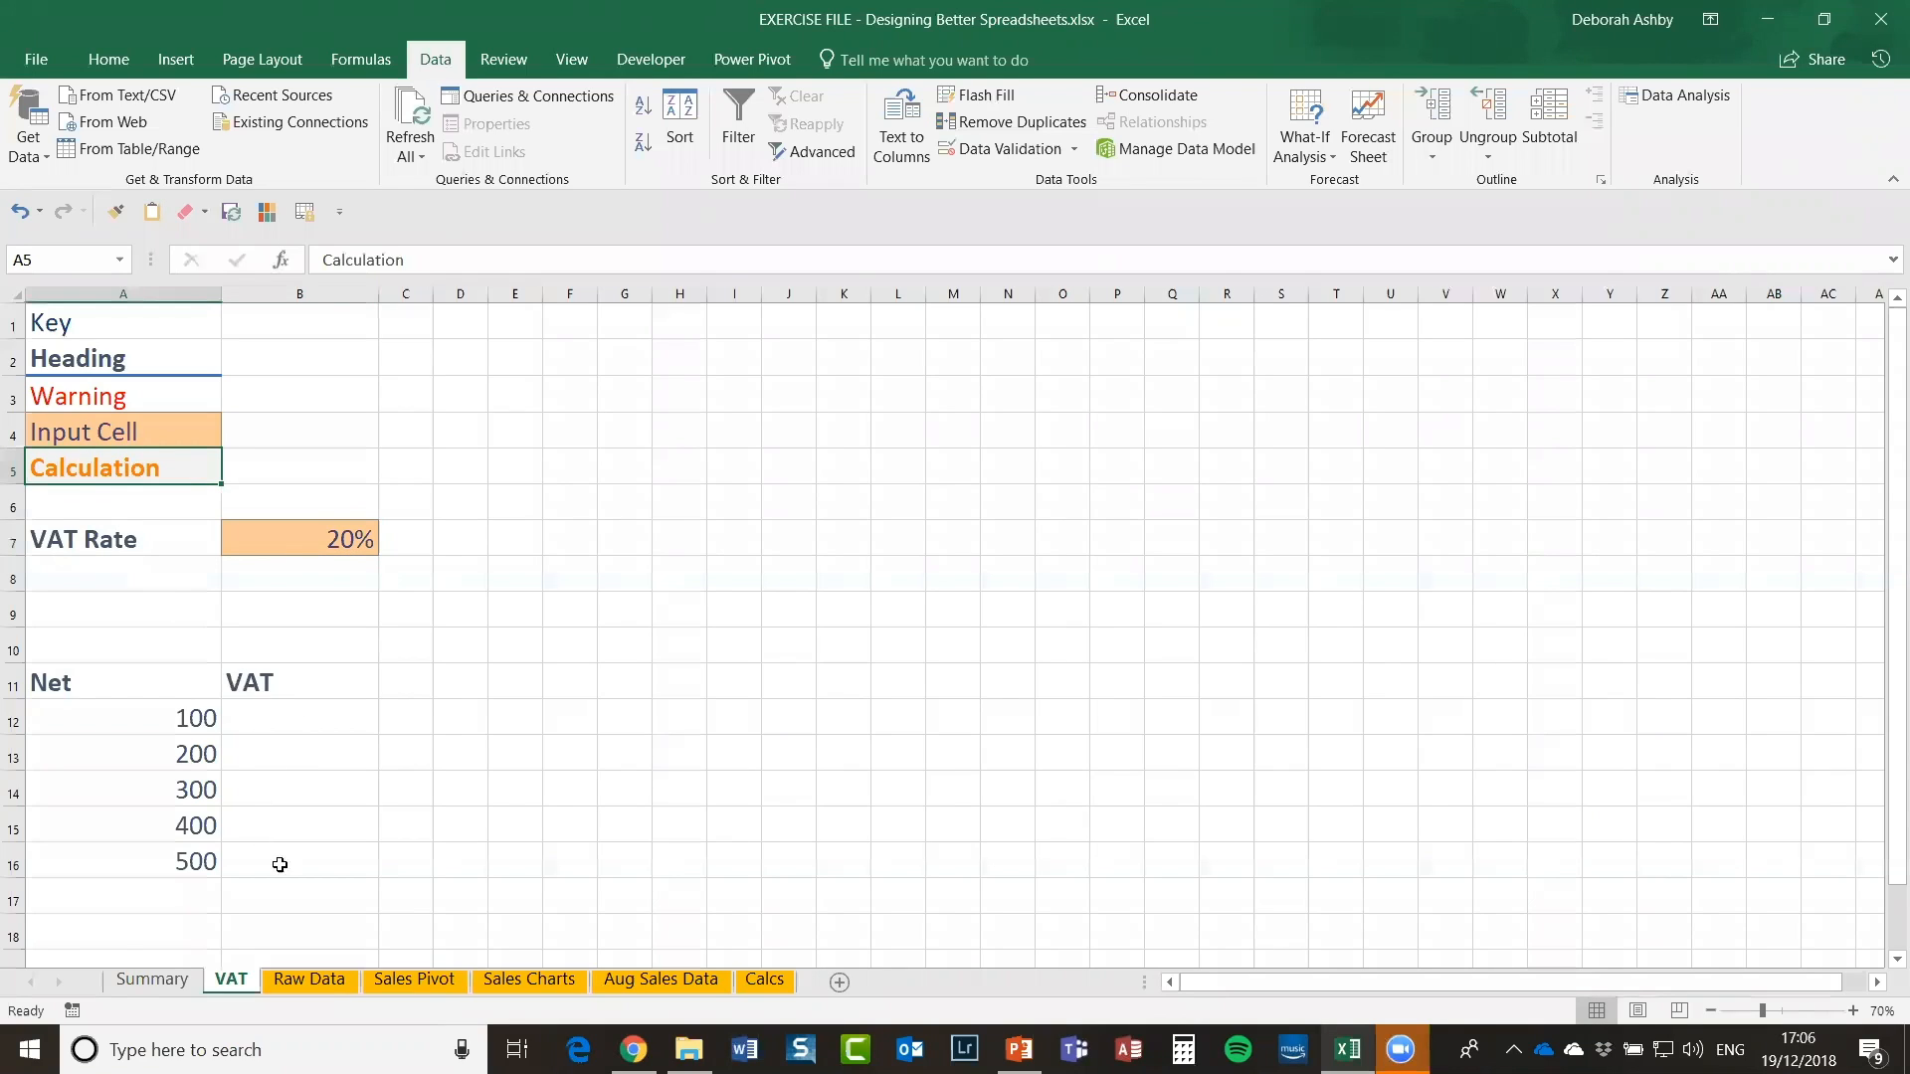
left_click(273, 717)
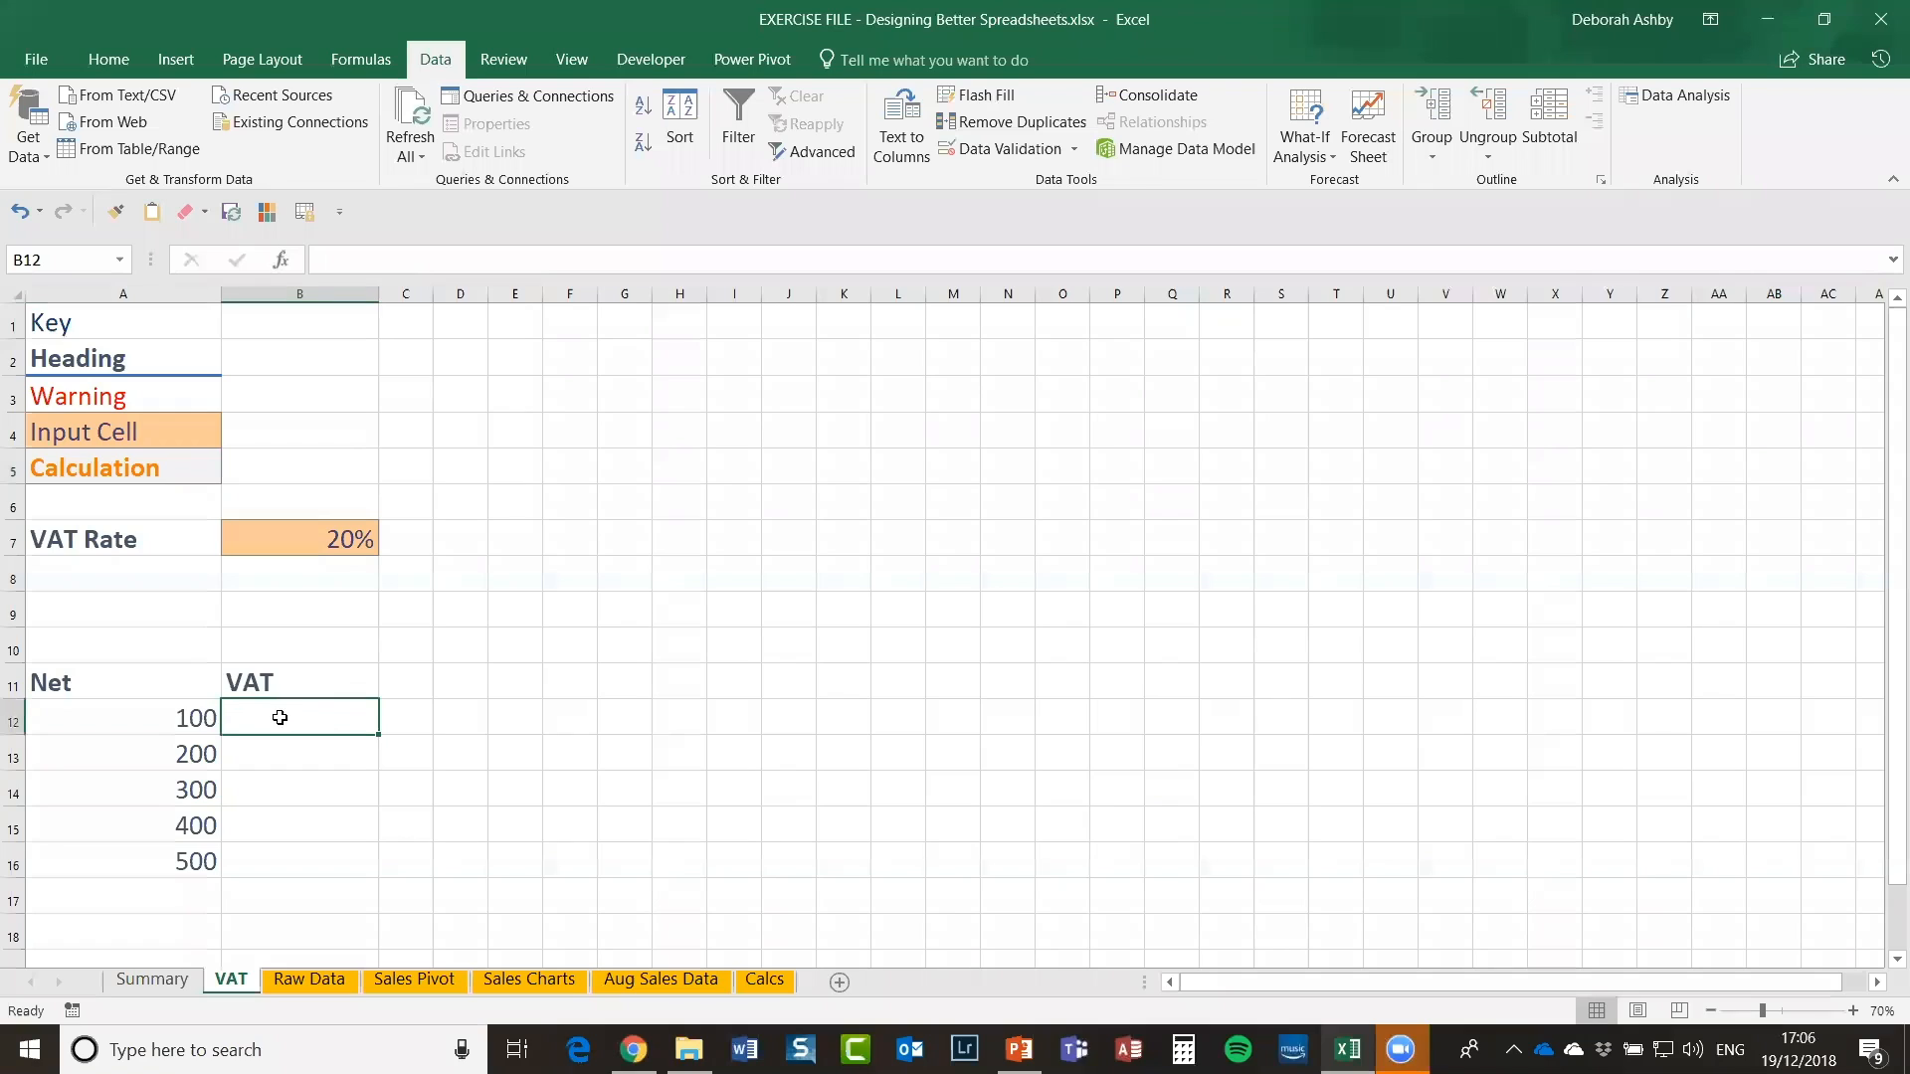
Step: Enter =A12*$B$7 in B12 with an absolute VAT Rate reference, giving 20
type("=")
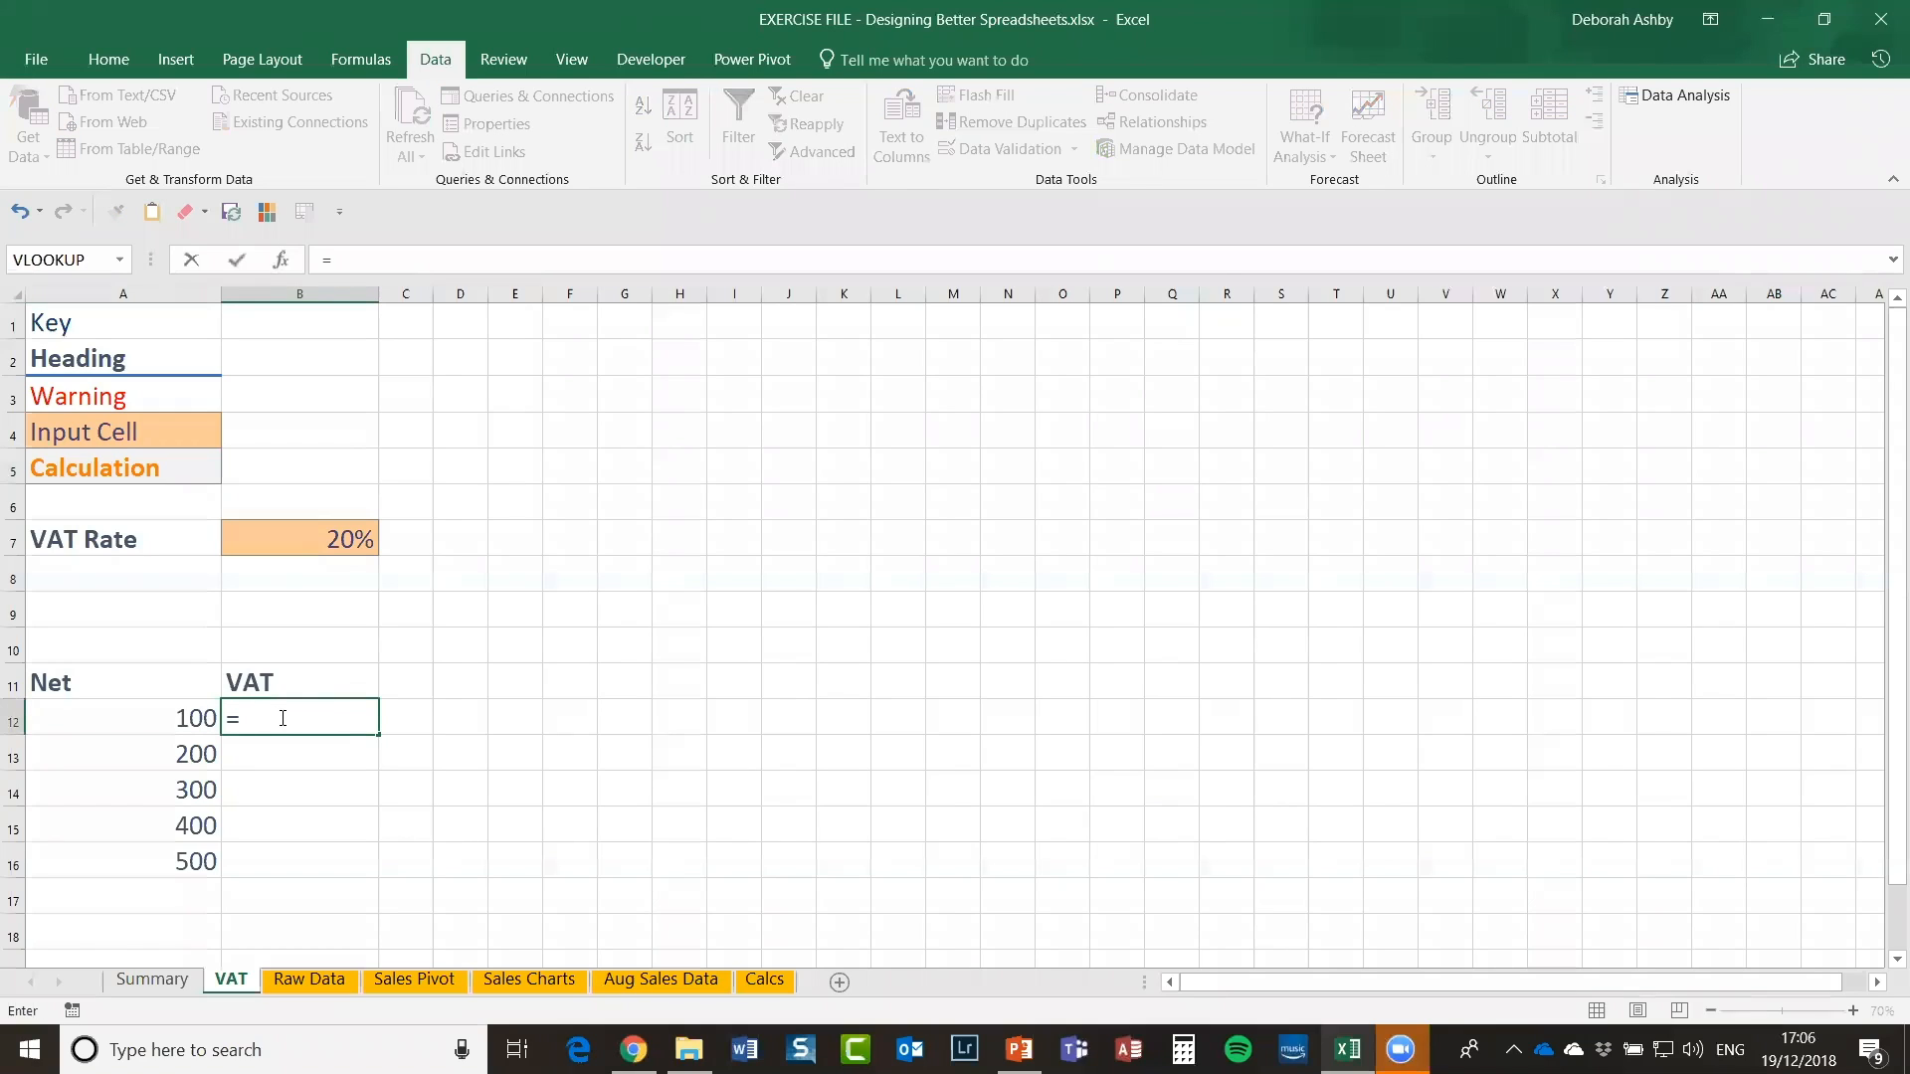
left_click(156, 712)
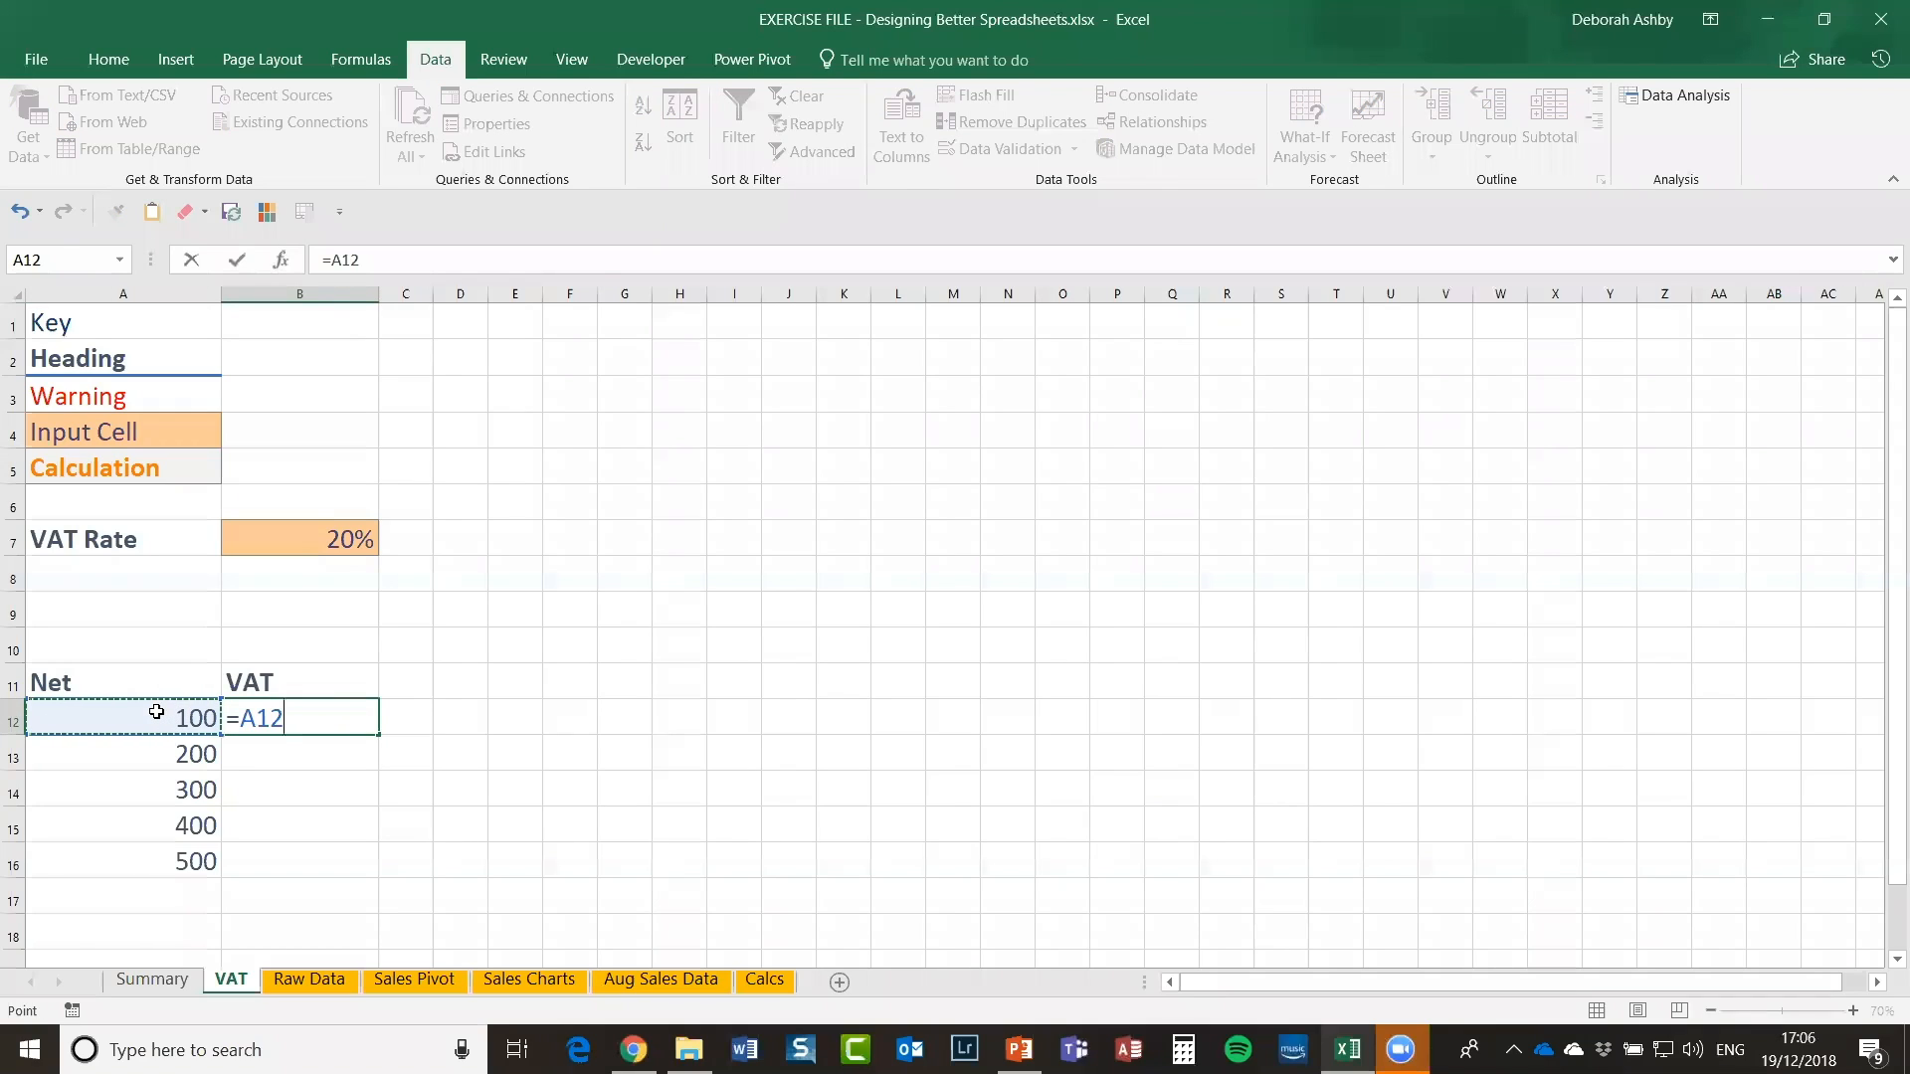
type("*")
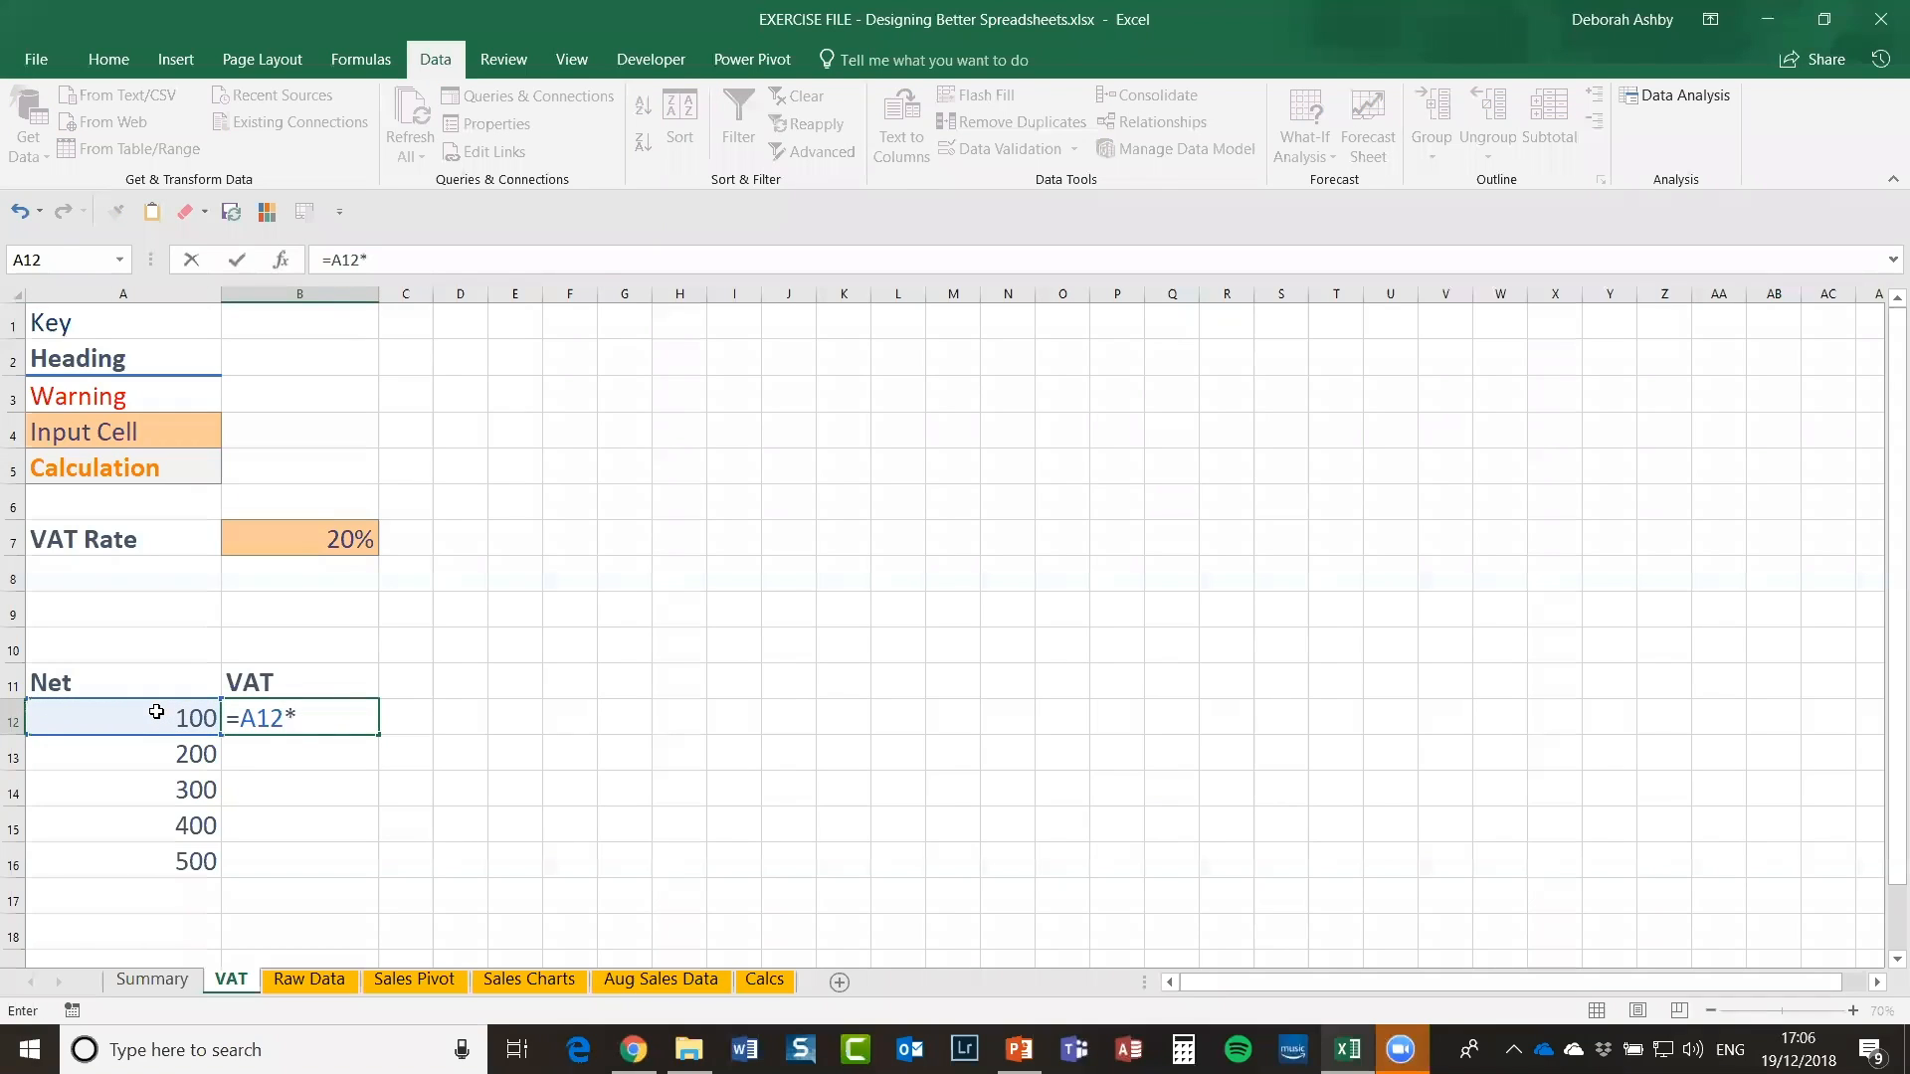
left_click(289, 546)
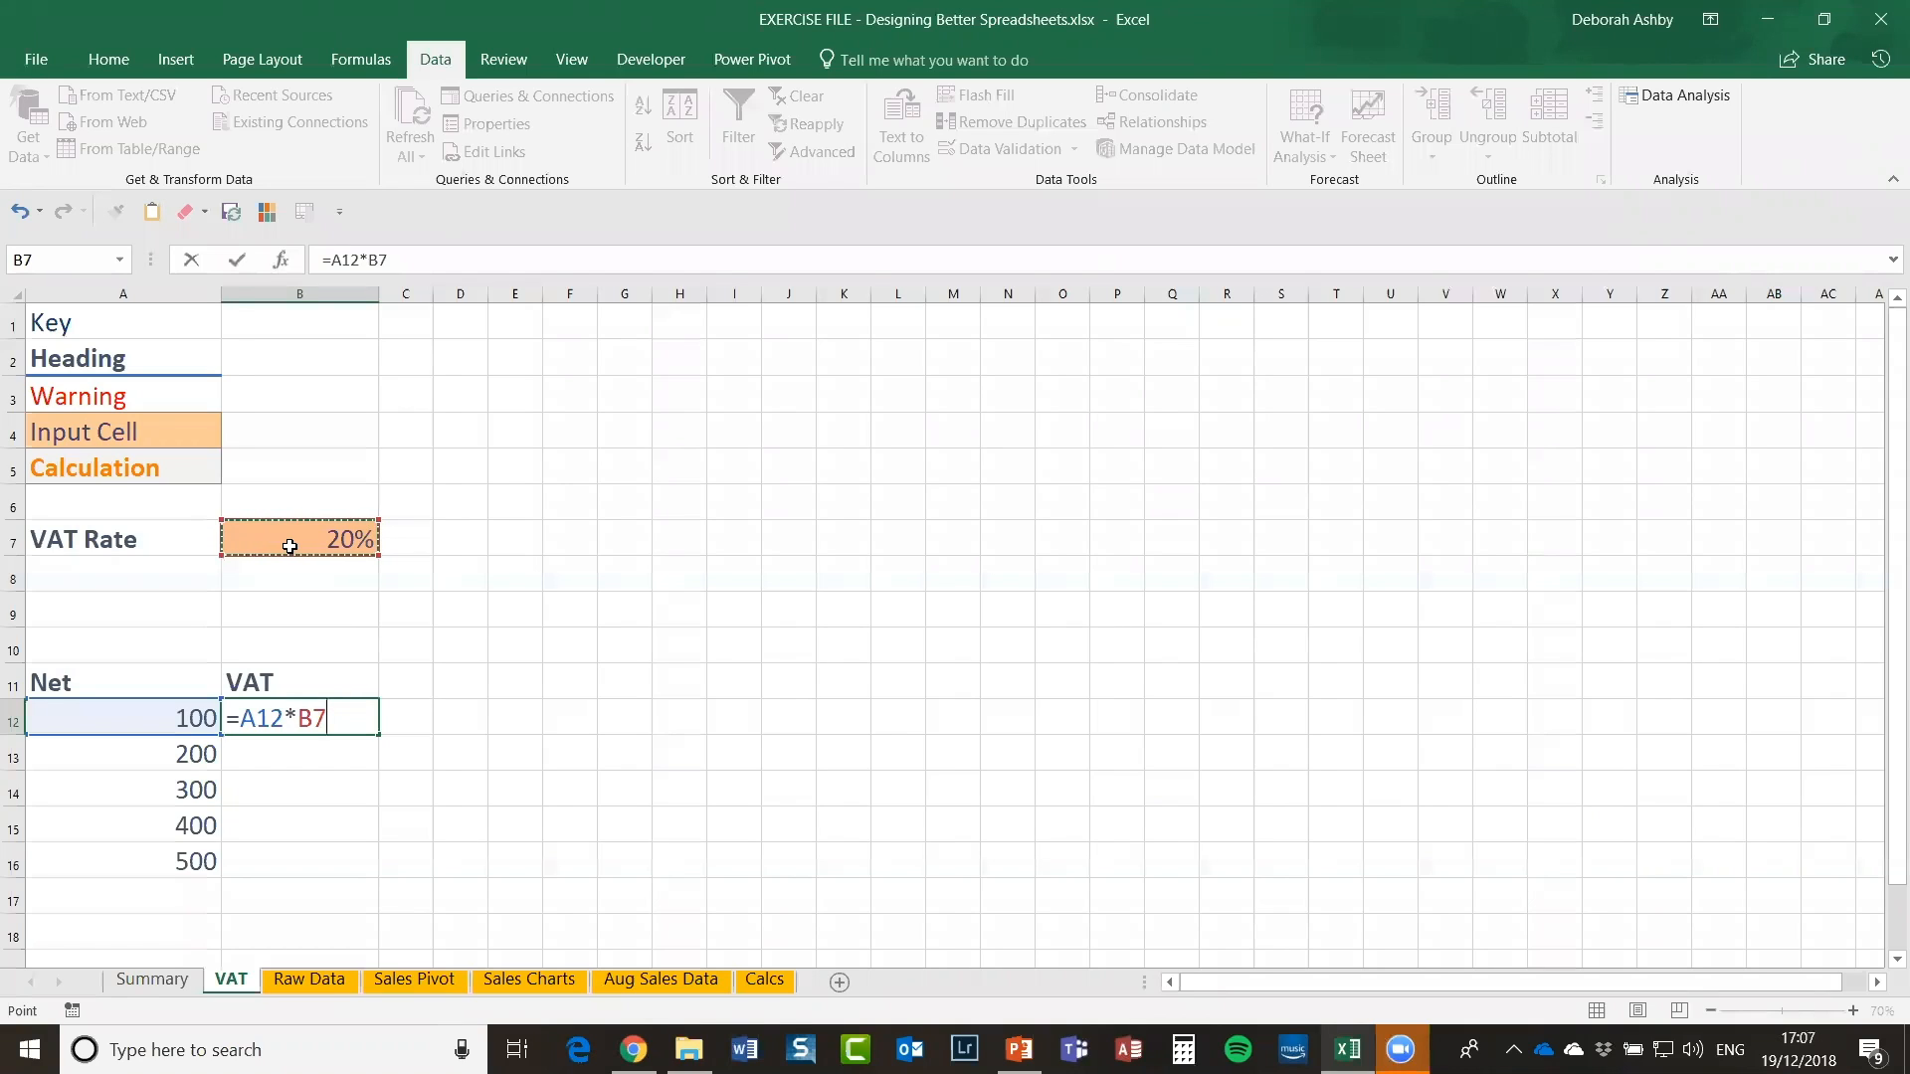
key("F4")
key("Return")
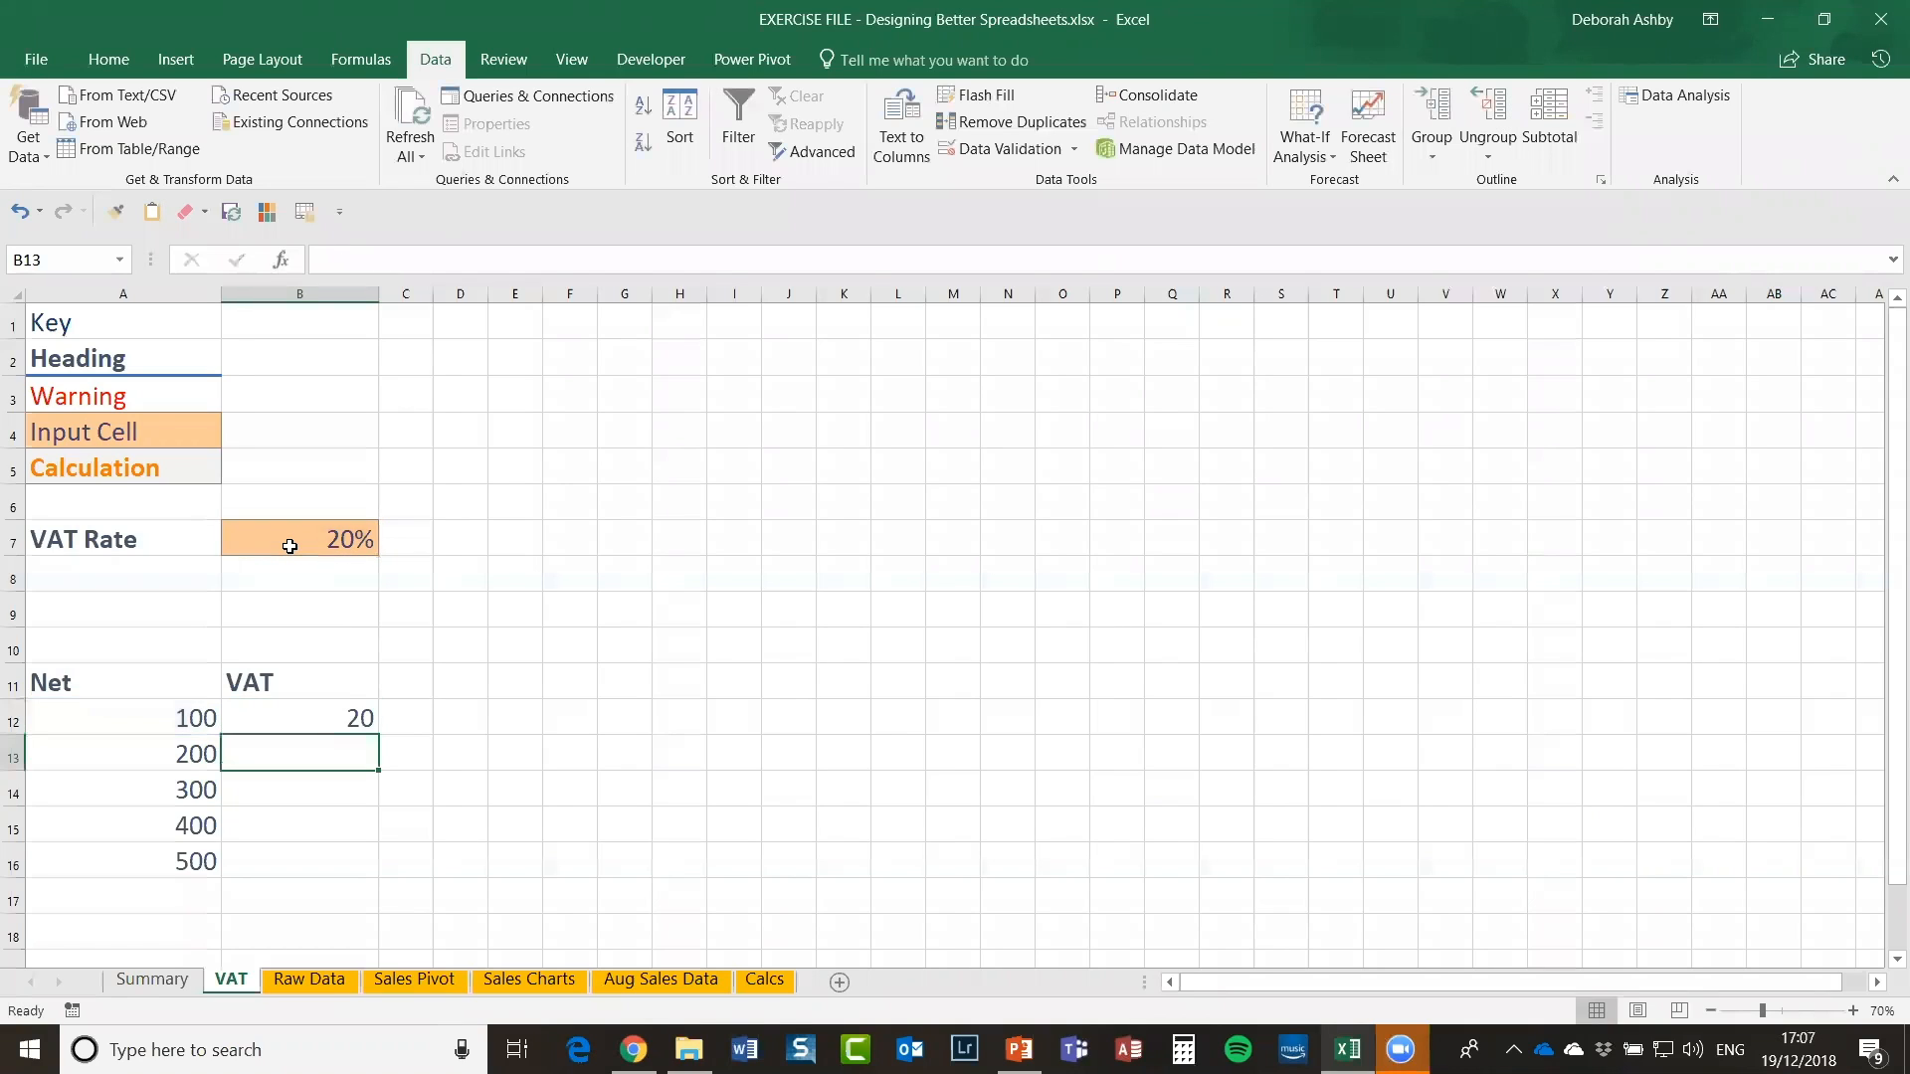
Step: Copy the VAT formula down to B16 (20–100) and select B12:B16
left_click(355, 730)
left_click_drag(379, 732, 376, 873)
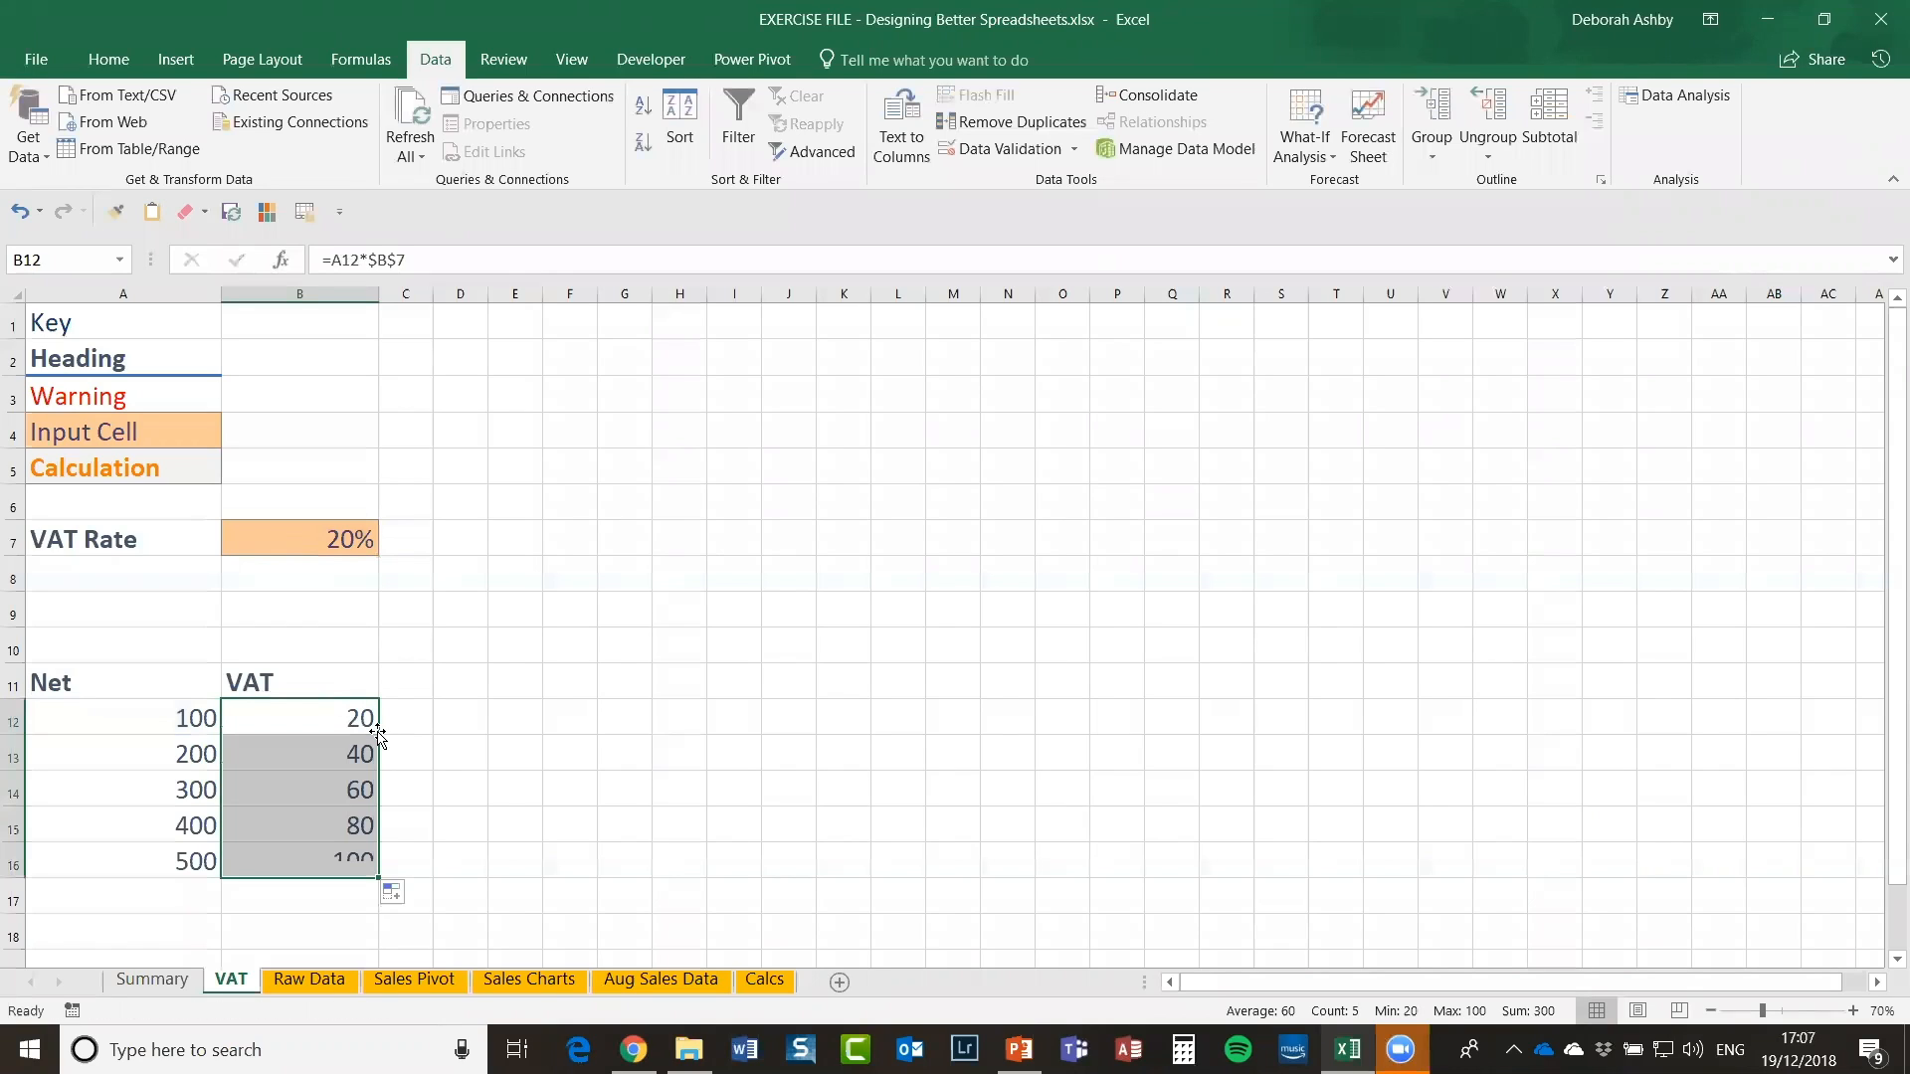
left_click(558, 729)
left_click(293, 716)
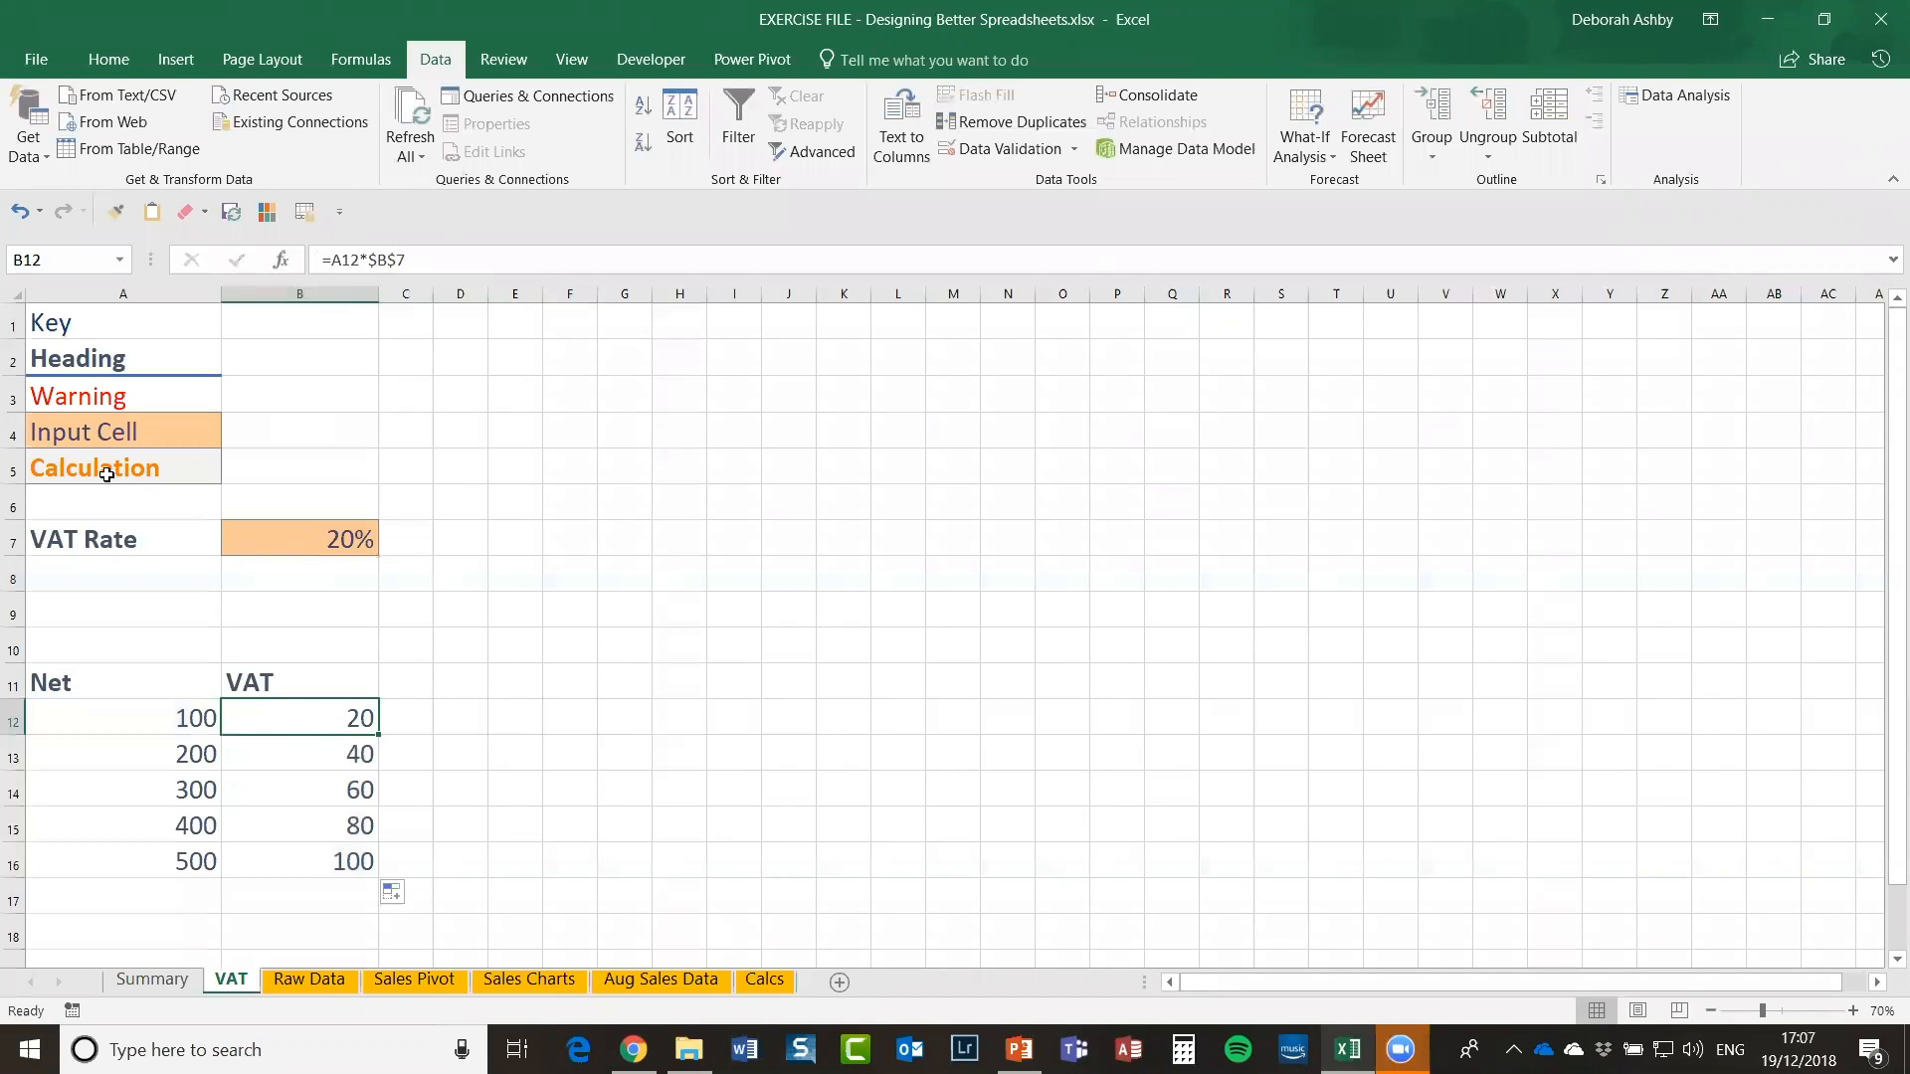
left_click(55, 467)
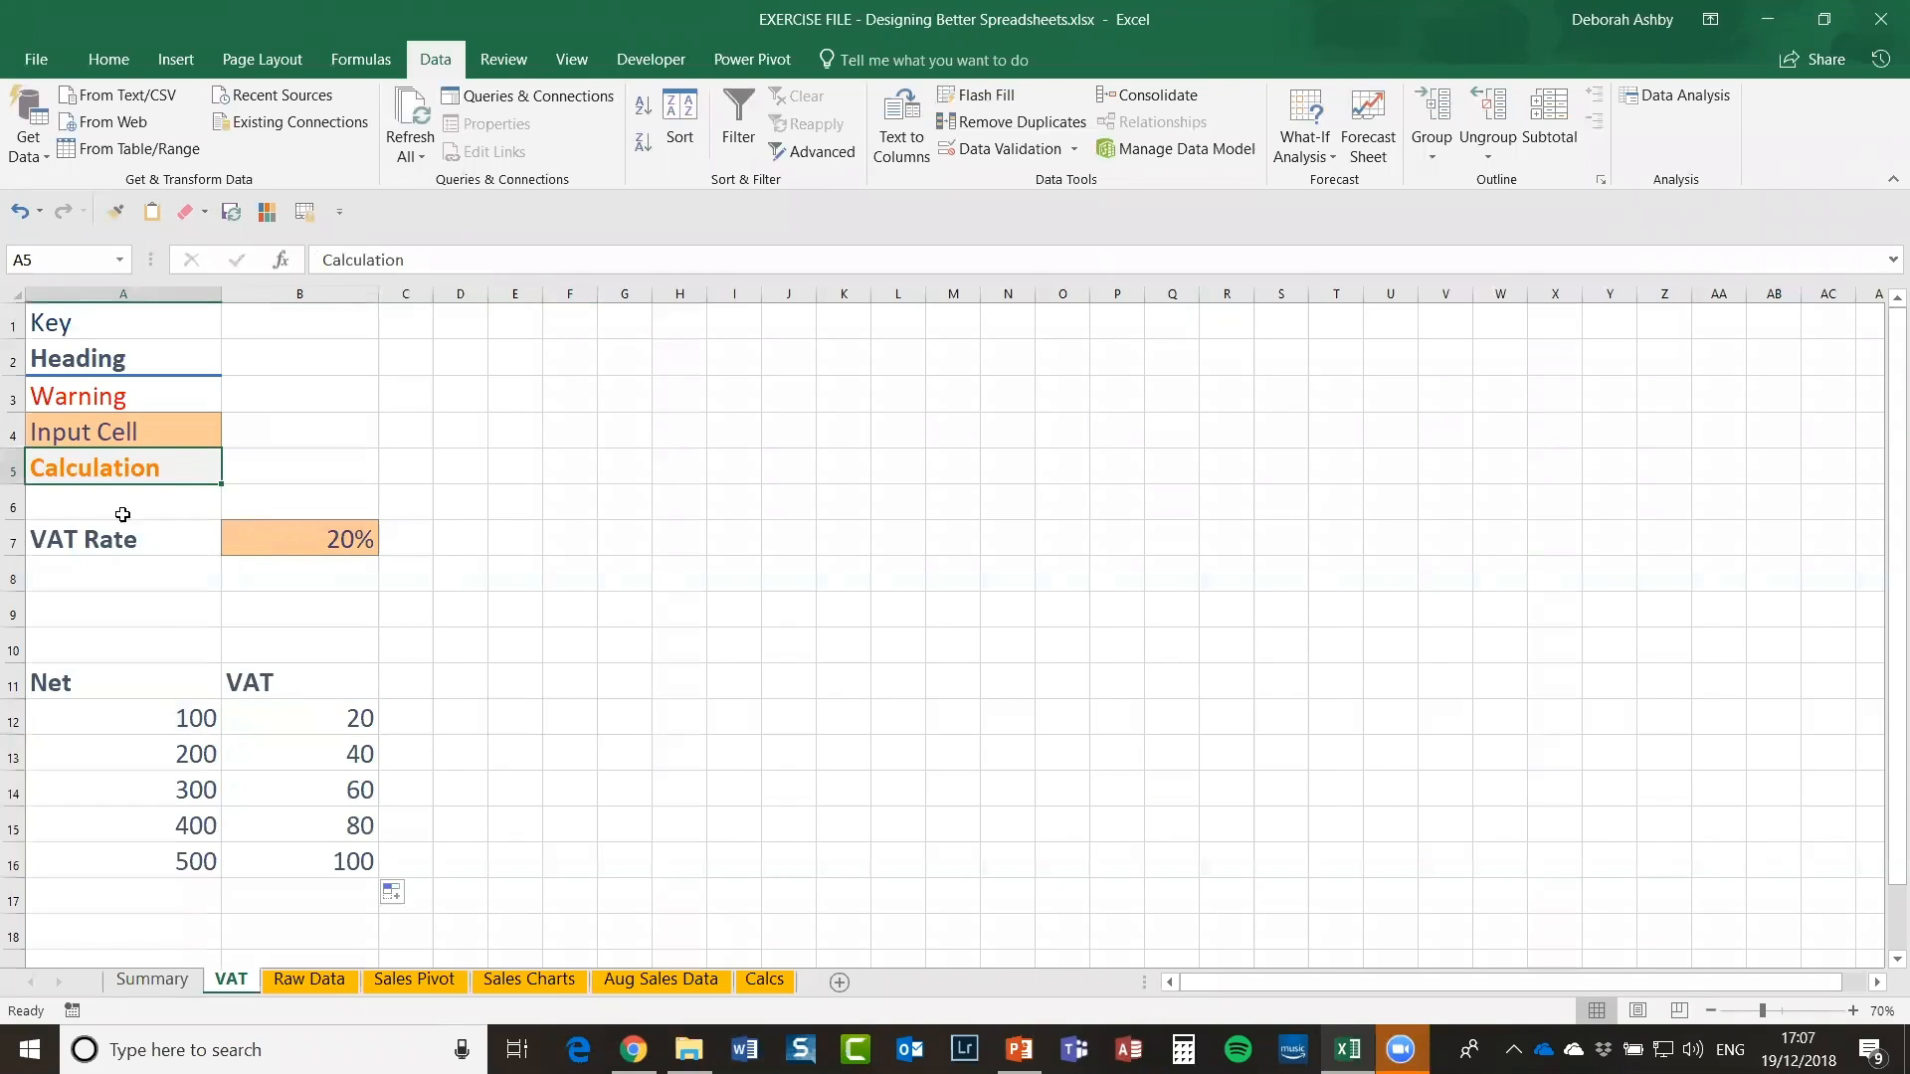
left_click_drag(313, 719, 313, 865)
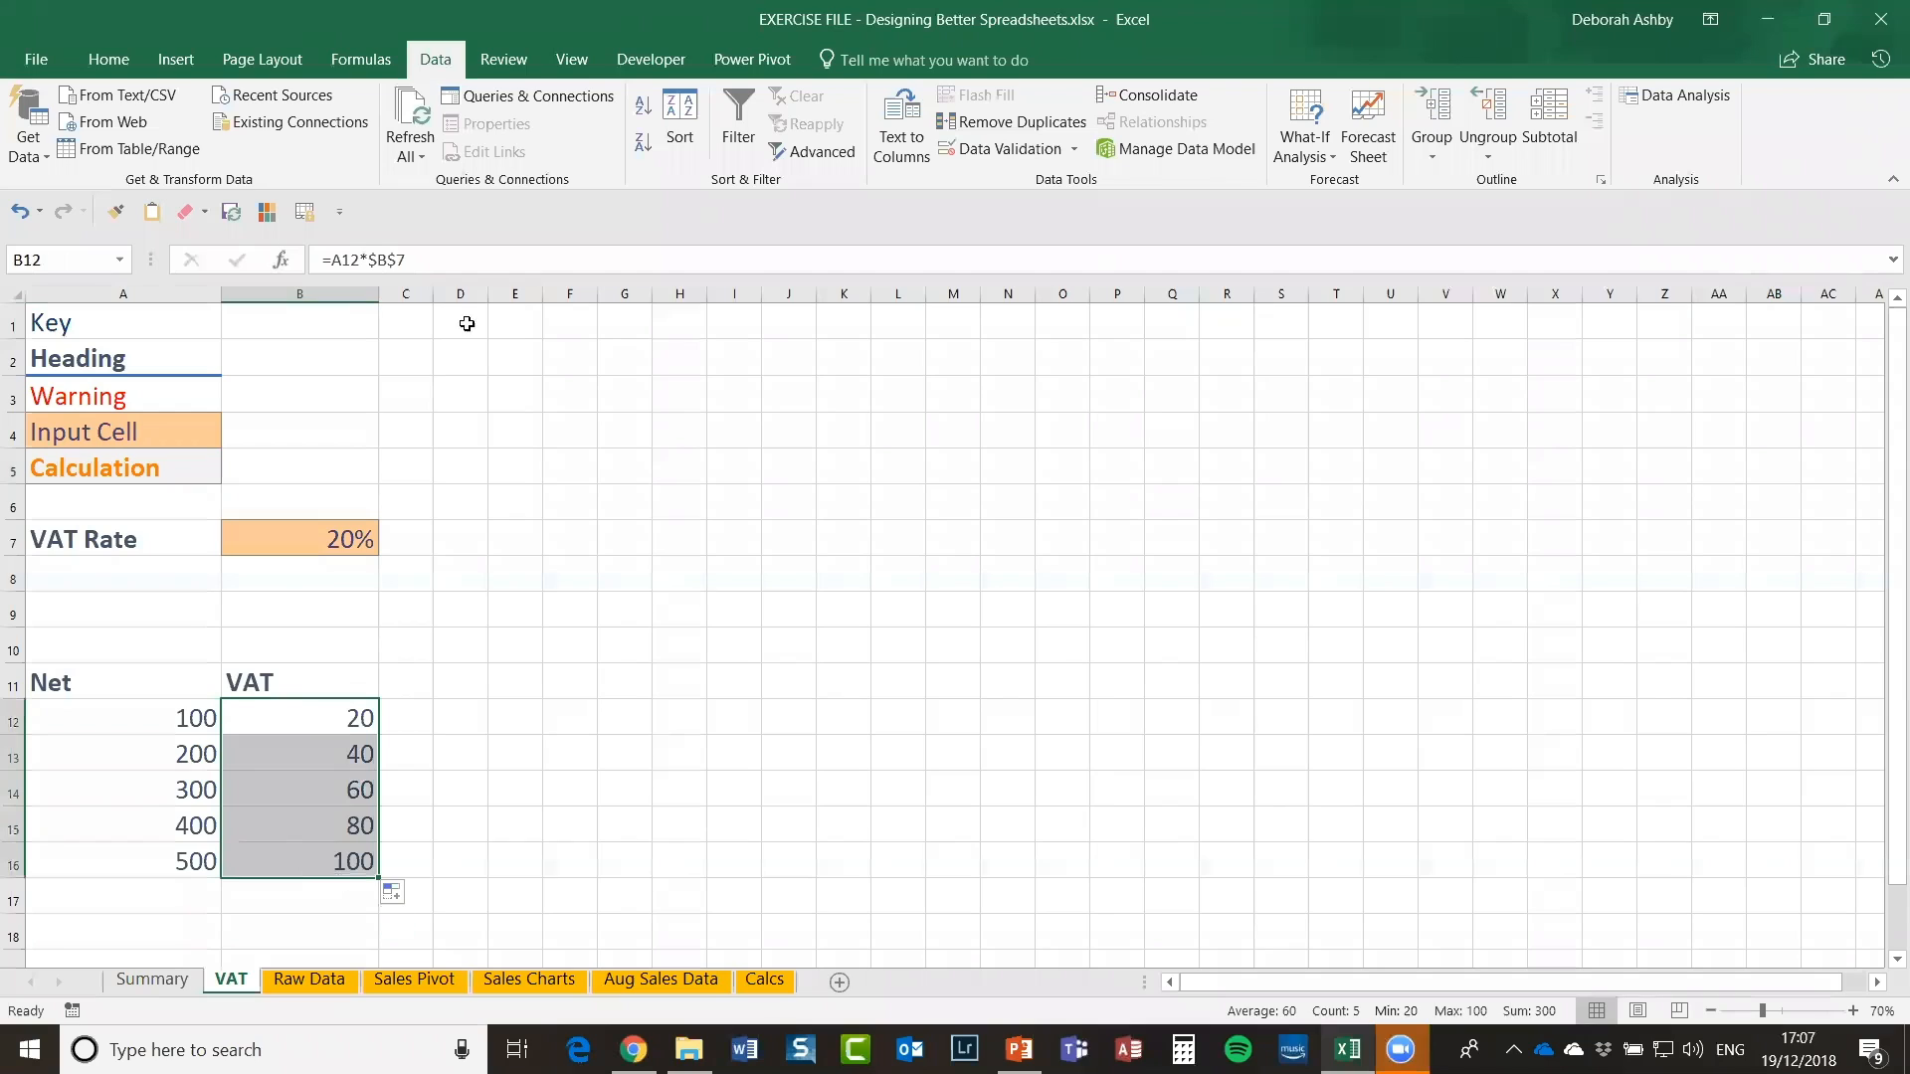
Step: Apply the Calculation cell style to the VAT results B12:B16
left_click(109, 62)
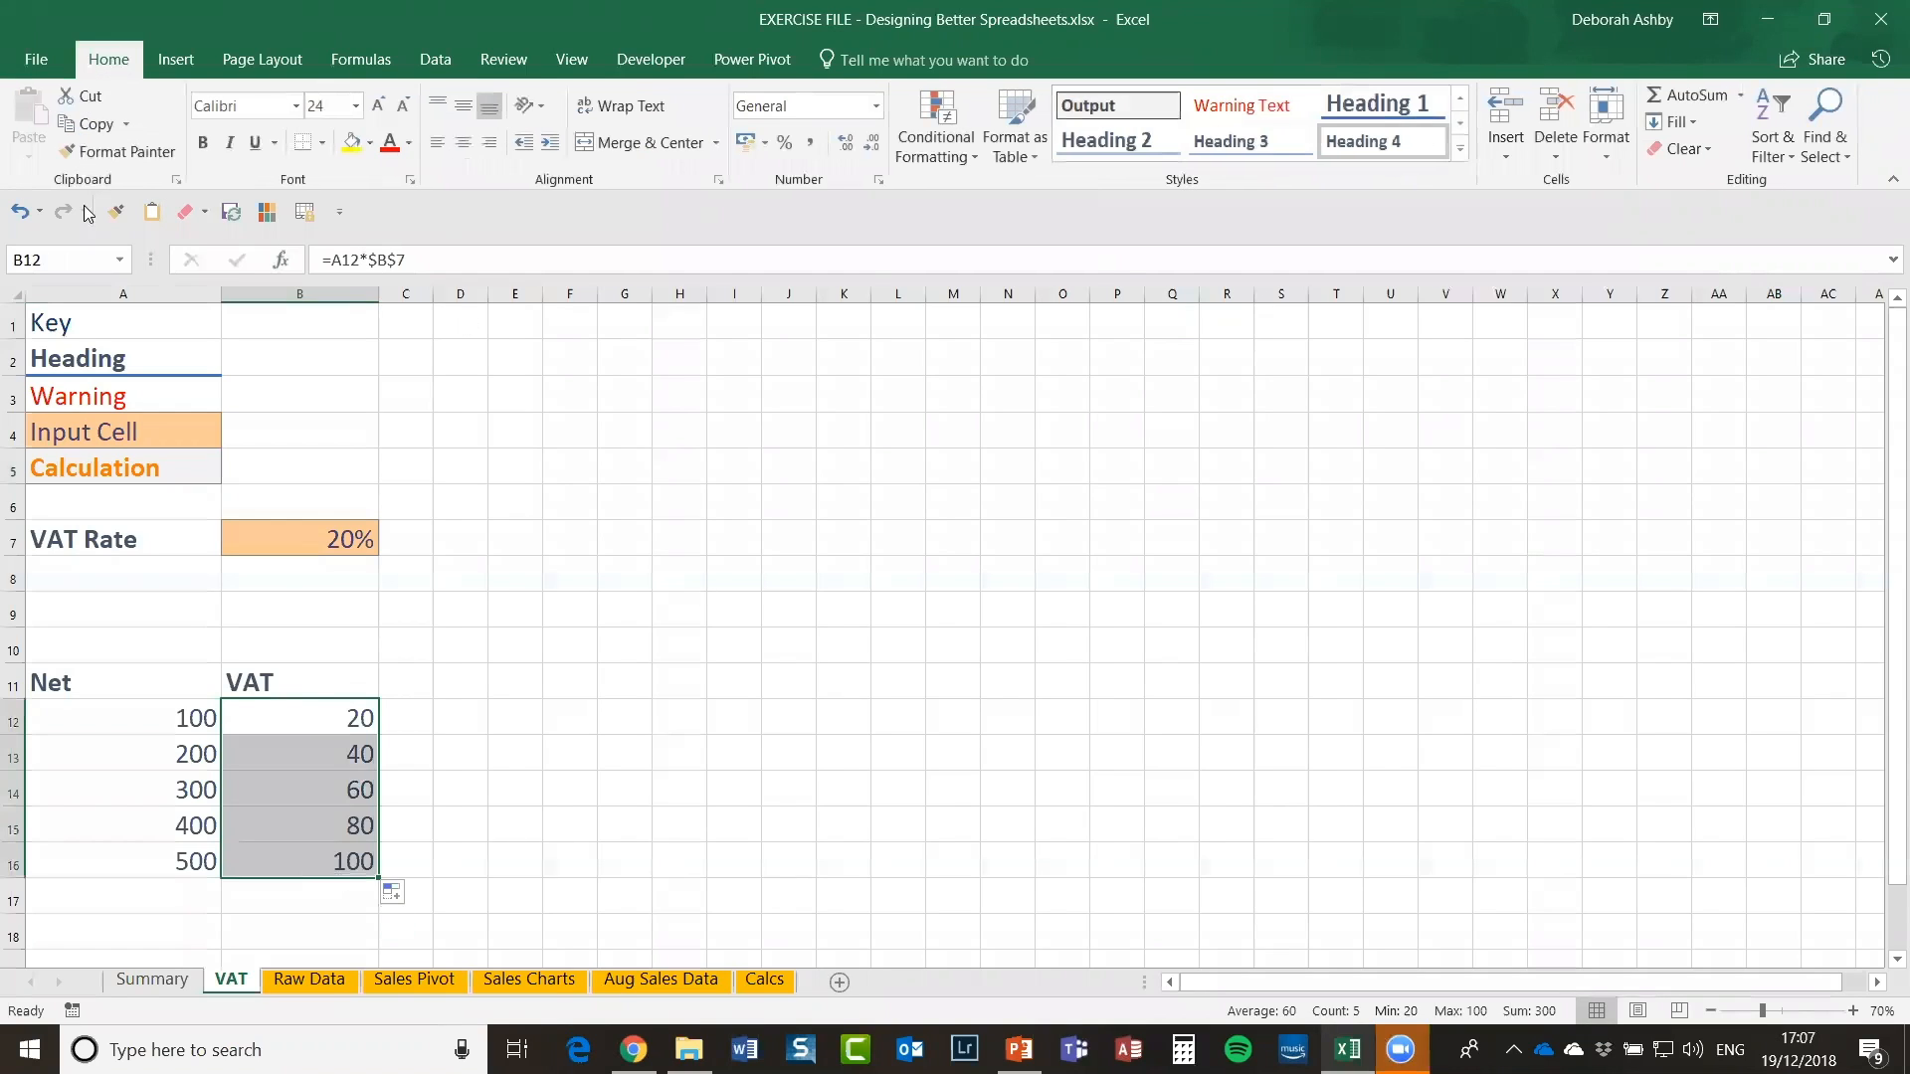
left_click(1462, 148)
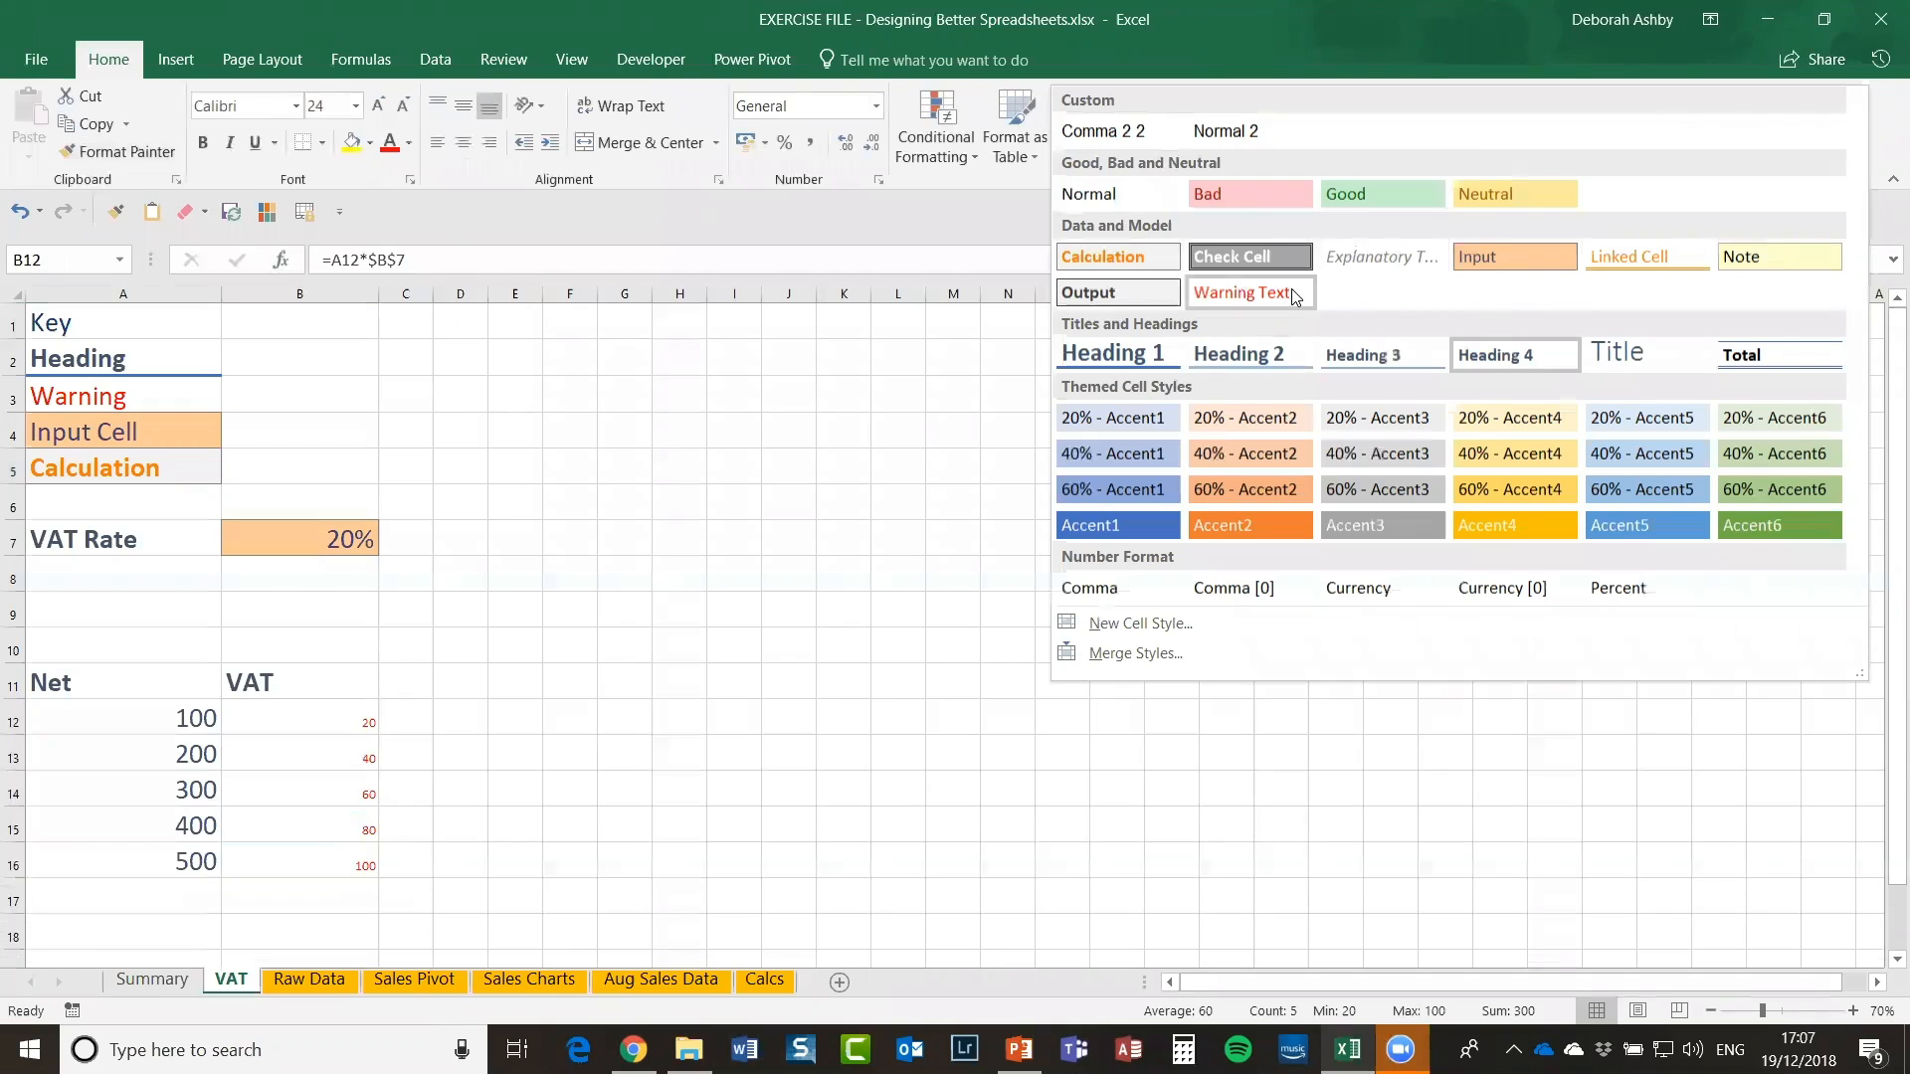
left_click(1119, 260)
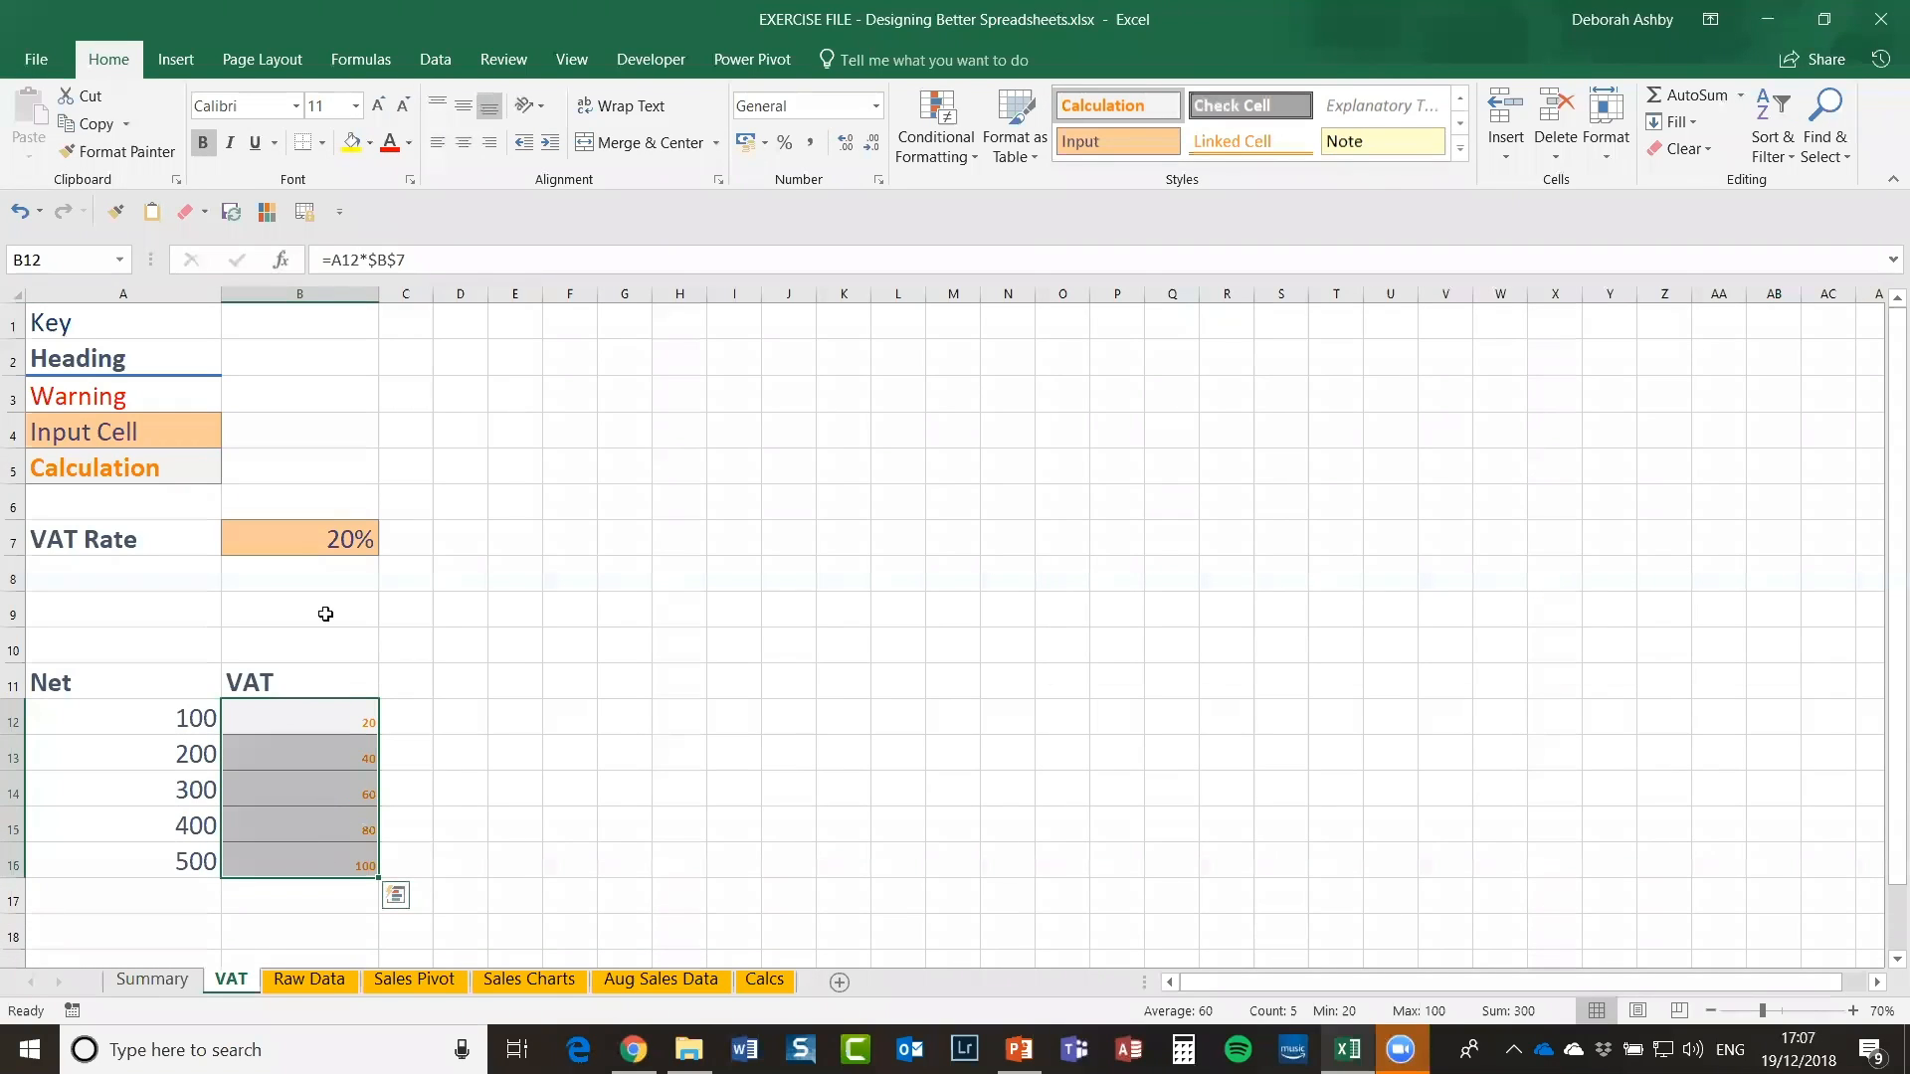
Step: Increase the VAT results' font size to 22, then deselect them
left_click(378, 106)
left_click(379, 106)
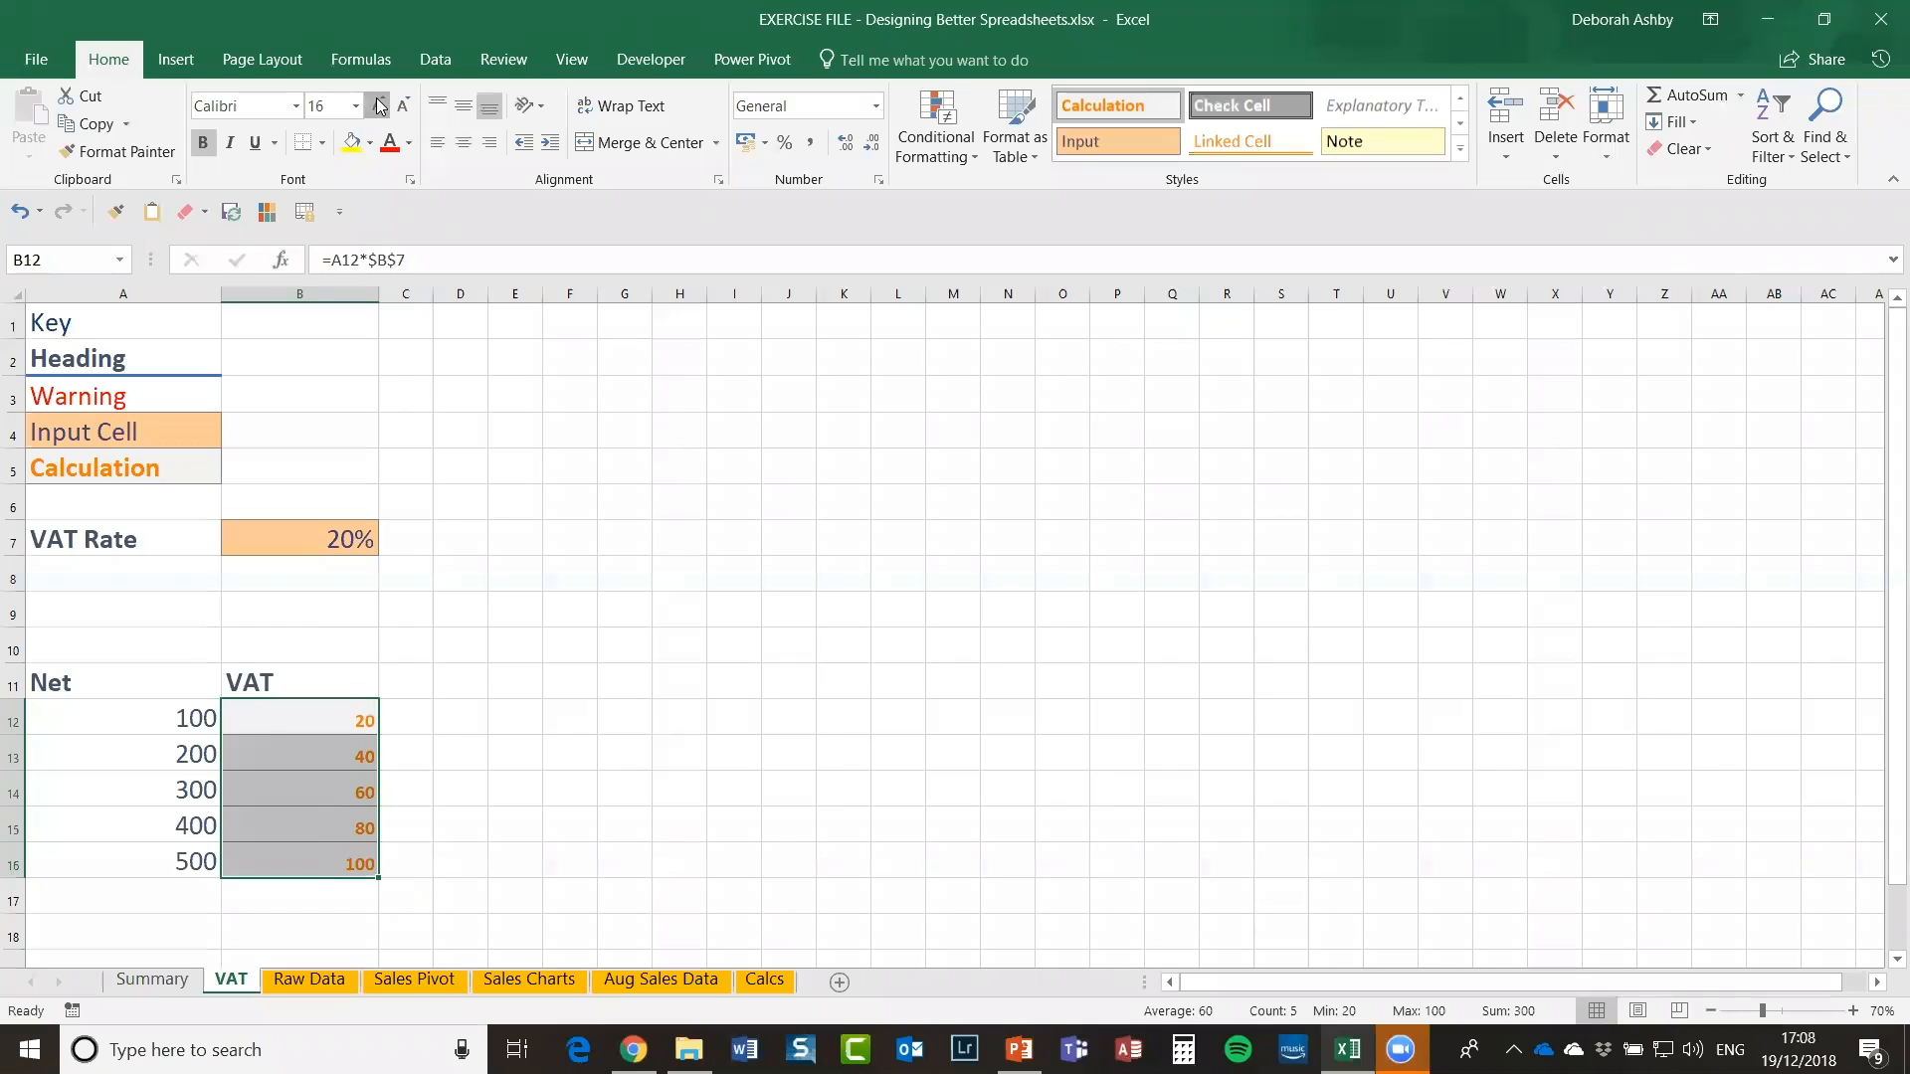
left_click(379, 105)
left_click(379, 106)
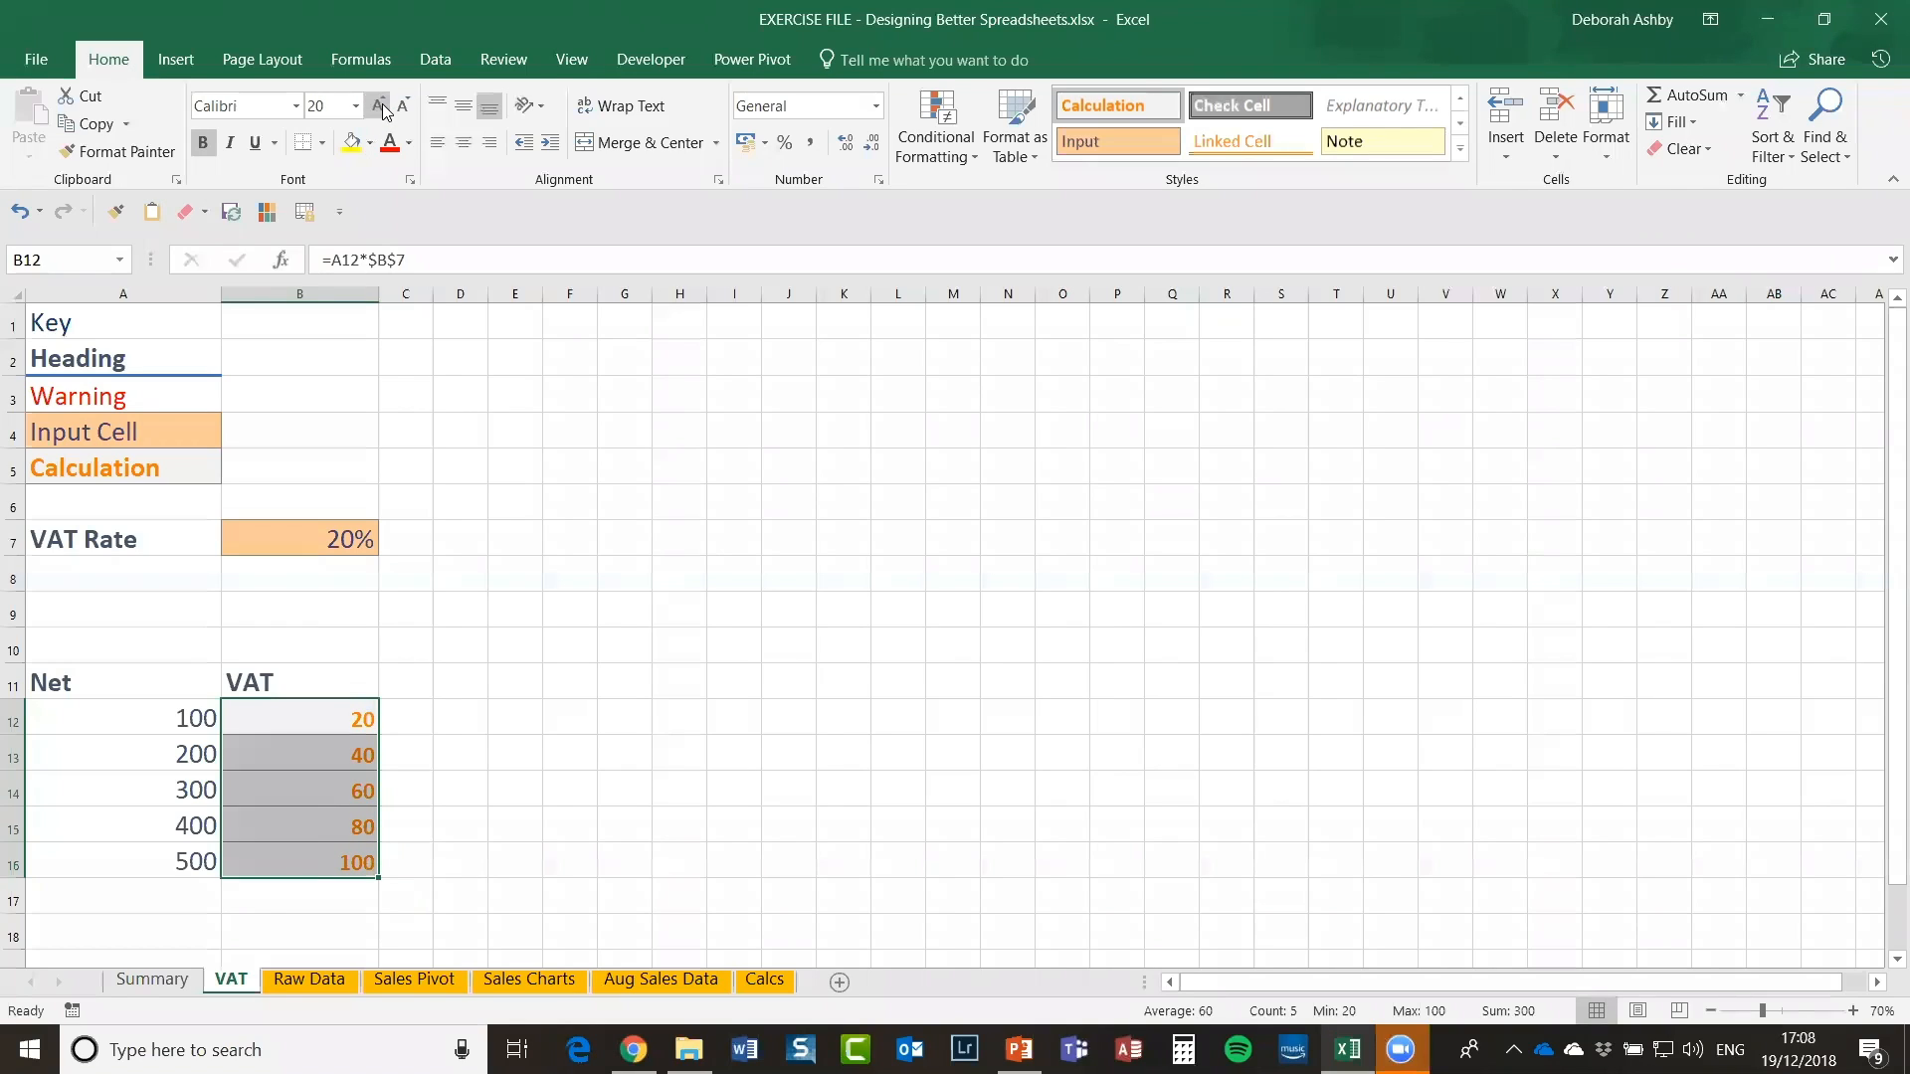
left_click(382, 108)
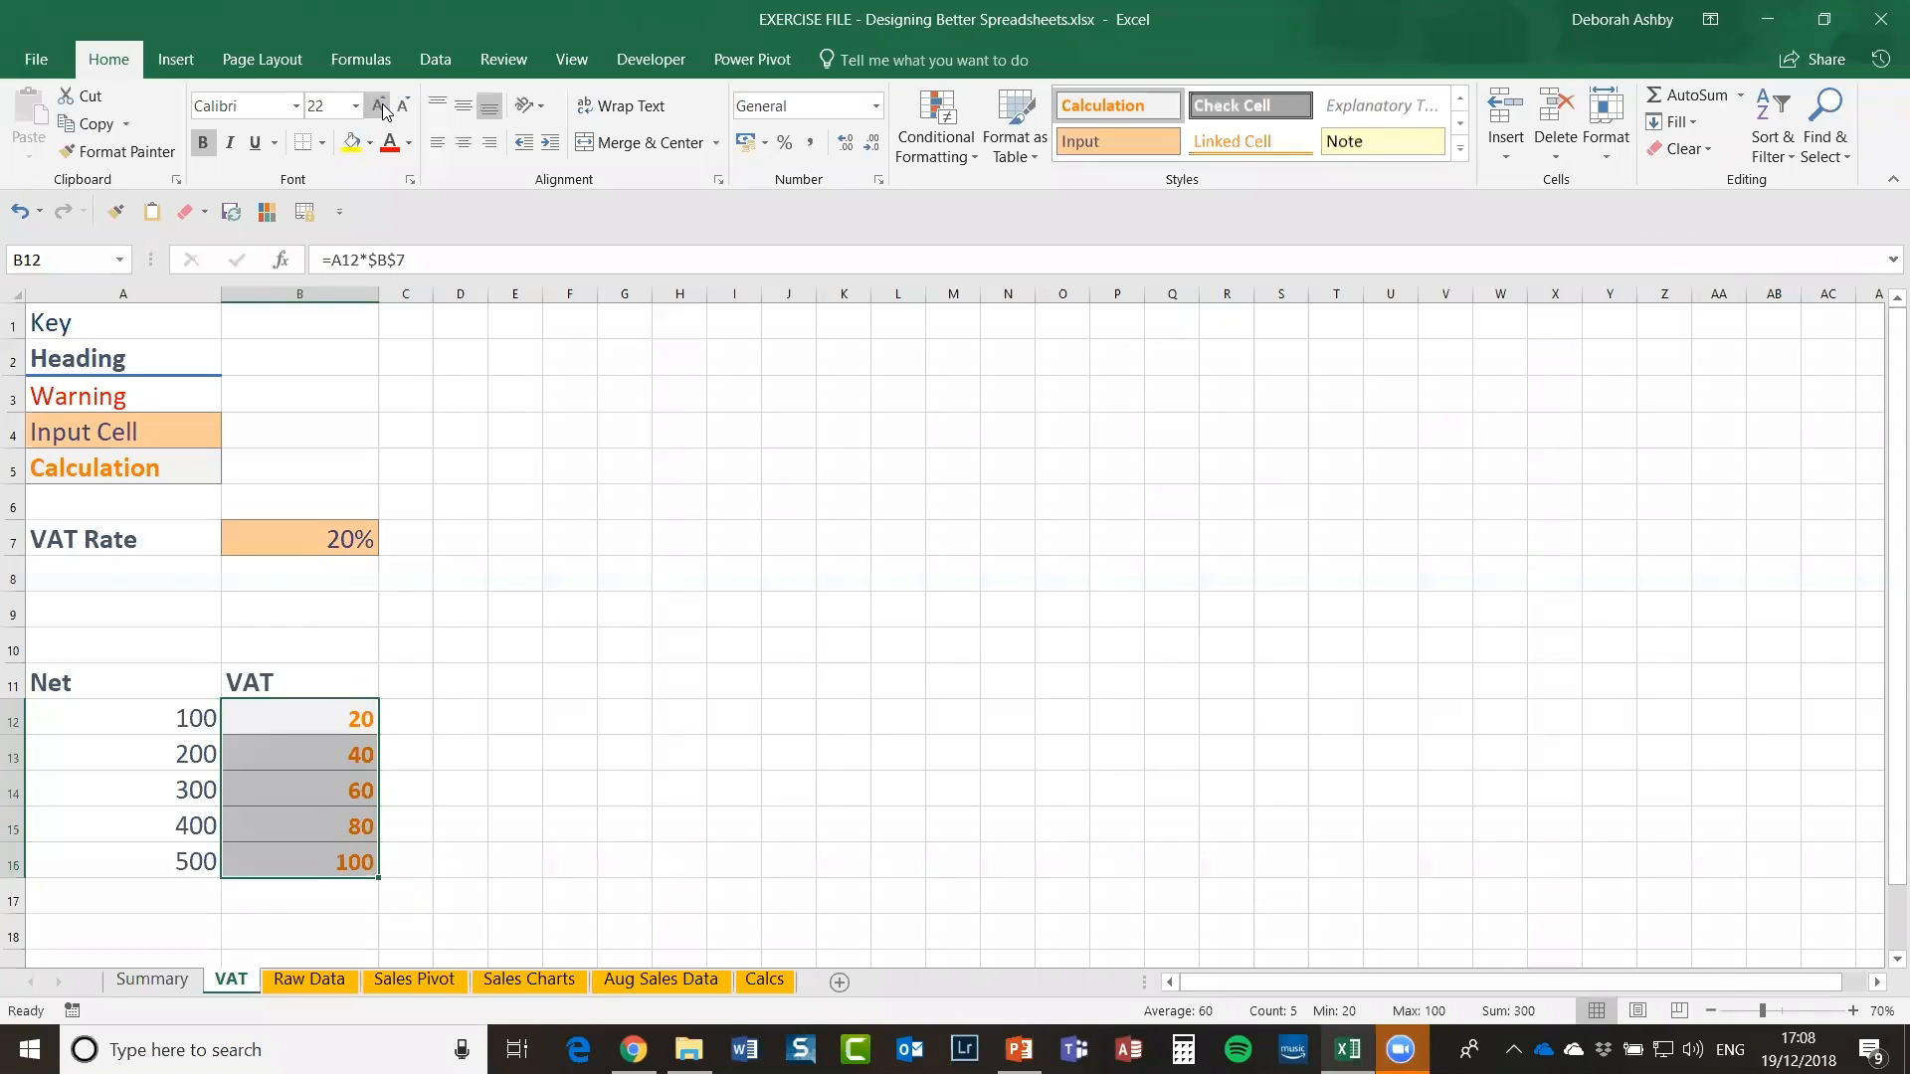
left_click(559, 723)
left_click(1000, 624)
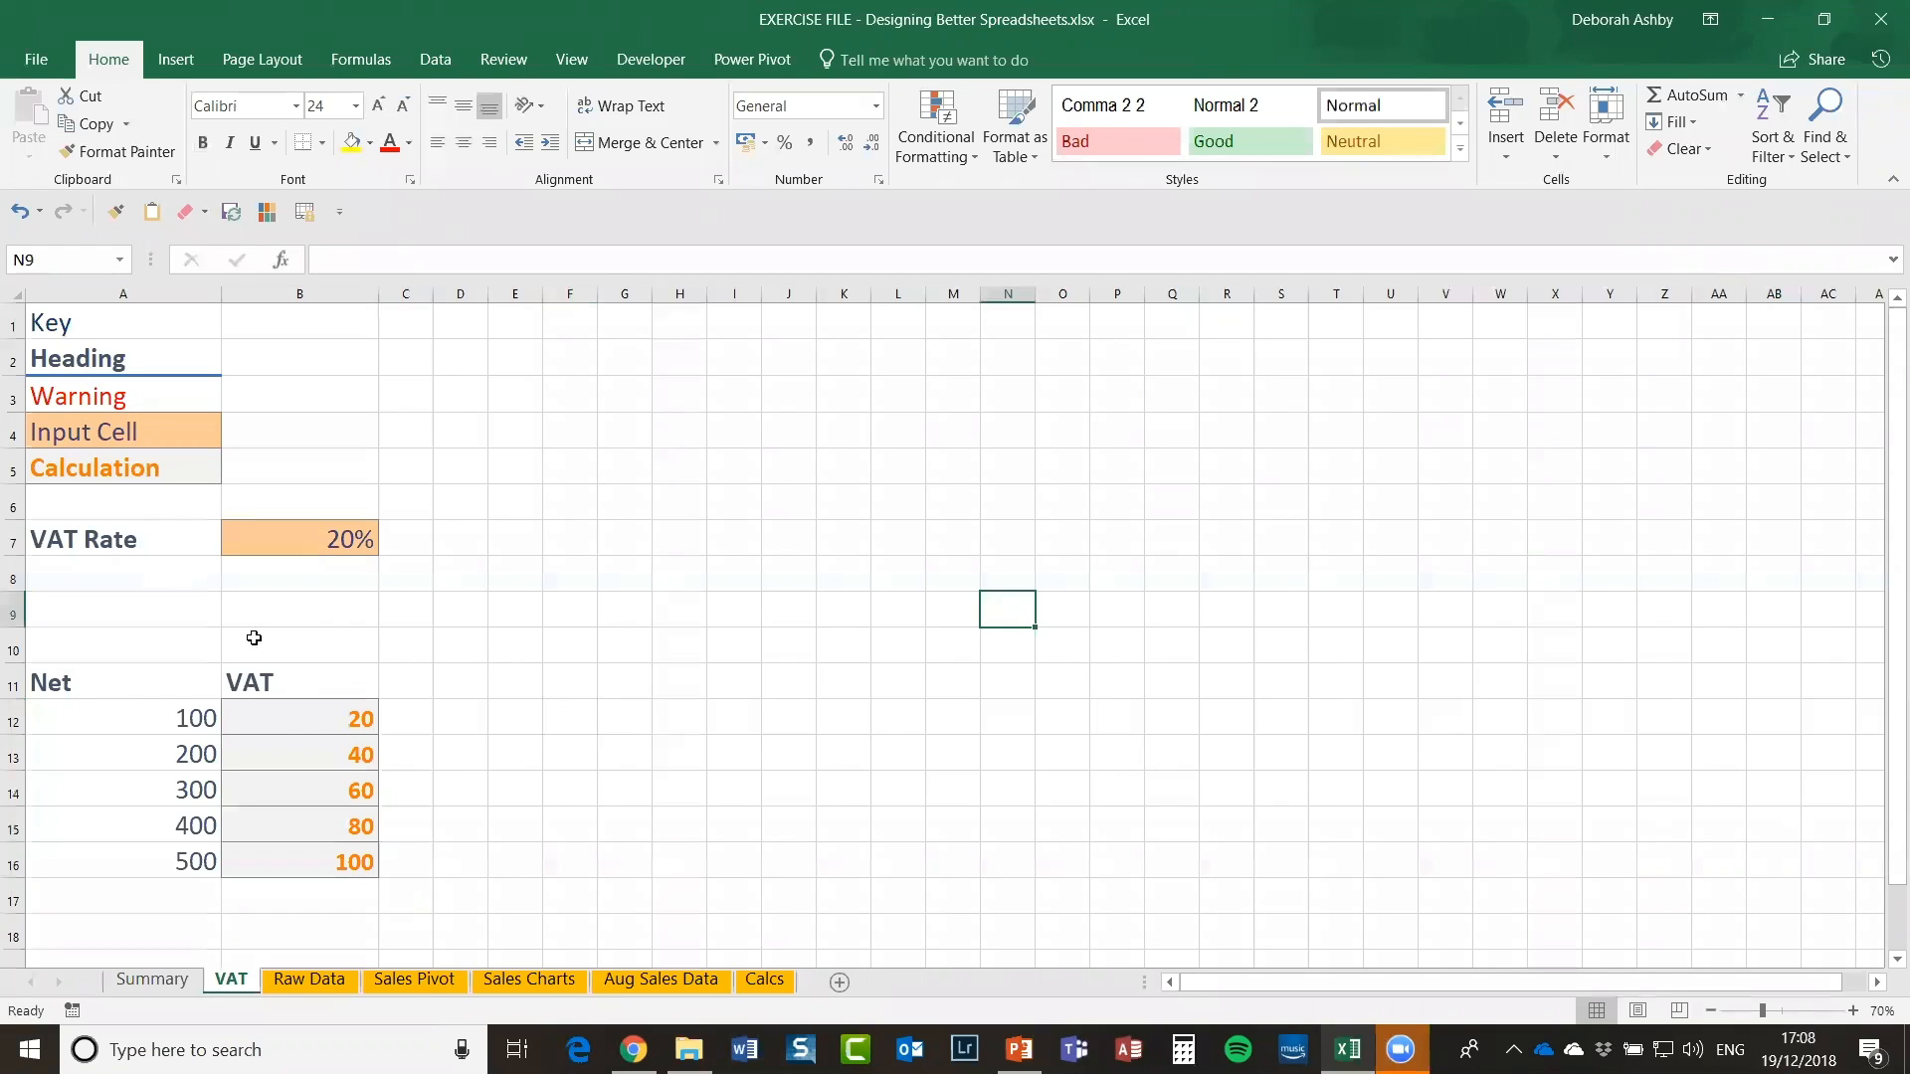
left_click(311, 716)
left_click_drag(300, 713, 303, 861)
left_click(591, 744)
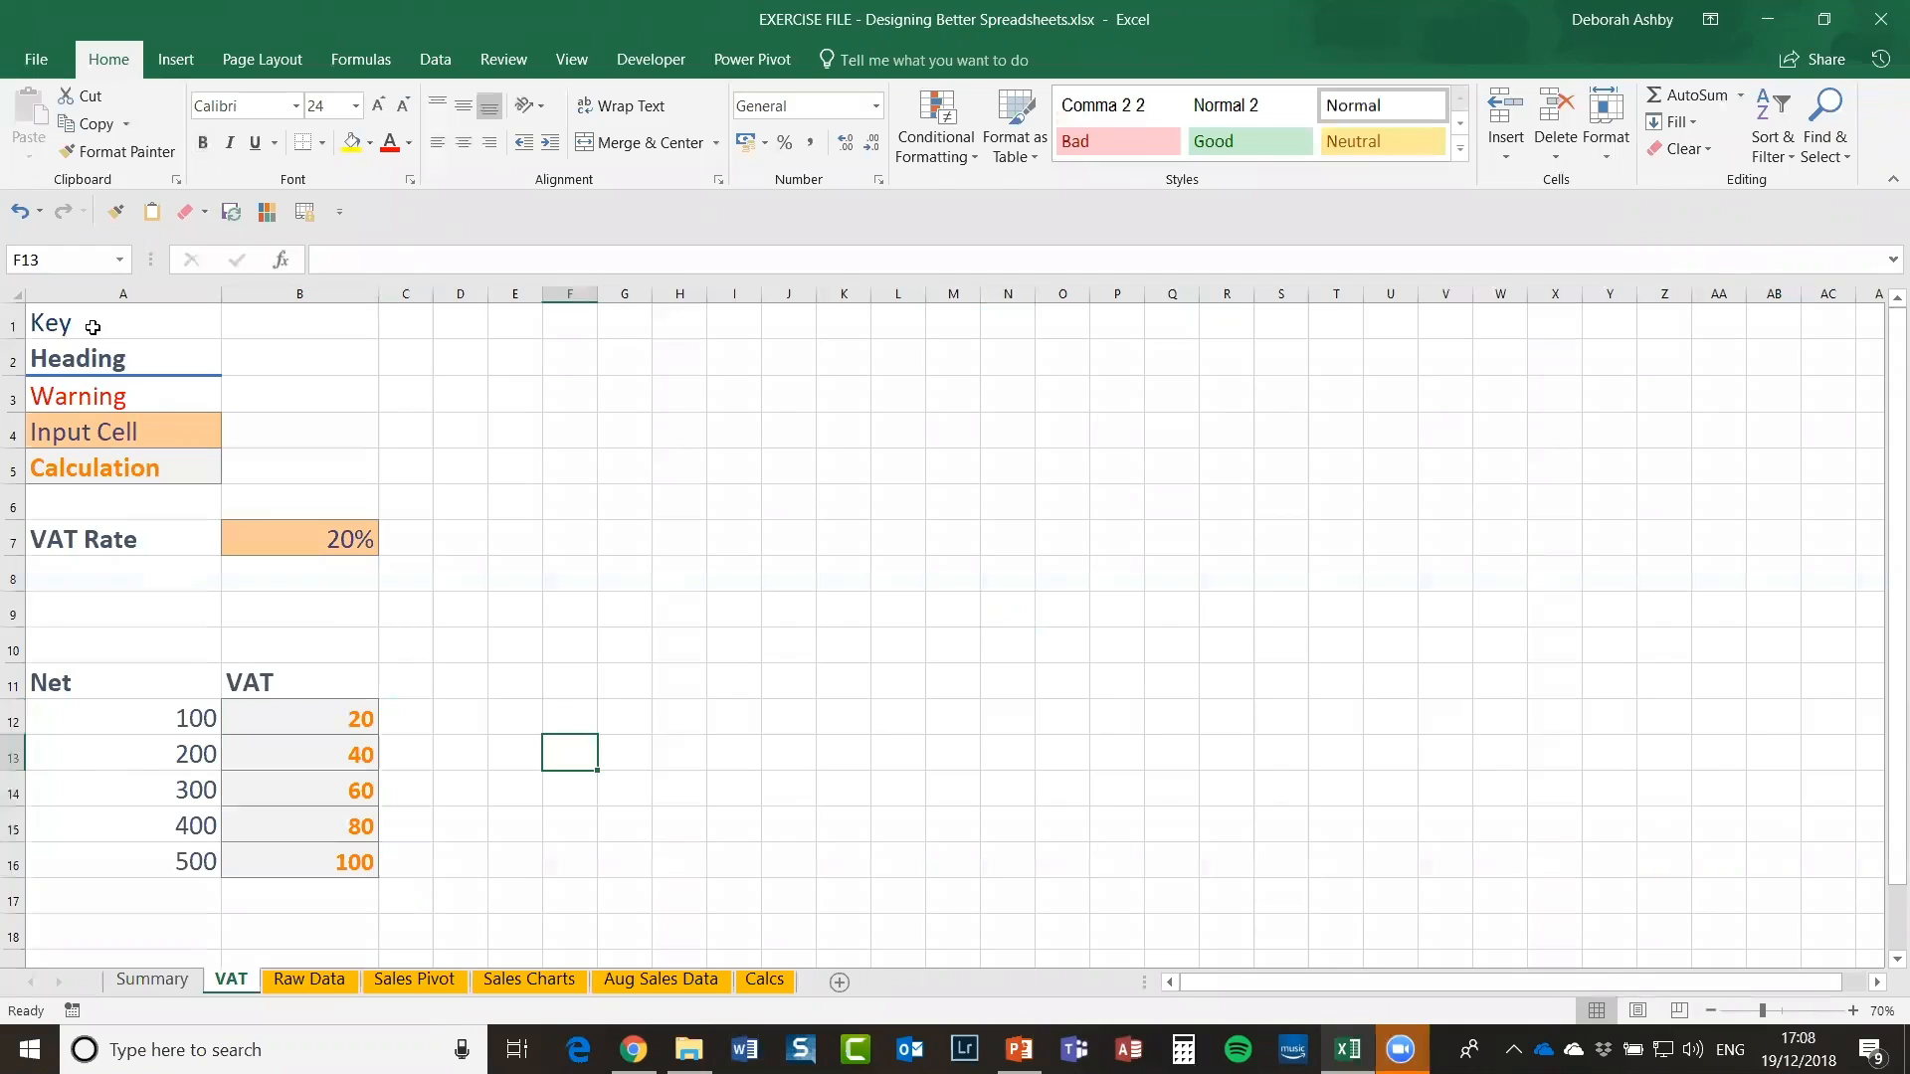
left_click_drag(79, 325, 100, 474)
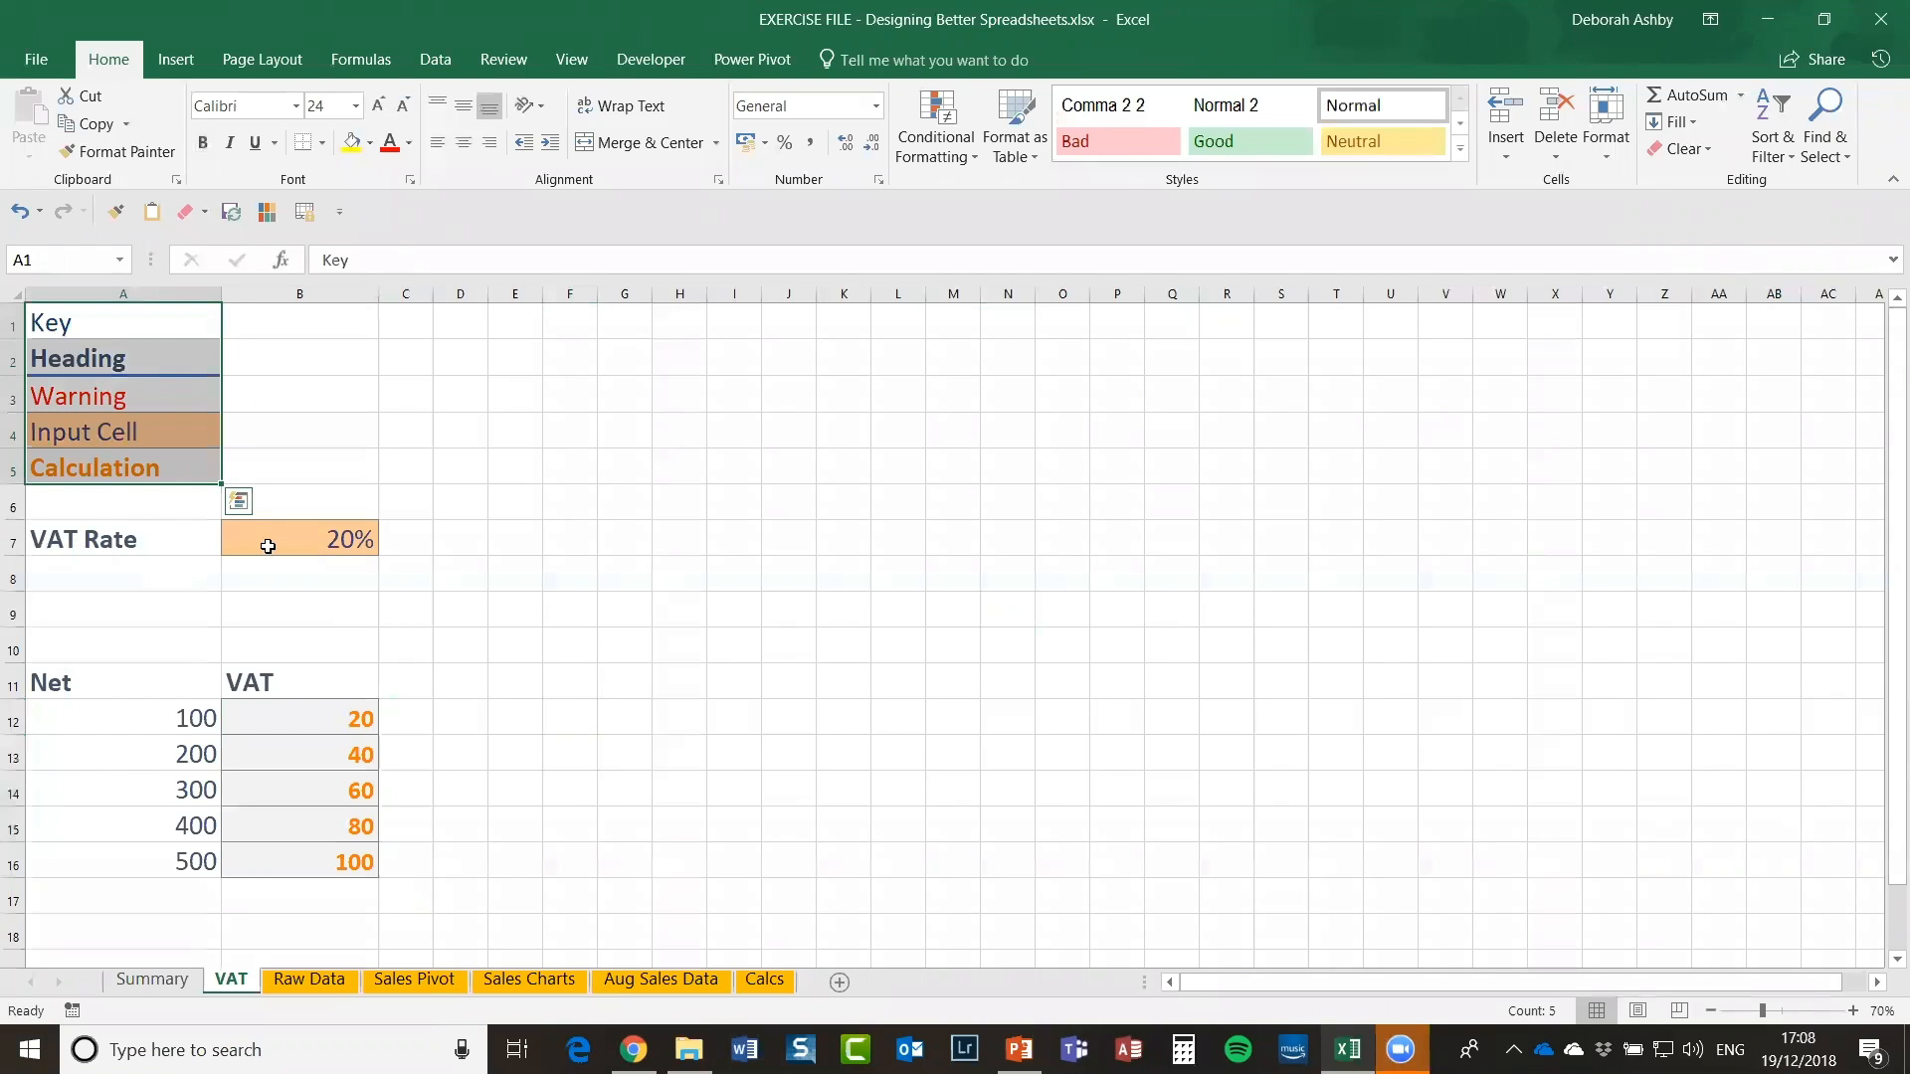
left_click(699, 607)
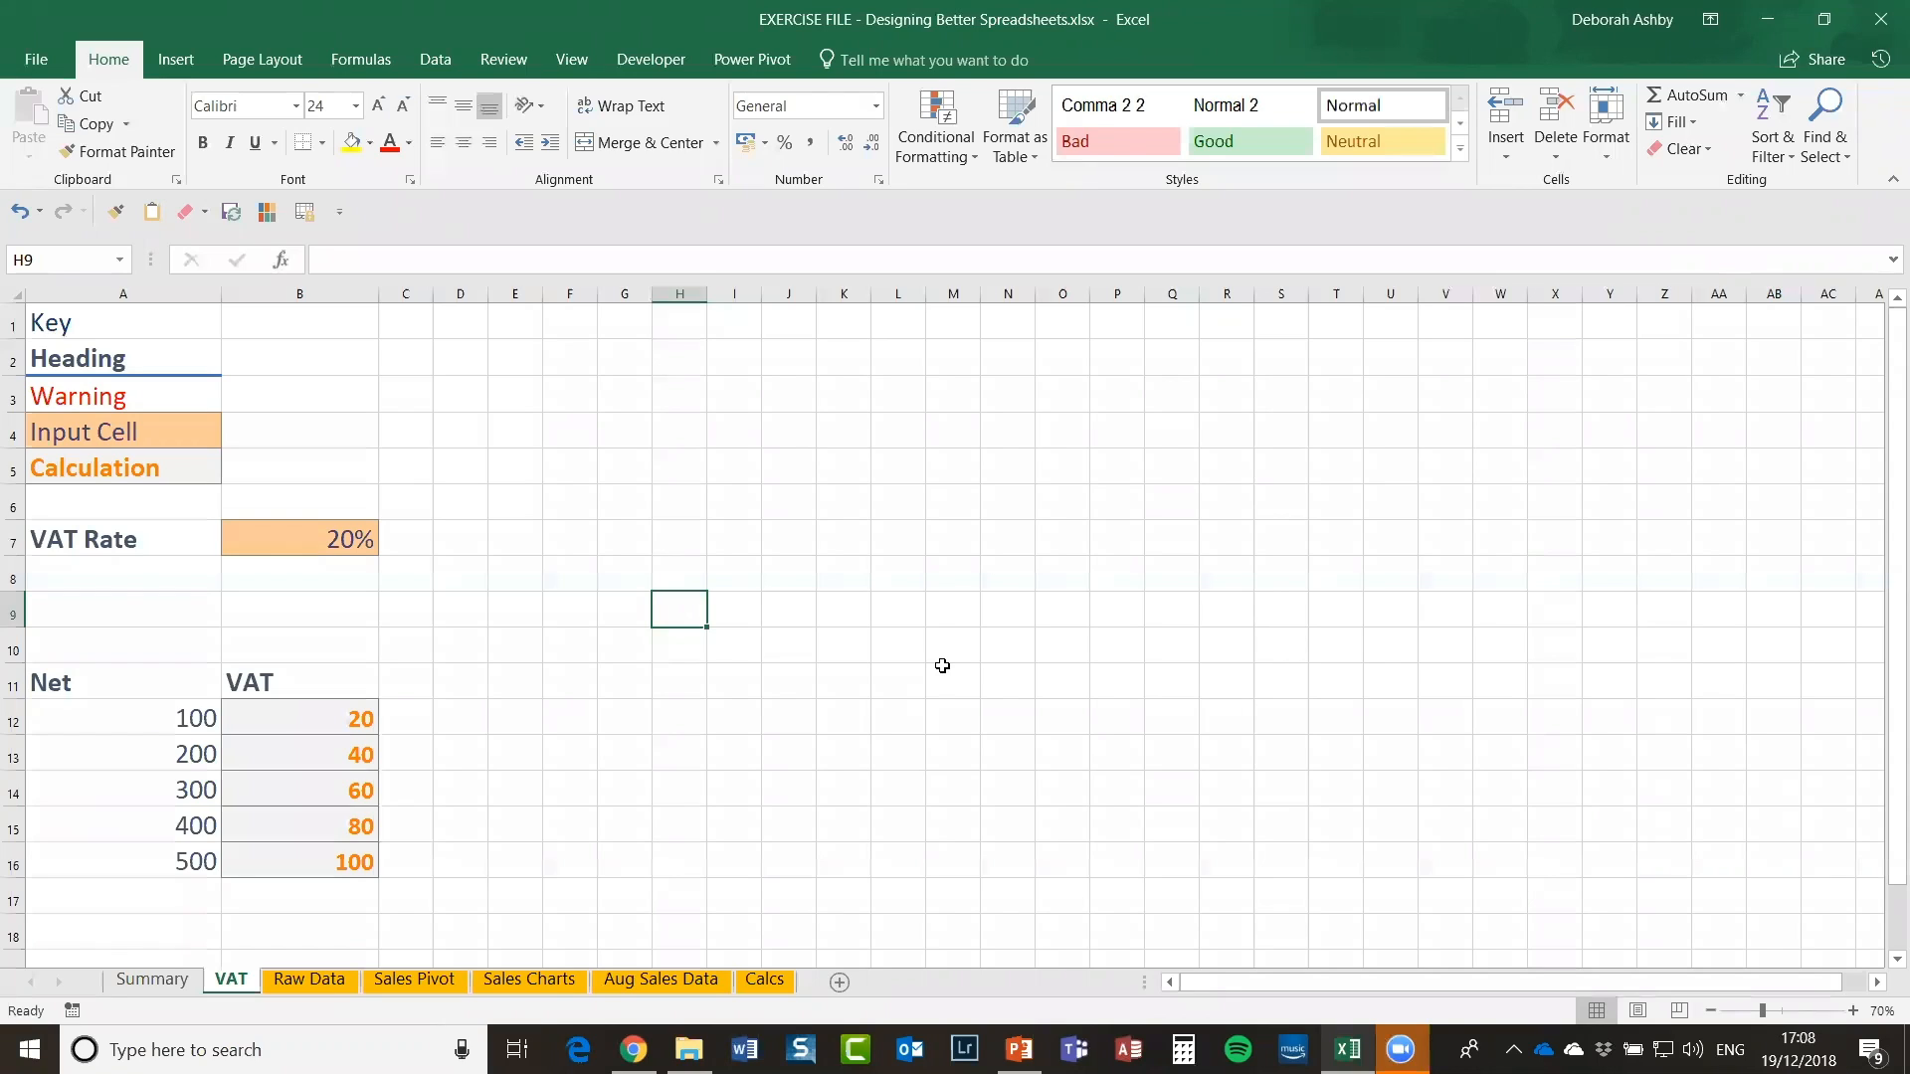
left_click(80, 686)
left_click_drag(71, 676, 341, 857)
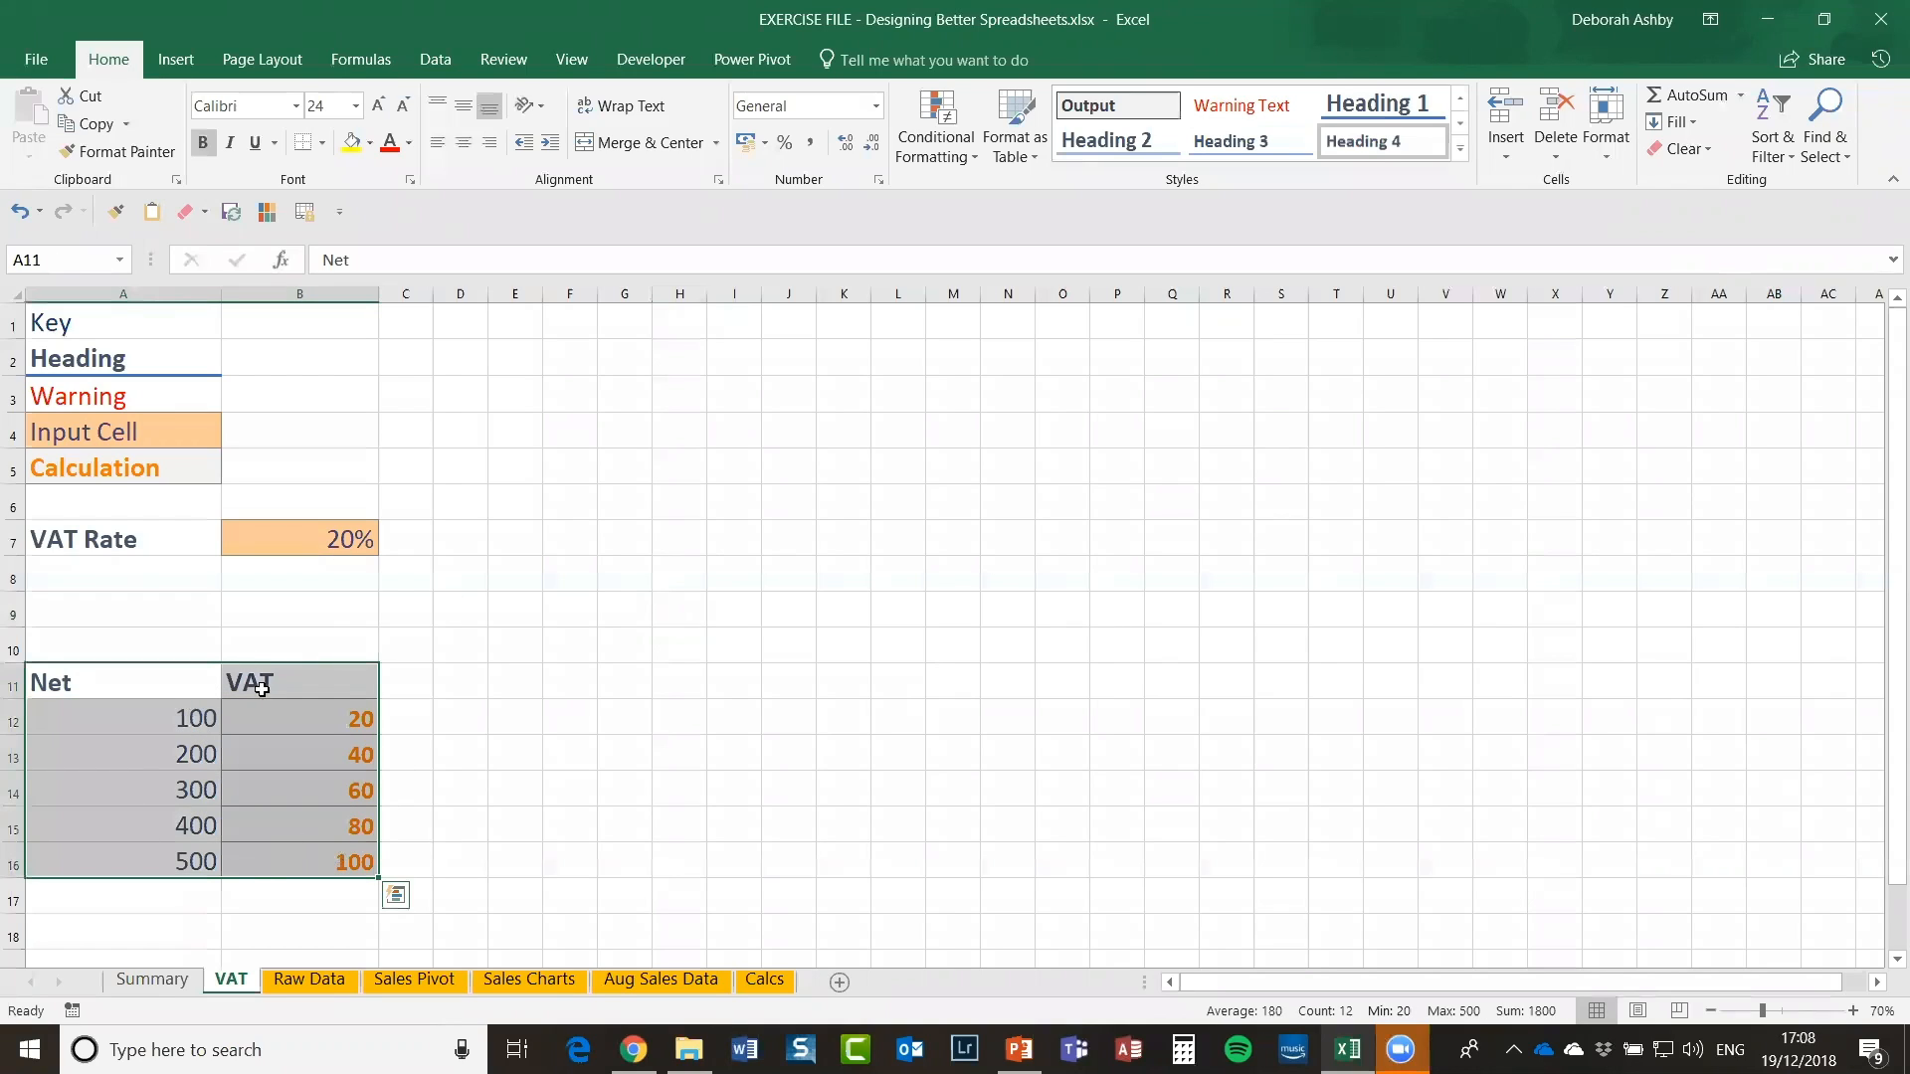
left_click(684, 582)
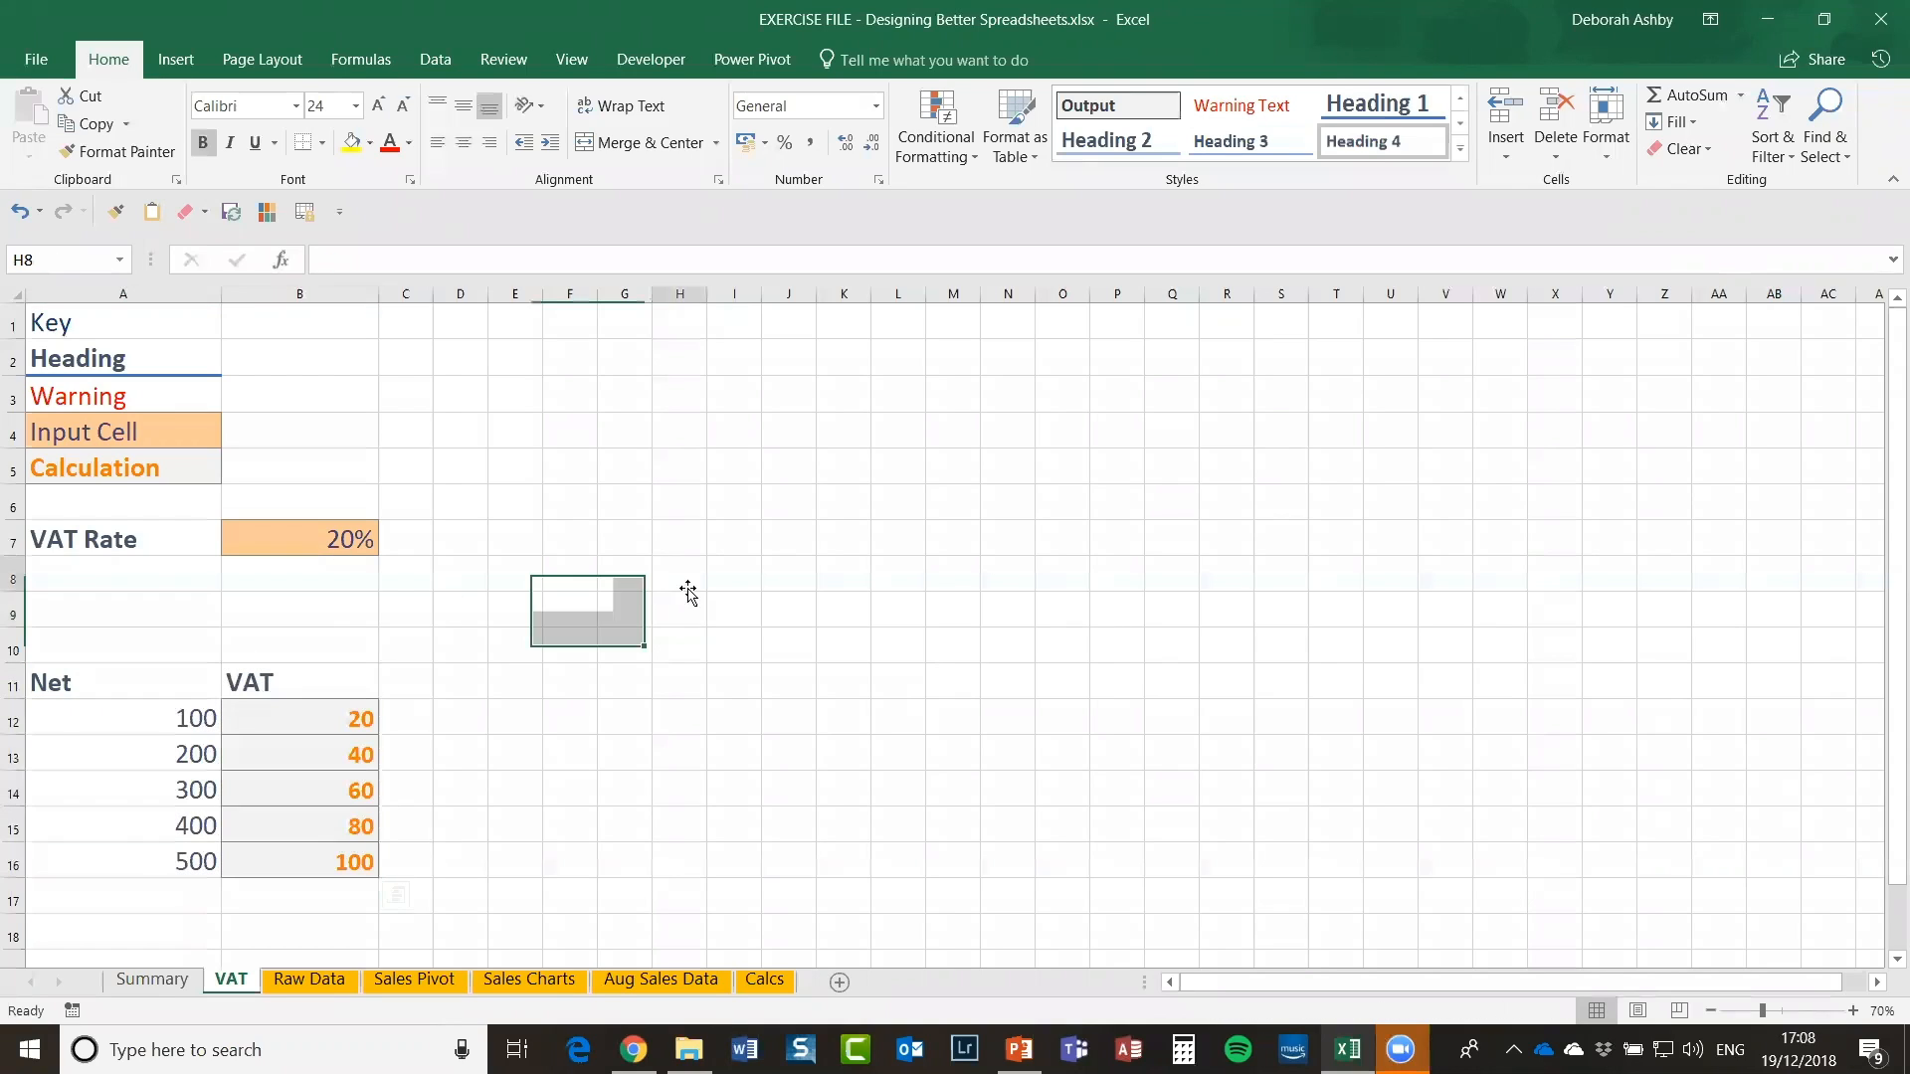
left_click(300, 539)
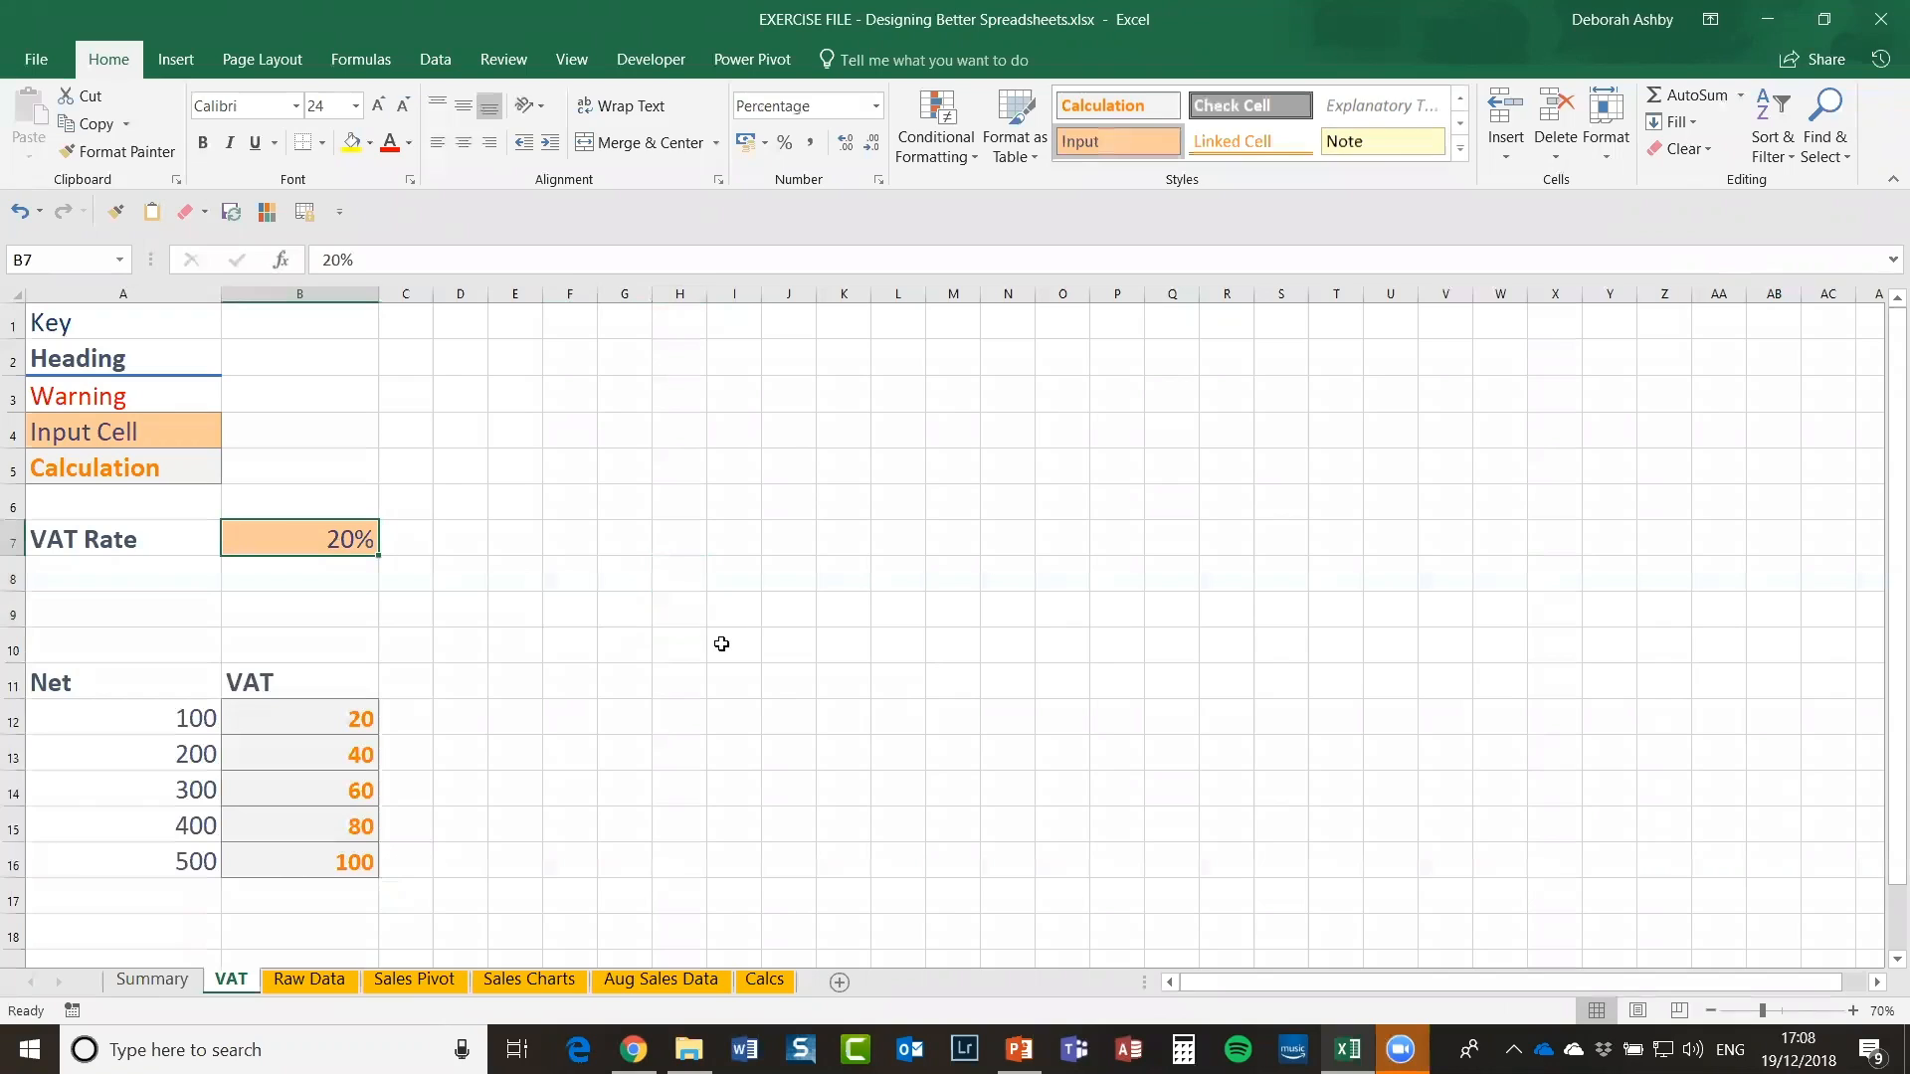
left_click(280, 722)
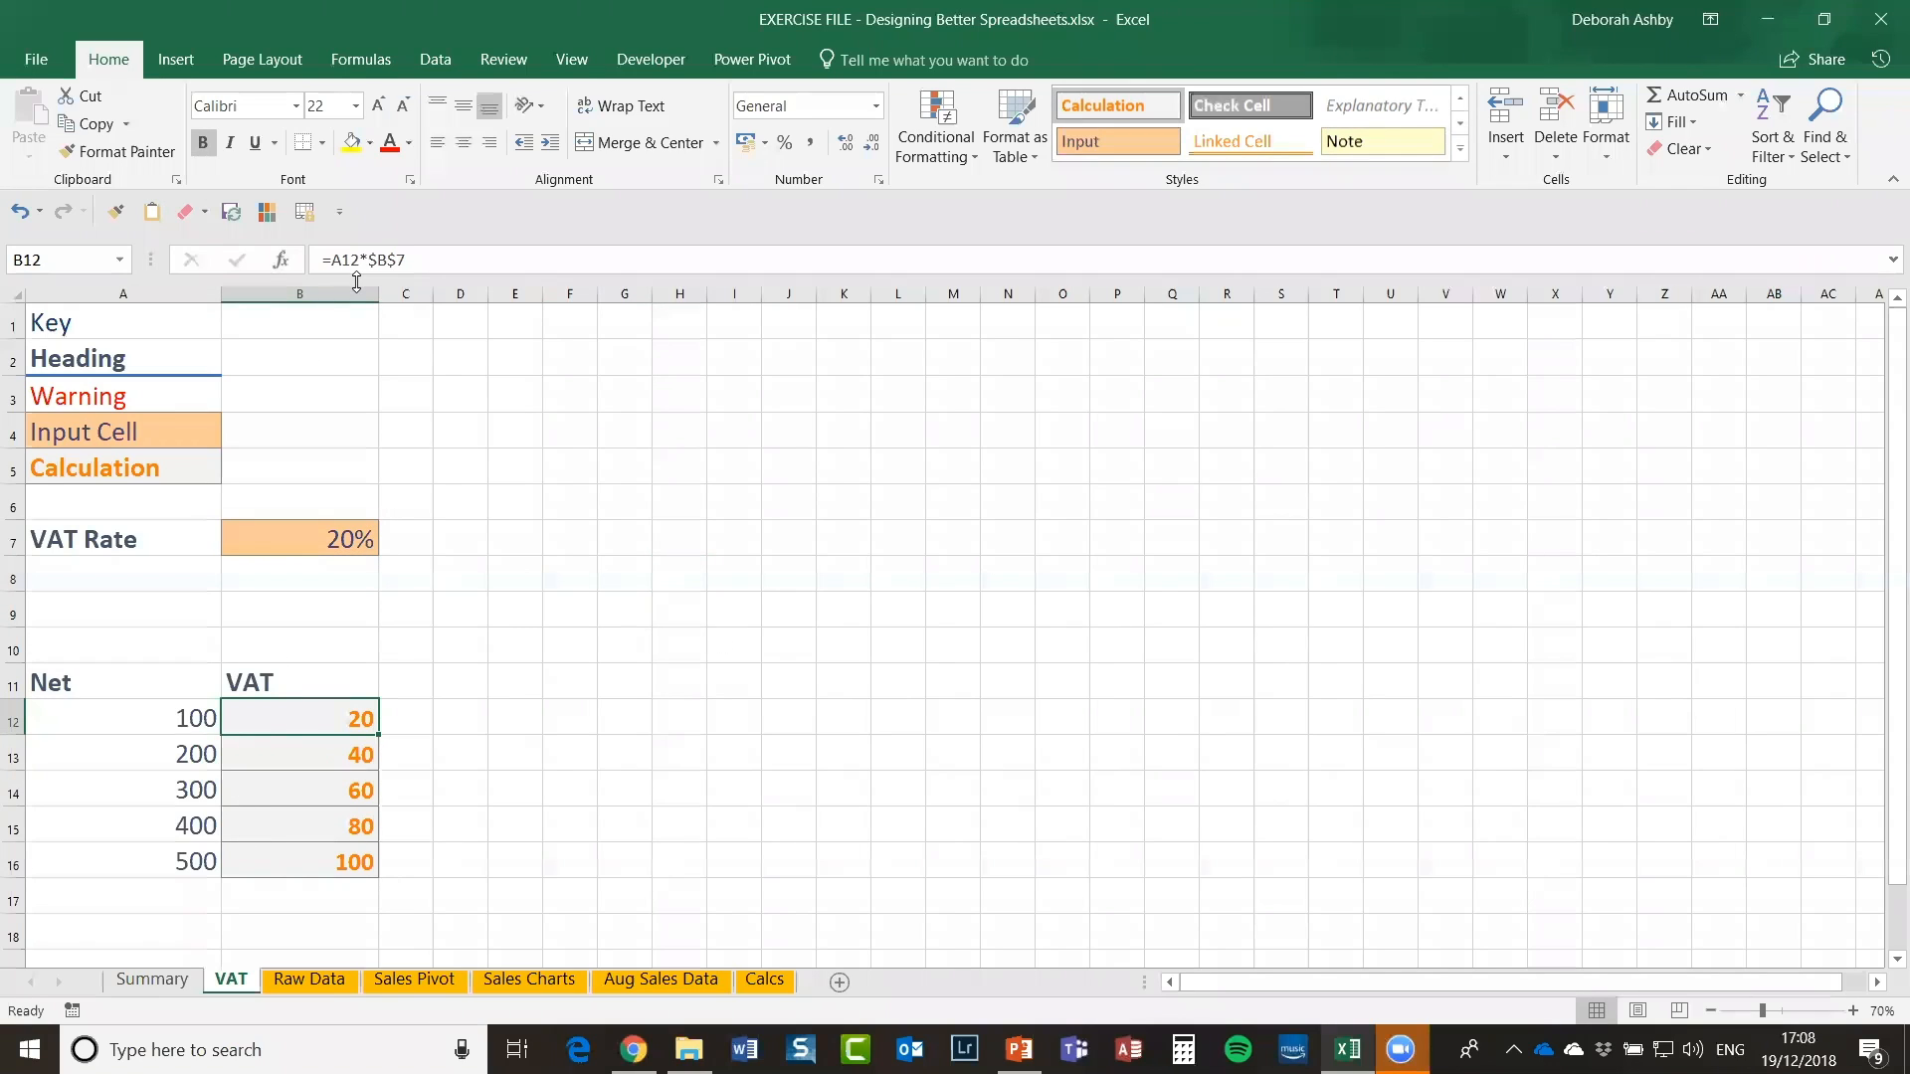
left_click(609, 643)
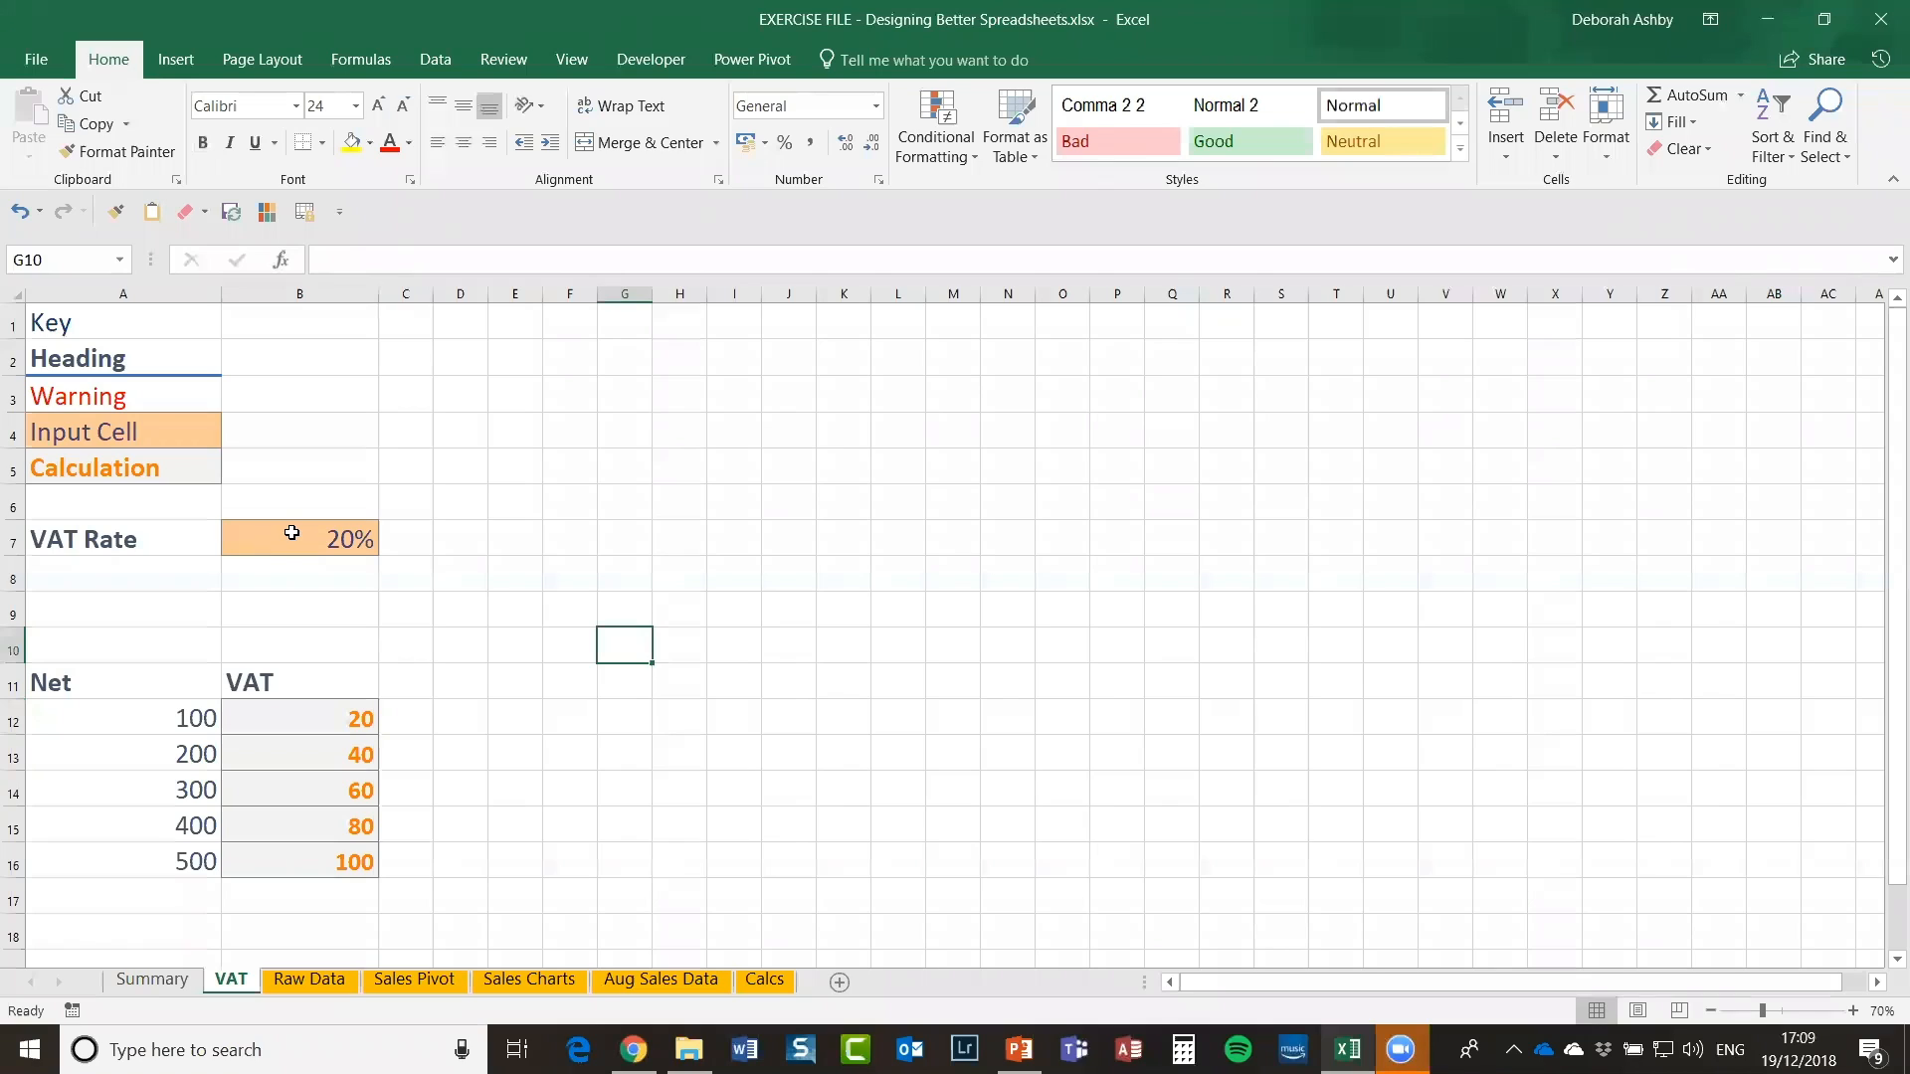
left_click(291, 533)
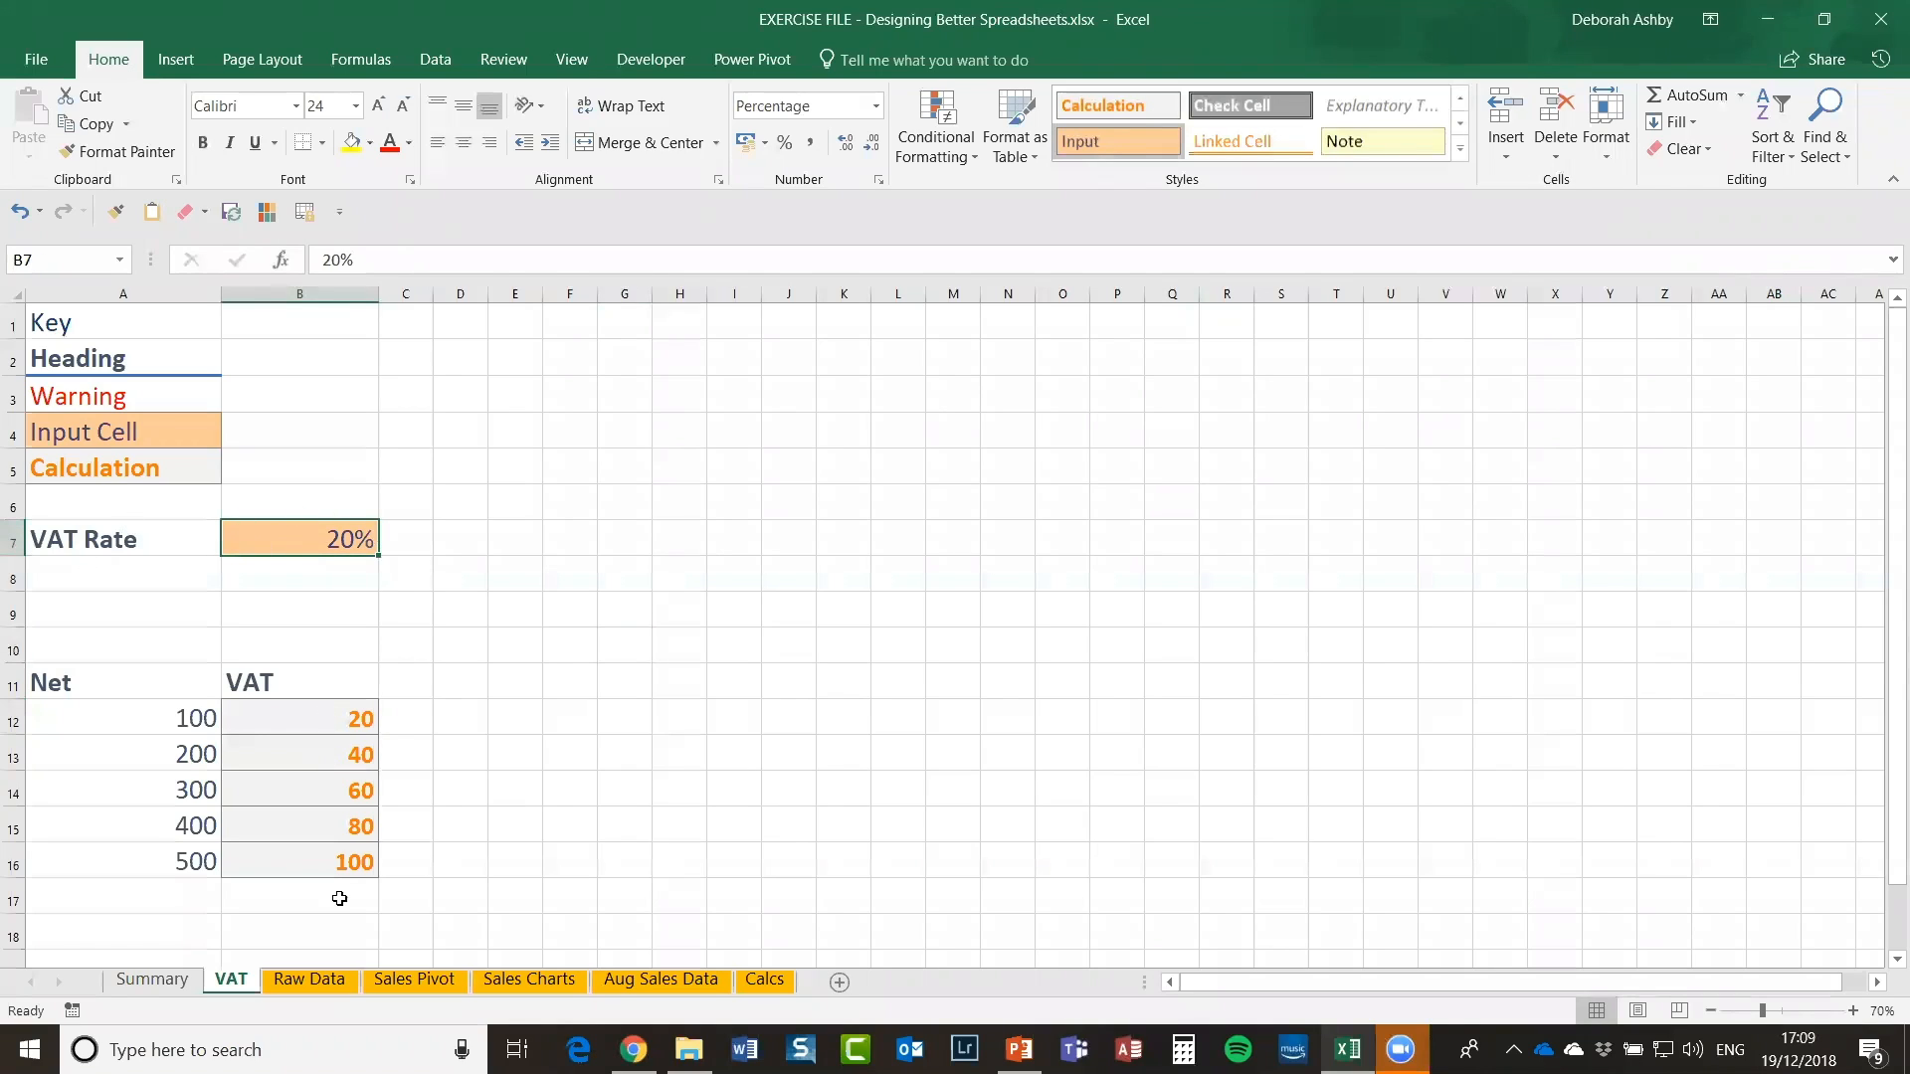
left_click(310, 721)
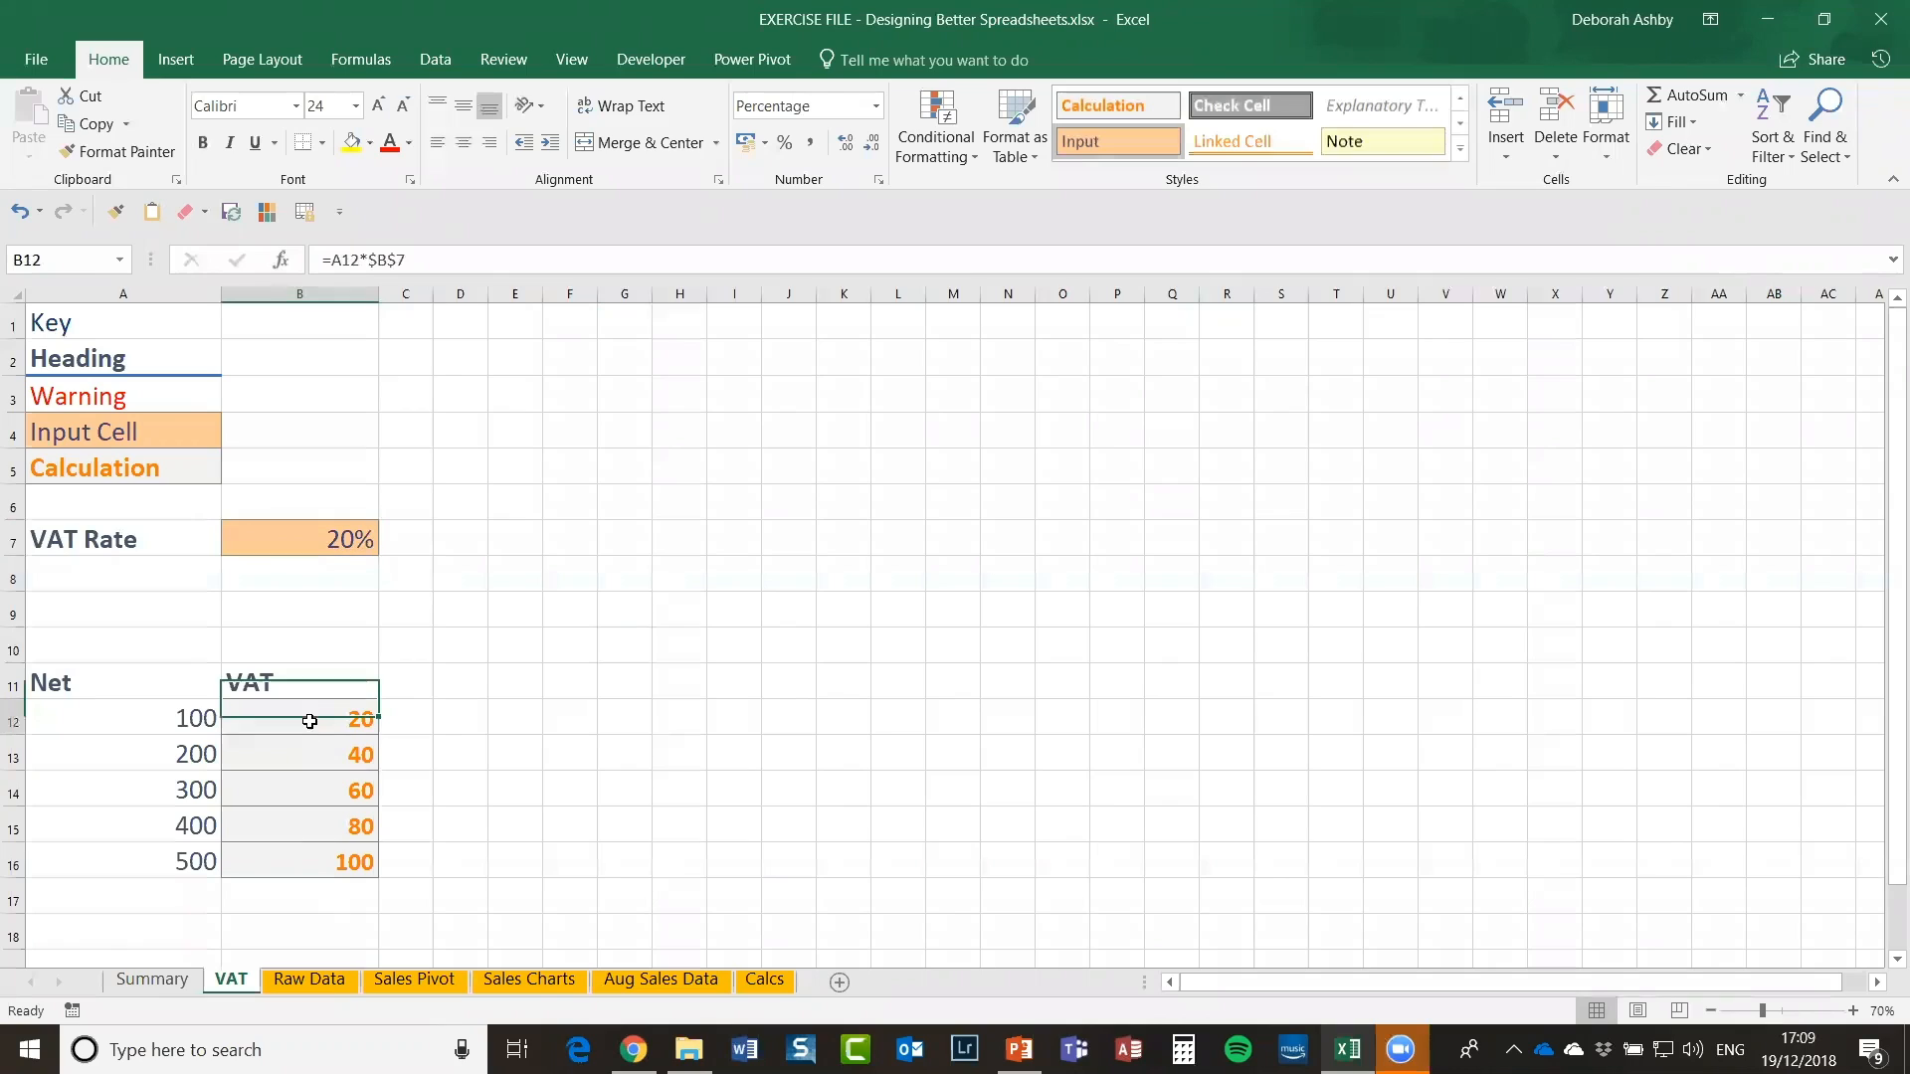
double_click(310, 723)
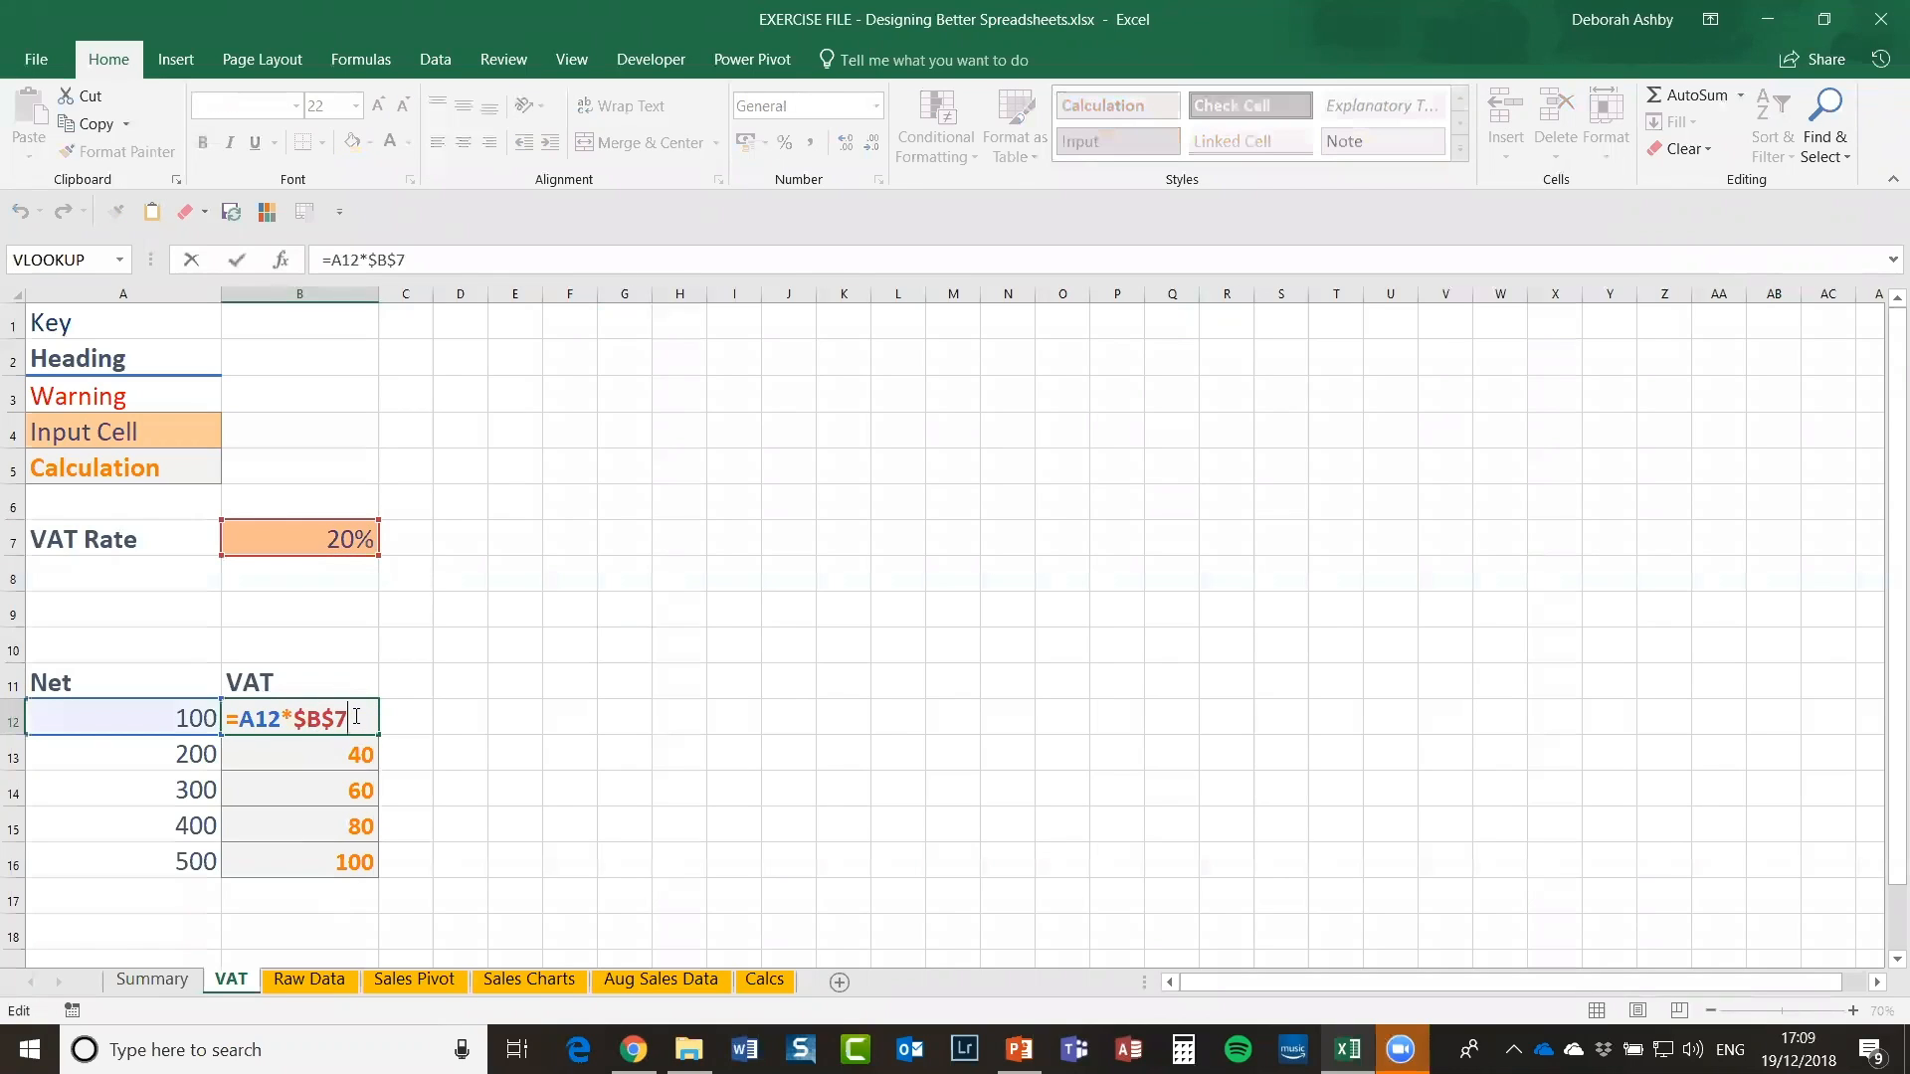
key("Return")
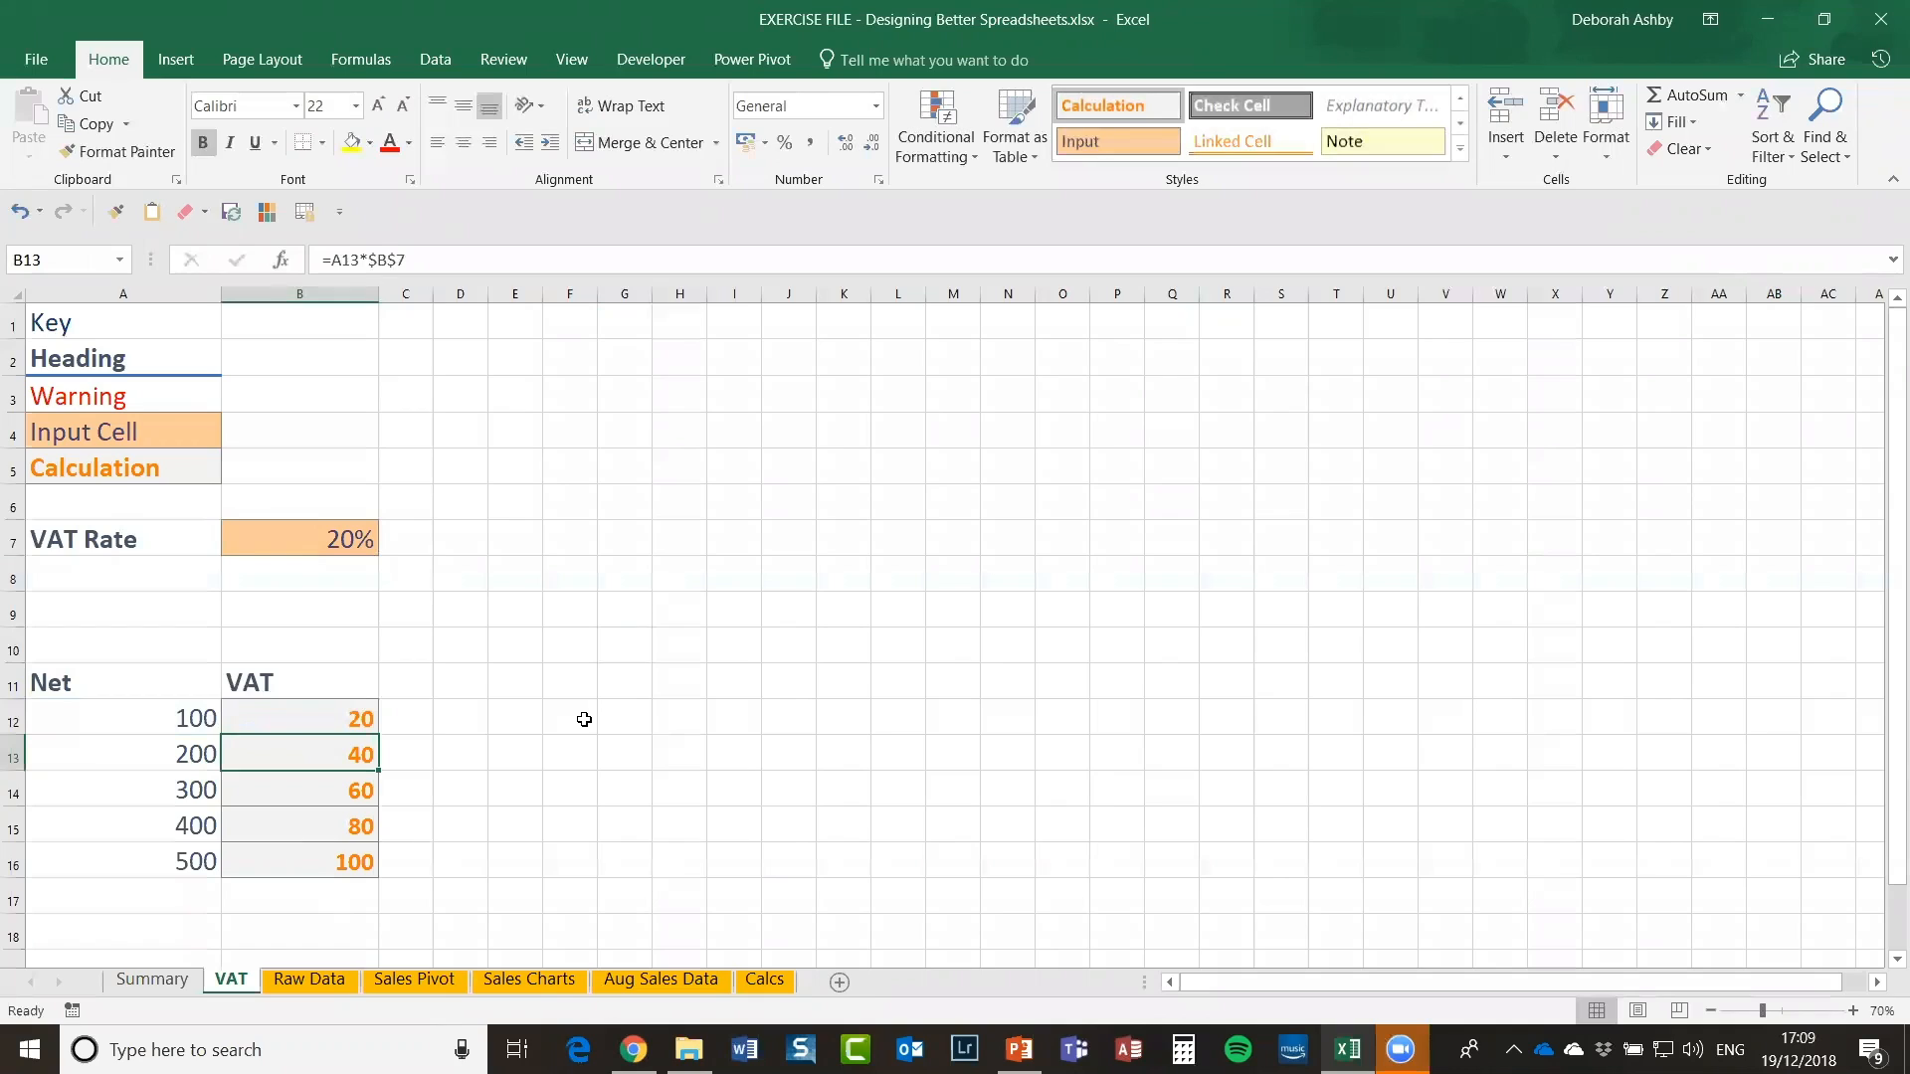
left_click(577, 685)
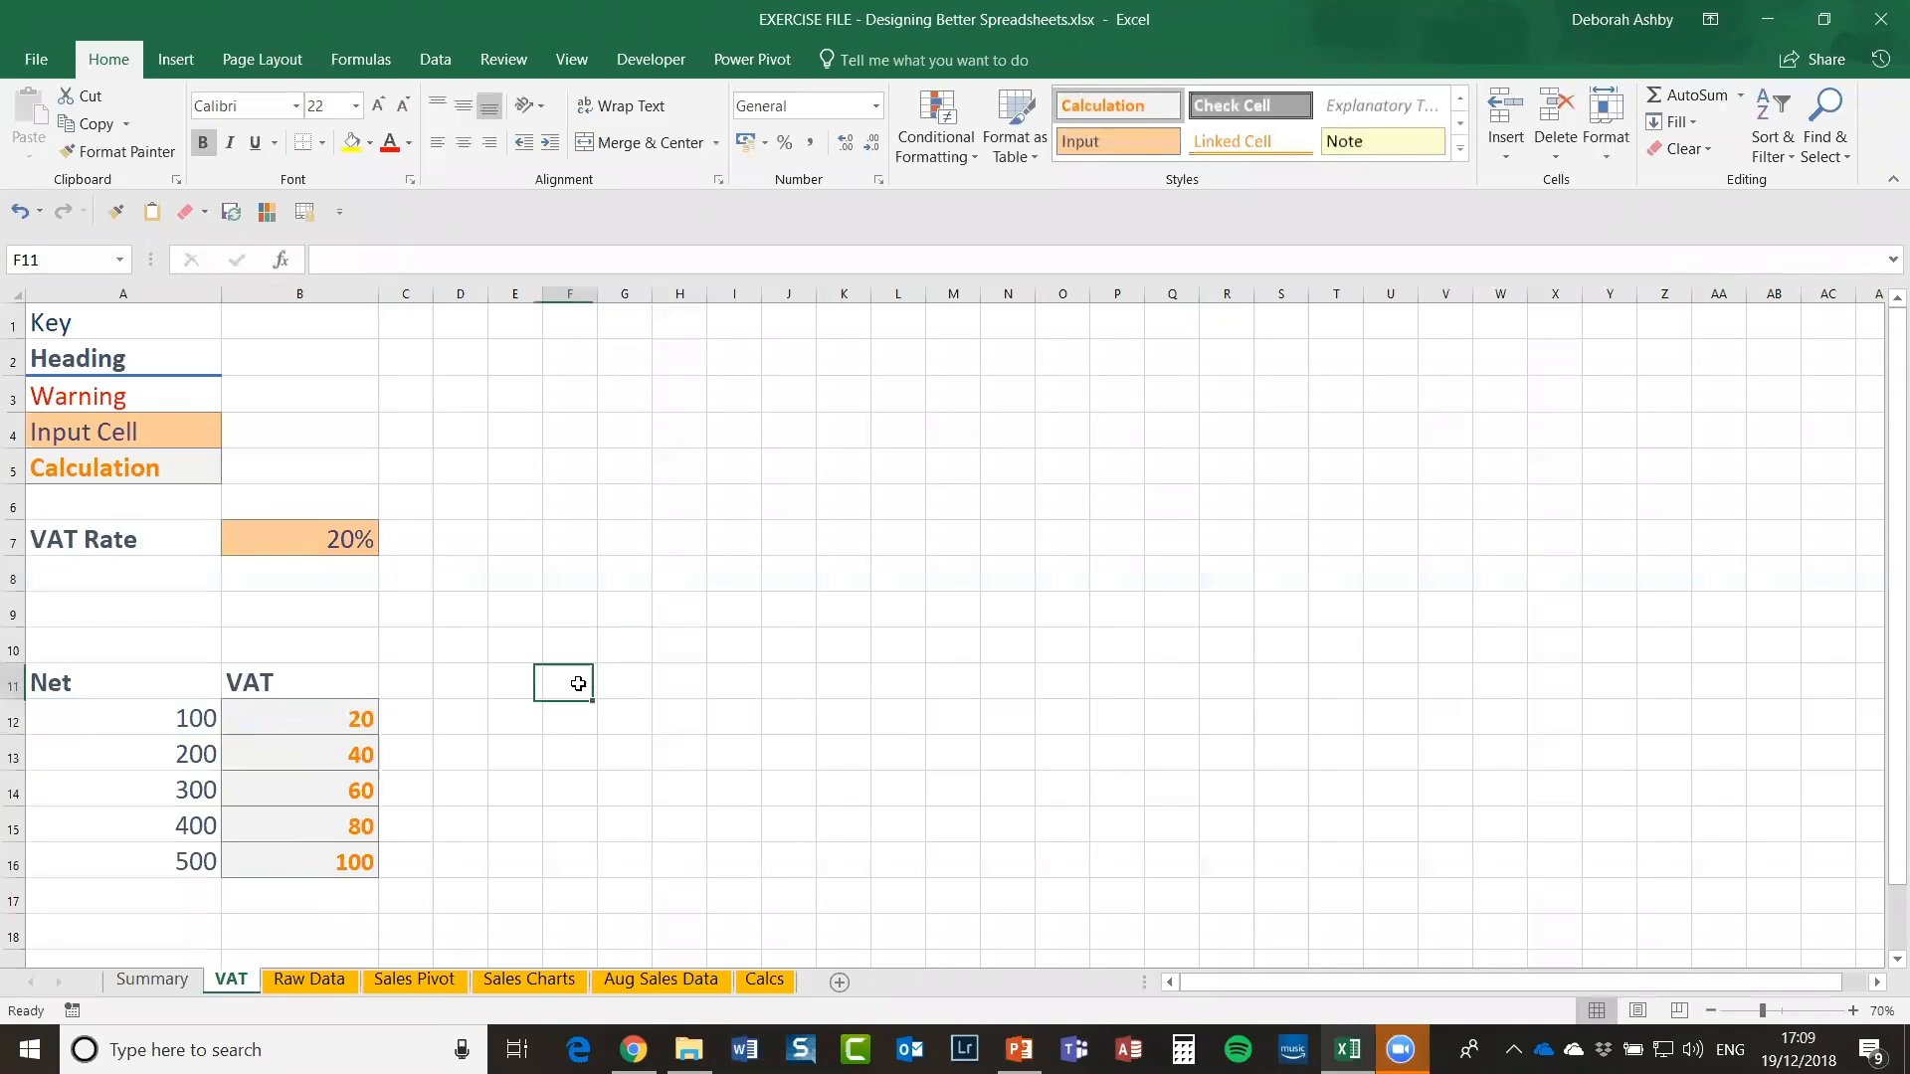
Step: Type test text into G6, erase it to leave G6 empty, then switch to Review
left_click(622, 563)
left_click(640, 506)
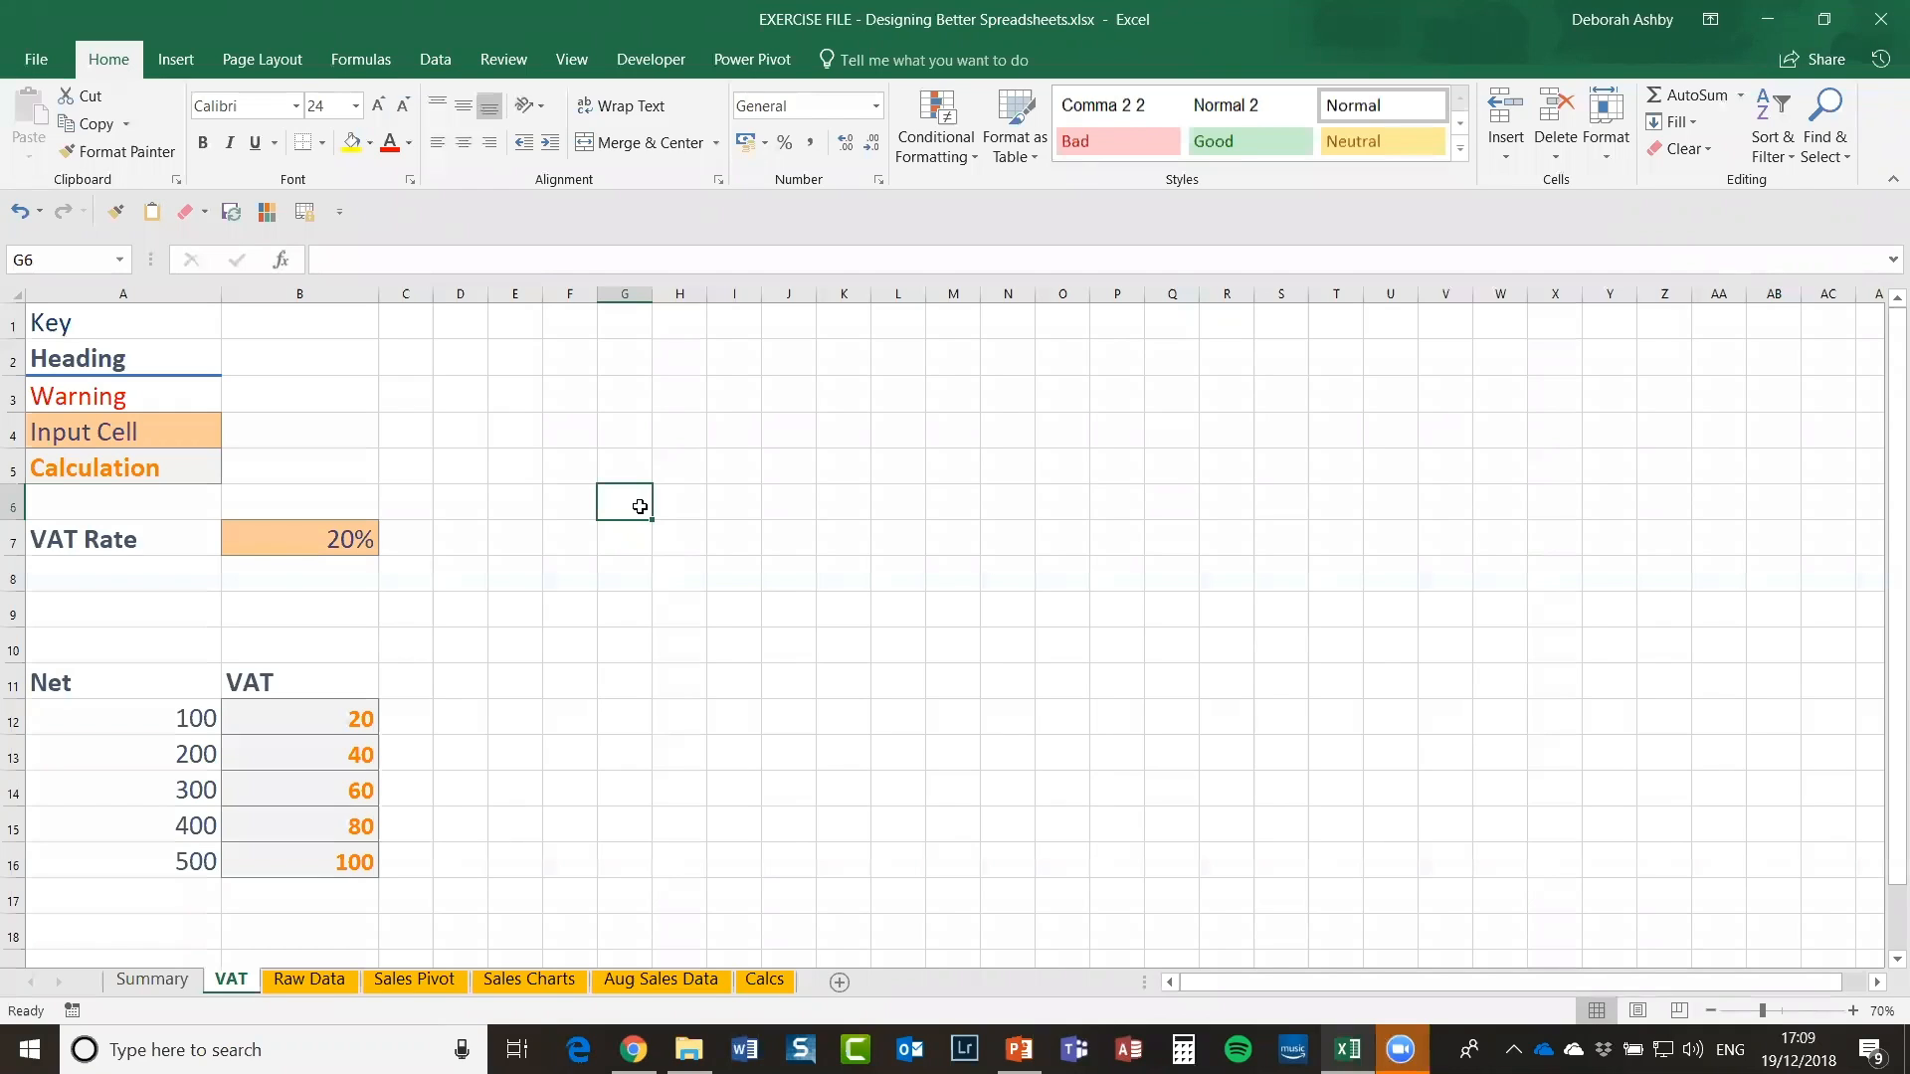
type("sldkjfdsklfjskl")
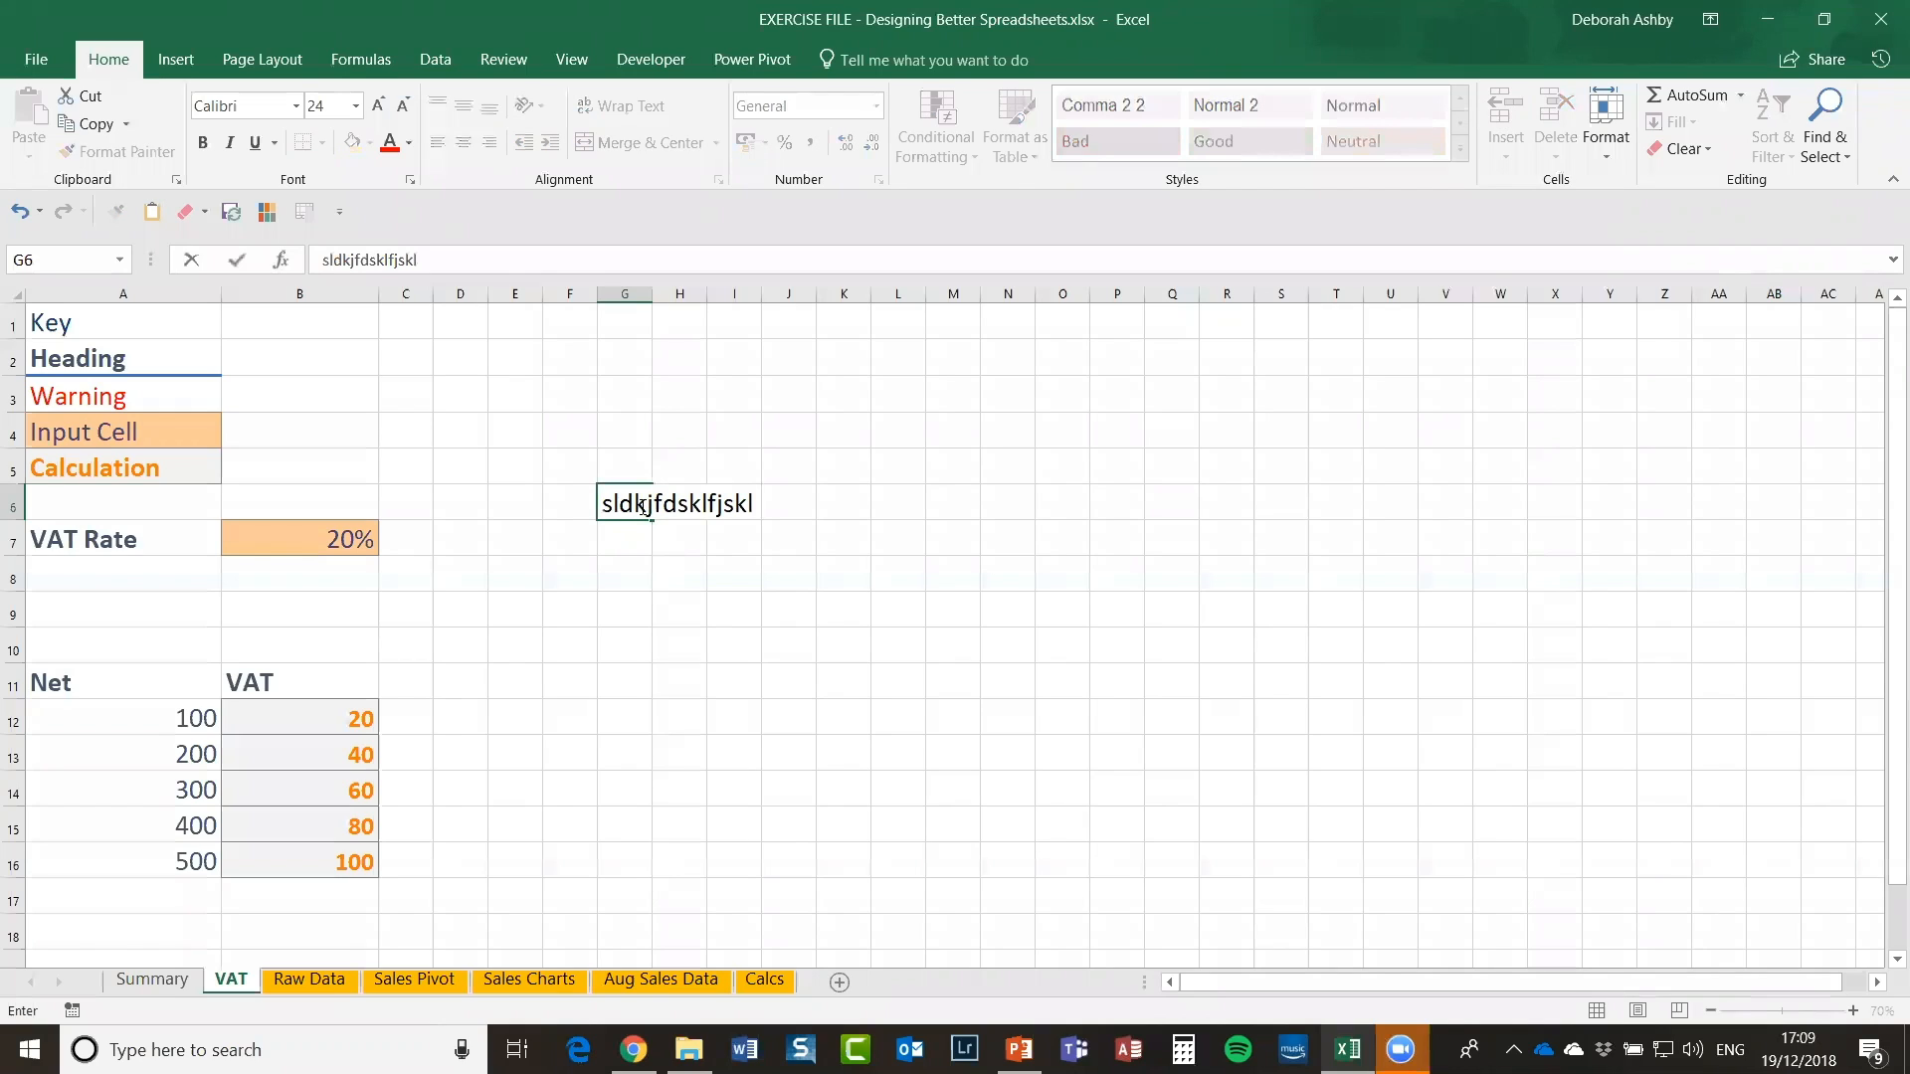
key("BackSpace")
key("BackSpace")
key("BackSpace")
key("BackSpace")
key("BackSpace")
key("BackSpace")
key("BackSpace")
key("BackSpace")
key("BackSpace")
key("BackSpace")
key("BackSpace")
key("BackSpace")
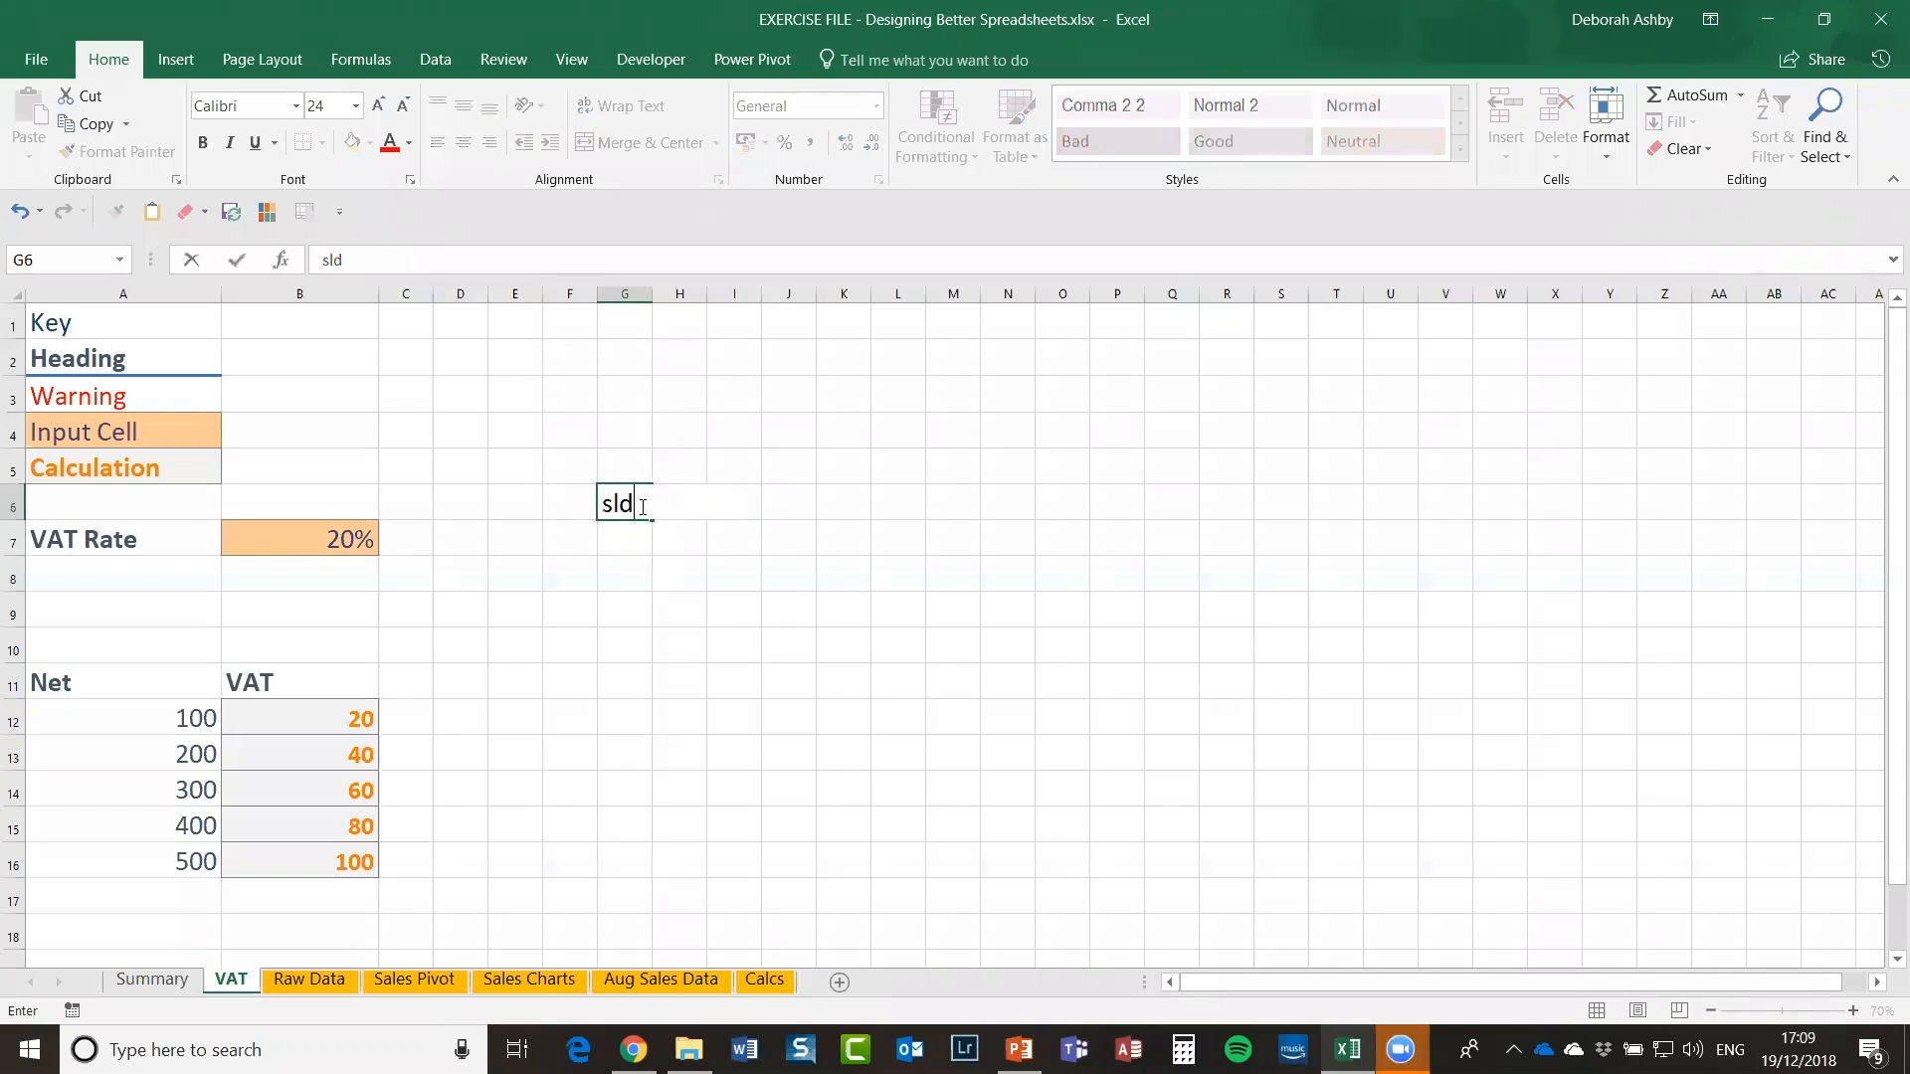
key("BackSpace")
key("BackSpace")
key("BackSpace")
left_click(801, 493)
left_click(504, 58)
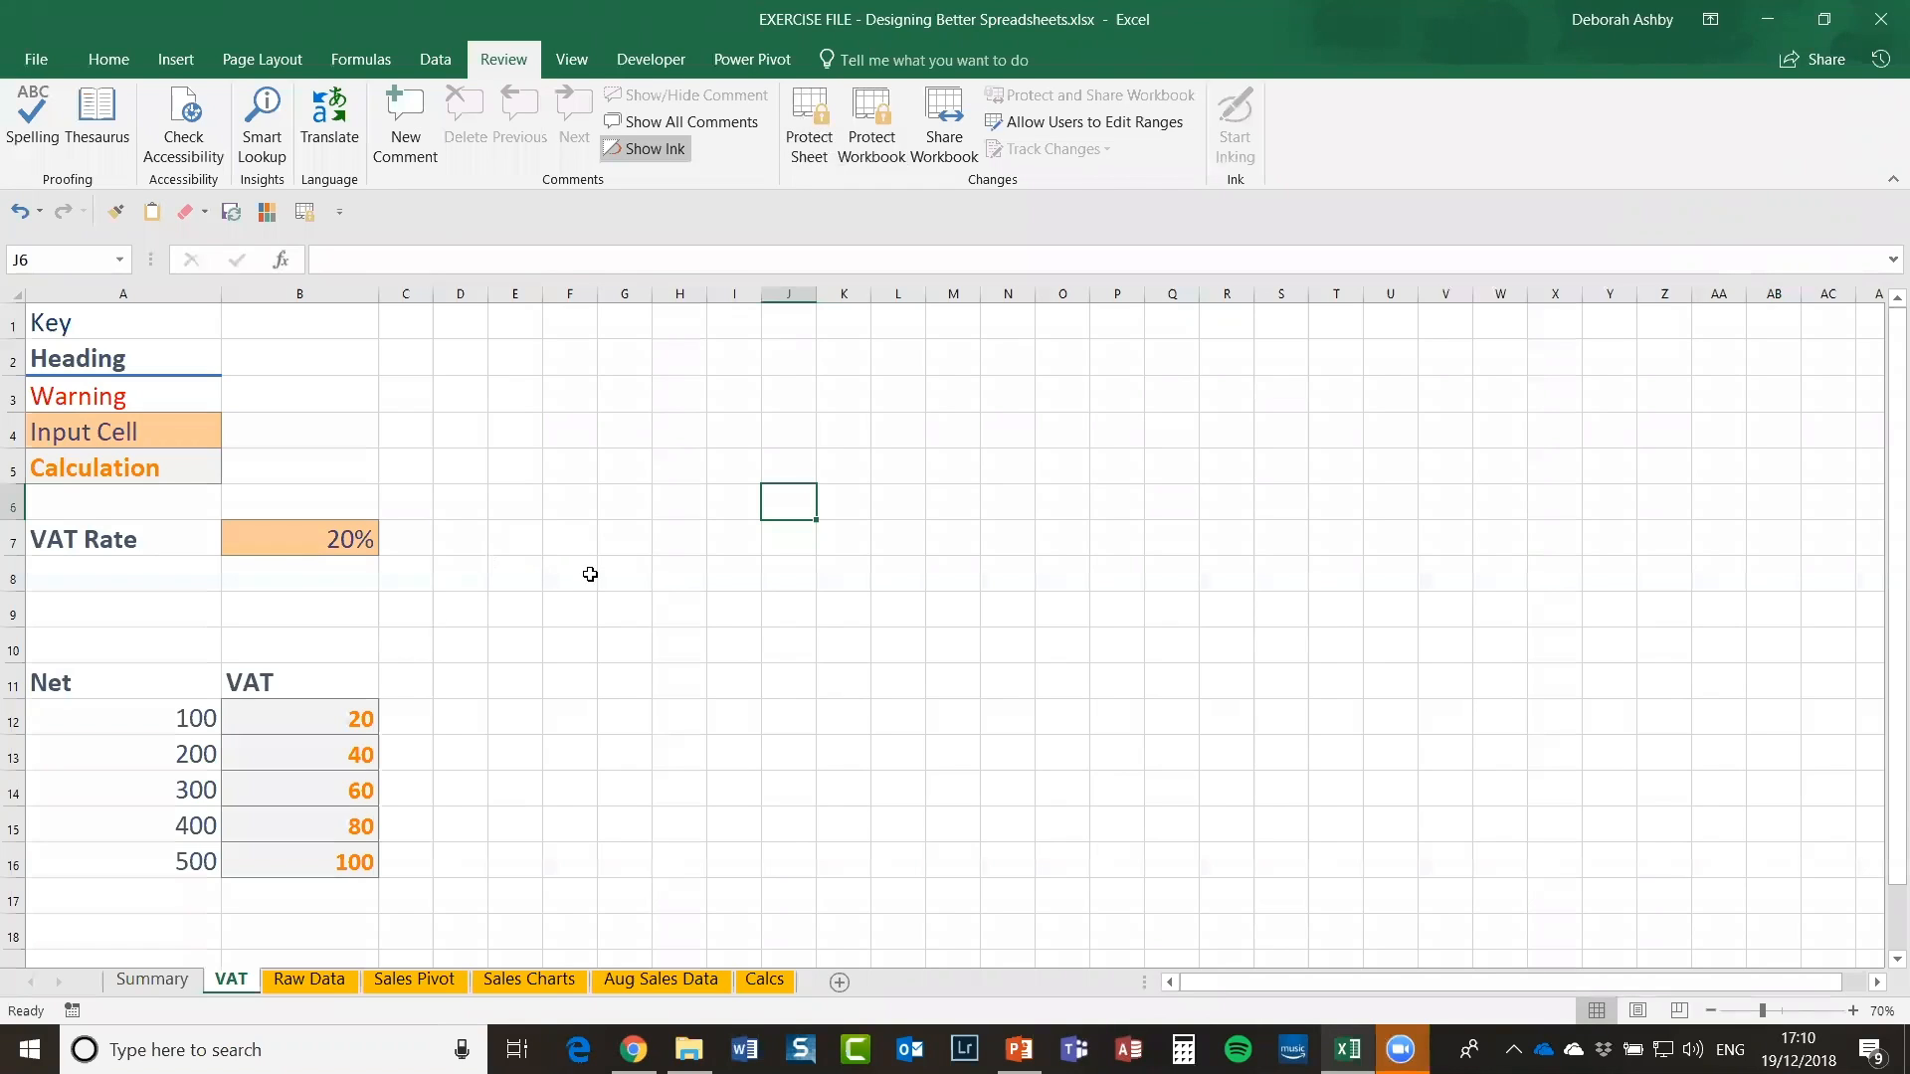
Step: Click through several cells on the VAT sheet
left_click(900, 573)
left_click(788, 539)
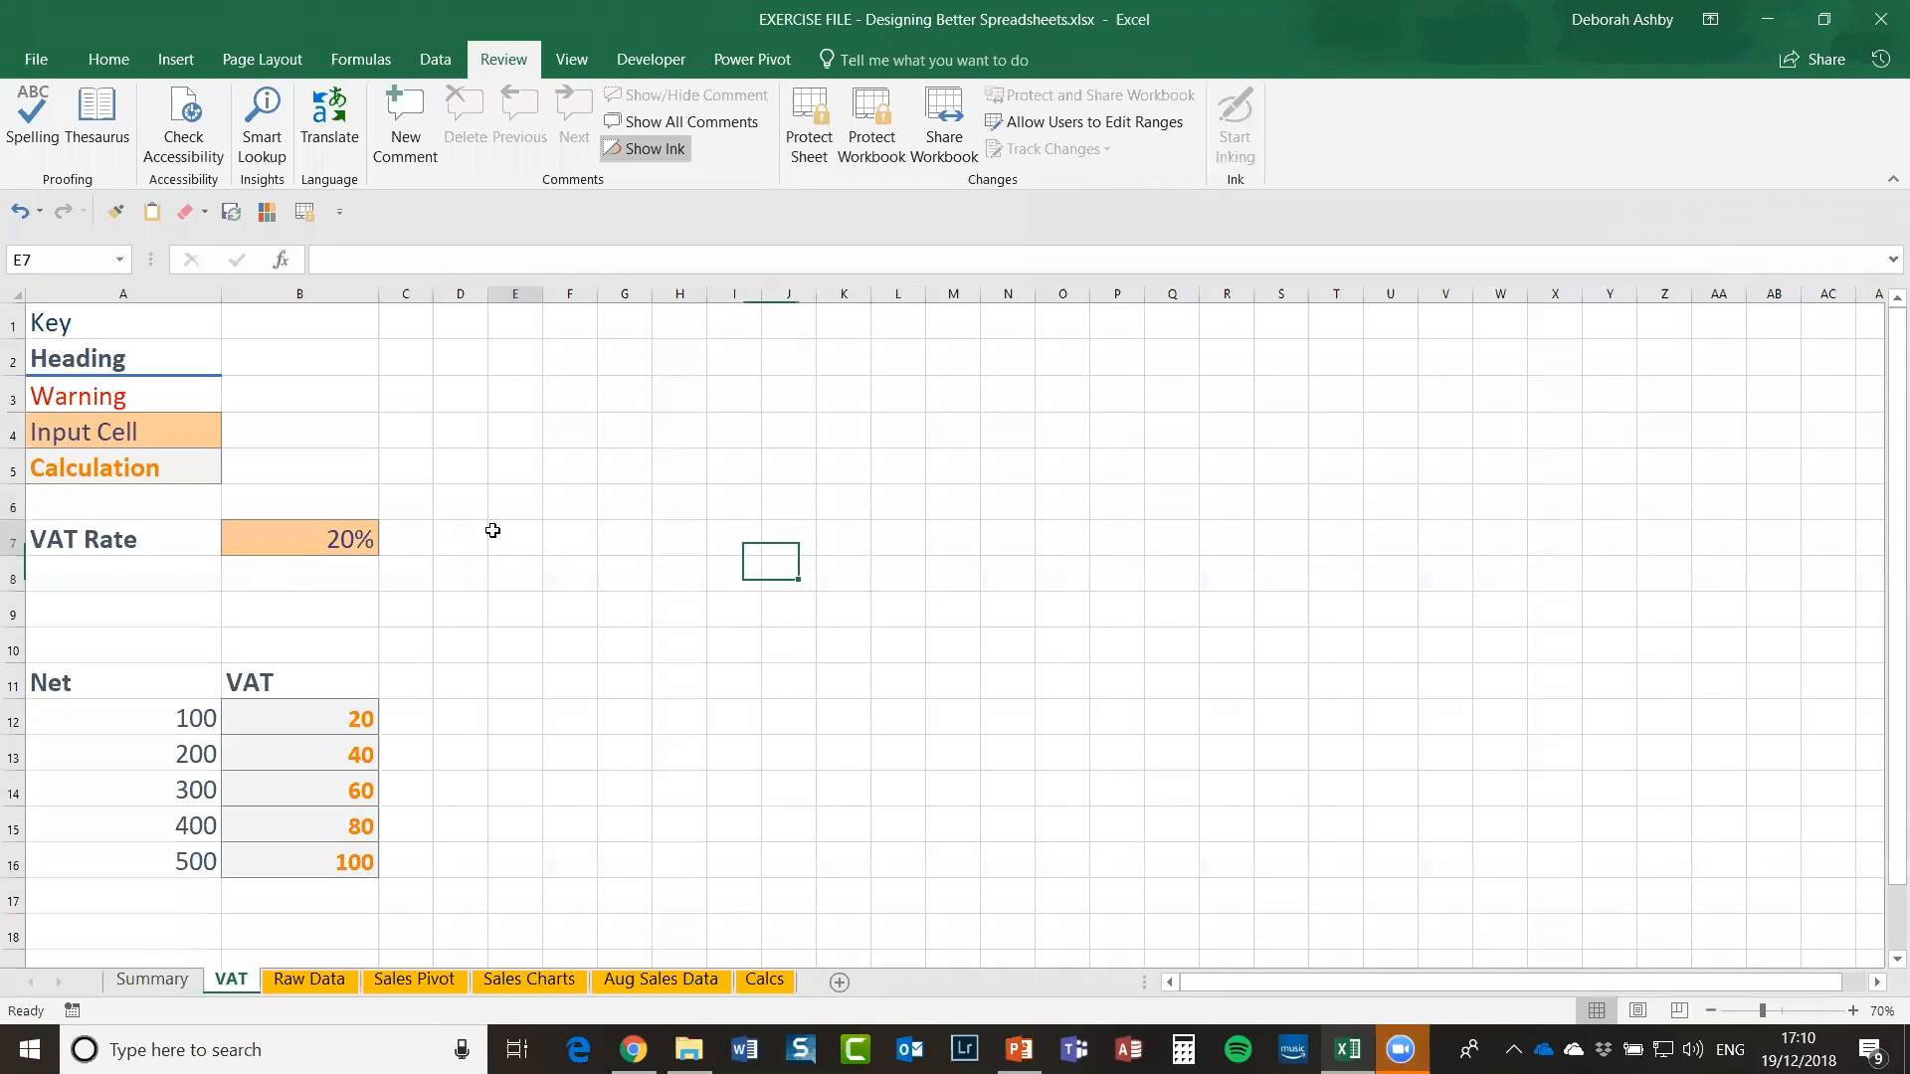
left_click(502, 535)
left_click(637, 457)
left_click(802, 540)
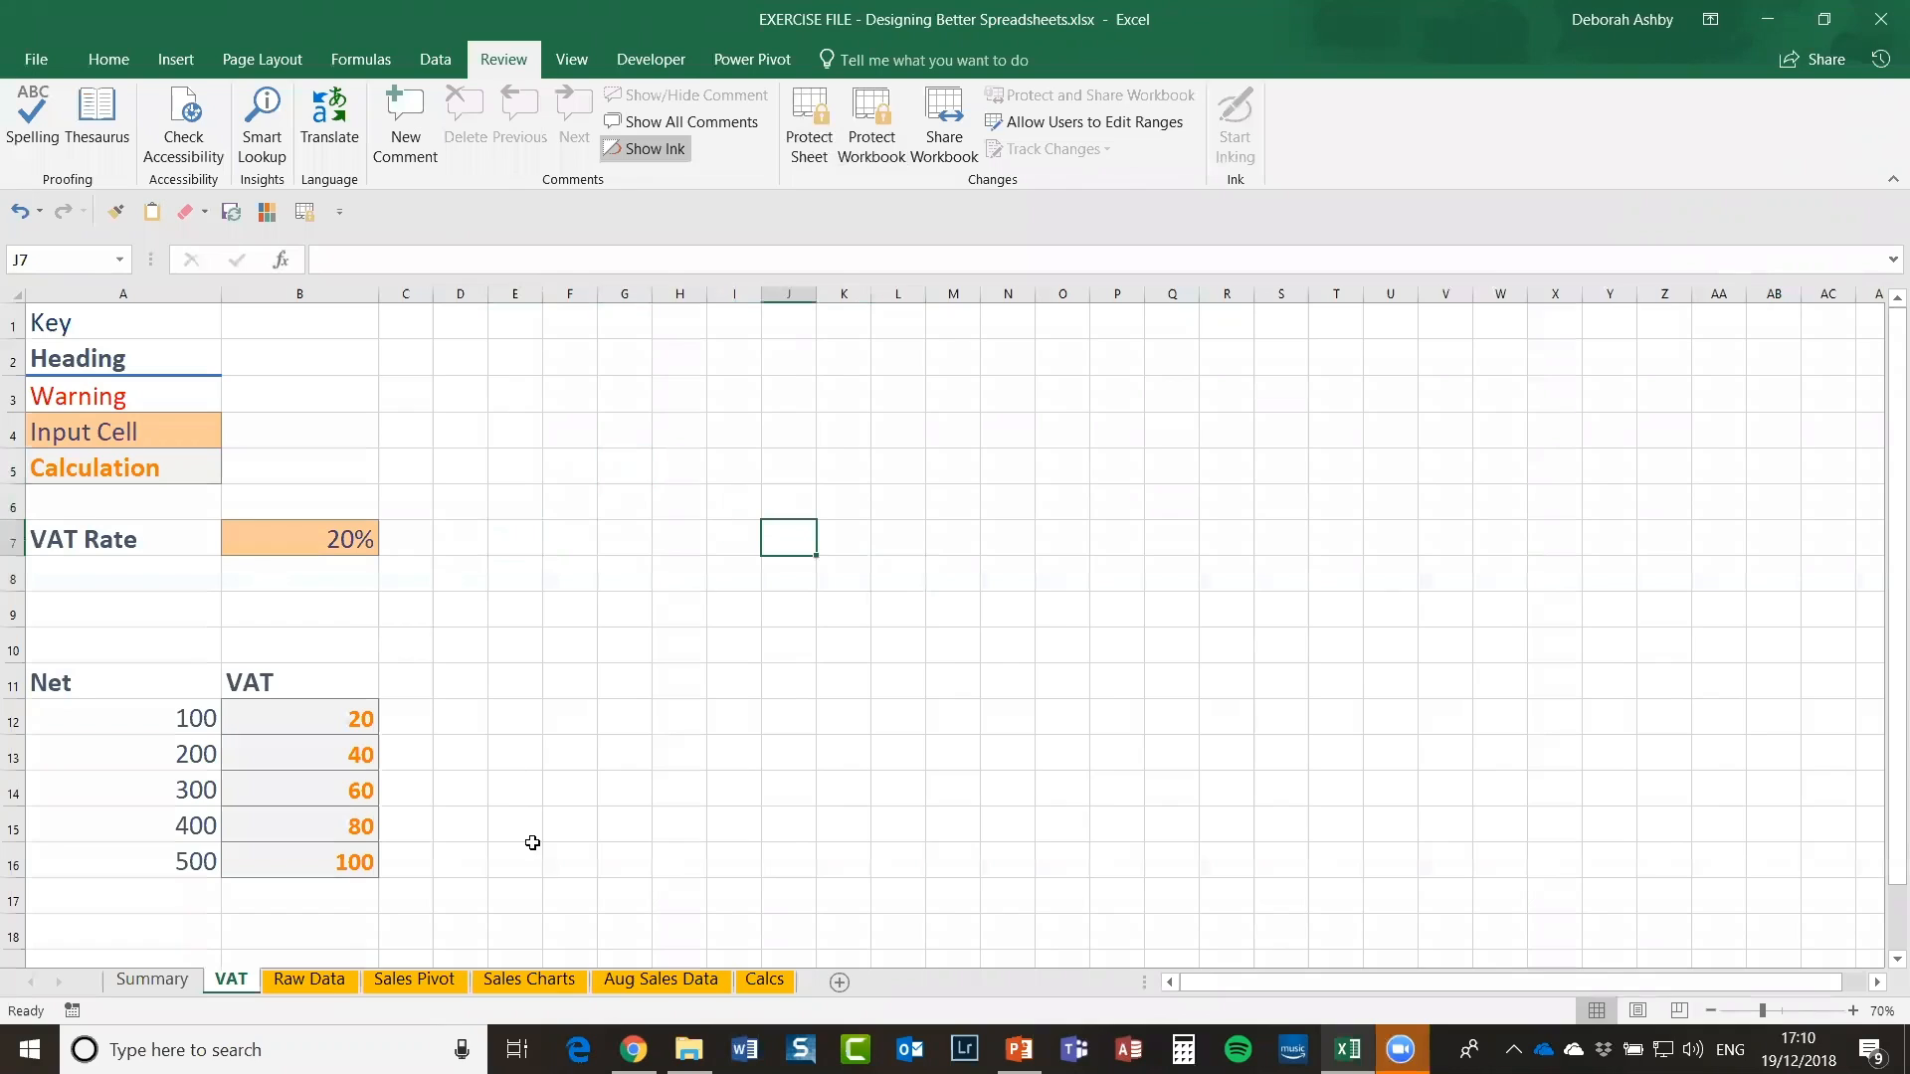
left_click(482, 578)
left_click(478, 467)
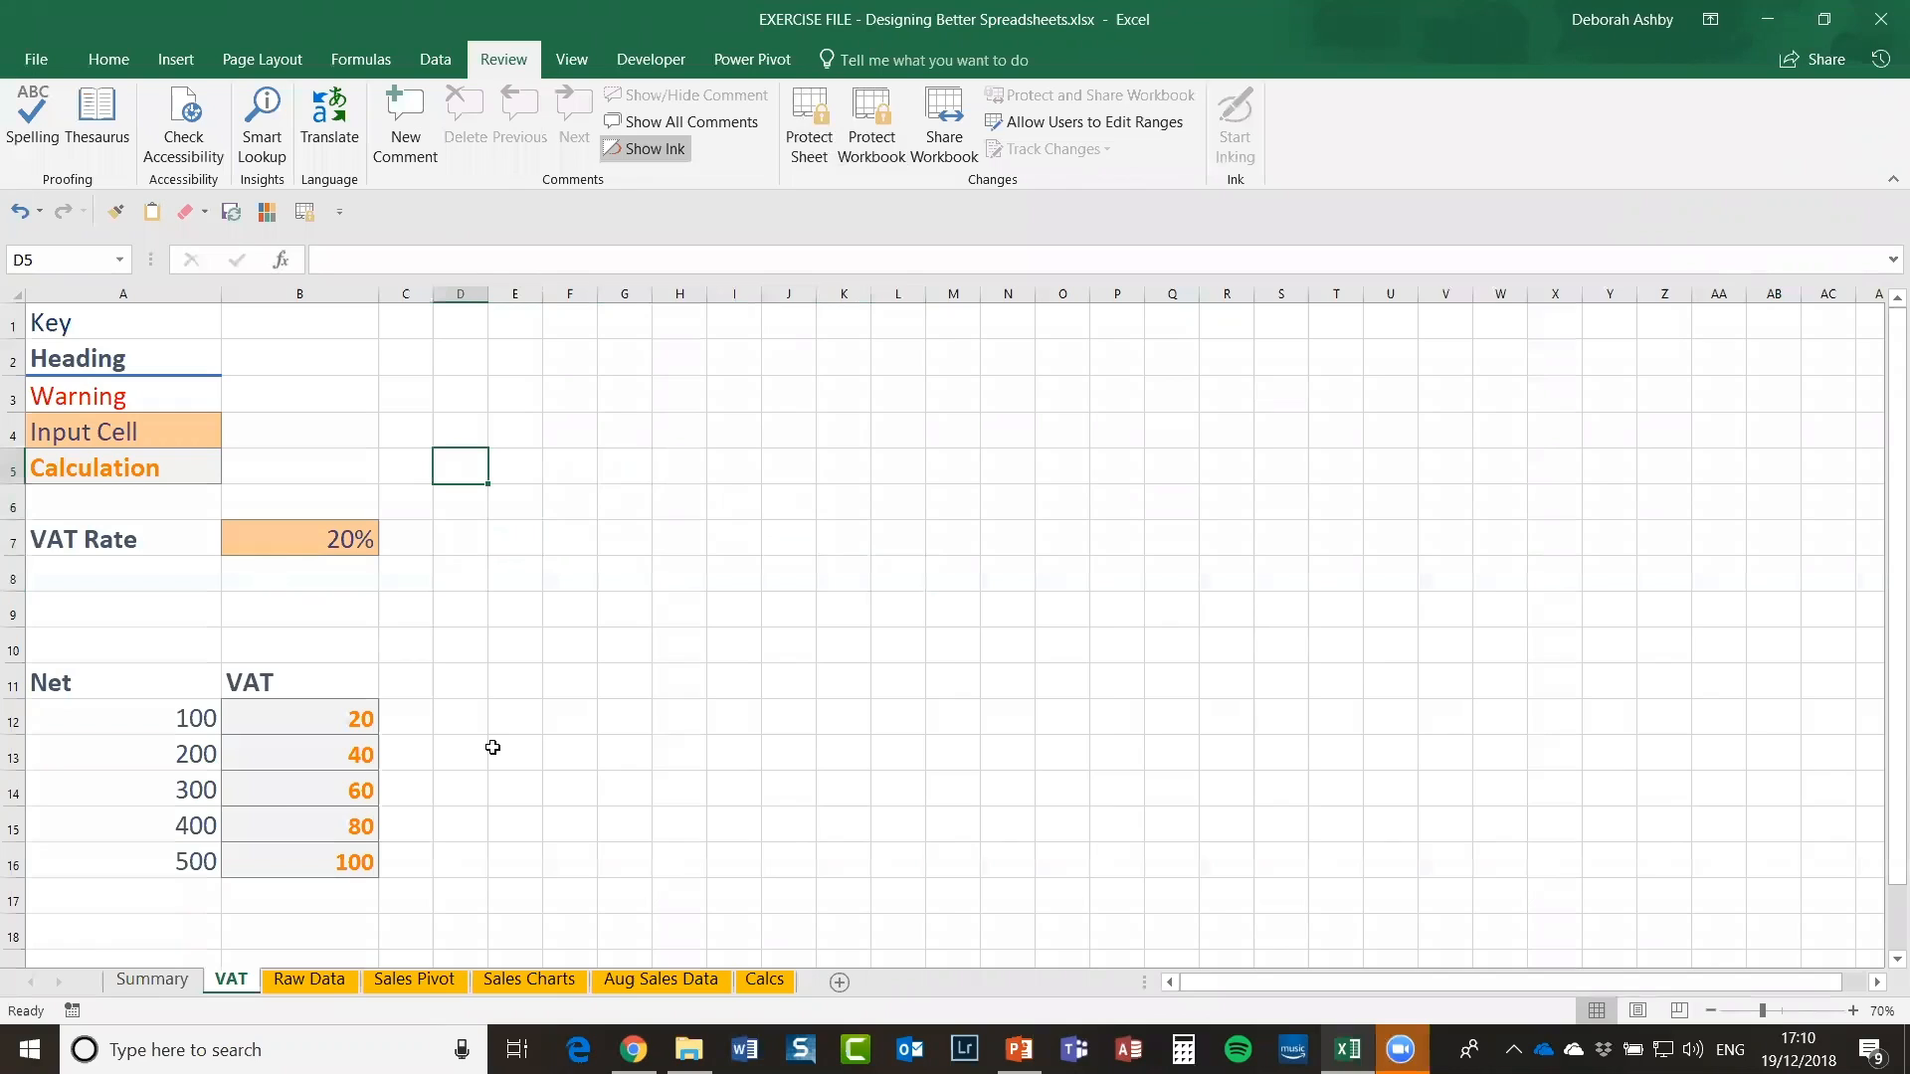
left_click(656, 567)
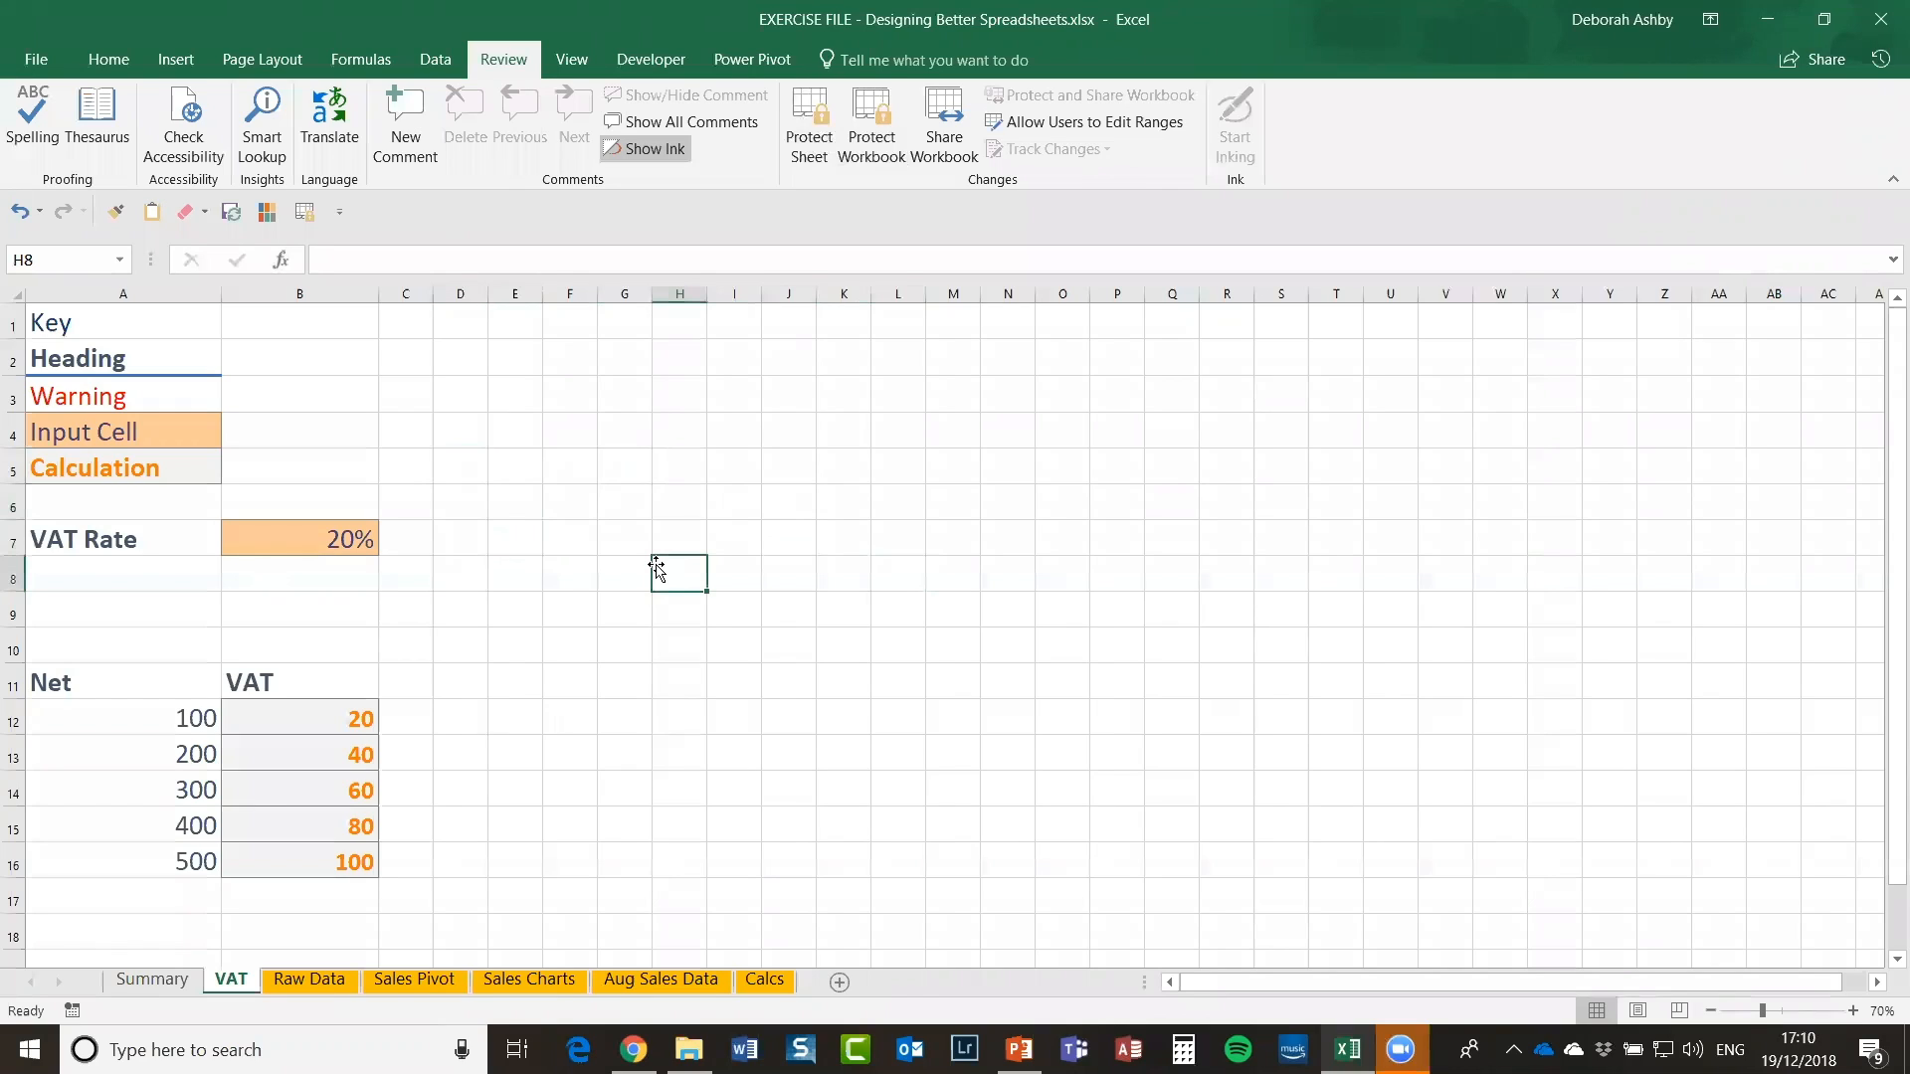
left_click(503, 501)
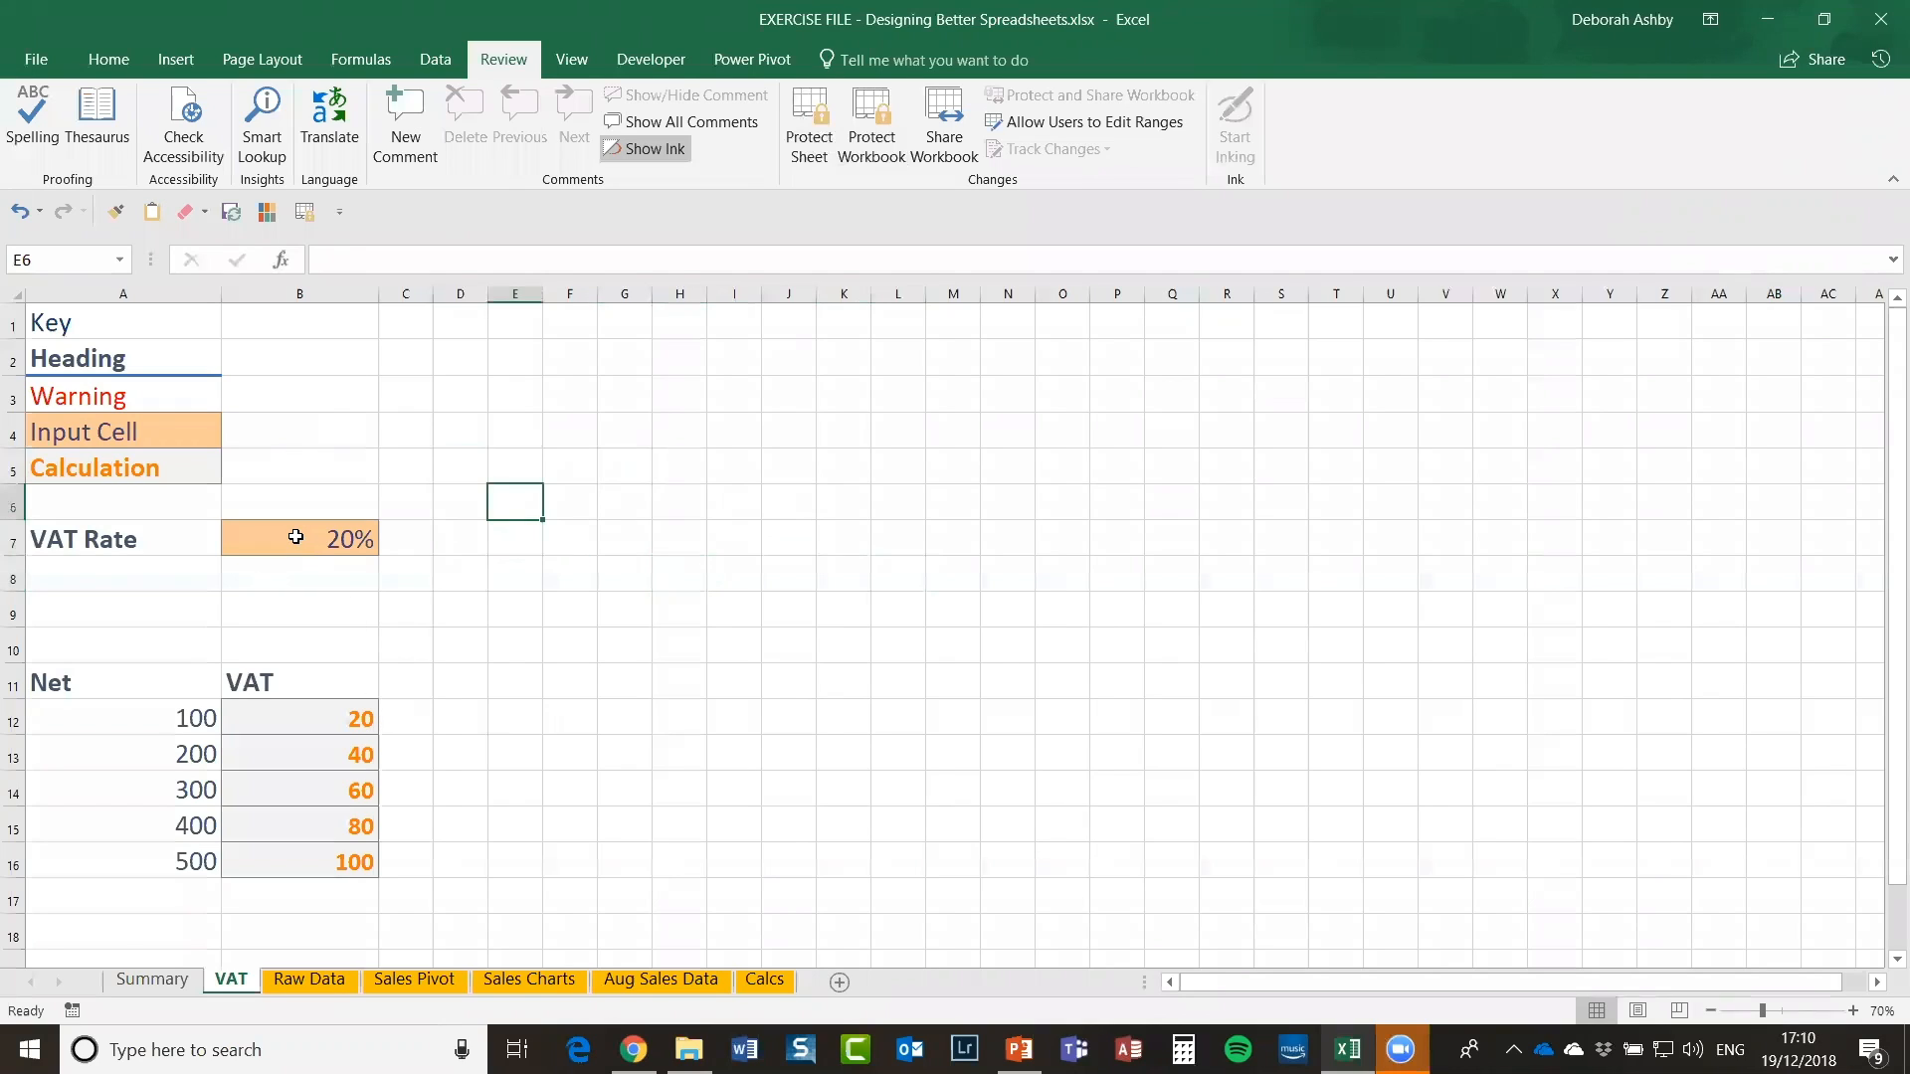
Step: Untick Locked in B7's Format Cells Protection settings so the VAT Rate stays editable
left_click(324, 548)
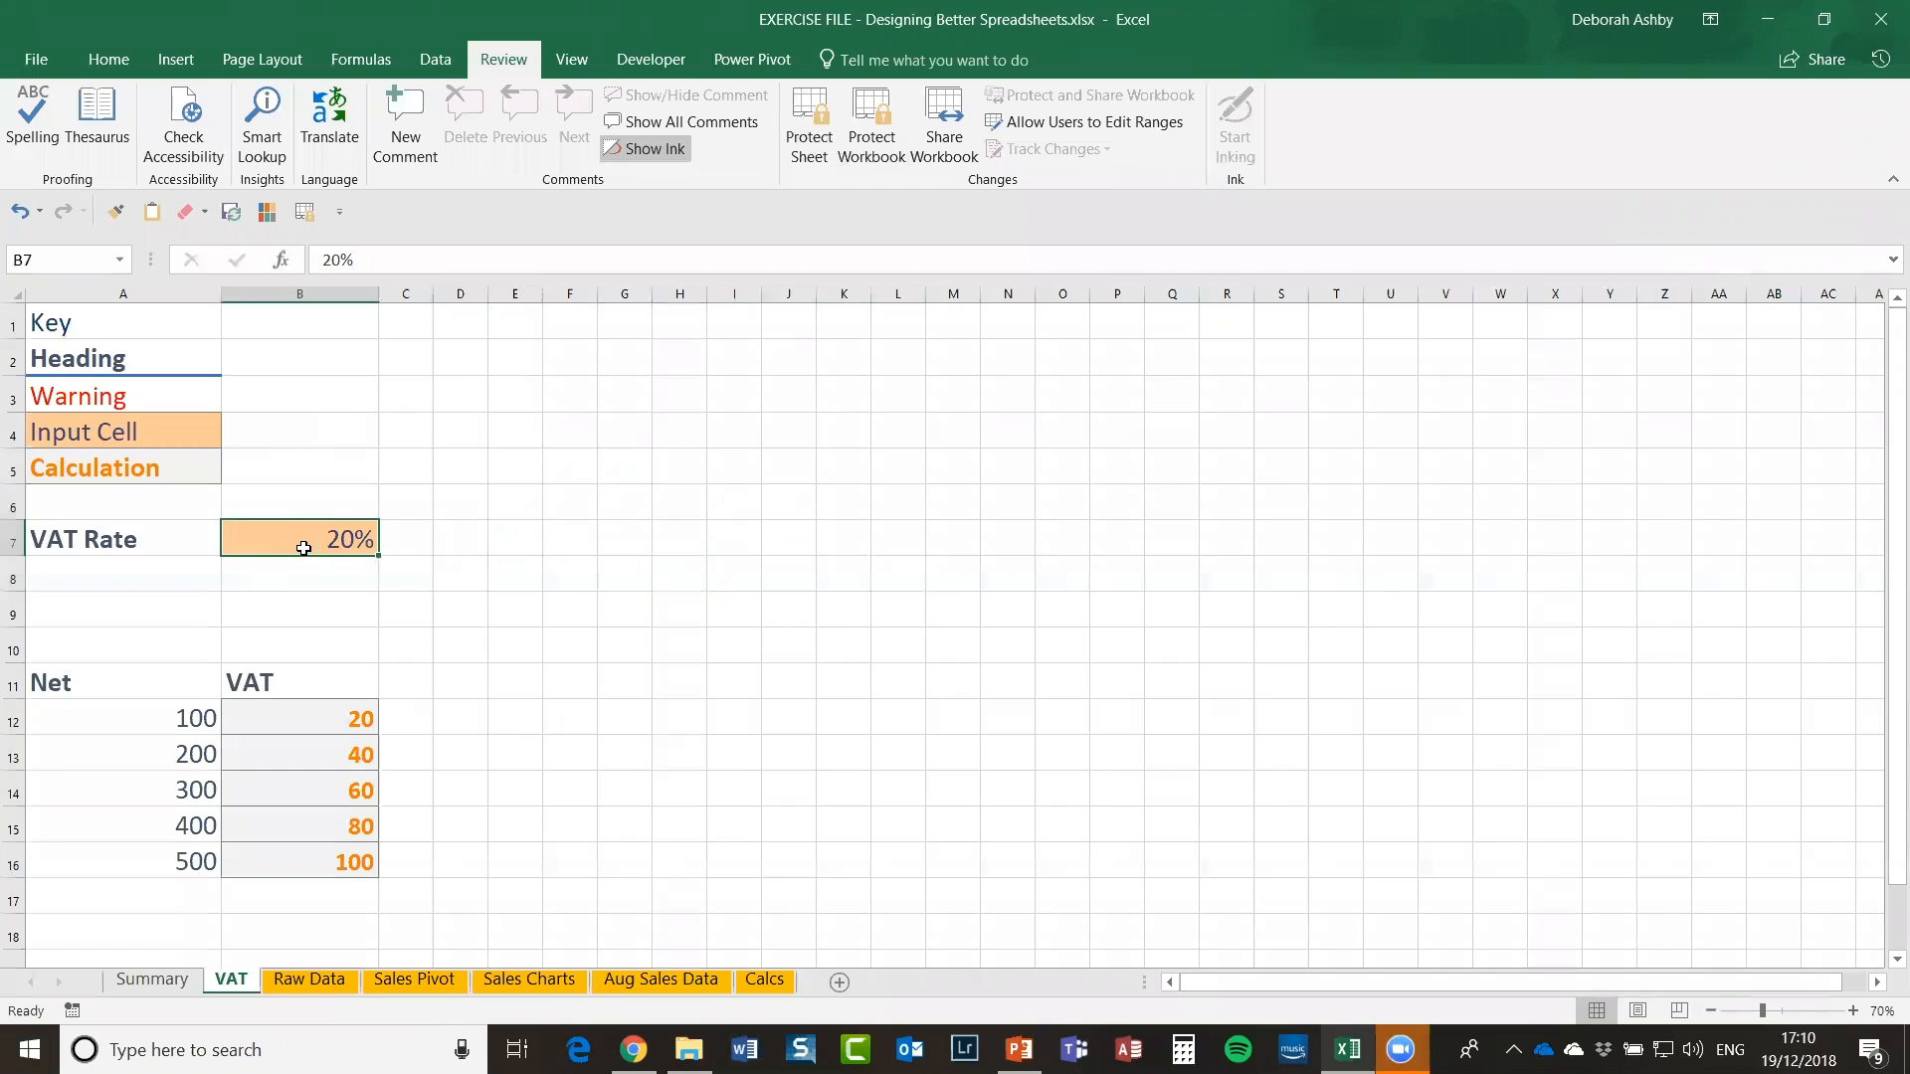
right_click(304, 537)
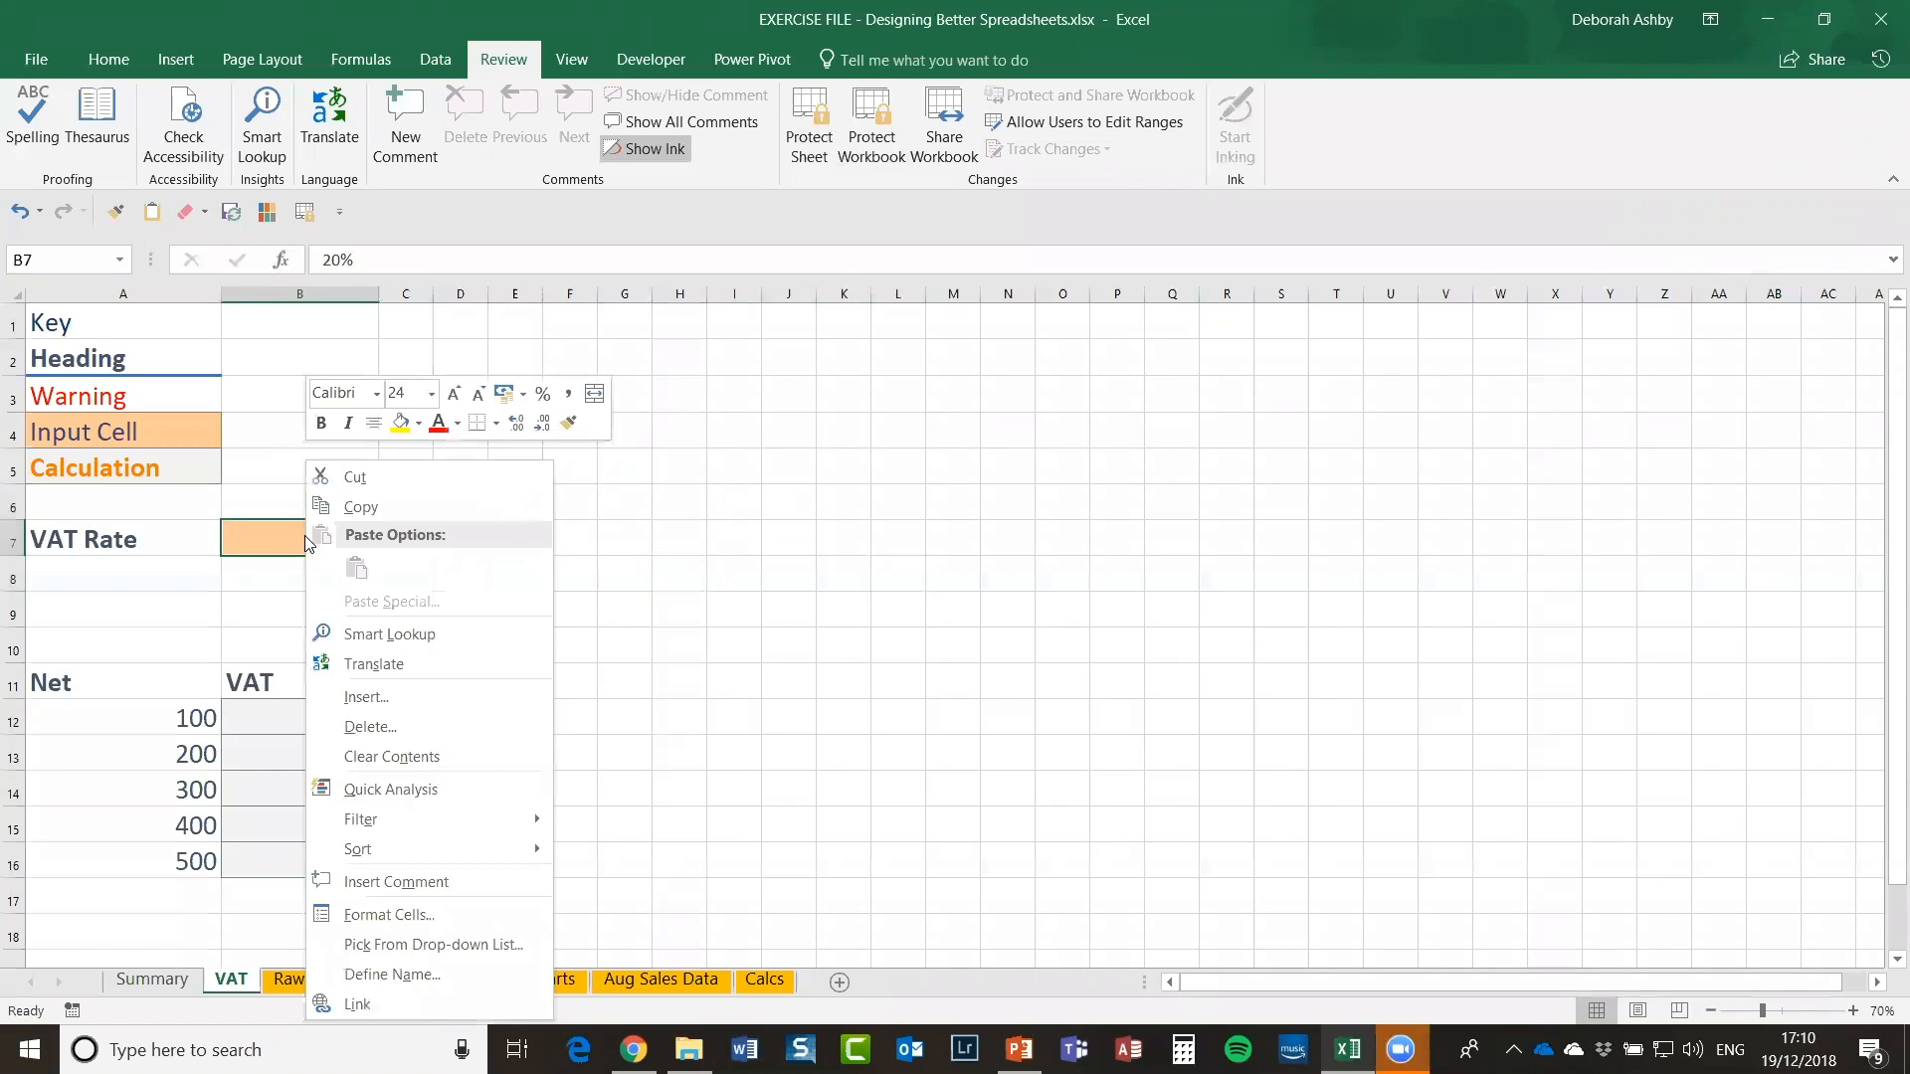
left_click(398, 915)
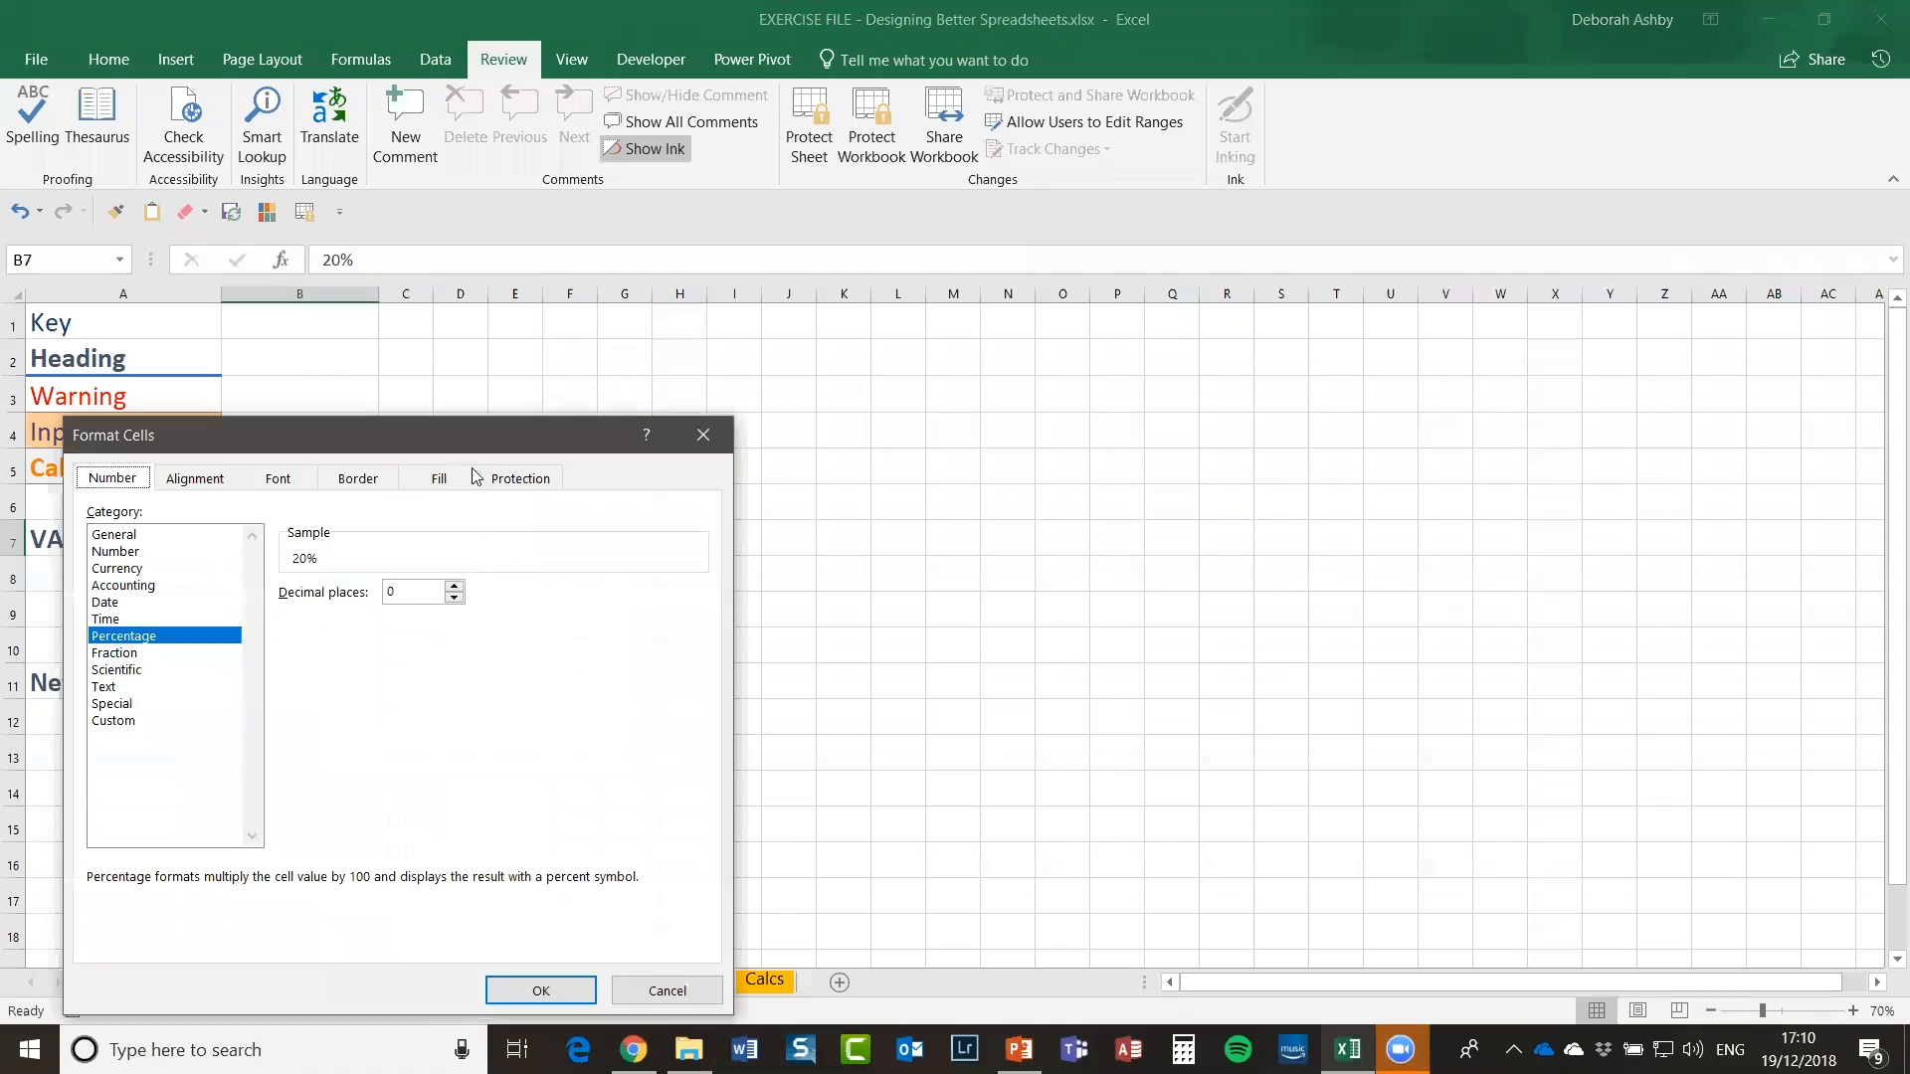
left_click_drag(483, 431, 881, 253)
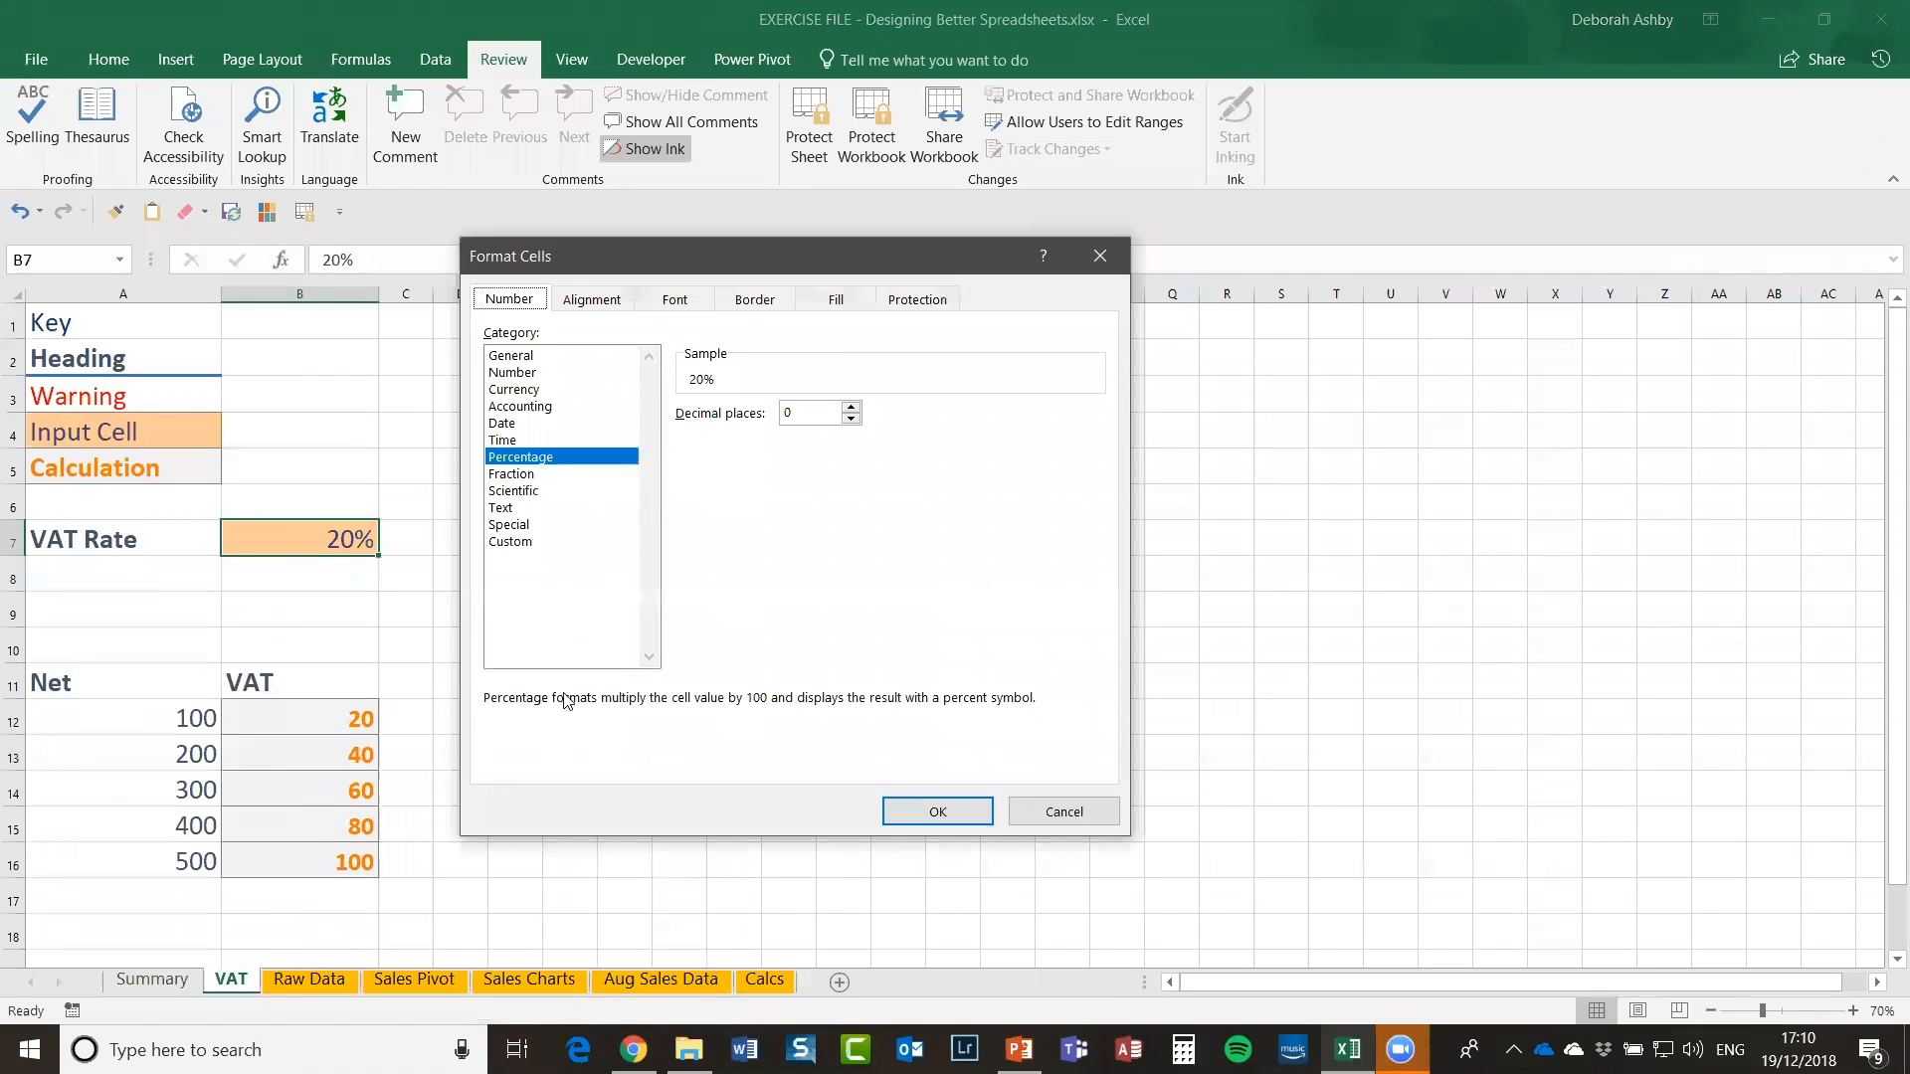
left_click(920, 301)
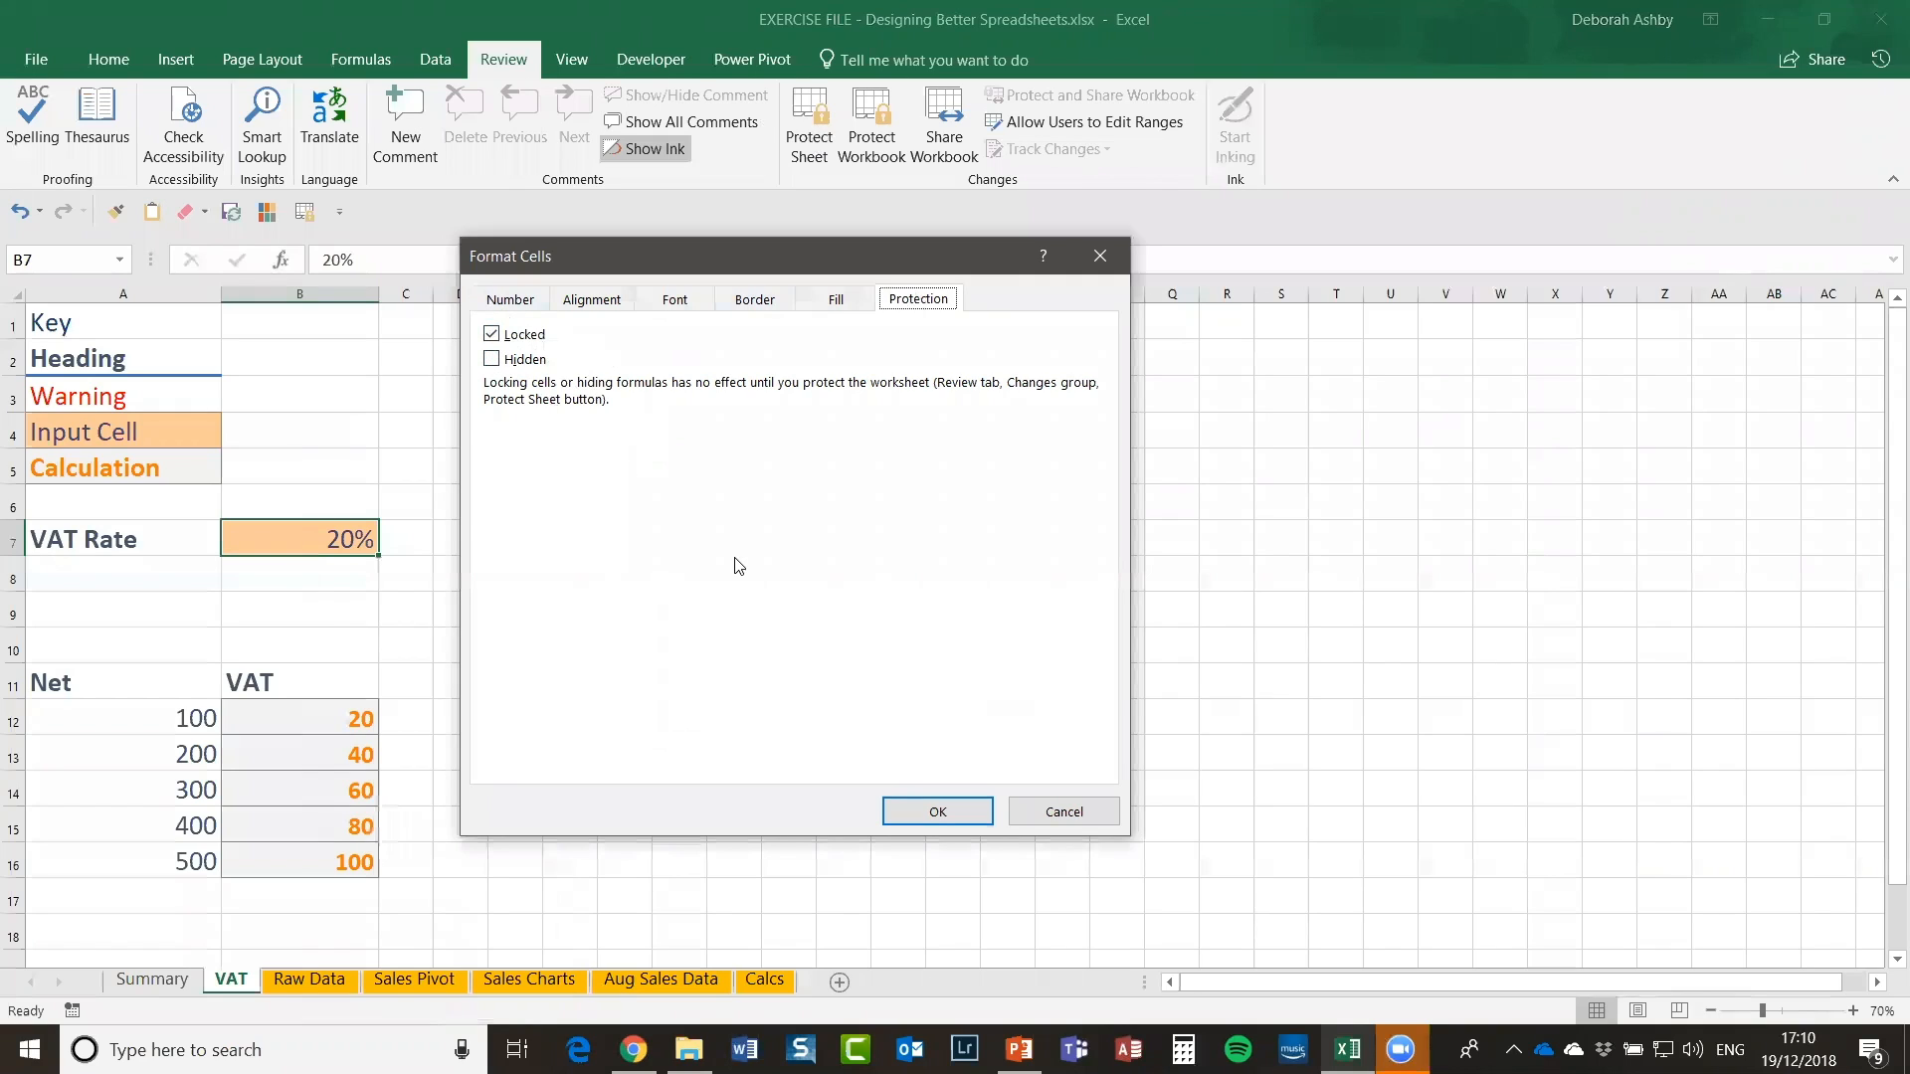
left_click(495, 334)
left_click(947, 813)
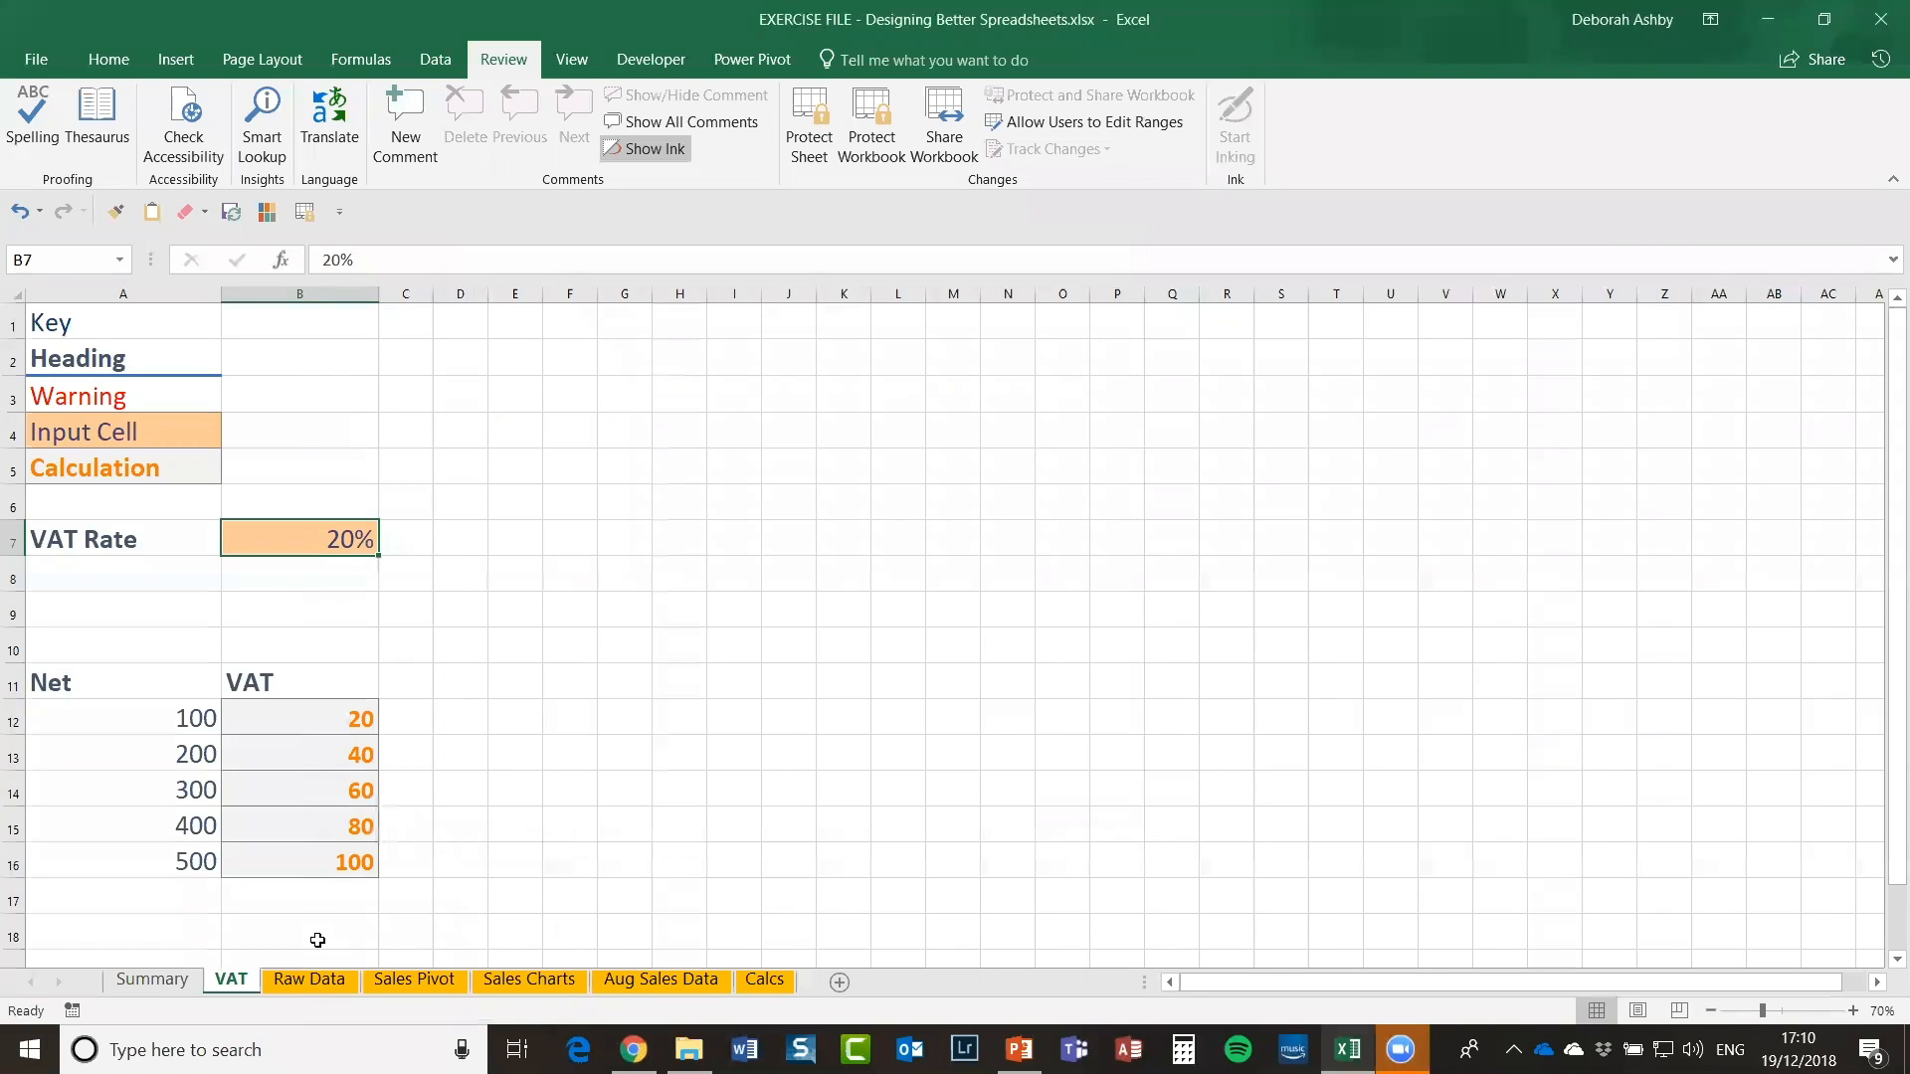
Step: Protect the VAT sheet, entering and confirming a password
left_click(804, 126)
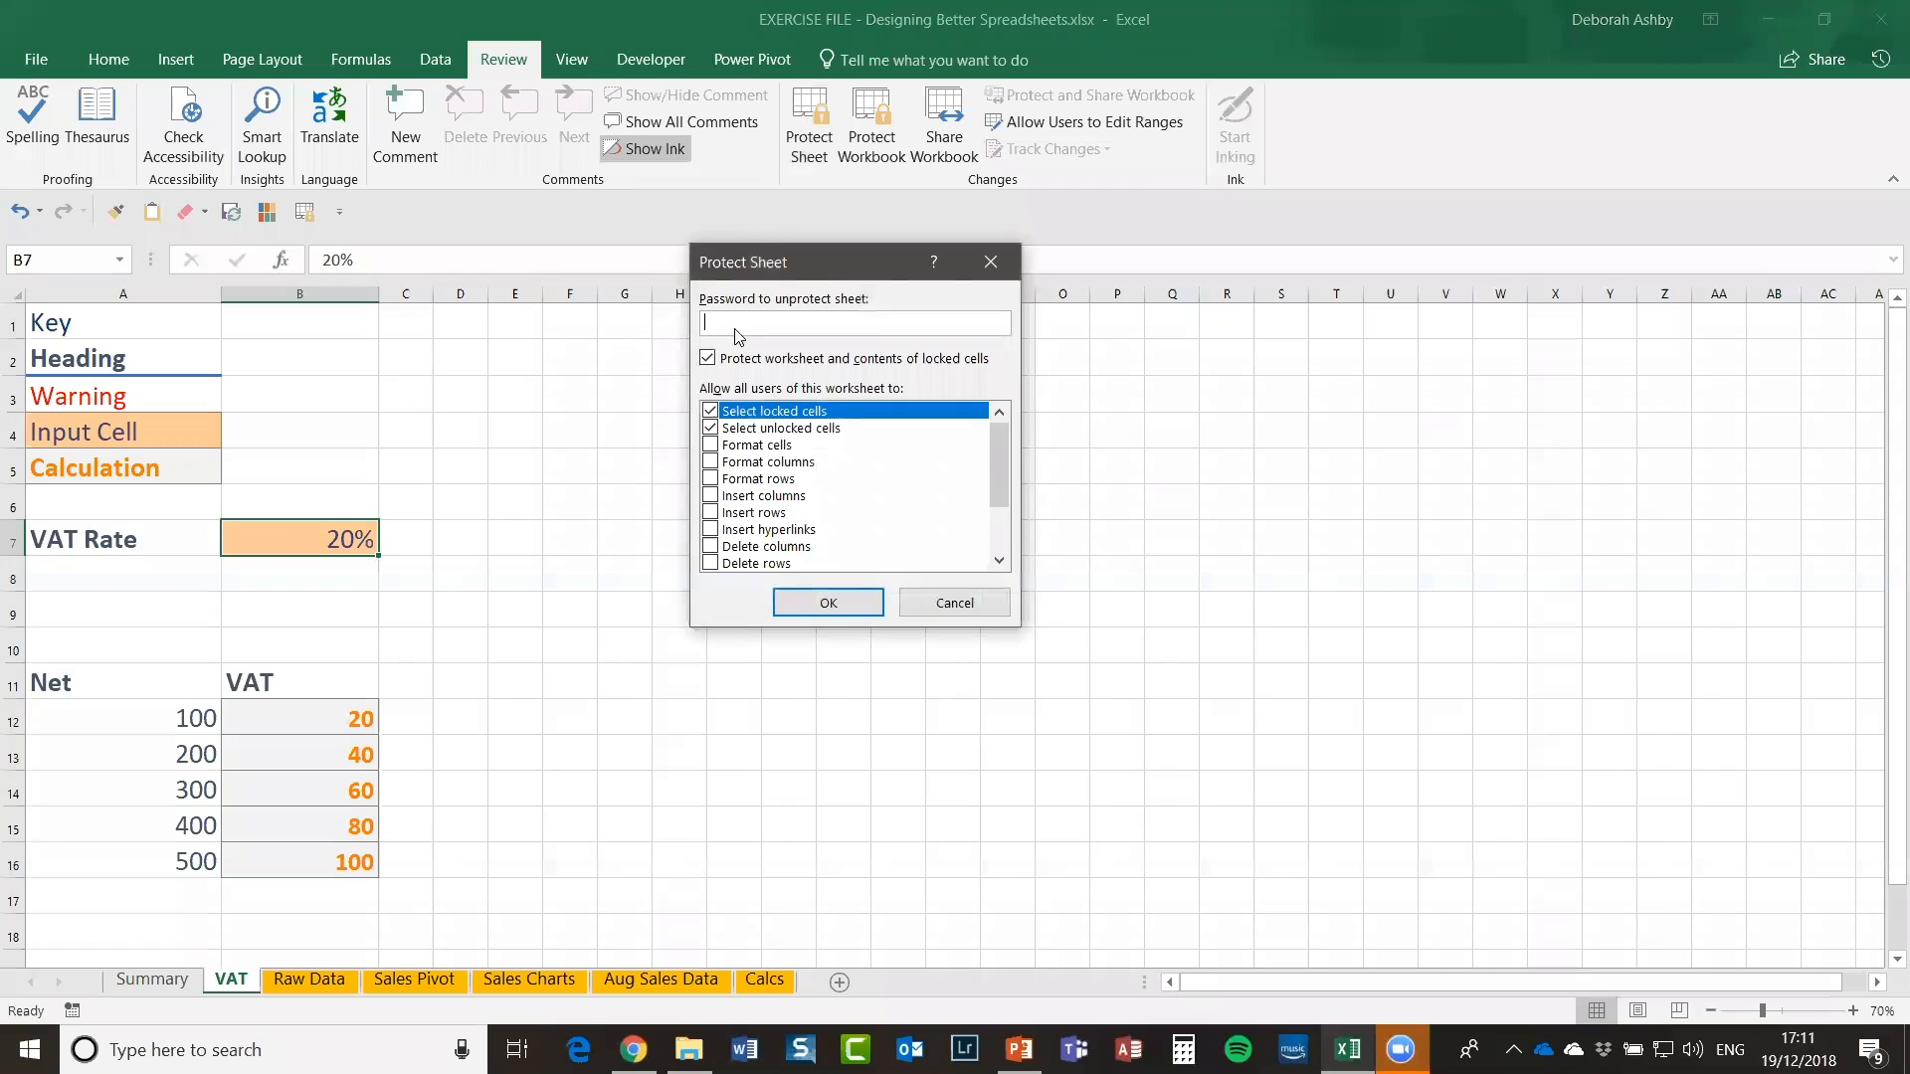
type("password")
left_click(836, 603)
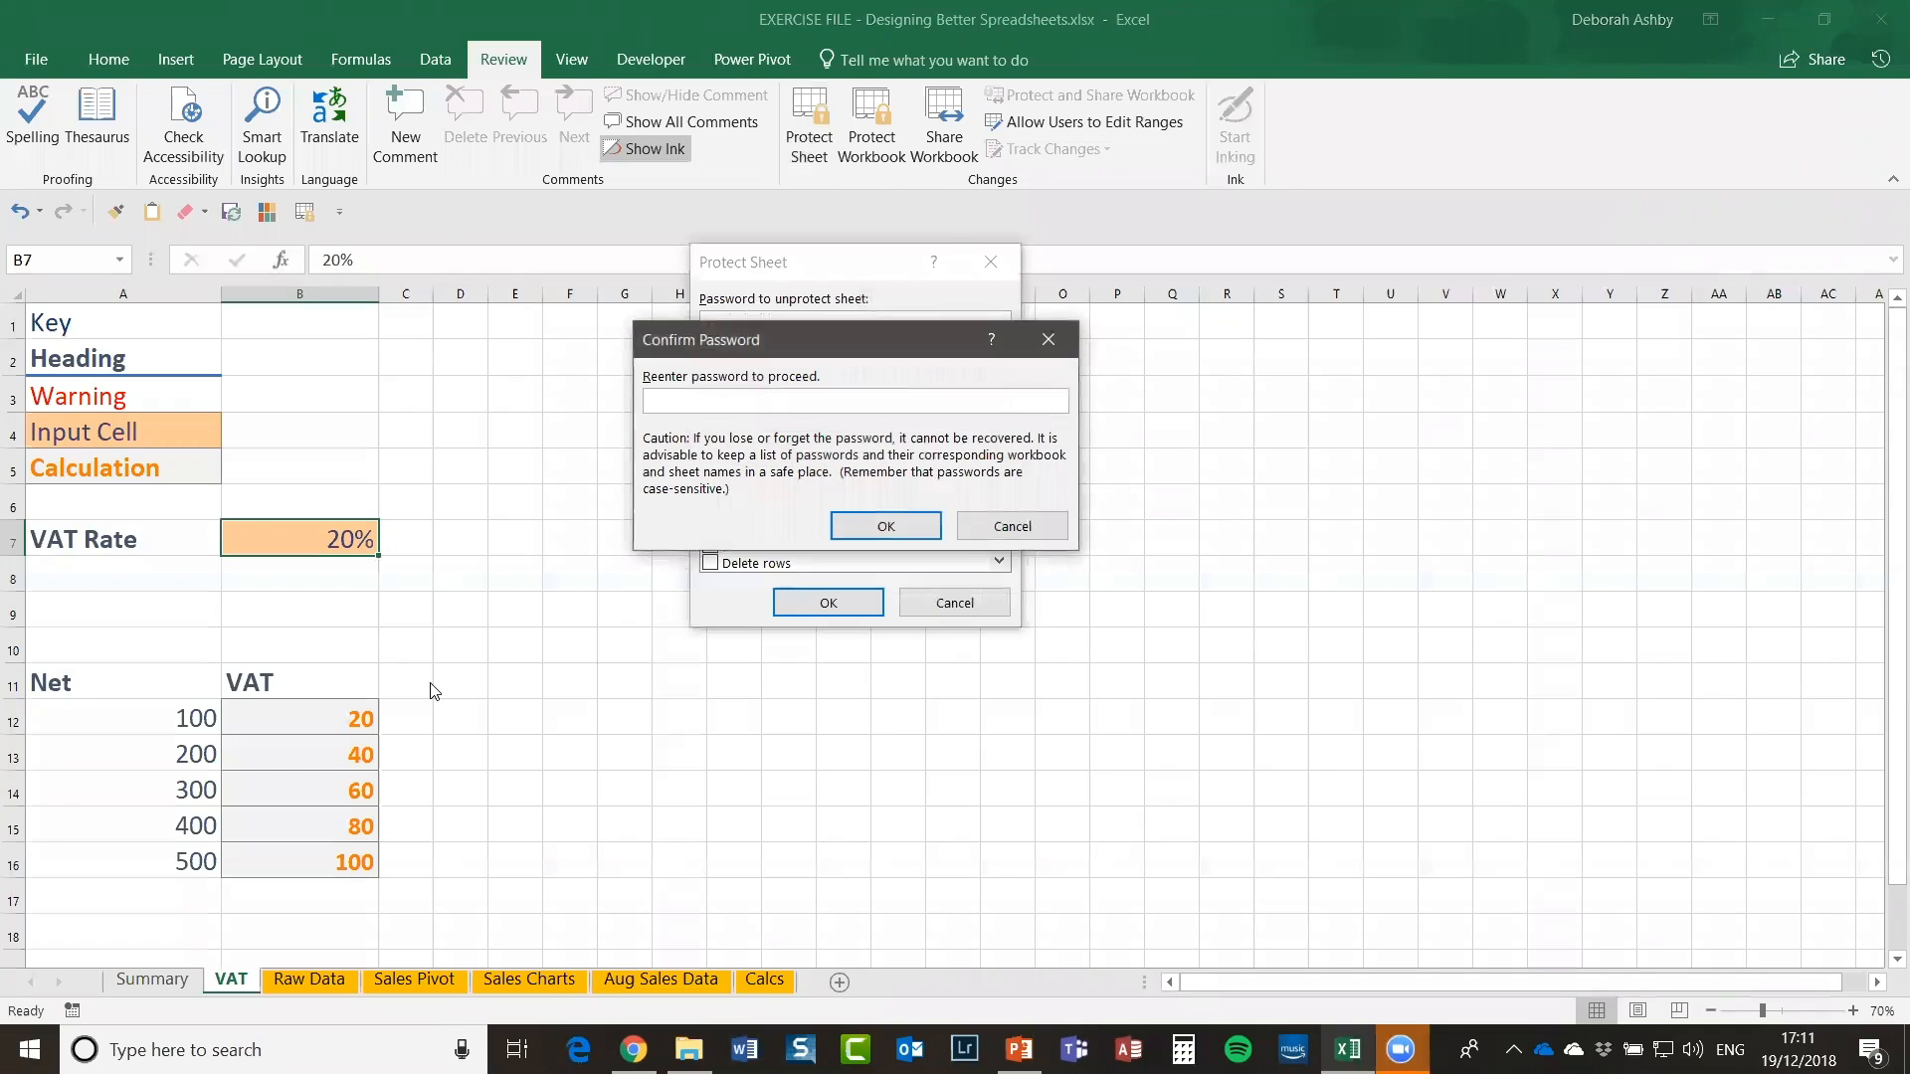
type("password")
left_click(884, 527)
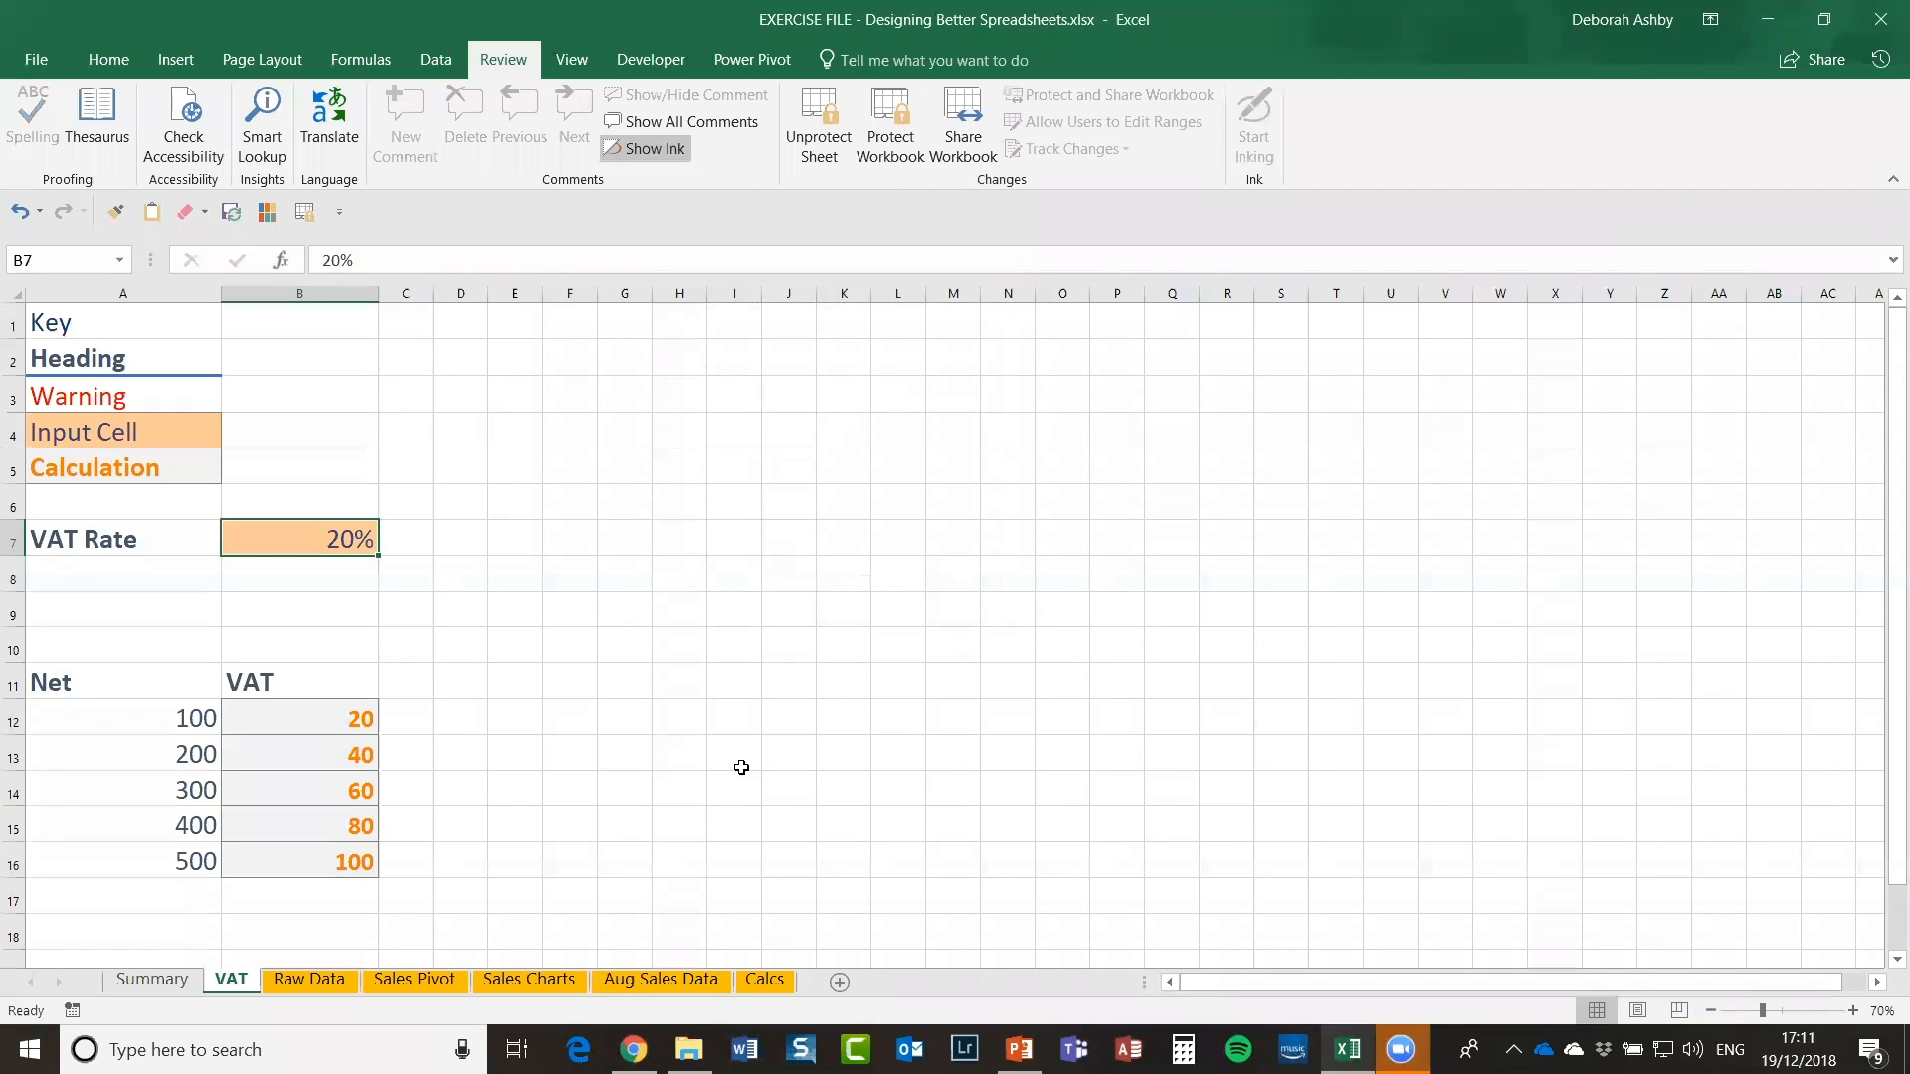
left_click(872, 529)
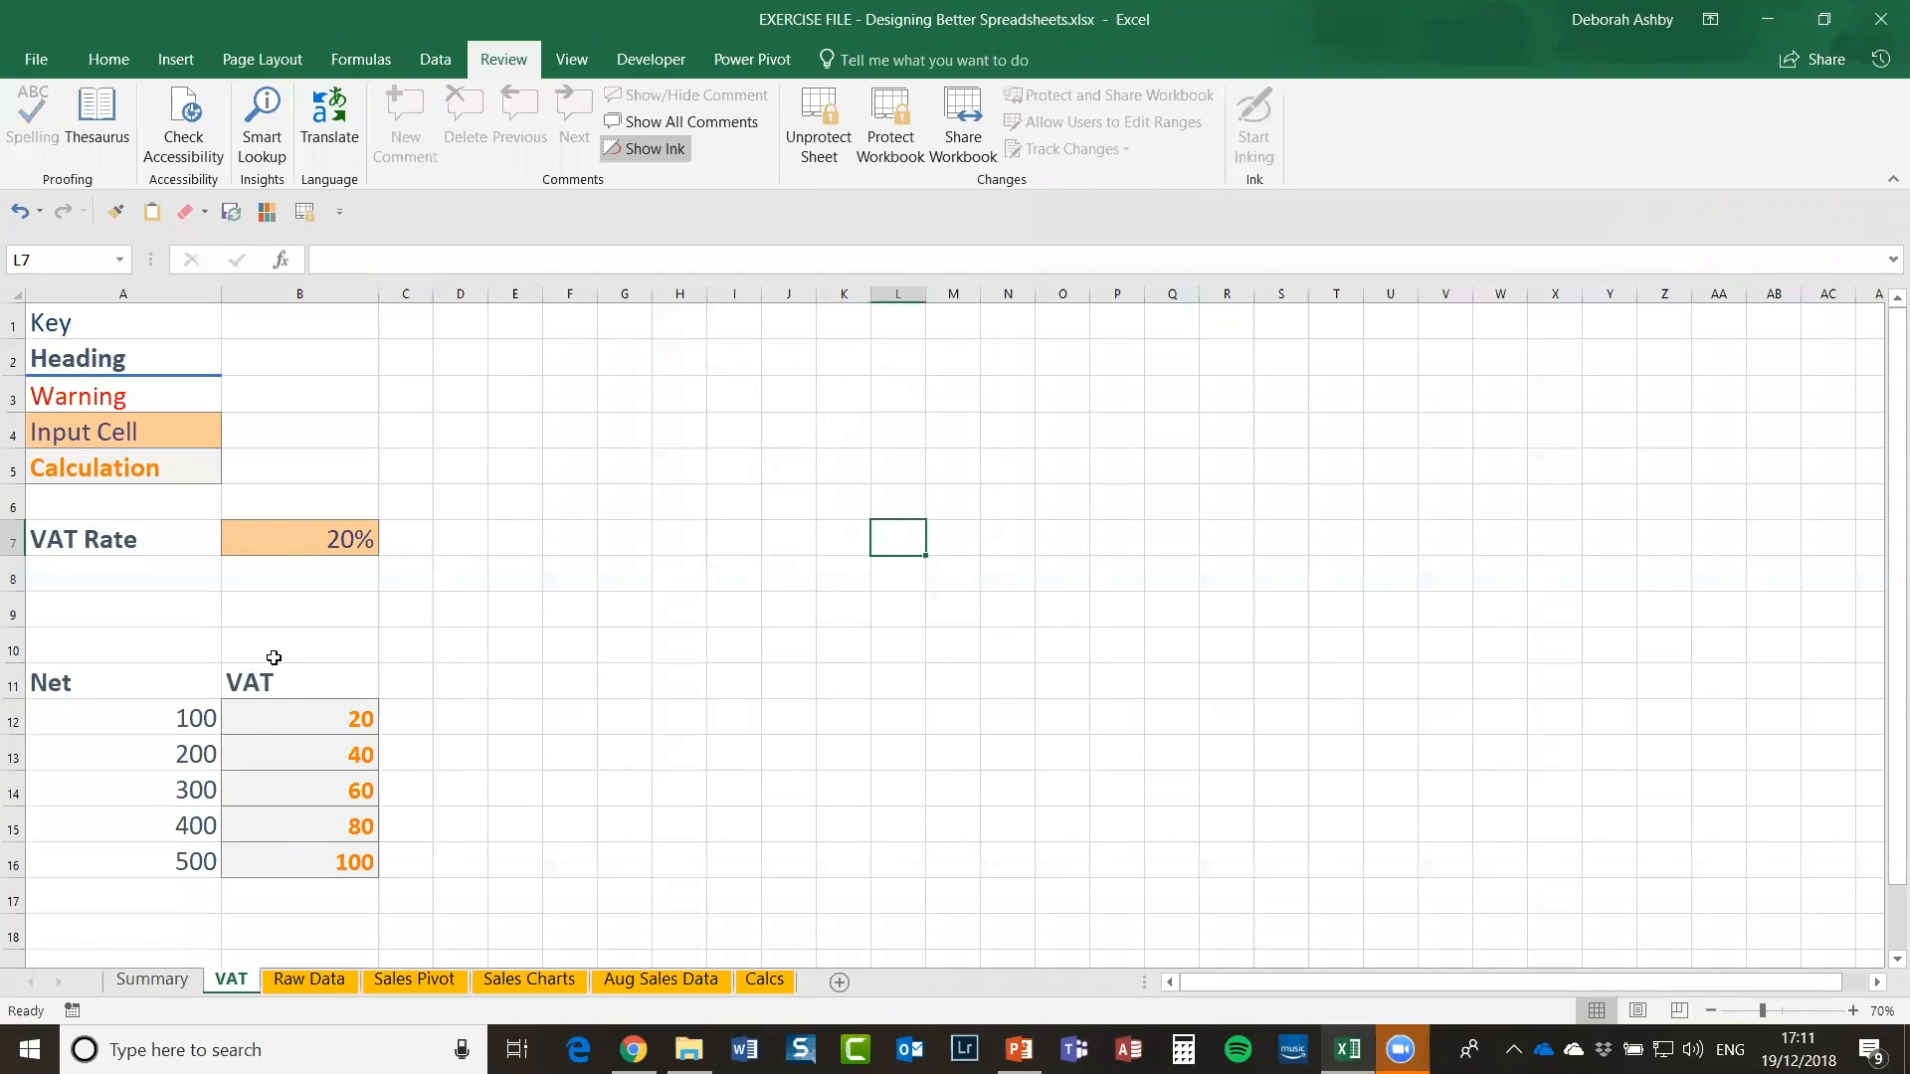
Step: Confirm locked B12 cannot be edited, then change the VAT Rate in B7 to 30%
left_click(286, 721)
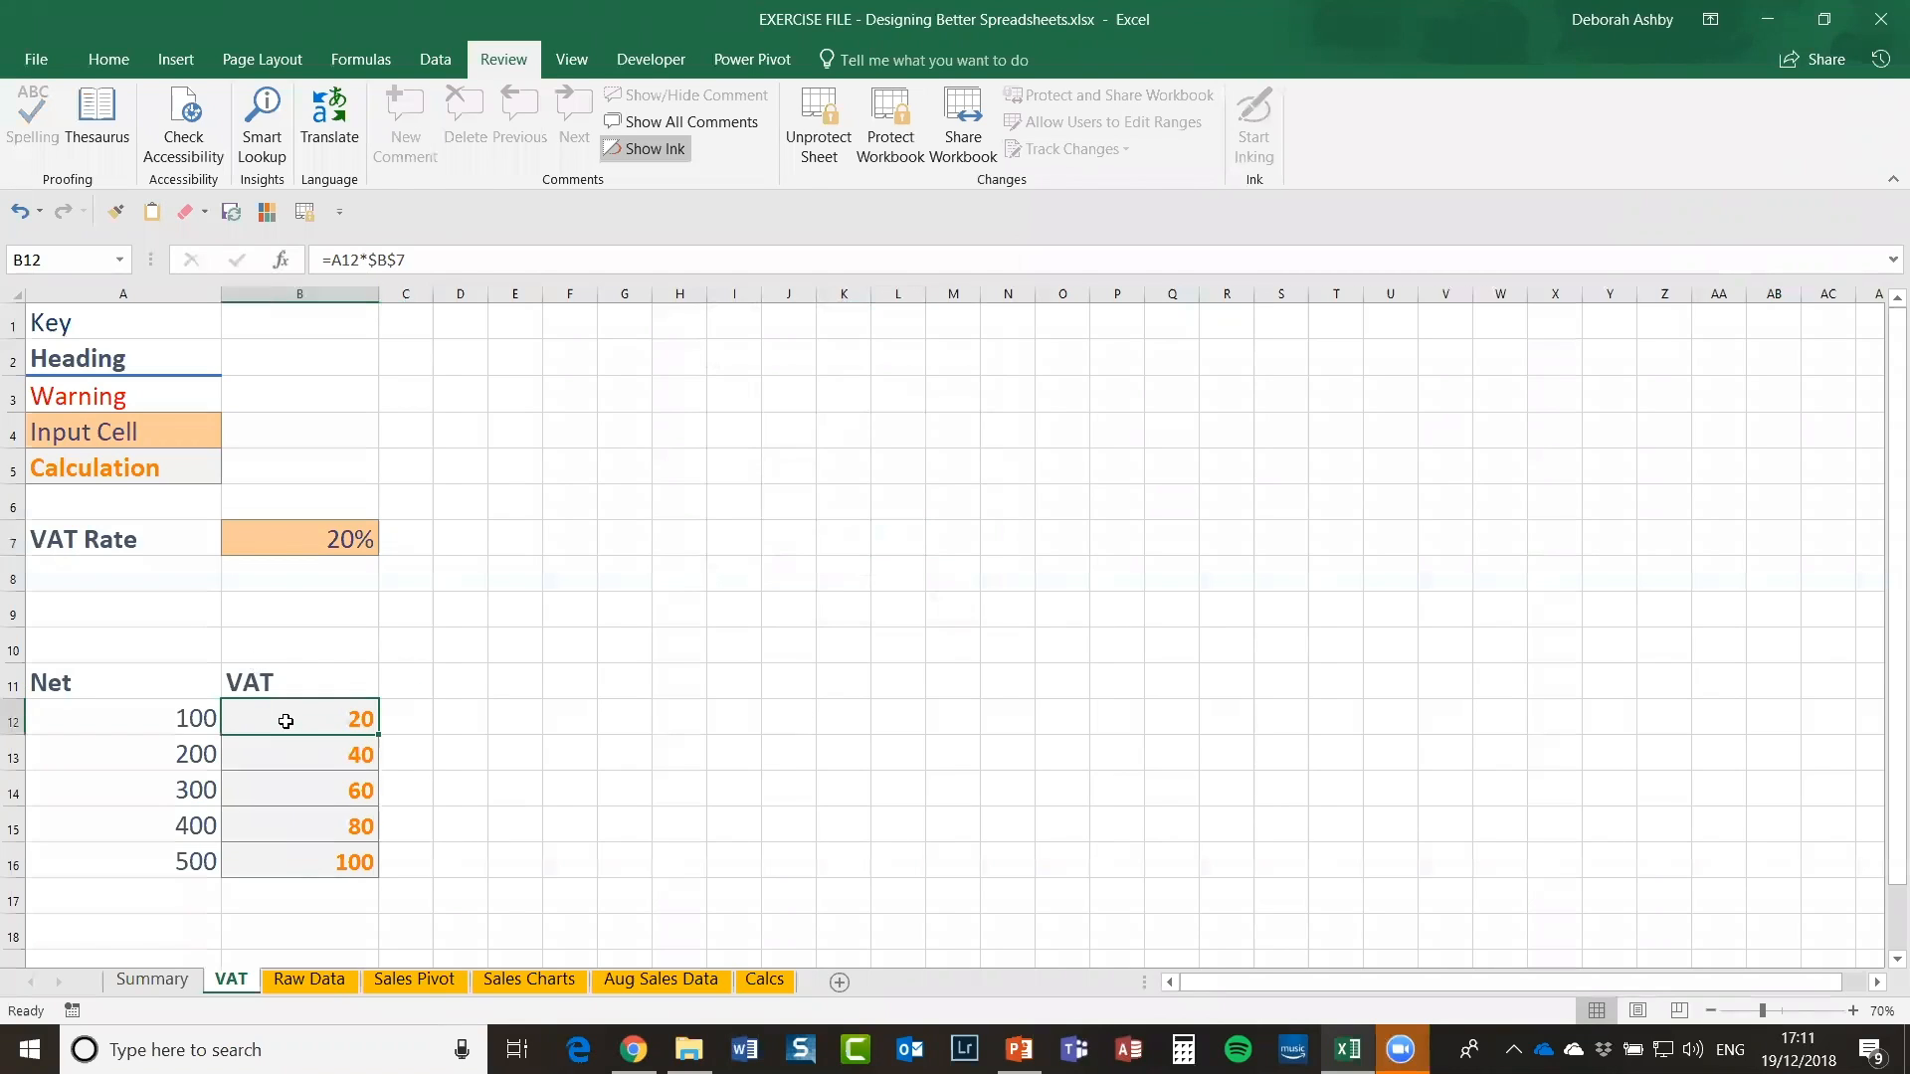
double_click(286, 721)
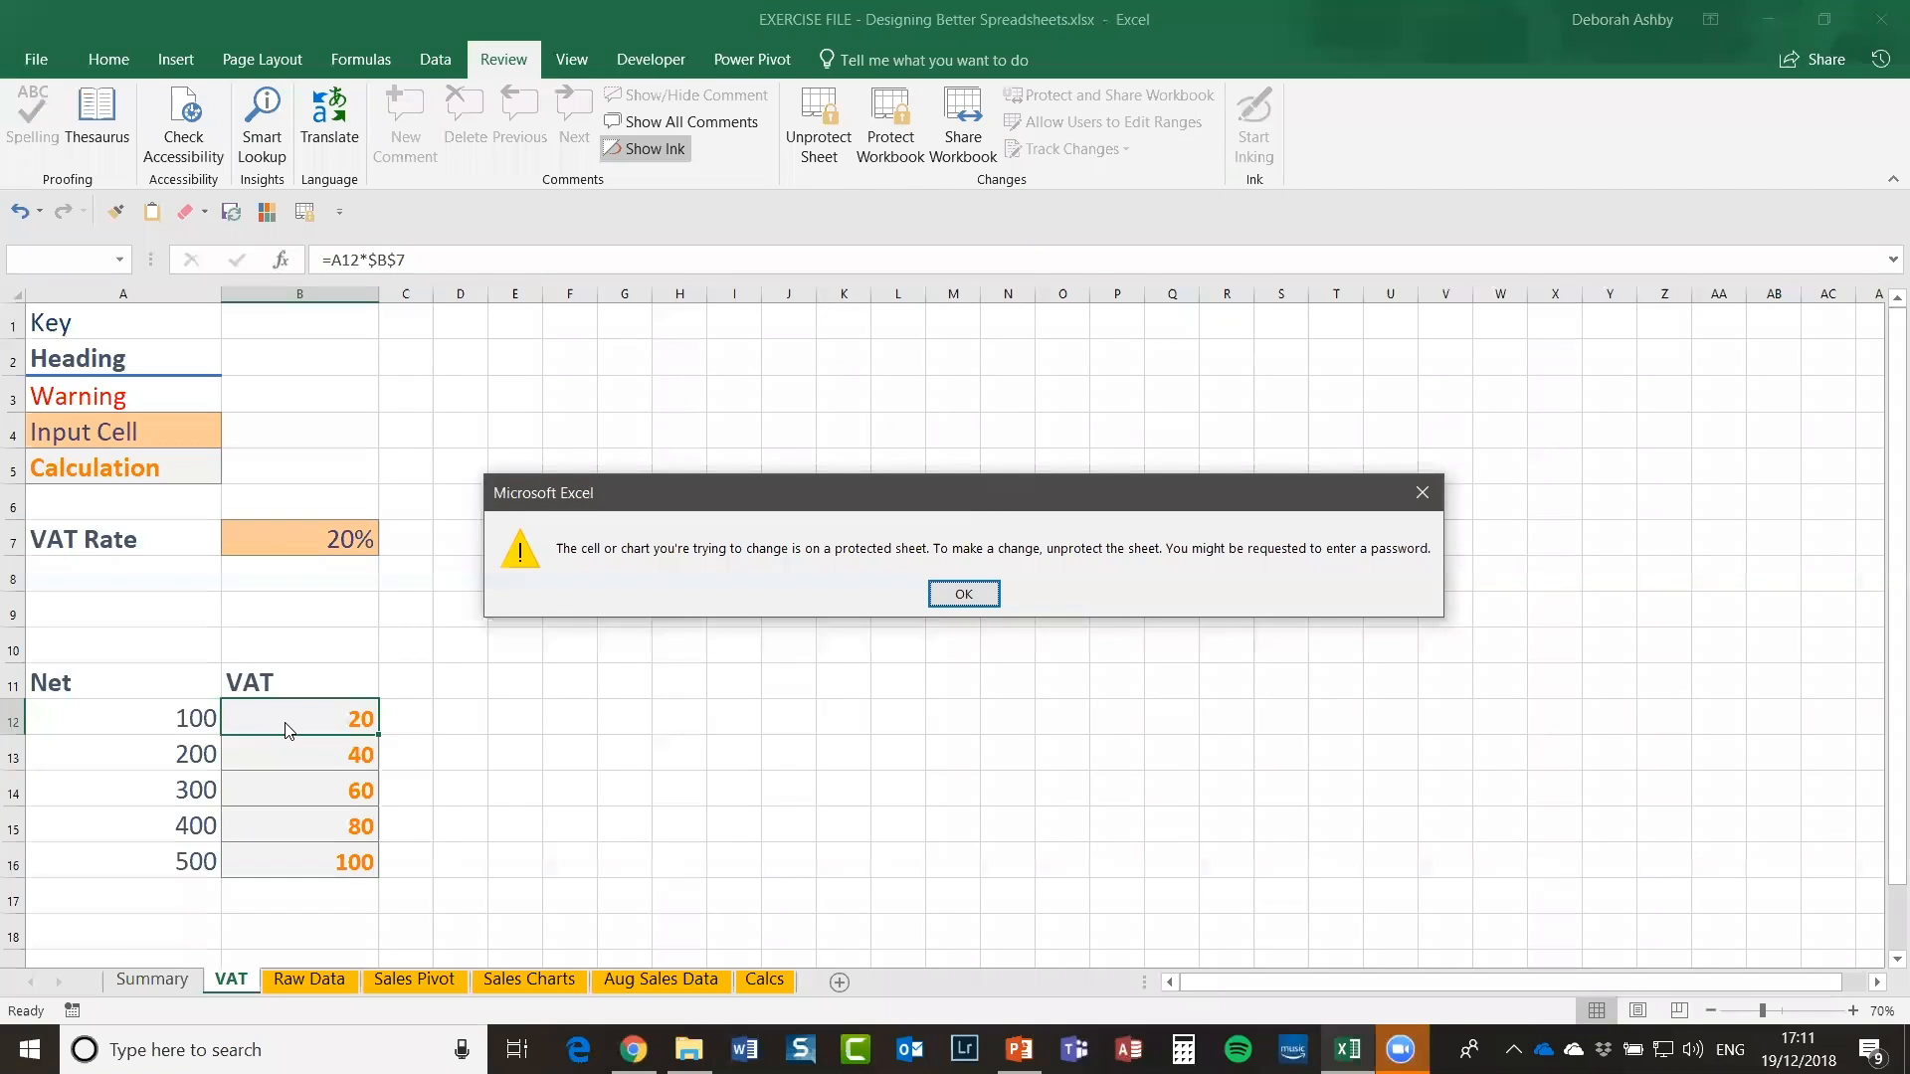
left_click(963, 596)
left_click(294, 546)
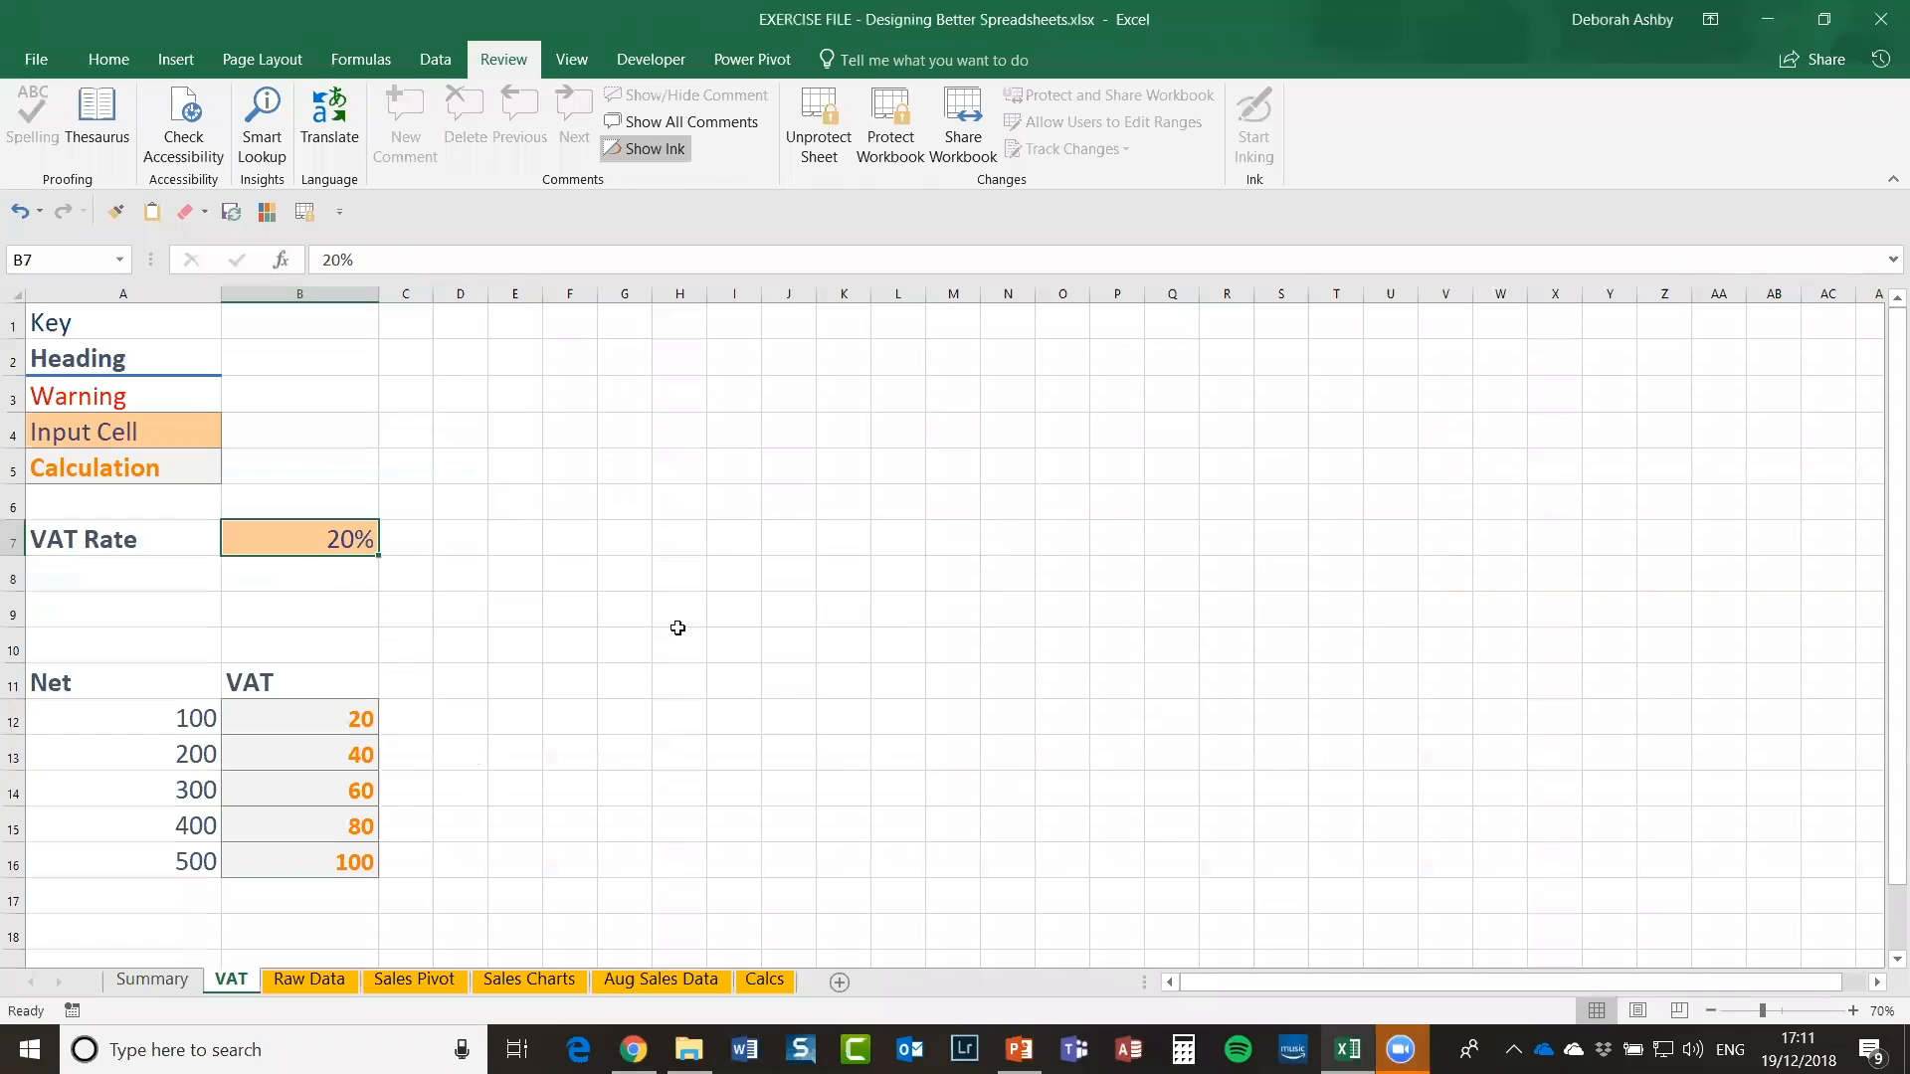
type("30")
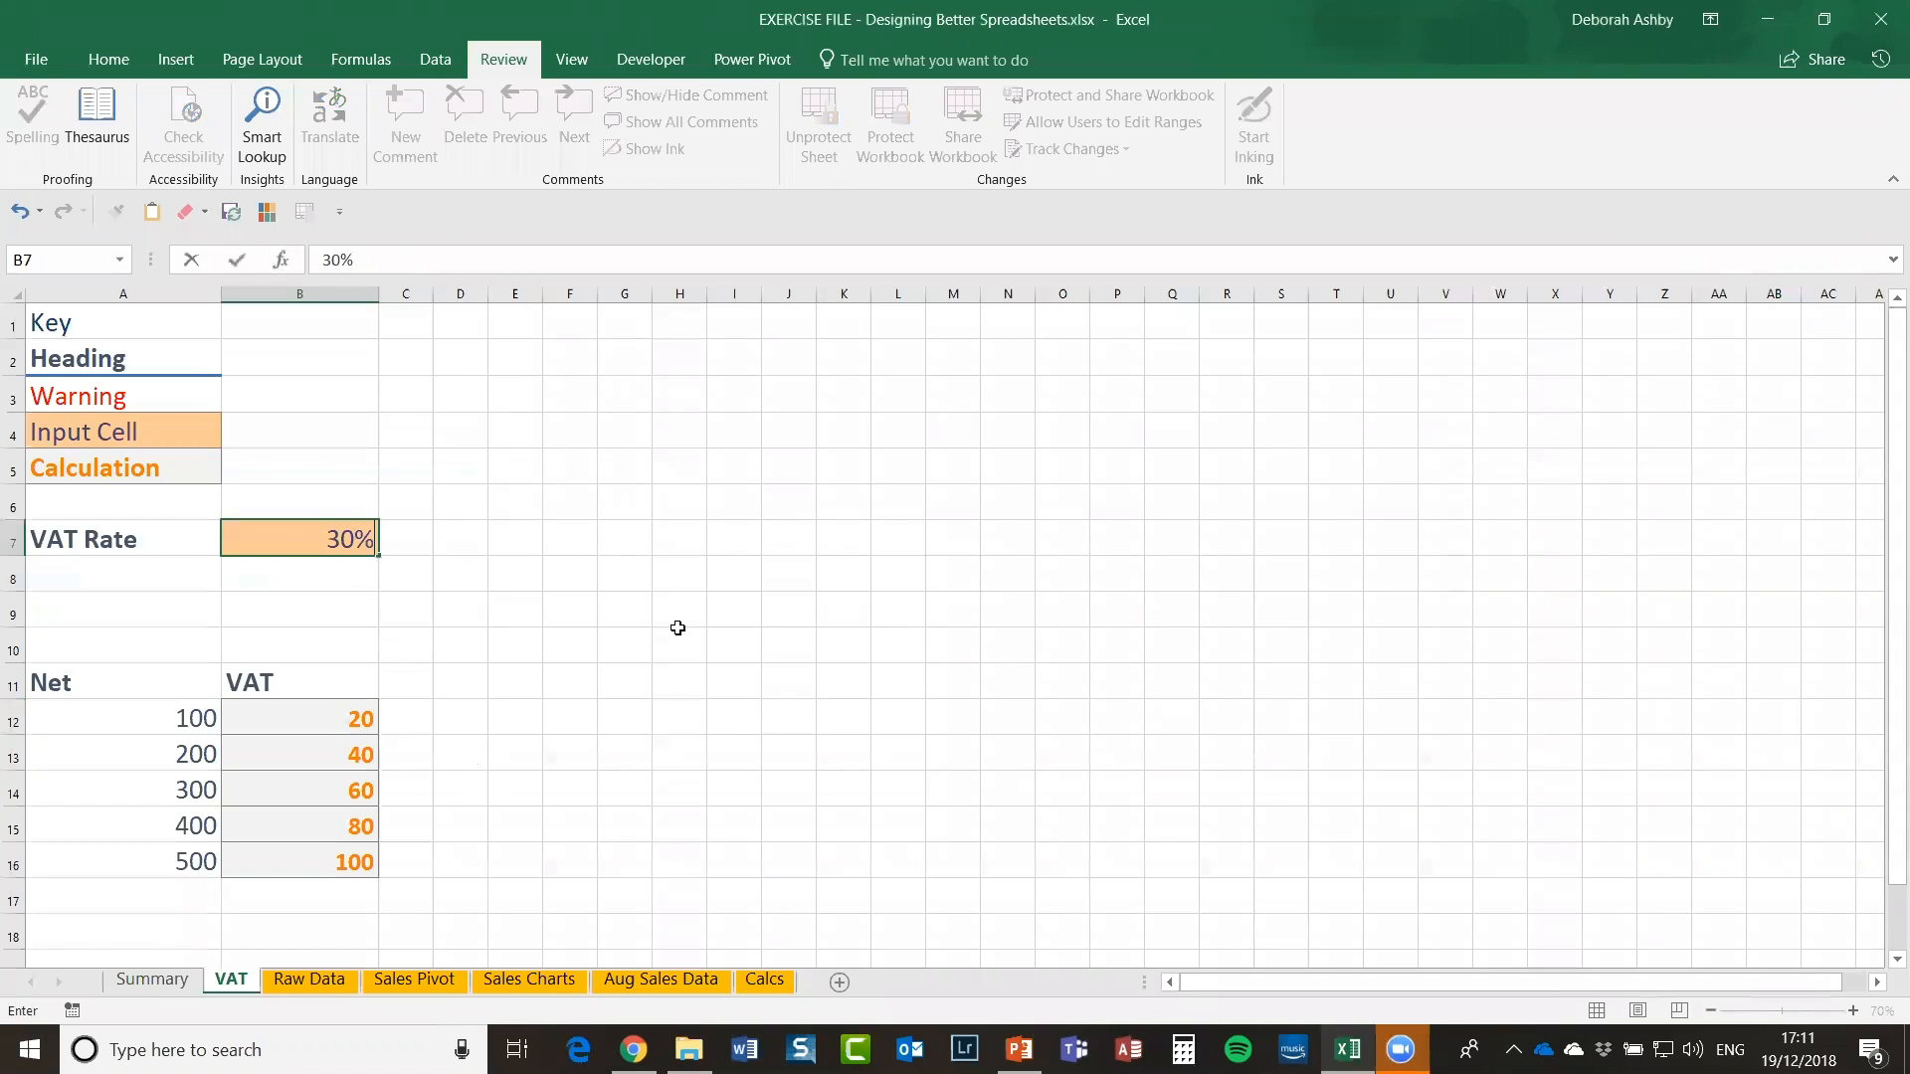
key("Return")
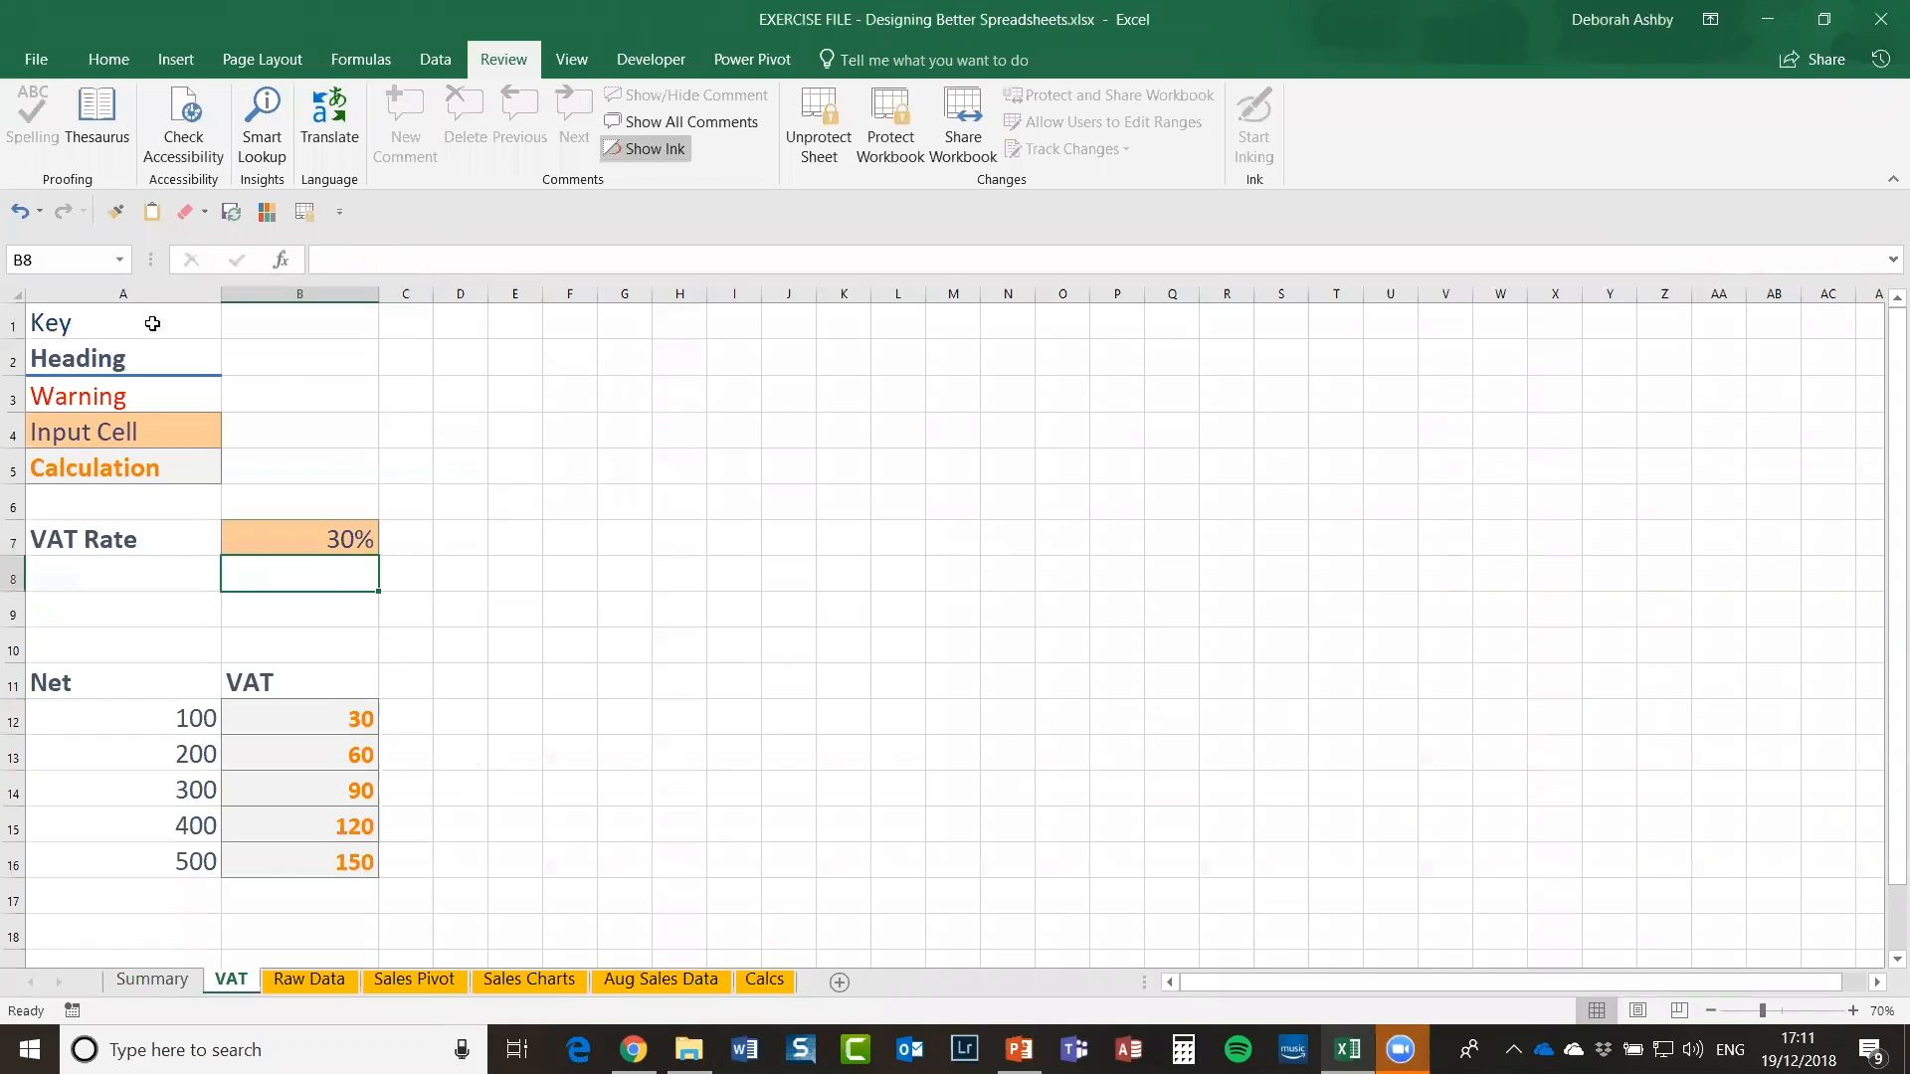
left_click(286, 541)
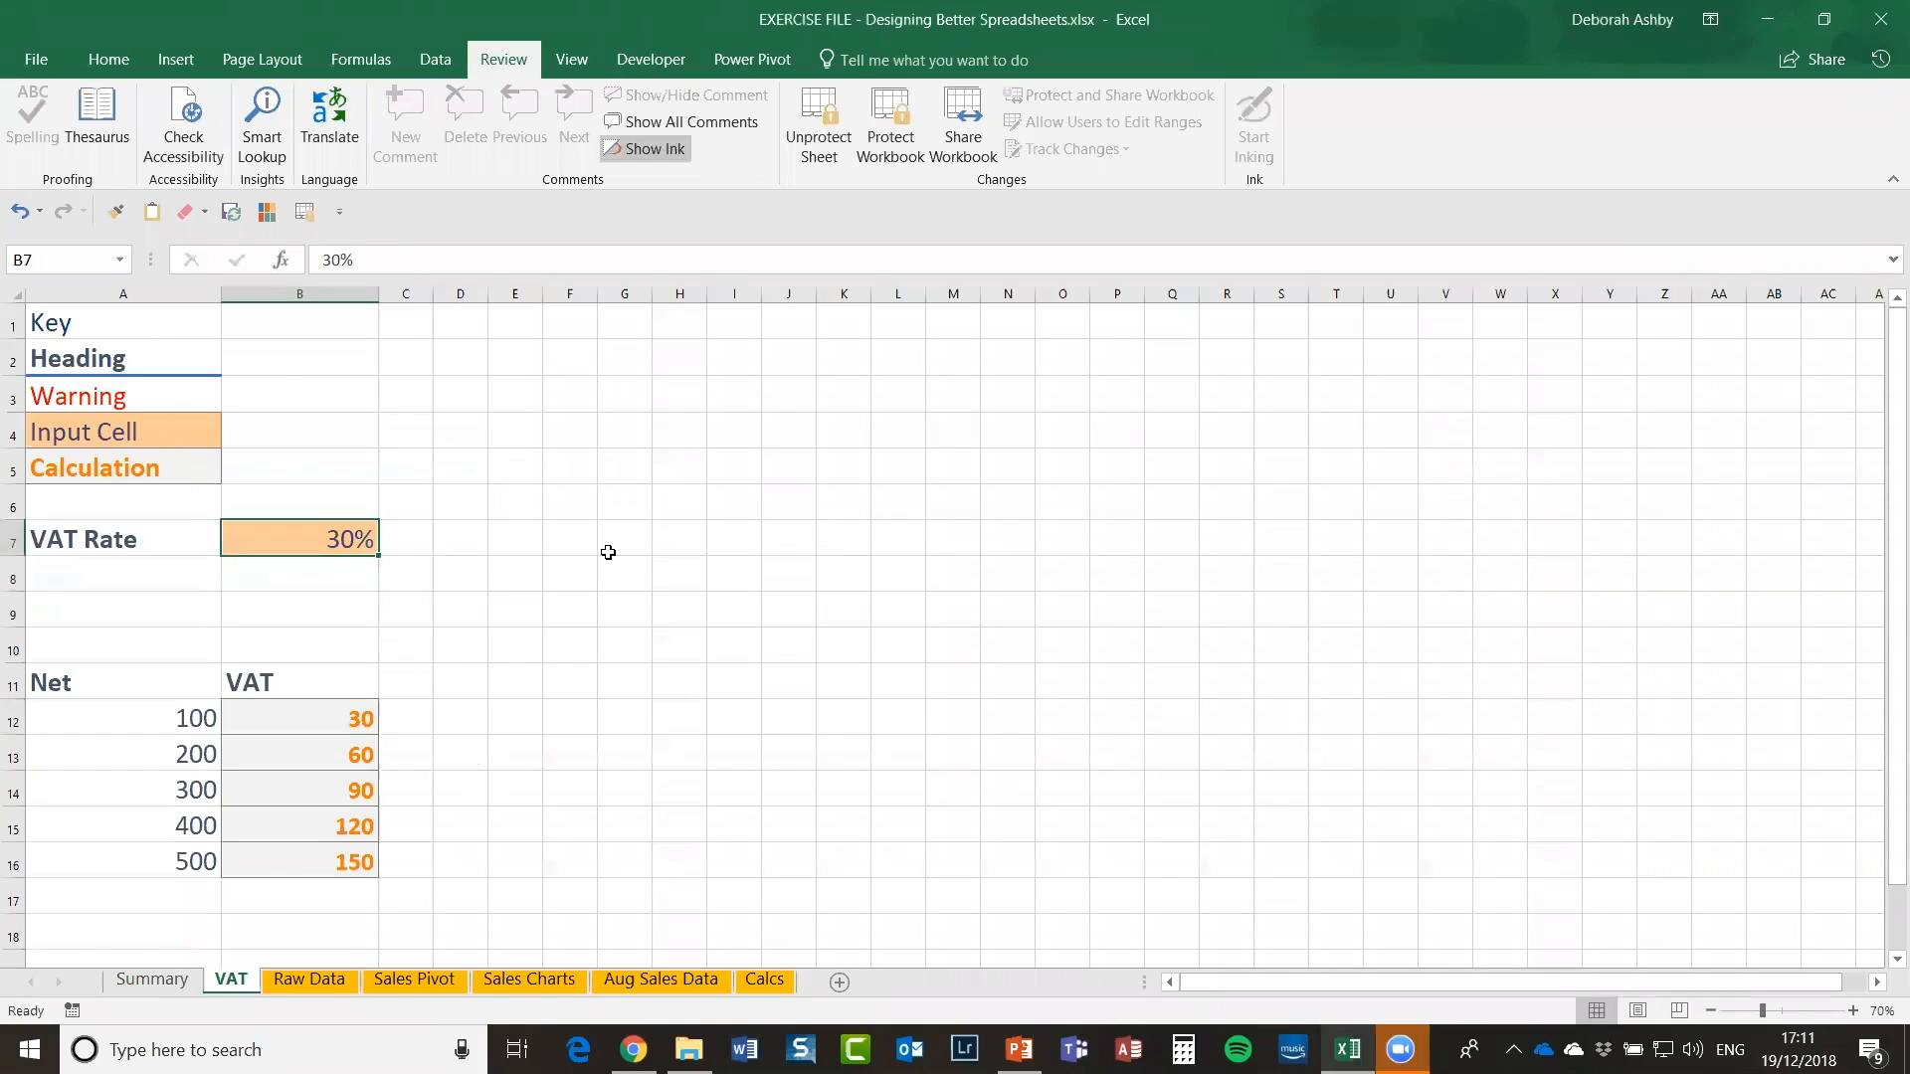
Step: Select several scattered cells starting at D4, then clear the selection
left_click(477, 437)
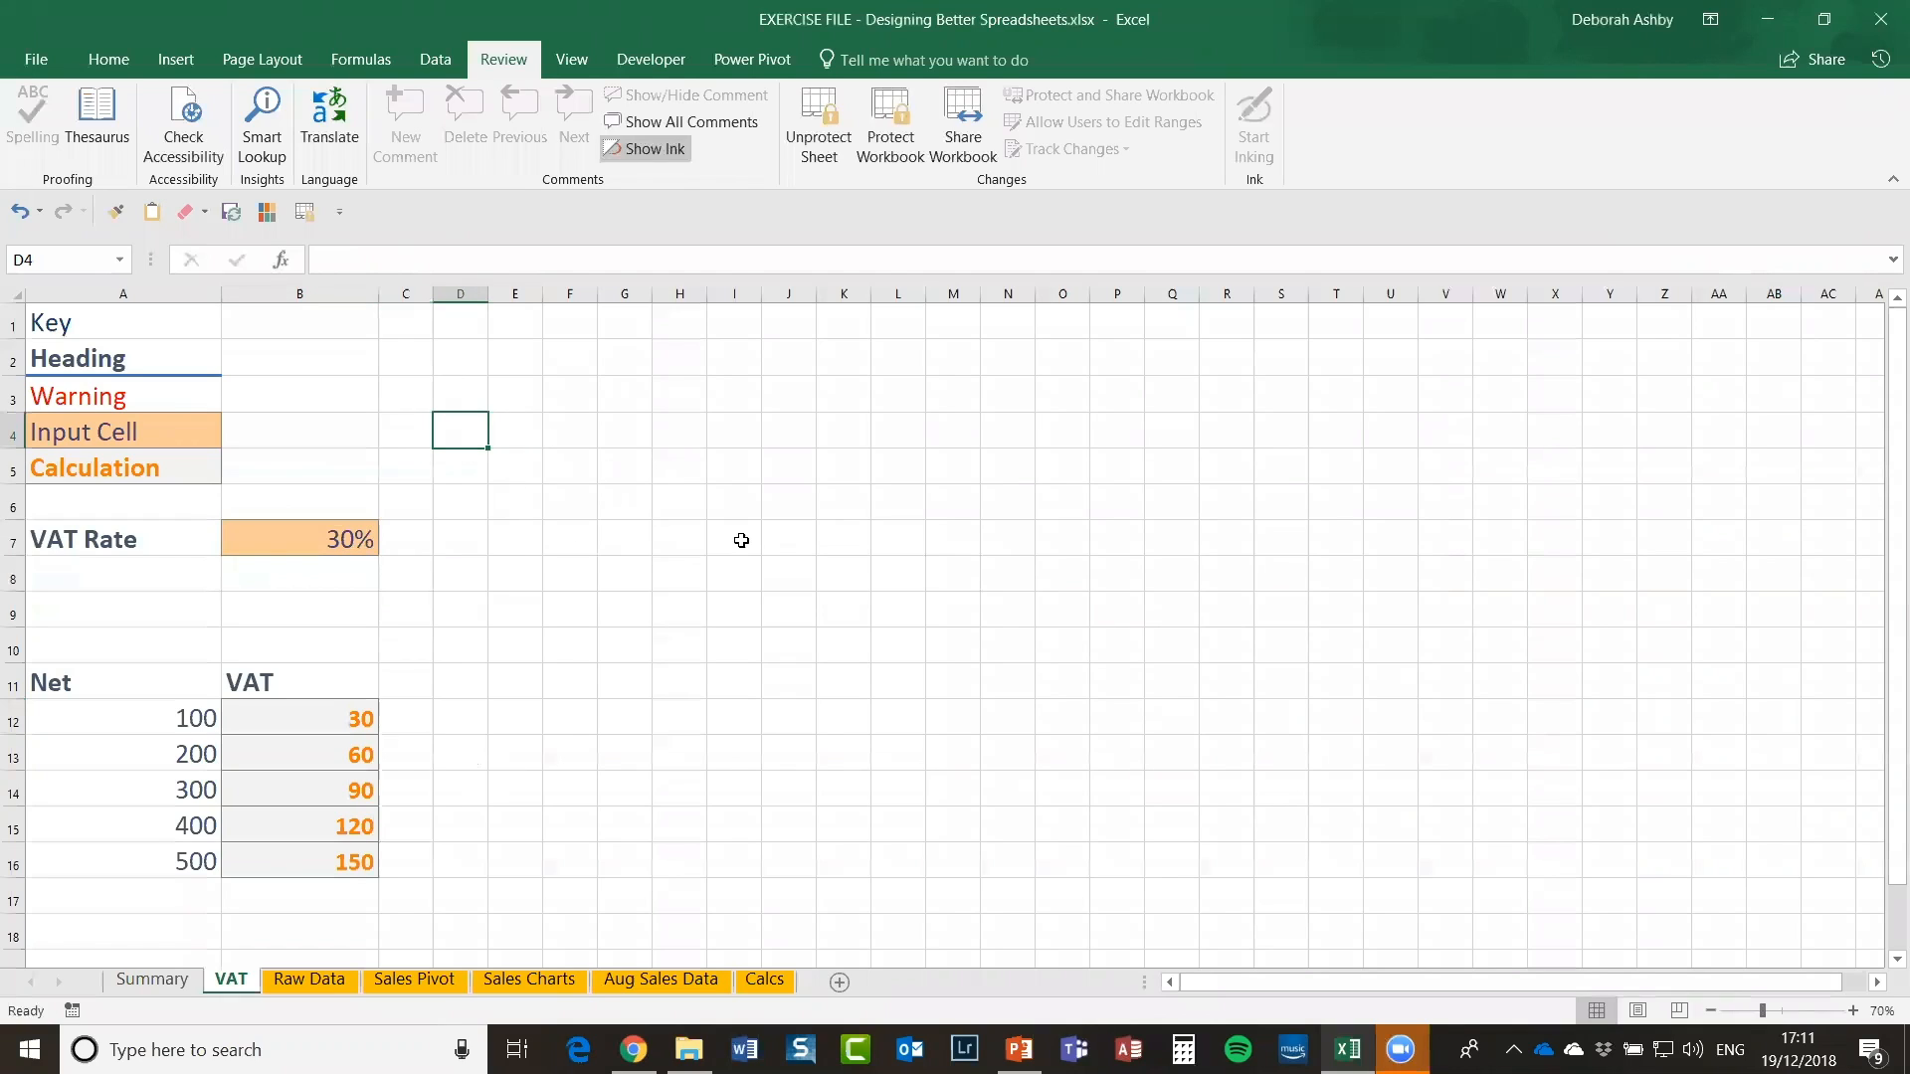
left_click(900, 468, "ctrl")
left_click(736, 721, "ctrl")
left_click(1145, 761, "ctrl")
left_click(1342, 571, "ctrl")
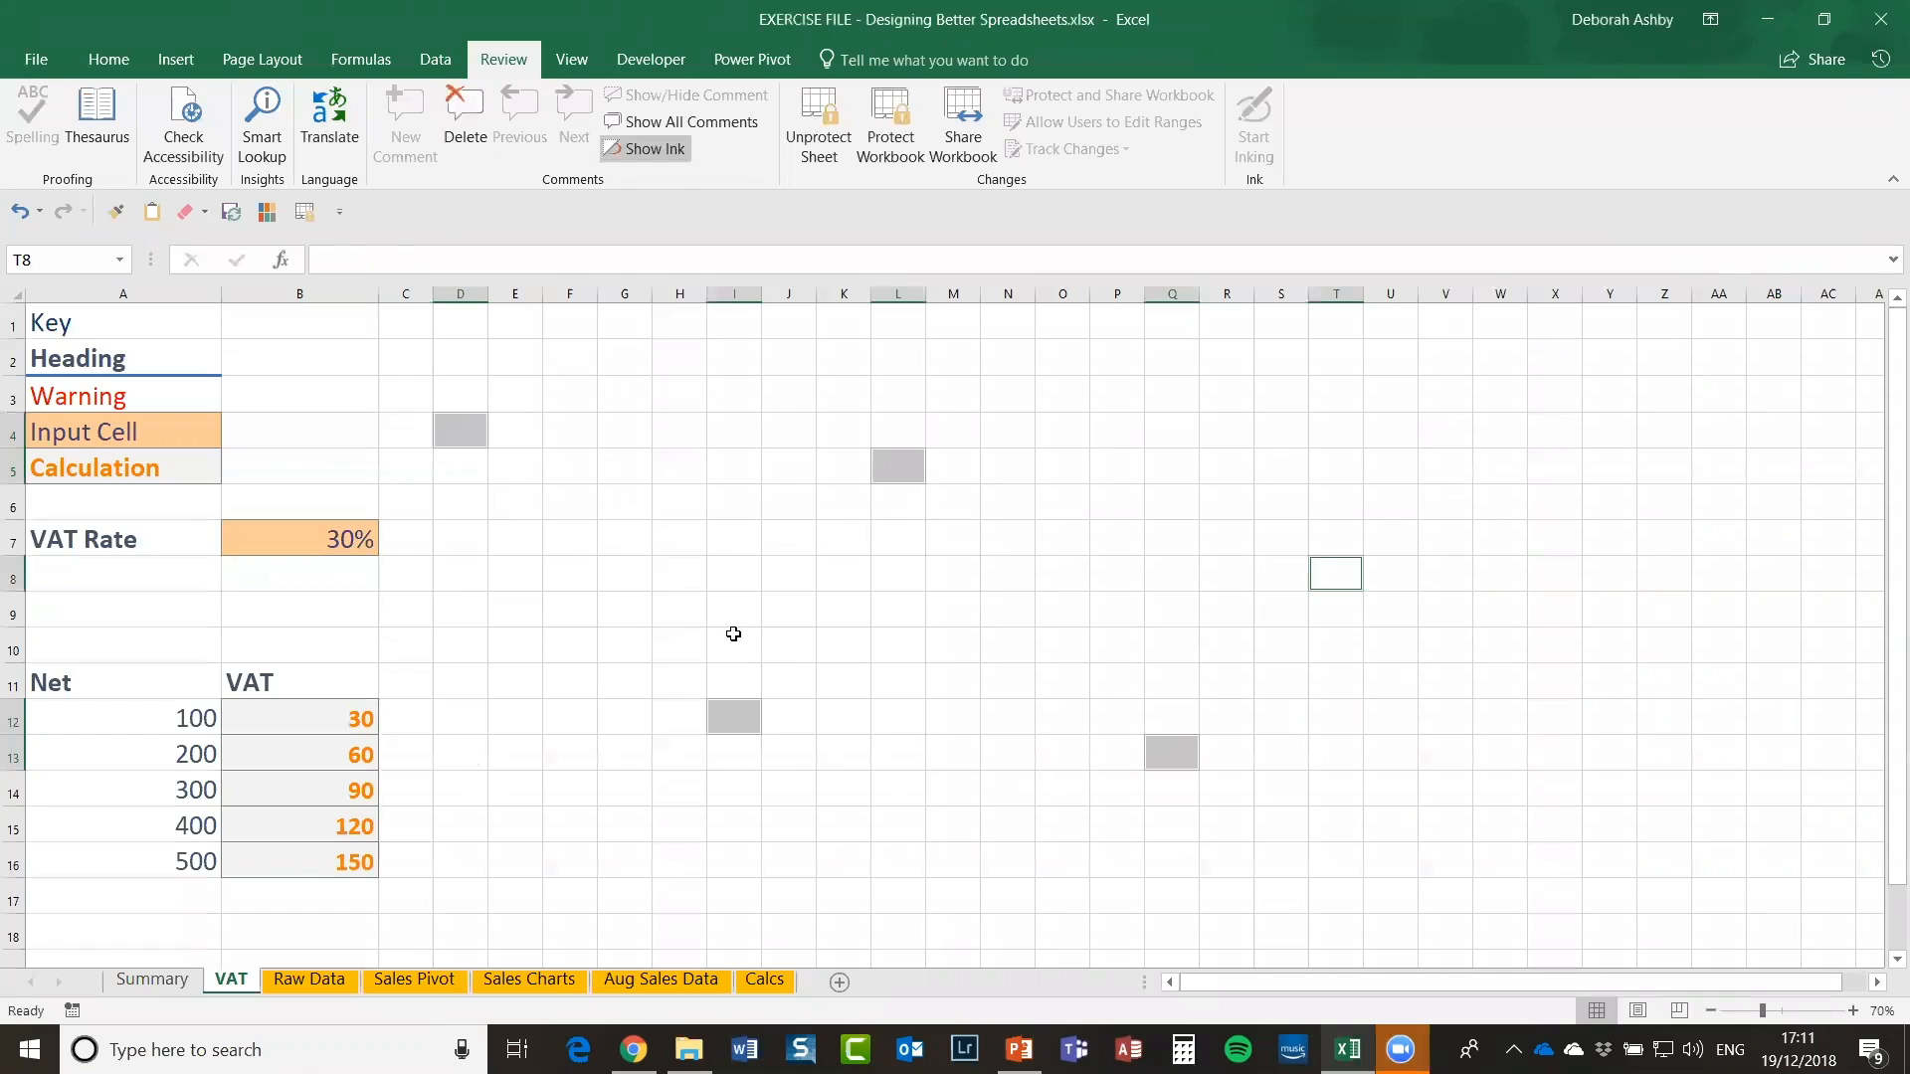
left_click(1176, 474)
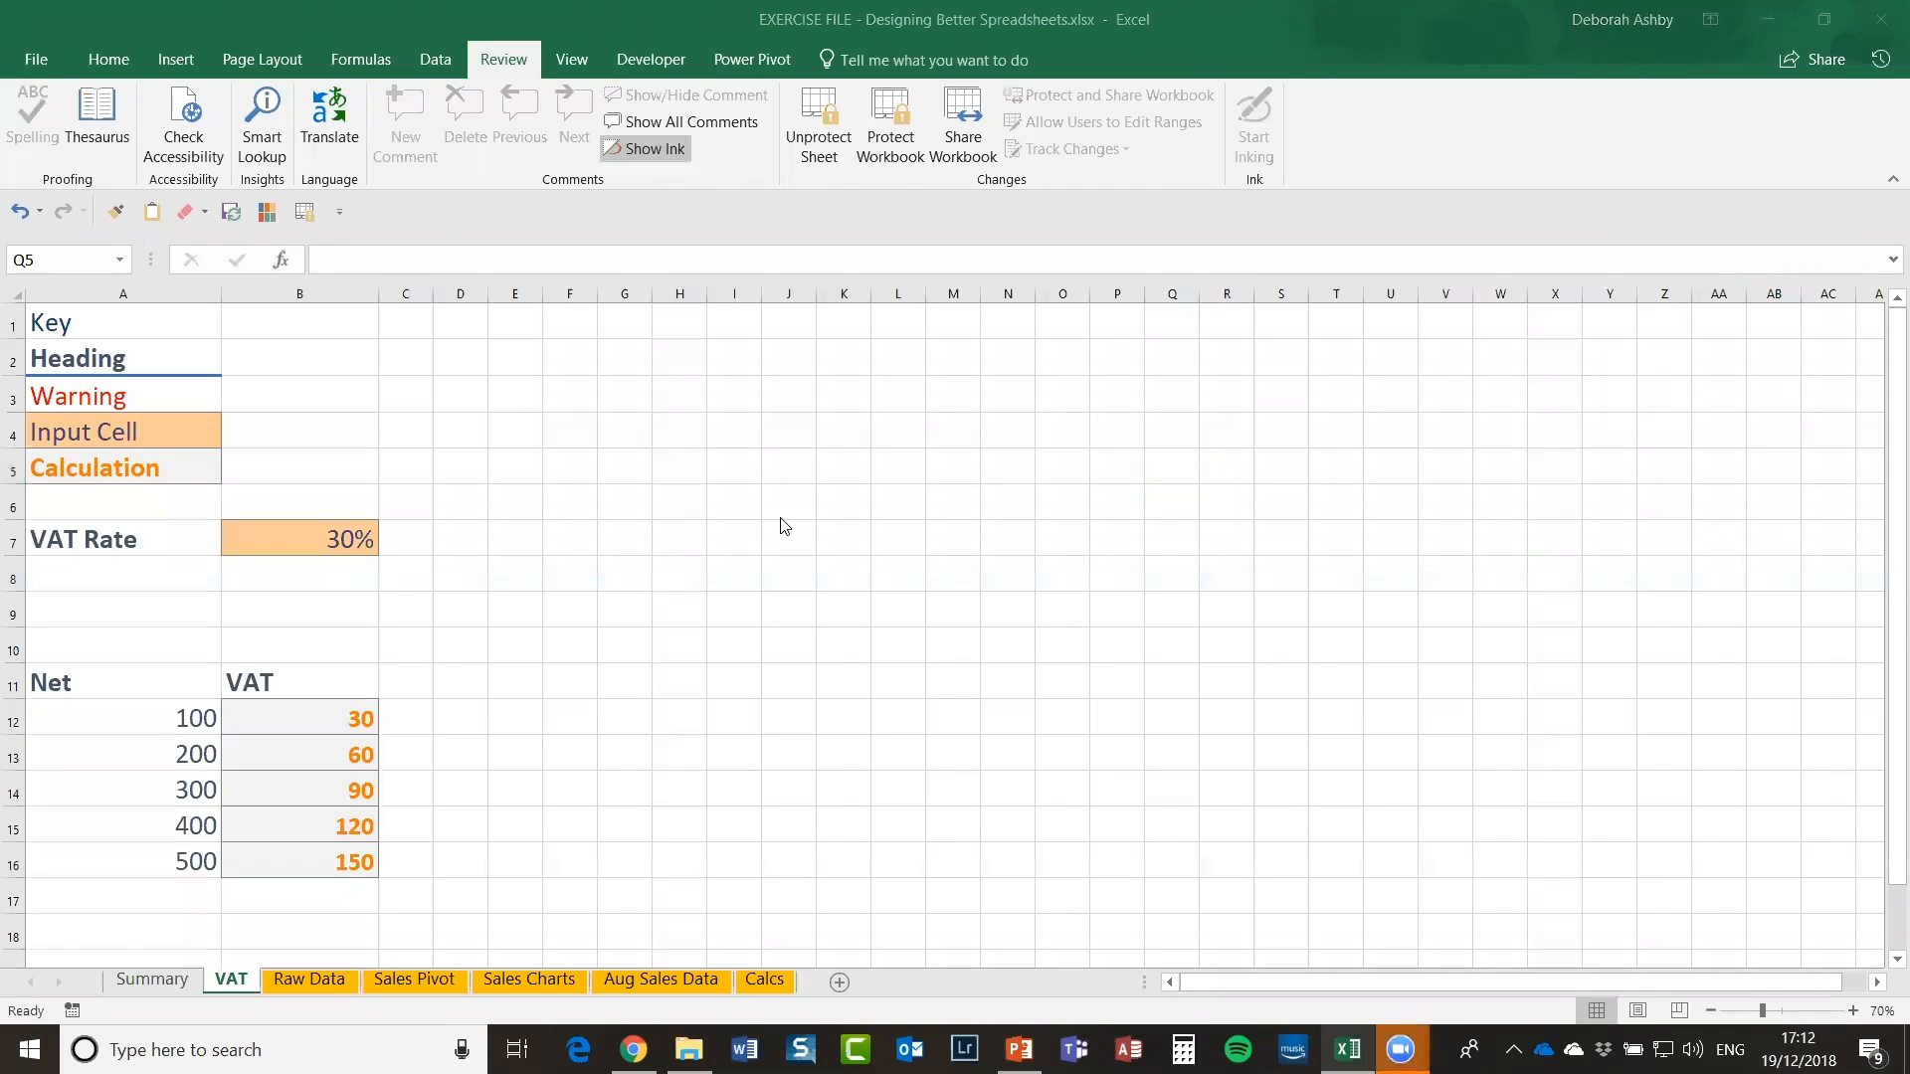
Step: Unprotect the VAT sheet by entering its password
left_click(460, 609)
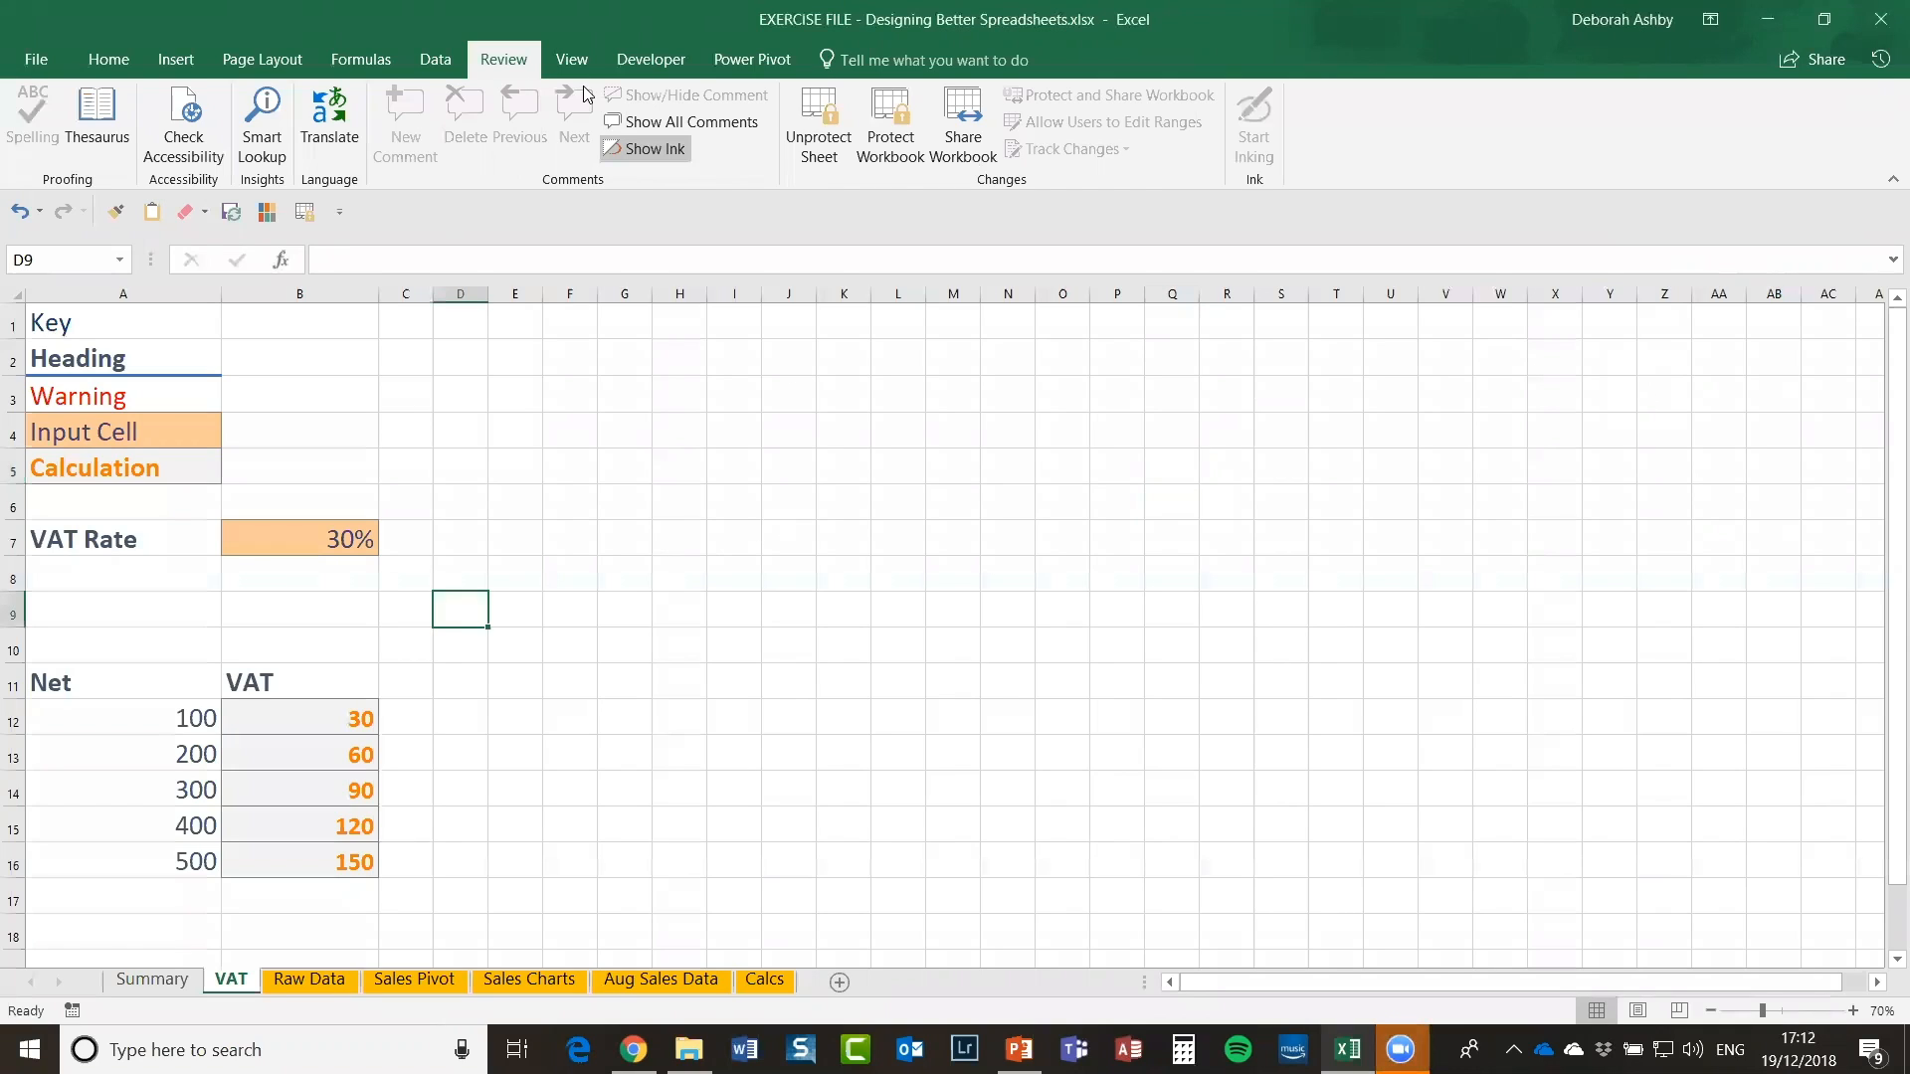
left_click(815, 124)
type("••••••••")
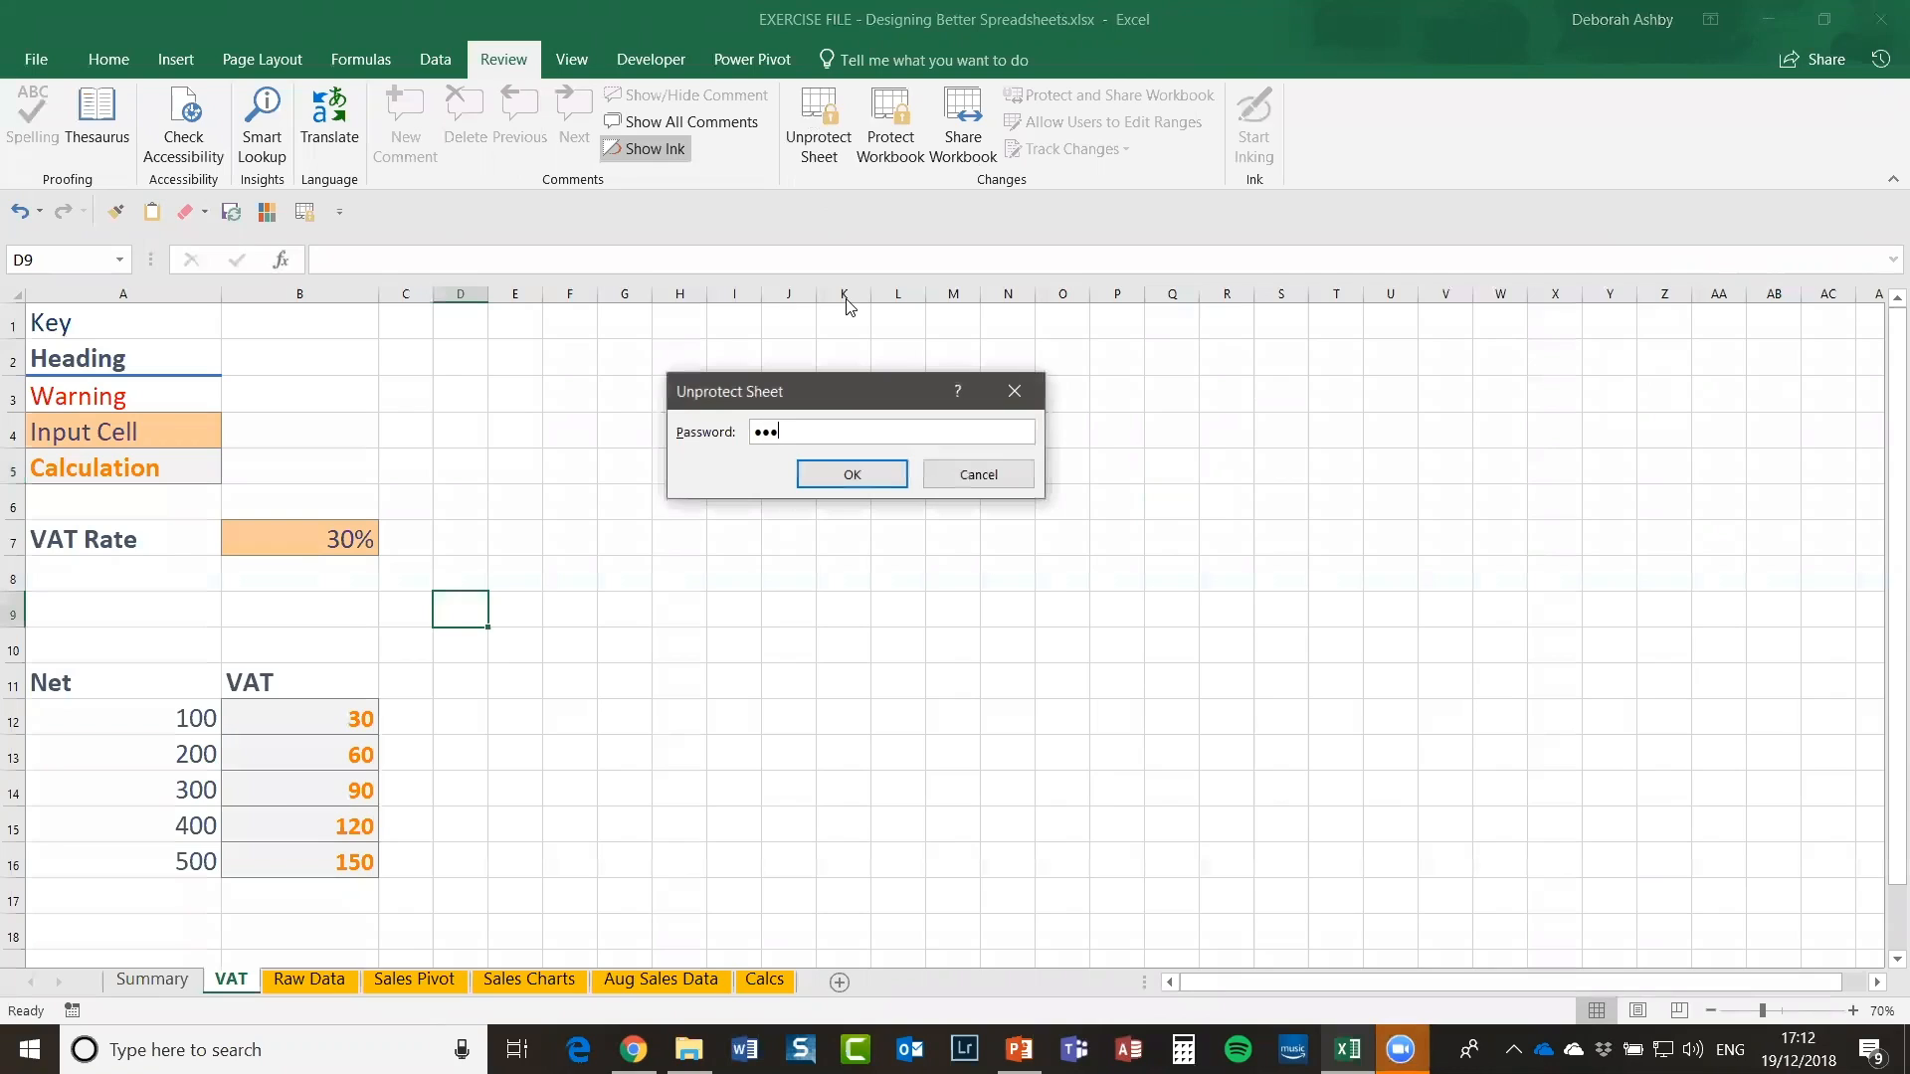
key("Return")
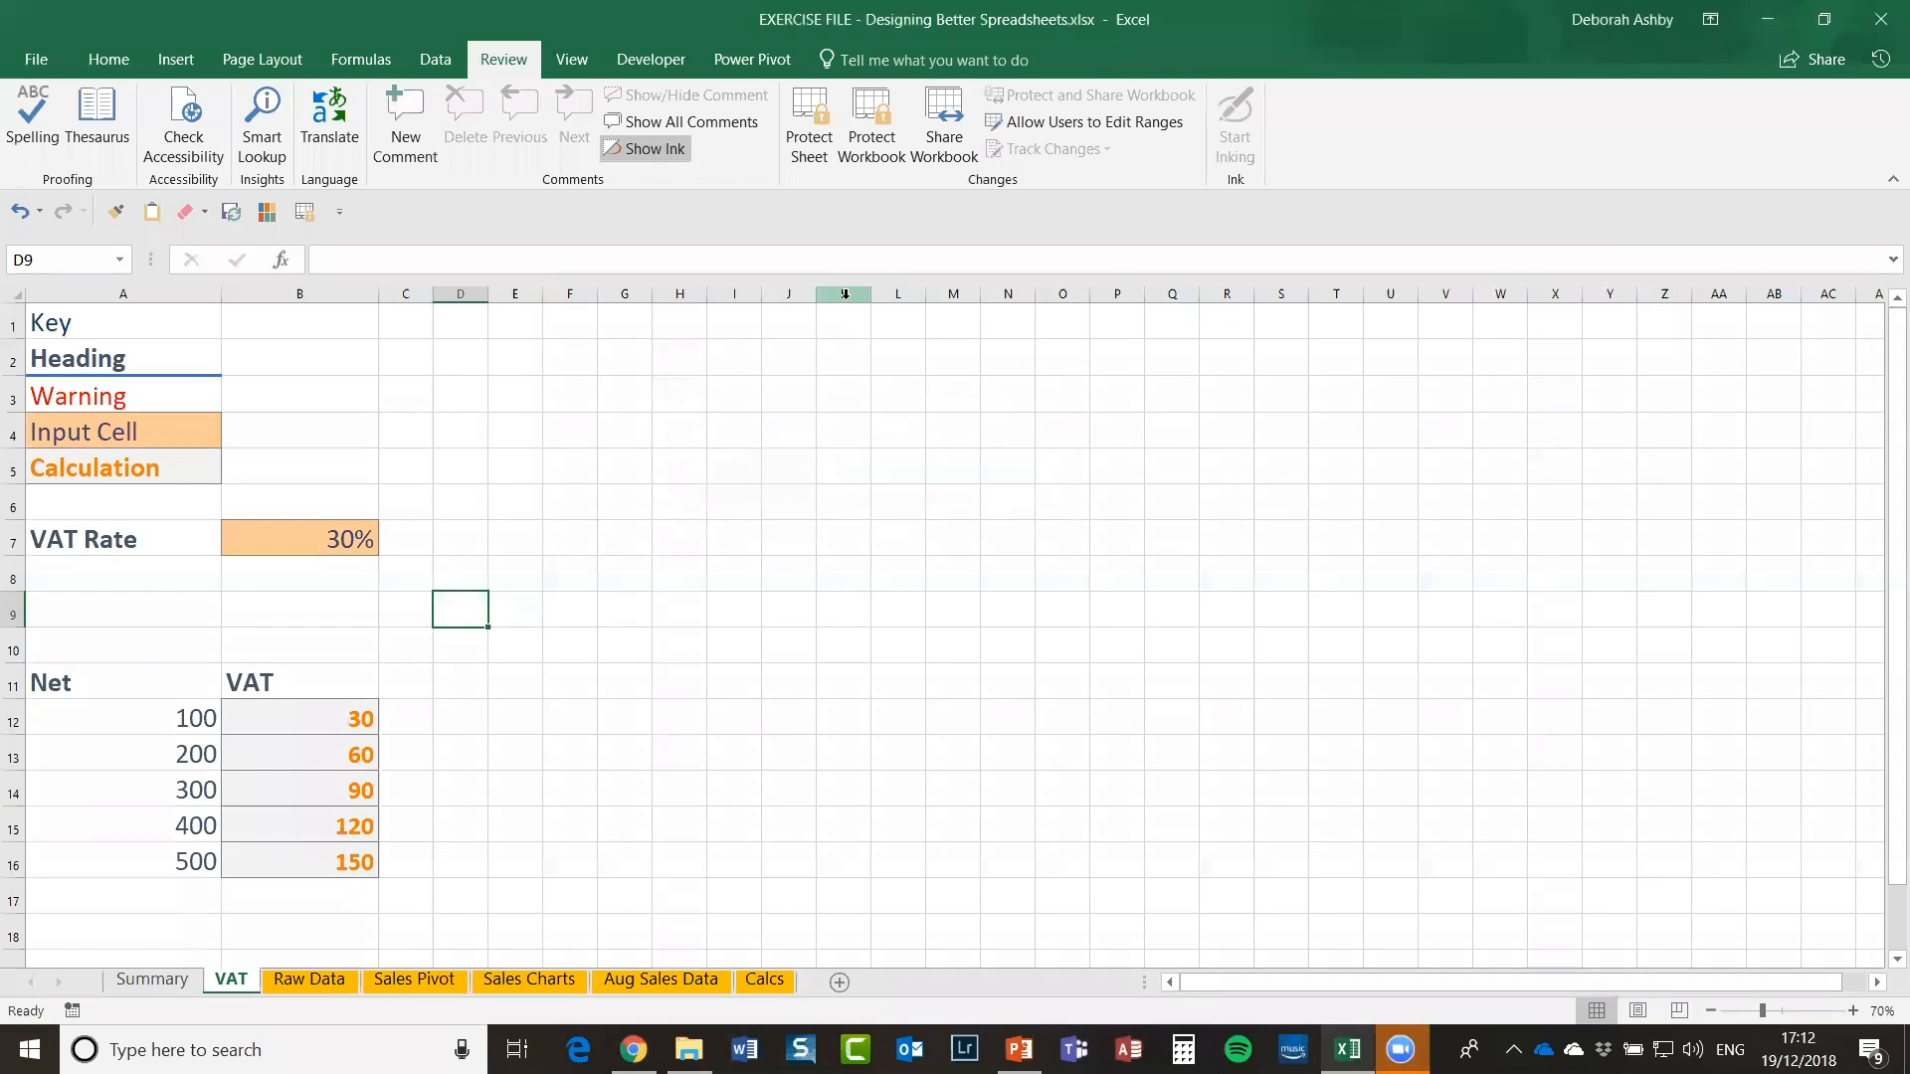
left_click(588, 515)
left_click(754, 503)
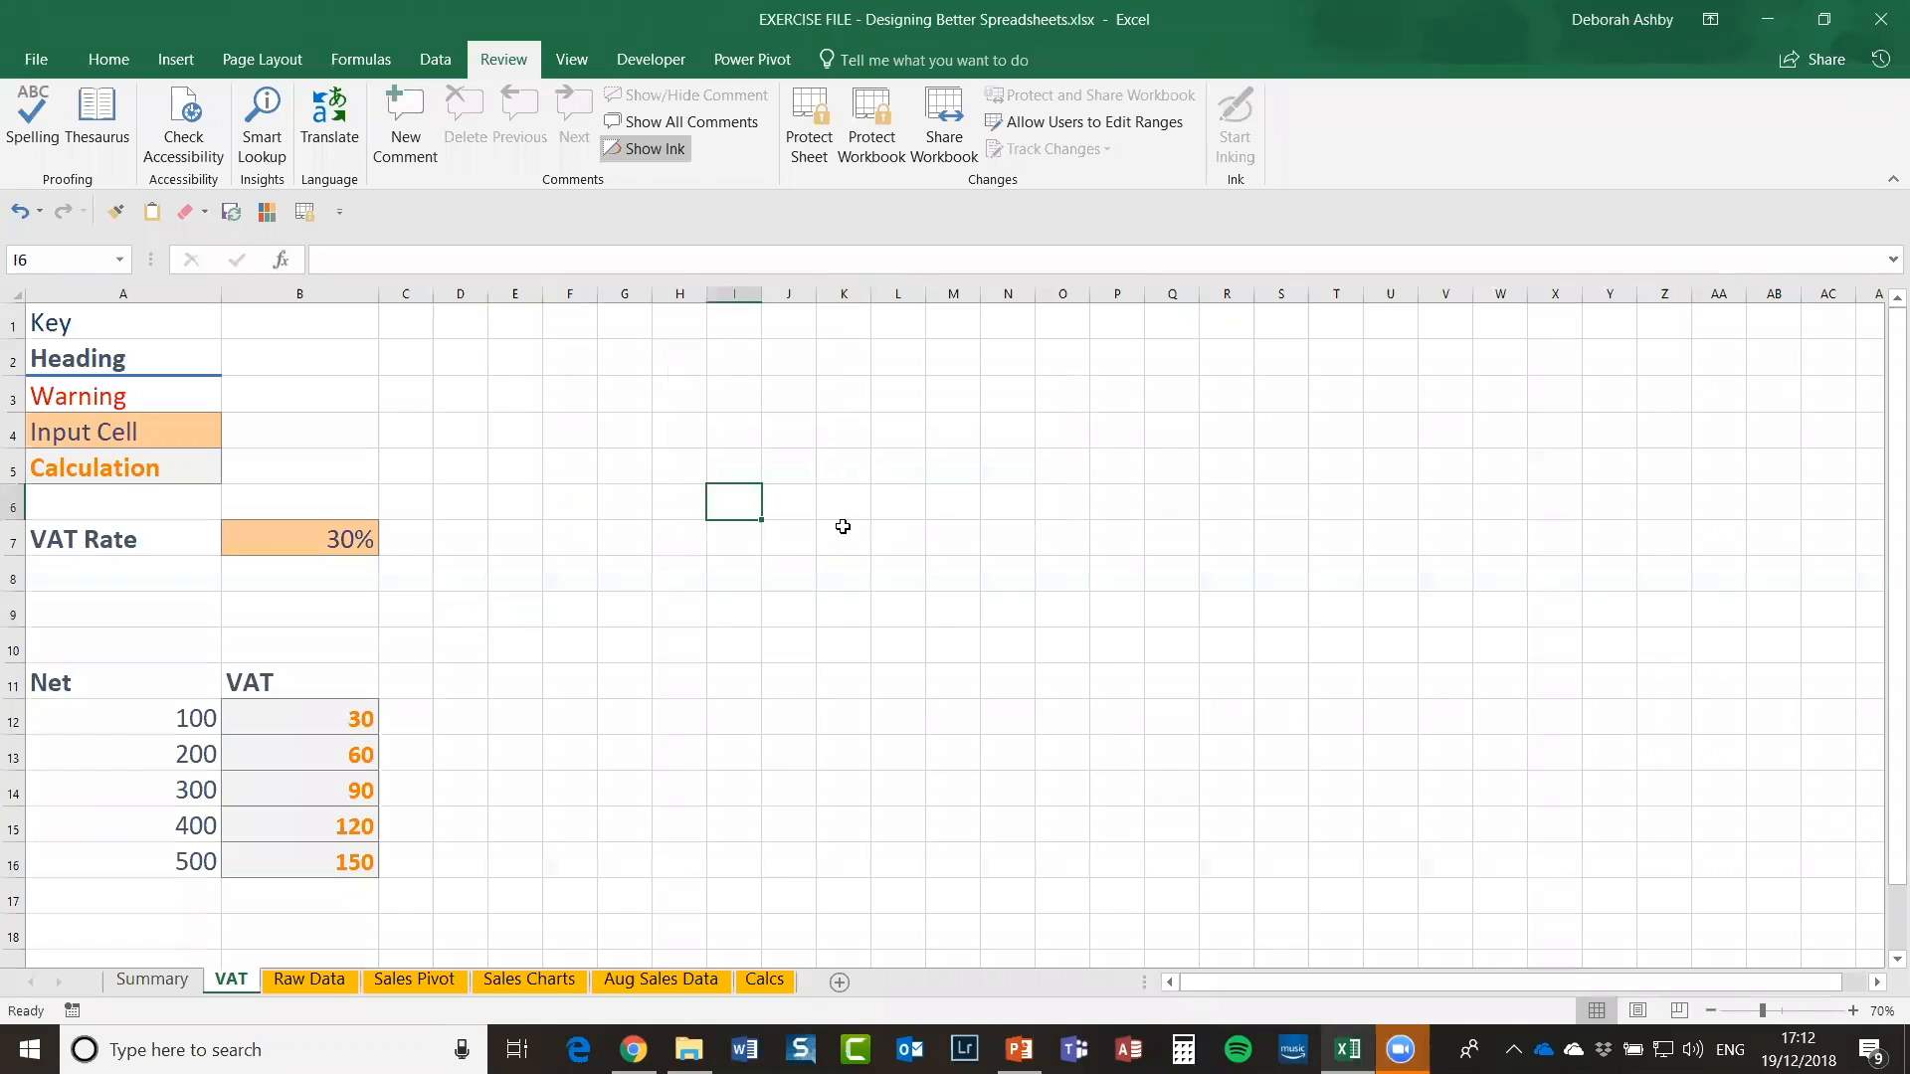
left_click(756, 612)
left_click(640, 513)
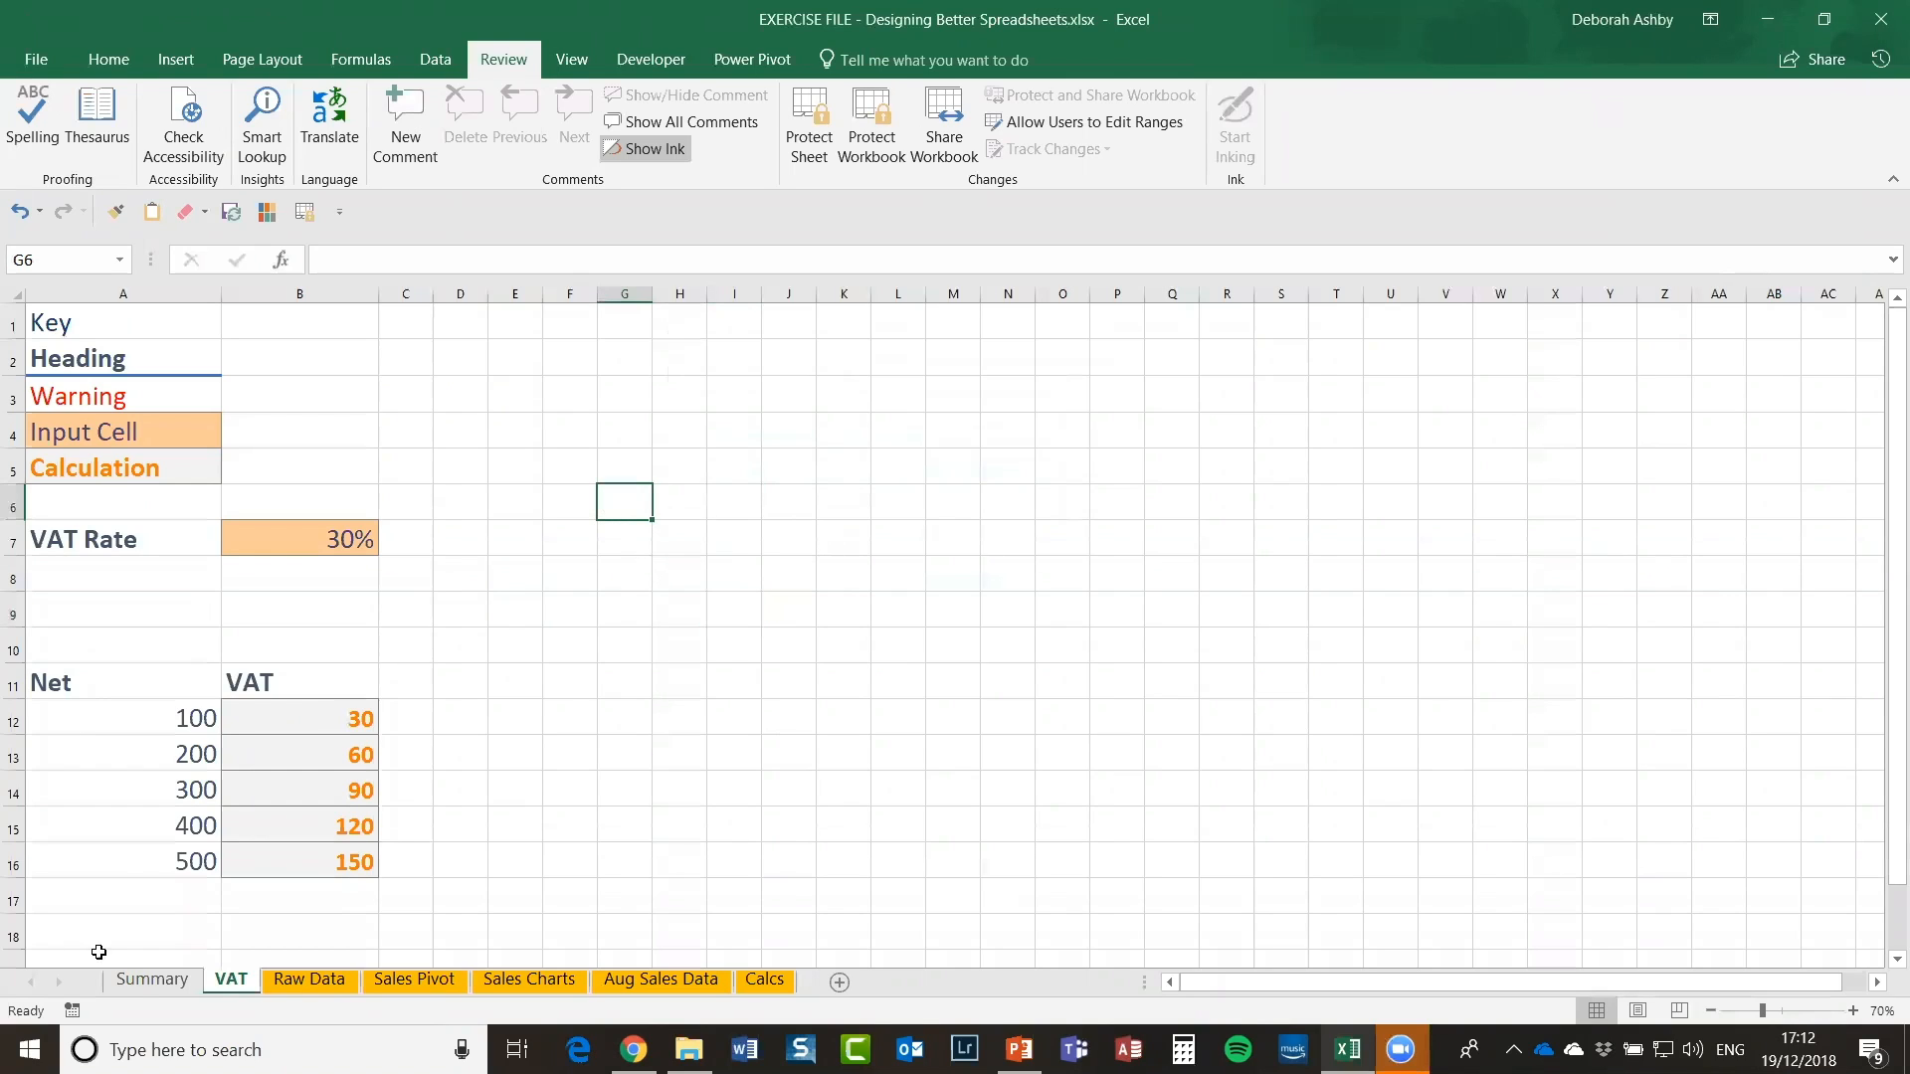
left_click(151, 979)
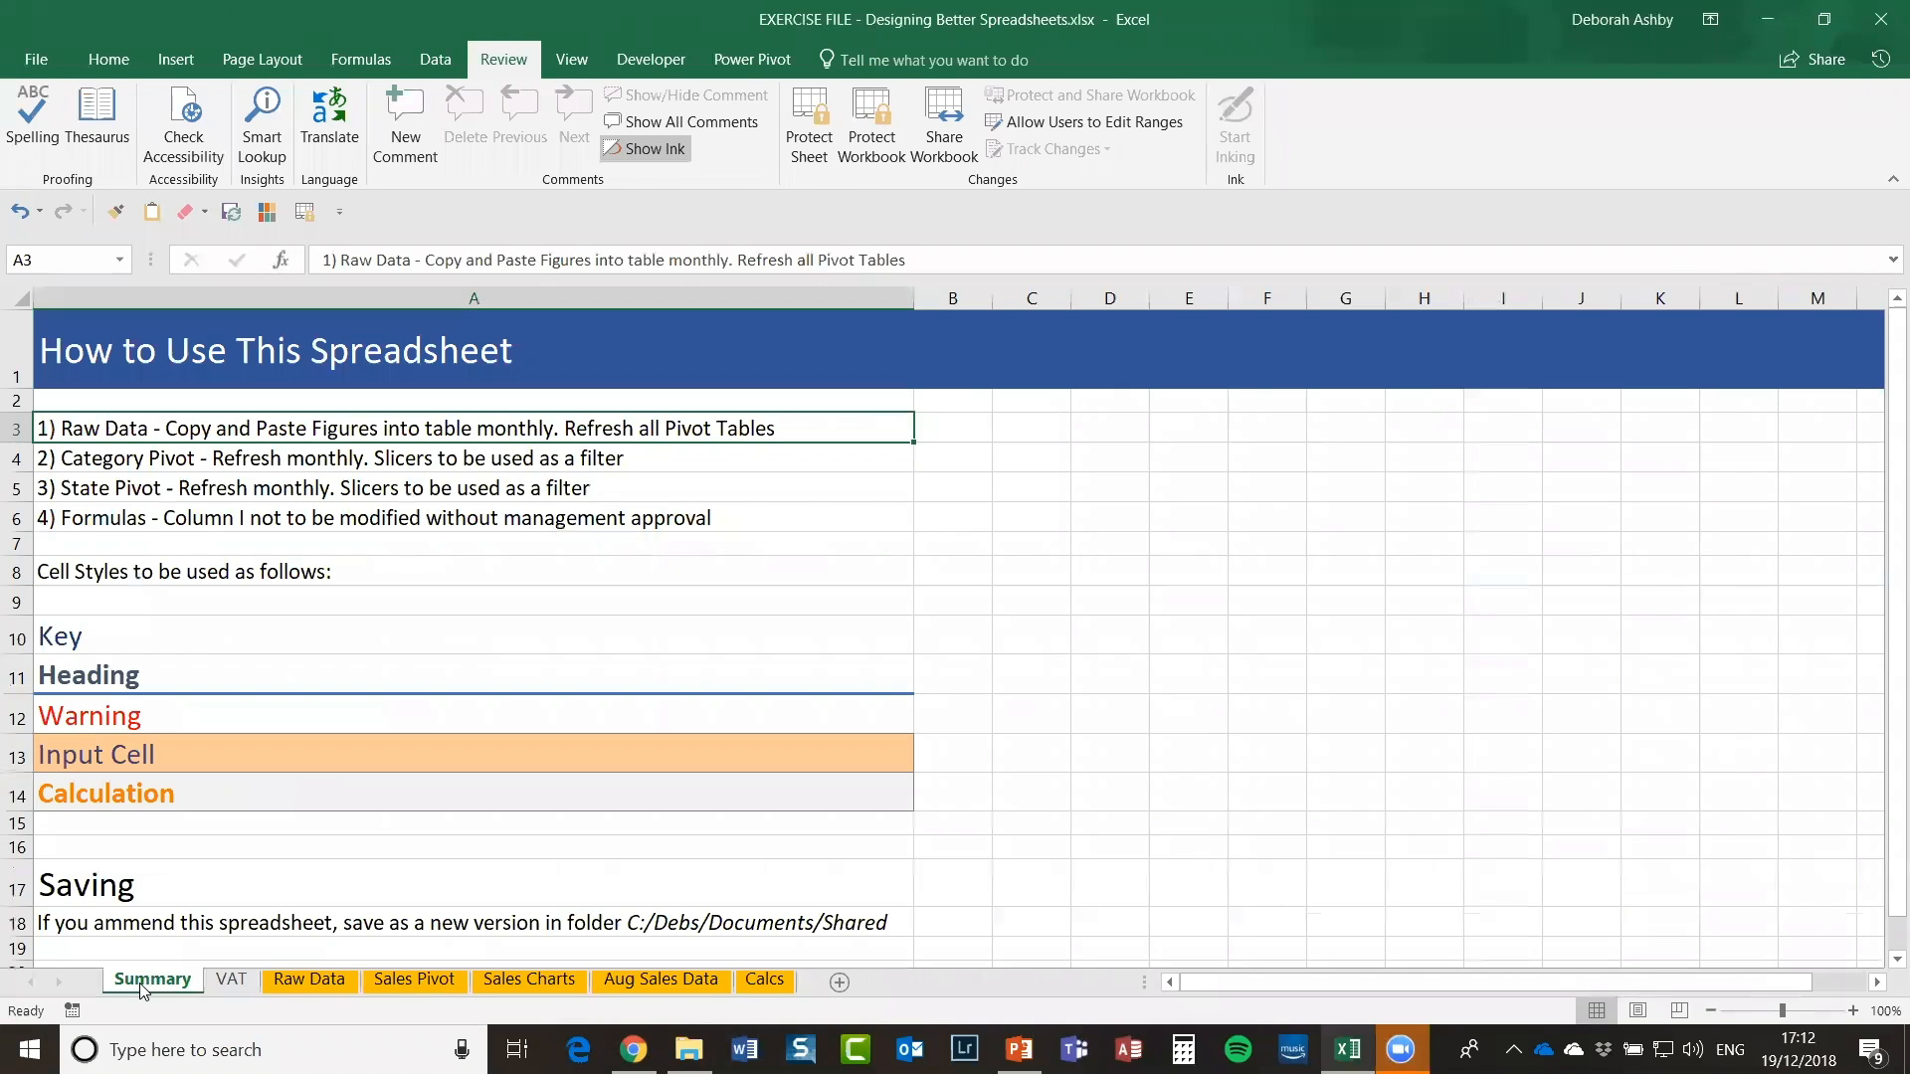
left_click(1345, 674)
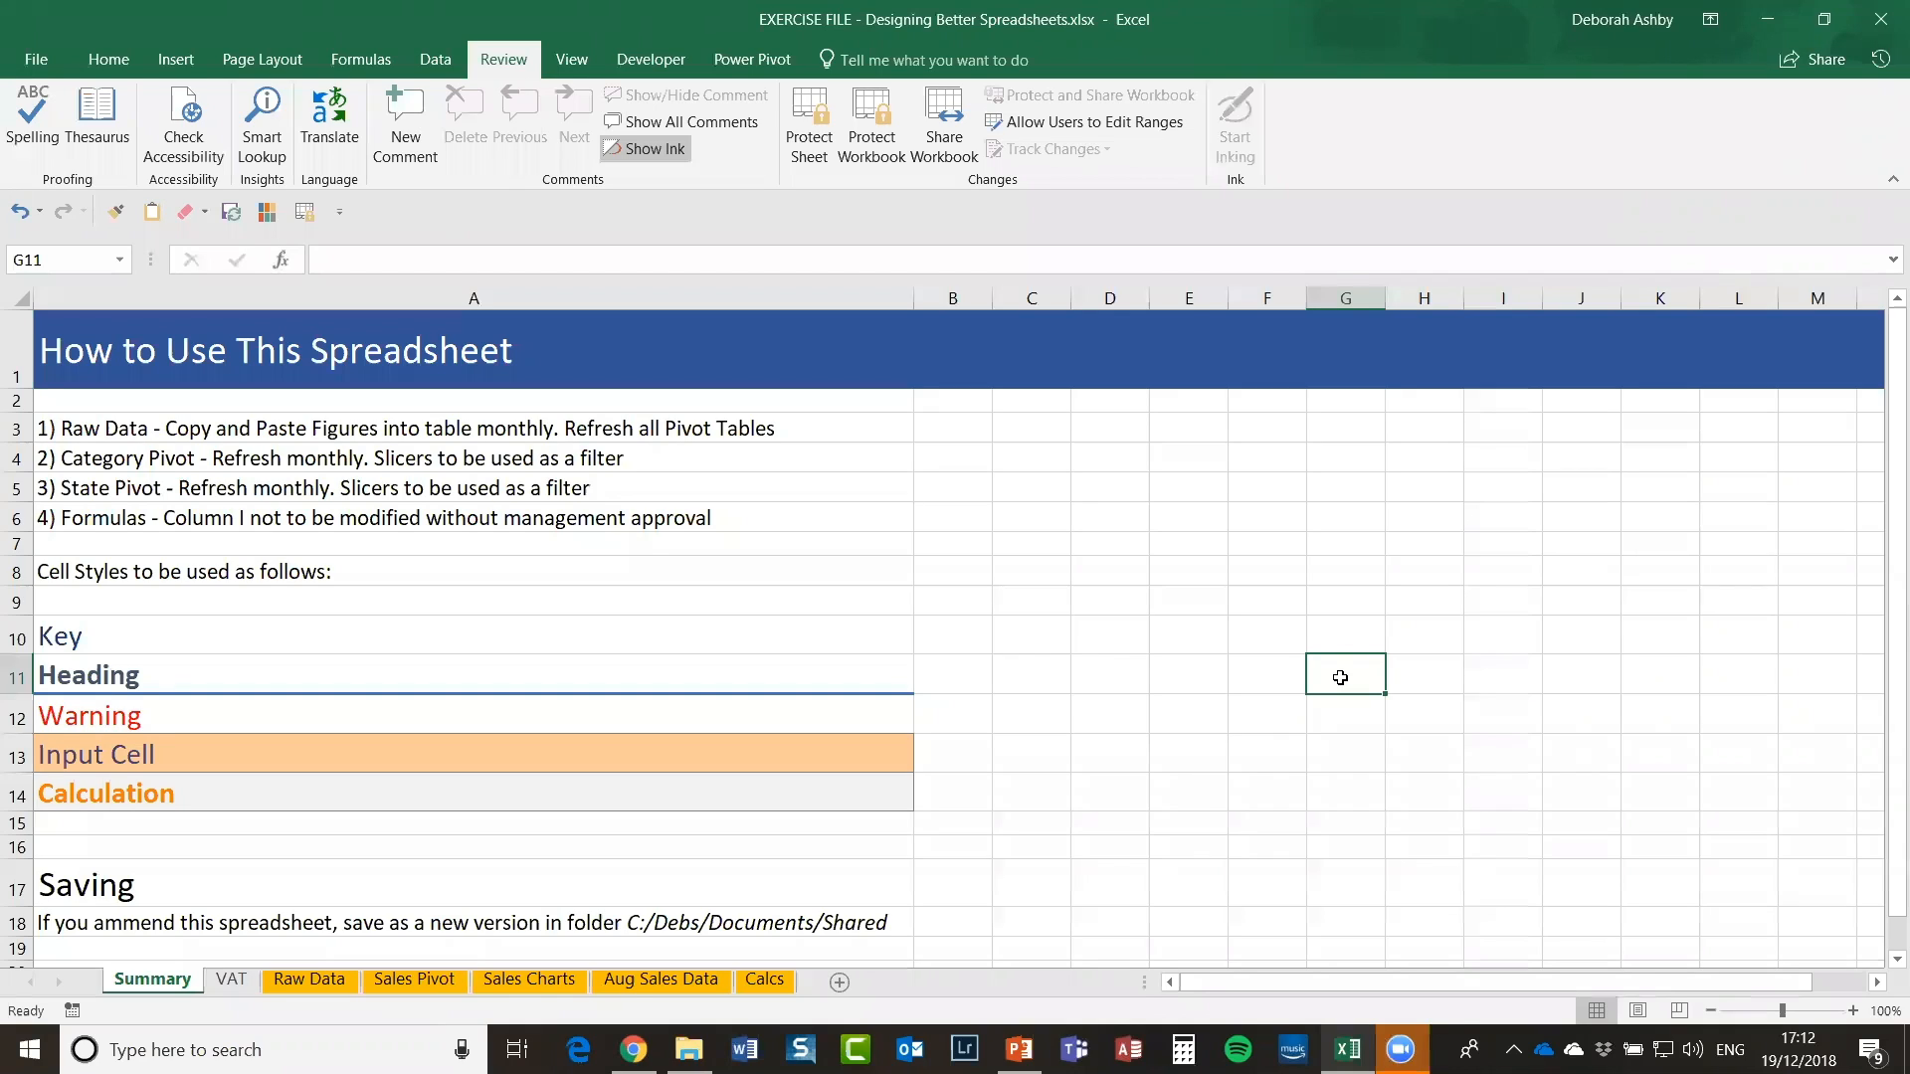
left_click(491, 426)
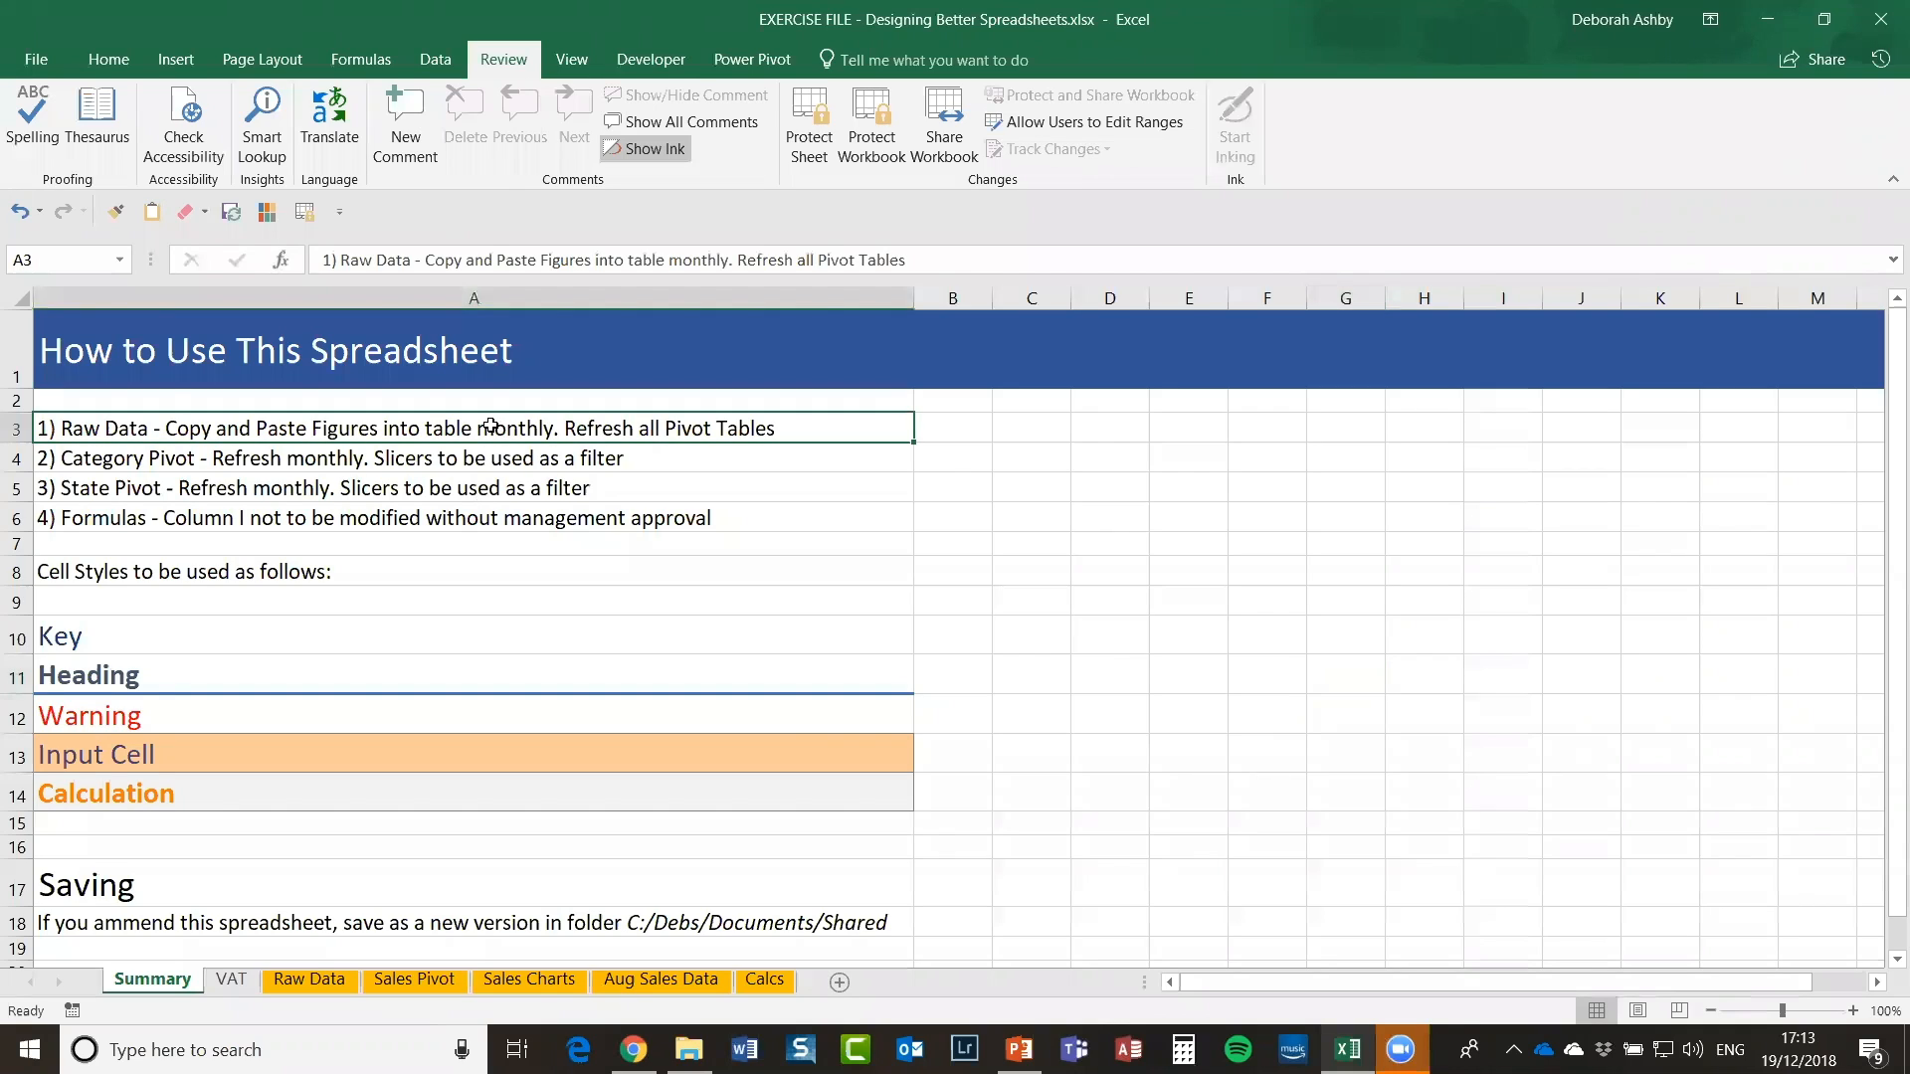
left_click(337, 356)
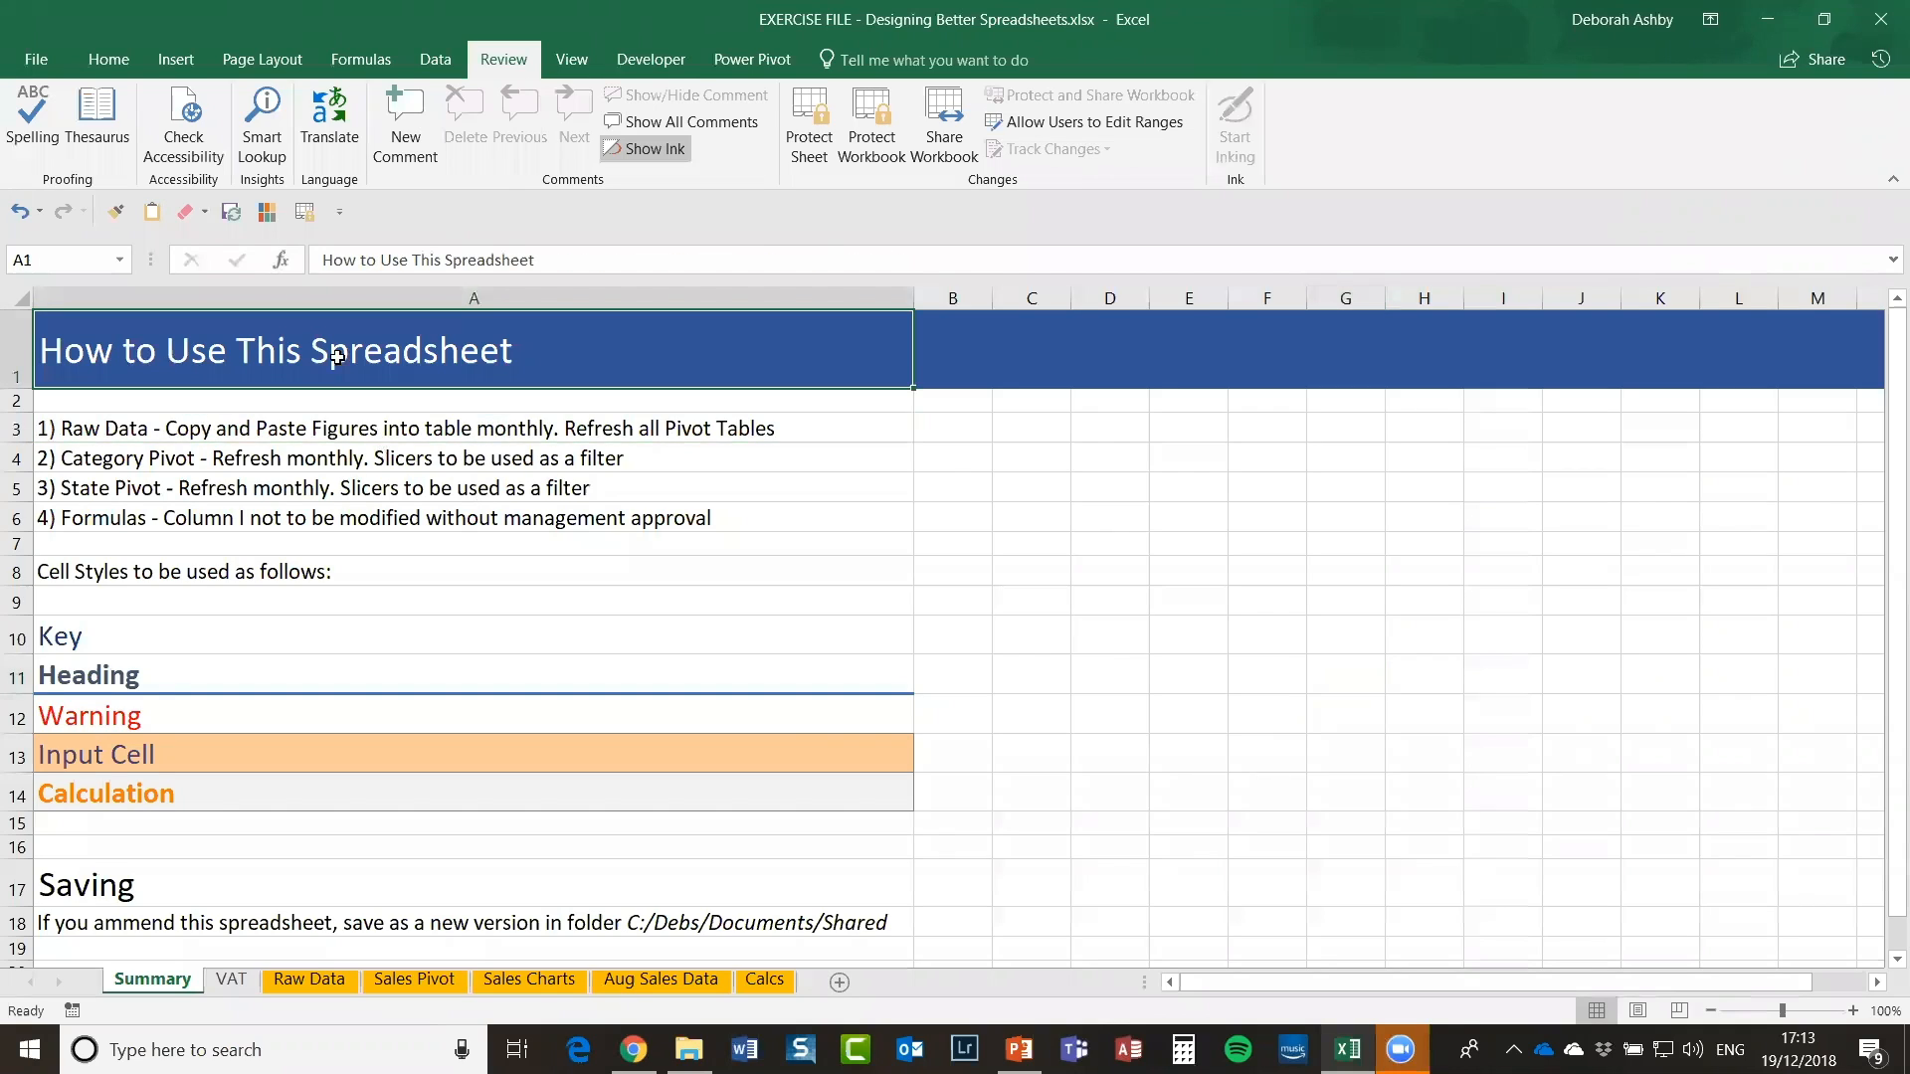
left_click(144, 430)
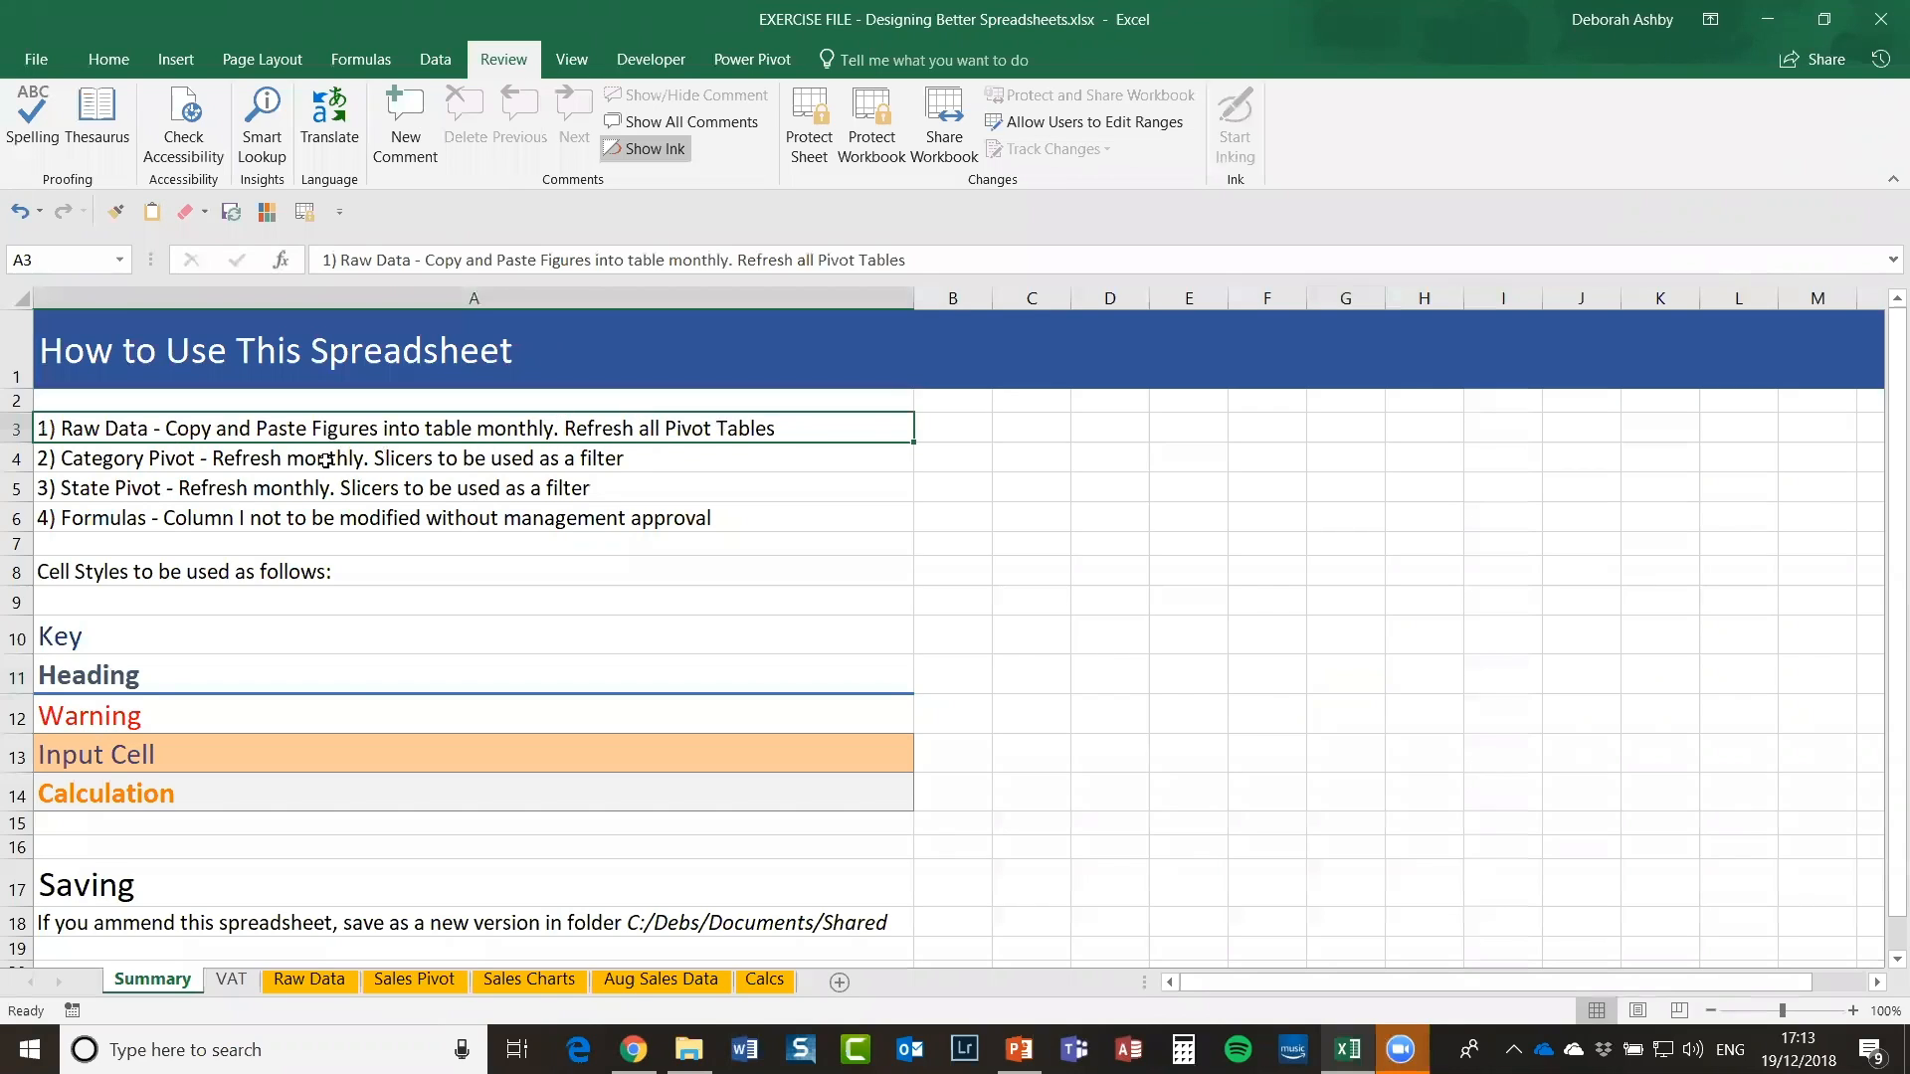
left_click(224, 480)
left_click(150, 522)
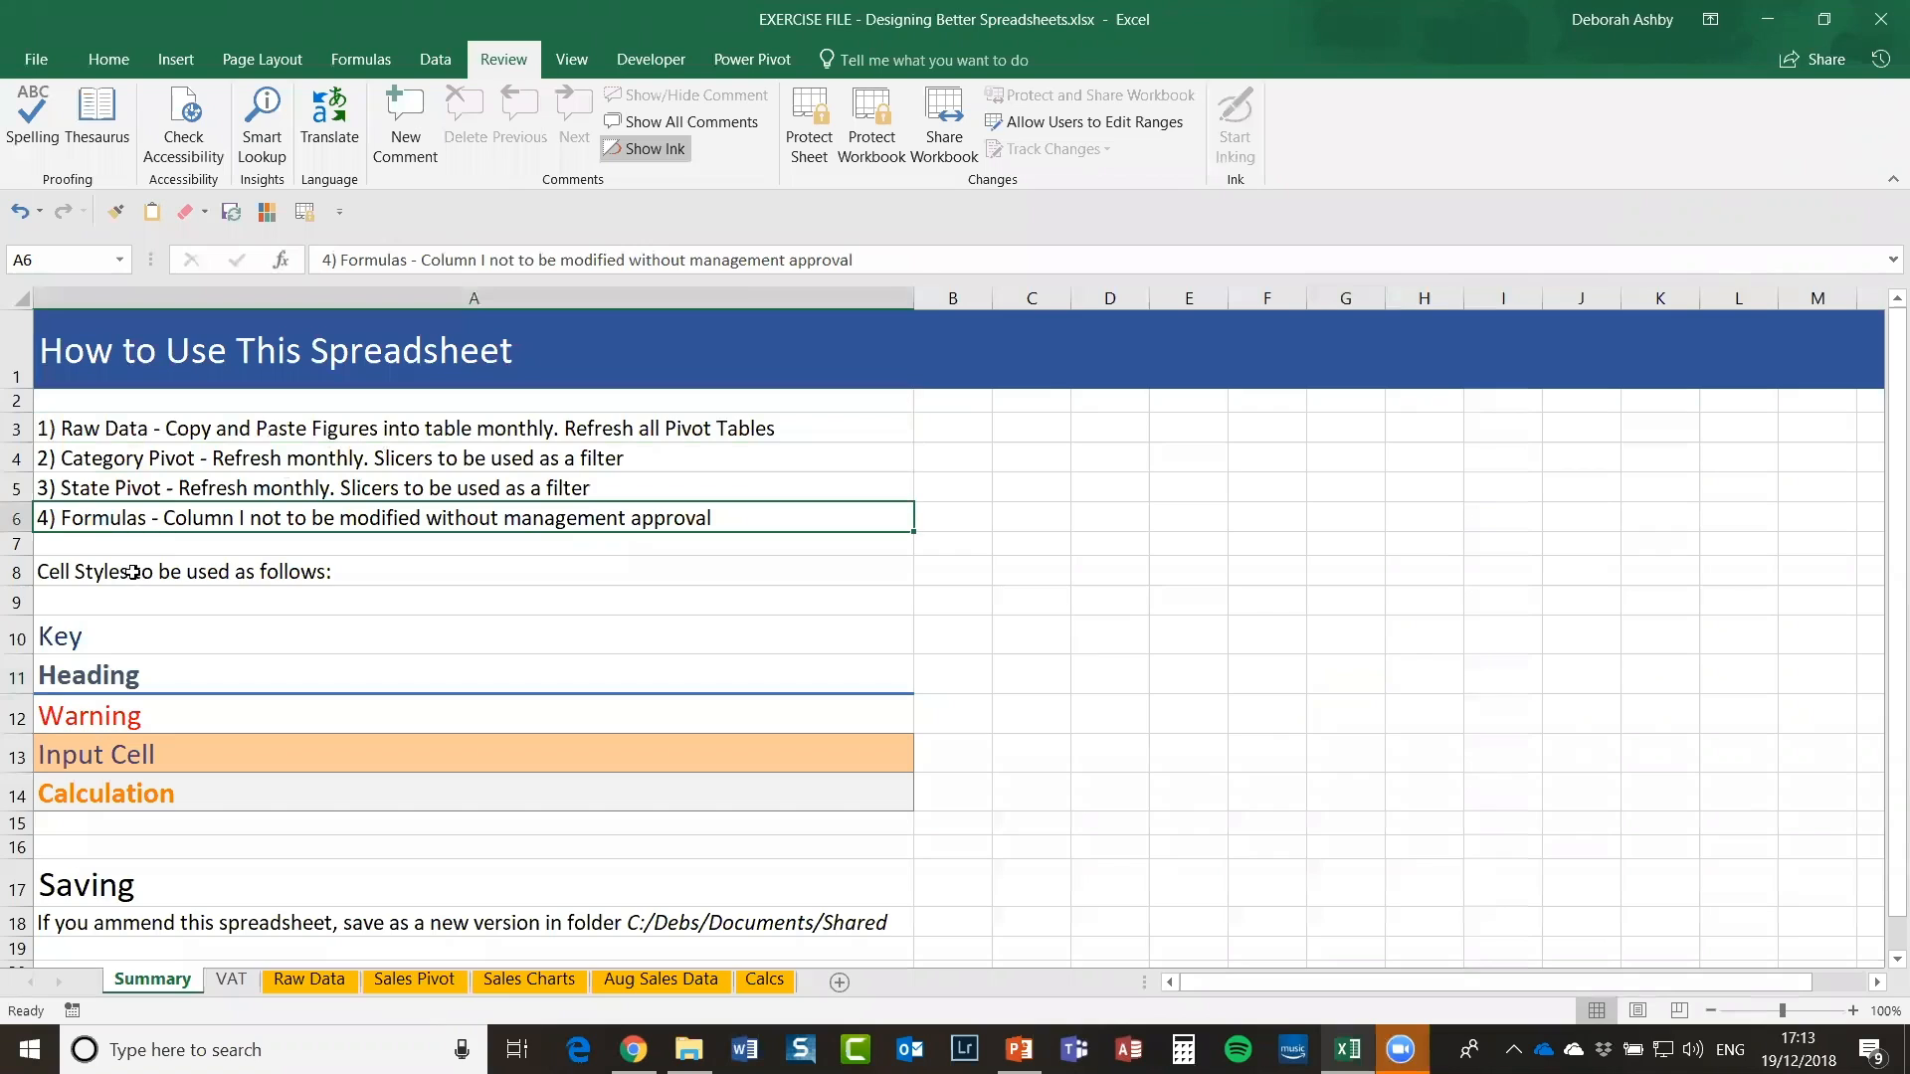
left_click(597, 572)
scroll(645, 615, "down", 1)
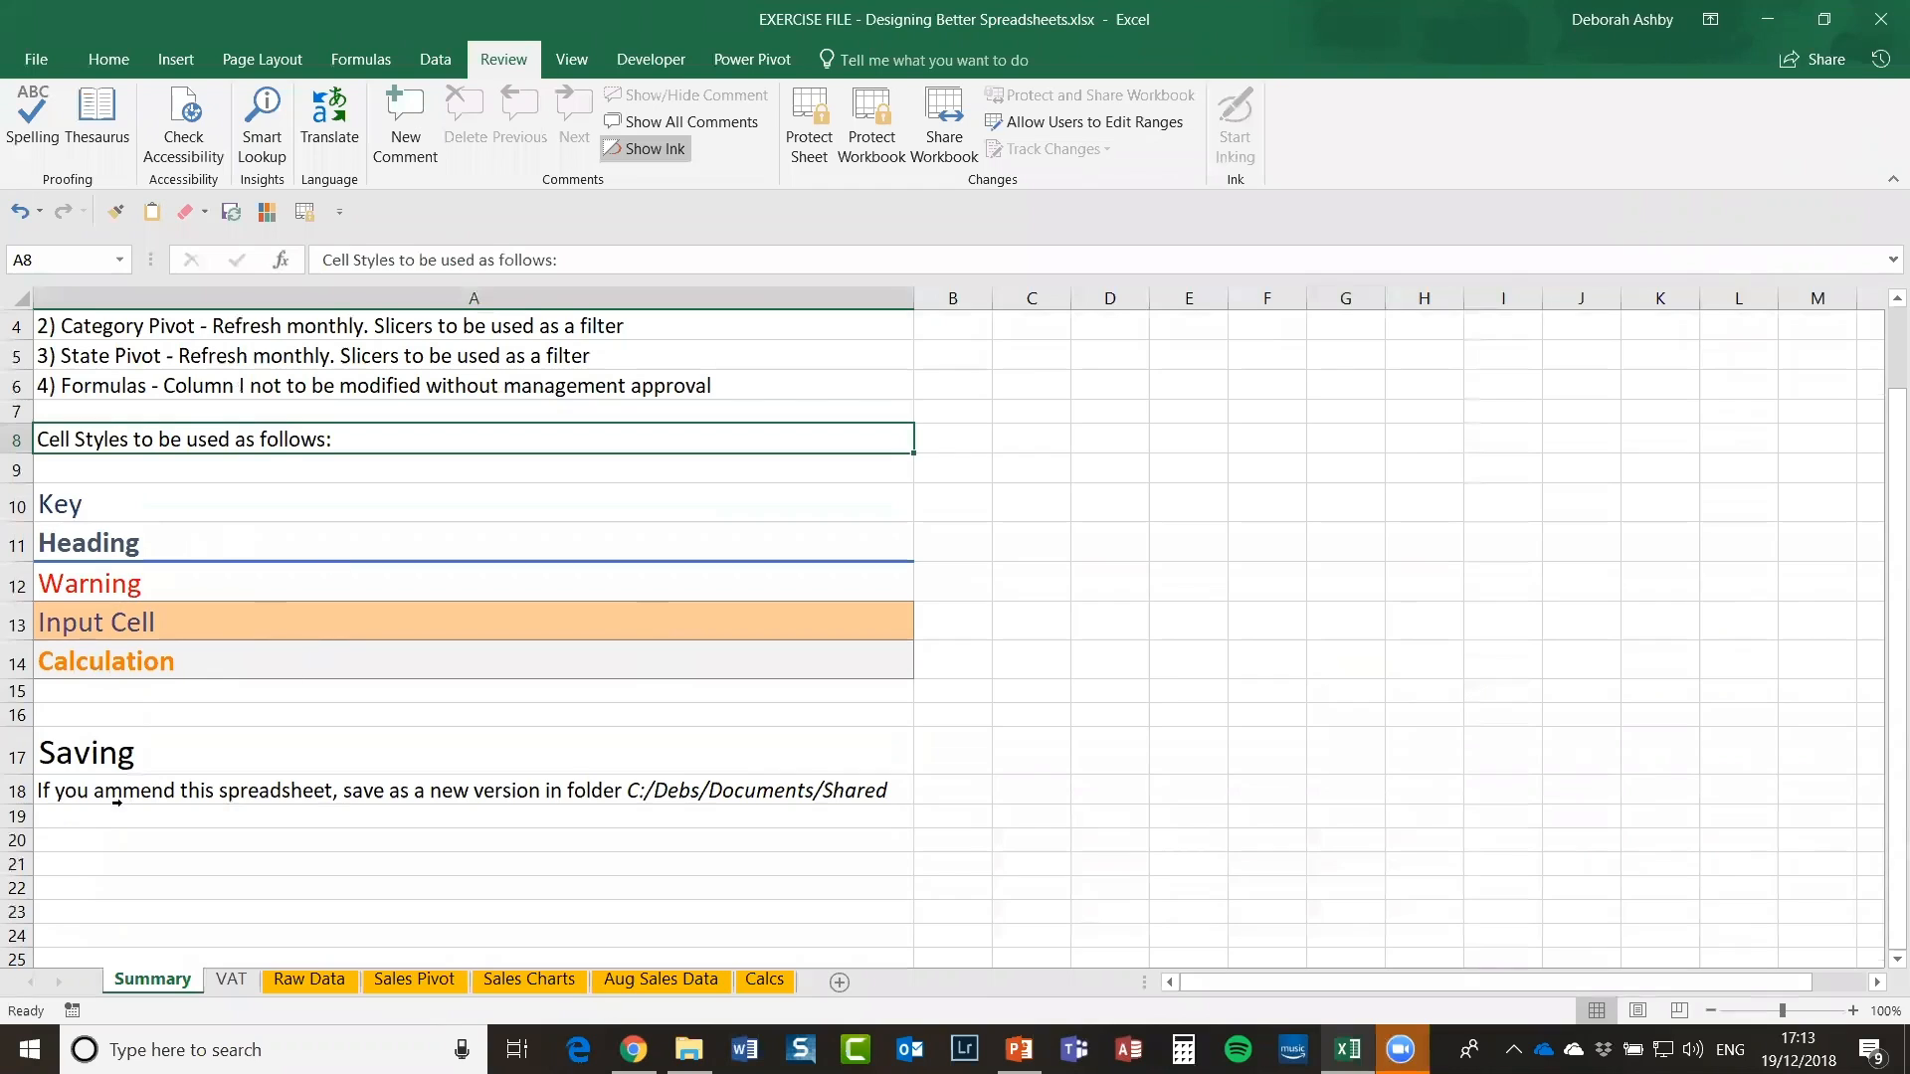
left_click(417, 793)
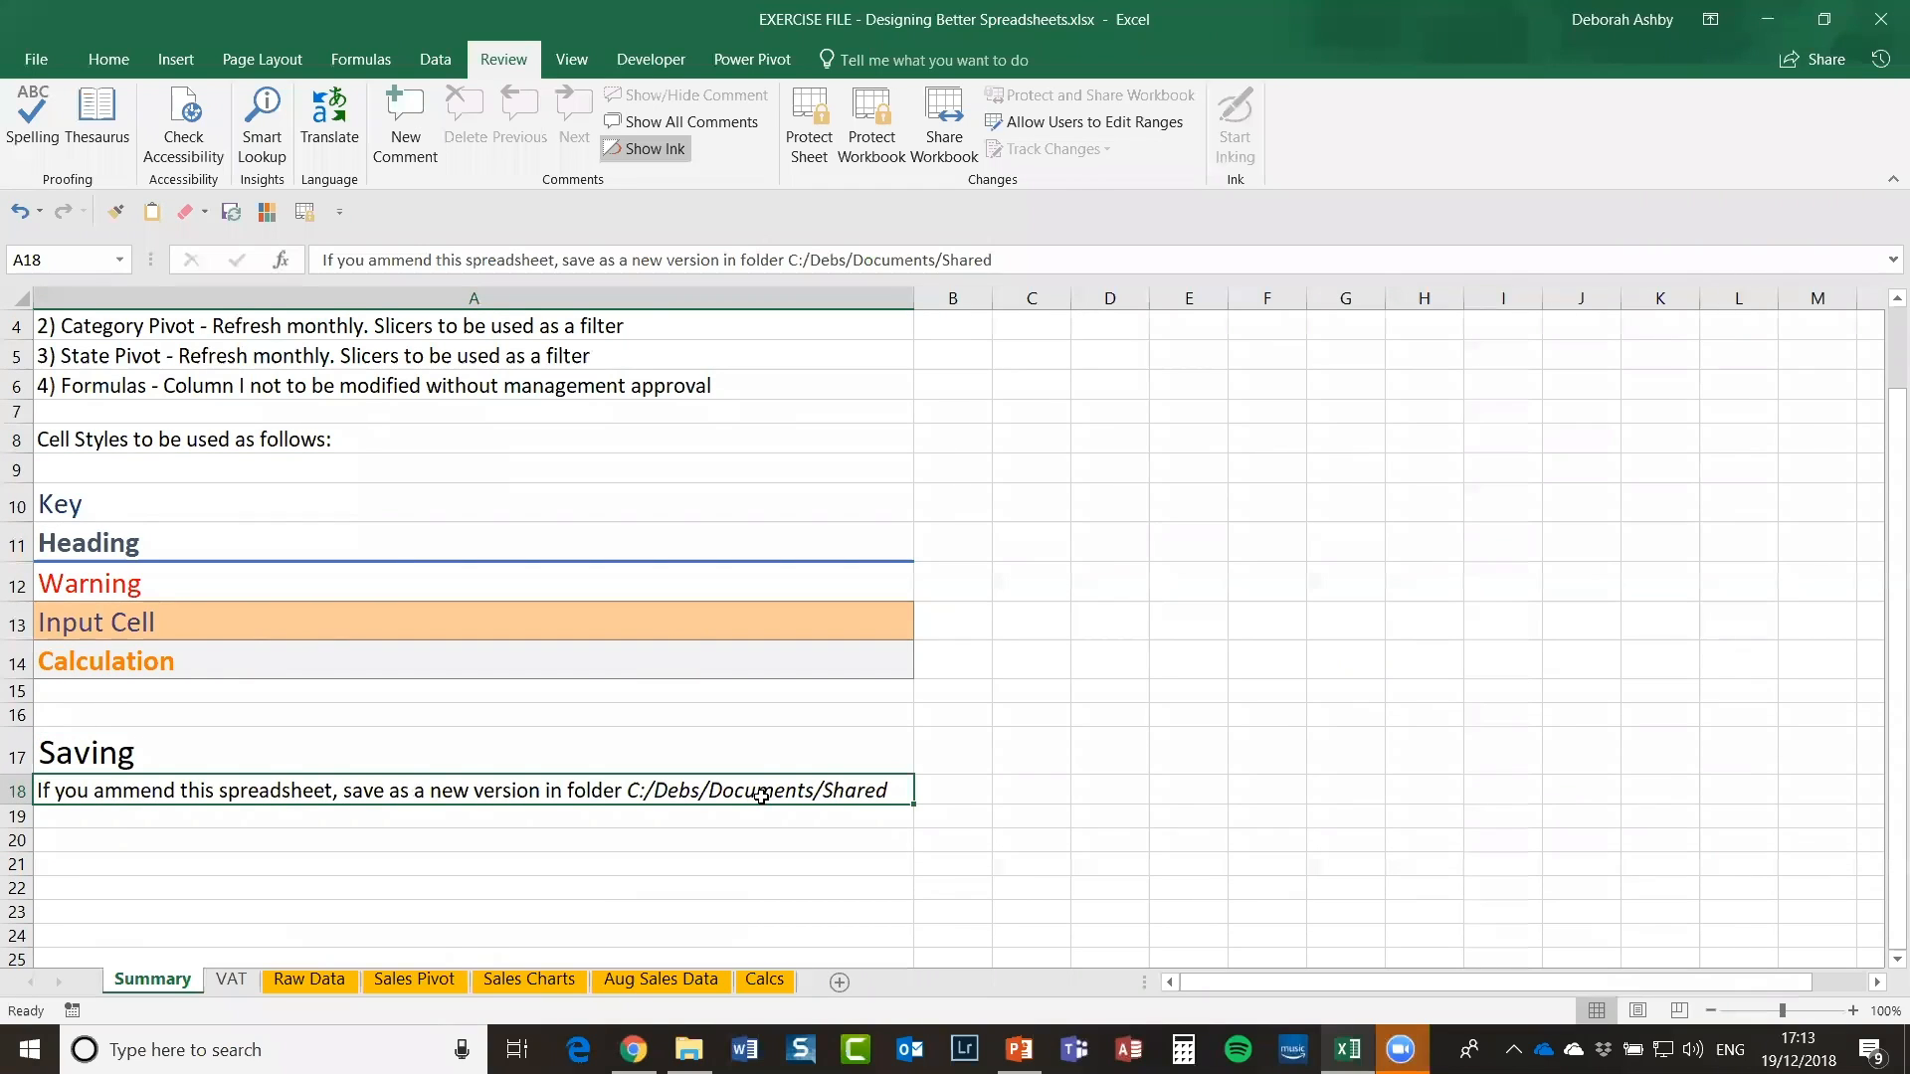
left_click(1283, 597)
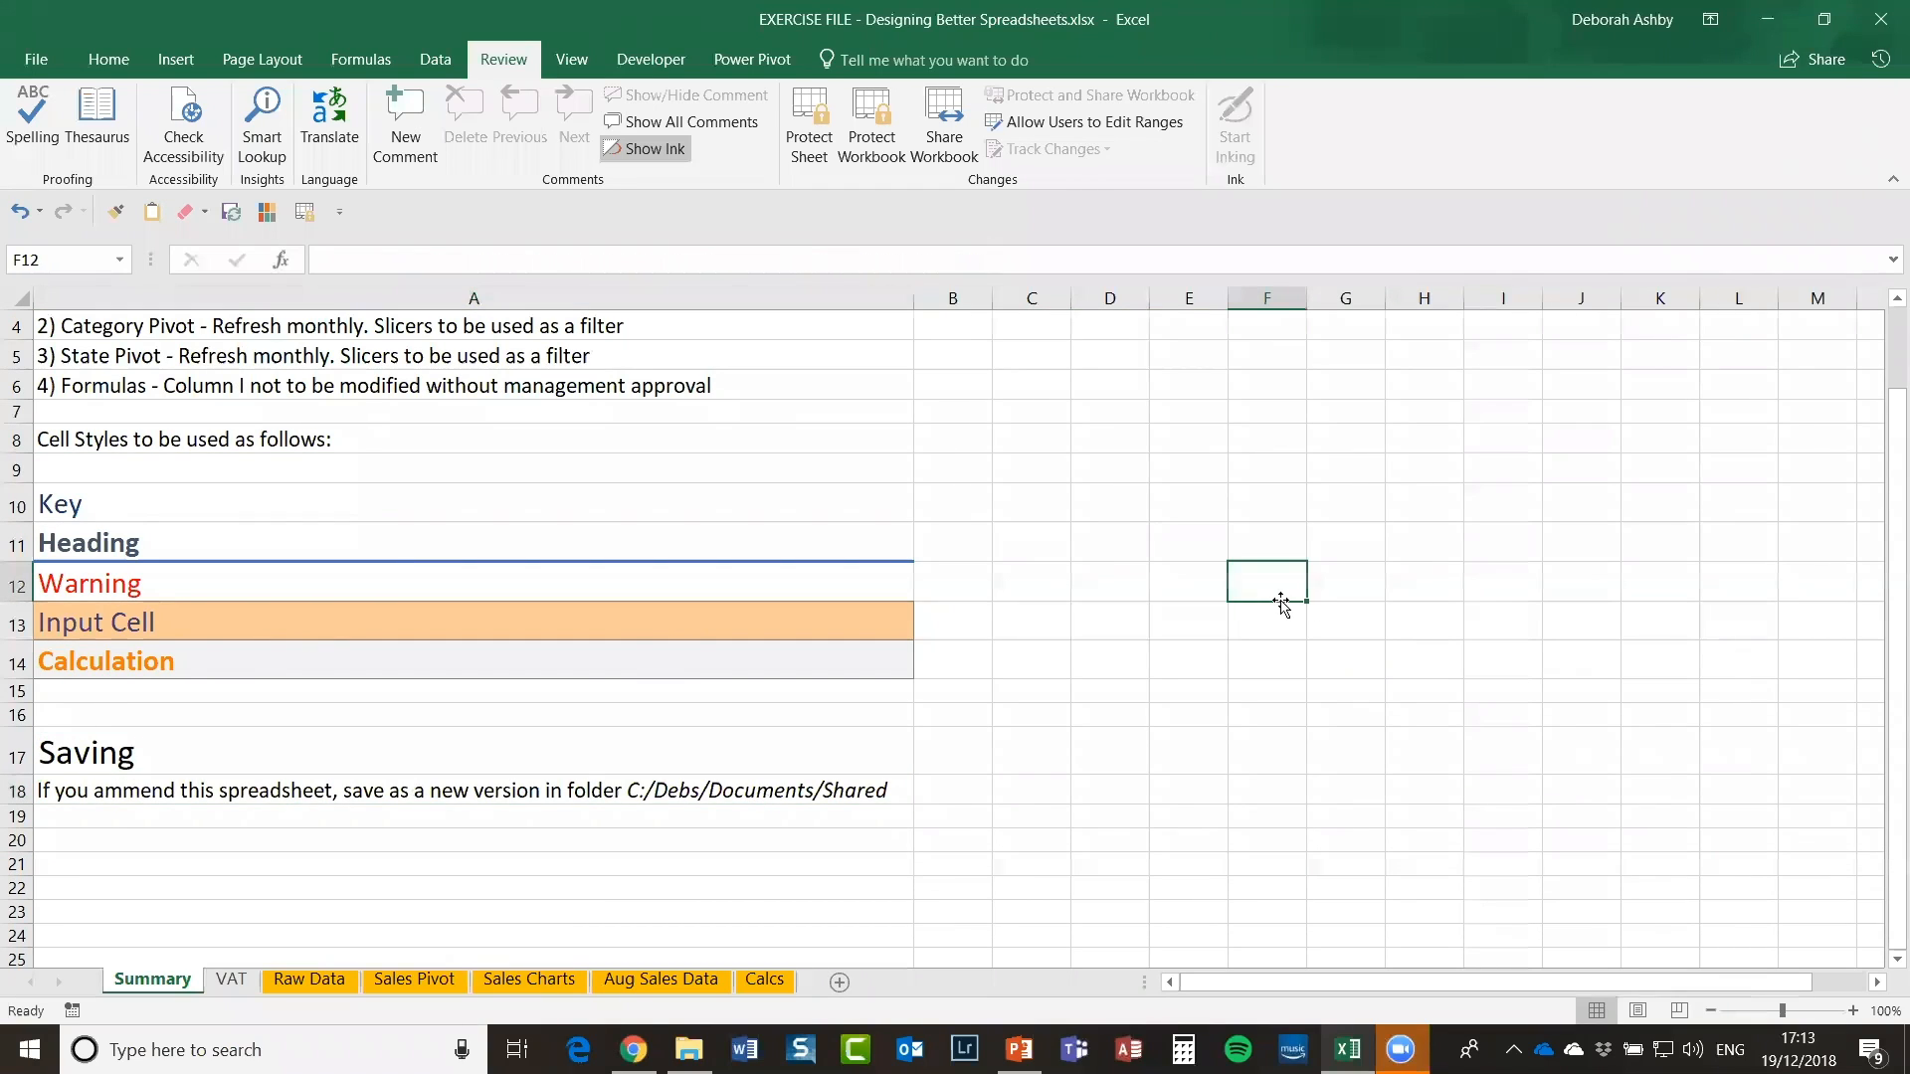
left_click(1177, 540)
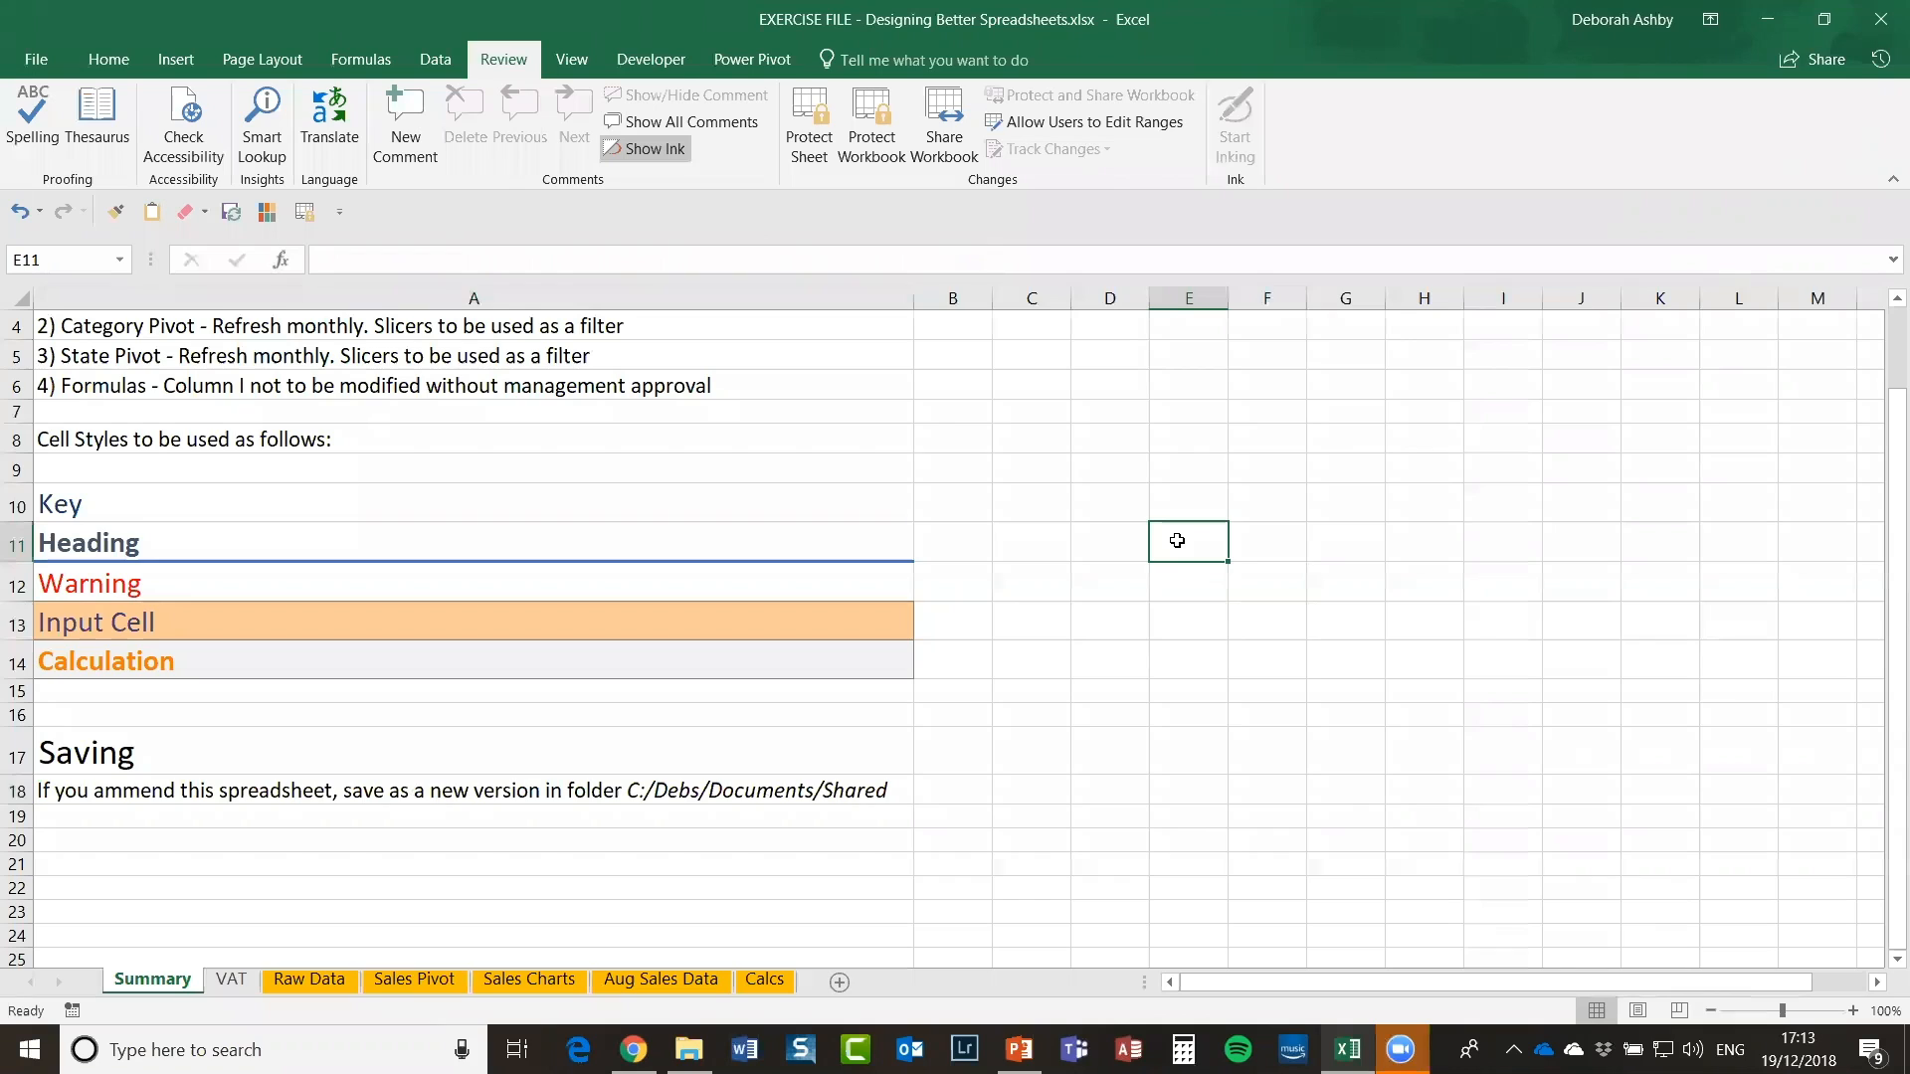
scroll(1177, 540, "up", 1)
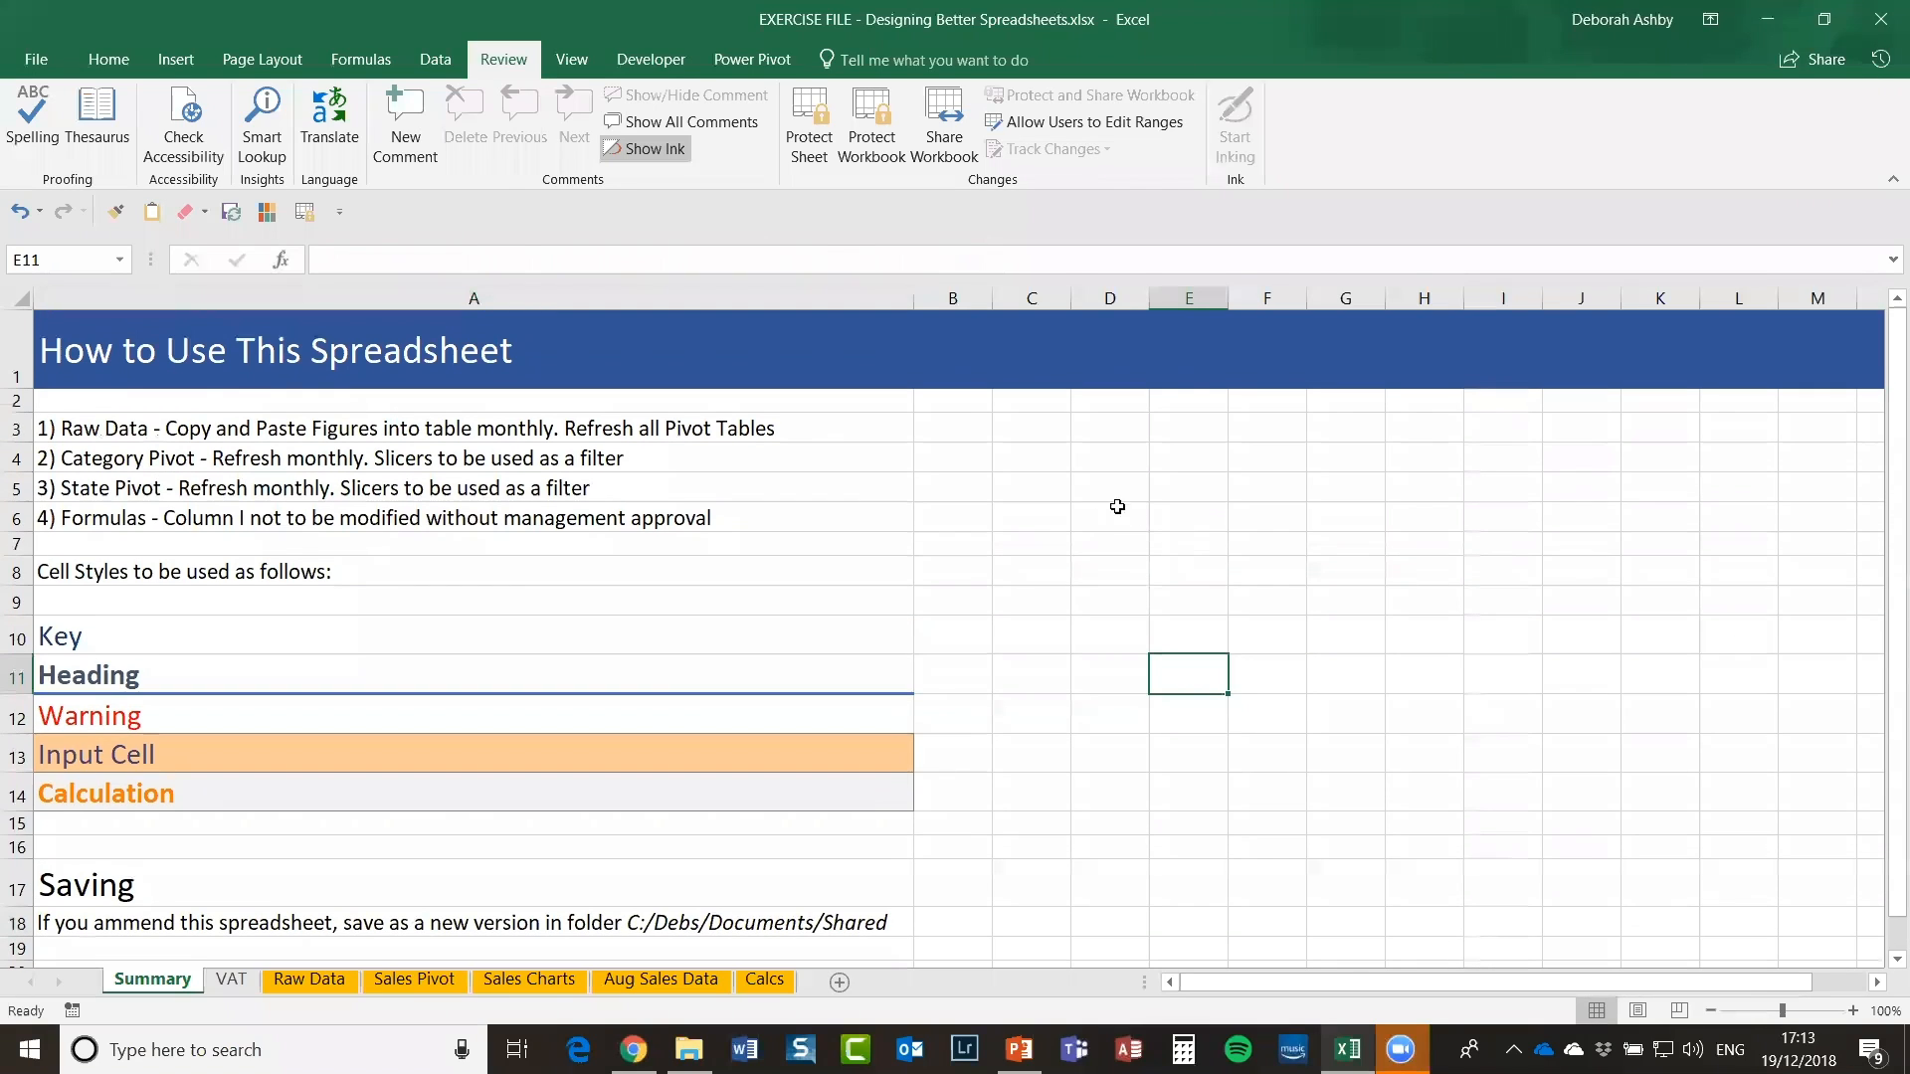
left_click(1054, 490)
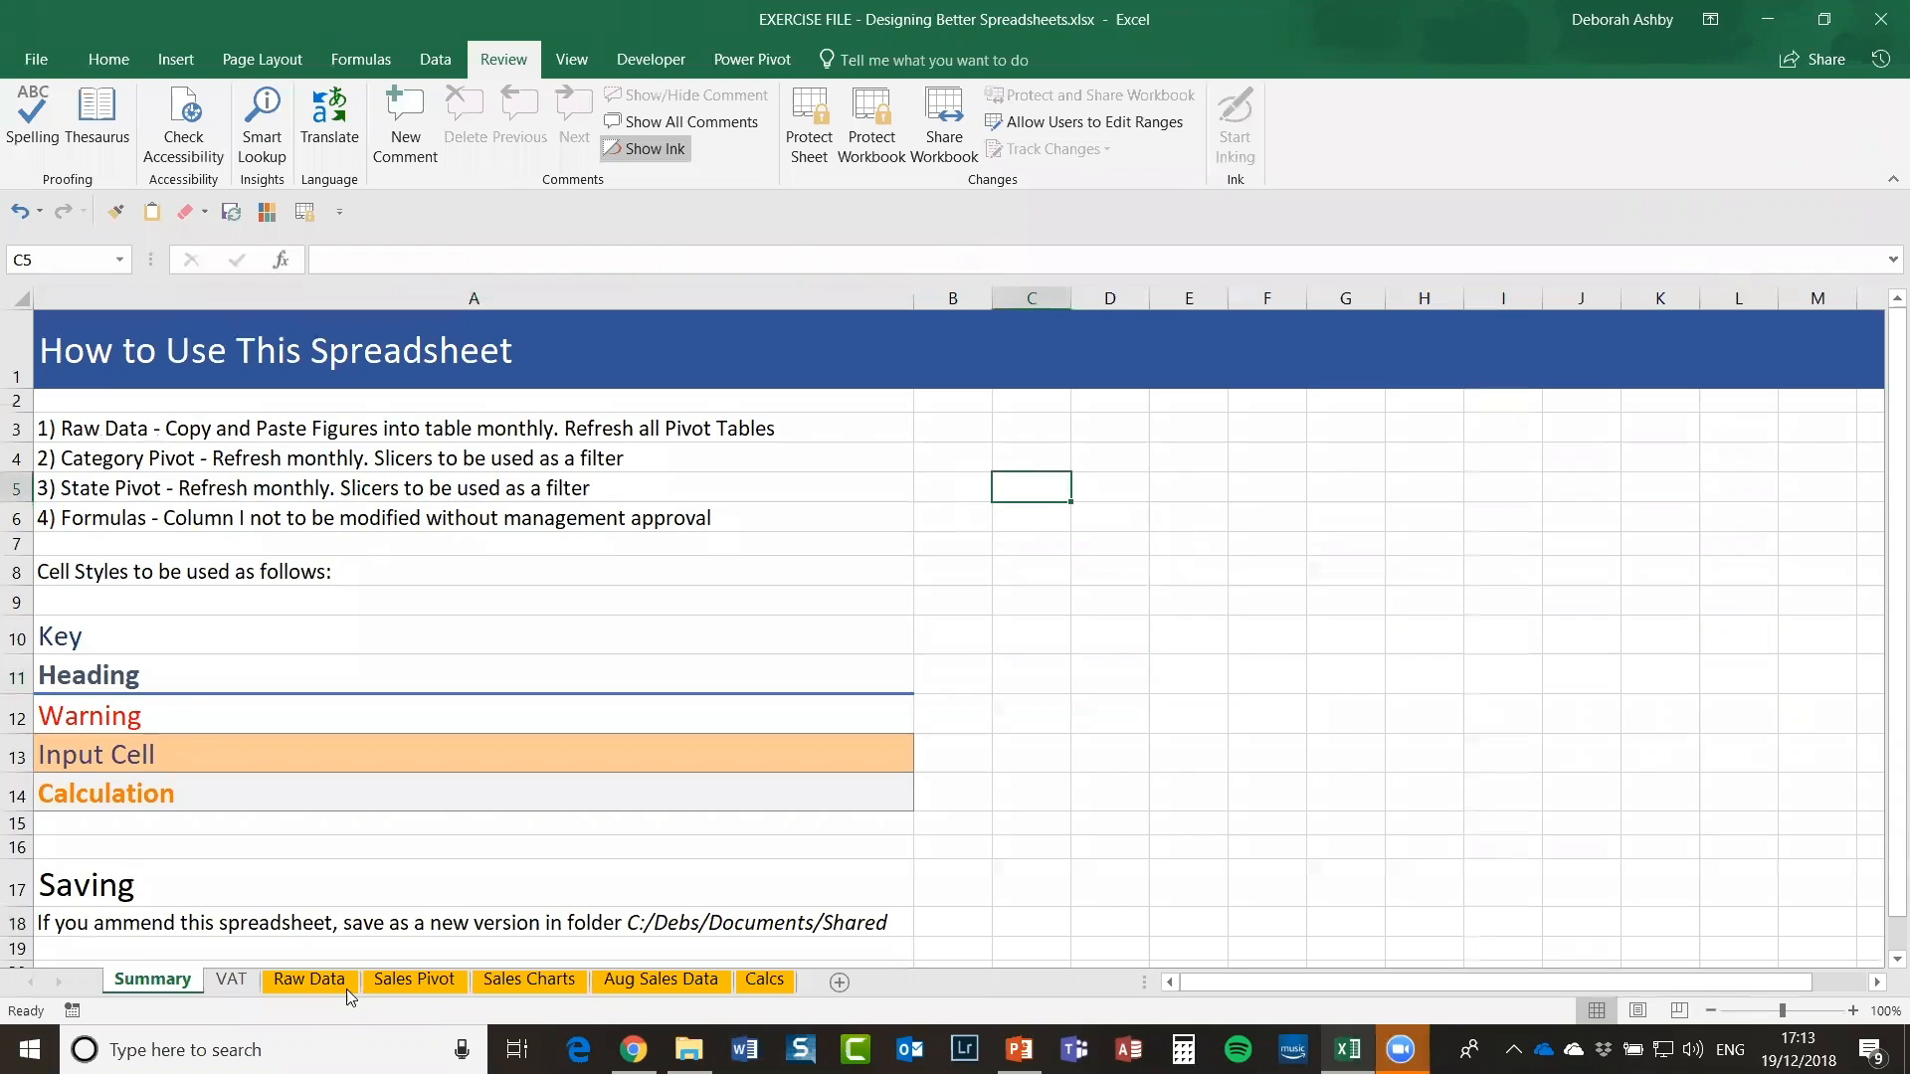
Step: Copy the Manager list A3:A24 from the Calcs sheet
left_click(314, 979)
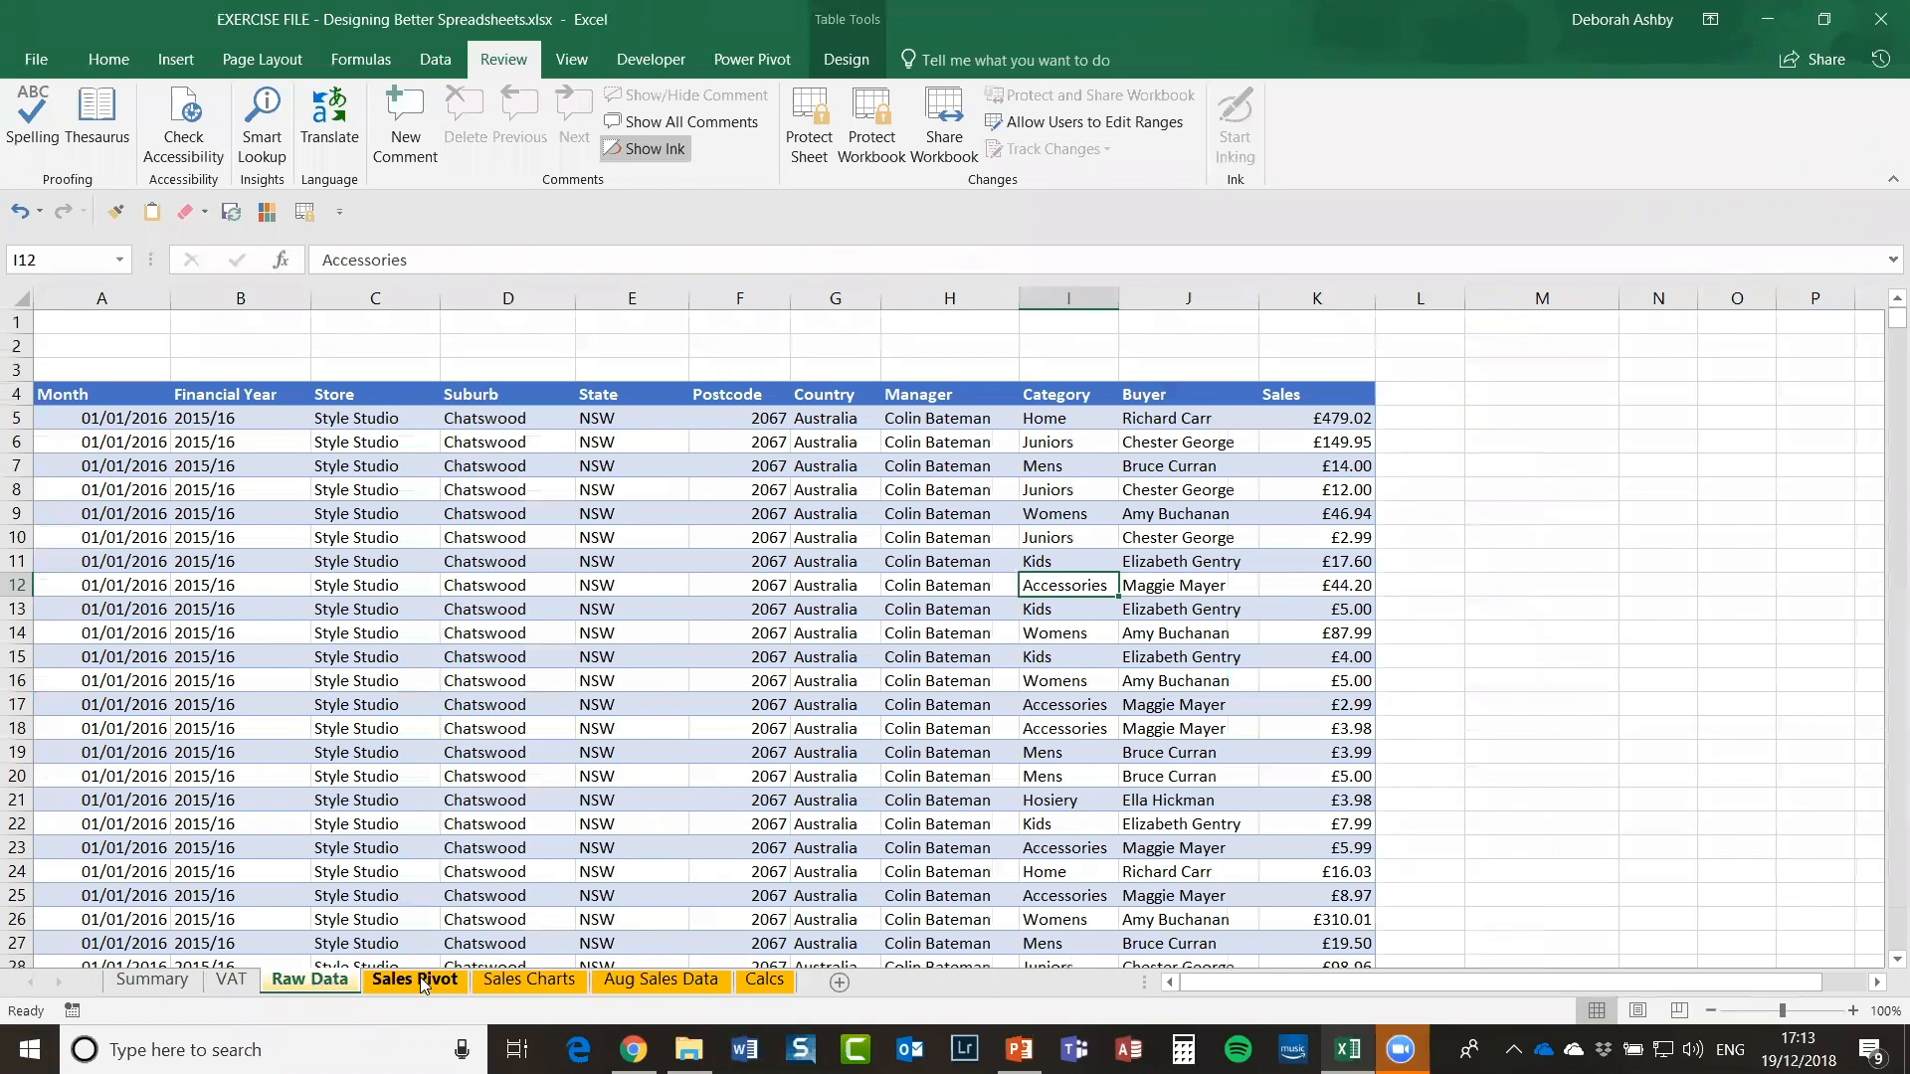
left_click(777, 980)
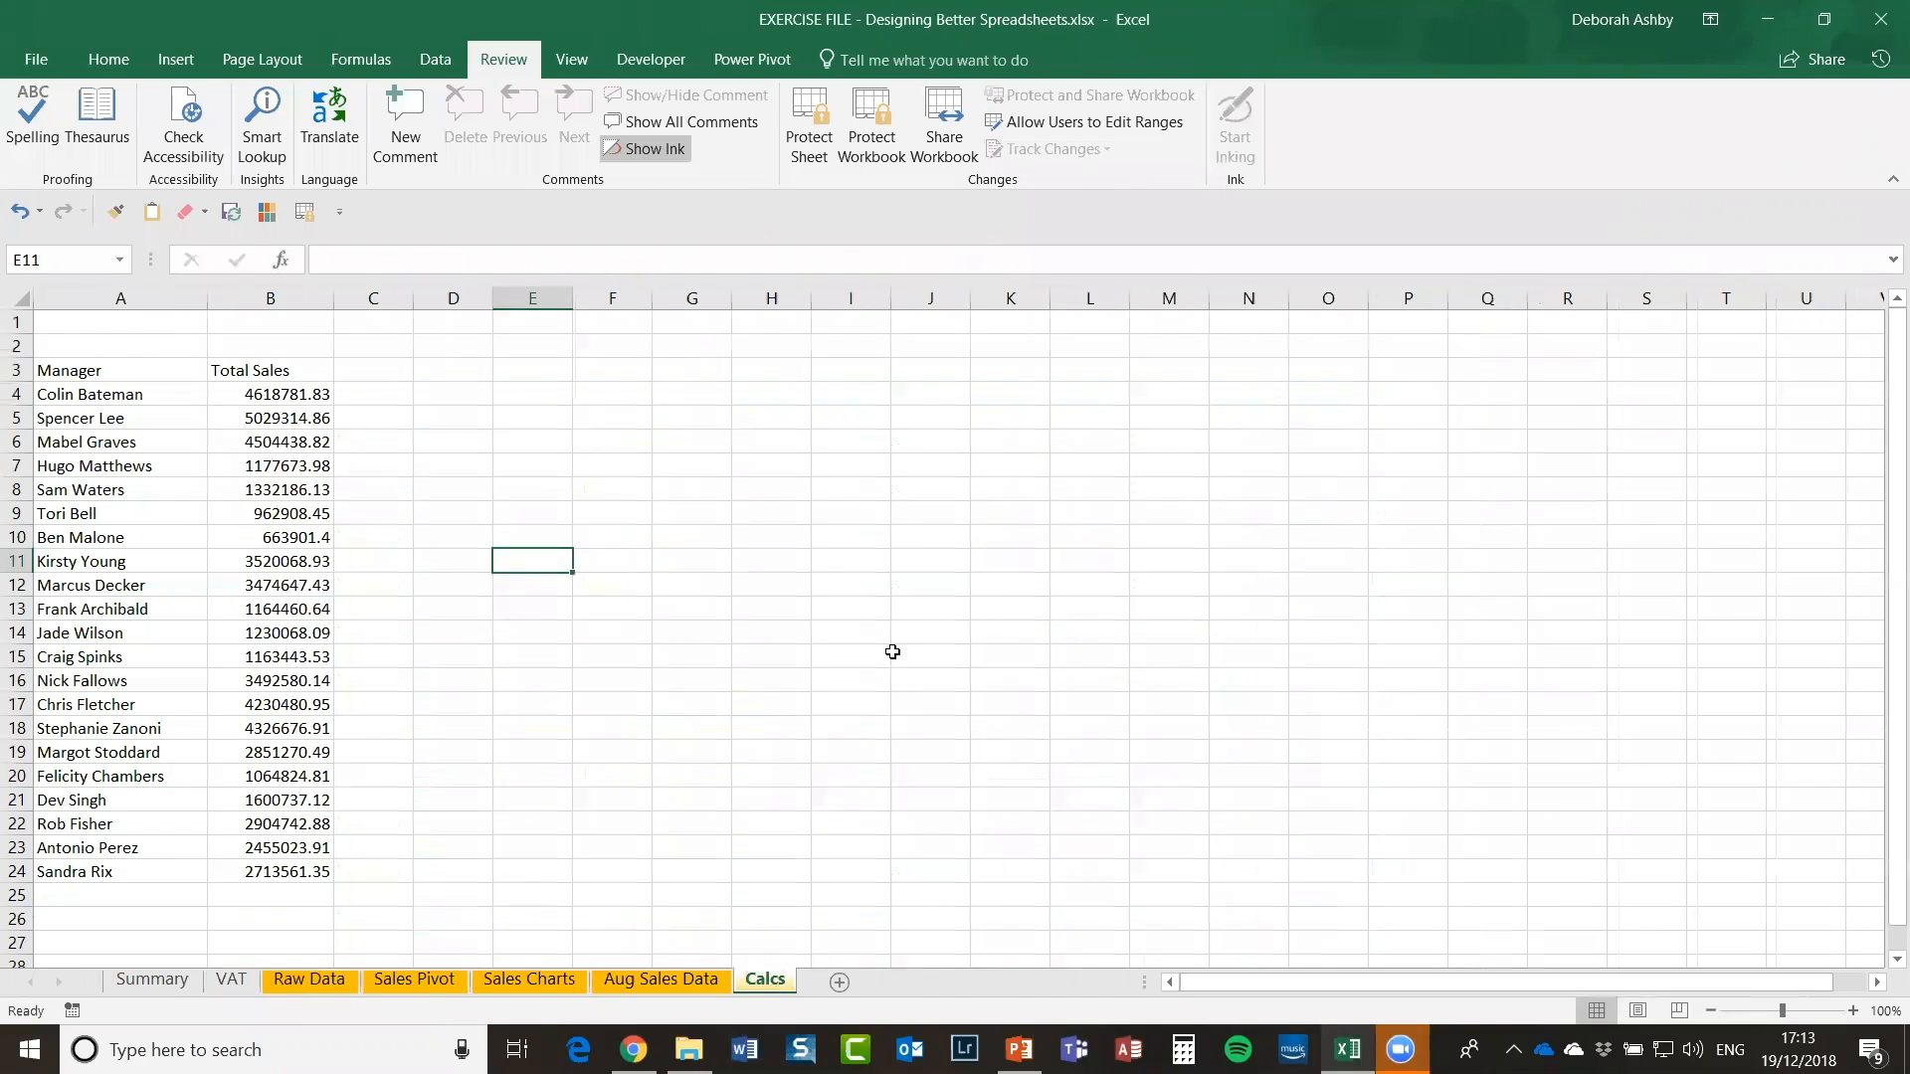
left_click(748, 505)
left_click_drag(125, 363, 126, 871)
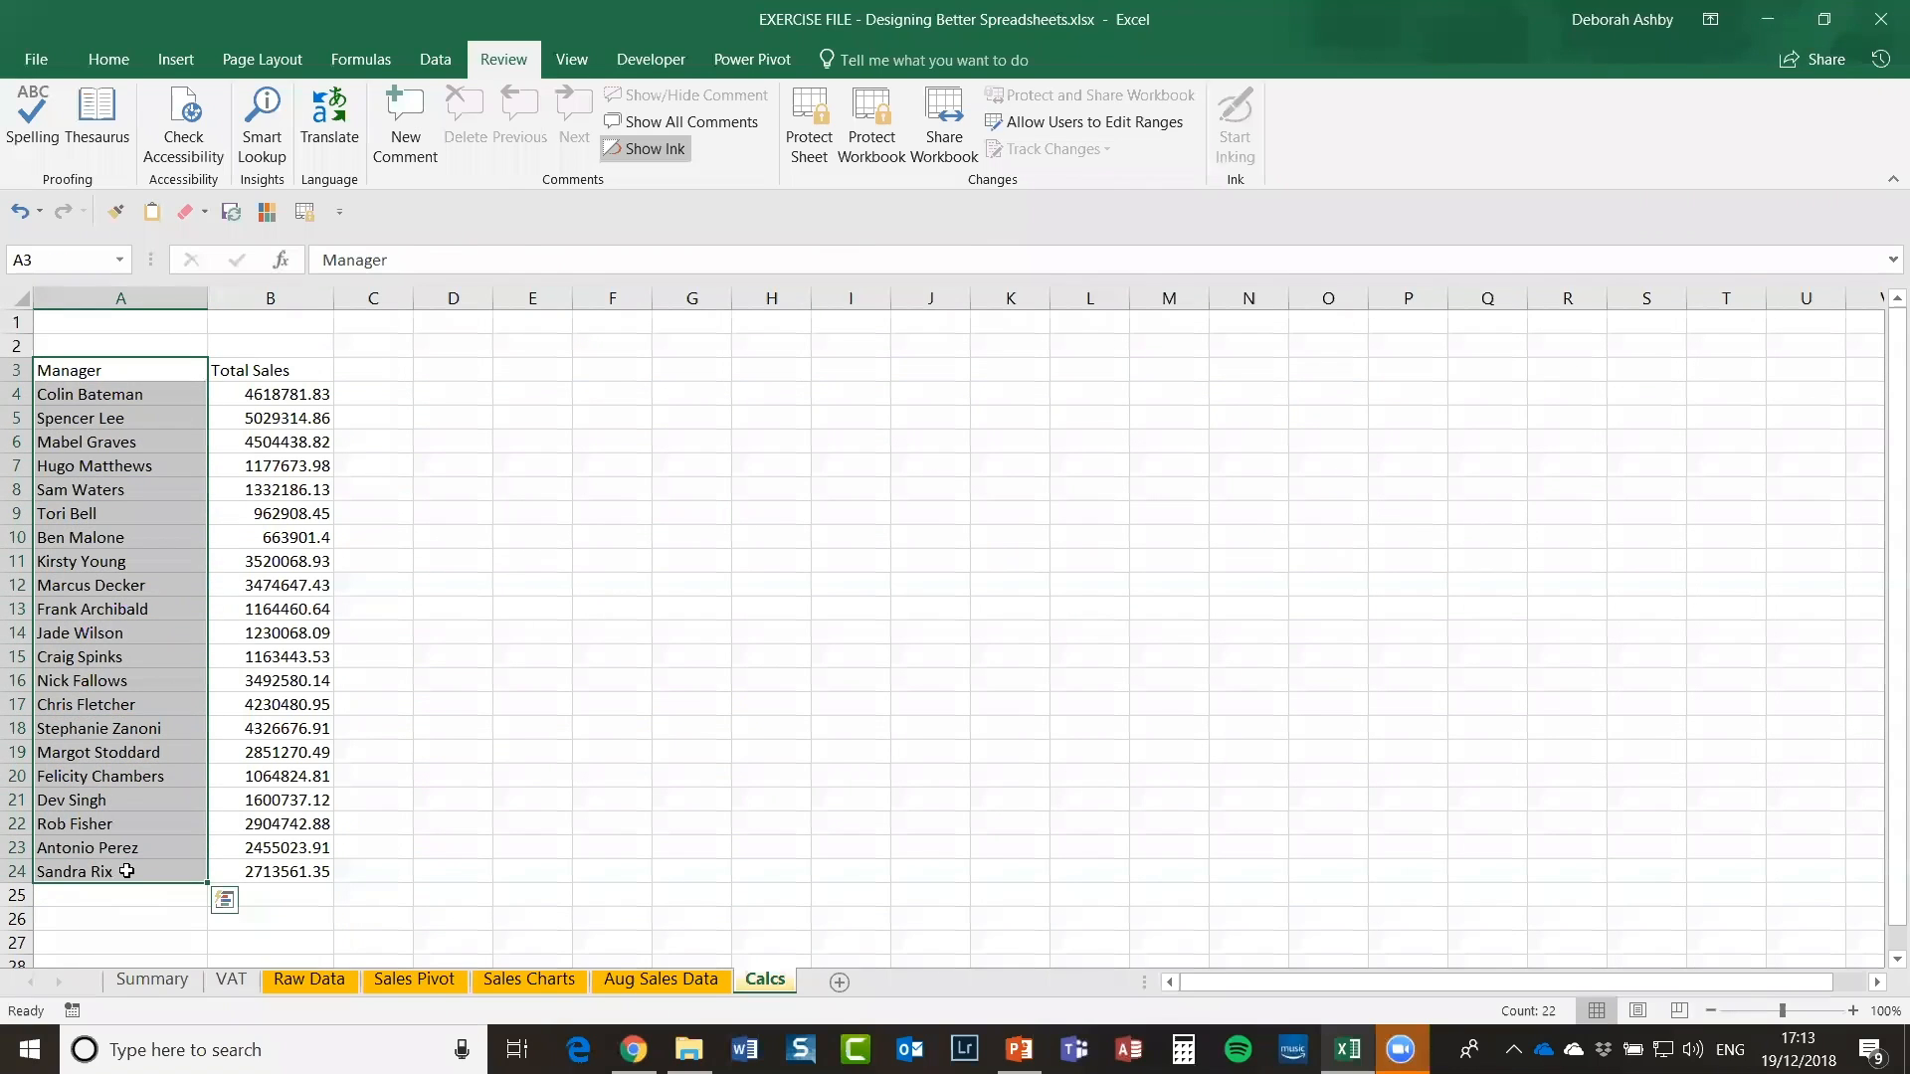
key("ctrl+c")
Step: Paste the Manager list into M4 on Raw Data and widen column N
left_click(307, 979)
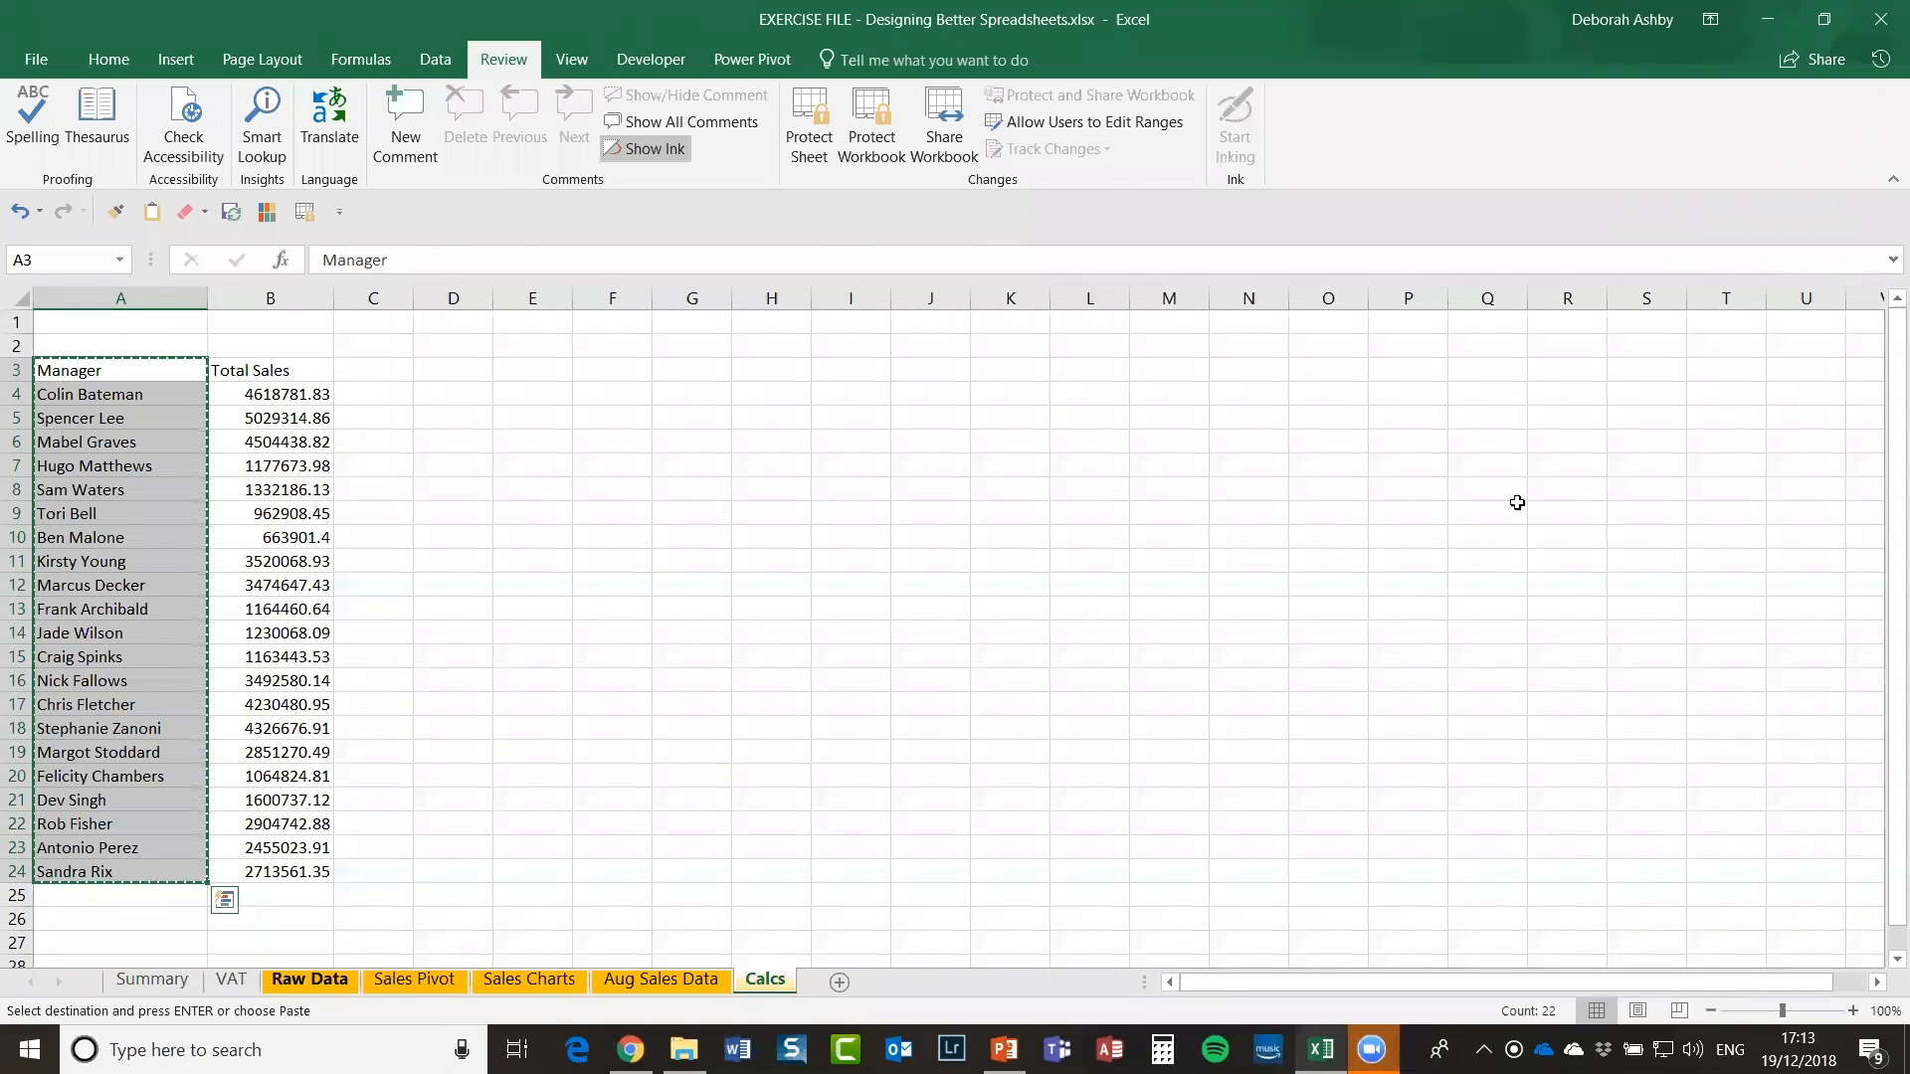
left_click(1511, 399)
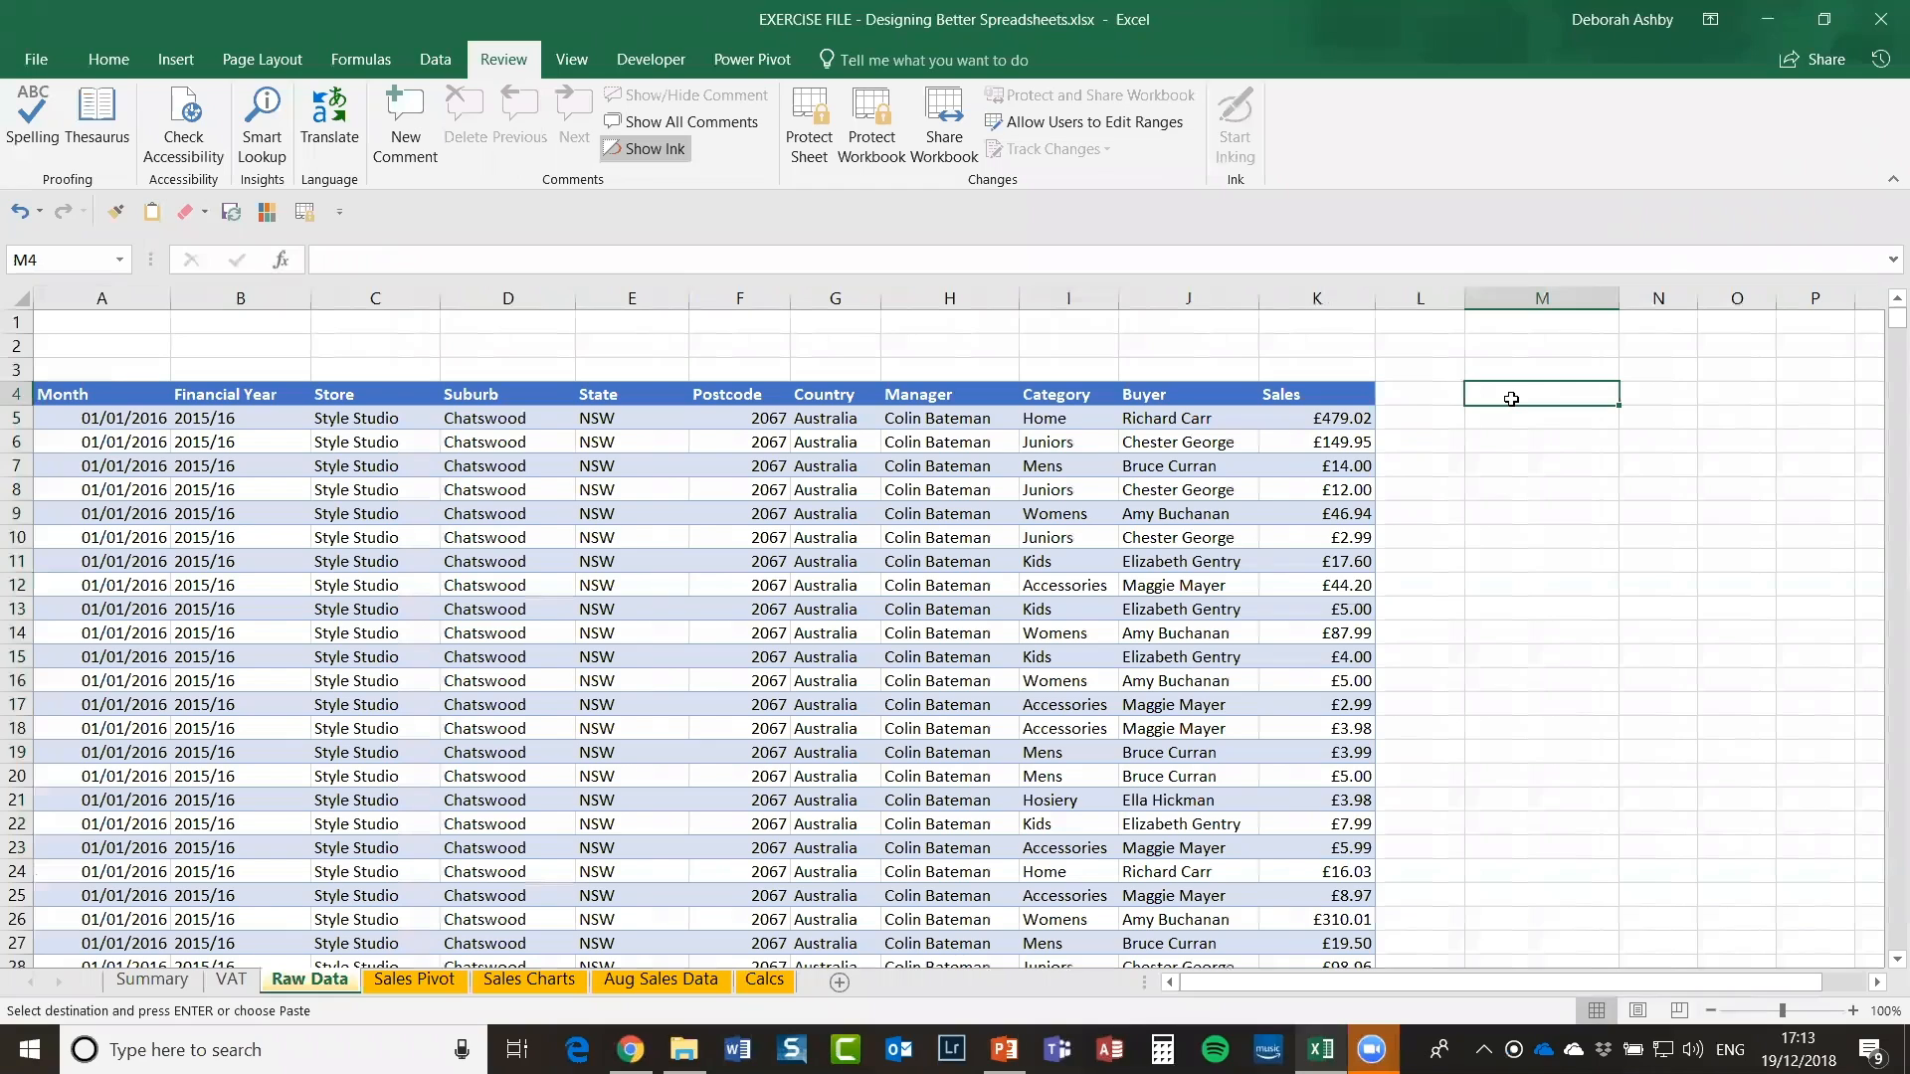
key("ctrl+v")
left_click(1690, 490)
left_click(1559, 421)
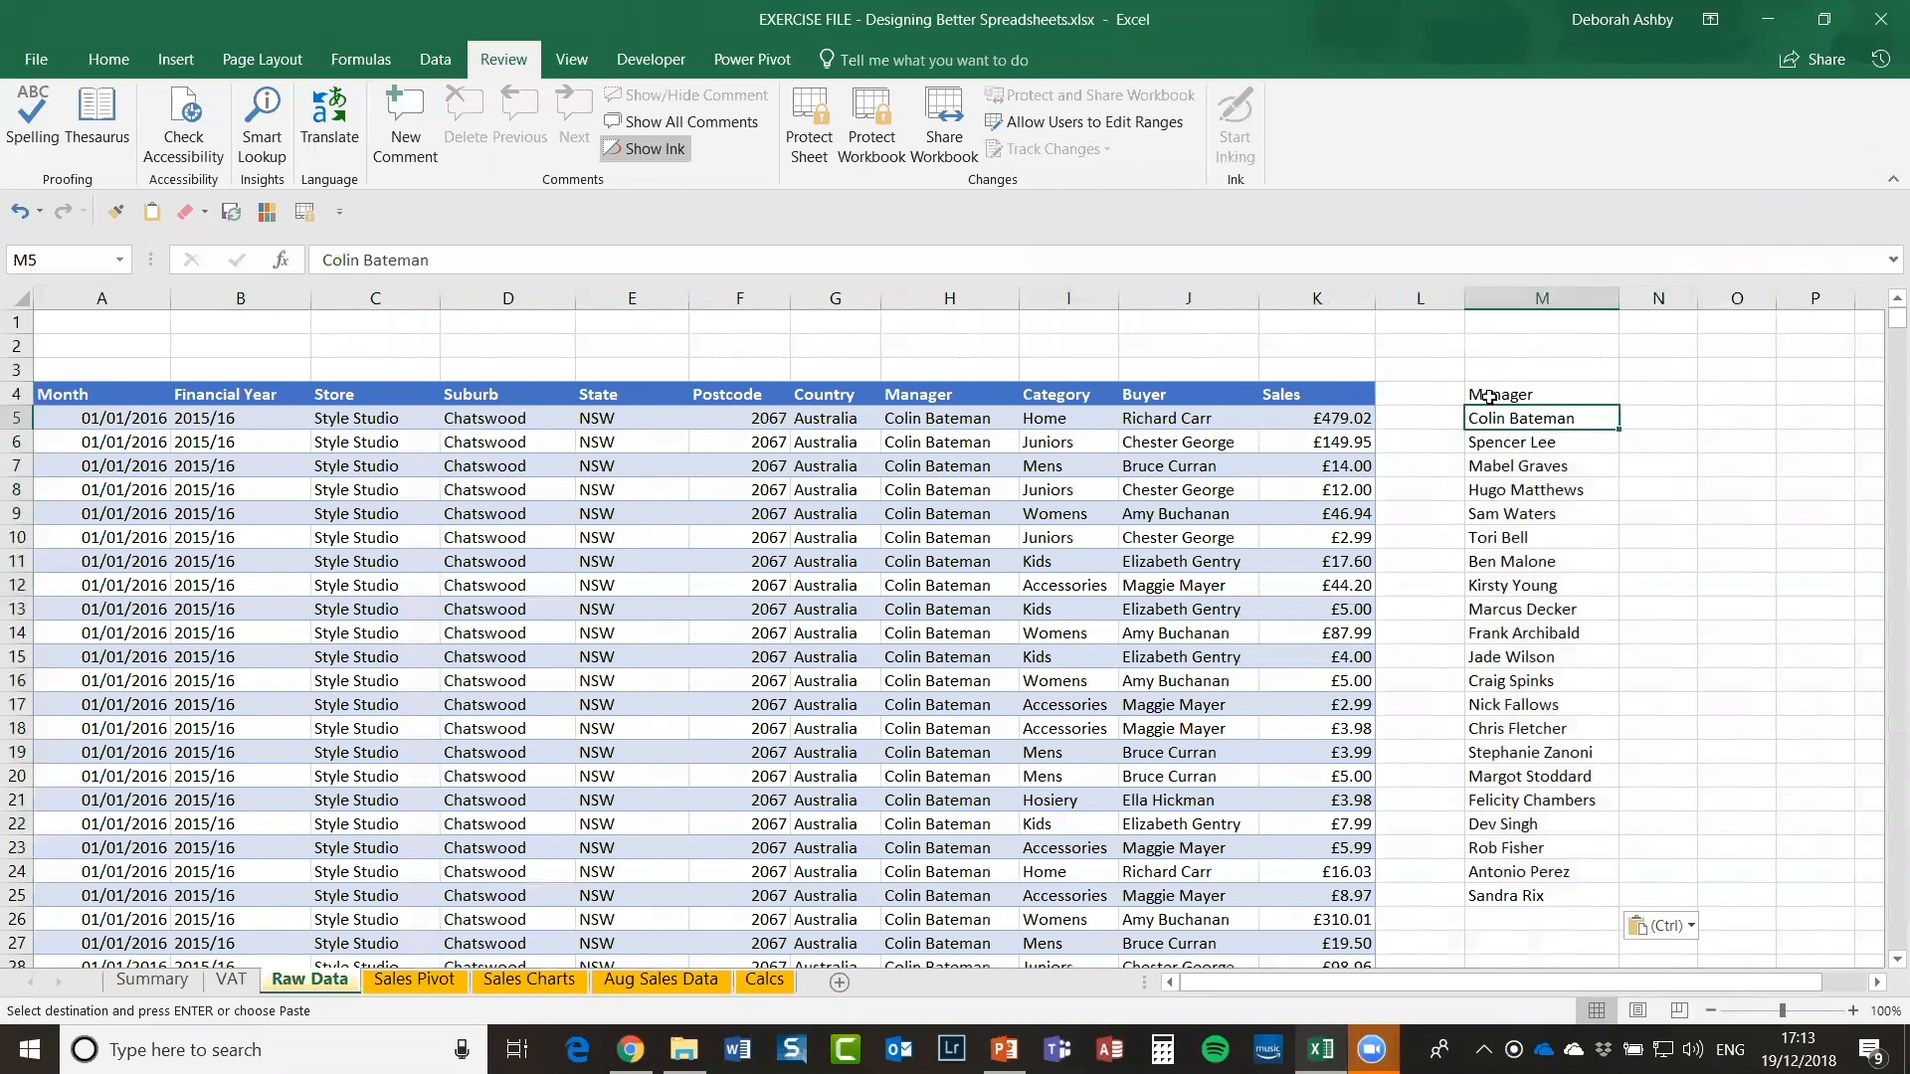
left_click(1489, 397)
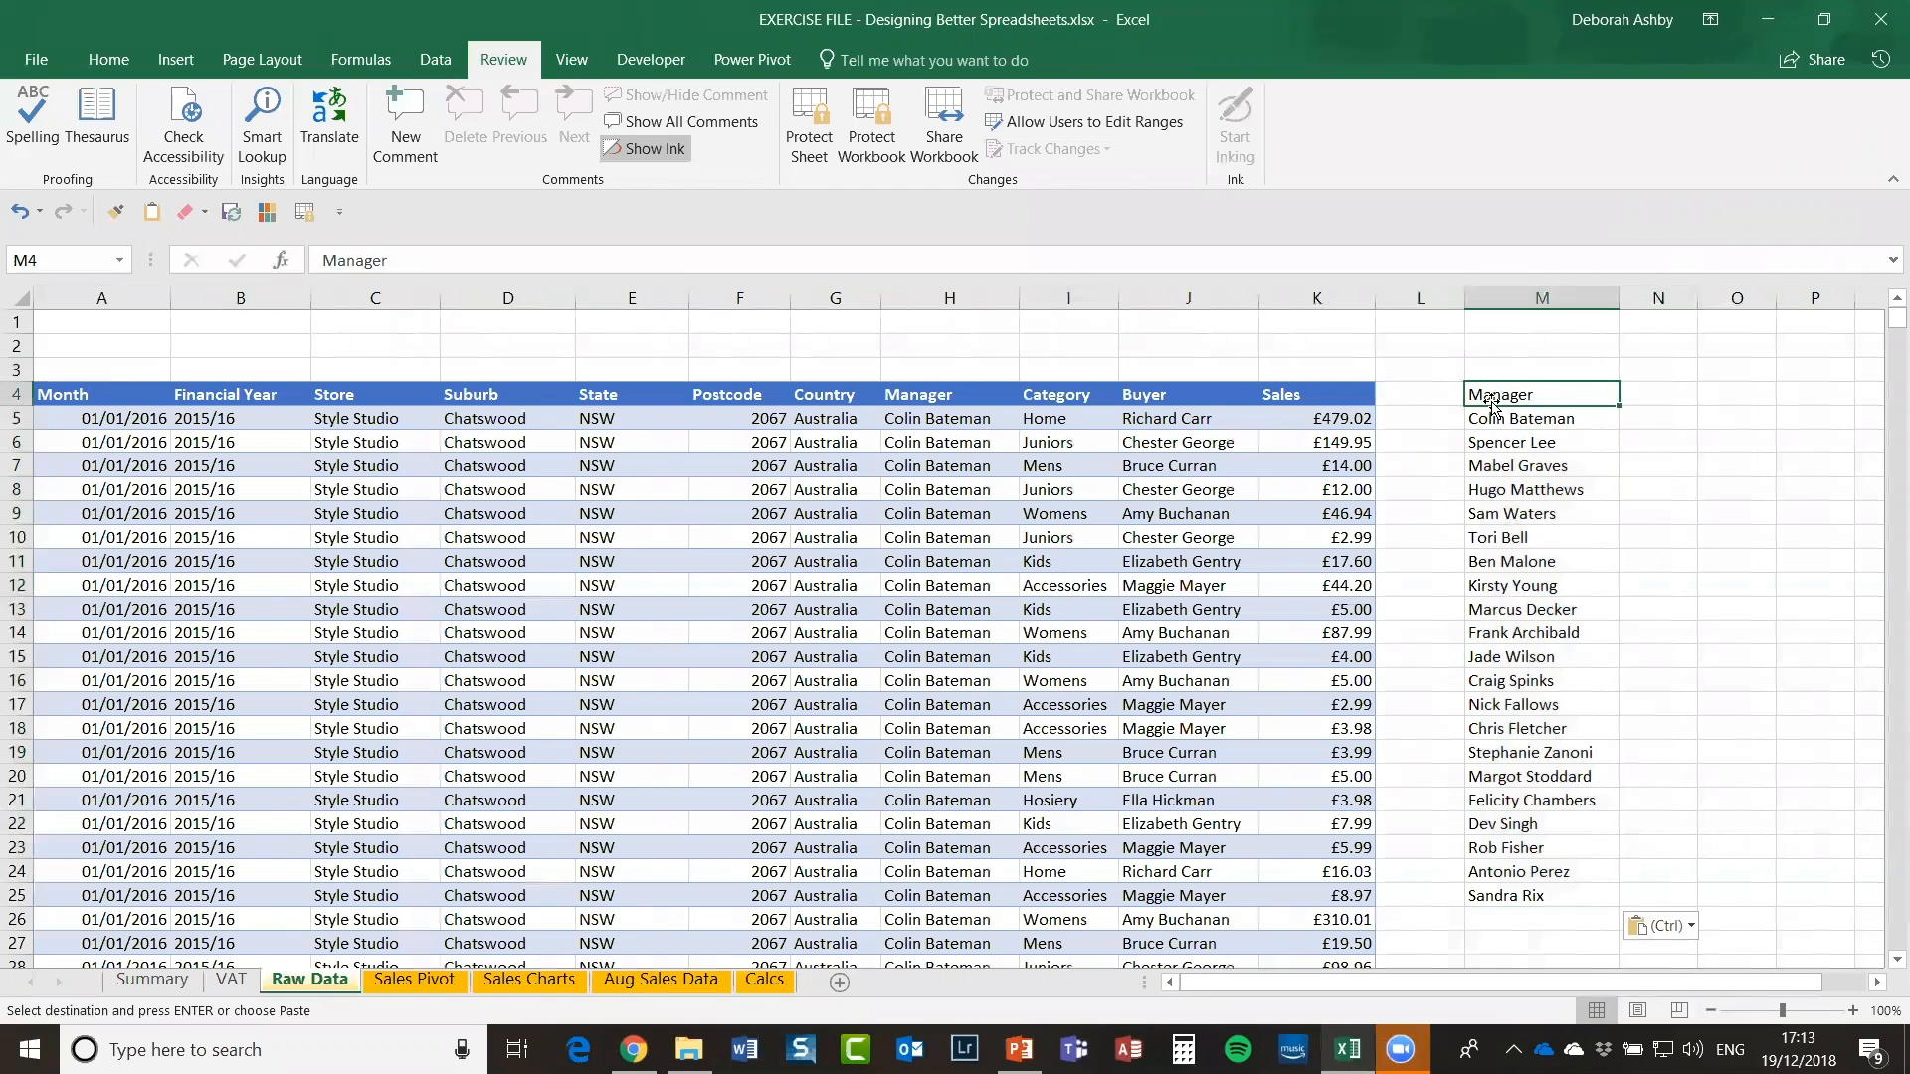
left_click(1654, 398)
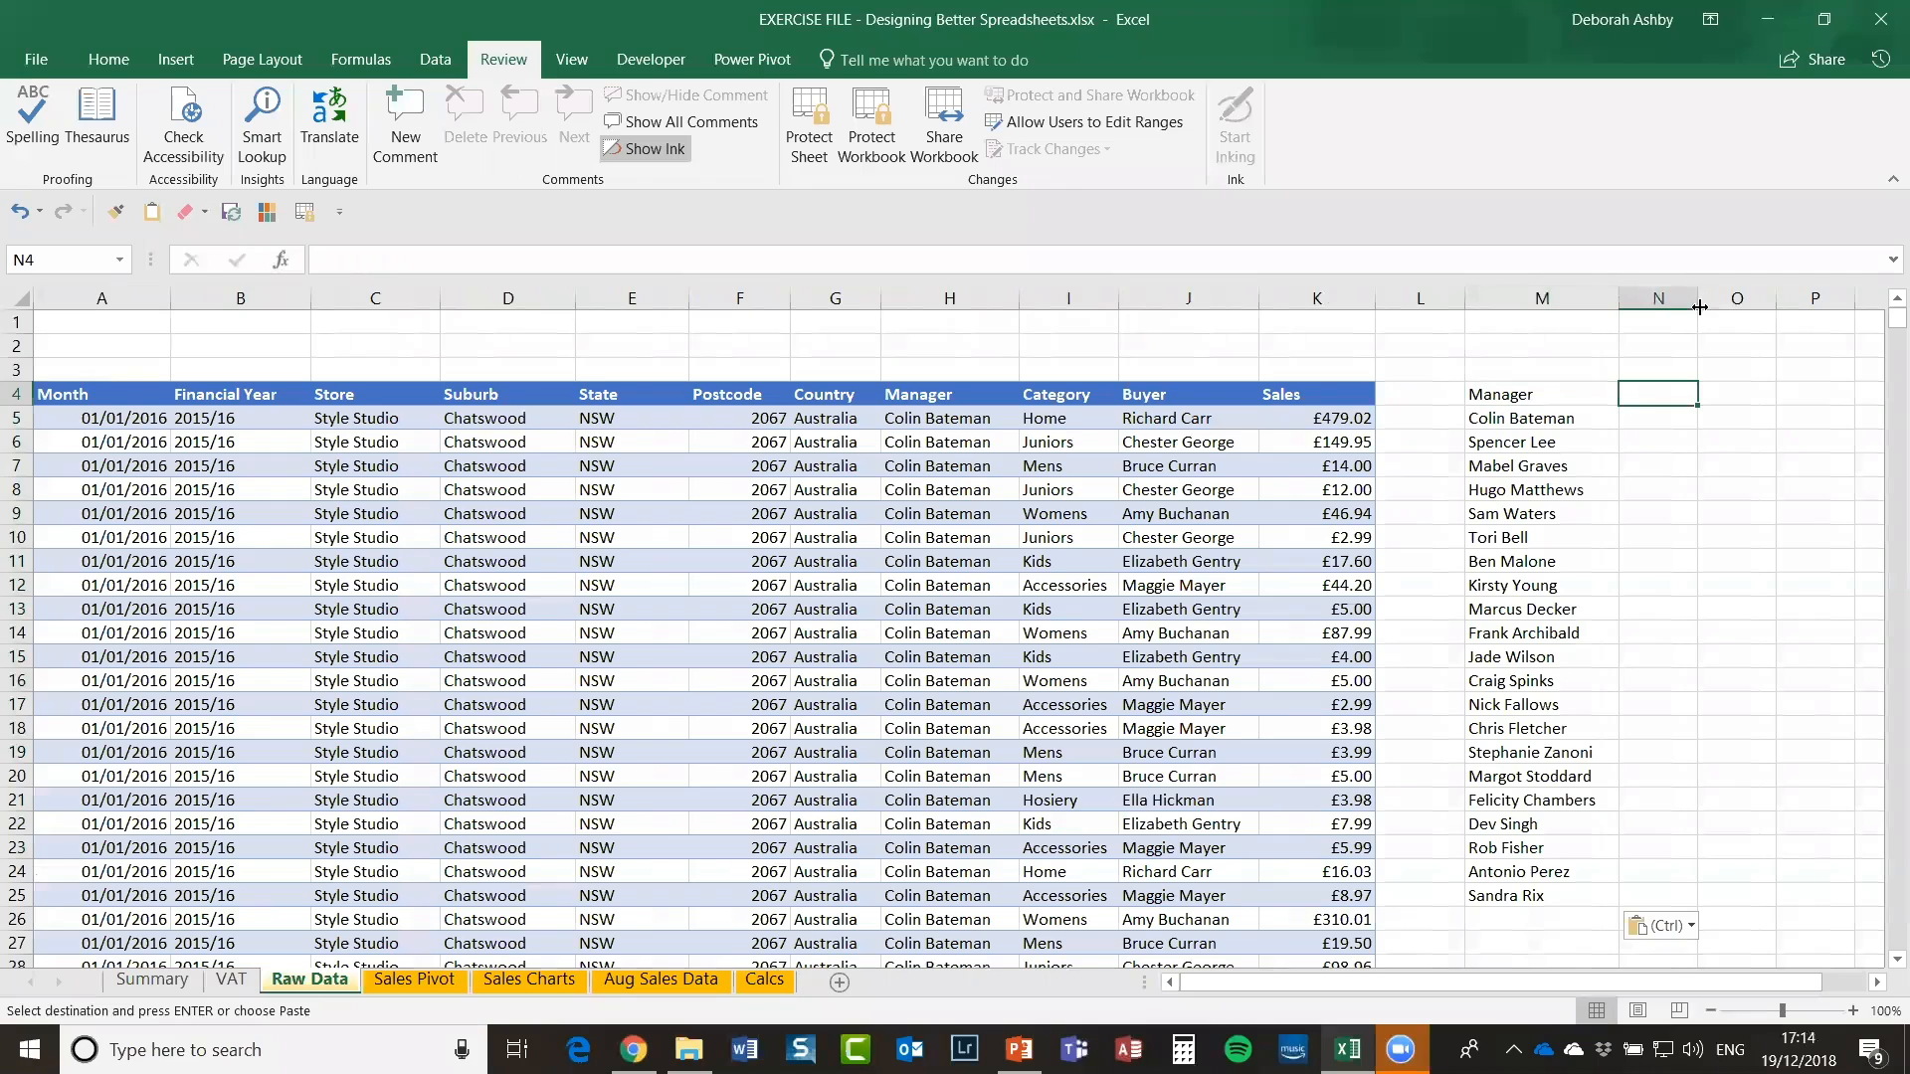
left_click_drag(1700, 307, 1769, 304)
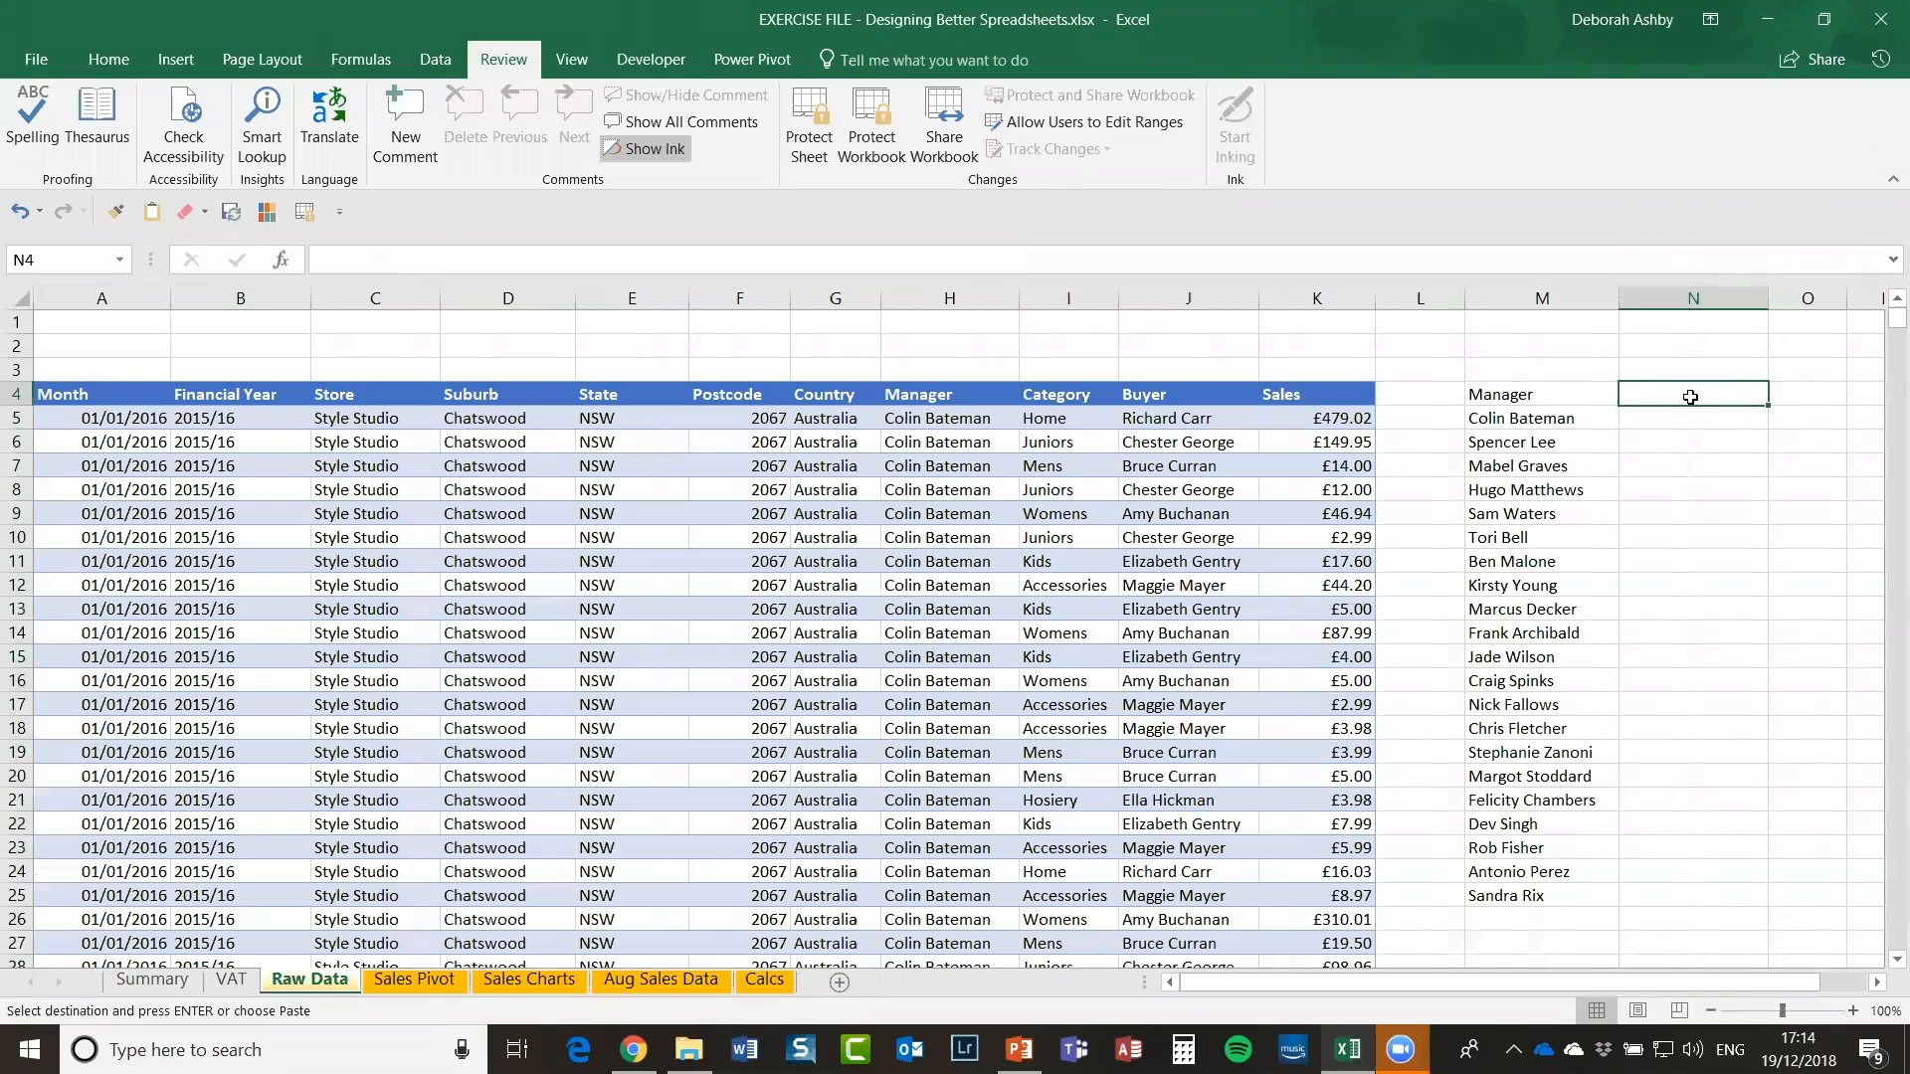
Step: Start =averageif( in N5 and insert the manager name as its range via F3
left_click(1668, 427)
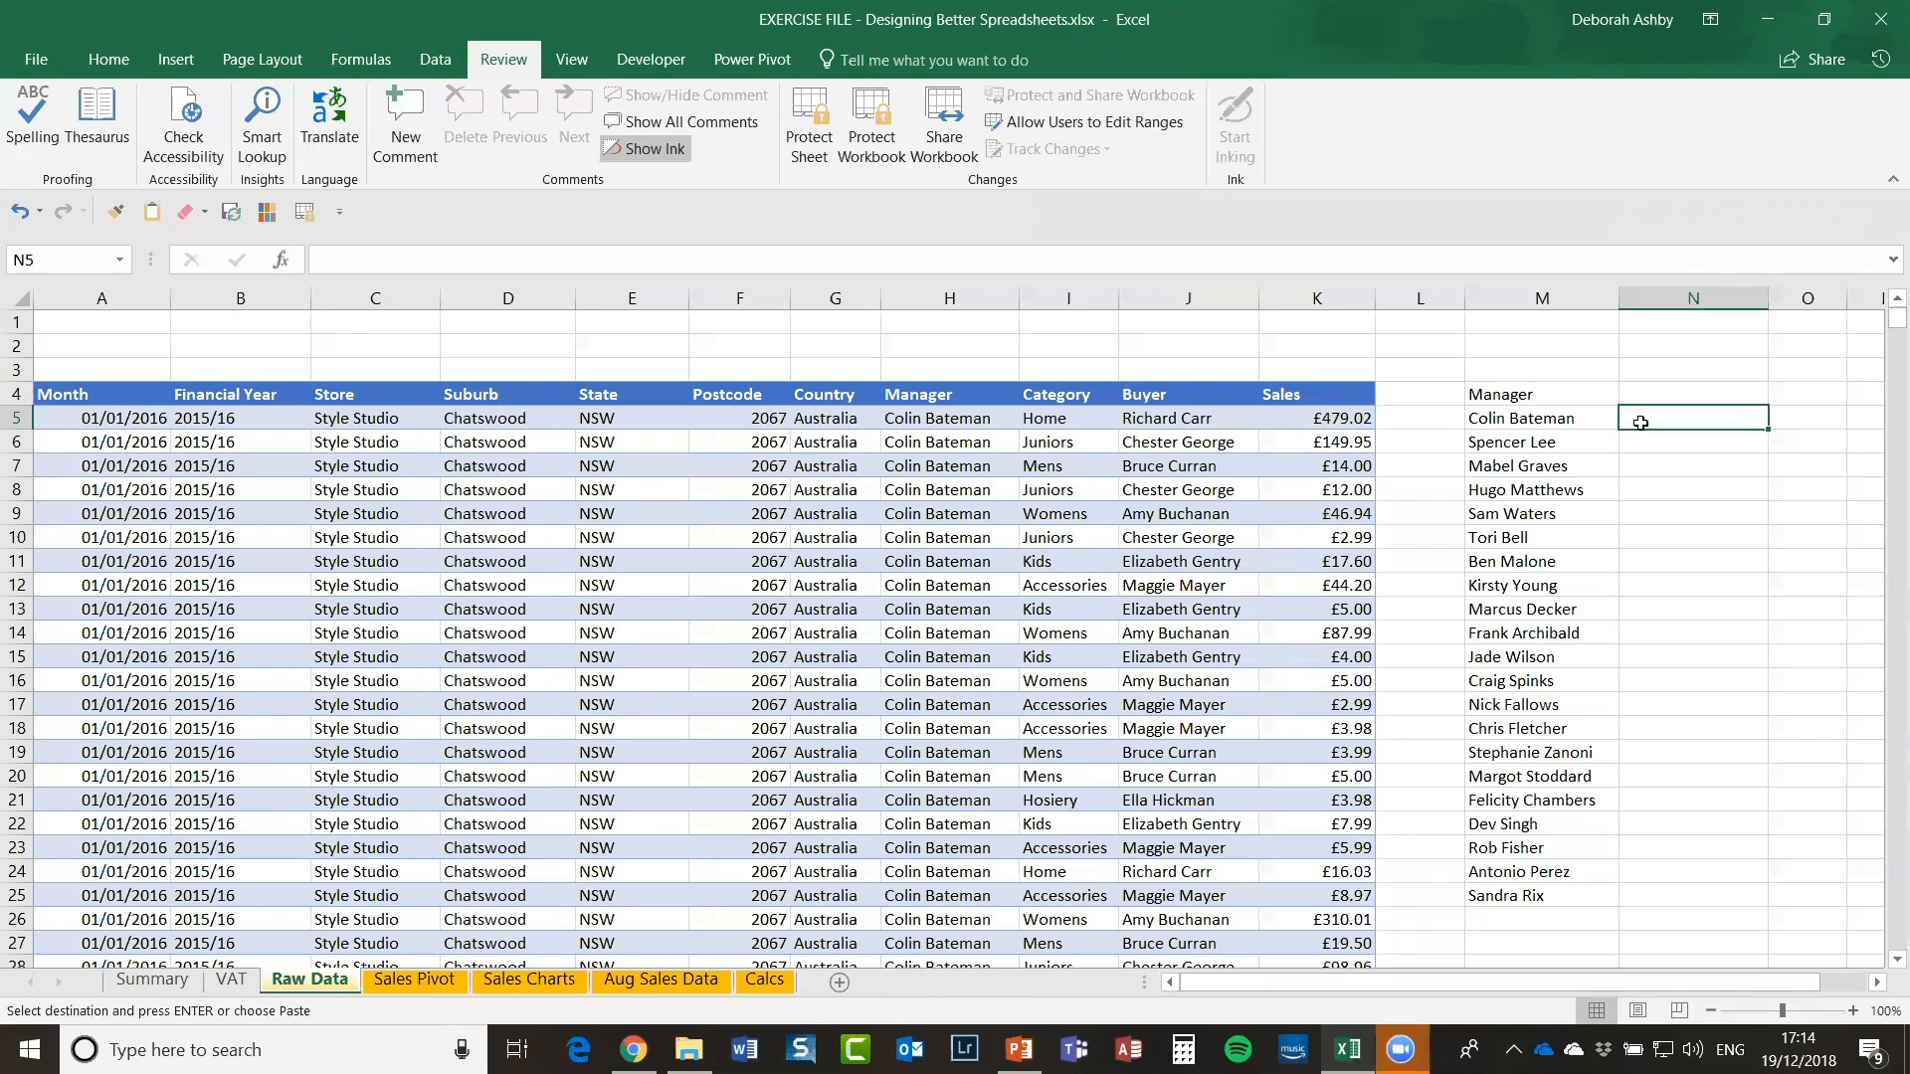
type("=")
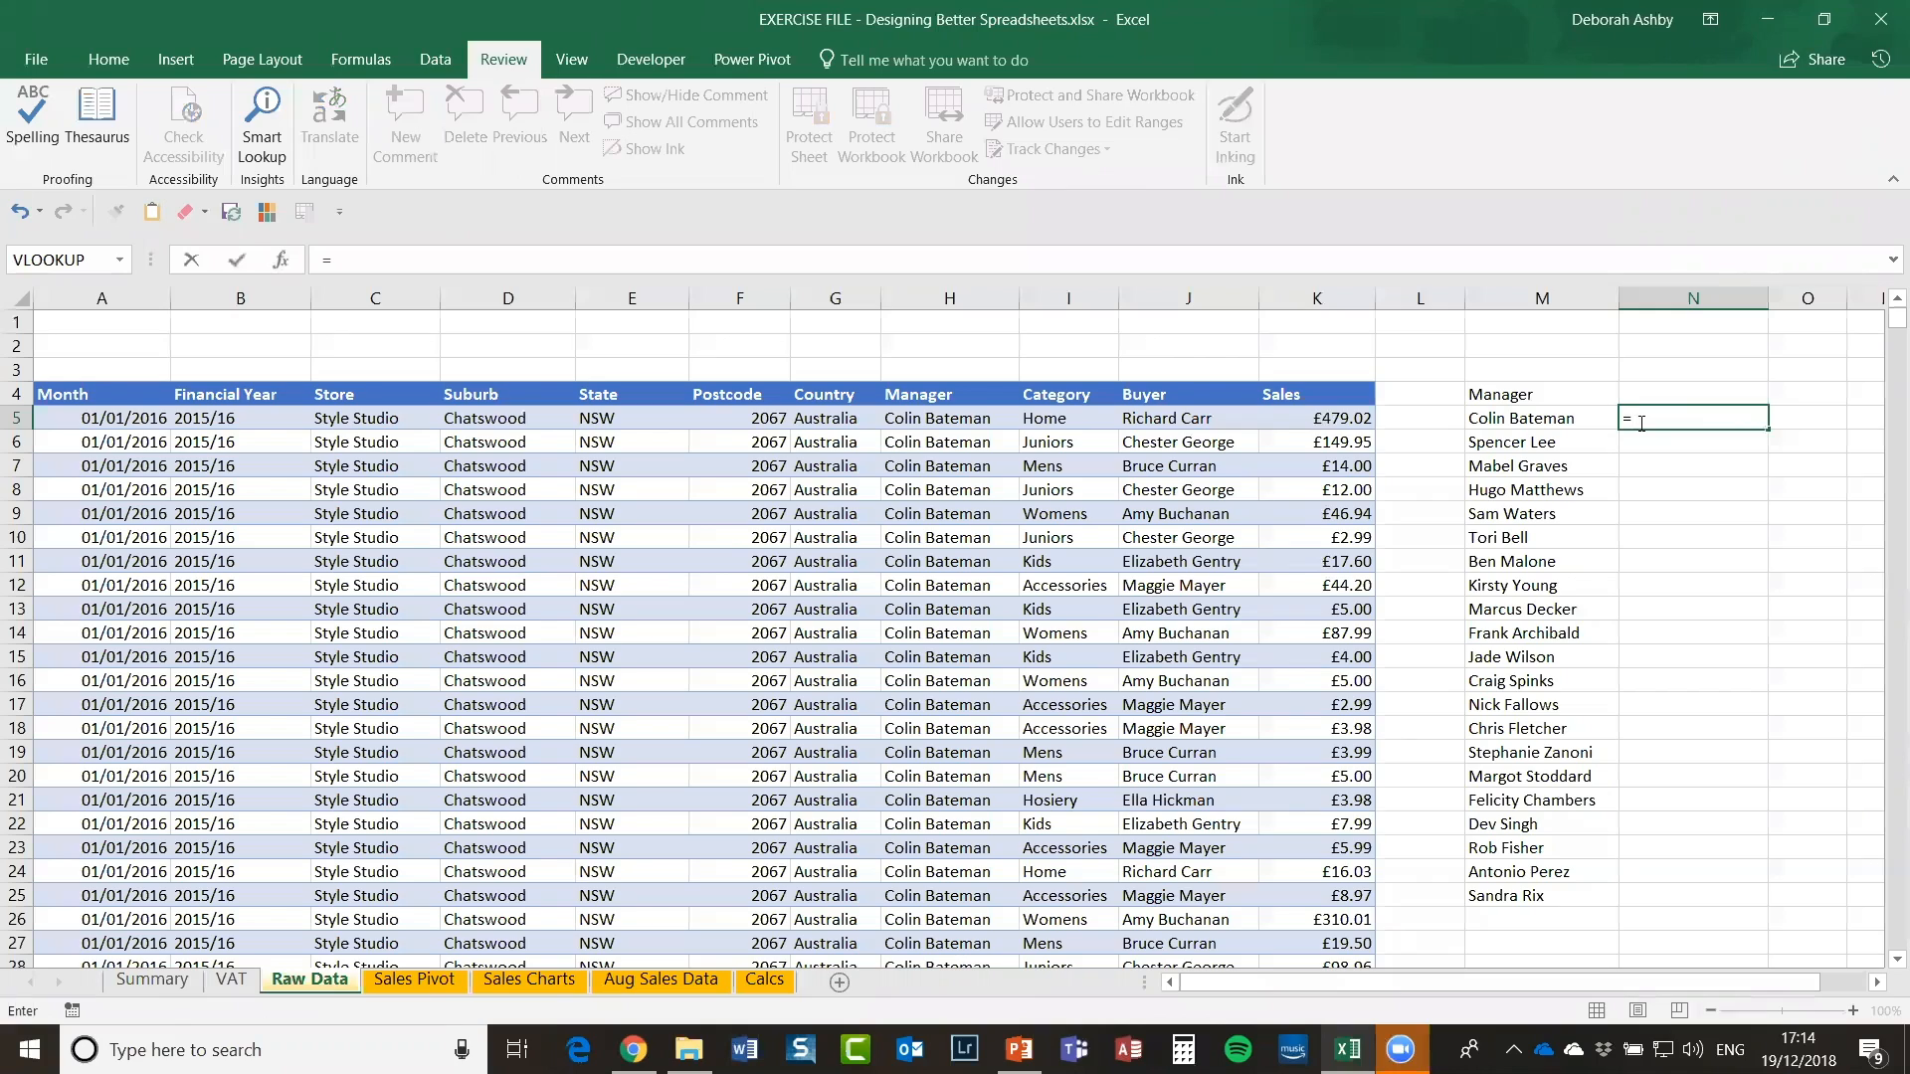
type("aver")
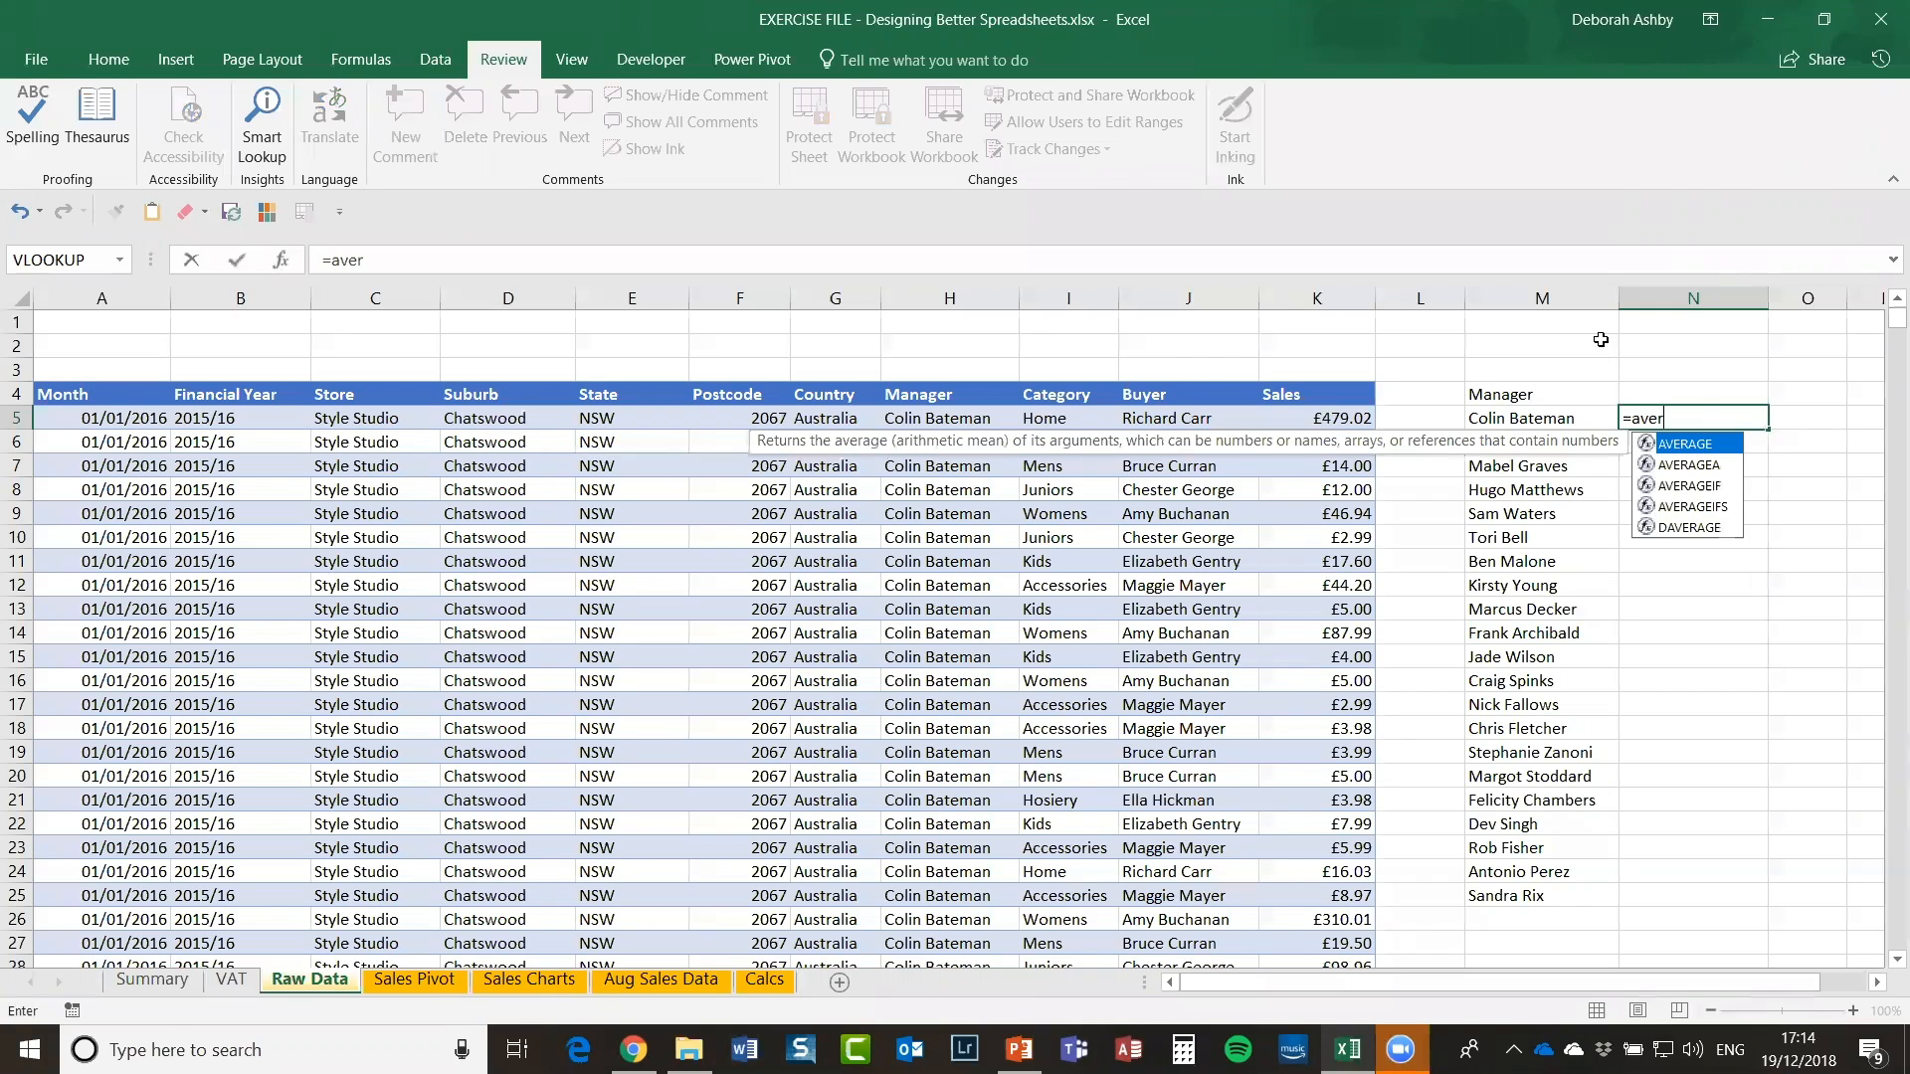
type("ageif")
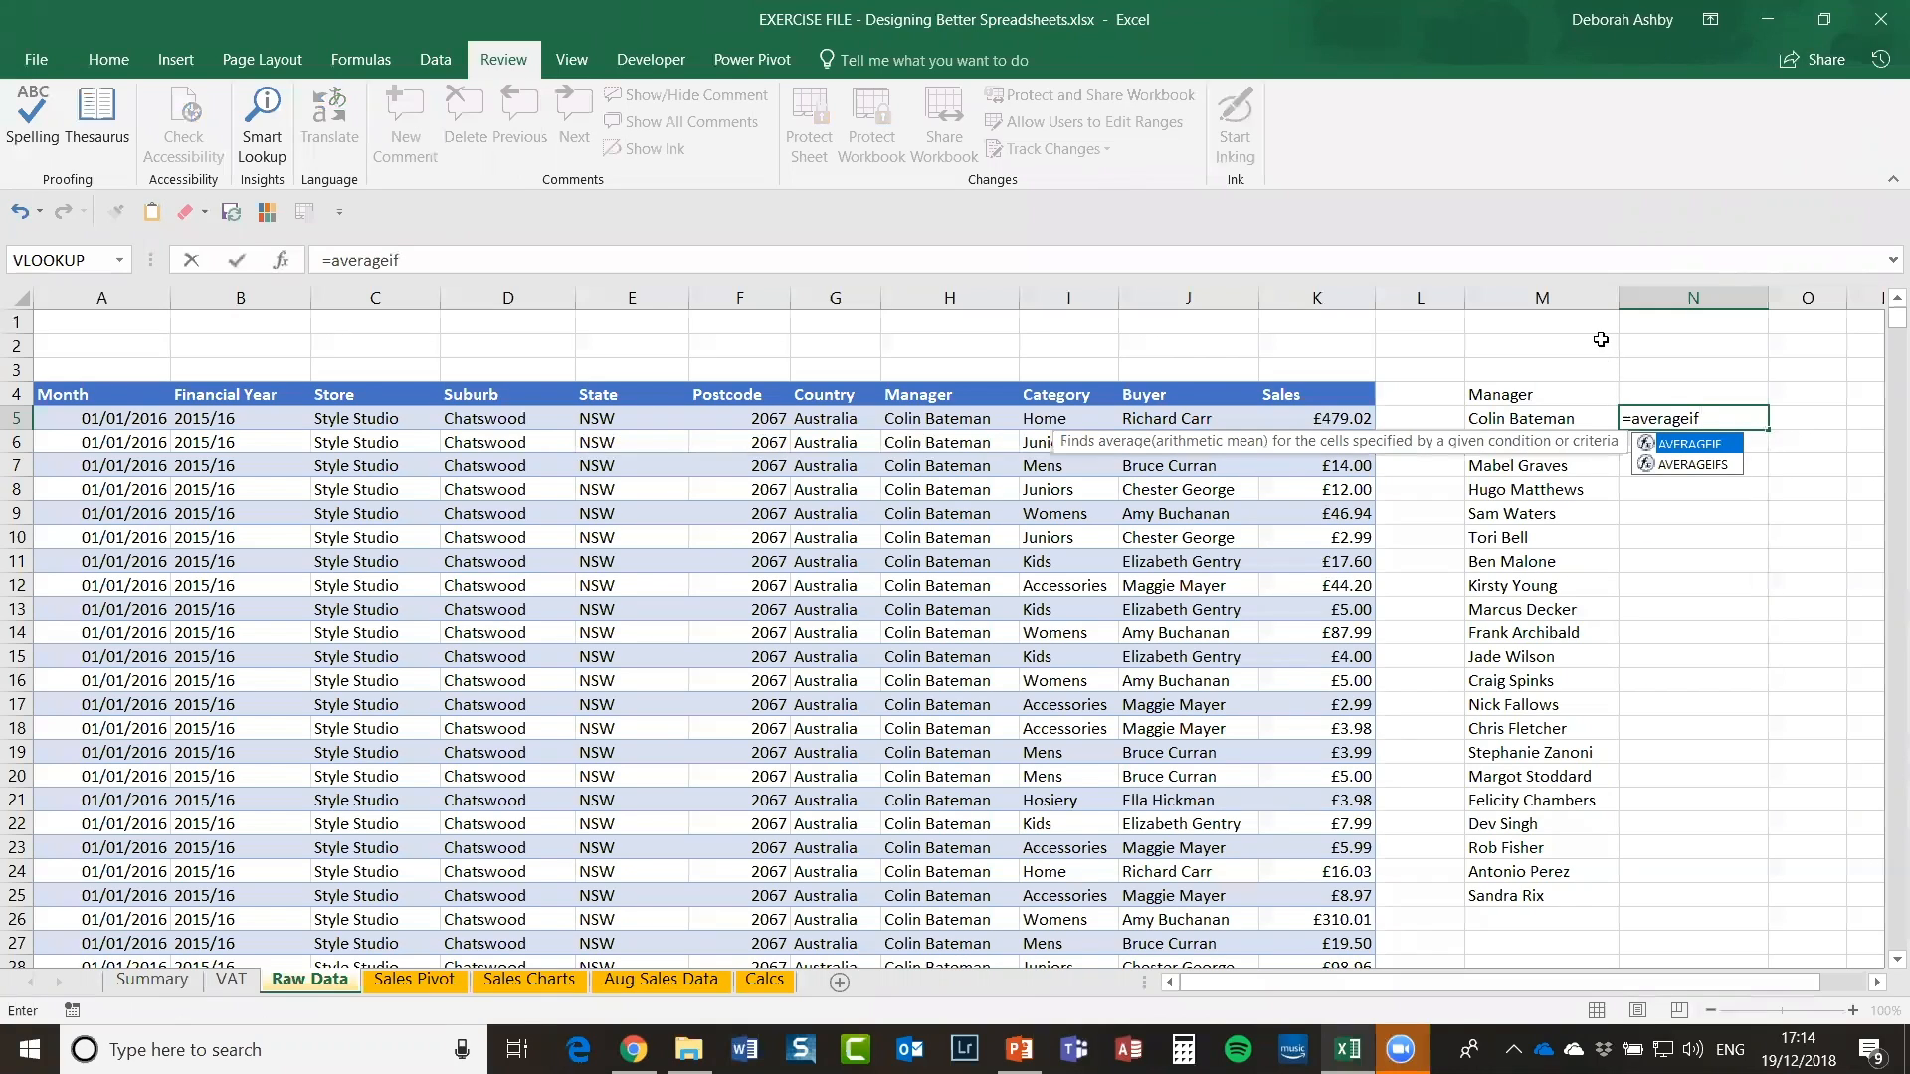
type("(")
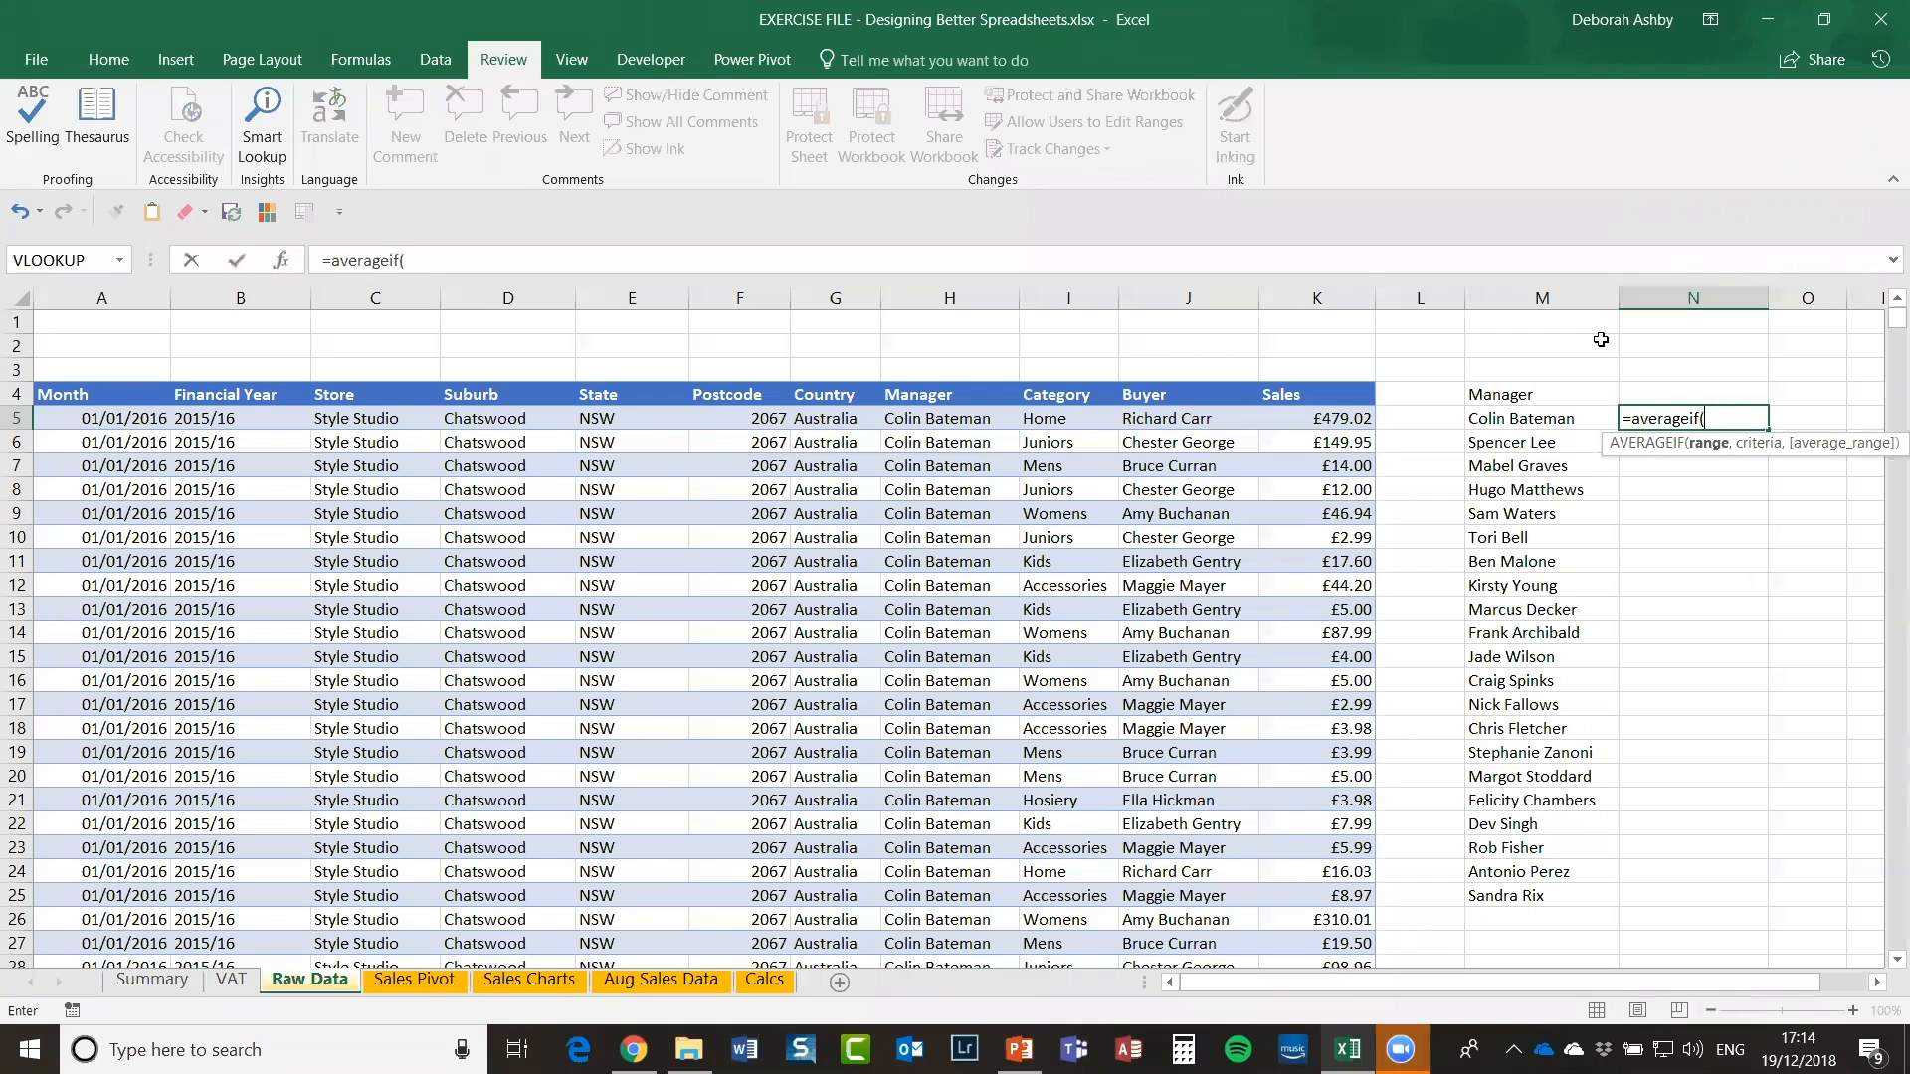
key("F3")
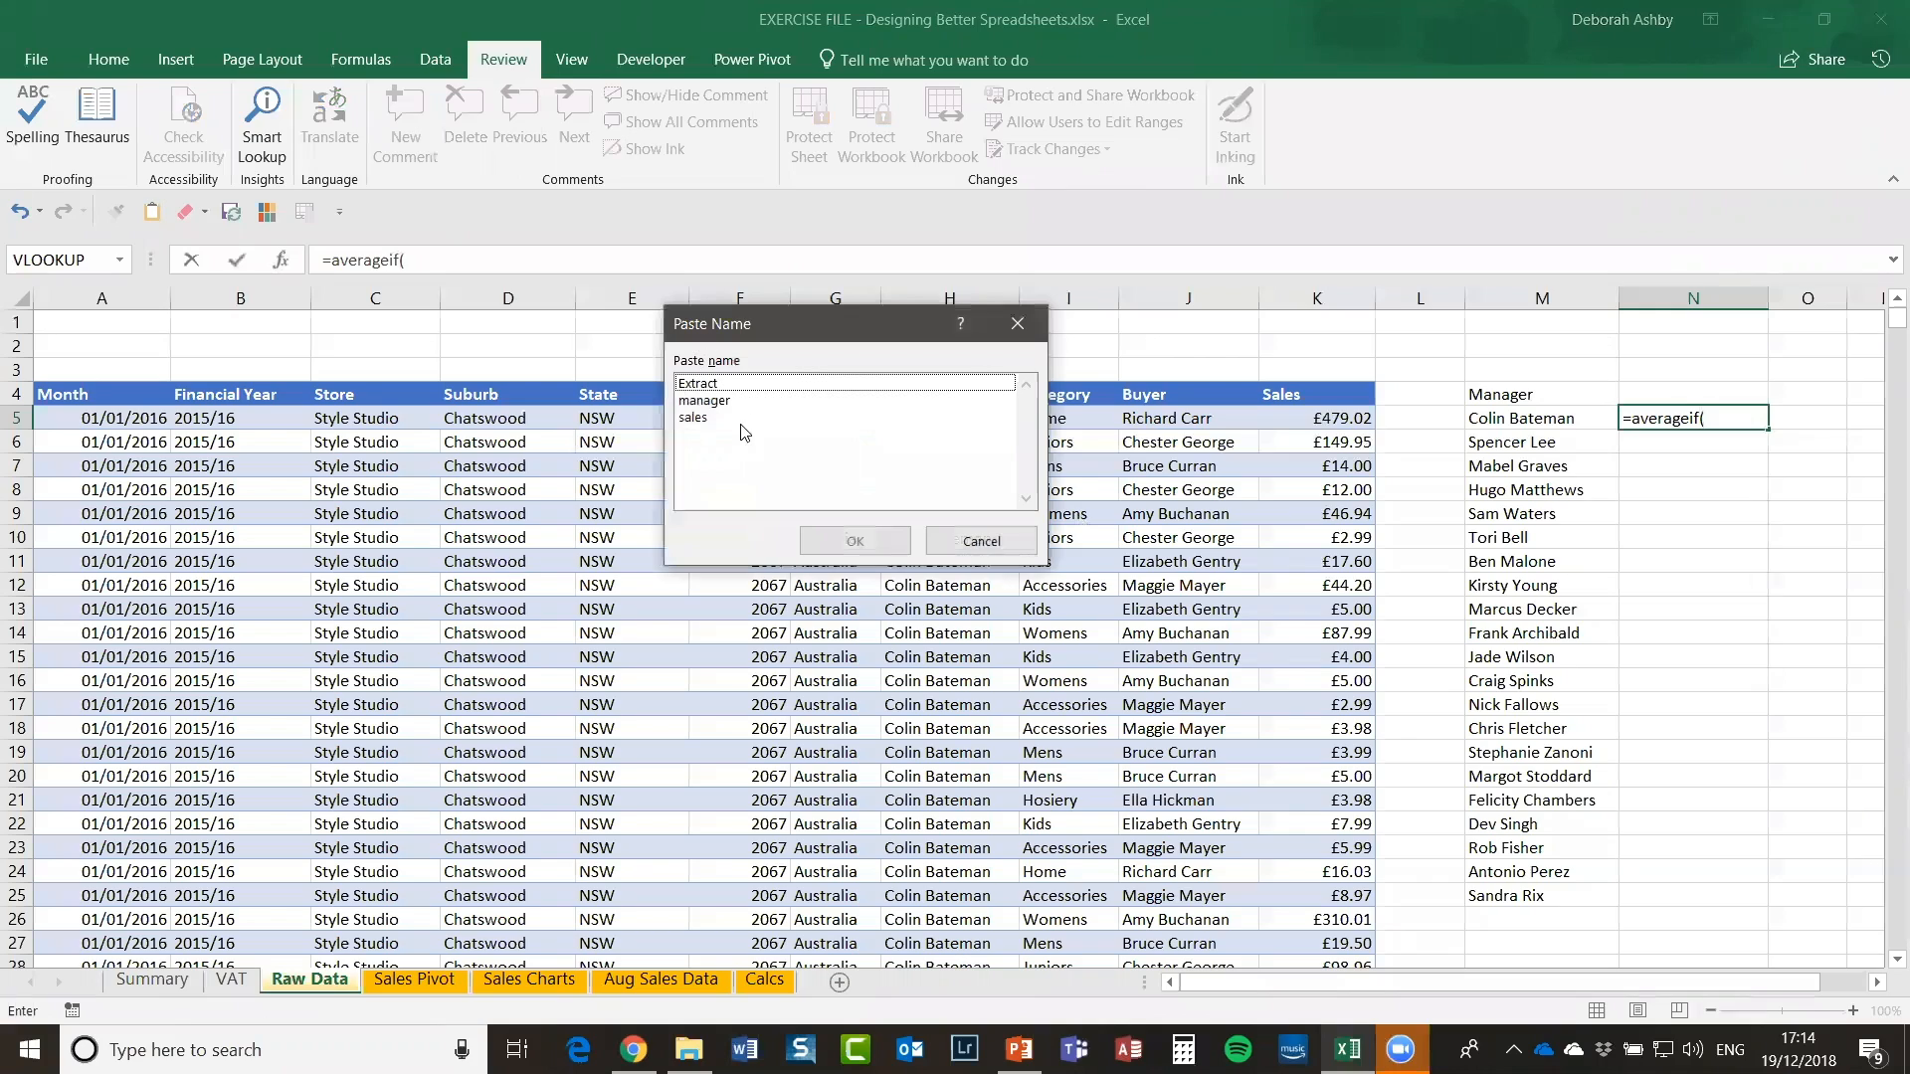
left_click_drag(715, 331, 926, 147)
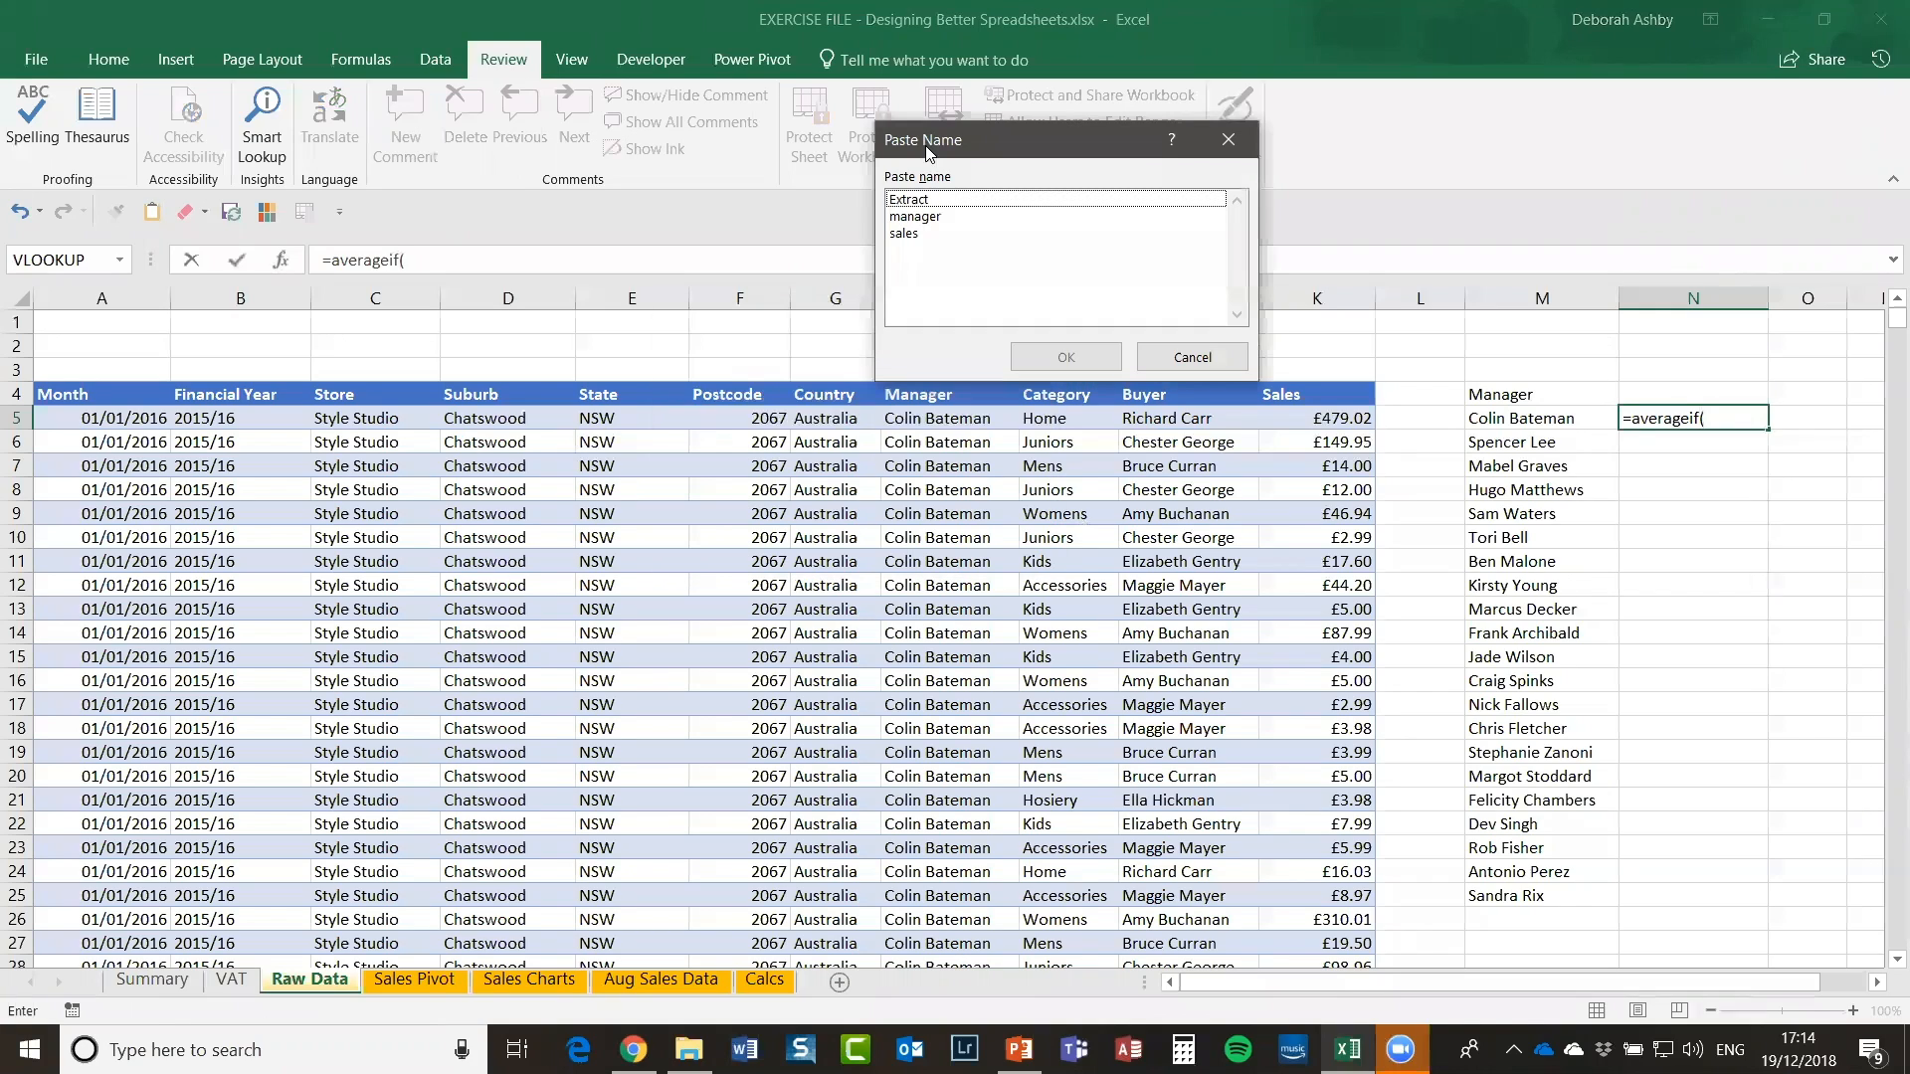
left_click(925, 217)
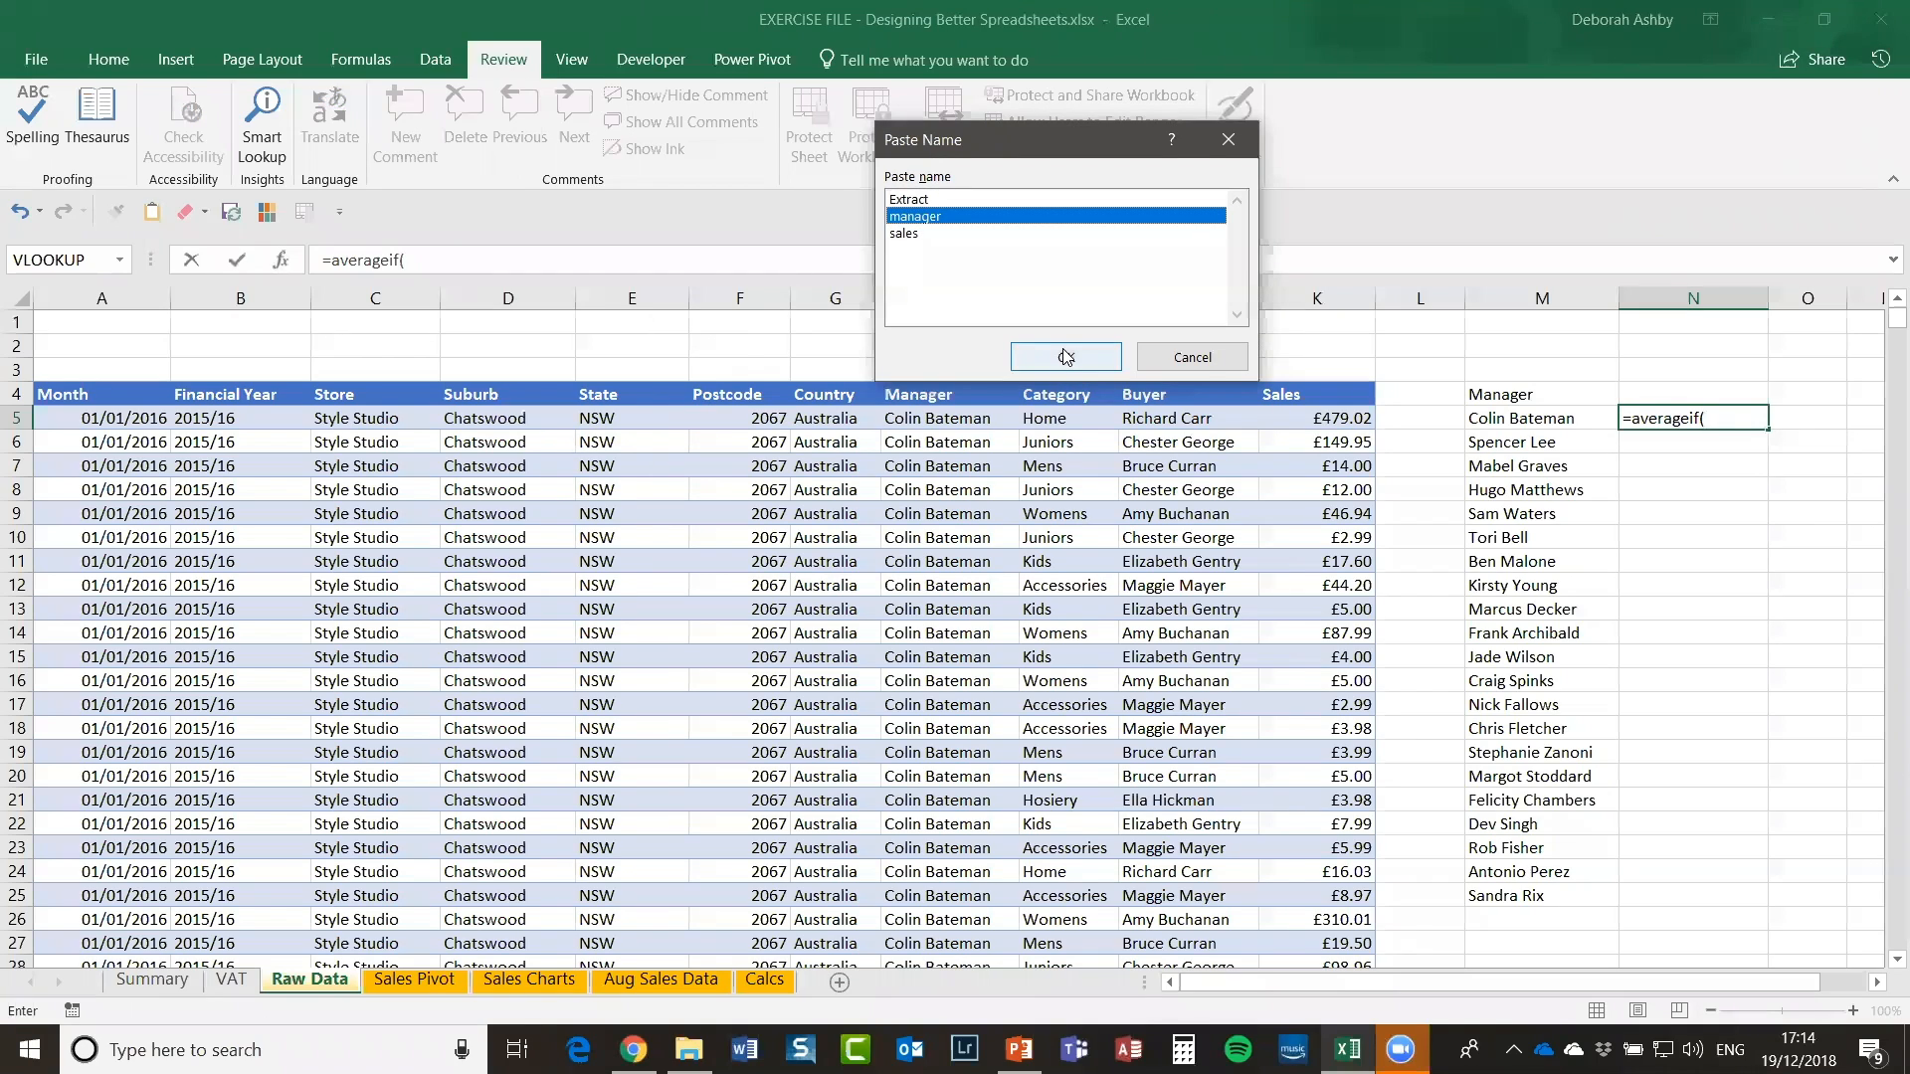
left_click(1066, 357)
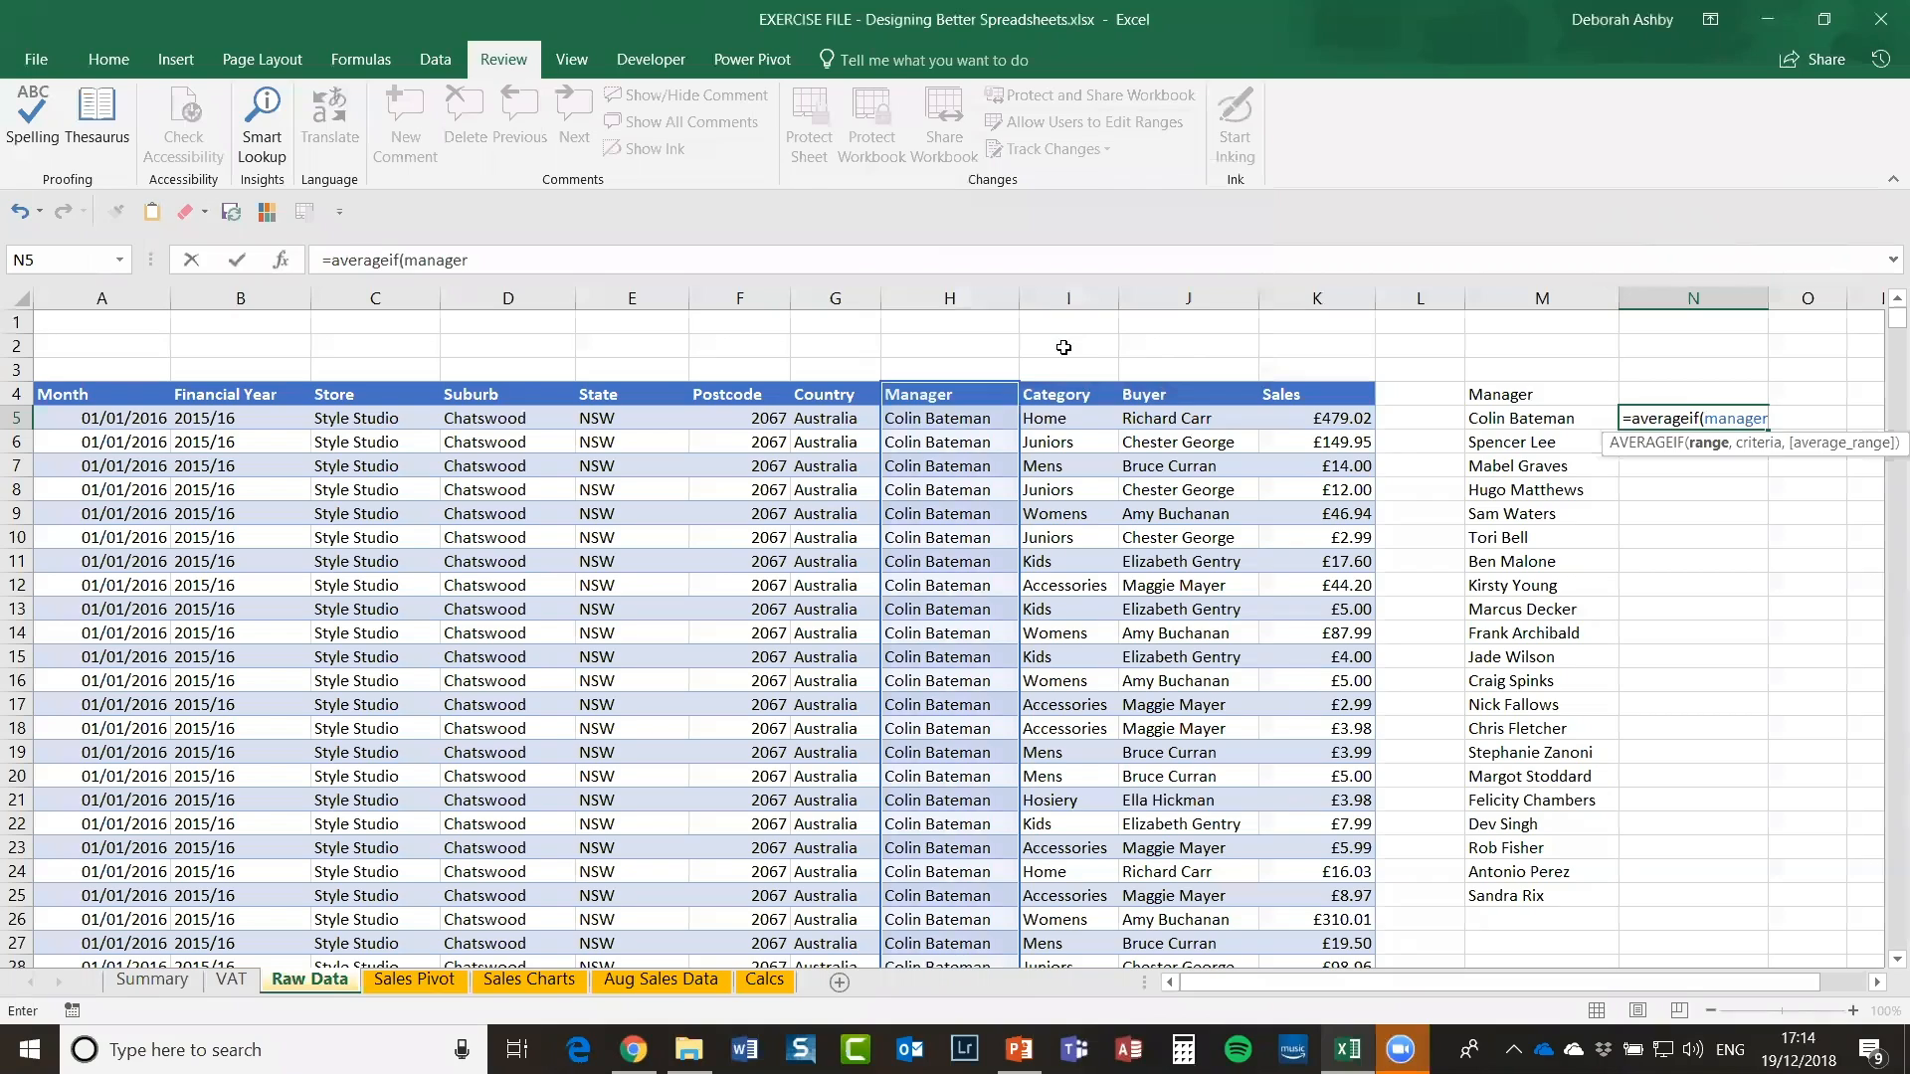
Step: Finish the formula with M5 as criteria and the sales name, returning 962.2462146
type(",")
left_click(1502, 419)
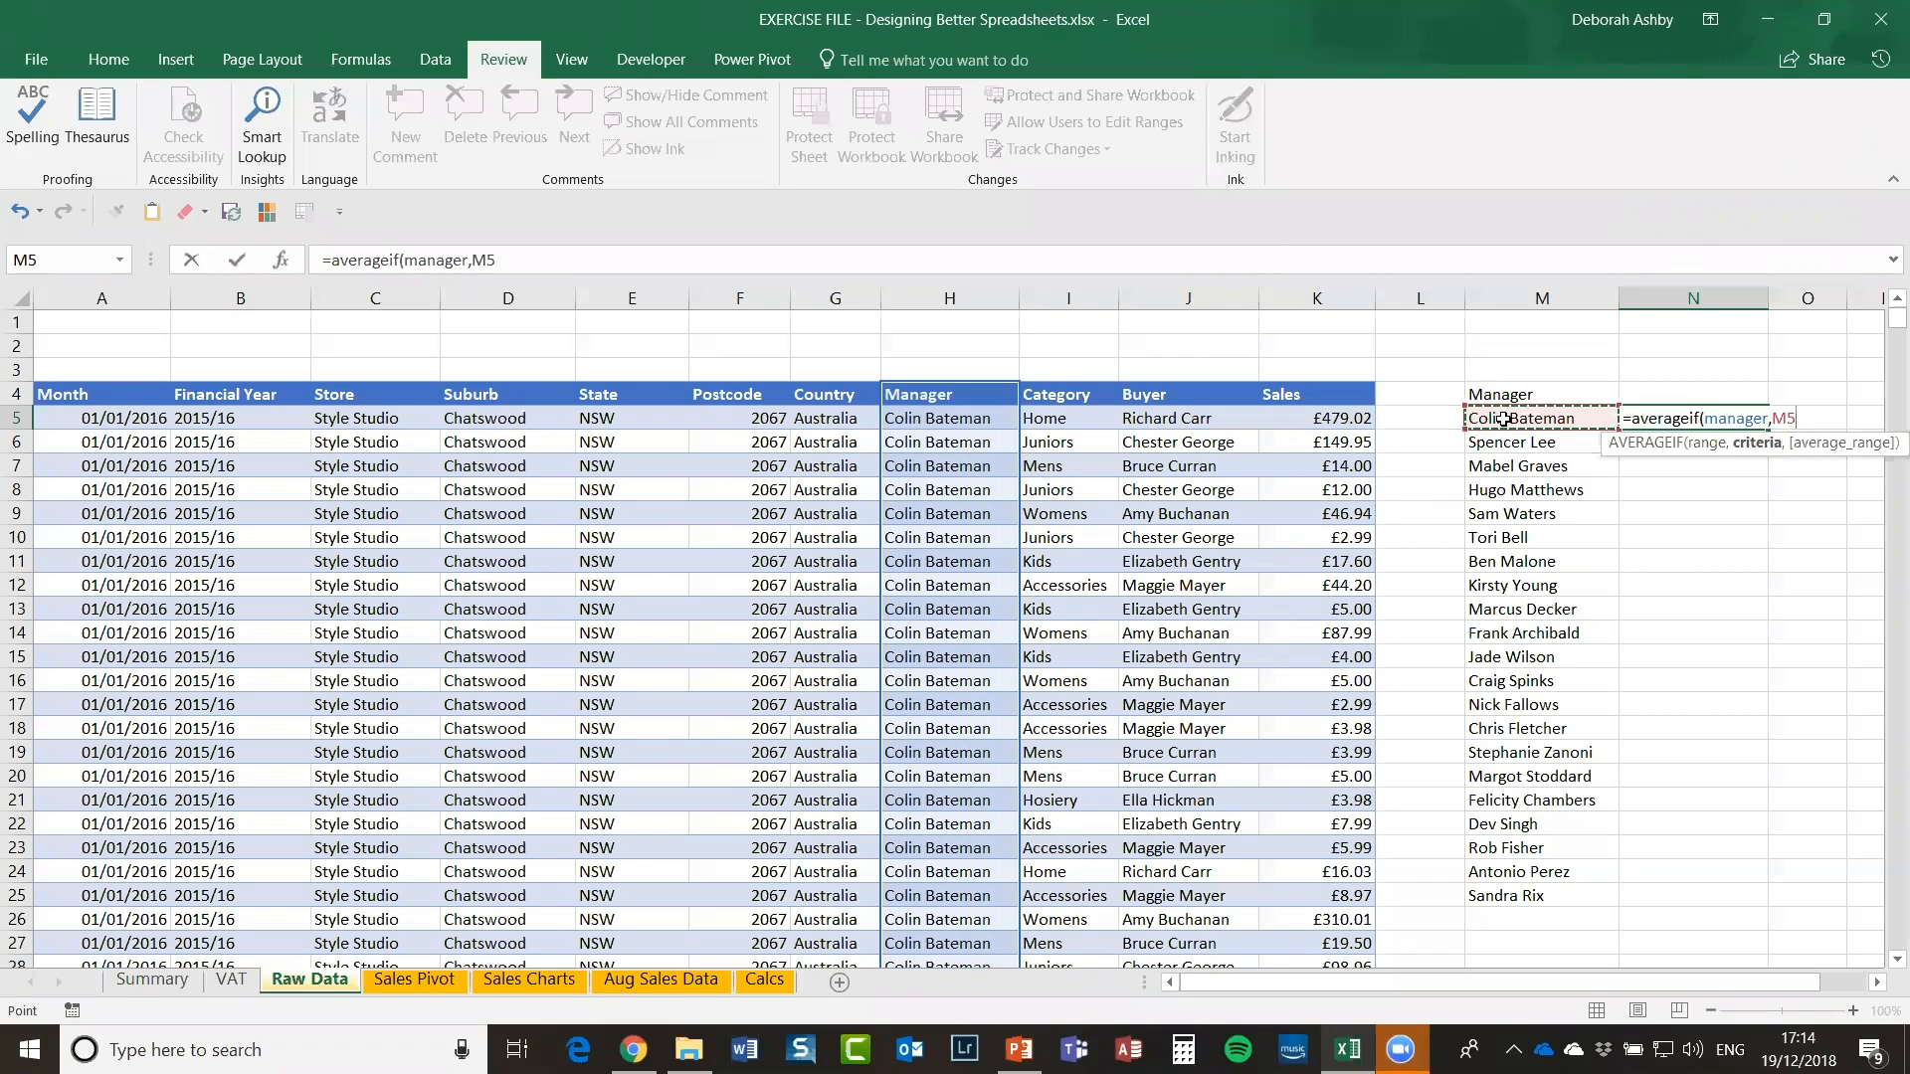
type(",")
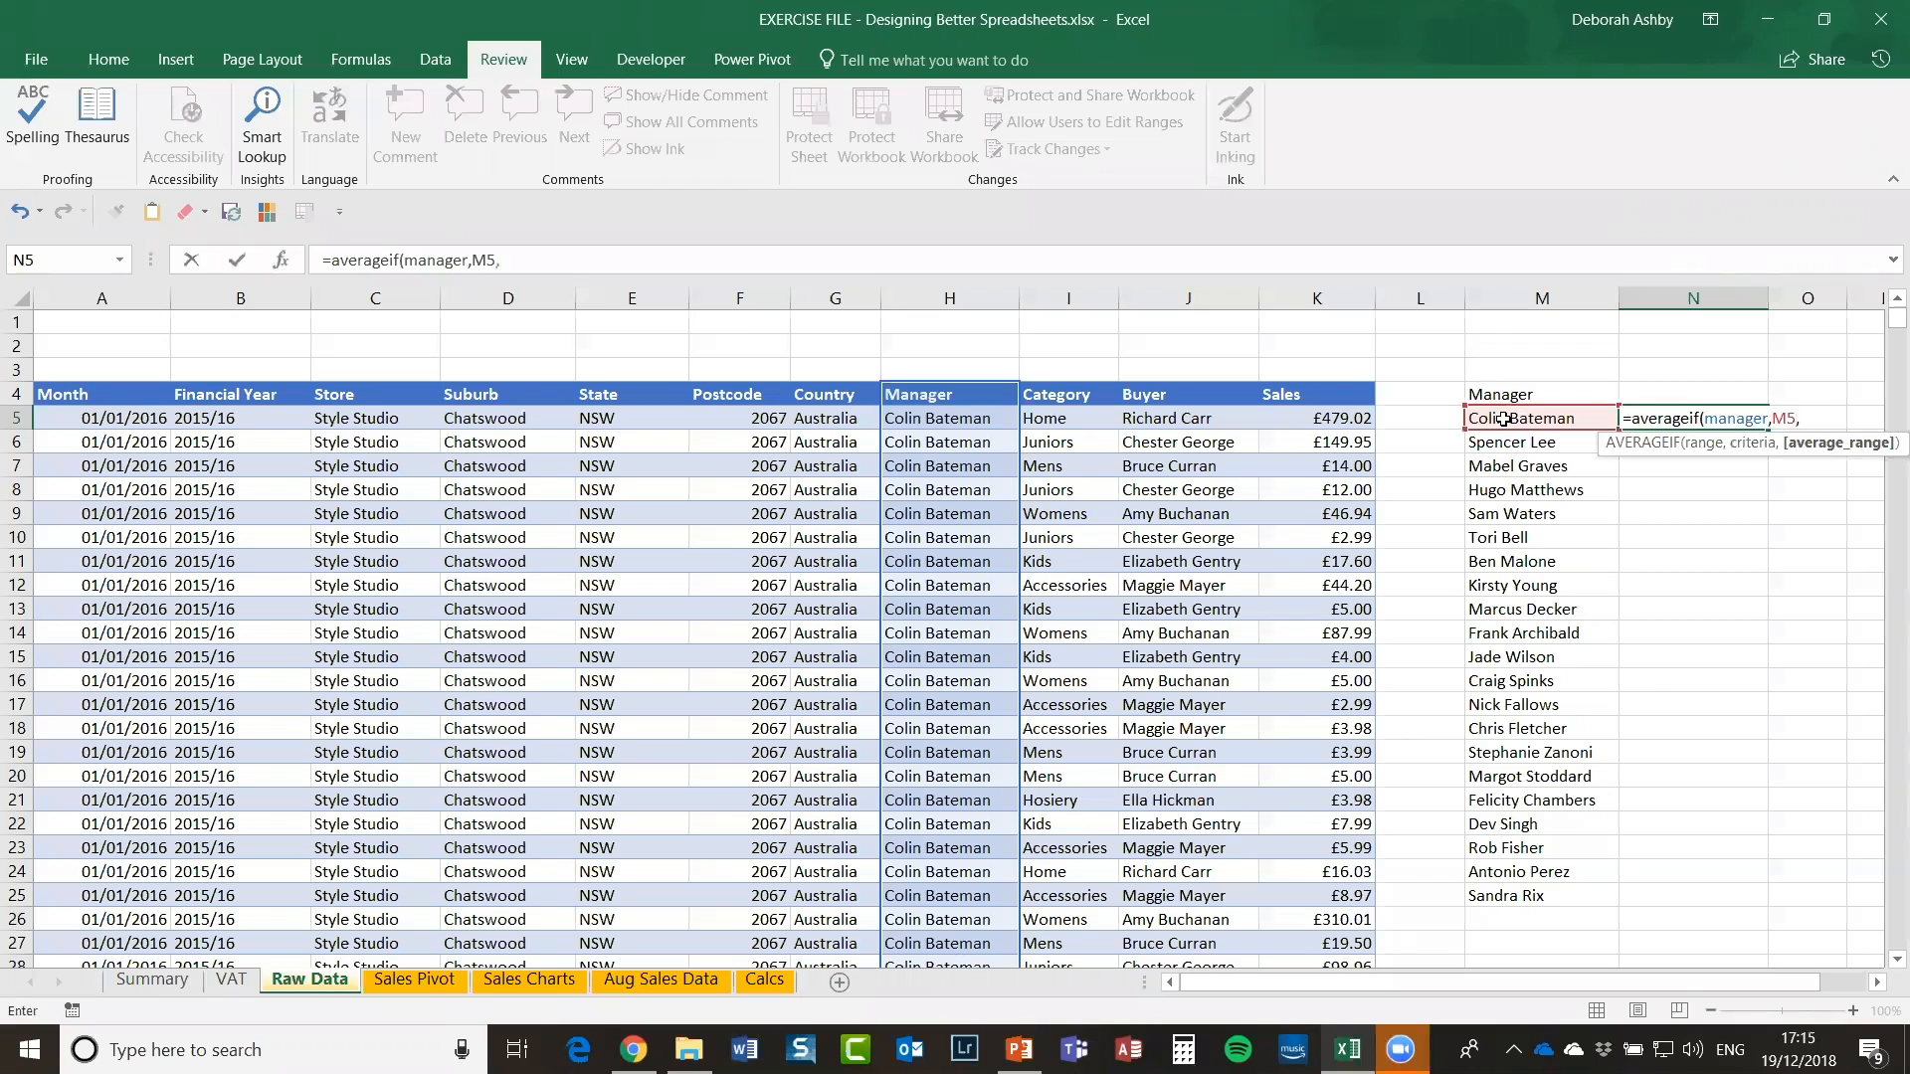
key("F3")
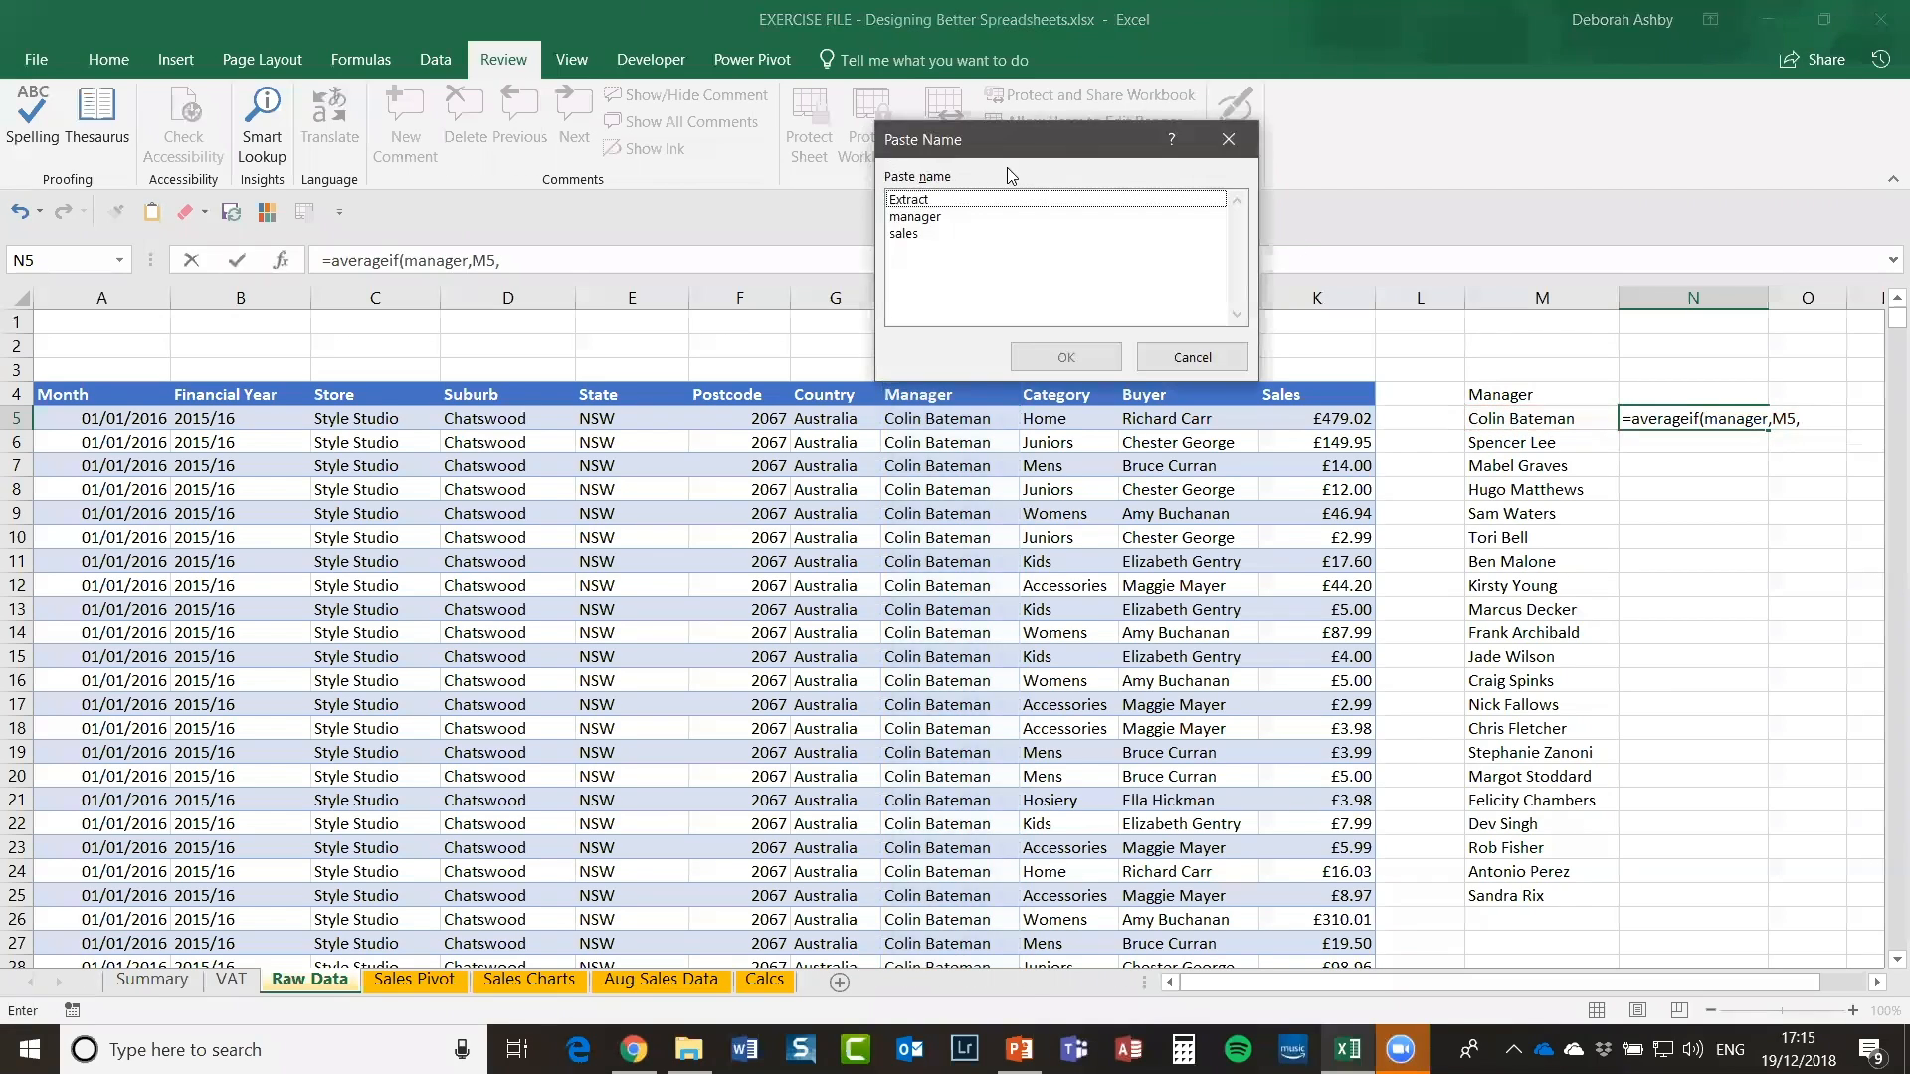
left_click(910, 233)
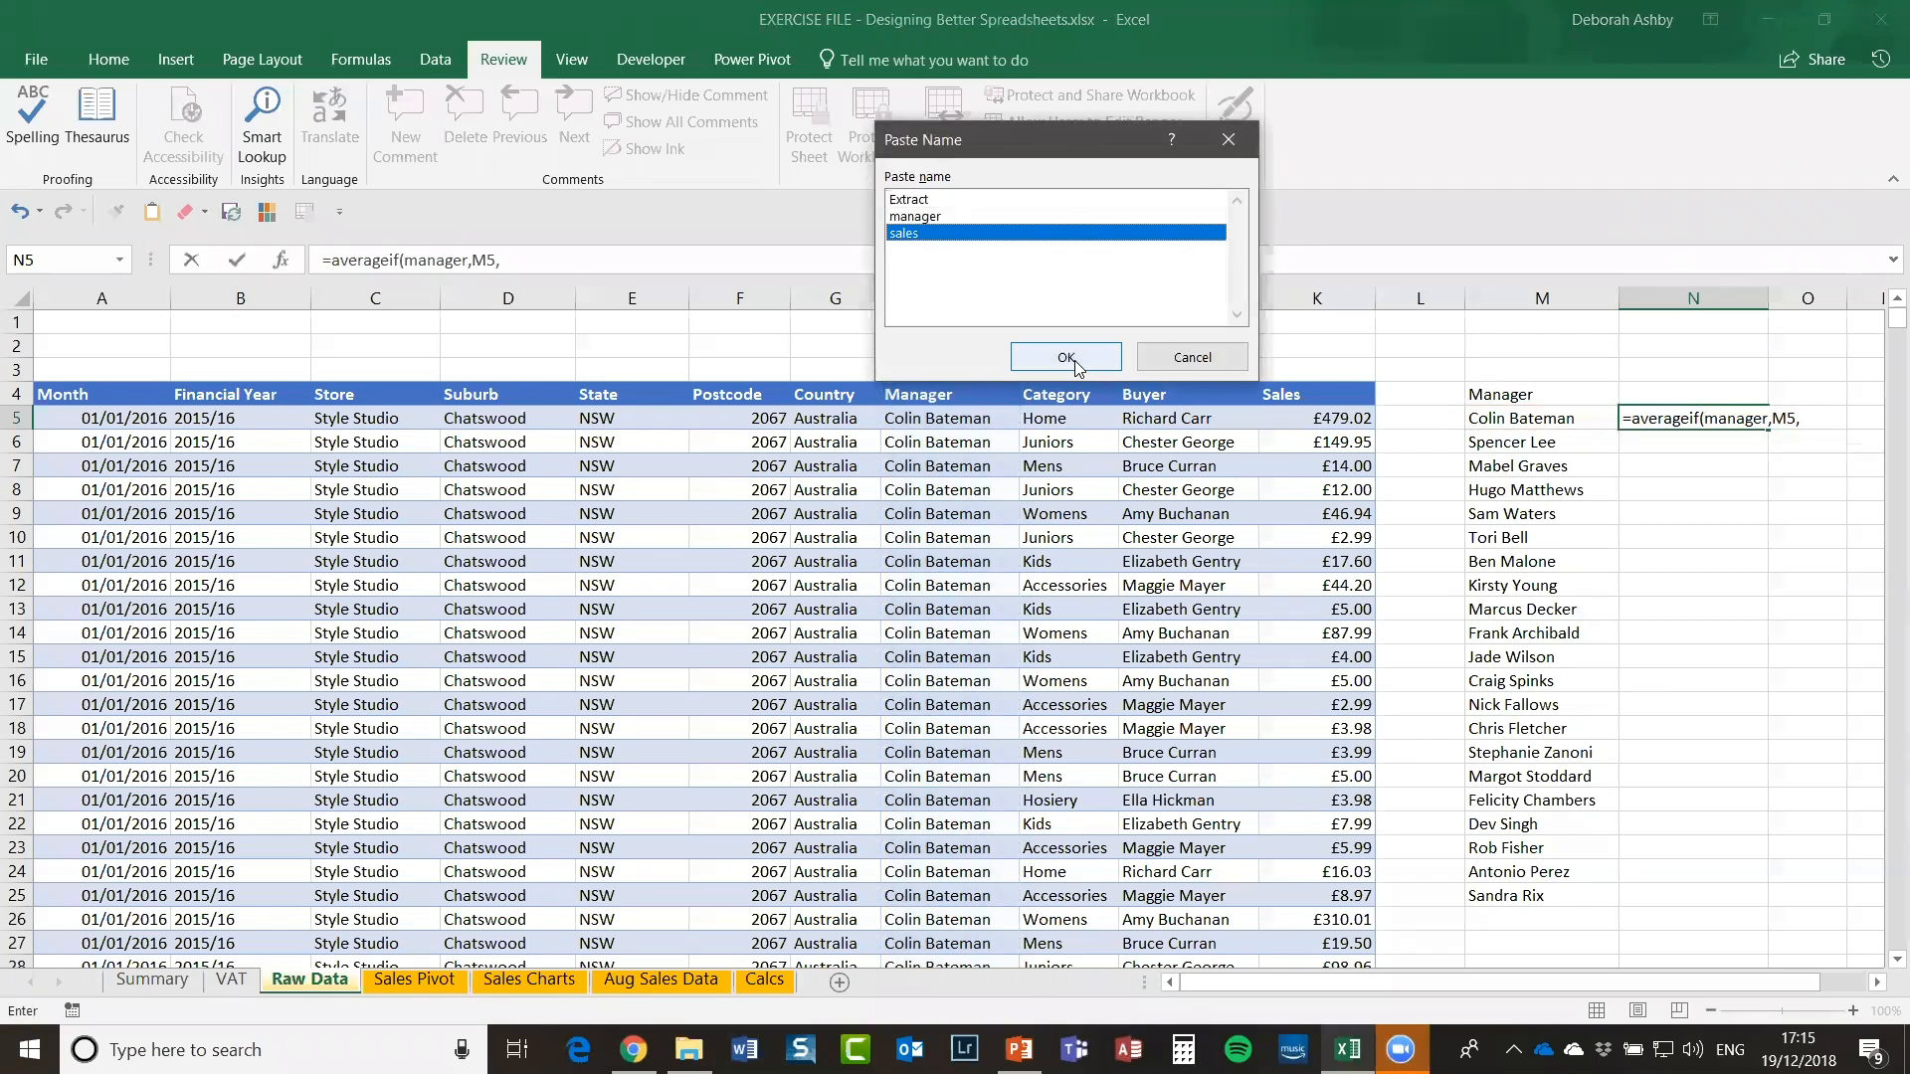
left_click(1067, 357)
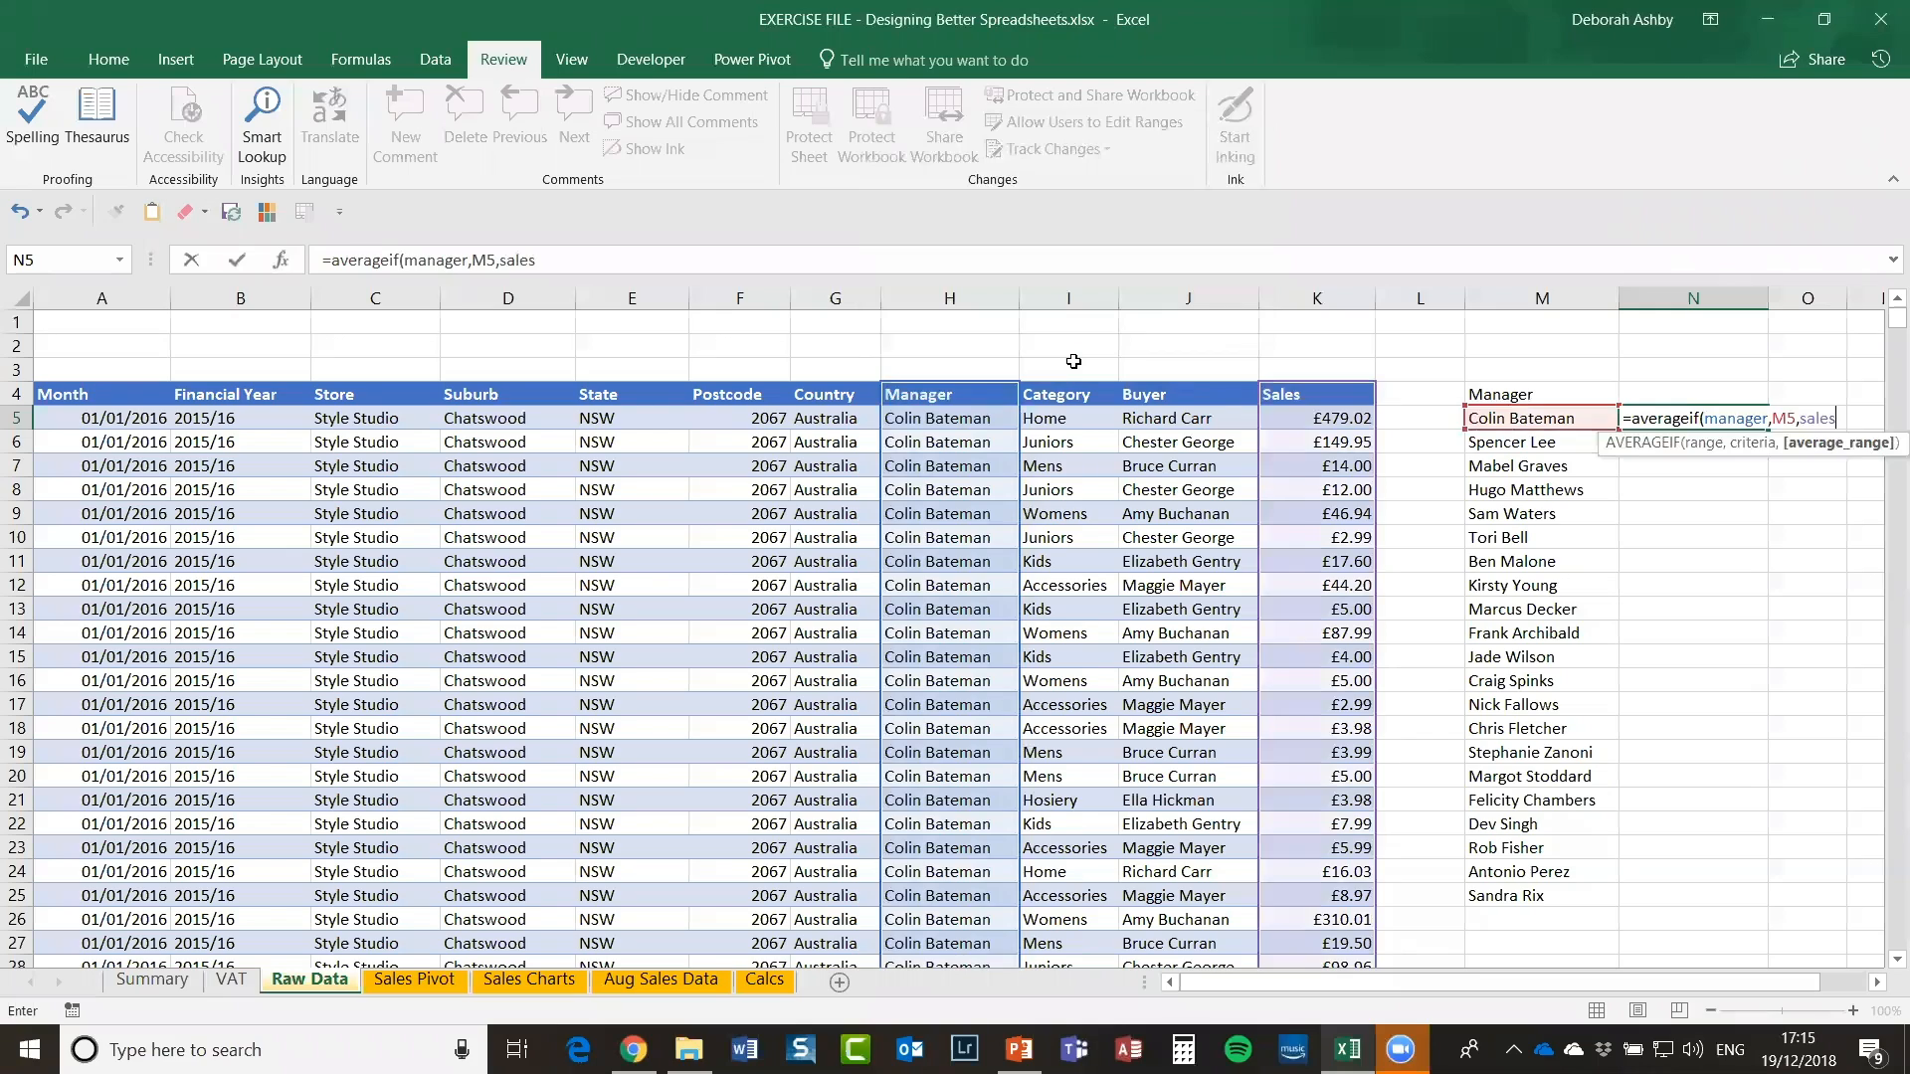
type(")")
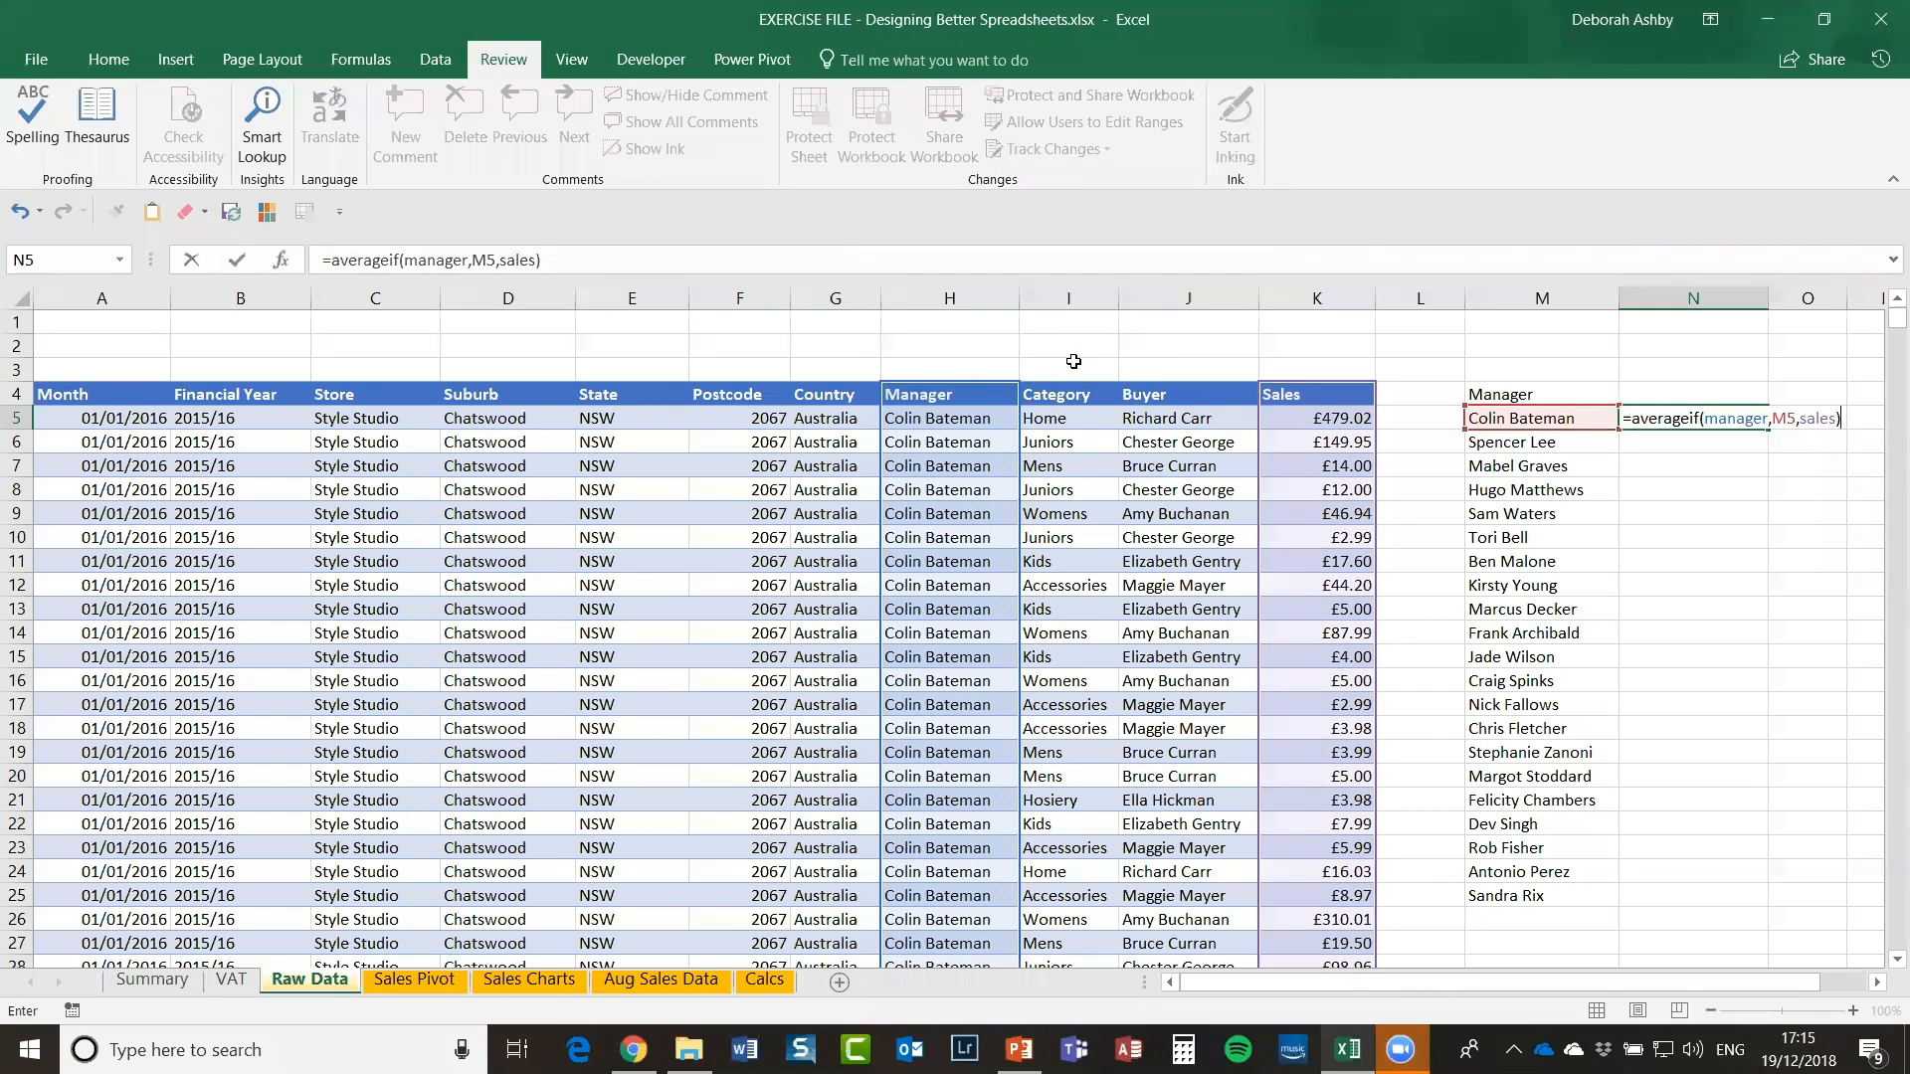
key("Return")
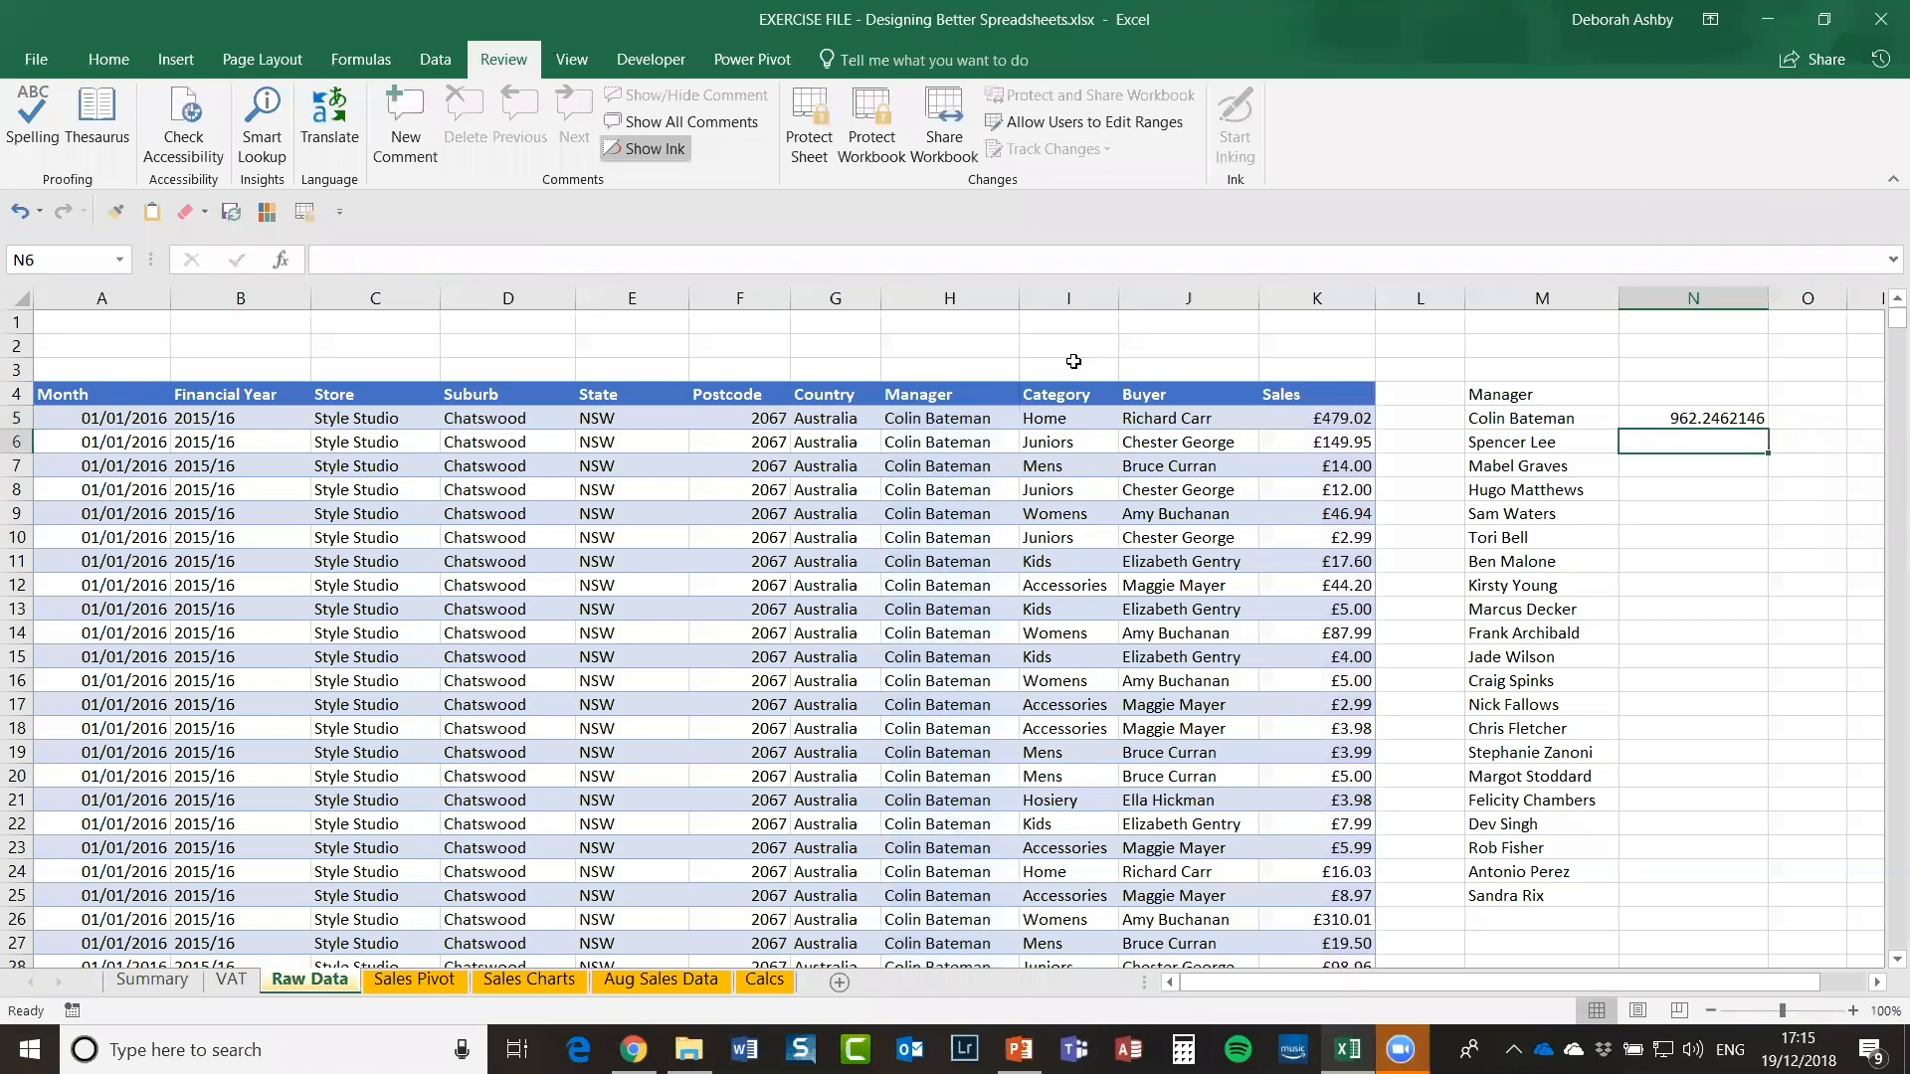
Step: Fill the N5 AVERAGEIF formula down to N25 and enter 'Averaage of Sales' in N4
left_click(1662, 421)
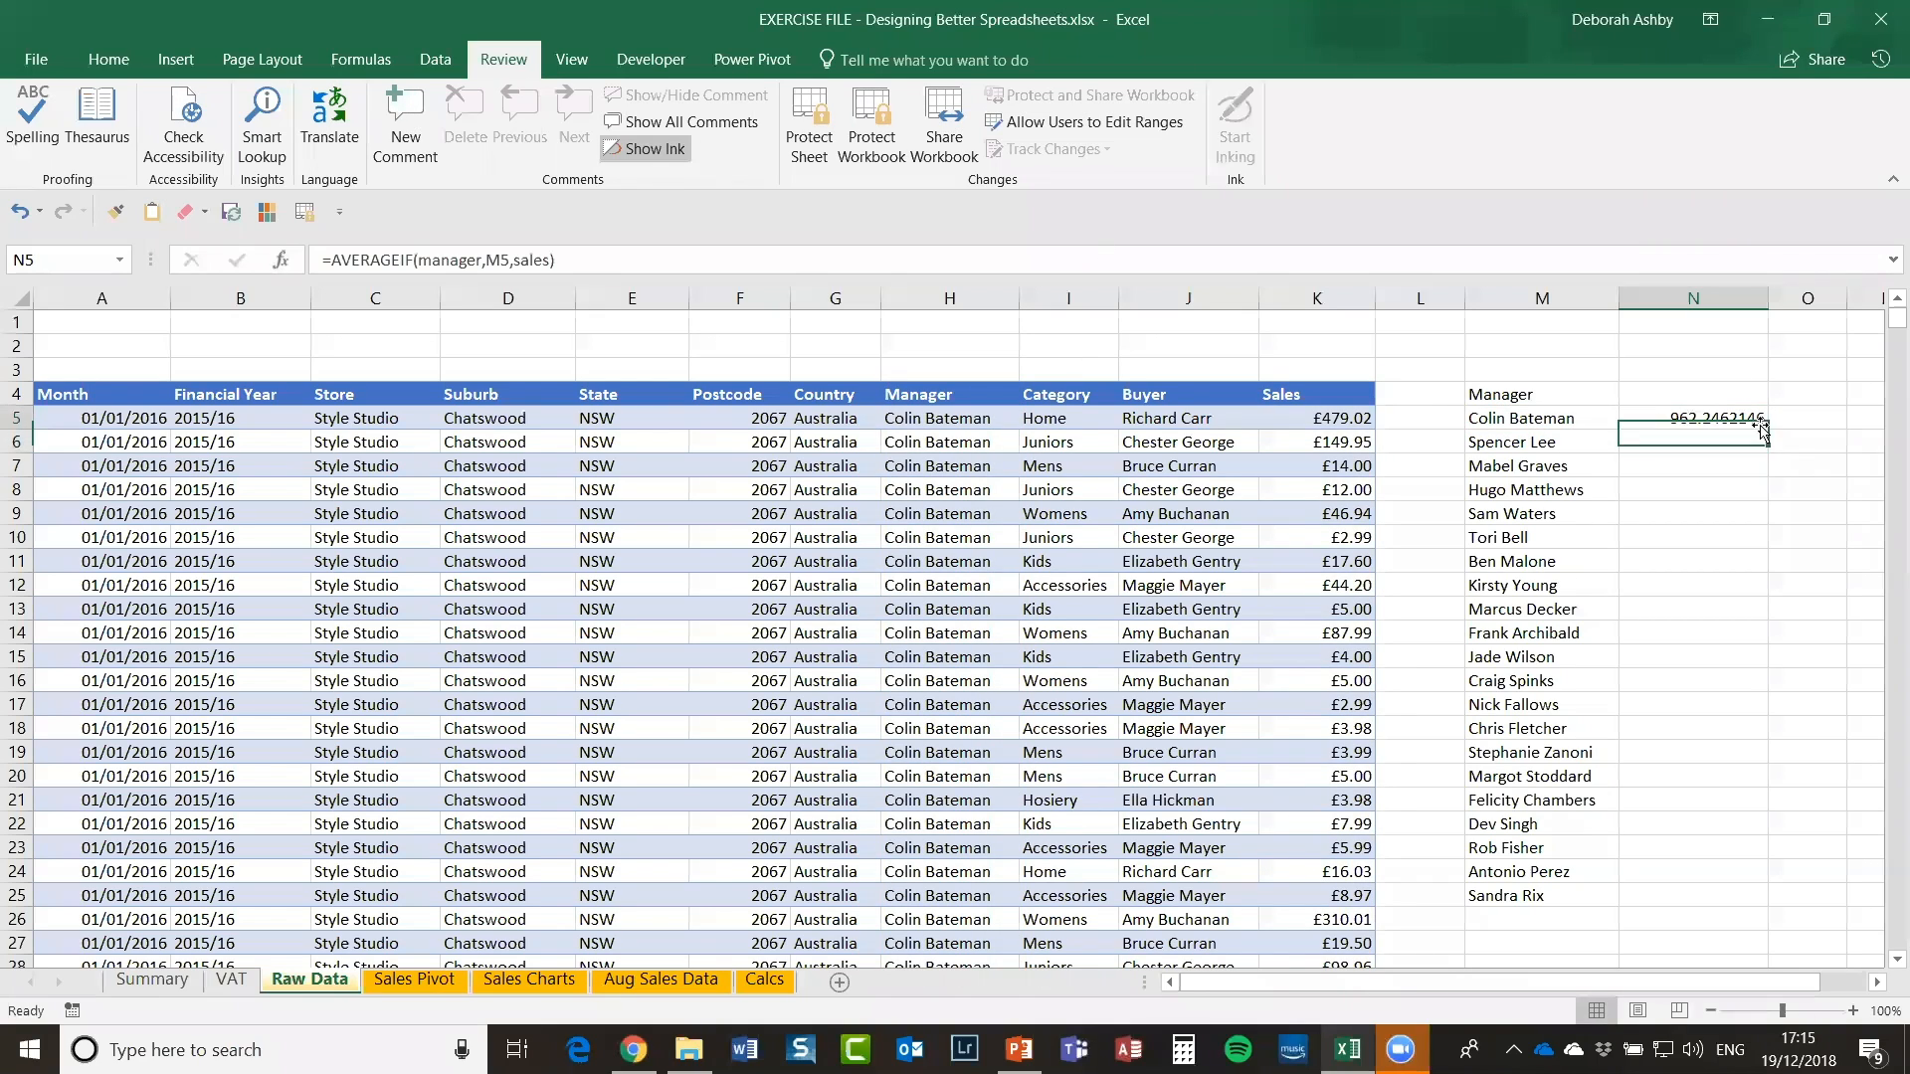
double_click(1768, 431)
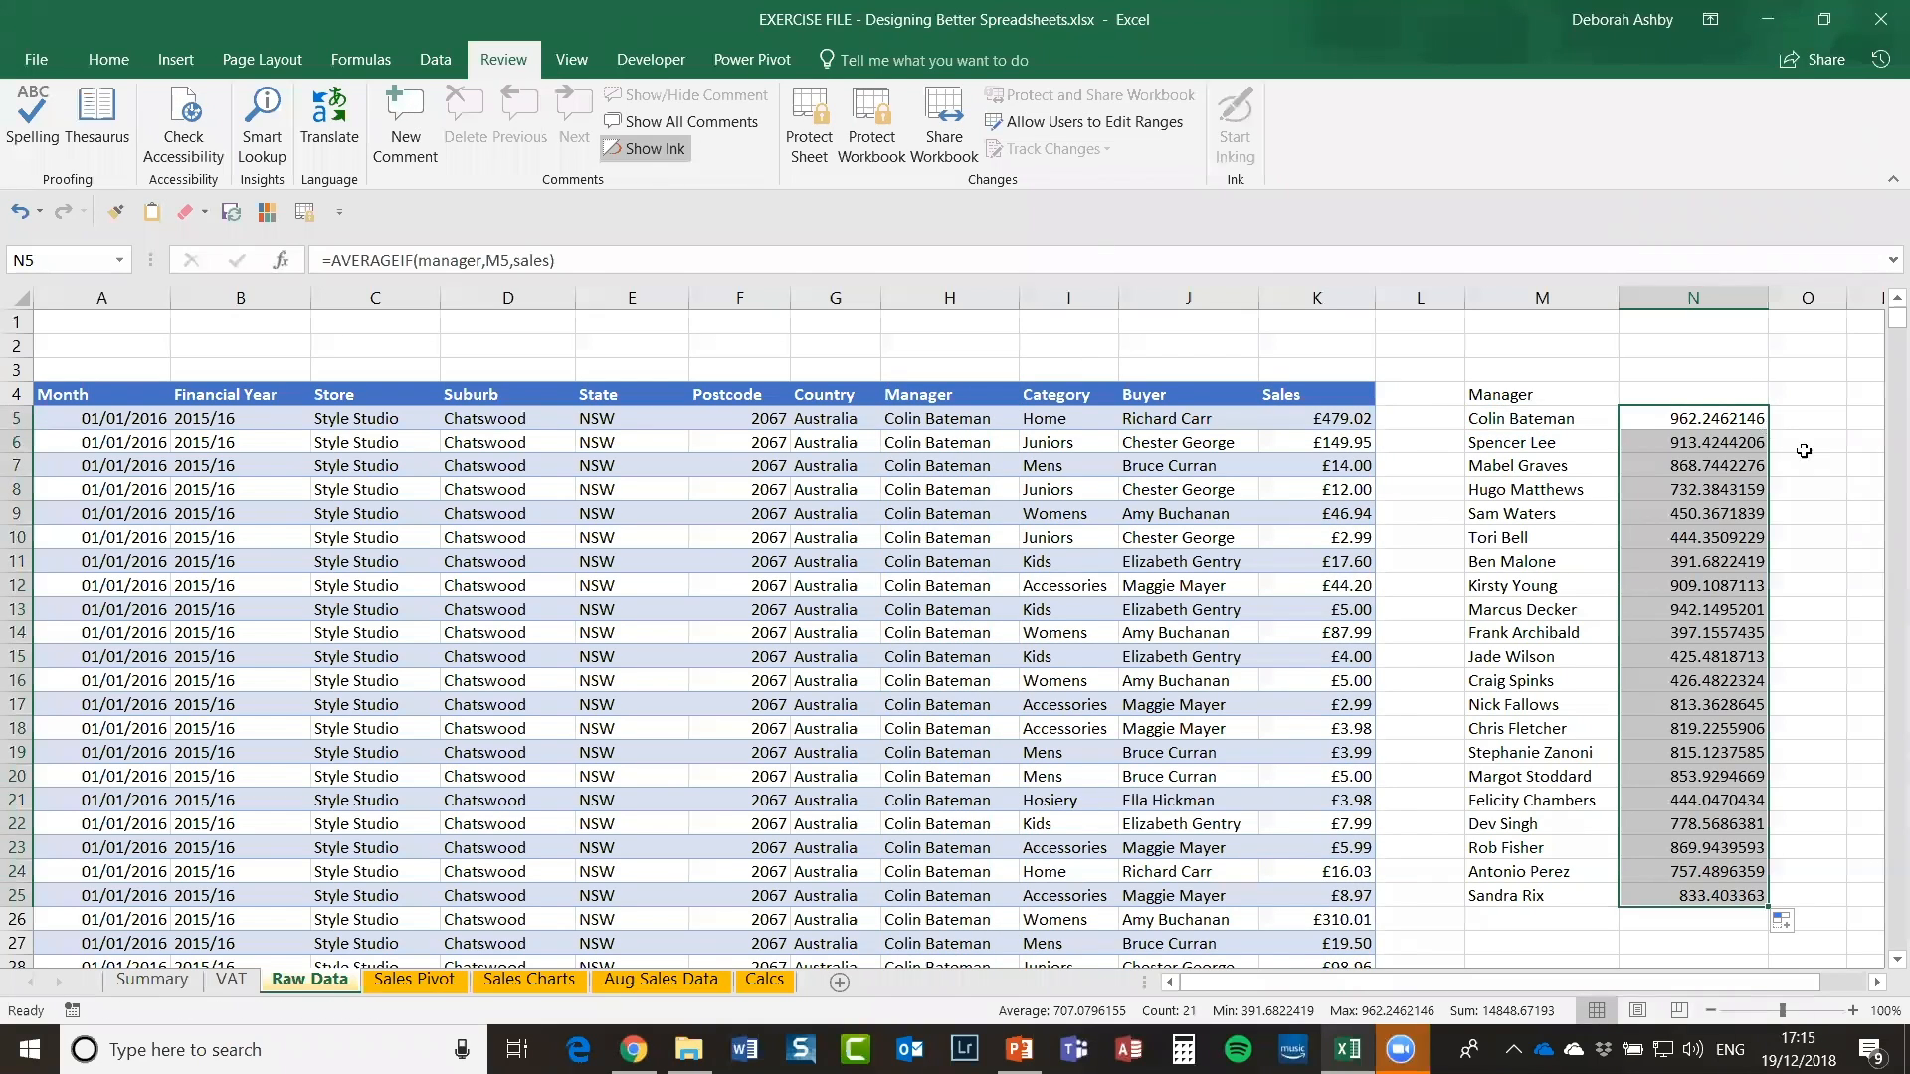
left_click(1812, 450)
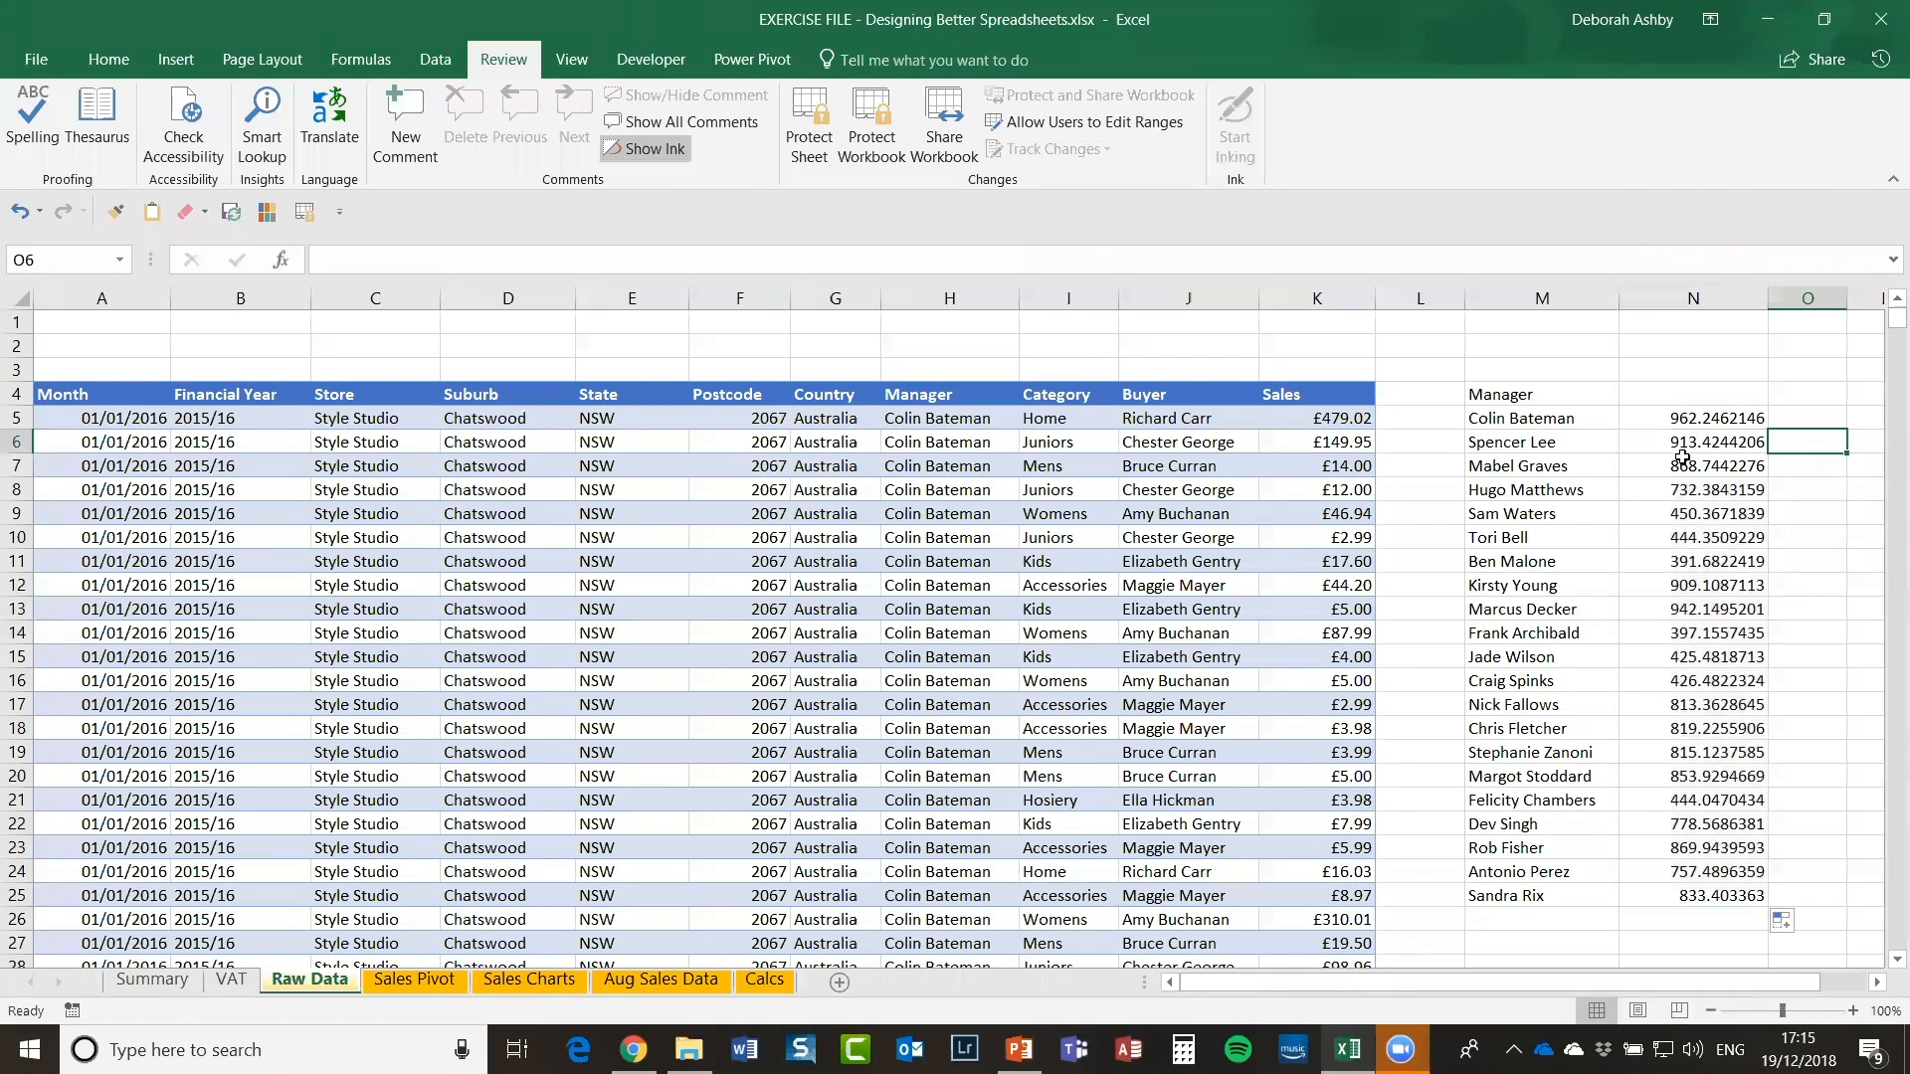
left_click(1687, 397)
type("A")
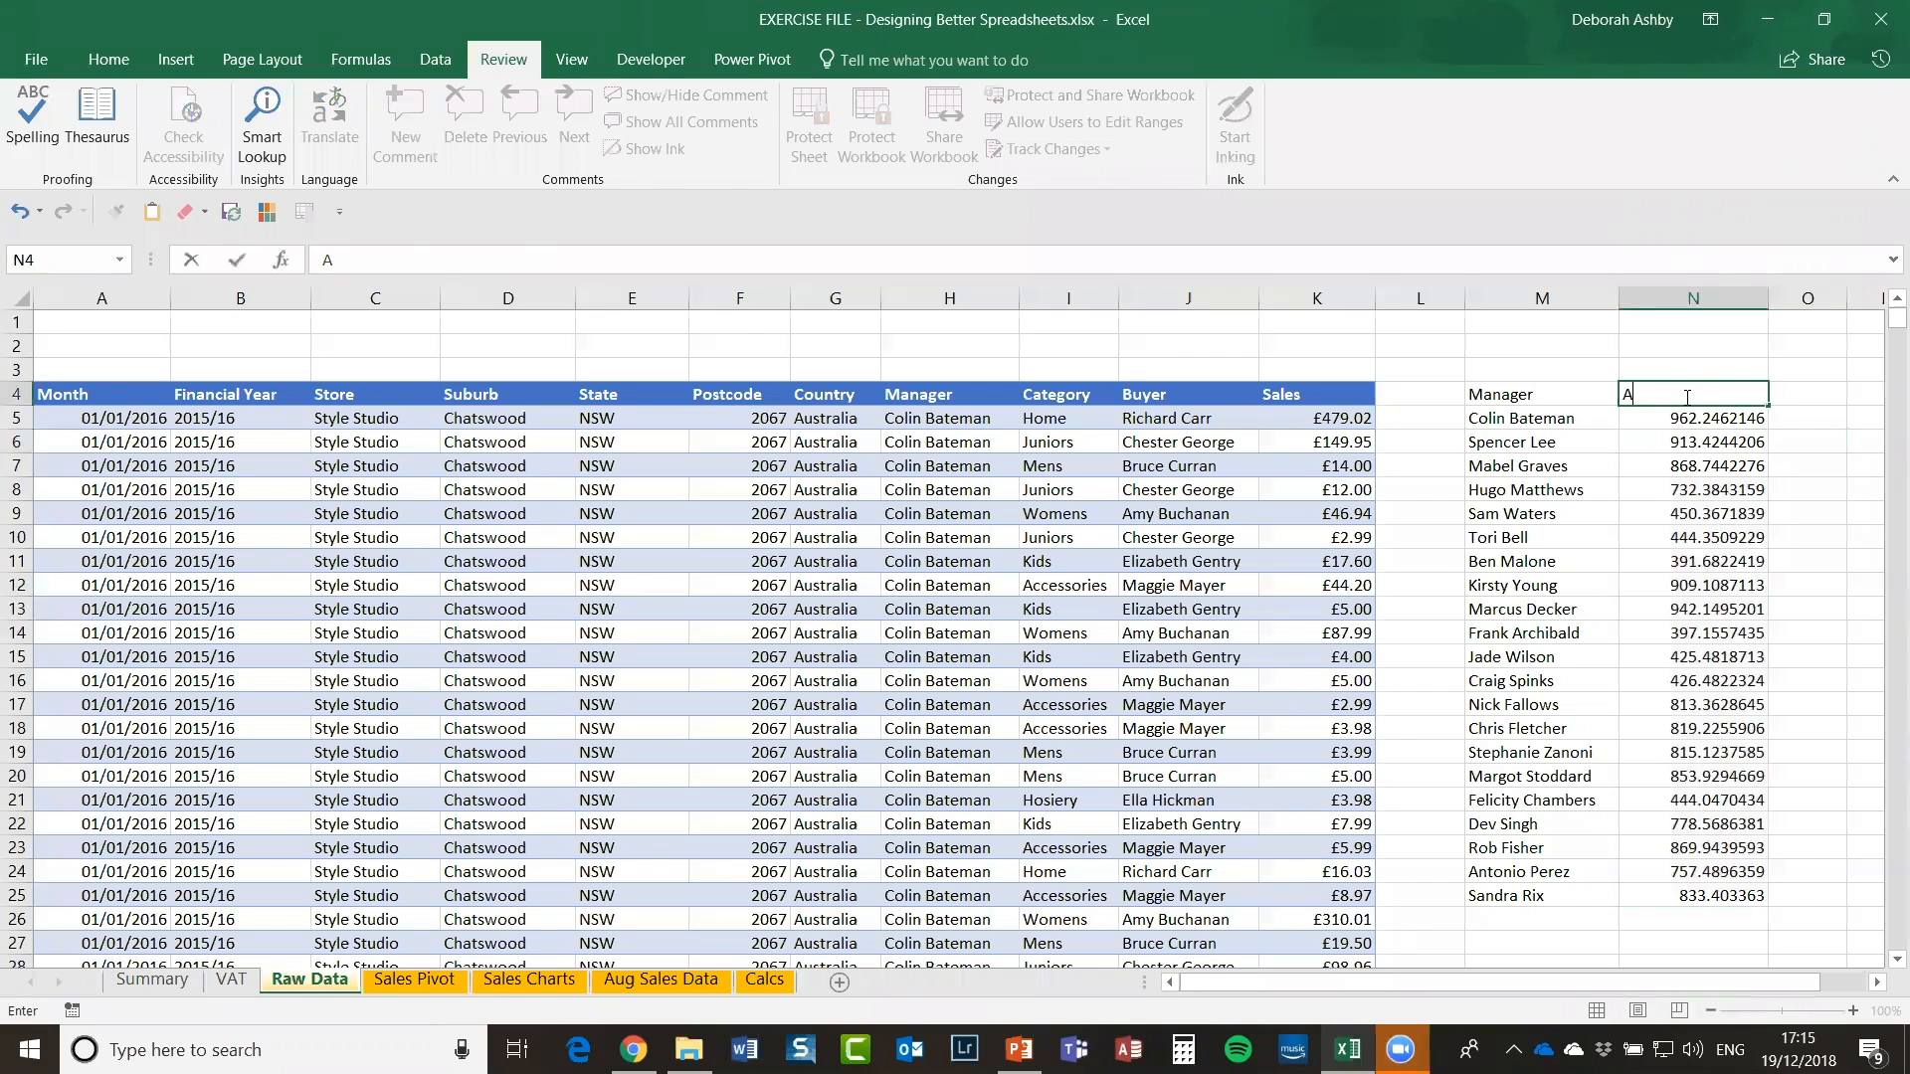
type("veraage of Sales")
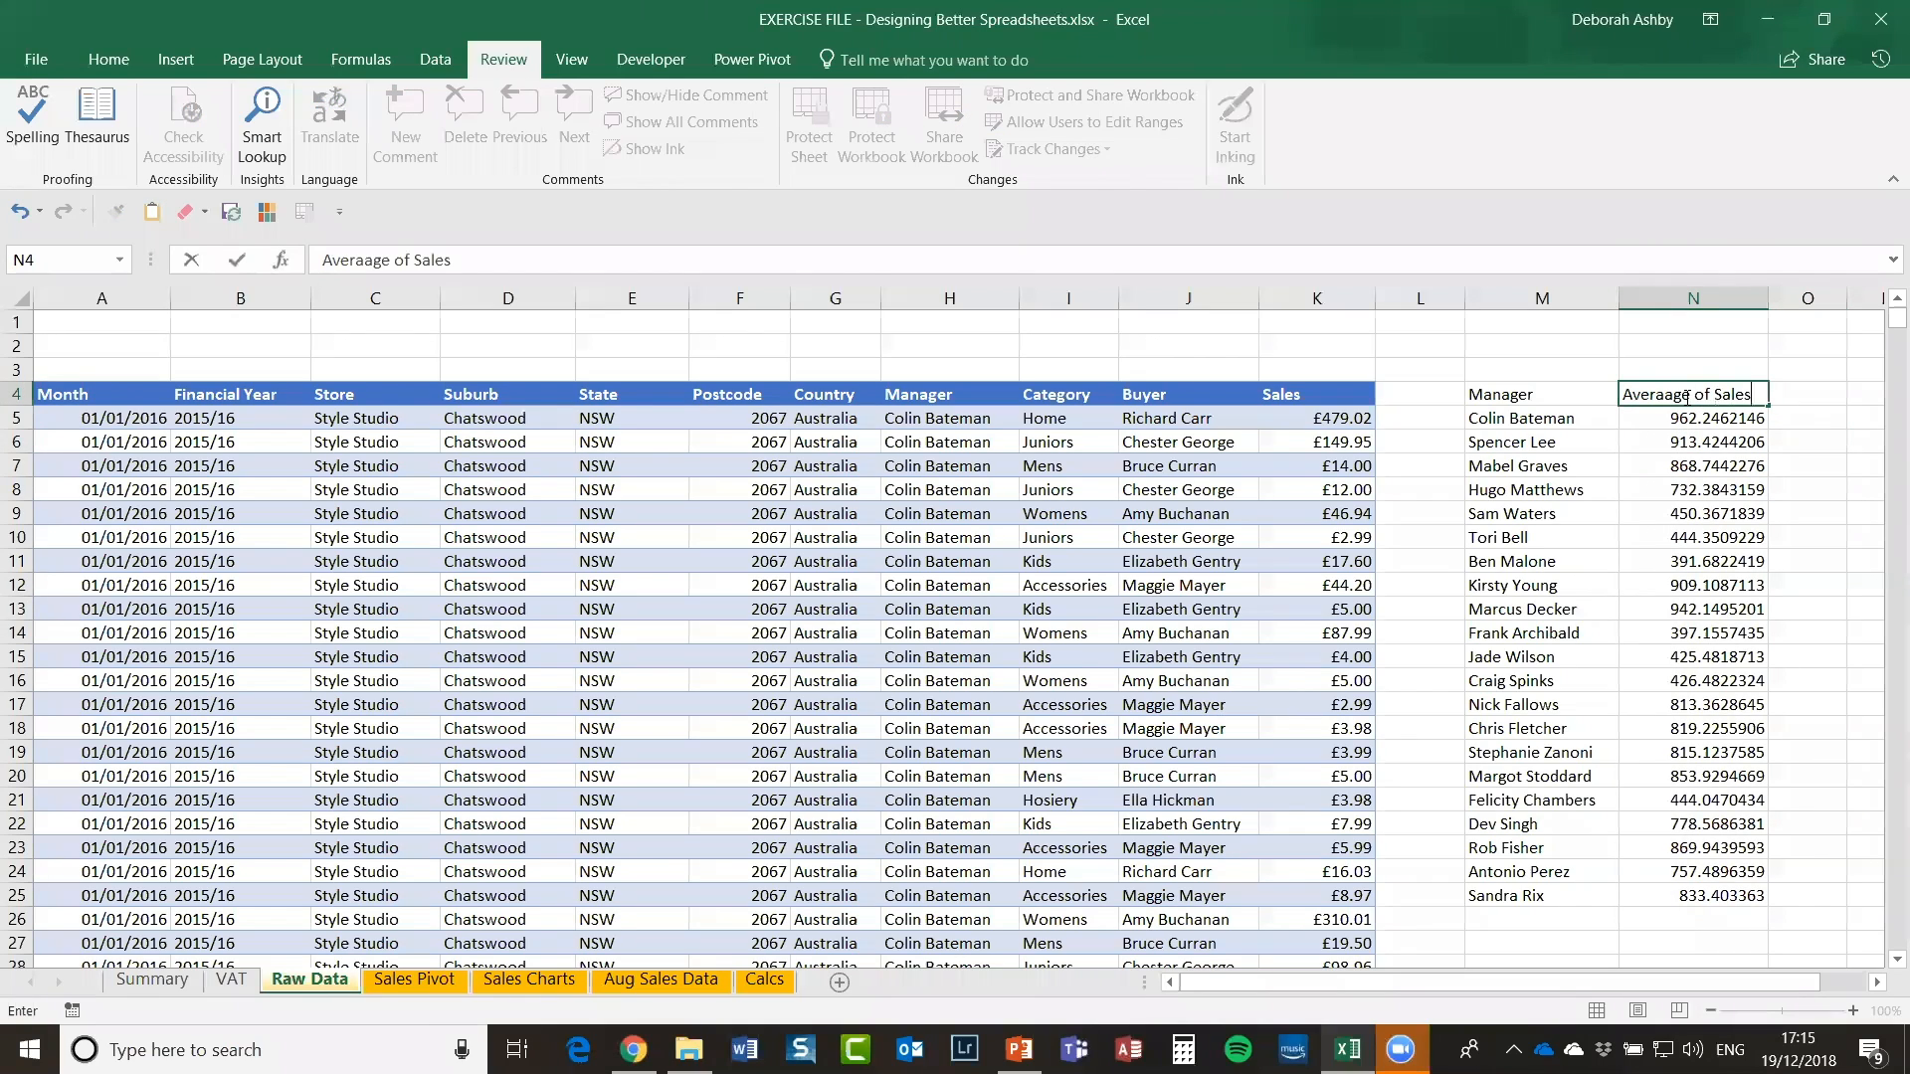
key("Return")
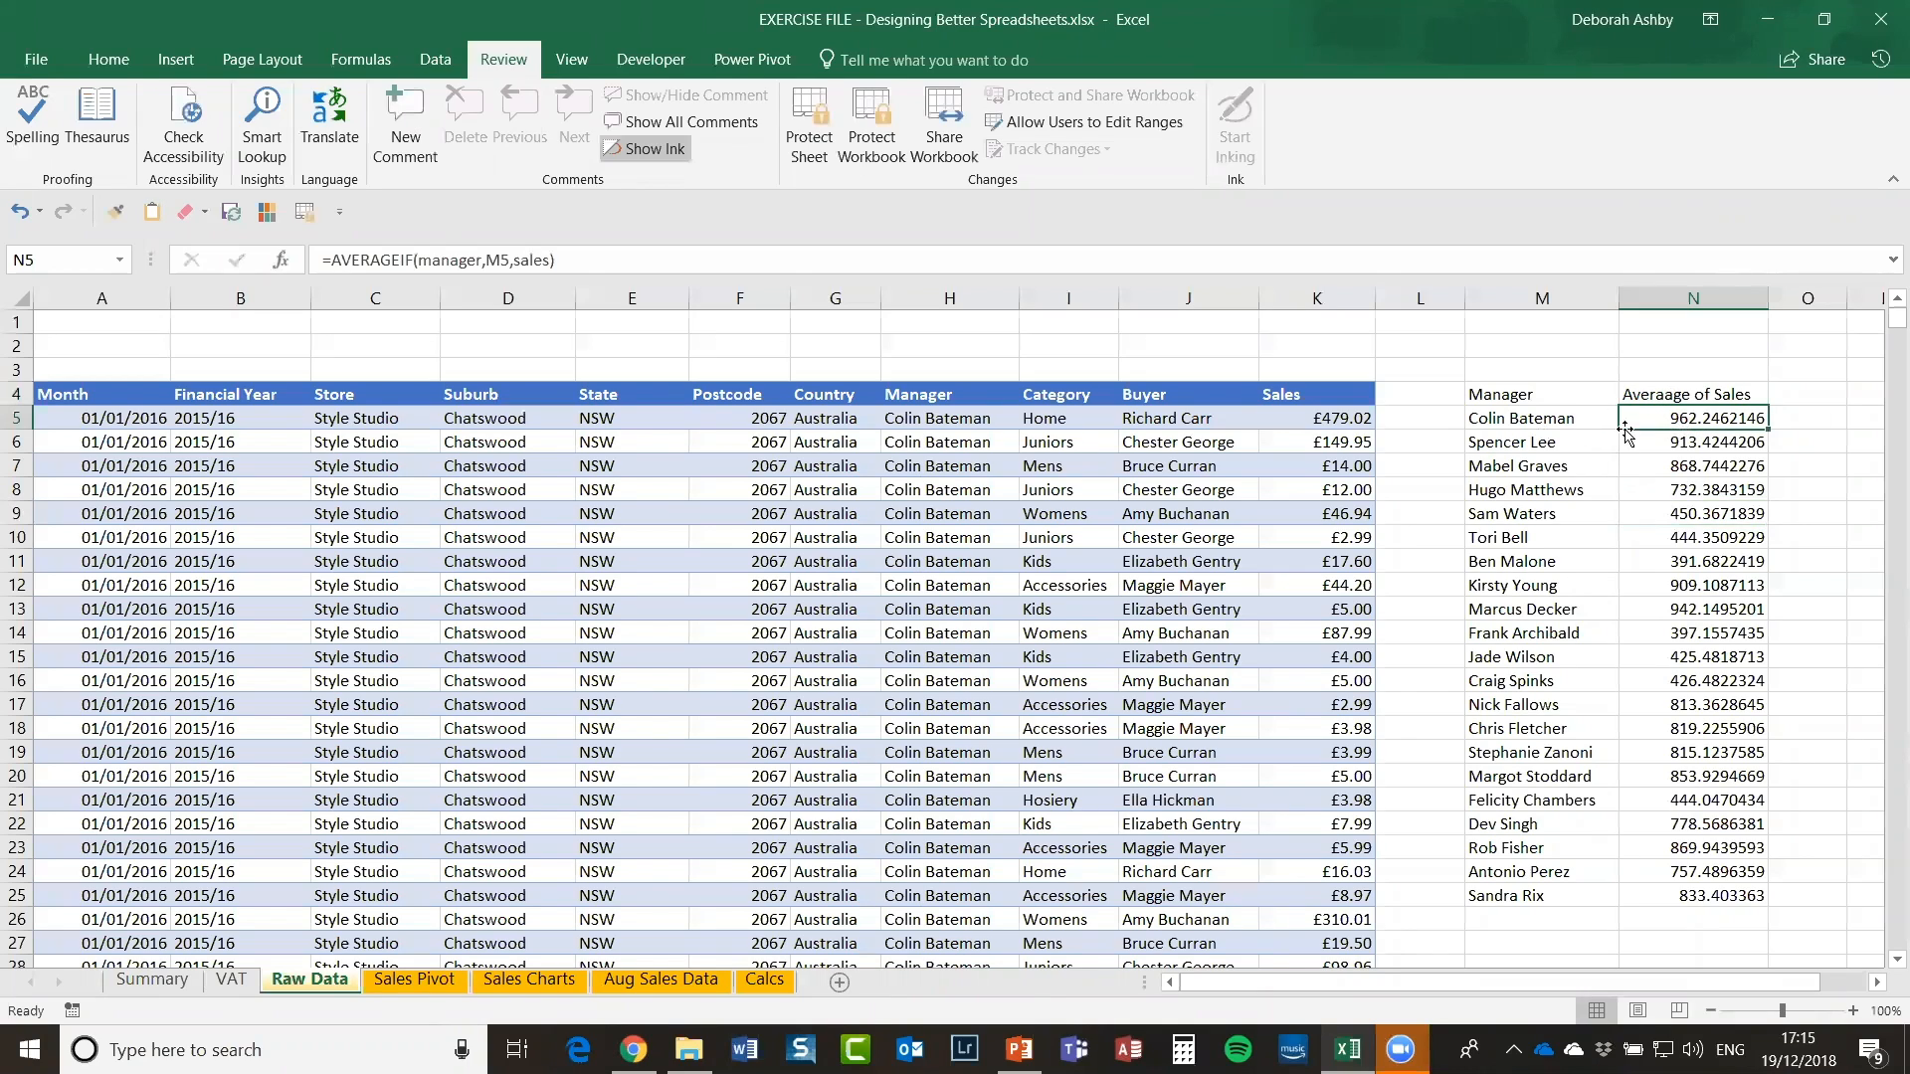
Step: Check several other managers' filled average formulas, then return to N5
left_click(1689, 467)
left_click(1703, 562)
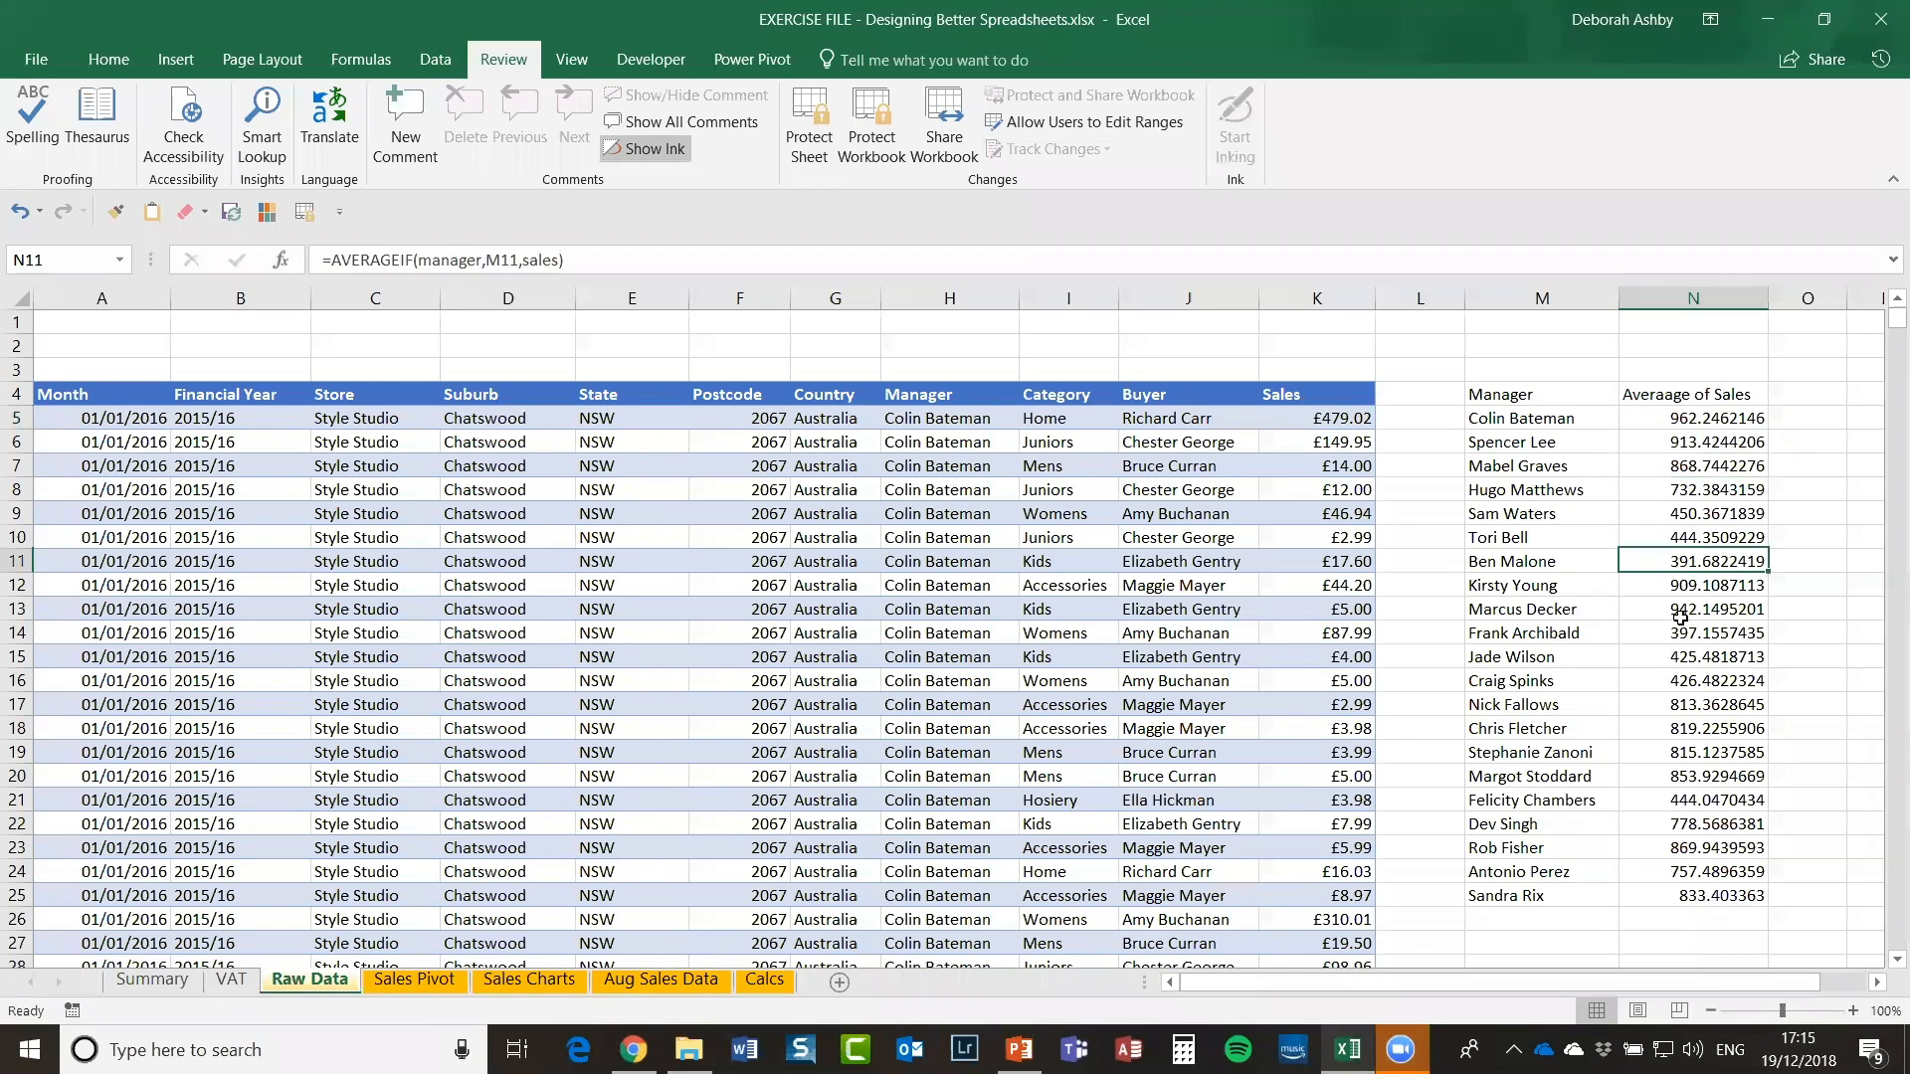
left_click(1726, 657)
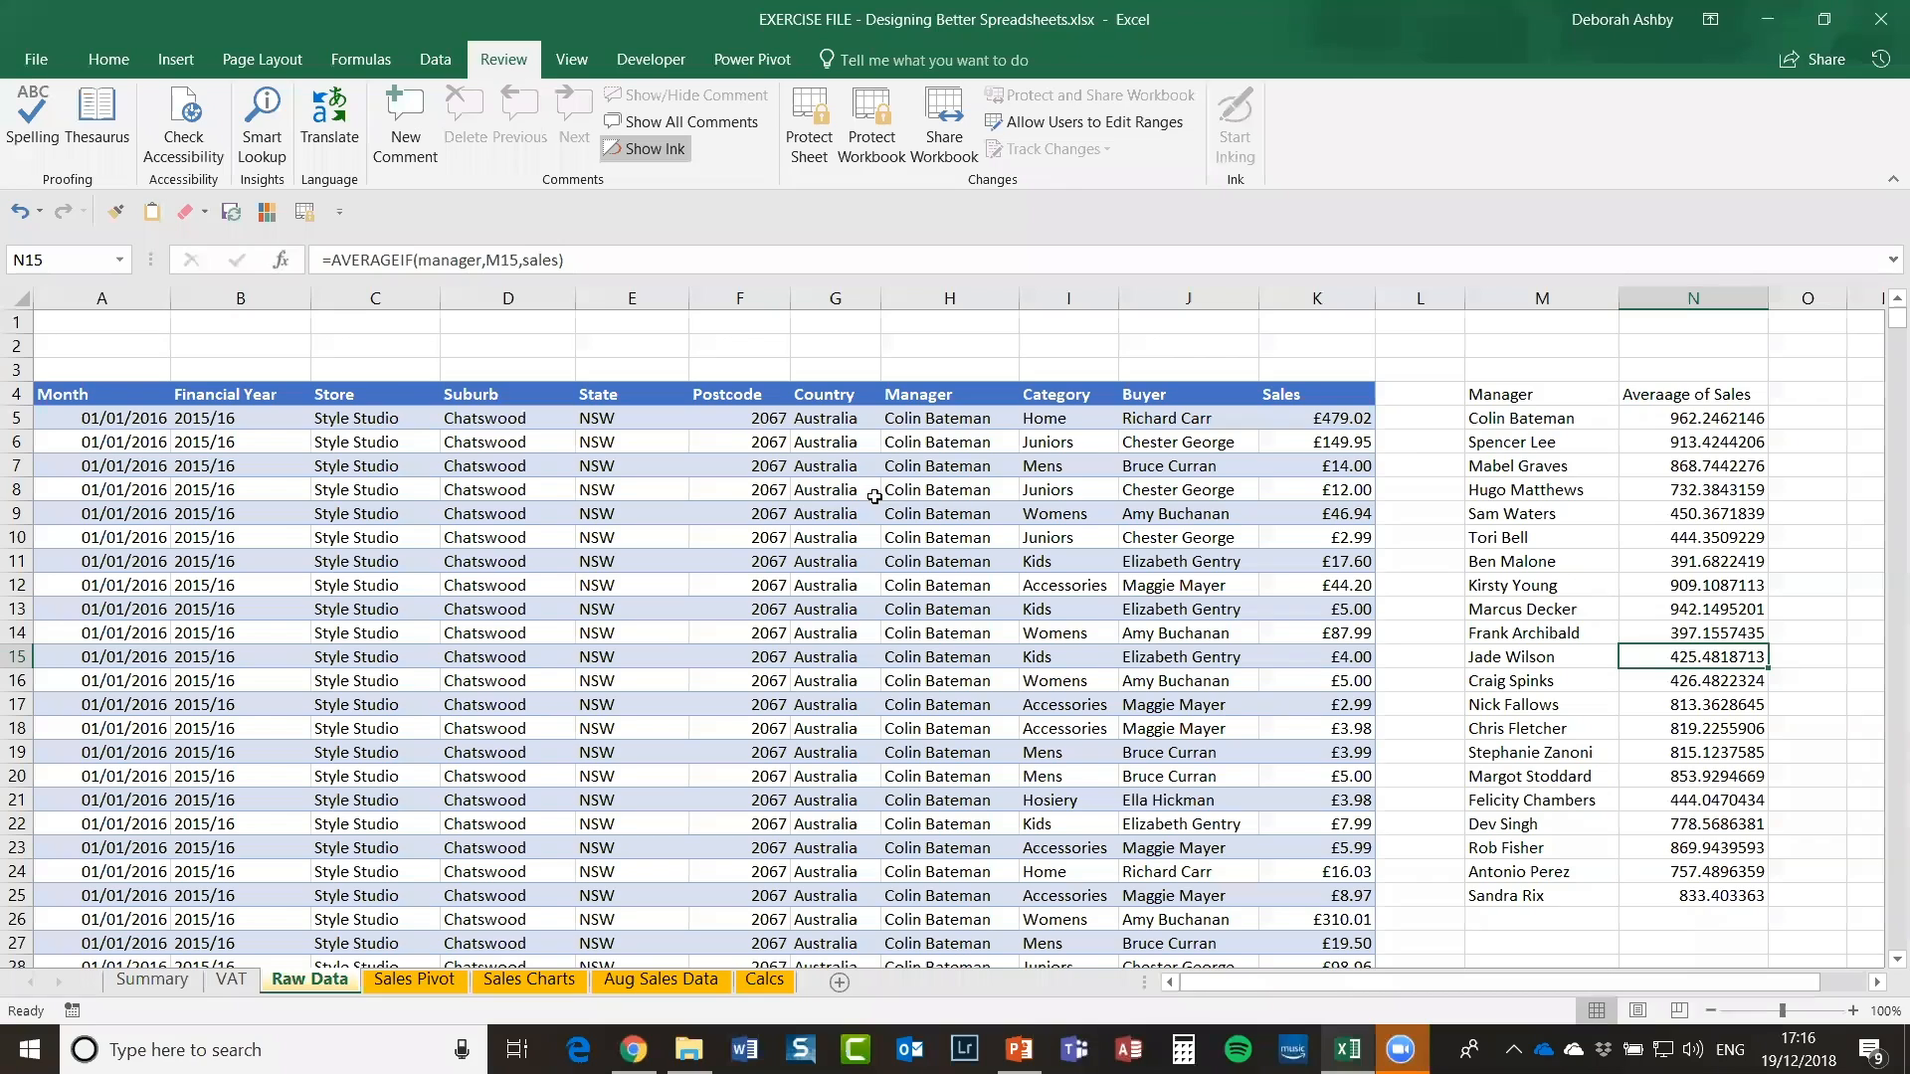
left_click(1716, 419)
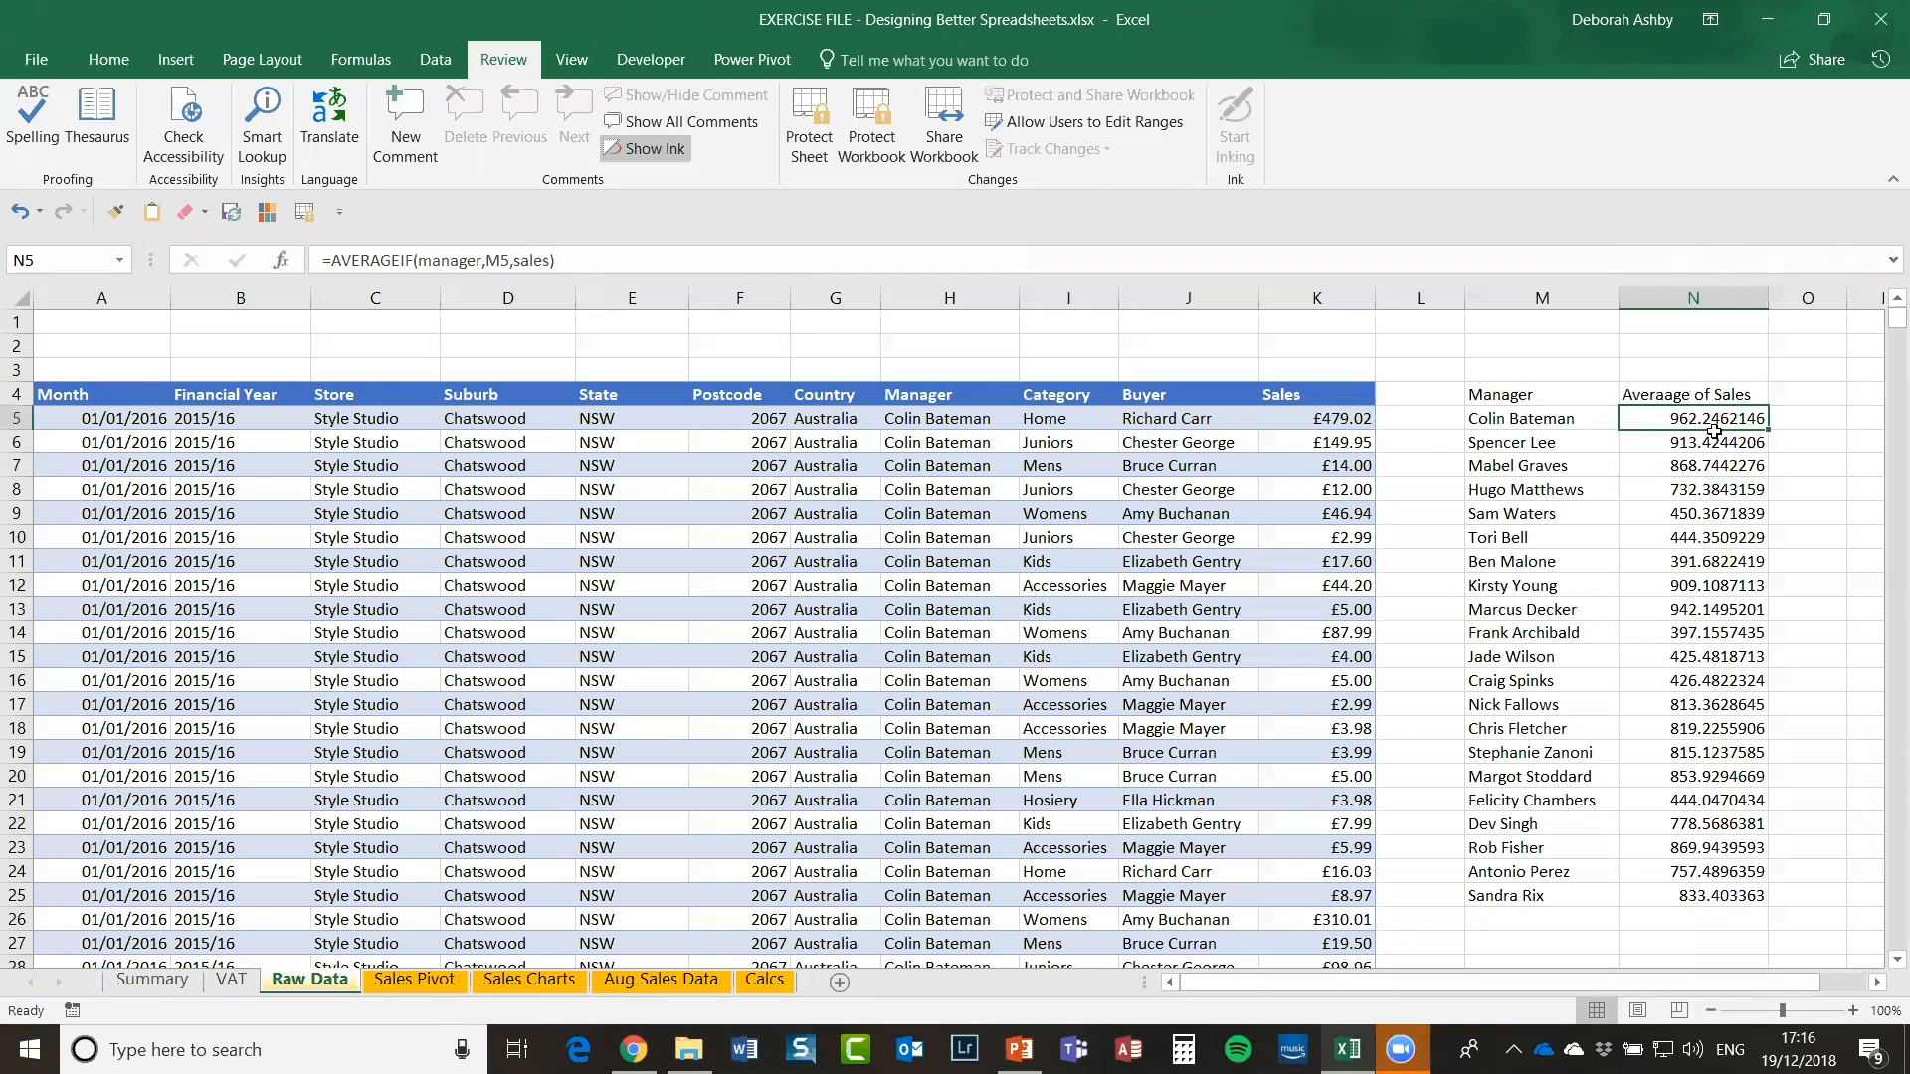
left_click(361, 59)
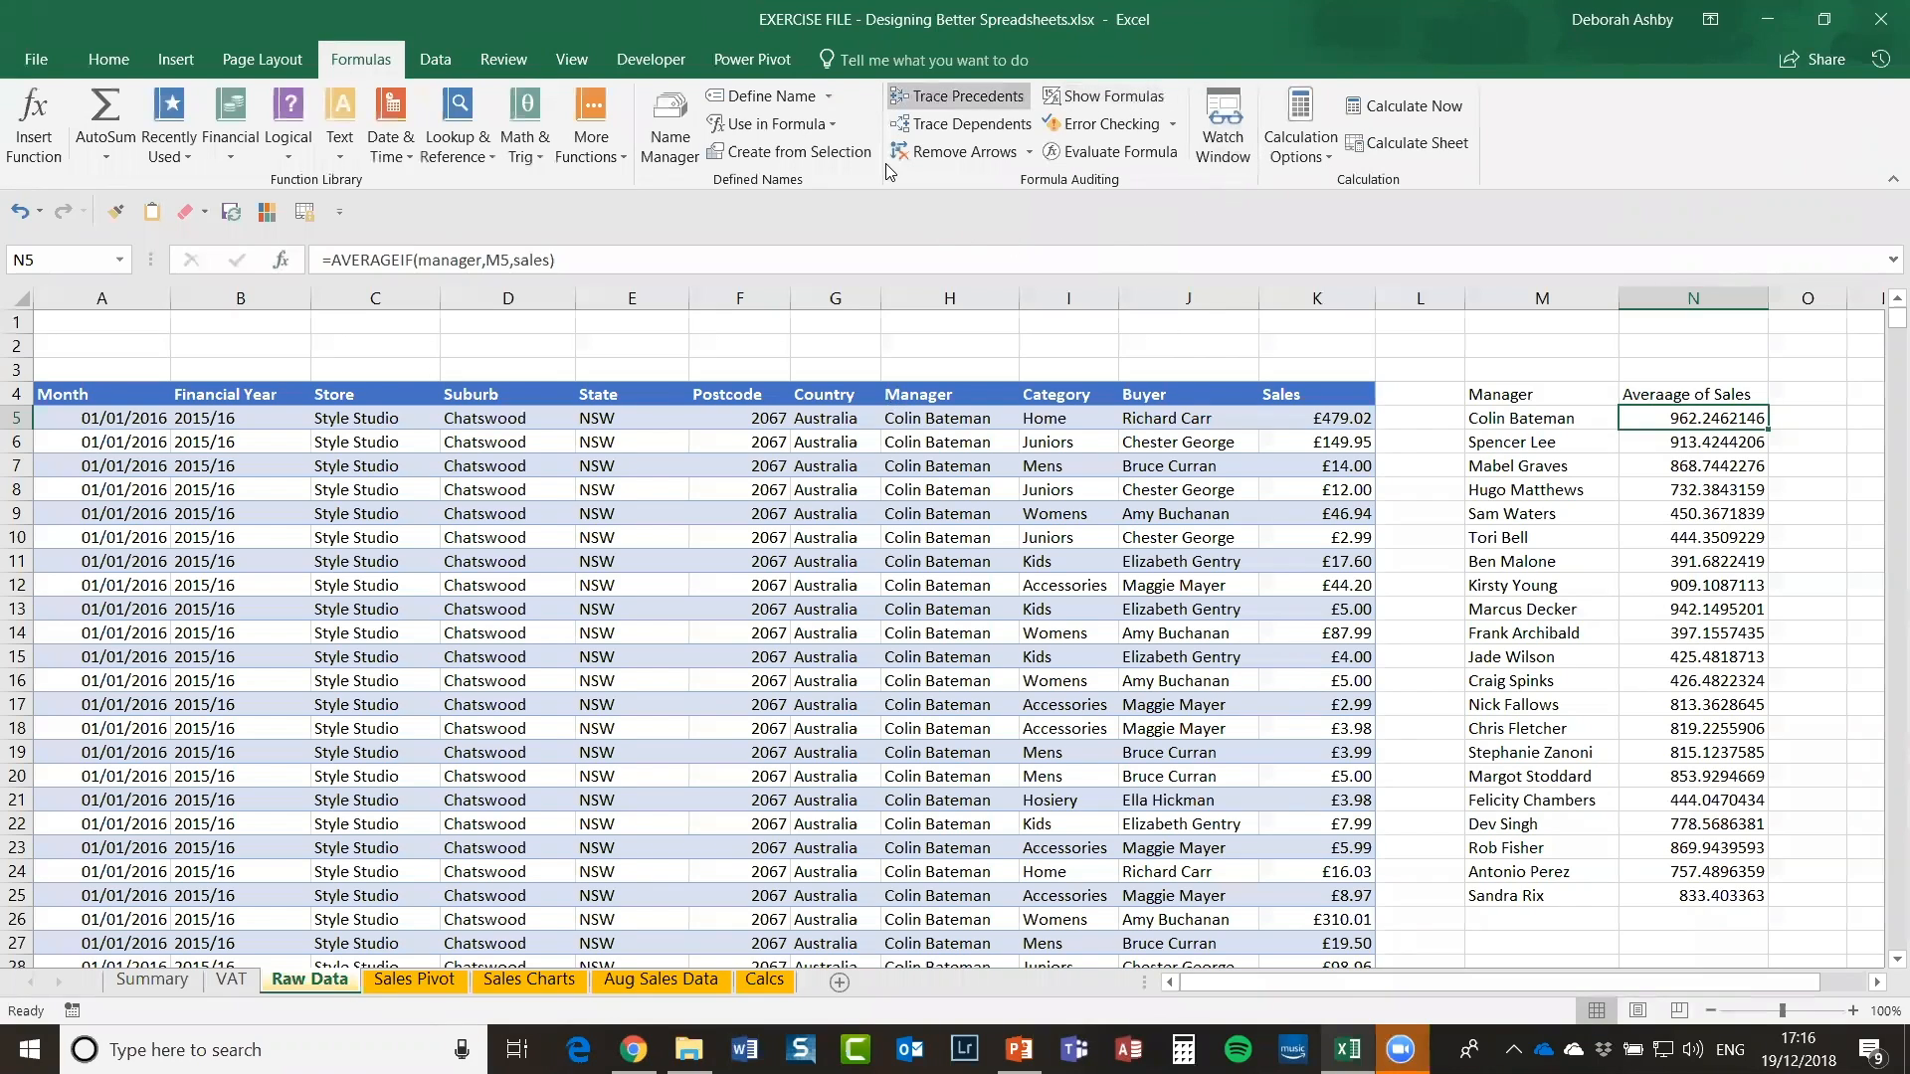
Step: Trace the Manager and Sales ranges feeding N5's average, then remove the arrows
left_click(948, 99)
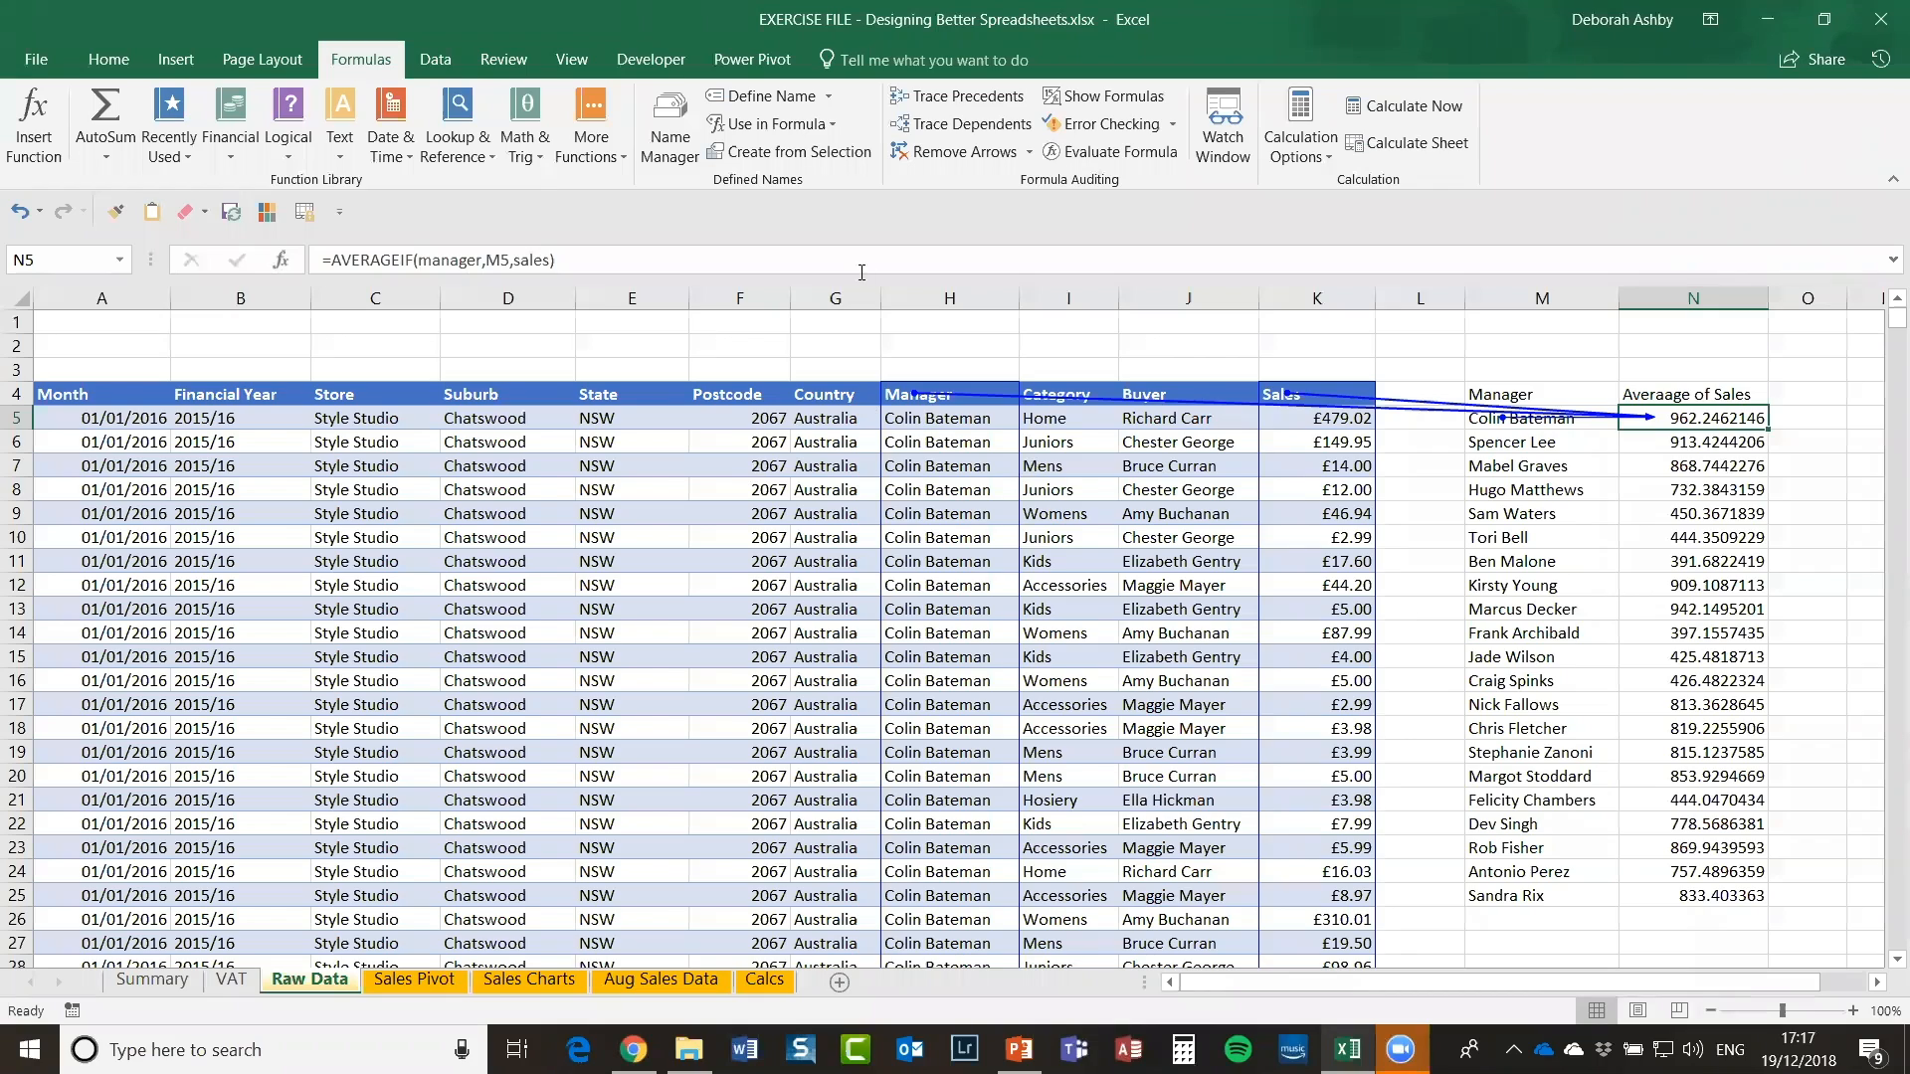
left_click(938, 154)
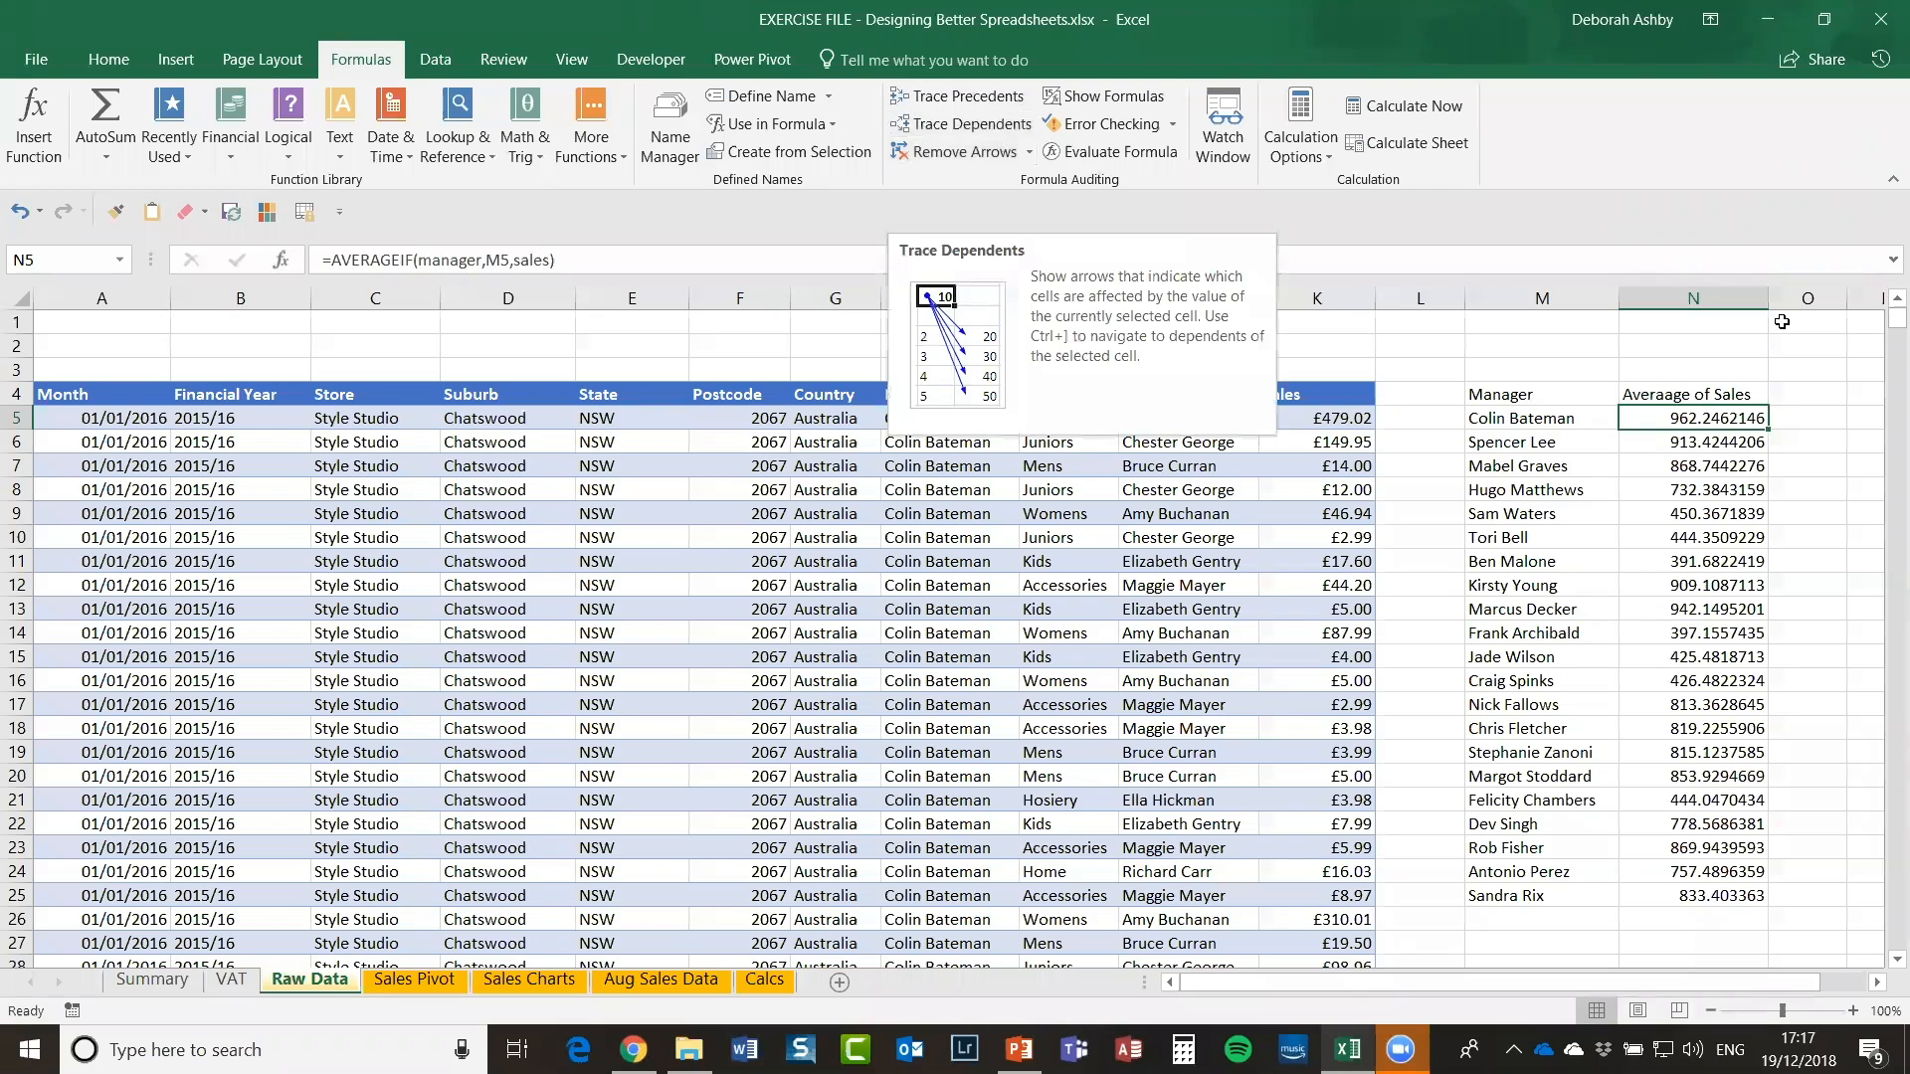
Step: Dismiss N5's no-dependents message, trace K5's dependents in column N, then clear the arrows
left_click(985, 125)
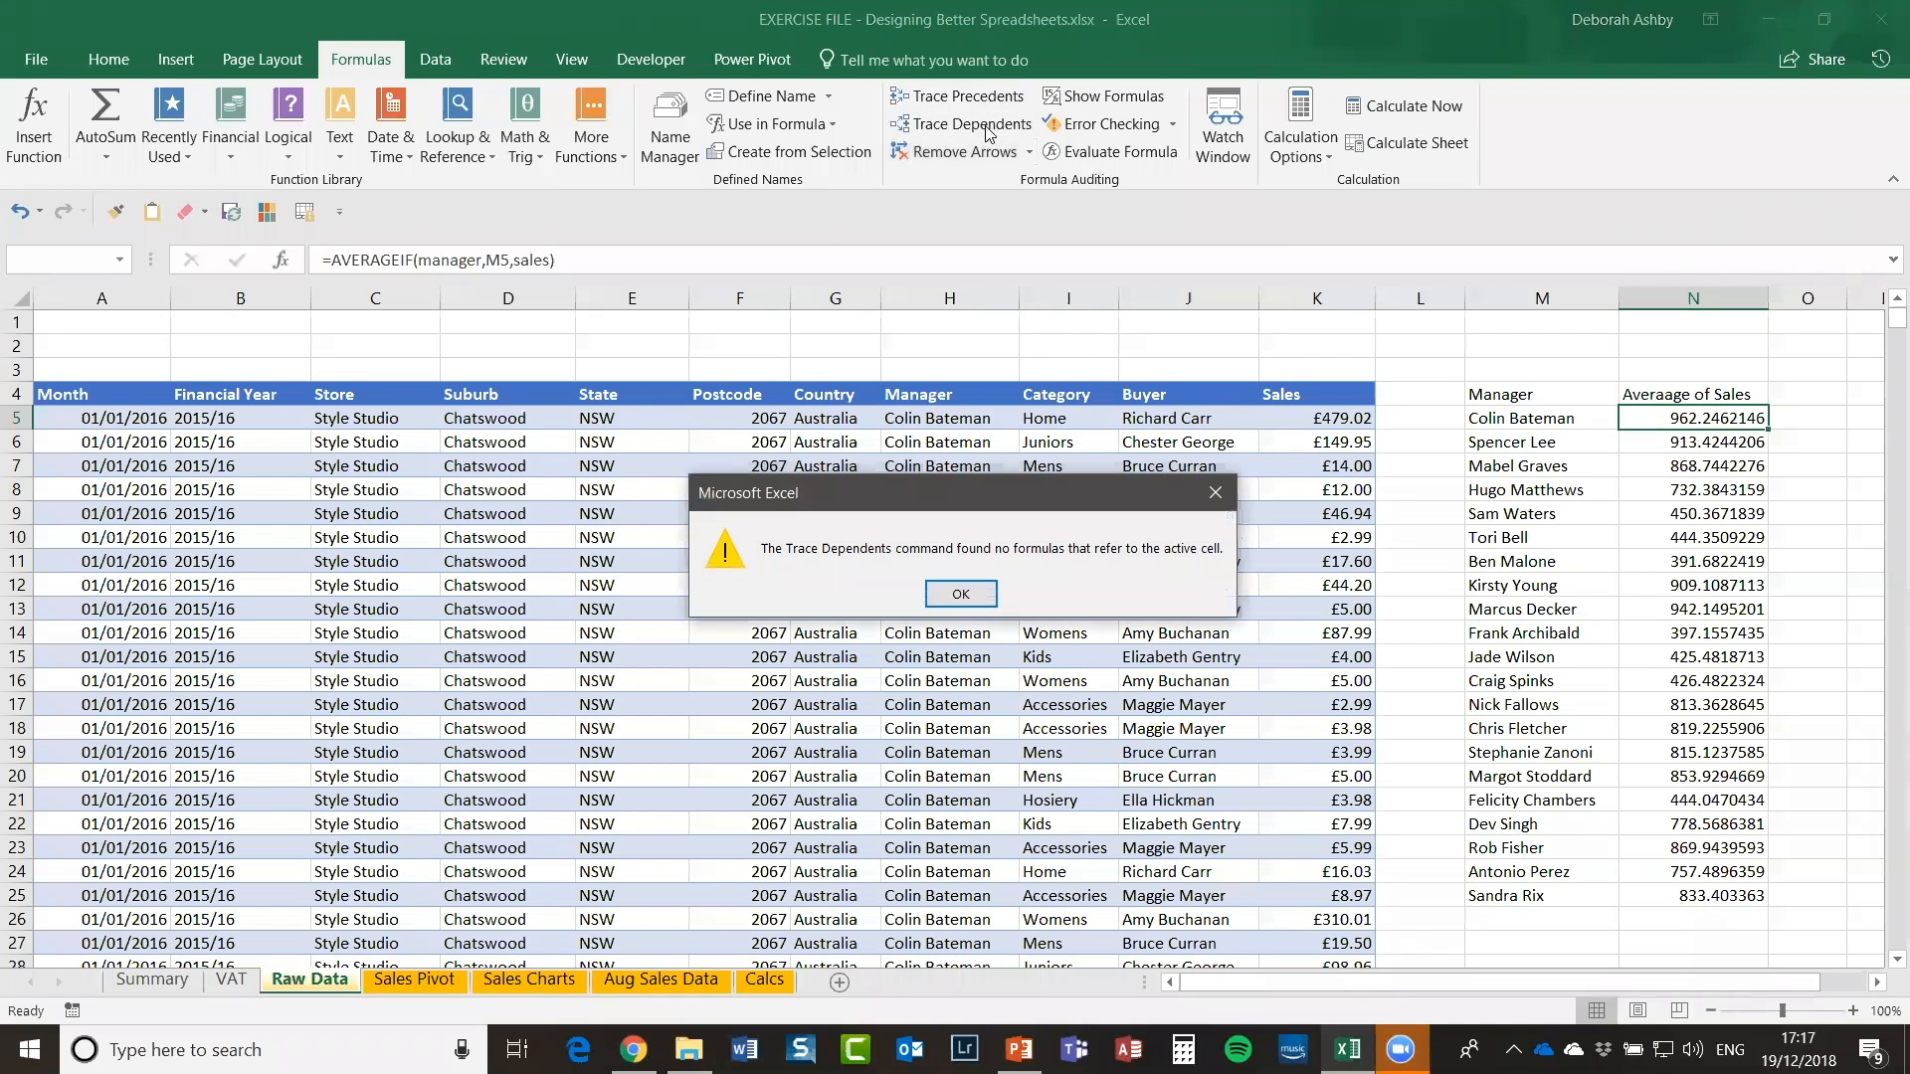
key("Return")
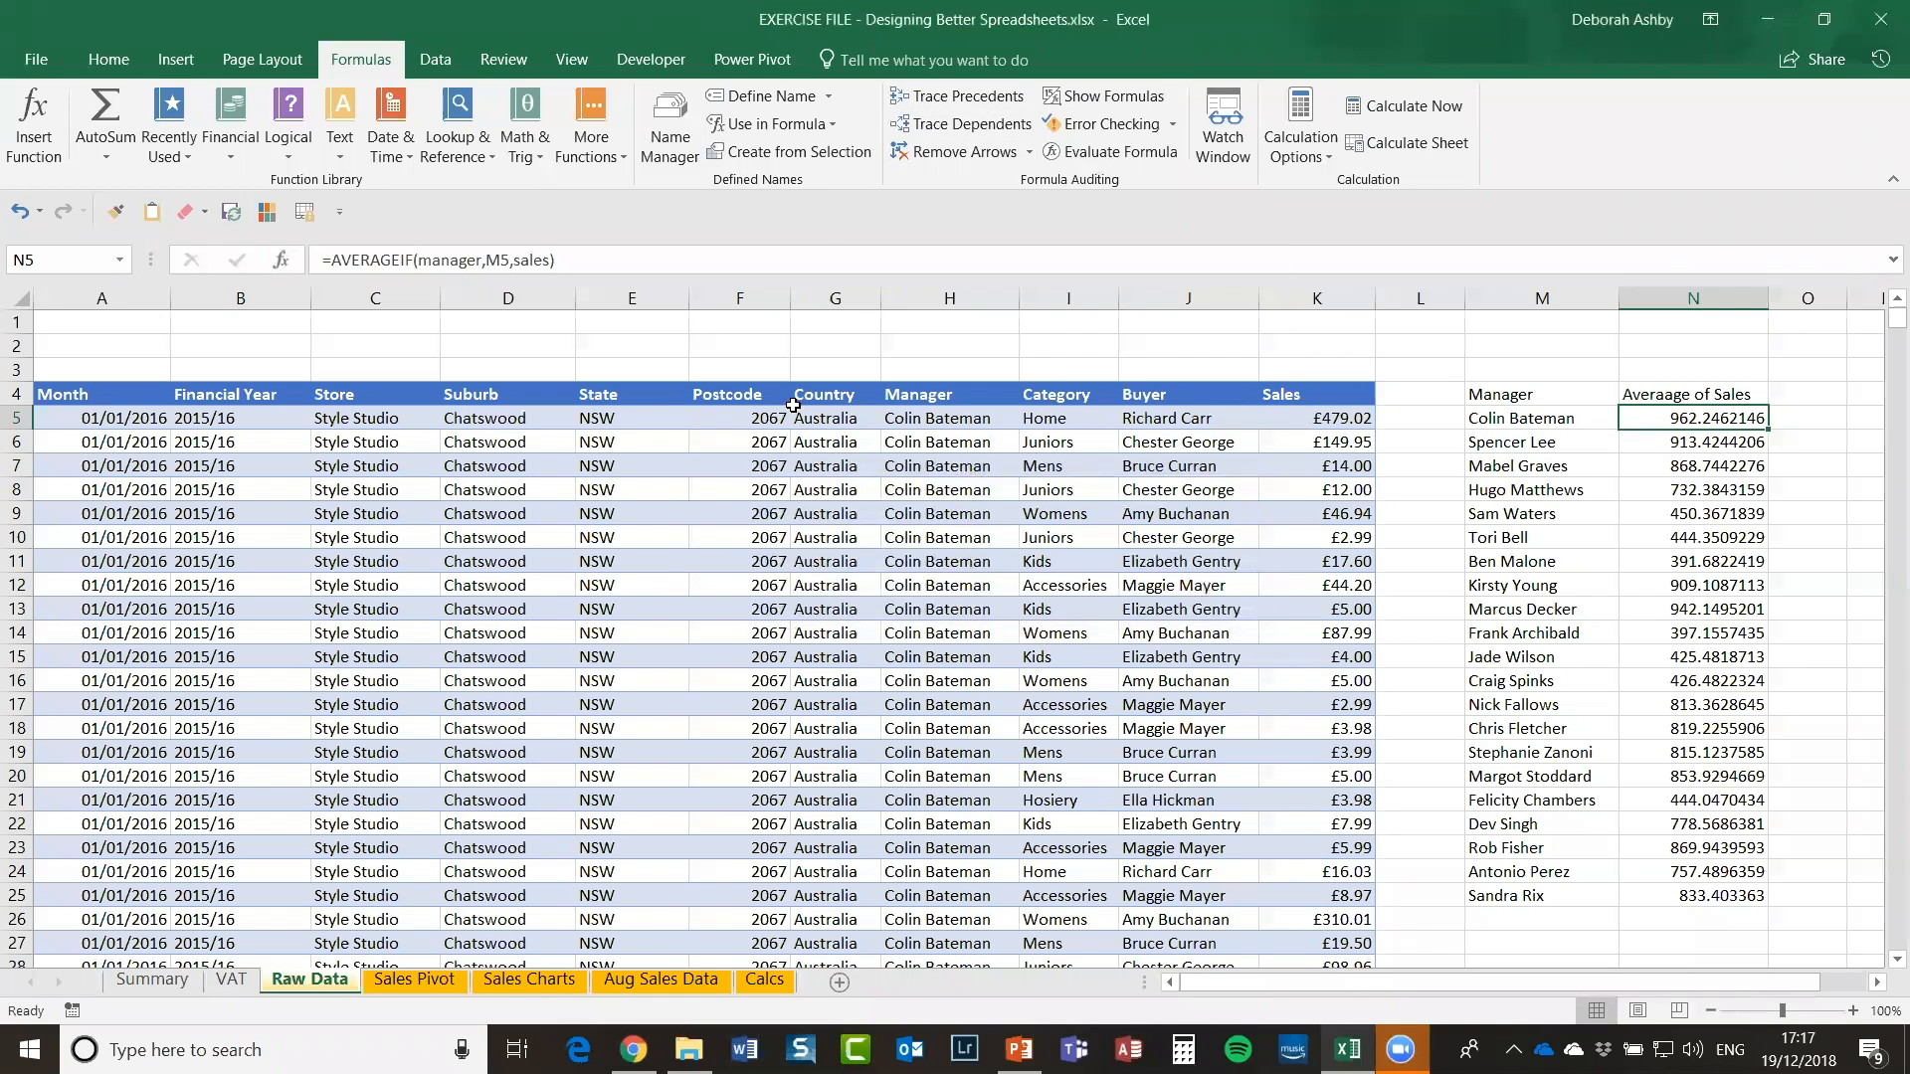
left_click(1280, 424)
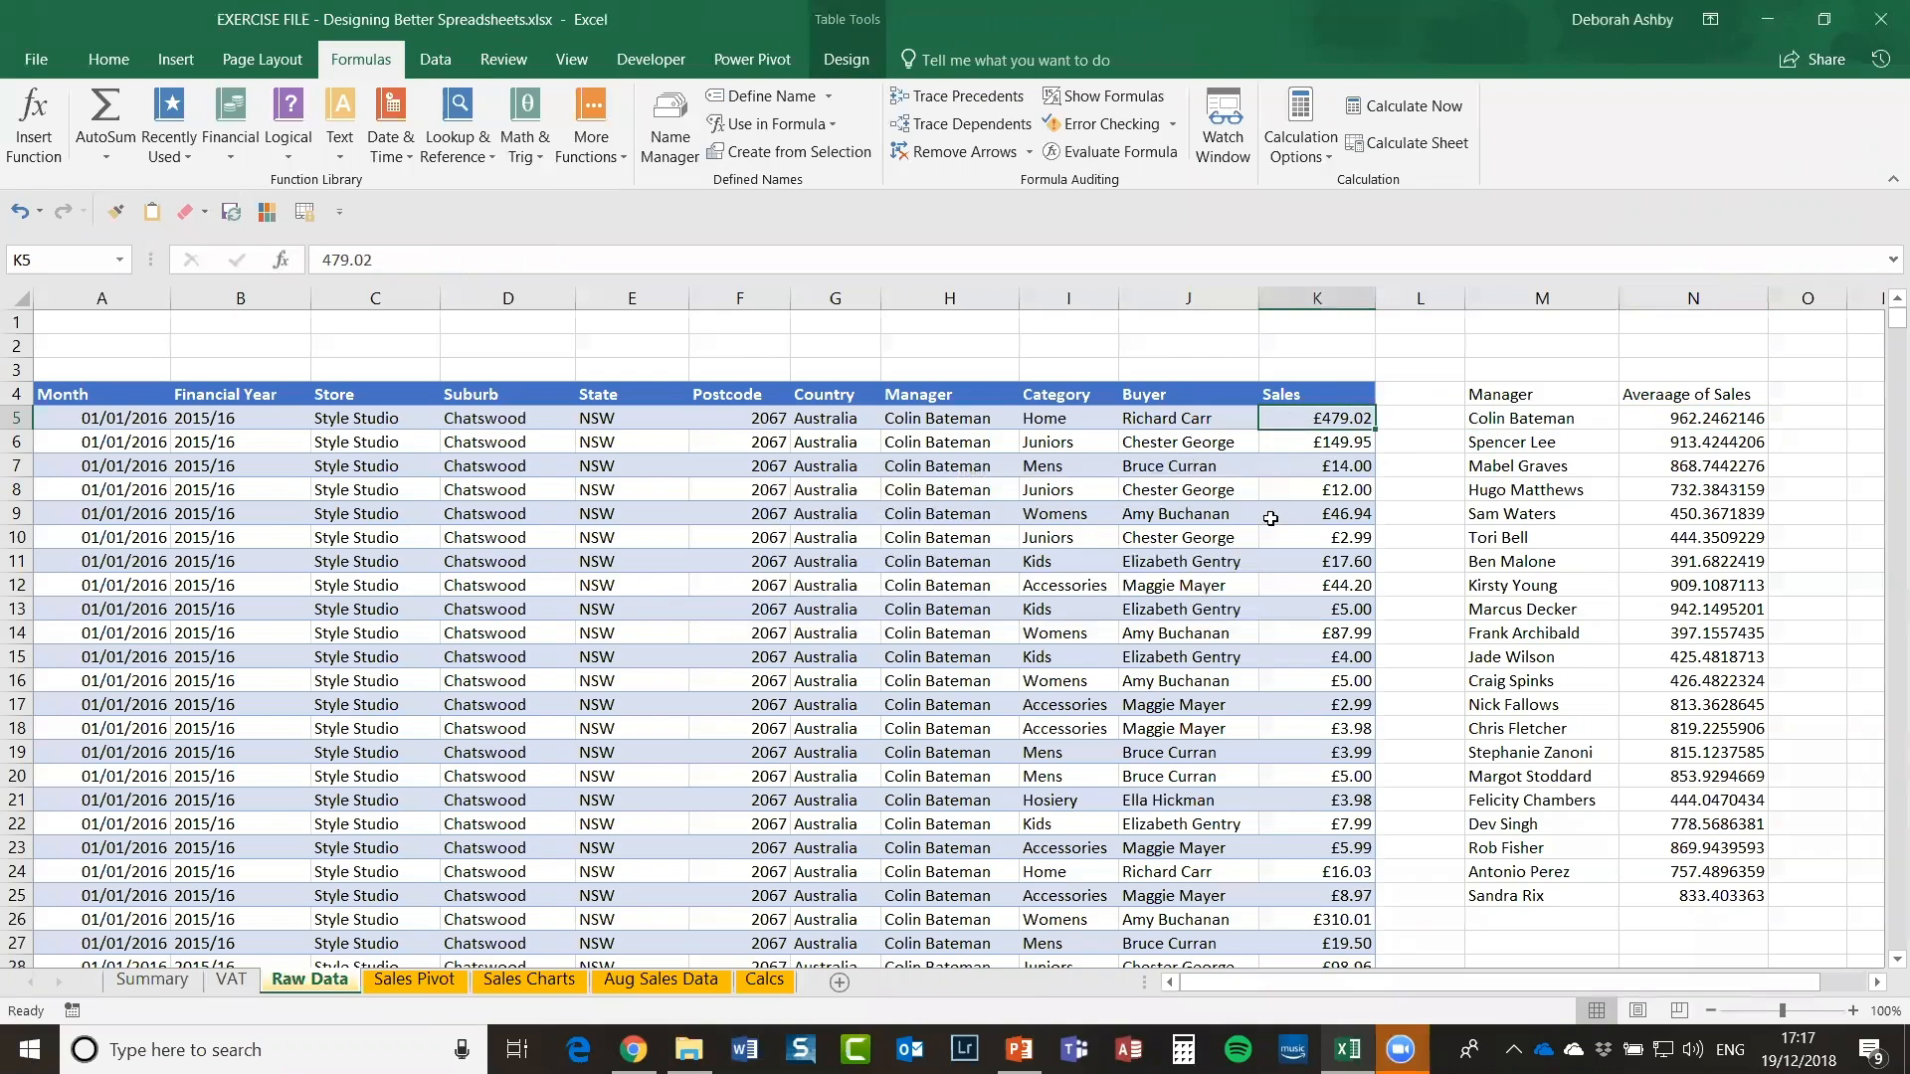
left_click(955, 125)
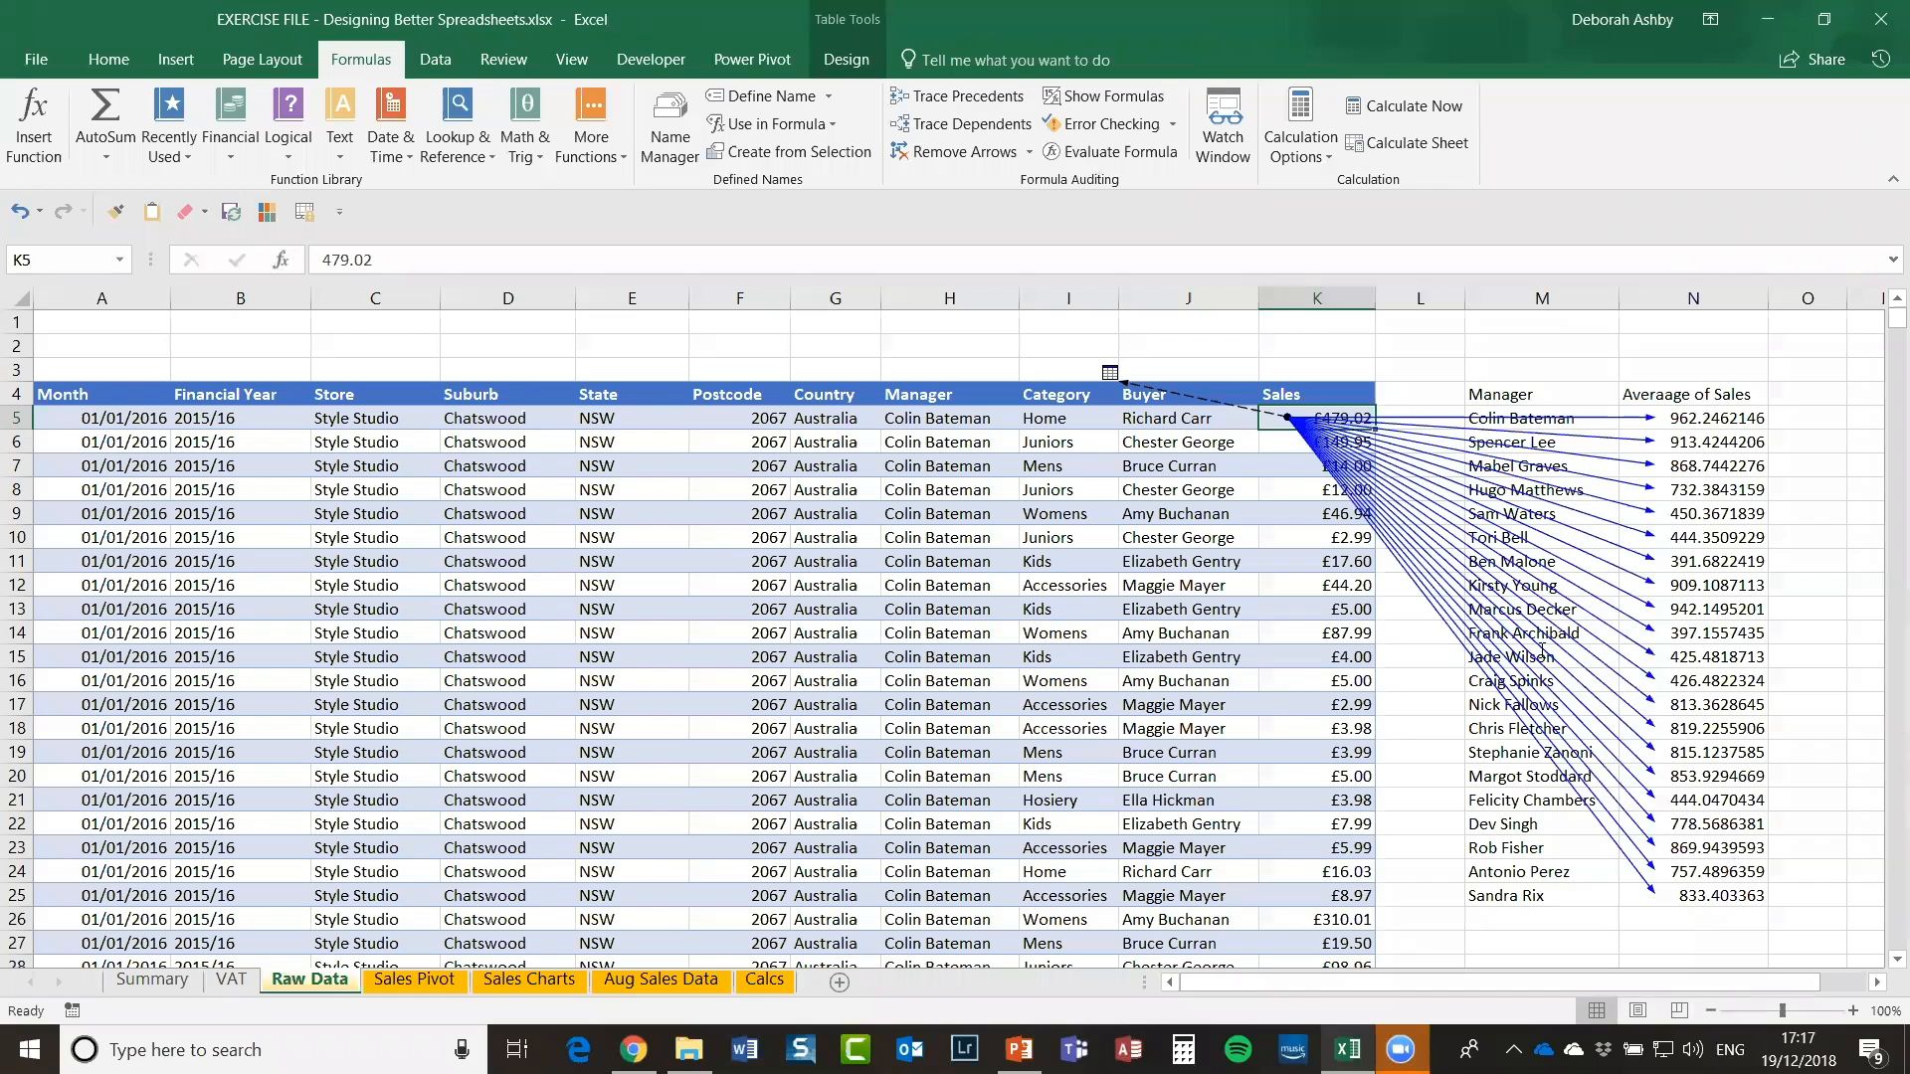
left_click(930, 151)
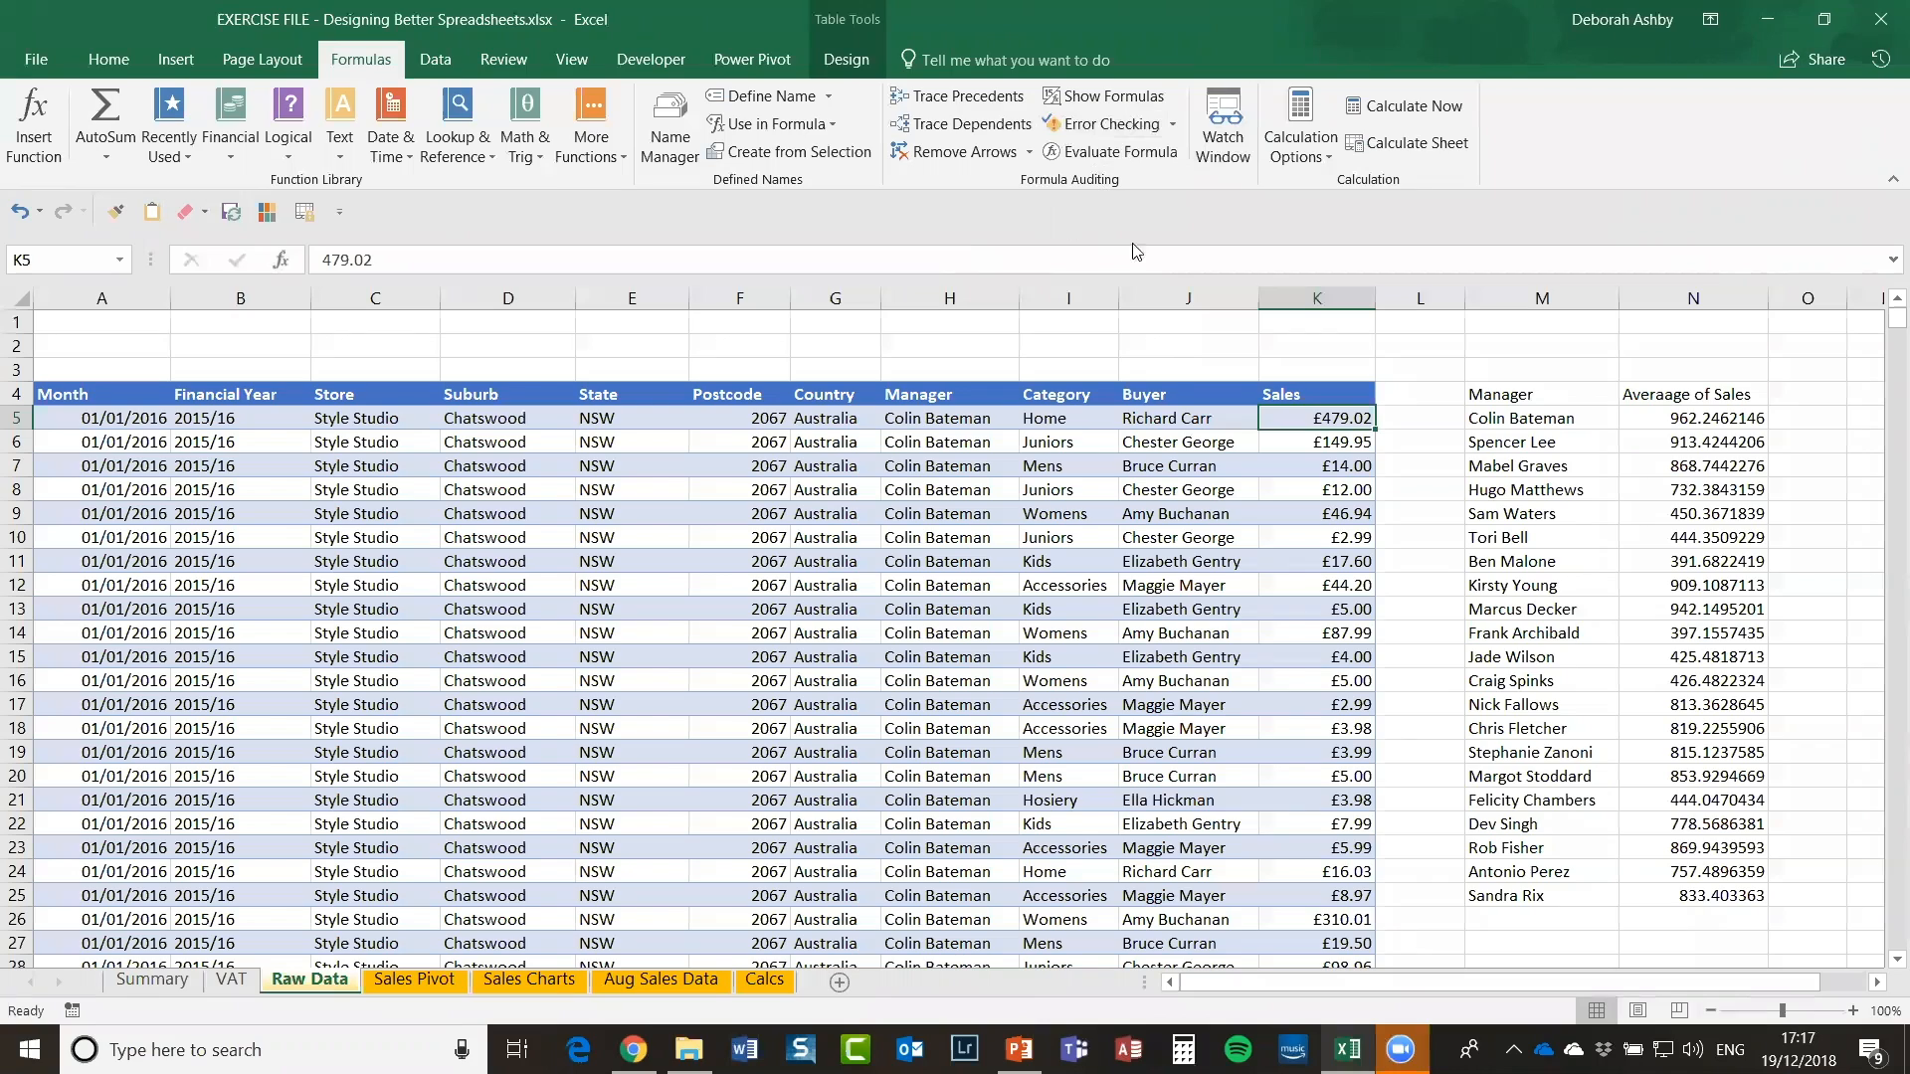
left_click(1693, 418)
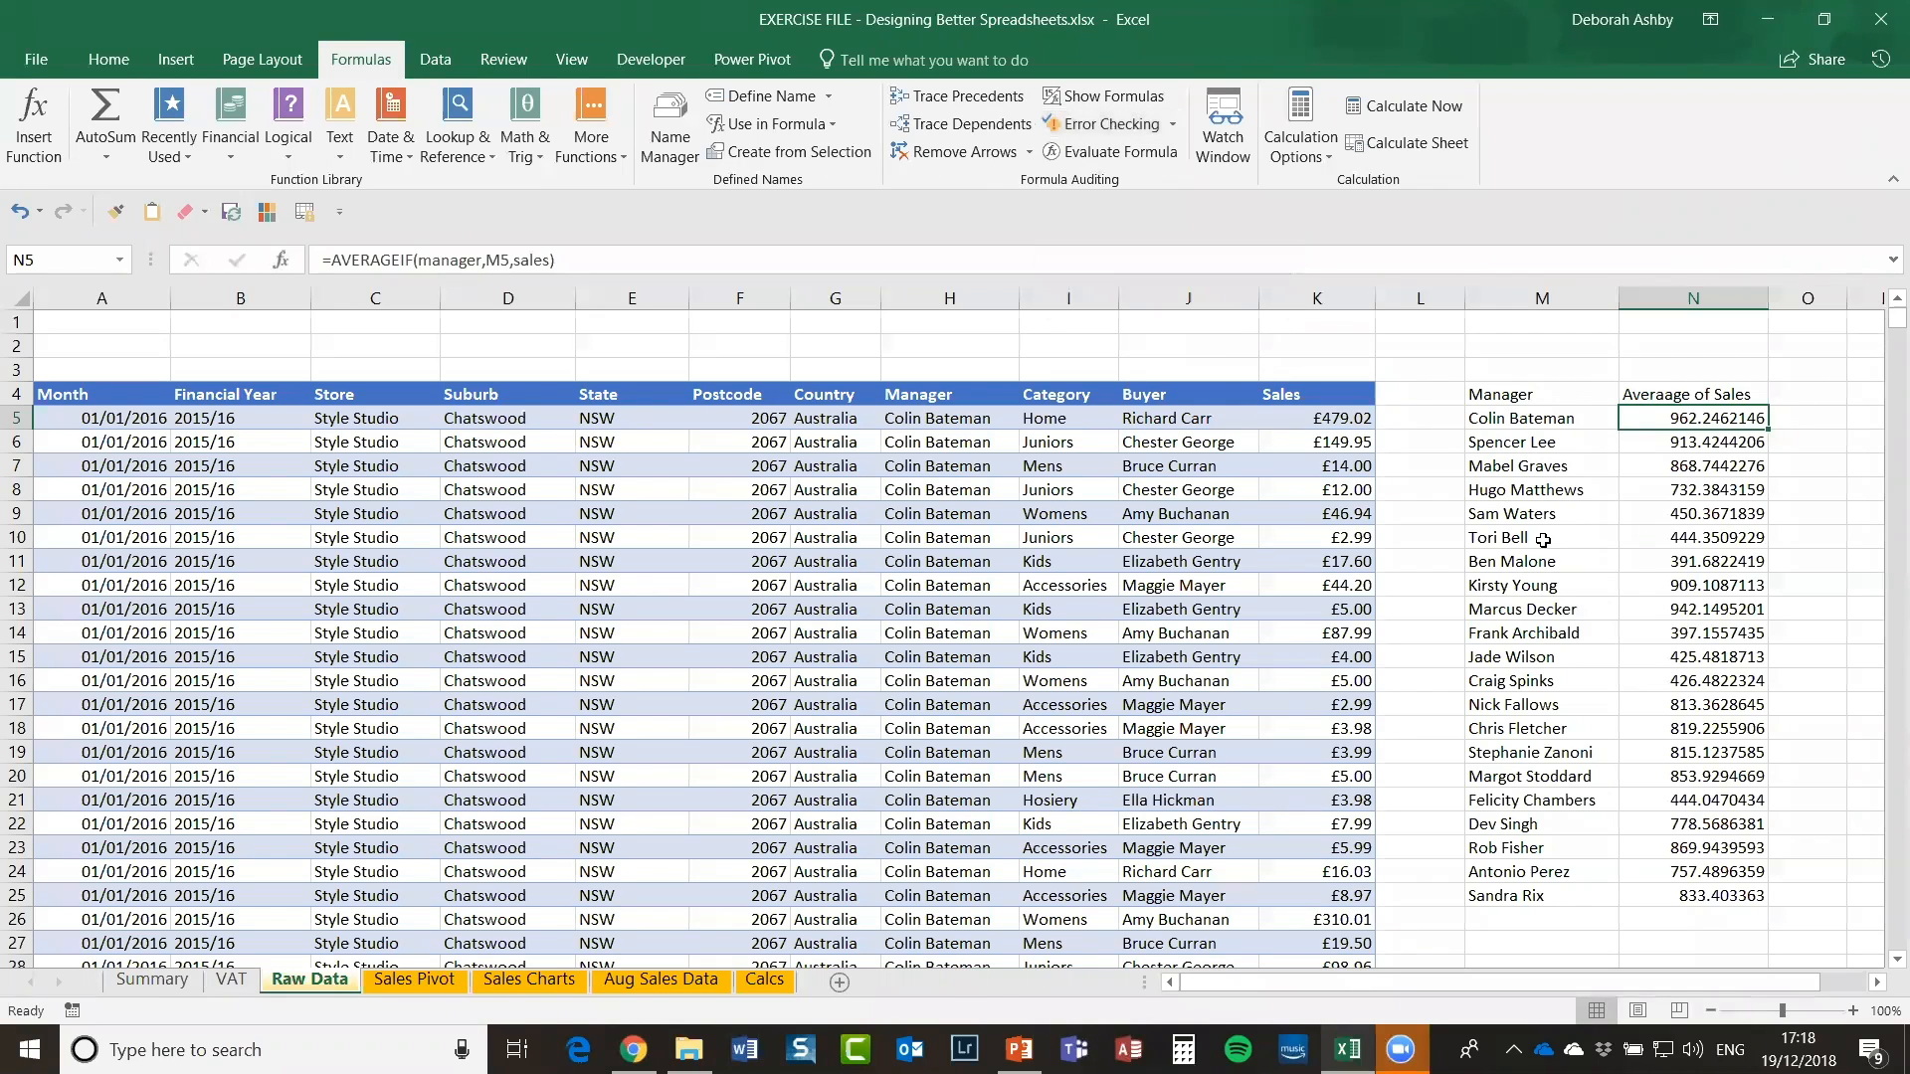
left_click(1536, 489)
left_click(1481, 394)
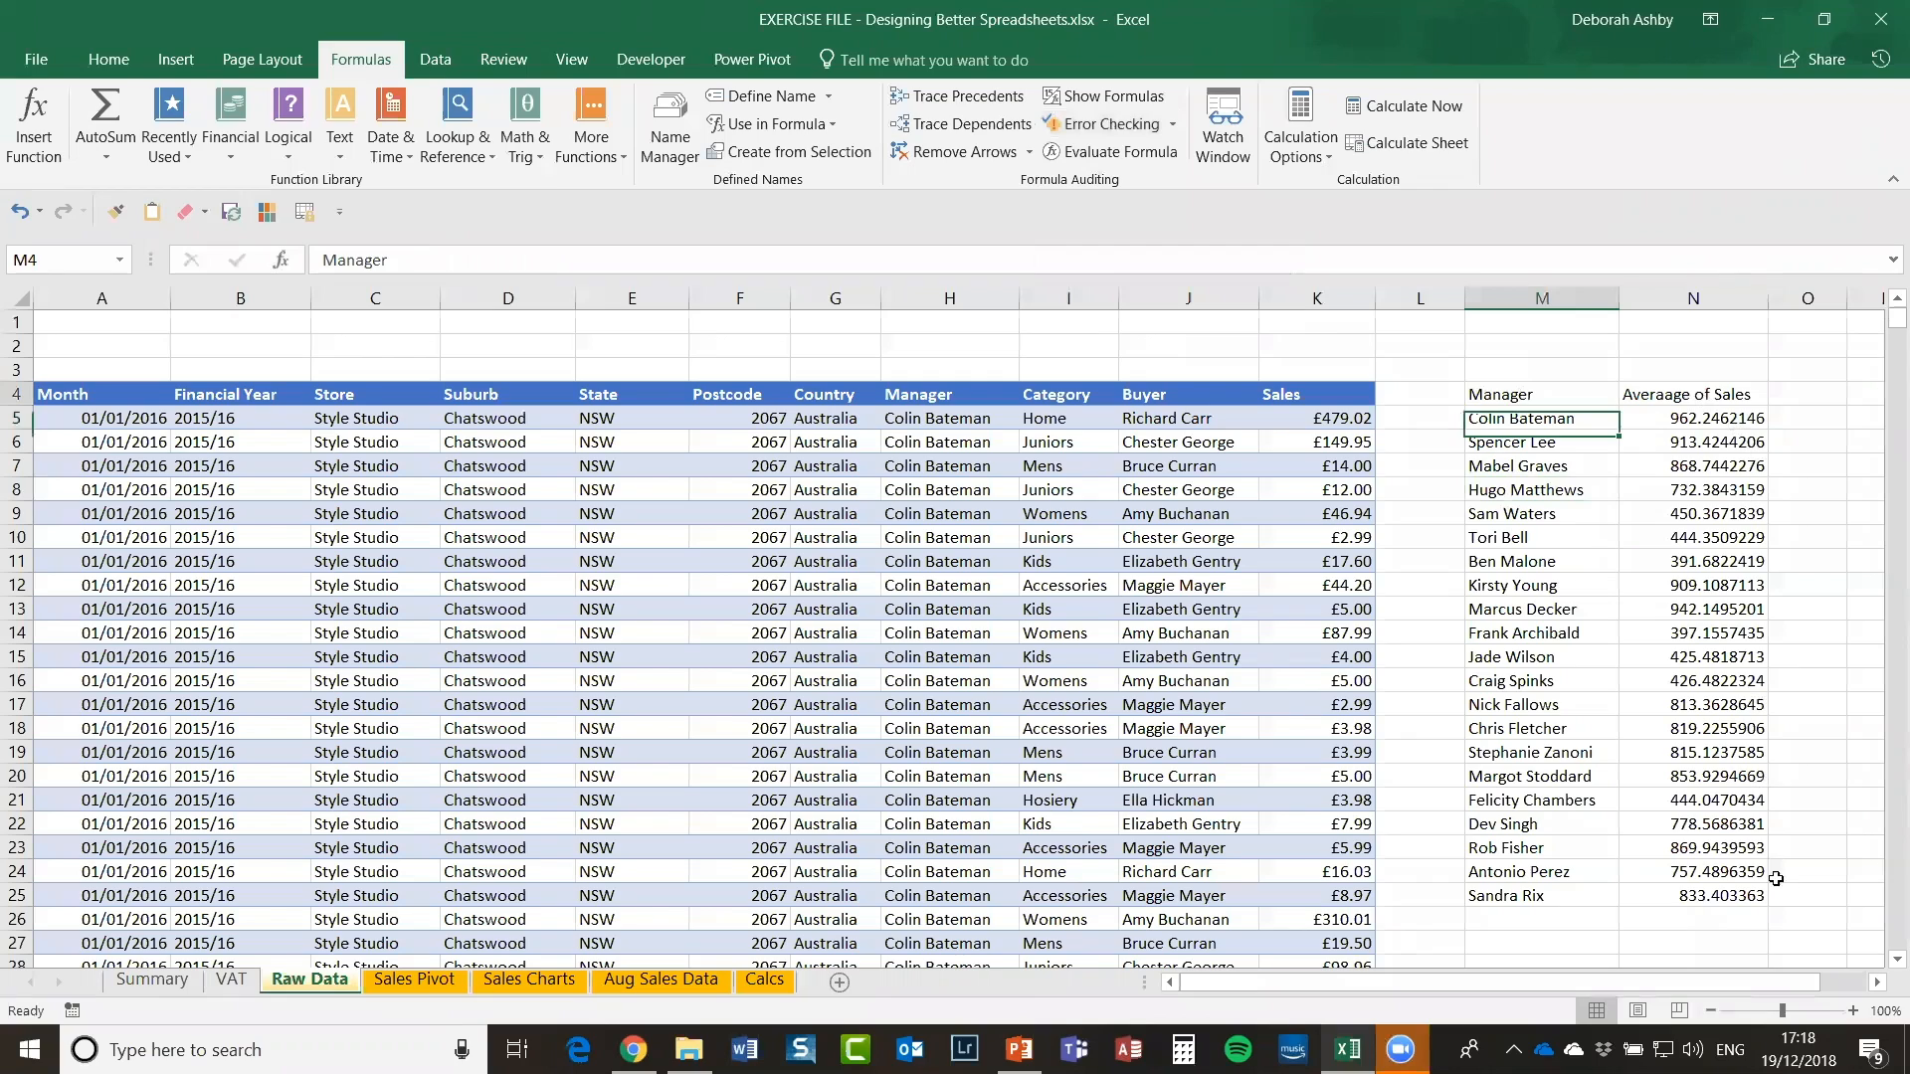
left_click(1720, 894, "shift")
key("Delete")
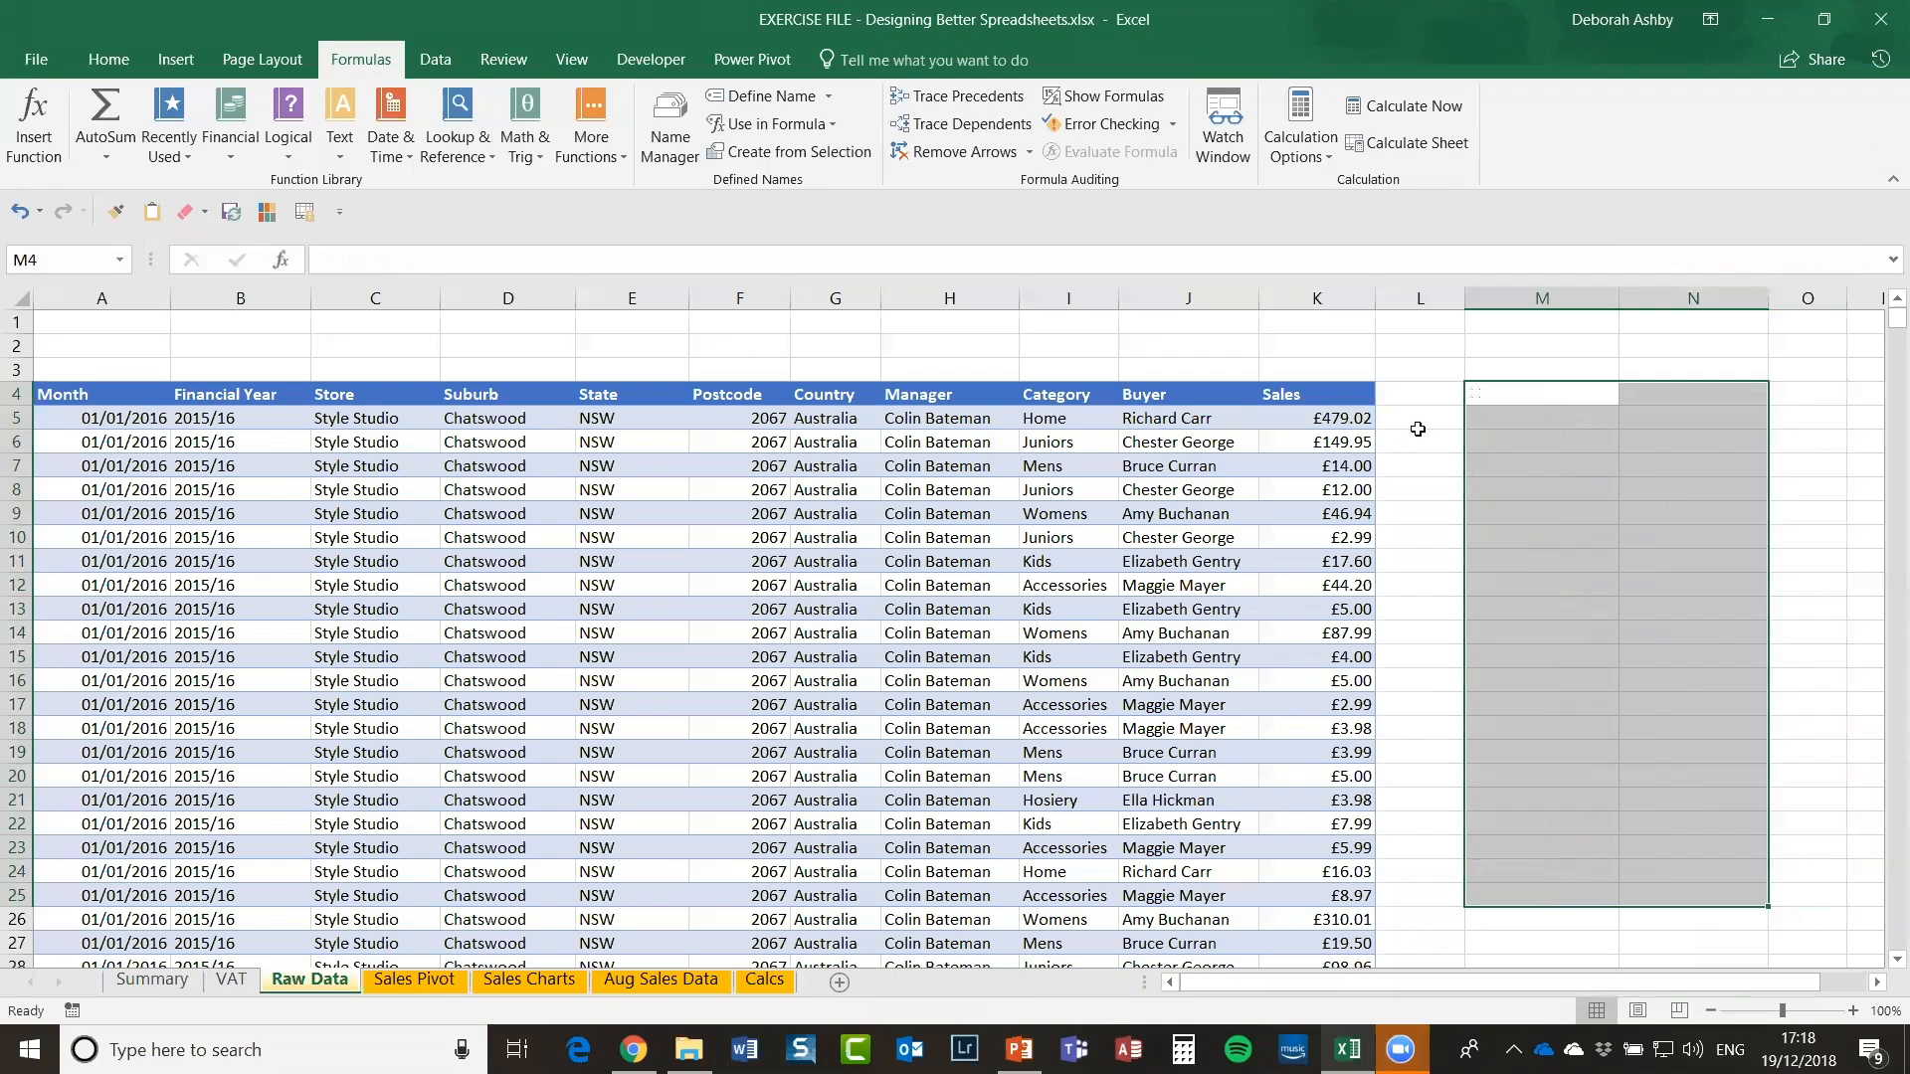
left_click(1460, 426)
scroll(1461, 425, "down", 5)
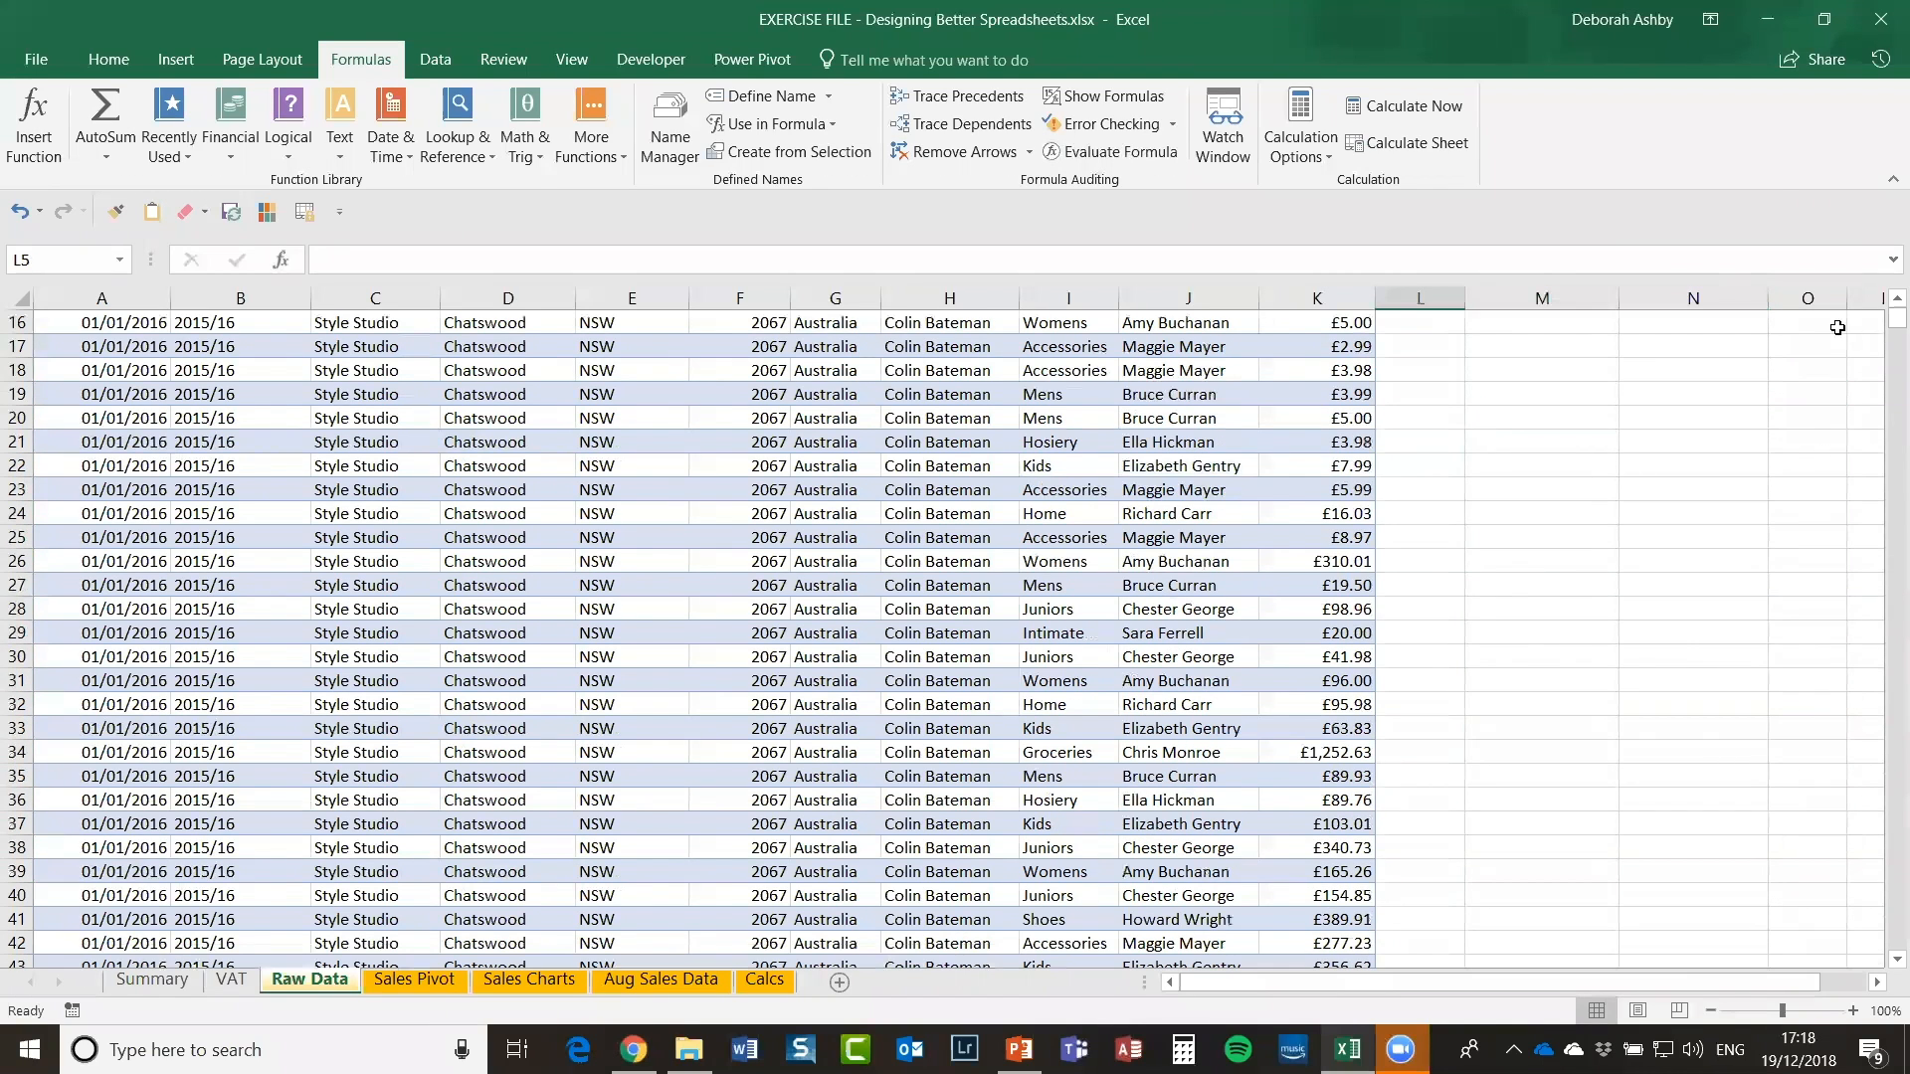
left_click_drag(1893, 321, 1882, 954)
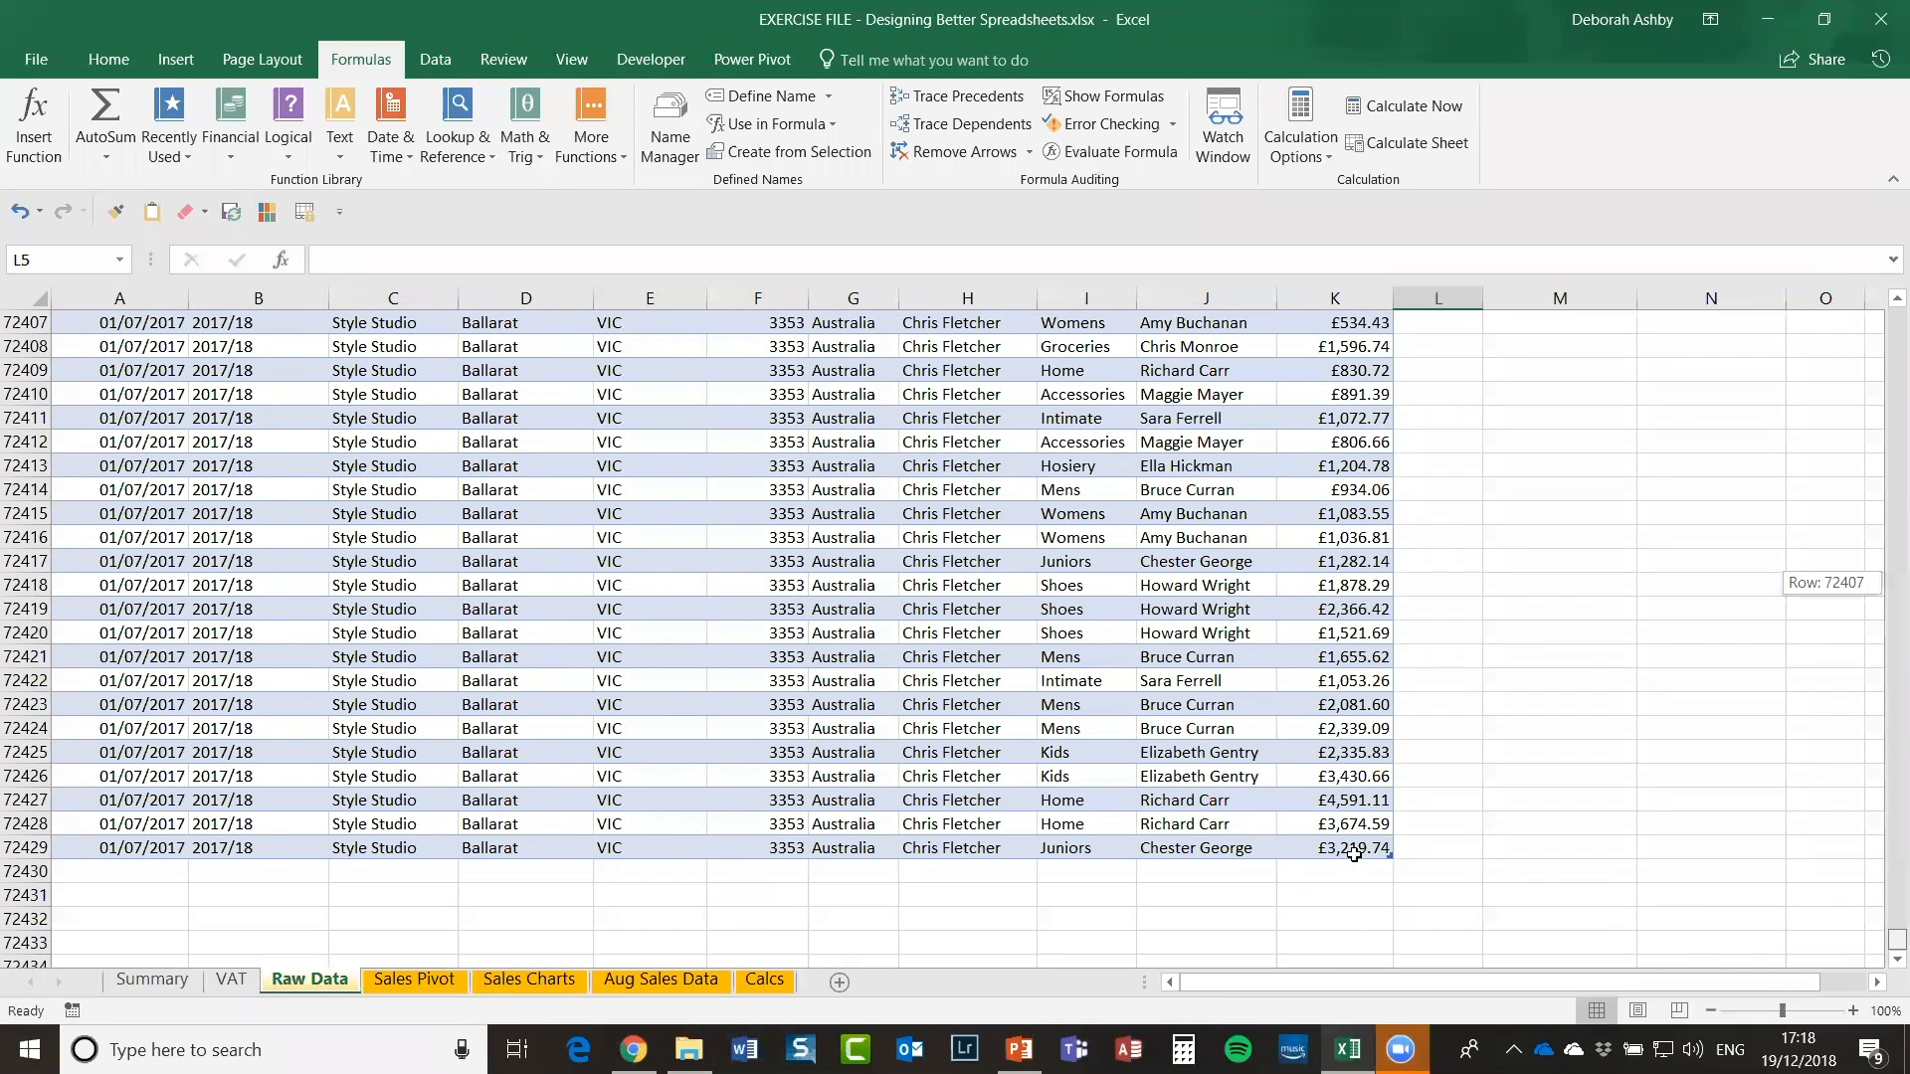
left_click(1351, 850)
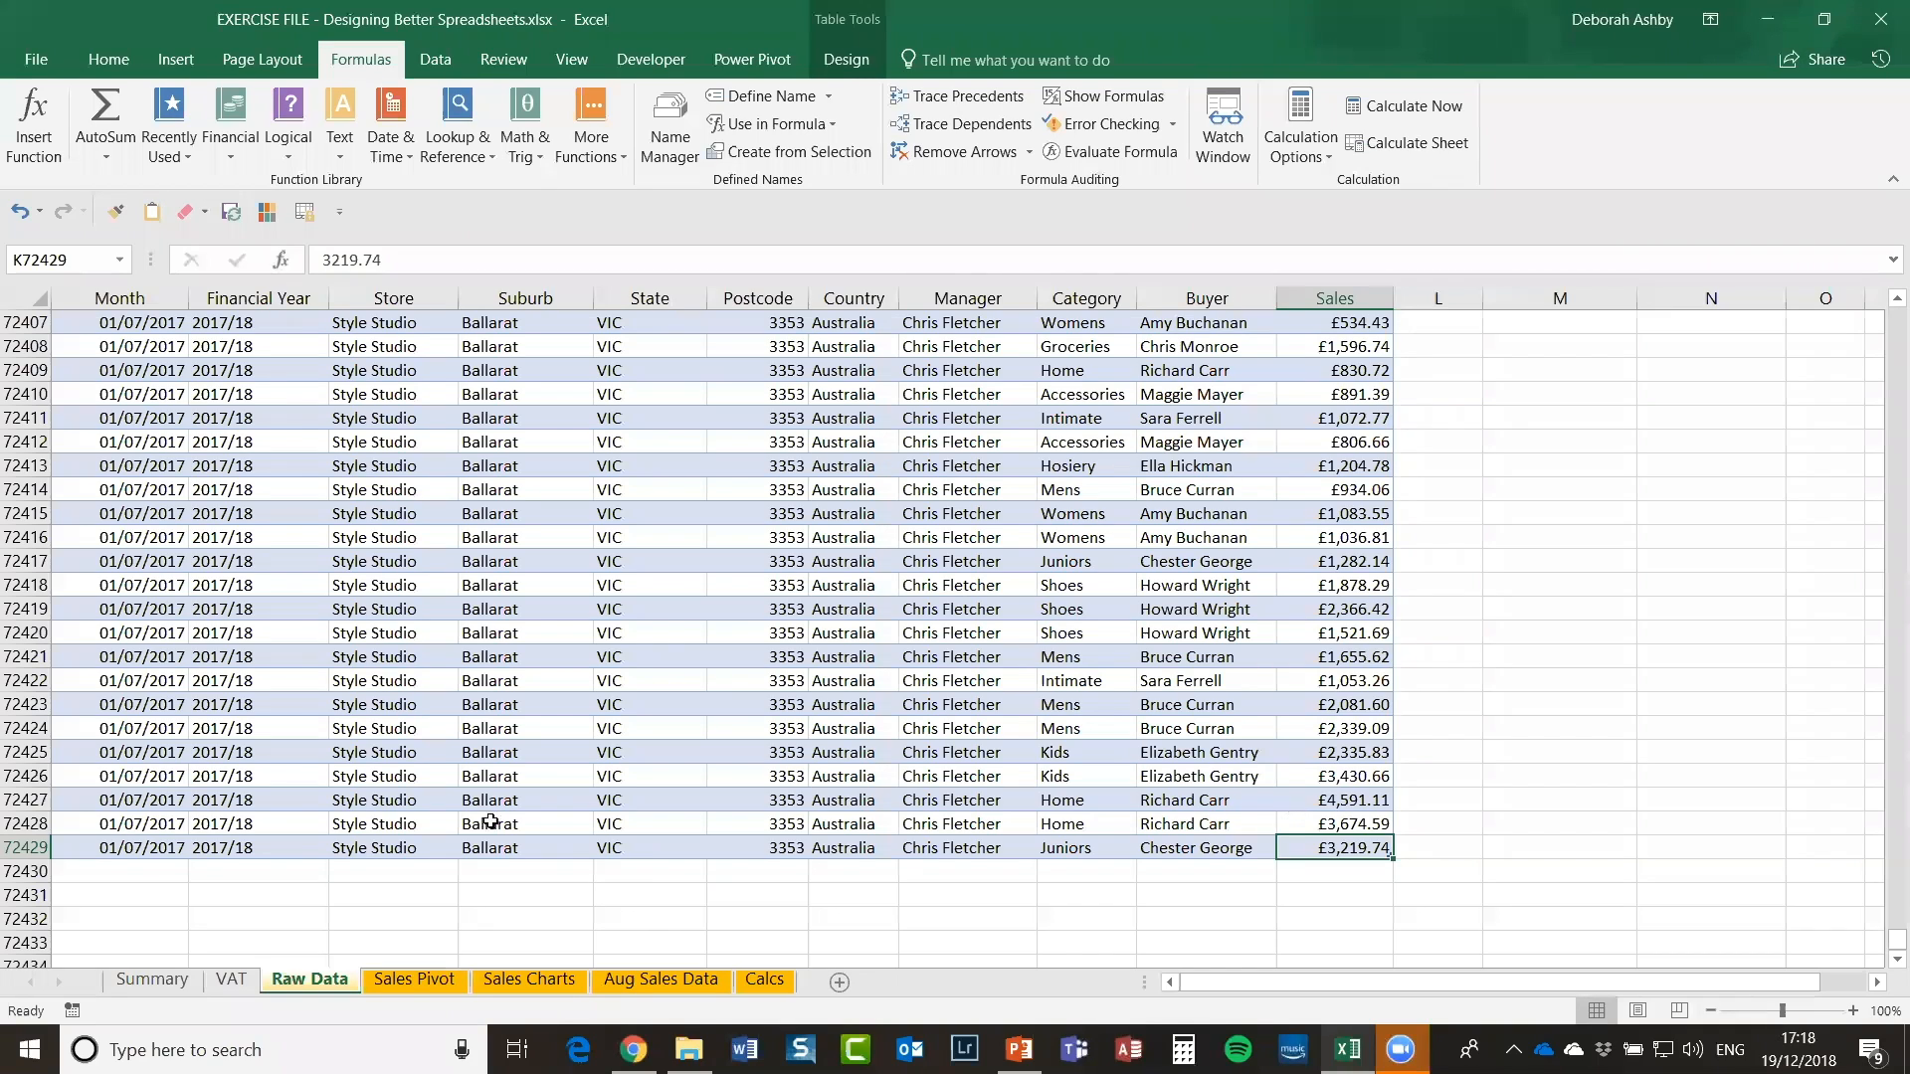
left_click(127, 848)
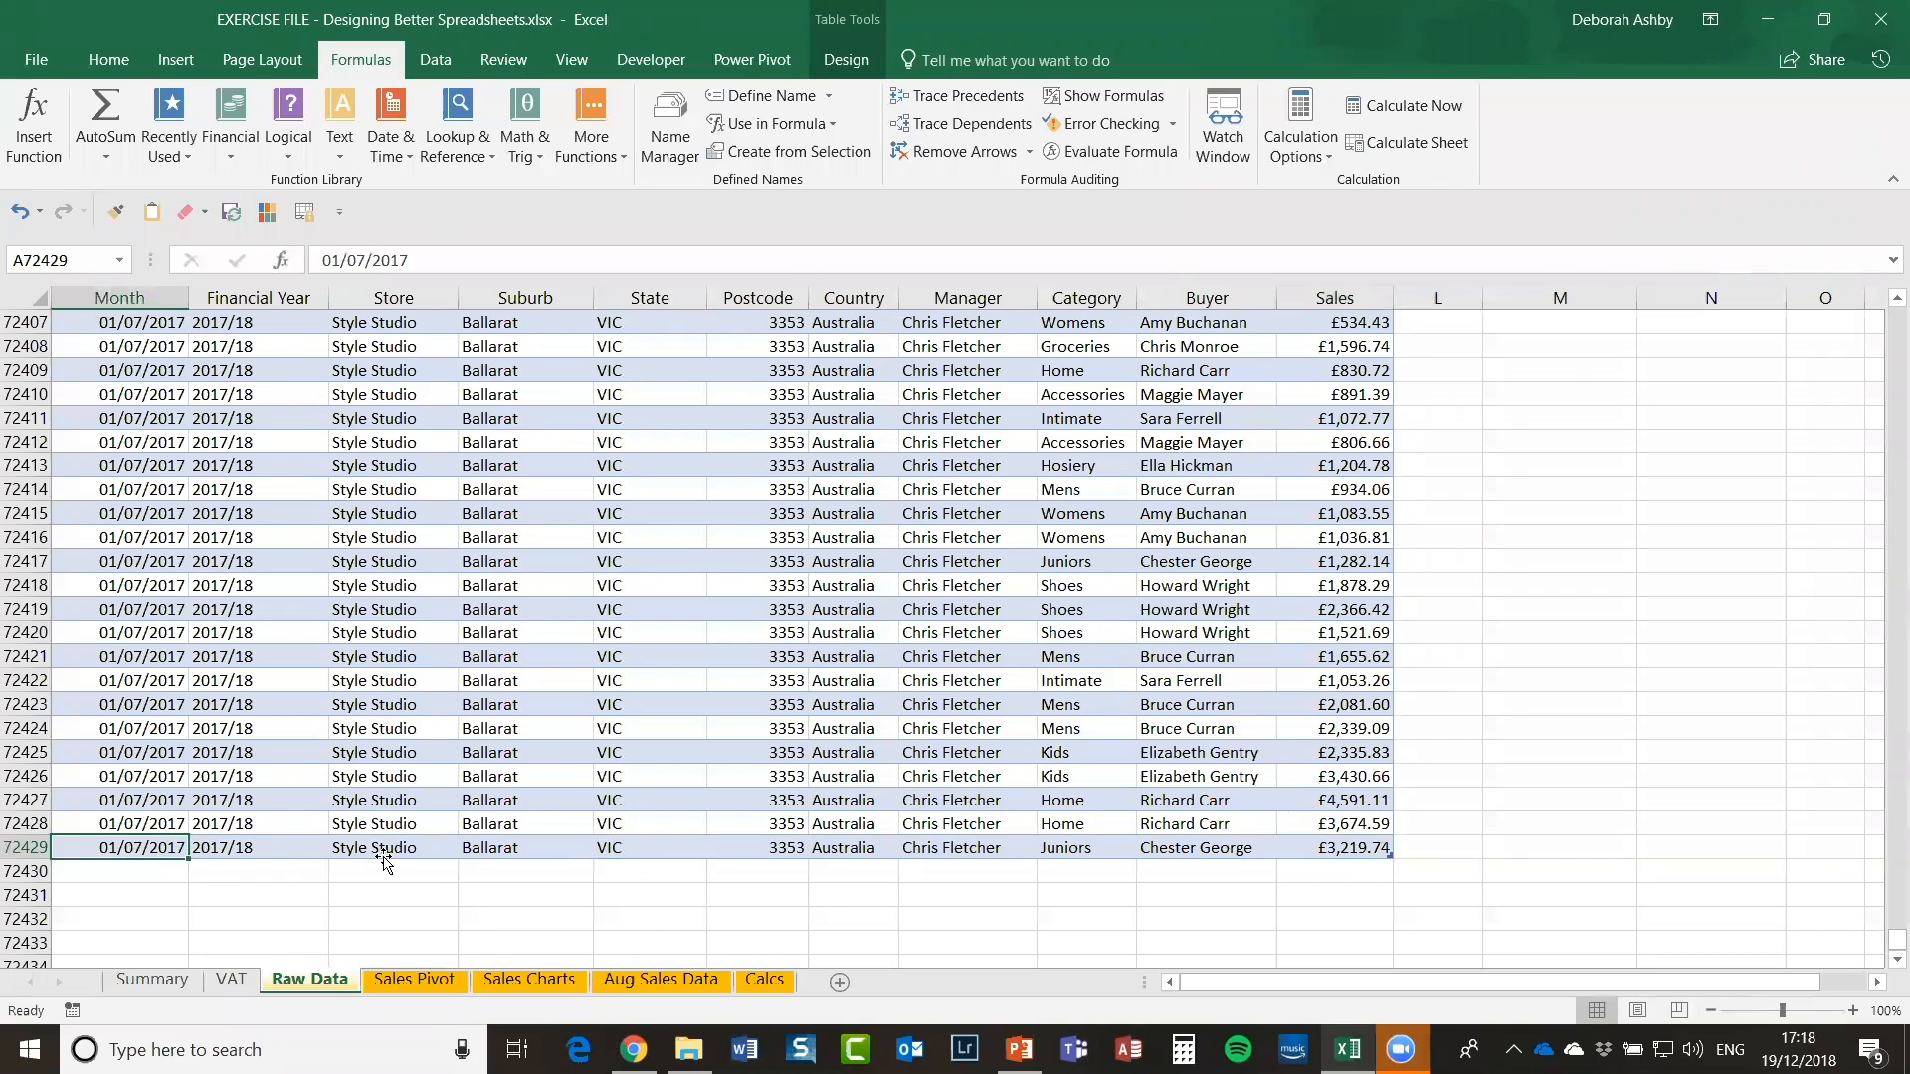
left_click(643, 980)
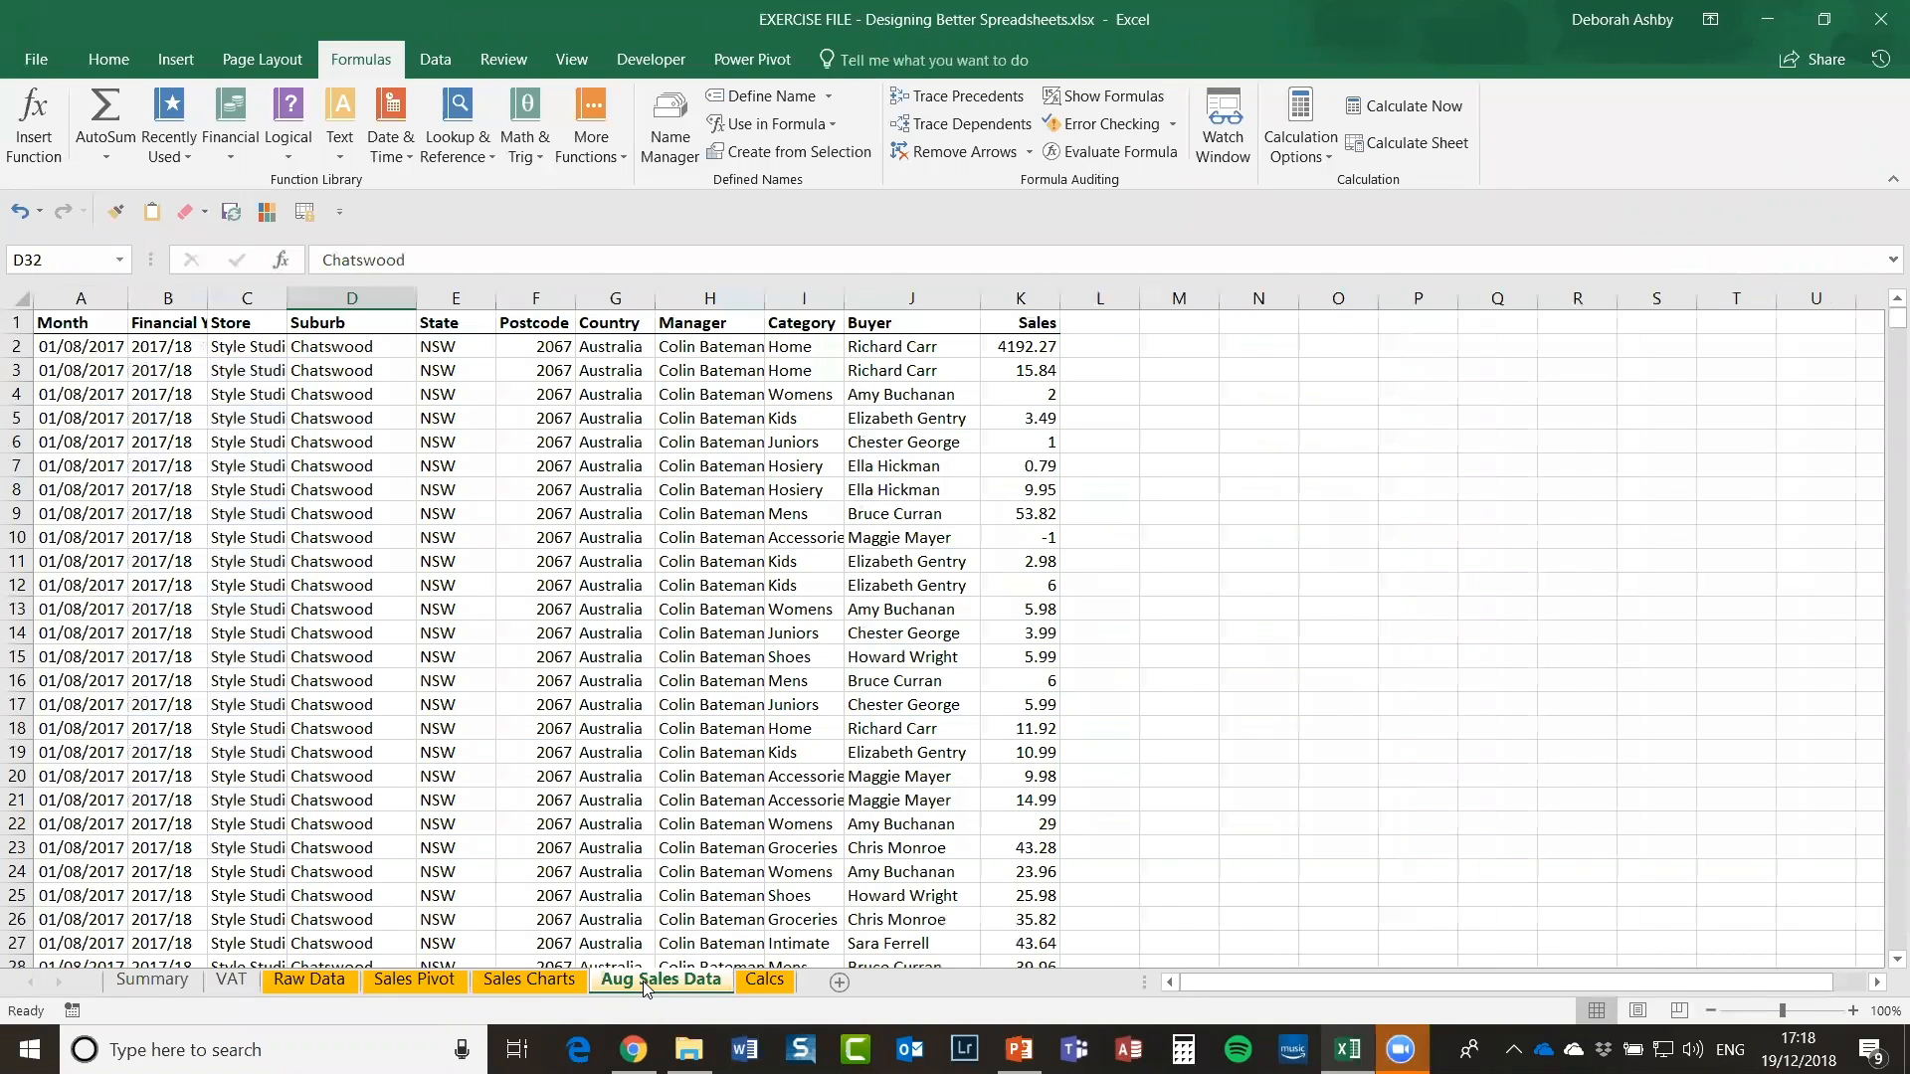
left_click(322, 980, "ctrl")
left_click(309, 980)
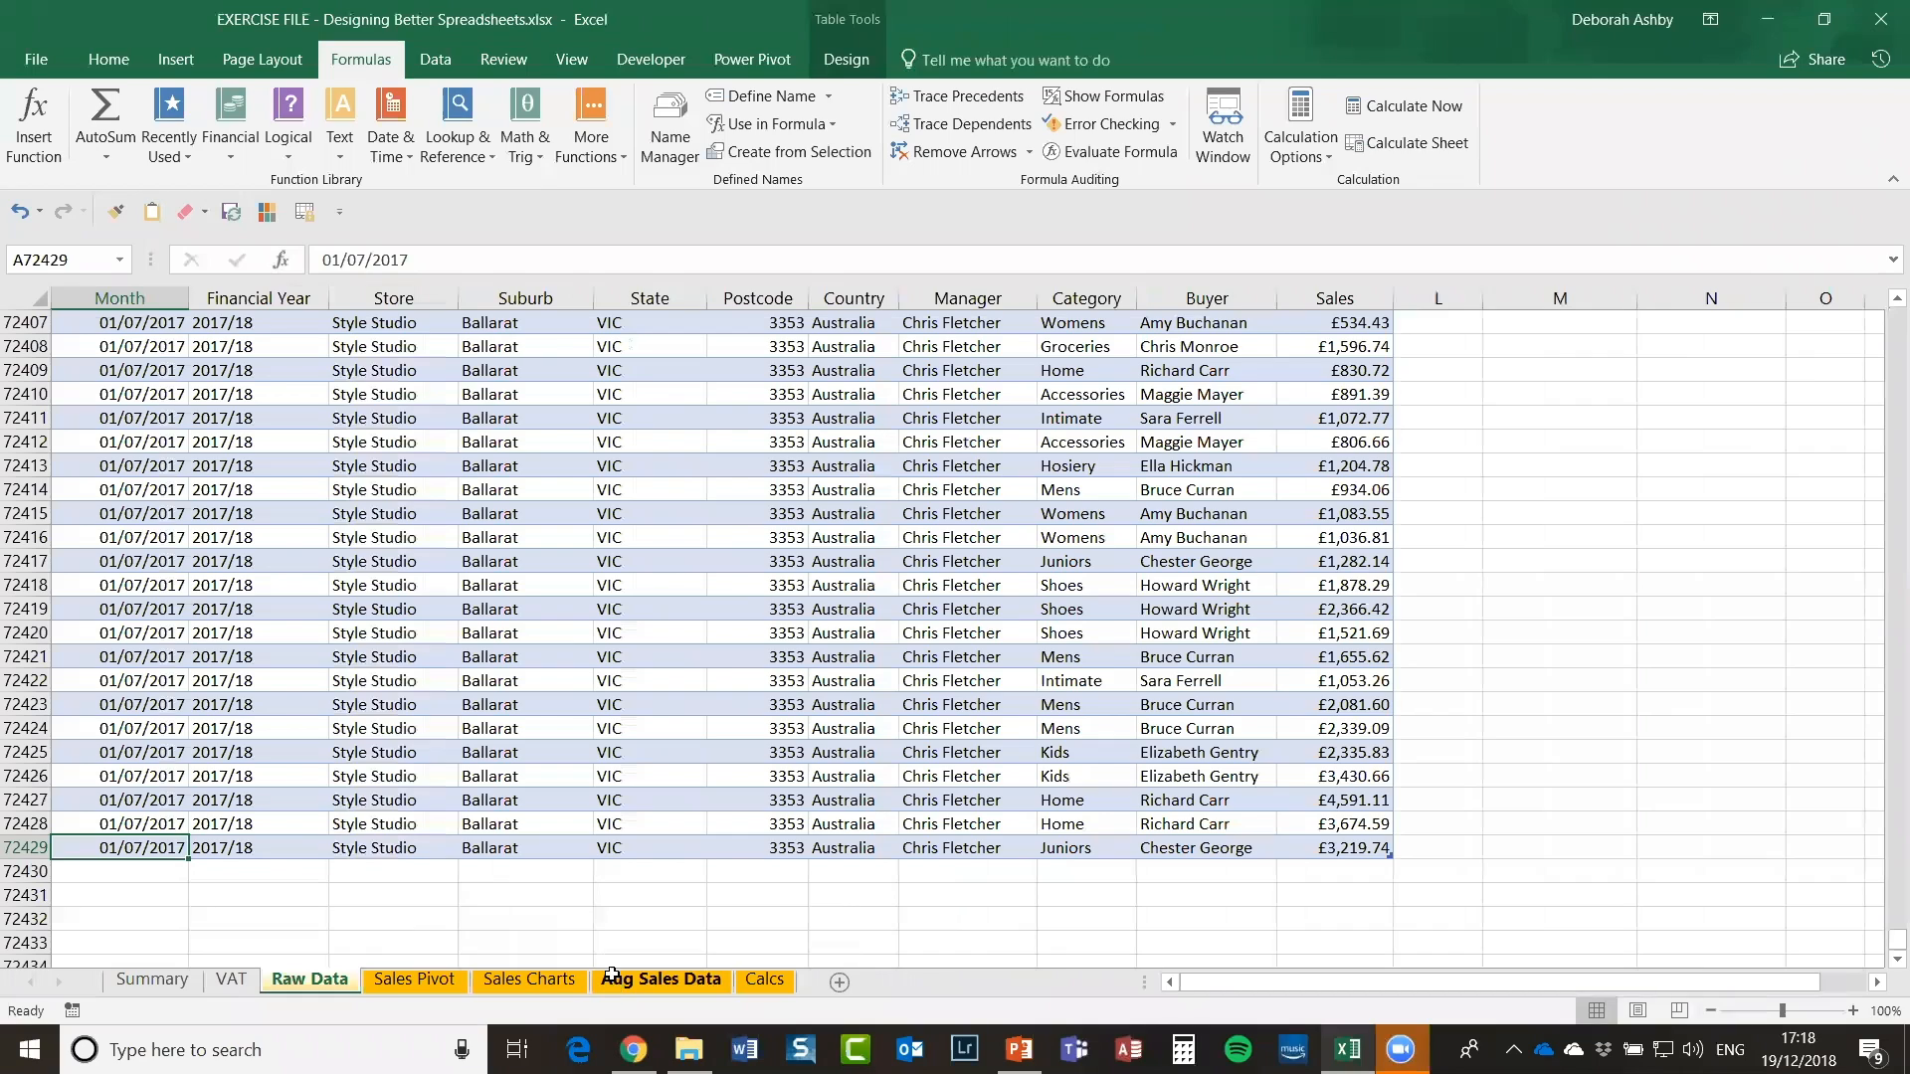
left_click(408, 983)
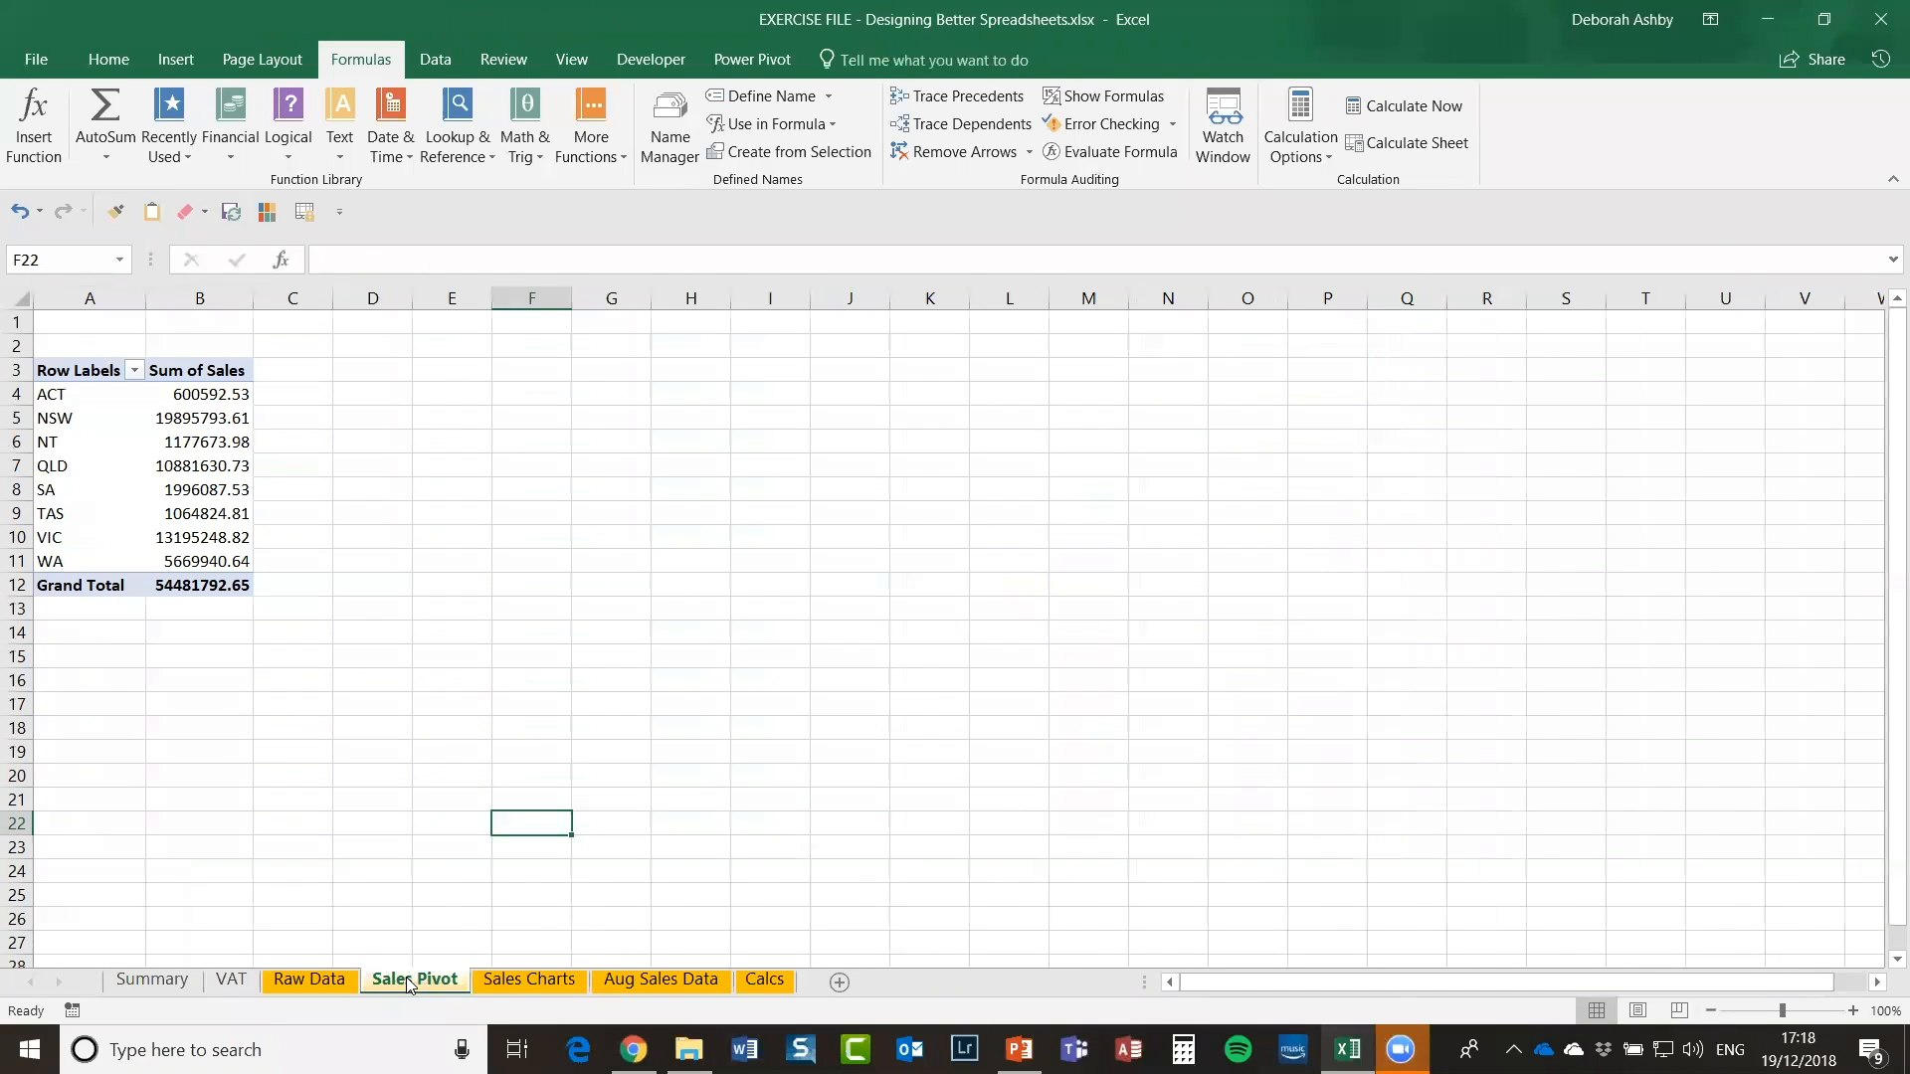
left_click(548, 982)
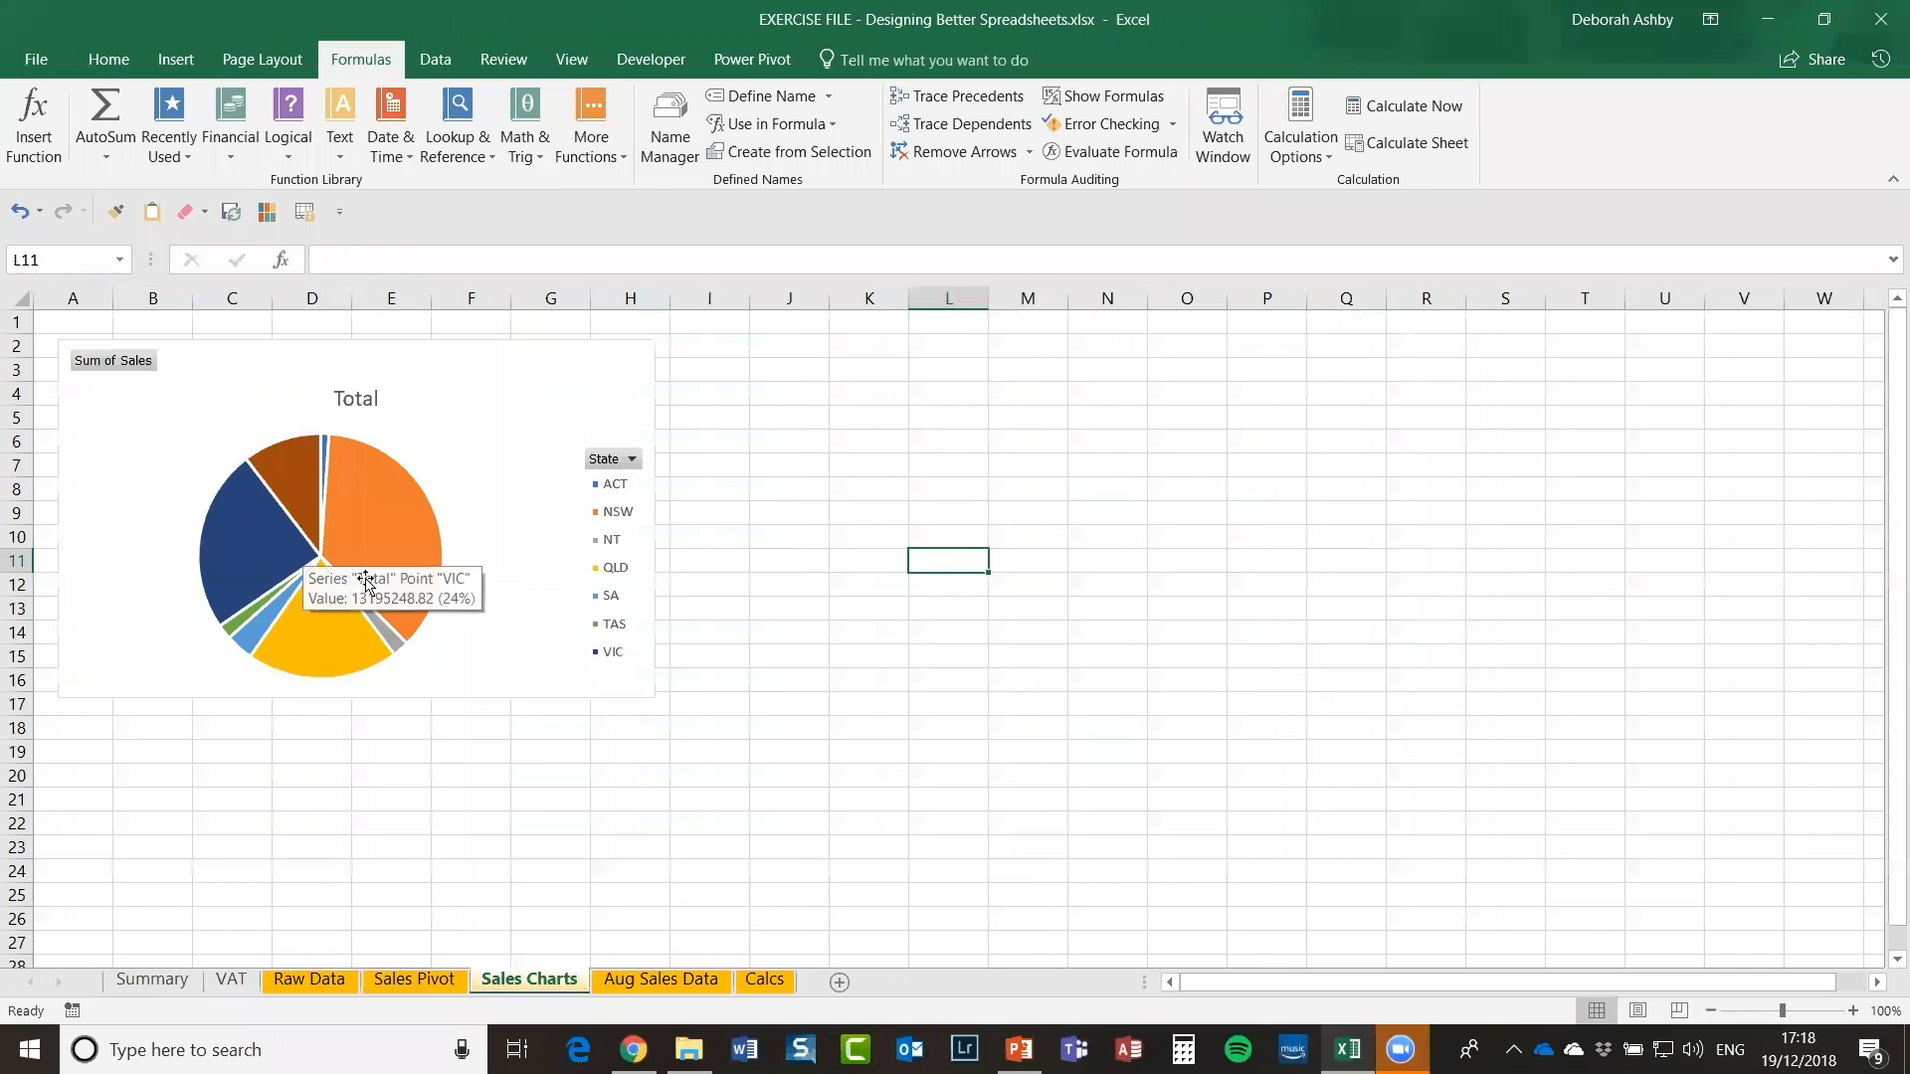
left_click(309, 983)
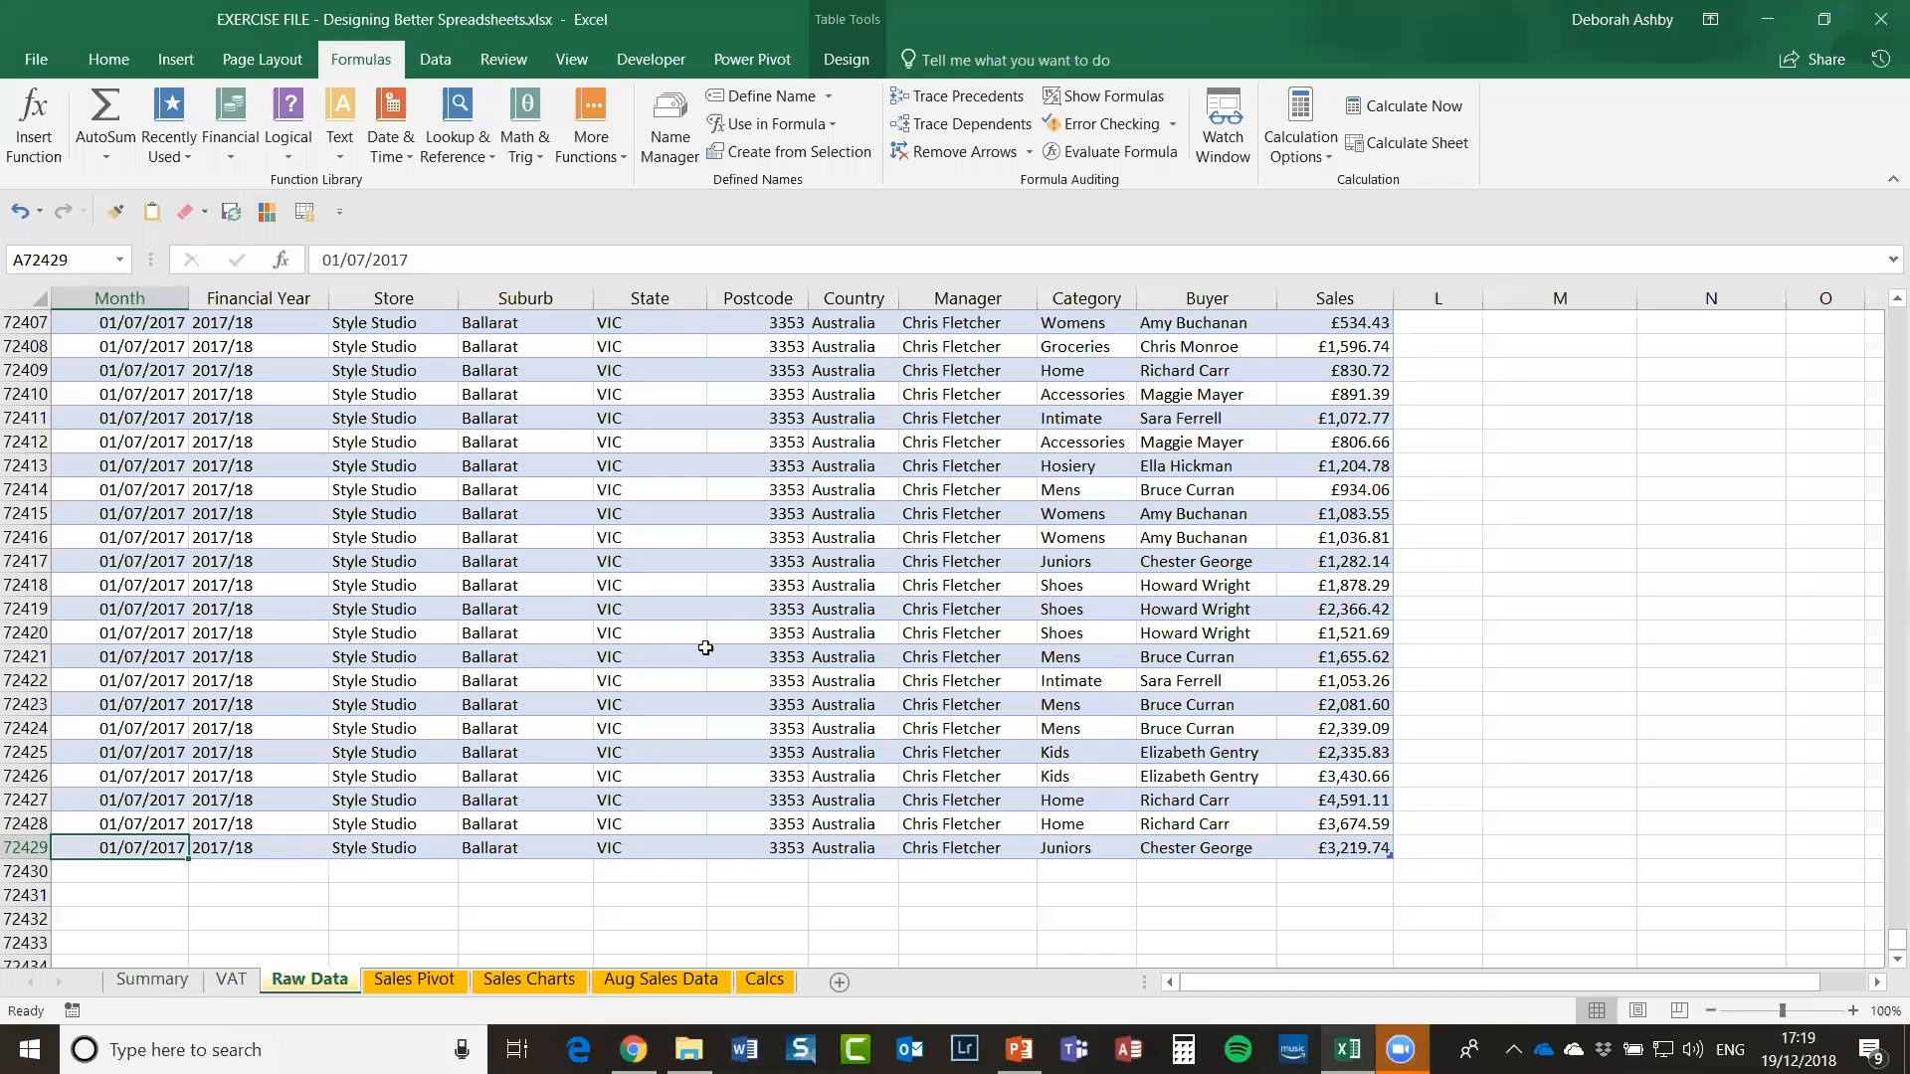
left_click(734, 589)
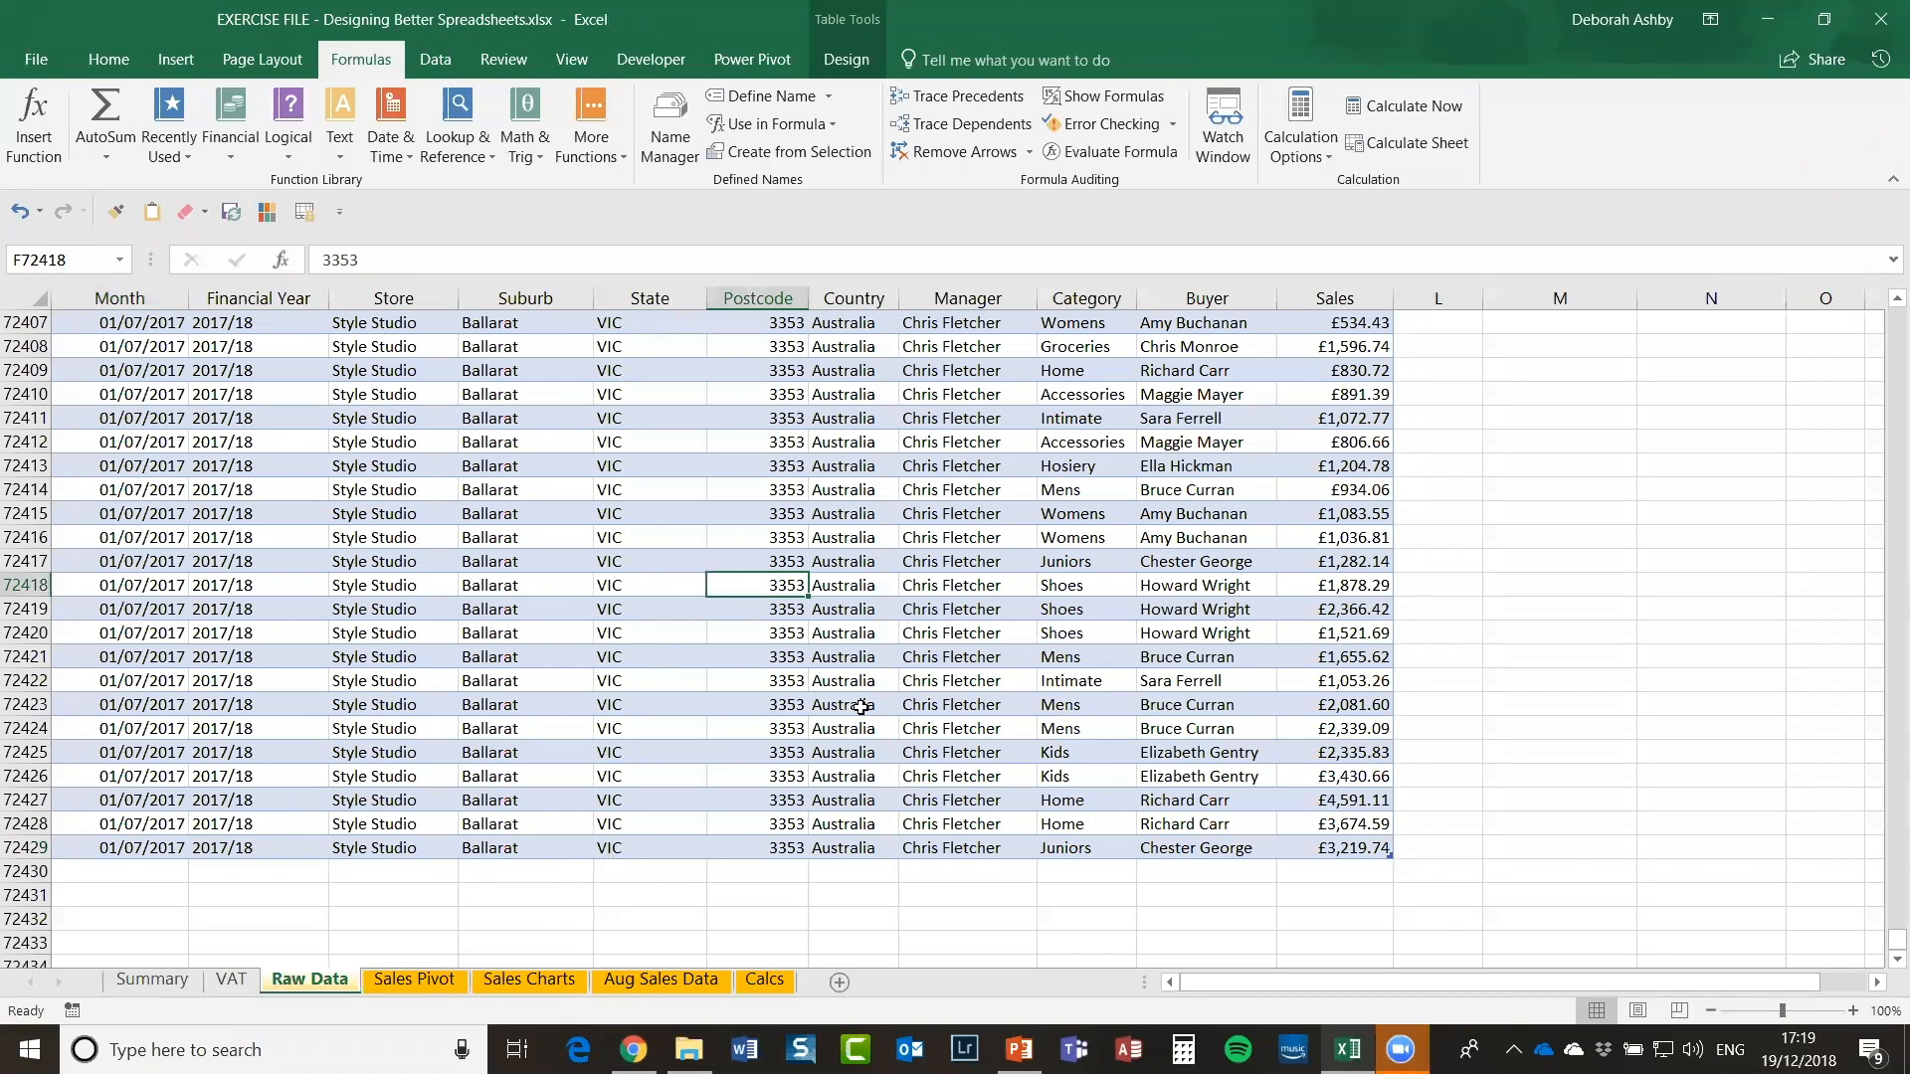
Step: Copy all the Aug Sales Data and paste it below the Raw Data table at A72430
left_click(655, 976)
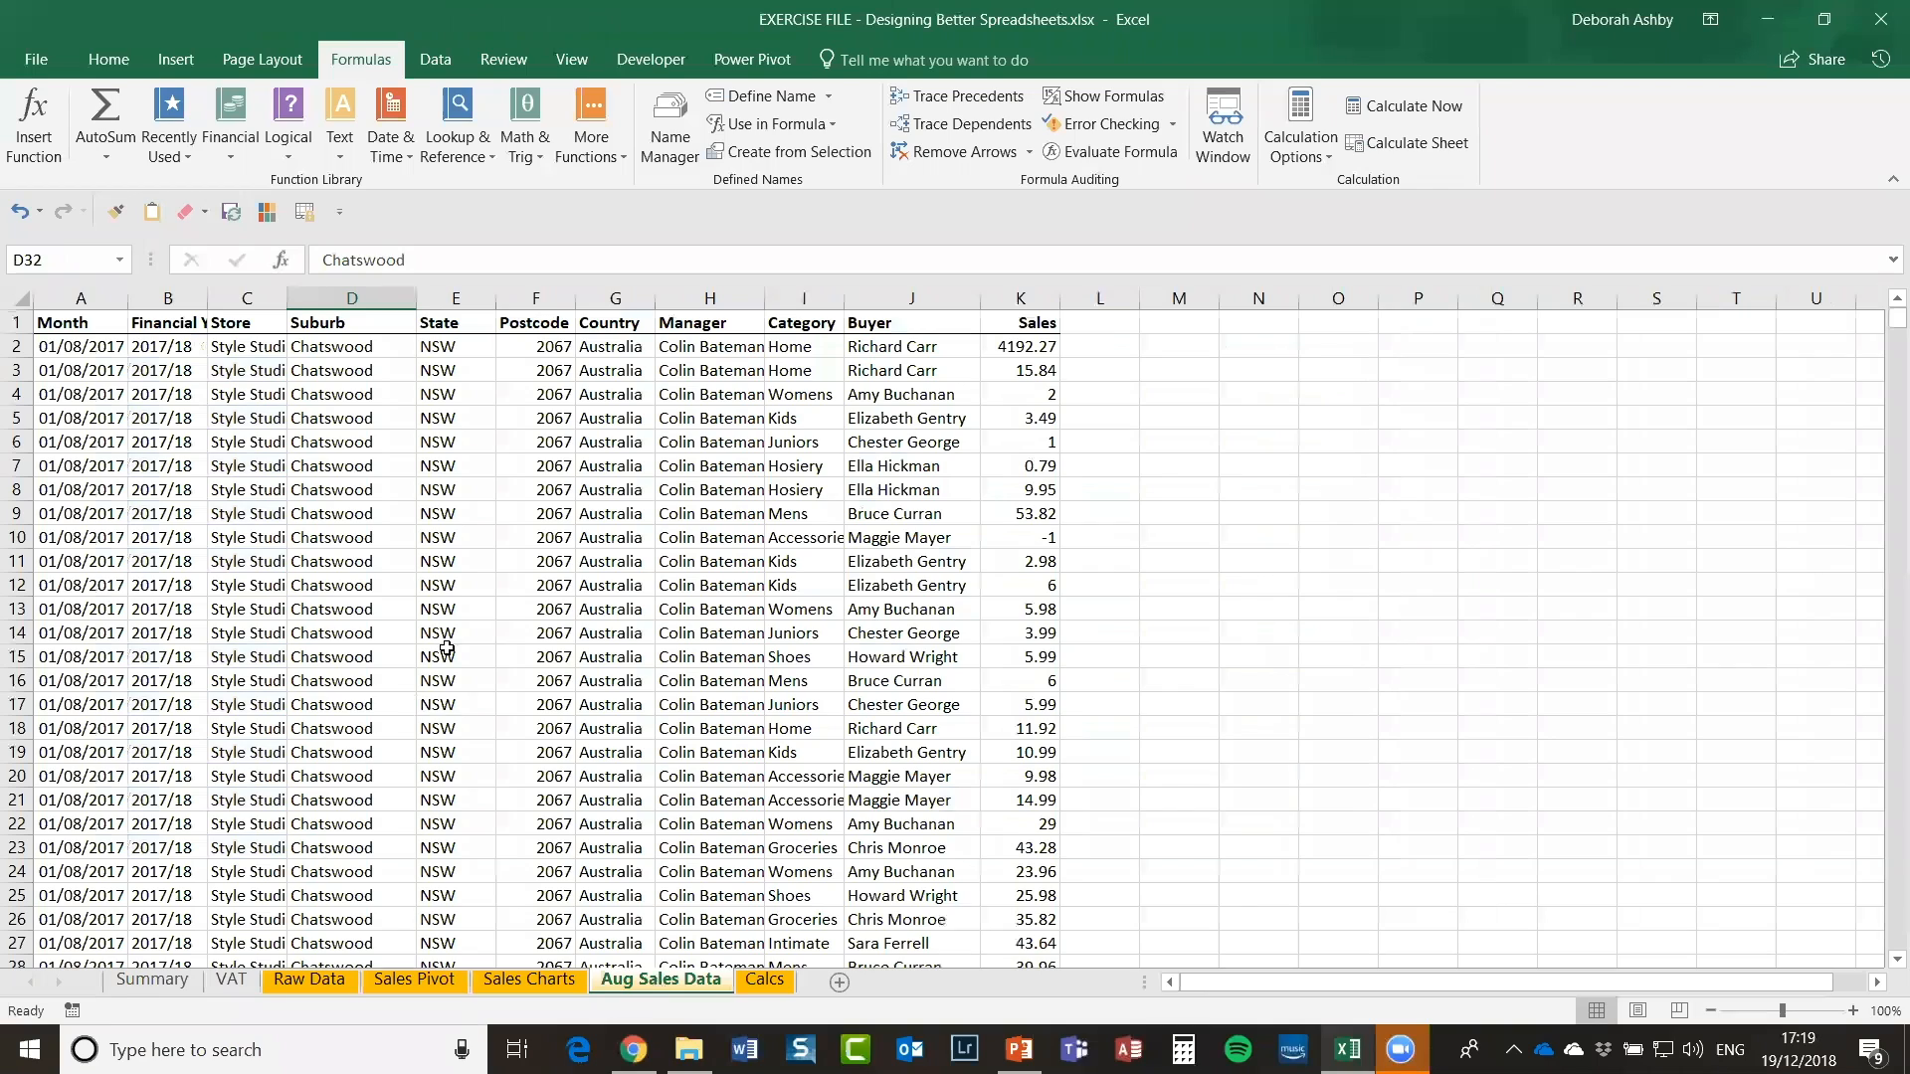
left_click(387, 565)
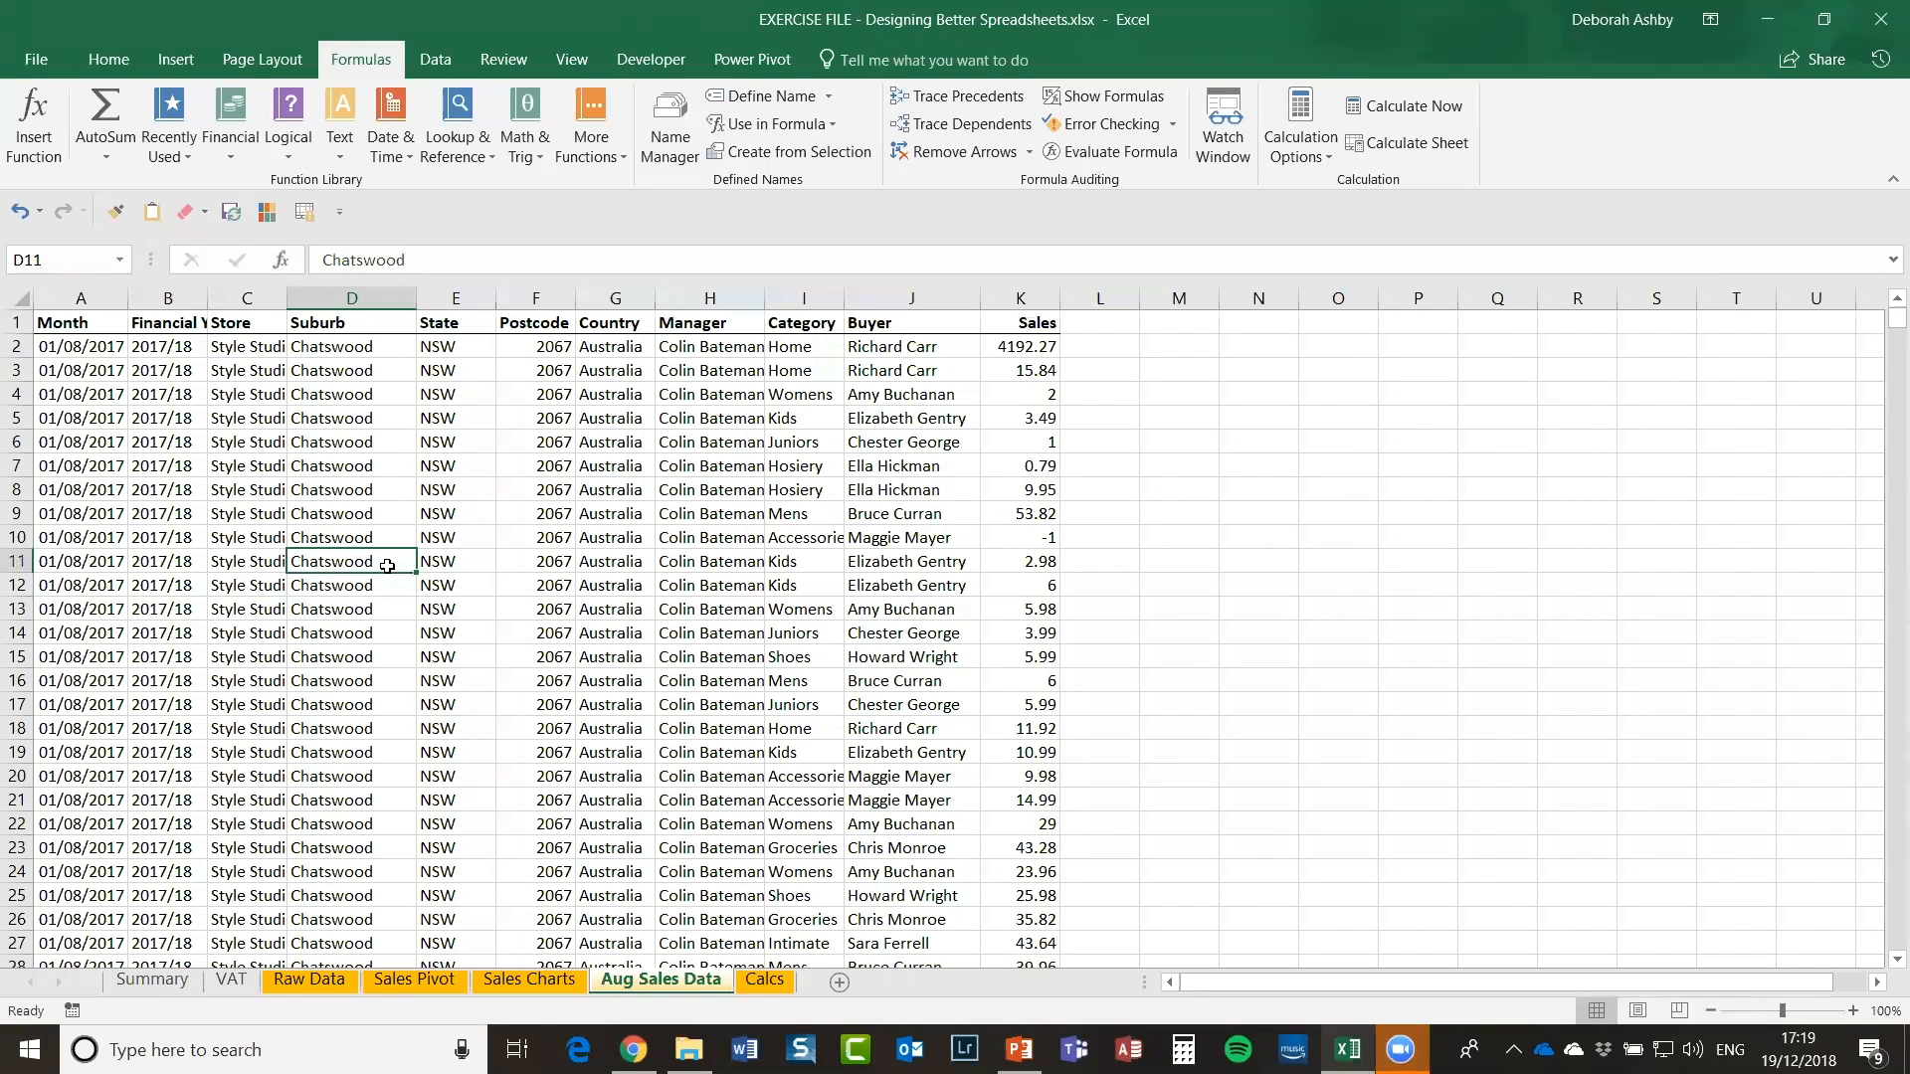
key("ctrl+a")
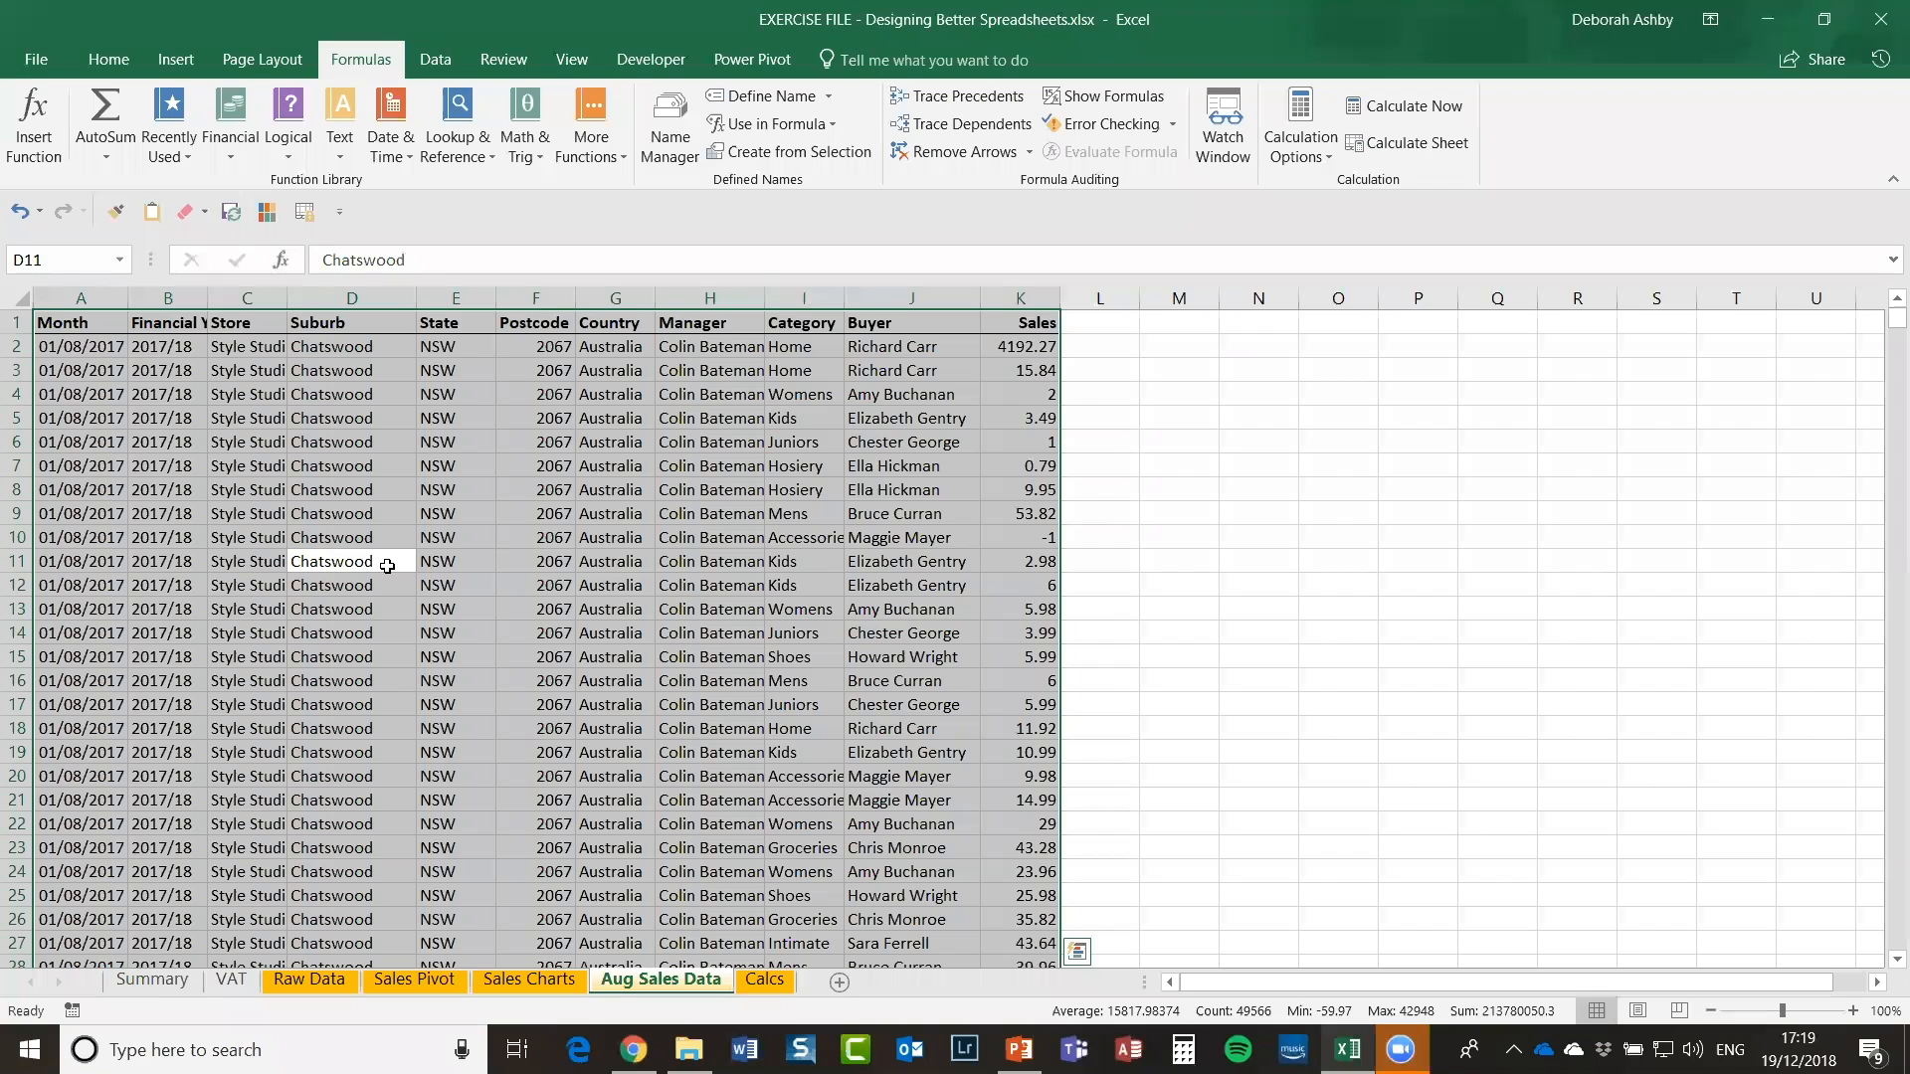
key("ctrl+c")
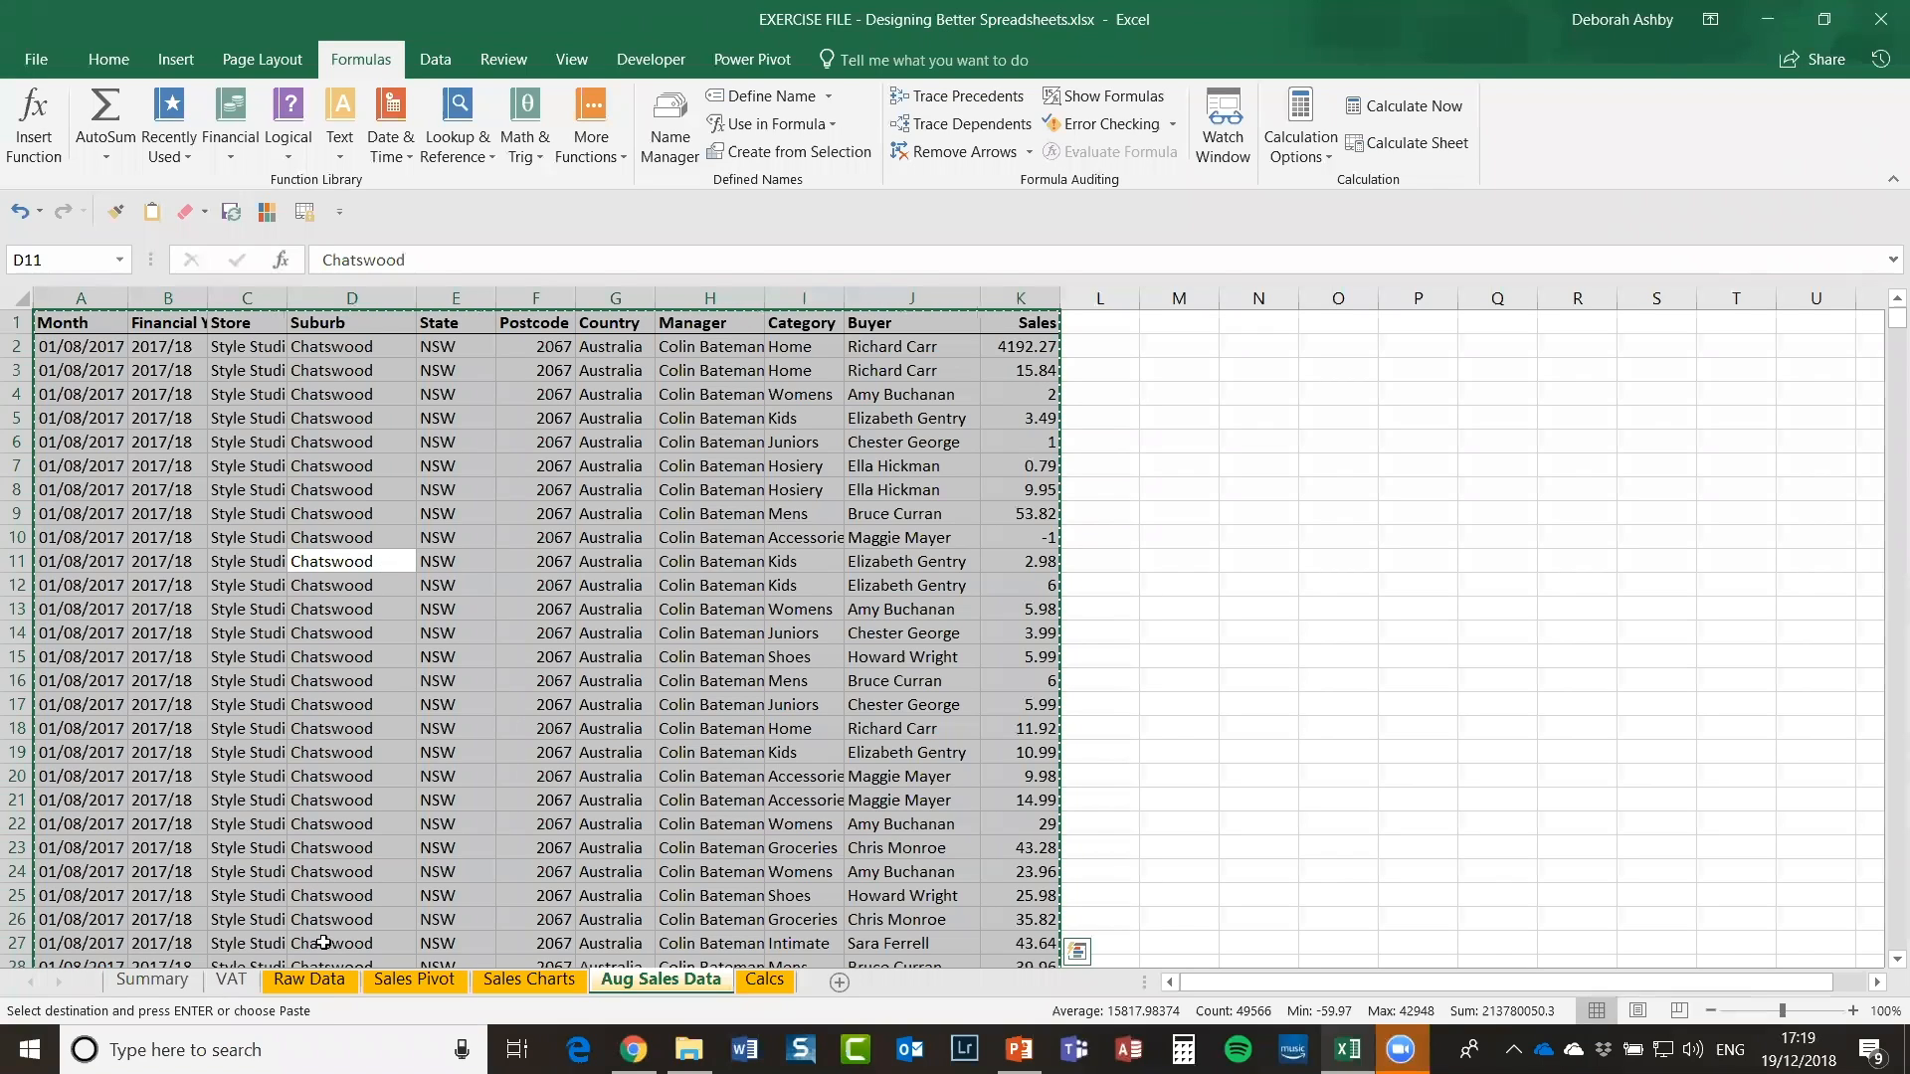
left_click(333, 986)
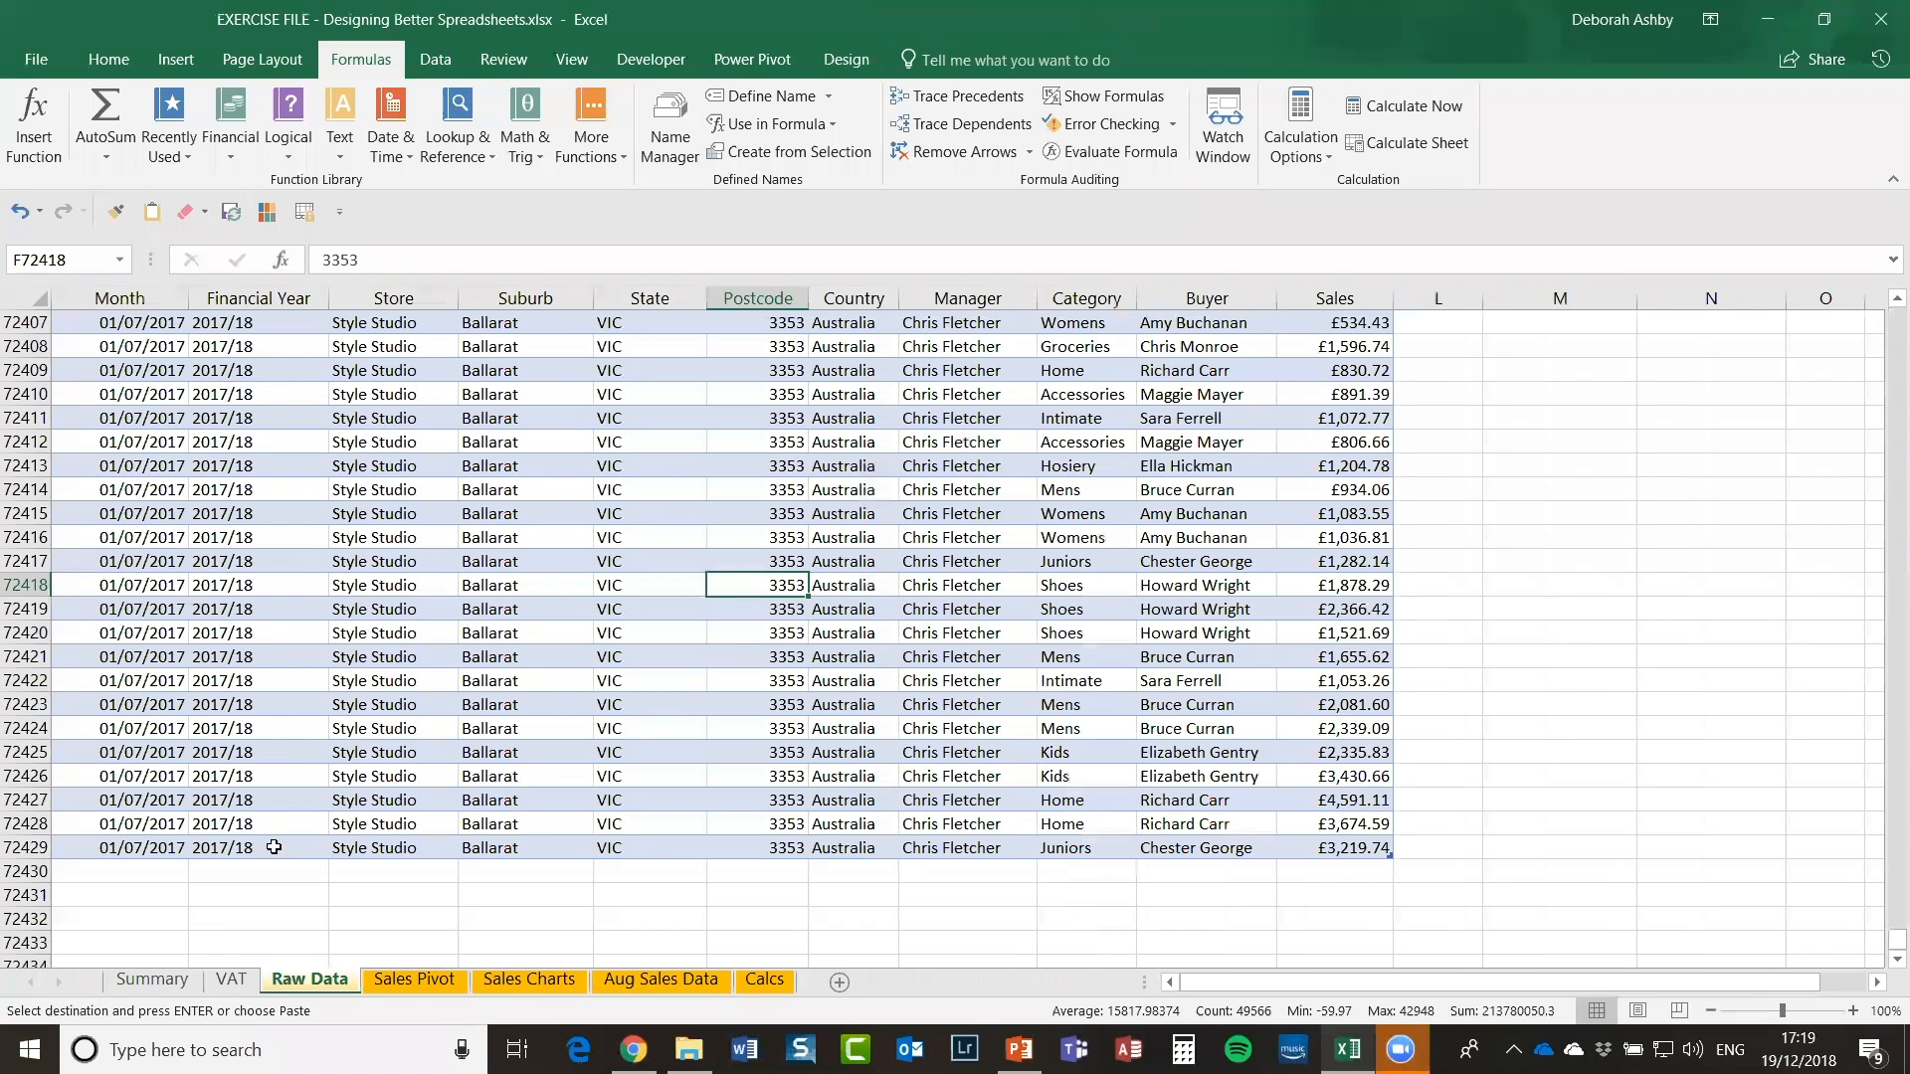
left_click(121, 872)
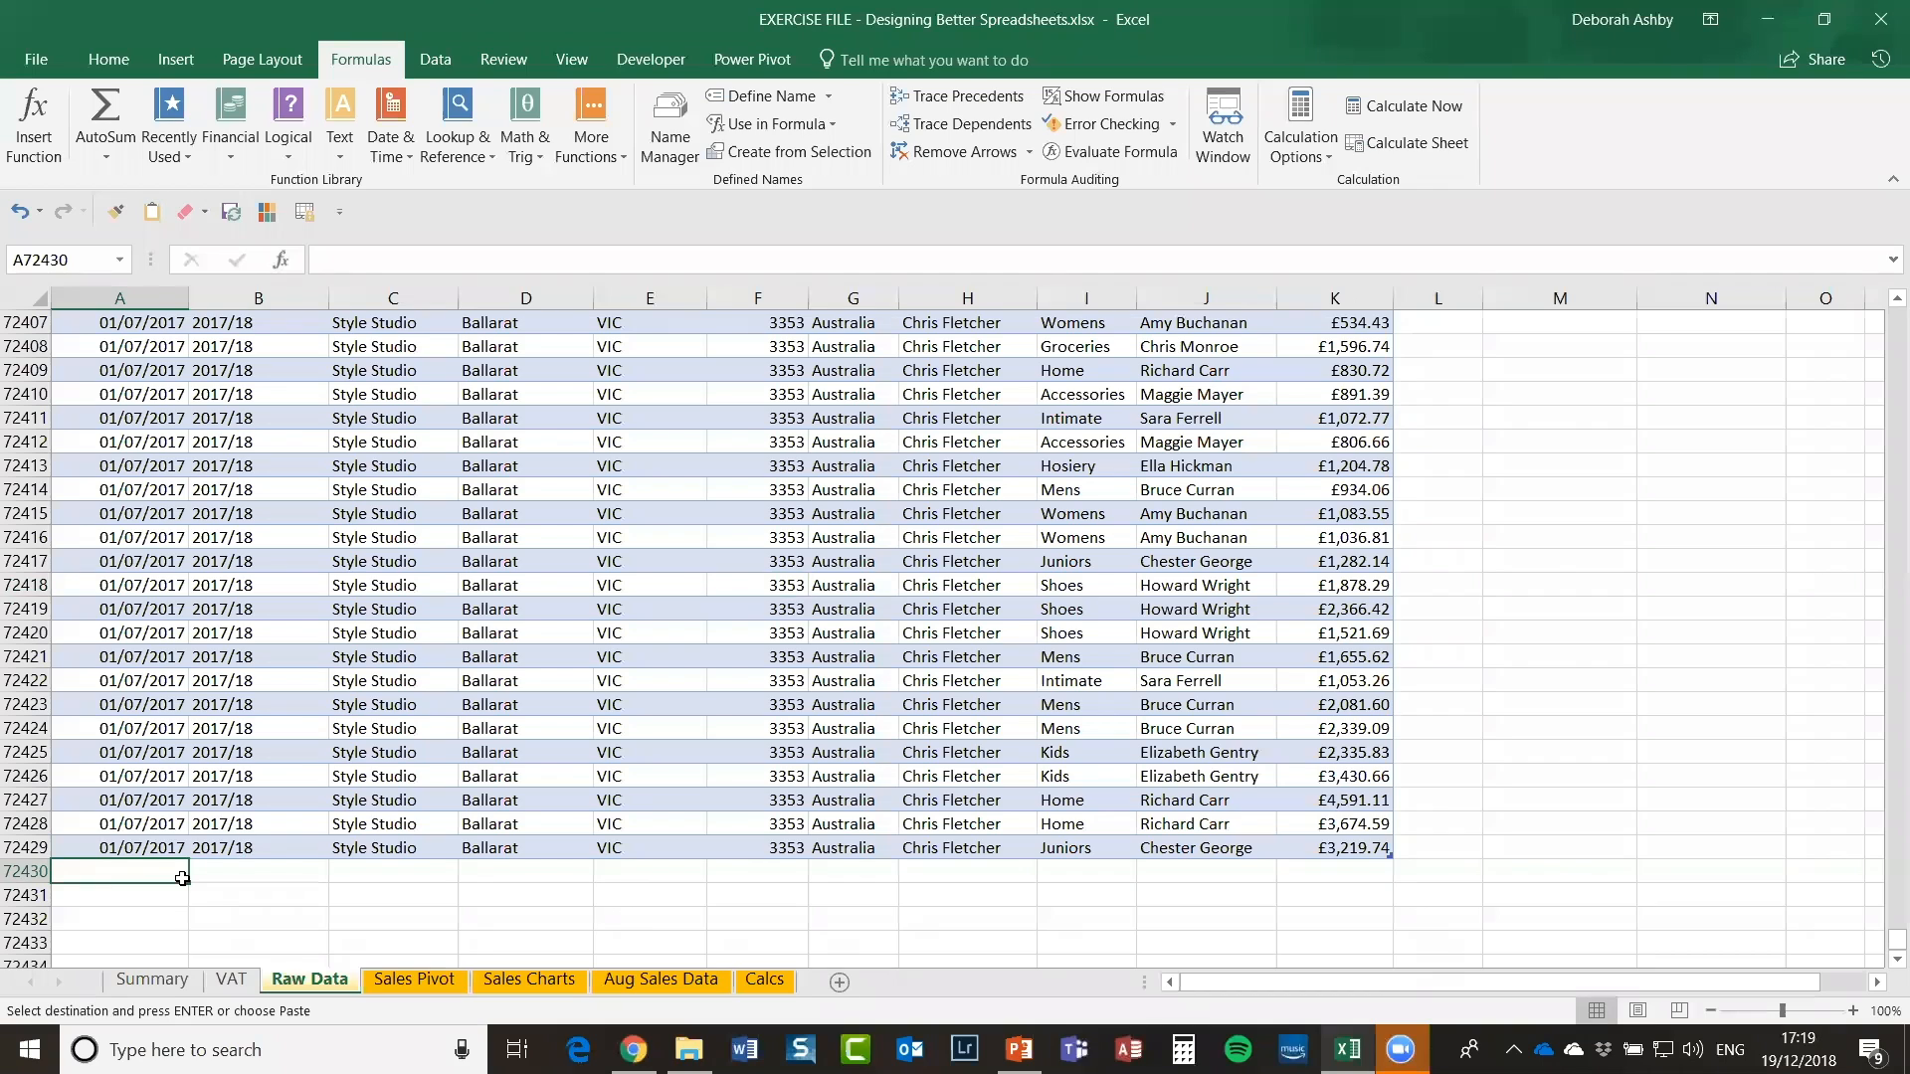
key("ctrl+v")
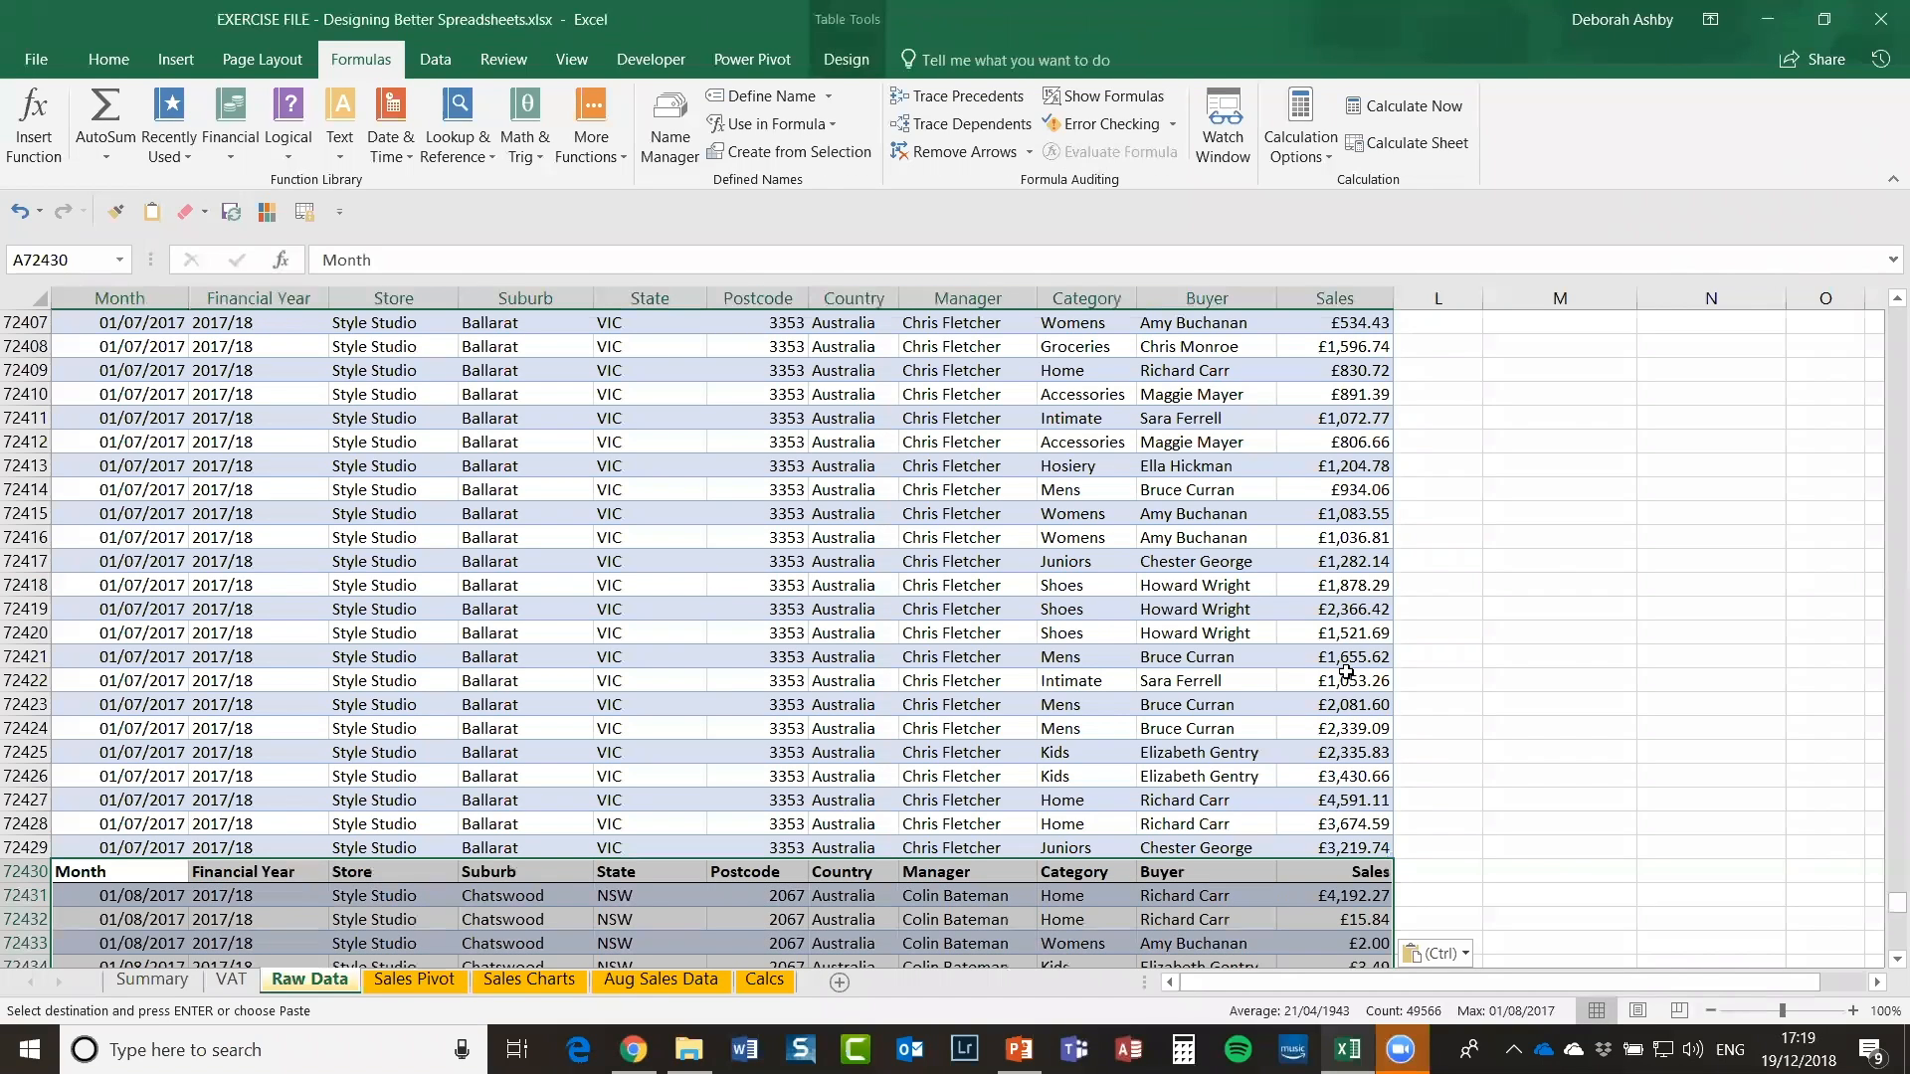
scroll(1553, 705, "down", 2)
left_click(1553, 705)
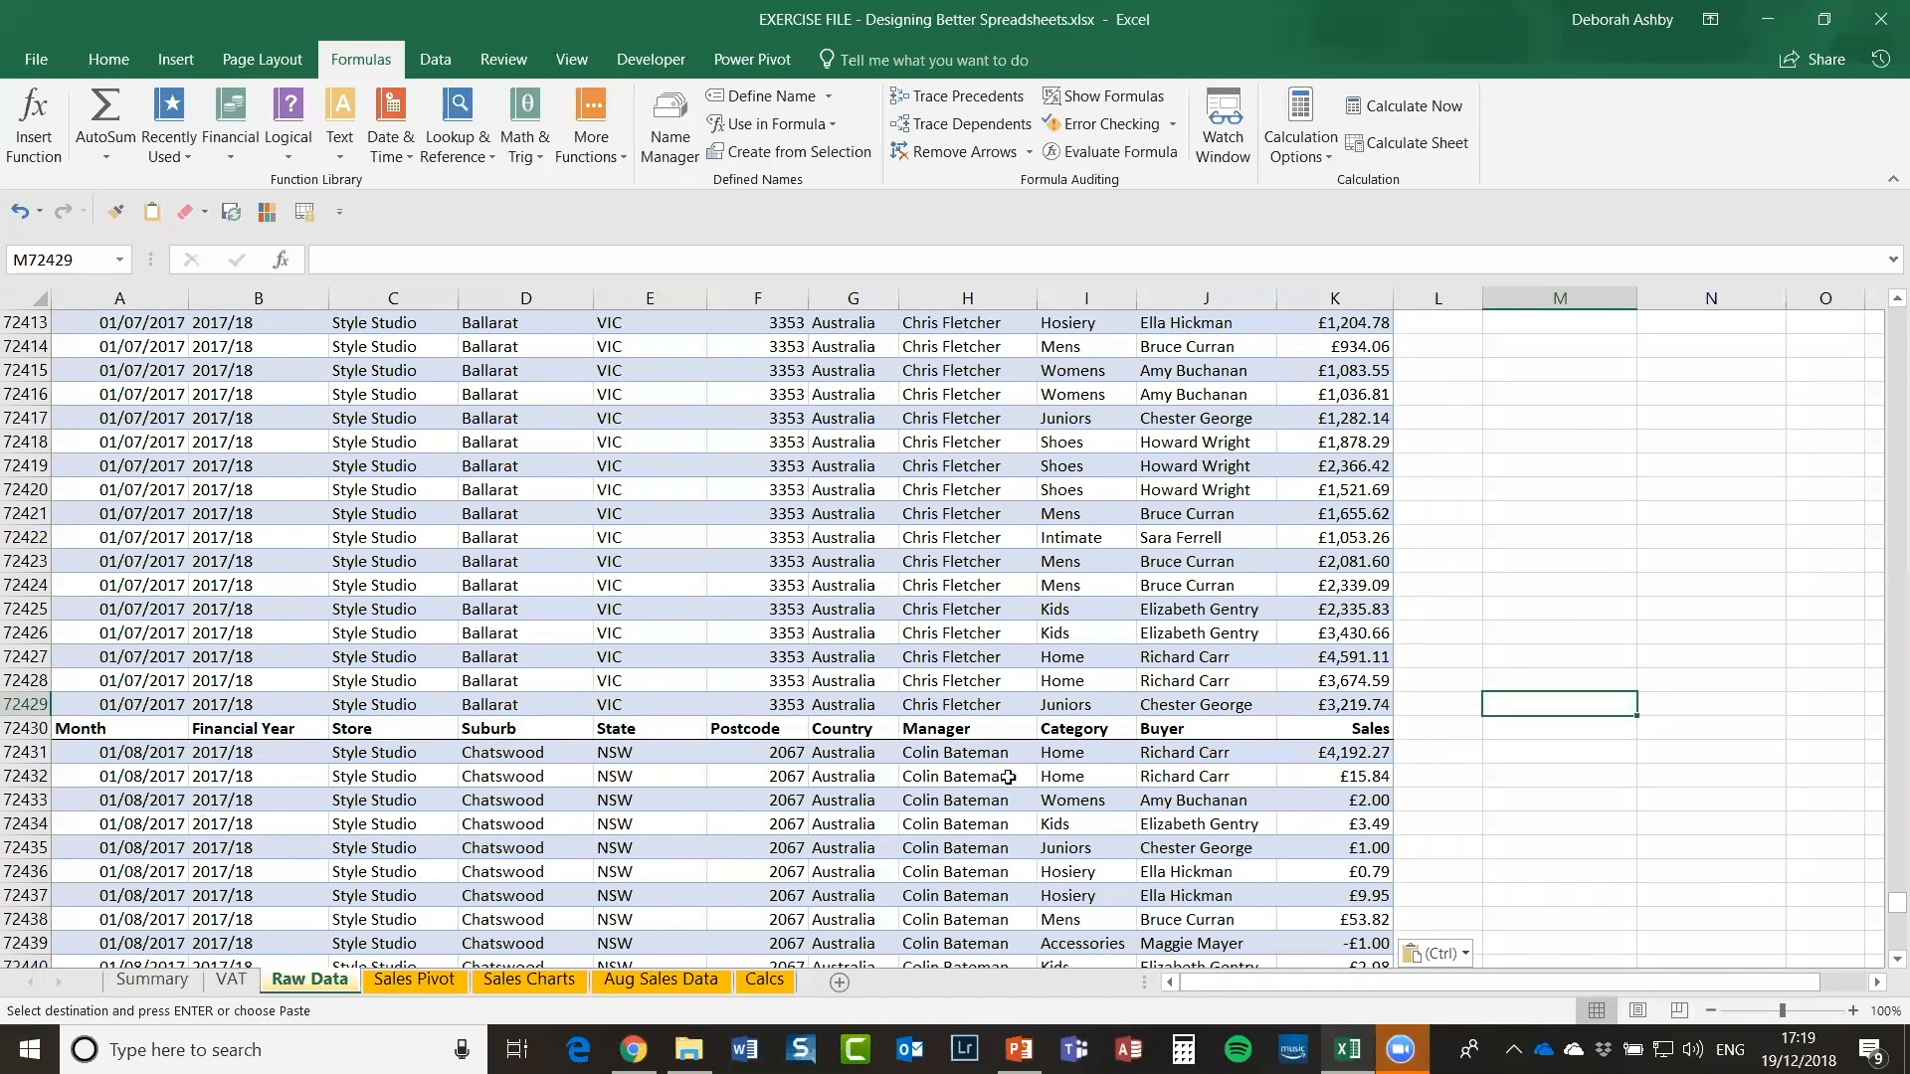
Step: Delete the duplicated header row 72430 and scroll through the appended August rows
left_click(17, 733)
right_click(17, 733)
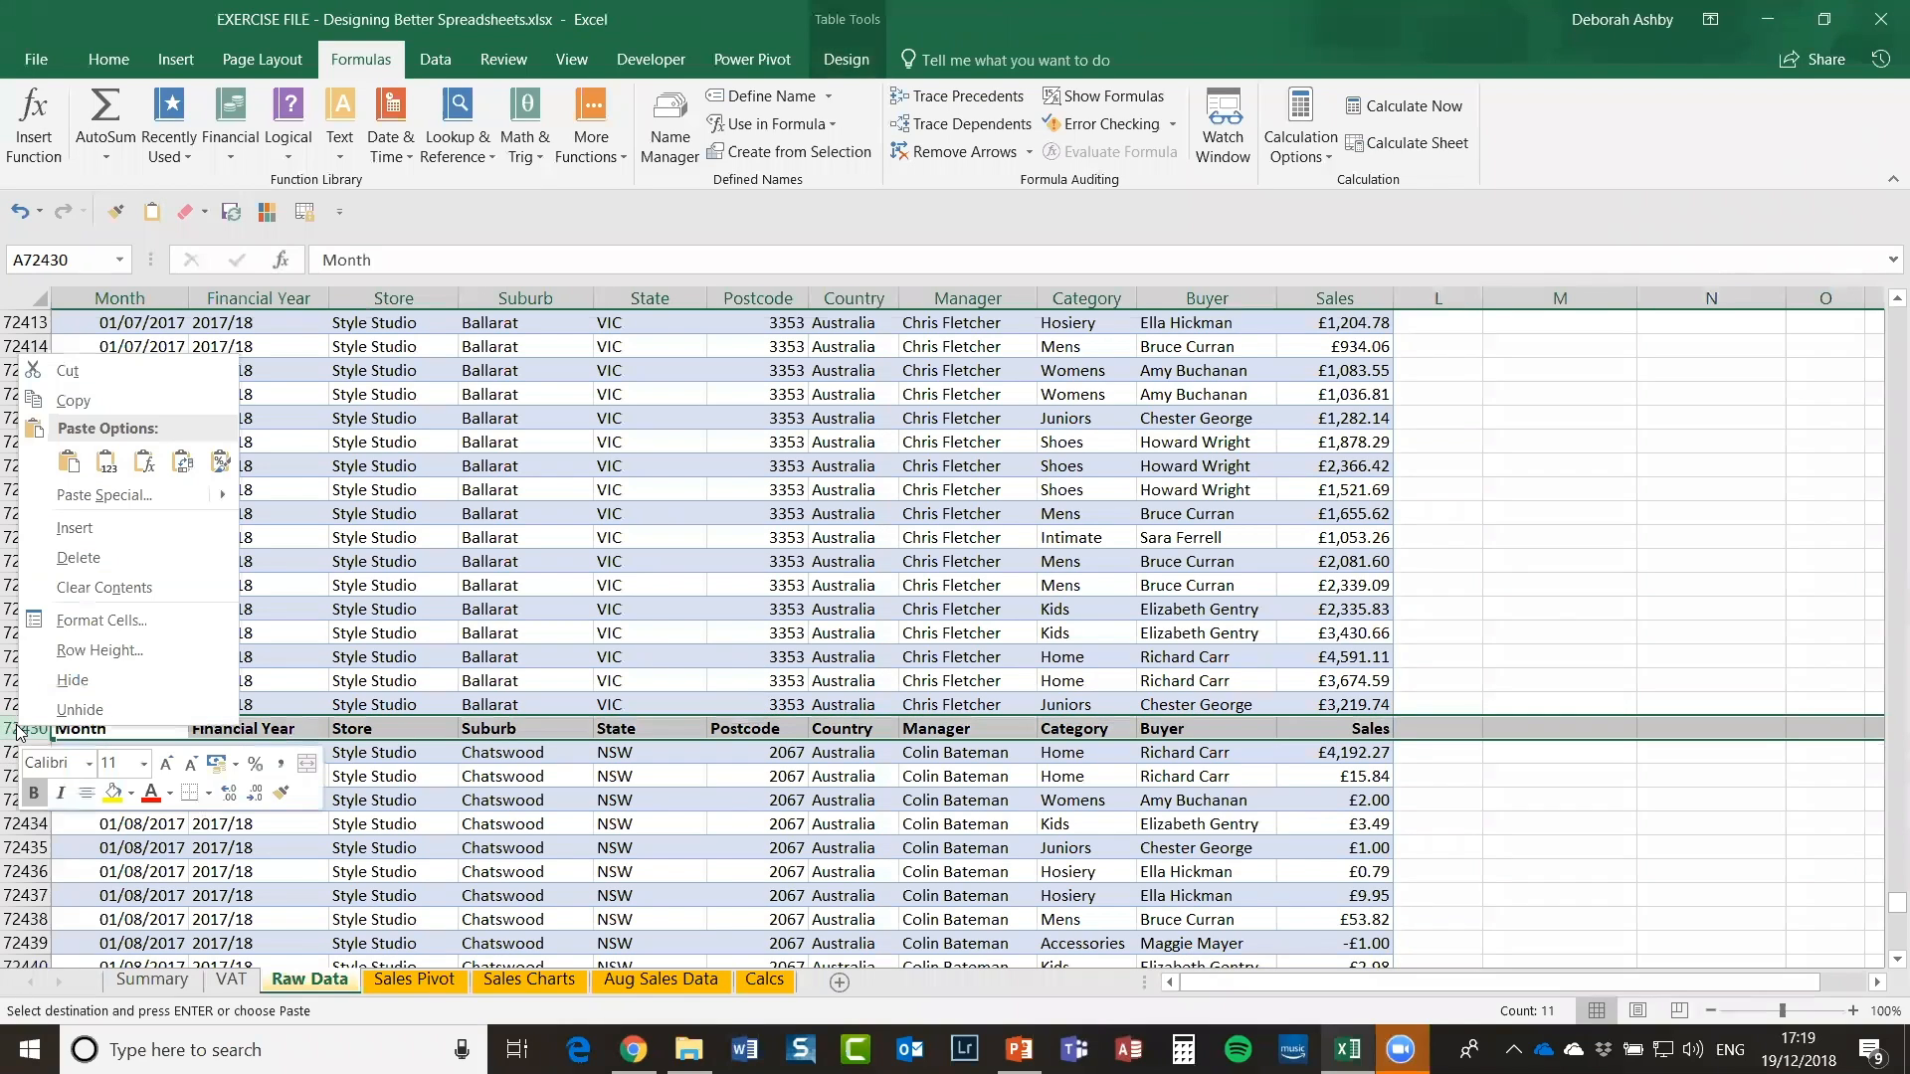
left_click(141, 558)
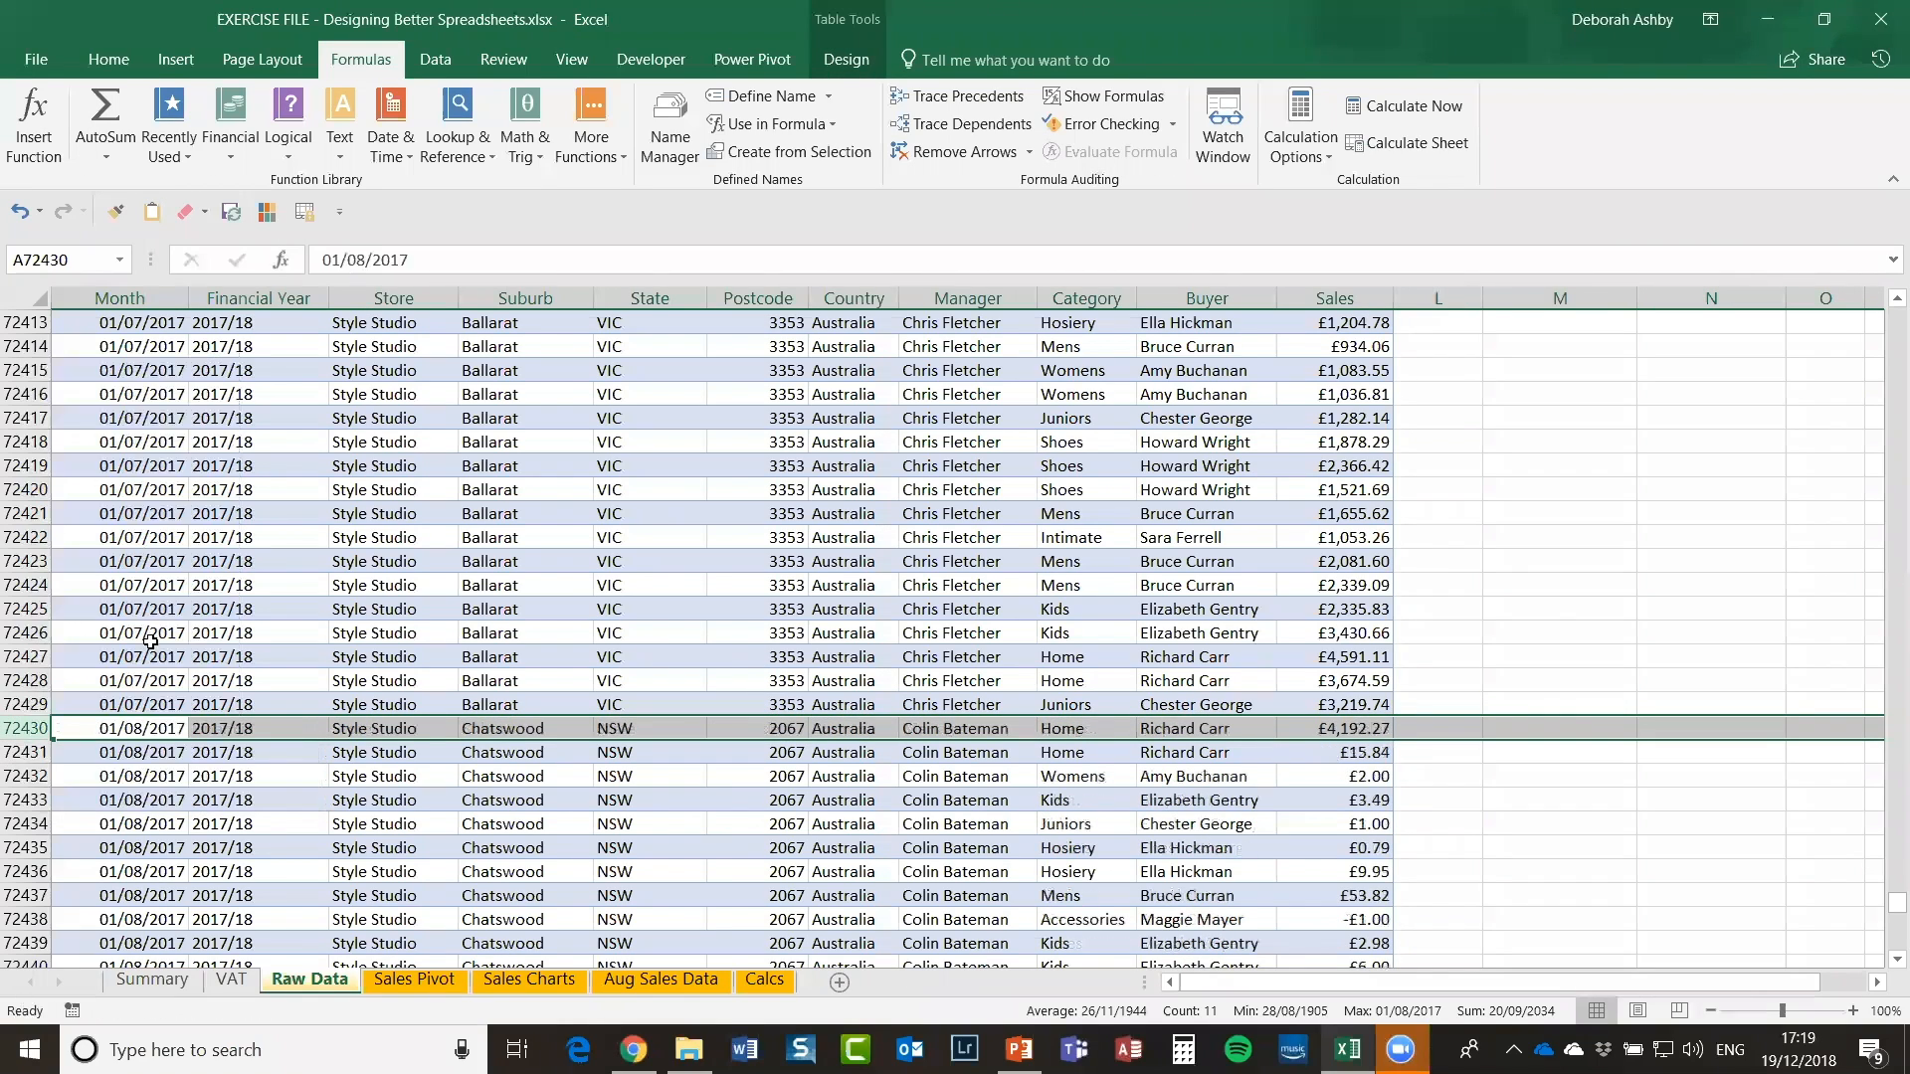
left_click(1475, 856)
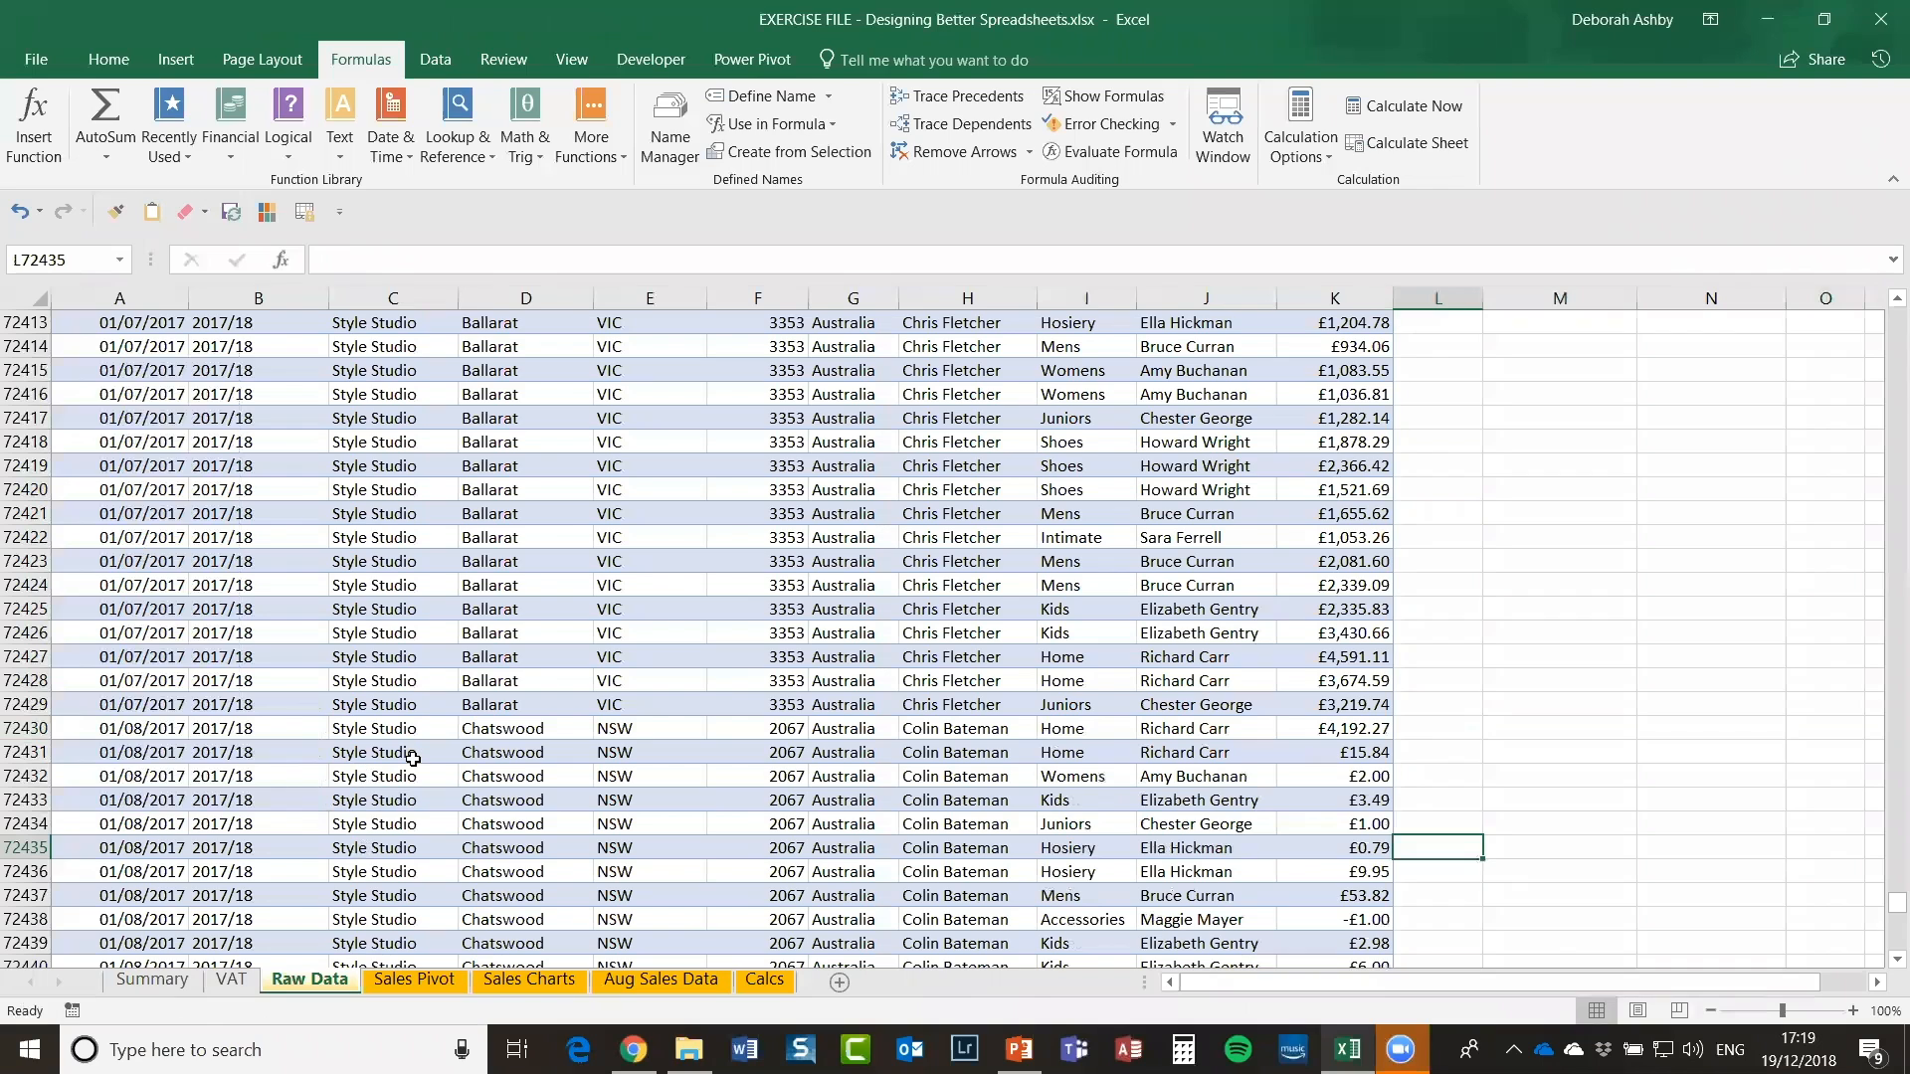
left_click(487, 708)
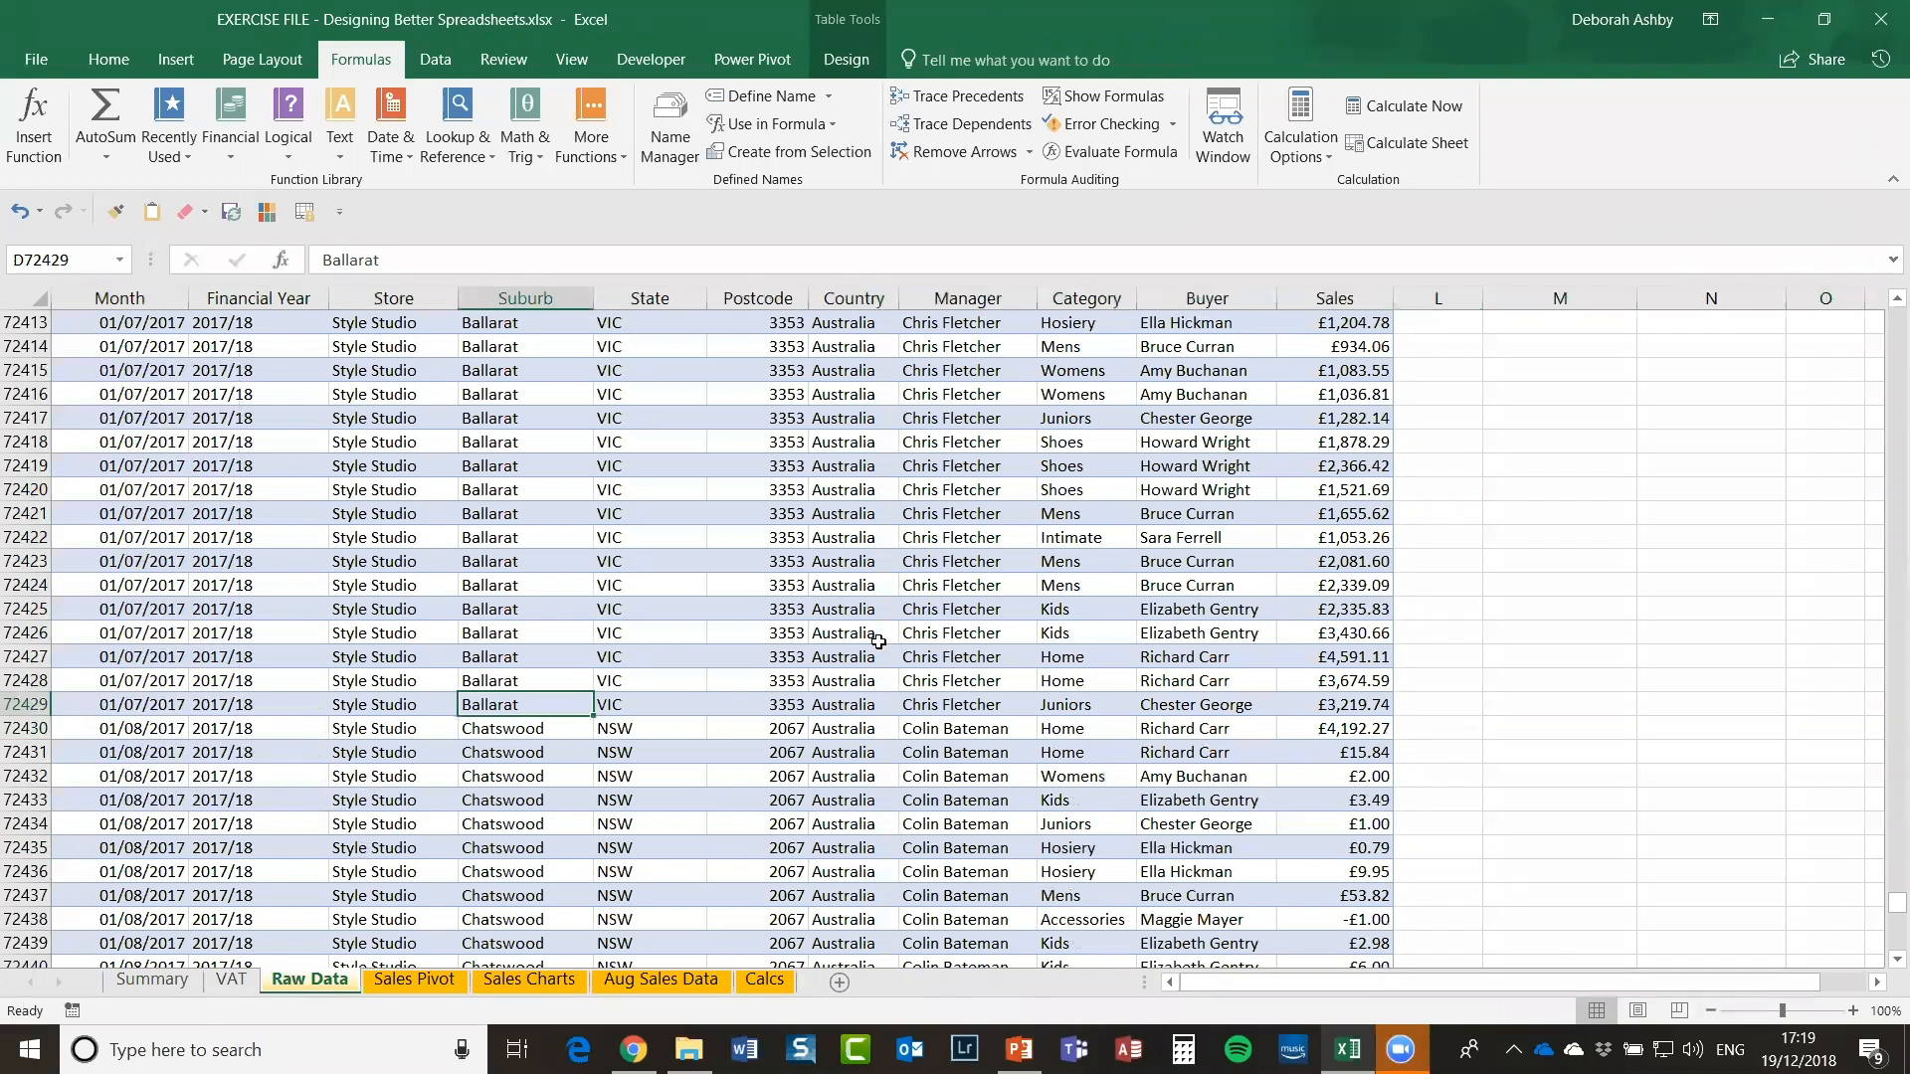
scroll(878, 642, "down", 3)
scroll(878, 641, "down", 2)
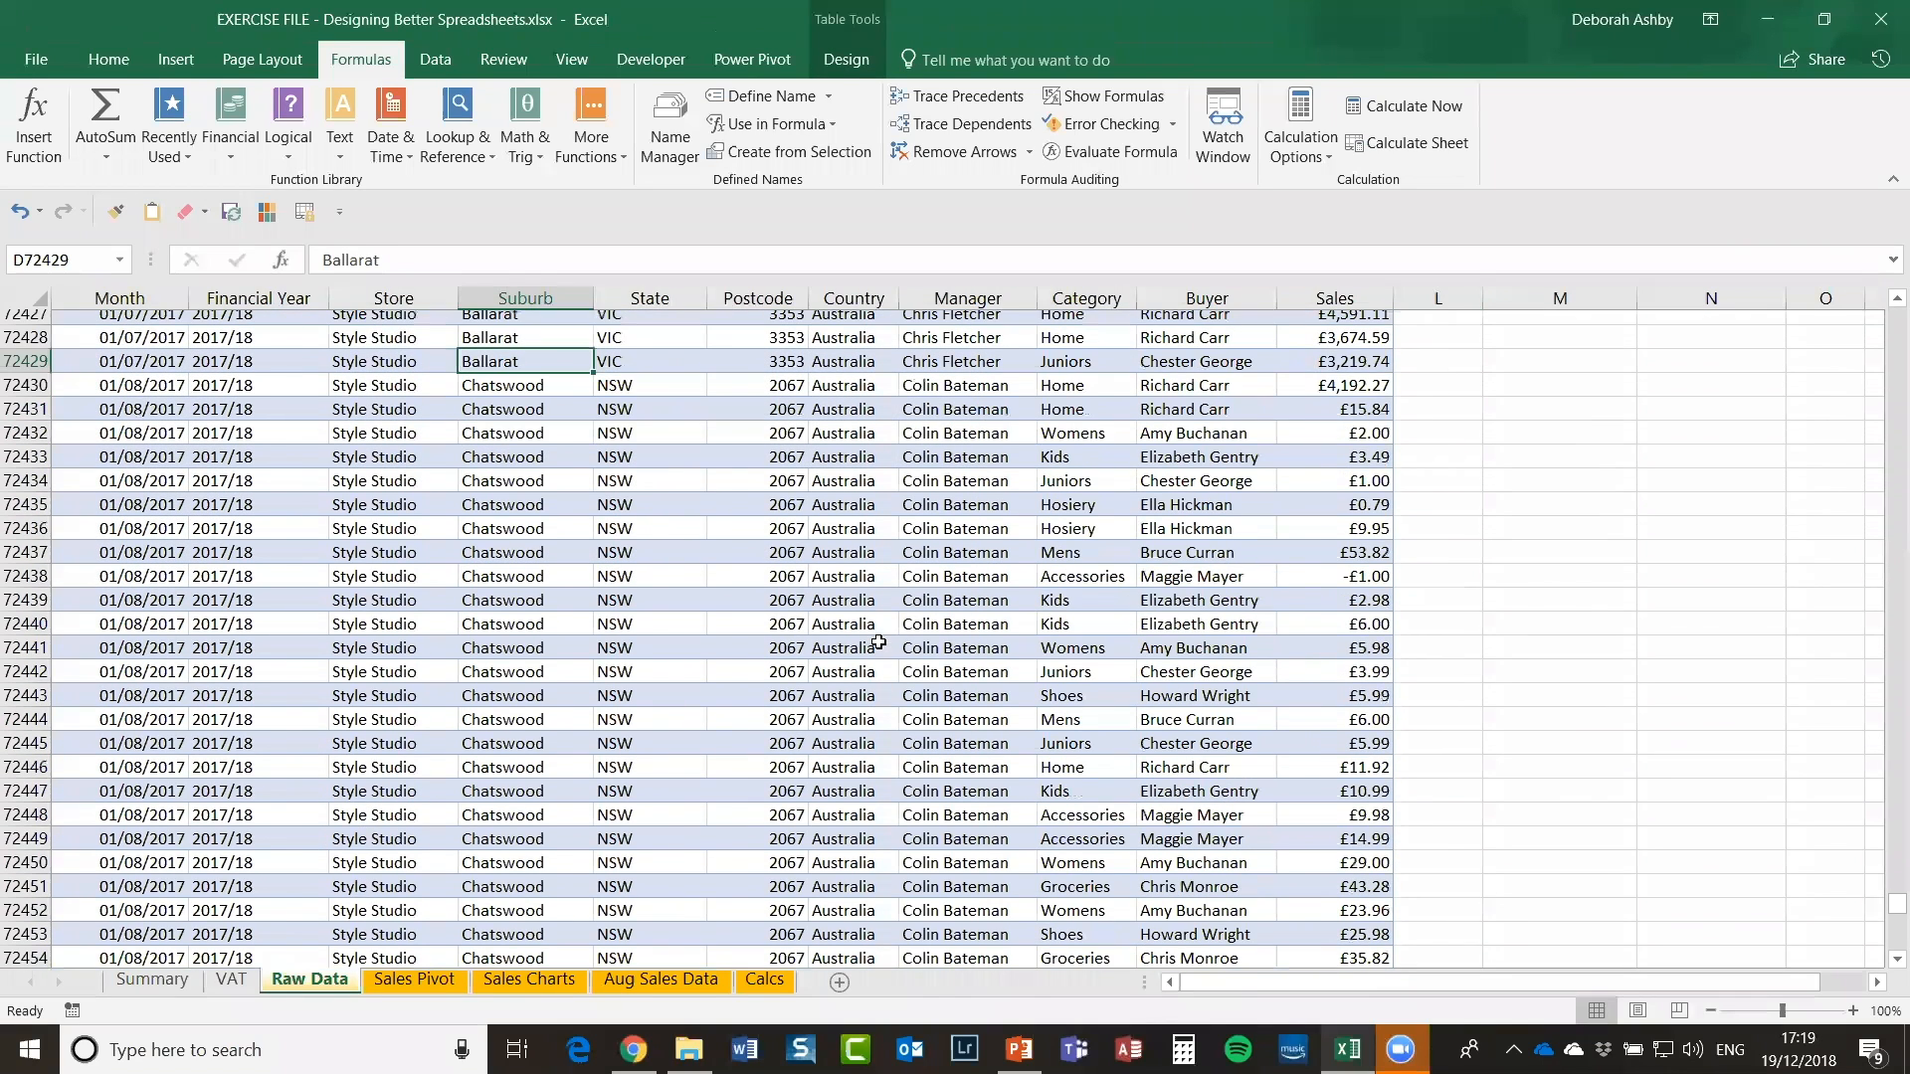
scroll(878, 641, "down", 1)
scroll(878, 642, "up", 10)
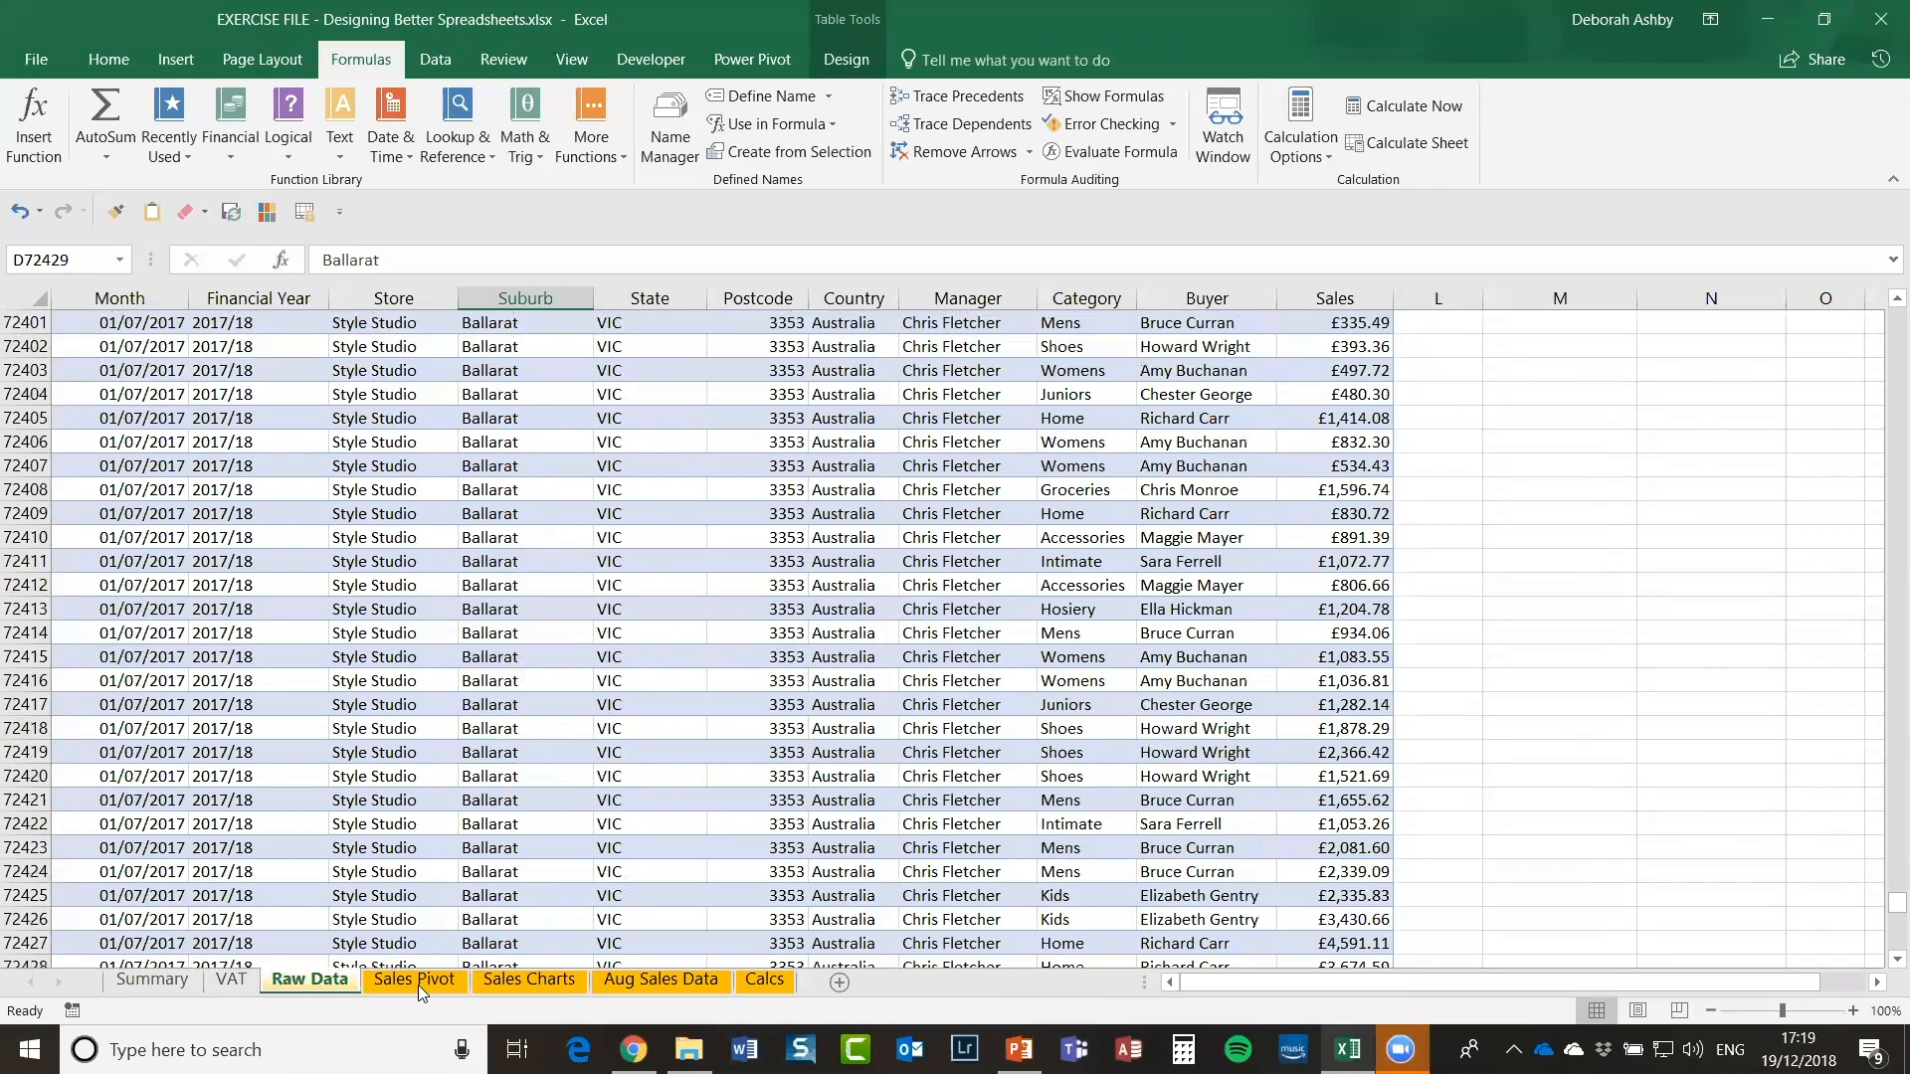
Step: Refresh the Sales Pivot table and the Sales Charts pie chart with the new data
scroll(416, 964, "up", 8)
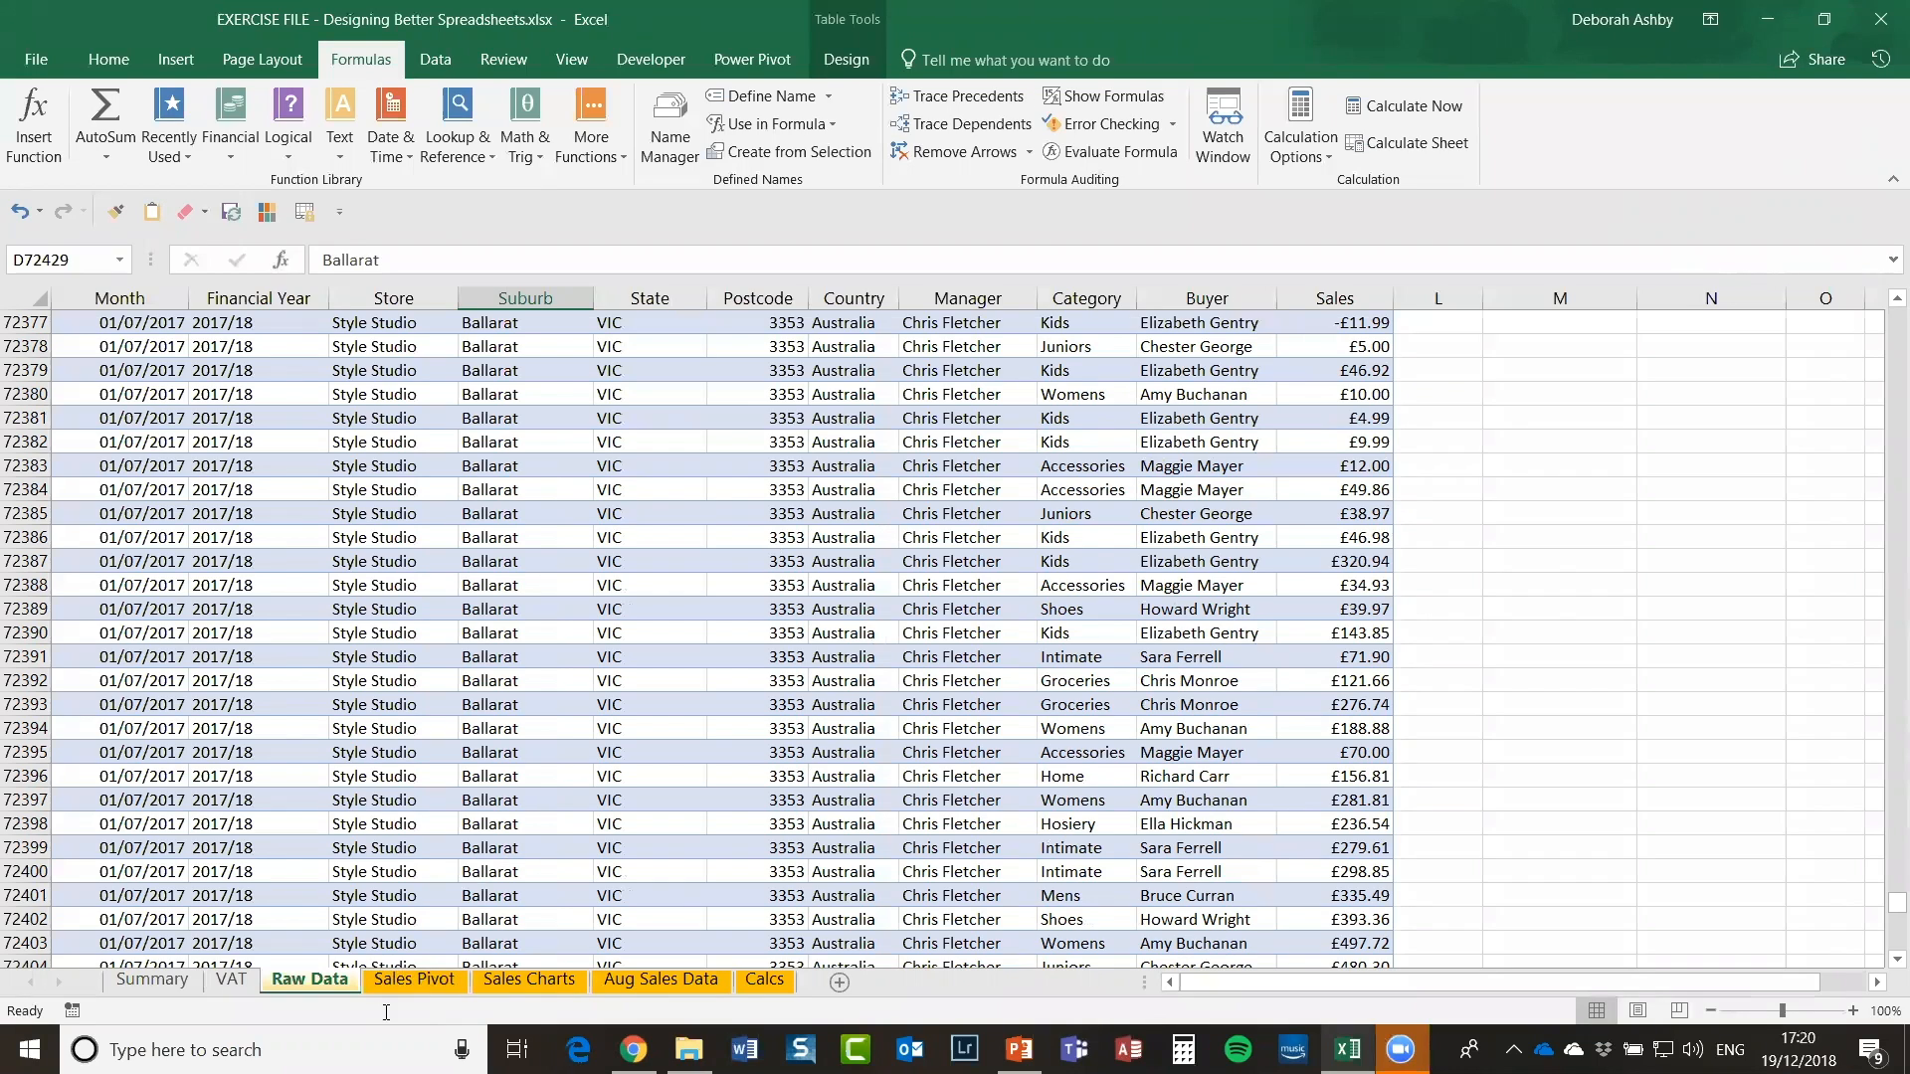
left_click(405, 980)
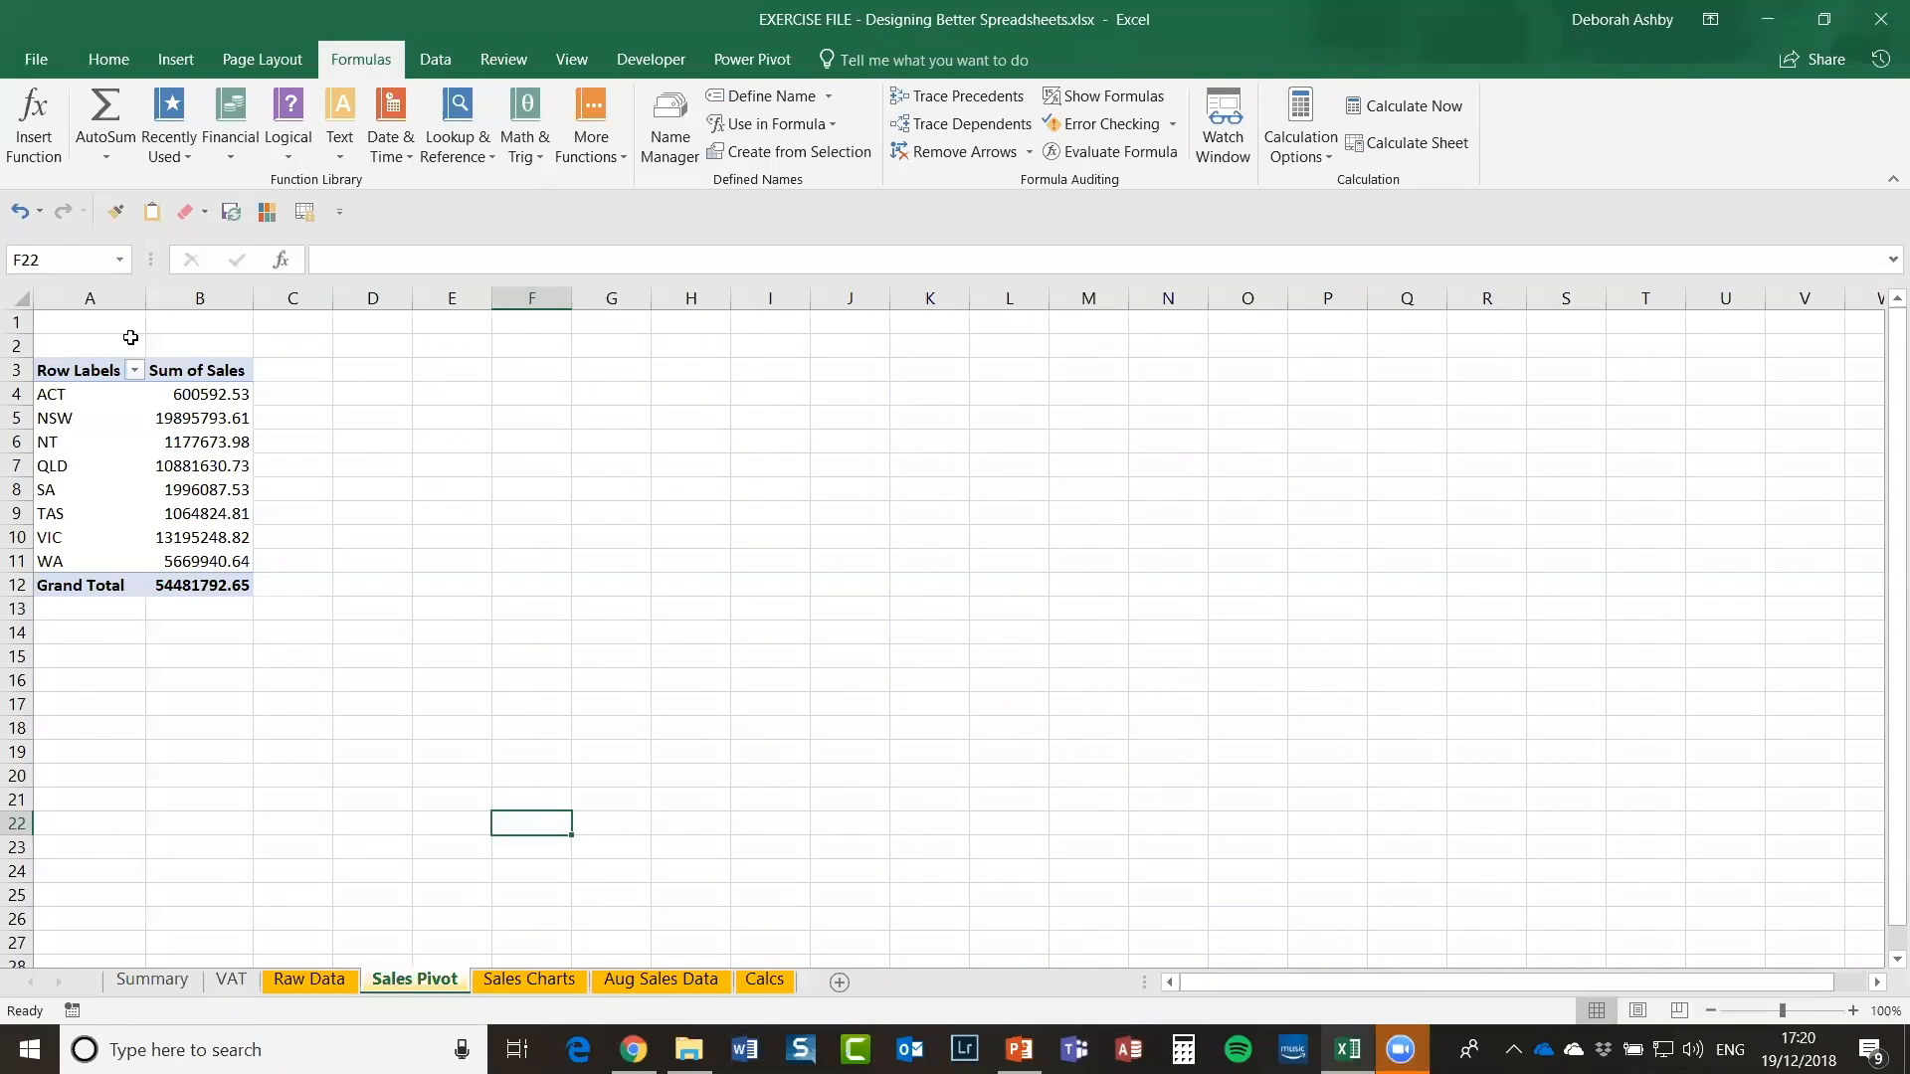
left_click(145, 467)
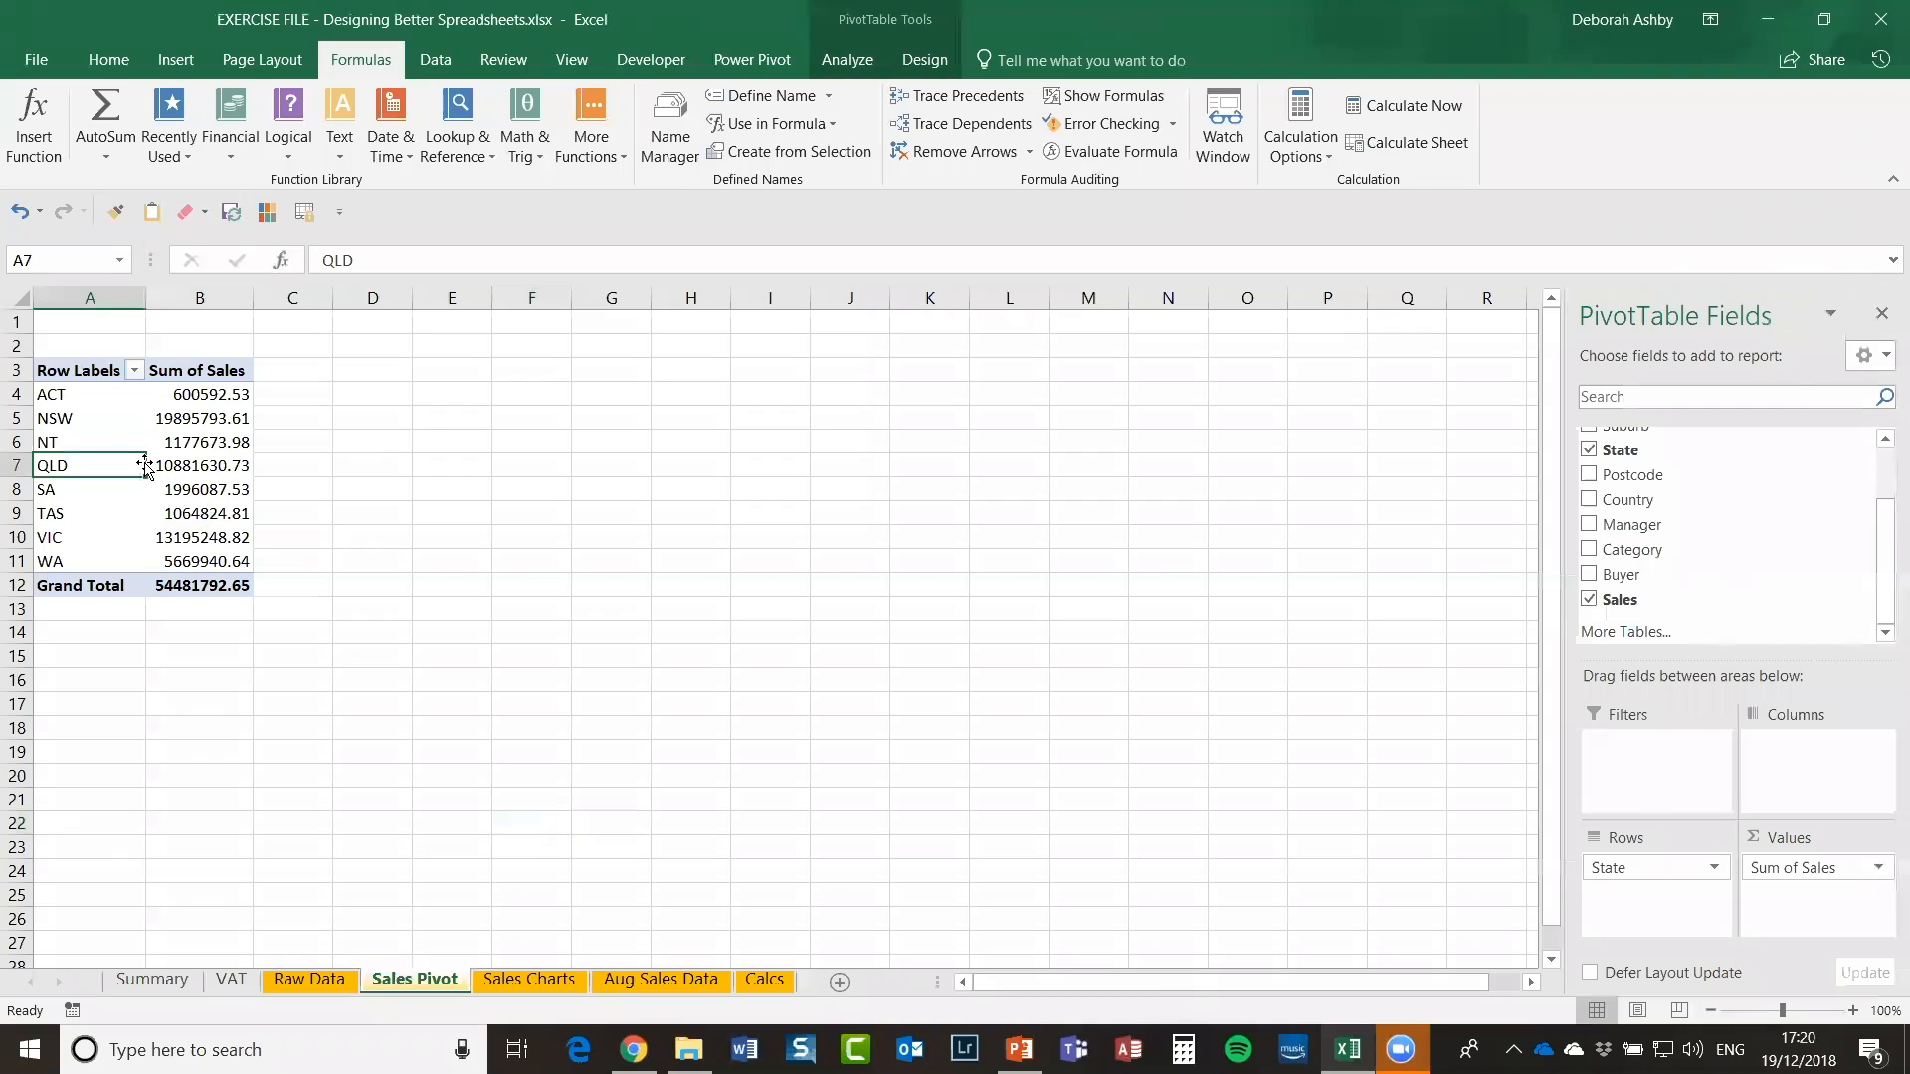
left_click(847, 60)
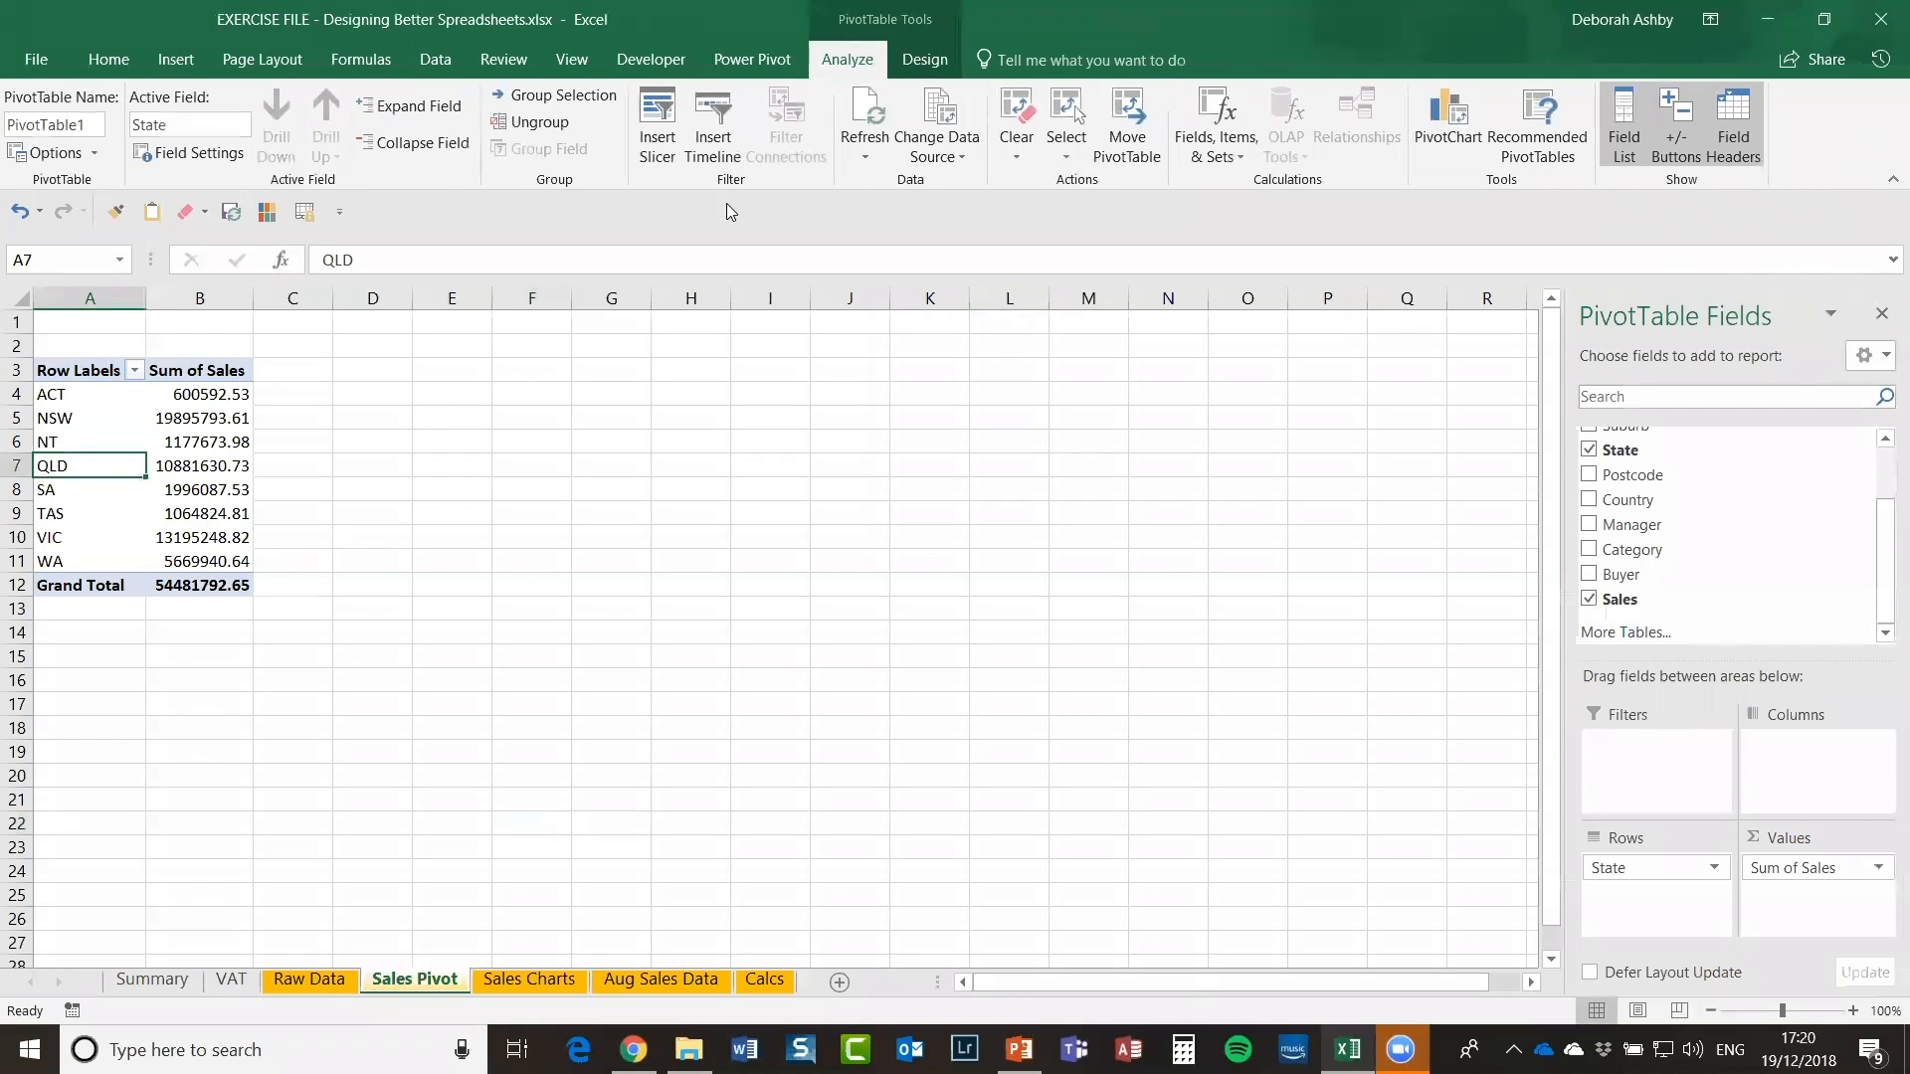
left_click(866, 109)
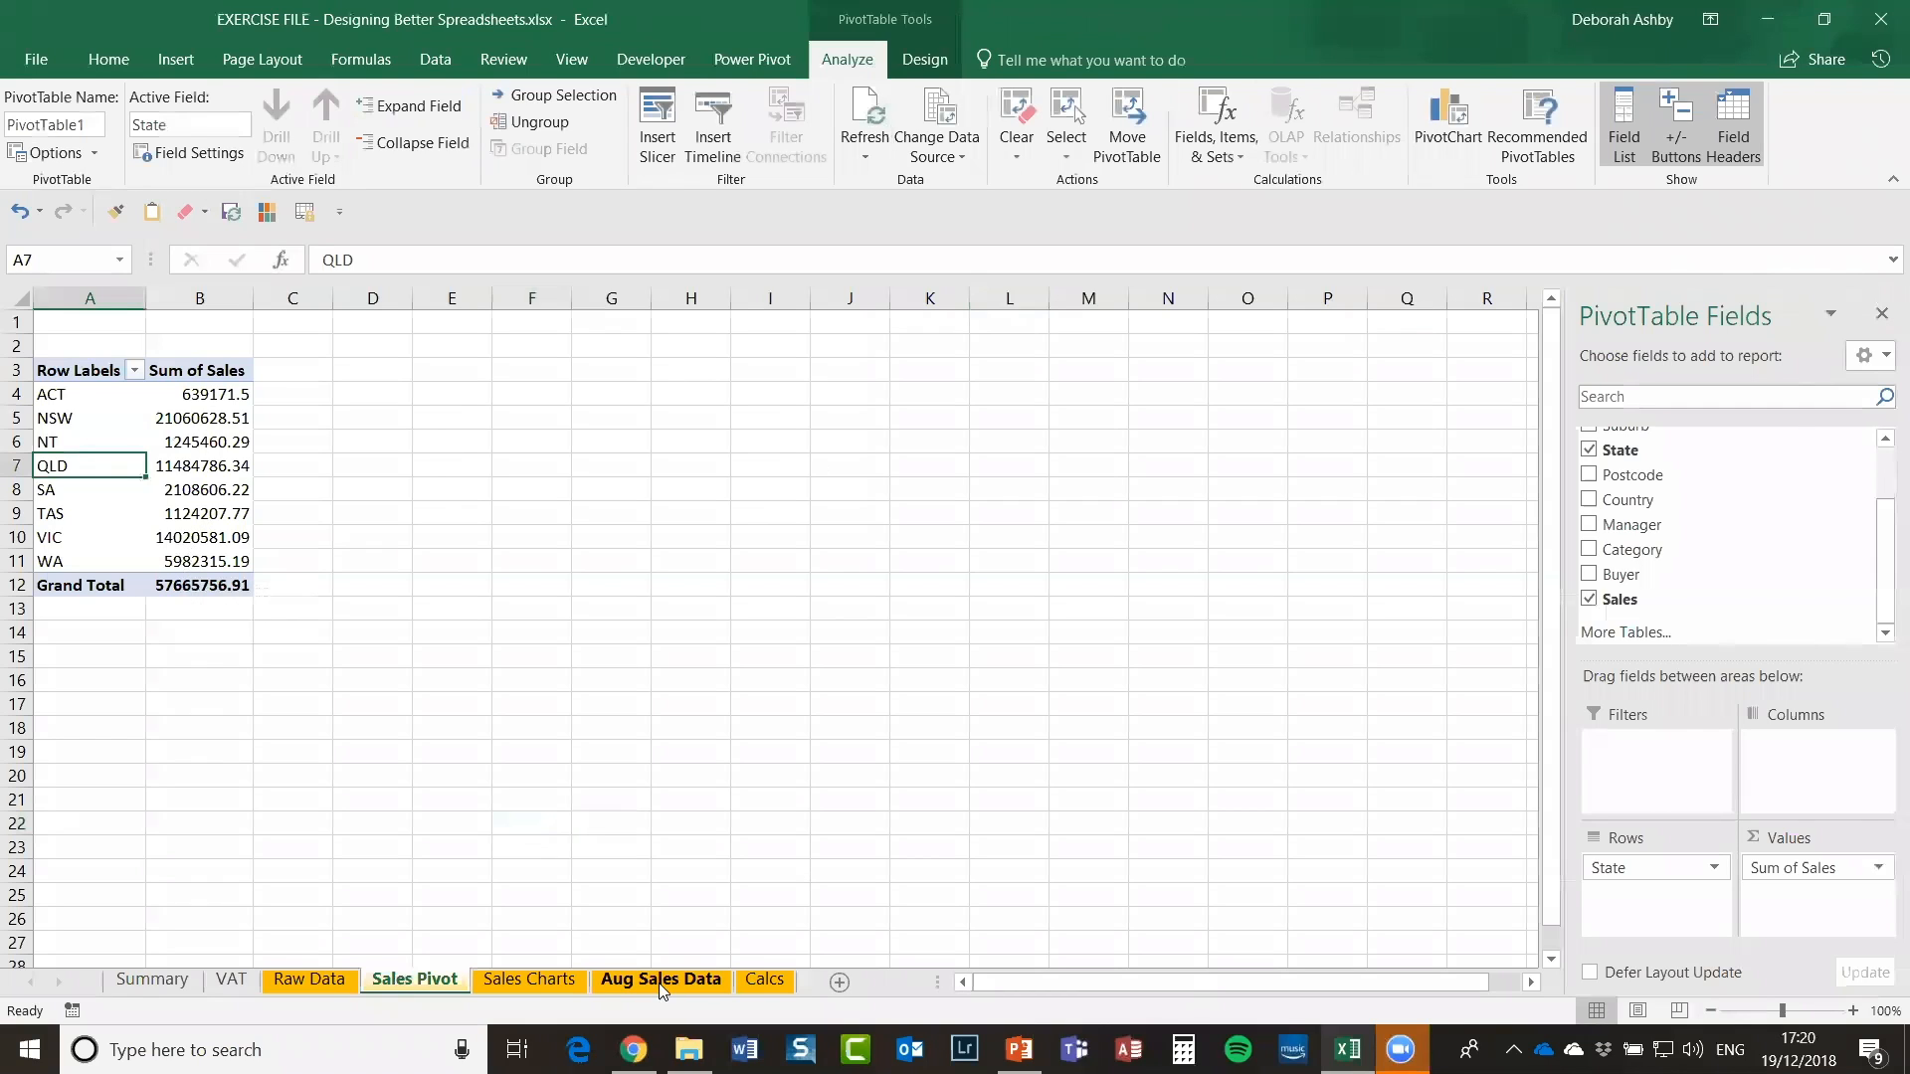
left_click(562, 978)
left_click(510, 377)
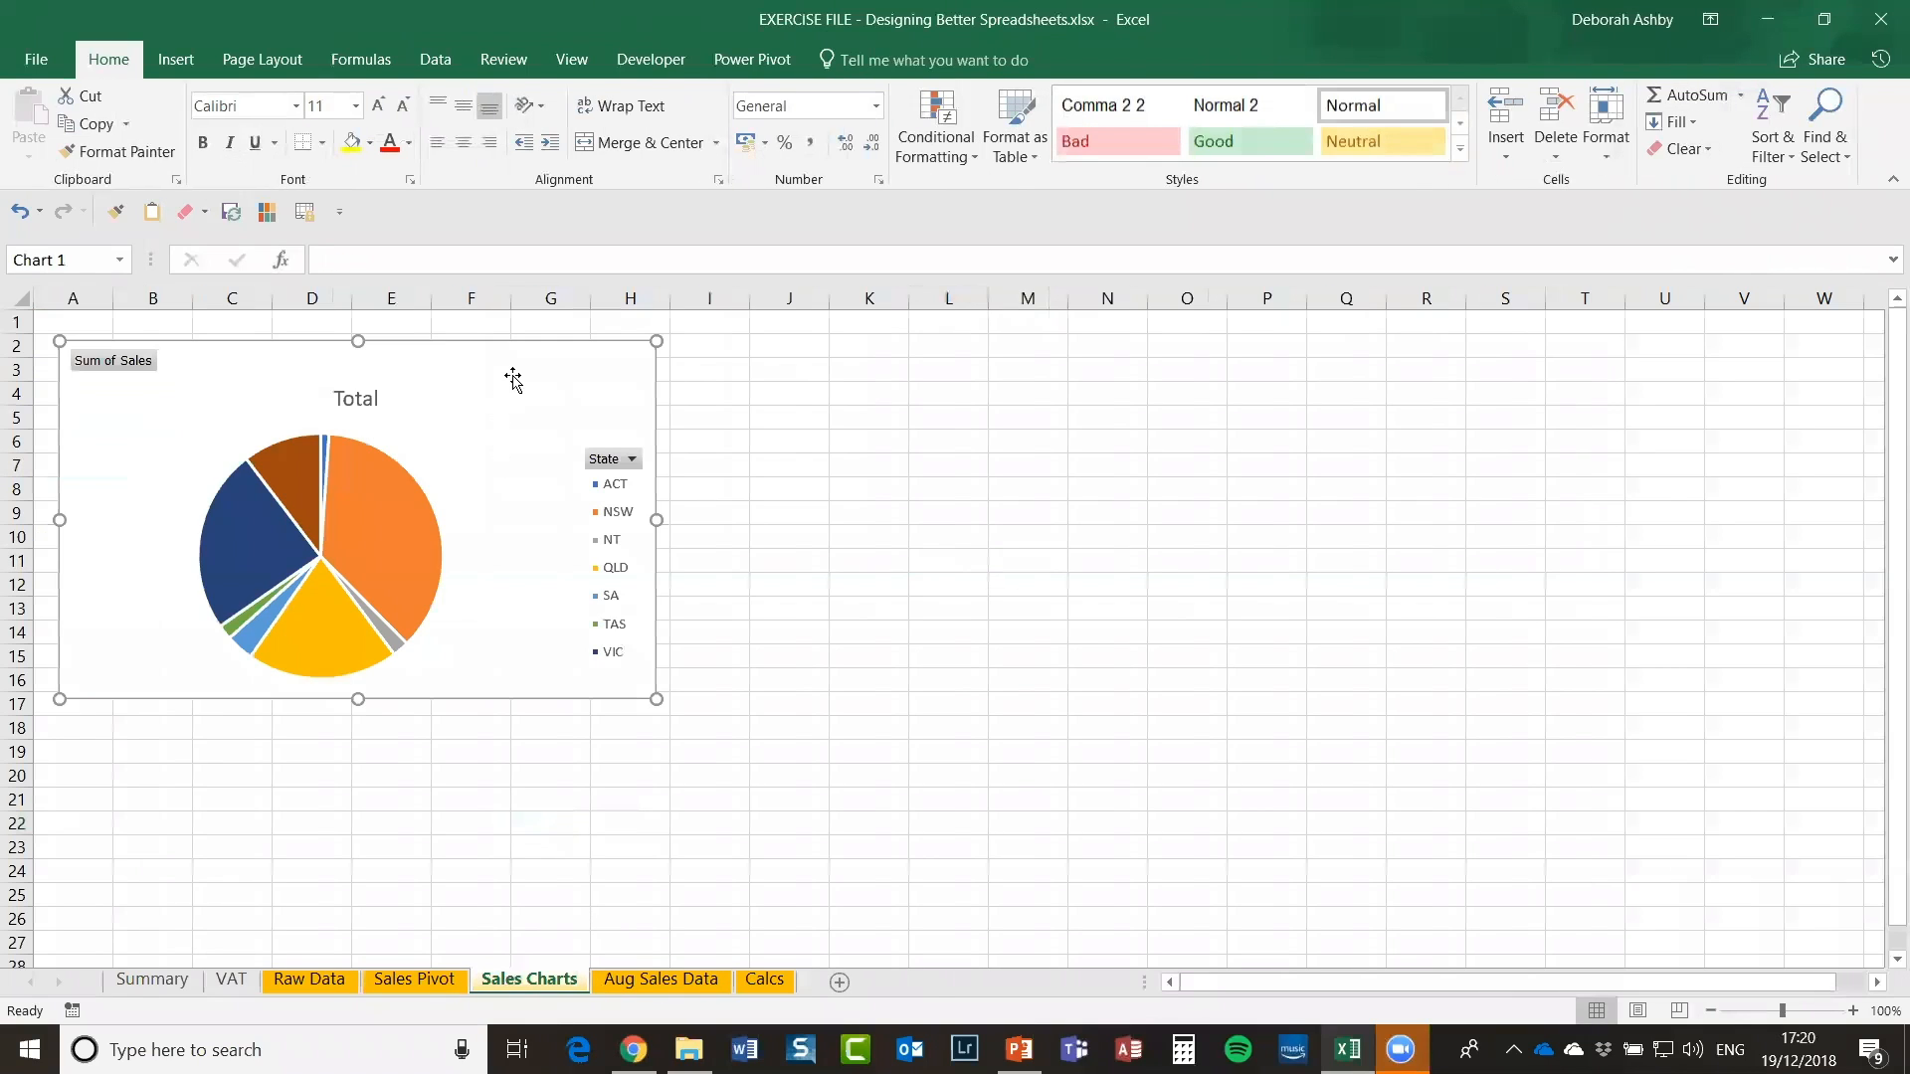
left_click(848, 59)
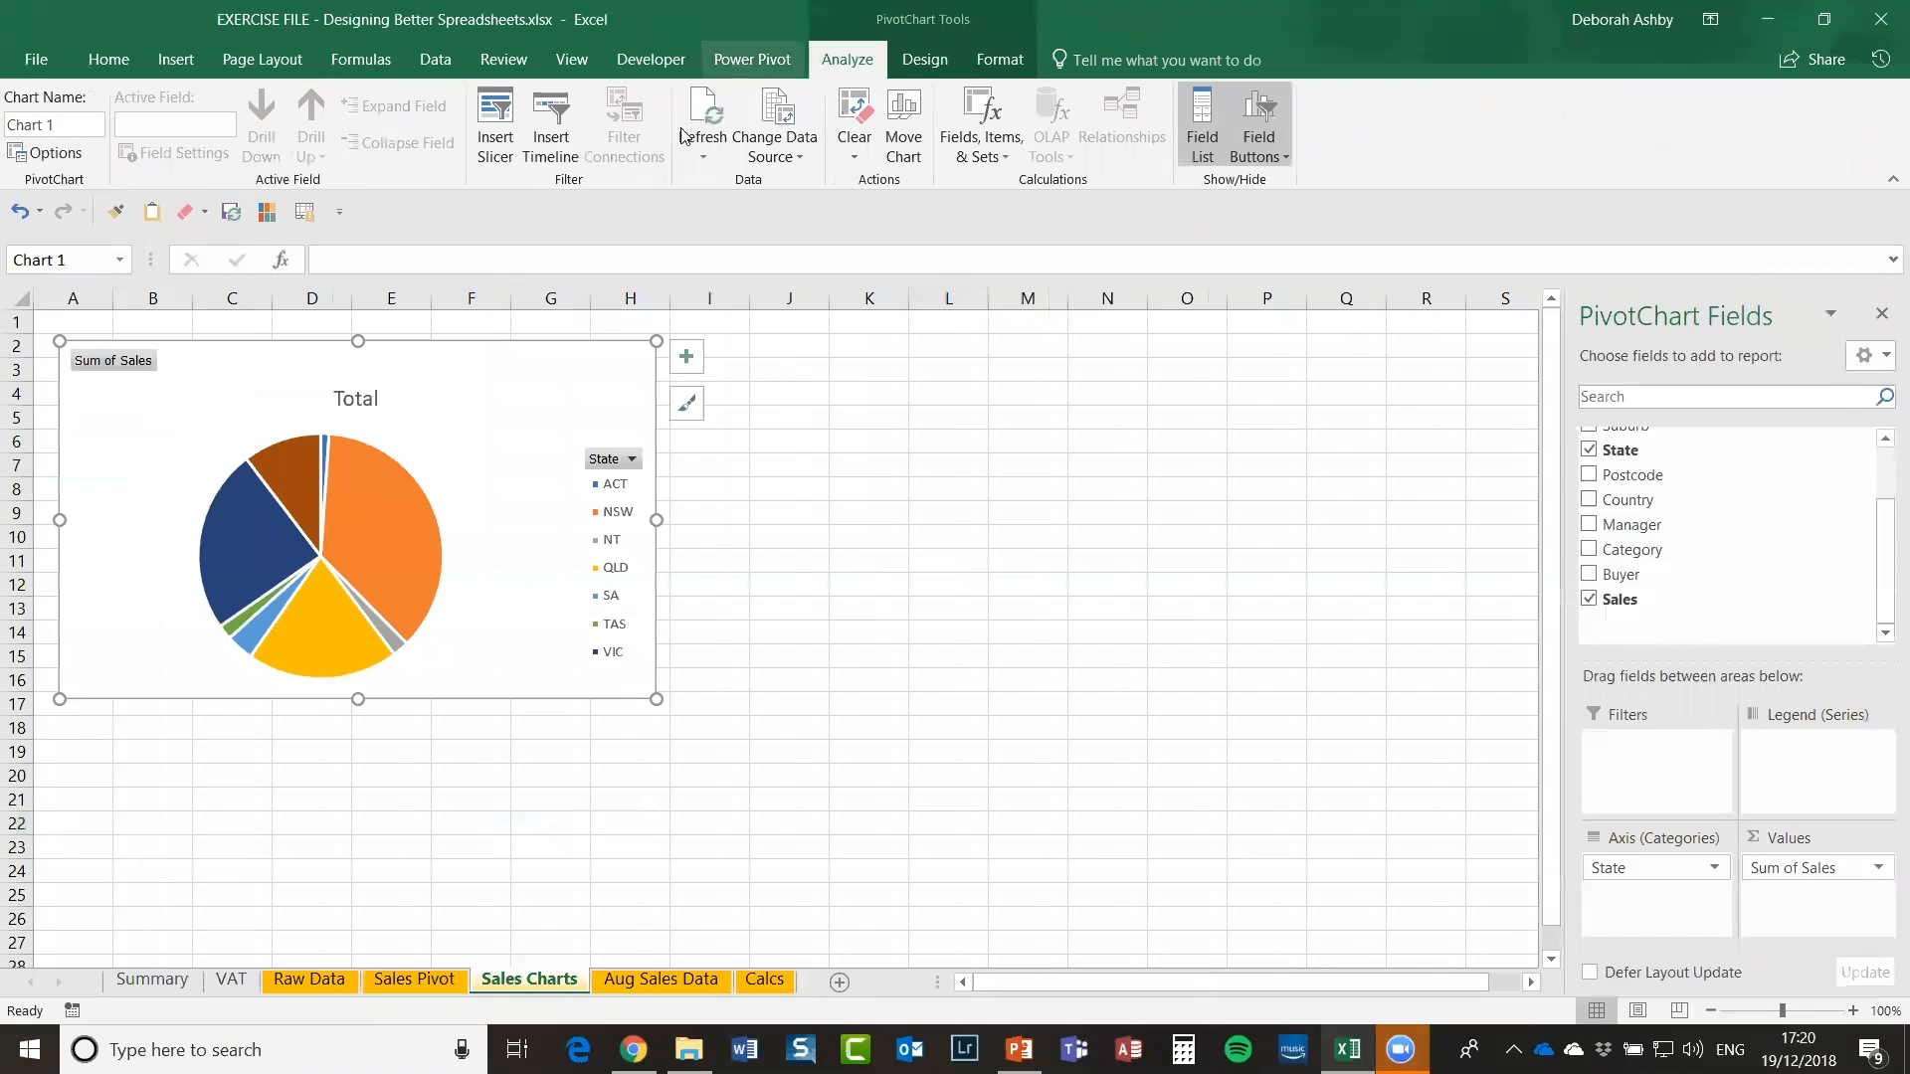
left_click(702, 111)
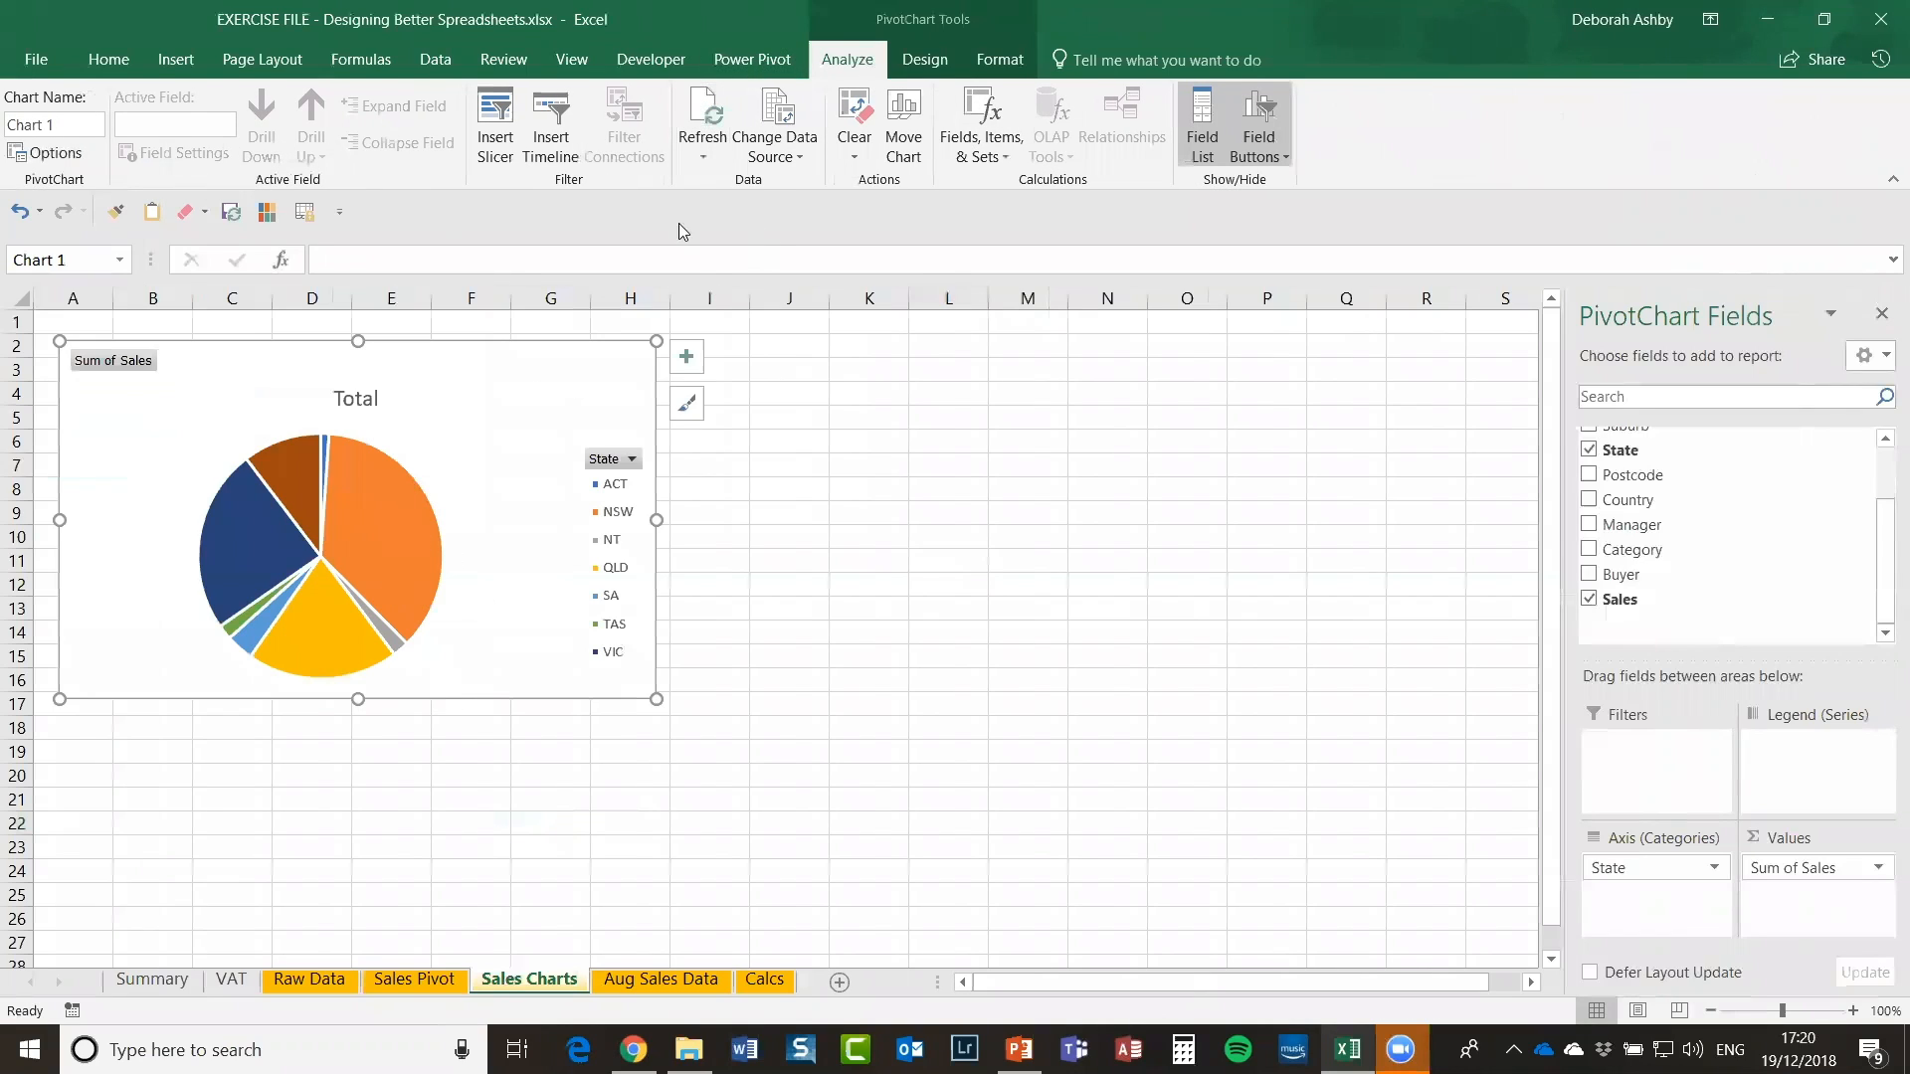
Step: Select the state sales totals B4:B11 to check their sum, then view a VIC entry in Raw Data
left_click(426, 980)
left_click(212, 469)
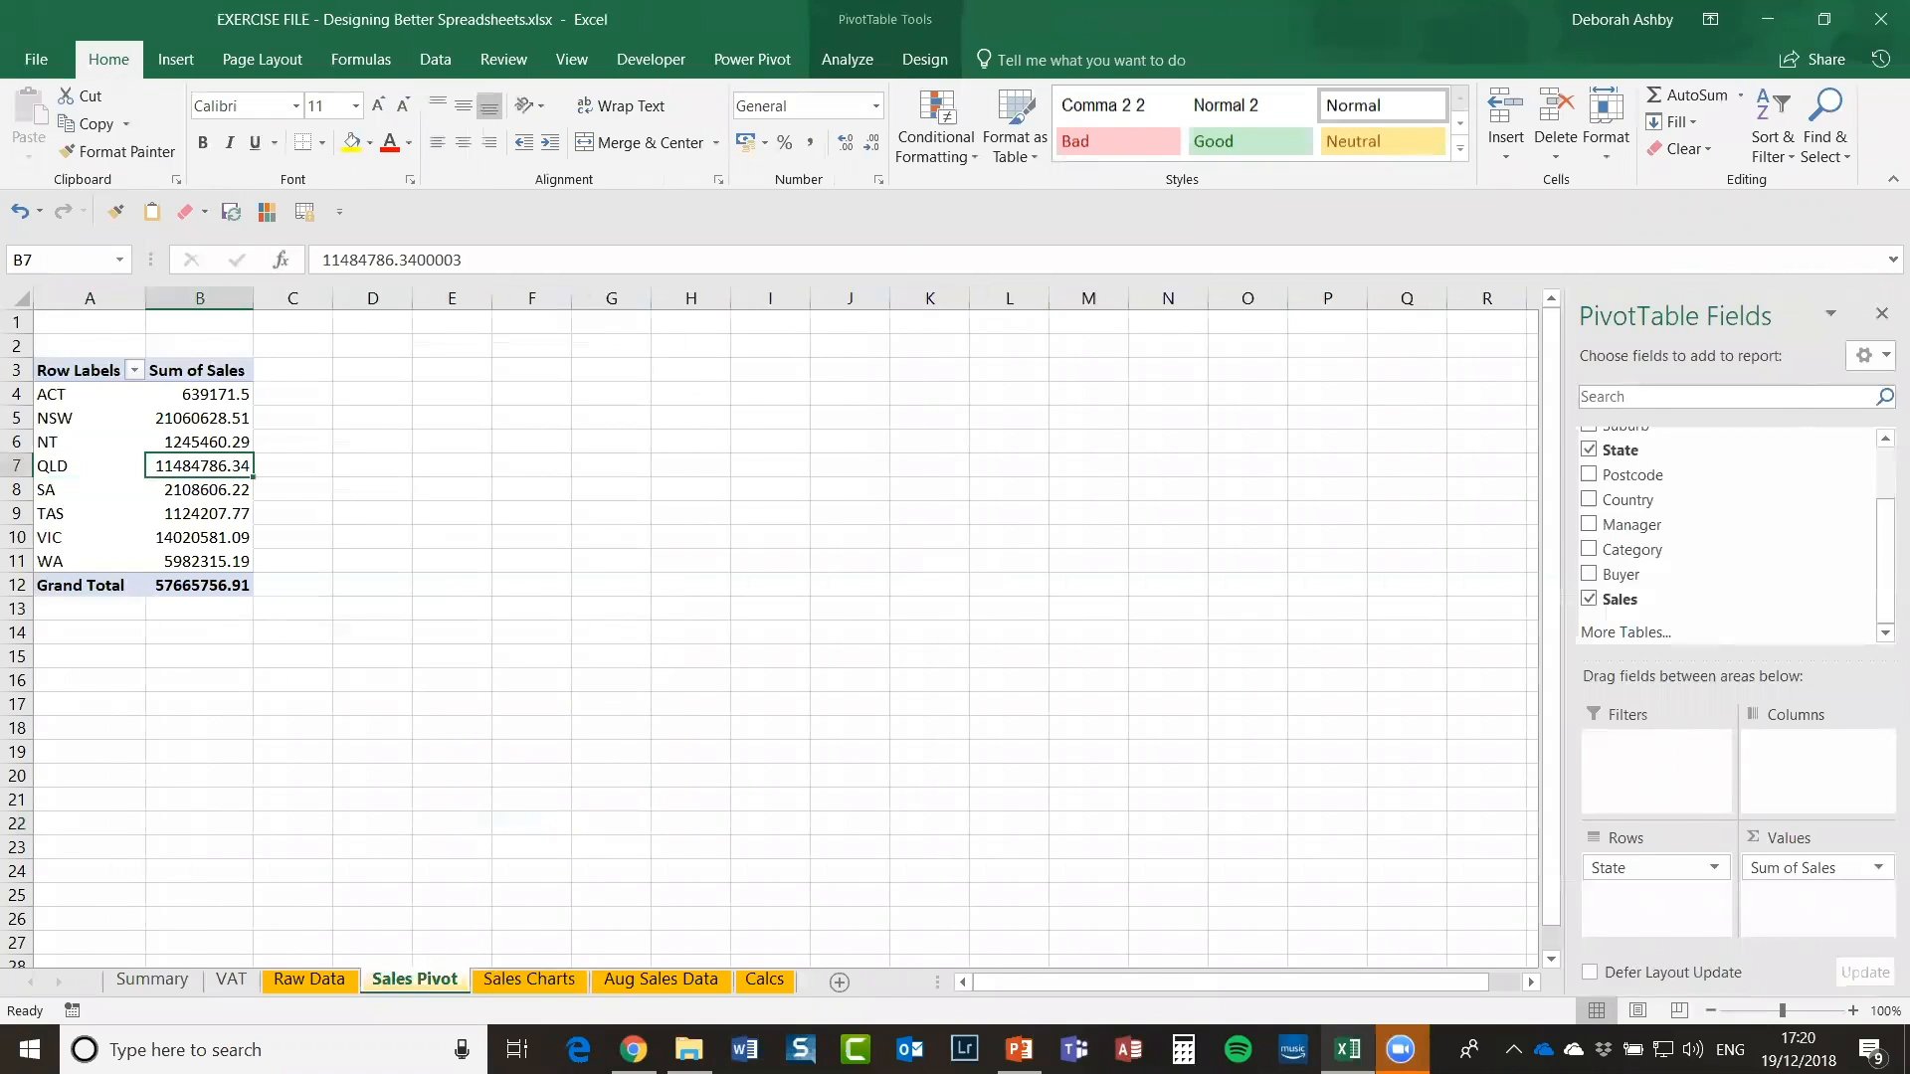
left_click(529, 979)
left_click(414, 980)
left_click_drag(210, 393, 216, 558)
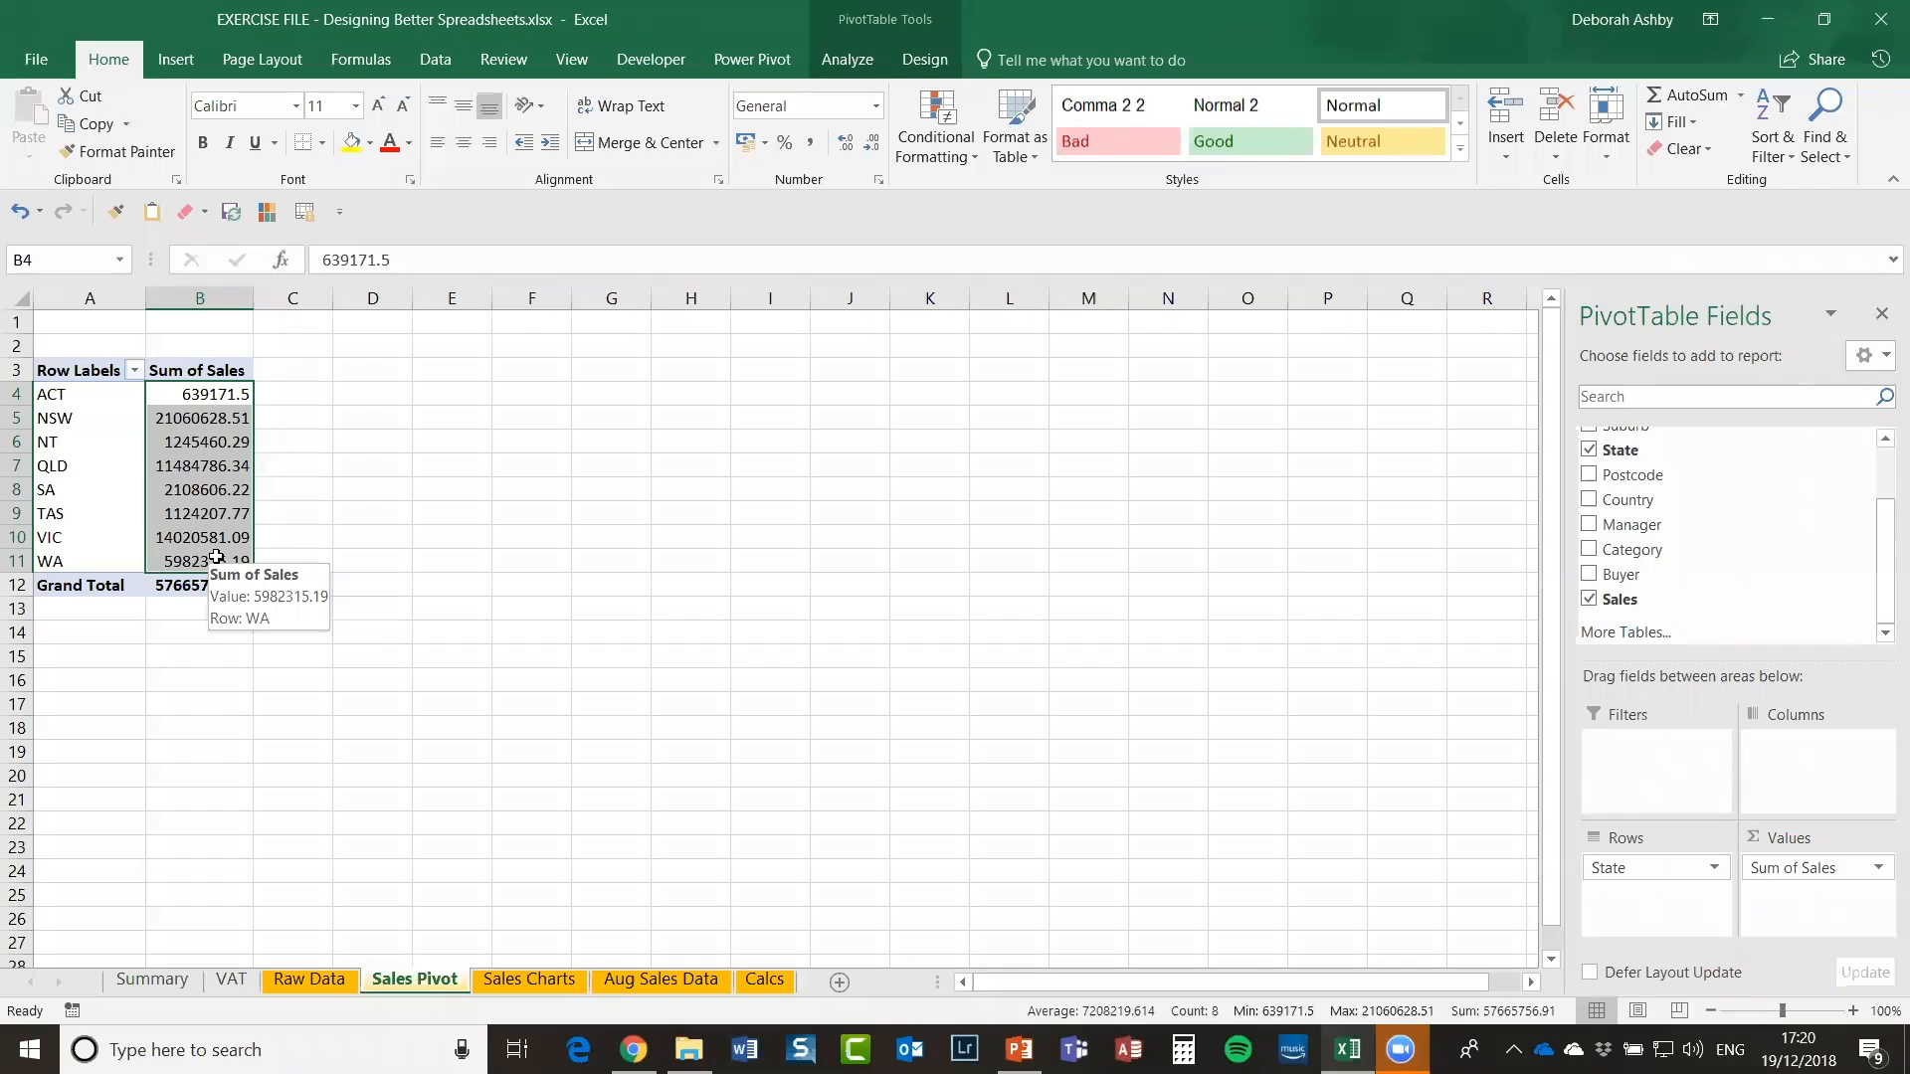
left_click(298, 982)
left_click(698, 592)
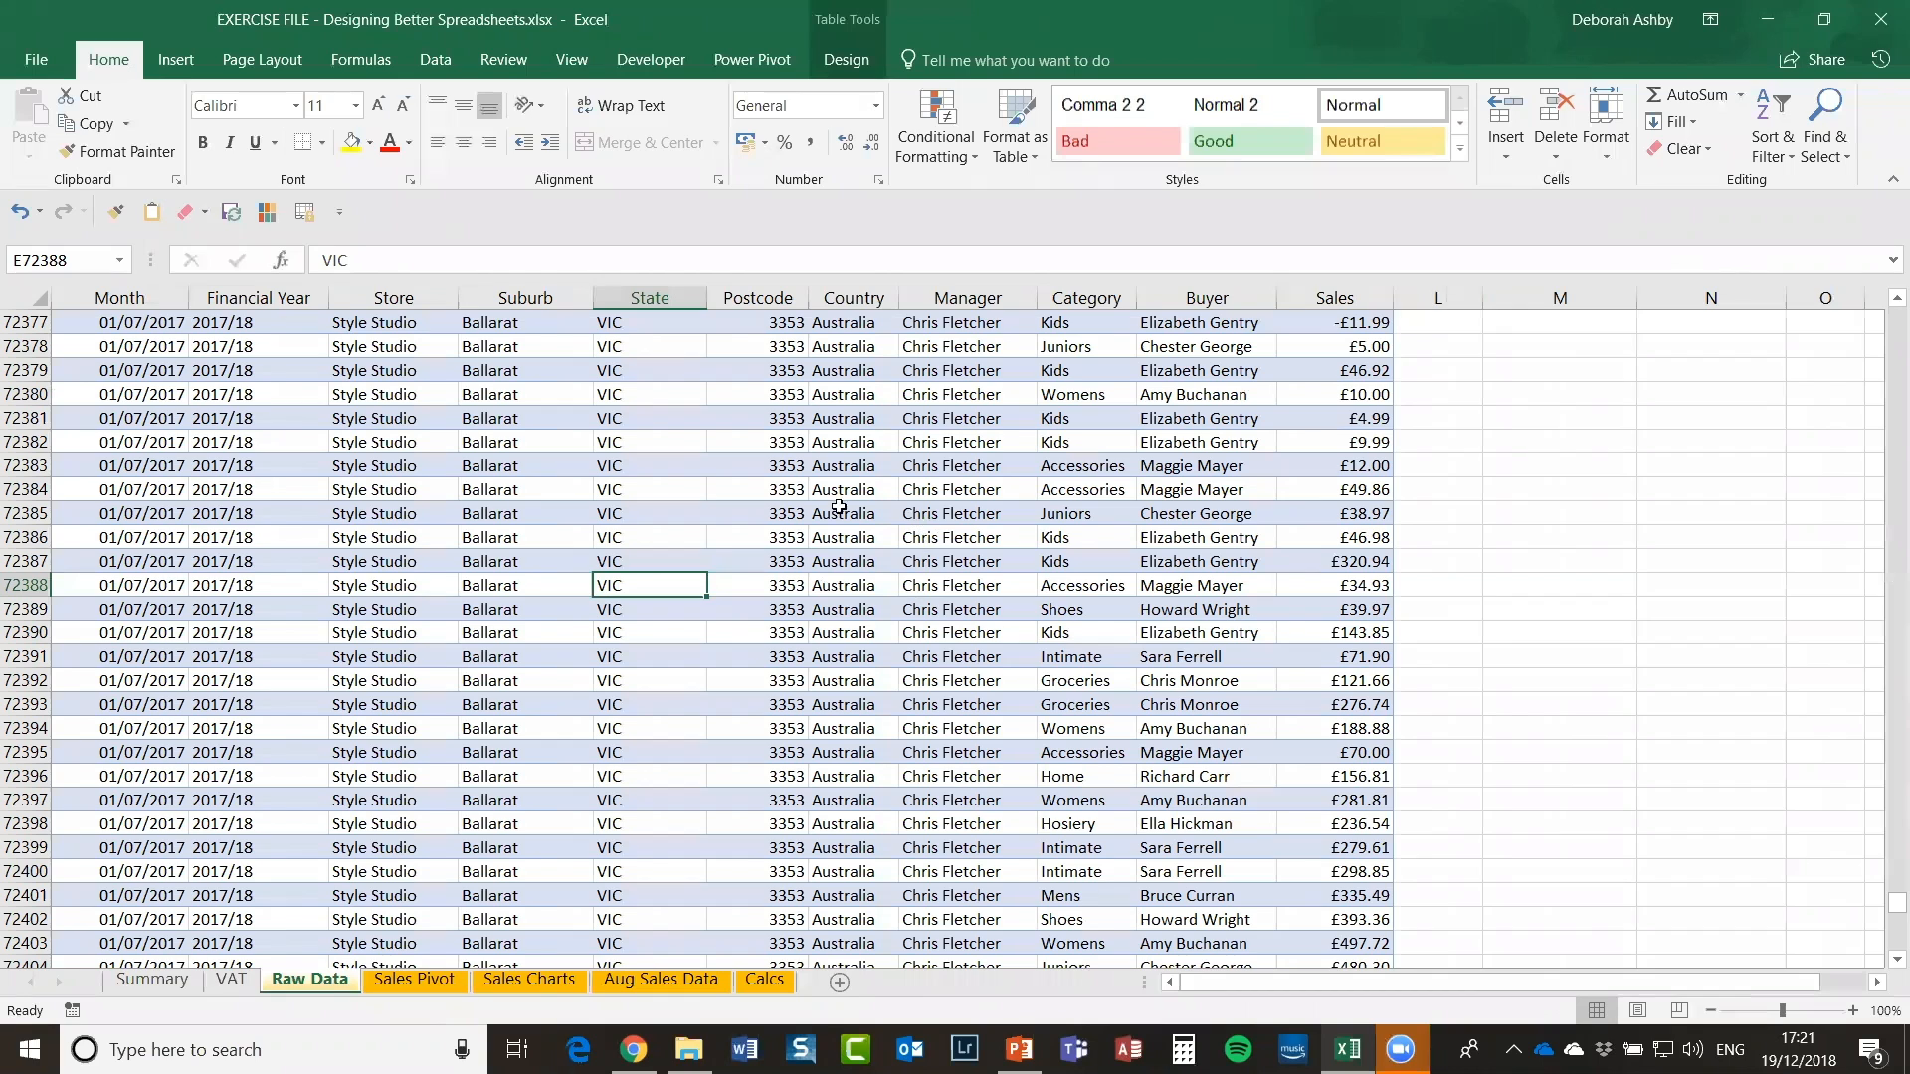
left_click(917, 518)
left_click(796, 474)
scroll(820, 472, "up", 20)
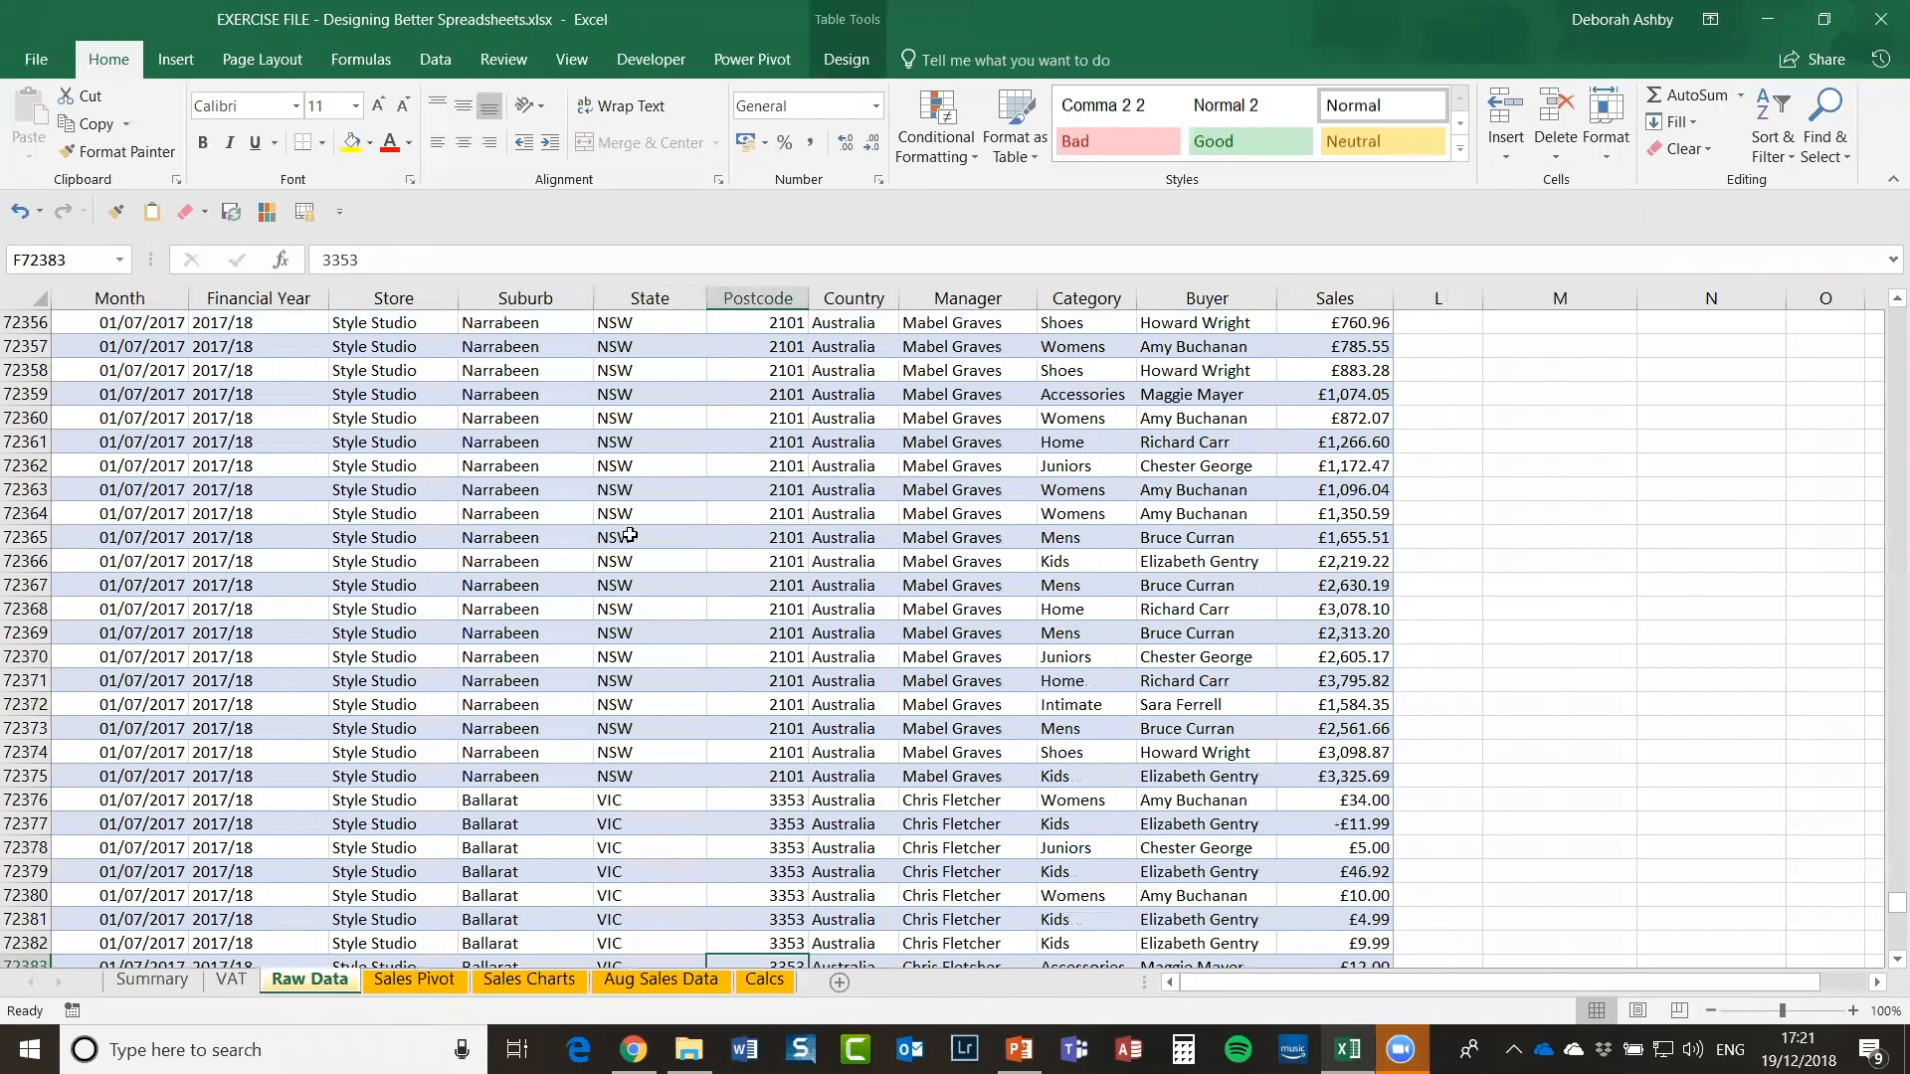
left_click(645, 489)
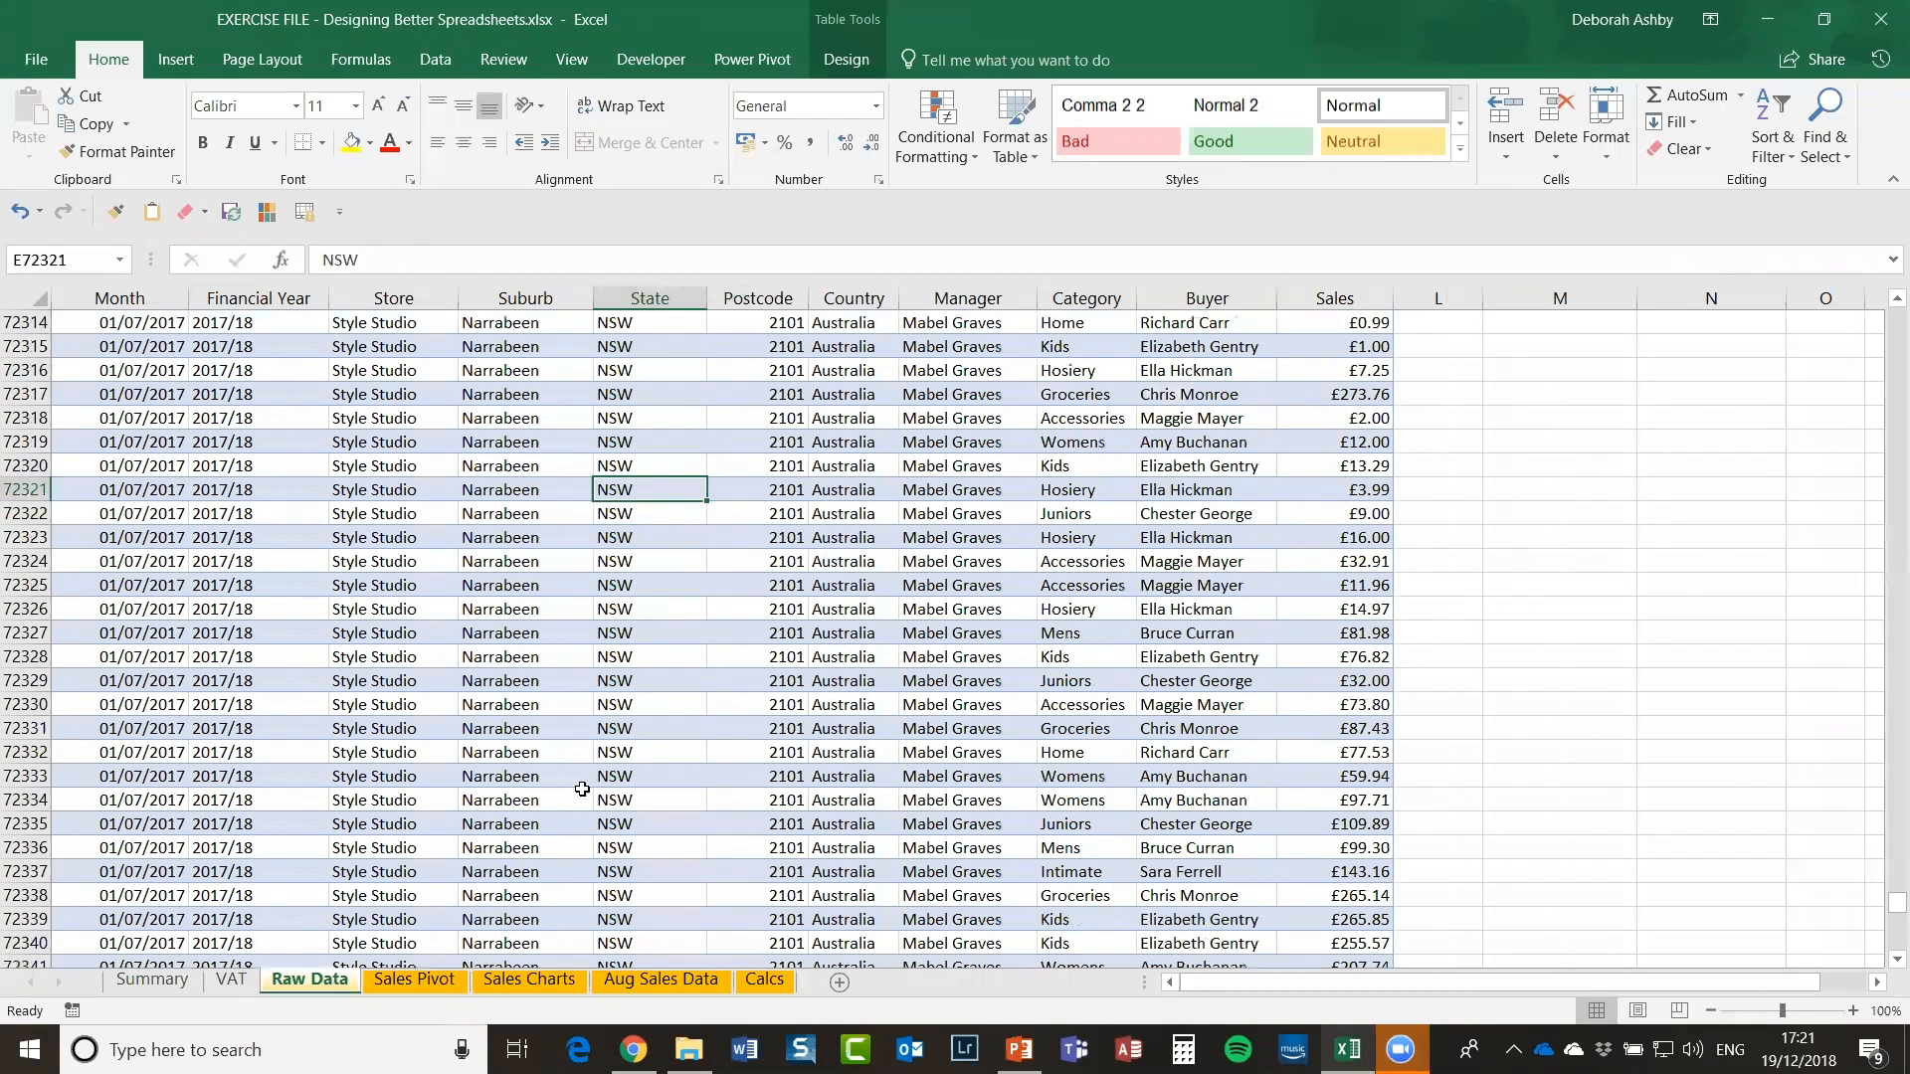
scroll(615, 661, "up", 1)
scroll(616, 662, "up", 20)
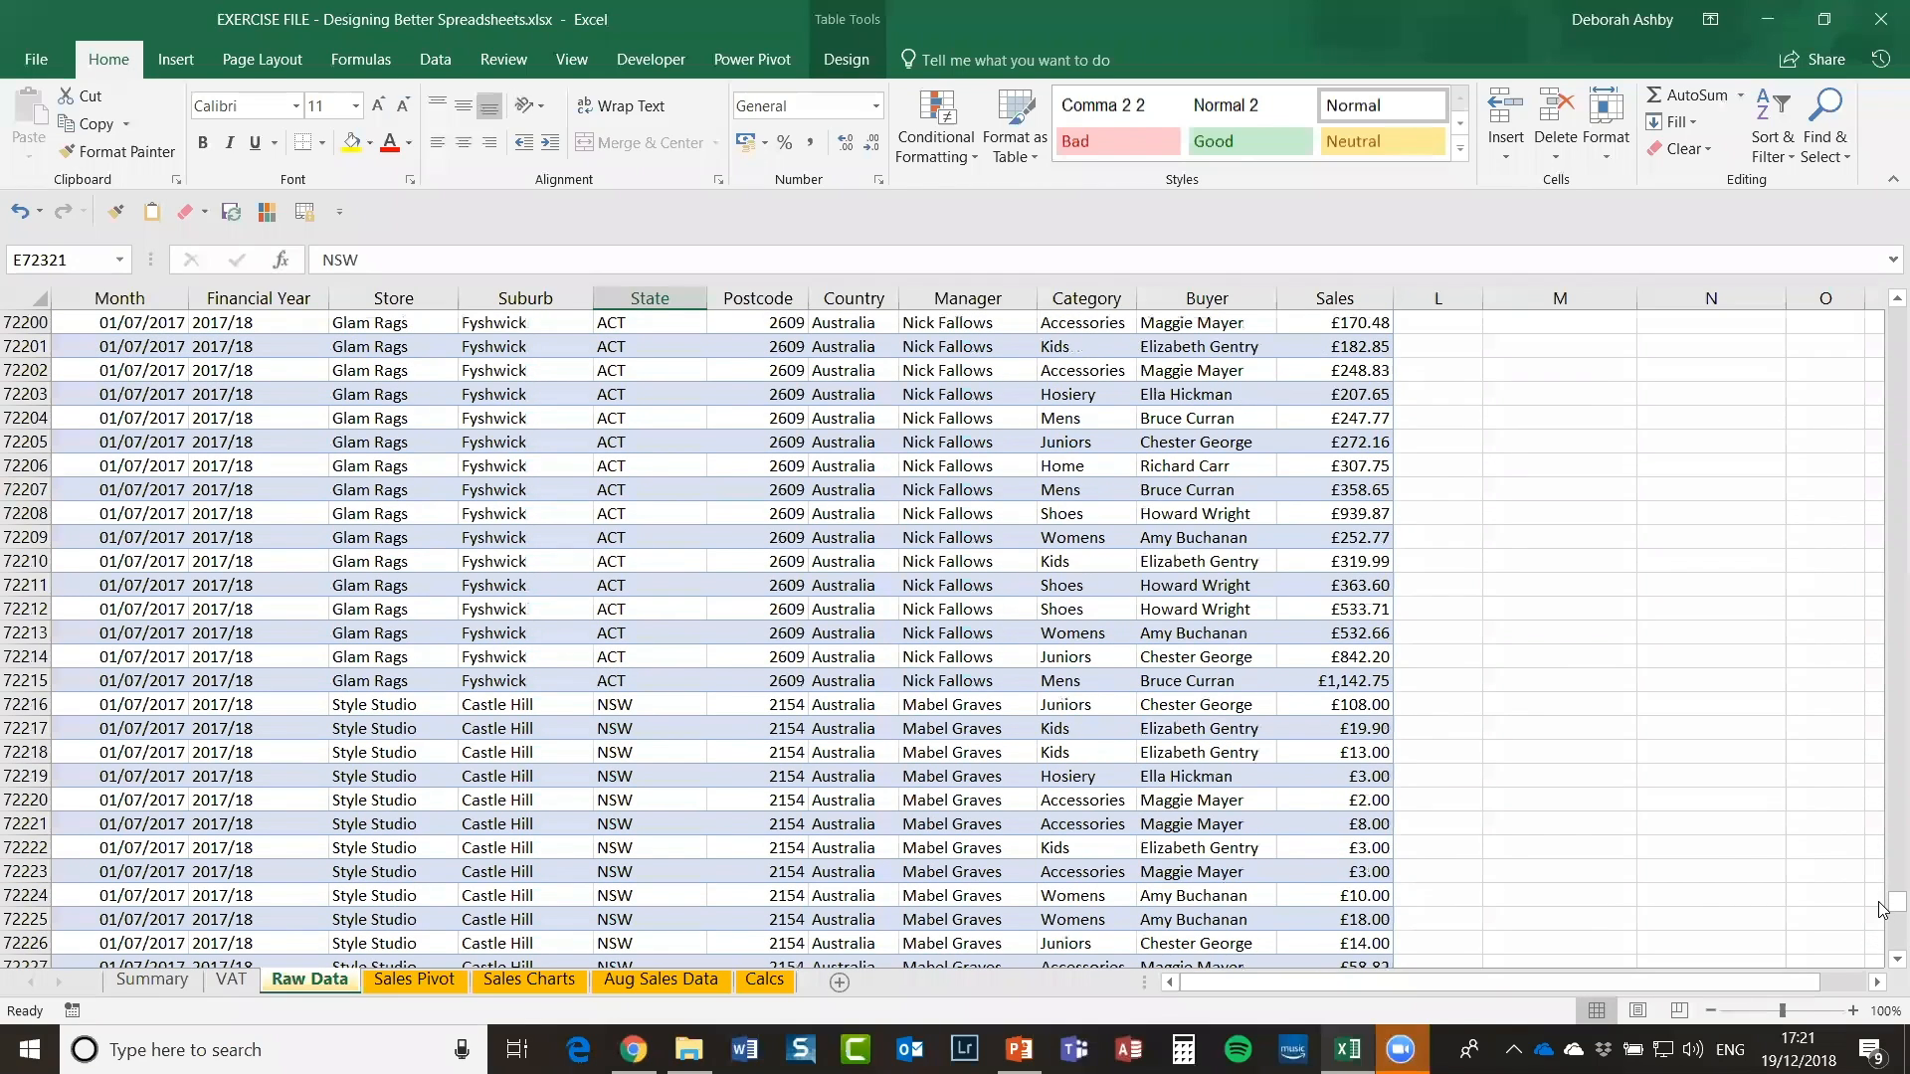
left_click_drag(1882, 900, 1165, 605)
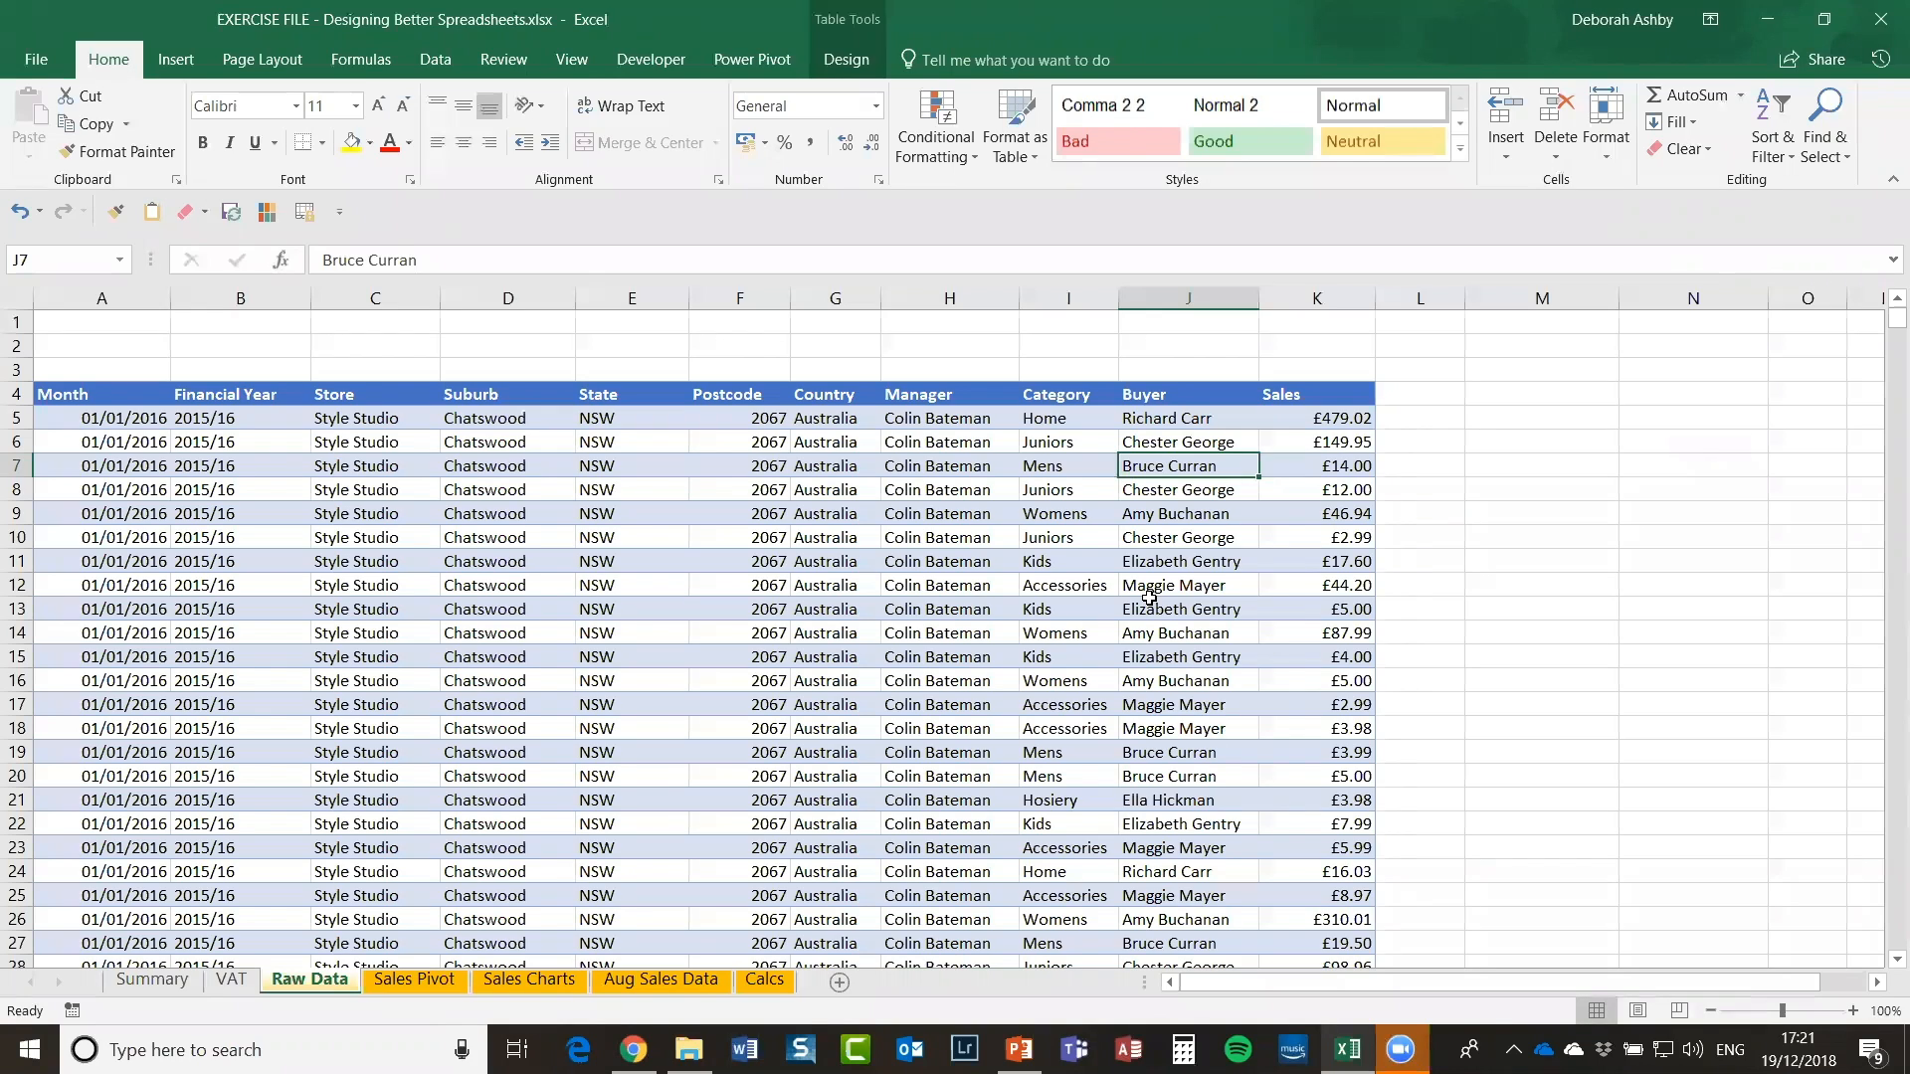
left_click(1425, 418)
left_click(1501, 398)
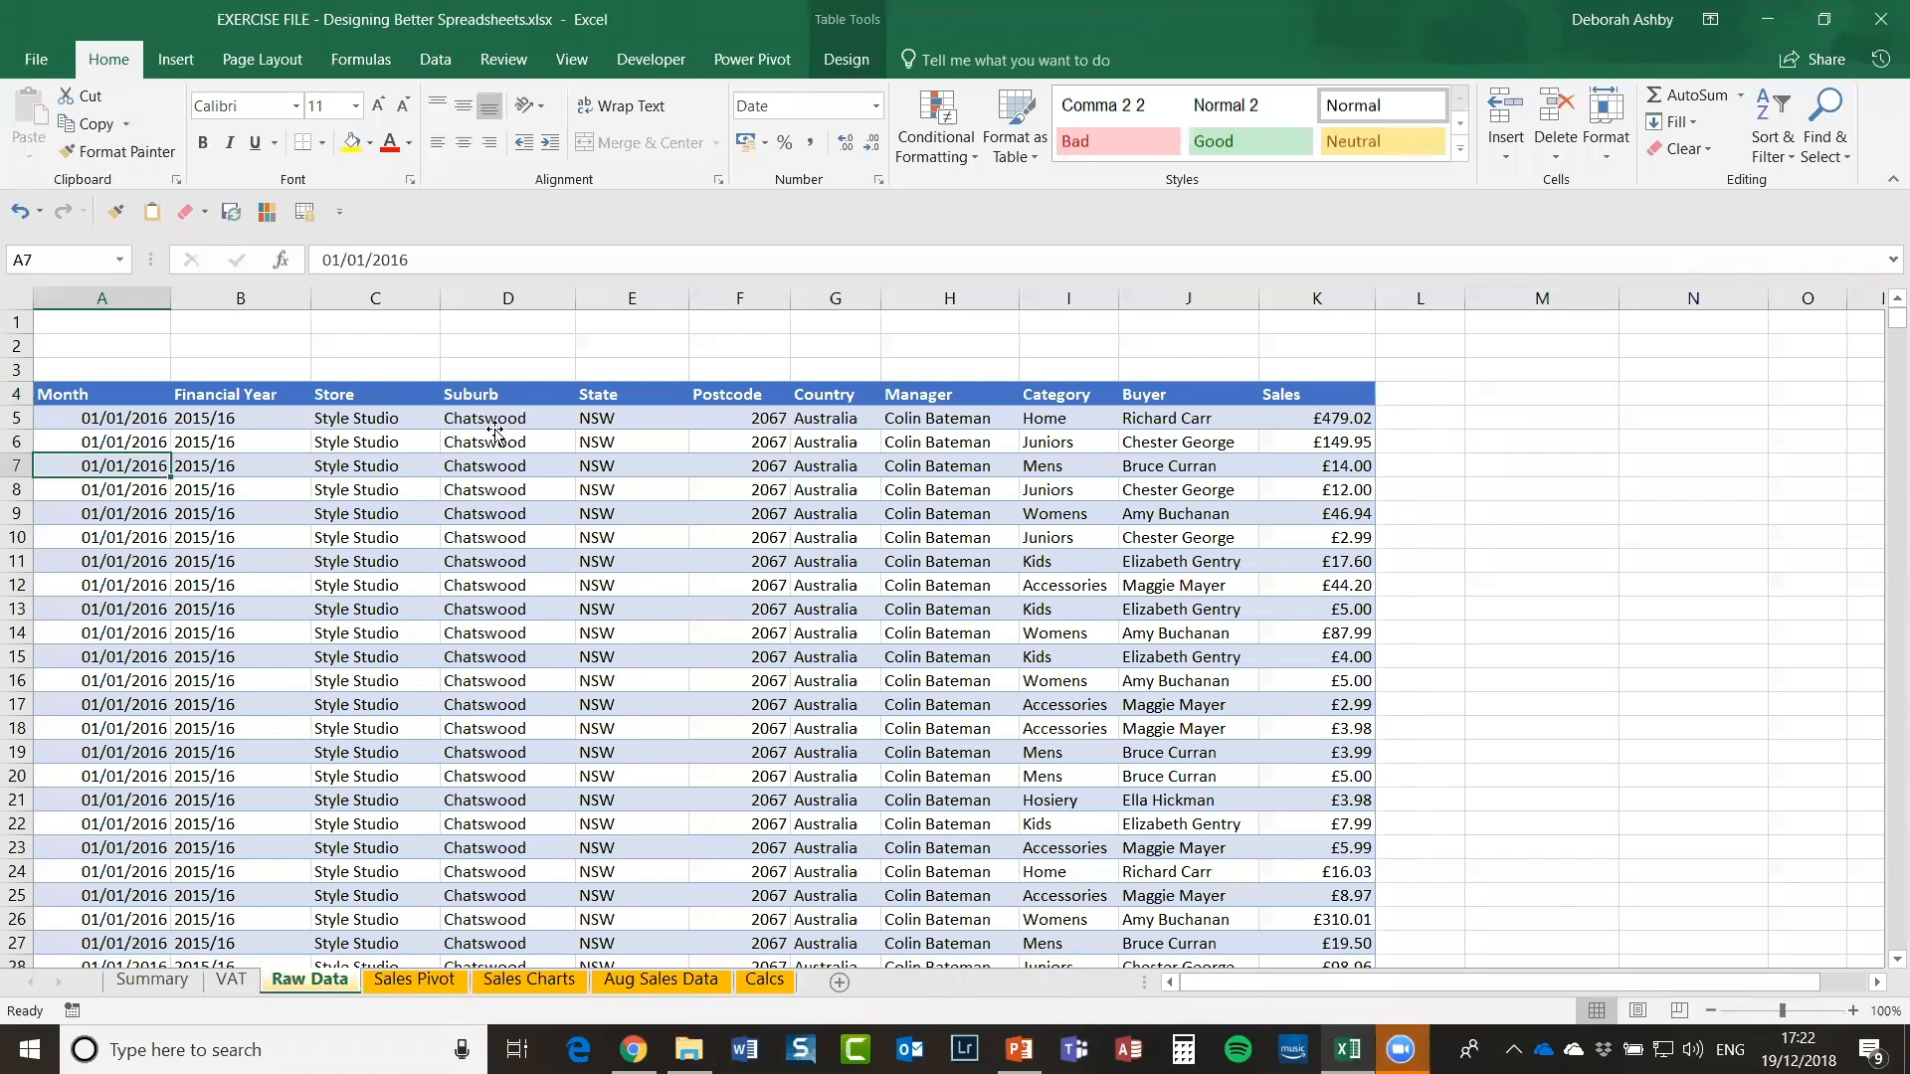
left_click(495, 435)
left_click(642, 445)
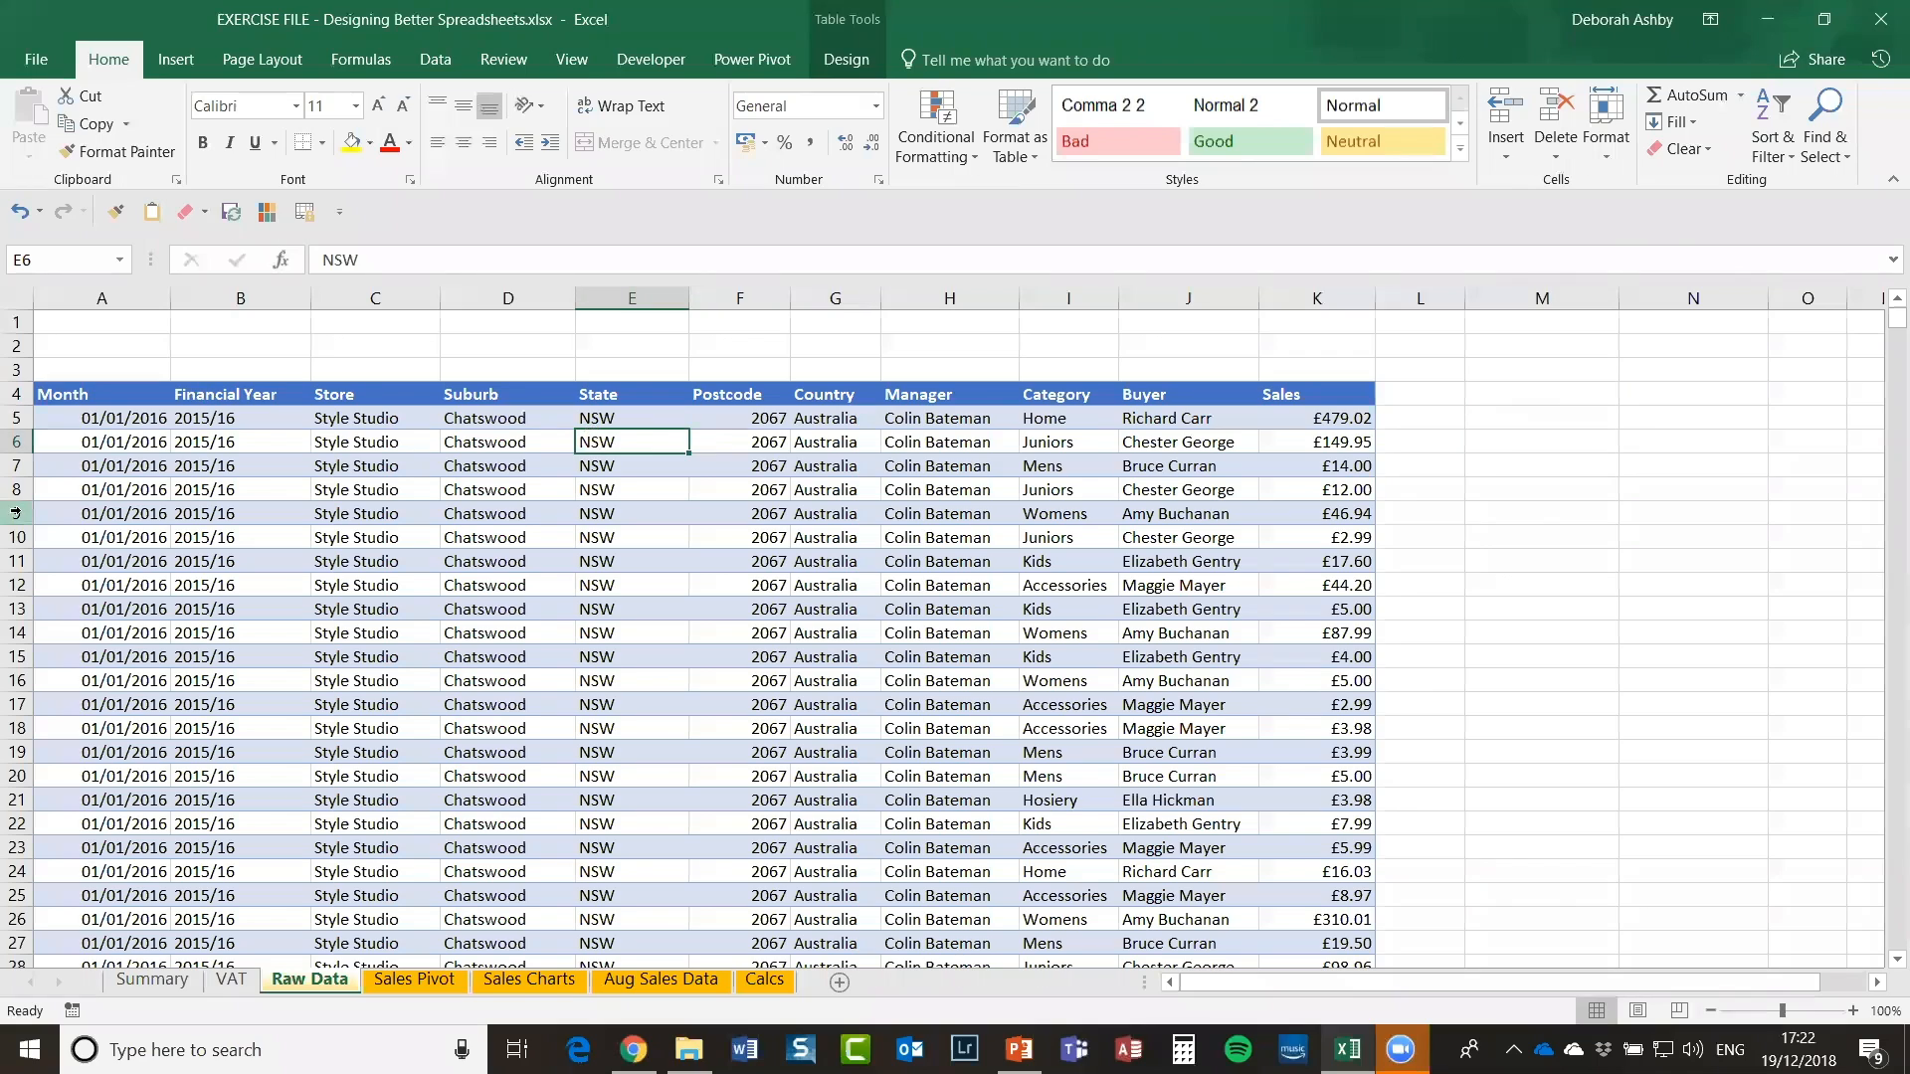
left_click(105, 420)
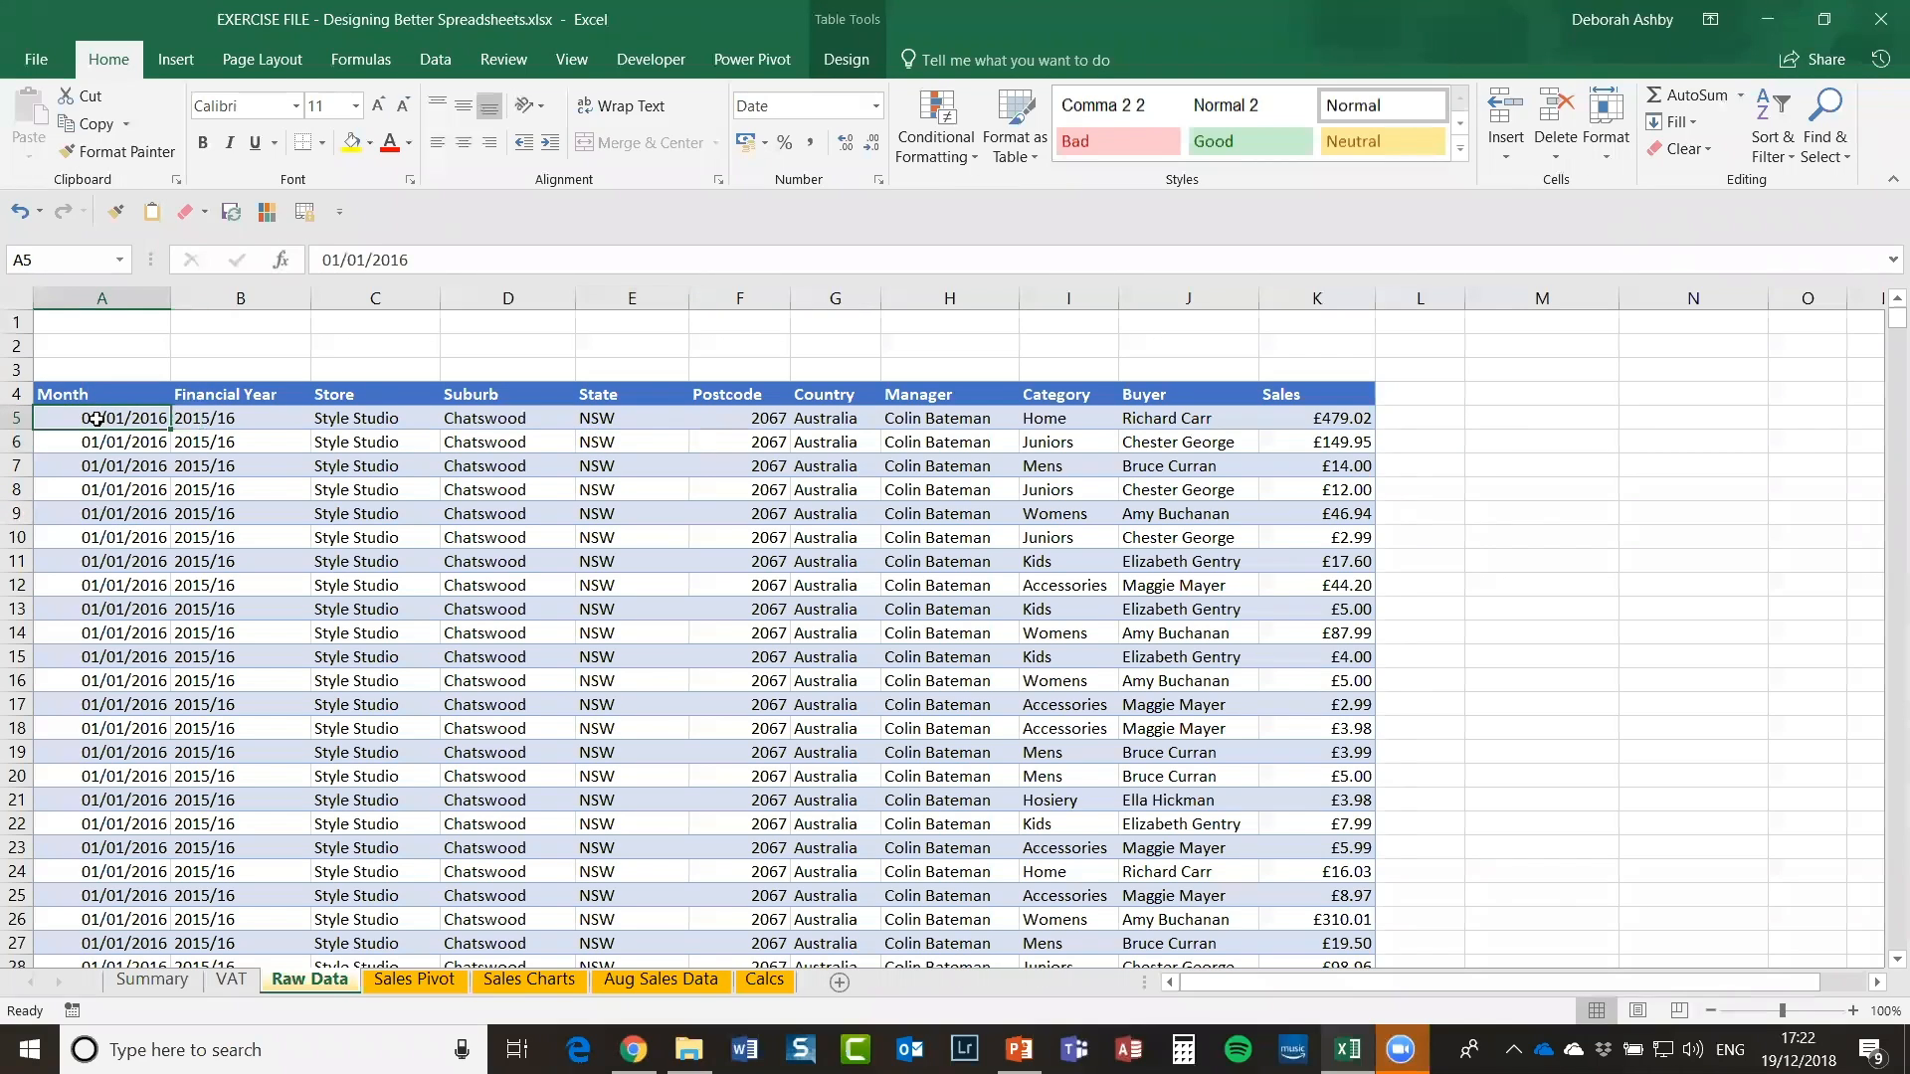
left_click(114, 295)
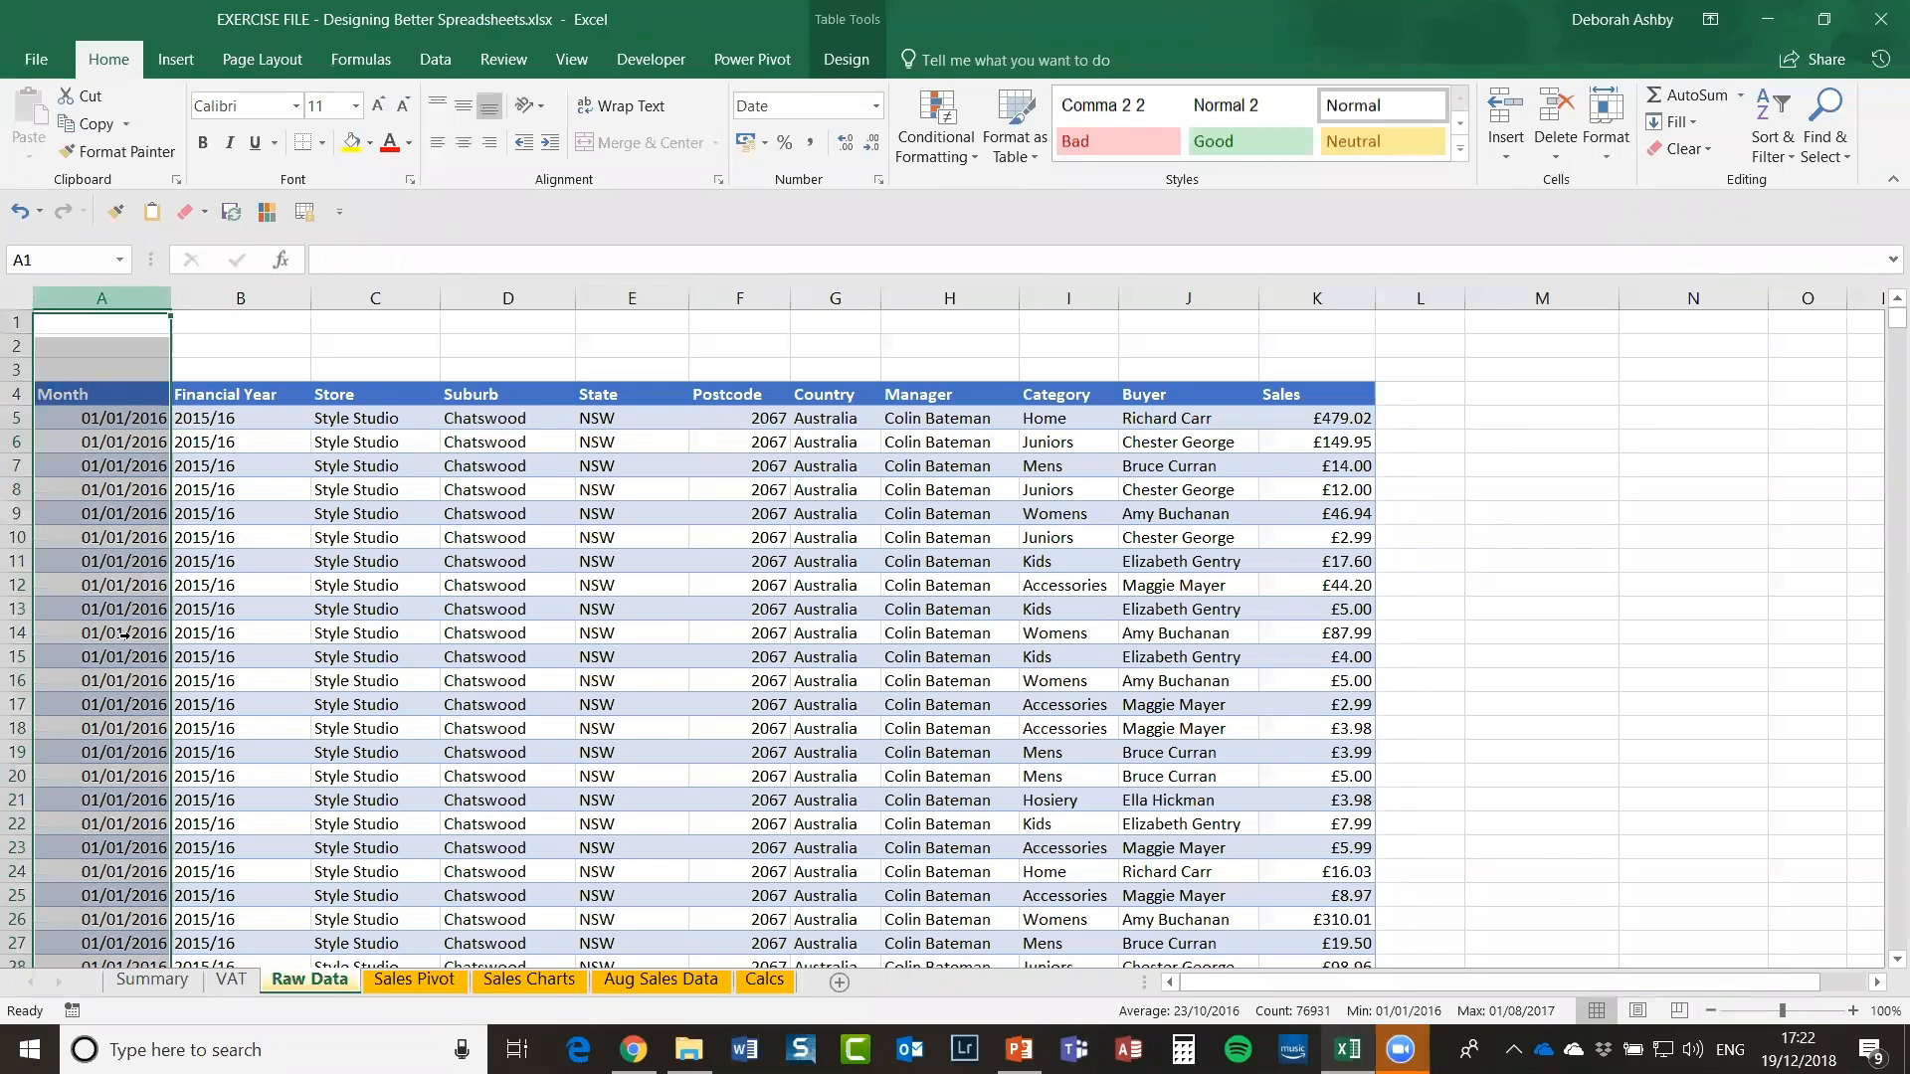
left_click(111, 466)
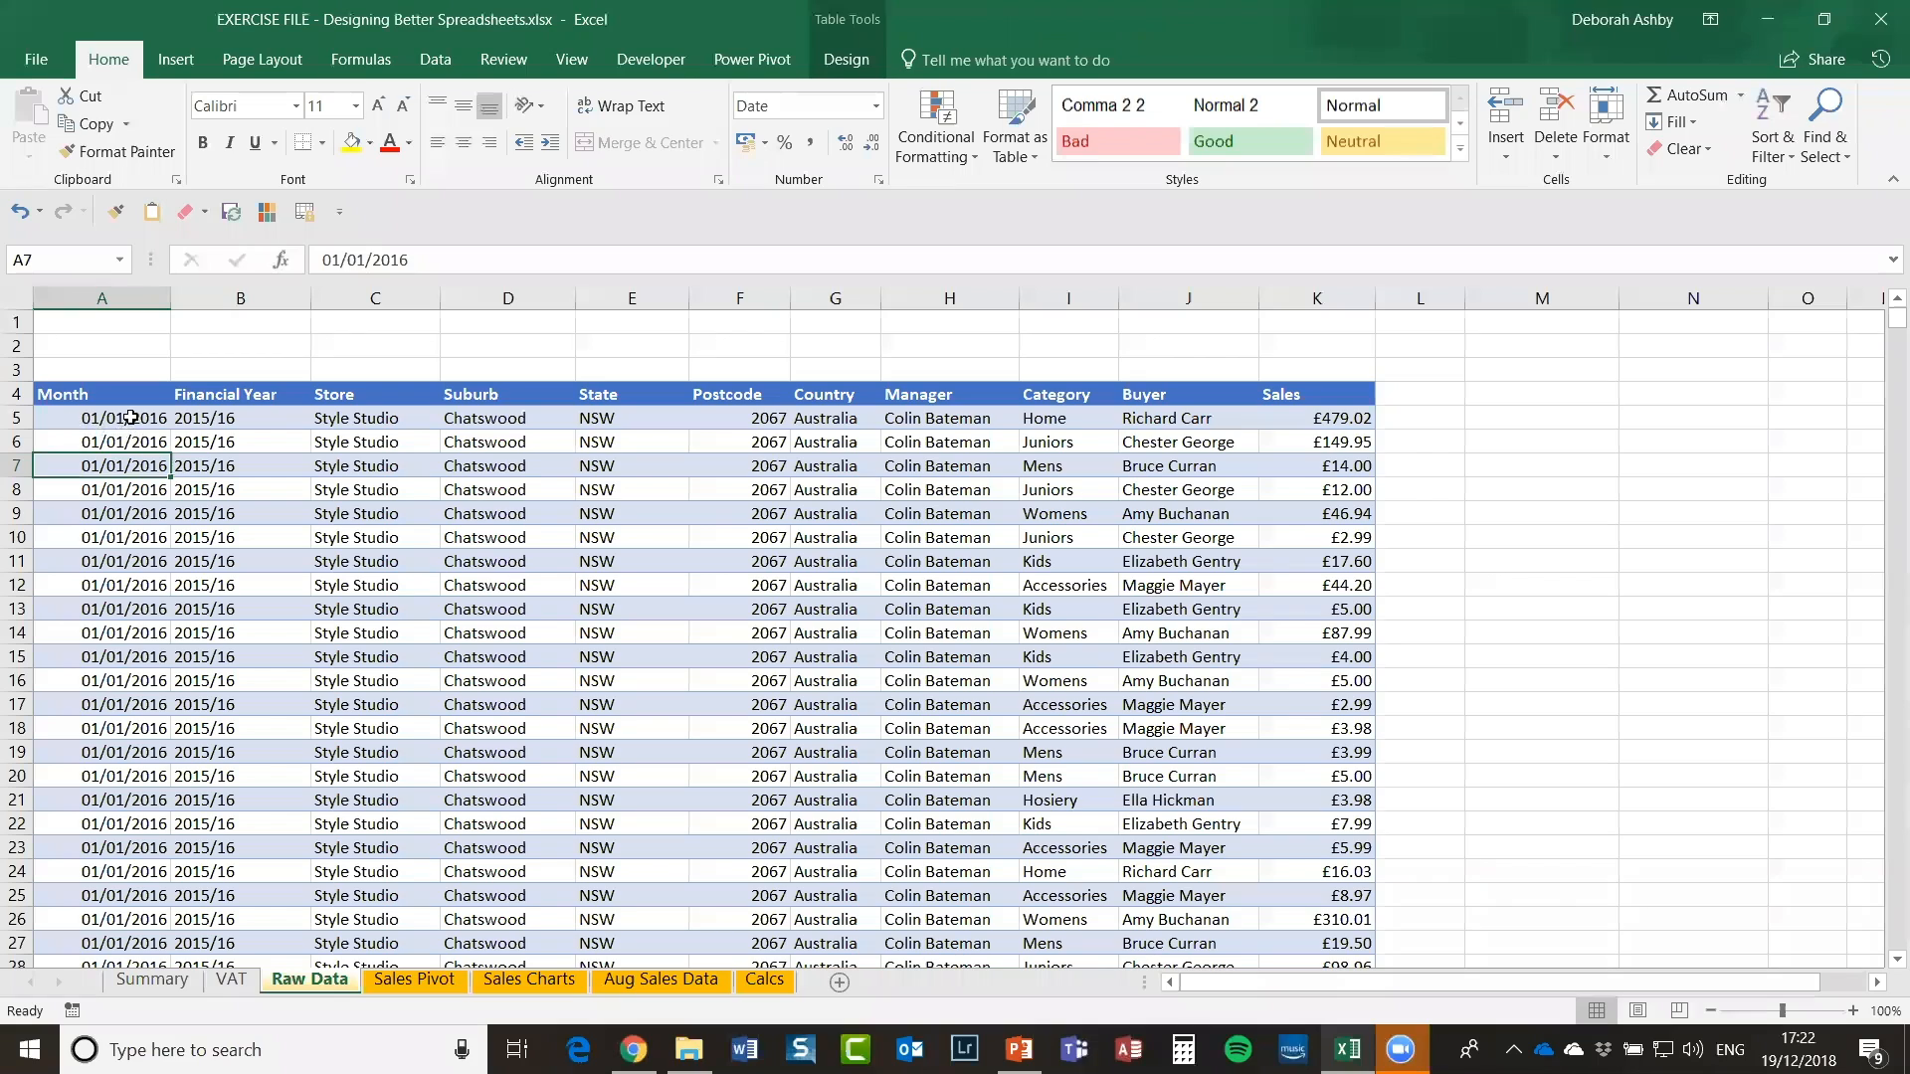
left_click(106, 418)
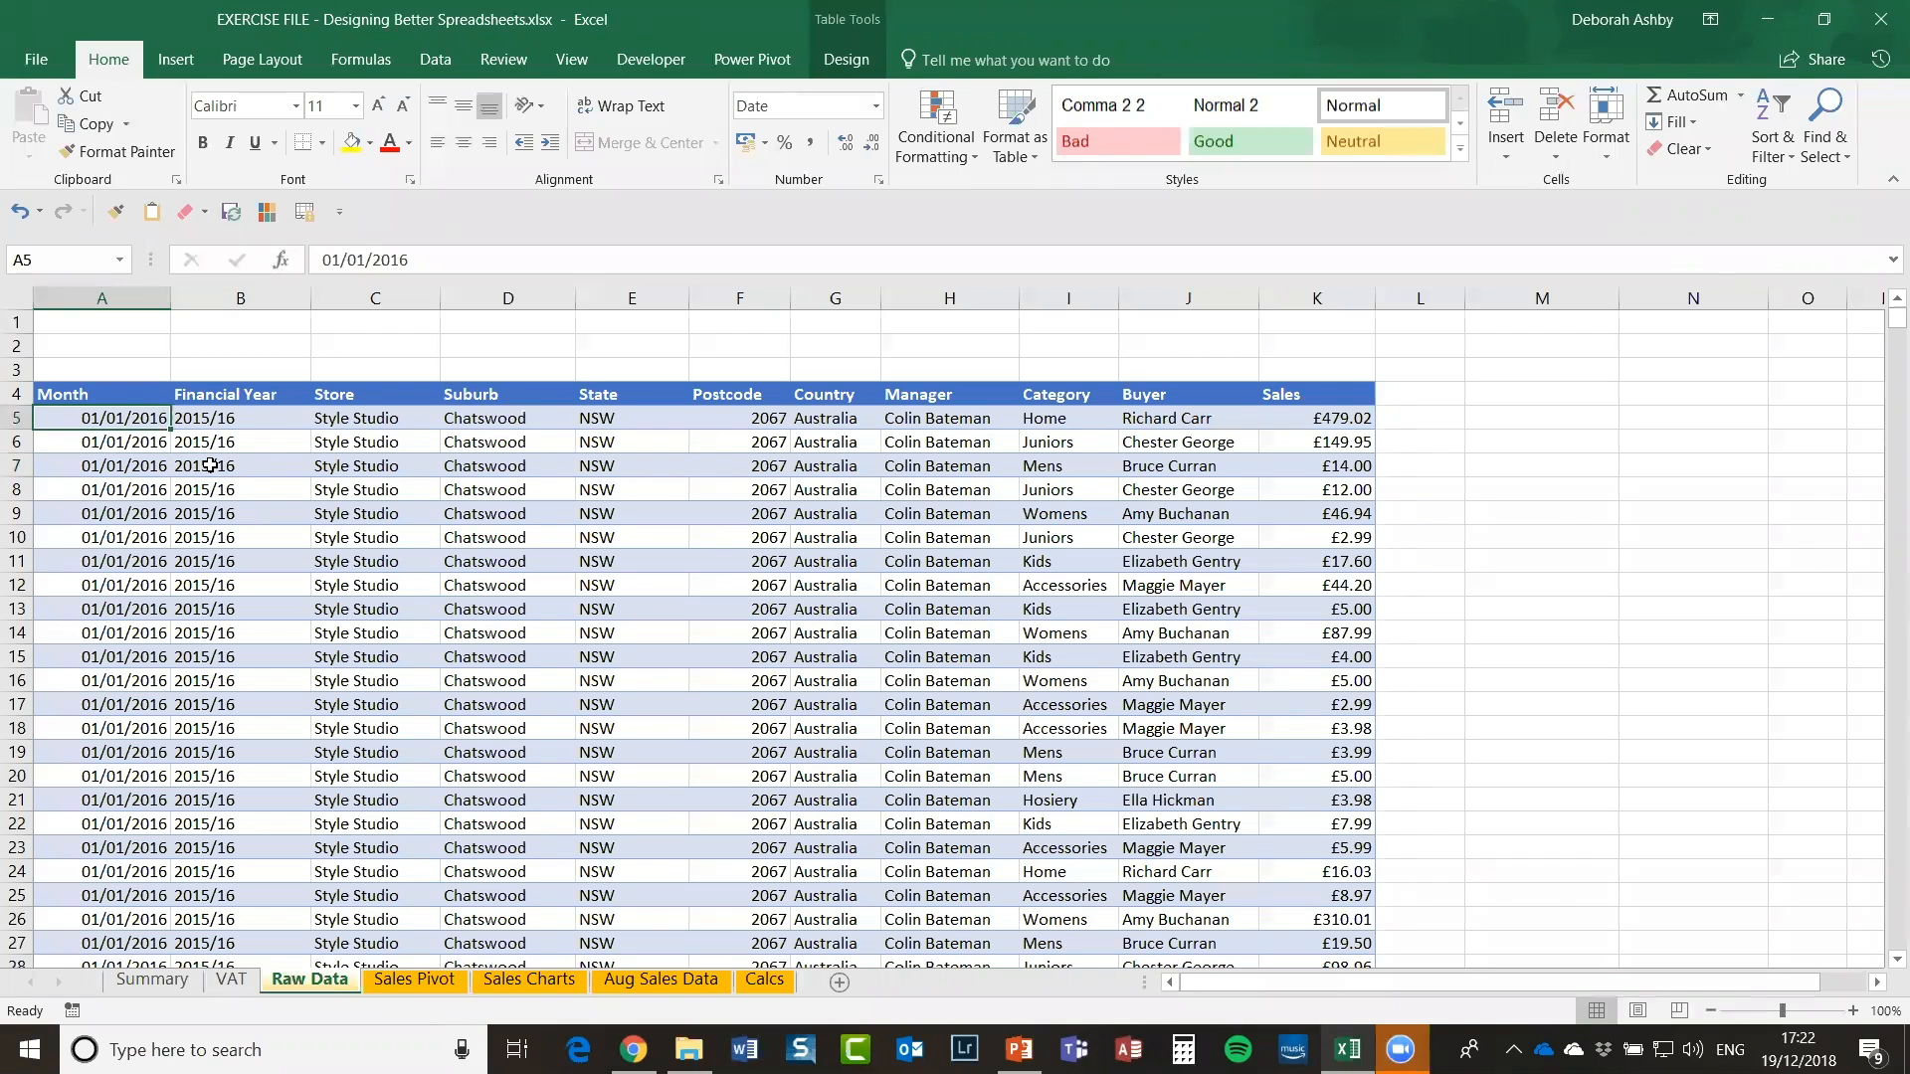
key("ctrl+Down")
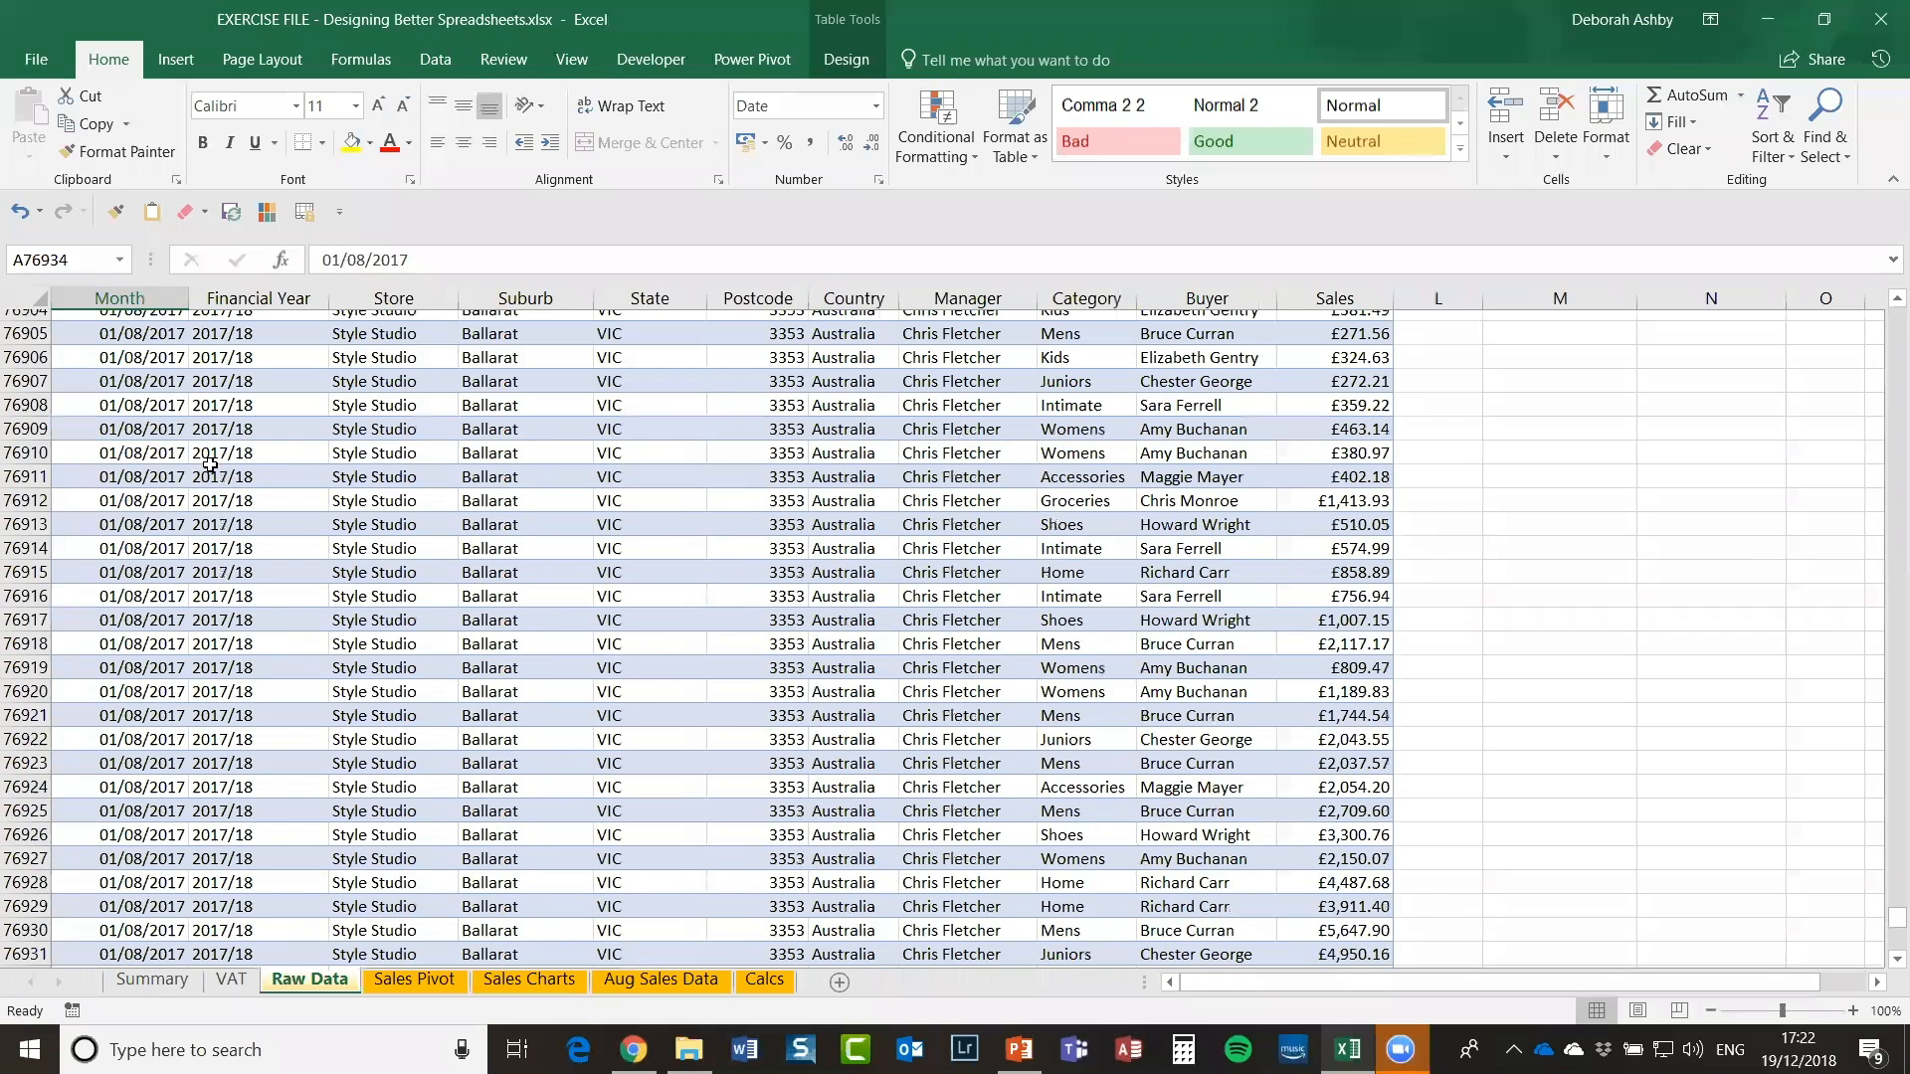
scroll(169, 758, "down", 2)
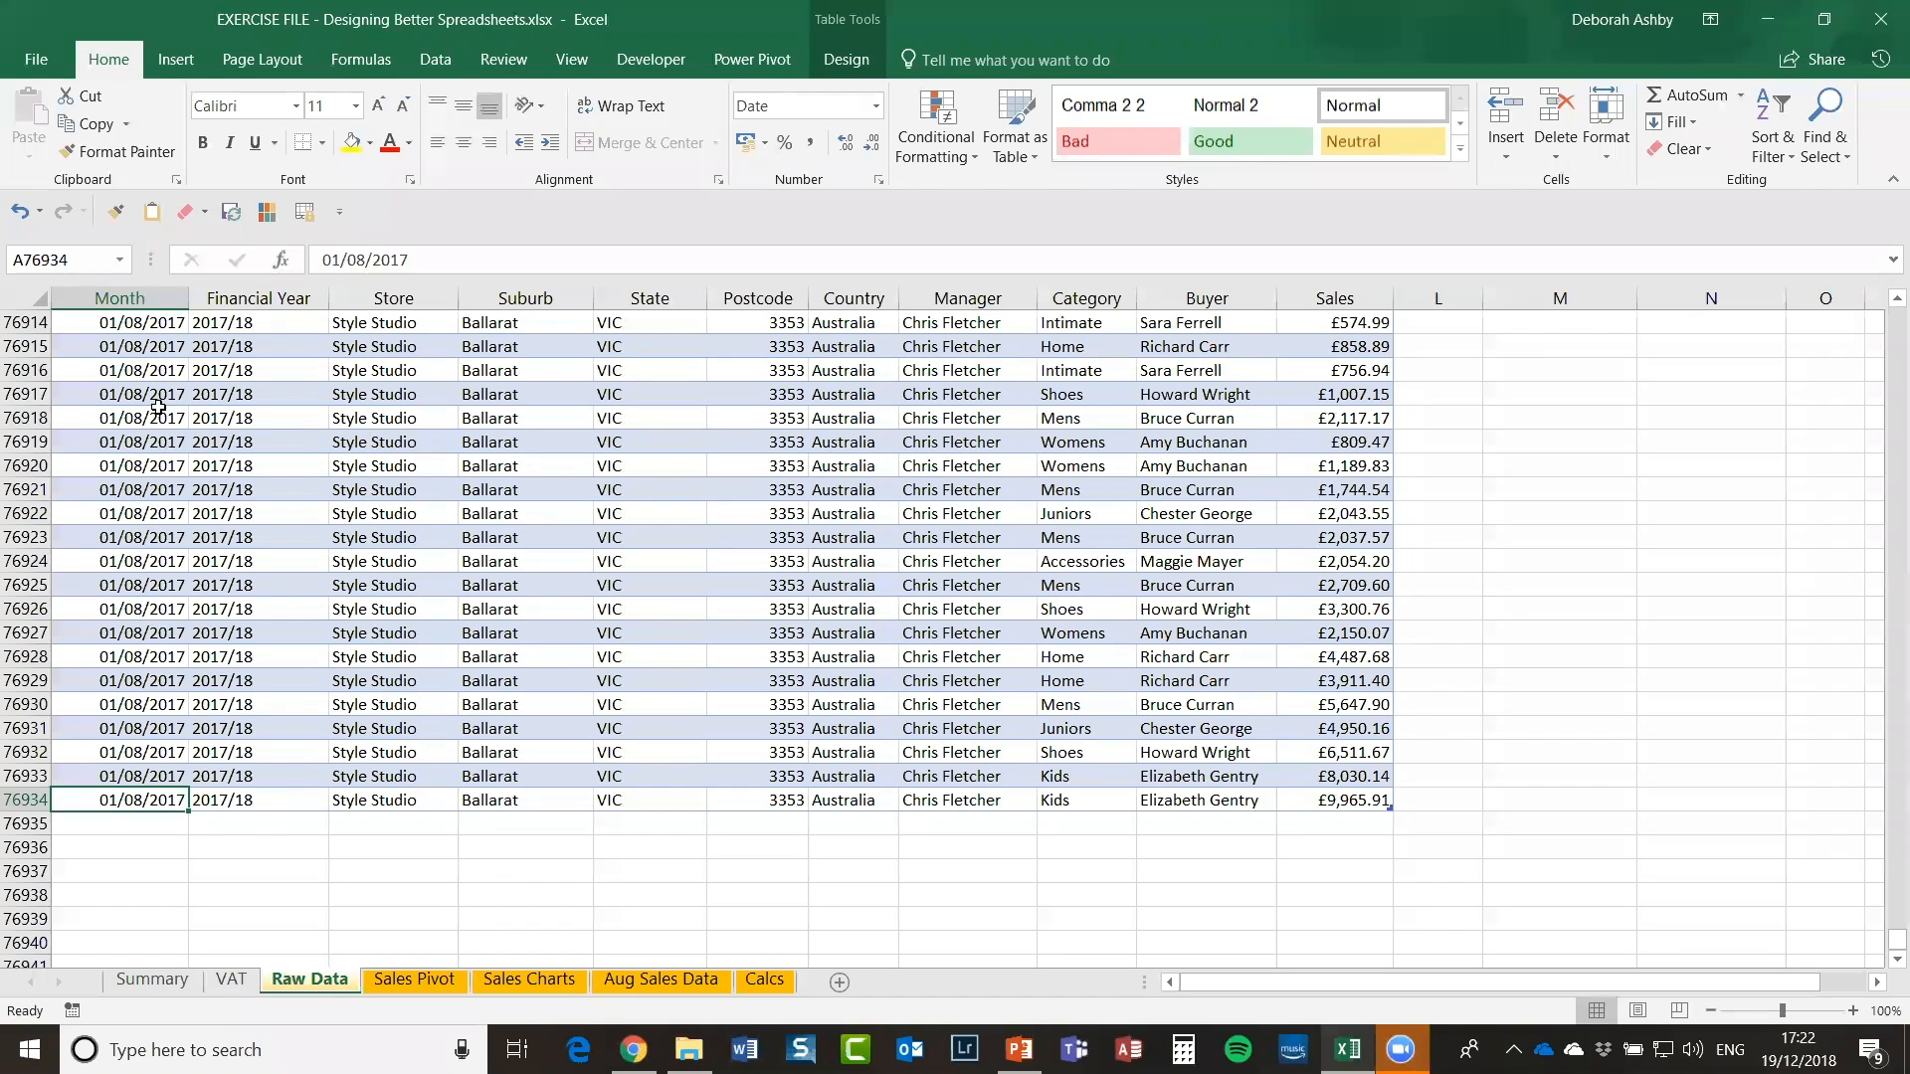
scroll(124, 522, "up", 17)
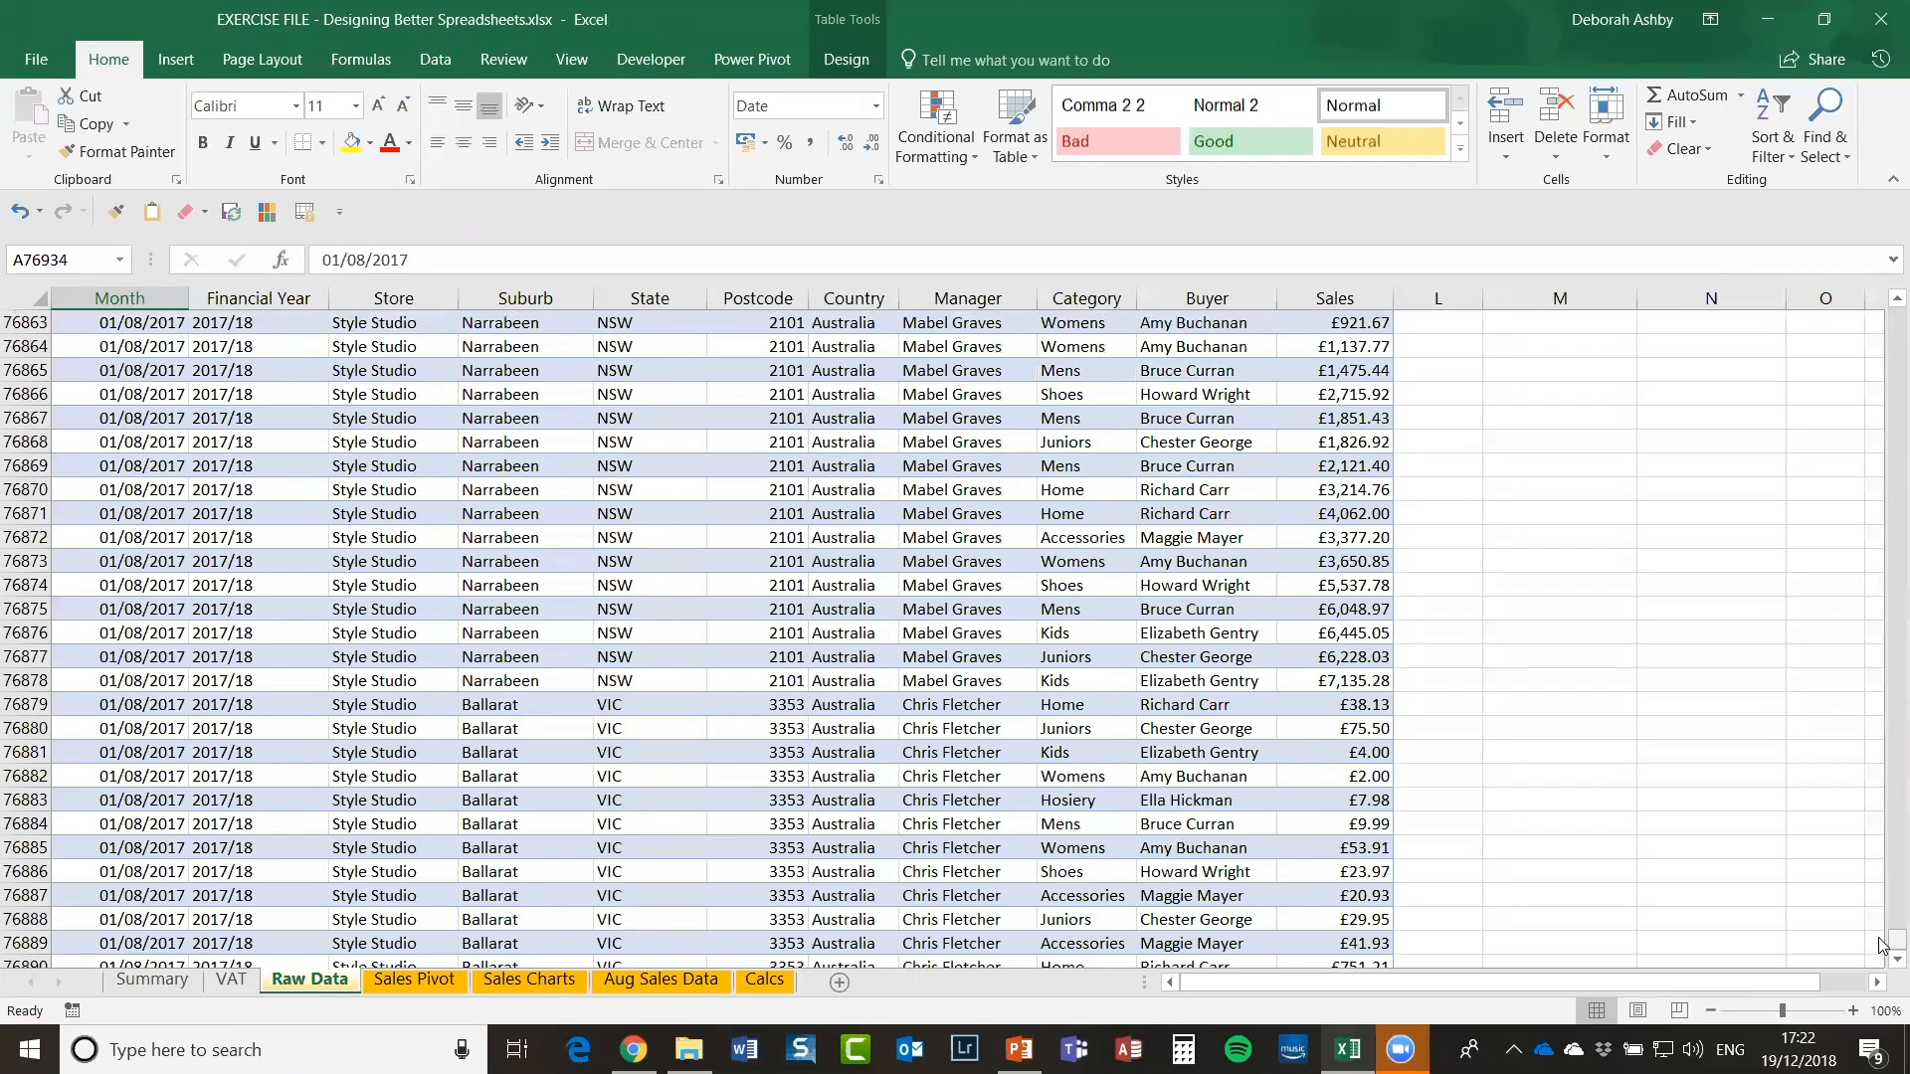
key("ctrl+Up")
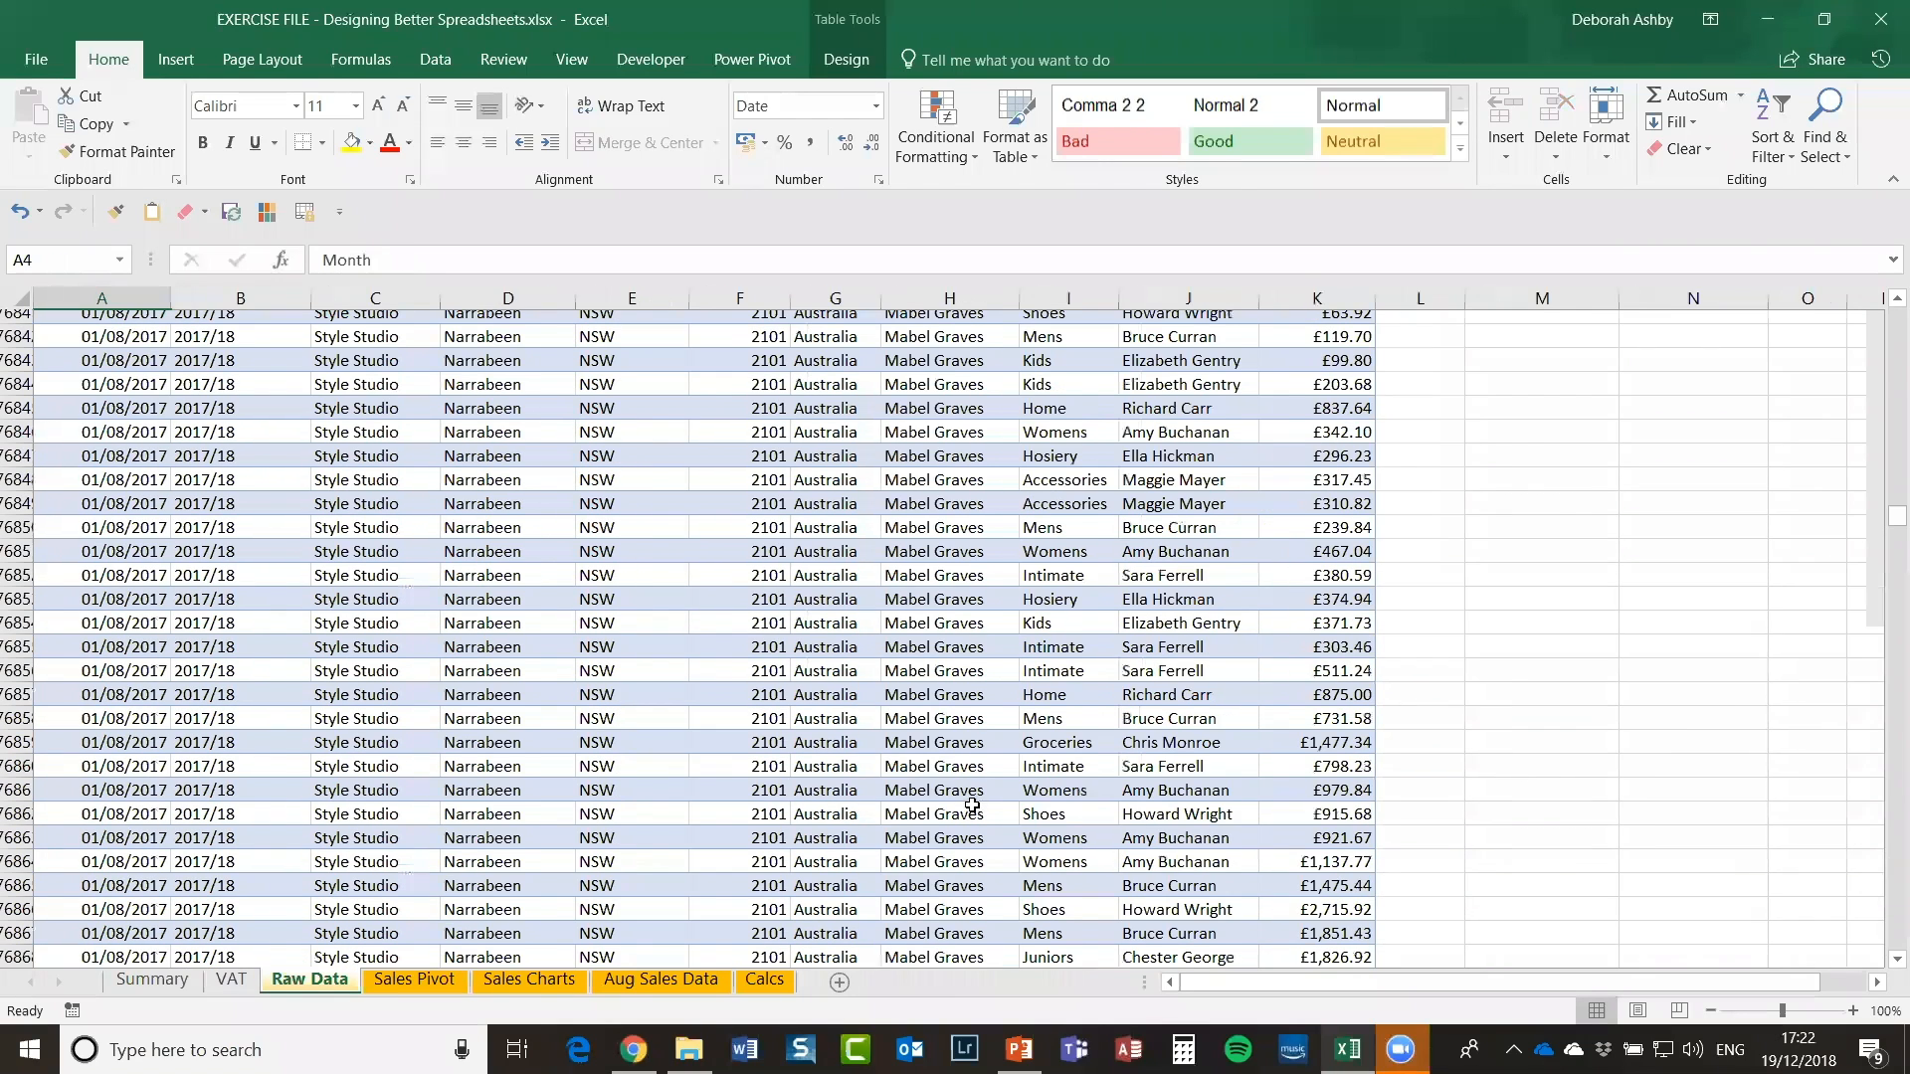
scroll(100, 665, "up", 1)
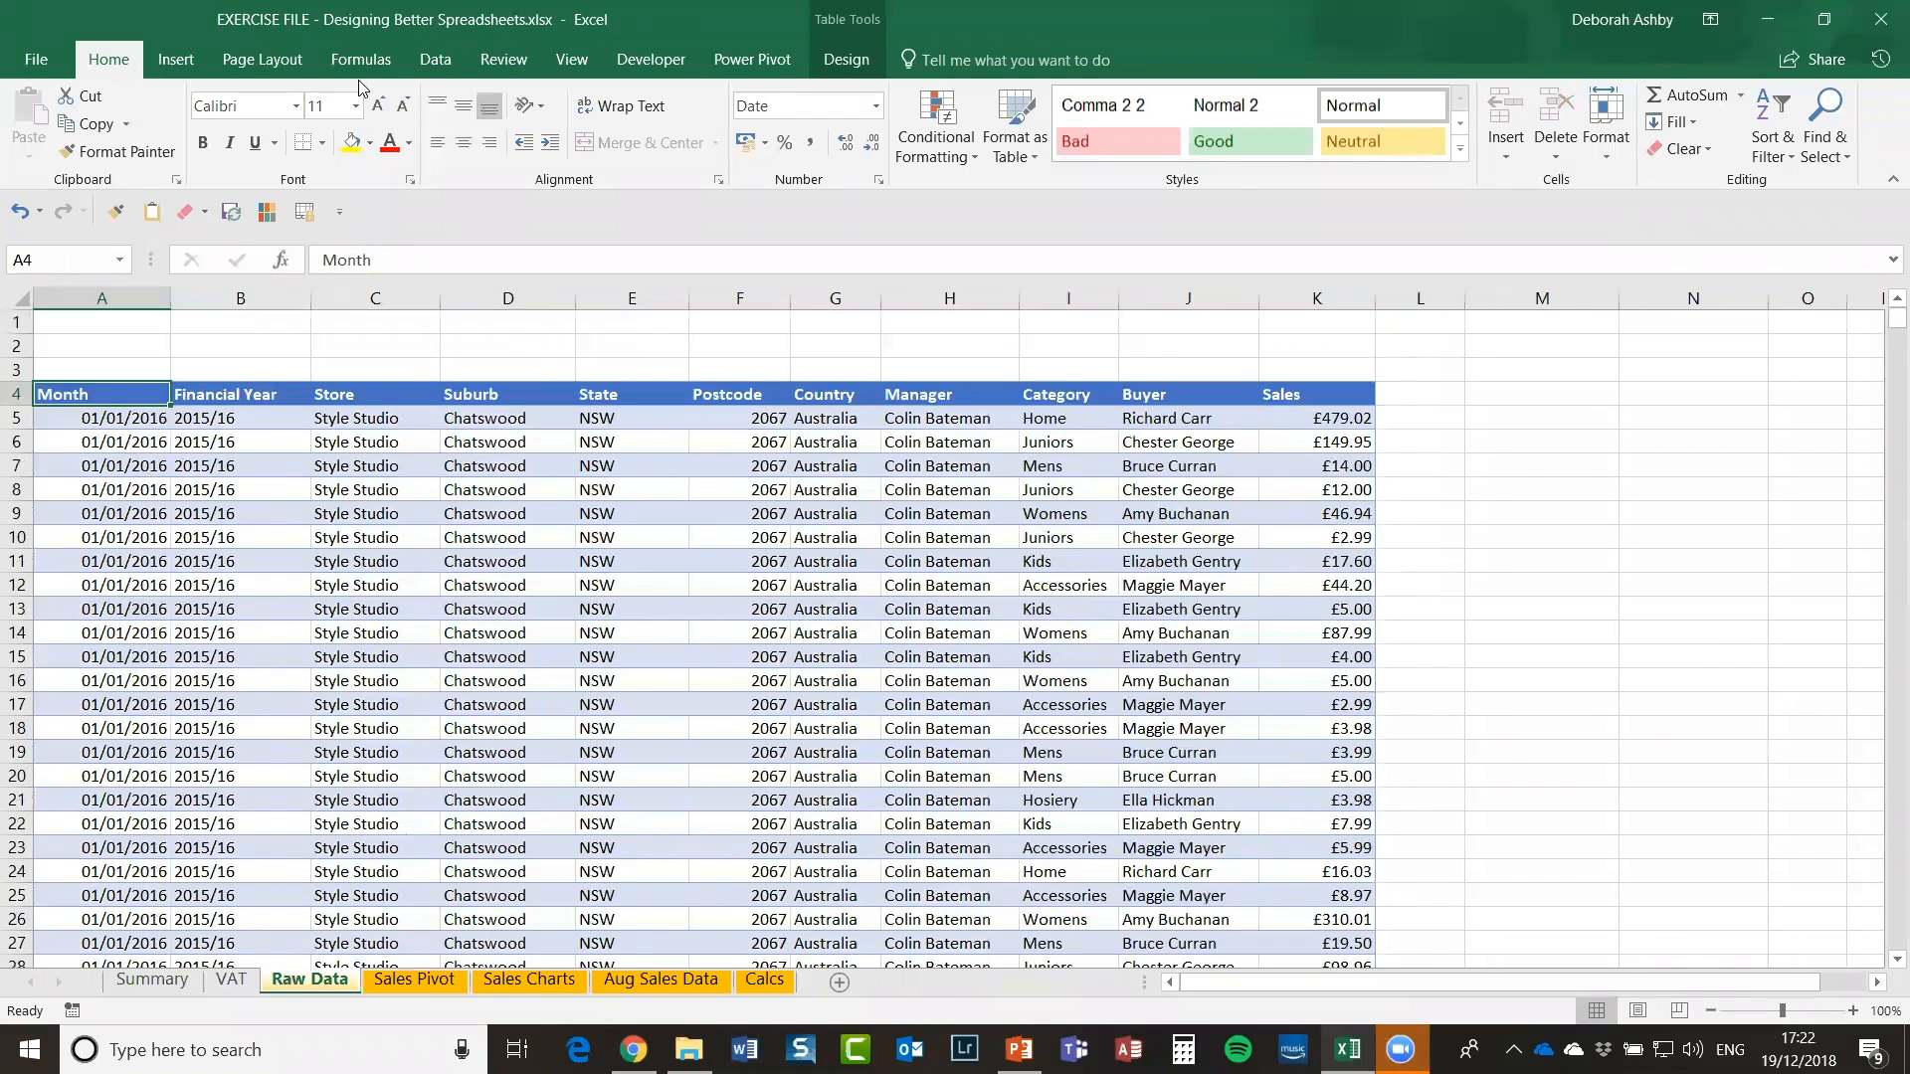
Step: Set up Data Validation to allow dates between, starting at 01/01/2016
left_click(434, 62)
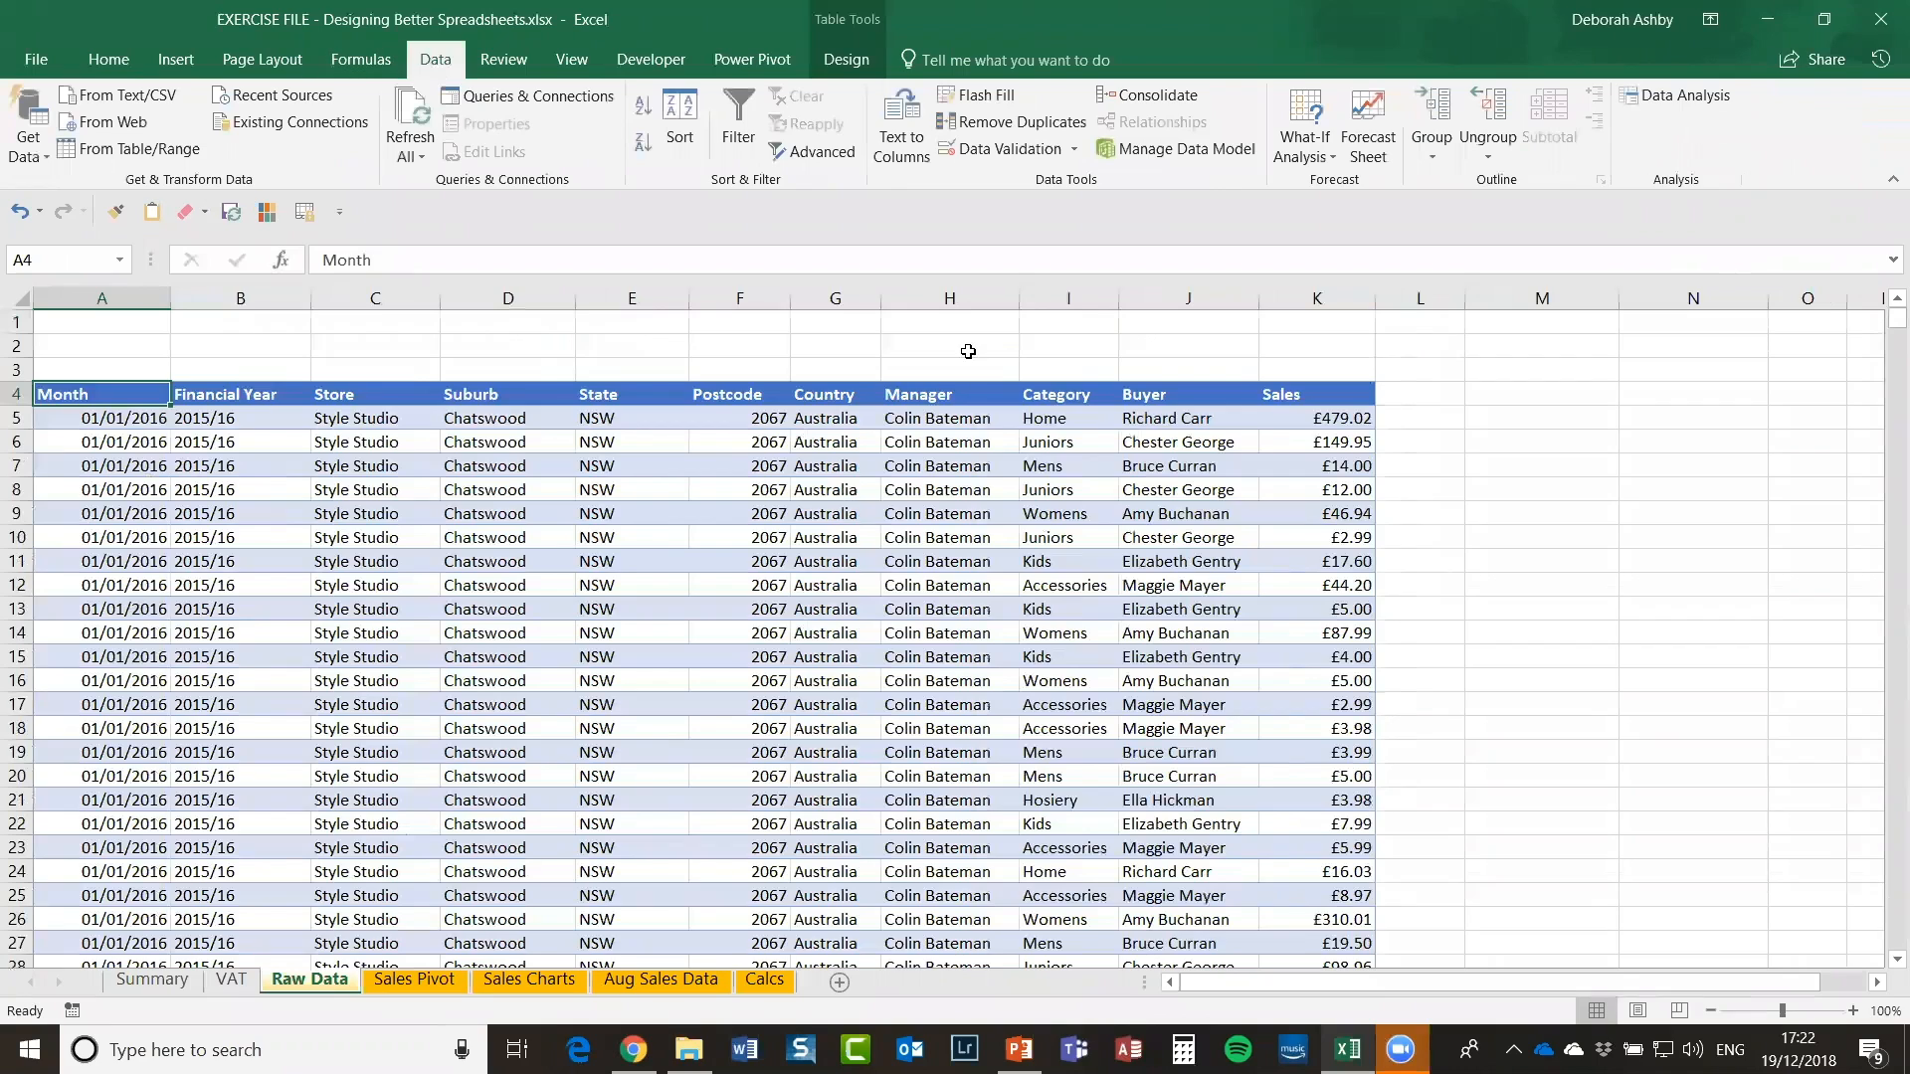
left_click(1009, 149)
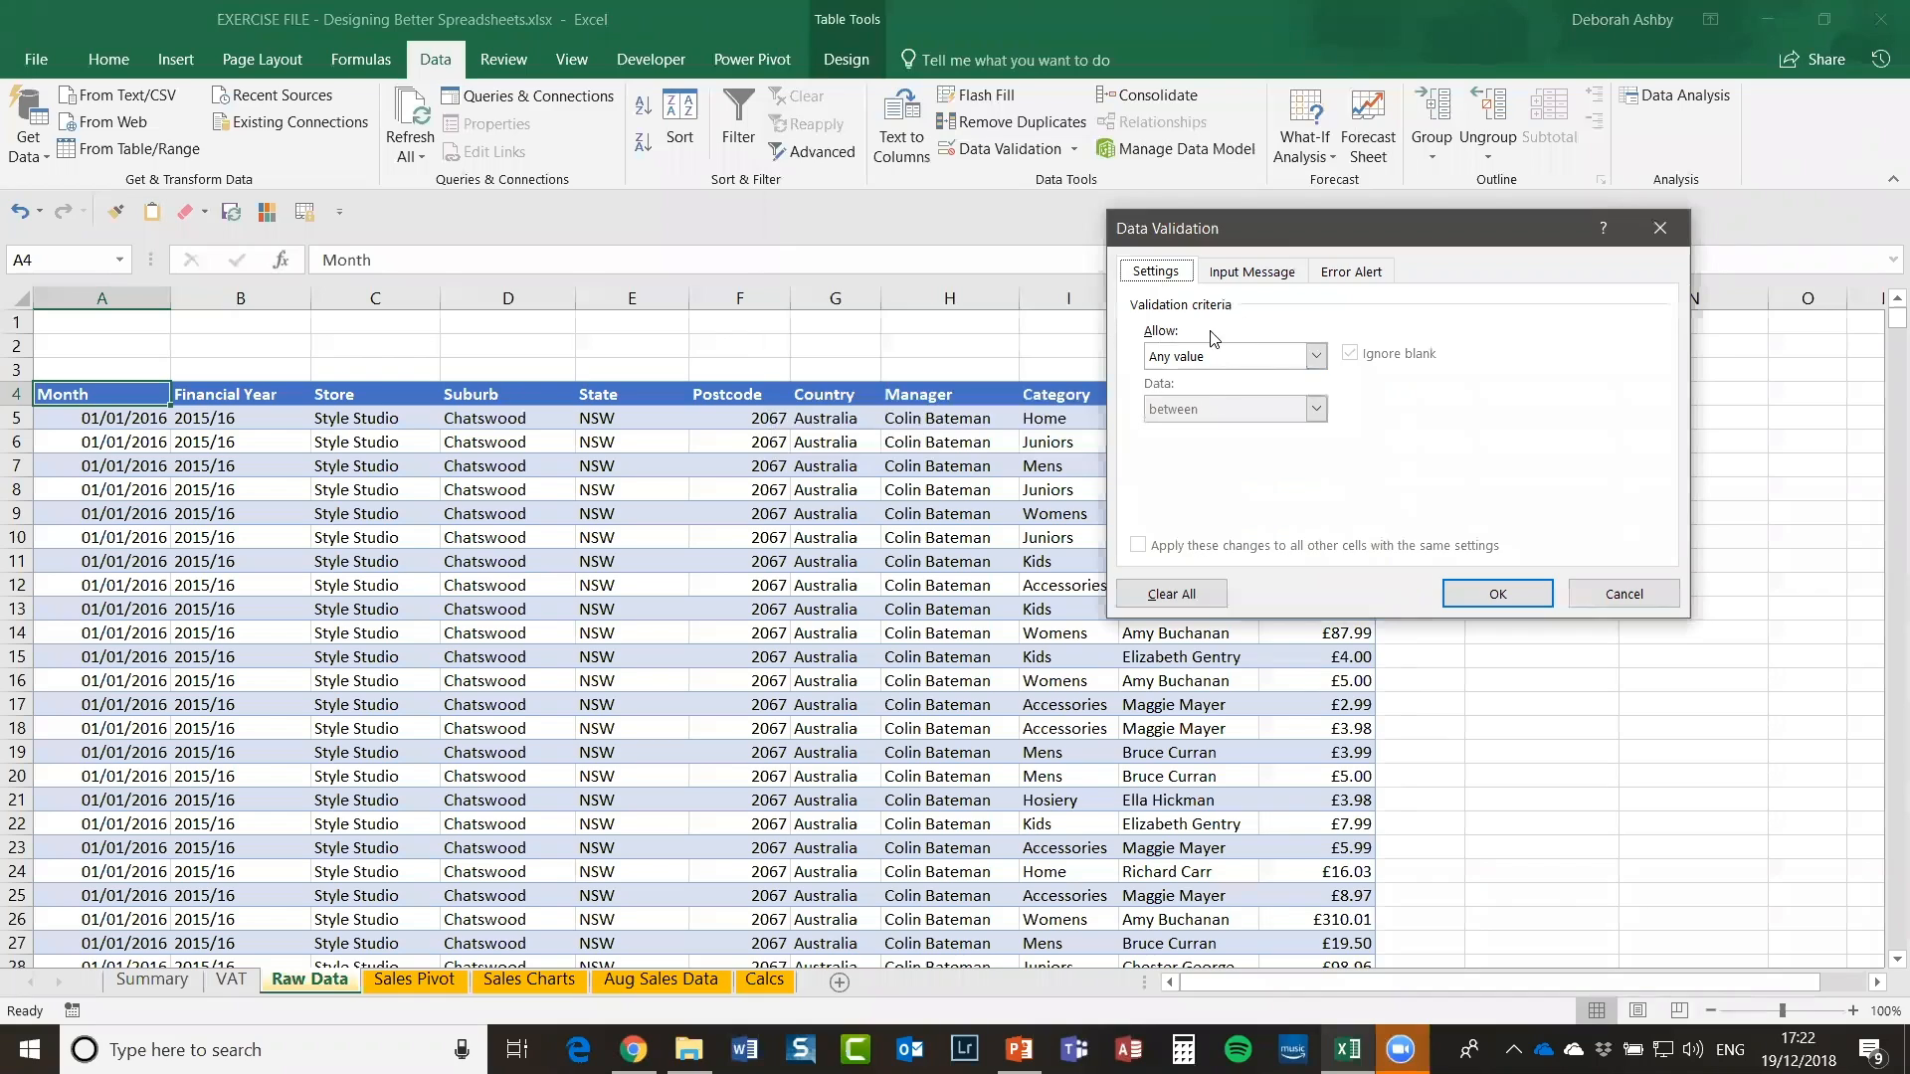
left_click(1315, 356)
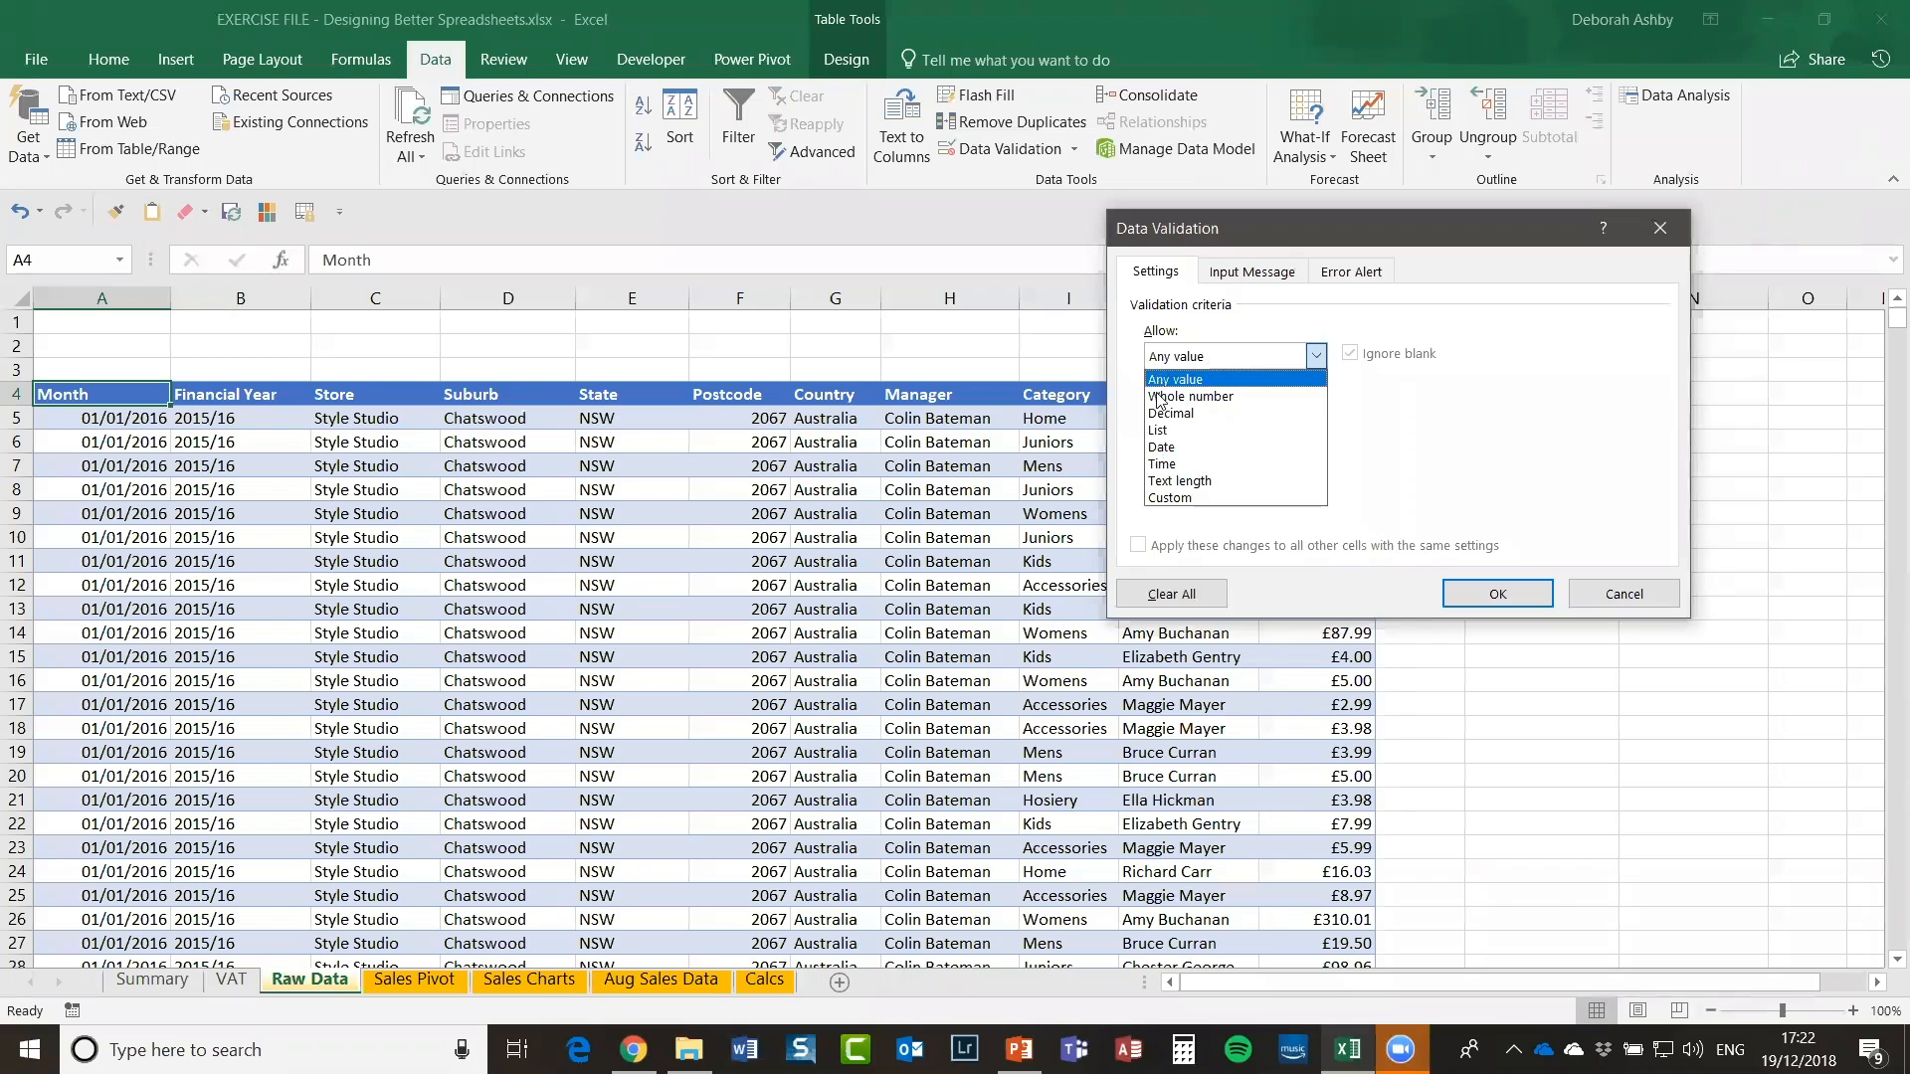
left_click(1203, 449)
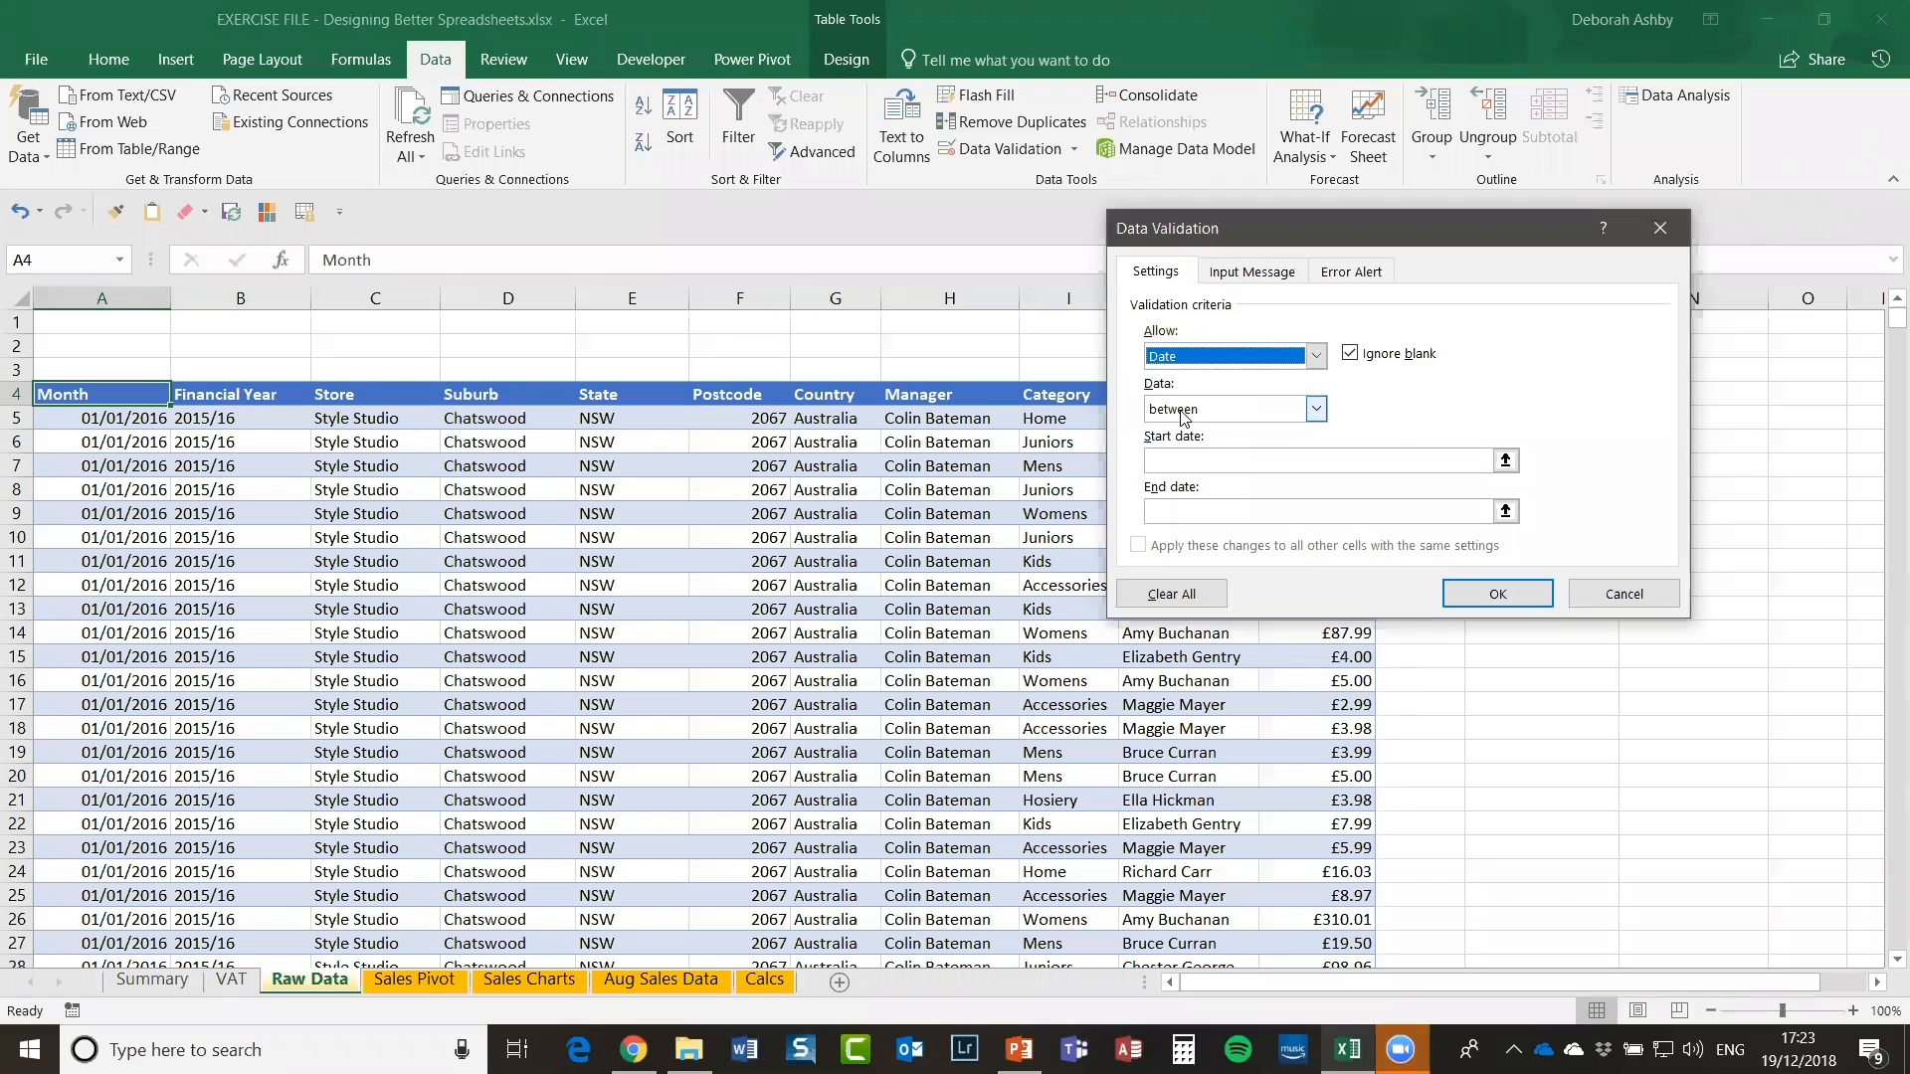
left_click(1170, 461)
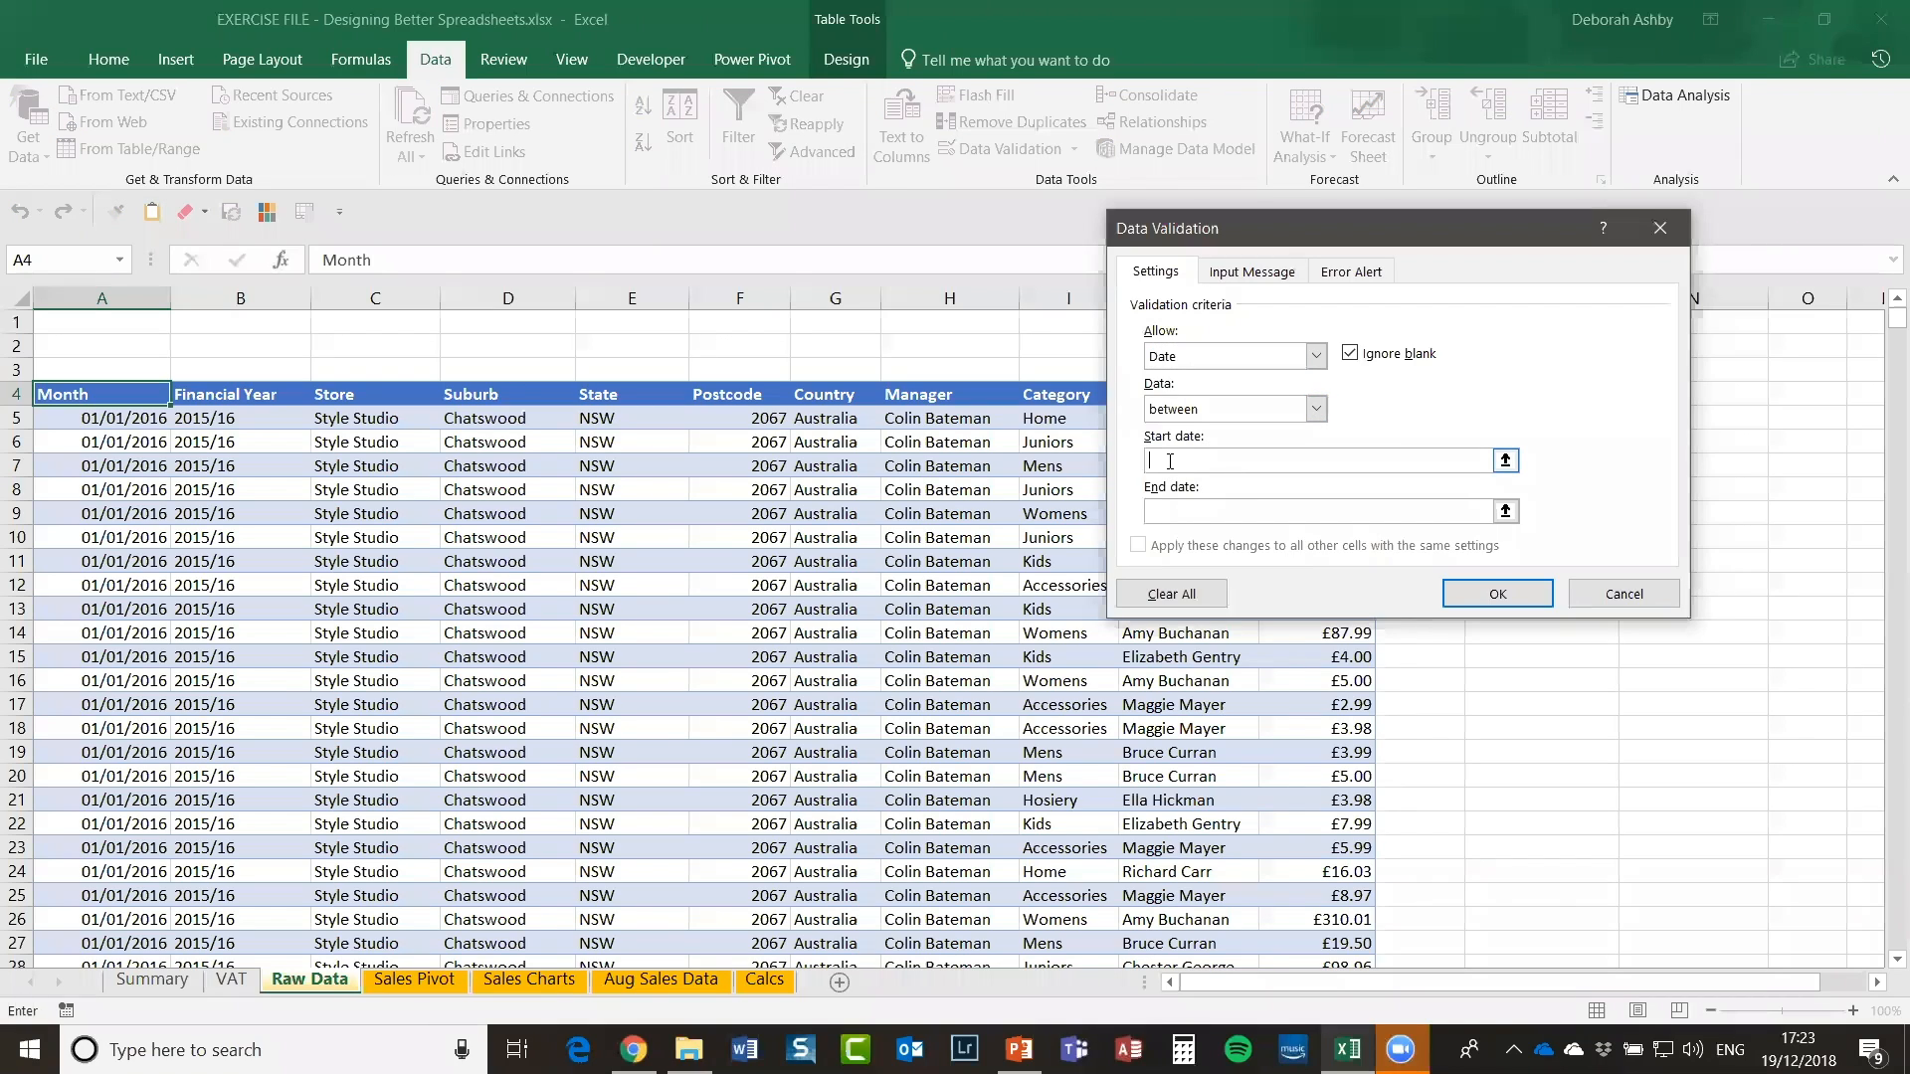
type("01/01/2016")
Step: Set the end date reference to =A76934, then close the validation settings
left_click(1162, 515)
left_click(1505, 511)
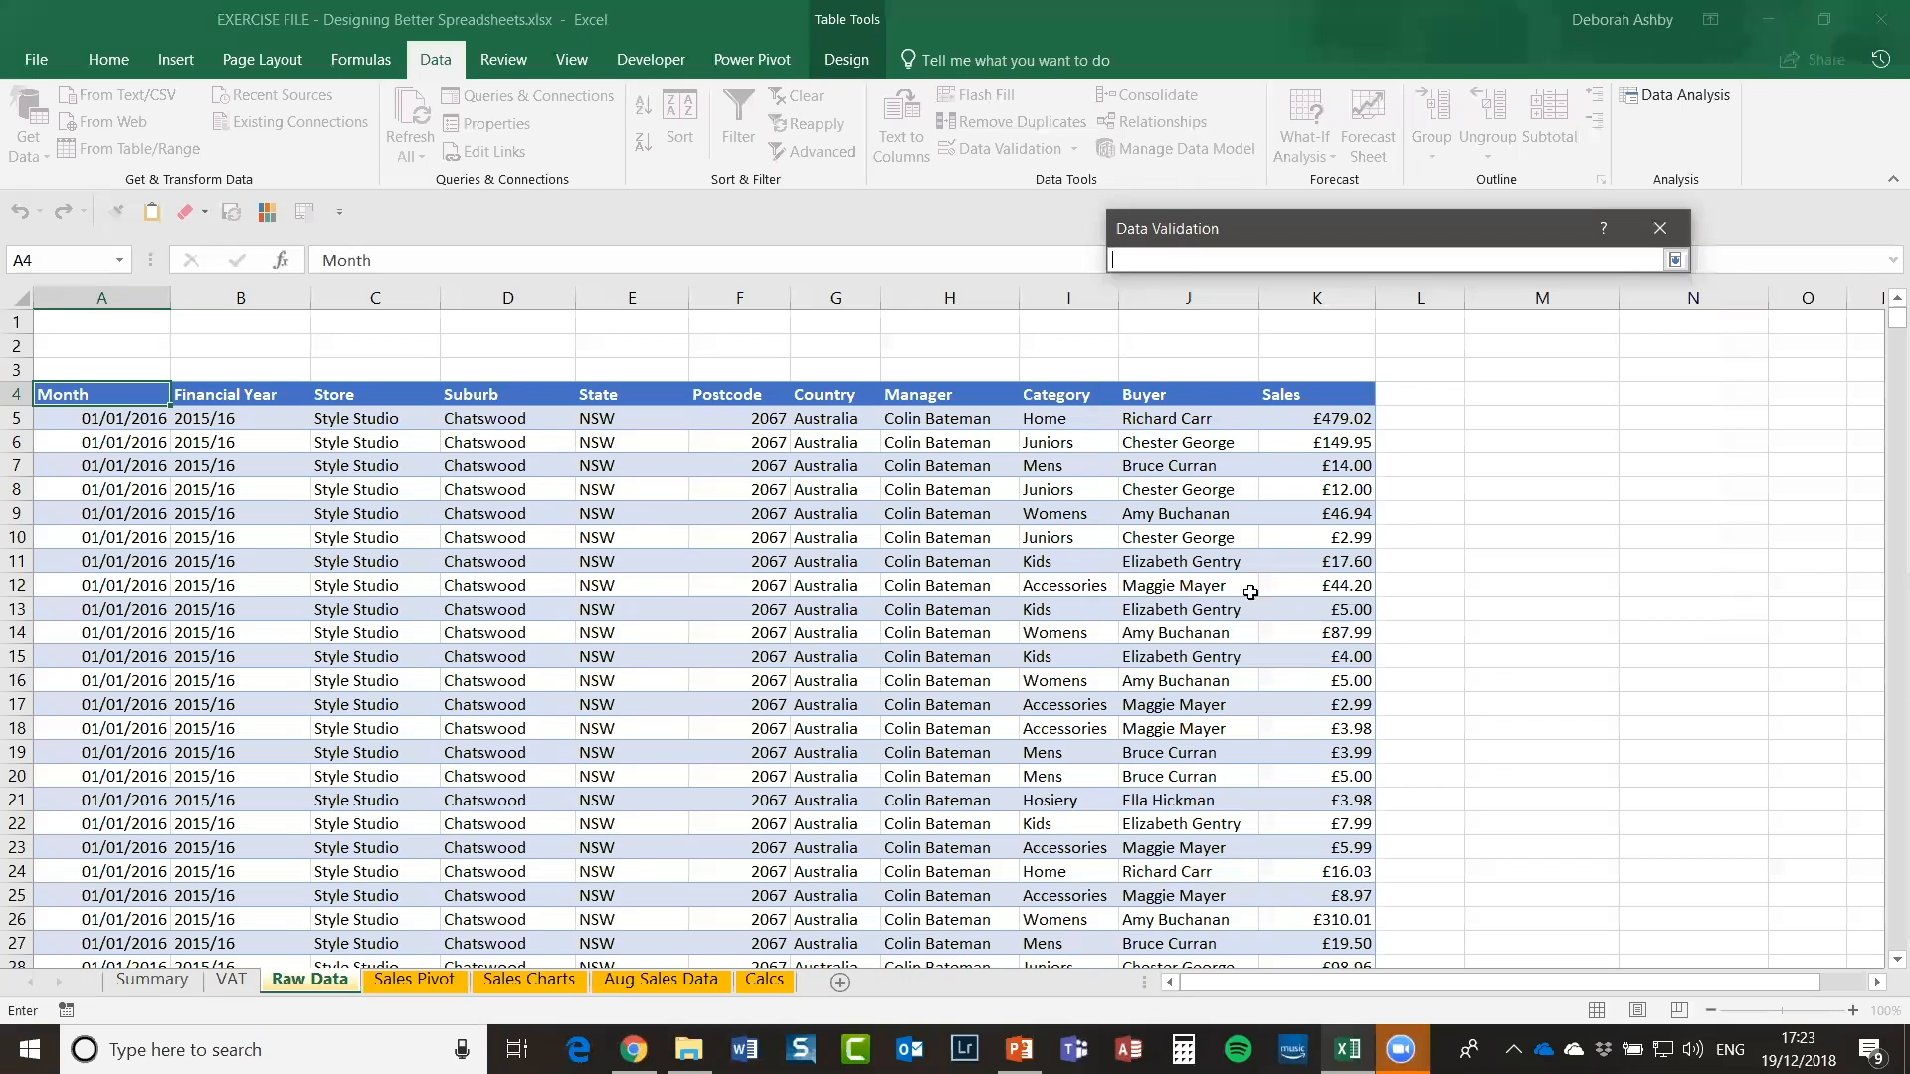
left_click(113, 632)
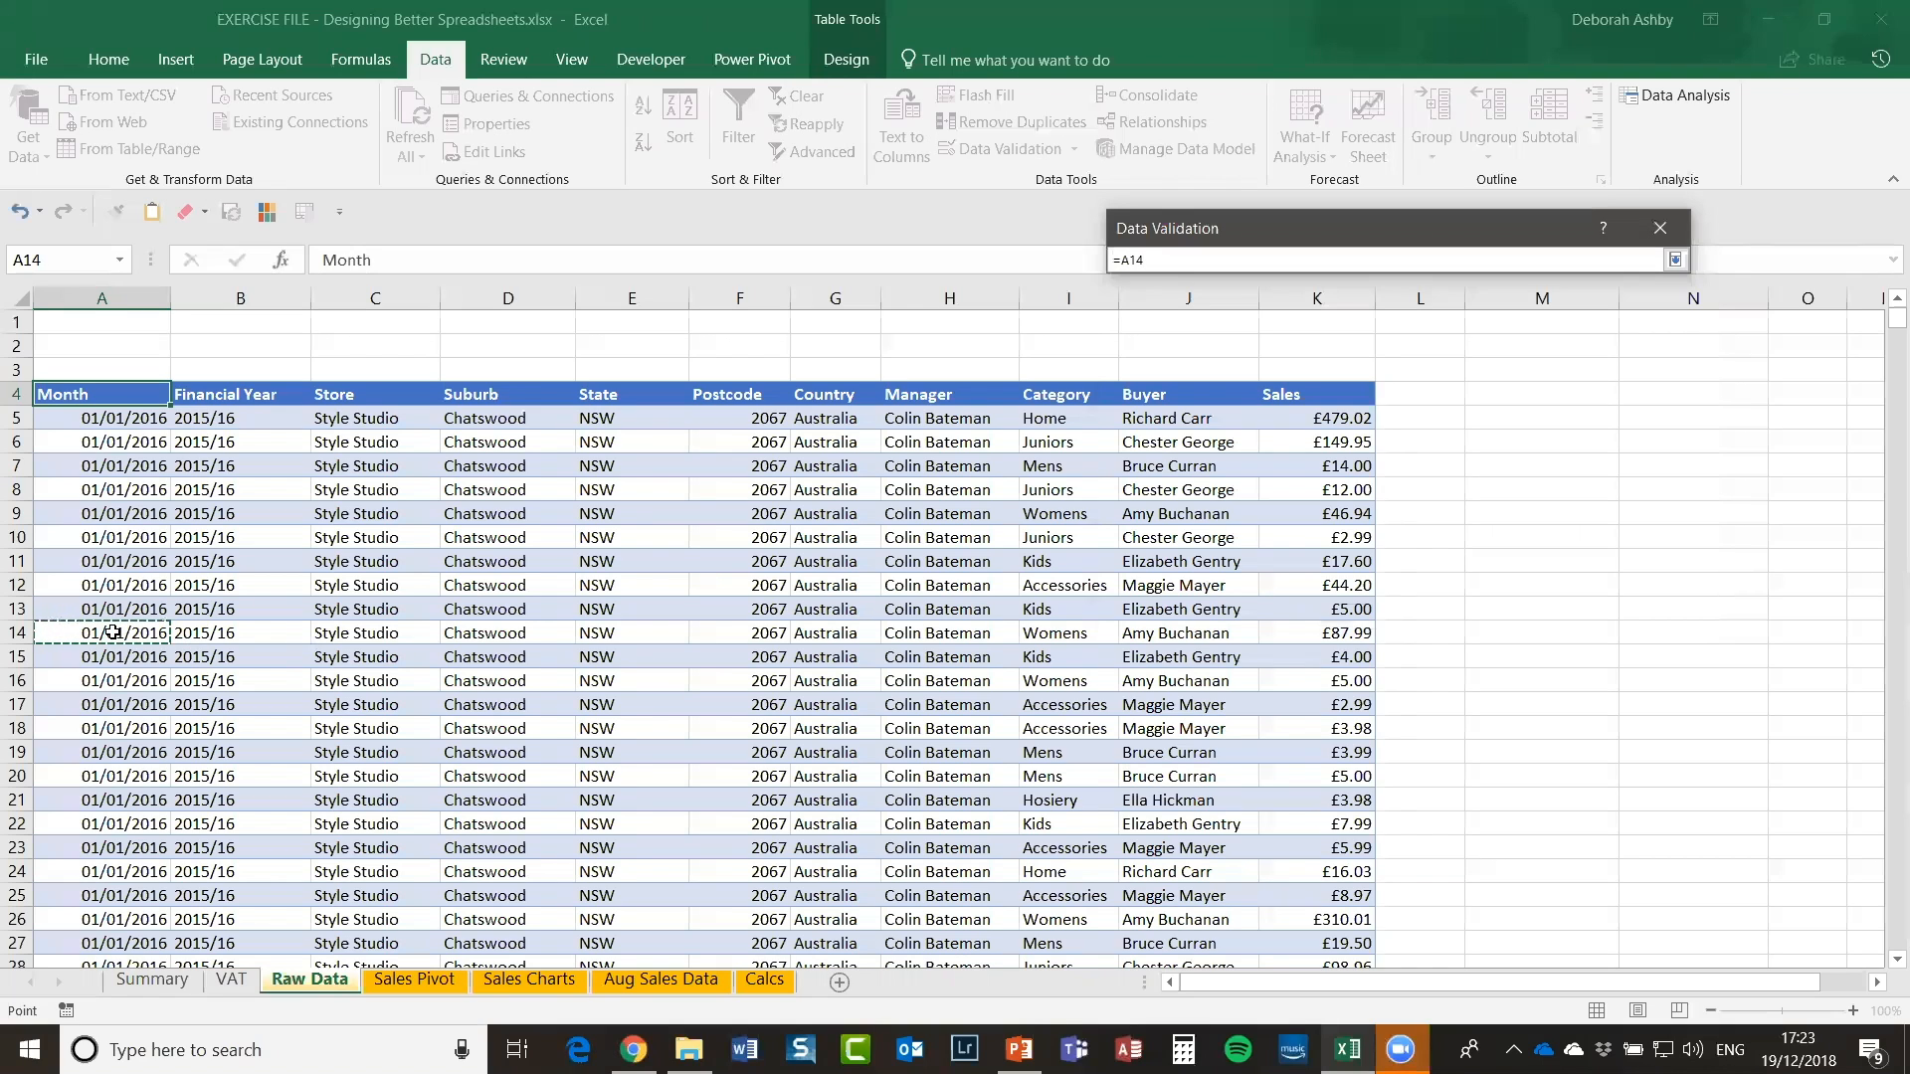
key("BackSpace")
key("BackSpace")
type("76934")
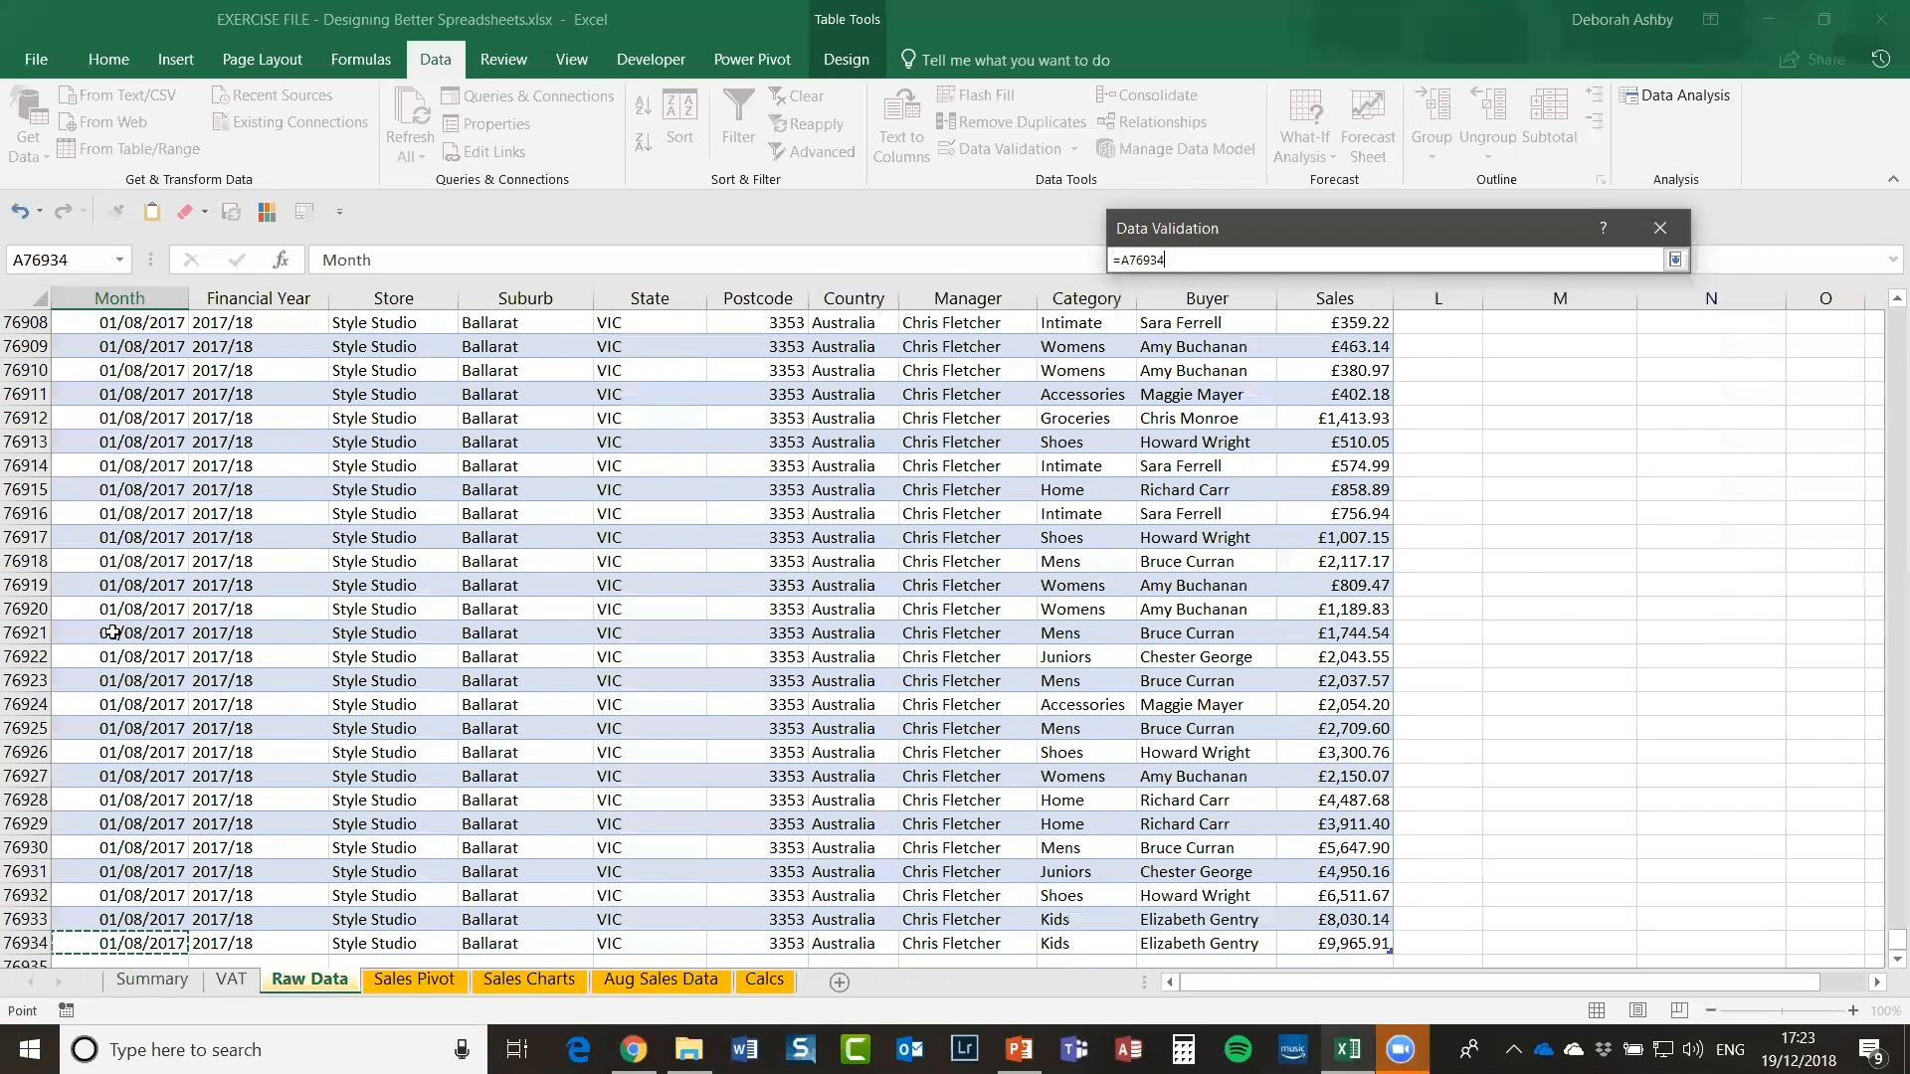
key("Return")
left_click(97, 542)
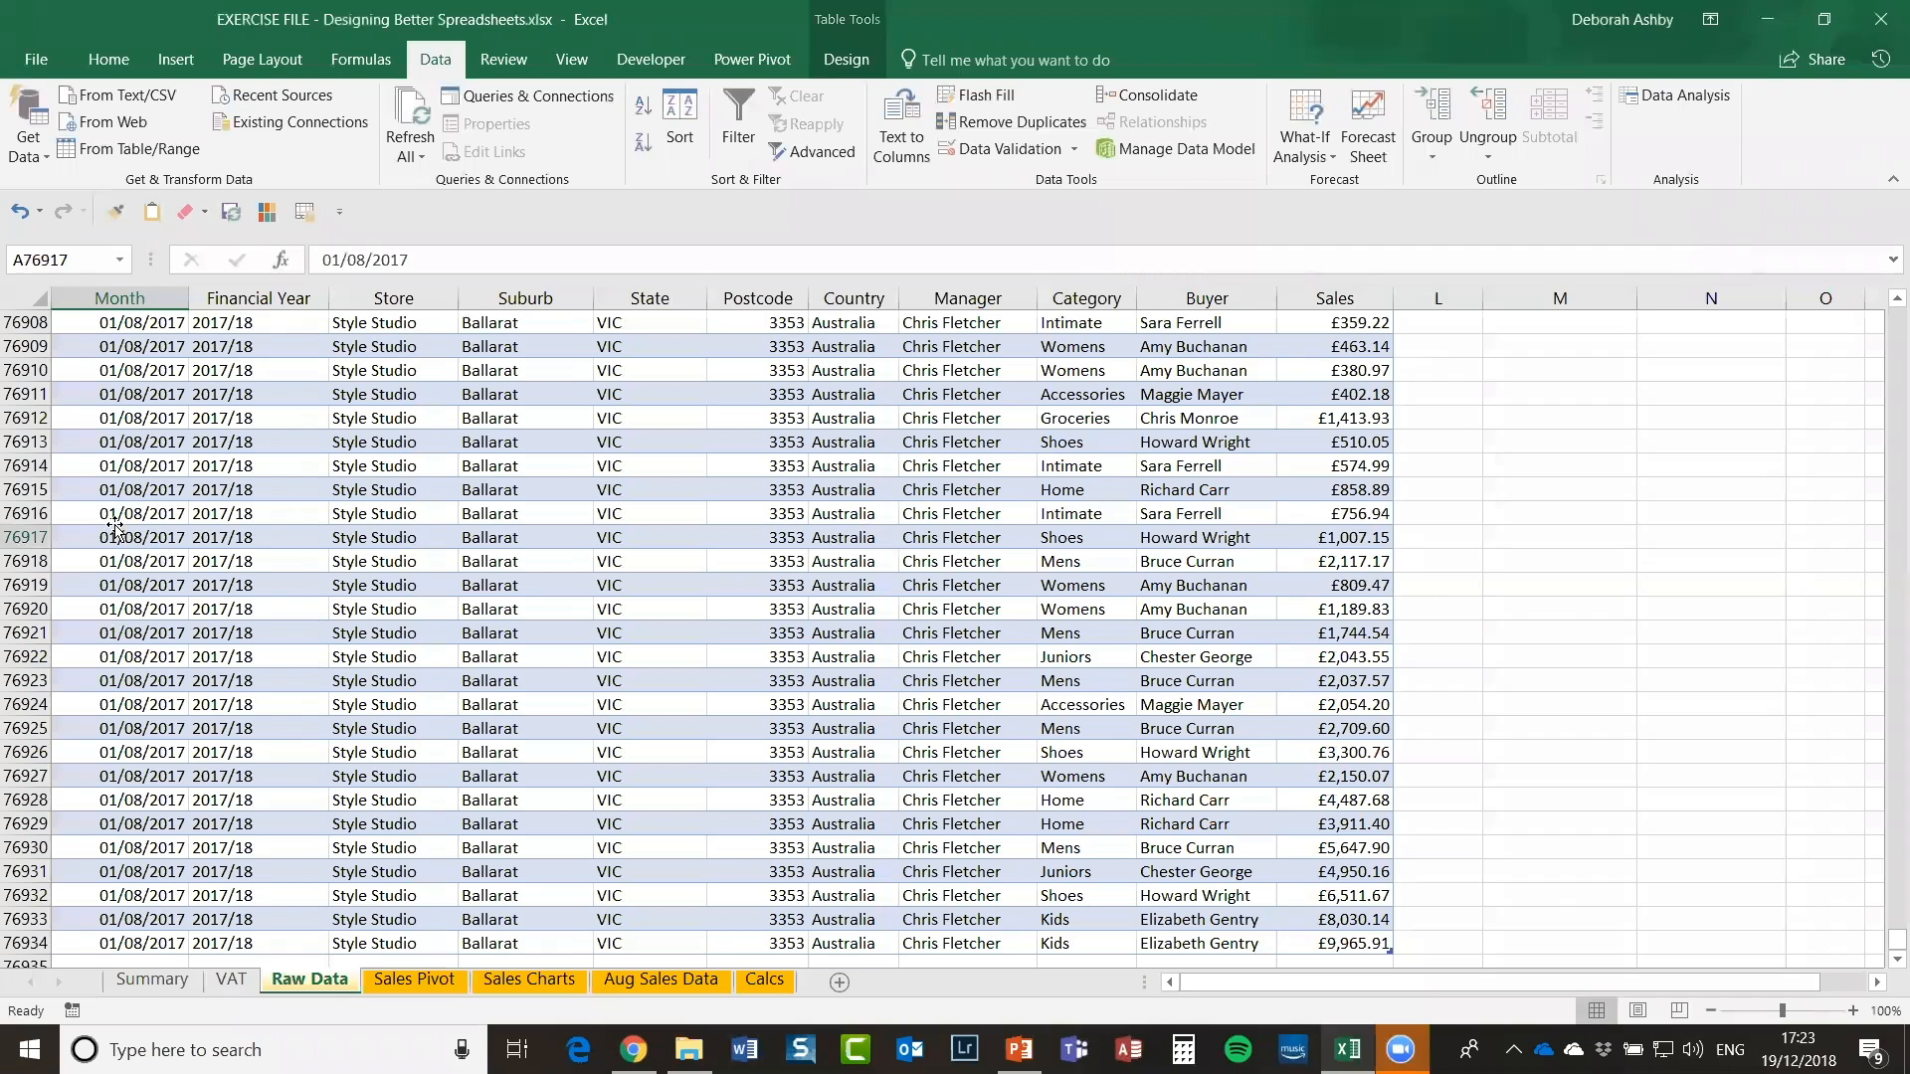
left_click_drag(1892, 941, 1883, 301)
Step: From Month cell A9, set the validation to Date between 01/01/2016 and 01/01/2018
left_click(99, 513)
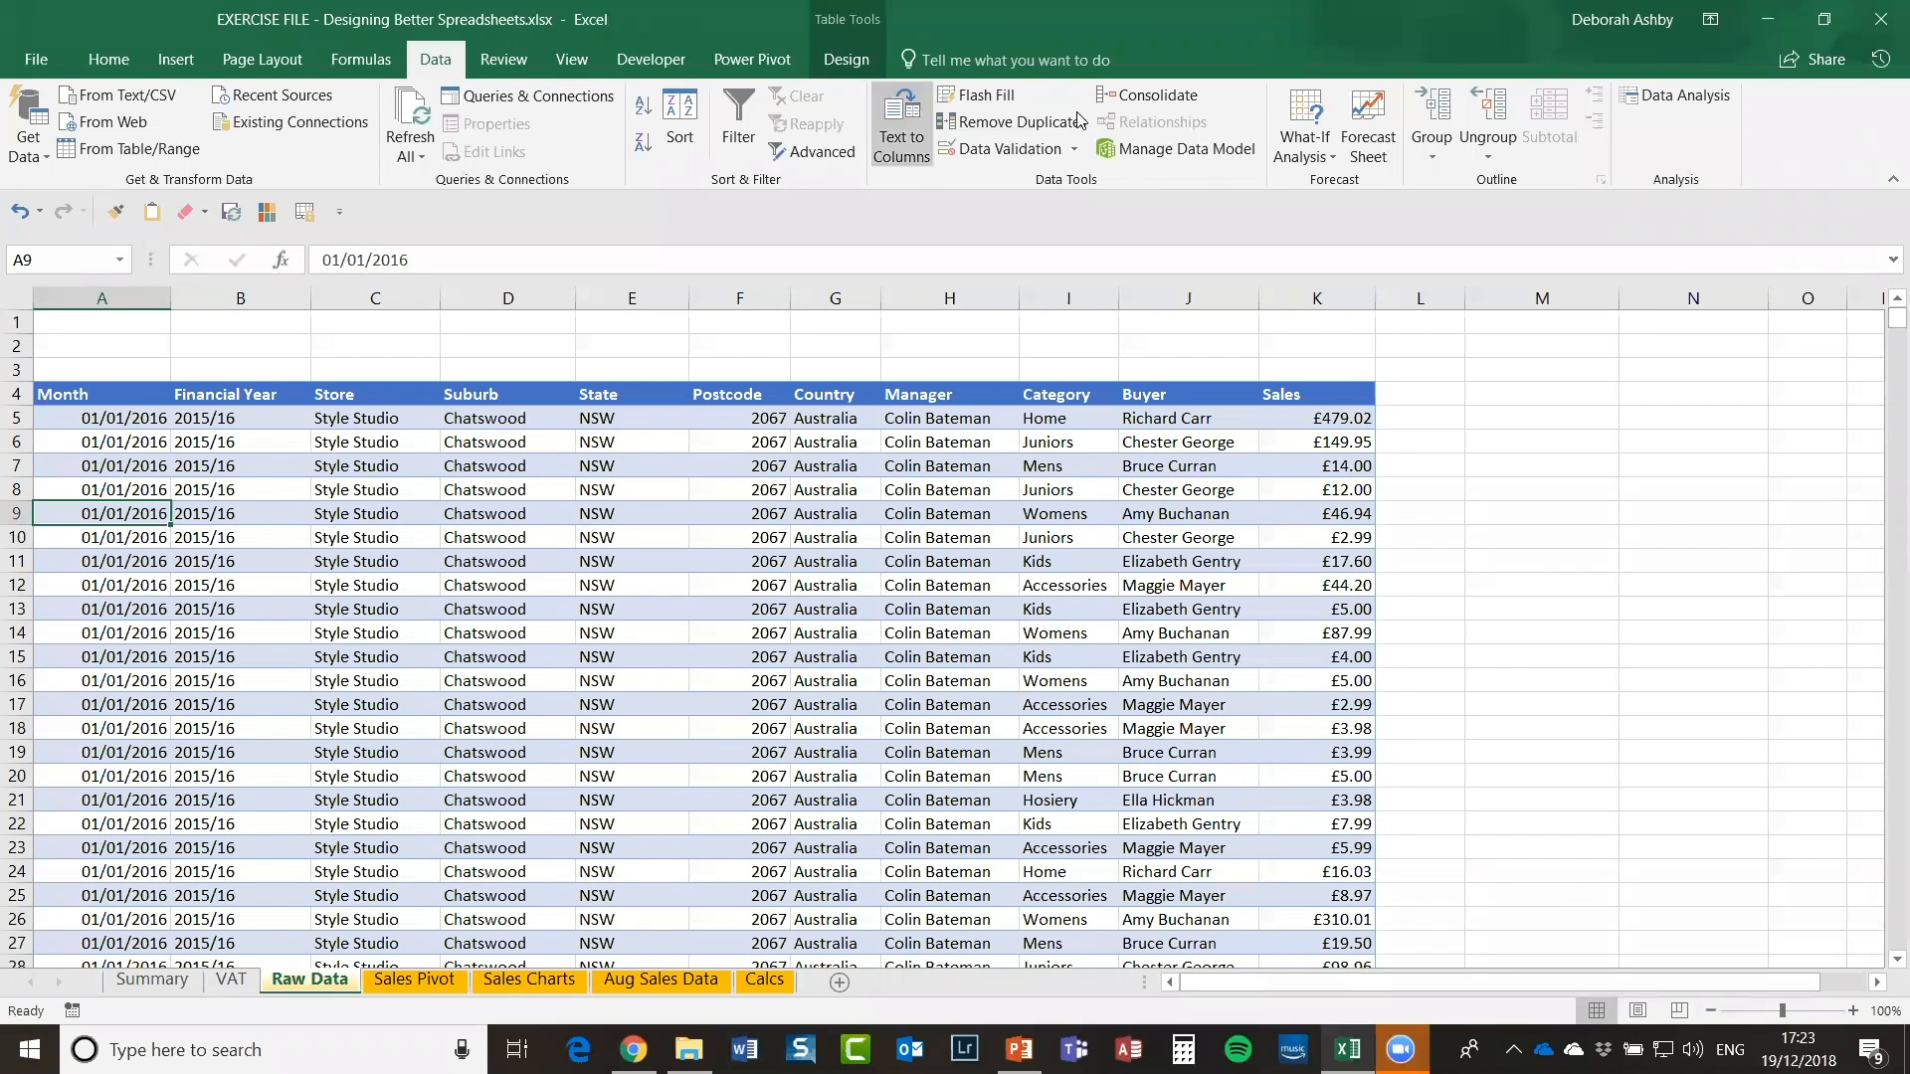
left_click(1000, 149)
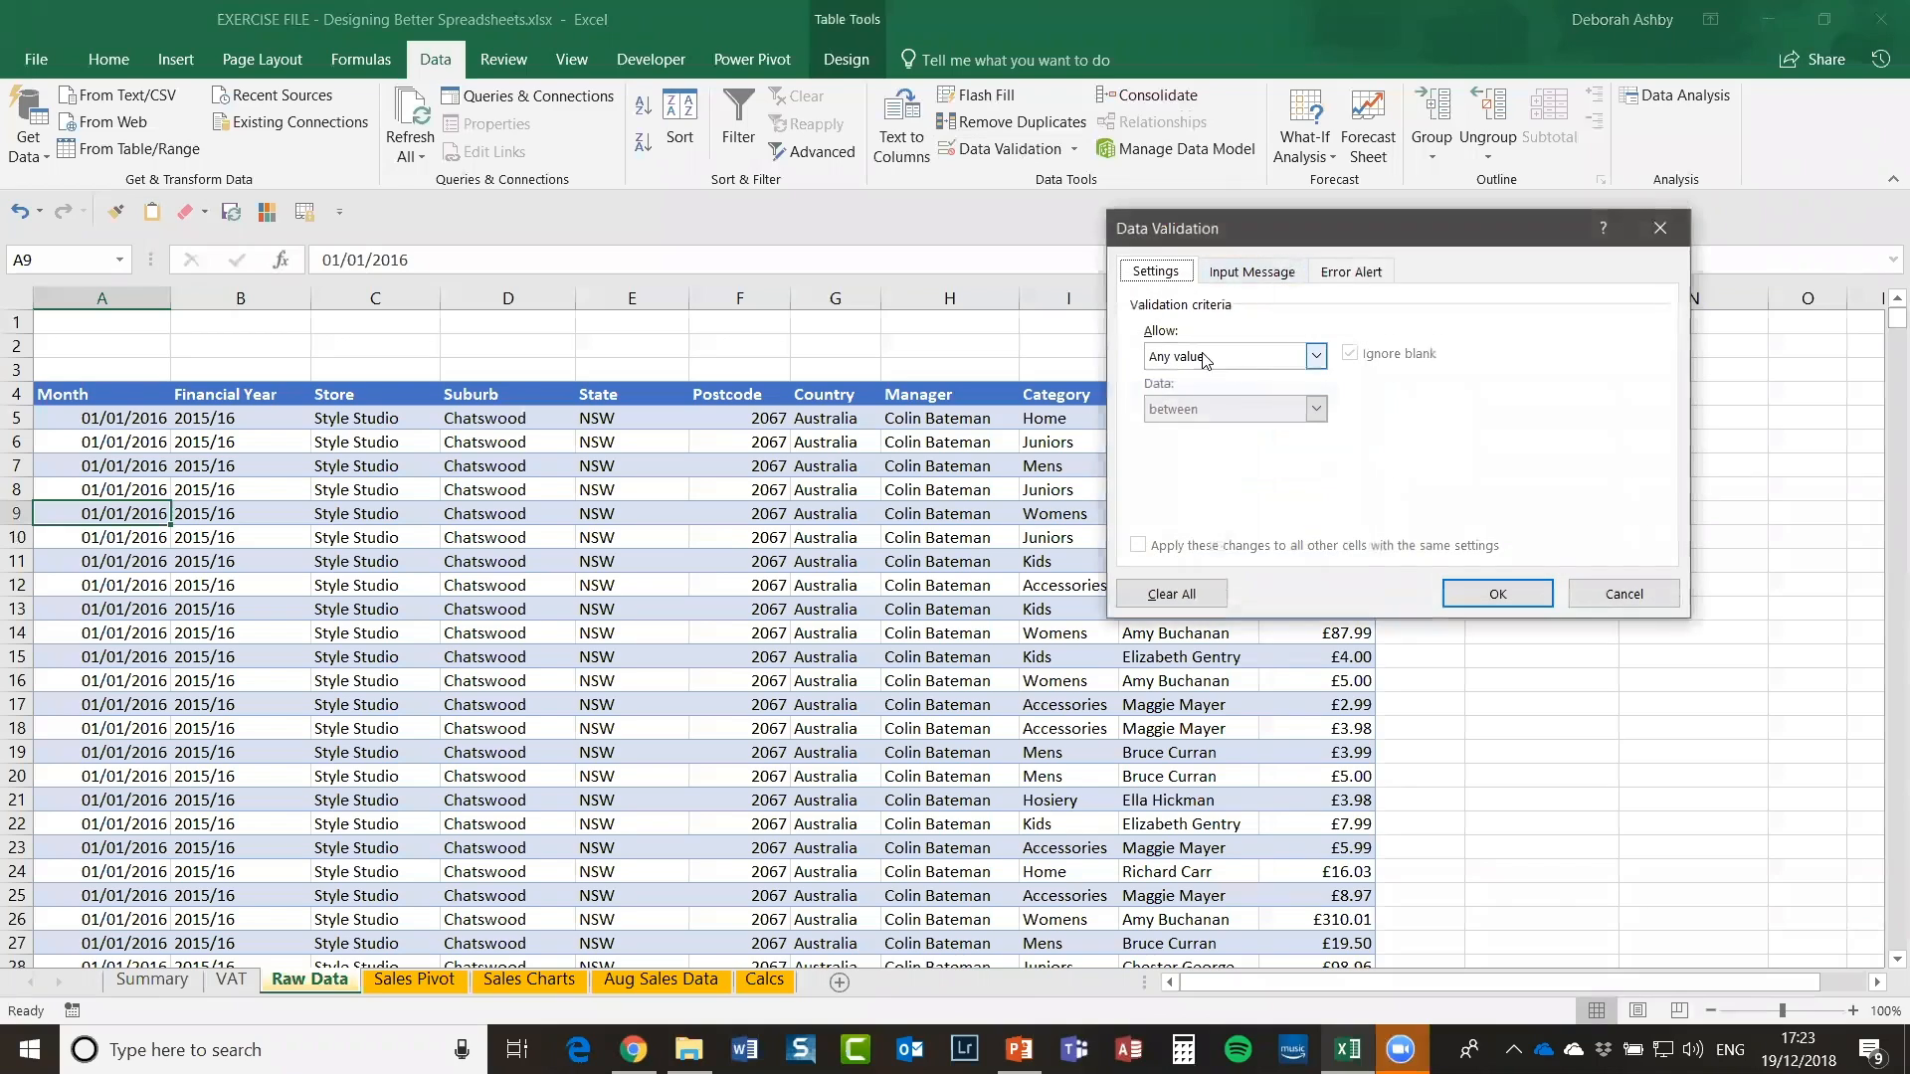
left_click(1301, 358)
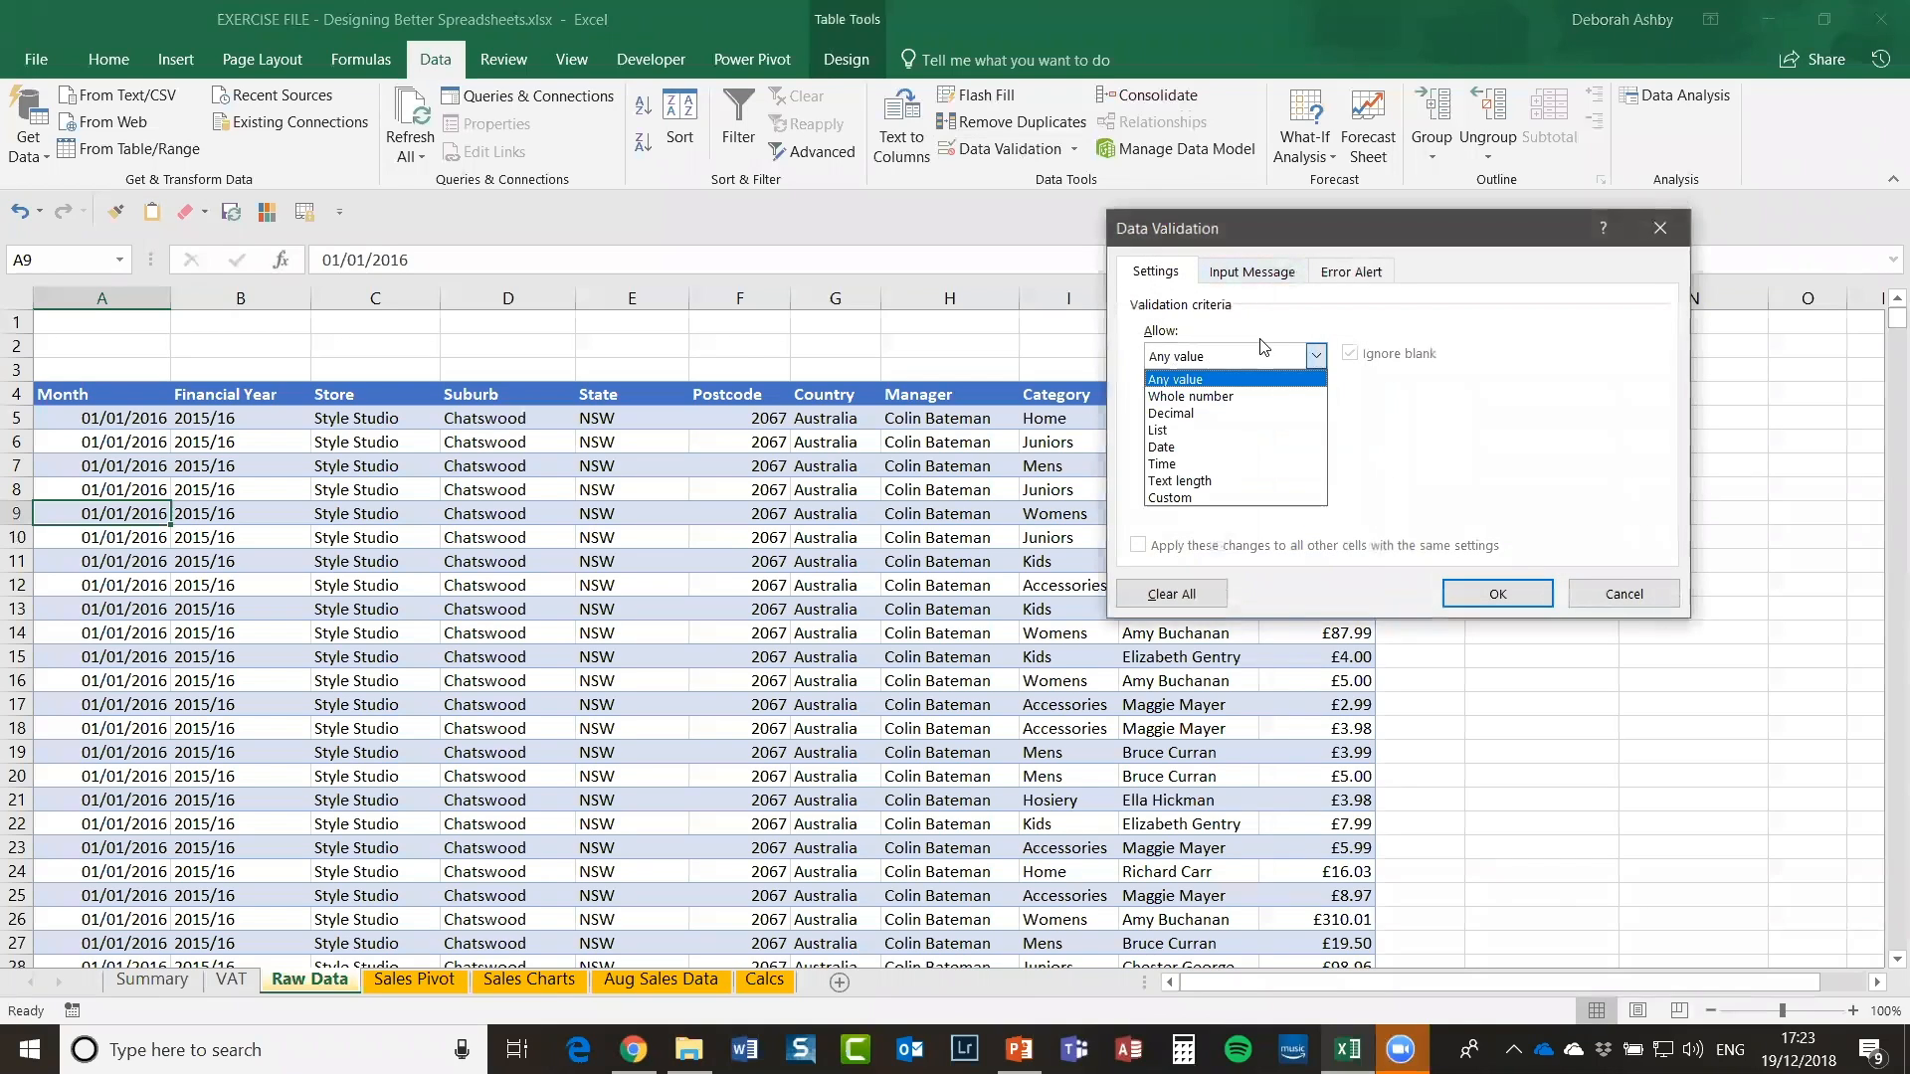
left_click(1185, 445)
left_click(1169, 459)
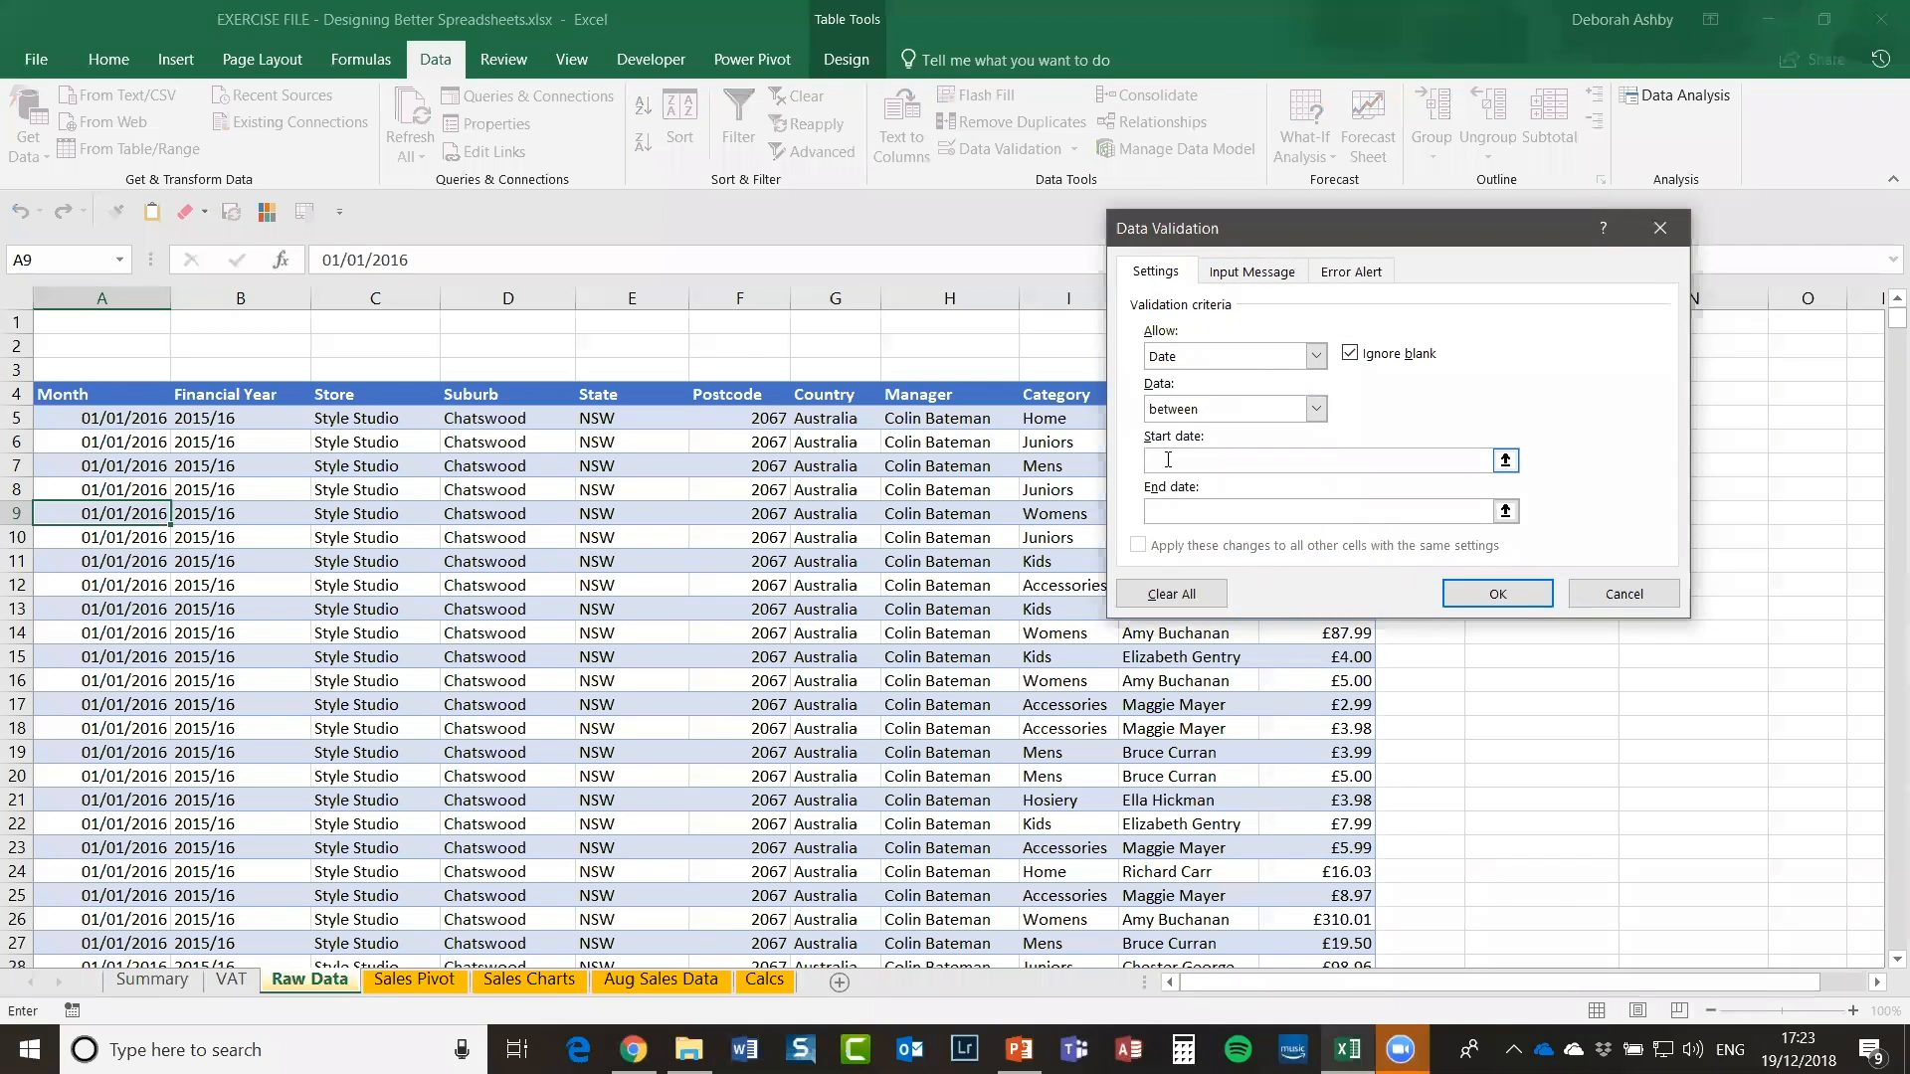
type("01/01/2016")
left_click(1180, 514)
type("01/01/2018")
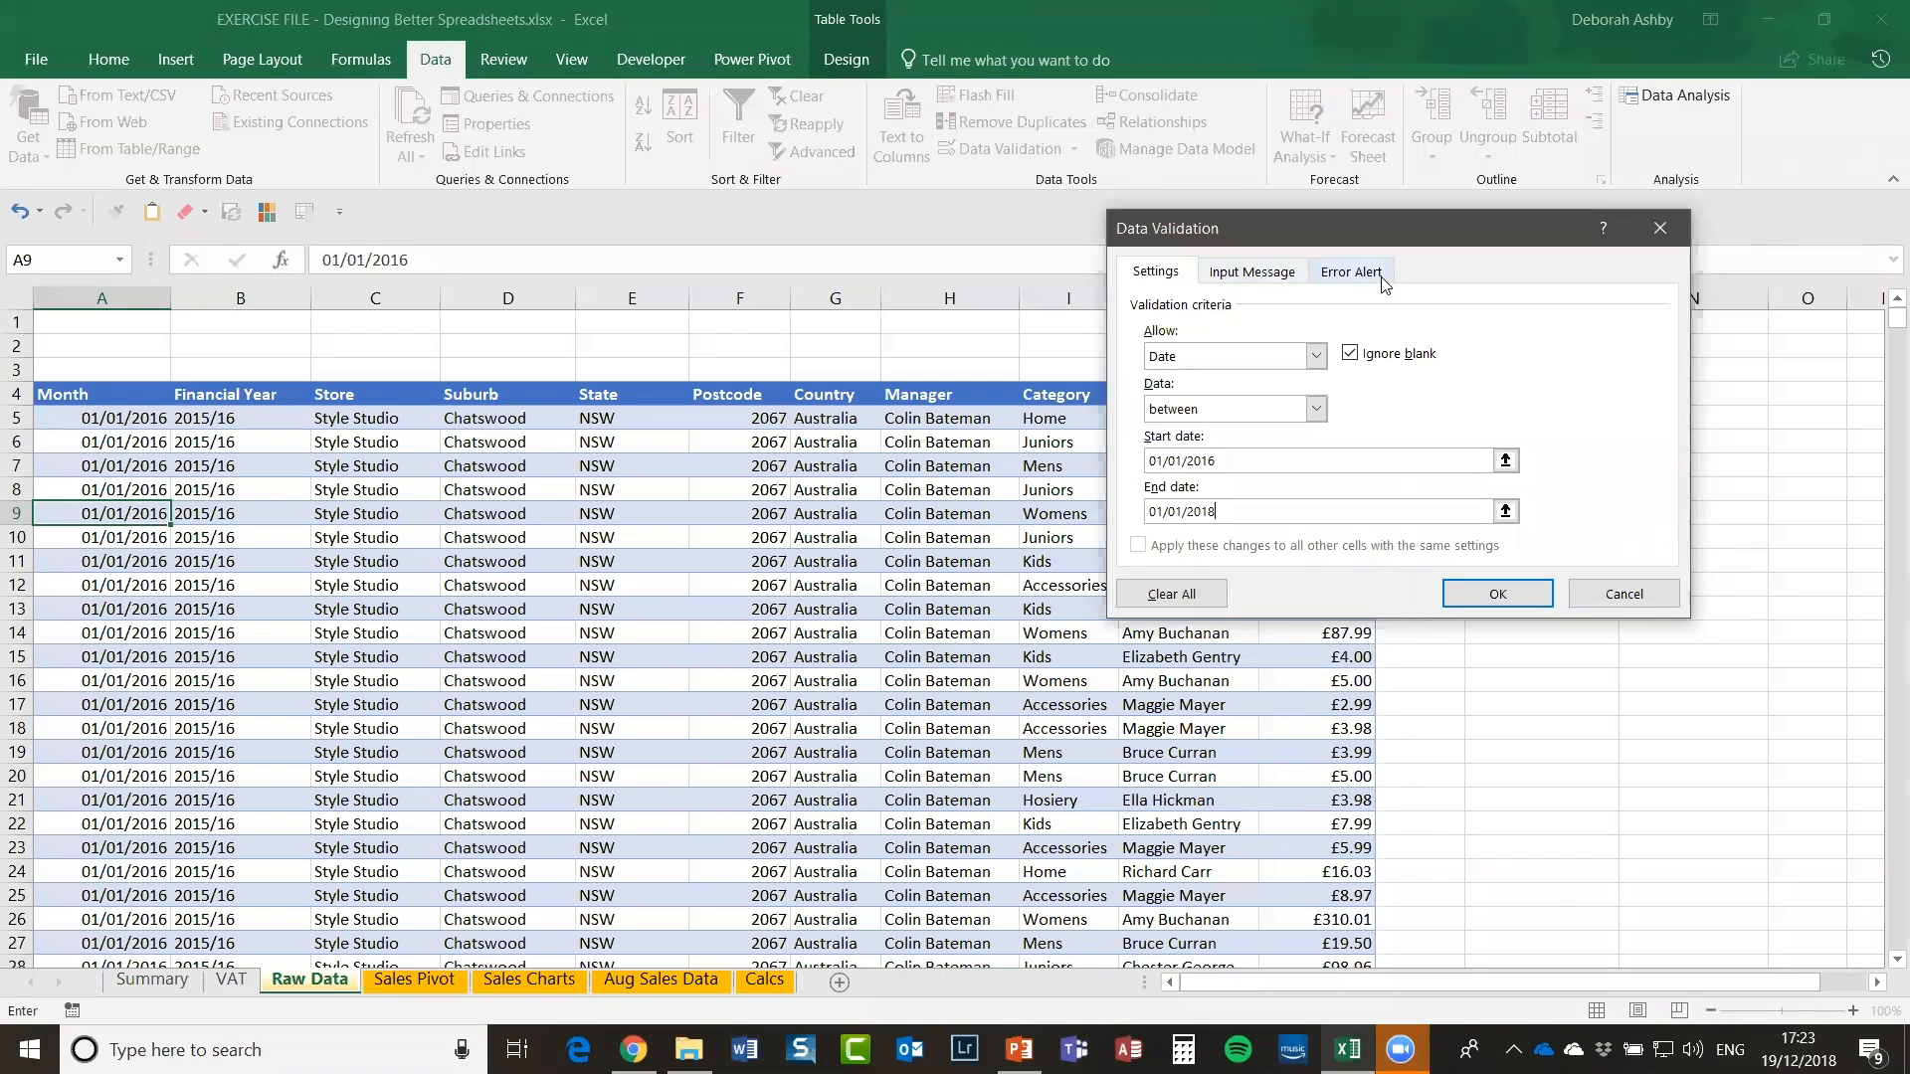
Step: Add an input message titled 'Info' reading 'Enter dates between 01/01/2016 and 01/01/2018'
left_click(1253, 271)
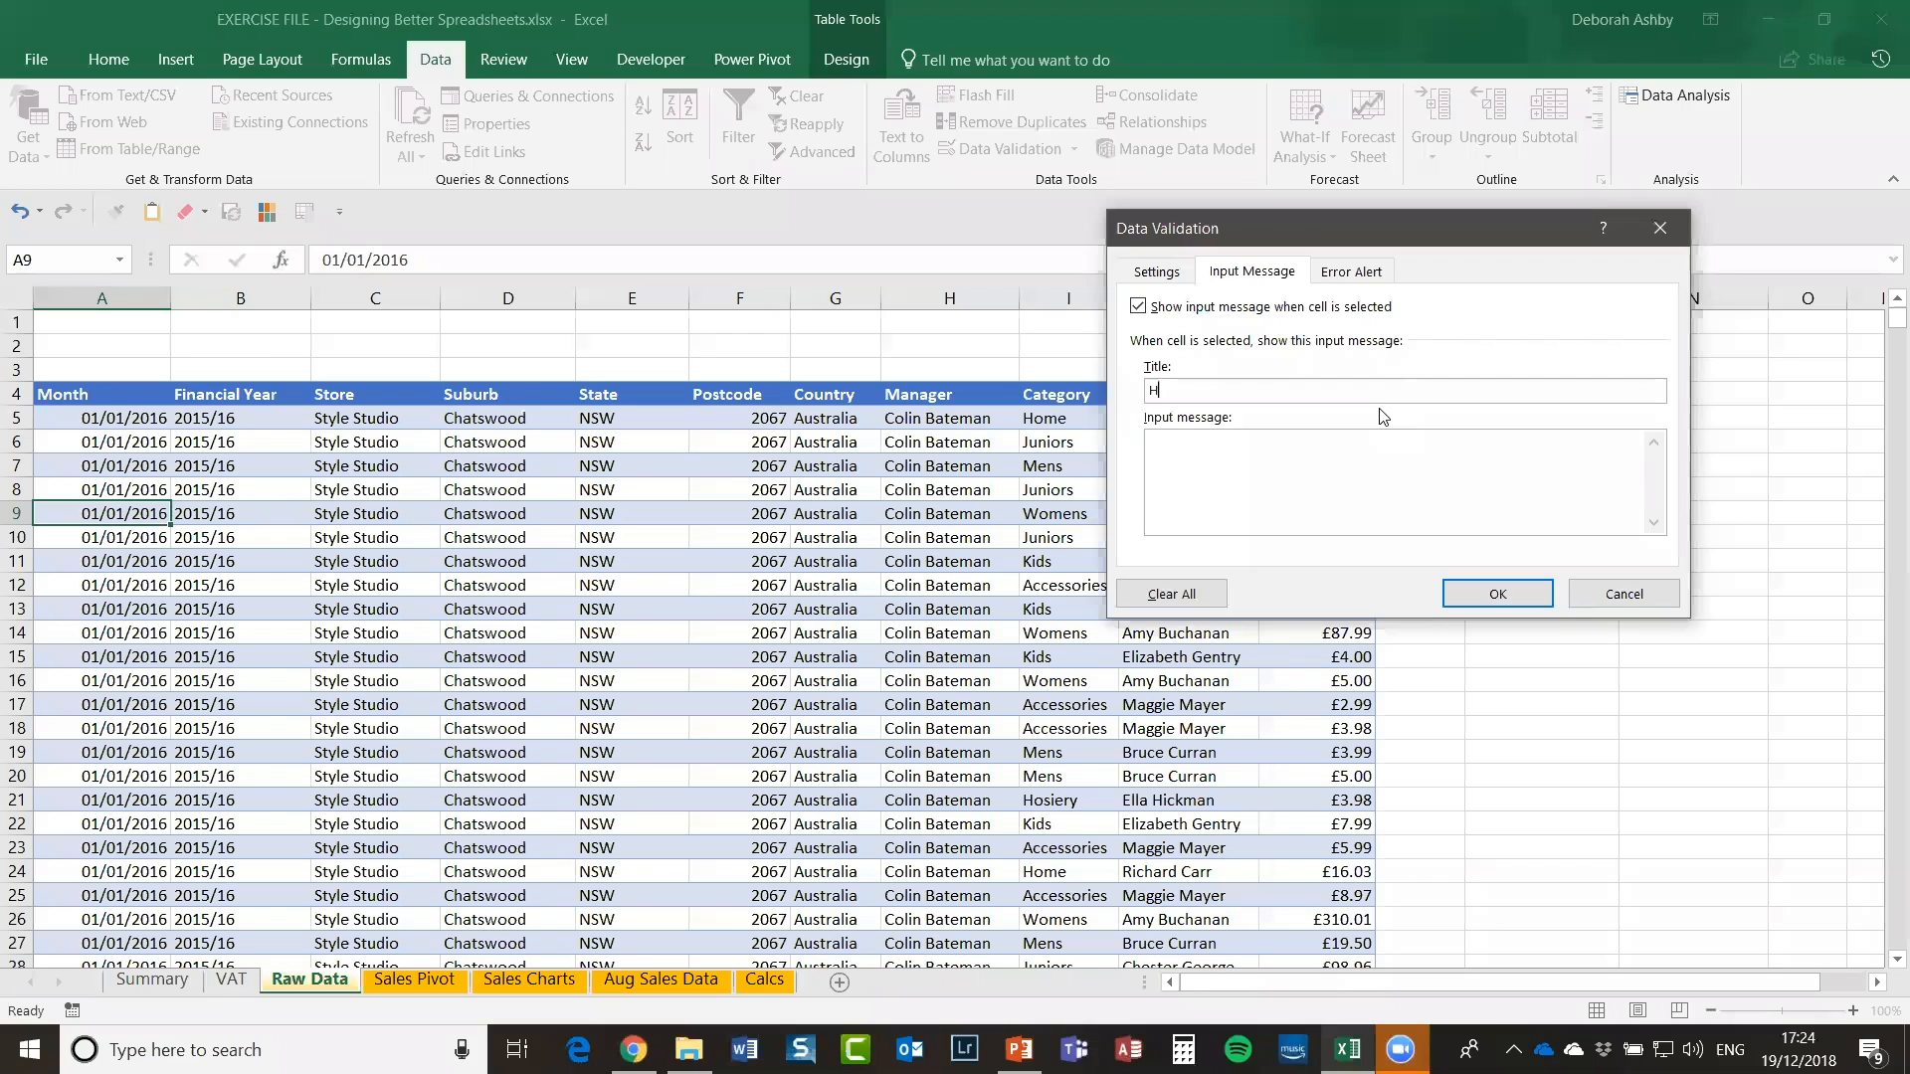
type("elp")
key("BackSpace")
key("BackSpace")
key("BackSpace")
key("BackSpace")
type("Info")
type("Enter dates be")
type("tween 01/01/")
type("201")
type("6 and 01/01")
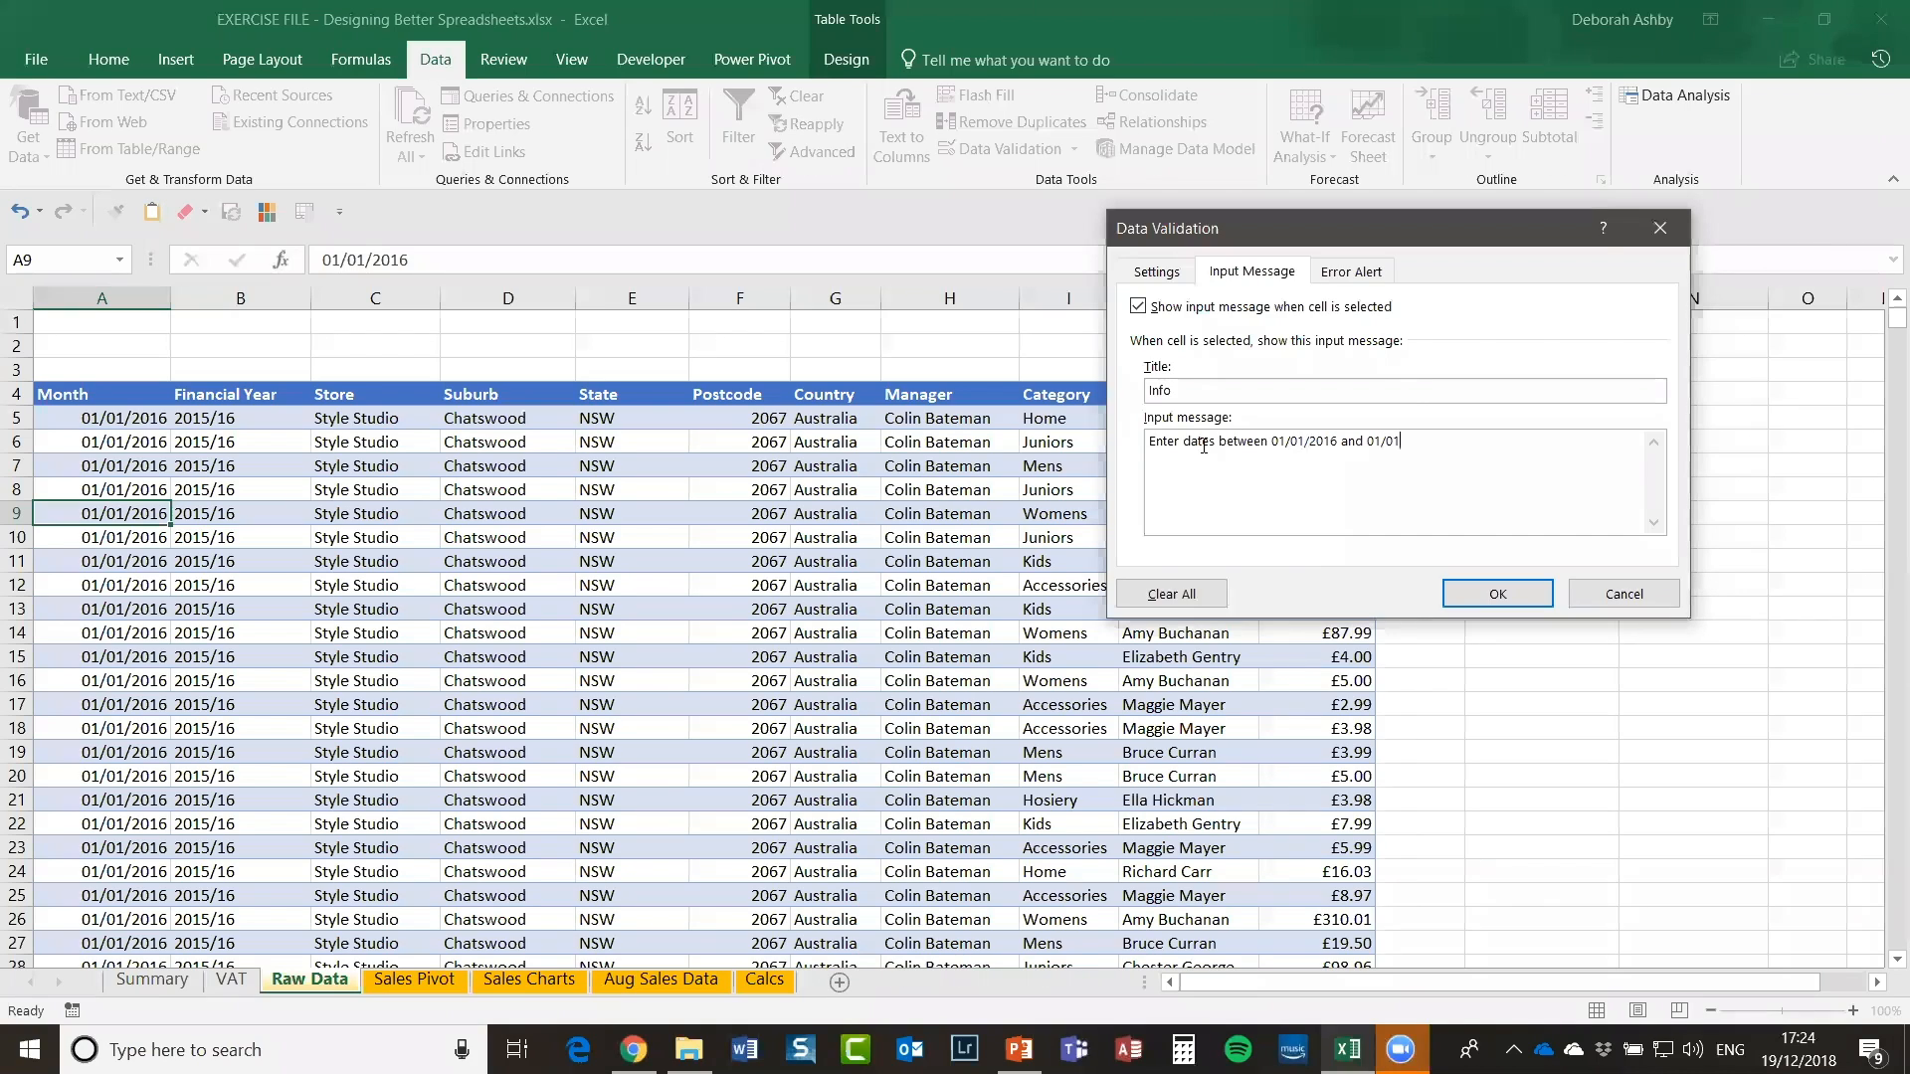
type("/2018")
Step: Add a 'warning' error alert saying 'Please enter in correct dates' and apply the rule
left_click(1353, 274)
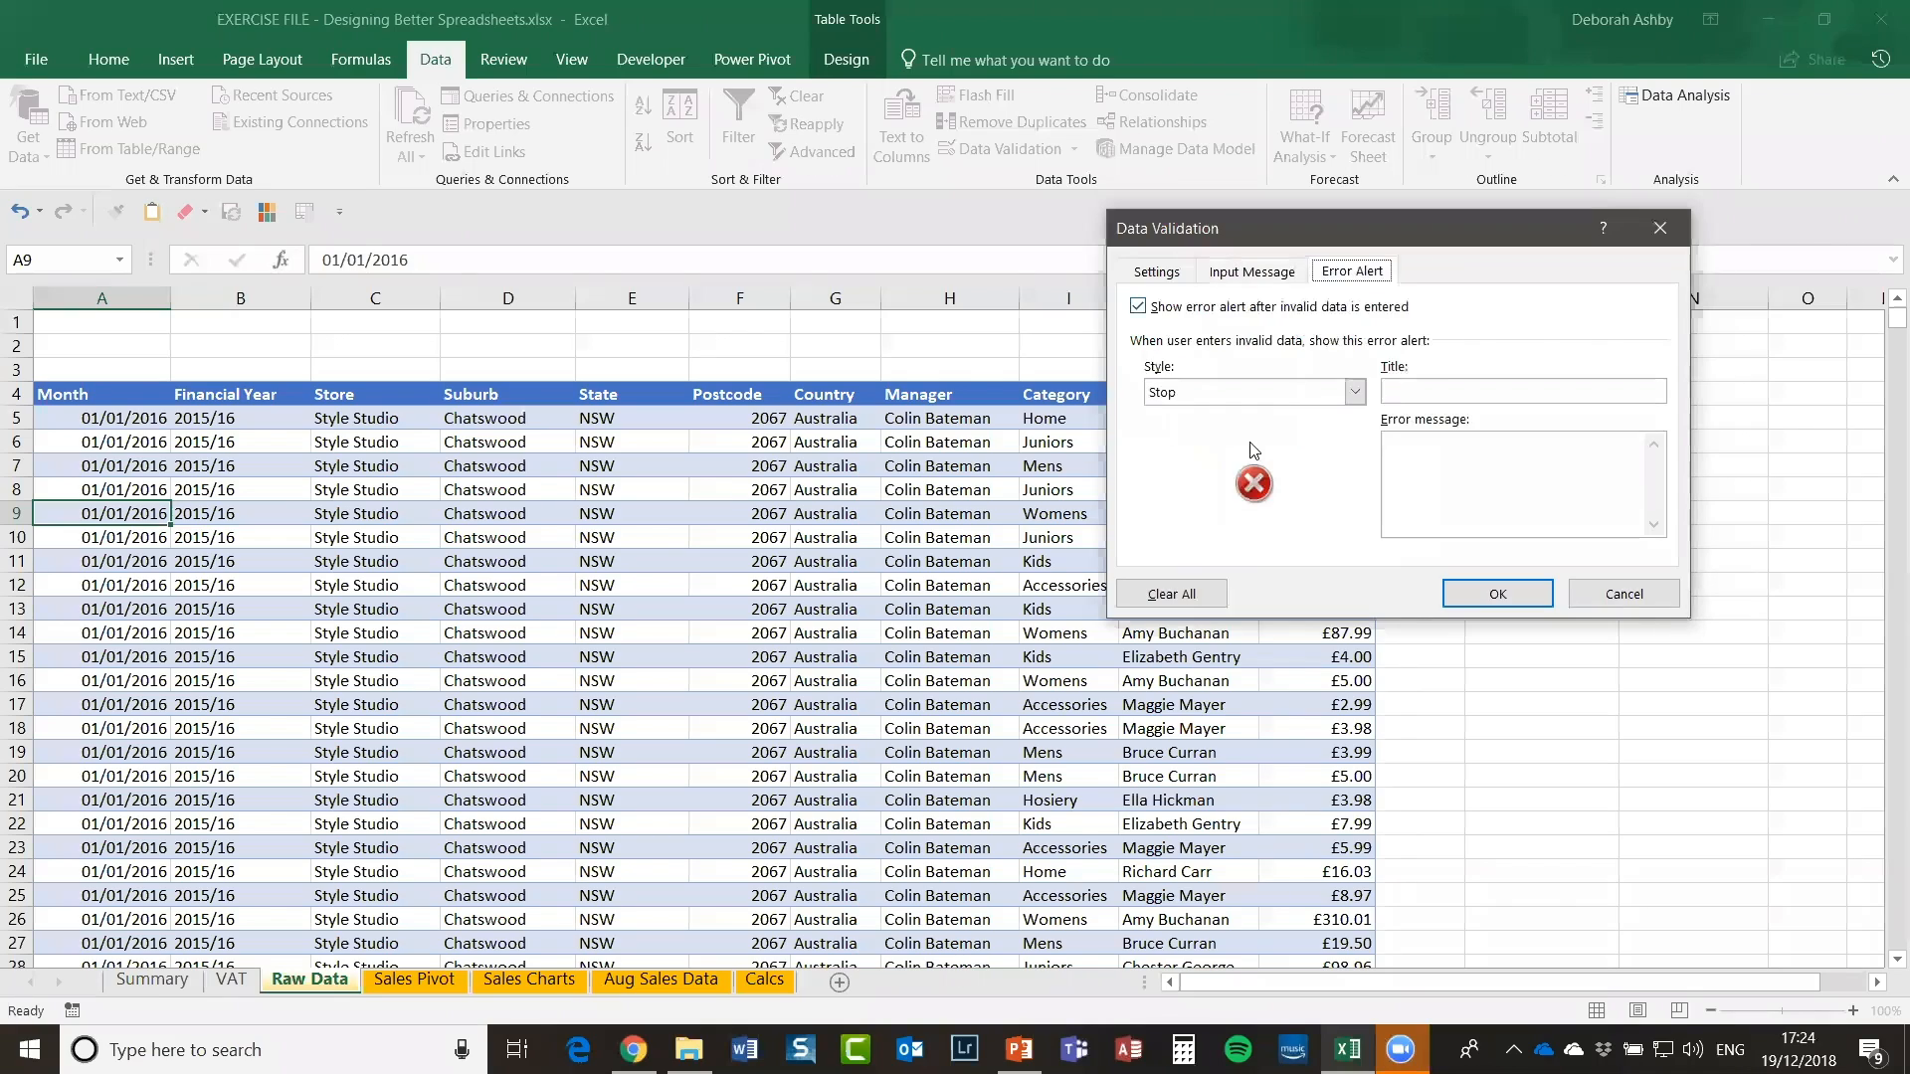
left_click(1412, 395)
type("warning")
left_click(1415, 455)
type("Please enter in correct dates")
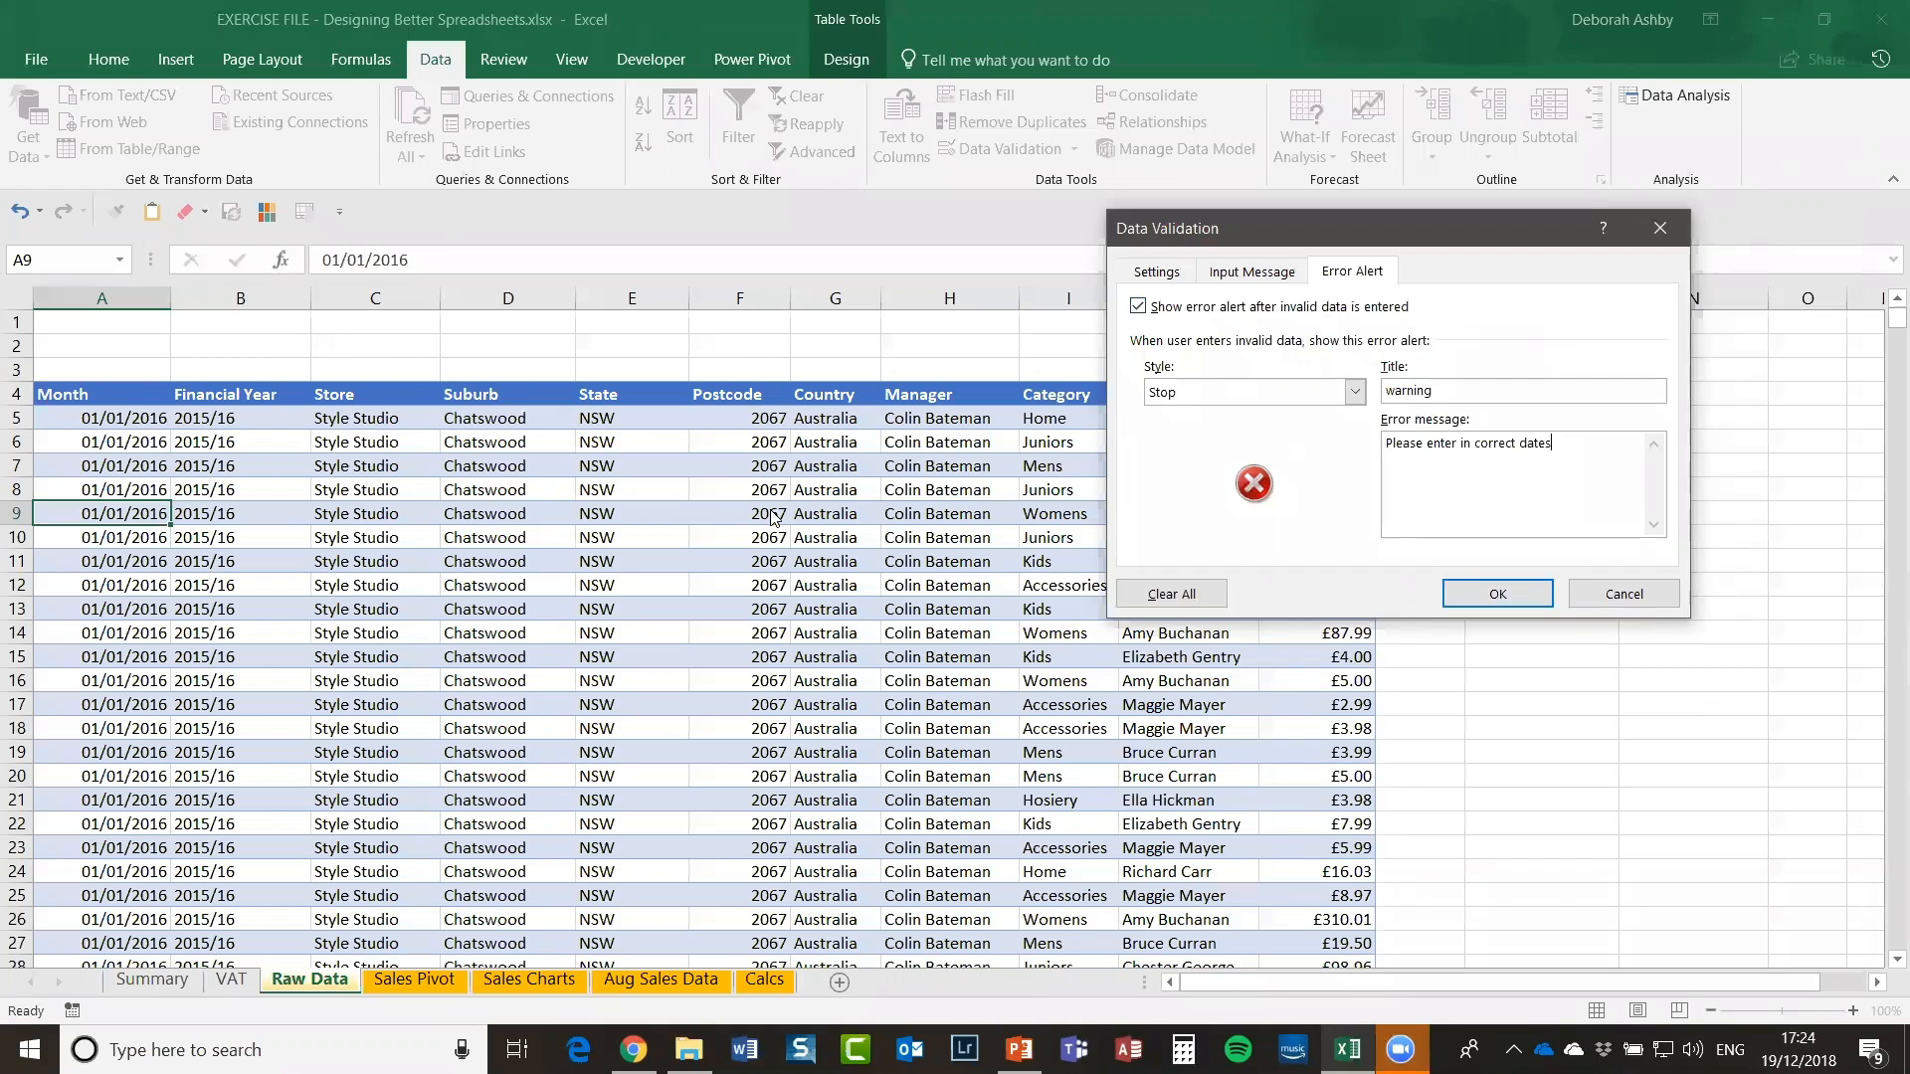
left_click(1154, 273)
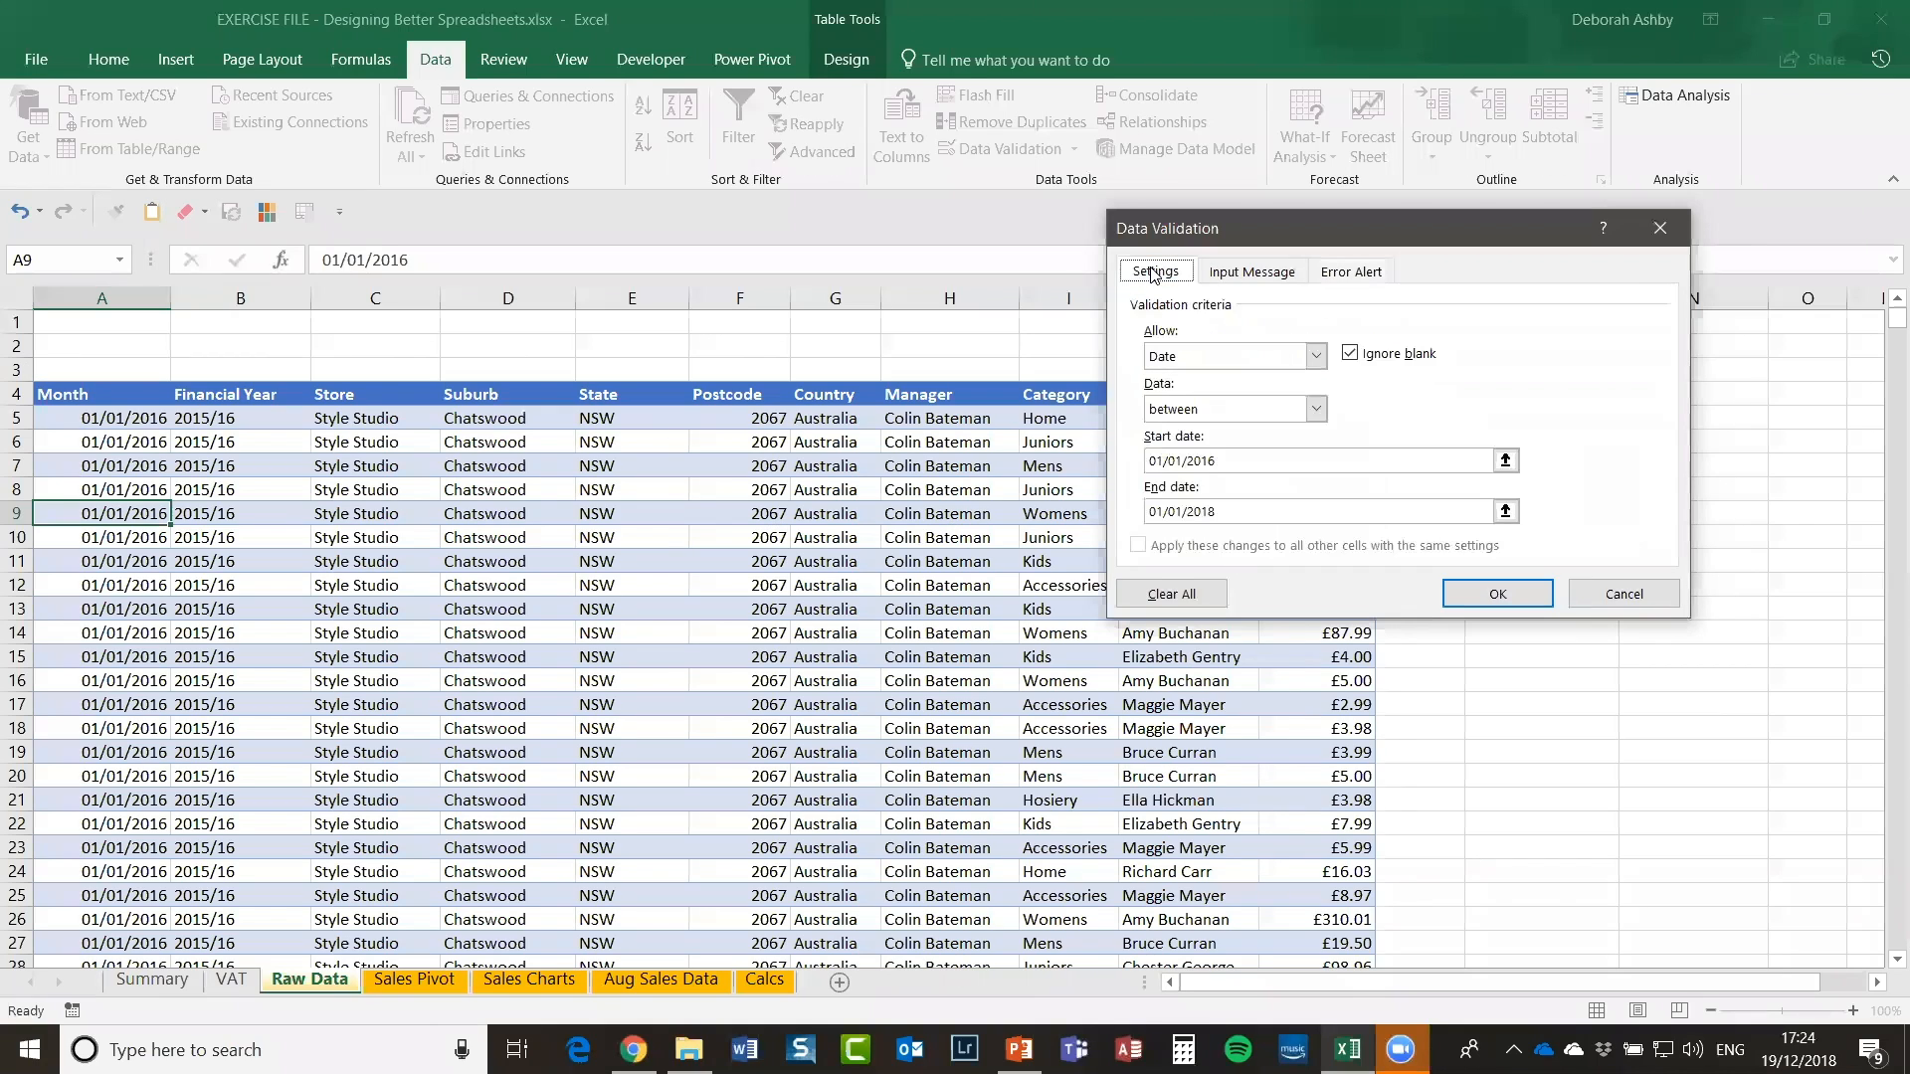
left_click(1519, 596)
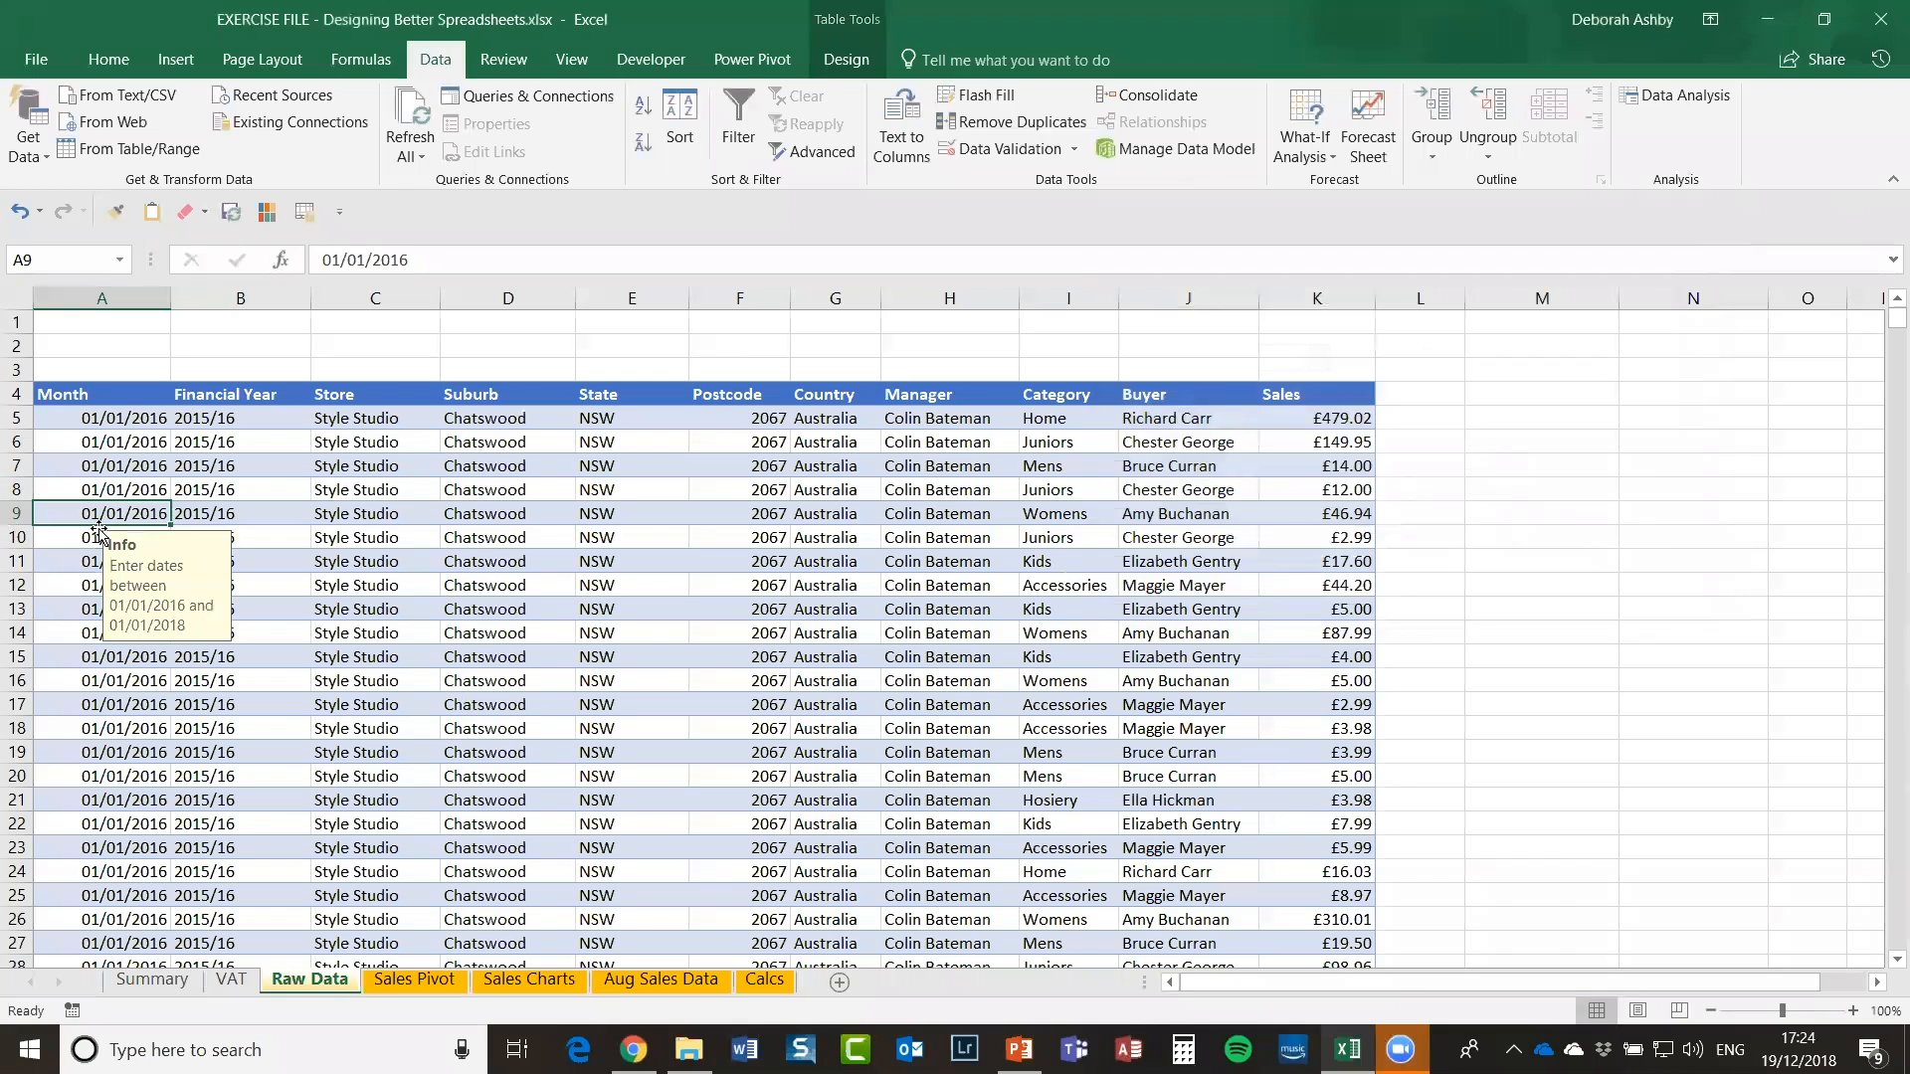
left_click(136, 484)
left_click(103, 513)
left_click(104, 302)
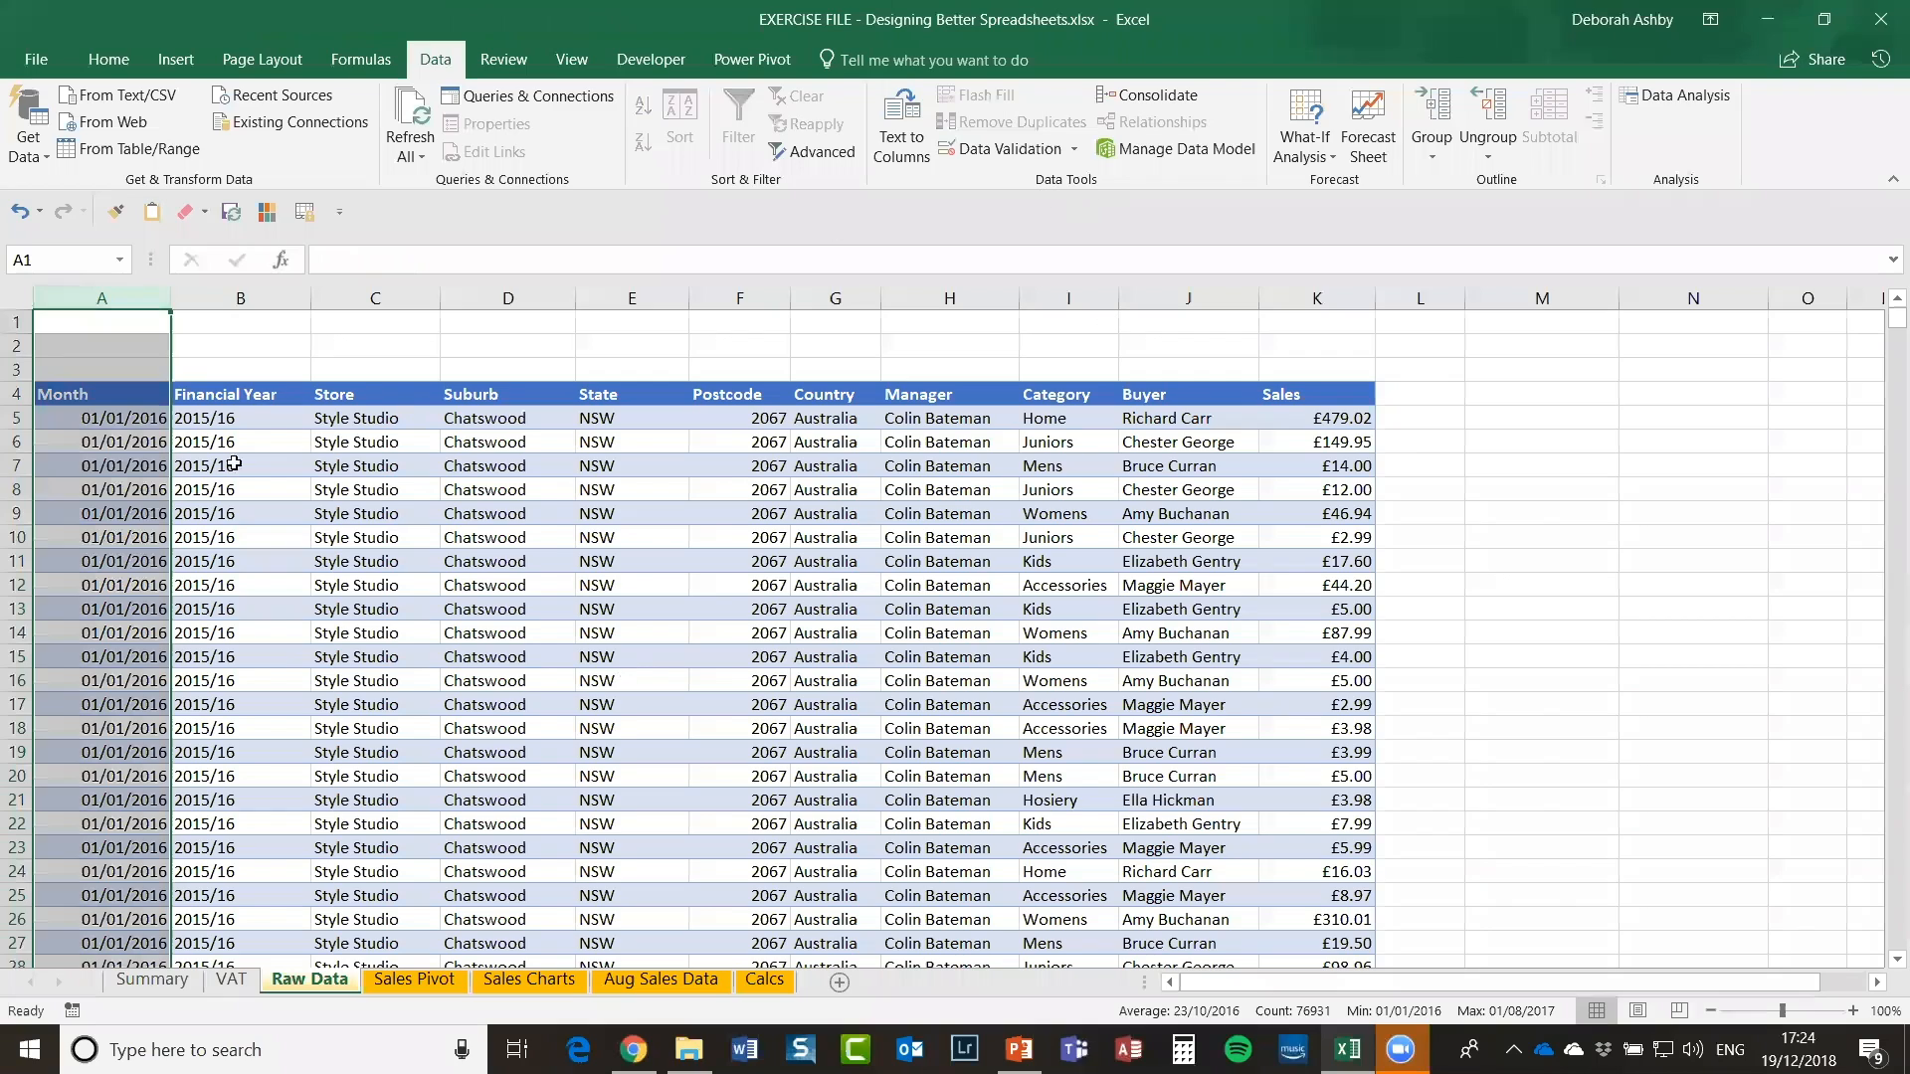
left_click(141, 521)
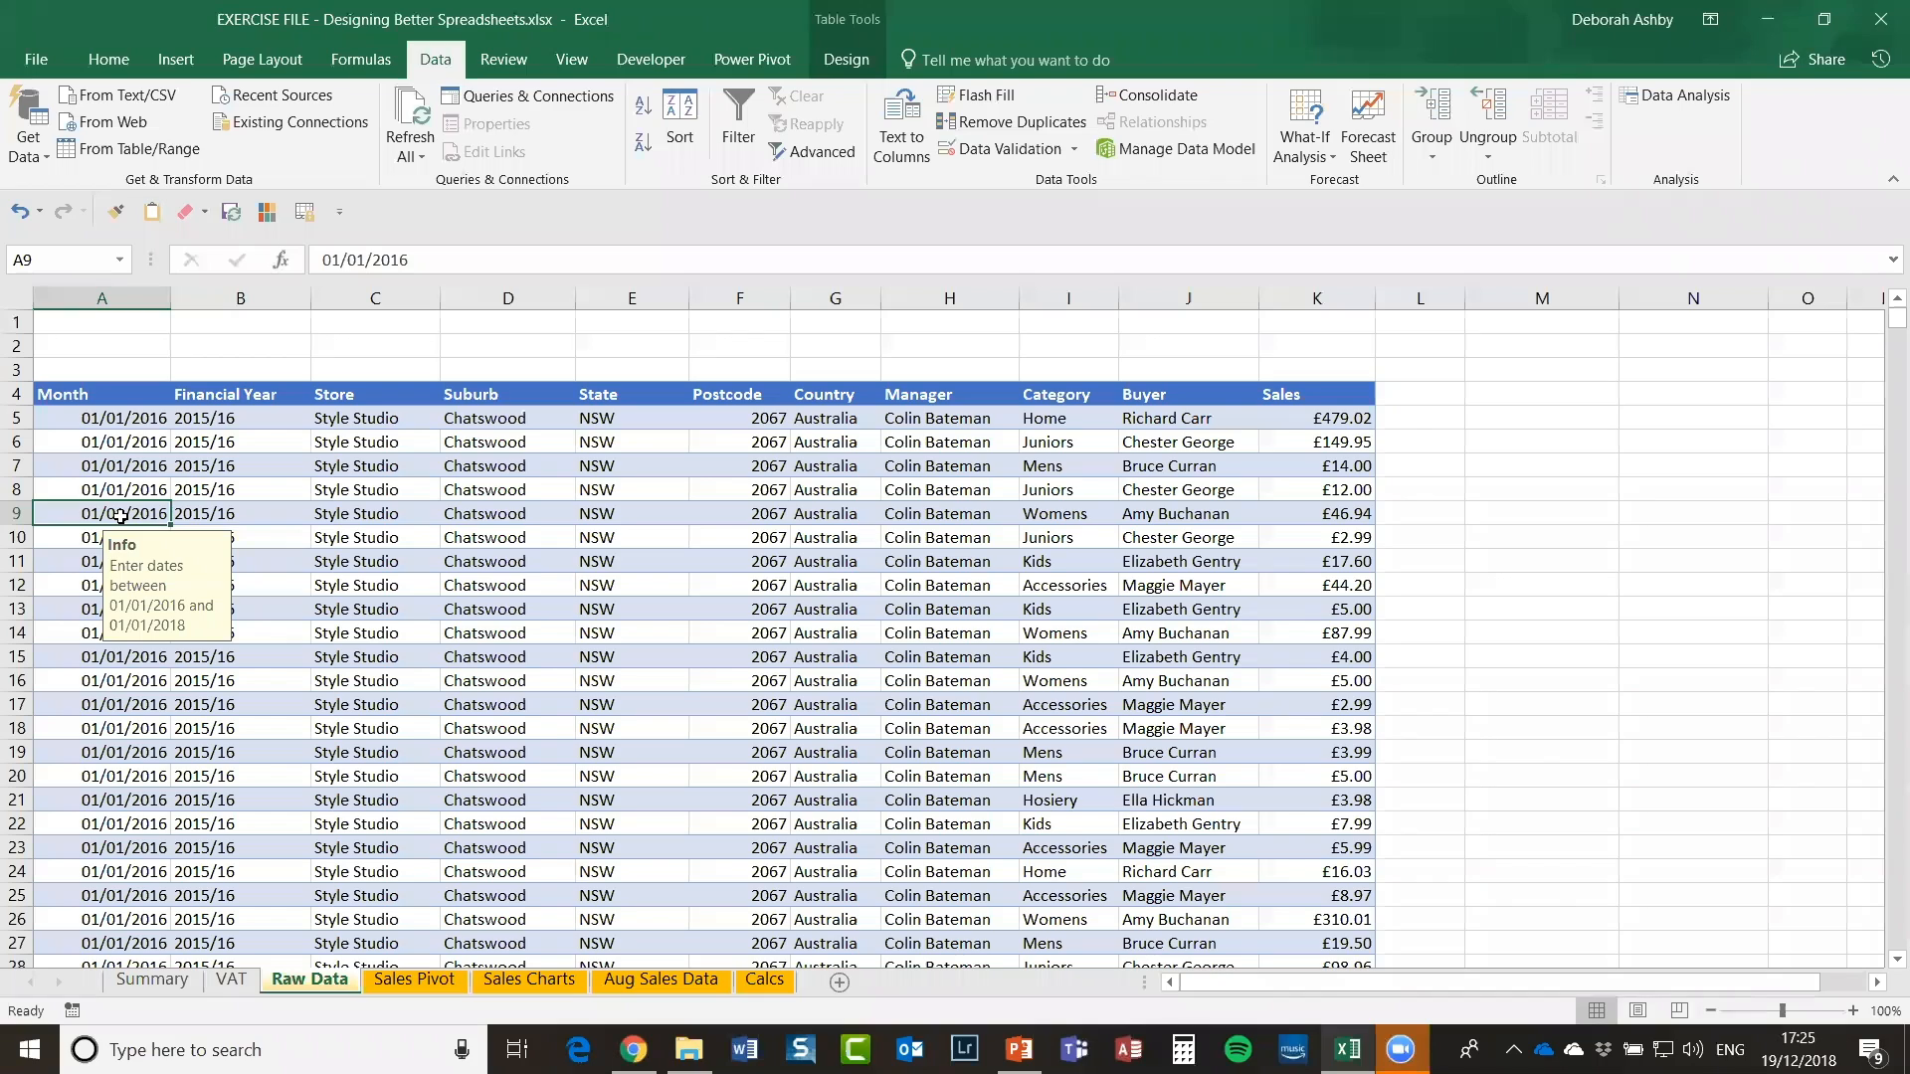
double_click(119, 515)
left_click_drag(167, 513, 15, 514)
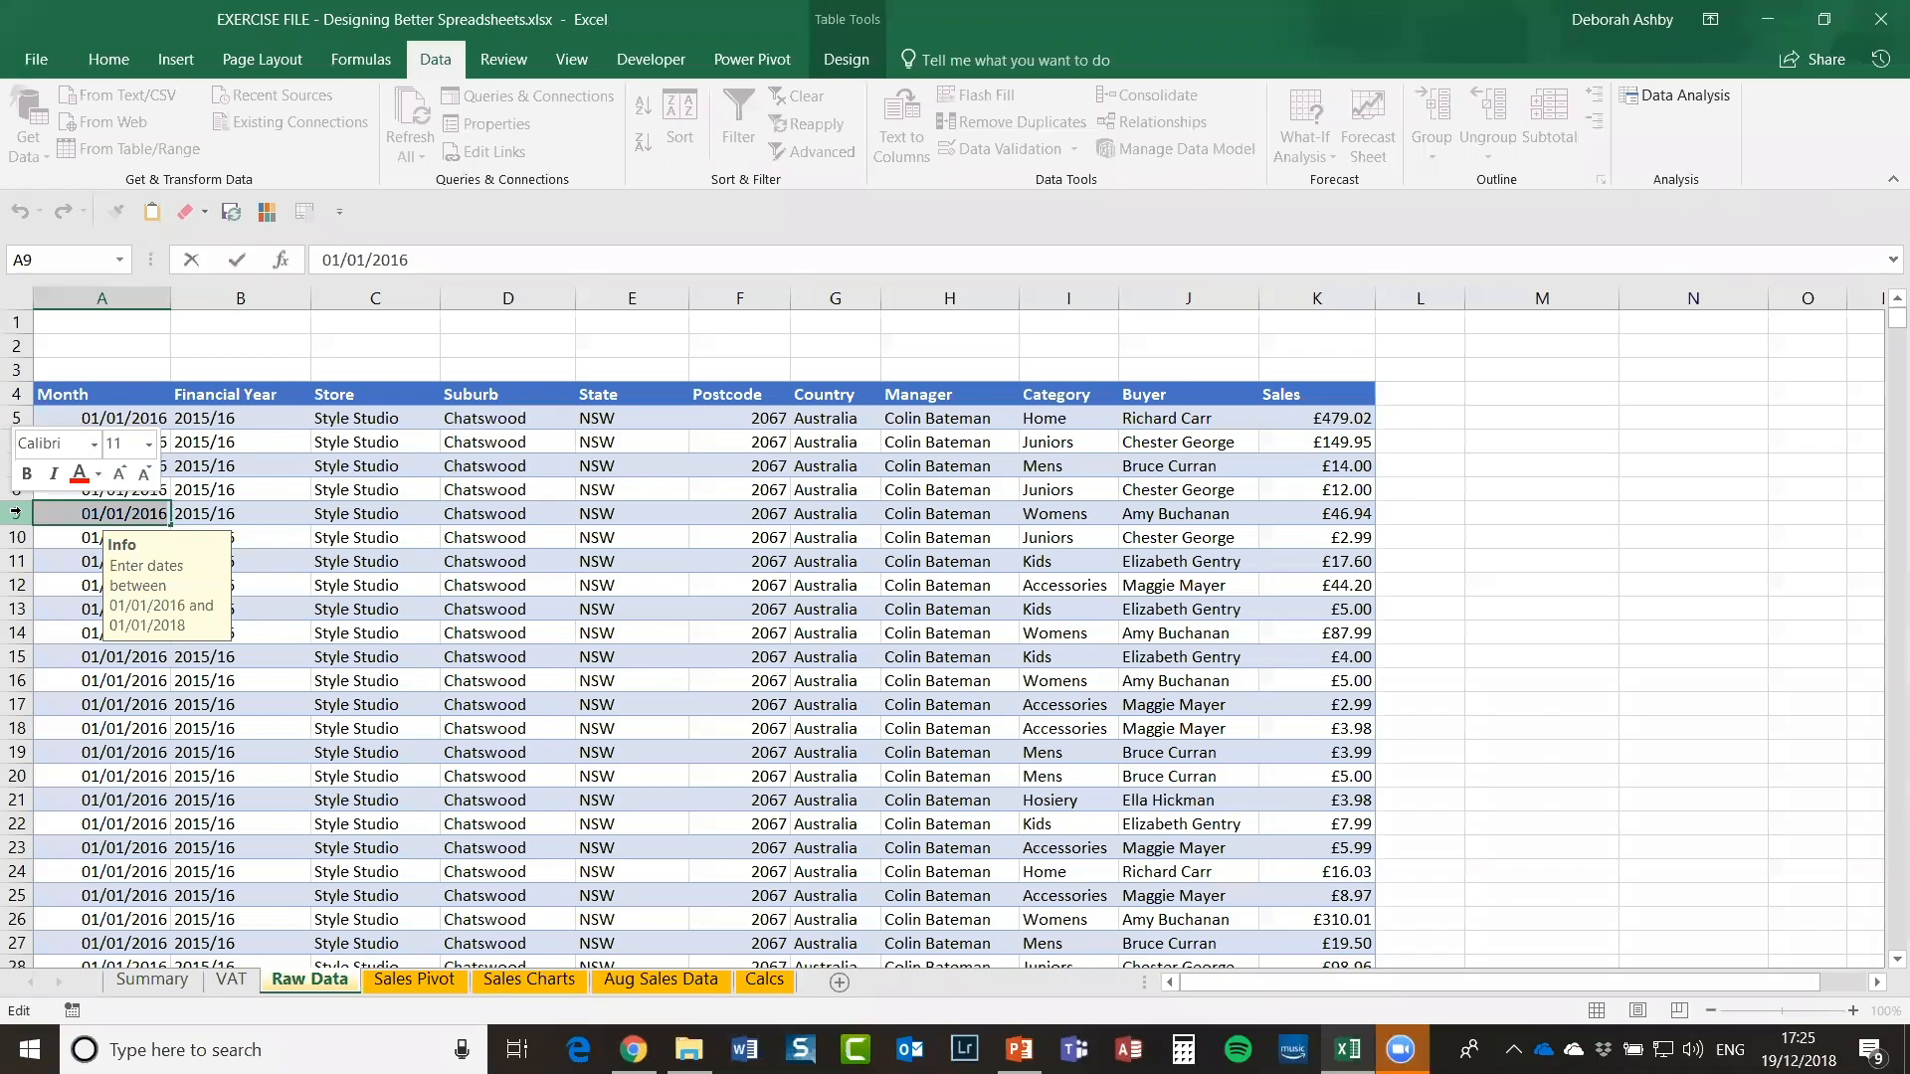
type("15/08")
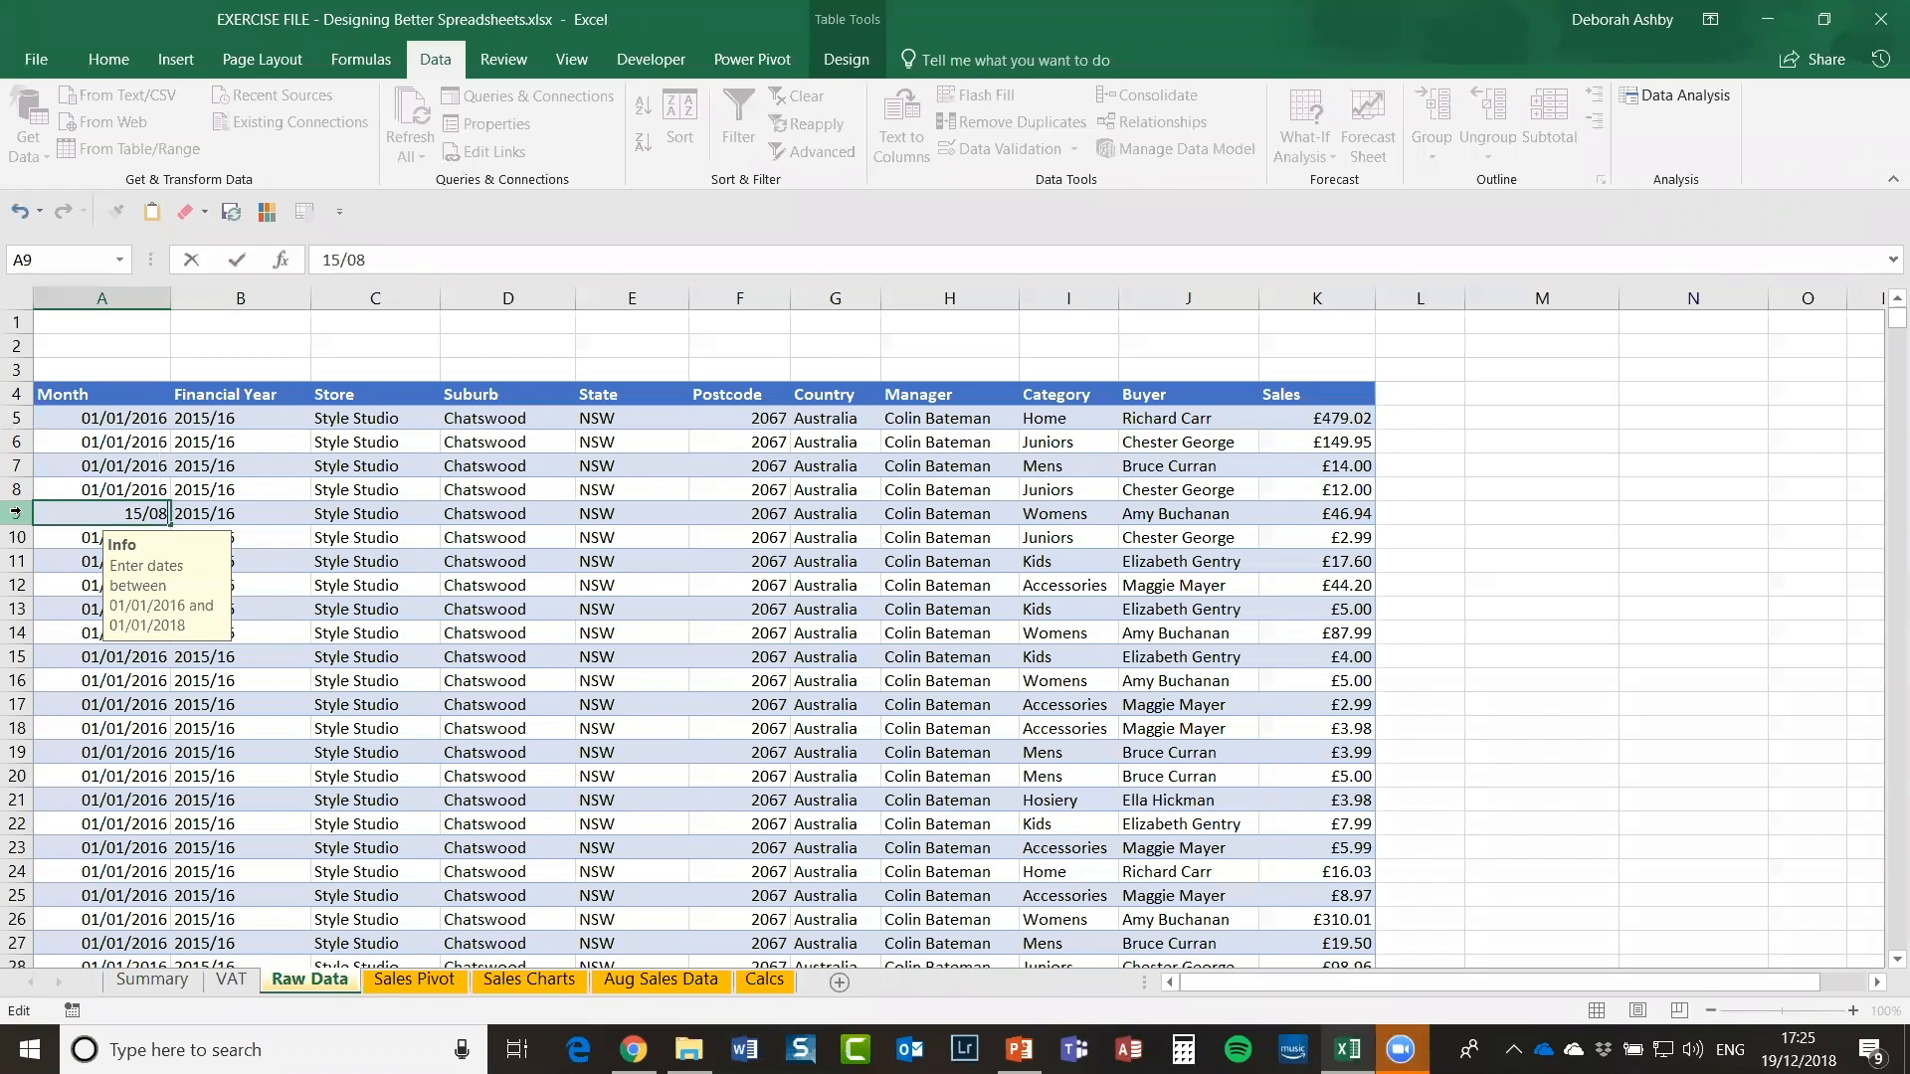
type("/2019")
key("Return")
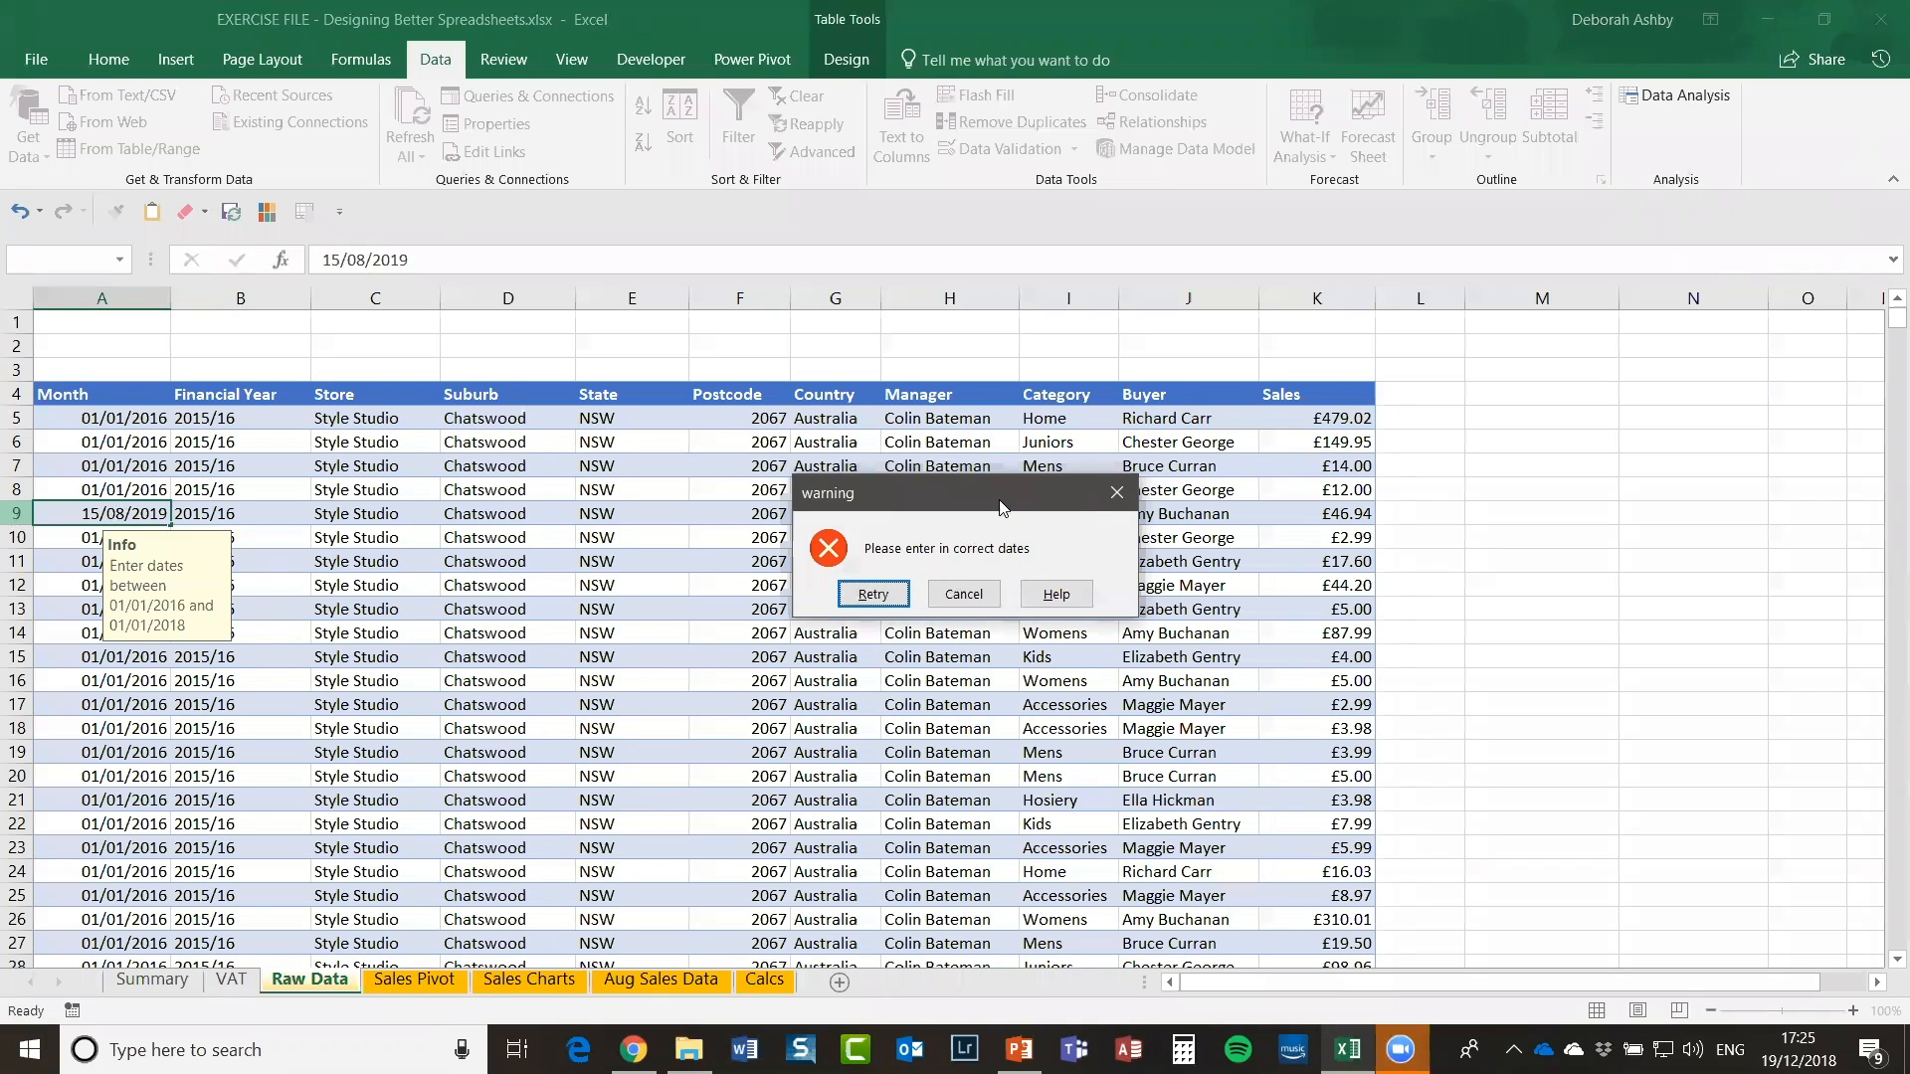
left_click_drag(1000, 507, 872, 400)
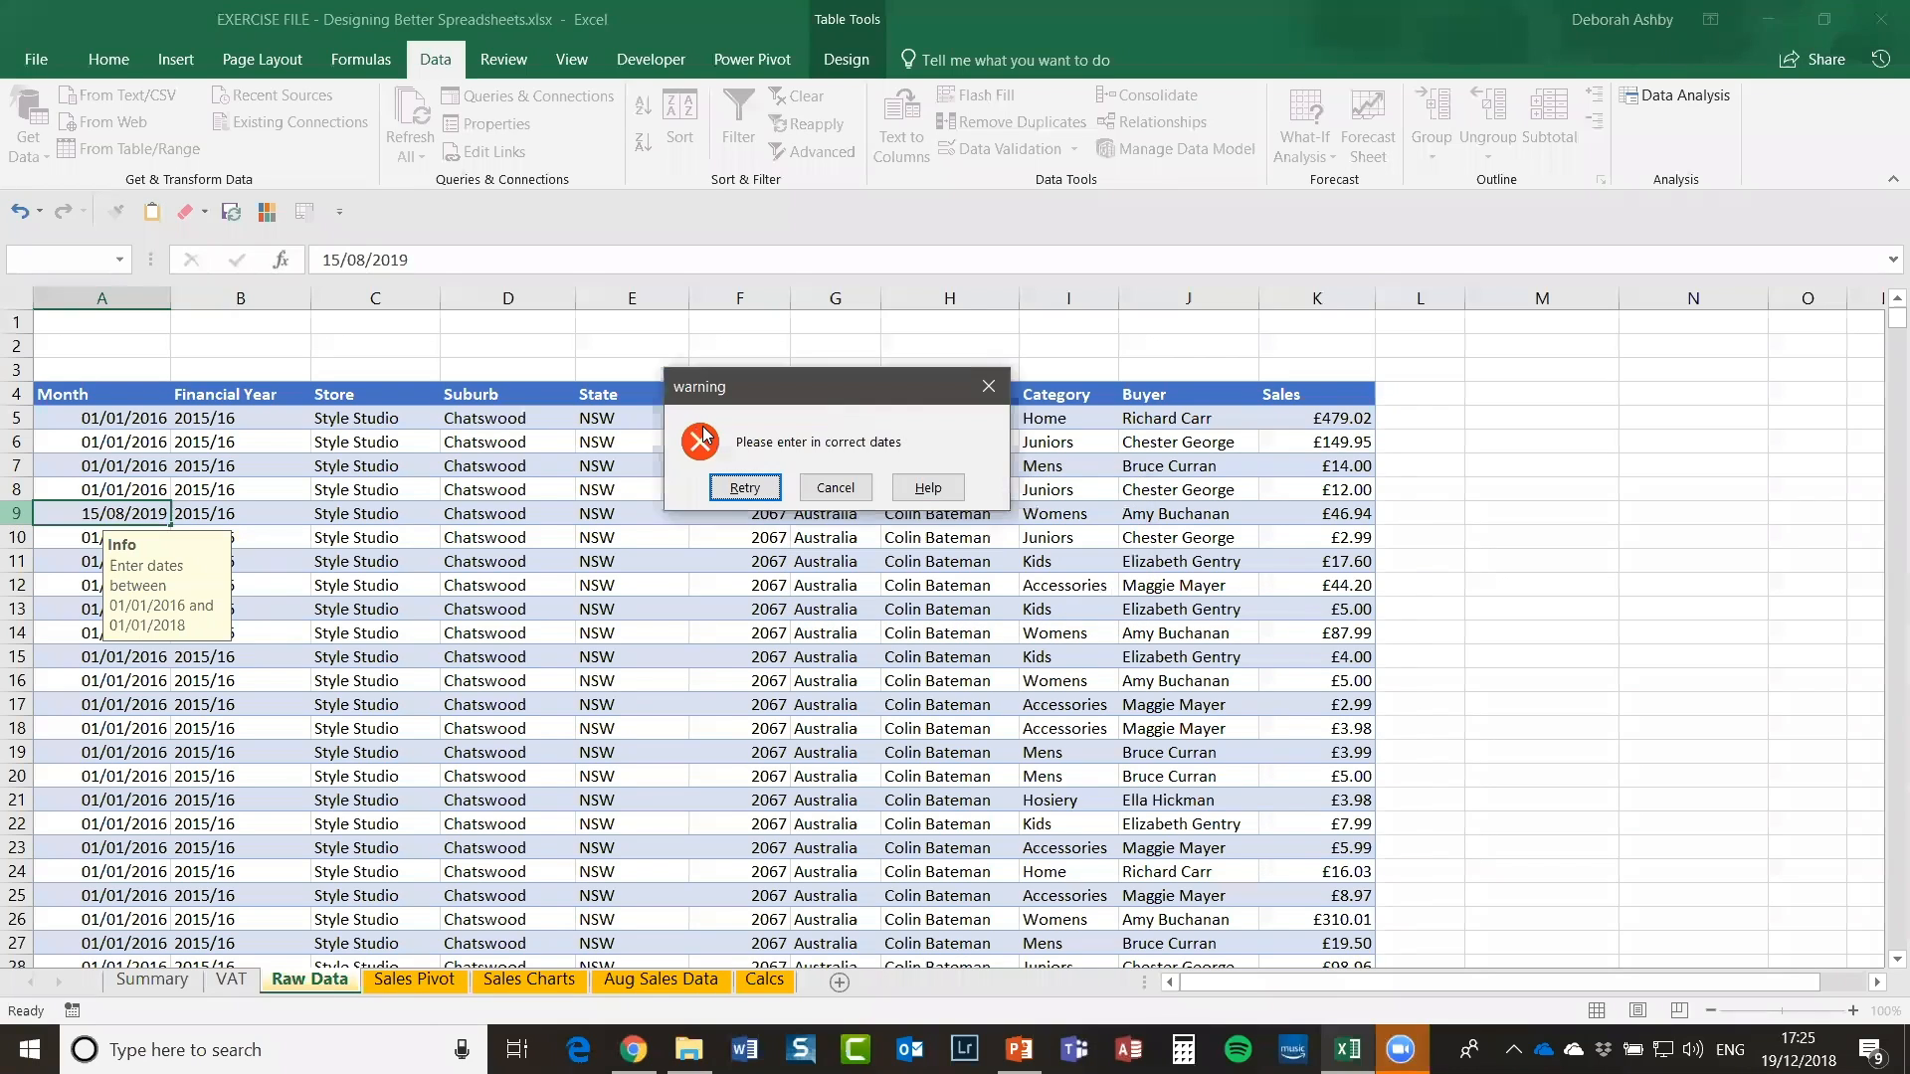
left_click(831, 489)
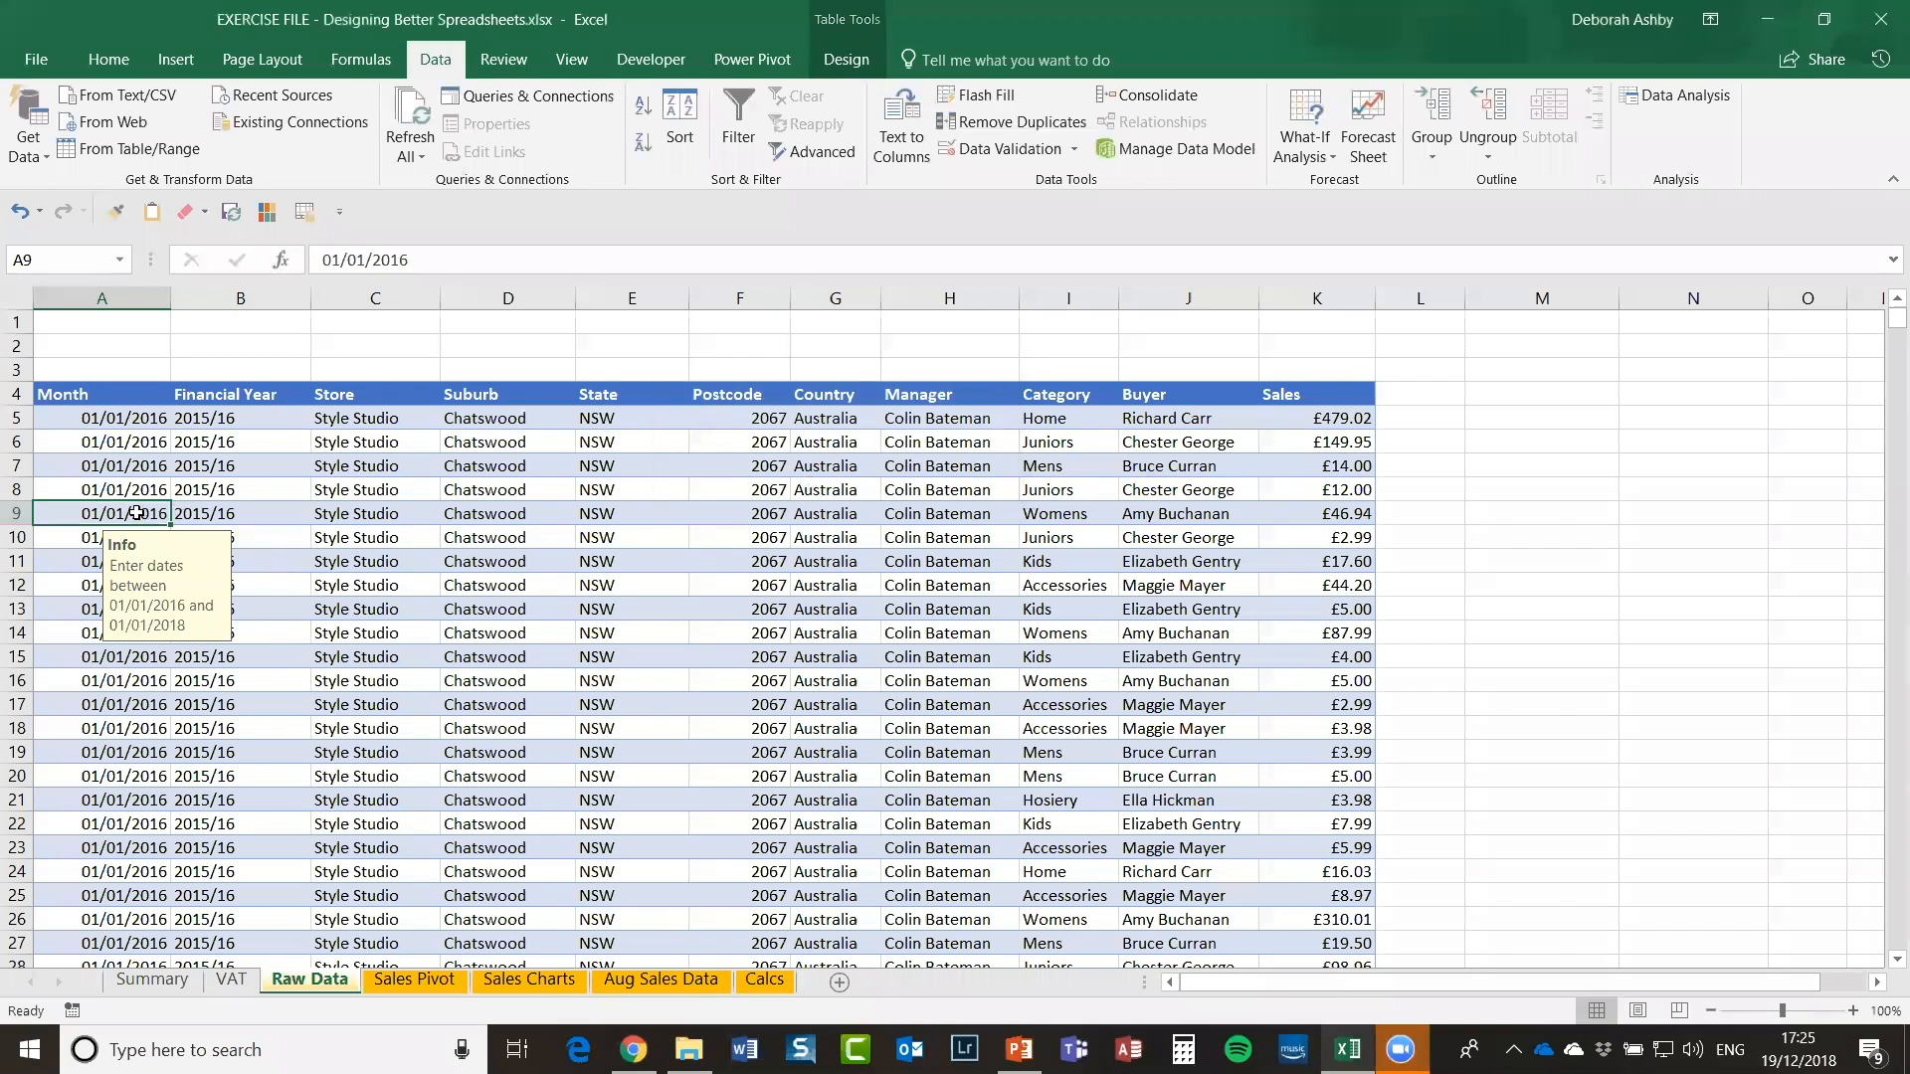
left_click(109, 289)
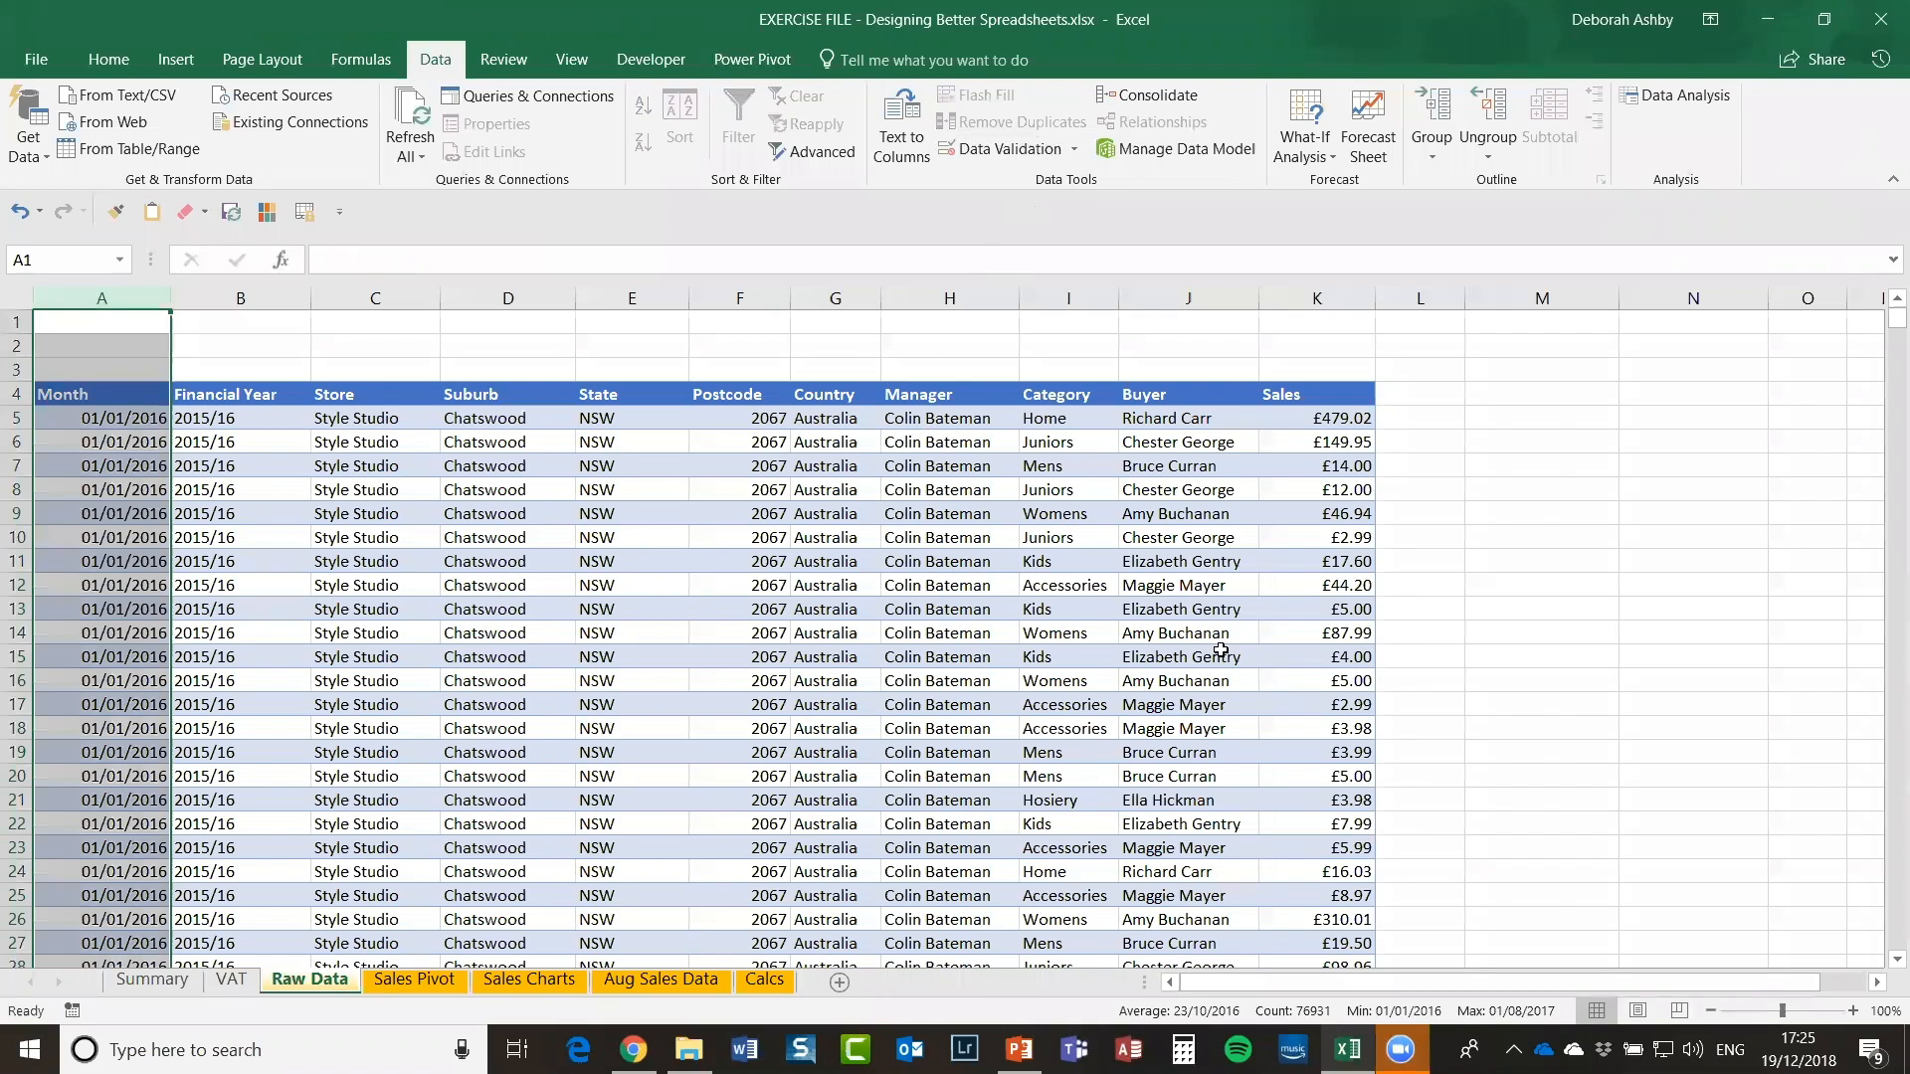
left_click(592, 467)
left_click(109, 427)
left_click(100, 297)
left_click(1453, 513)
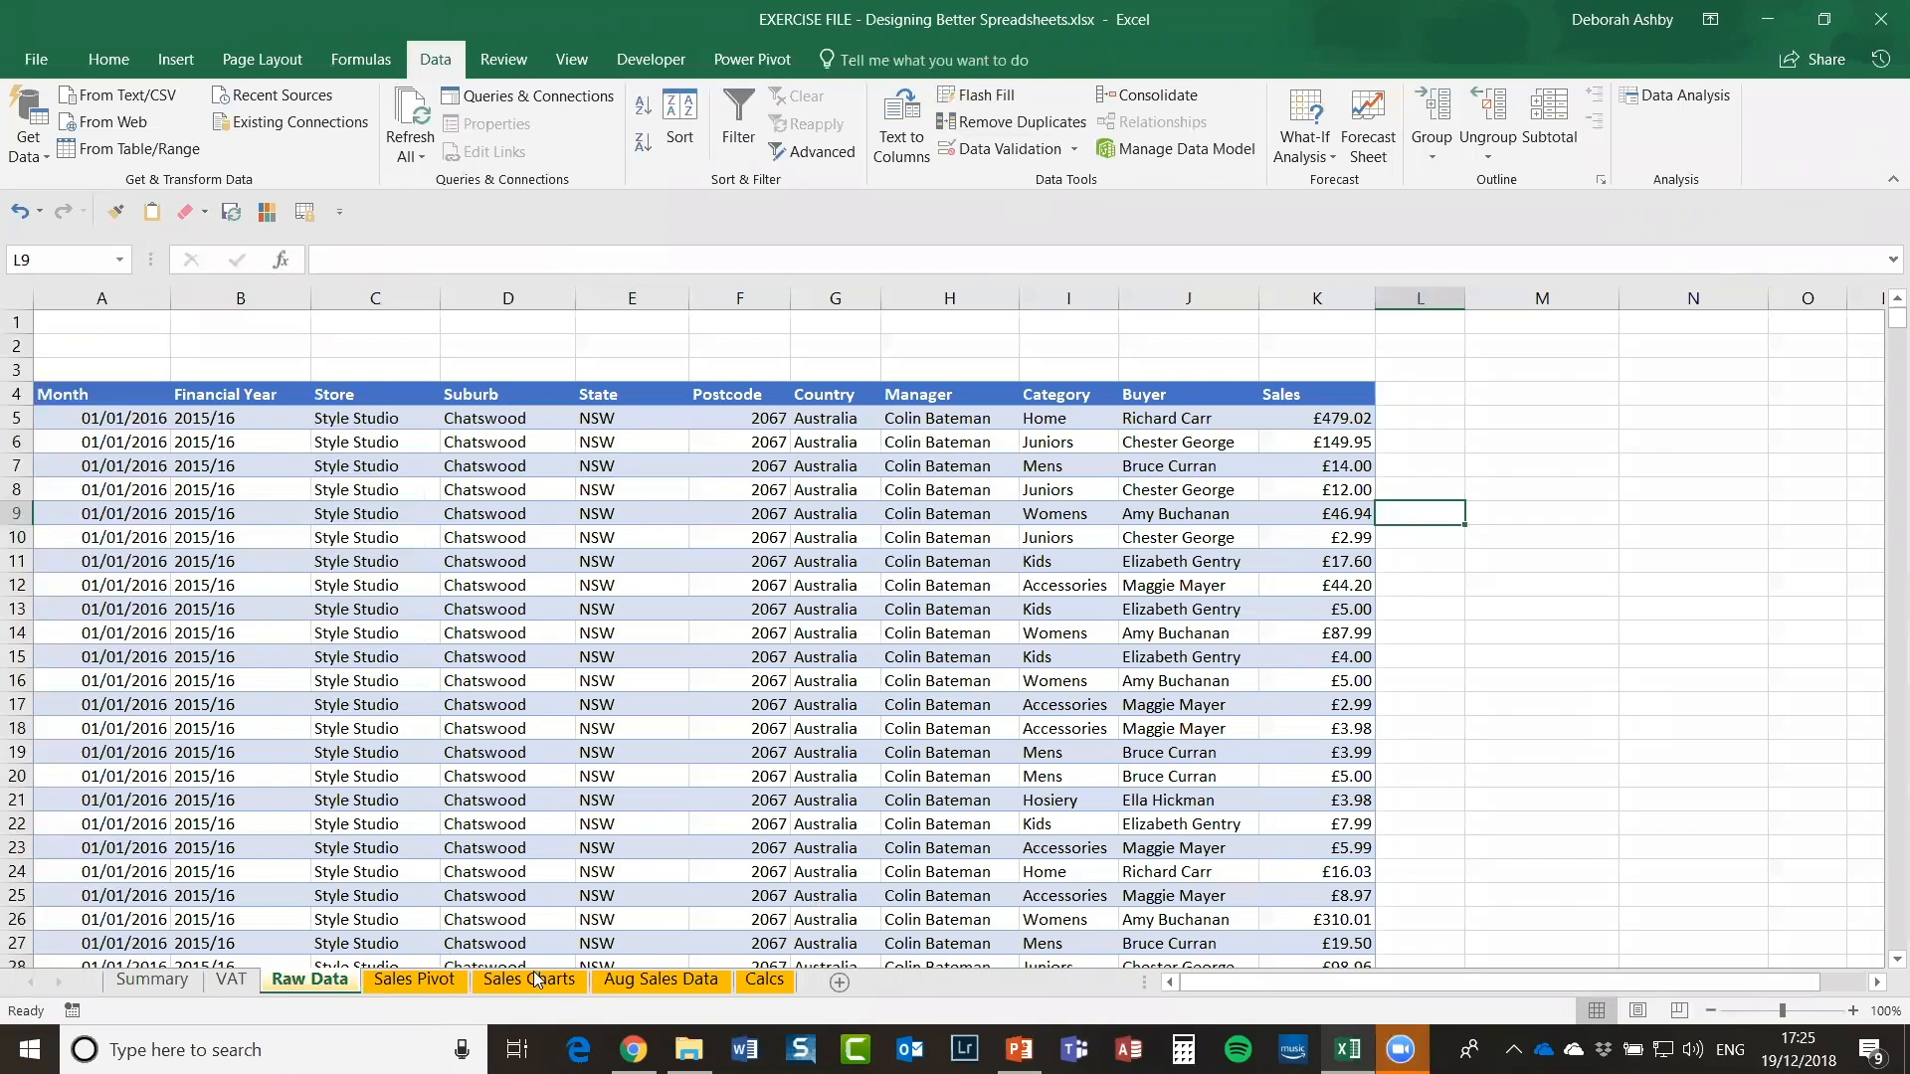
Step: Move across the sheet tabs to Calcs and select cell H3
left_click(411, 981)
left_click(535, 978)
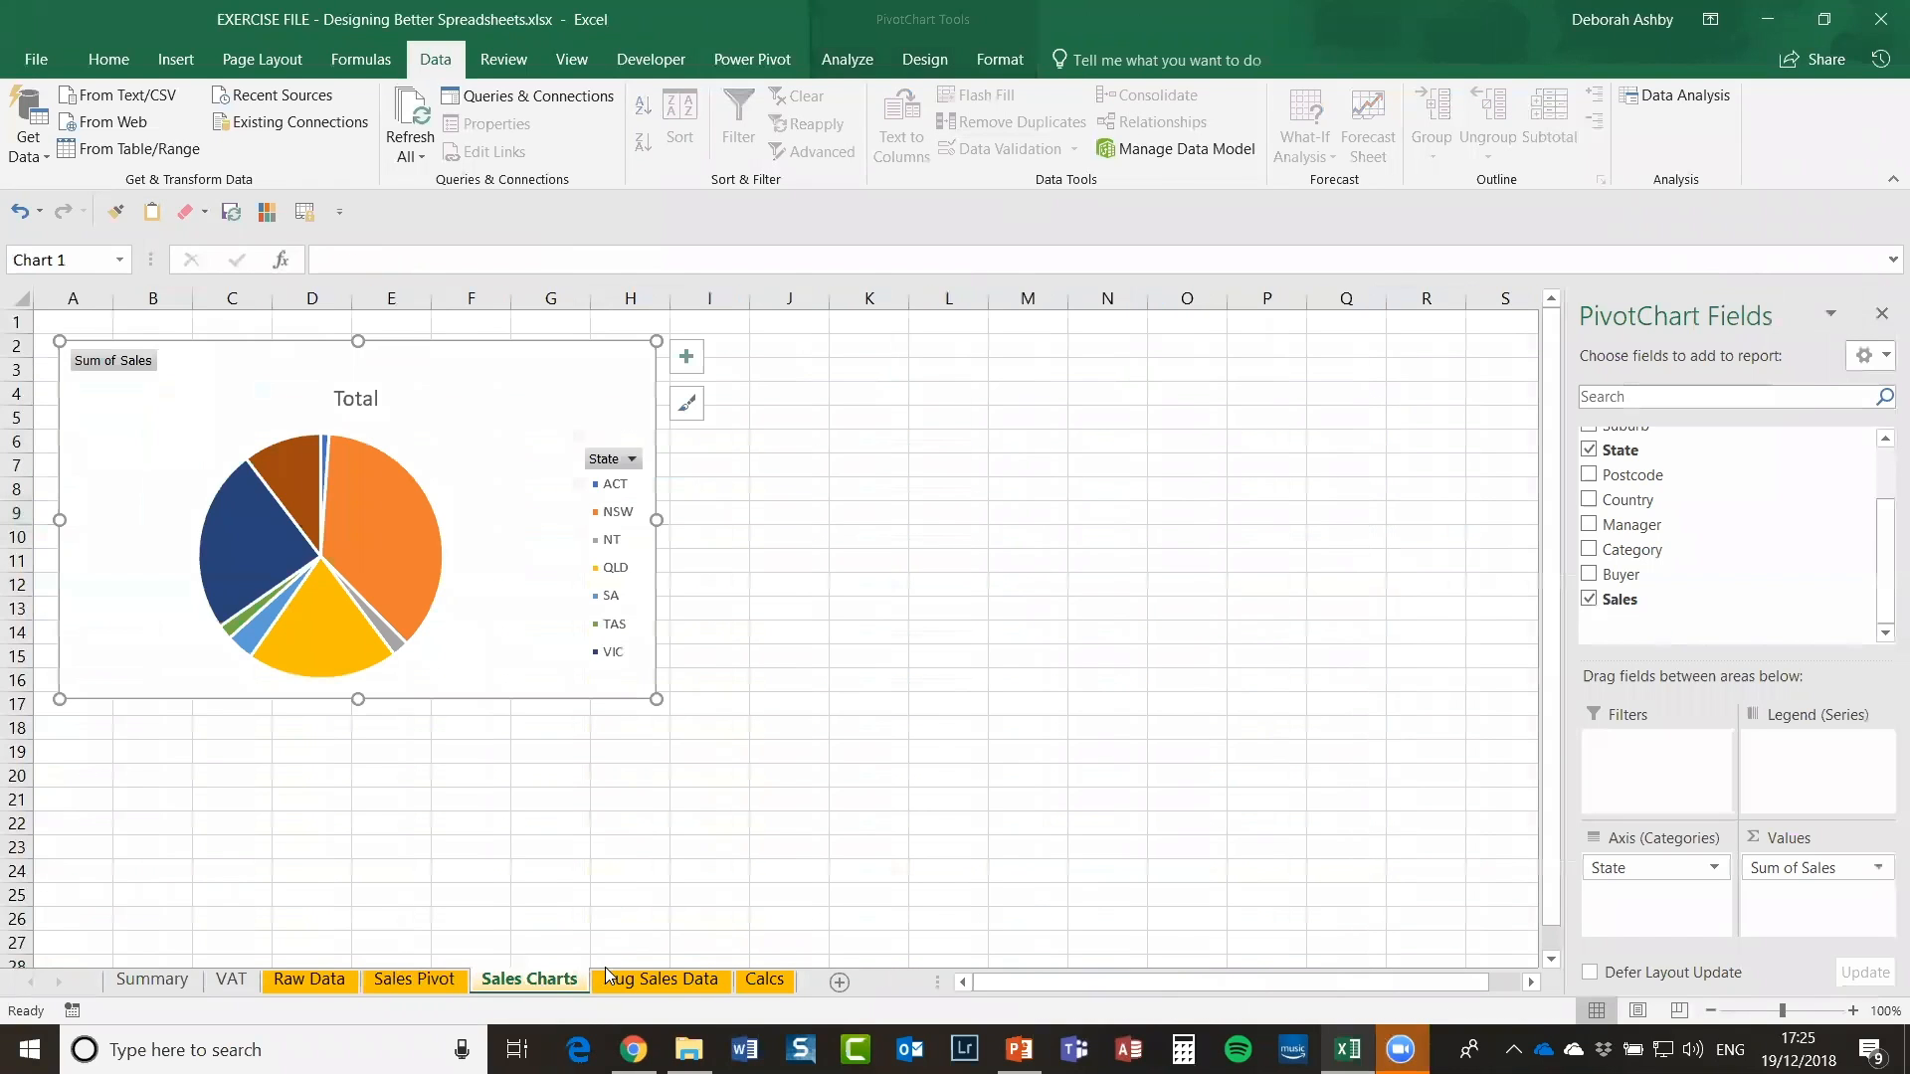
left_click(654, 980)
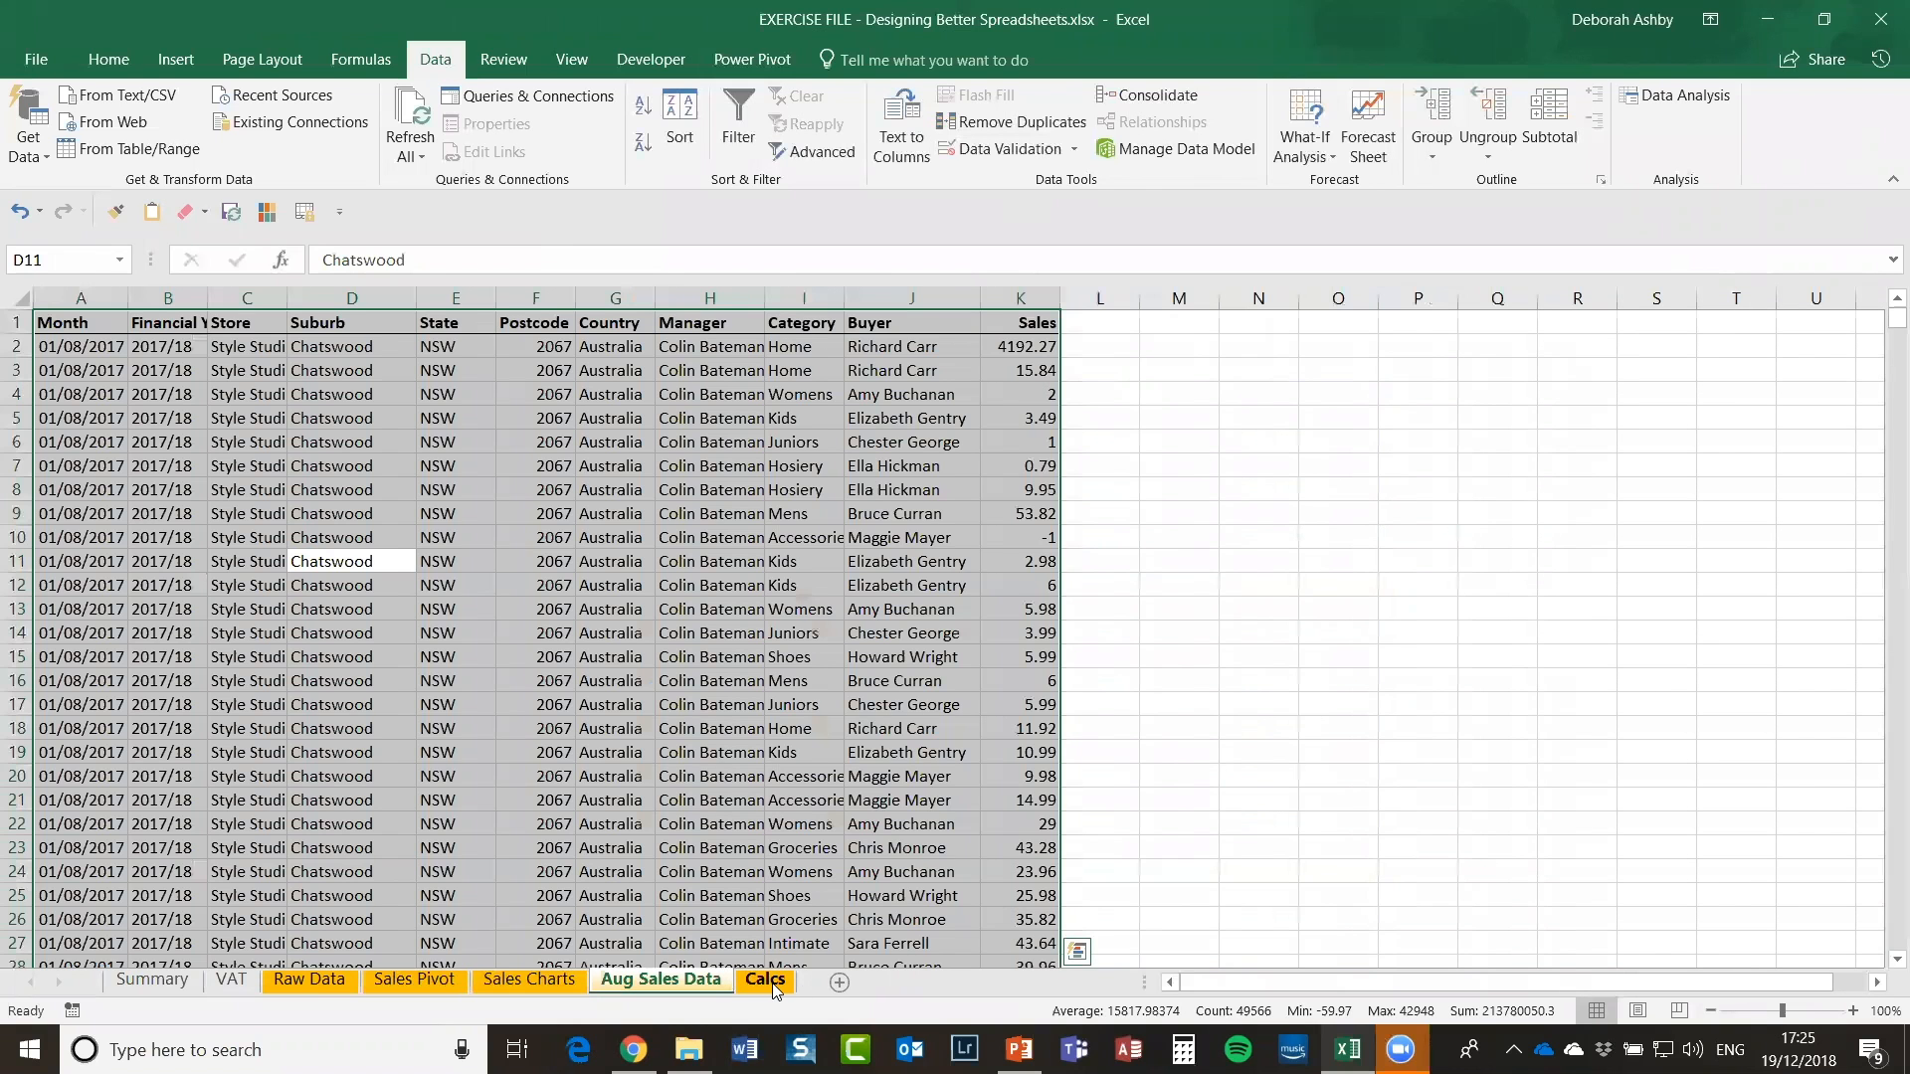
left_click(766, 980)
left_click(532, 489)
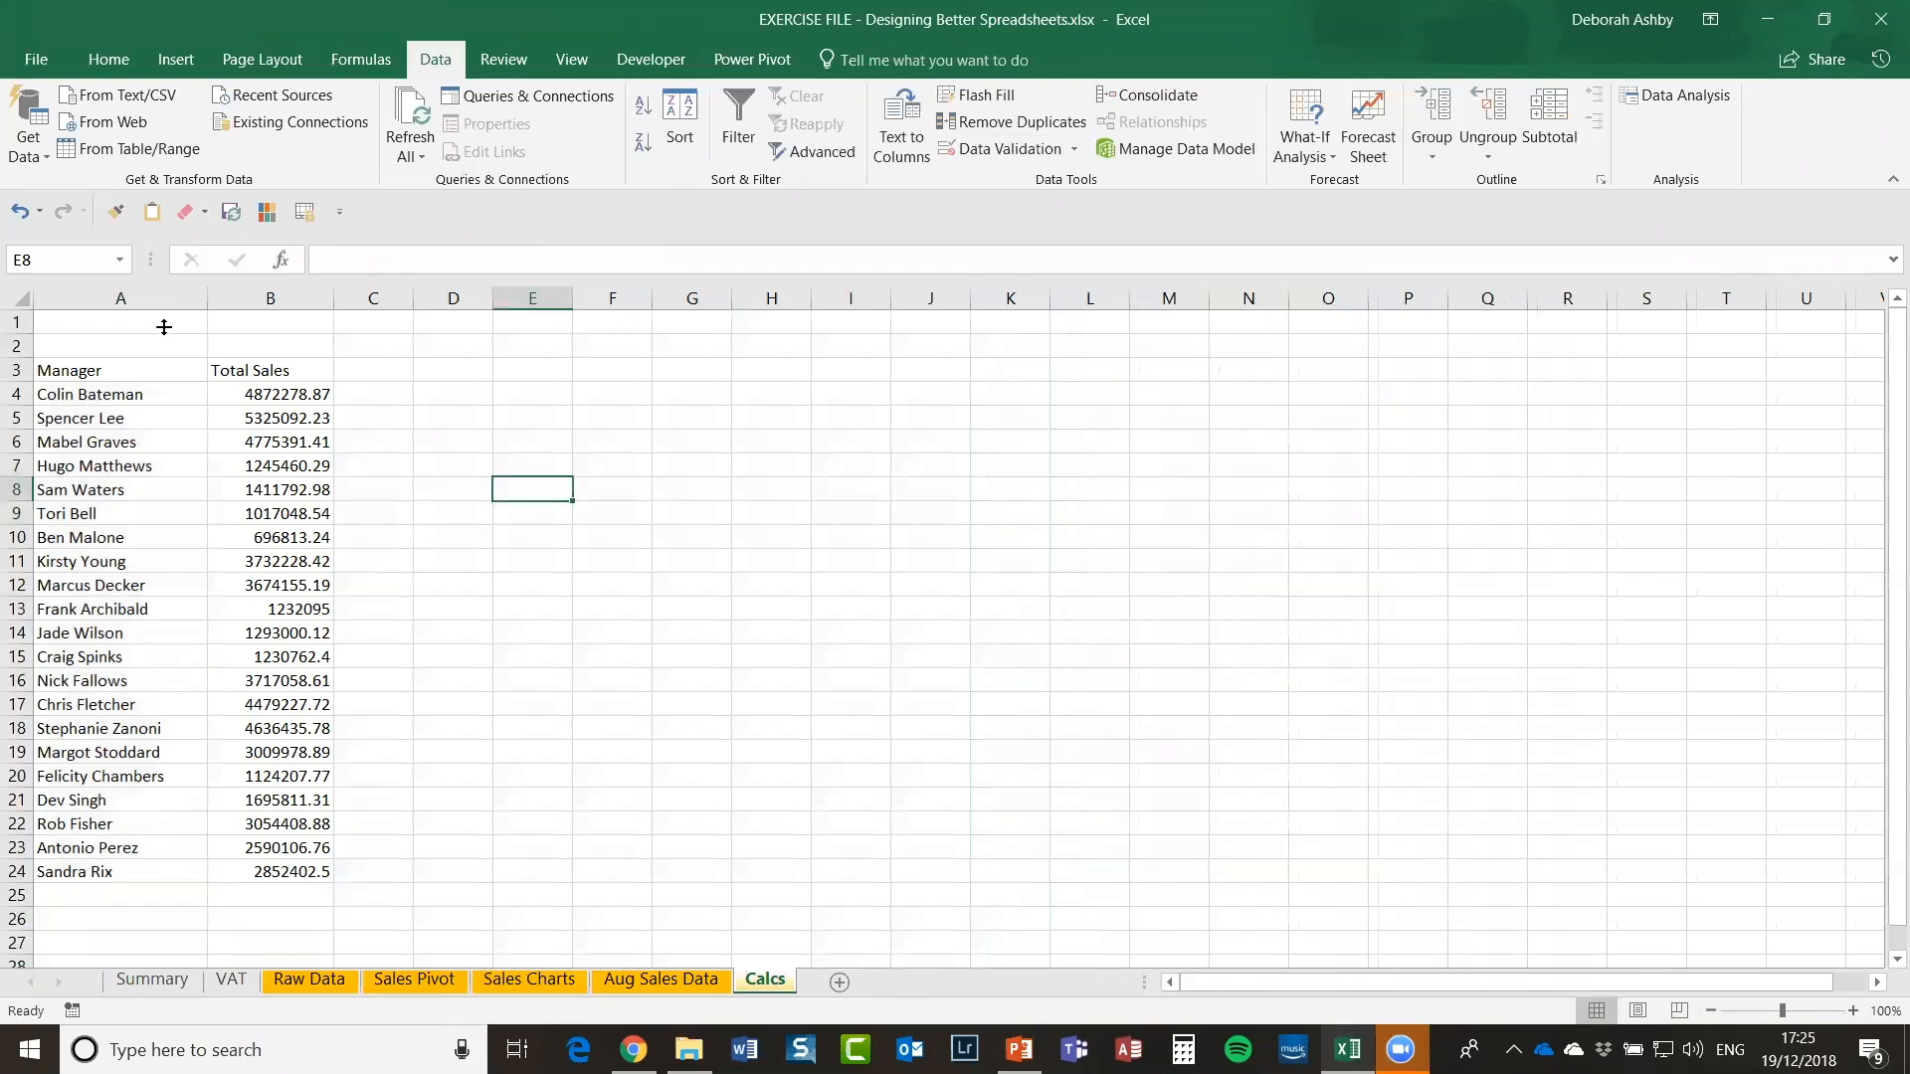
left_click(76, 416)
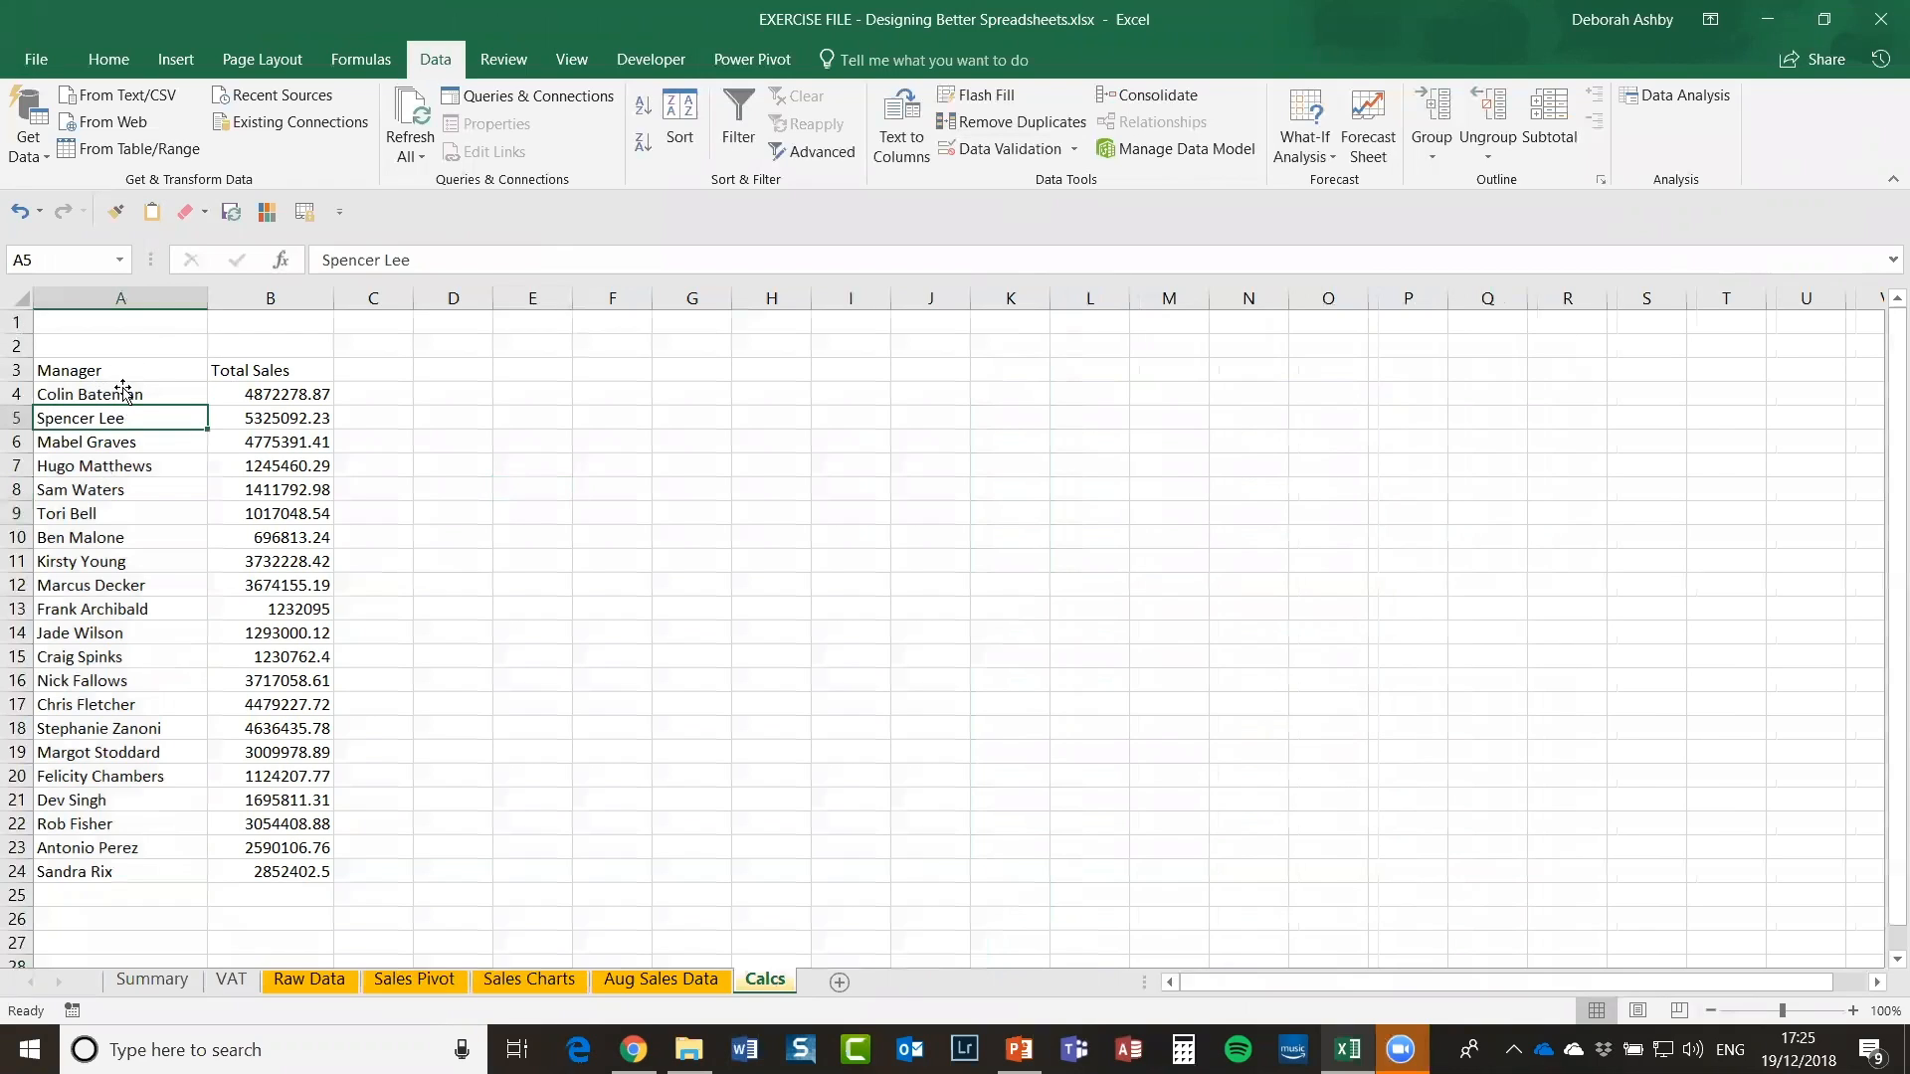
left_click(763, 377)
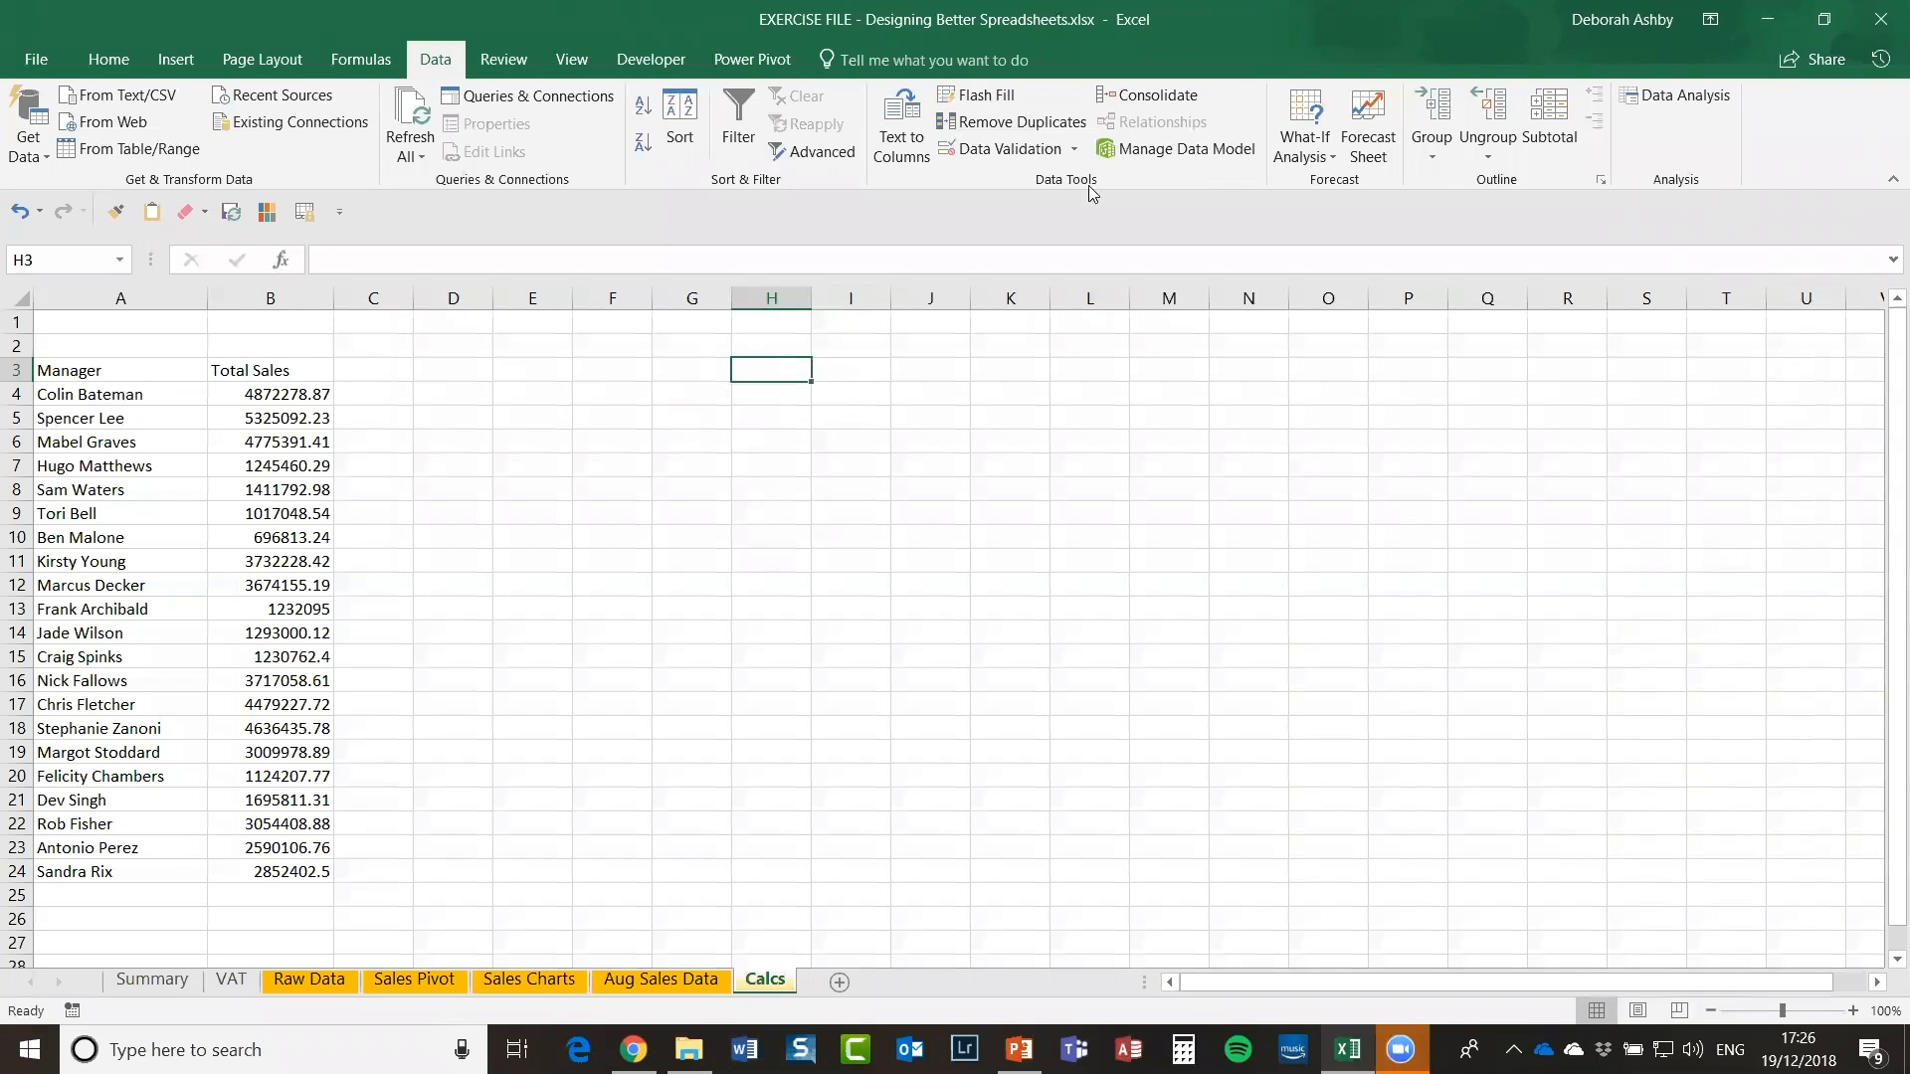
Step: Give H3 List validation with source =$A$4:$A$24, the manager names
left_click(1010, 151)
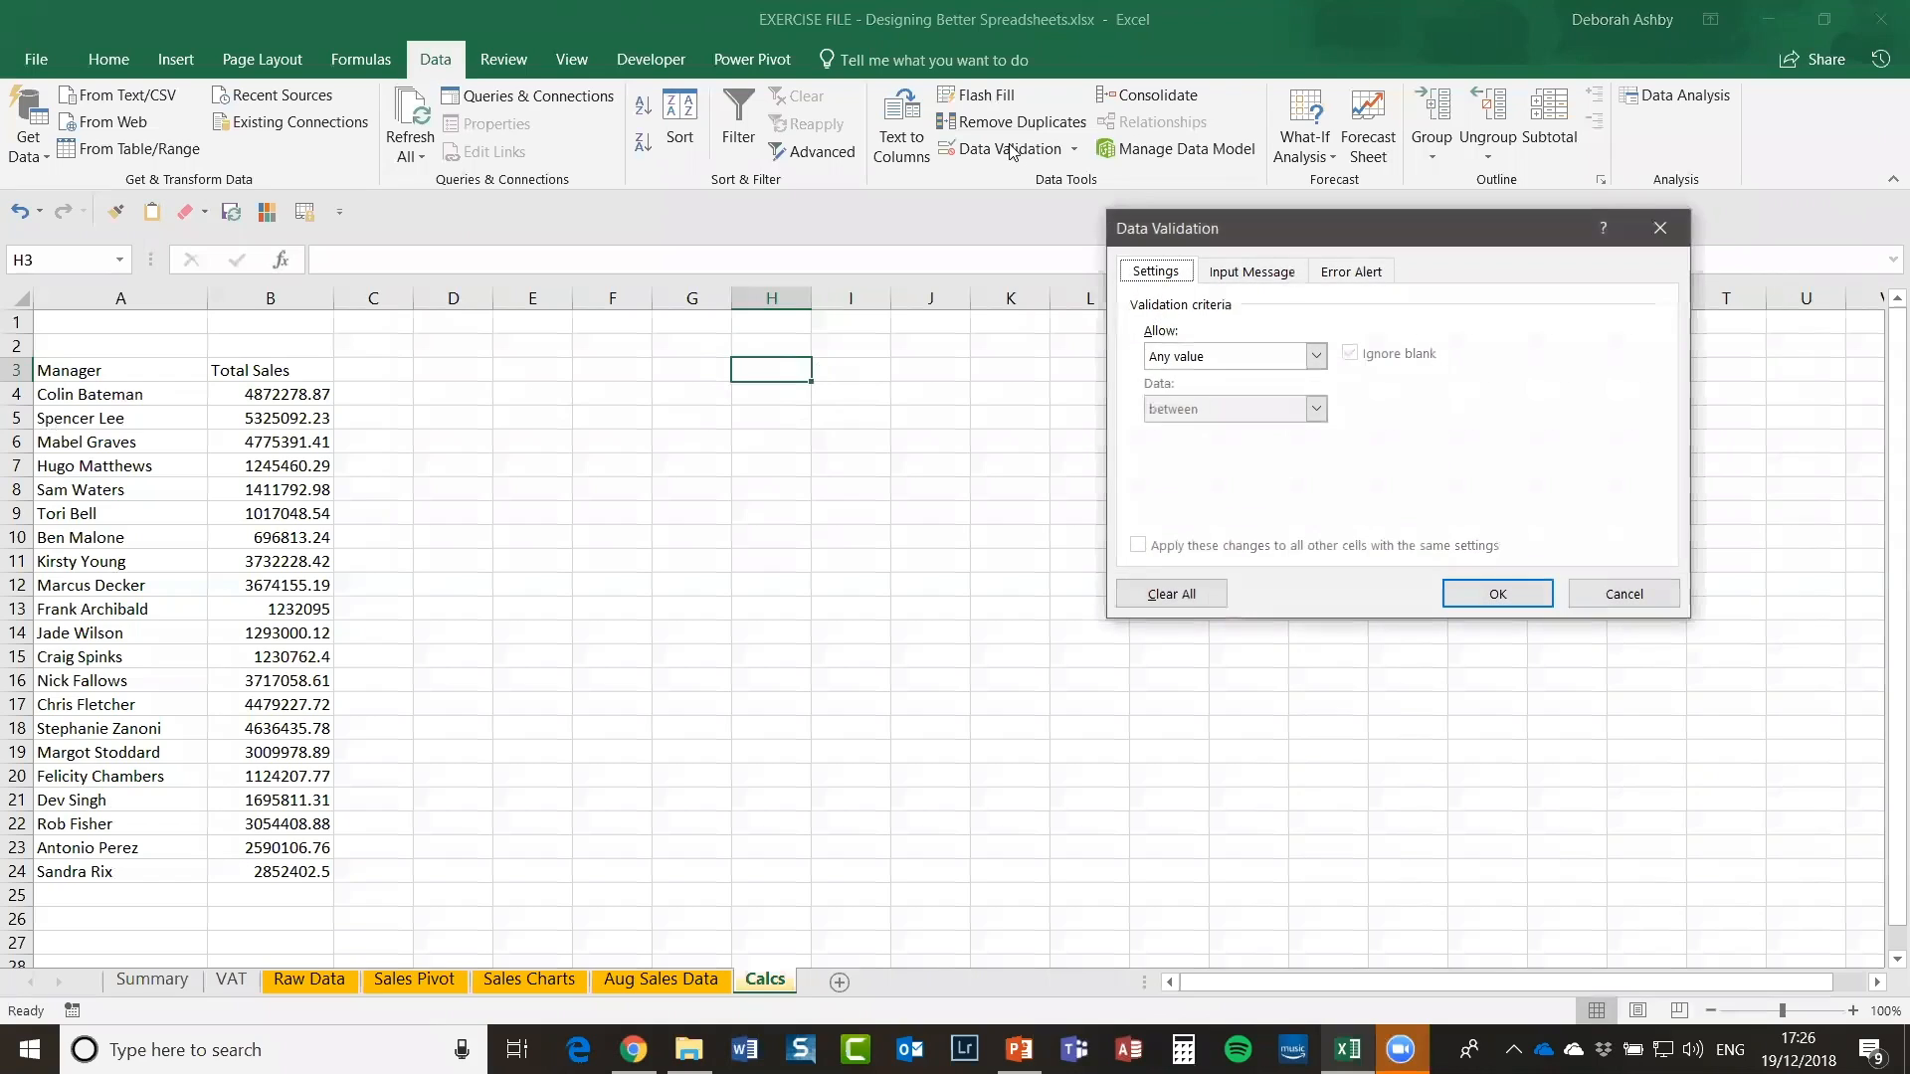
left_click(1315, 356)
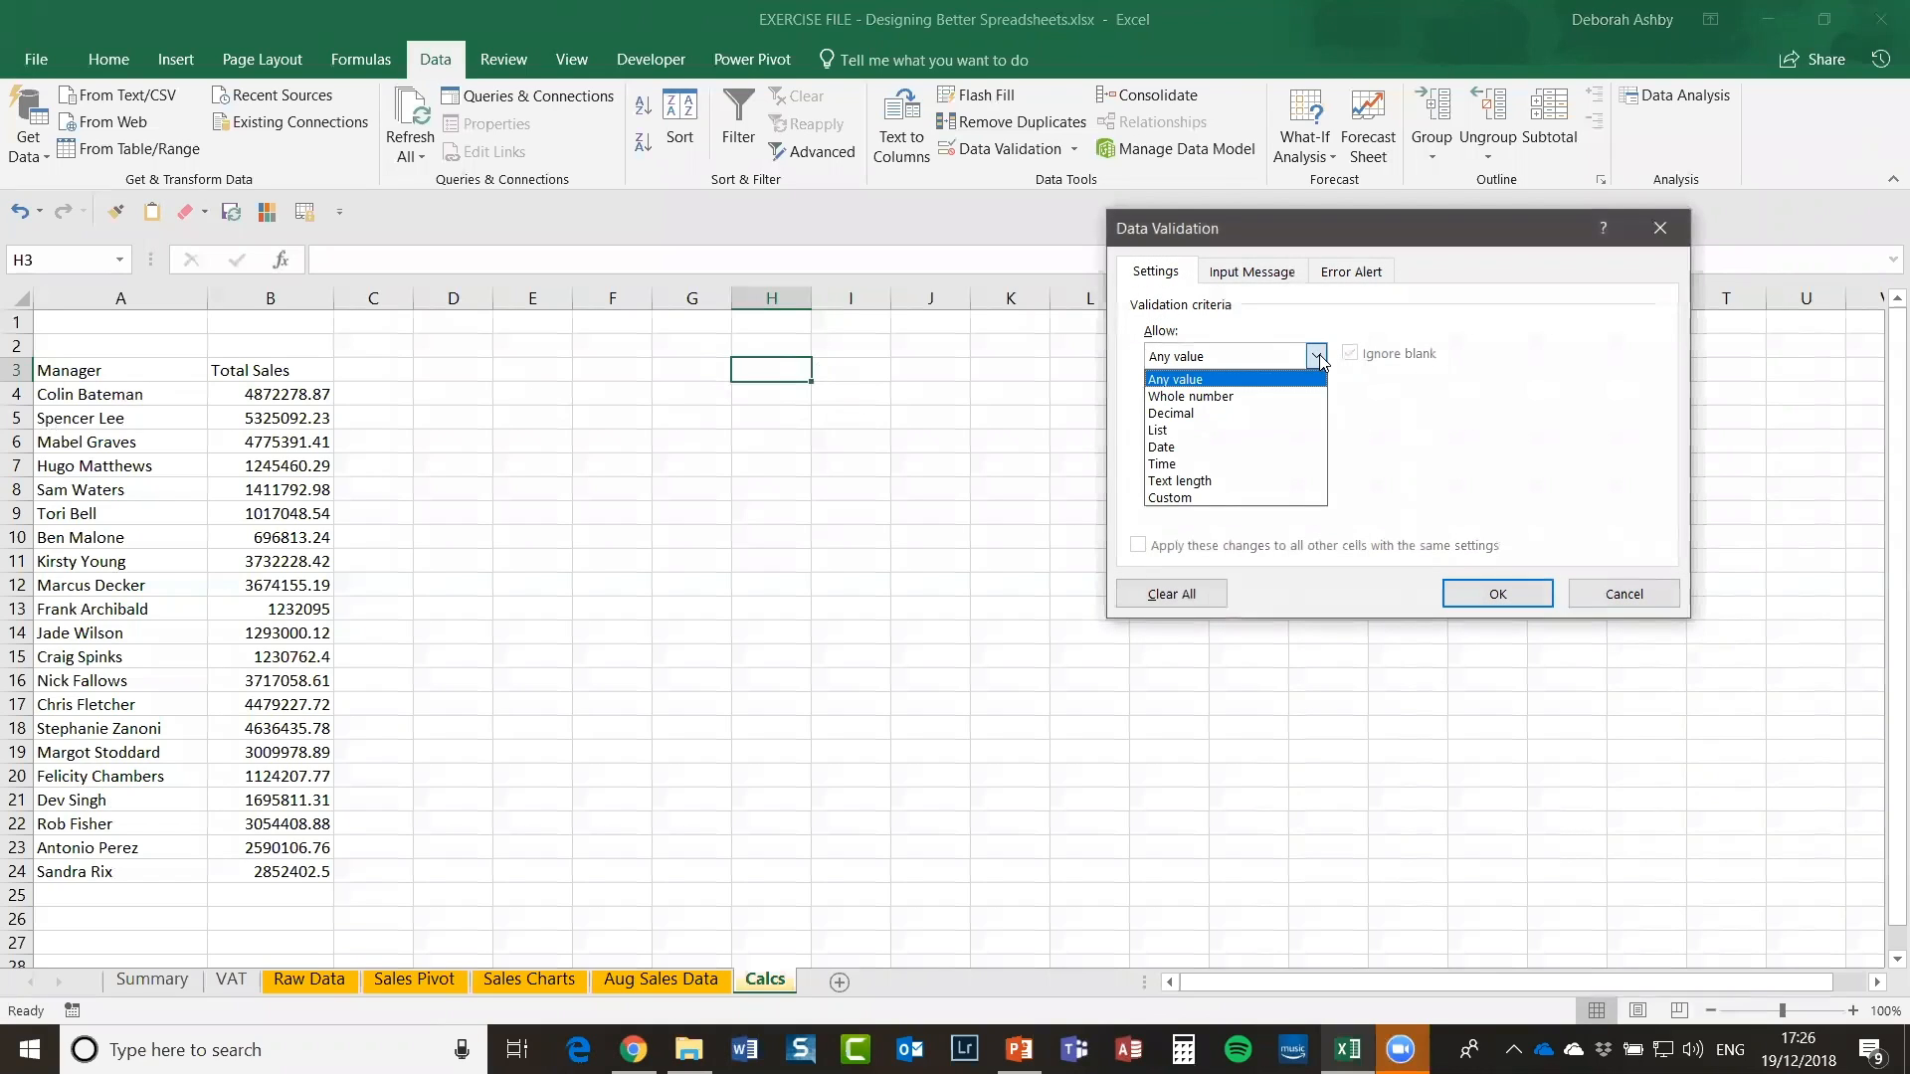
left_click(1157, 431)
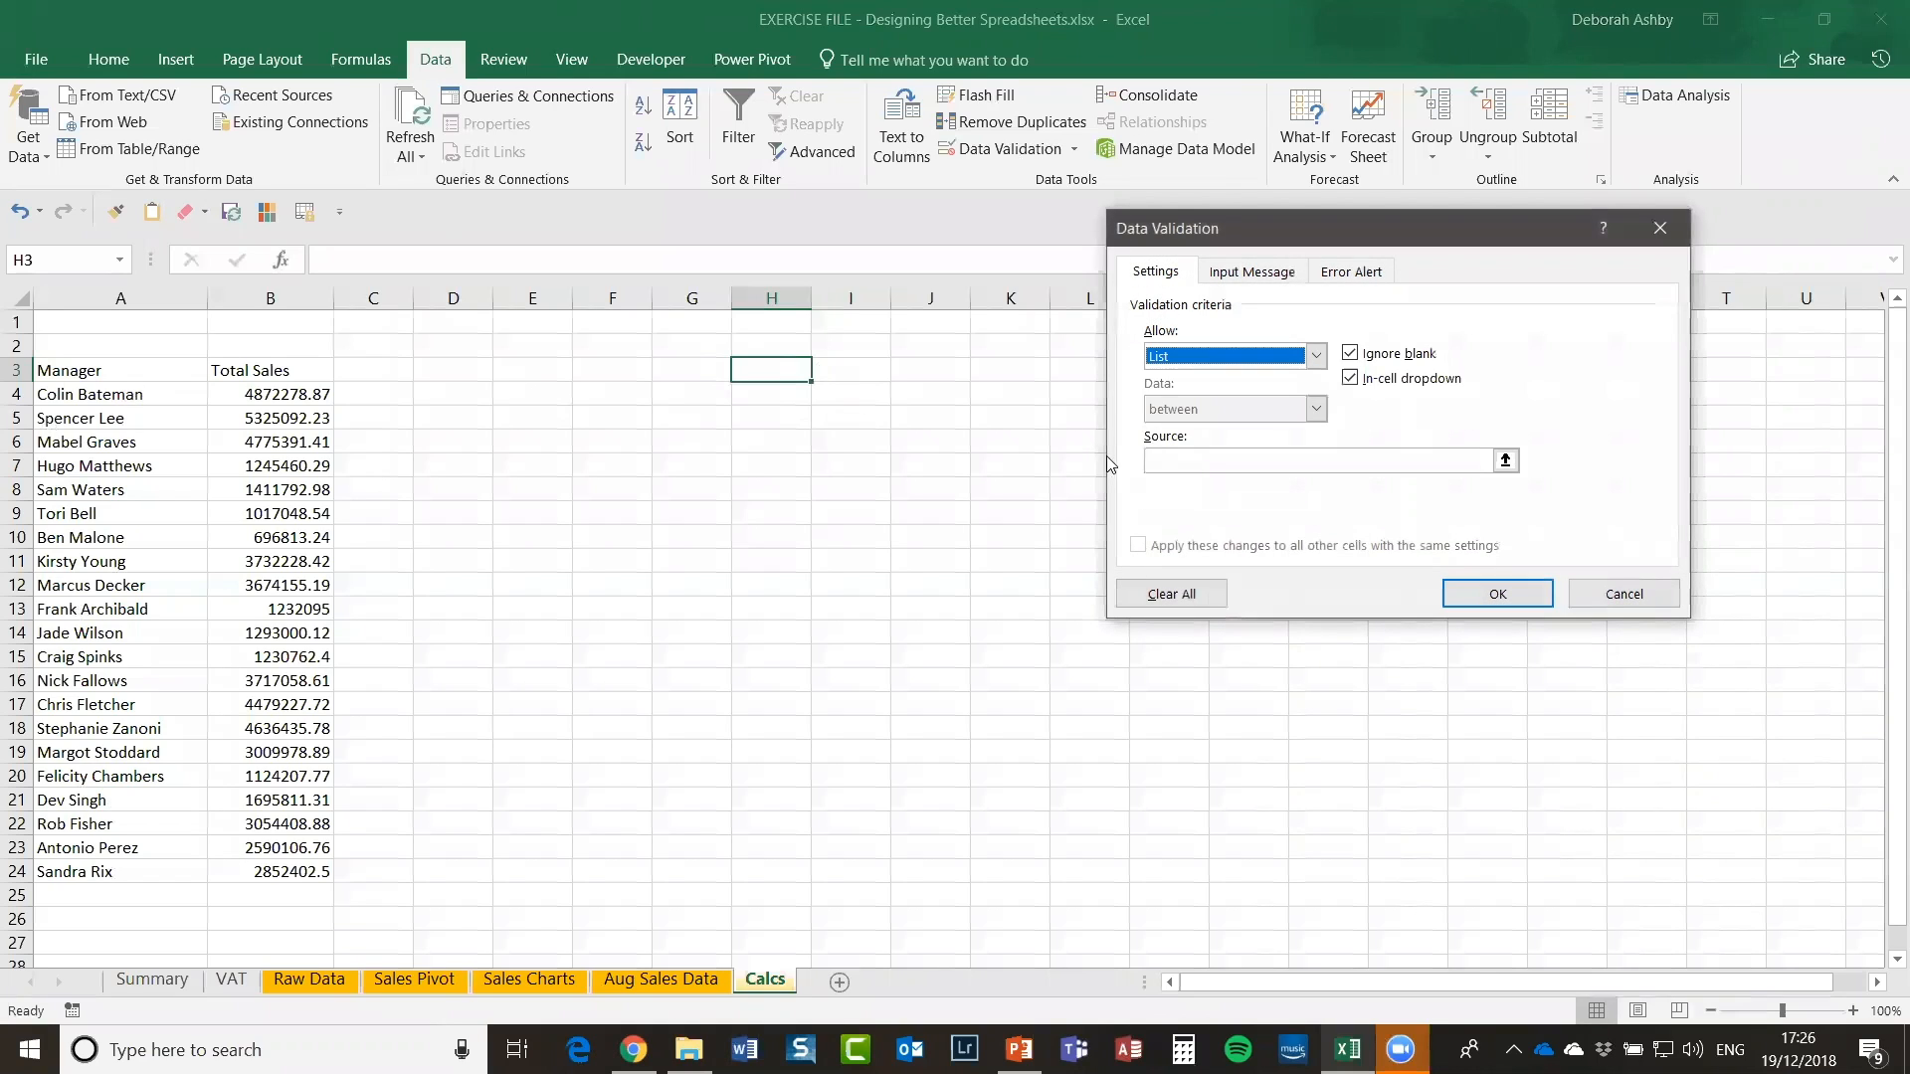
left_click(1505, 459)
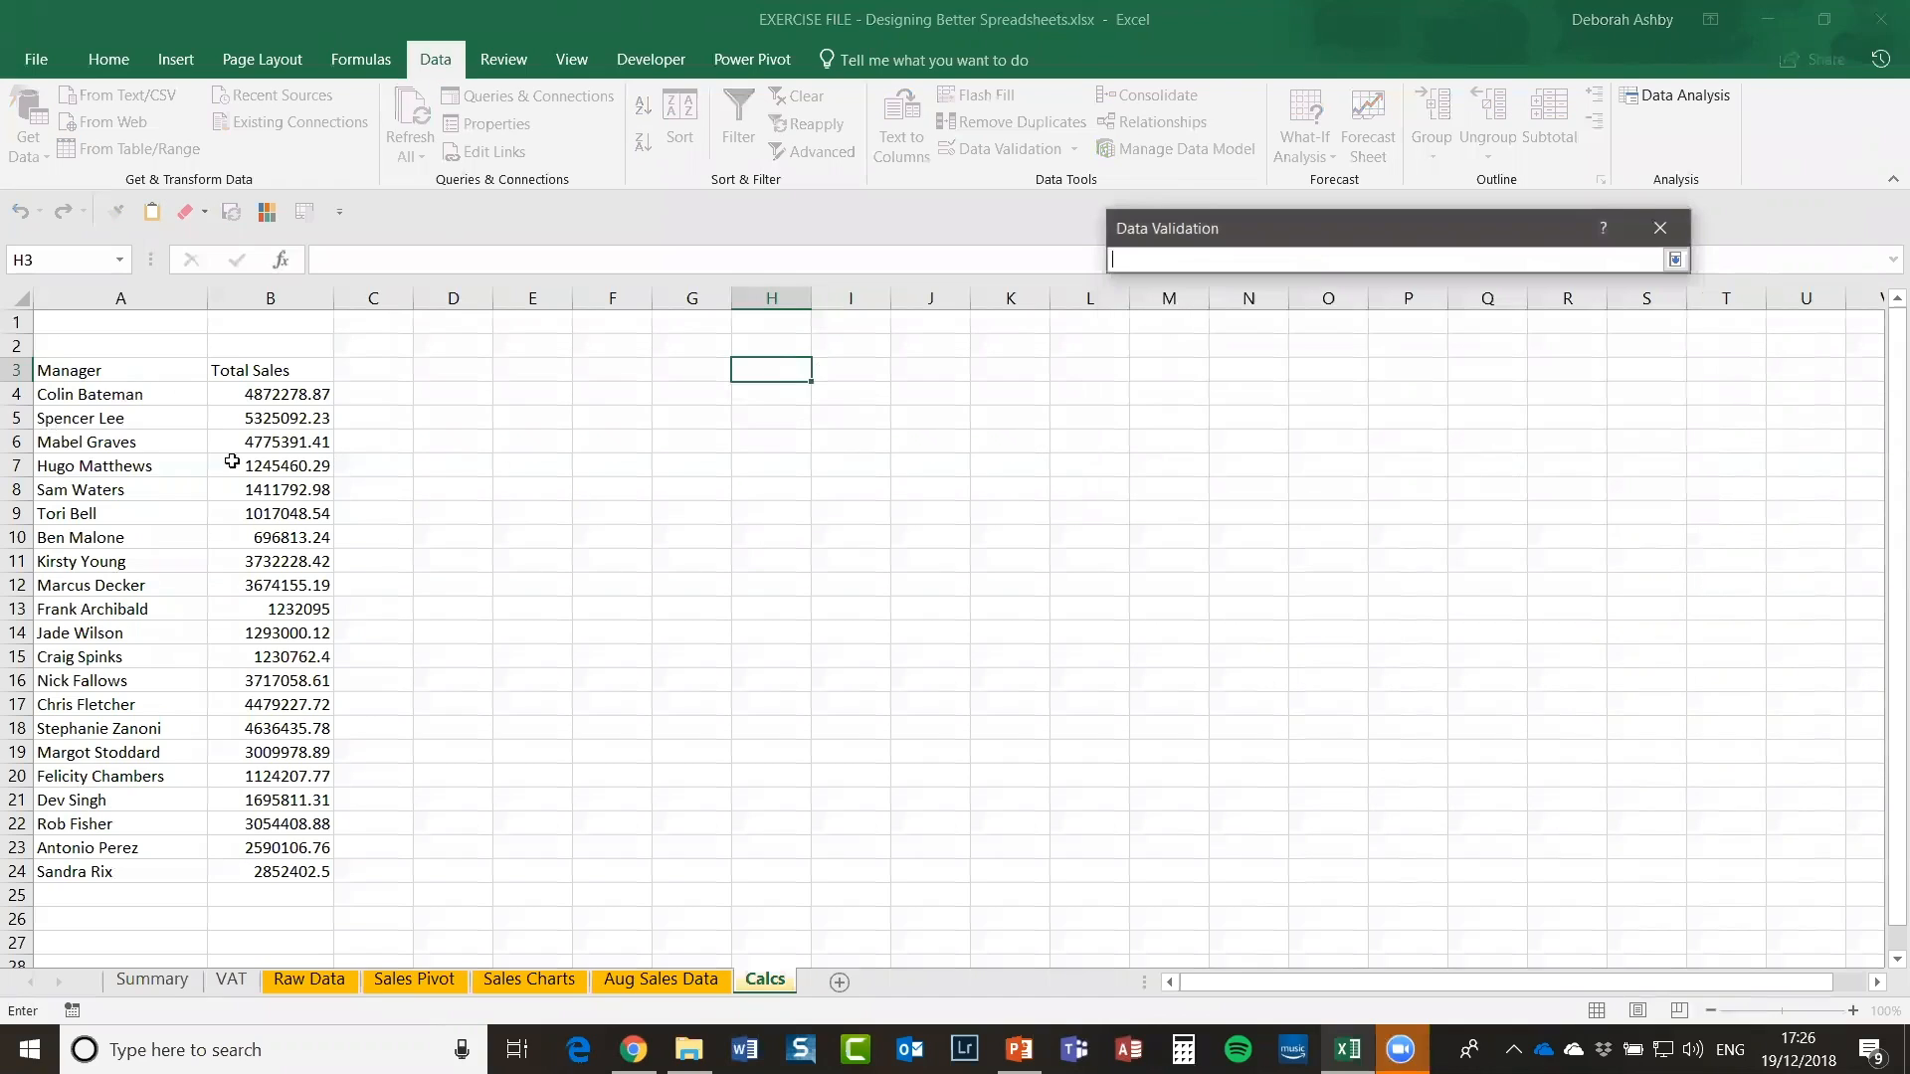
left_click(113, 395)
left_click_drag(113, 395, 117, 875)
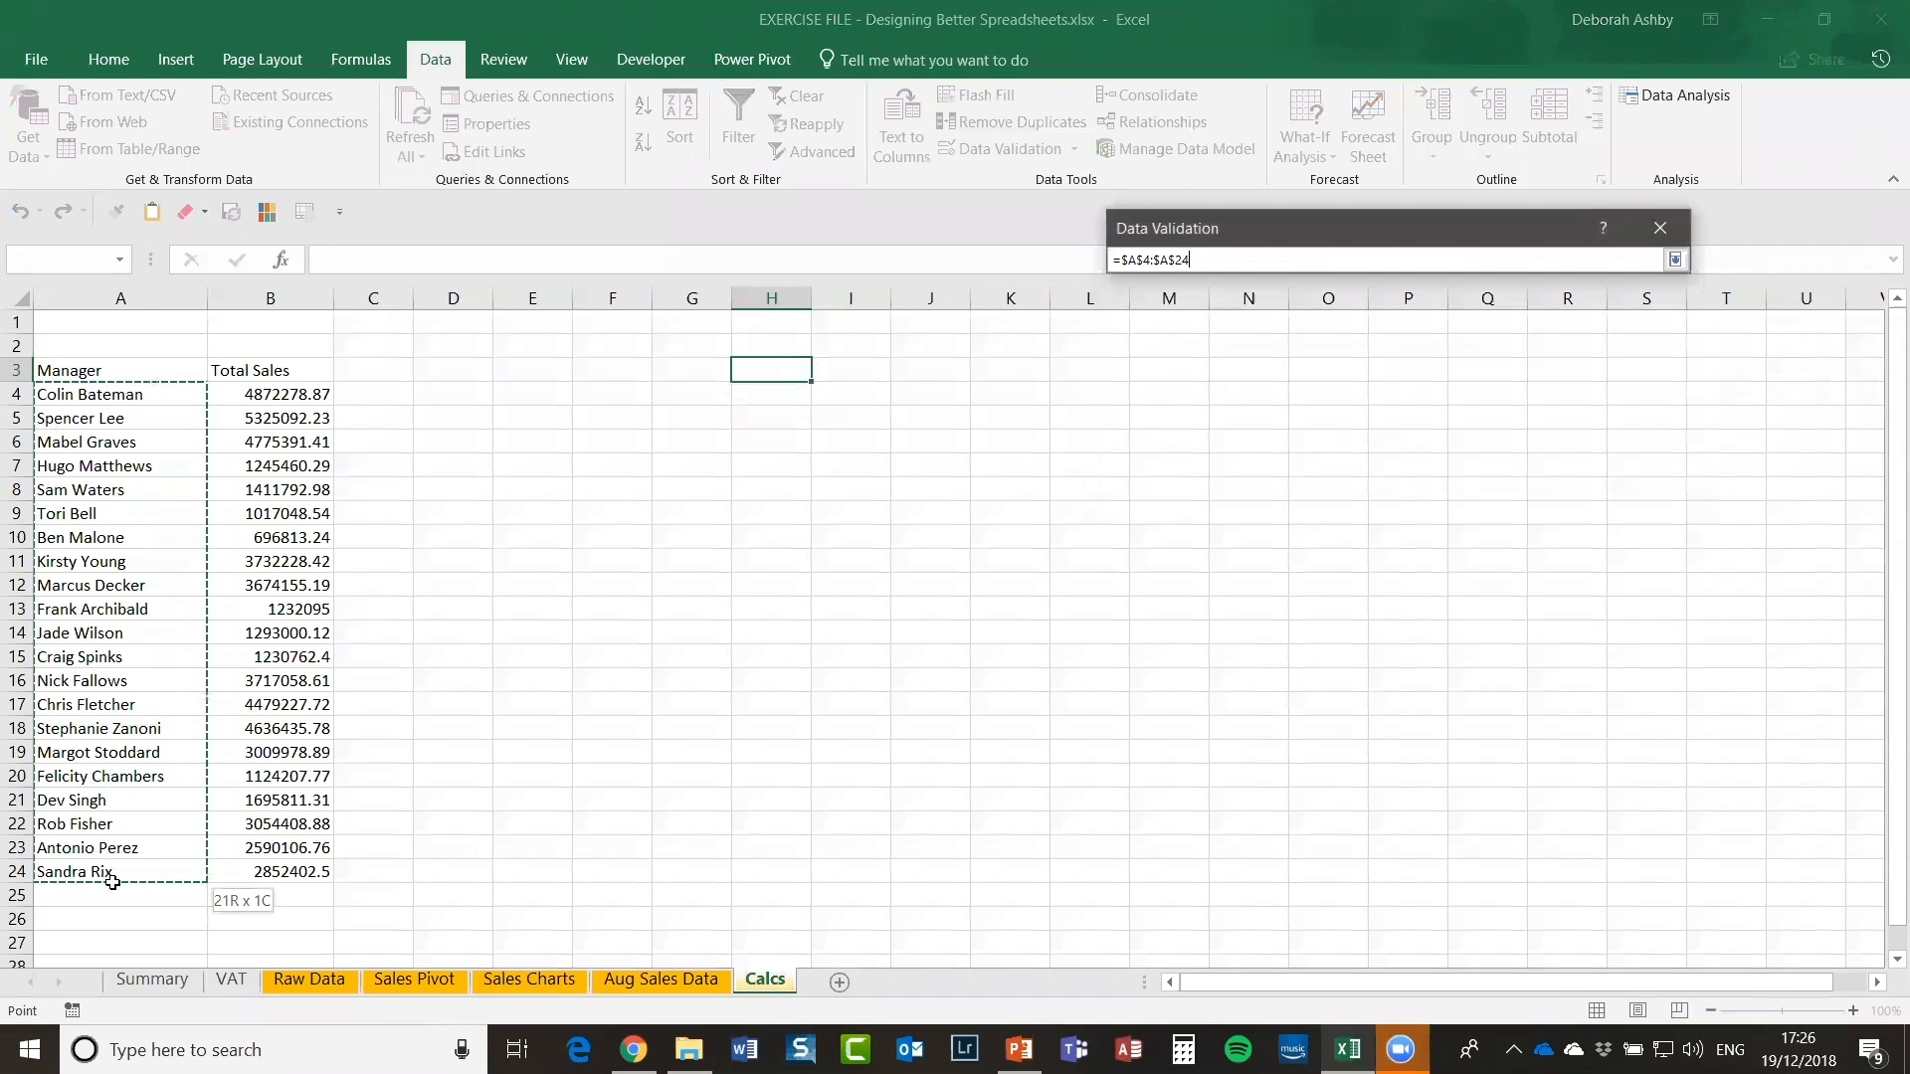
left_click(1674, 259)
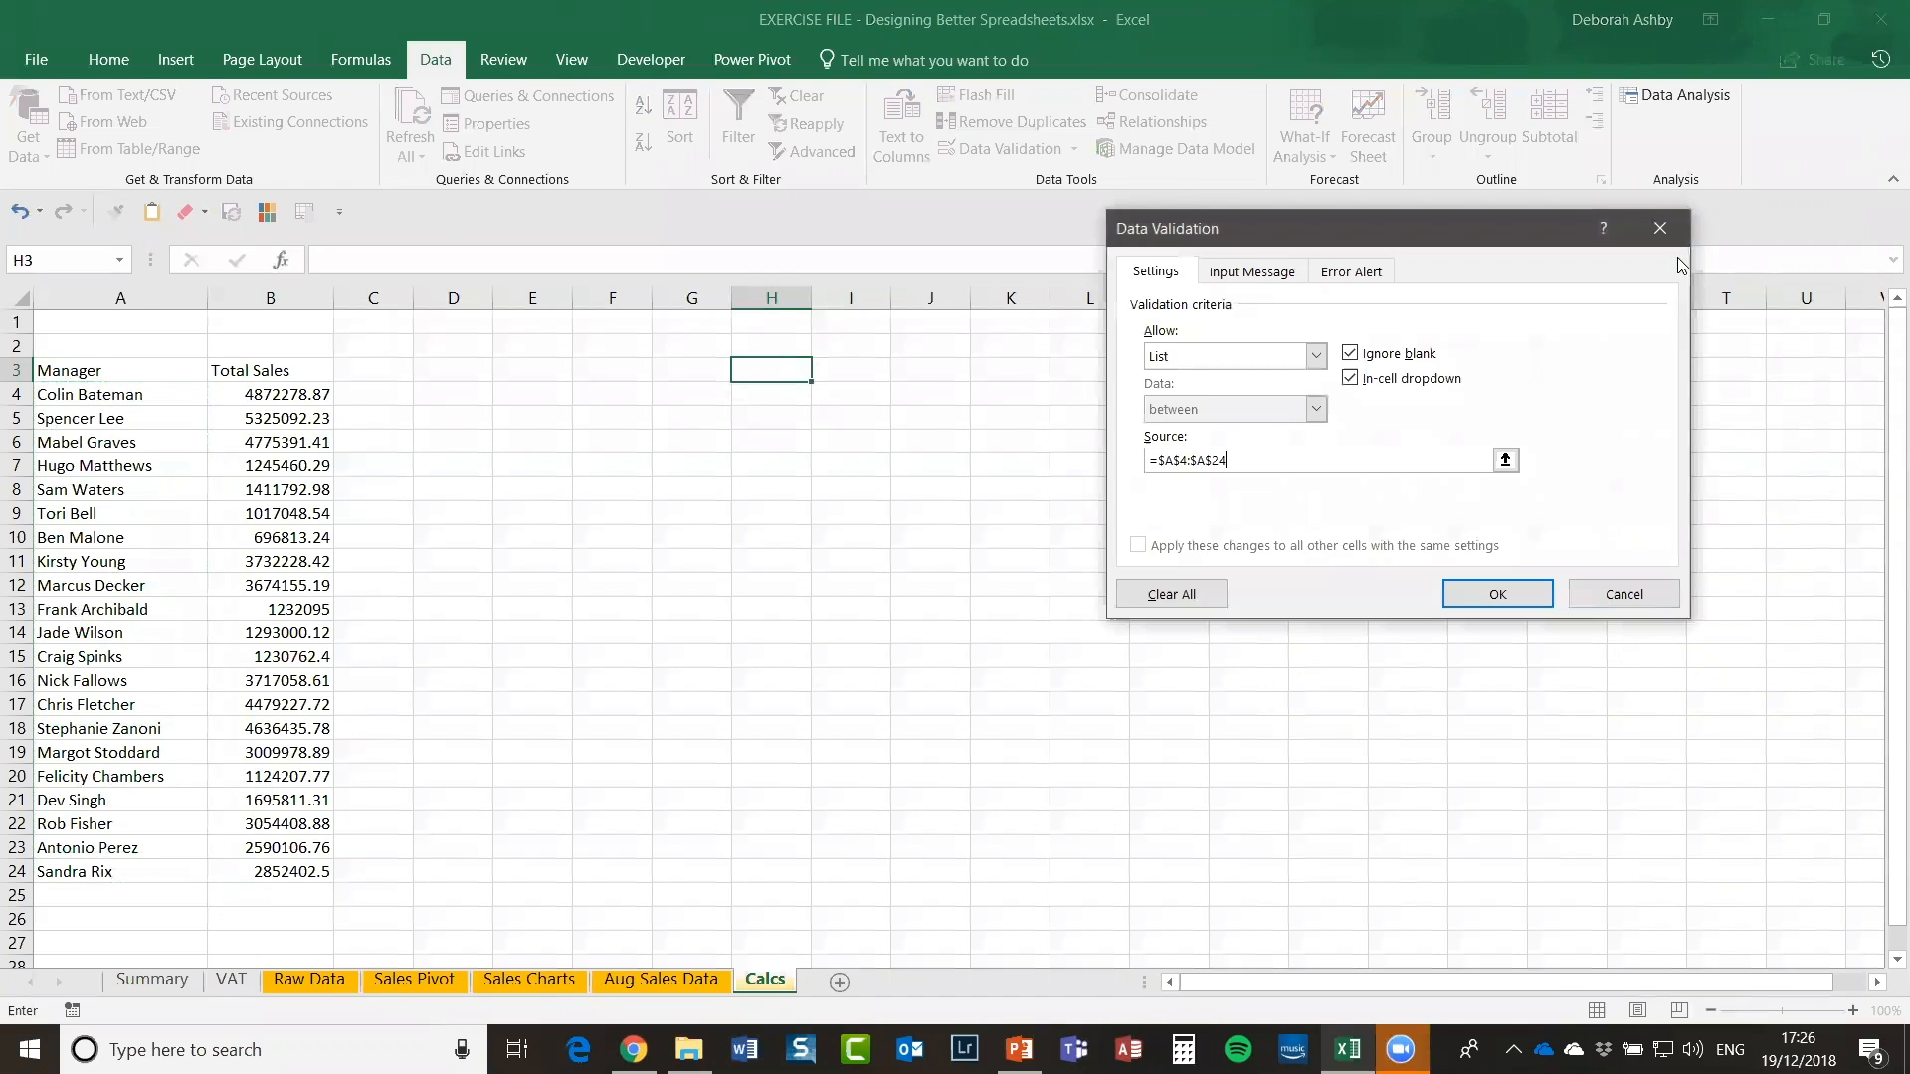
left_click(1511, 595)
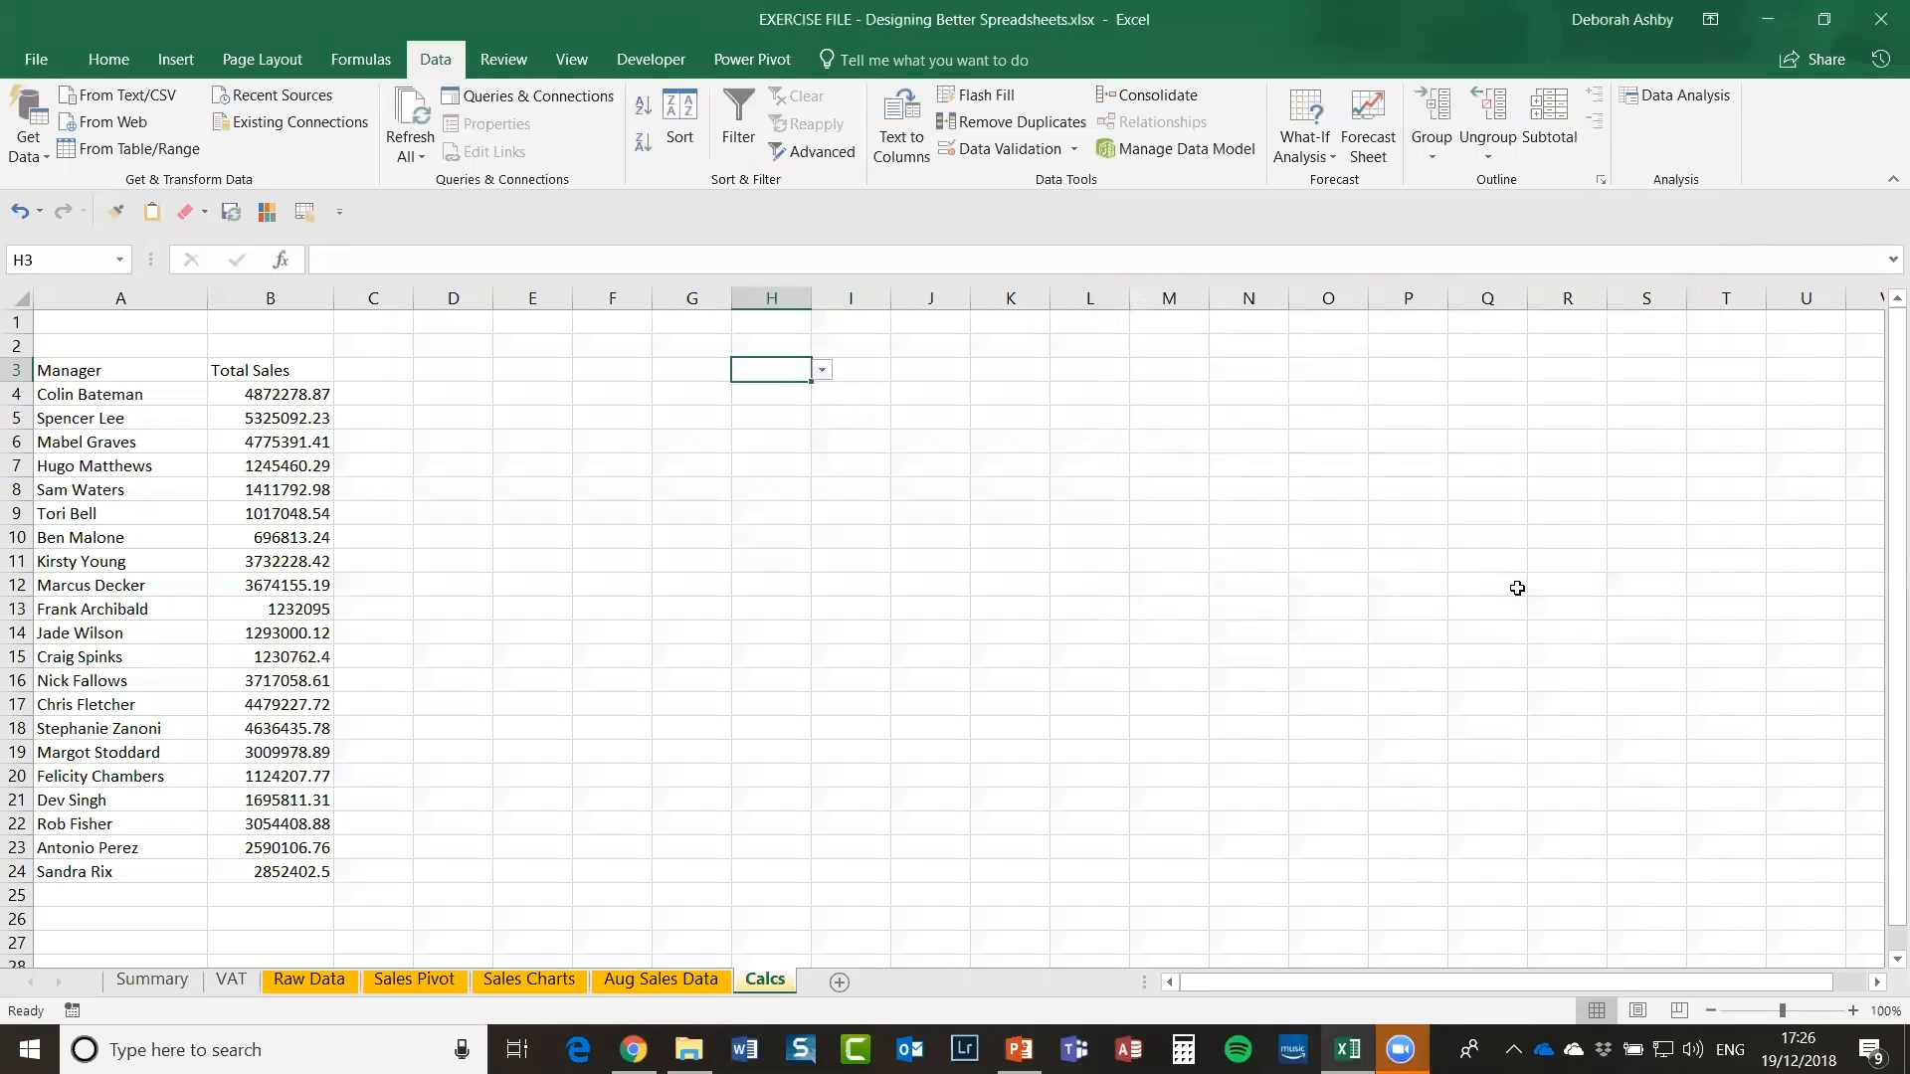
Step: Pick managers from H3's drop-down and autofit column H to the chosen name
left_click(822, 371)
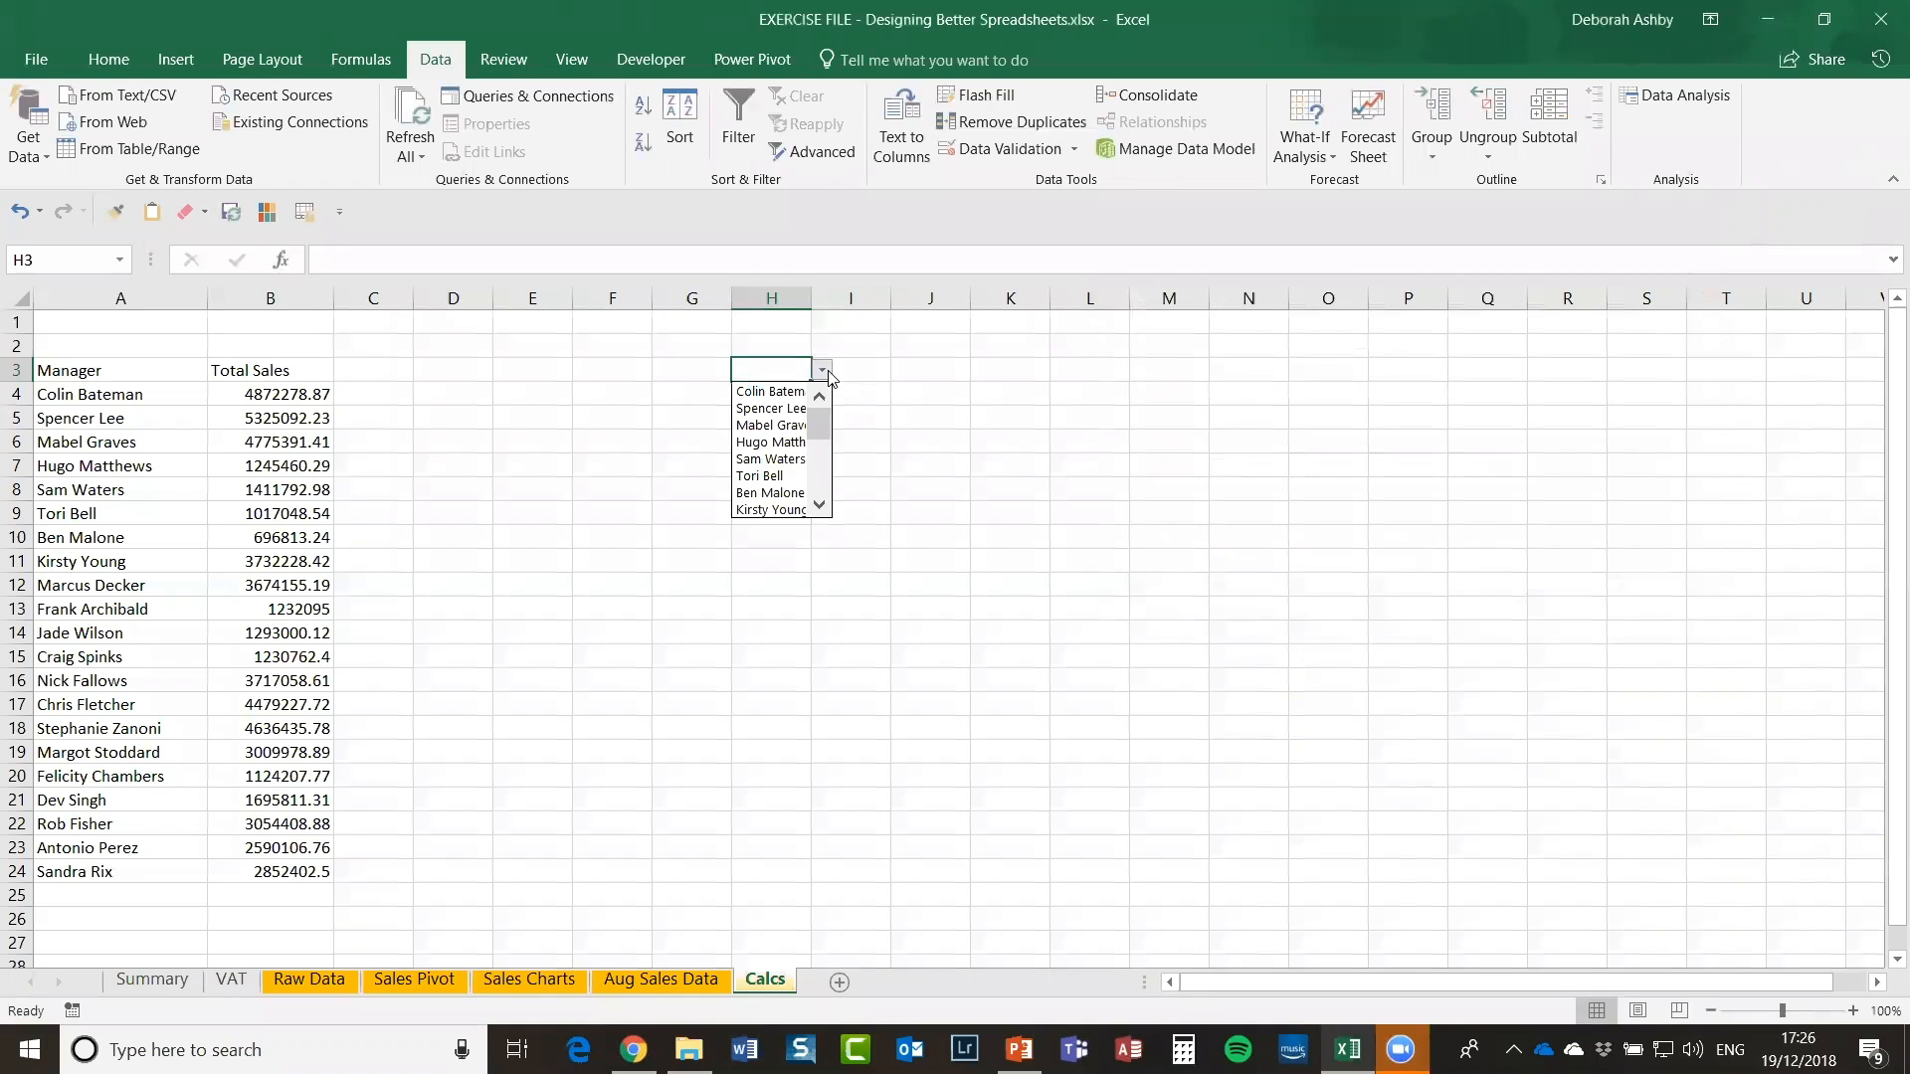
scroll(826, 478, "down", 4)
left_click(771, 459)
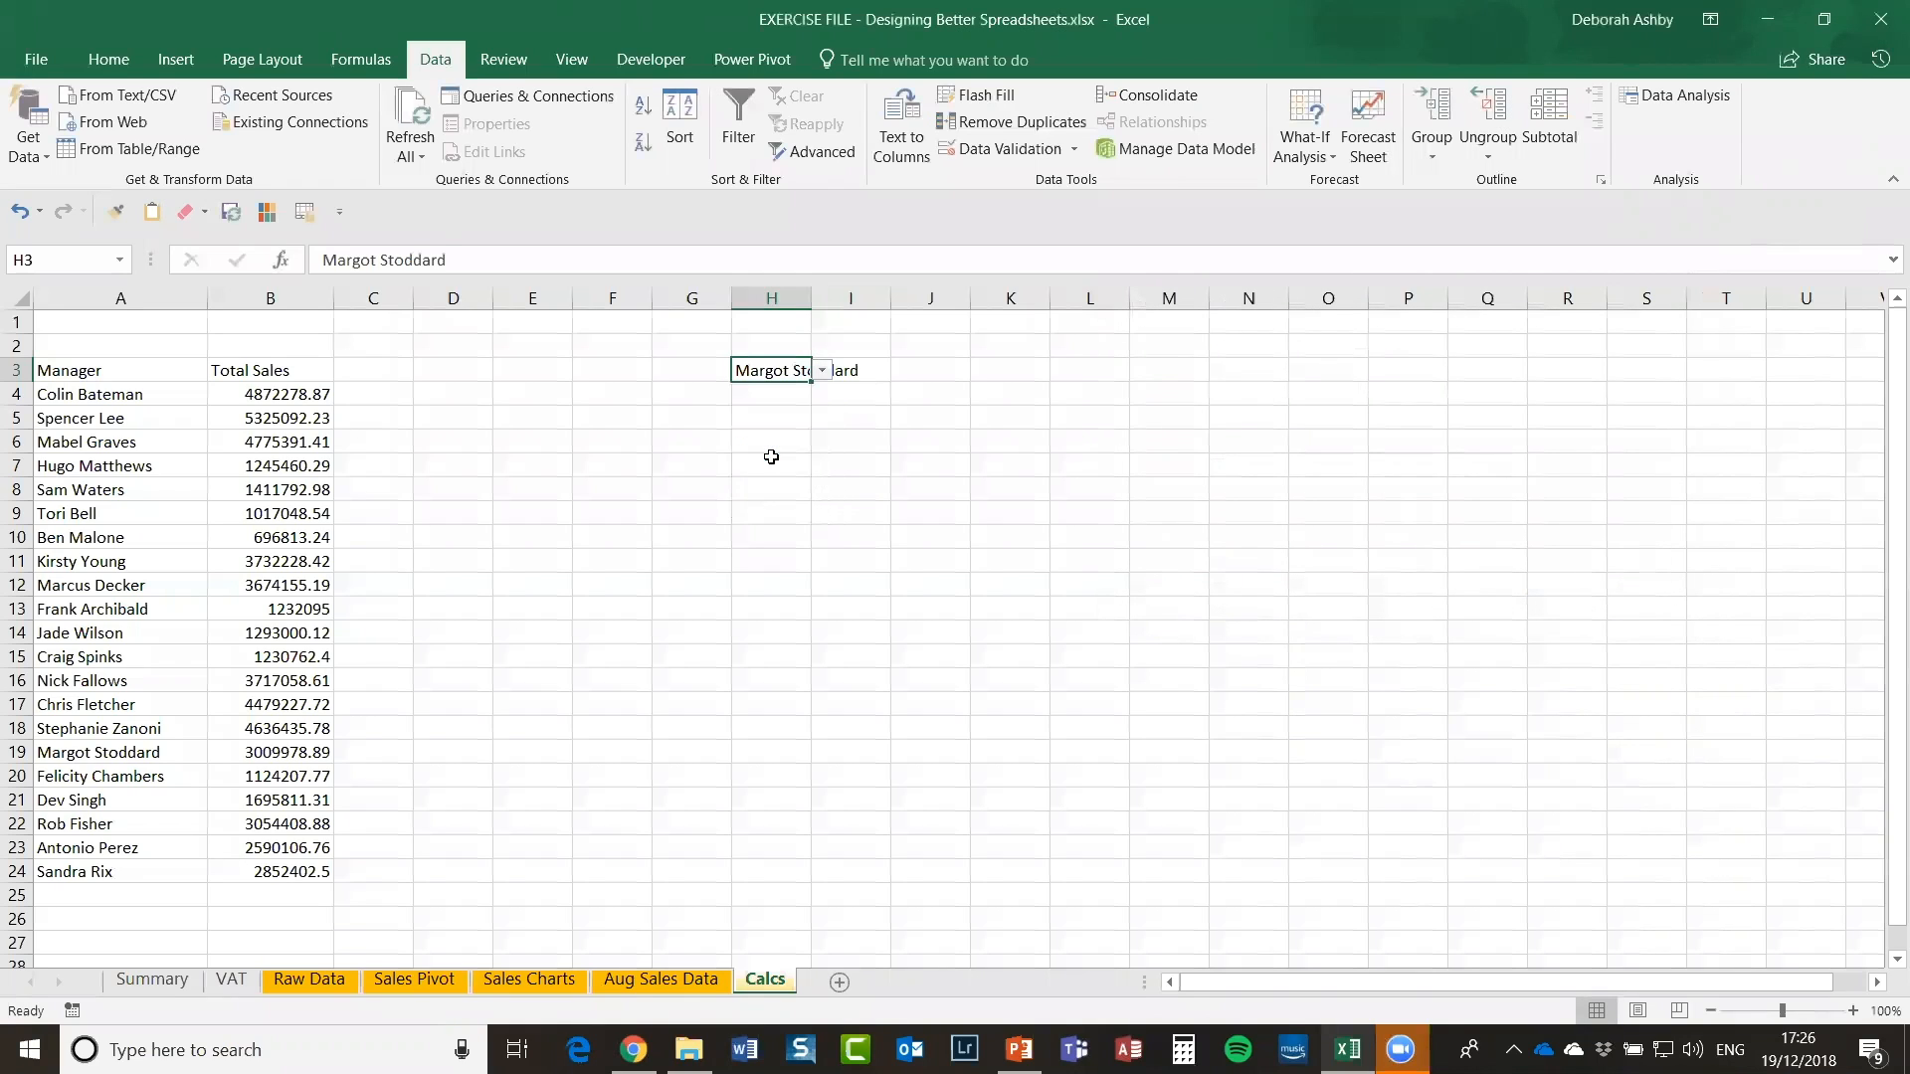
double_click(811, 298)
left_click(875, 370)
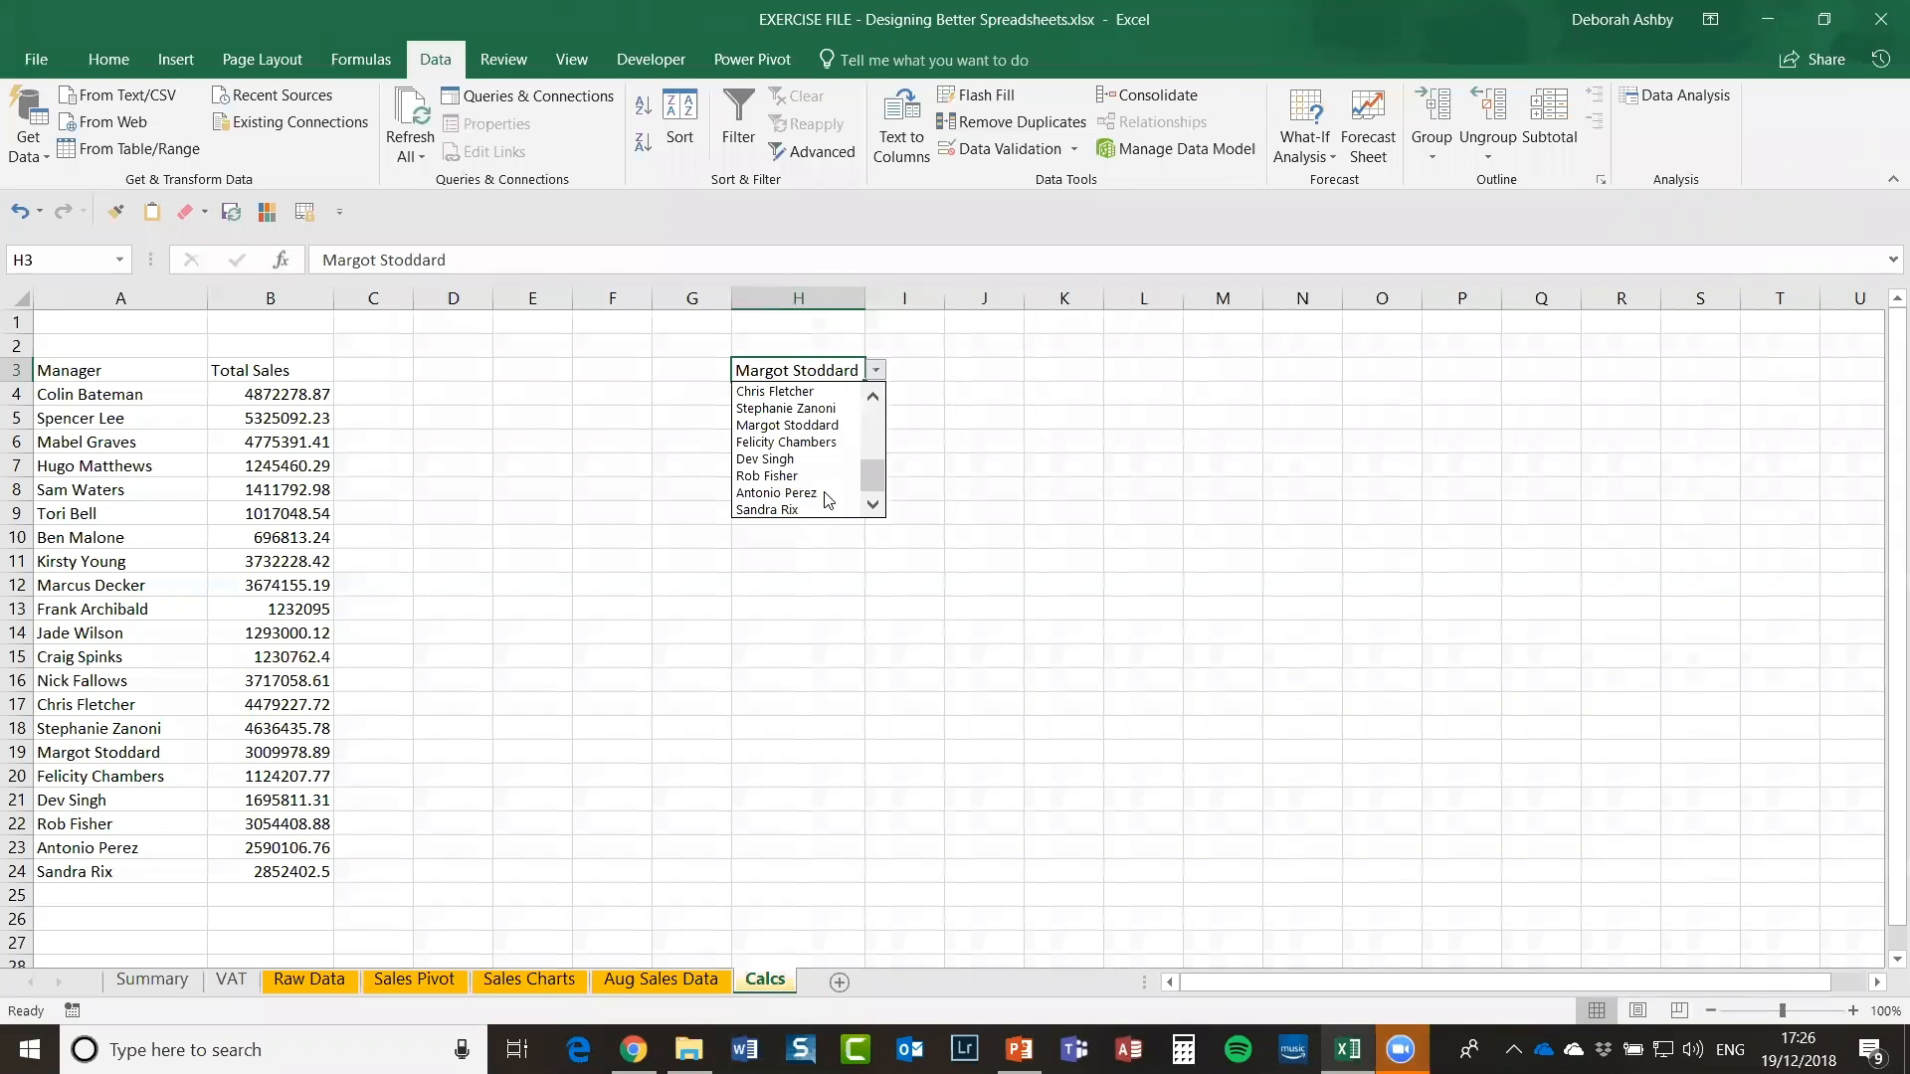
left_click(846, 502)
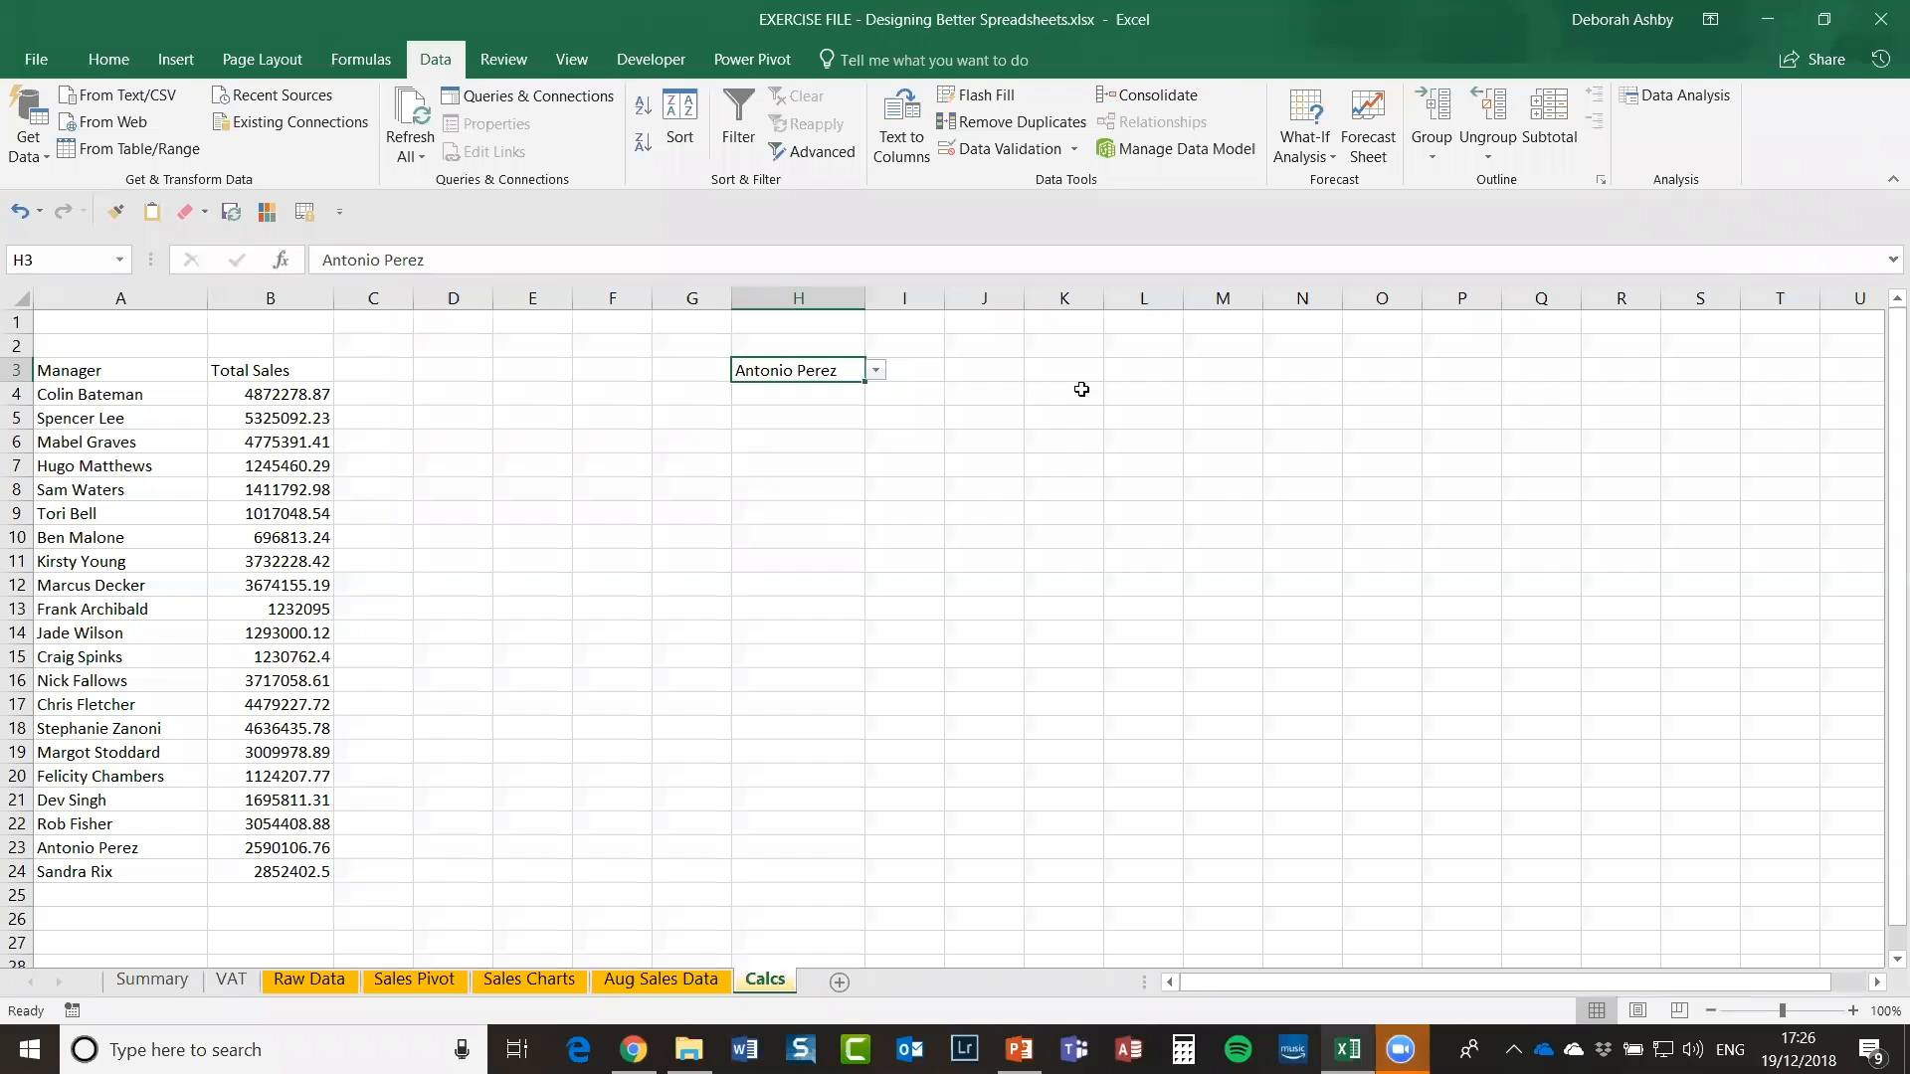
Step: Reopen H3's validation settings to confirm the List type, then close without changes
left_click(1034, 149)
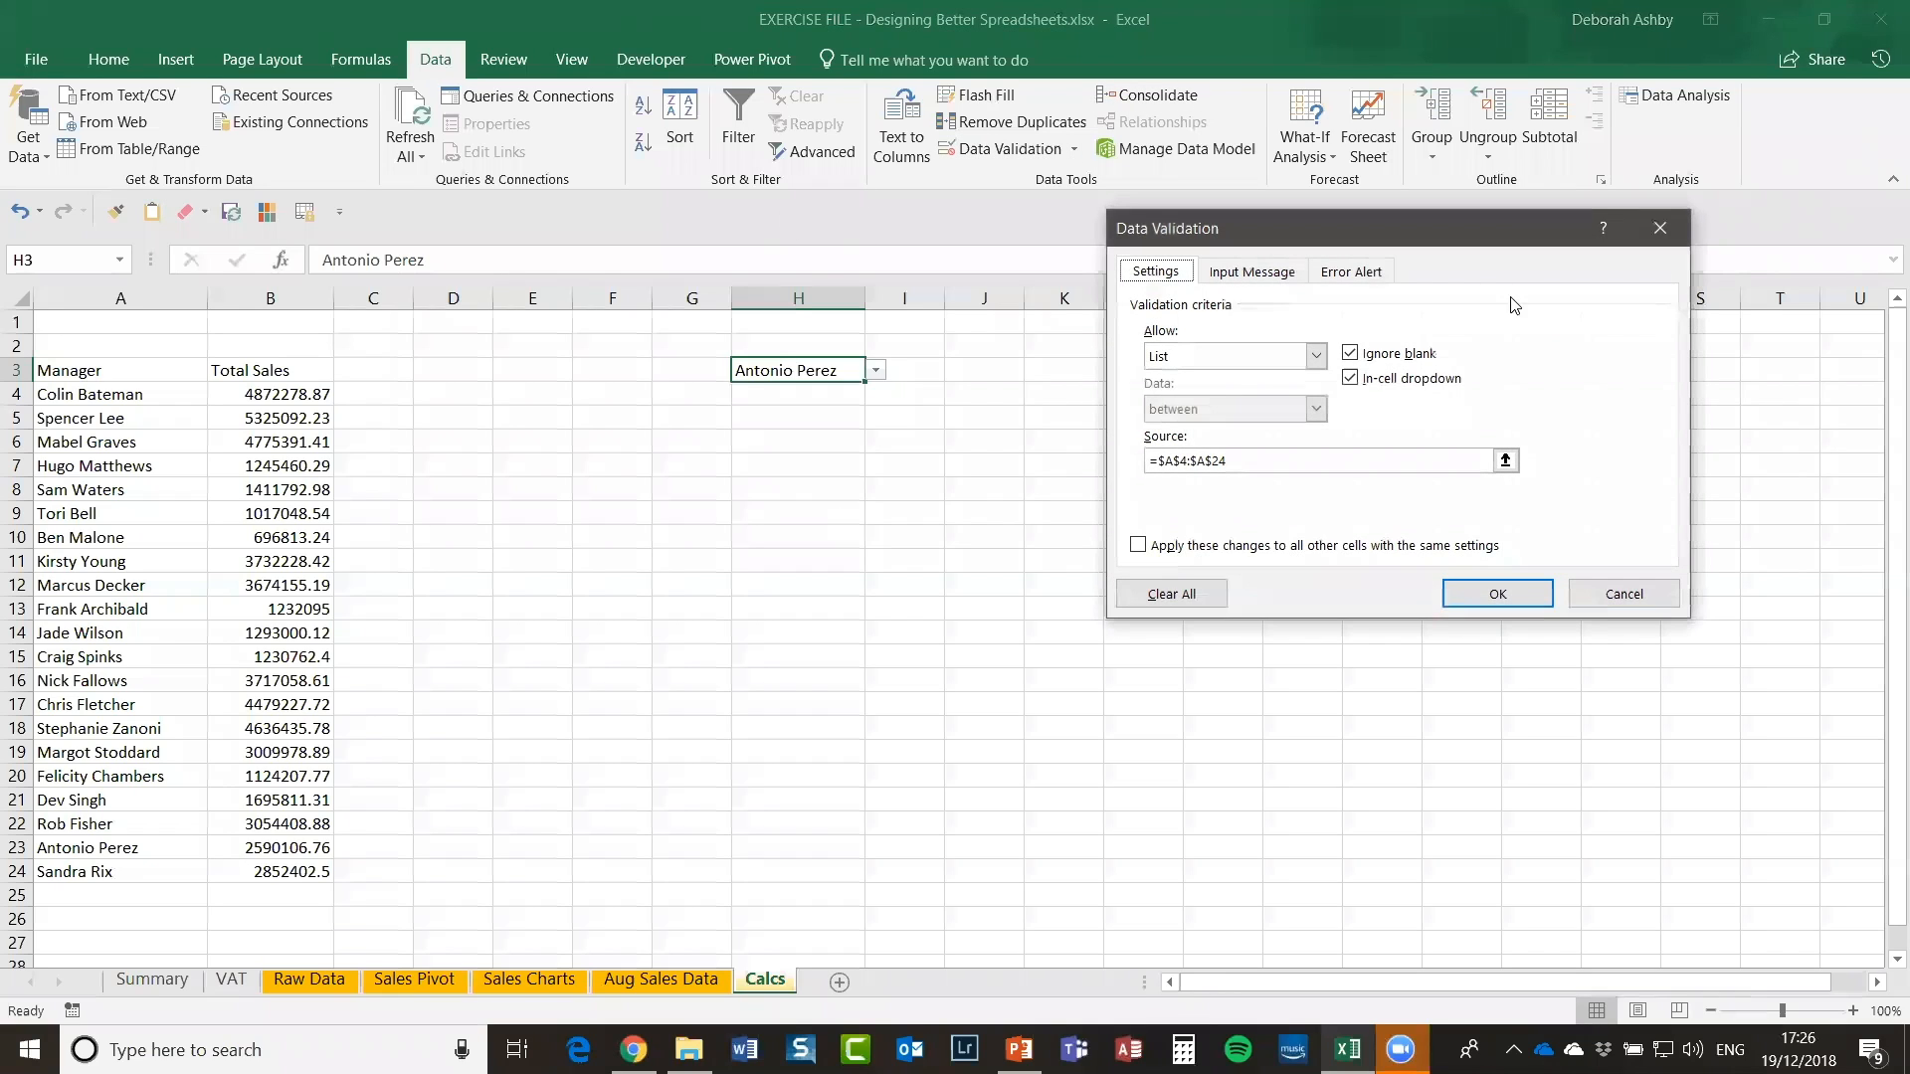
left_click(1316, 356)
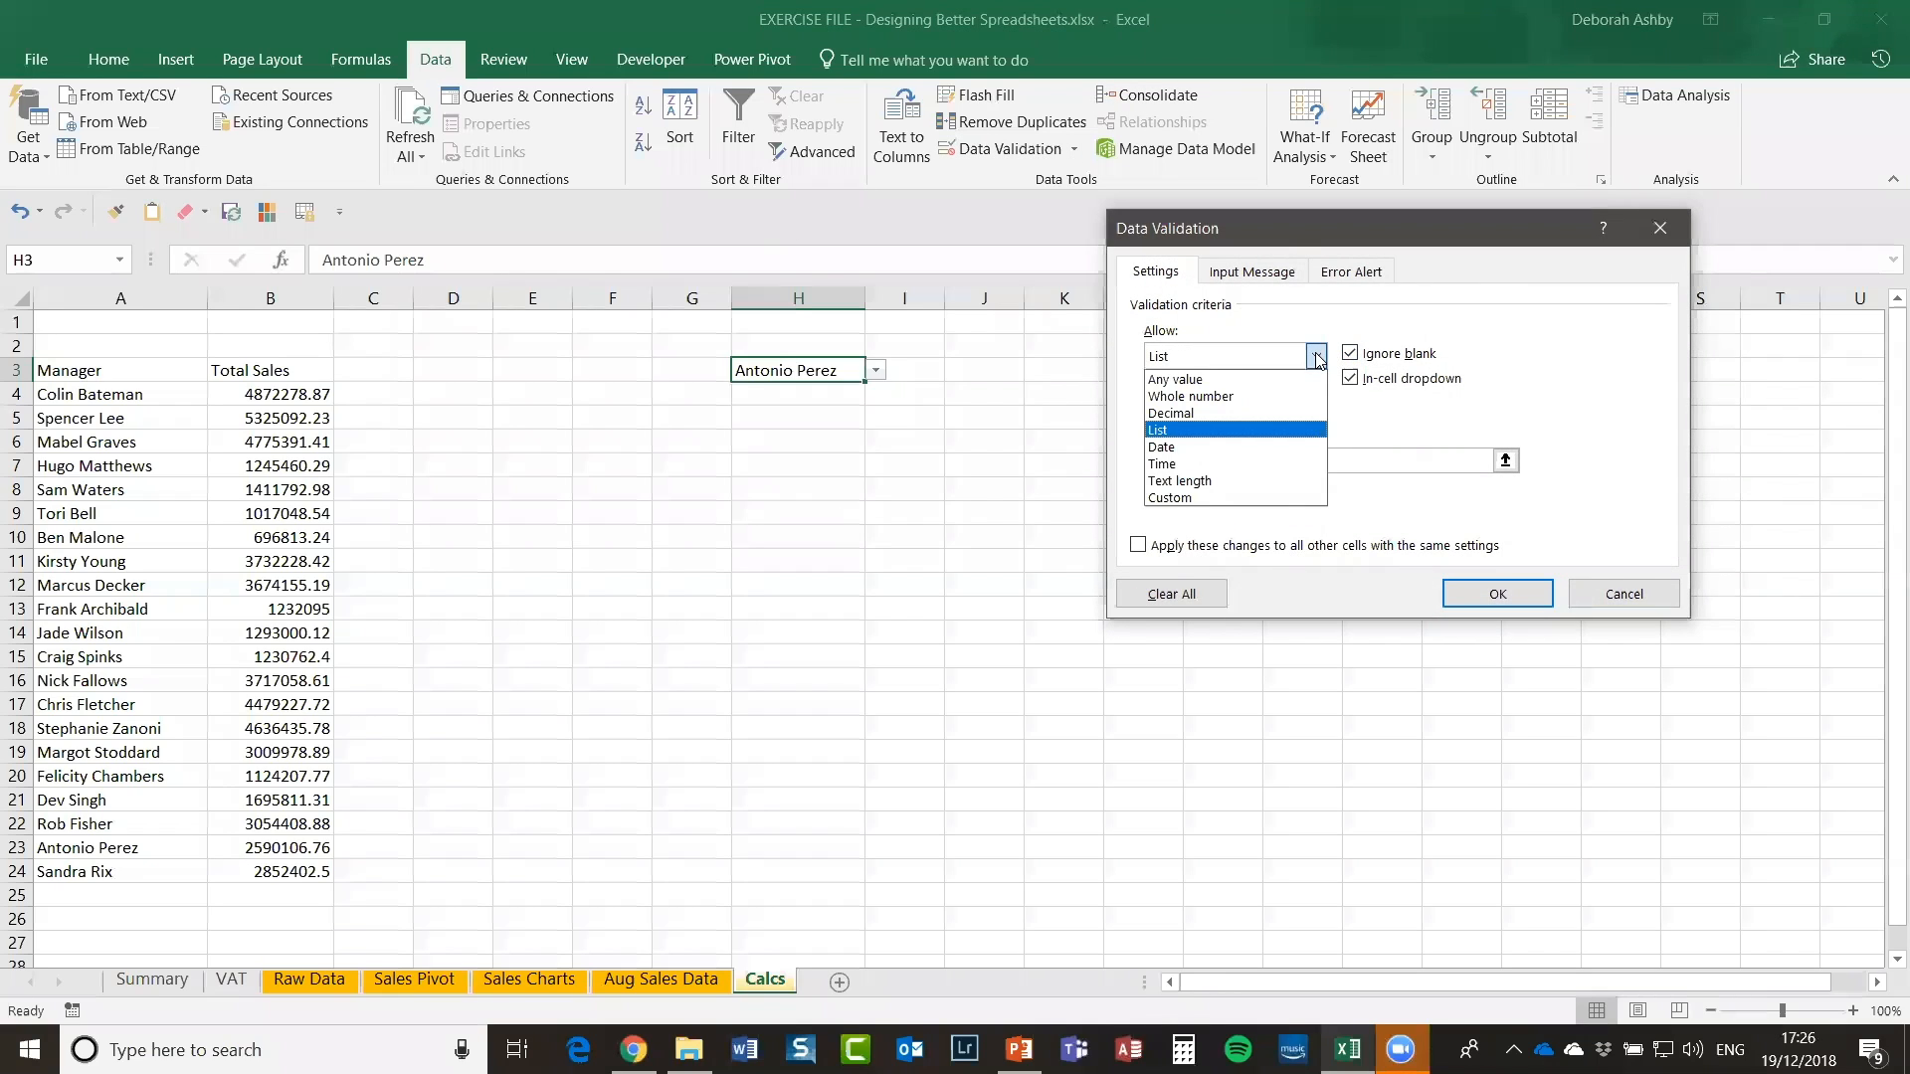
left_click(1437, 229)
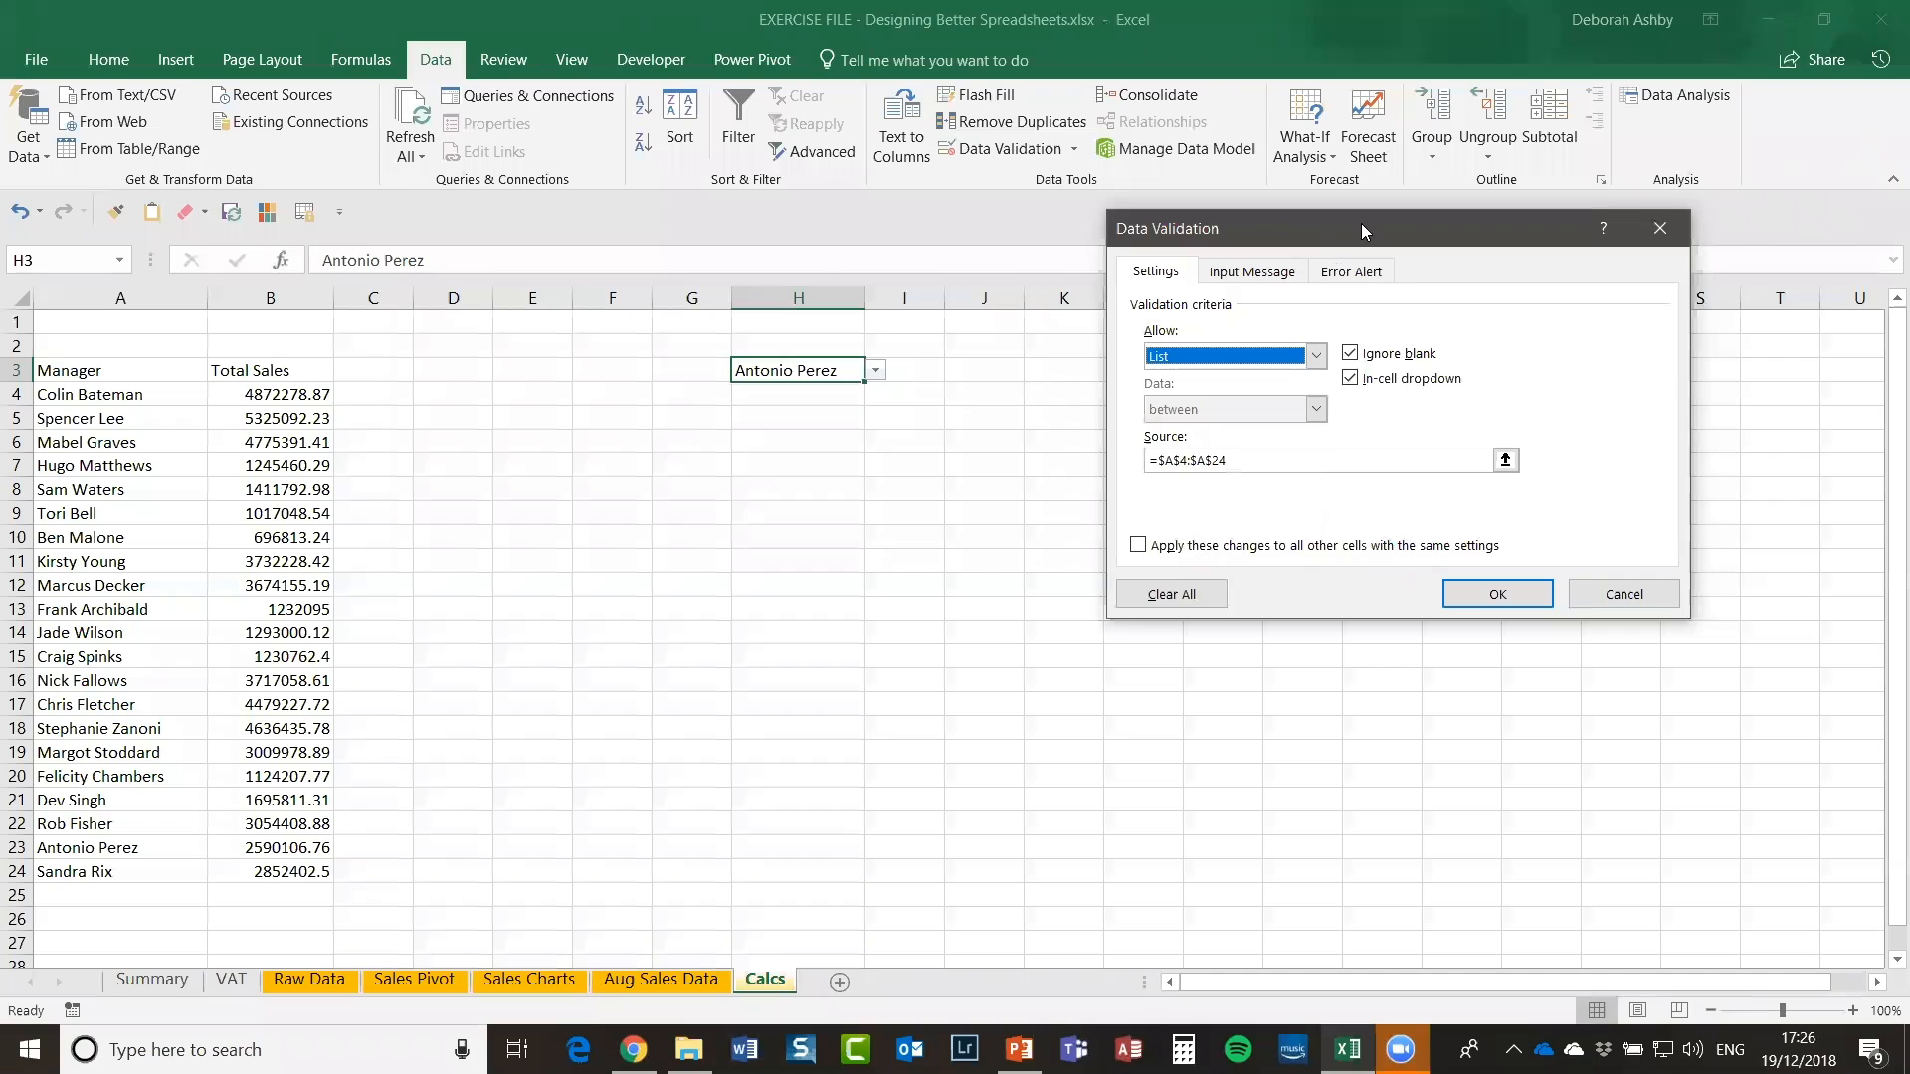
left_click_drag(1360, 230, 1231, 314)
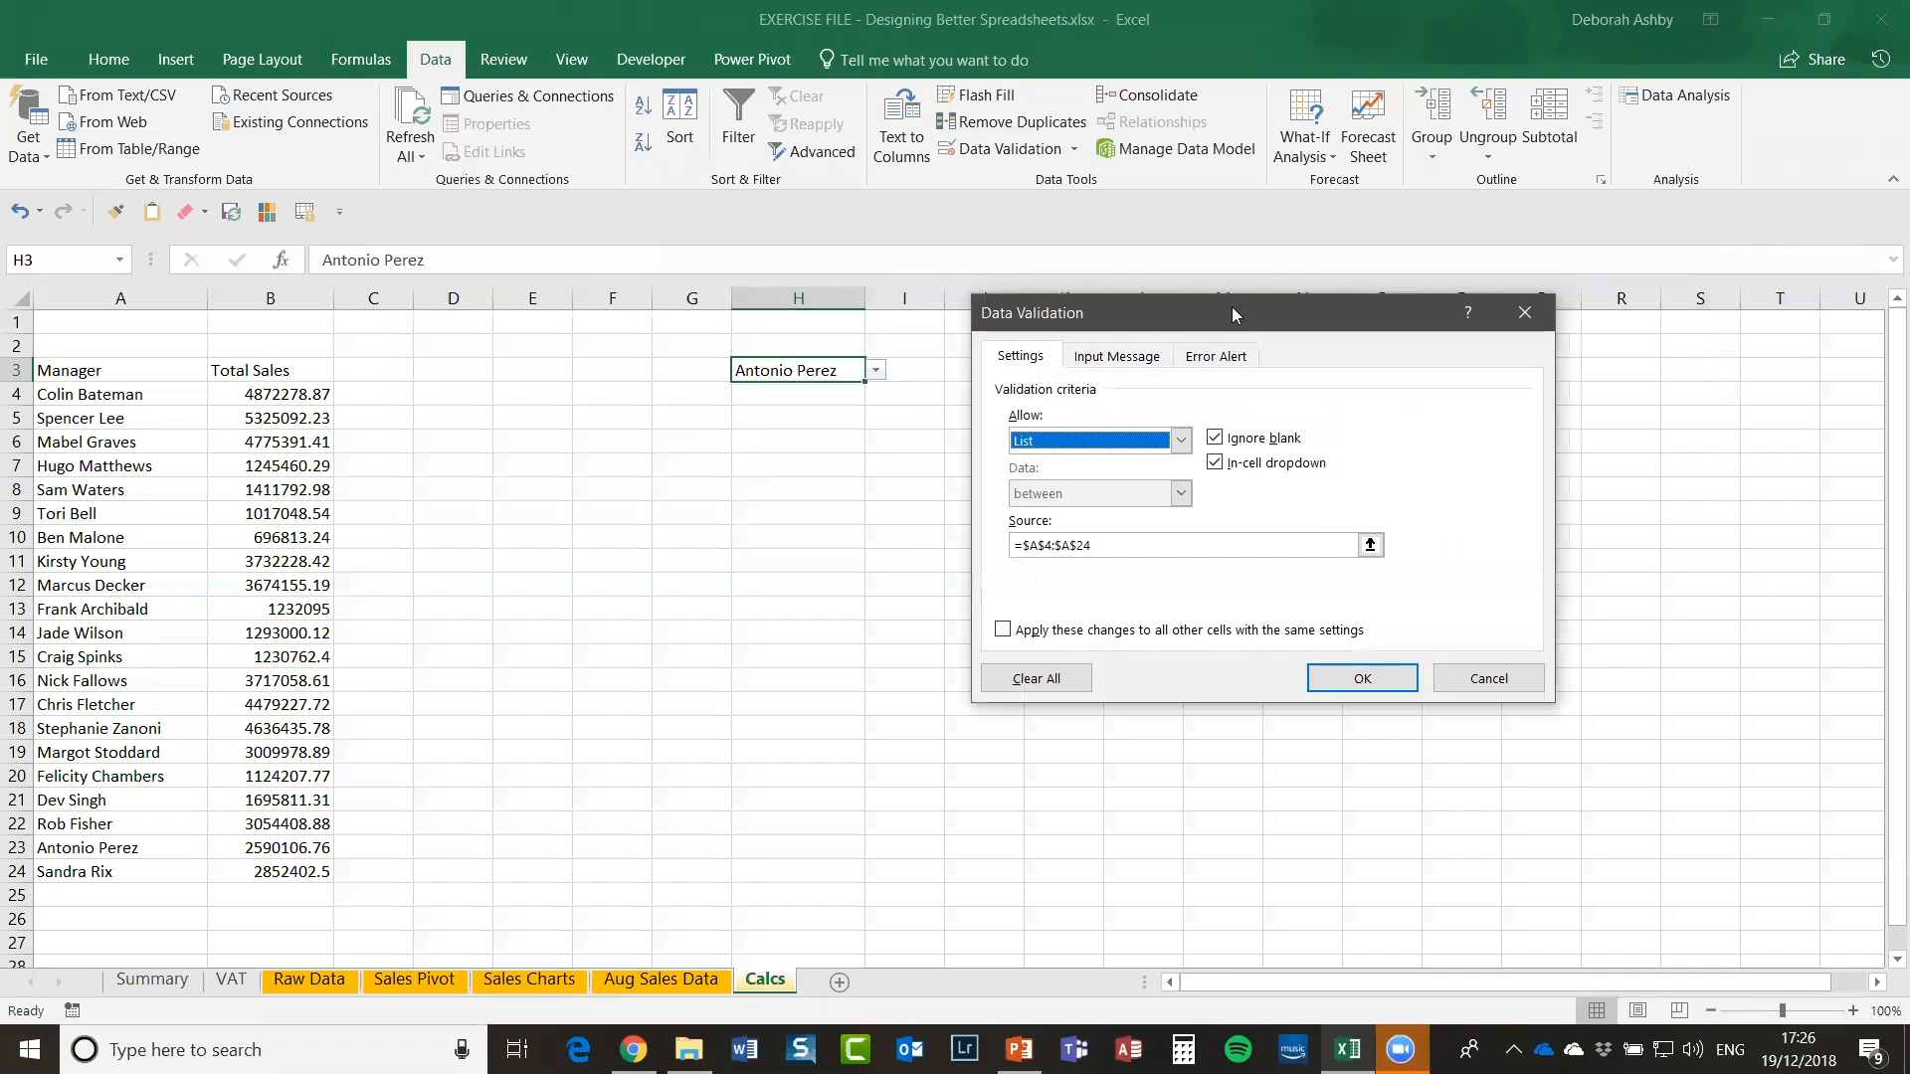
left_click_drag(1340, 310, 1354, 223)
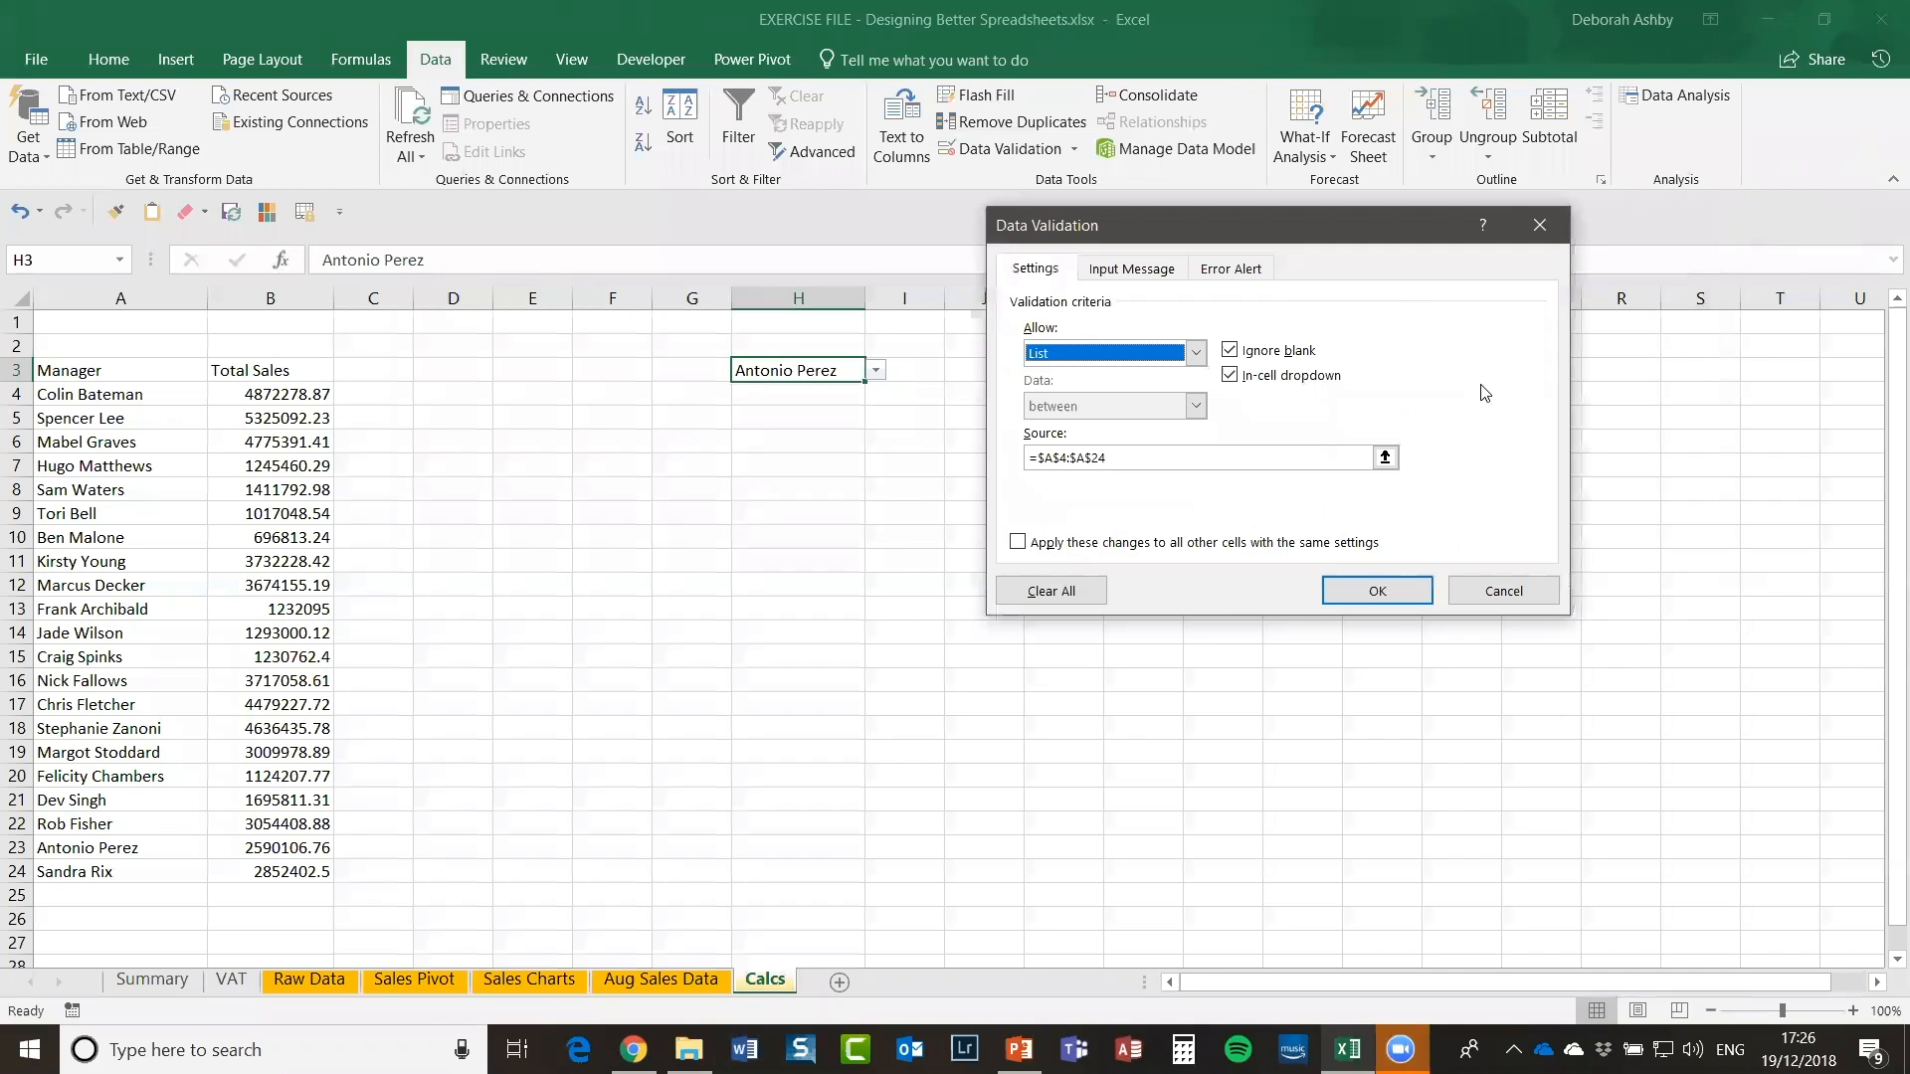
left_click(1504, 595)
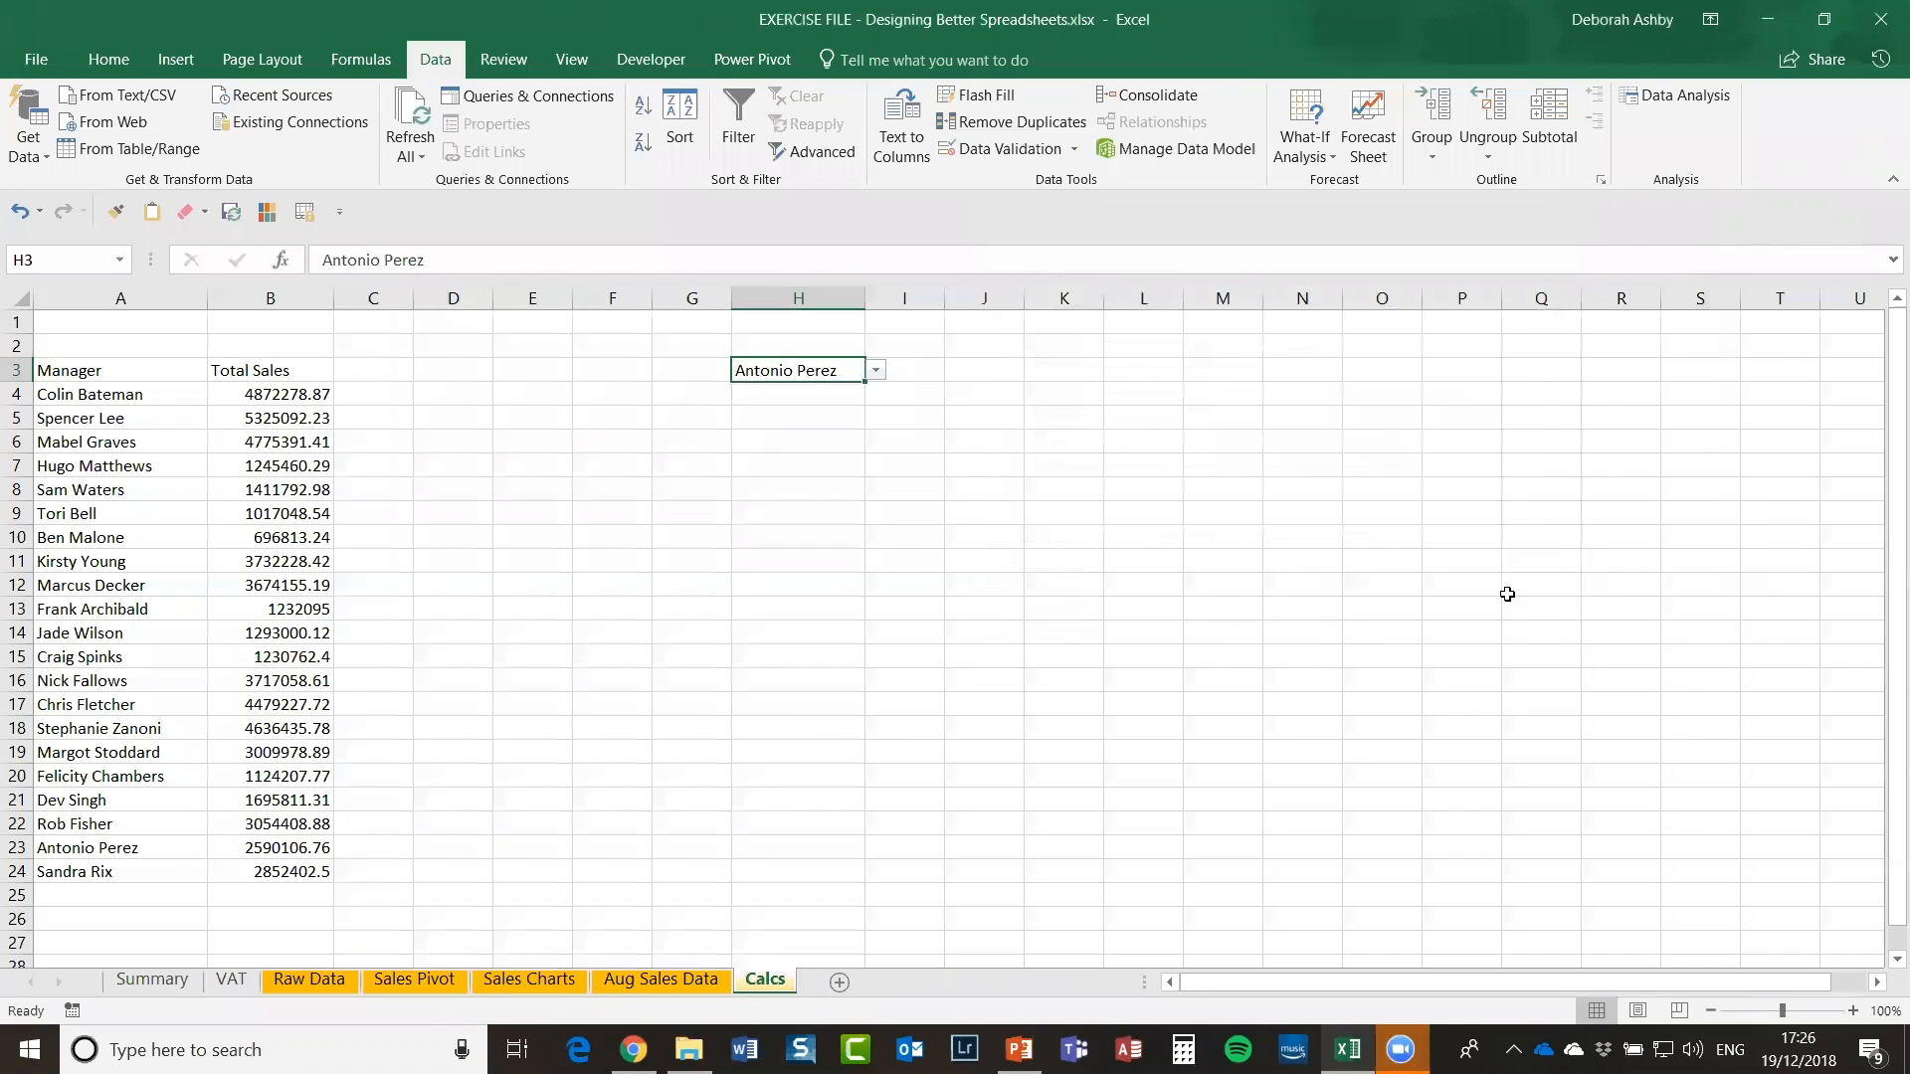
left_click(1191, 509)
Step: Review the SUMIF formula in cell B7 on Calcs, then return to the Summary sheet
left_click(1035, 439)
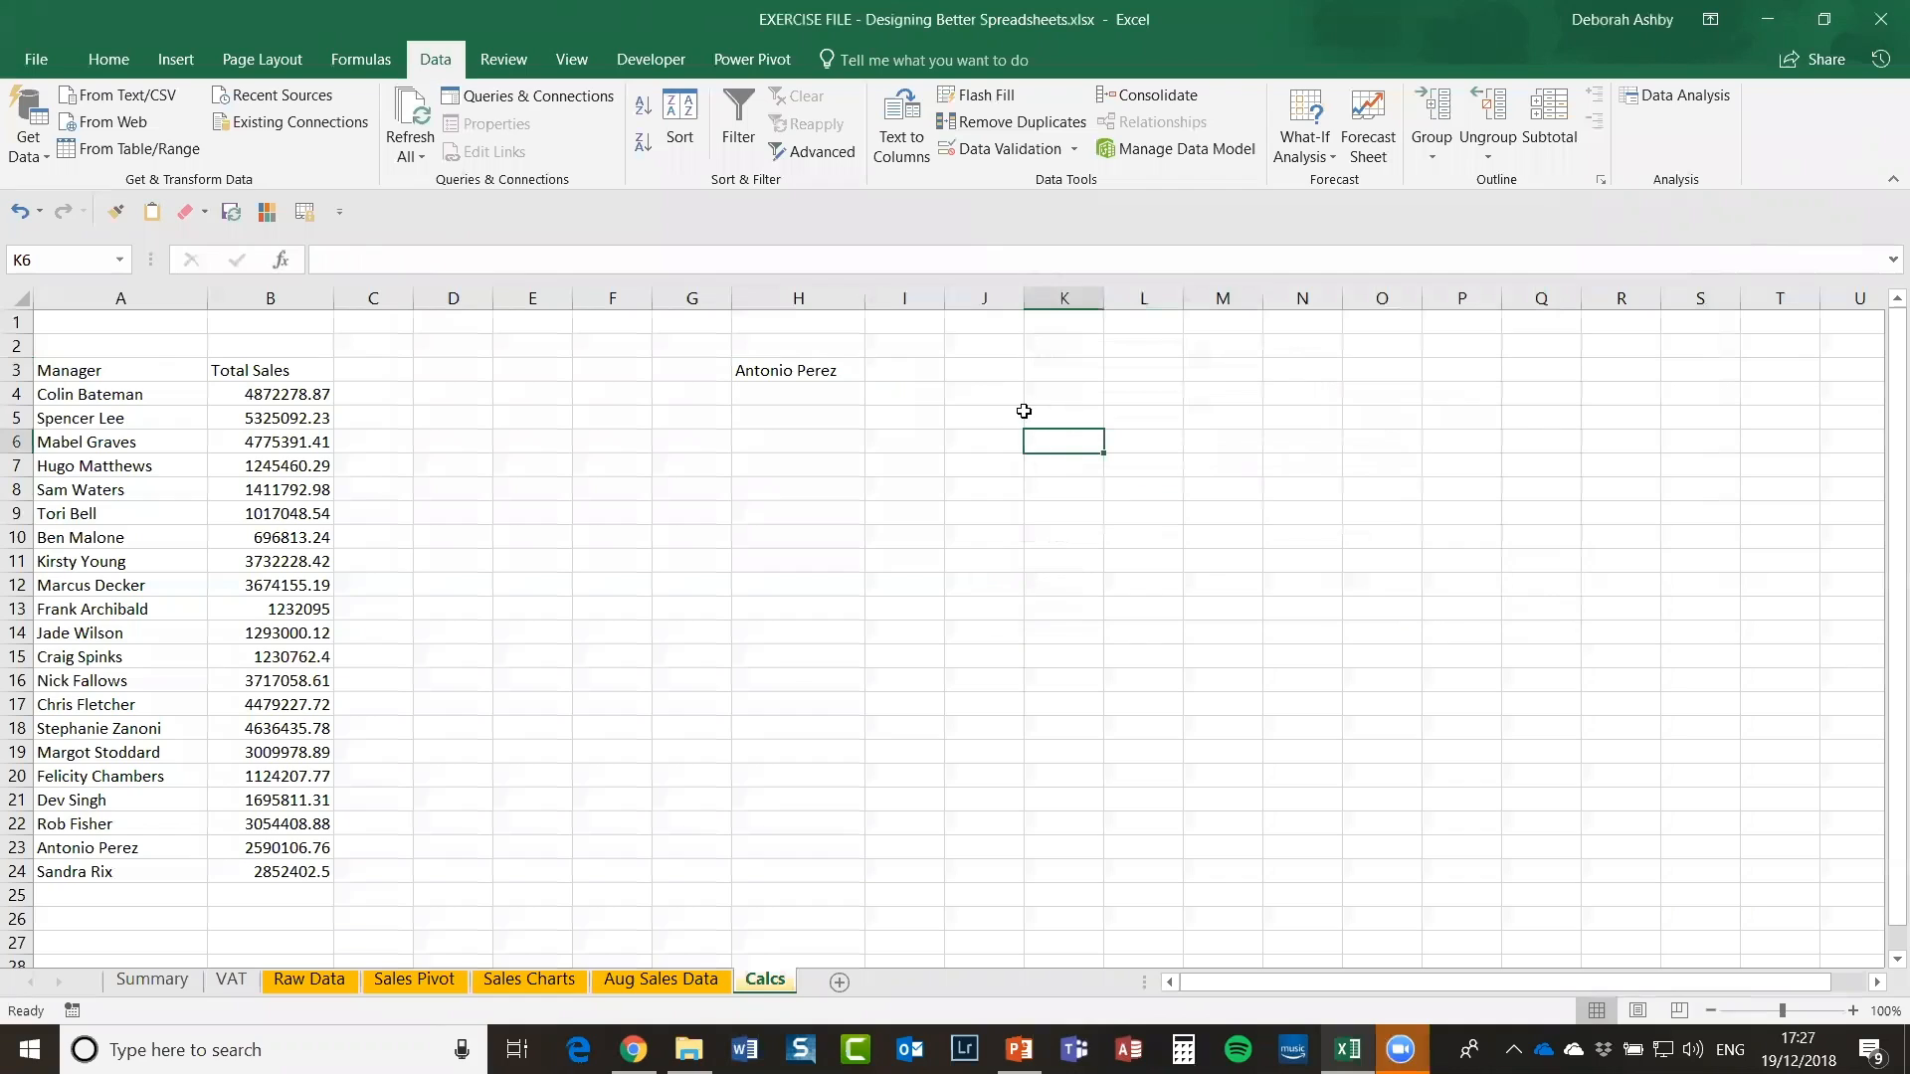
left_click(895, 416)
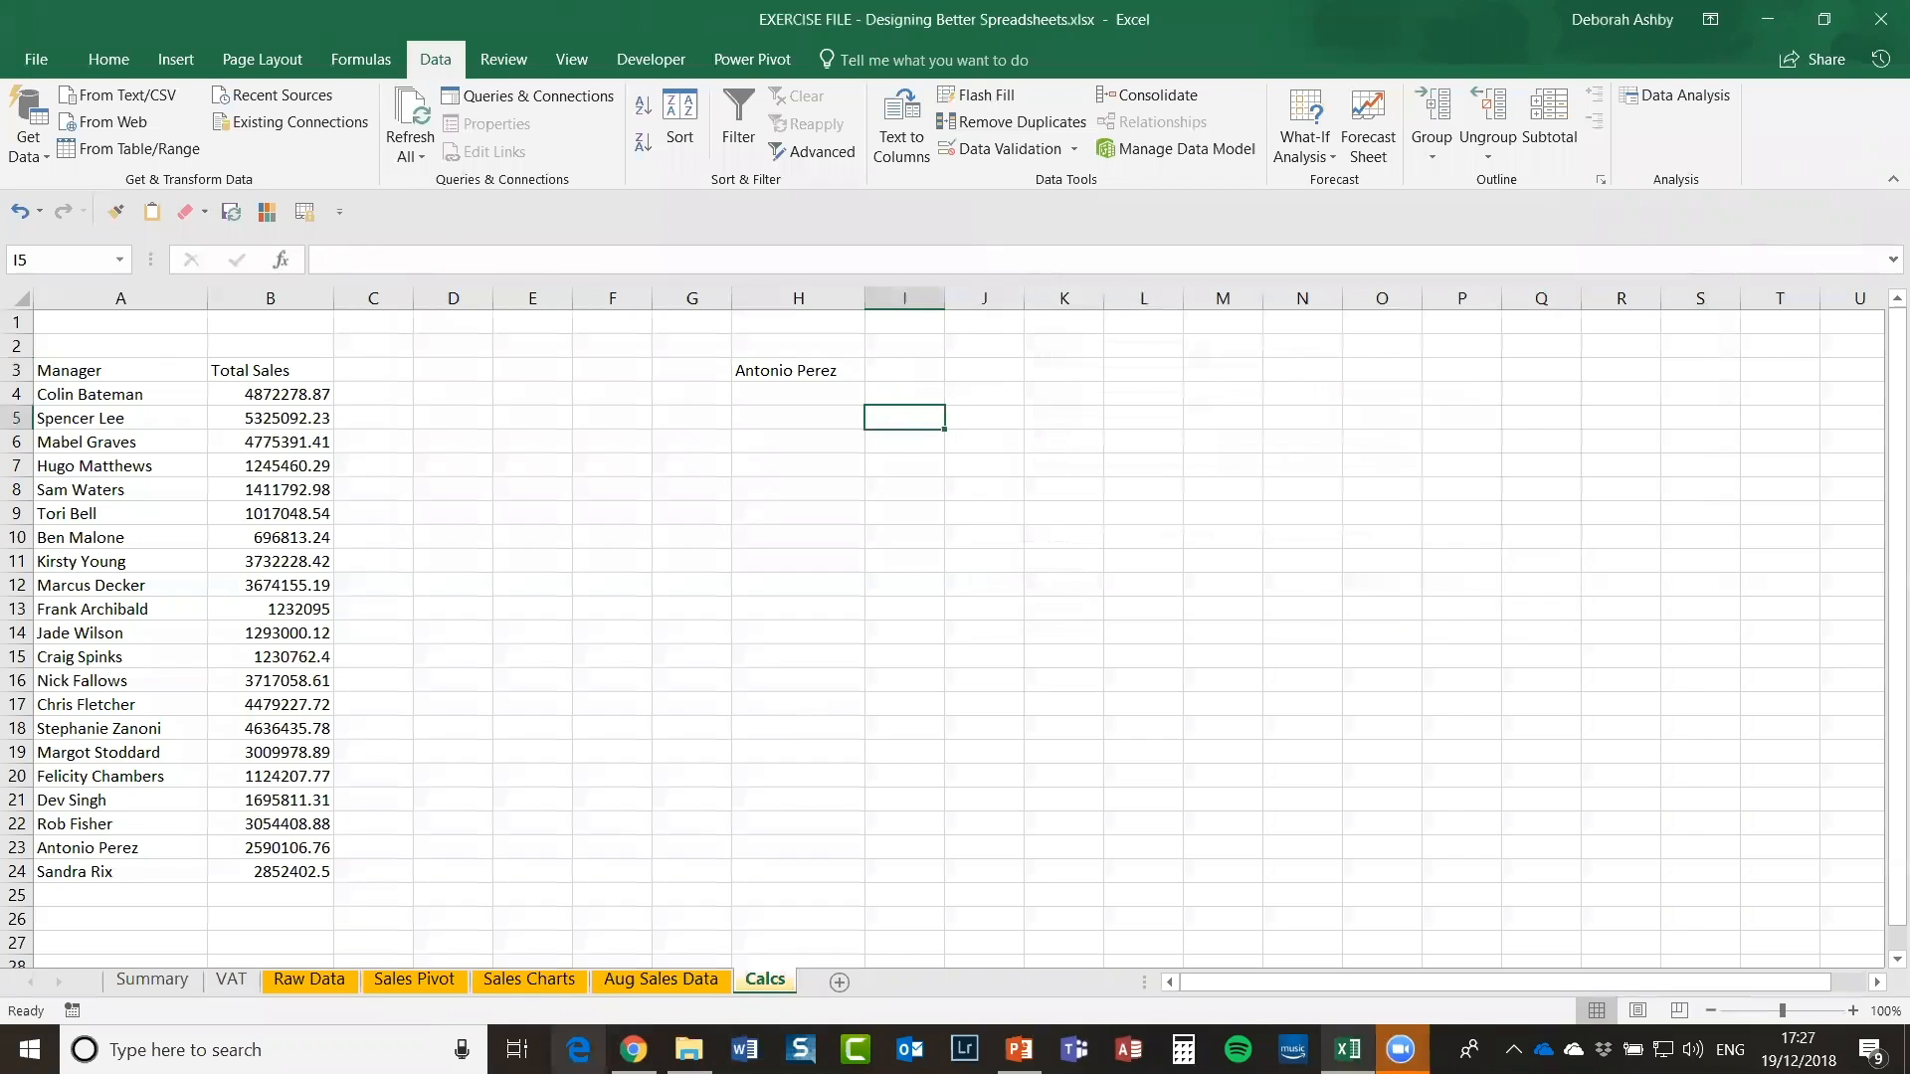
left_click(886, 558)
left_click(277, 468)
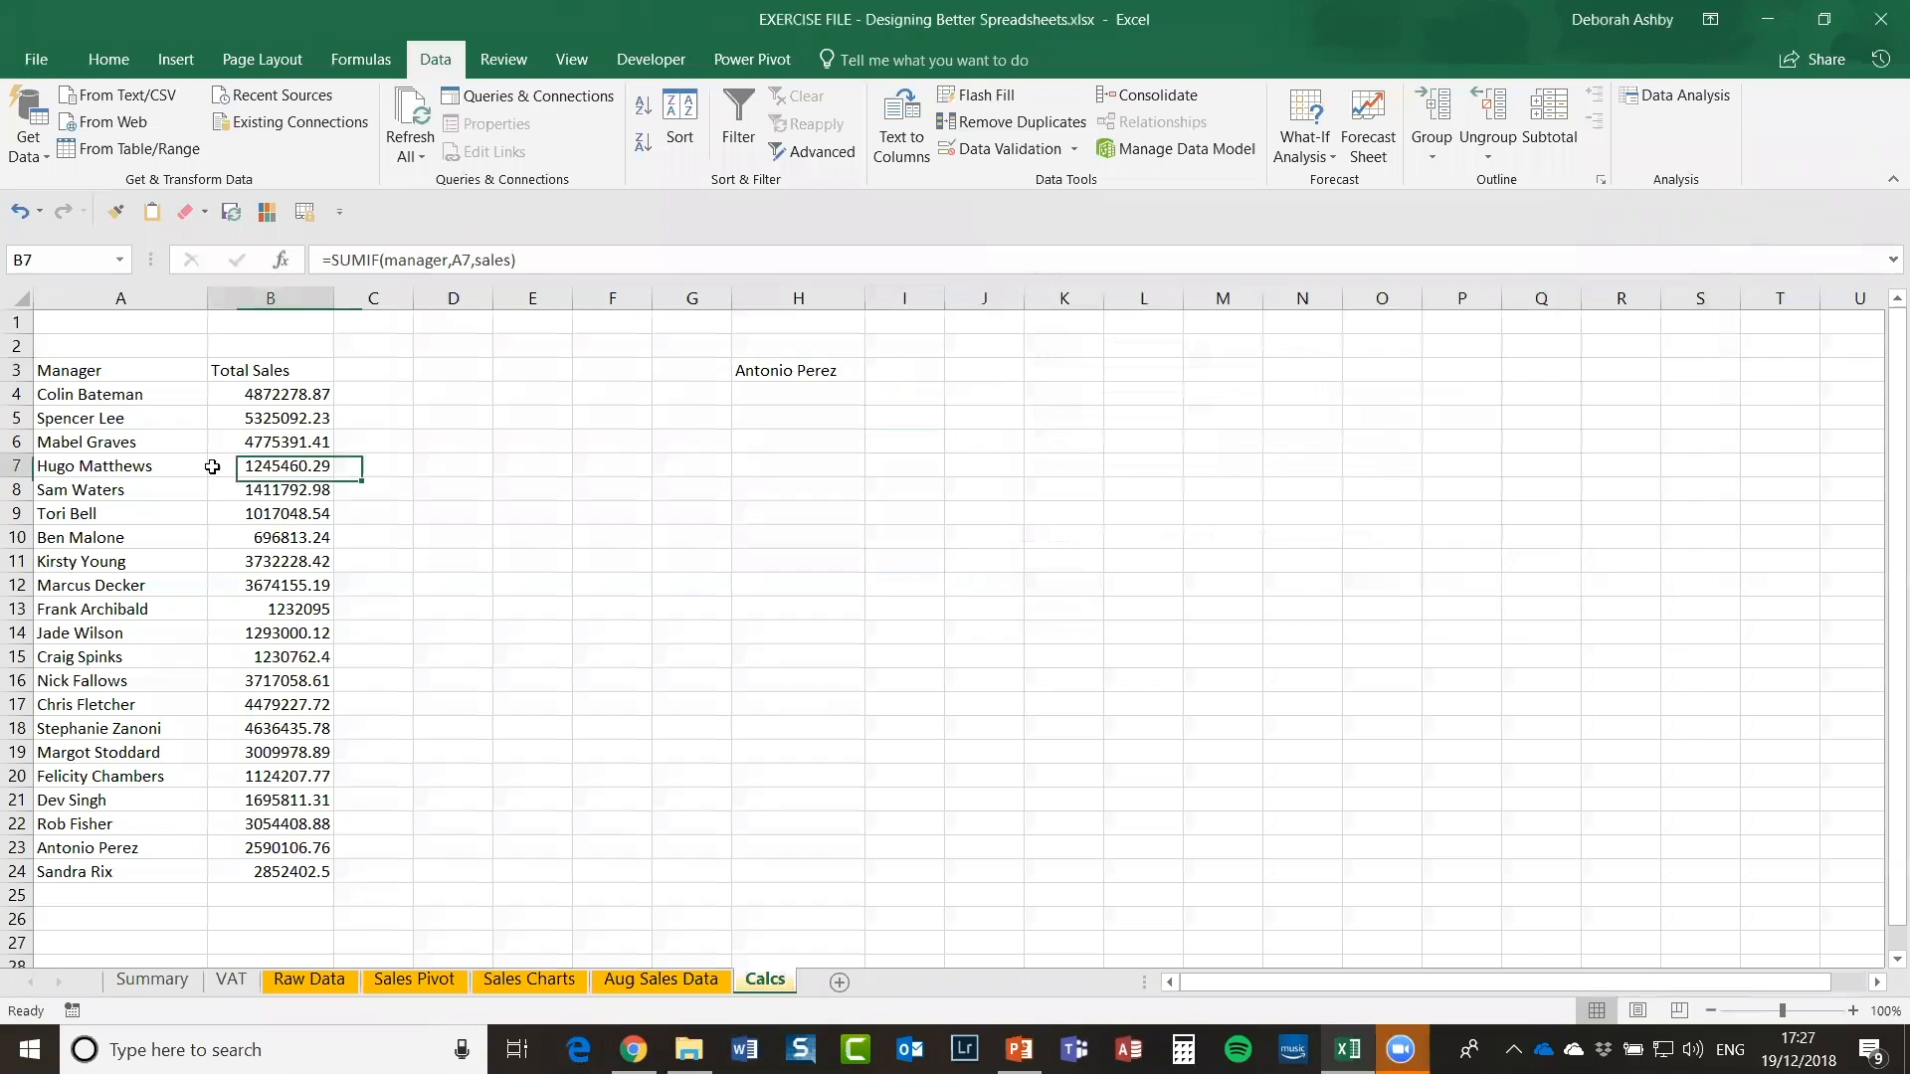
left_click(151, 981)
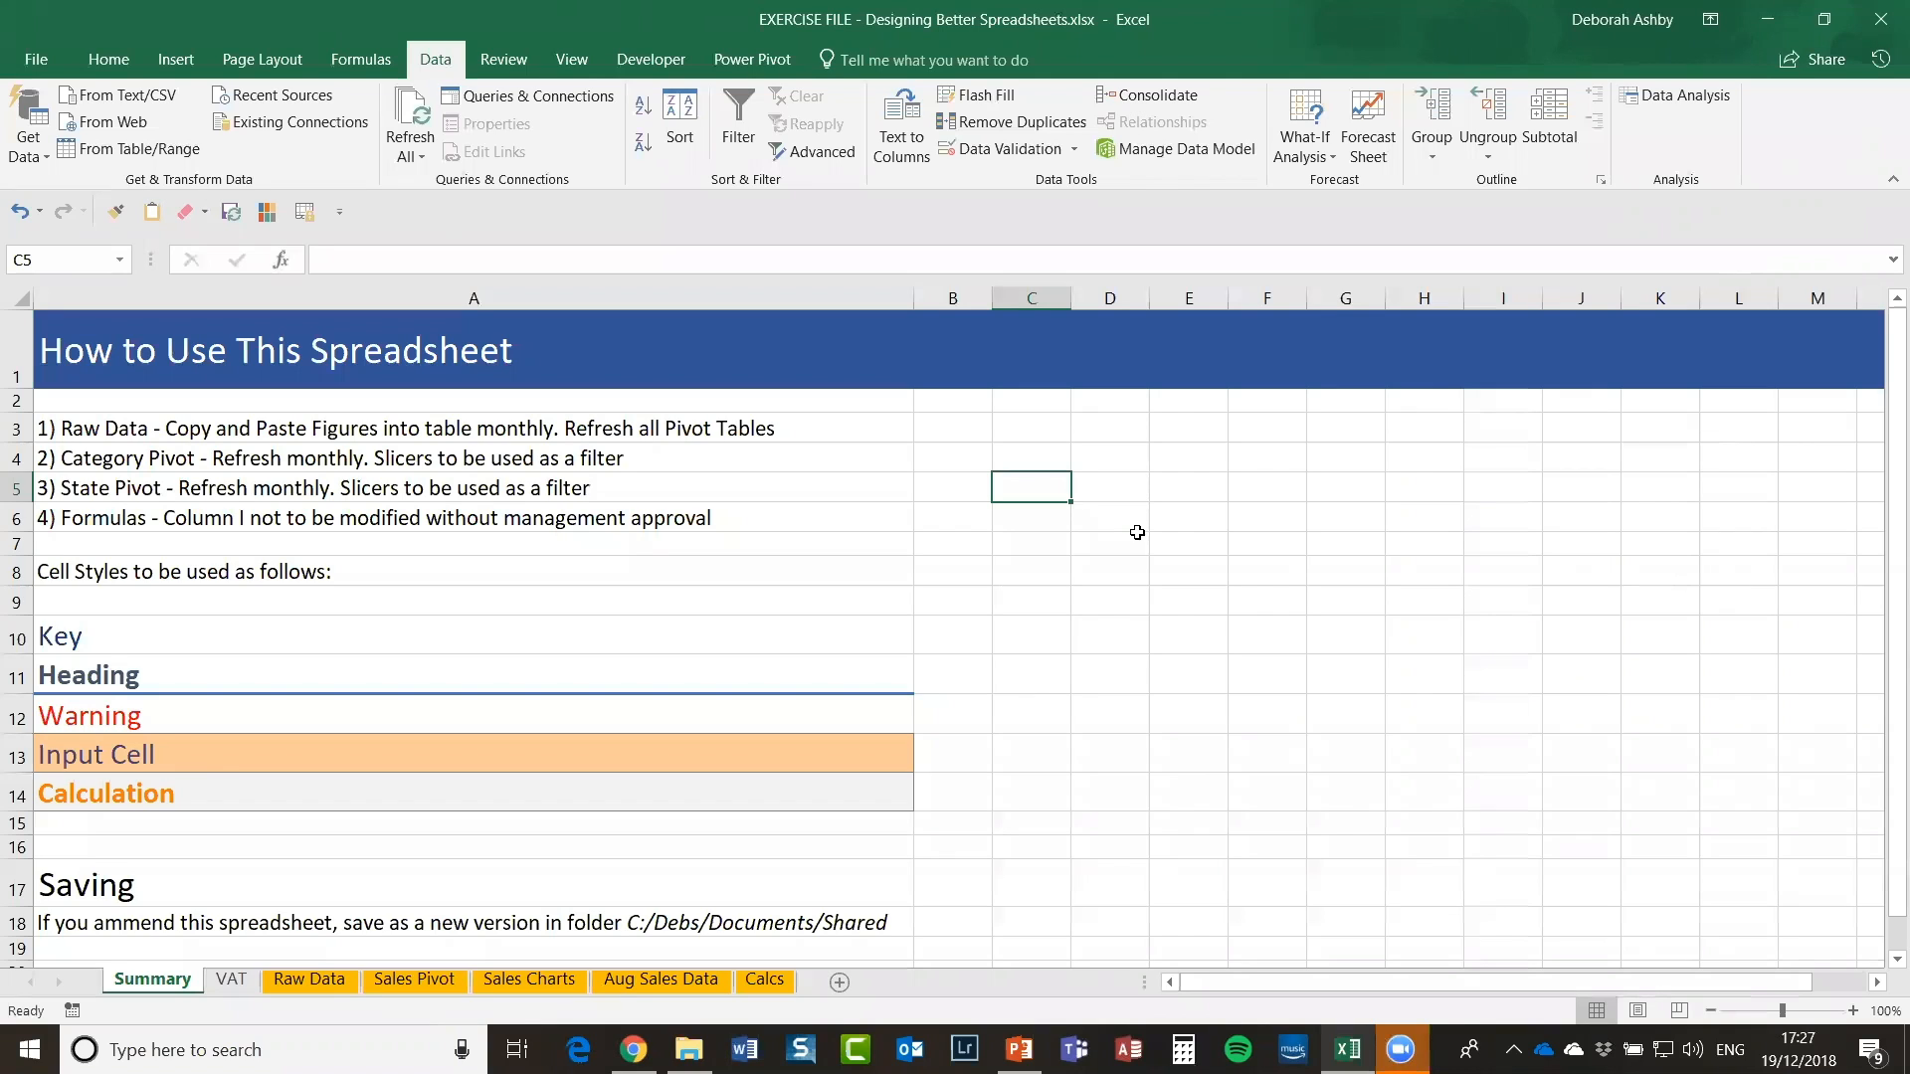
Step: Show the ICAEW Twenty principles page in Chrome and highlight its web address
left_click(634, 1049)
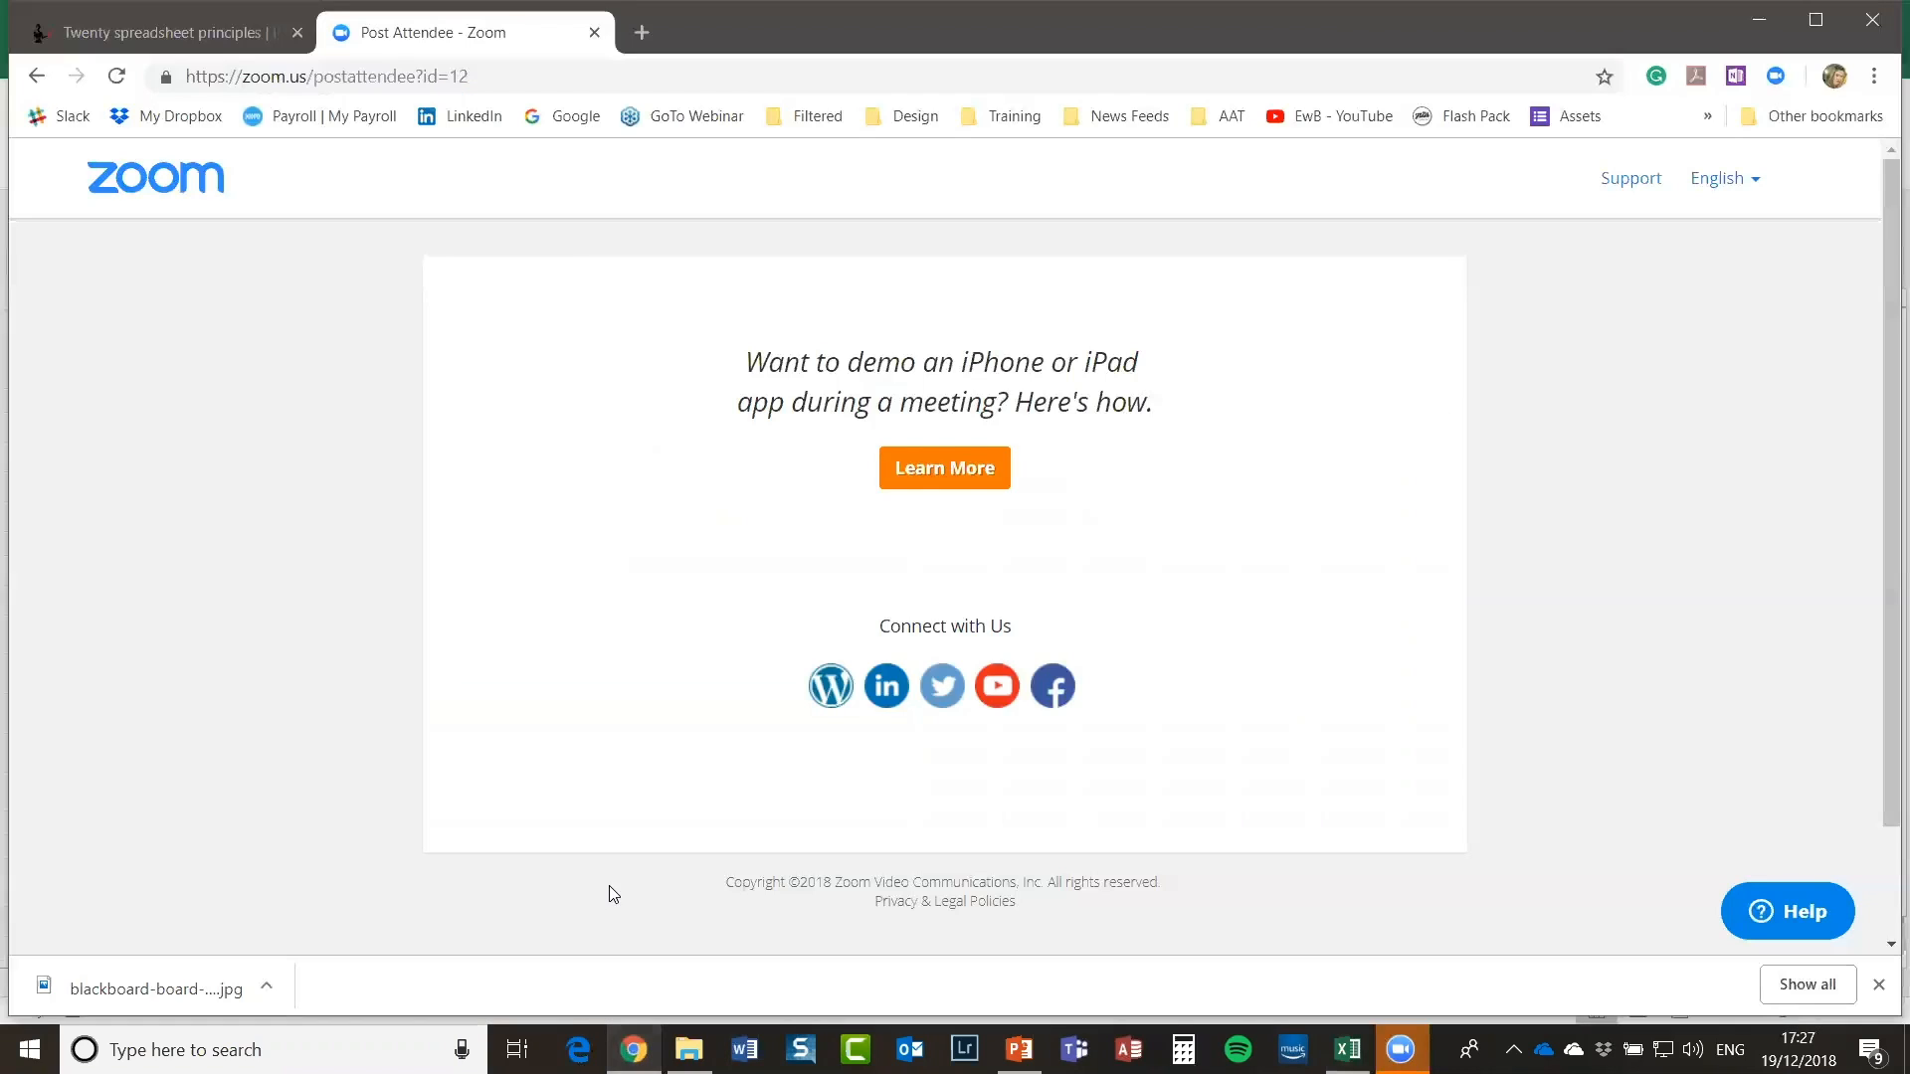
left_click(177, 23)
scroll(823, 718, "down", 6)
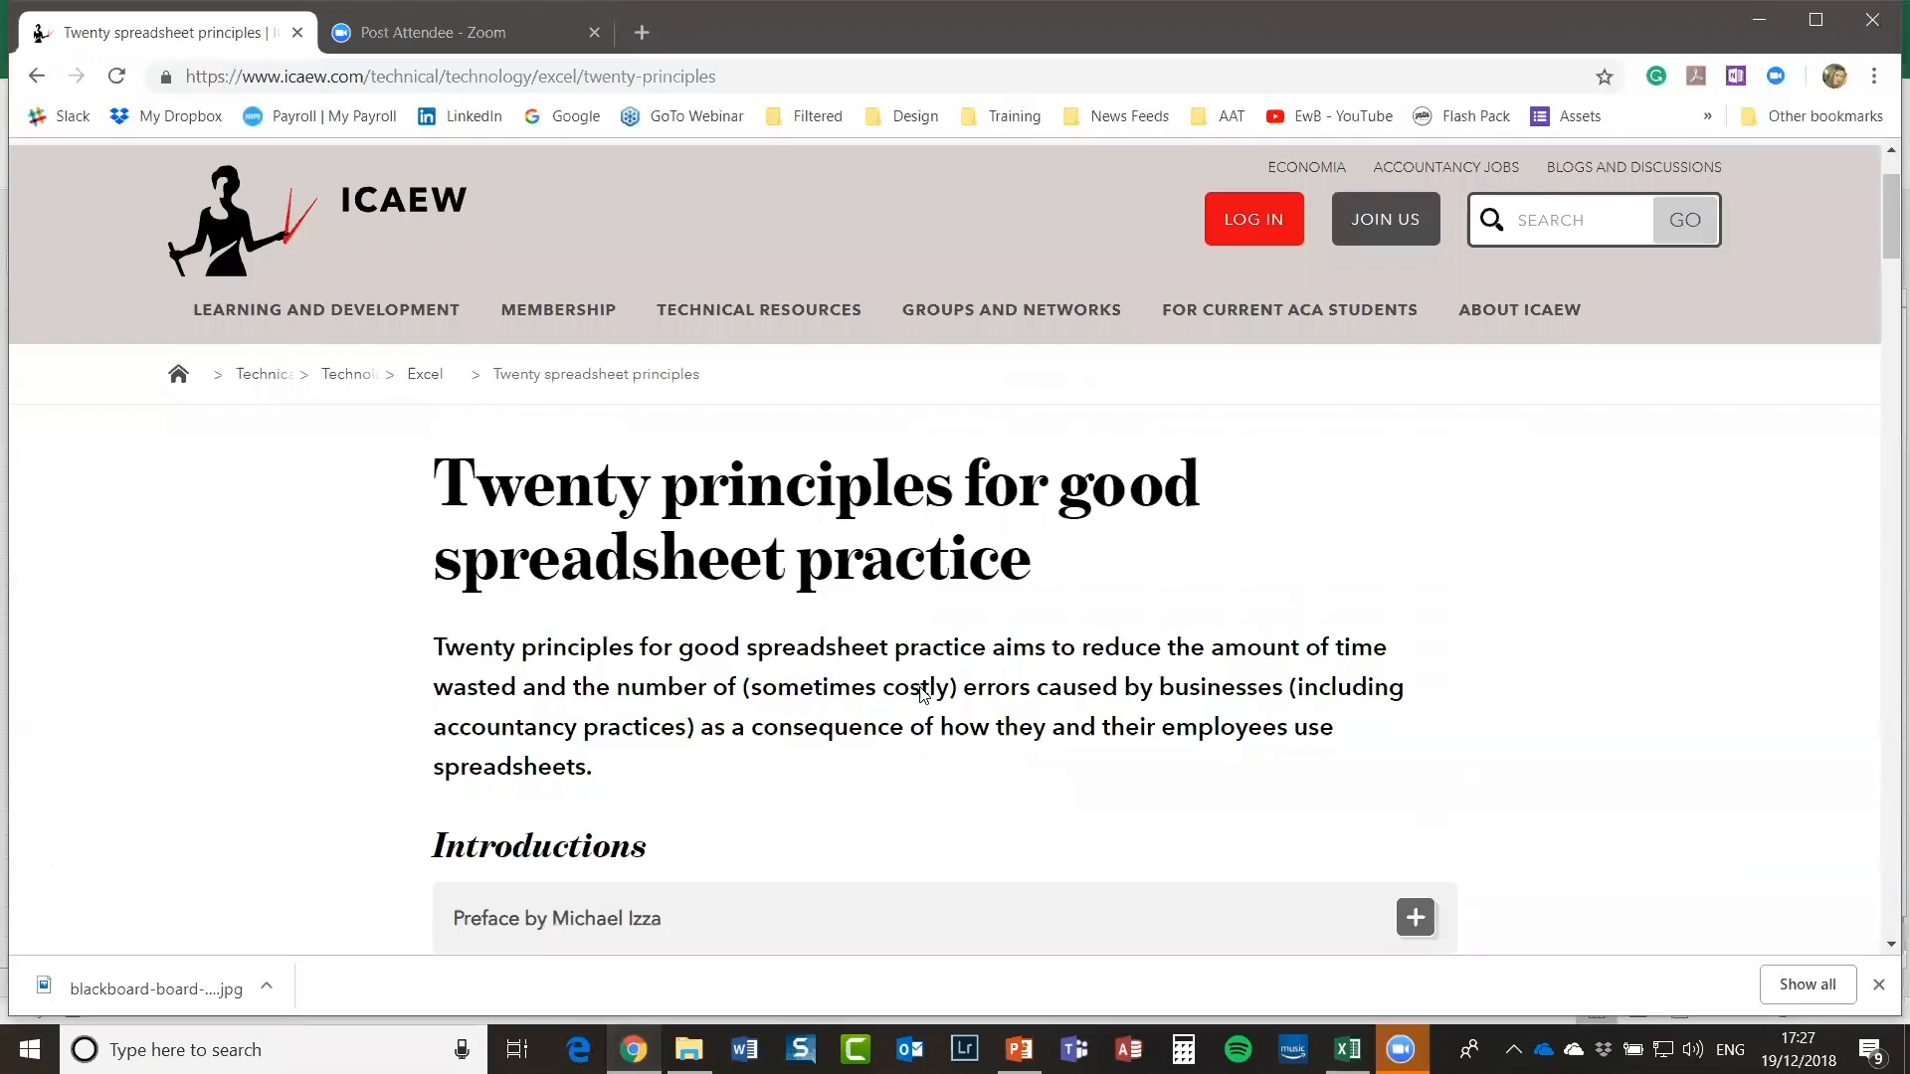
scroll(1345, 687, "down", 1)
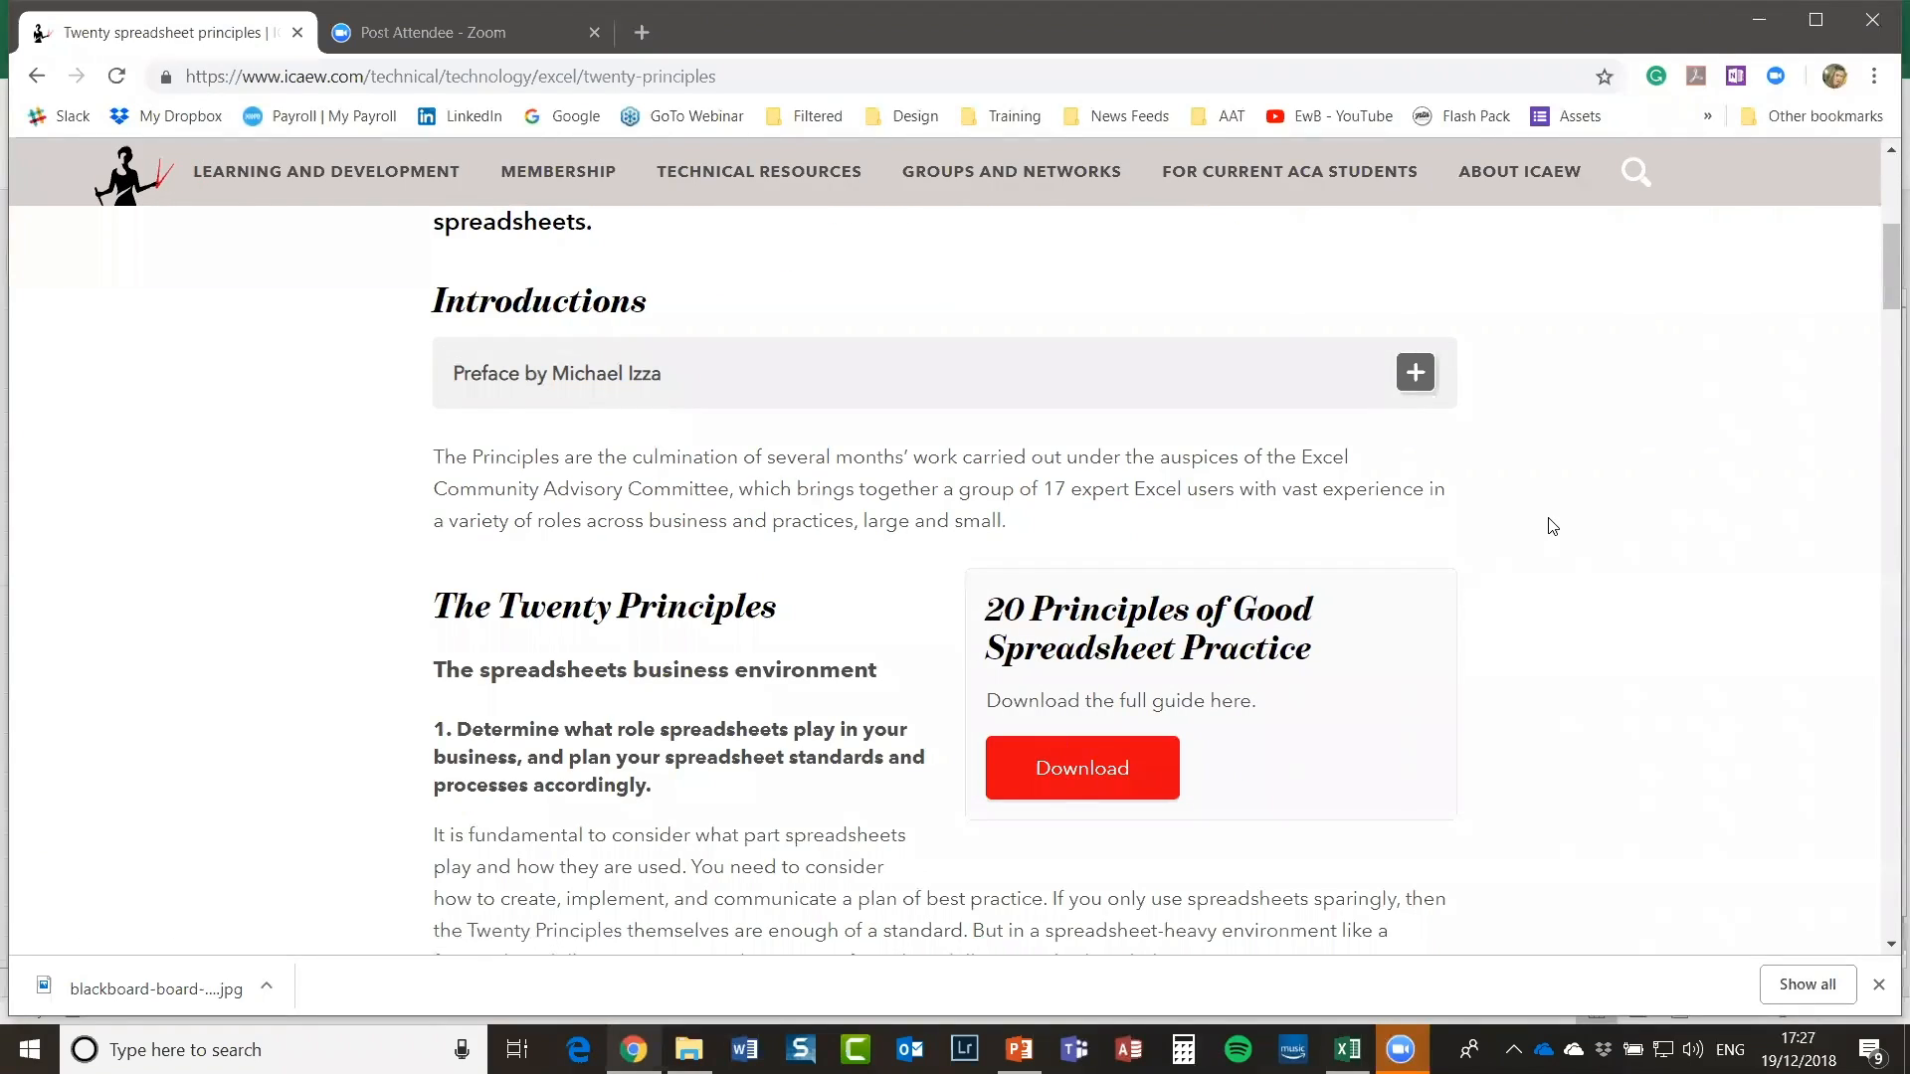
scroll(1381, 546, "up", 7)
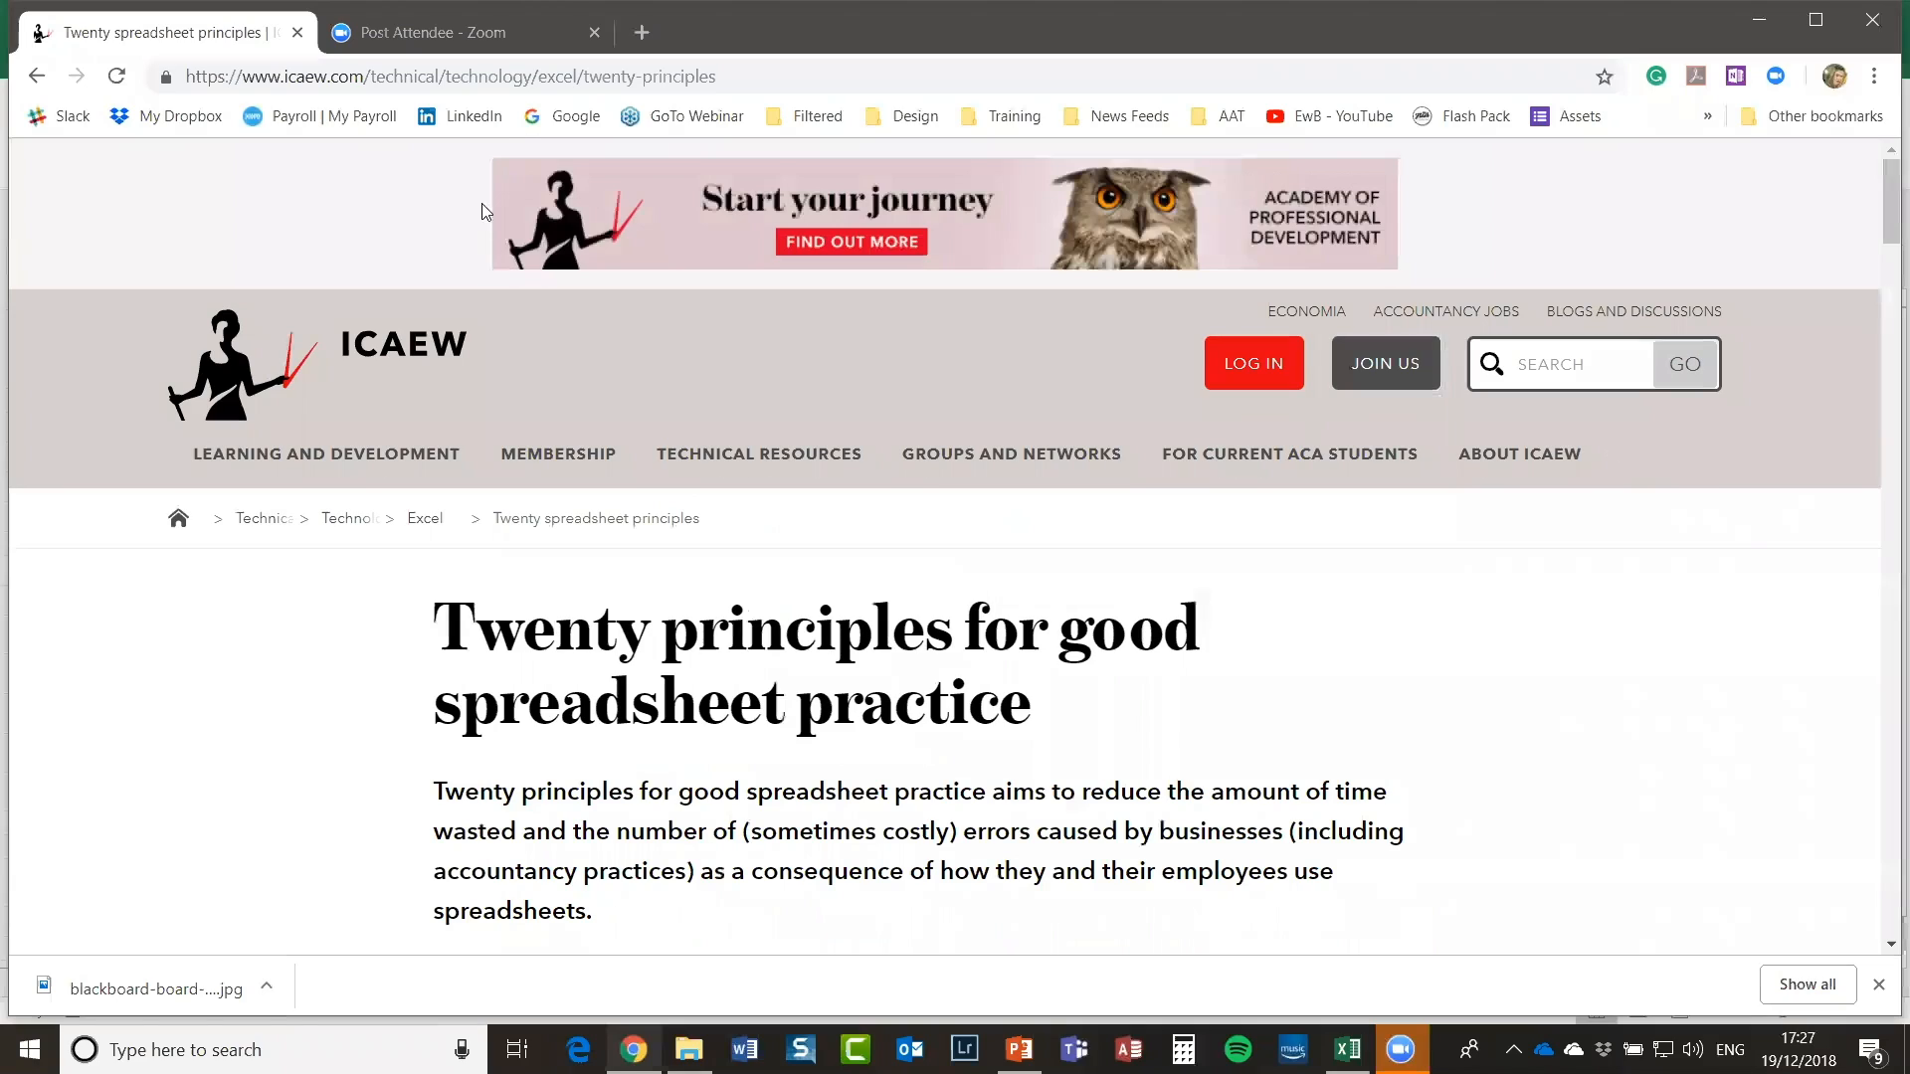
left_click(514, 72)
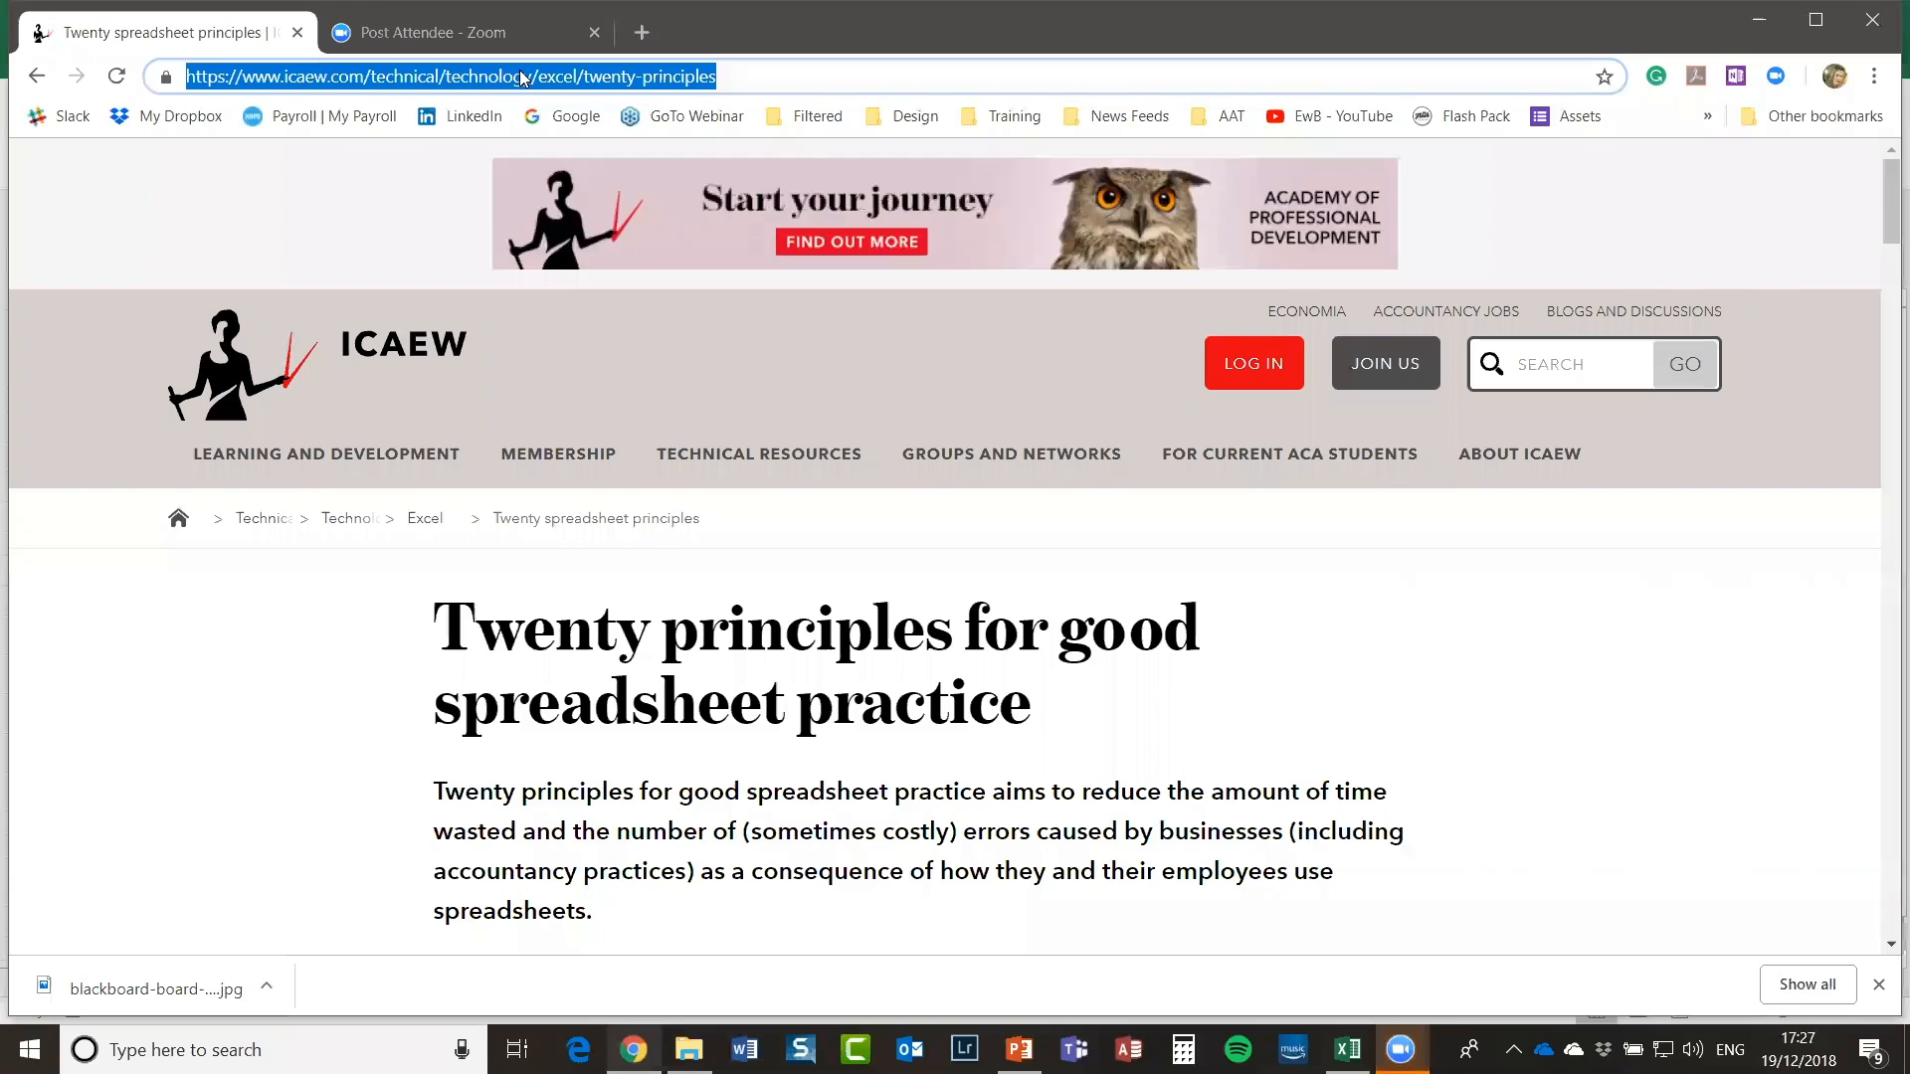
Step: In PowerPoint, start the slide show from slide 9, the '04. Q&A' slide
key("alt+Tab")
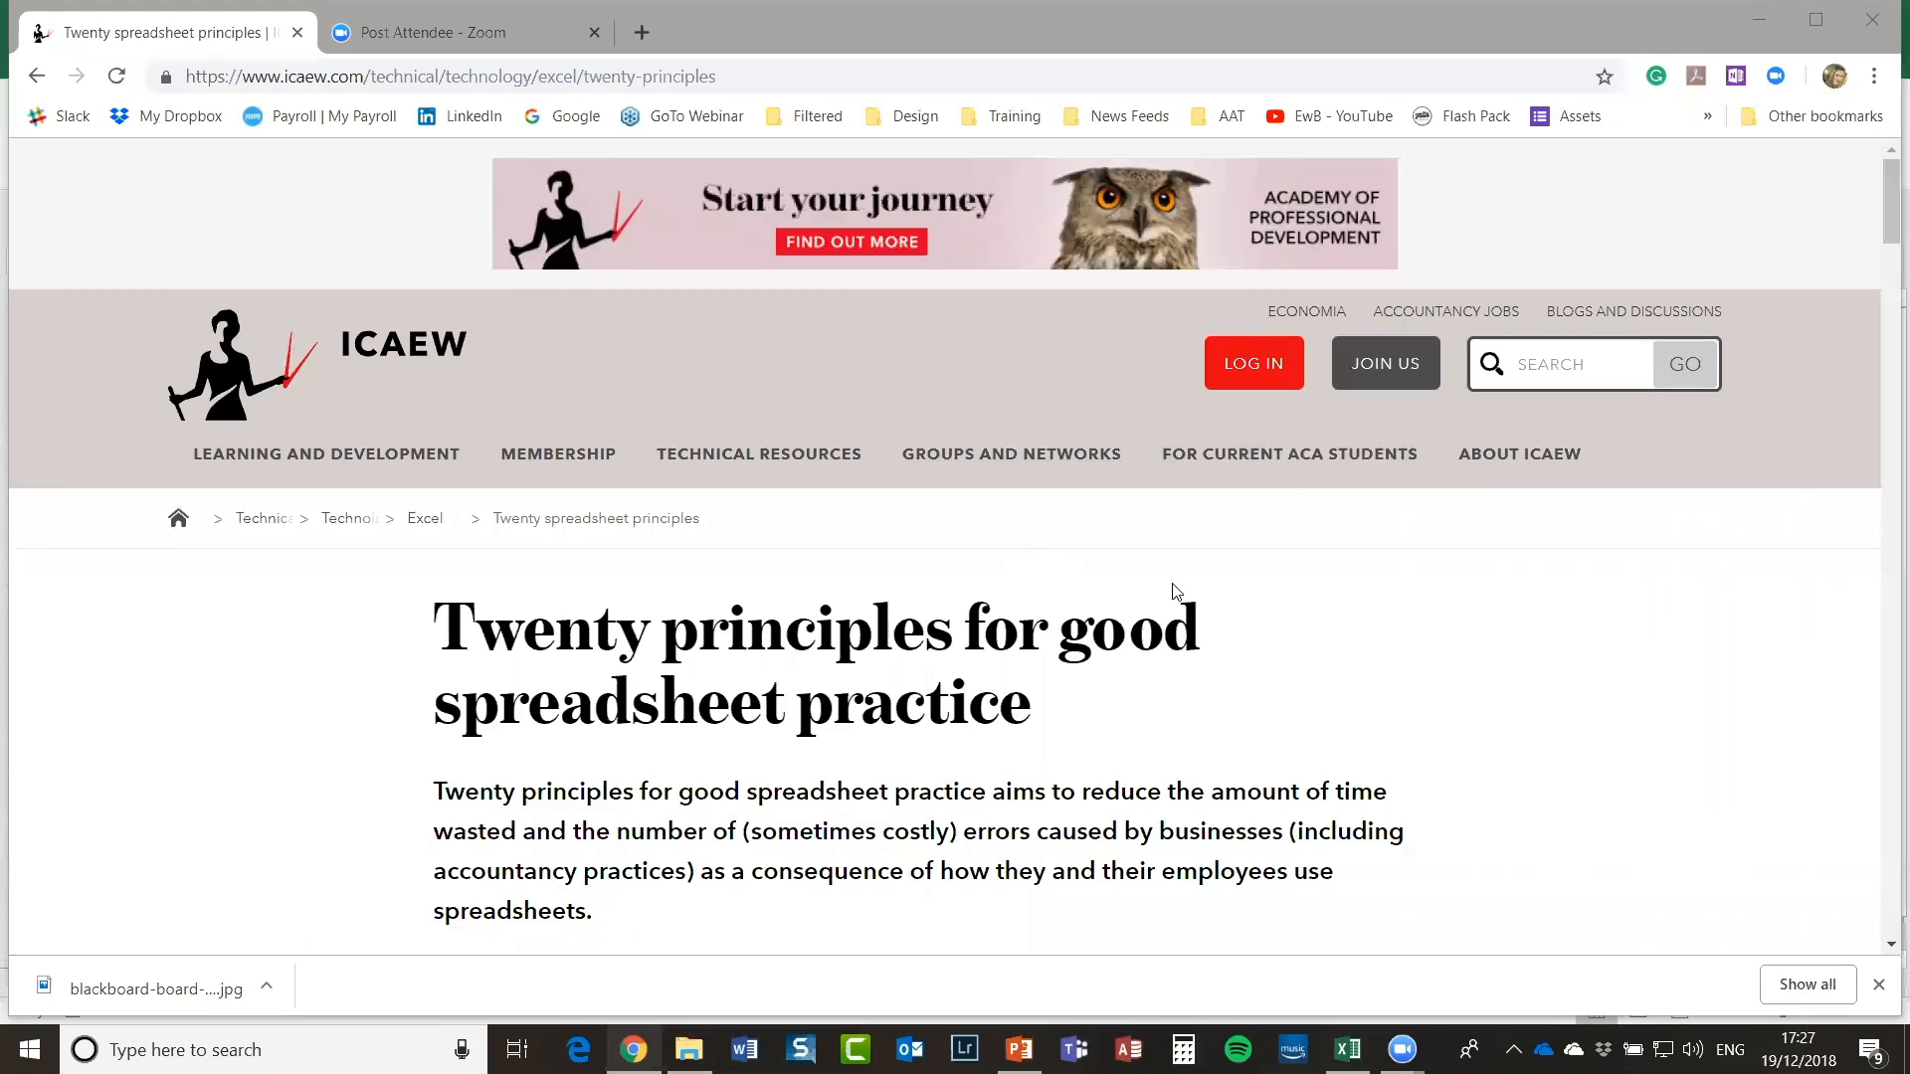
scroll(1197, 584, "down", 6)
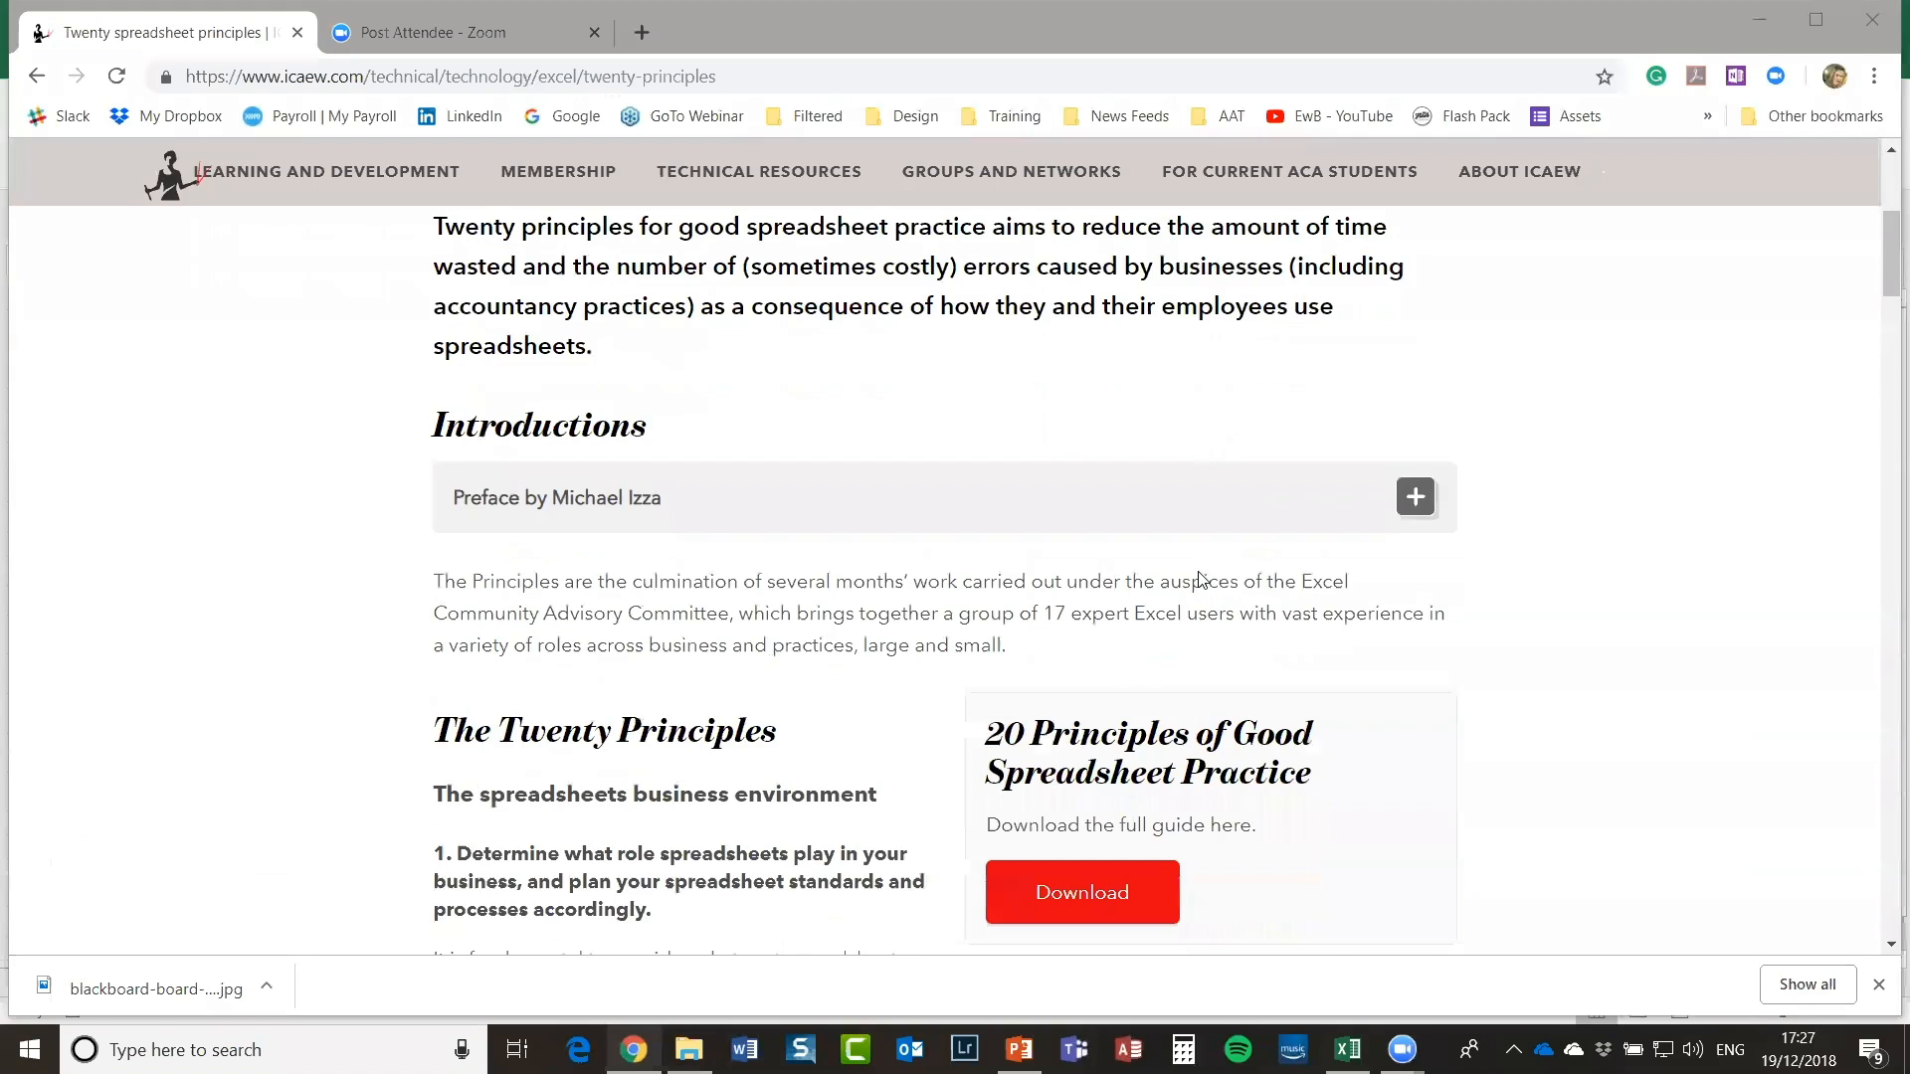
scroll(1202, 582, "down", 1)
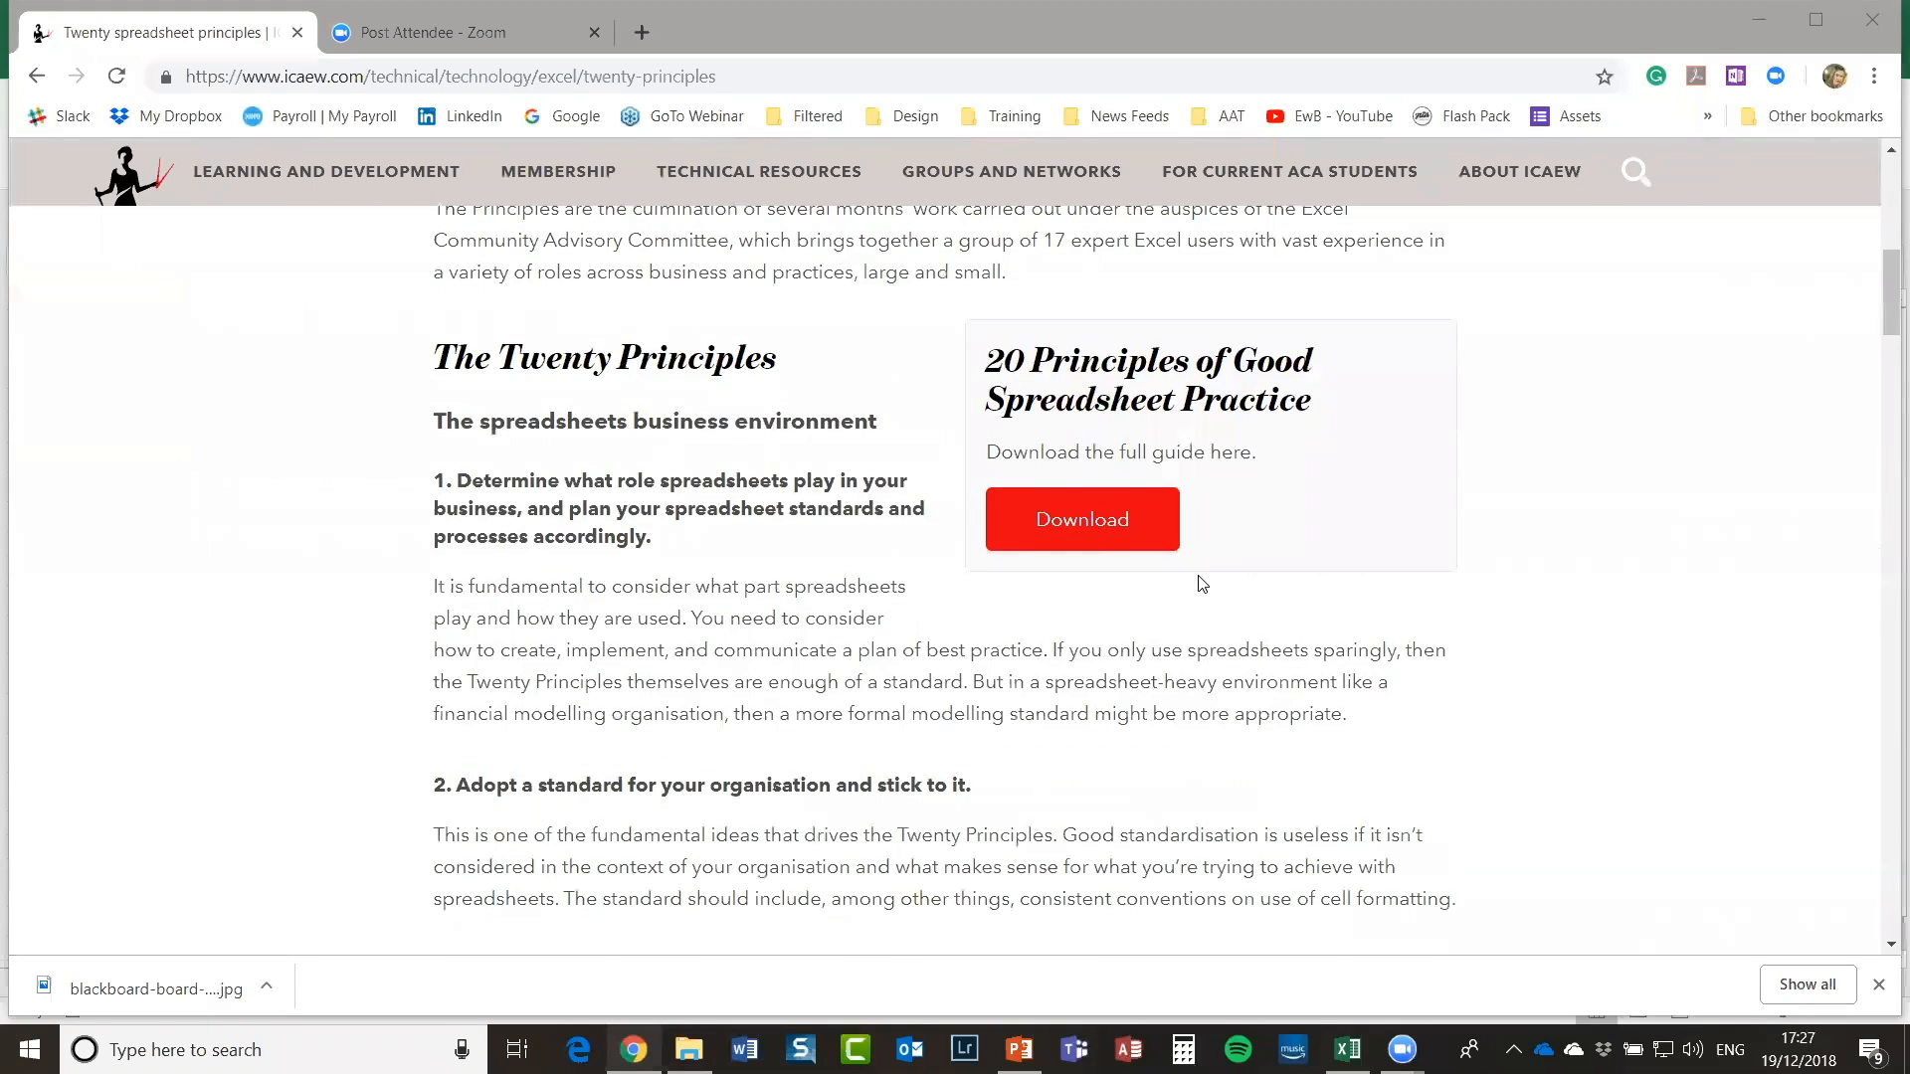
scroll(1201, 584, "up", 8)
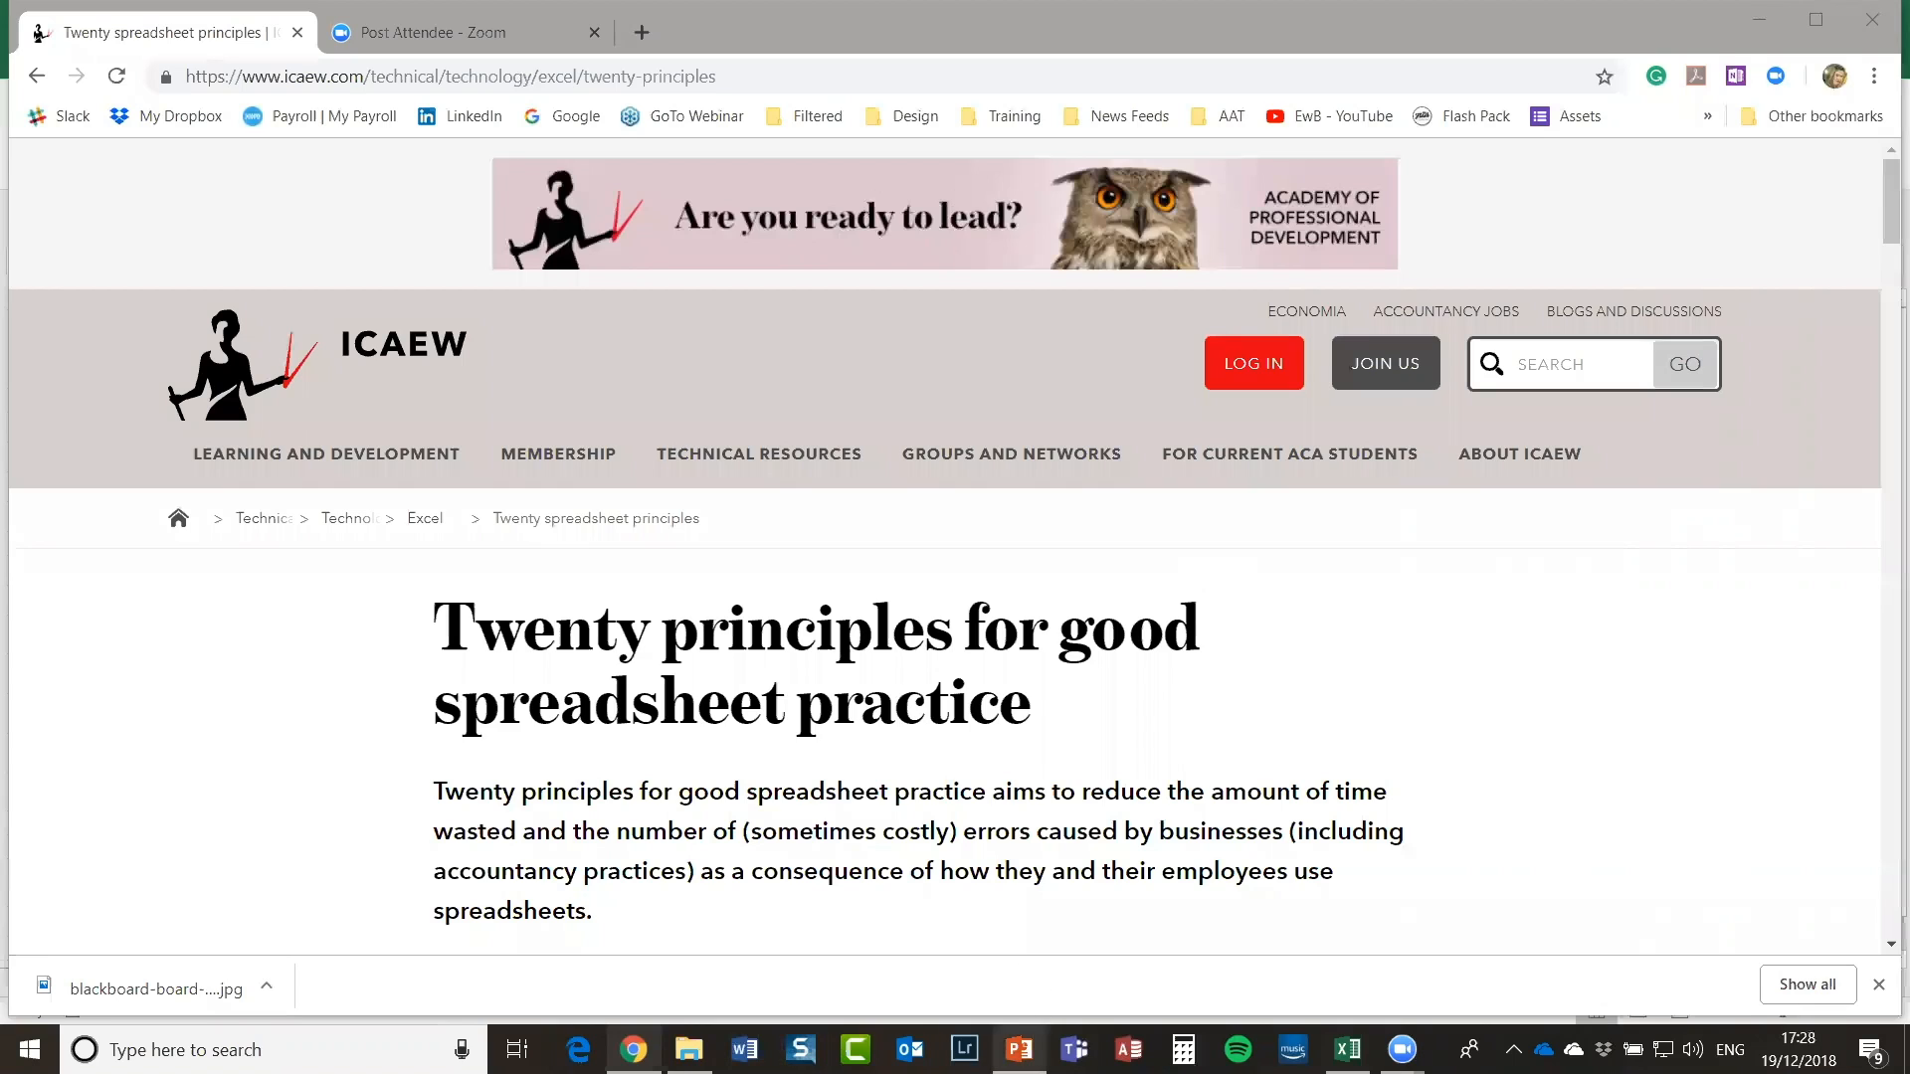
left_click(1019, 1049)
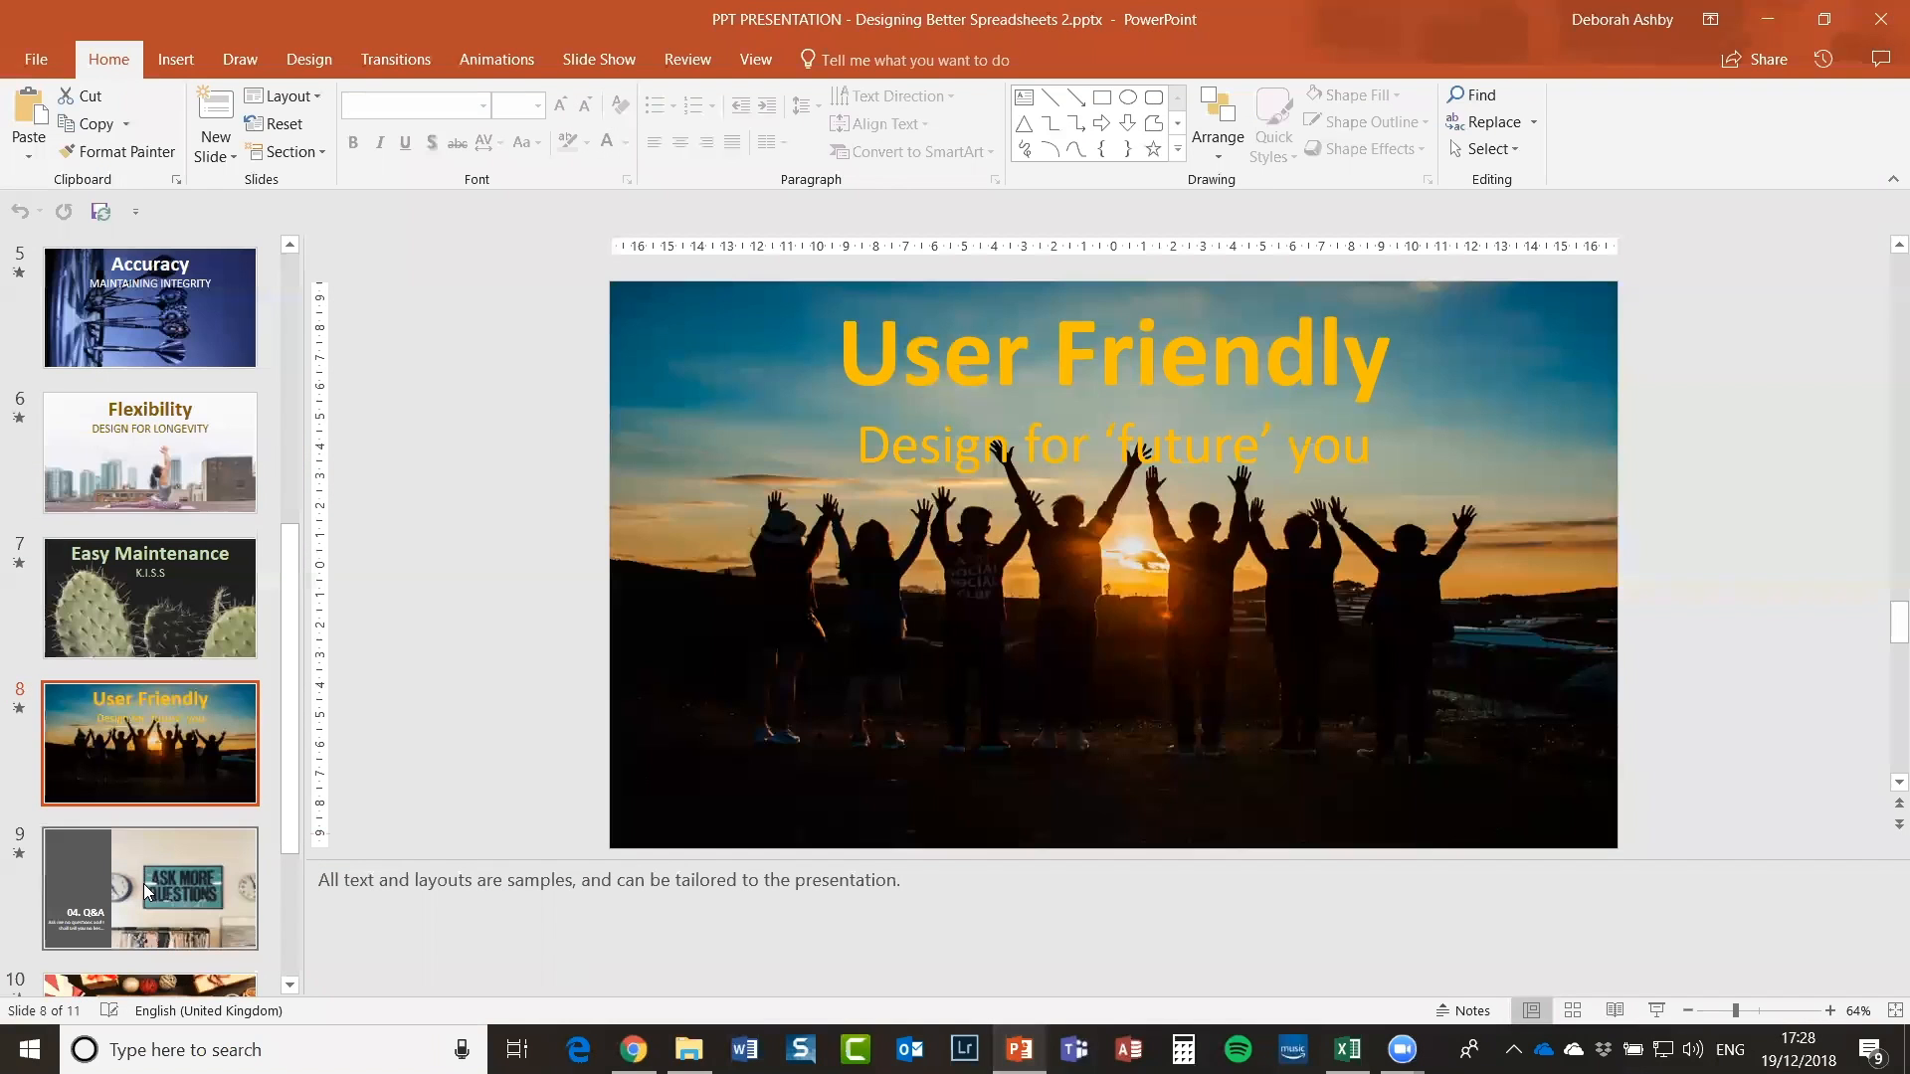
key("Down")
left_click(1658, 1010)
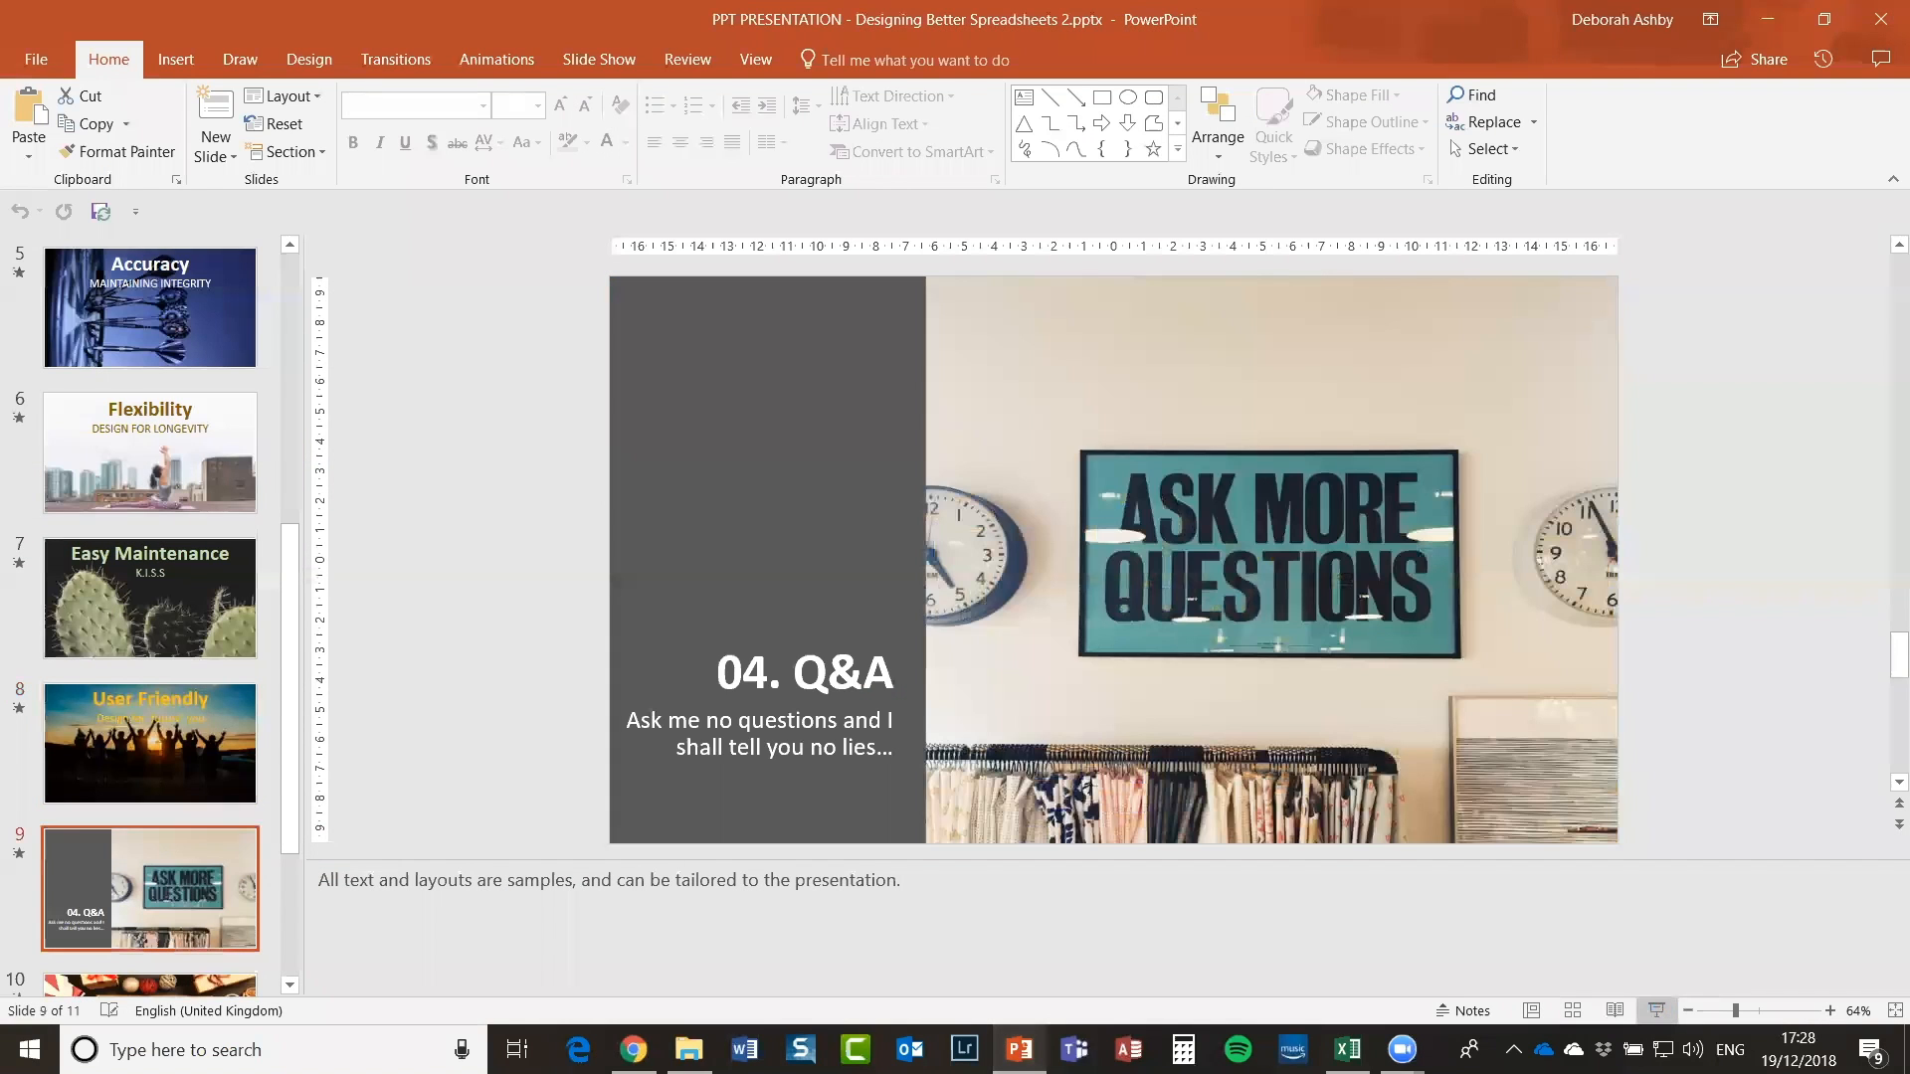